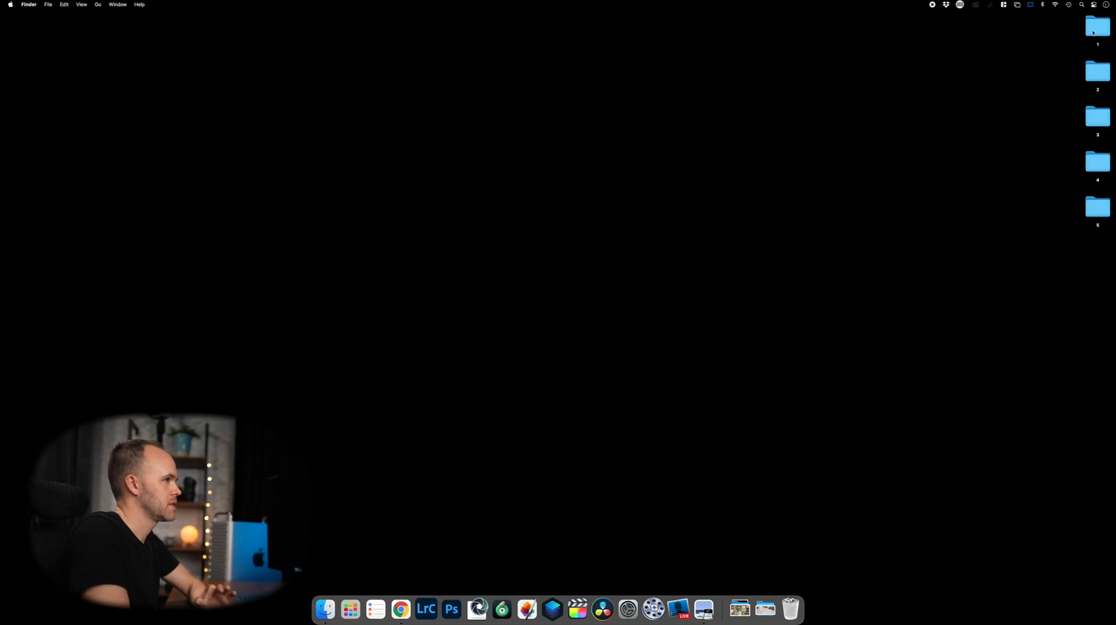
Open Lightroom Classic and start a photo import with folder 1 on the Desktop as the source.
{"action": "left_click", "coordinate": [428, 609]}
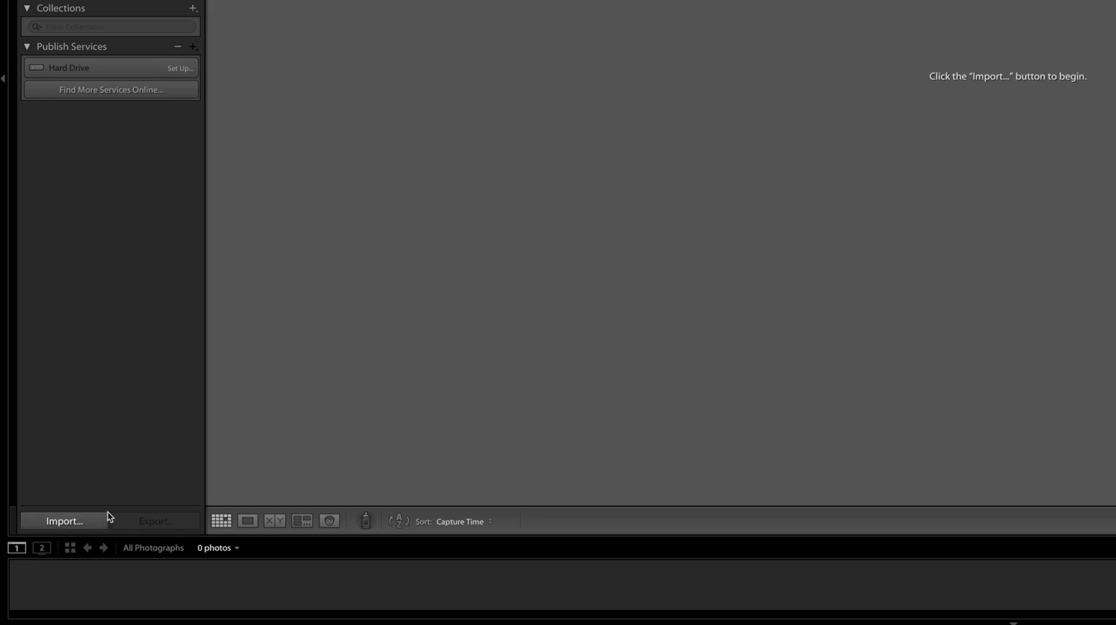
{"action": "left_click", "coordinate": [68, 522]}
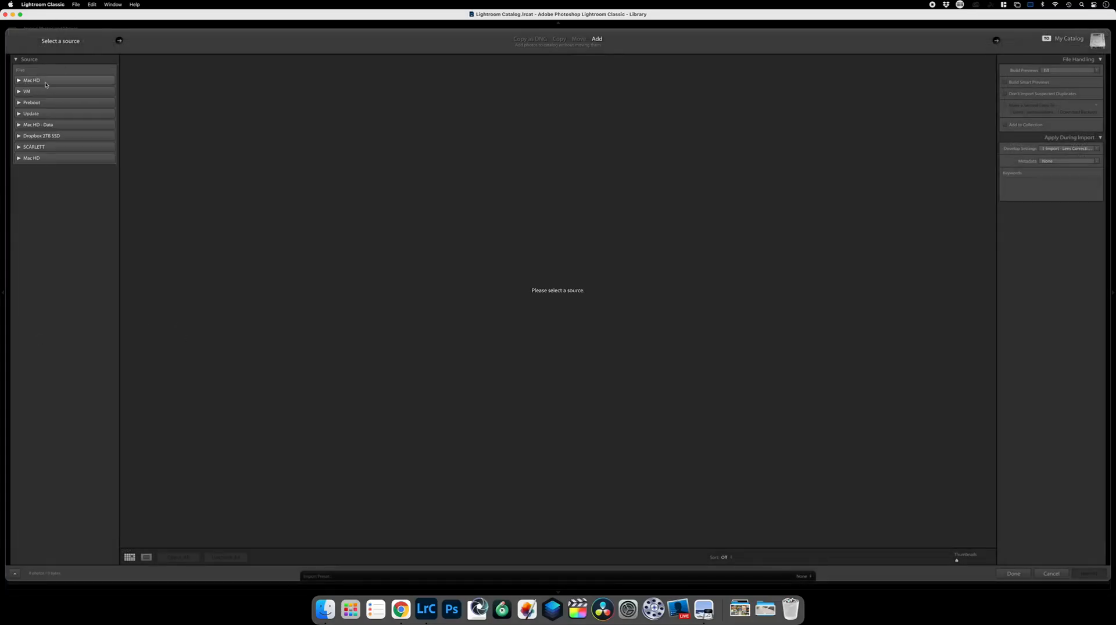
{"action": "left_click", "coordinate": [83, 43]}
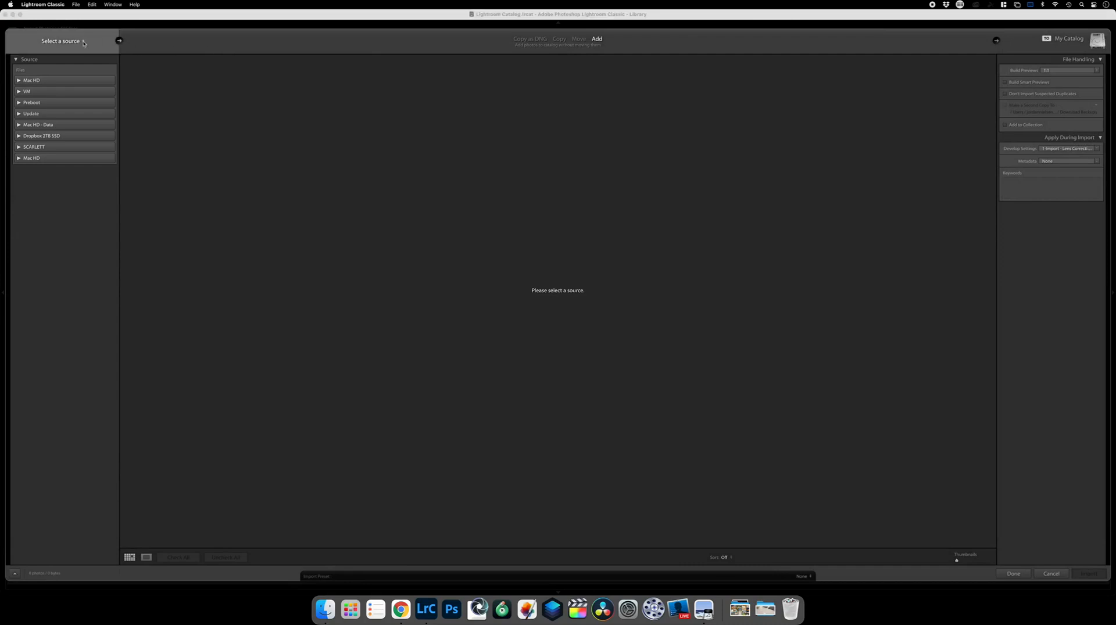
{"action": "left_click", "coordinate": [129, 65]}
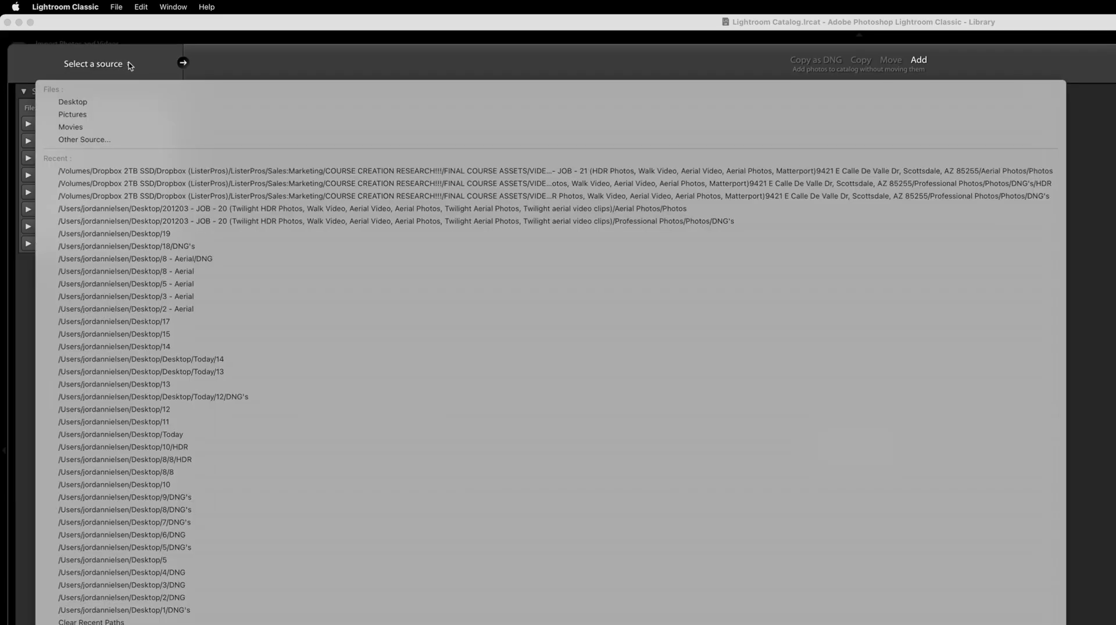
{"action": "left_click", "coordinate": [108, 104]}
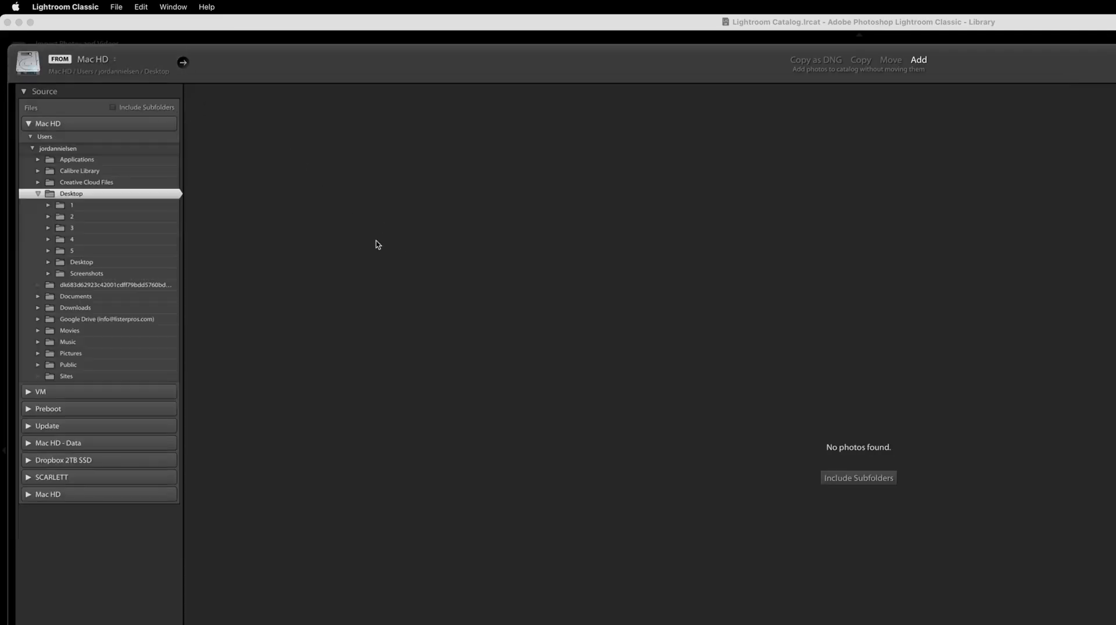
{"action": "key", "text": "Down"}
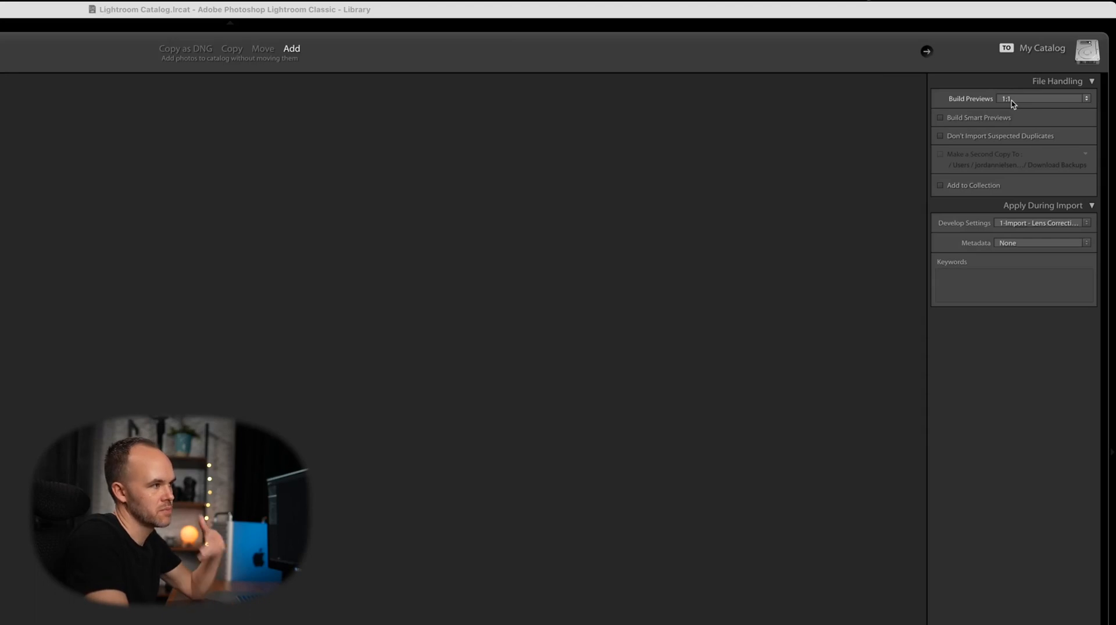
Import all photos from folder 1 including its subfolders, applying the "1-Import - Lens Correction" develop preset.
{"action": "left_click", "coordinate": [1052, 226]}
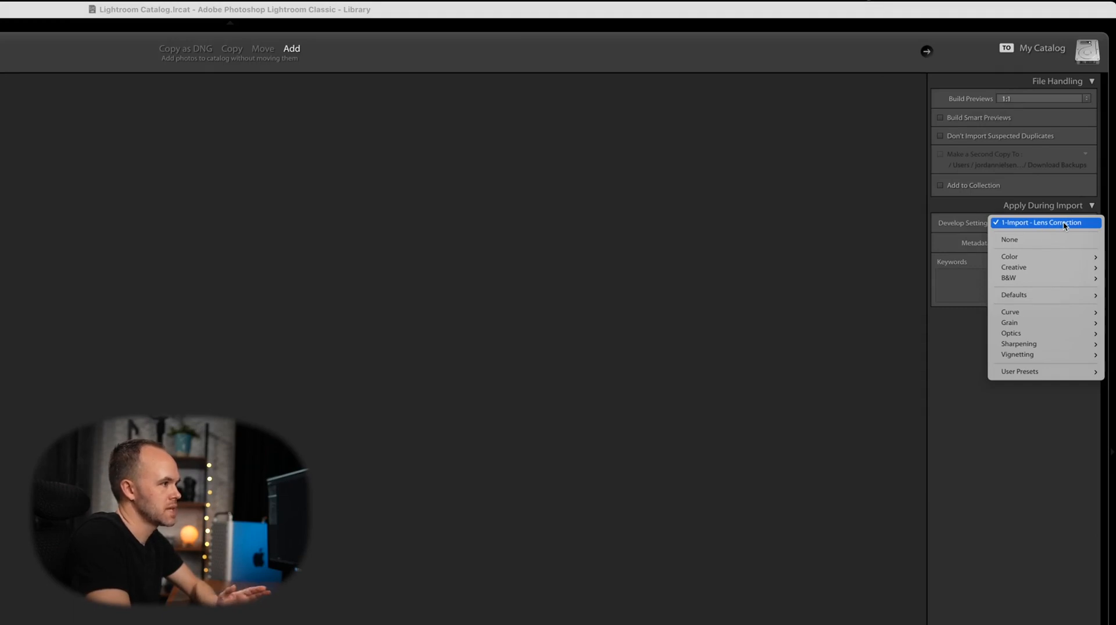
{"action": "left_click", "coordinate": [1062, 221]}
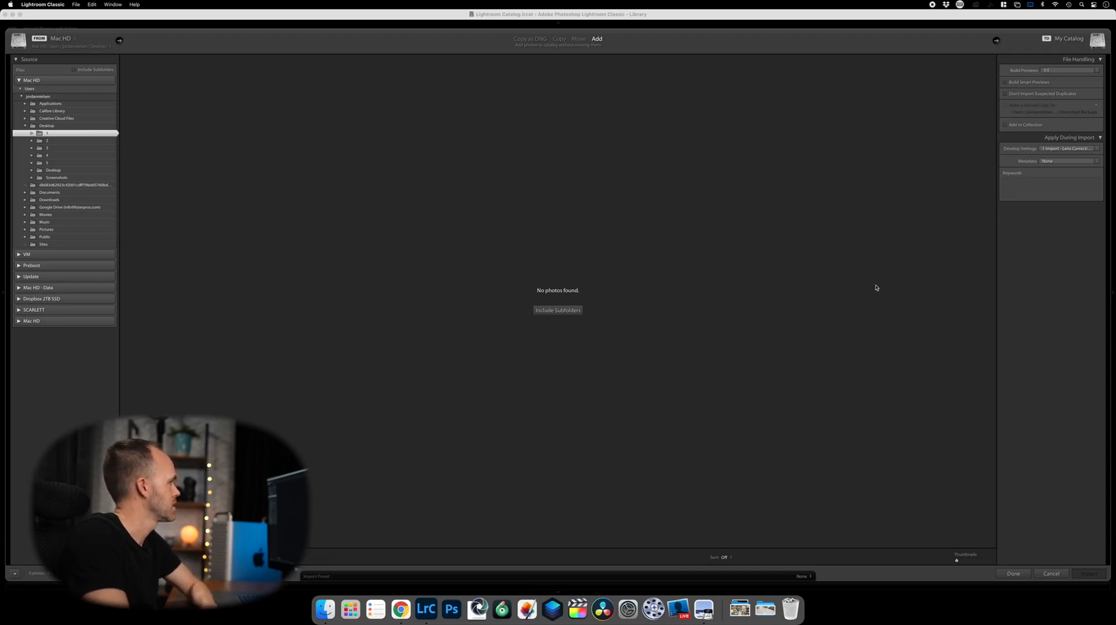
{"action": "left_click", "coordinate": [558, 310]}
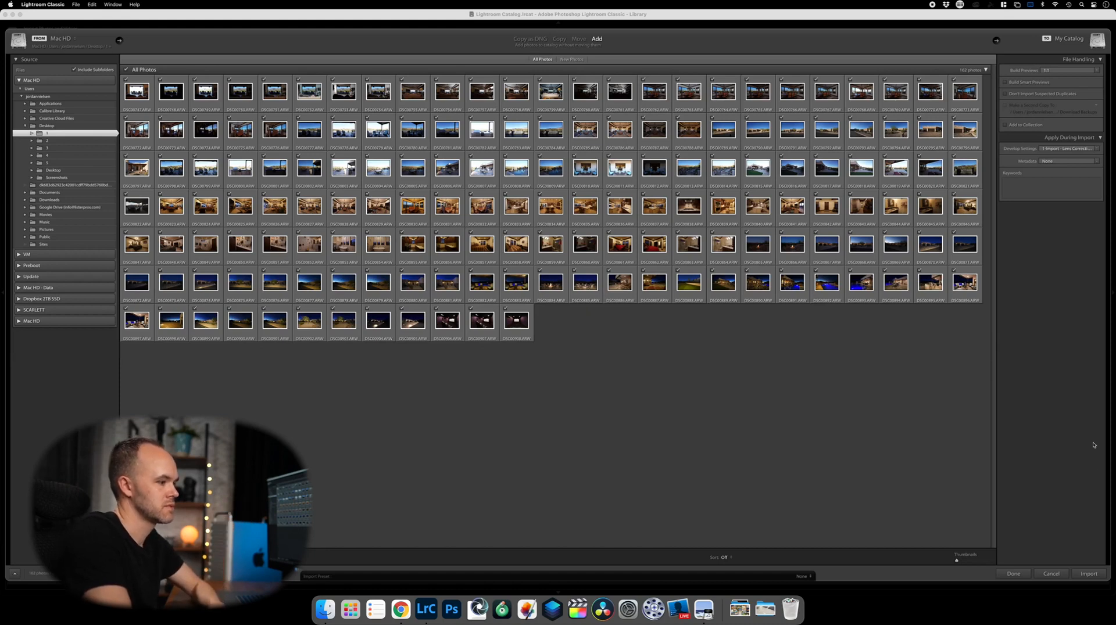
{"action": "left_click", "coordinate": [1086, 574]}
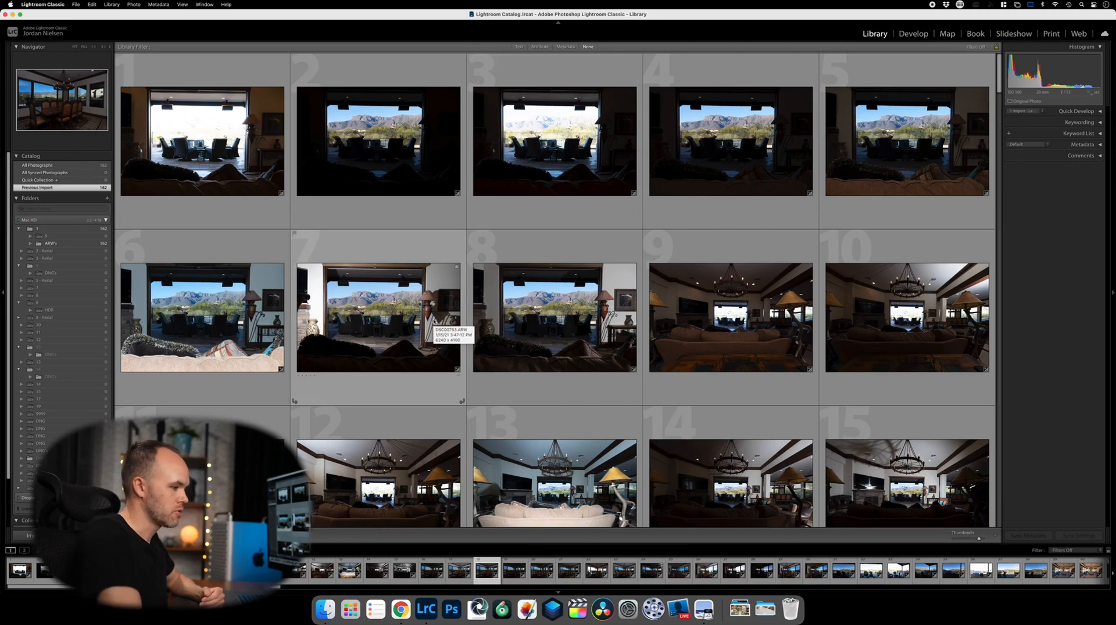
Look through the imported photos to find where the daytime shots end and the twilight set begins.
{"action": "scroll", "coordinate": [594, 334], "scroll_direction": "down", "scroll_amount": 10}
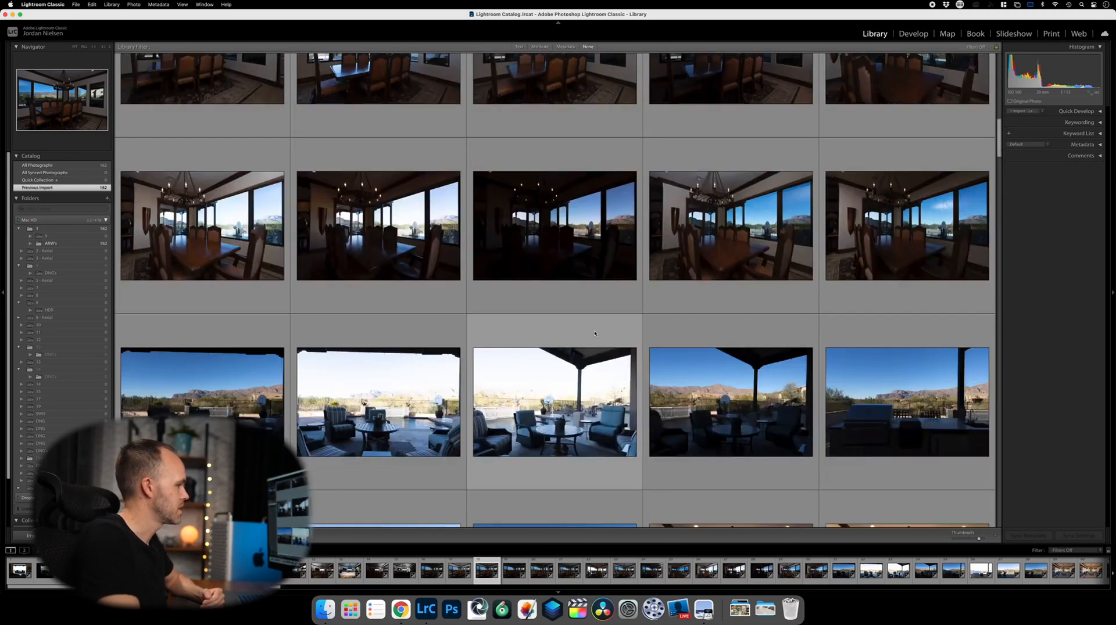
{"action": "scroll", "coordinate": [595, 333], "scroll_direction": "down", "scroll_amount": 5}
{"action": "scroll", "coordinate": [591, 324], "scroll_direction": "down", "scroll_amount": 5}
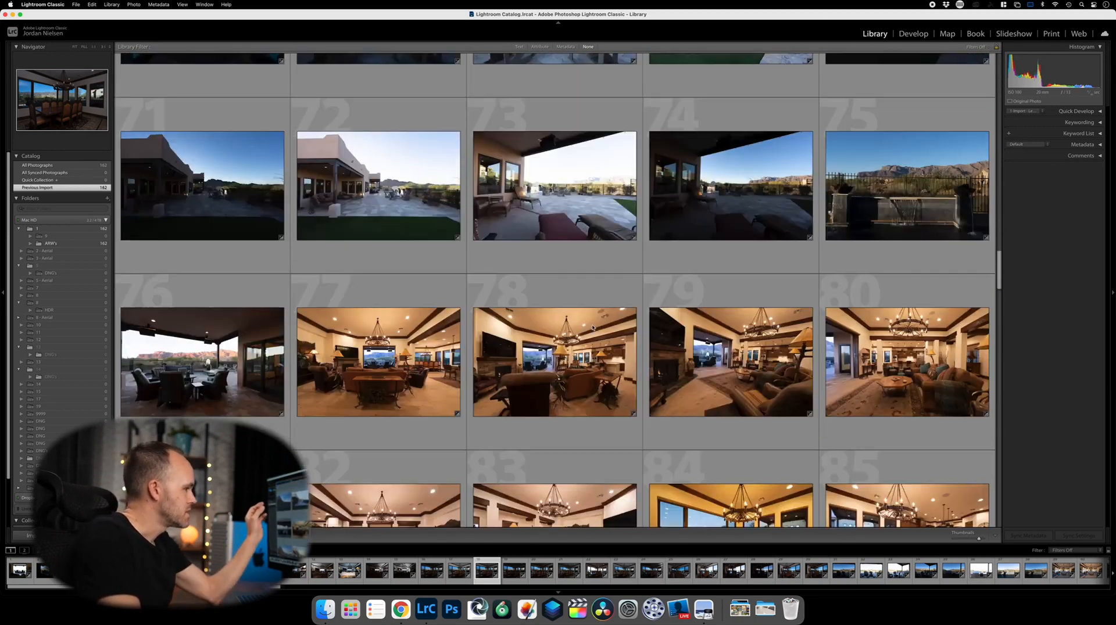
{"action": "scroll", "coordinate": [591, 324], "scroll_direction": "down", "scroll_amount": 8}
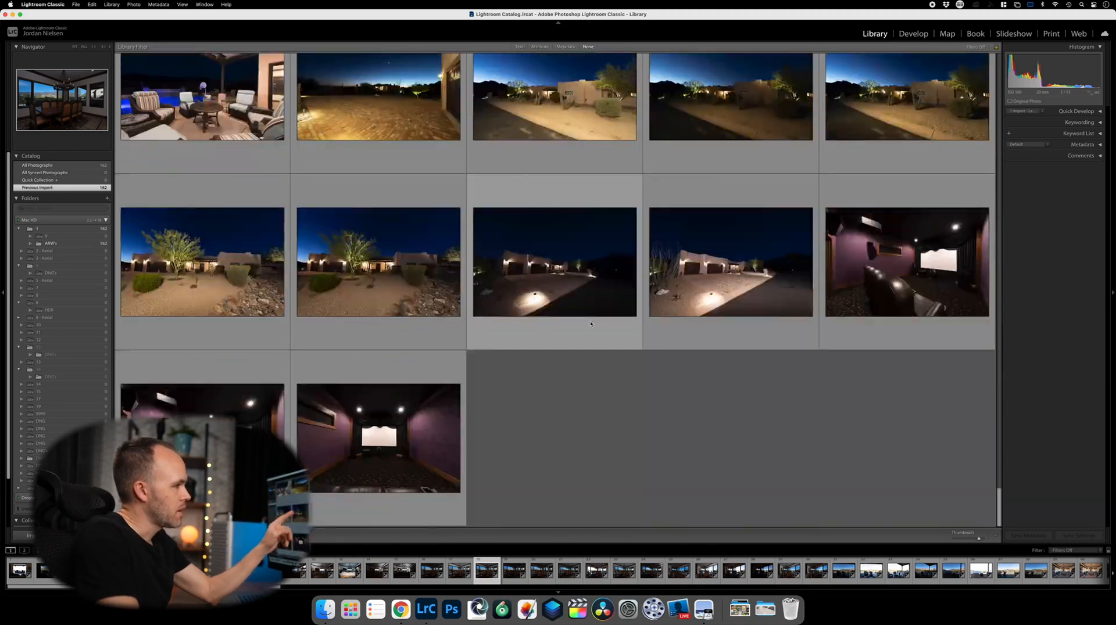
{"action": "scroll", "coordinate": [589, 323], "scroll_direction": "up", "scroll_amount": 5}
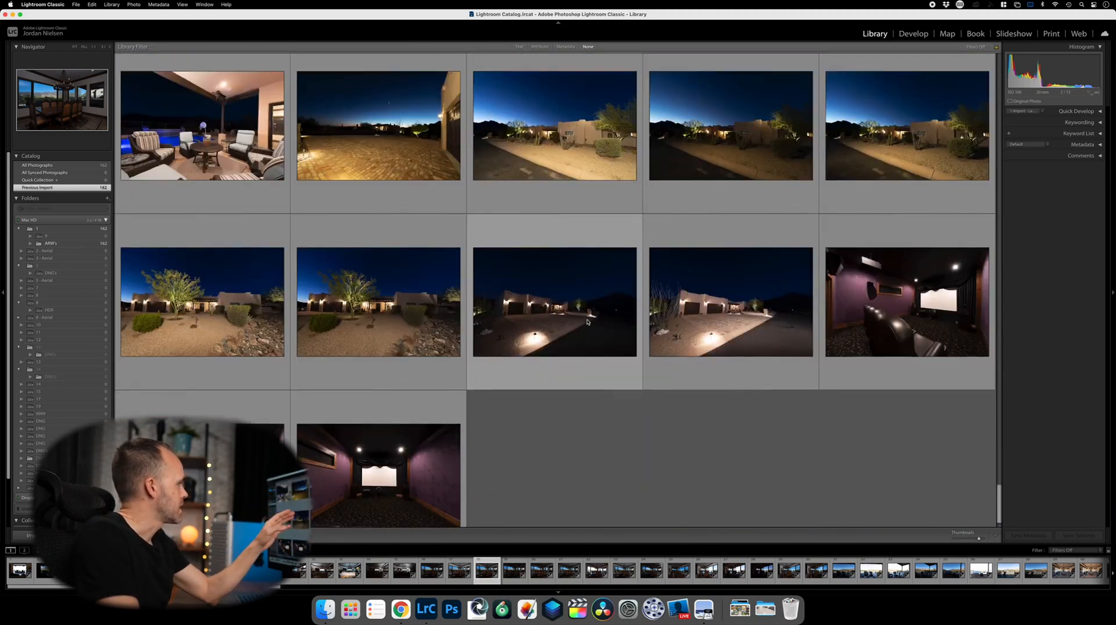
{"action": "scroll", "coordinate": [587, 322], "scroll_direction": "up", "scroll_amount": 3}
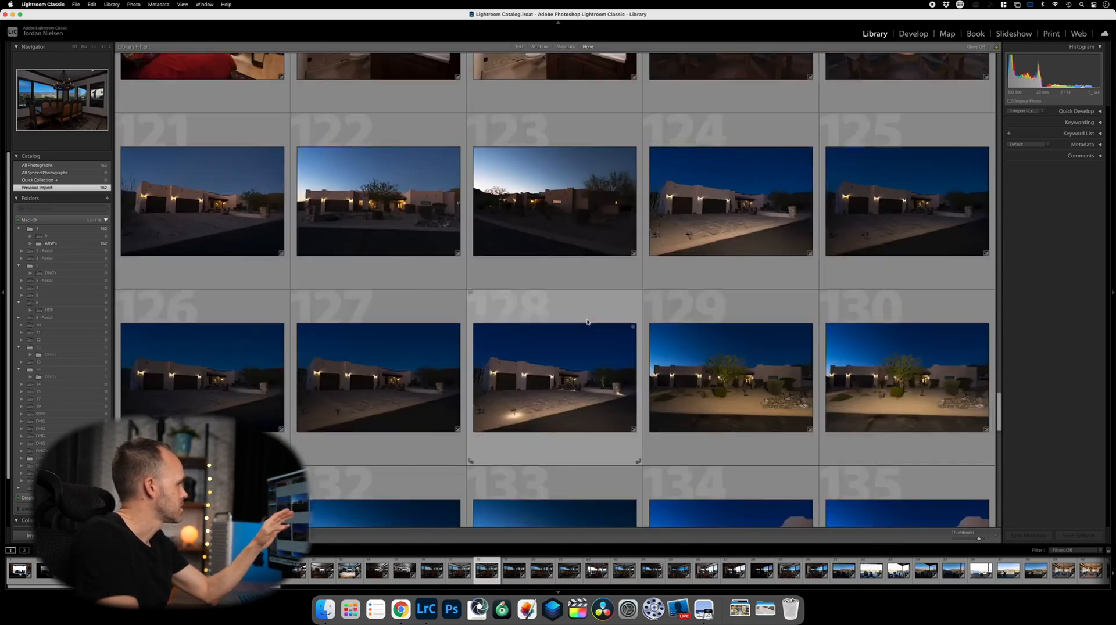
{"action": "scroll", "coordinate": [587, 322], "scroll_direction": "up", "scroll_amount": 8}
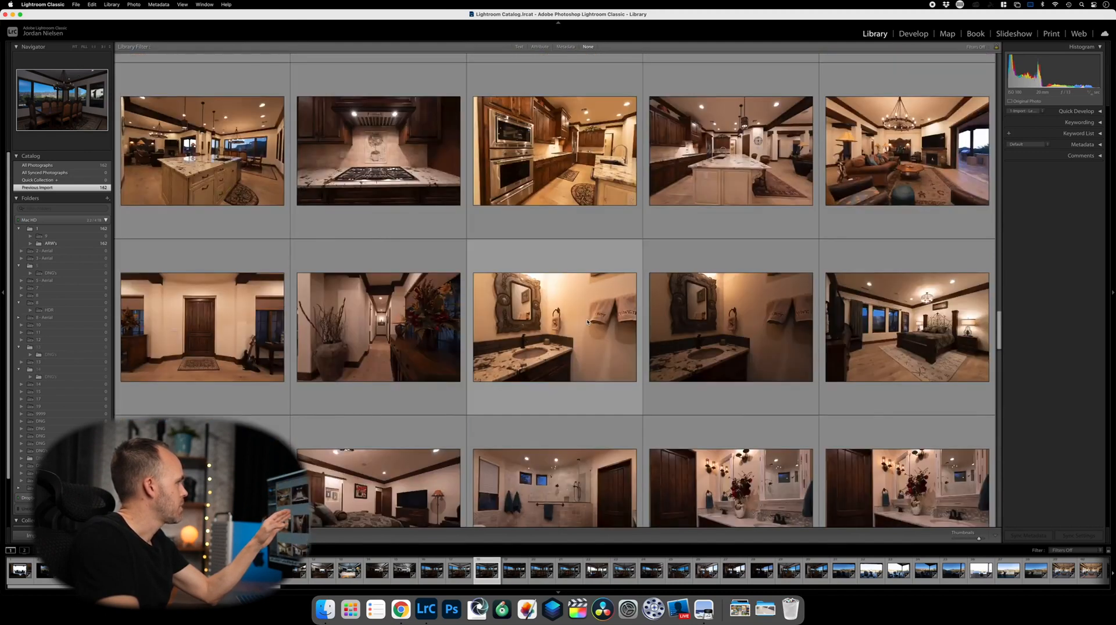
{"action": "scroll", "coordinate": [587, 322], "scroll_direction": "up", "scroll_amount": 10}
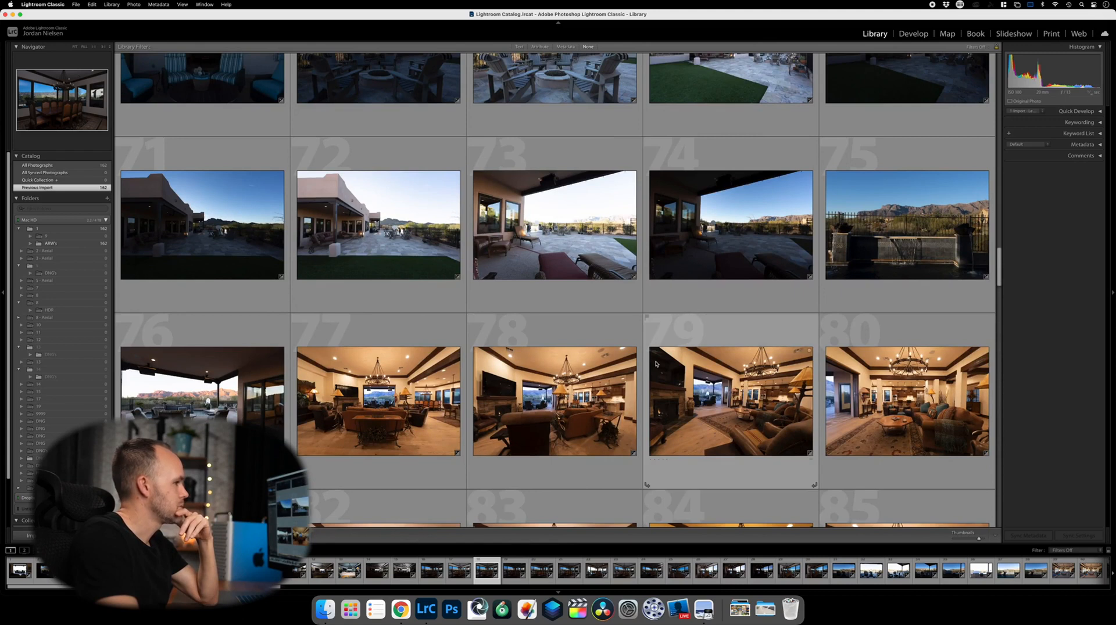
Select photos 76 through 162 and add them to the Quick Collection.
{"action": "left_click", "coordinate": [204, 378]}
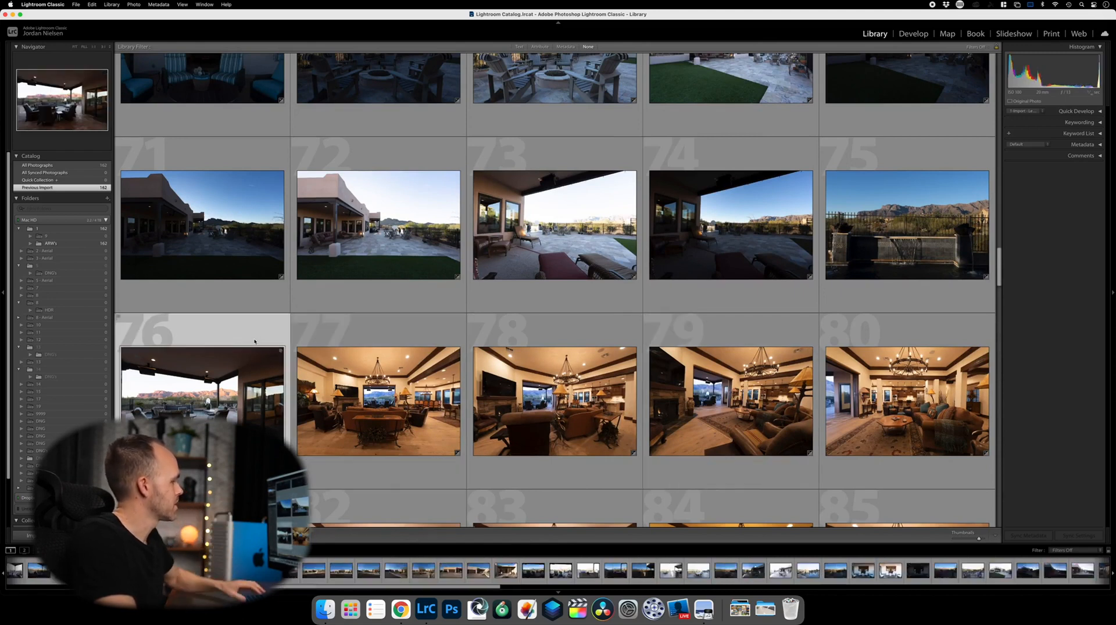
{"action": "scroll", "coordinate": [552, 463], "scroll_direction": "down", "scroll_amount": 20}
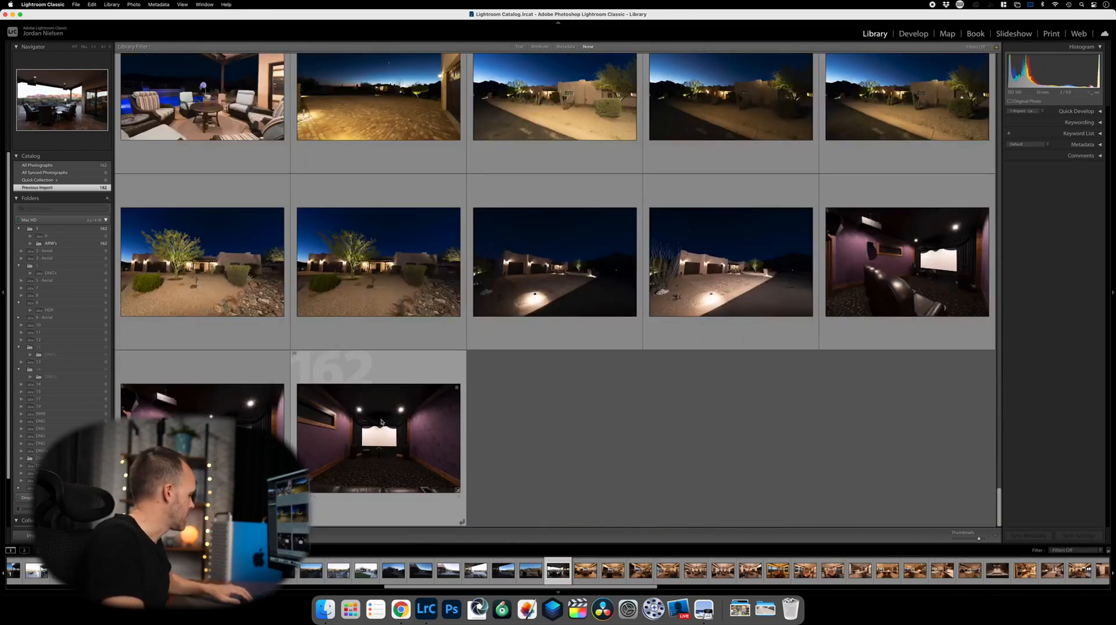
{"action": "left_click", "coordinate": [388, 424], "text": "shift"}
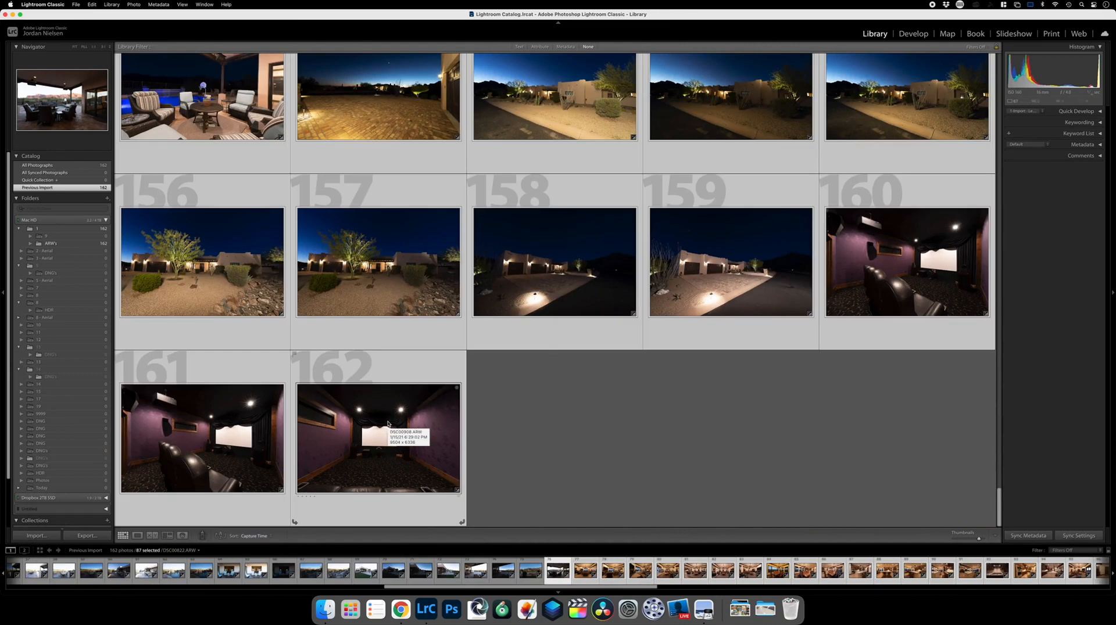
{"action": "scroll", "coordinate": [389, 423], "scroll_direction": "up", "scroll_amount": 15}
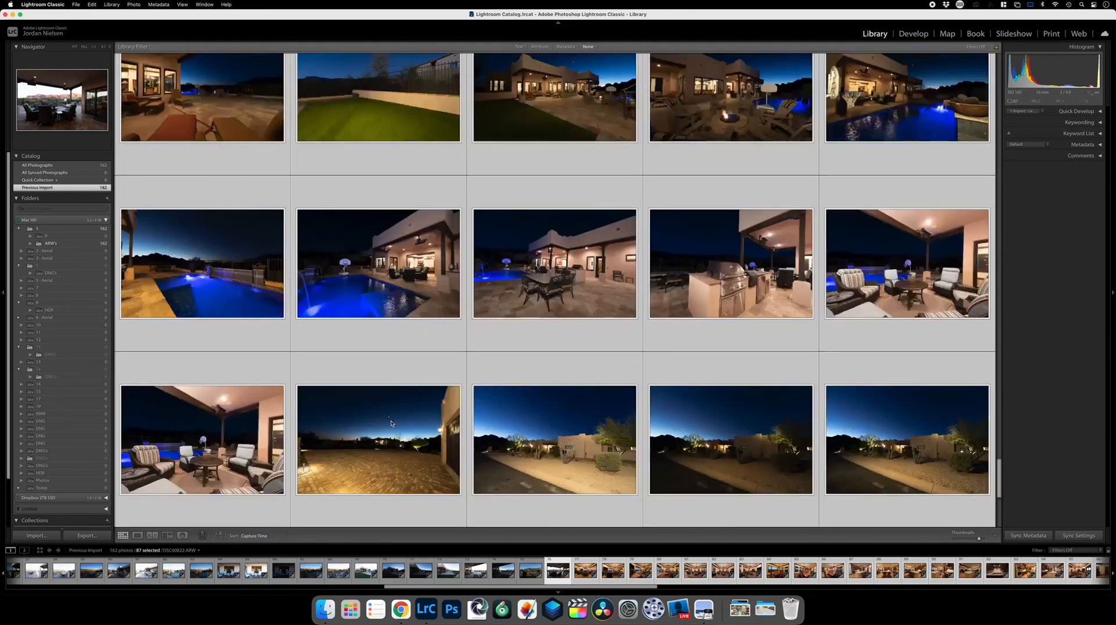
{"action": "scroll", "coordinate": [329, 229], "scroll_direction": "up", "scroll_amount": 5}
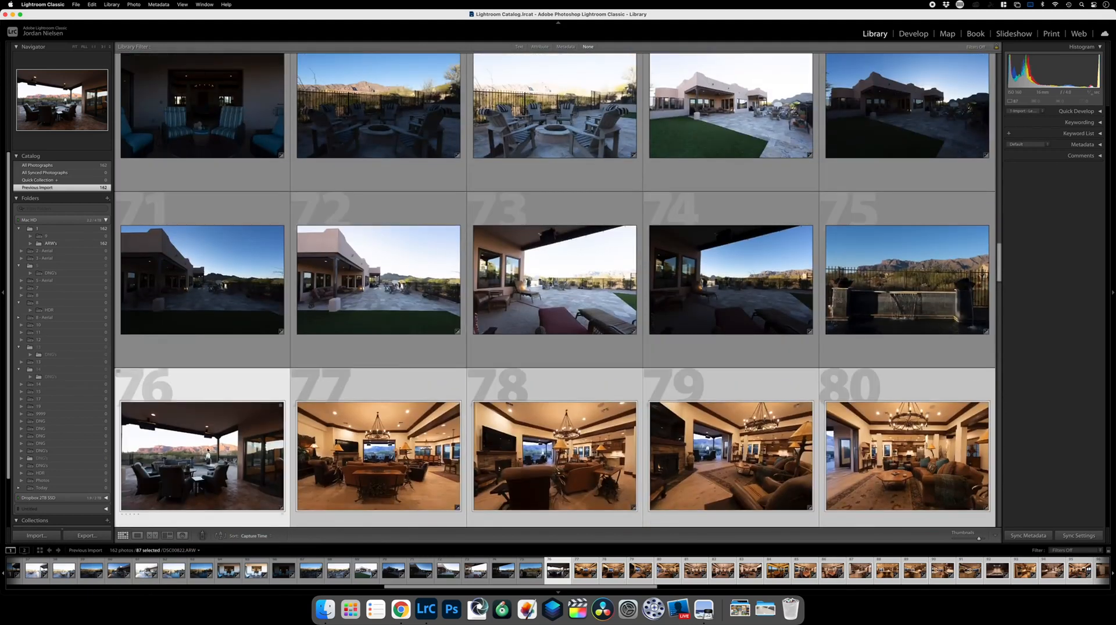
{"action": "scroll", "coordinate": [217, 431], "scroll_direction": "down", "scroll_amount": 2}
{"action": "scroll", "coordinate": [442, 394], "scroll_direction": "down", "scroll_amount": 15}
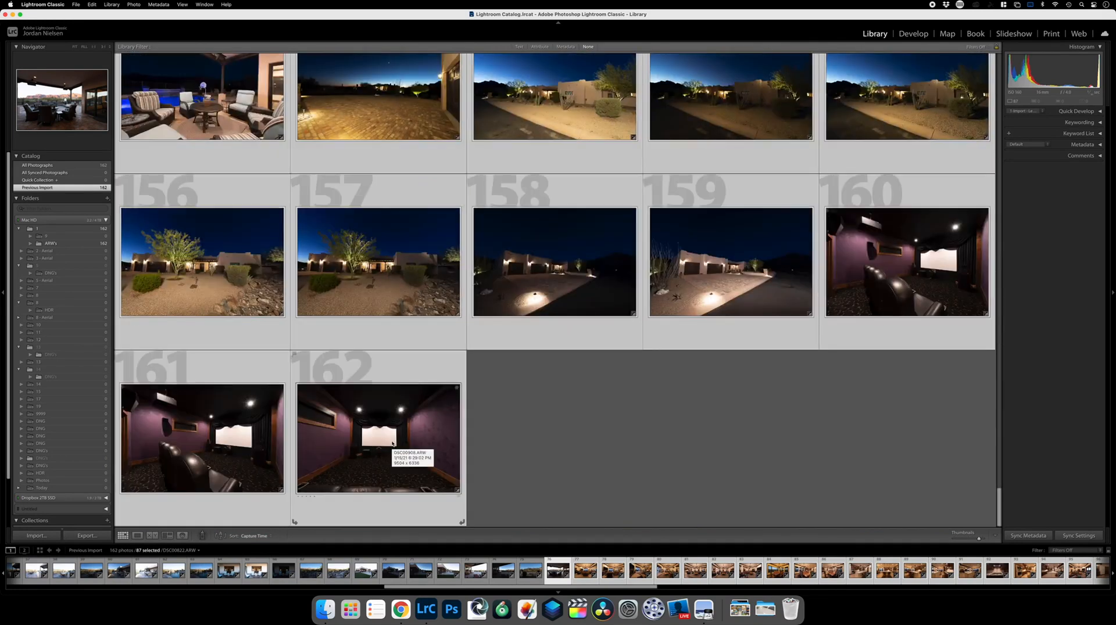
{"action": "key", "text": "b"}
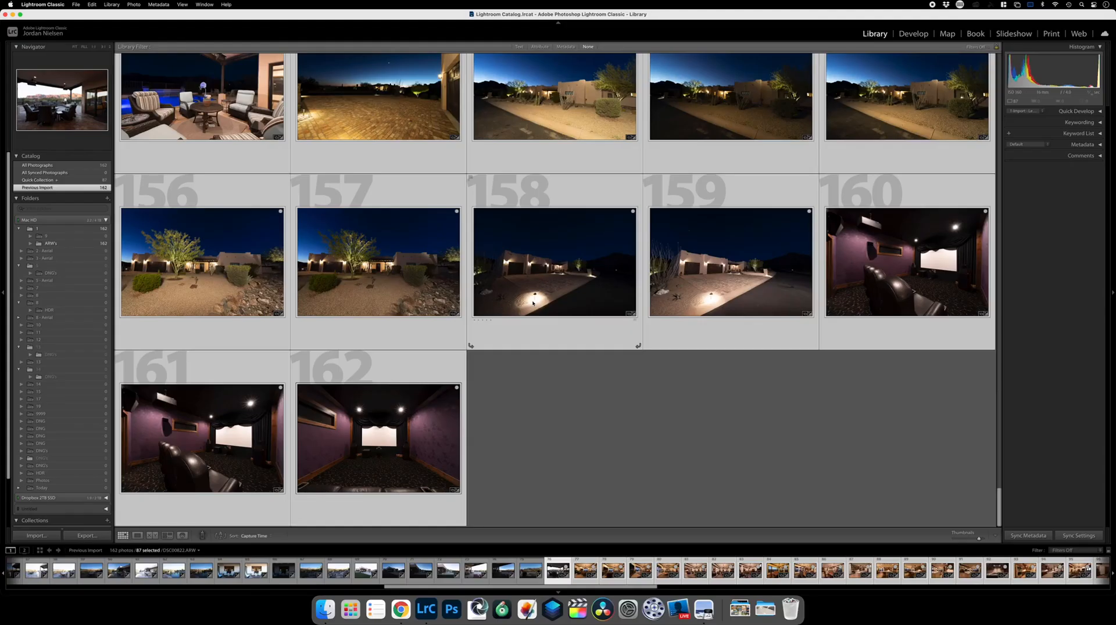
Review the remaining daytime interior and patio photos, comparing the exposures of each repeated composition.
{"action": "scroll", "coordinate": [532, 302], "scroll_direction": "up", "scroll_amount": 15}
{"action": "scroll", "coordinate": [532, 303], "scroll_direction": "up", "scroll_amount": 10}
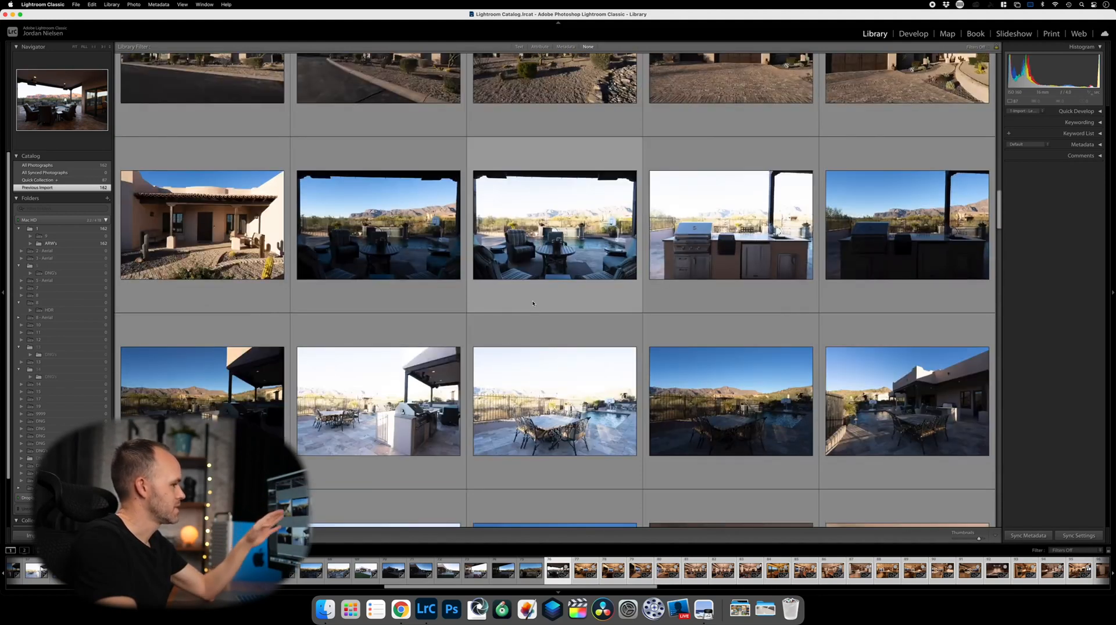
{"action": "scroll", "coordinate": [532, 302], "scroll_direction": "up", "scroll_amount": 1}
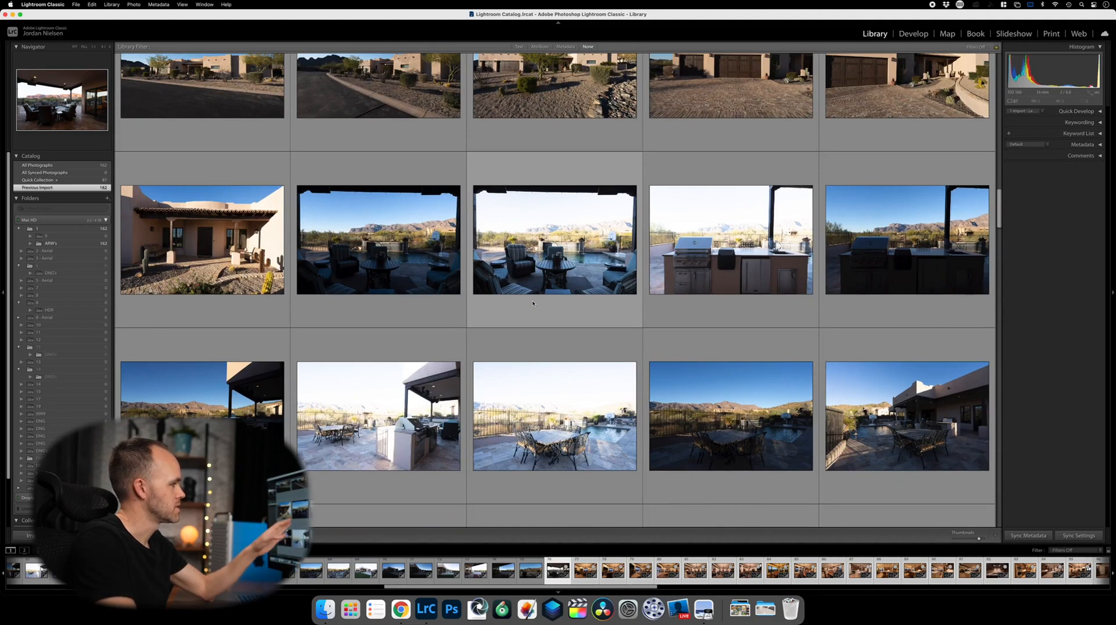
{"action": "scroll", "coordinate": [532, 302], "scroll_direction": "up", "scroll_amount": 1}
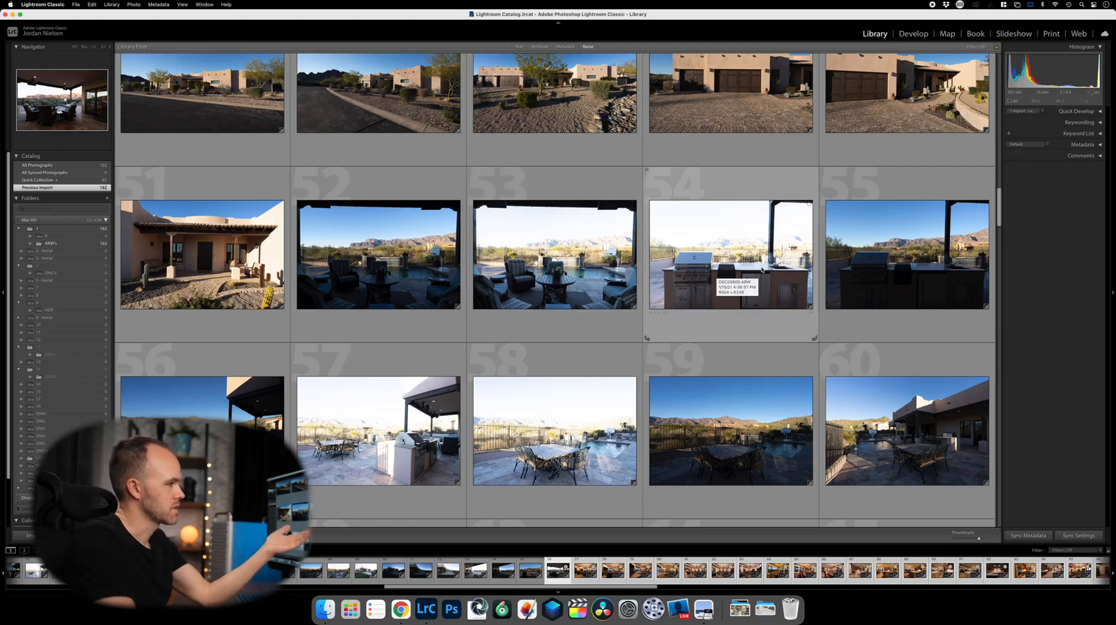
{"action": "scroll", "coordinate": [876, 253], "scroll_direction": "up", "scroll_amount": 3}
{"action": "scroll", "coordinate": [878, 244], "scroll_direction": "down", "scroll_amount": 4}
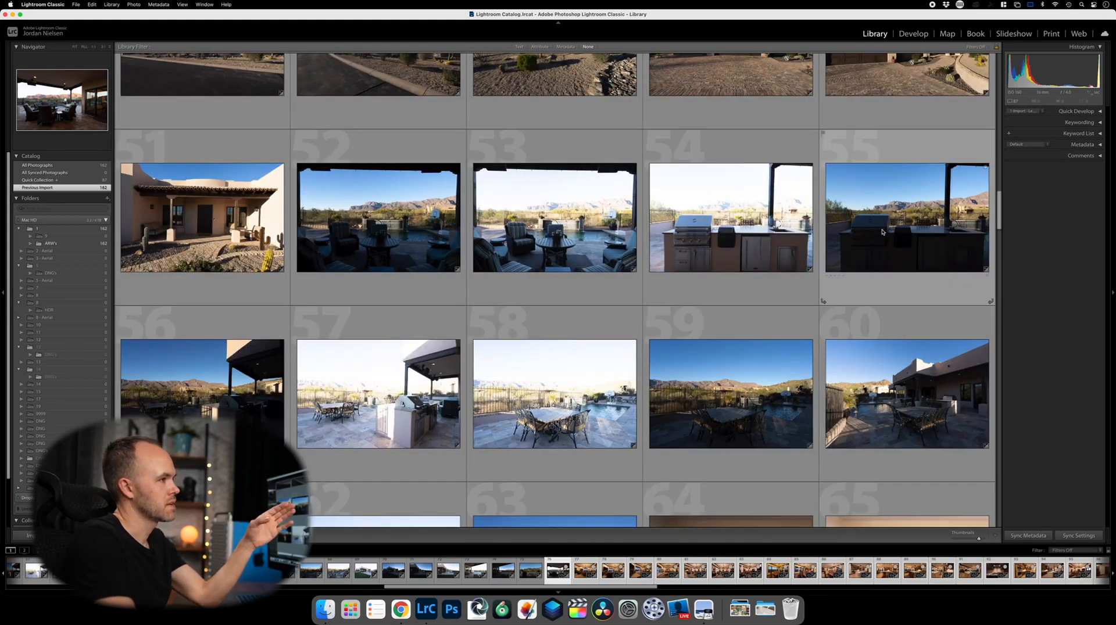
{"action": "scroll", "coordinate": [882, 232], "scroll_direction": "down", "scroll_amount": 10}
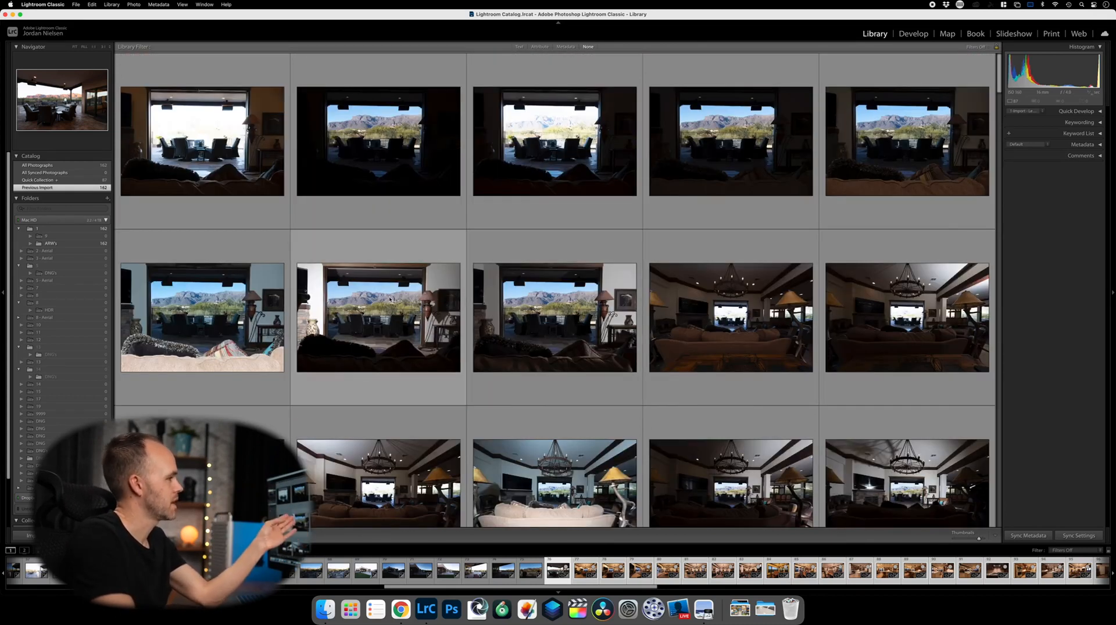
{"action": "key", "text": "j"}
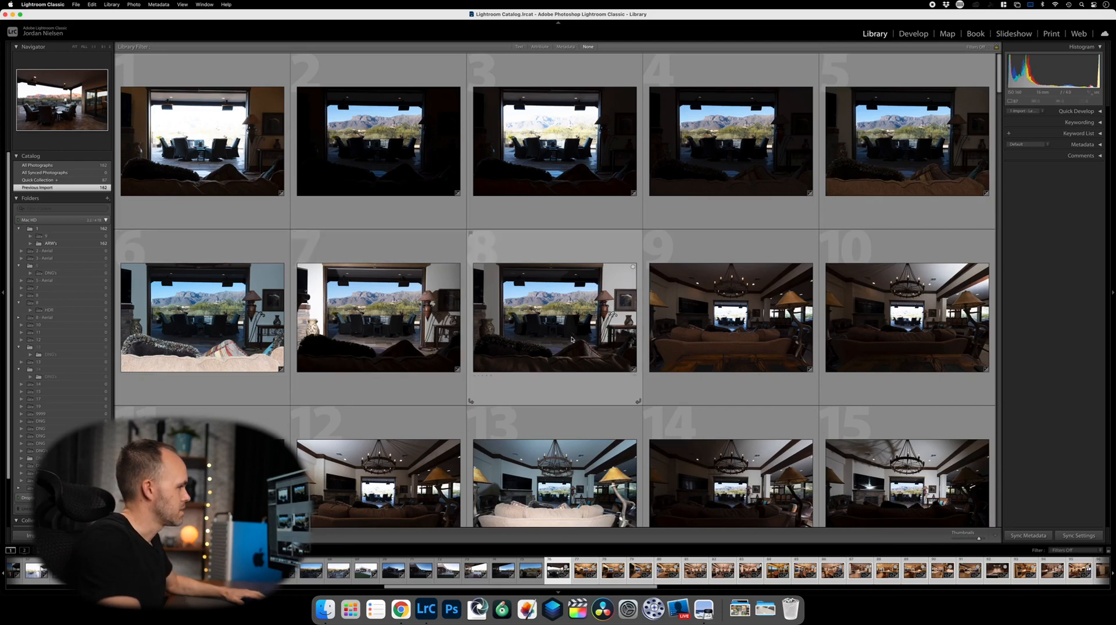
Add photos 5 and 7 of the living room's mountain view to the Quick Collection.
{"action": "left_click", "coordinate": [934, 188]}
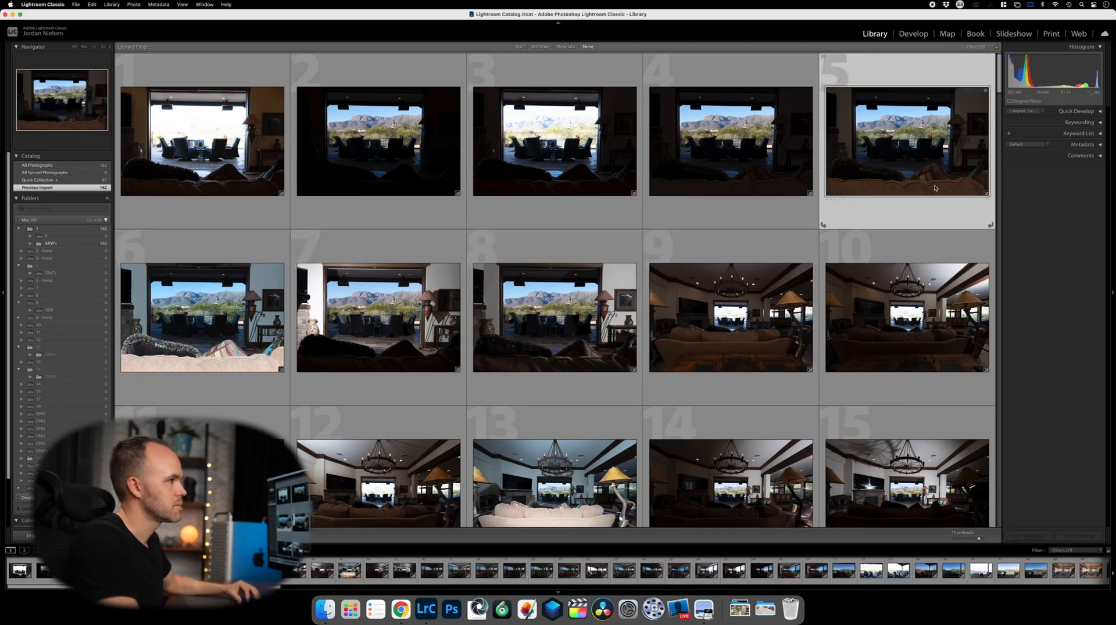
{"action": "key", "text": "b"}
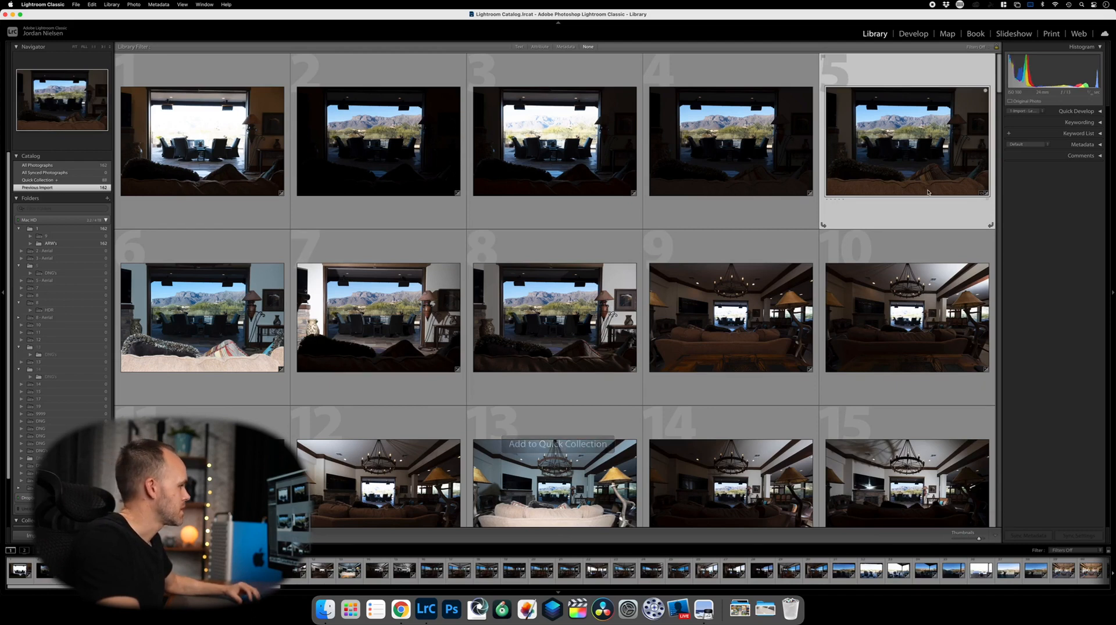
{"action": "scroll", "coordinate": [548, 297], "scroll_direction": "down", "scroll_amount": 1}
{"action": "scroll", "coordinate": [548, 297], "scroll_direction": "up", "scroll_amount": 1}
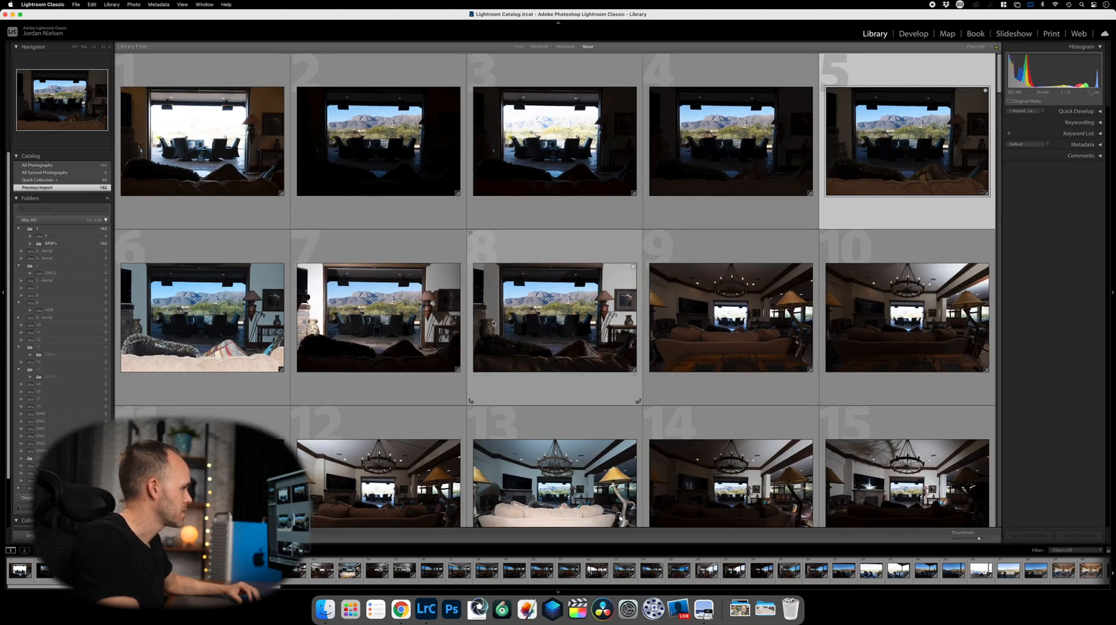
{"action": "left_click", "coordinate": [398, 263]}
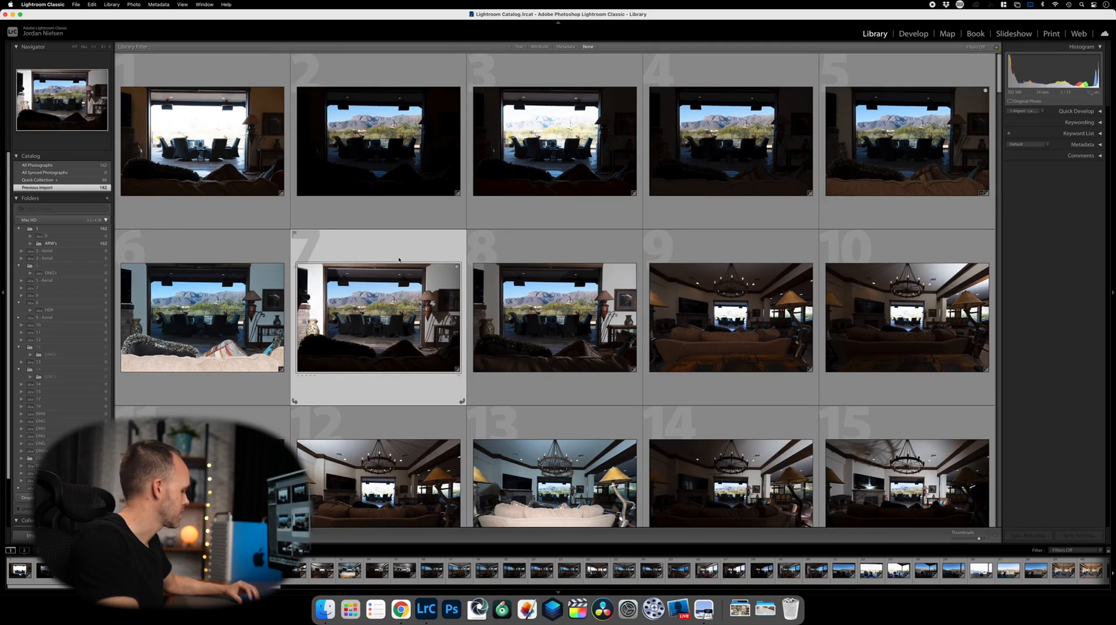
{"action": "key", "text": "b"}
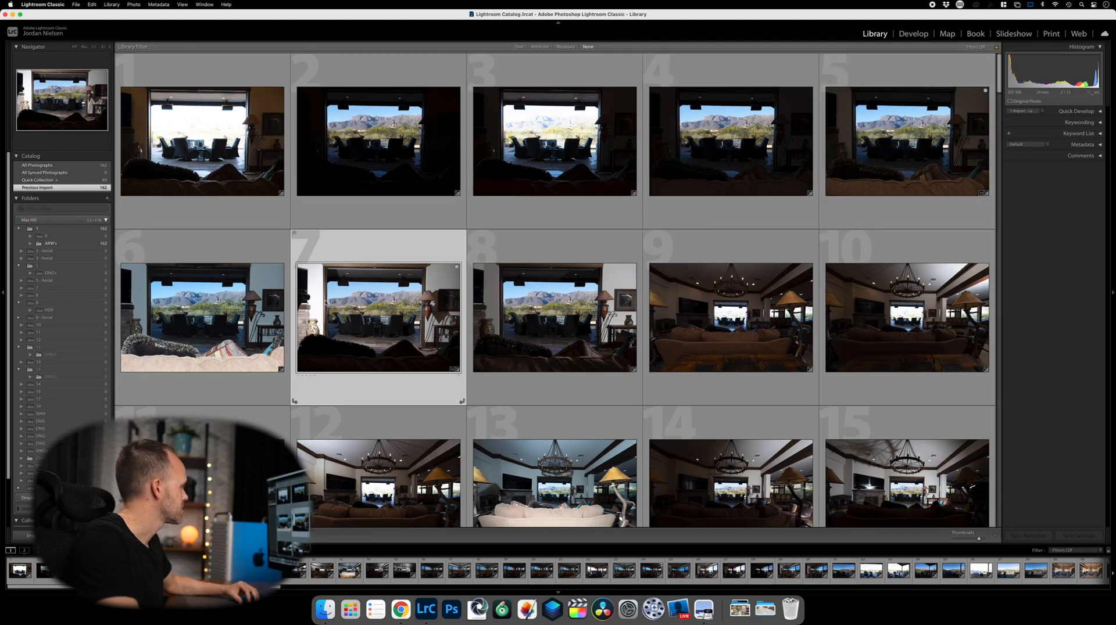
Review the living room and dining room photos 9 through 30, comparing the exposures of each repeated composition.
{"action": "scroll", "coordinate": [326, 302], "scroll_direction": "down", "scroll_amount": 4}
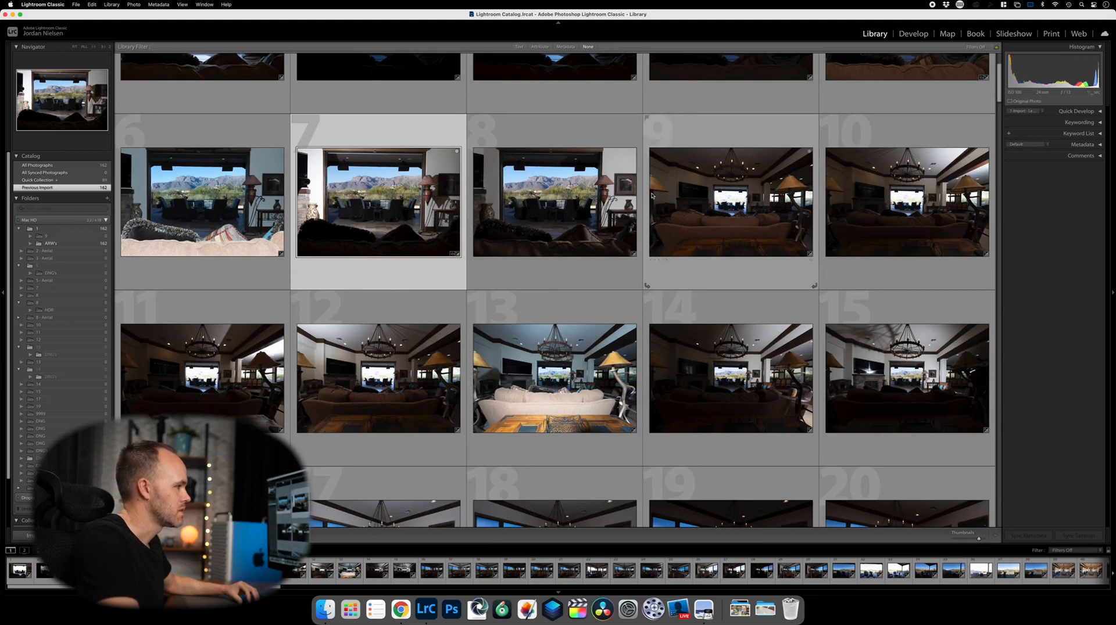
{"action": "scroll", "coordinate": [651, 196], "scroll_direction": "down", "scroll_amount": 4}
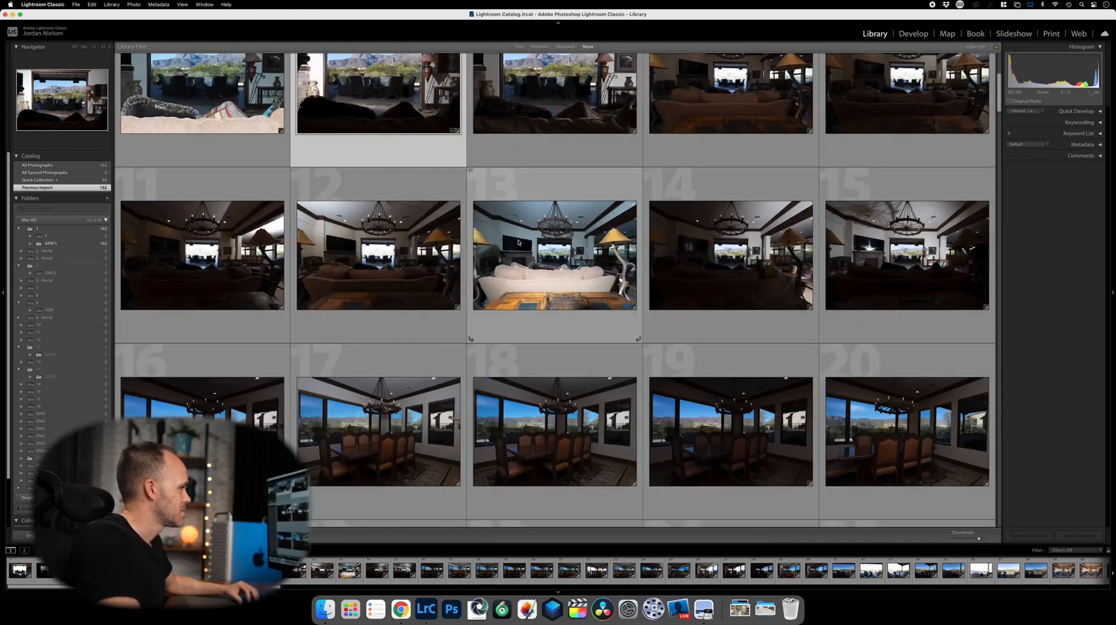
{"action": "scroll", "coordinate": [751, 268], "scroll_direction": "down", "scroll_amount": 5}
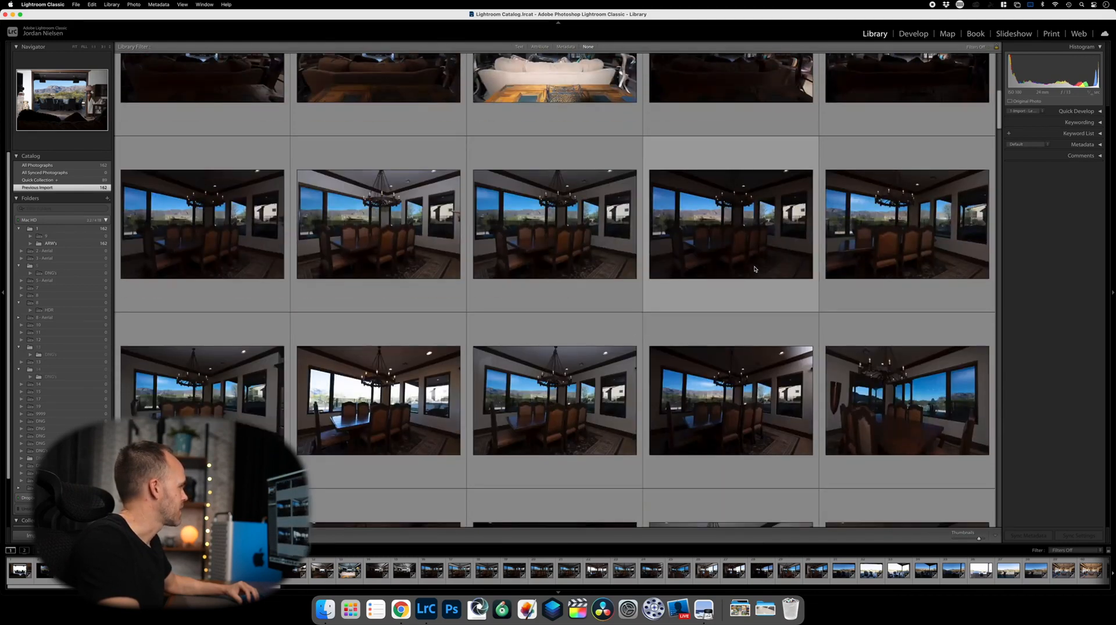
{"action": "scroll", "coordinate": [754, 269], "scroll_direction": "down", "scroll_amount": 1}
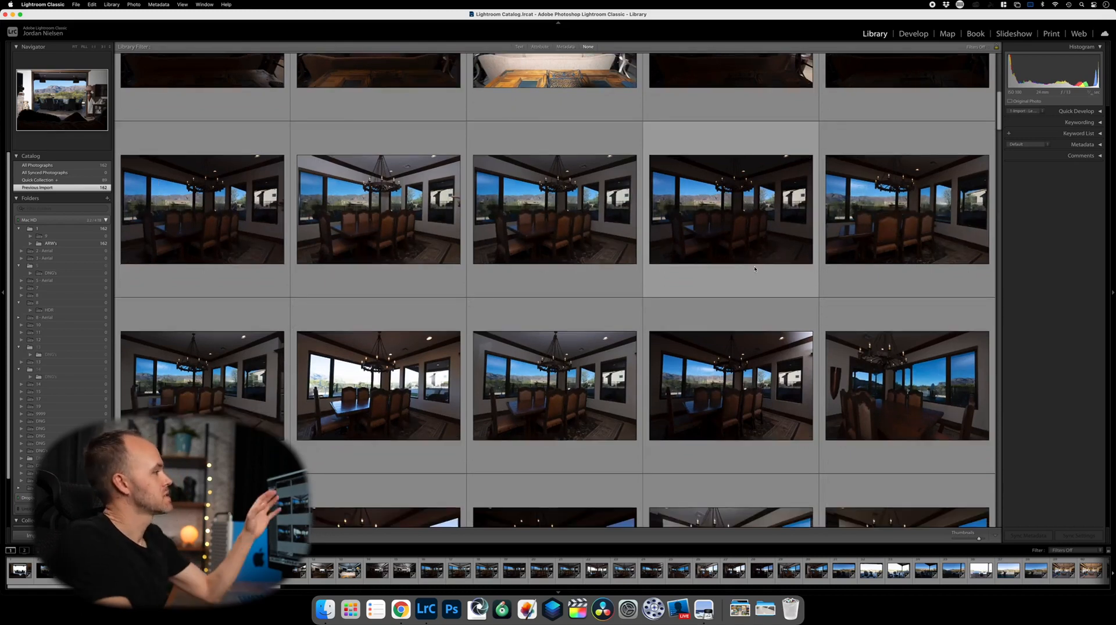
{"action": "key", "text": "j"}
{"action": "key", "text": "F2"}
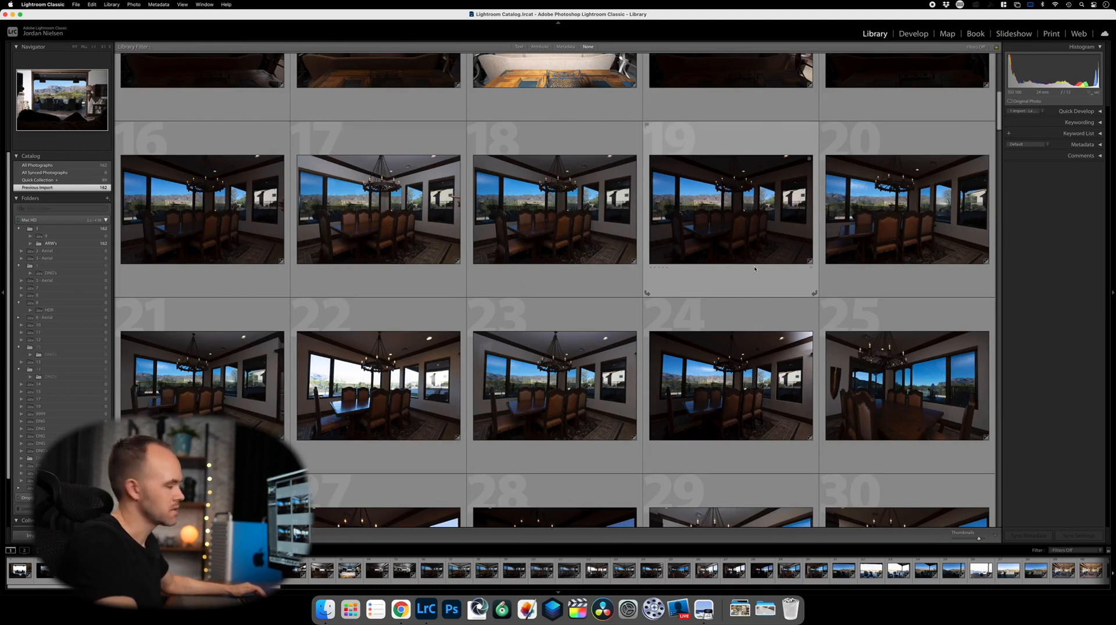
{"action": "key", "text": "j"}
{"action": "scroll", "coordinate": [629, 321], "scroll_direction": "up", "scroll_amount": 2}
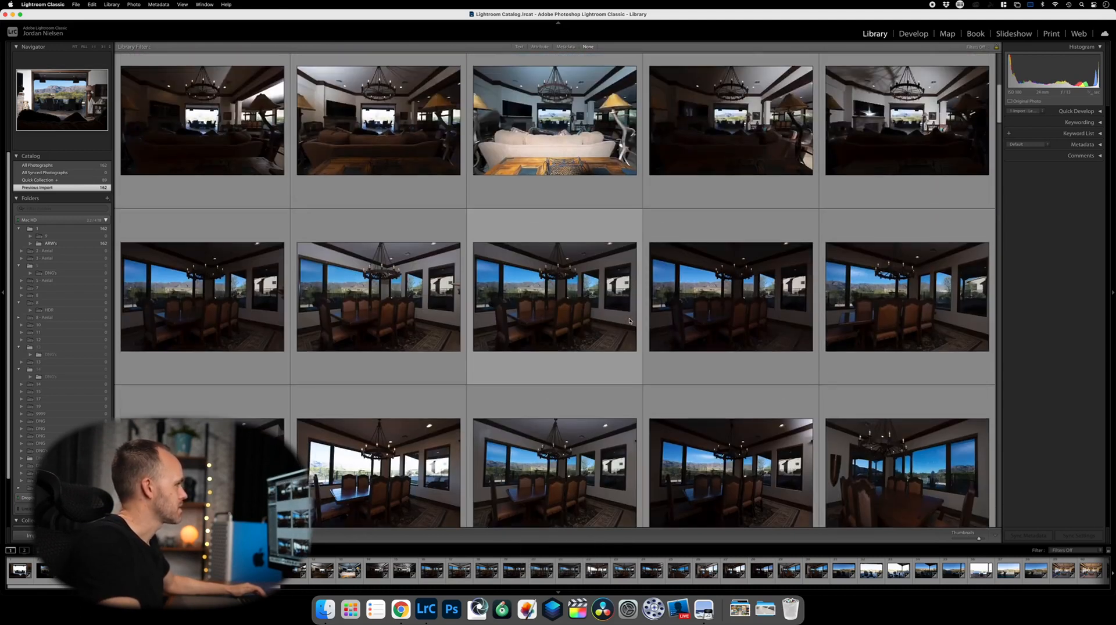
{"action": "key", "text": "j"}
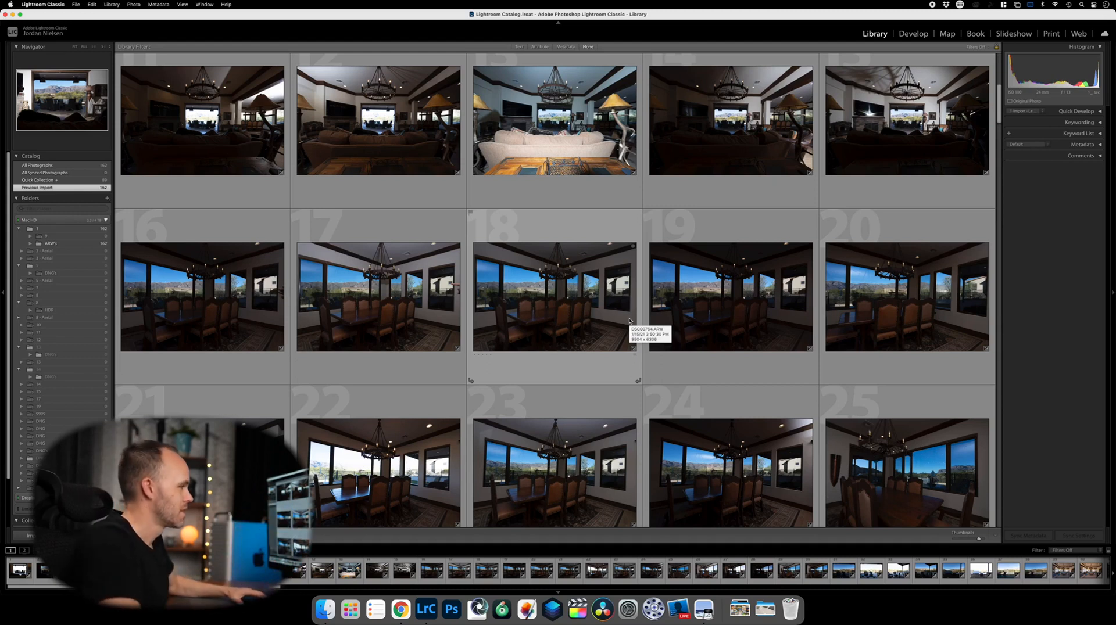
{"action": "scroll", "coordinate": [781, 345], "scroll_direction": "down", "scroll_amount": 3}
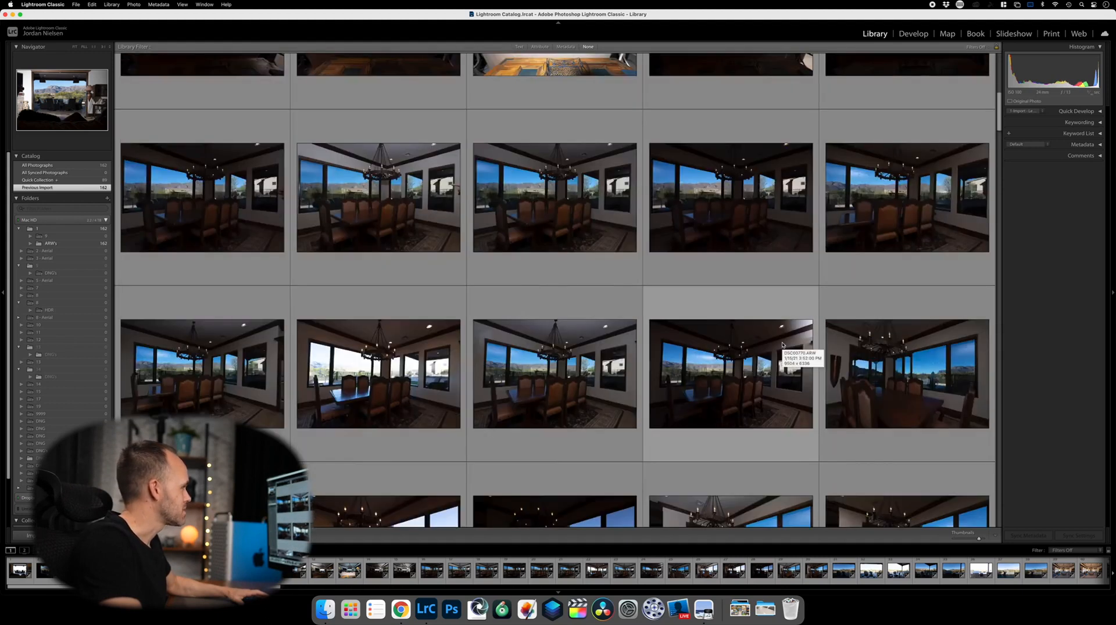
{"action": "scroll", "coordinate": [782, 345], "scroll_direction": "up", "scroll_amount": 6}
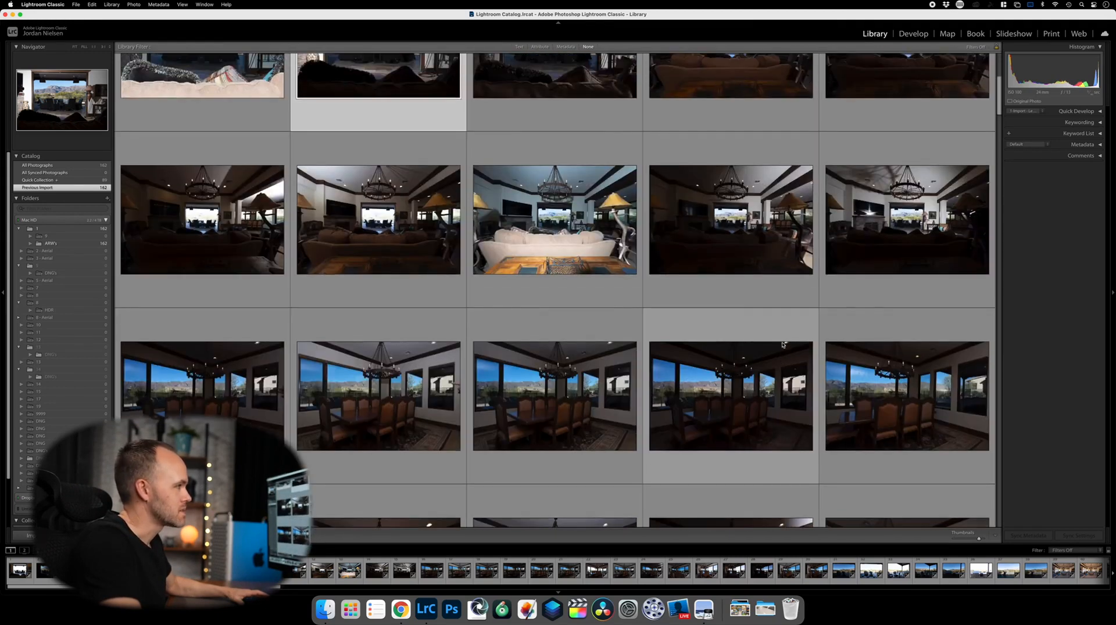
{"action": "scroll", "coordinate": [775, 267], "scroll_direction": "down", "scroll_amount": 7}
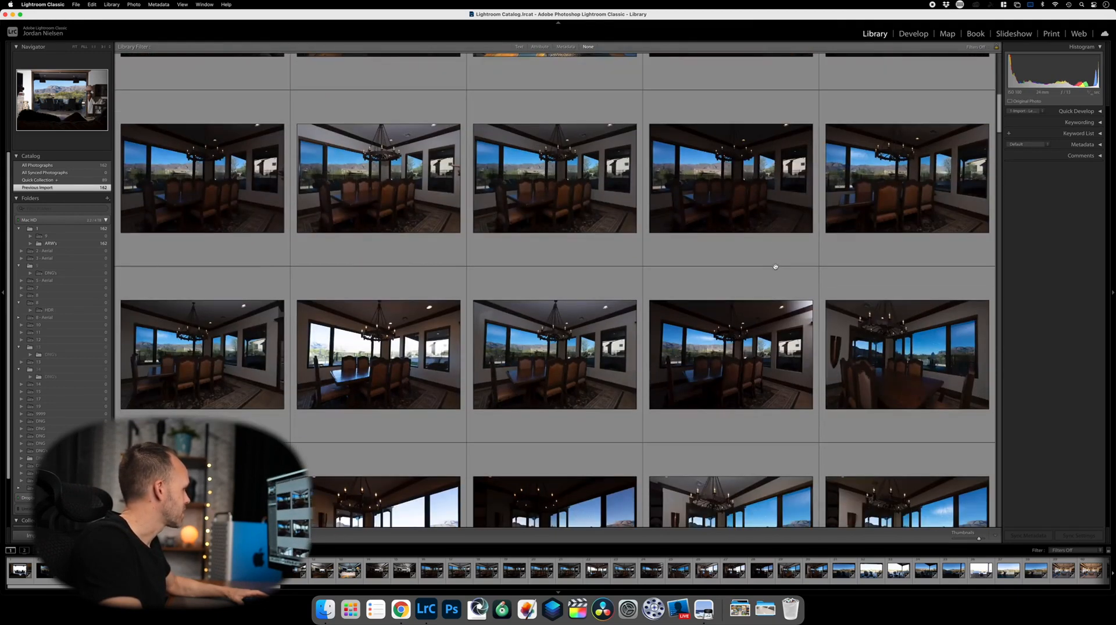
{"action": "scroll", "coordinate": [749, 349], "scroll_direction": "down", "scroll_amount": 2}
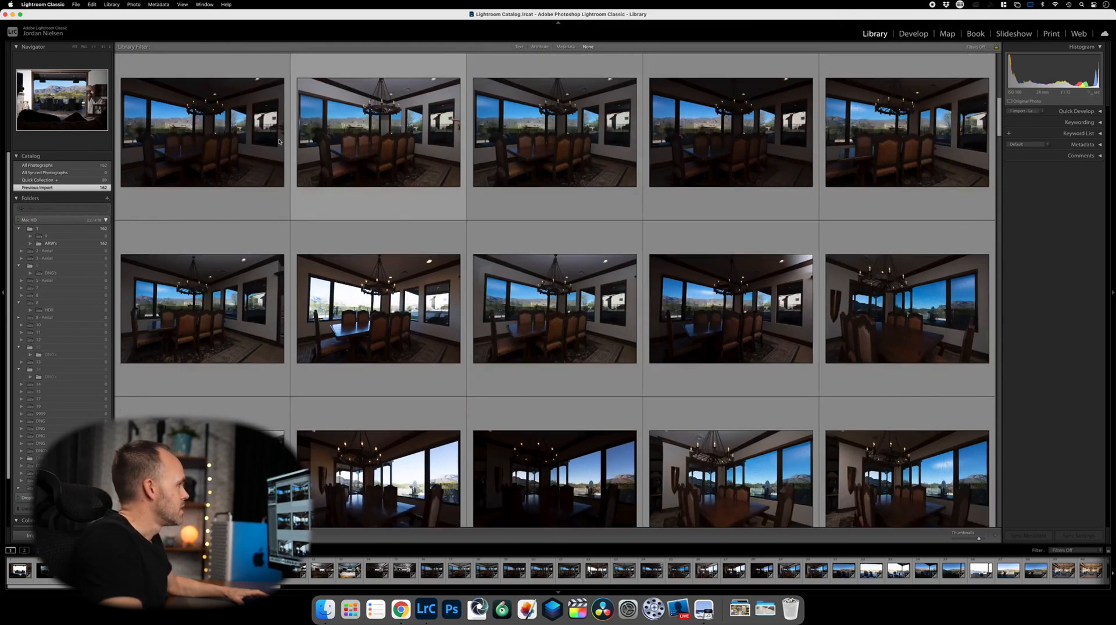
Add dining room photo 18 to the Quick Collection.
{"action": "key", "text": "j"}
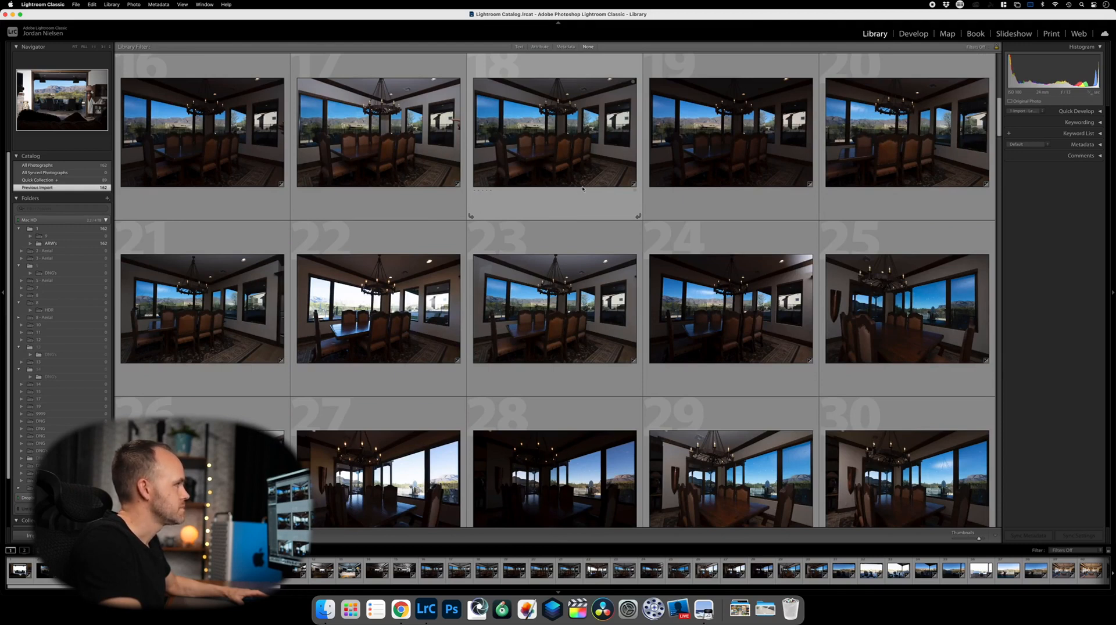
{"action": "left_click", "coordinate": [574, 202]}
{"action": "key", "text": "j"}
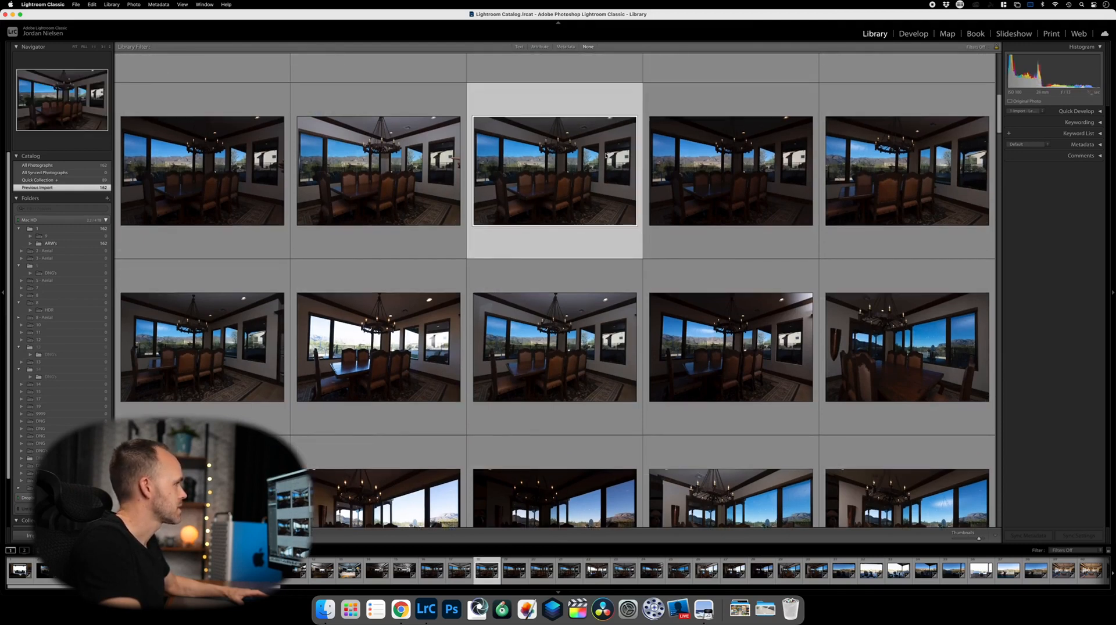
{"action": "key", "text": "j"}
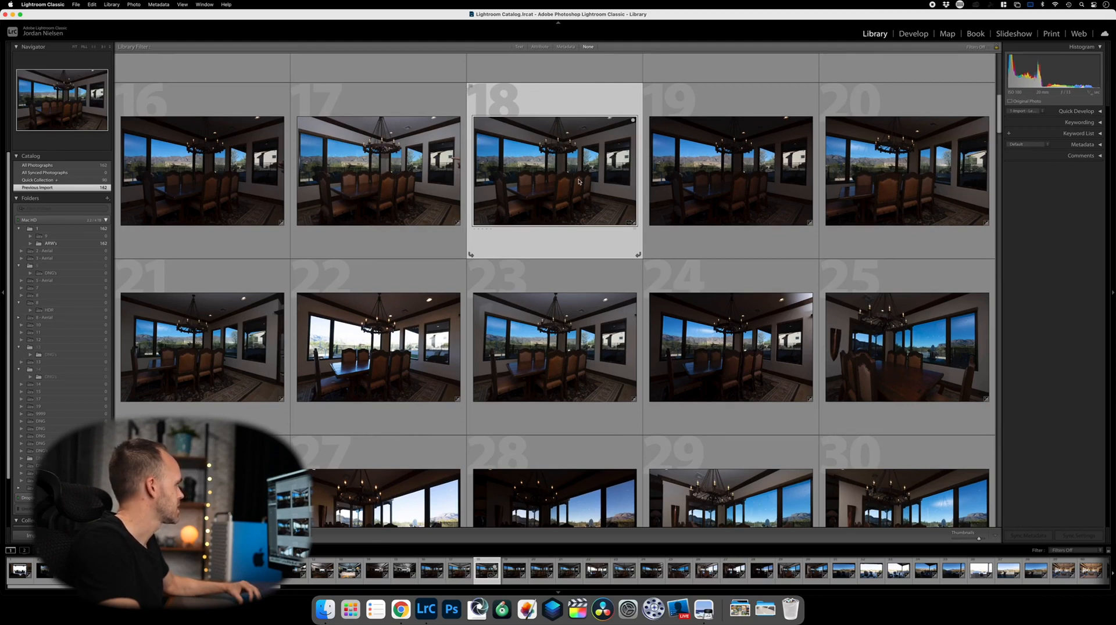
Compare the other dining room angles in photos 16 through 30 with the selected photo 18.
{"action": "scroll", "coordinate": [578, 182], "scroll_direction": "down", "scroll_amount": 2}
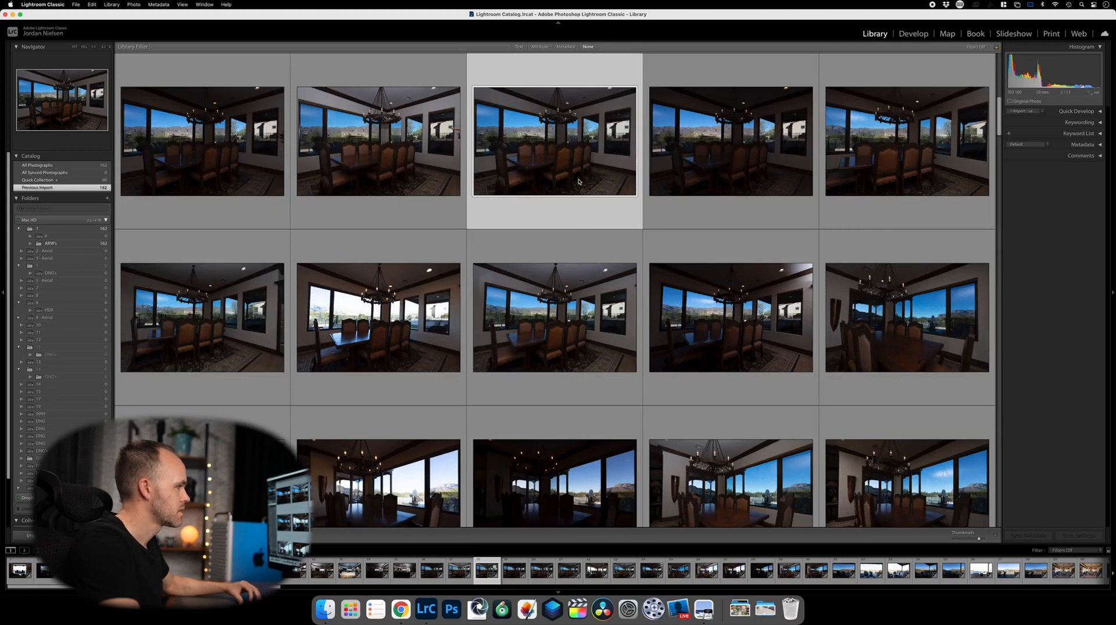
{"action": "scroll", "coordinate": [578, 181], "scroll_direction": "down", "scroll_amount": 3}
{"action": "scroll", "coordinate": [585, 182], "scroll_direction": "down", "scroll_amount": 1}
{"action": "scroll", "coordinate": [588, 167], "scroll_direction": "up", "scroll_amount": 6}
{"action": "scroll", "coordinate": [577, 182], "scroll_direction": "down", "scroll_amount": 4}
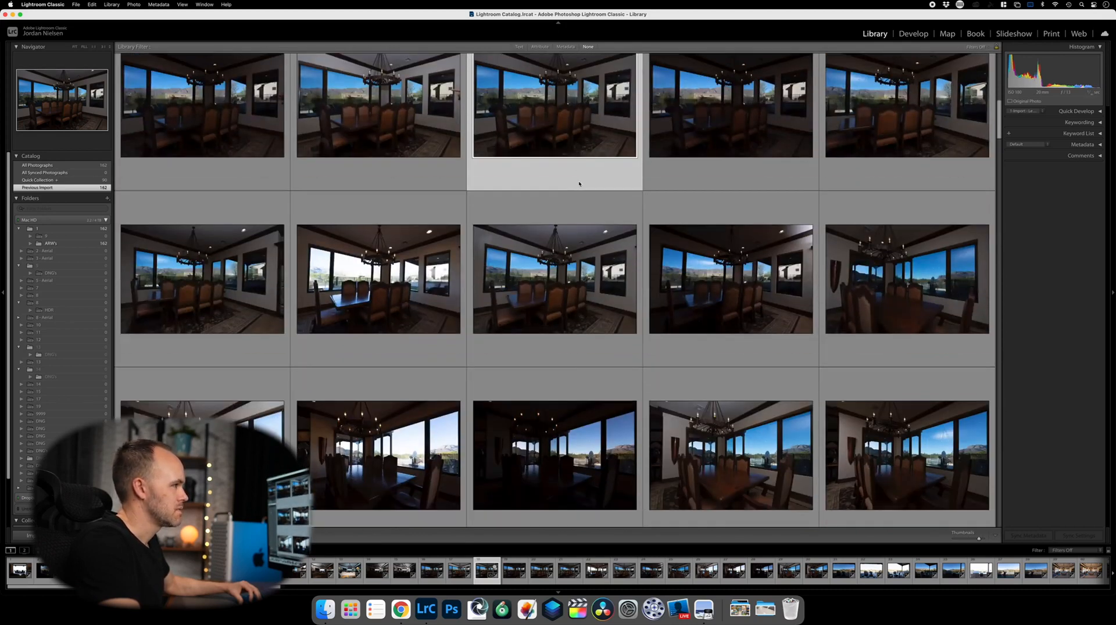
{"action": "scroll", "coordinate": [577, 183], "scroll_direction": "down", "scroll_amount": 6}
{"action": "scroll", "coordinate": [578, 183], "scroll_direction": "up", "scroll_amount": 10}
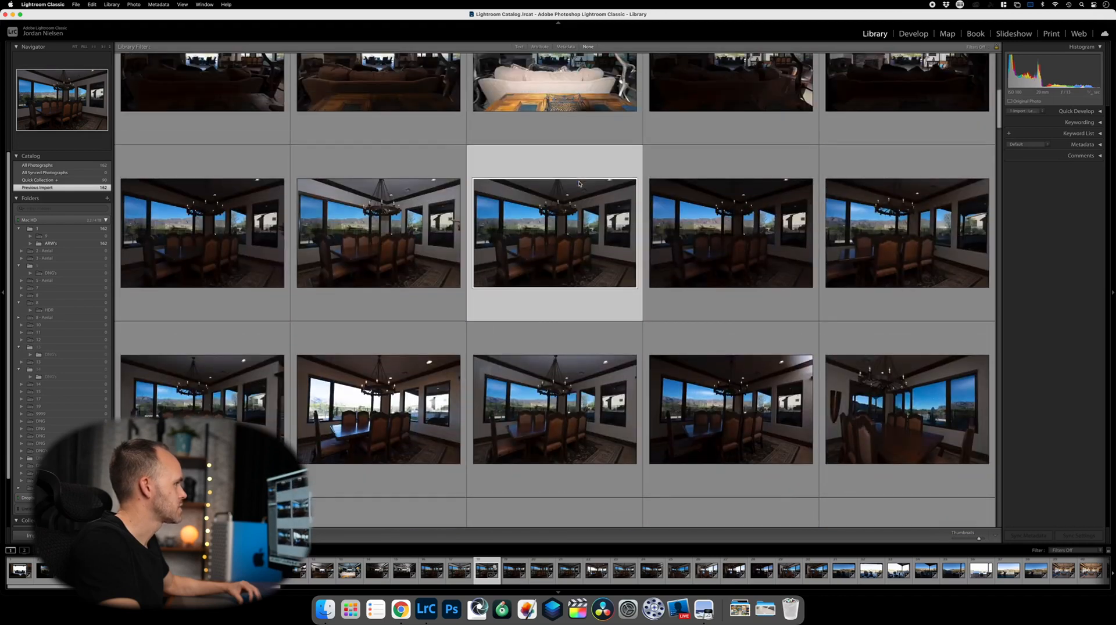
{"action": "scroll", "coordinate": [543, 299], "scroll_direction": "down", "scroll_amount": 2}
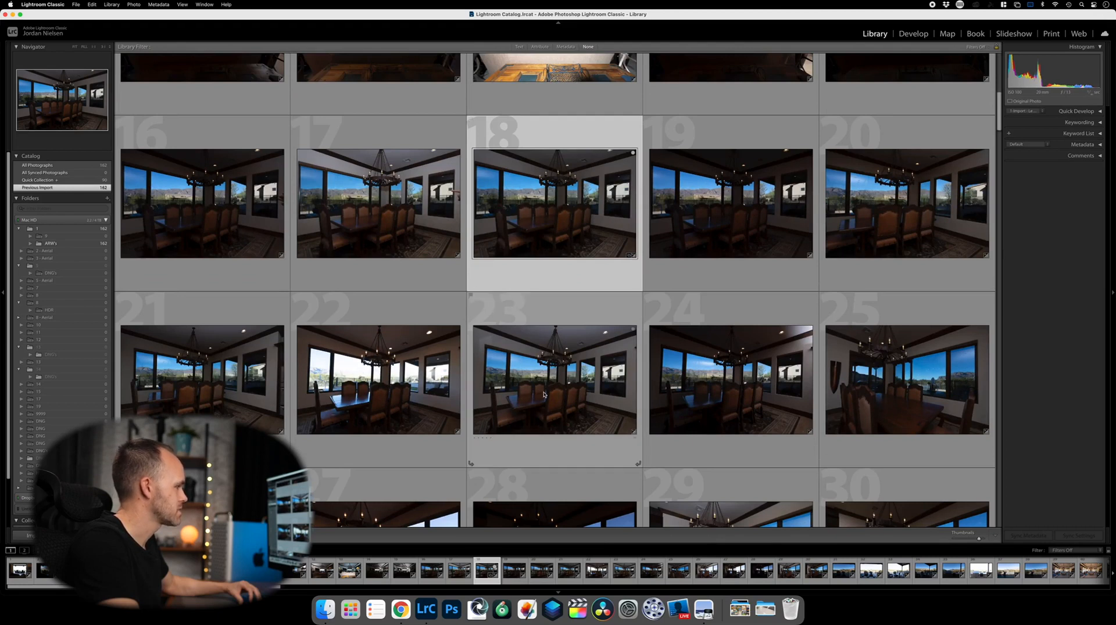
{"action": "scroll", "coordinate": [544, 394], "scroll_direction": "down", "scroll_amount": 2}
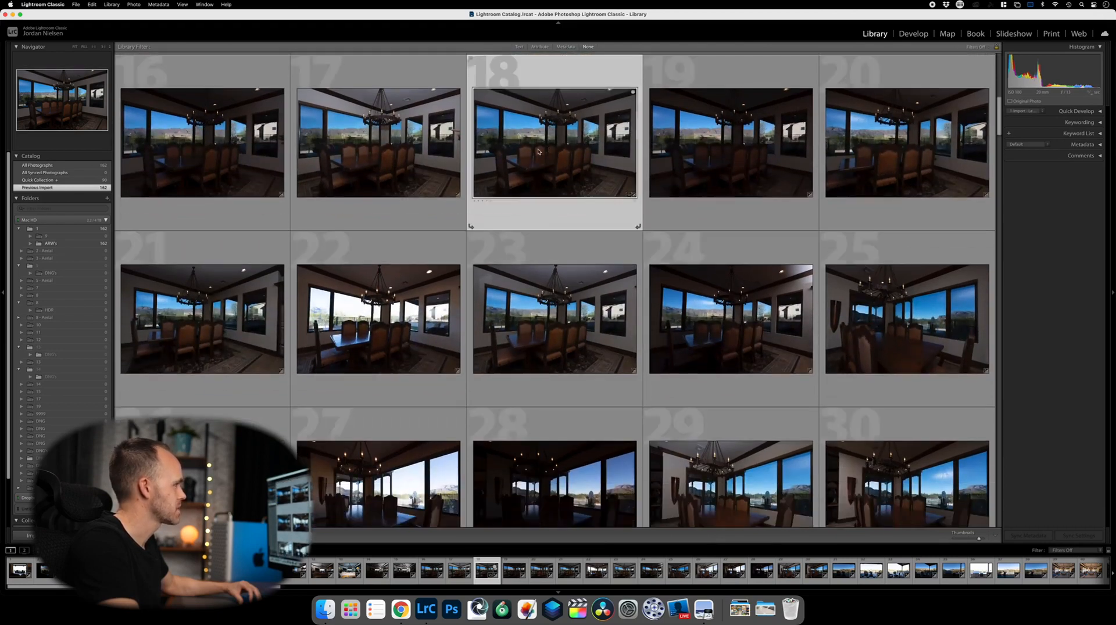
{"action": "scroll", "coordinate": [541, 152], "scroll_direction": "down", "scroll_amount": 3}
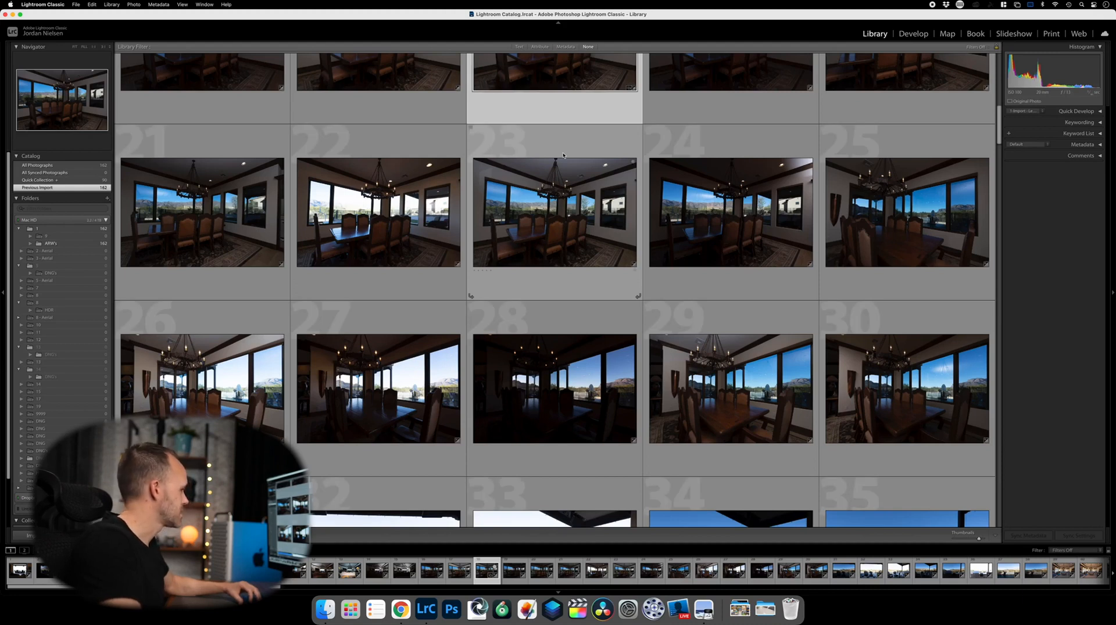
Add the darker-exposed patio seating photos 31 and 34 to the Quick Collection.
{"action": "scroll", "coordinate": [563, 155], "scroll_direction": "down", "scroll_amount": 5}
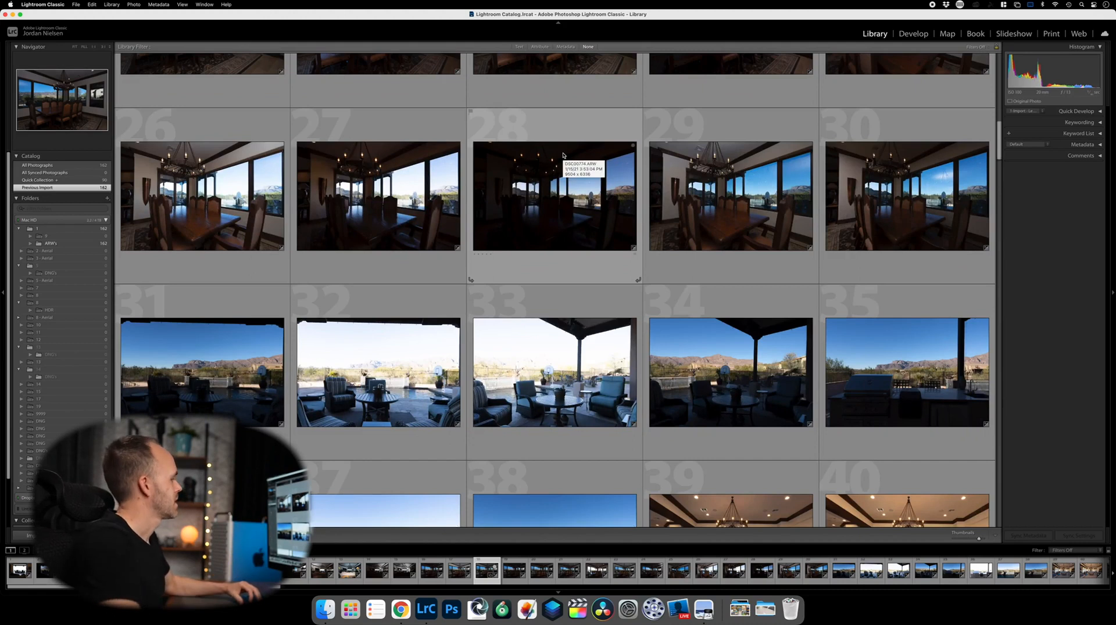
{"action": "scroll", "coordinate": [738, 206], "scroll_direction": "down", "scroll_amount": 2}
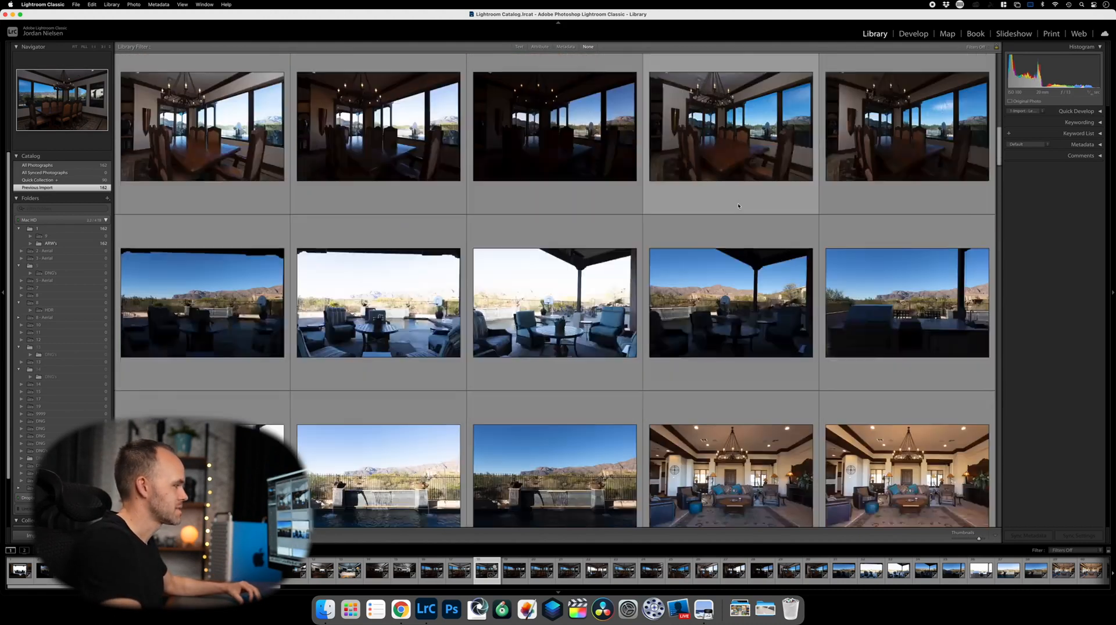
{"action": "scroll", "coordinate": [738, 206], "scroll_direction": "down", "scroll_amount": 1}
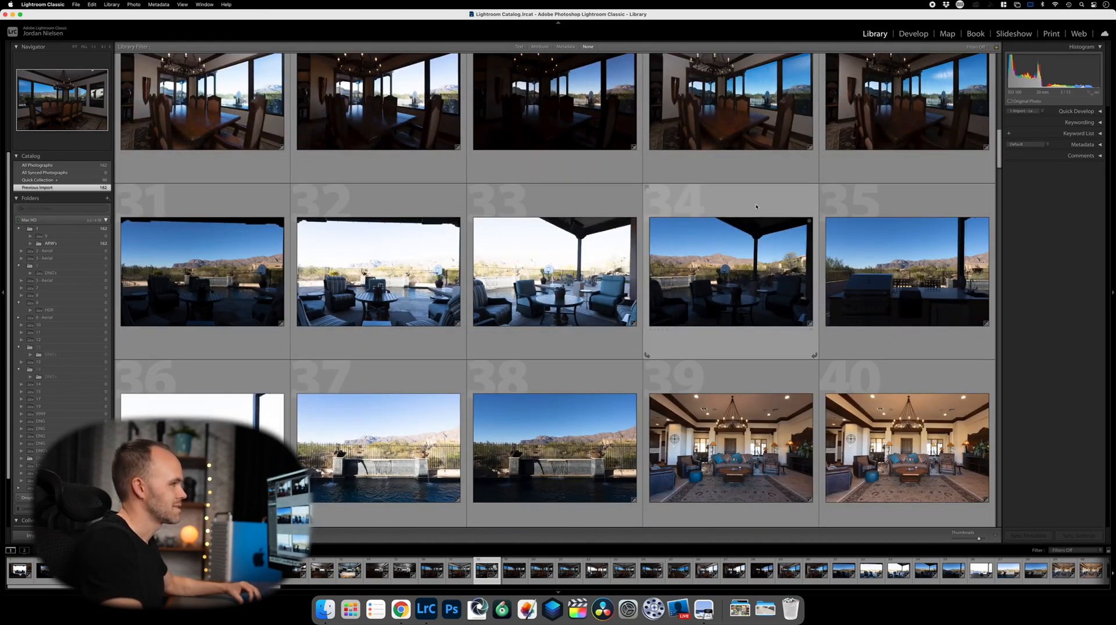
{"action": "scroll", "coordinate": [677, 260], "scroll_direction": "down", "scroll_amount": 3}
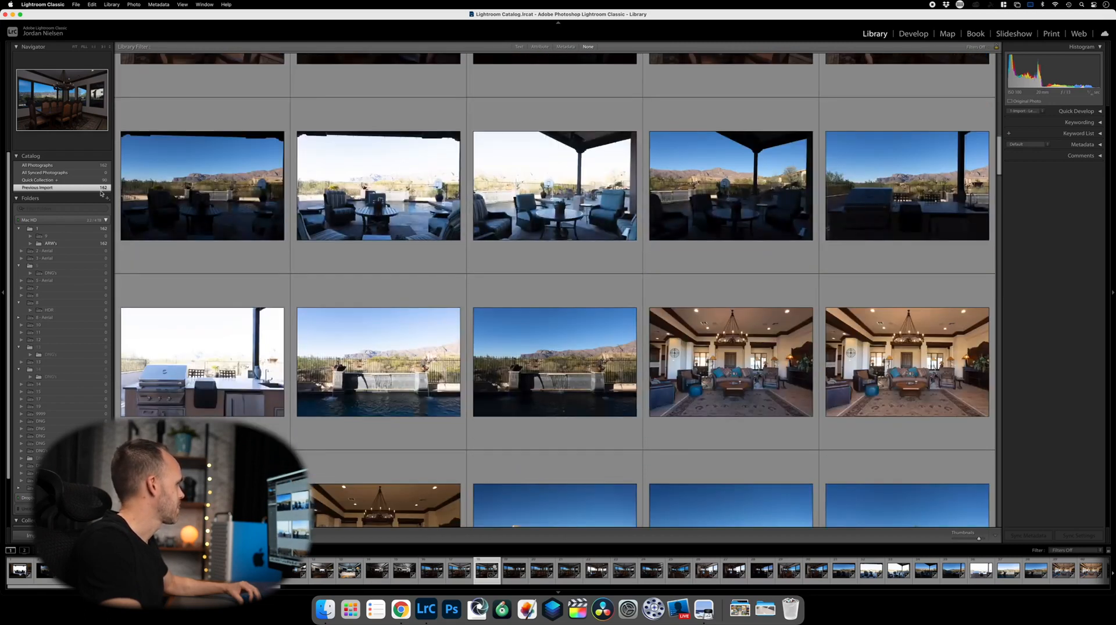
{"action": "left_click", "coordinate": [283, 179]}
{"action": "key", "text": "b"}
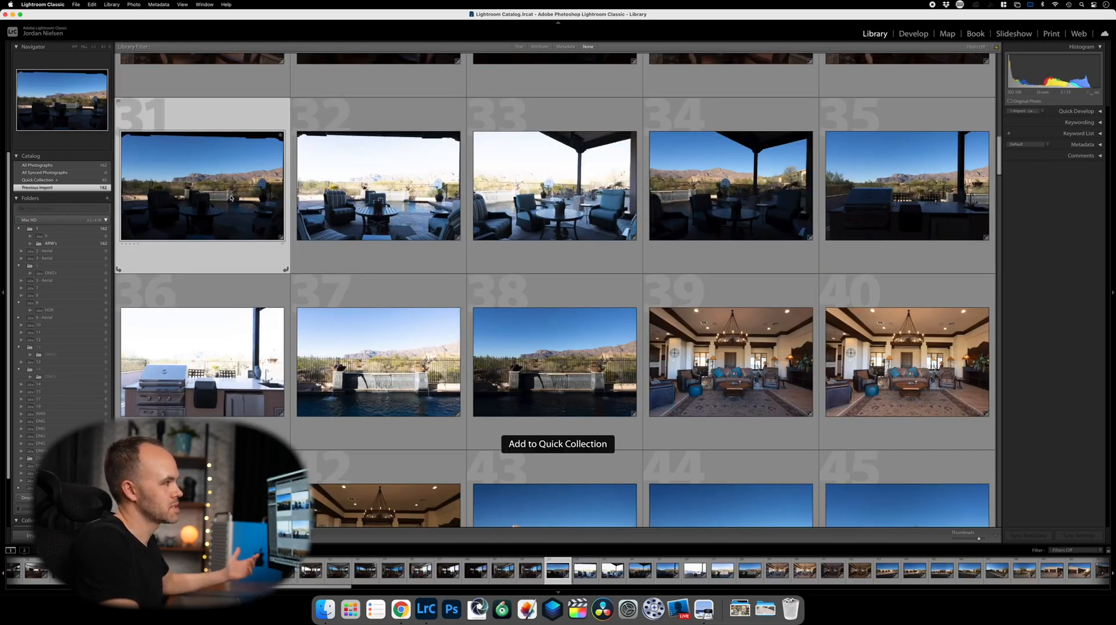
{"action": "left_click", "coordinate": [770, 249]}
{"action": "key", "text": "b"}
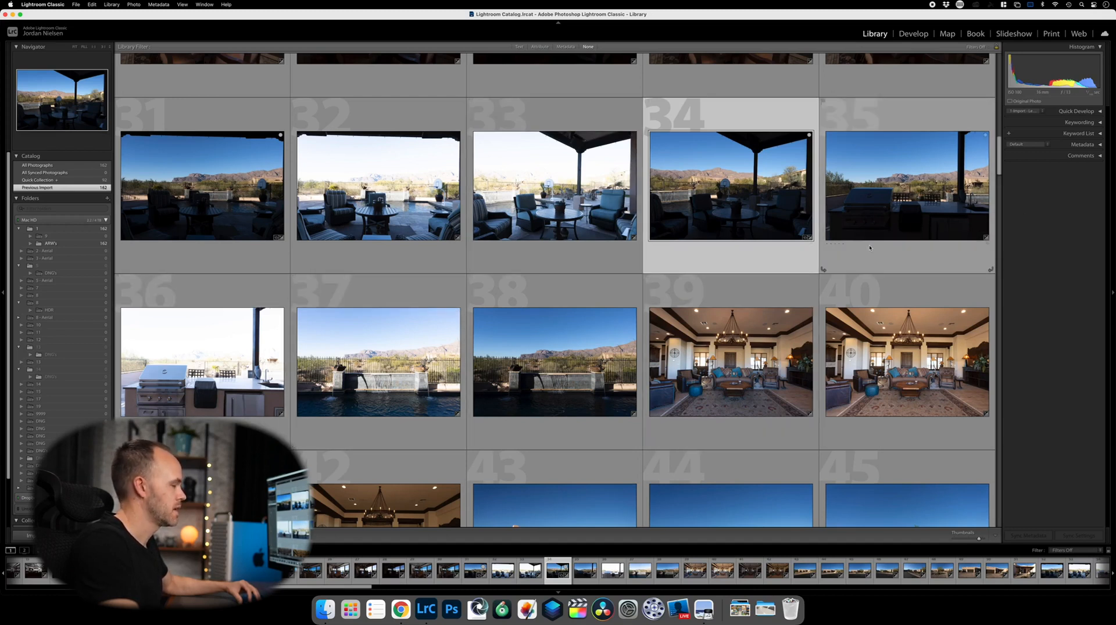
Add outdoor kitchen photo 35 and pool fountain photo 38 to the Quick Collection.
{"action": "left_click", "coordinate": [896, 253]}
{"action": "scroll", "coordinate": [618, 363], "scroll_direction": "down", "scroll_amount": 2}
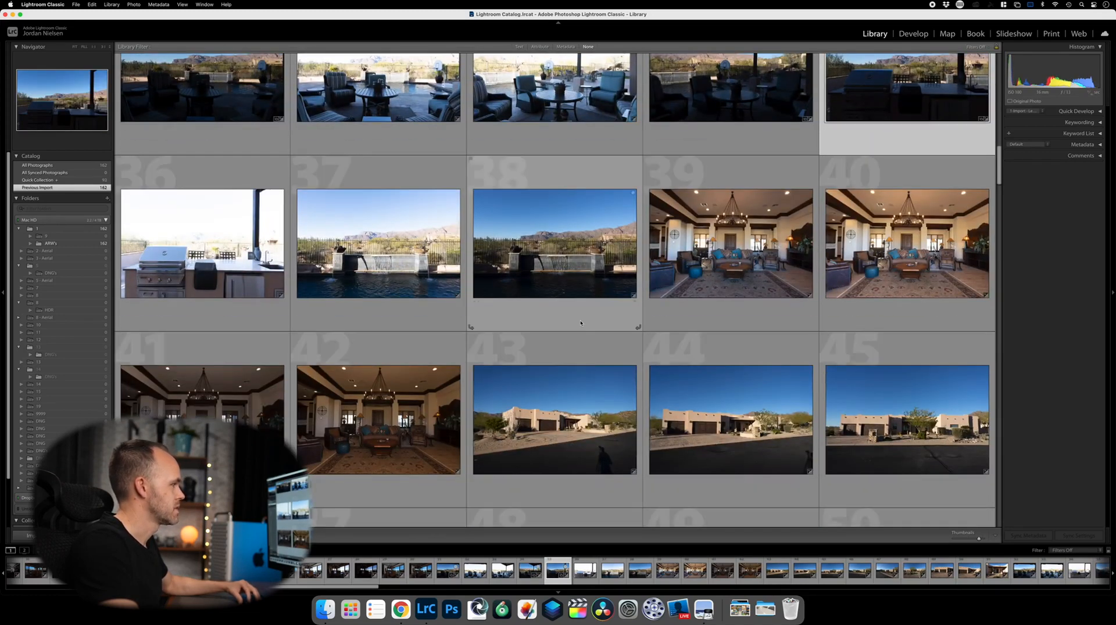
{"action": "left_click", "coordinate": [546, 269]}
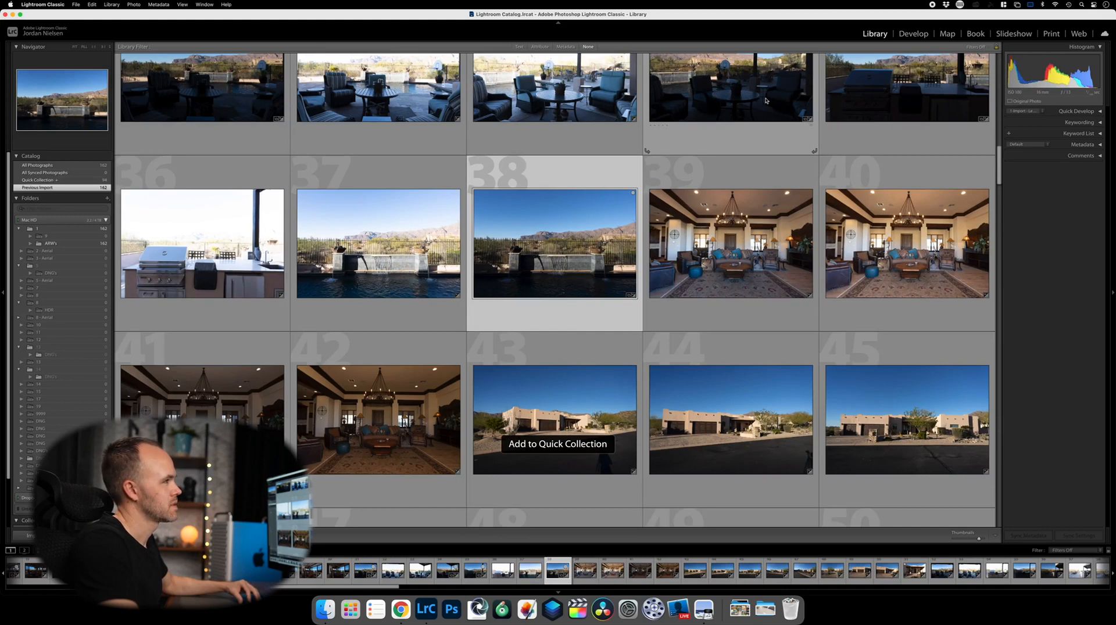
Add living room photos 40 and 42, one brighter and one darker exposure, to the Quick Collection.
{"action": "scroll", "coordinate": [867, 251], "scroll_direction": "down", "scroll_amount": 2}
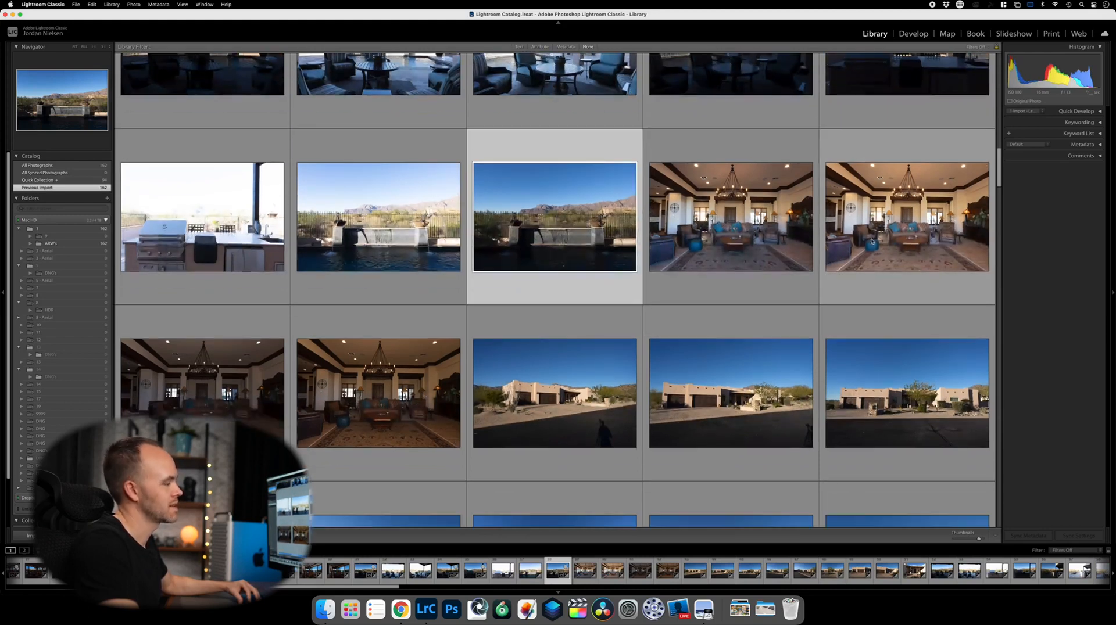
{"action": "scroll", "coordinate": [867, 251], "scroll_direction": "down", "scroll_amount": 1}
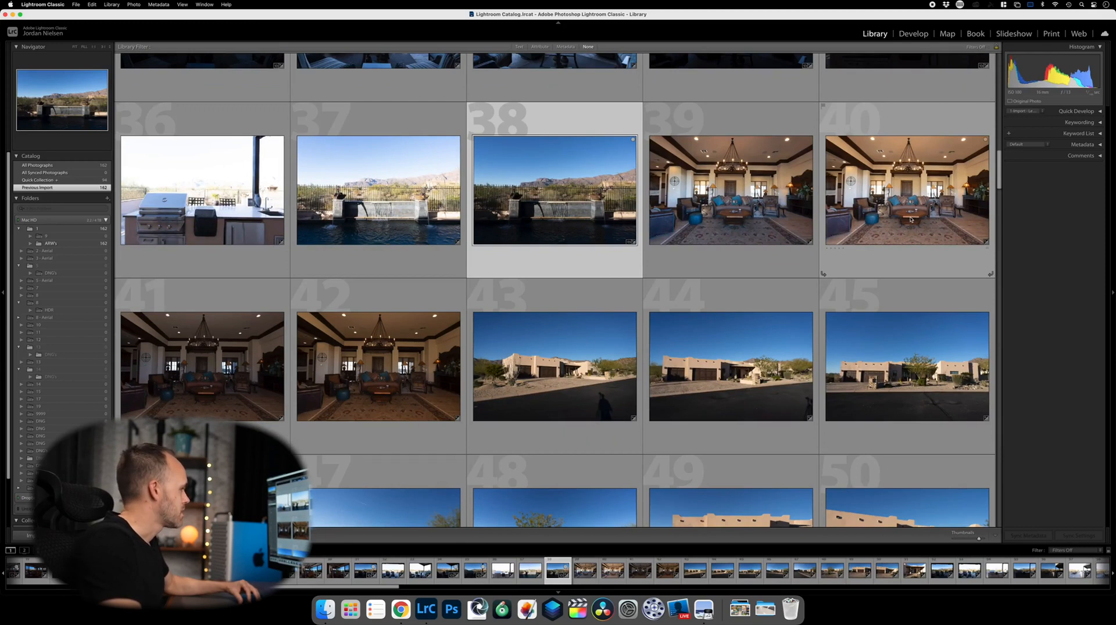
{"action": "scroll", "coordinate": [910, 219], "scroll_direction": "down", "scroll_amount": 2}
{"action": "scroll", "coordinate": [923, 214], "scroll_direction": "down", "scroll_amount": 1}
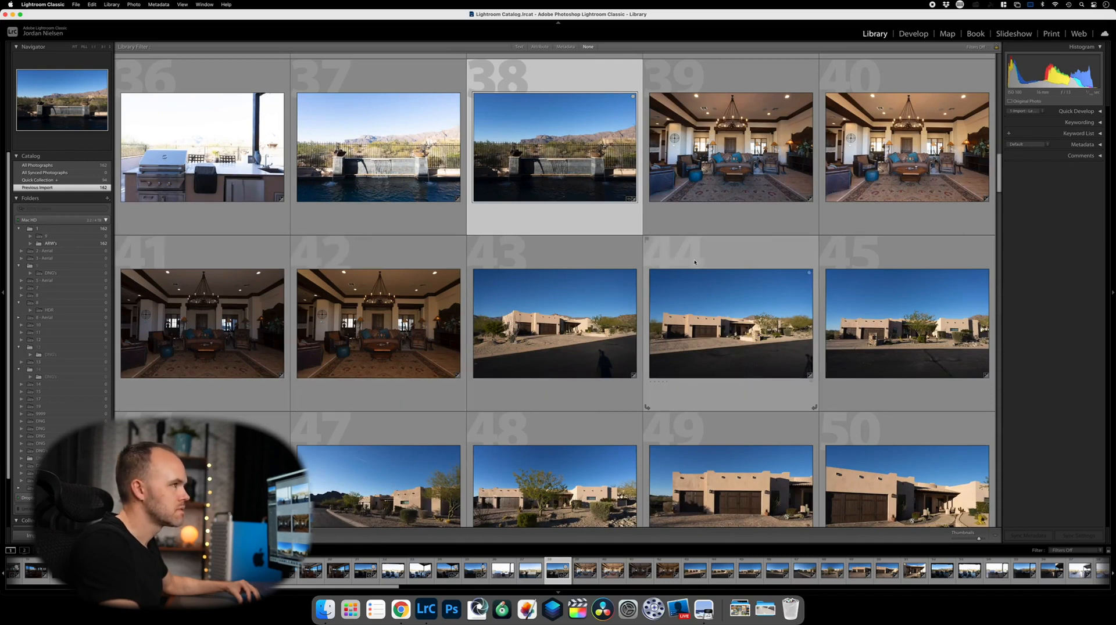
{"action": "left_click", "coordinate": [844, 217]}
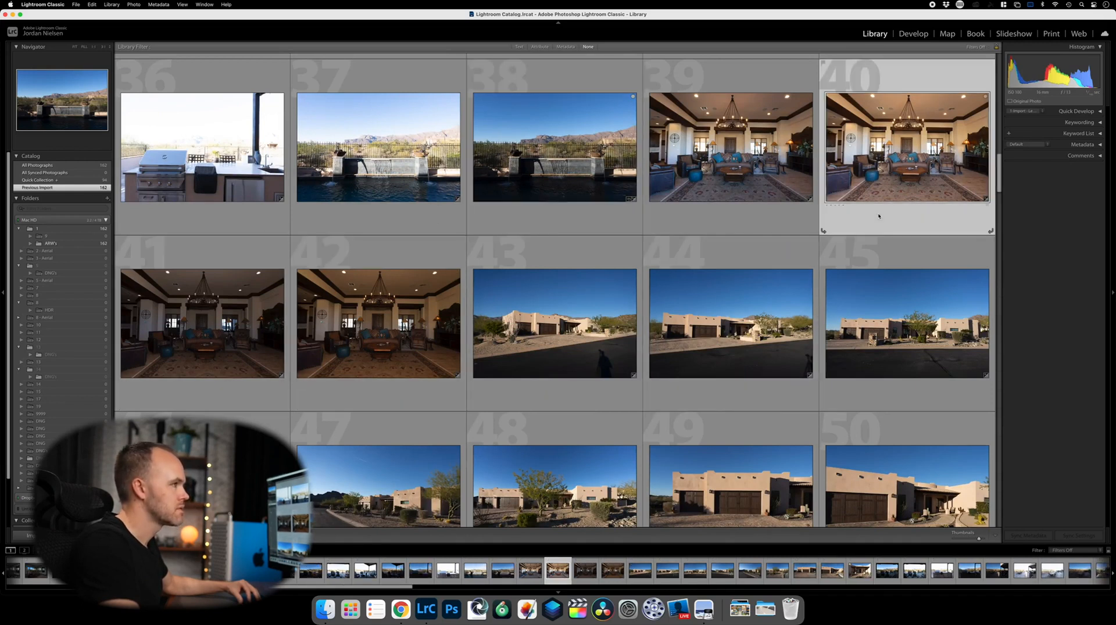
{"action": "left_click", "coordinate": [374, 385]}
Add photo 43 of the house's front exterior to the Quick Collection.
{"action": "scroll", "coordinate": [611, 339], "scroll_direction": "down", "scroll_amount": 3}
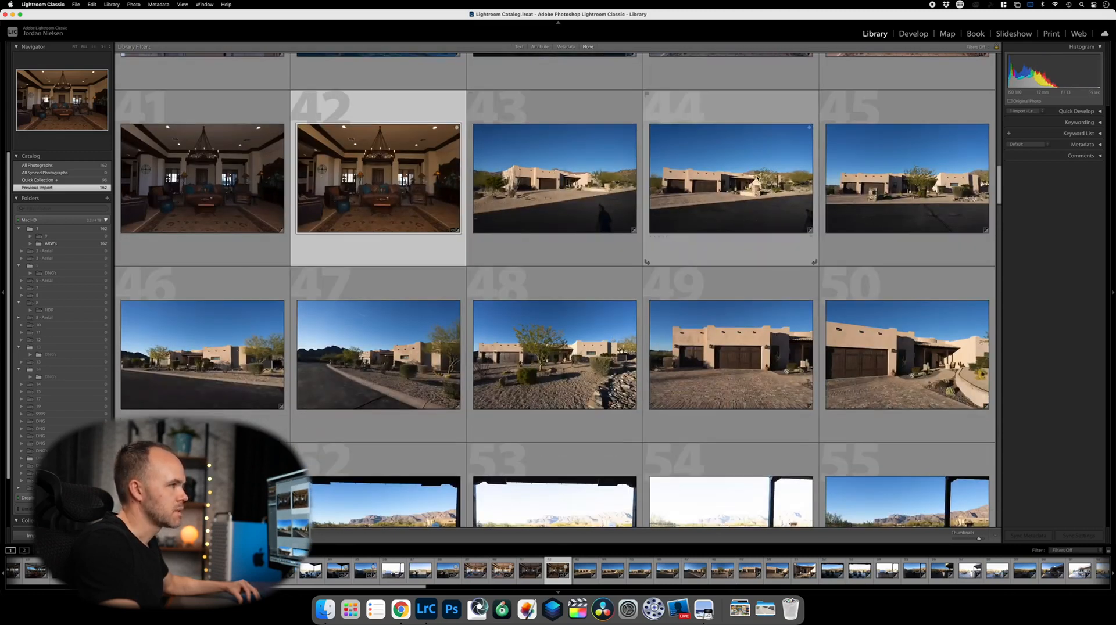
{"action": "scroll", "coordinate": [617, 163], "scroll_direction": "down", "scroll_amount": 1}
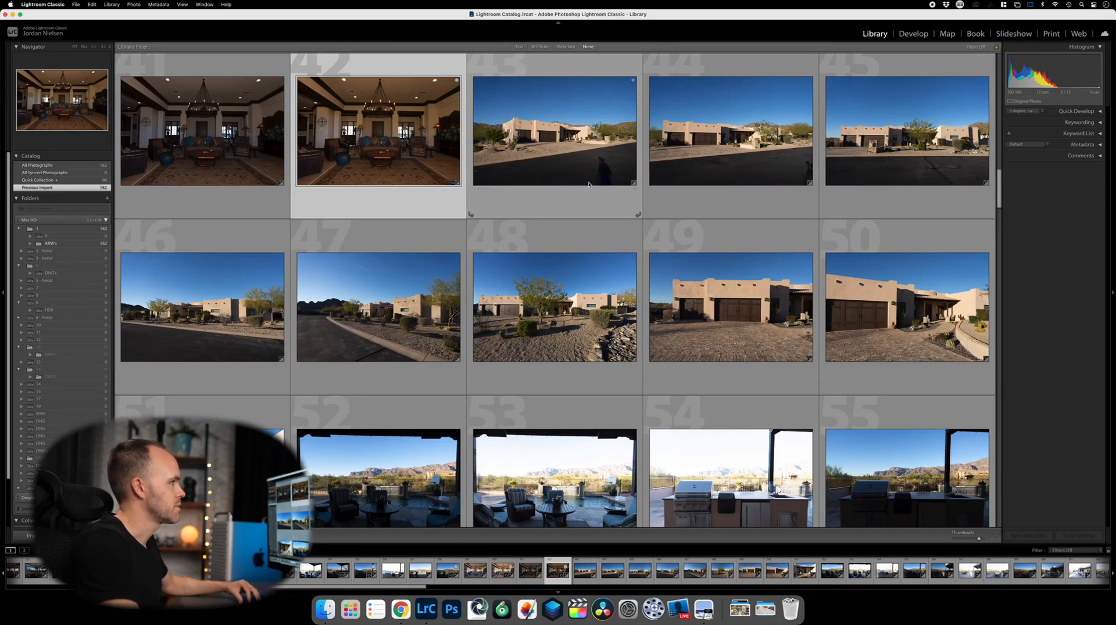
{"action": "left_click", "coordinate": [568, 177]}
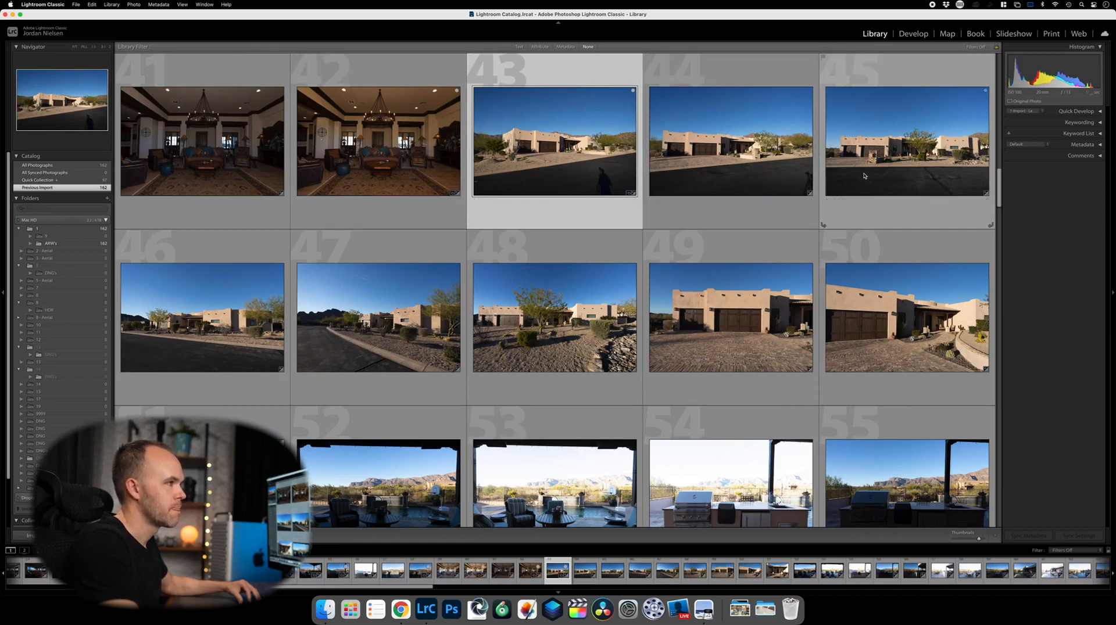
Add front exterior photos 45, 46 and 48, taken from the street and the desert landscaping, to the Quick Collection.
{"action": "scroll", "coordinate": [872, 168], "scroll_direction": "down", "scroll_amount": 2}
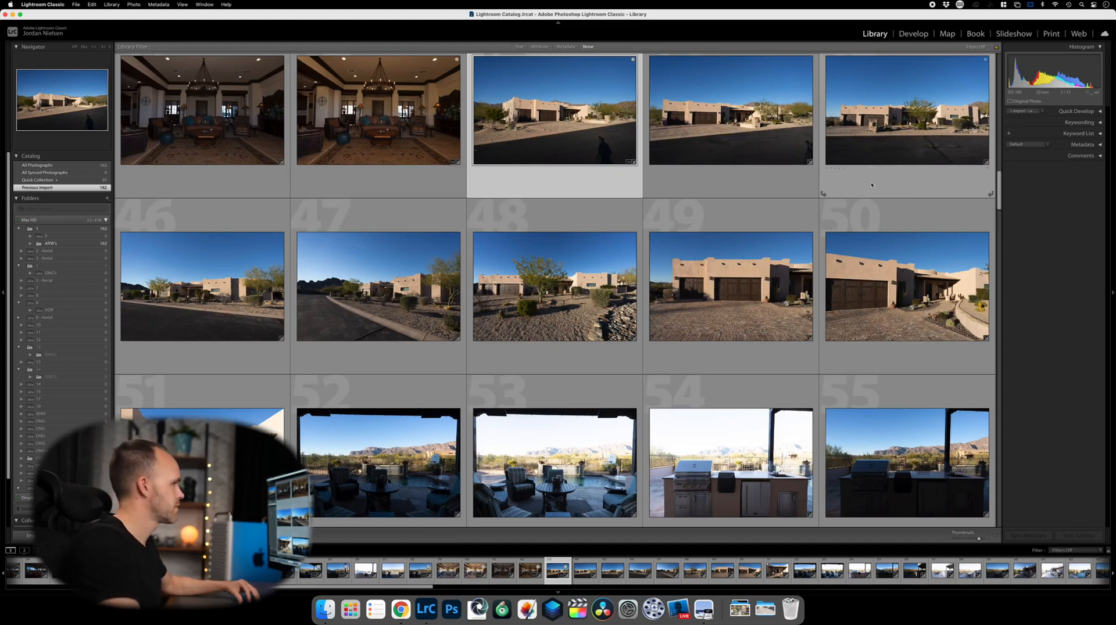
{"action": "left_click", "coordinate": [916, 179]}
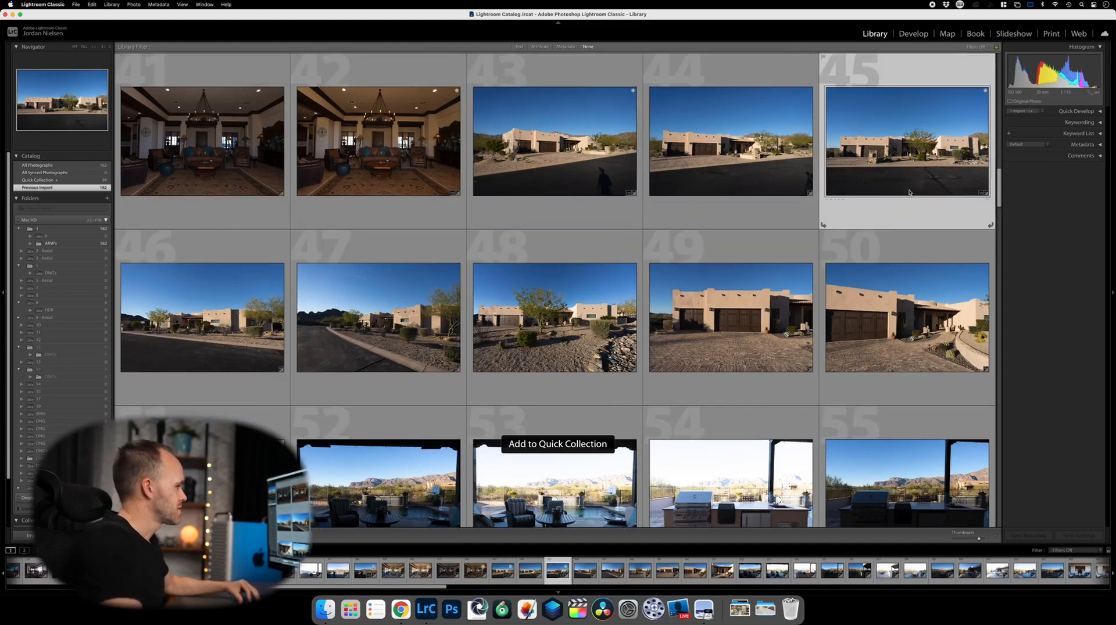
{"action": "scroll", "coordinate": [909, 192], "scroll_direction": "down", "scroll_amount": 3}
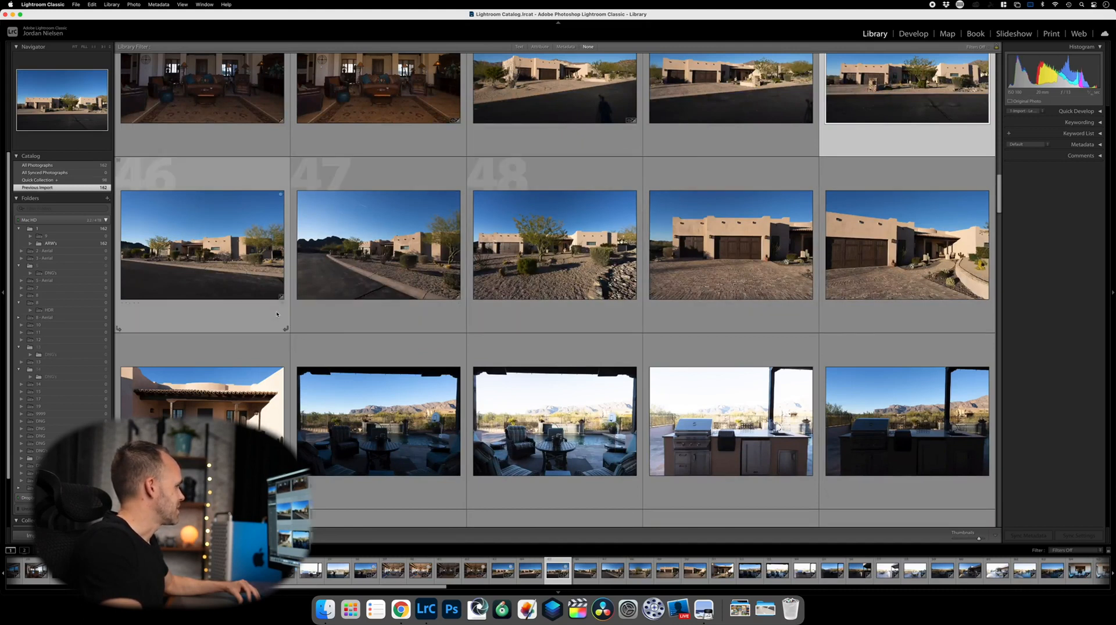
{"action": "left_click", "coordinate": [210, 314]}
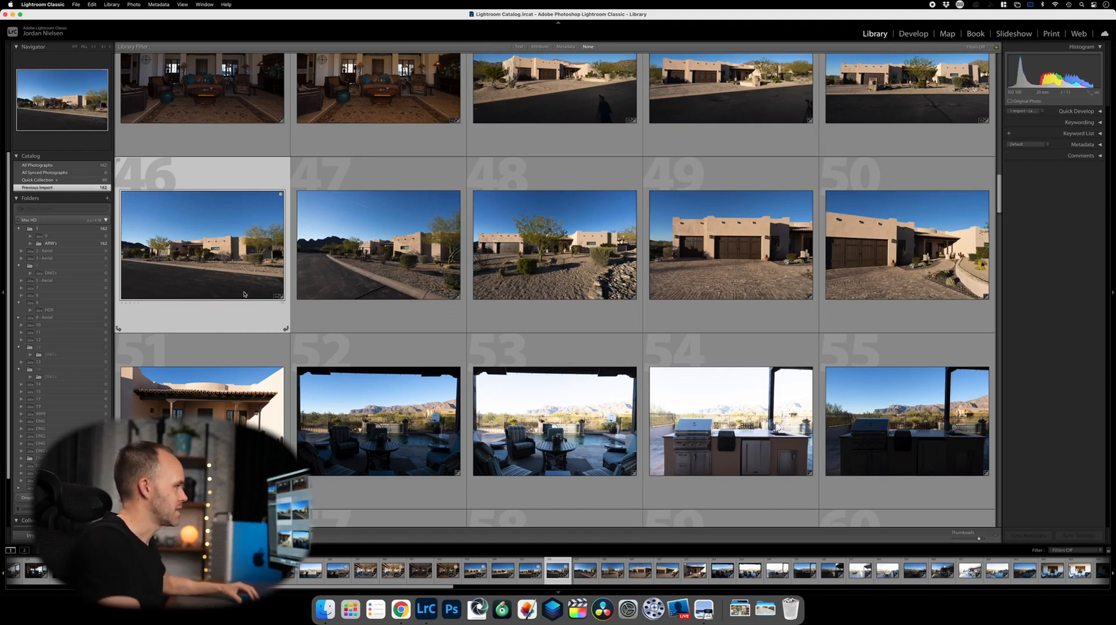
{"action": "left_click", "coordinate": [555, 261]}
{"action": "key", "text": "b"}
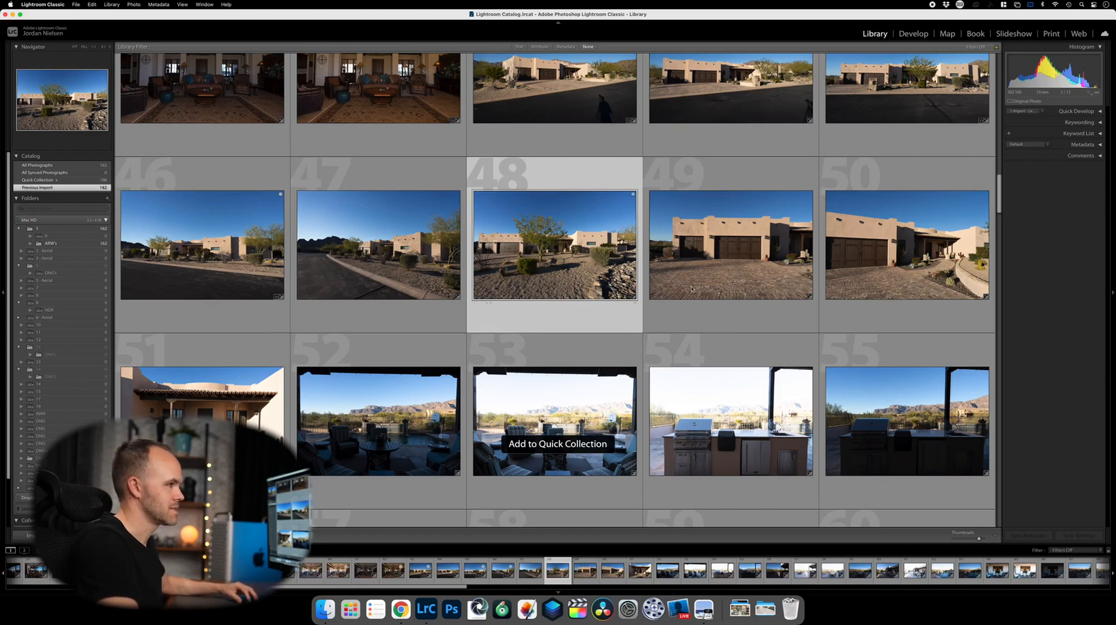
Add garage-side exterior photos 49 and 50 and front entry photo 51 to the Quick Collection.
{"action": "scroll", "coordinate": [691, 289], "scroll_direction": "down", "scroll_amount": 3}
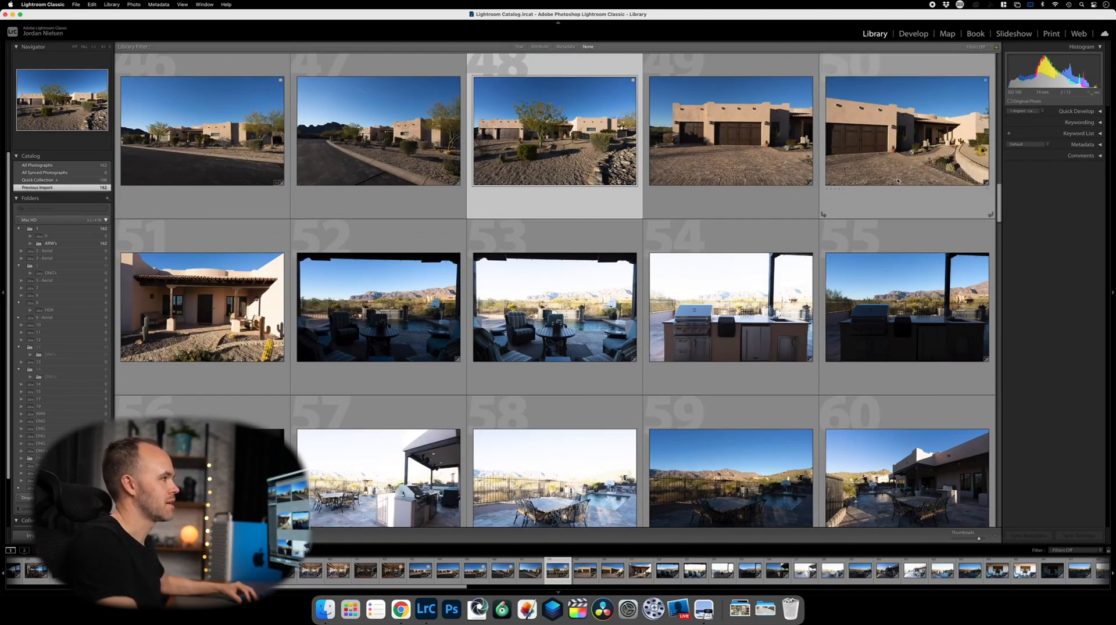
{"action": "left_click", "coordinate": [935, 217]}
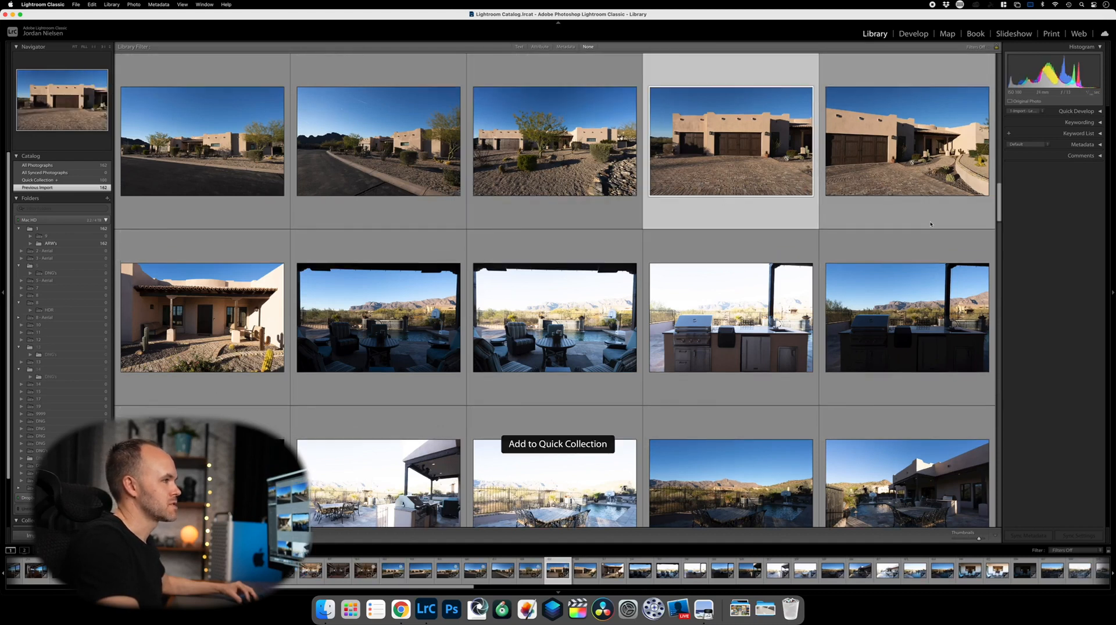
{"action": "scroll", "coordinate": [203, 191], "scroll_direction": "down", "scroll_amount": 3}
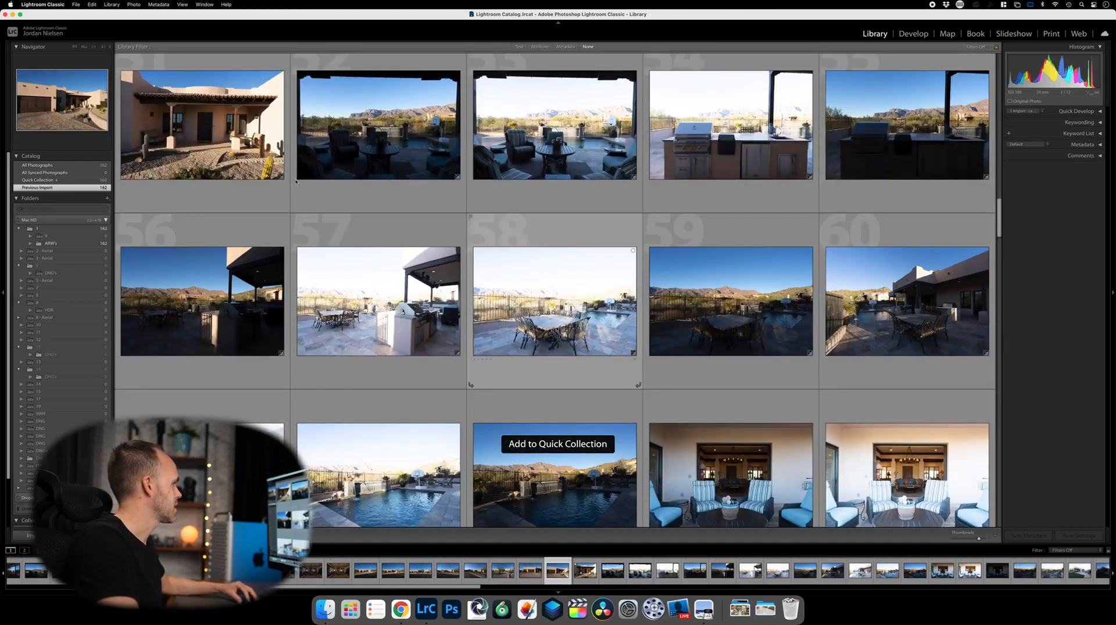
{"action": "scroll", "coordinate": [777, 161], "scroll_direction": "up", "scroll_amount": 1}
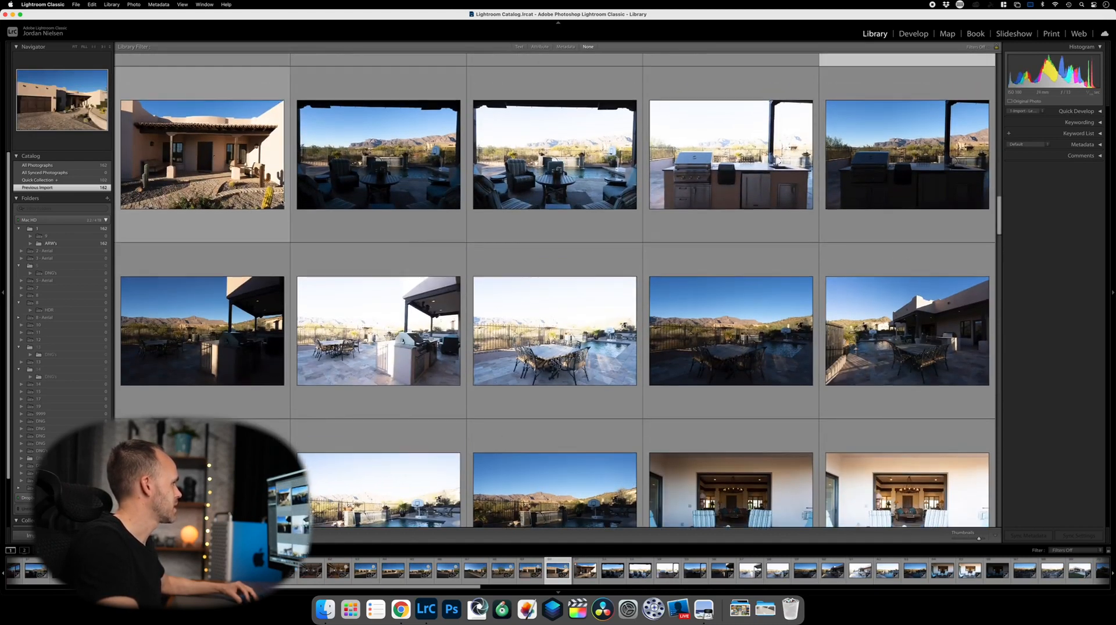
{"action": "left_click", "coordinate": [203, 218]}
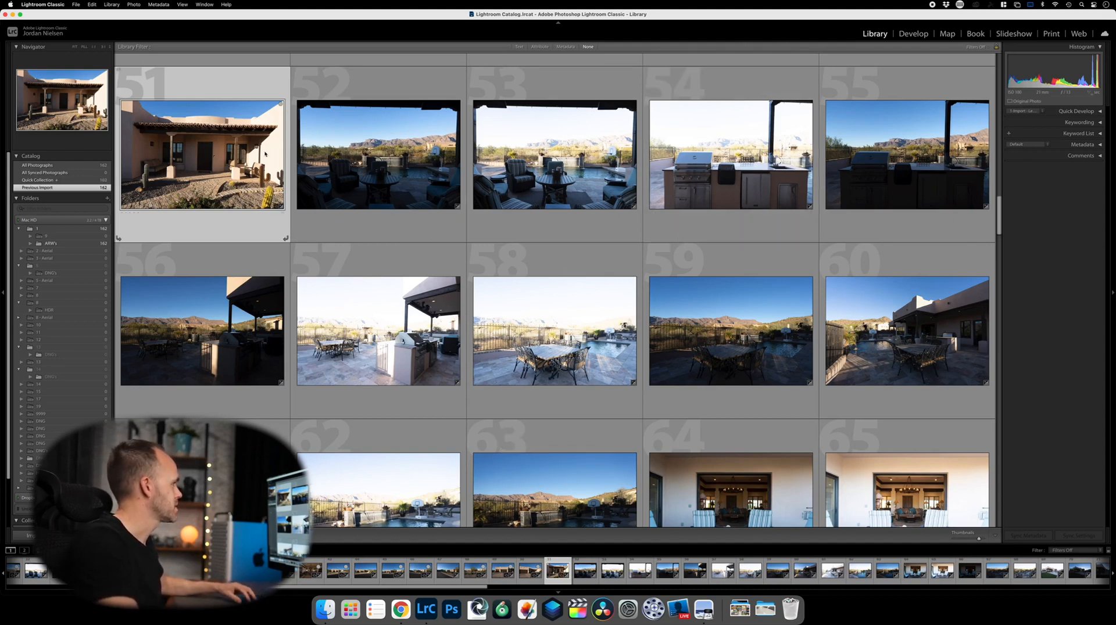
{"action": "key", "text": "j"}
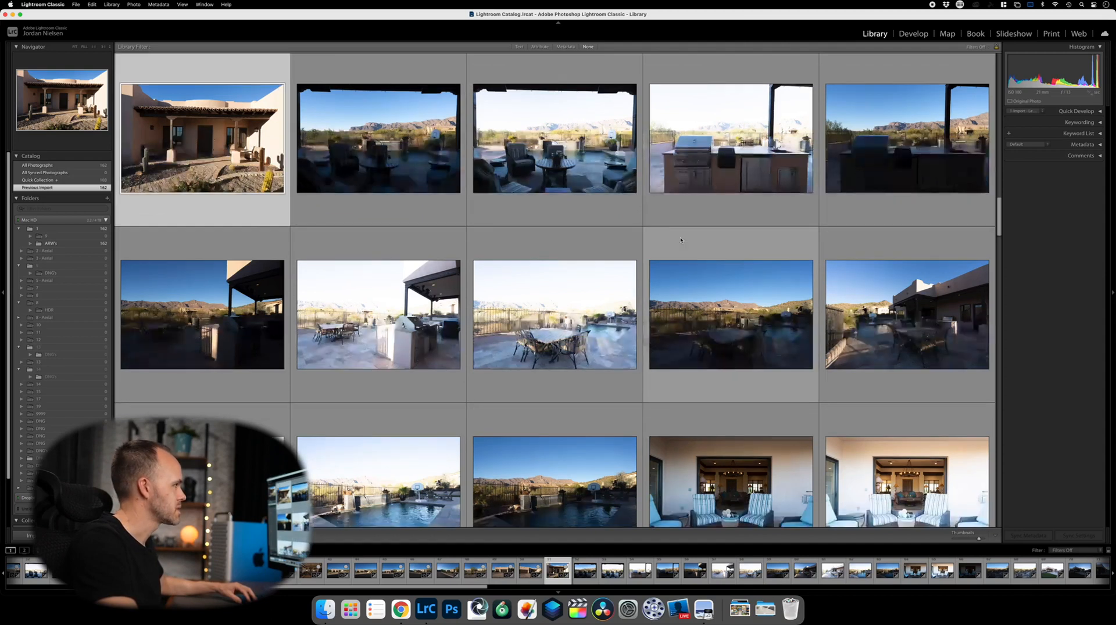
{"action": "key", "text": "j"}
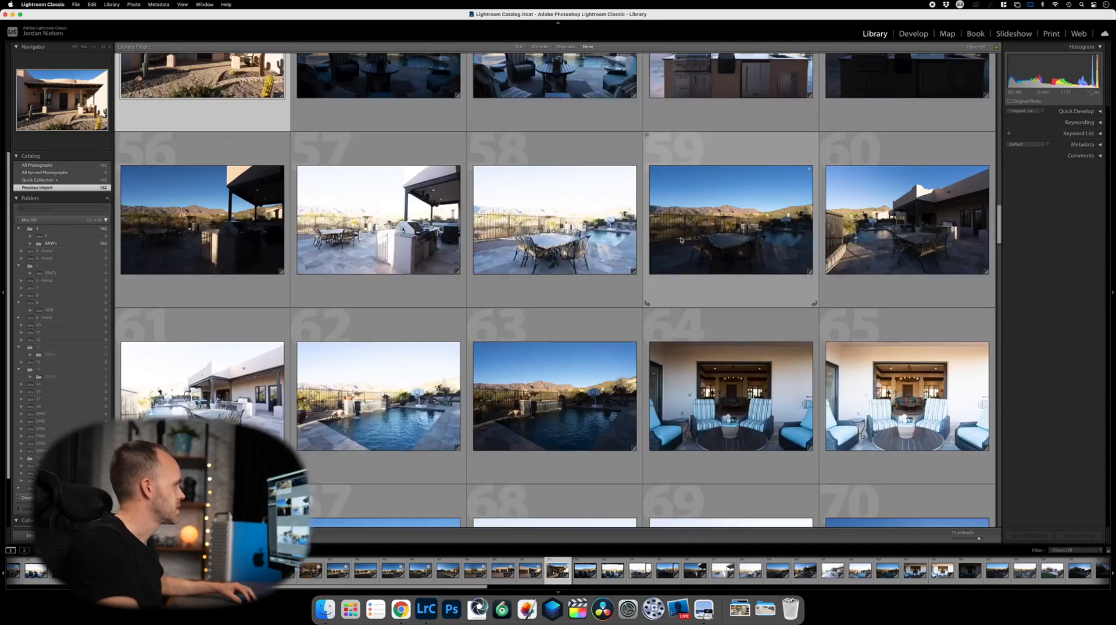
{"action": "scroll", "coordinate": [681, 240], "scroll_direction": "up", "scroll_amount": 3}
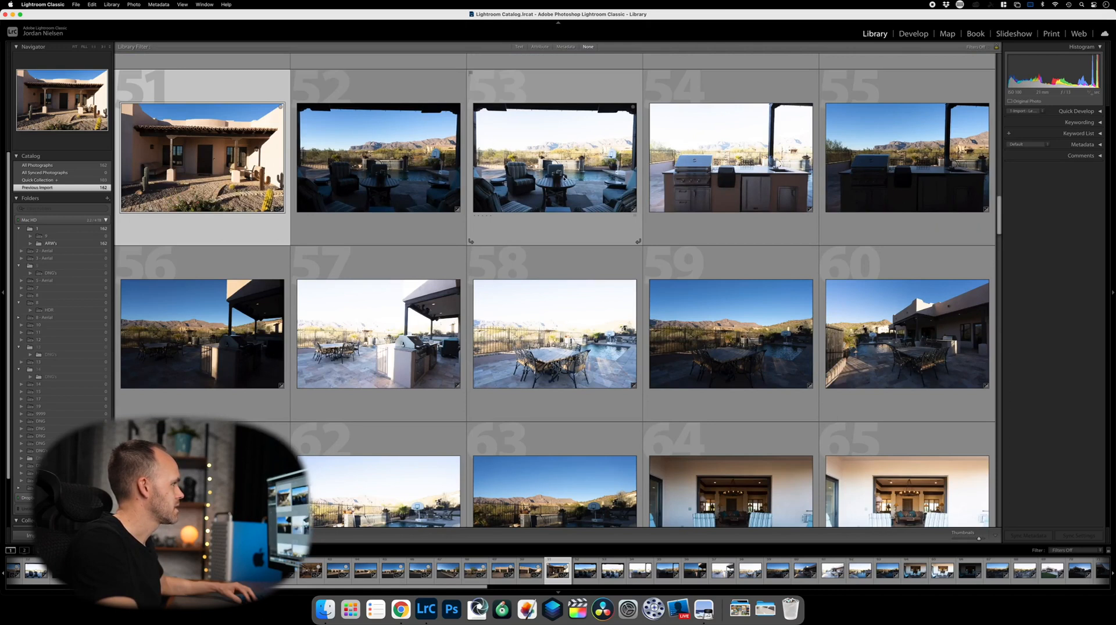
Add the darker exposures of the patio seating and outdoor kitchen, photos 52 and 55, to the Quick Collection.
{"action": "left_click", "coordinate": [399, 235]}
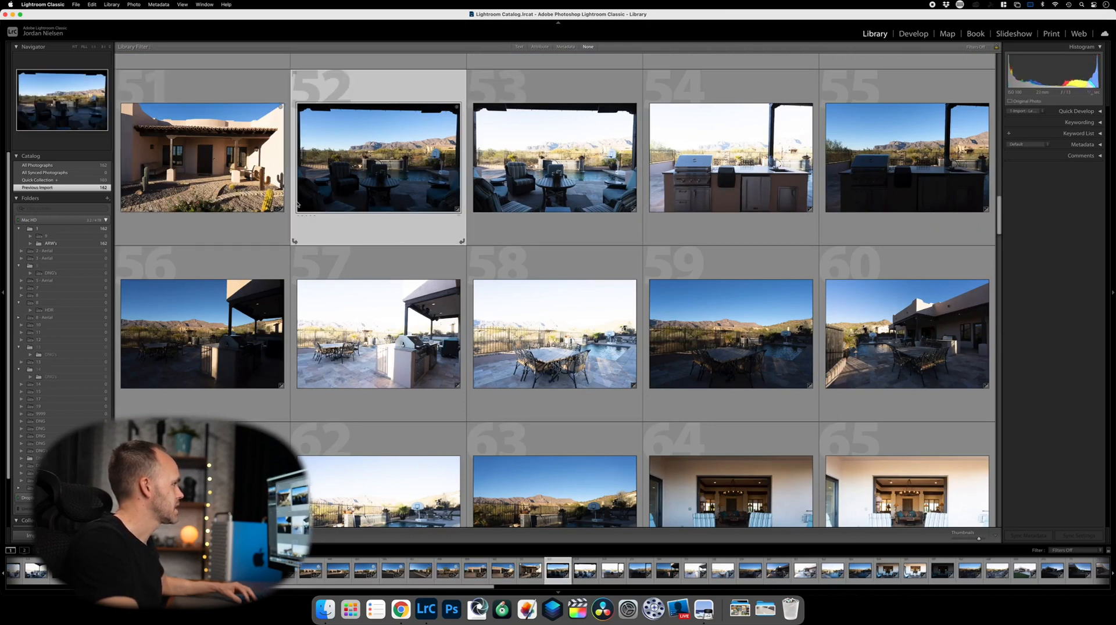
{"action": "key", "text": "b"}
{"action": "scroll", "coordinate": [717, 196], "scroll_direction": "down", "scroll_amount": 3}
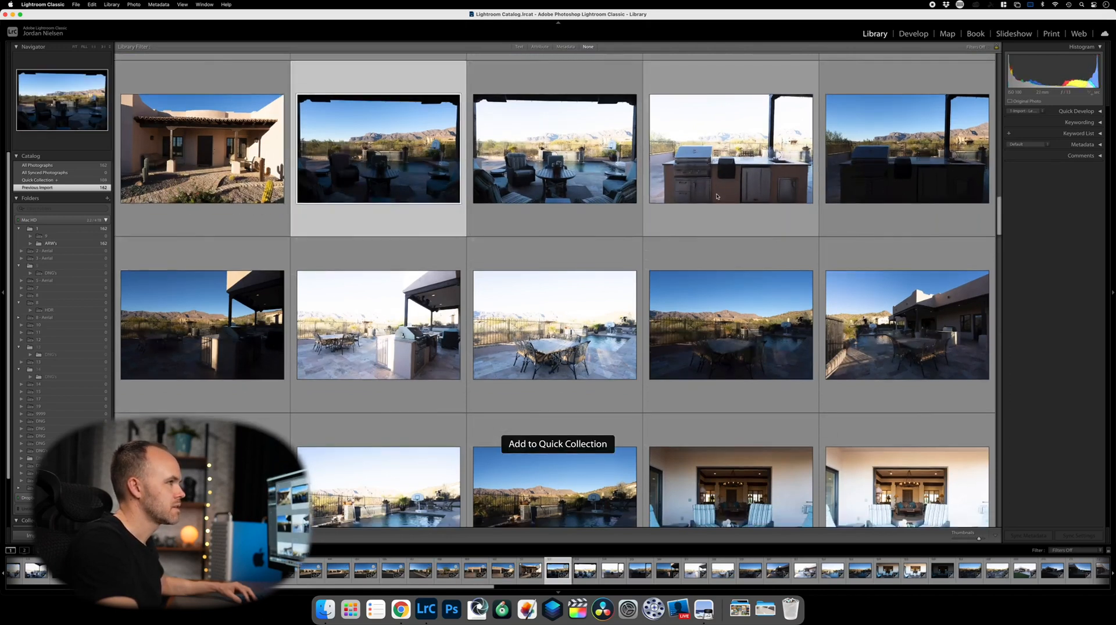
{"action": "scroll", "coordinate": [716, 196], "scroll_direction": "up", "scroll_amount": 3}
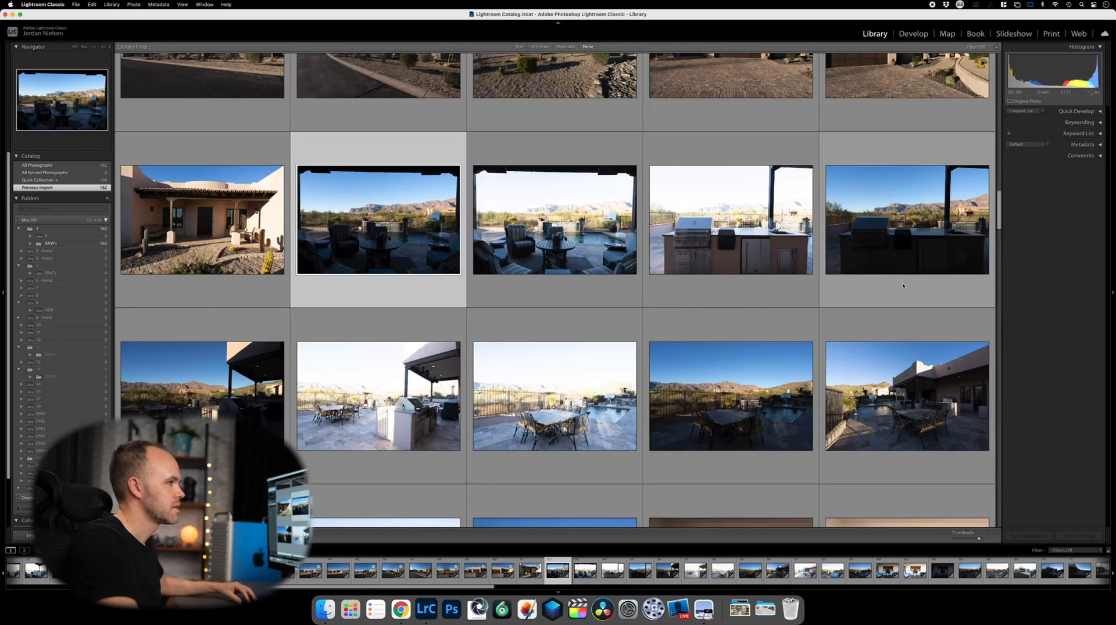
{"action": "left_click", "coordinate": [902, 286]}
{"action": "key", "text": "b"}
Add the darker exposures of the pool and the fire pit, photos 63 and 67, to the Quick Collection.
{"action": "scroll", "coordinate": [655, 326], "scroll_direction": "down", "scroll_amount": 3}
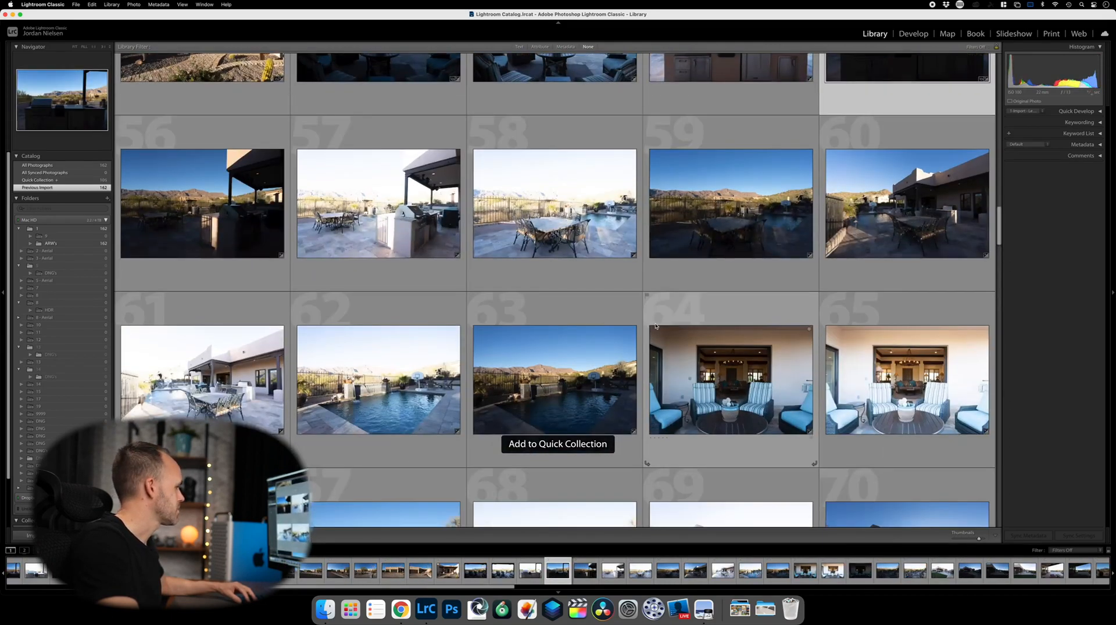
{"action": "scroll", "coordinate": [655, 327], "scroll_direction": "down", "scroll_amount": 2}
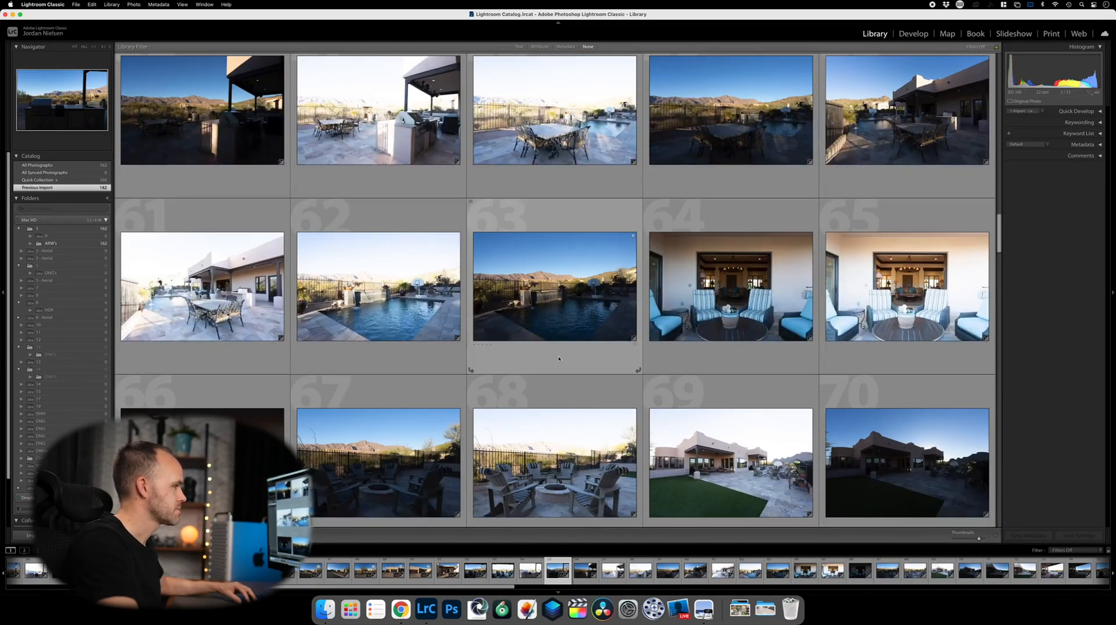
{"action": "left_click", "coordinate": [558, 359]}
{"action": "key", "text": "b"}
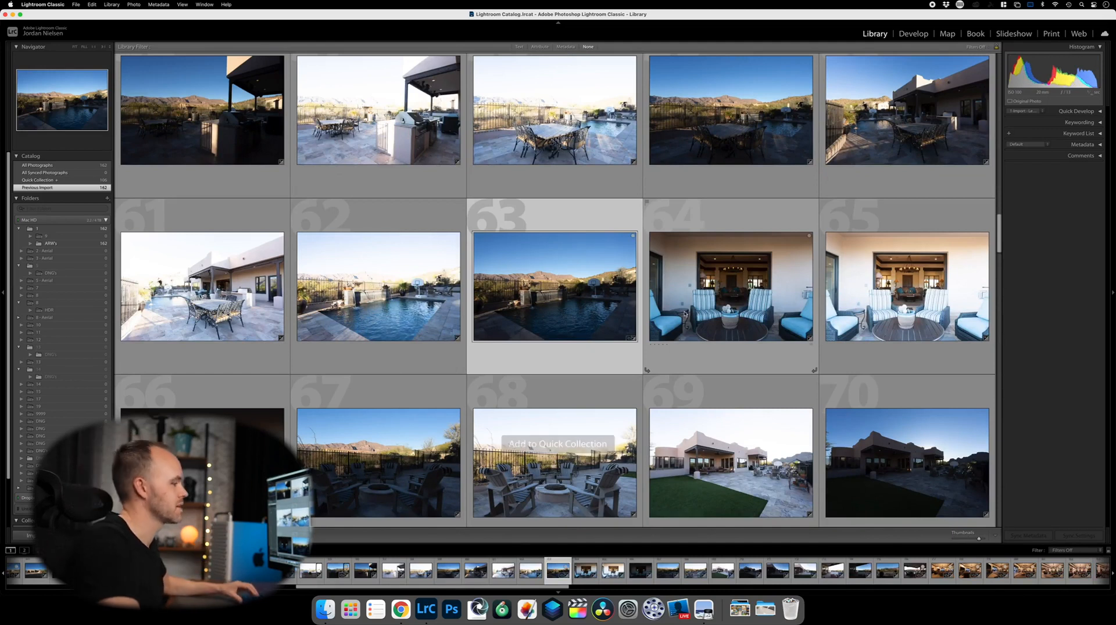
{"action": "scroll", "coordinate": [677, 291], "scroll_direction": "down", "scroll_amount": 2}
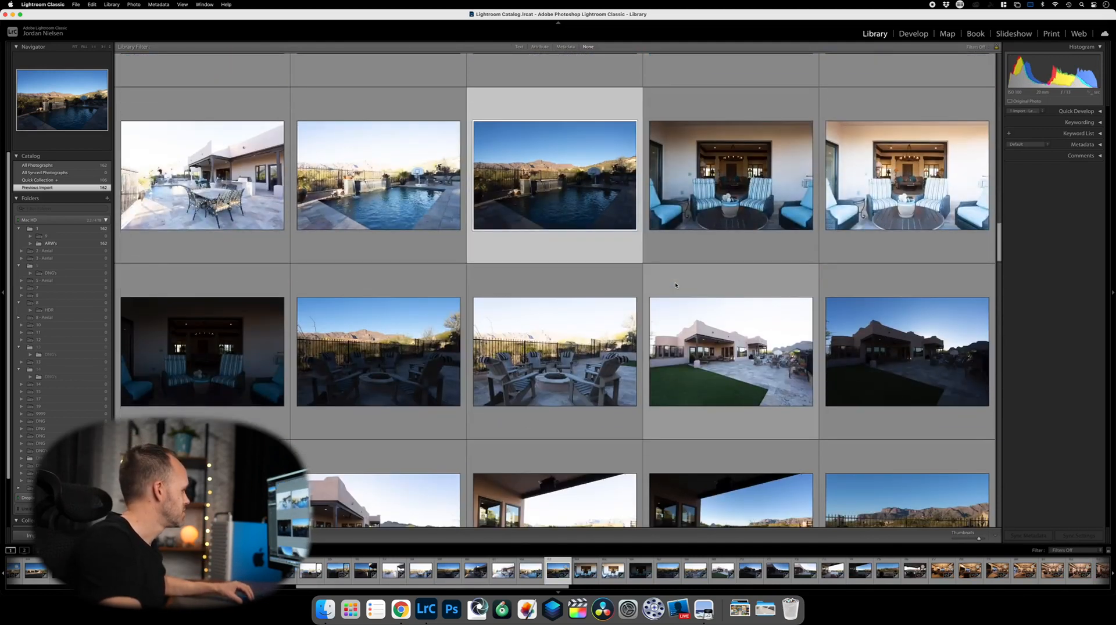
{"action": "scroll", "coordinate": [675, 285], "scroll_direction": "down", "scroll_amount": 1}
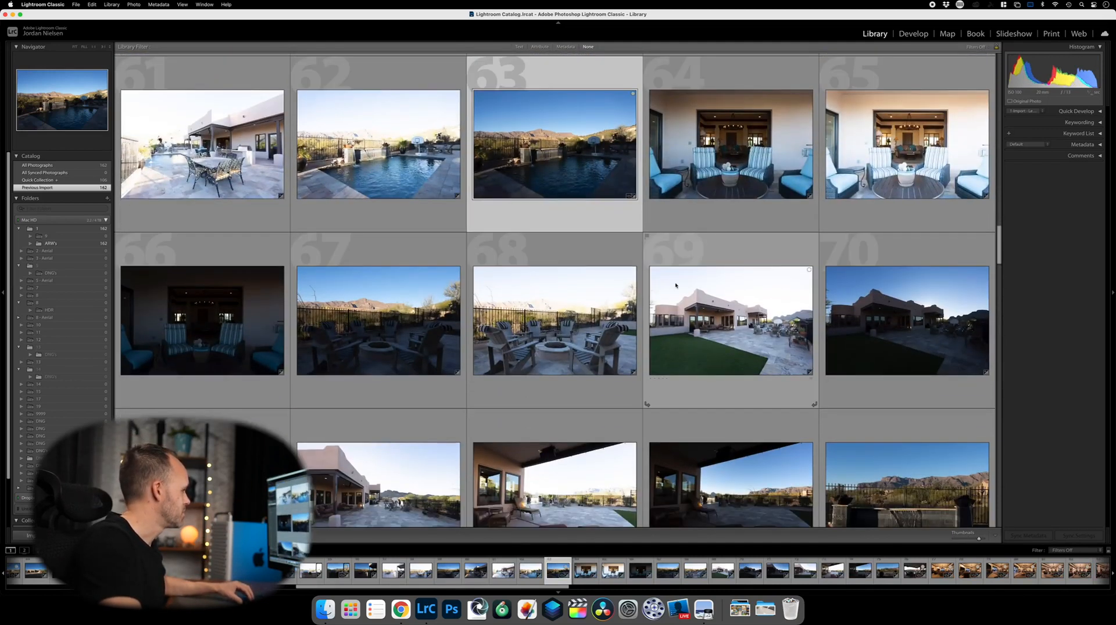
{"action": "left_click", "coordinate": [385, 389]}
{"action": "key", "text": "b"}
Add the darker exposures of the backyard lawn and rear exterior, photos 70 and 71, to the Quick Collection.
{"action": "scroll", "coordinate": [798, 309], "scroll_direction": "down", "scroll_amount": 3}
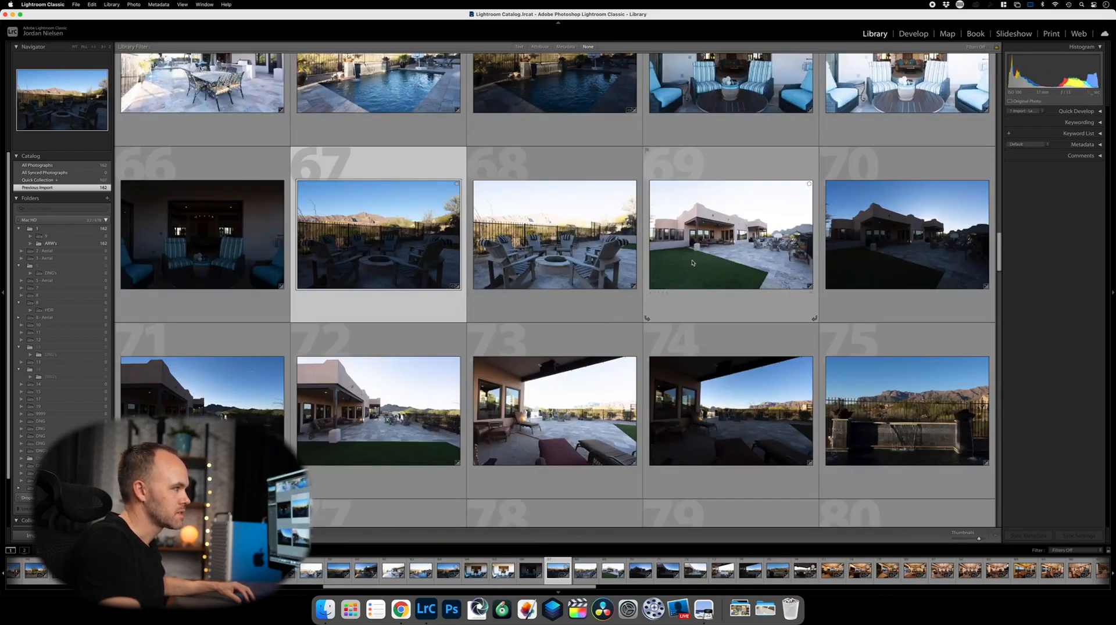
{"action": "left_click", "coordinate": [921, 309]}
{"action": "key", "text": "b"}
{"action": "scroll", "coordinate": [445, 269], "scroll_direction": "down", "scroll_amount": 3}
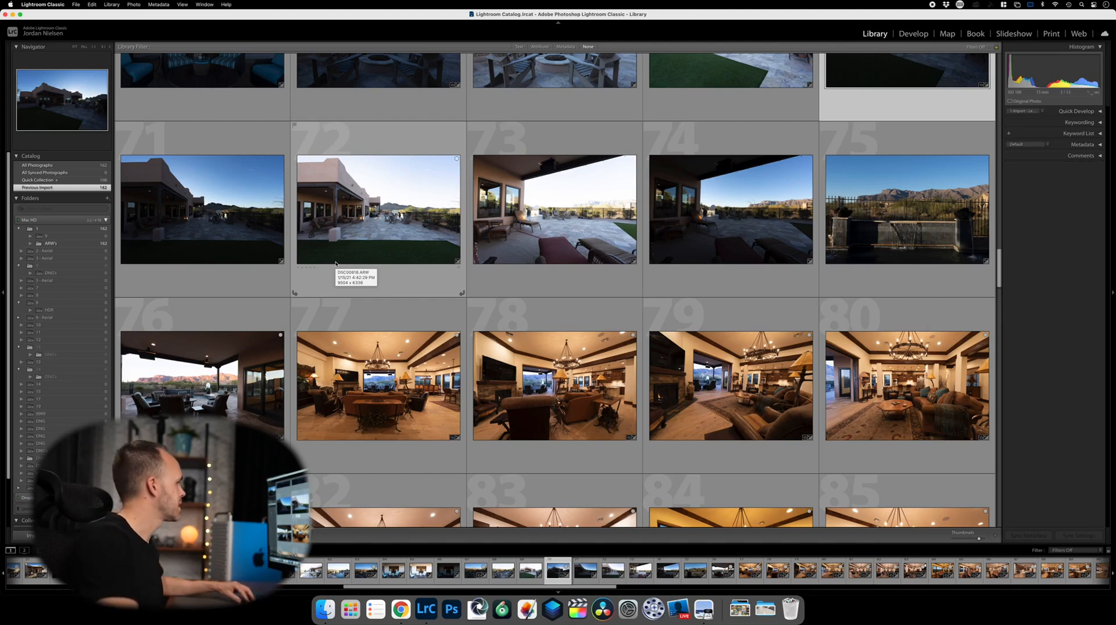
{"action": "left_click", "coordinate": [220, 276]}
{"action": "key", "text": "b"}
Add covered patio photo 74, the darker exposure, and pool fountain photo 75 to the Quick Collection.
{"action": "scroll", "coordinate": [904, 271], "scroll_direction": "down", "scroll_amount": 2}
{"action": "scroll", "coordinate": [904, 271], "scroll_direction": "down", "scroll_amount": 2}
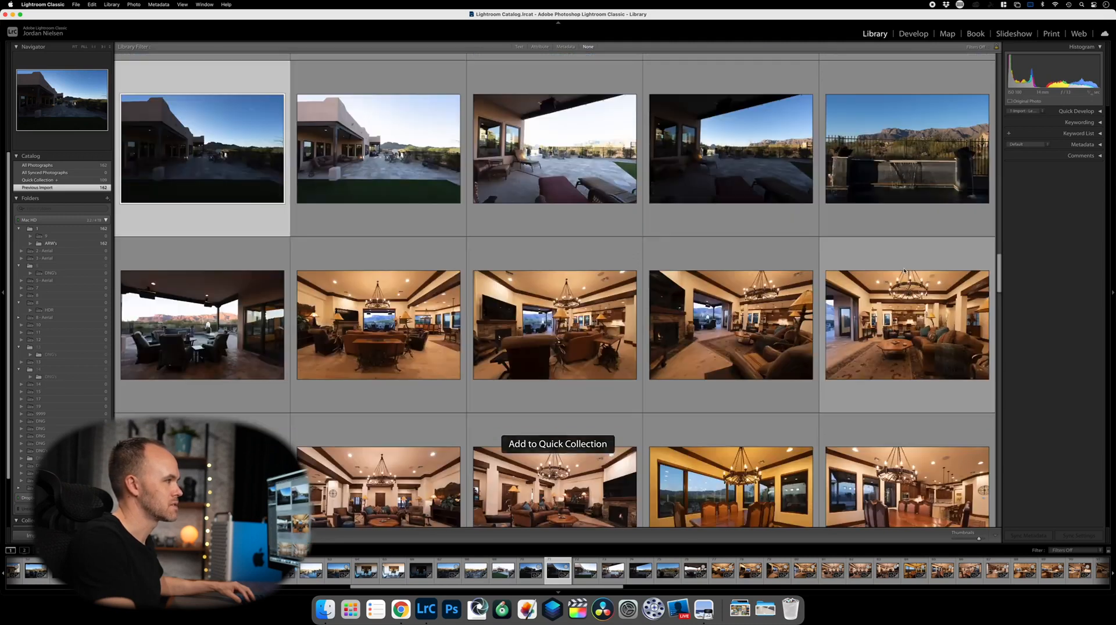
{"action": "left_click", "coordinate": [770, 217]}
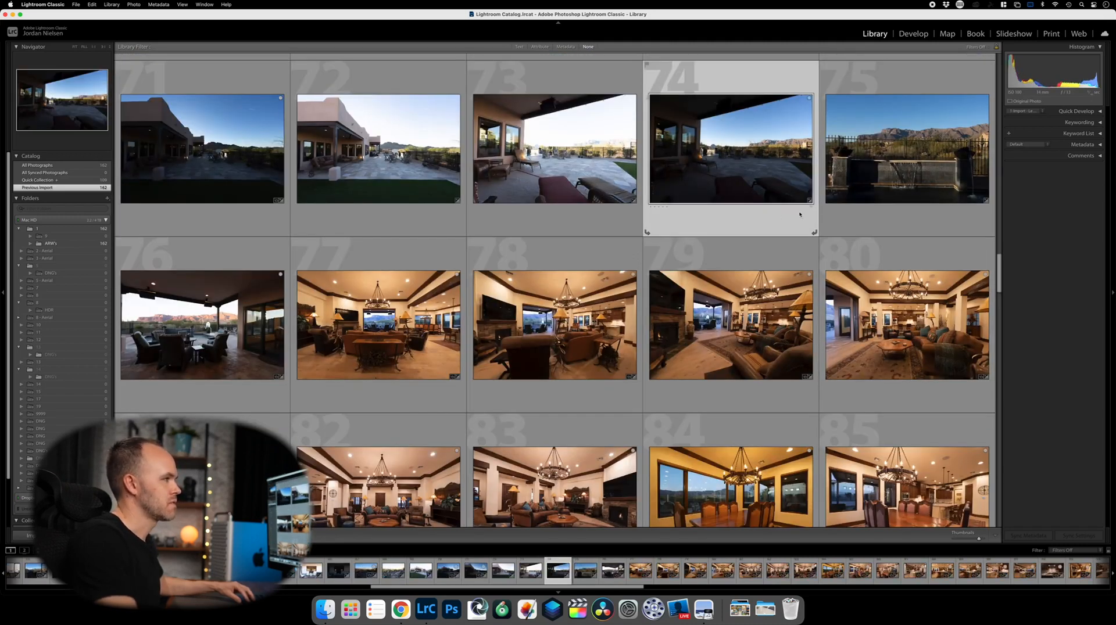
{"action": "key", "text": "b"}
{"action": "left_click", "coordinate": [909, 216]}
{"action": "key", "text": "b"}
Open the Quick Collection and look through the collected interior, twilight and exterior photos to review the selection.
{"action": "scroll", "coordinate": [552, 326], "scroll_direction": "down", "scroll_amount": 5}
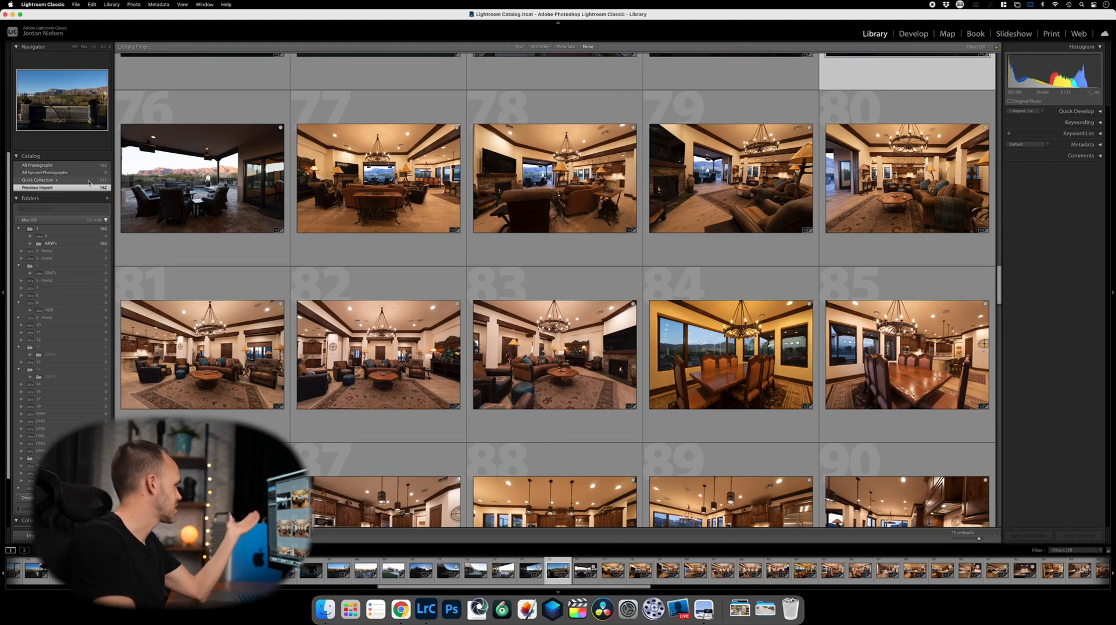
{"action": "left_click", "coordinate": [89, 183]}
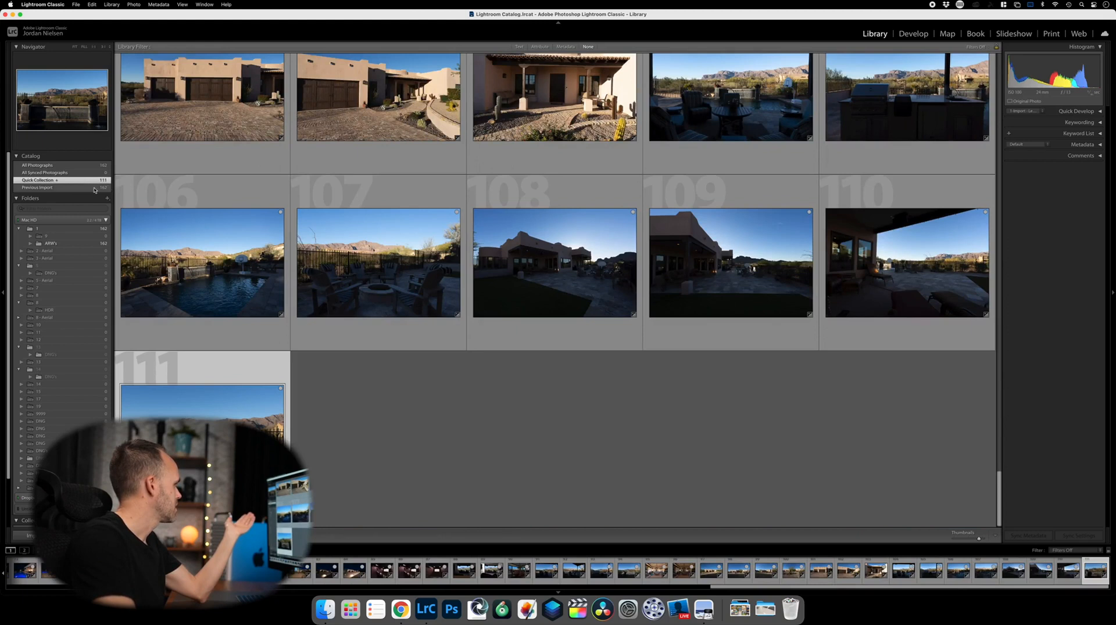
{"action": "scroll", "coordinate": [778, 291], "scroll_direction": "up", "scroll_amount": 3}
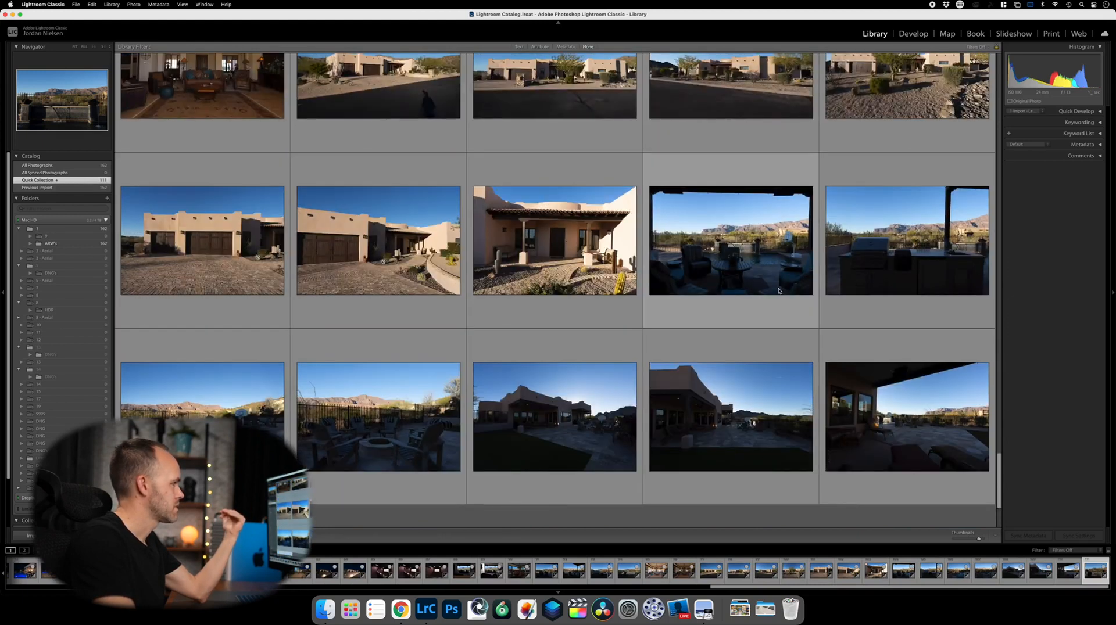
{"action": "scroll", "coordinate": [779, 291], "scroll_direction": "up", "scroll_amount": 6}
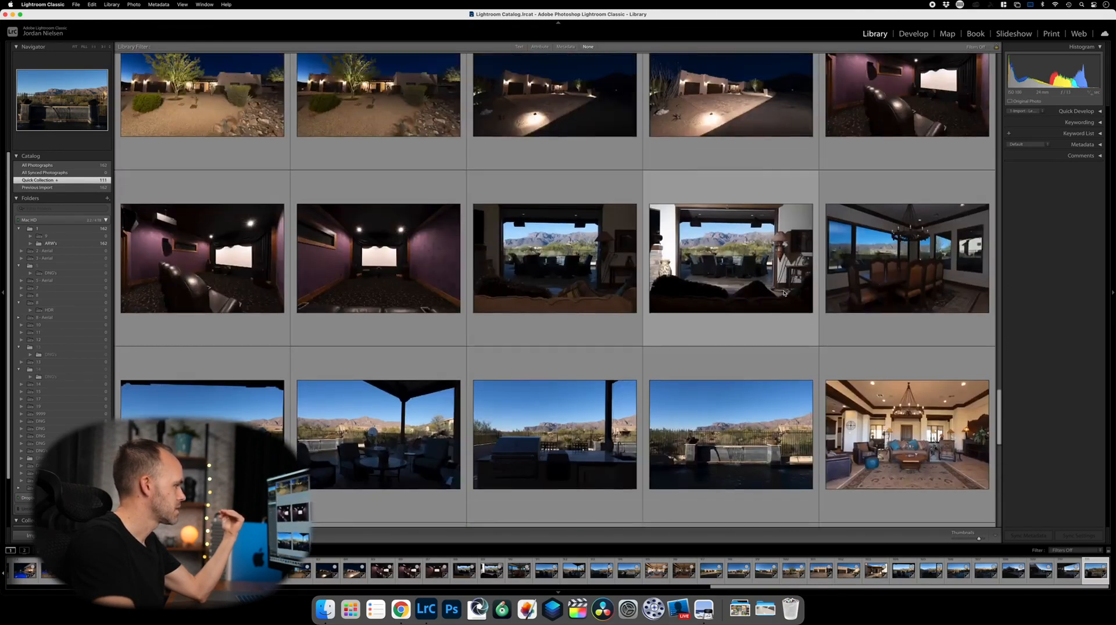
{"action": "scroll", "coordinate": [784, 293], "scroll_direction": "down", "scroll_amount": 2}
{"action": "scroll", "coordinate": [783, 294], "scroll_direction": "up", "scroll_amount": 1}
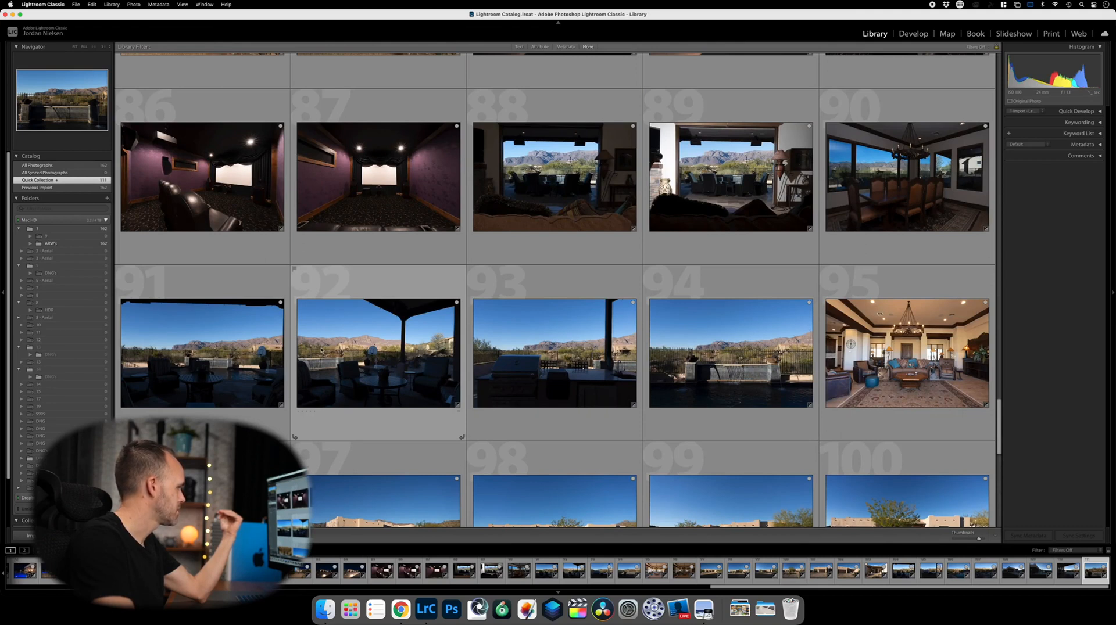
{"action": "scroll", "coordinate": [435, 361], "scroll_direction": "up", "scroll_amount": 1}
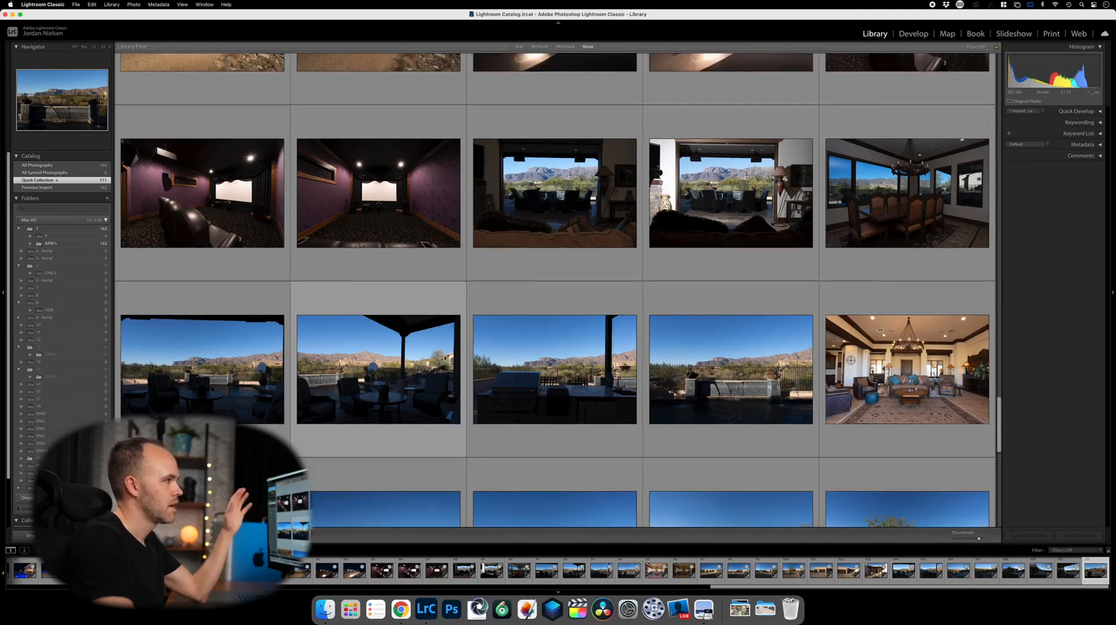
{"action": "scroll", "coordinate": [446, 358], "scroll_direction": "up", "scroll_amount": 5}
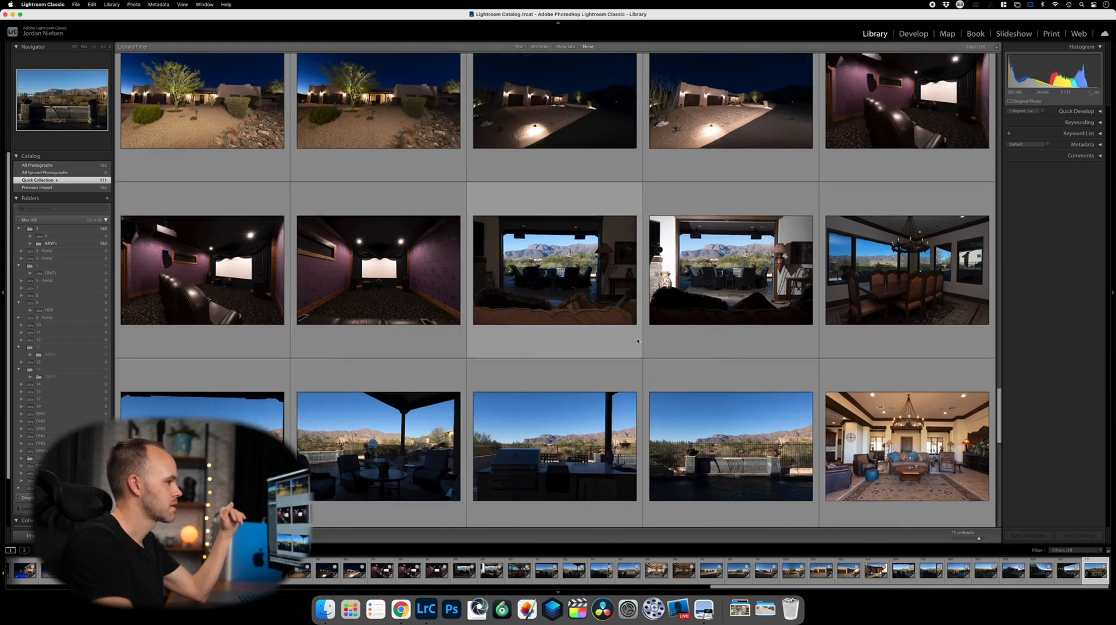
{"action": "scroll", "coordinate": [852, 385], "scroll_direction": "down", "scroll_amount": 20}
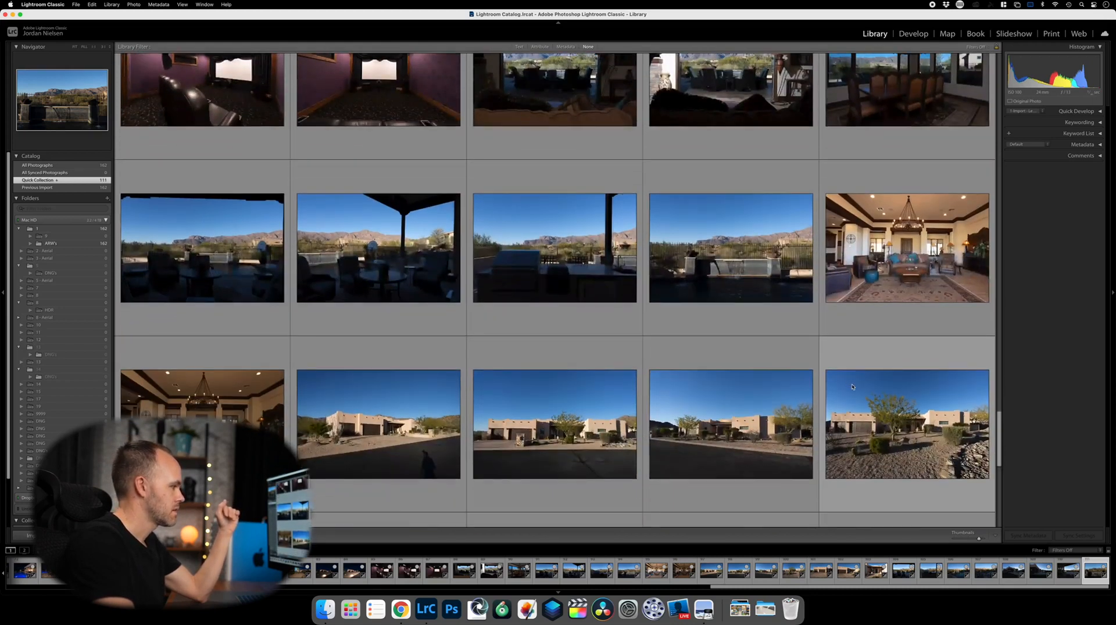
{"action": "scroll", "coordinate": [852, 388], "scroll_direction": "down", "scroll_amount": 3}
{"action": "scroll", "coordinate": [851, 389], "scroll_direction": "down", "scroll_amount": 10}
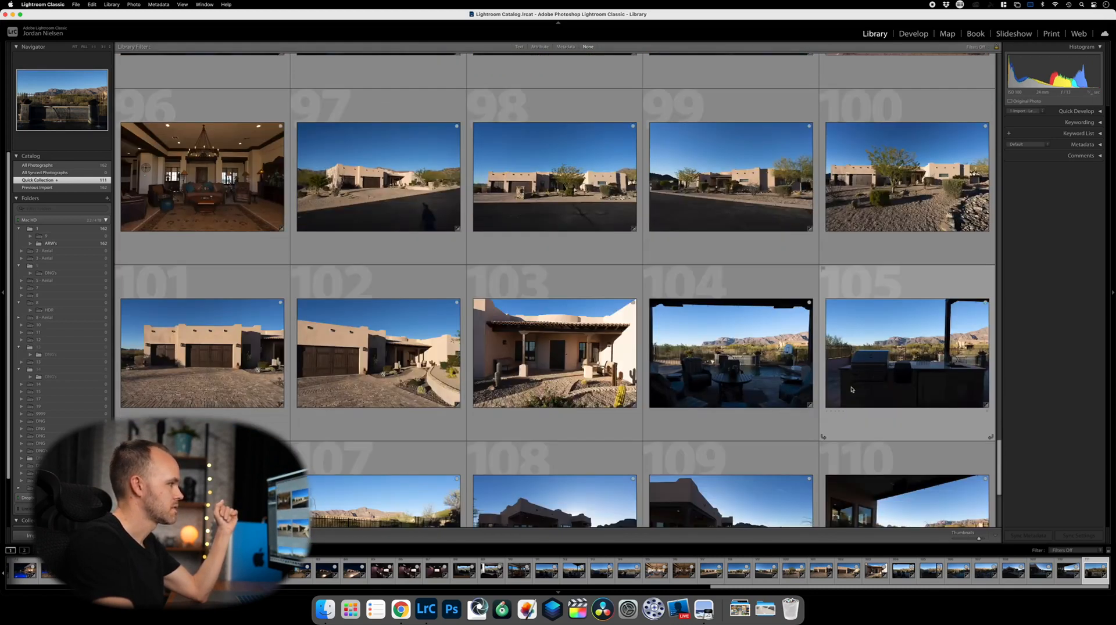
{"action": "scroll", "coordinate": [851, 389], "scroll_direction": "up", "scroll_amount": 15}
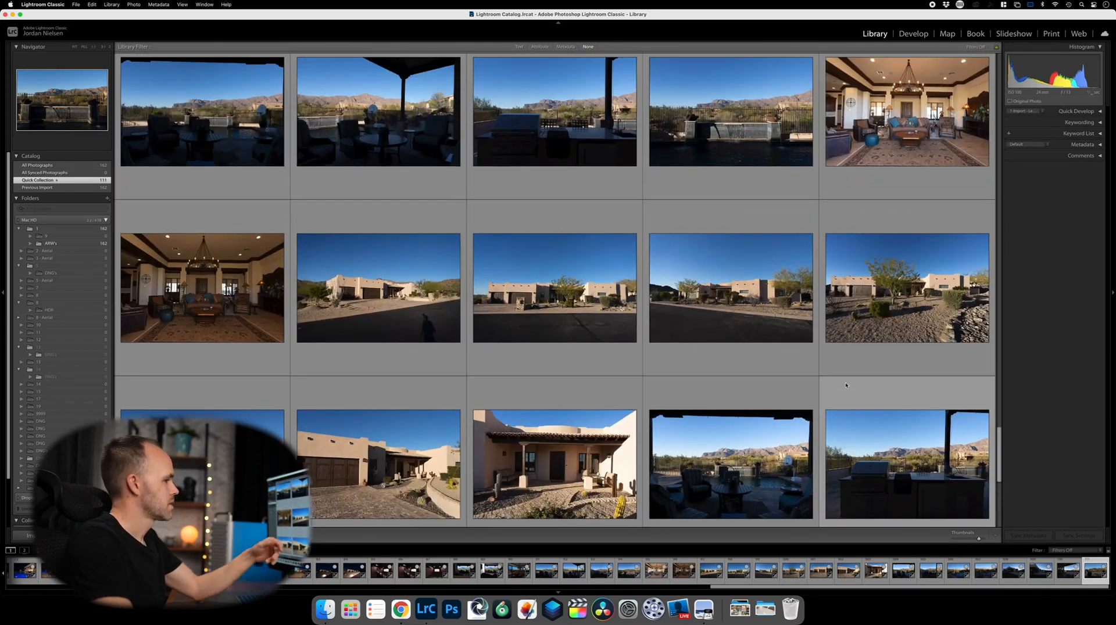
Show index numbers on the smaller grid thumbnails and move patio photos 91 and 92 directly before the similar patio photo 104.
{"action": "key", "text": "j"}
{"action": "left_click_drag", "start_coordinate": [975, 541], "coordinate": [971, 539]}
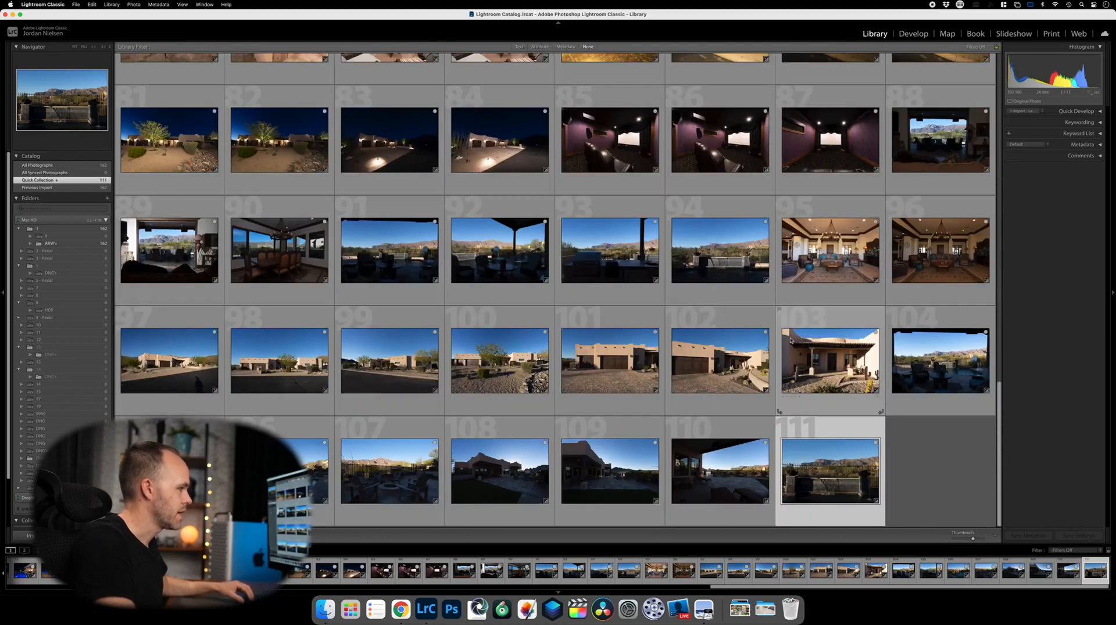
{"action": "left_click", "coordinate": [373, 257]}
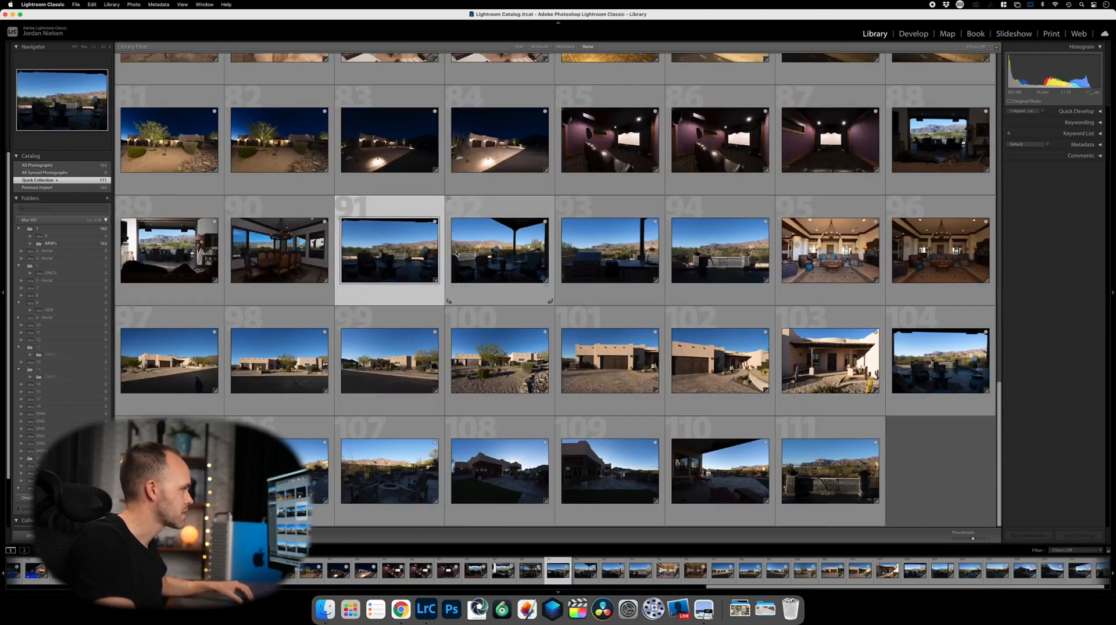
{"action": "left_click", "coordinate": [494, 253], "text": "shift"}
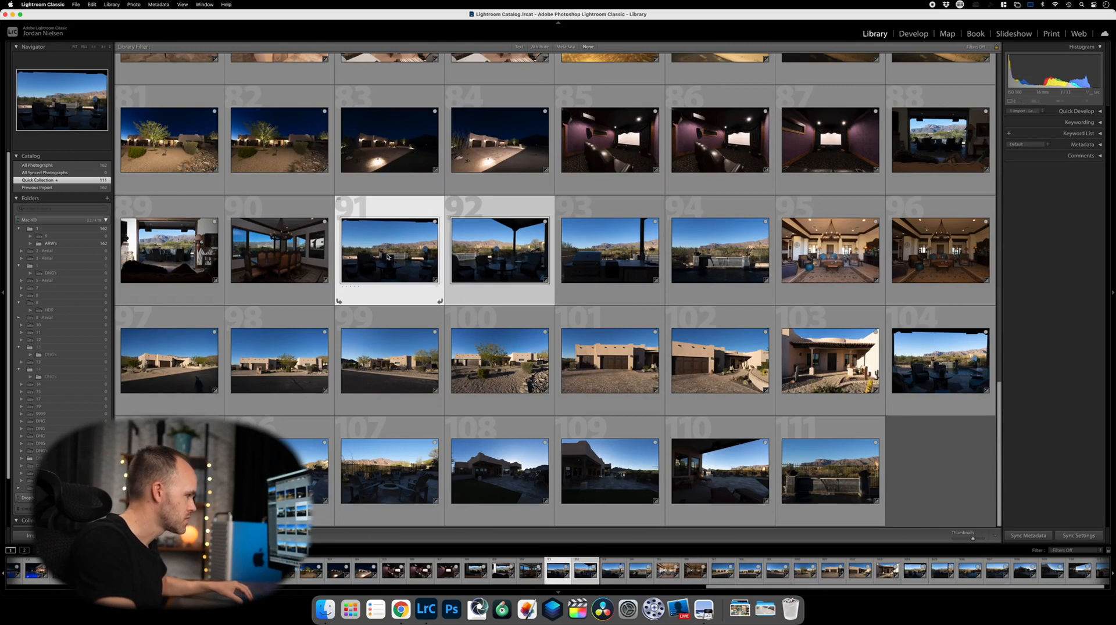
{"action": "left_click_drag", "start_coordinate": [381, 254], "coordinate": [876, 410]}
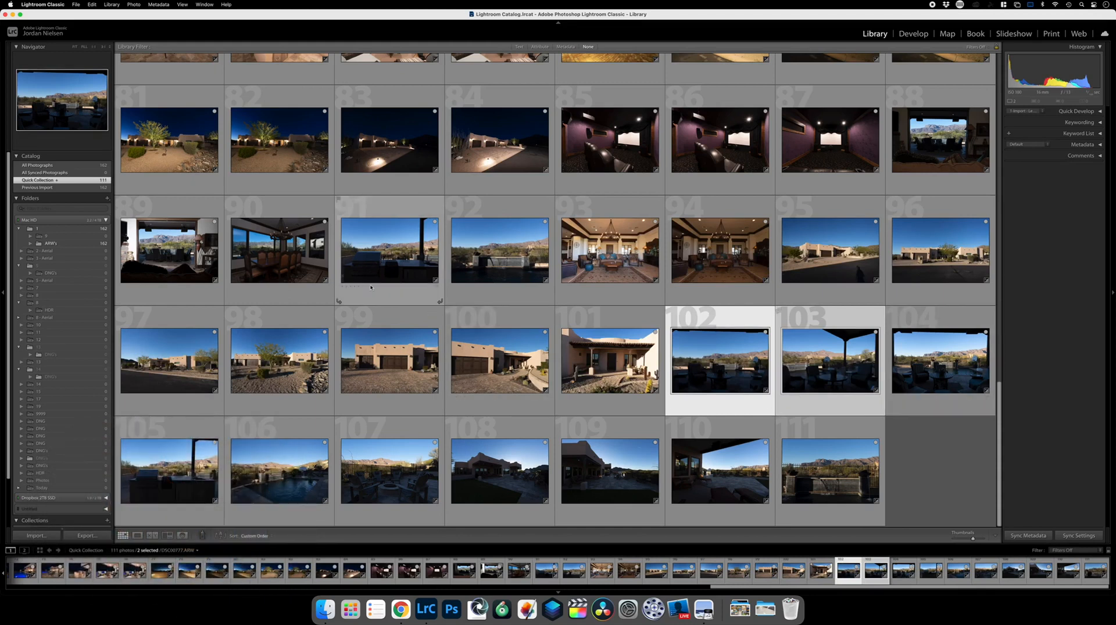
Move outdoor grill photo 91 beside the matching grill photo 105, and the pool fountain photo beside the fountain shot at the end.
{"action": "left_click", "coordinate": [369, 243]}
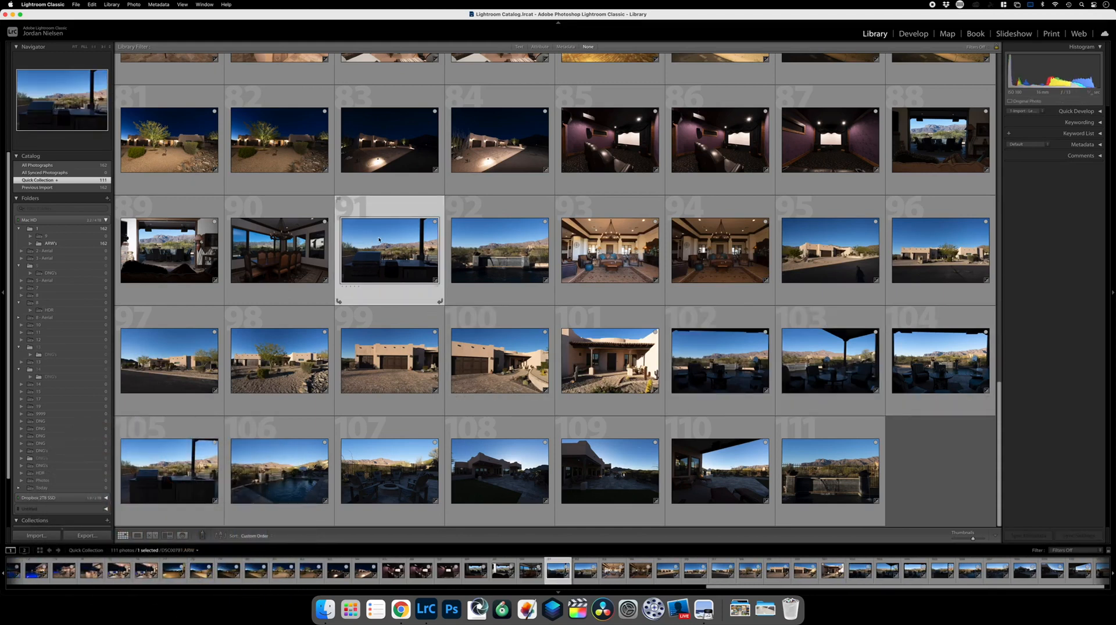
{"action": "left_click_drag", "start_coordinate": [378, 240], "coordinate": [236, 474]}
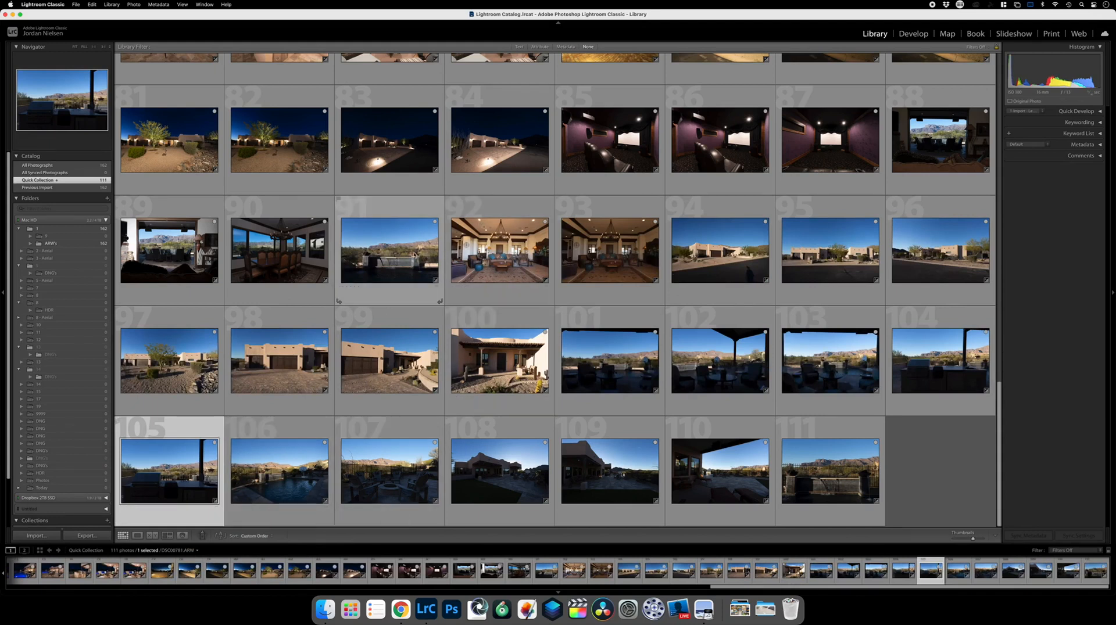
{"action": "left_click_drag", "start_coordinate": [418, 259], "coordinate": [881, 471]}
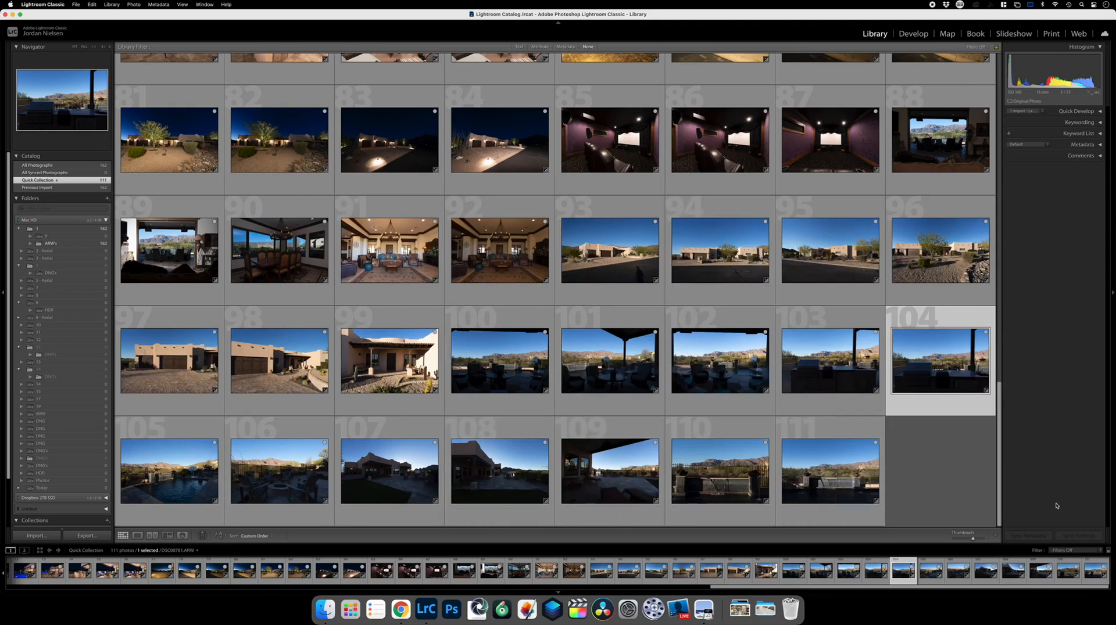
Enlarge the thumbnails and remove the two redundant patio photos at position 100 and the second grill photo, 102, from the Quick Collection.
{"action": "left_click_drag", "start_coordinate": [974, 540], "coordinate": [988, 541]}
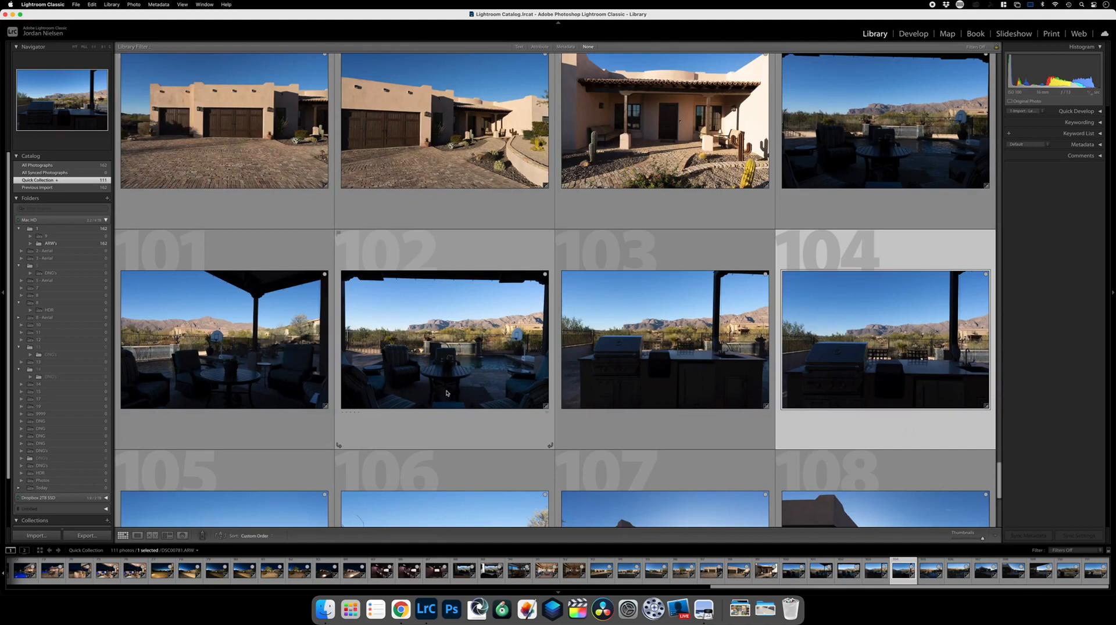
{"action": "left_click", "coordinate": [937, 137]}
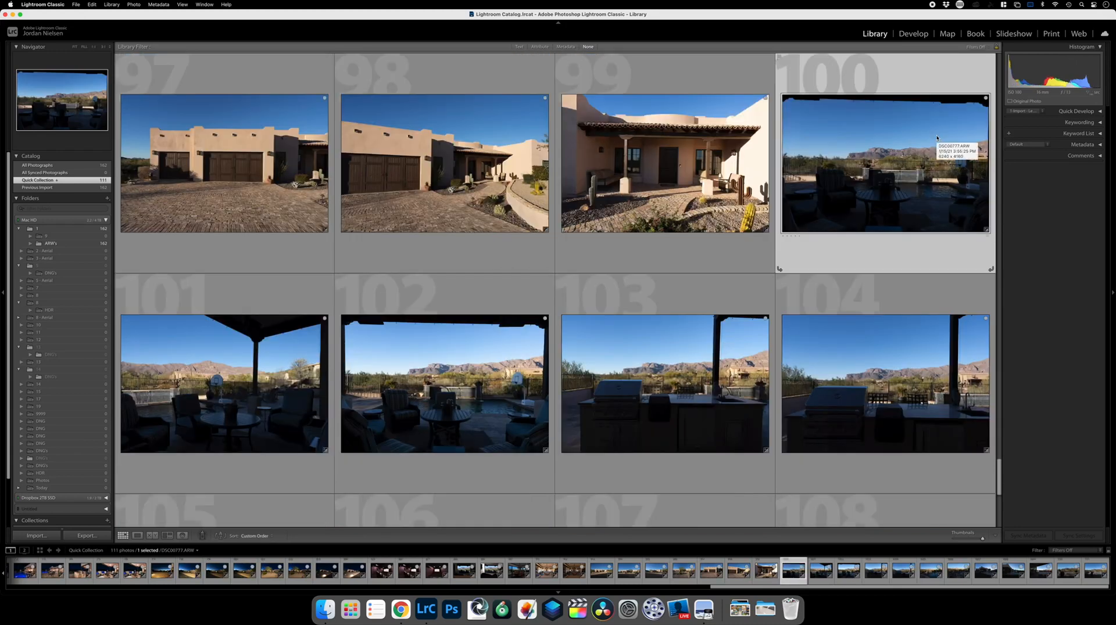
{"action": "key", "text": "b"}
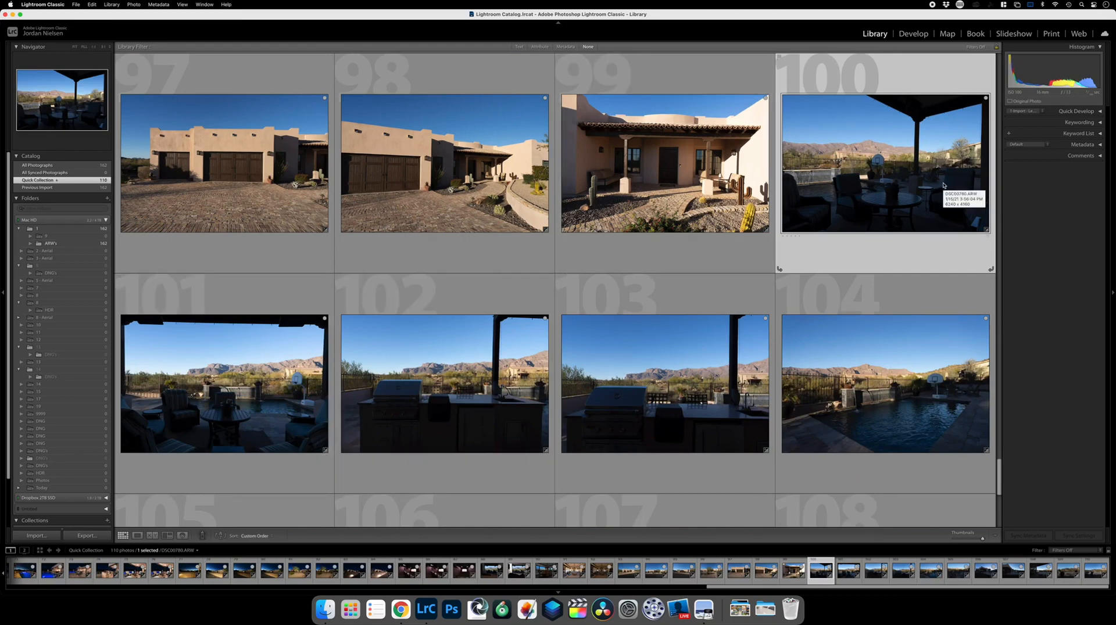
{"action": "key", "text": "b"}
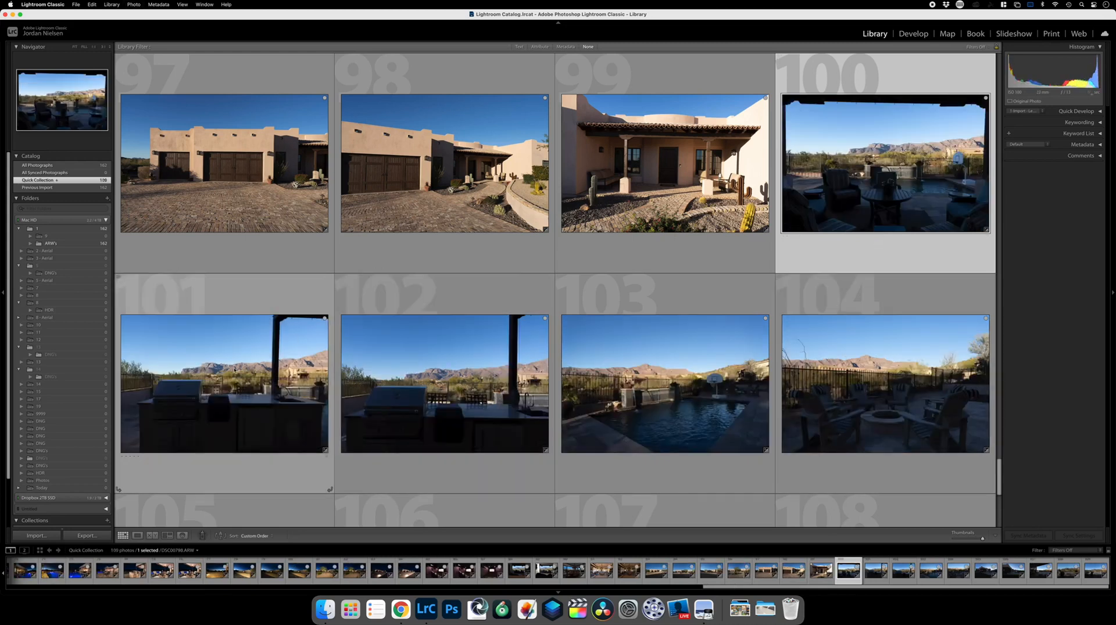
{"action": "left_click", "coordinate": [420, 413]}
{"action": "key", "text": "b"}
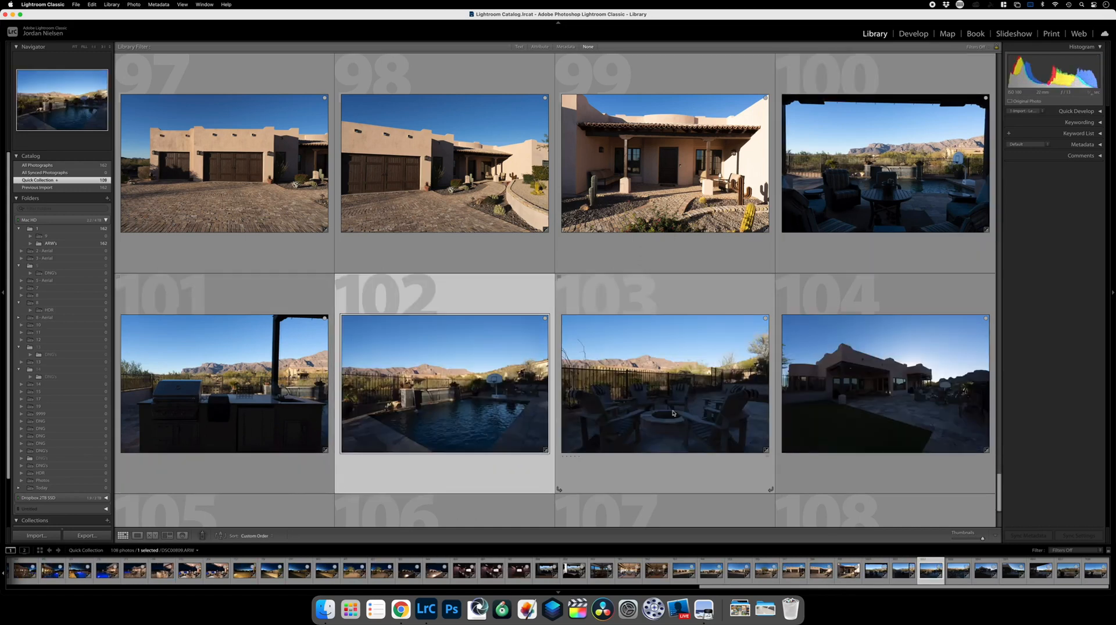
Move the closer pool fountain photo 107 behind the wider fountain photo 108.
{"action": "scroll", "coordinate": [673, 414], "scroll_direction": "down", "scroll_amount": 1}
{"action": "scroll", "coordinate": [705, 335], "scroll_direction": "down", "scroll_amount": 2}
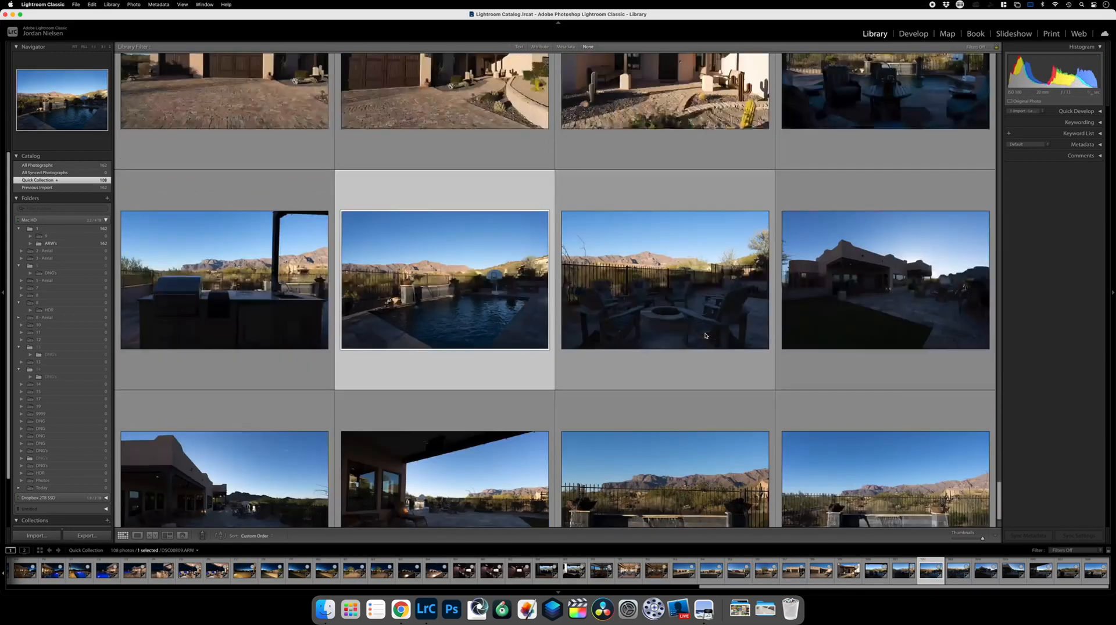
{"action": "scroll", "coordinate": [705, 335], "scroll_direction": "down", "scroll_amount": 1}
{"action": "scroll", "coordinate": [732, 278], "scroll_direction": "down", "scroll_amount": 2}
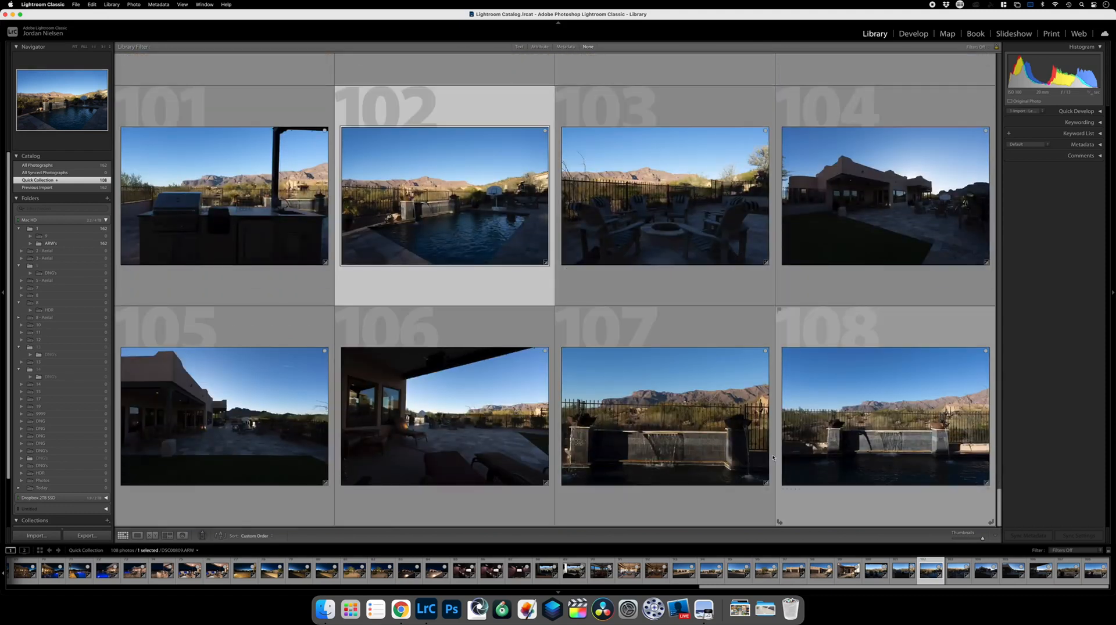
{"action": "left_click", "coordinate": [714, 441]}
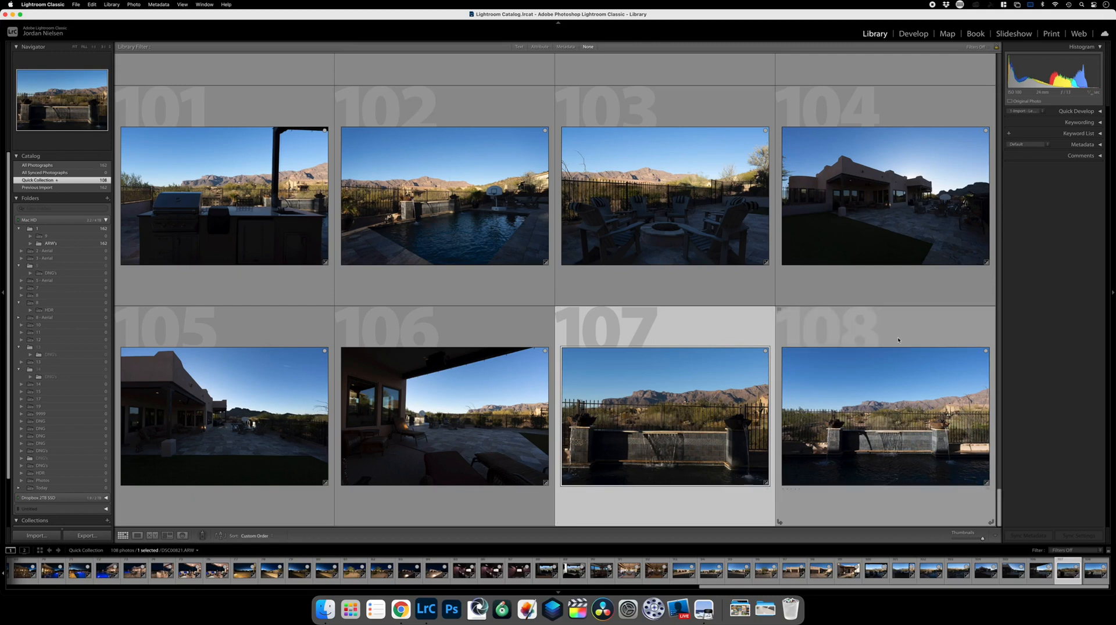
{"action": "left_click_drag", "start_coordinate": [668, 372], "coordinate": [929, 394]}
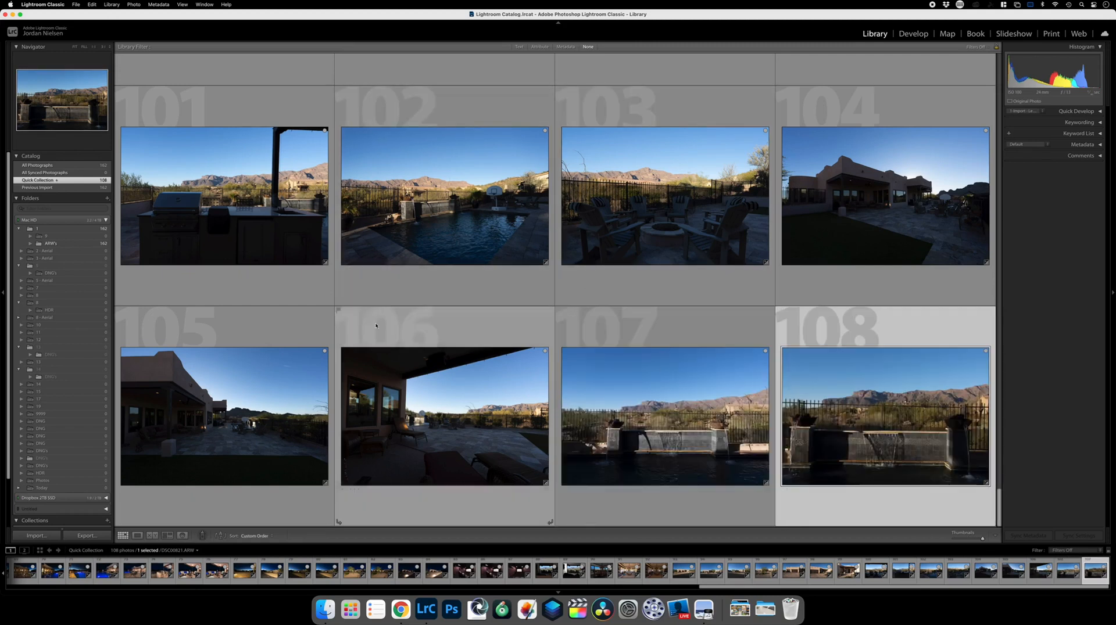
Remove the straight-on garage exterior, photo 97, from the Quick Collection.
{"action": "scroll", "coordinate": [517, 204], "scroll_direction": "up", "scroll_amount": 5}
{"action": "scroll", "coordinate": [517, 205], "scroll_direction": "up", "scroll_amount": 5}
{"action": "scroll", "coordinate": [520, 205], "scroll_direction": "down", "scroll_amount": 3}
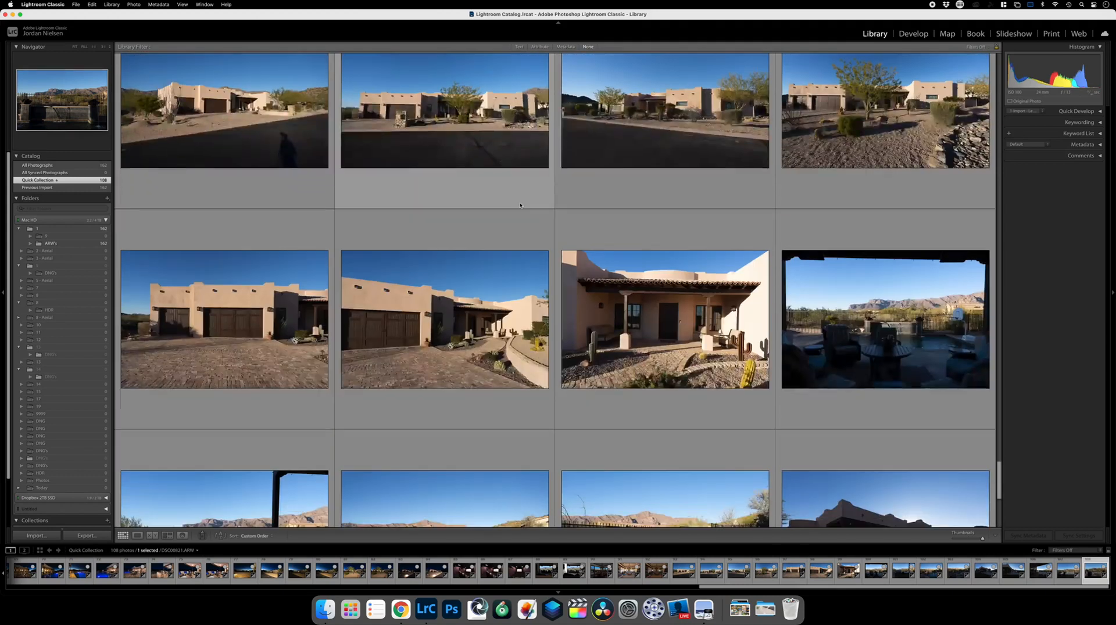
{"action": "scroll", "coordinate": [520, 204], "scroll_direction": "up", "scroll_amount": 2}
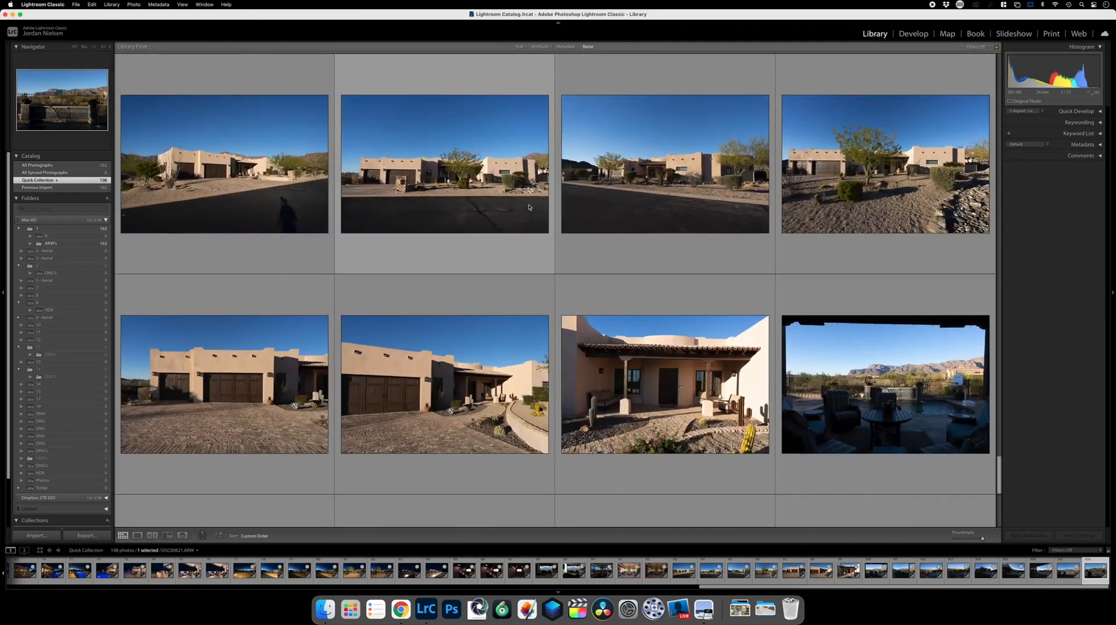
{"action": "scroll", "coordinate": [500, 215], "scroll_direction": "up", "scroll_amount": 1}
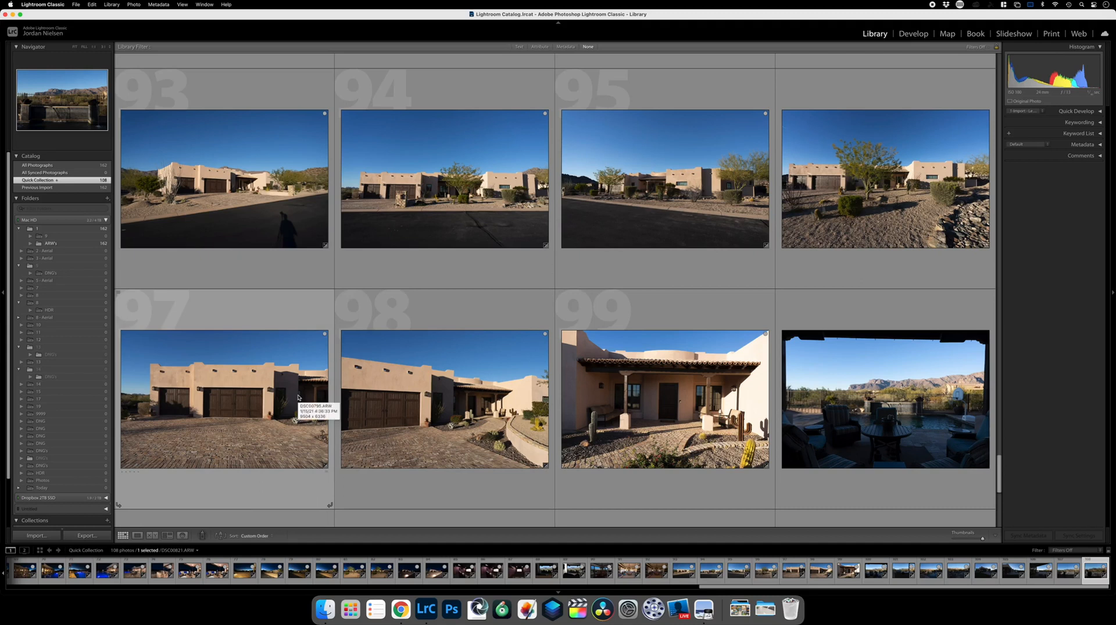
{"action": "left_click", "coordinate": [257, 440]}
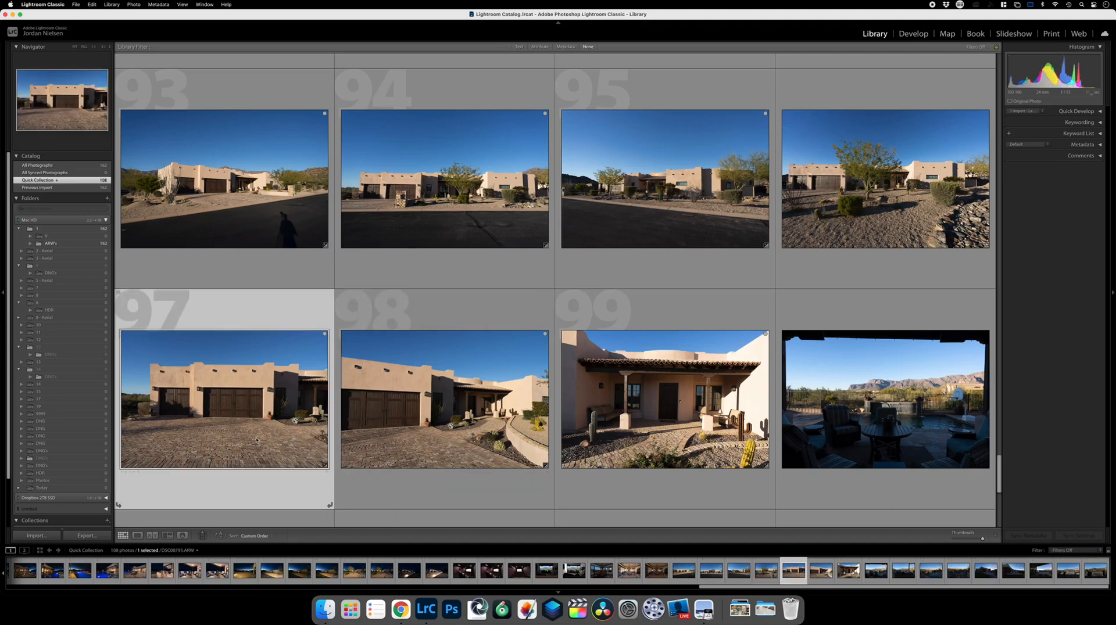
{"action": "key", "text": "b"}
Remove the duplicate home theater photo 85 and the brighter night driveway photo 84 from the Quick Collection.
{"action": "scroll", "coordinate": [483, 407], "scroll_direction": "up", "scroll_amount": 2}
{"action": "scroll", "coordinate": [482, 407], "scroll_direction": "up", "scroll_amount": 5}
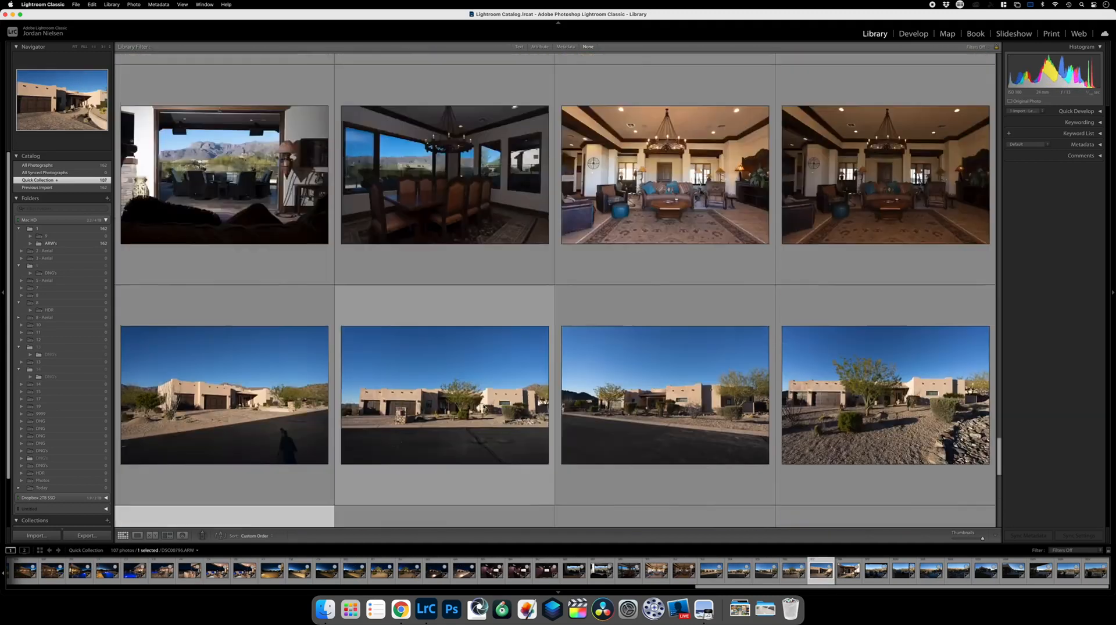
{"action": "scroll", "coordinate": [483, 407], "scroll_direction": "up", "scroll_amount": 2}
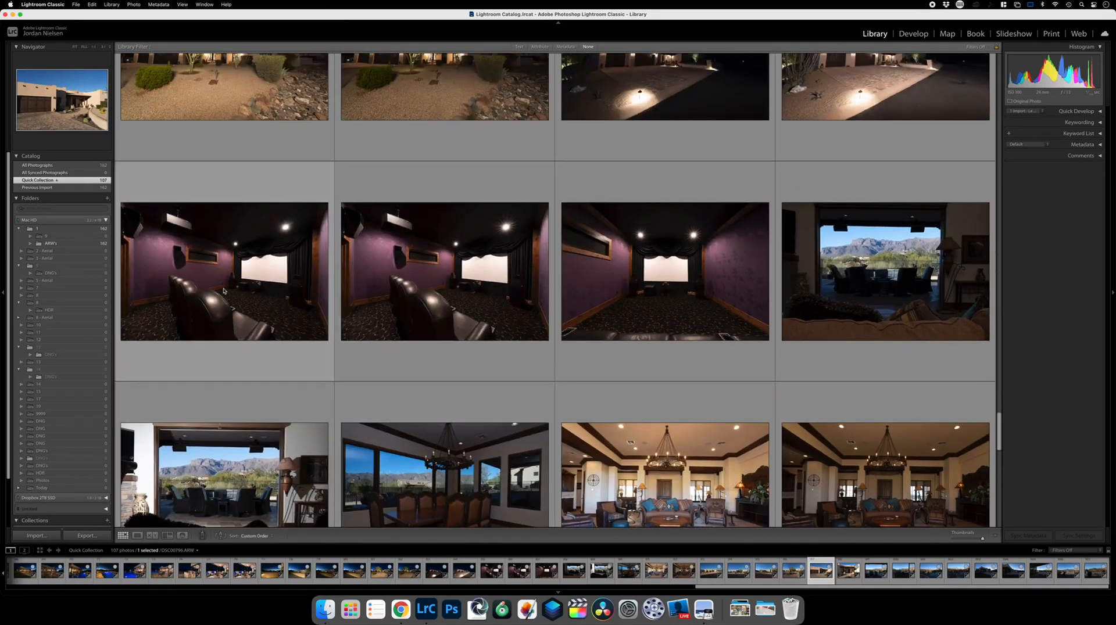
{"action": "left_click", "coordinate": [245, 284]}
{"action": "key", "text": "b"}
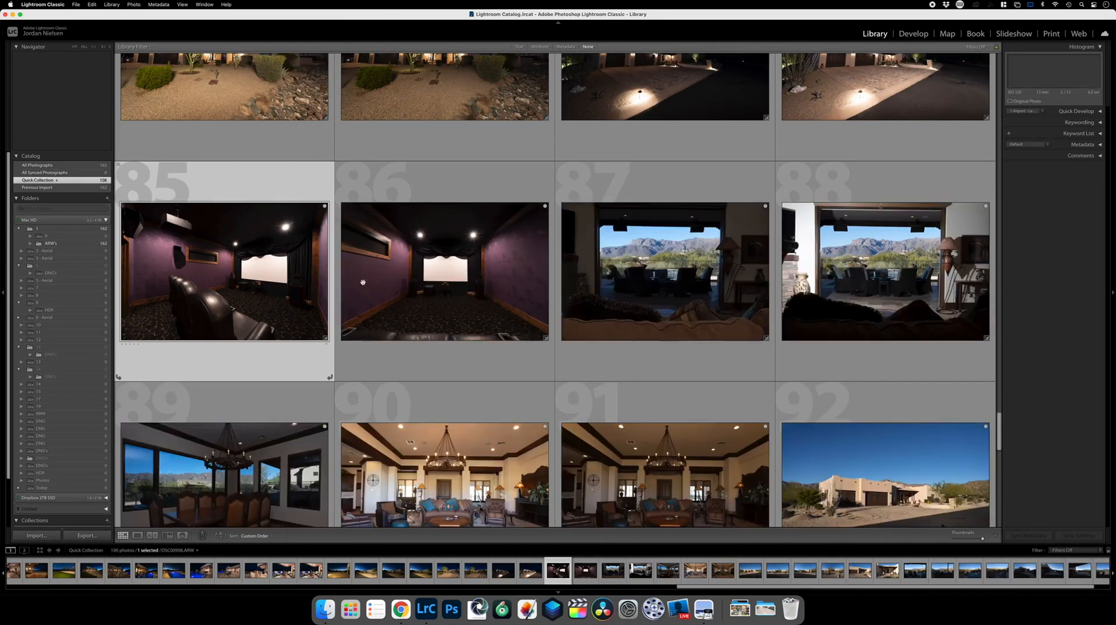
{"action": "scroll", "coordinate": [542, 314], "scroll_direction": "up", "scroll_amount": 3}
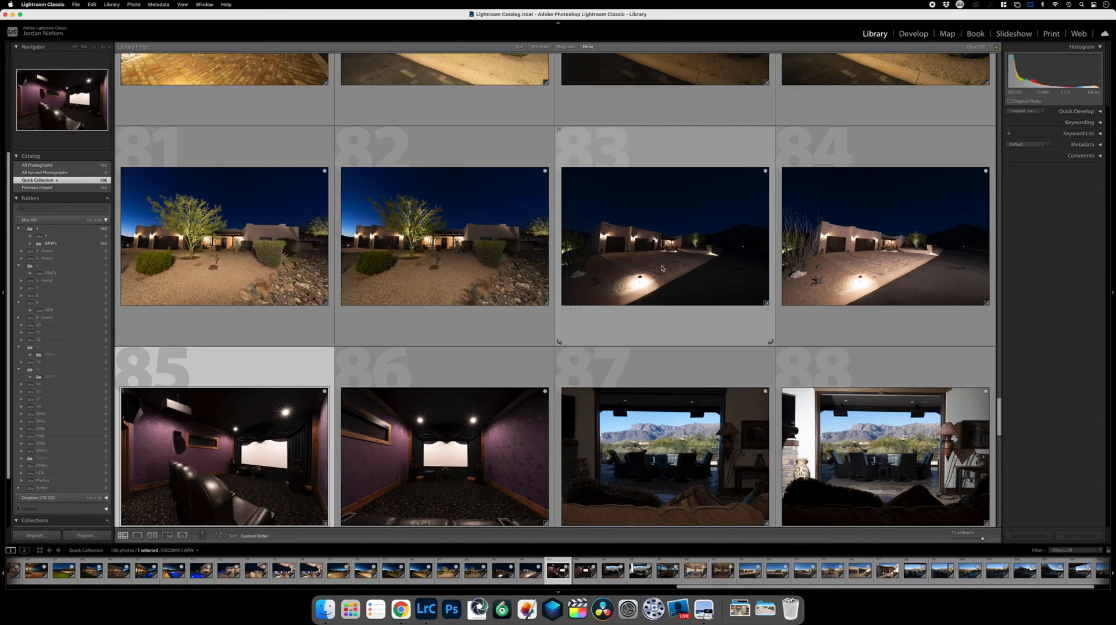
{"action": "left_click", "coordinate": [927, 271]}
{"action": "key", "text": "b"}
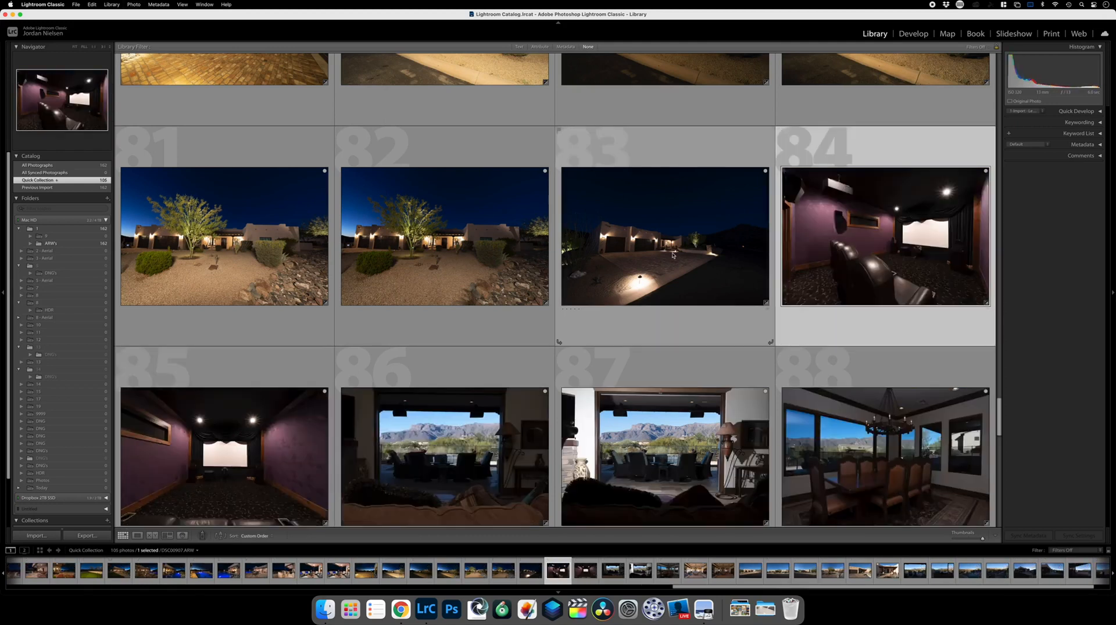
Remove the brighter twilight front yard exposure, photo 81, from the Quick Collection.
{"action": "scroll", "coordinate": [672, 255], "scroll_direction": "up", "scroll_amount": 3}
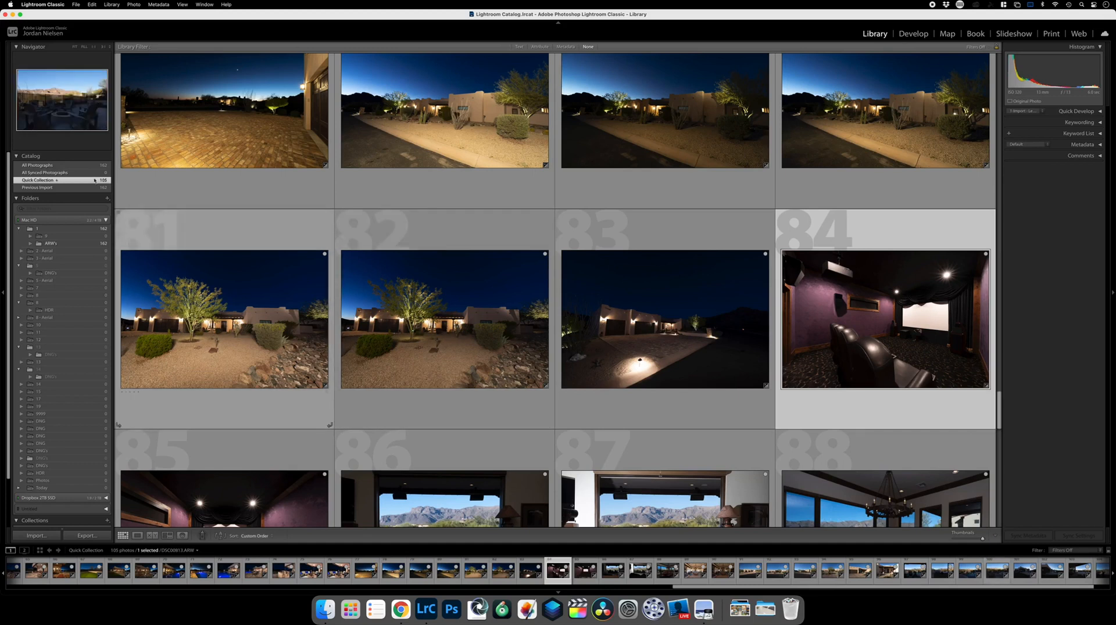
{"action": "left_click", "coordinate": [242, 309]}
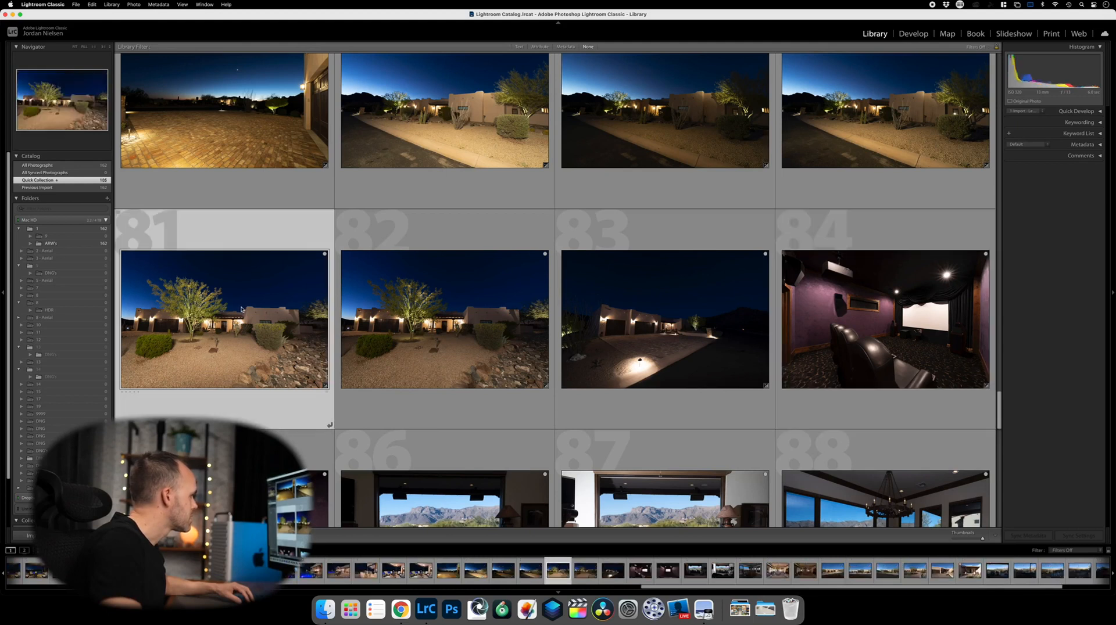
{"action": "key", "text": "b"}
Remove the two redundant twilight street-side exterior exposures at position 78 from the Quick Collection, keeping one version.
{"action": "scroll", "coordinate": [623, 259], "scroll_direction": "up", "scroll_amount": 1}
{"action": "scroll", "coordinate": [623, 259], "scroll_direction": "up", "scroll_amount": 3}
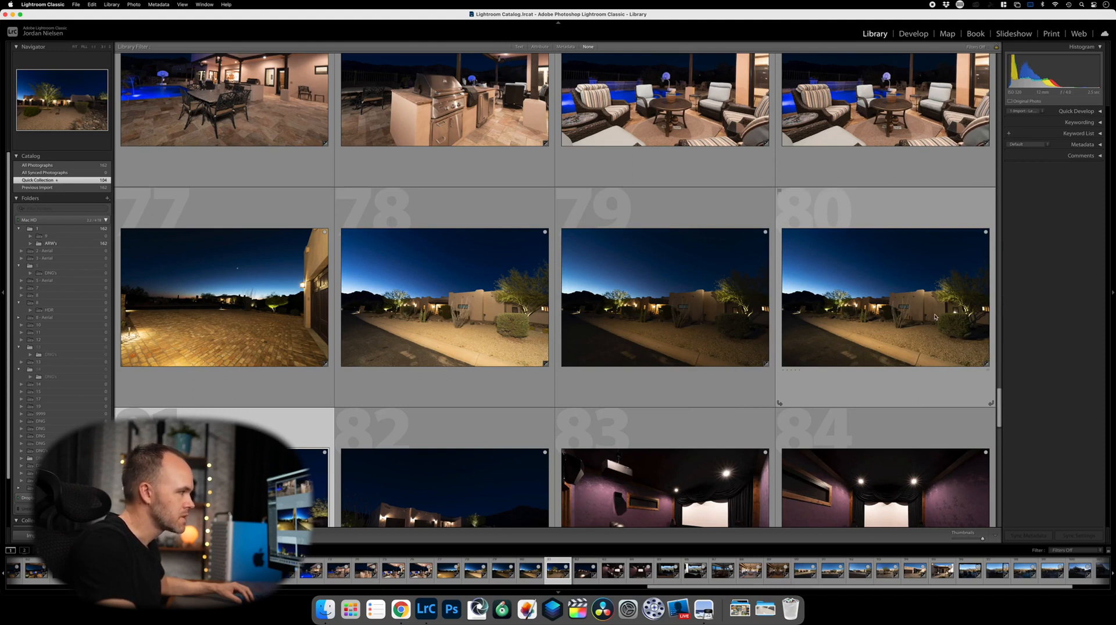
{"action": "left_click", "coordinate": [547, 319]}
{"action": "key", "text": "b"}
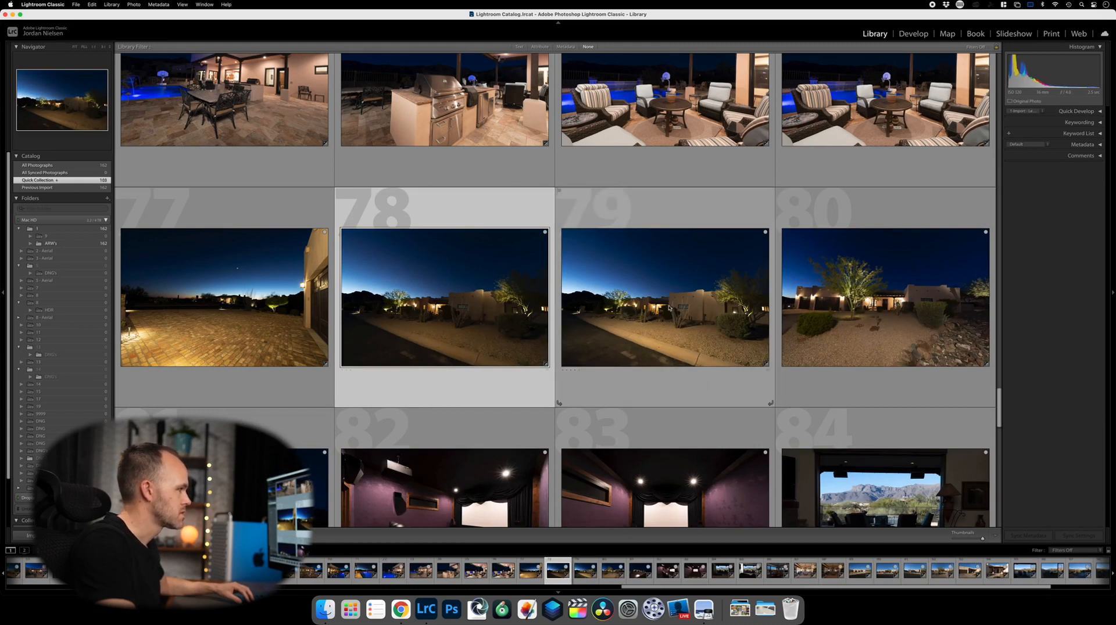
{"action": "key", "text": "b"}
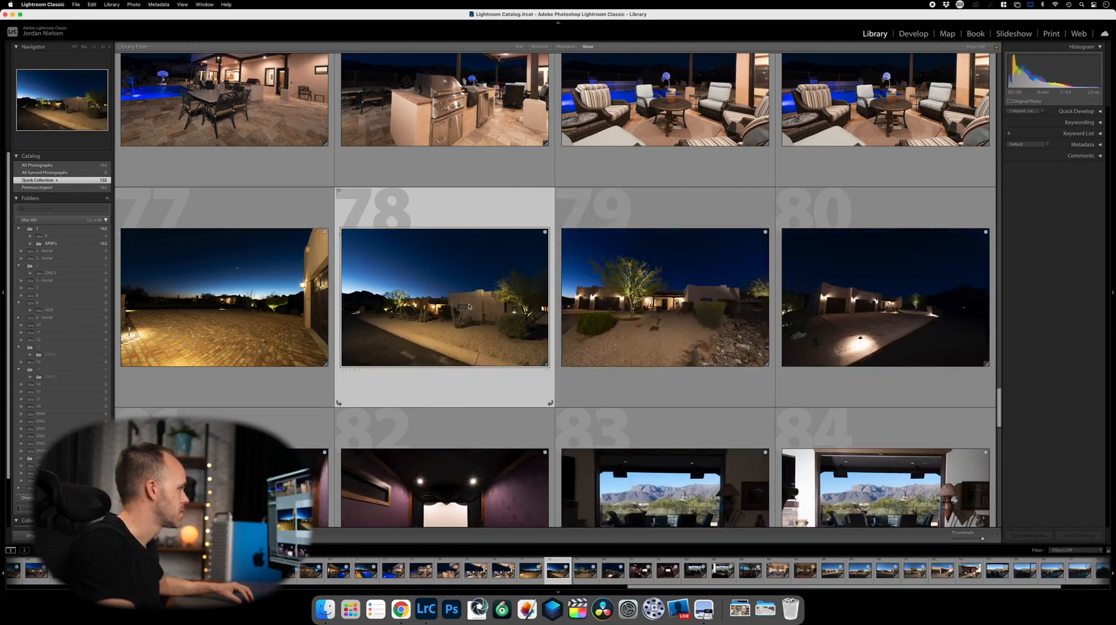
Remove the twilight paved driveway photo 77 and the duplicate covered patio seating photo 76 from the Quick Collection.
{"action": "scroll", "coordinate": [472, 307], "scroll_direction": "up", "scroll_amount": 2}
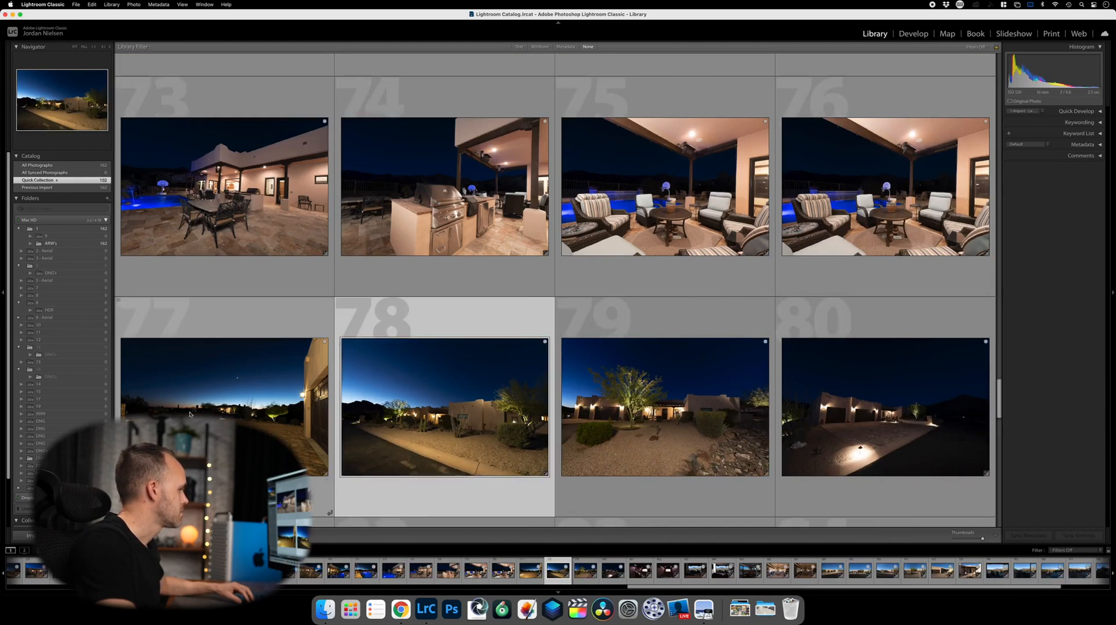
{"action": "left_click", "coordinate": [300, 394]}
{"action": "key", "text": "b"}
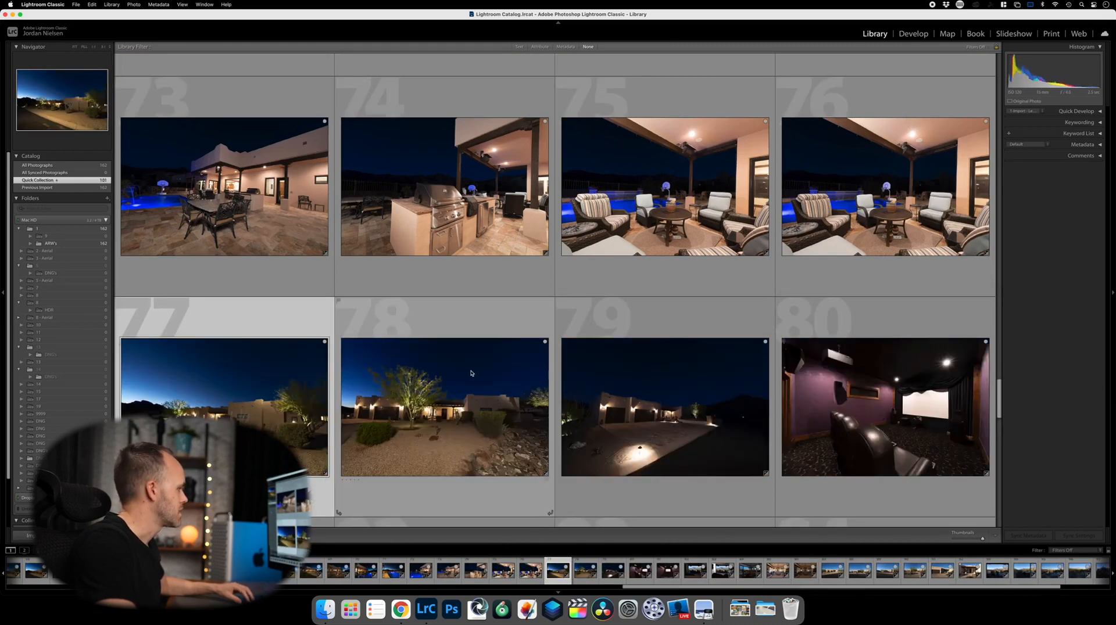
{"action": "scroll", "coordinate": [519, 367], "scroll_direction": "up", "scroll_amount": 2}
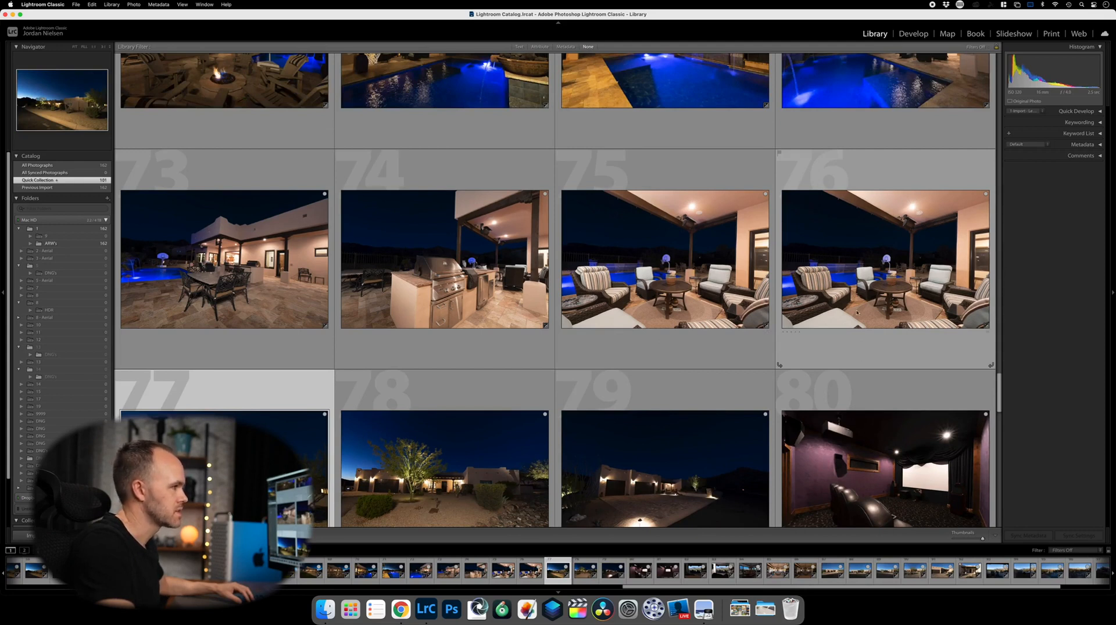
{"action": "left_click", "coordinate": [854, 355]}
{"action": "key", "text": "Delete"}
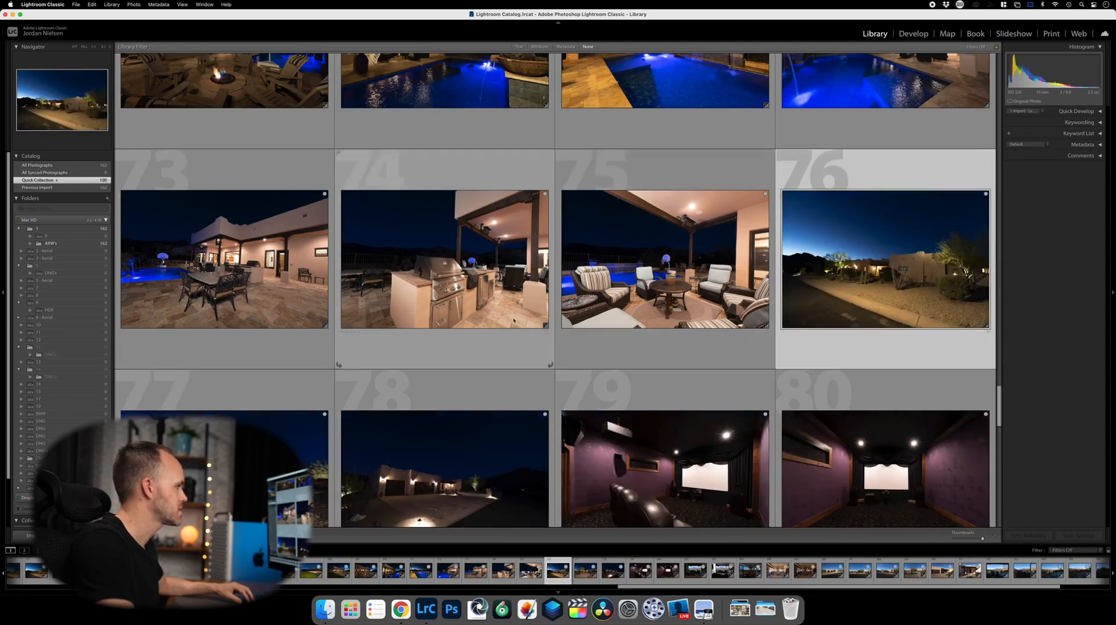
{"action": "scroll", "coordinate": [514, 320], "scroll_direction": "up", "scroll_amount": 1}
{"action": "scroll", "coordinate": [514, 320], "scroll_direction": "up", "scroll_amount": 2}
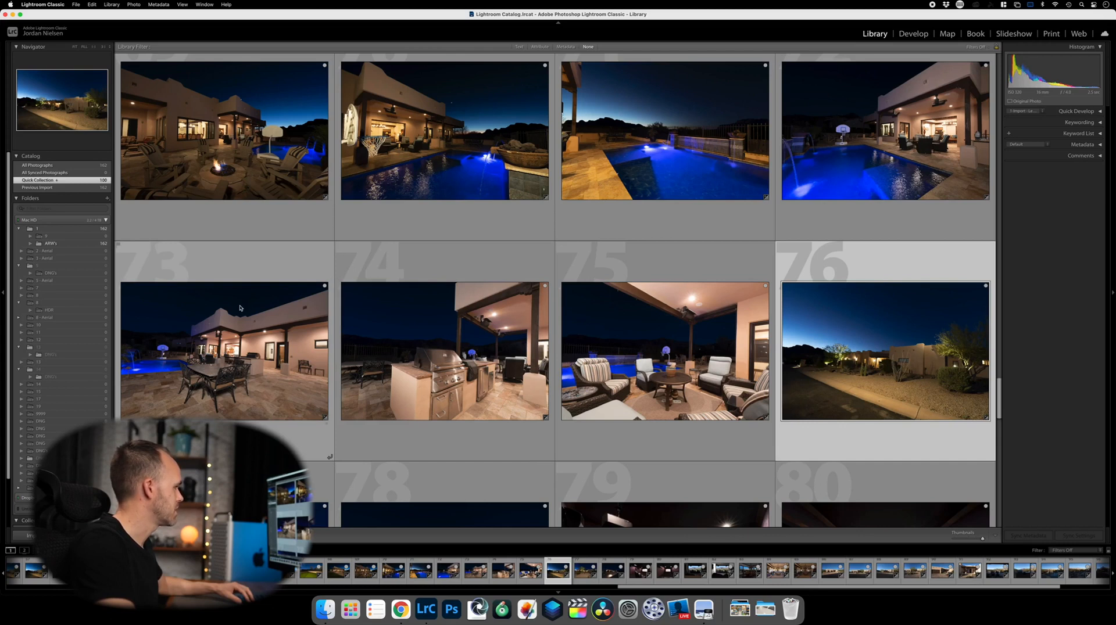
Remove the night fire pit photo 64, the version with the smaller flame, from the Quick Collection.
{"action": "left_click", "coordinate": [329, 457]}
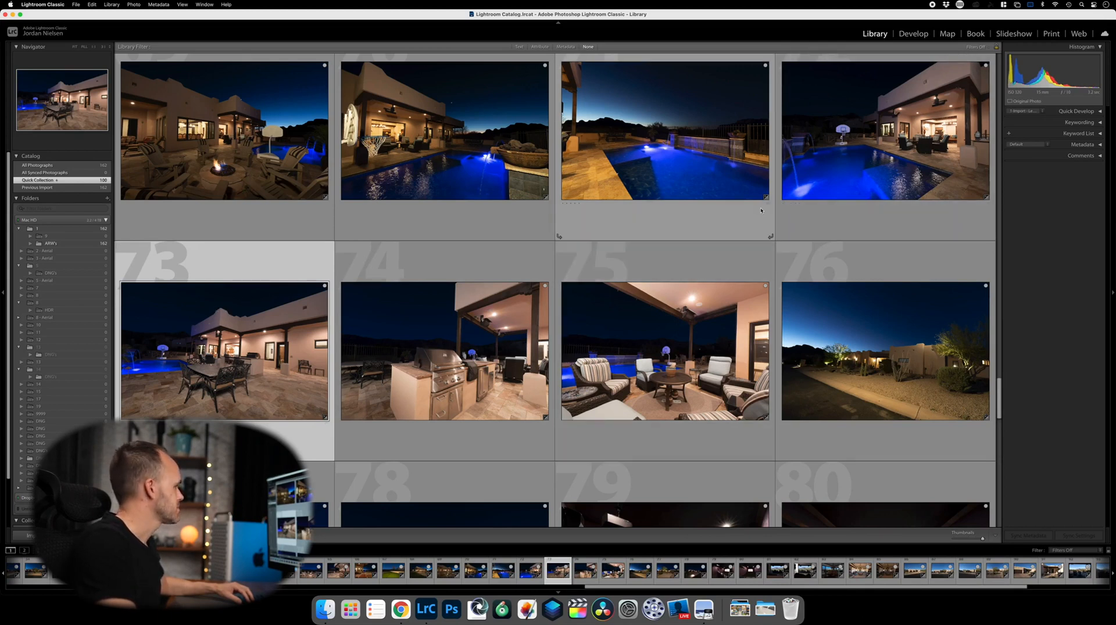
{"action": "scroll", "coordinate": [435, 256], "scroll_direction": "up", "scroll_amount": 2}
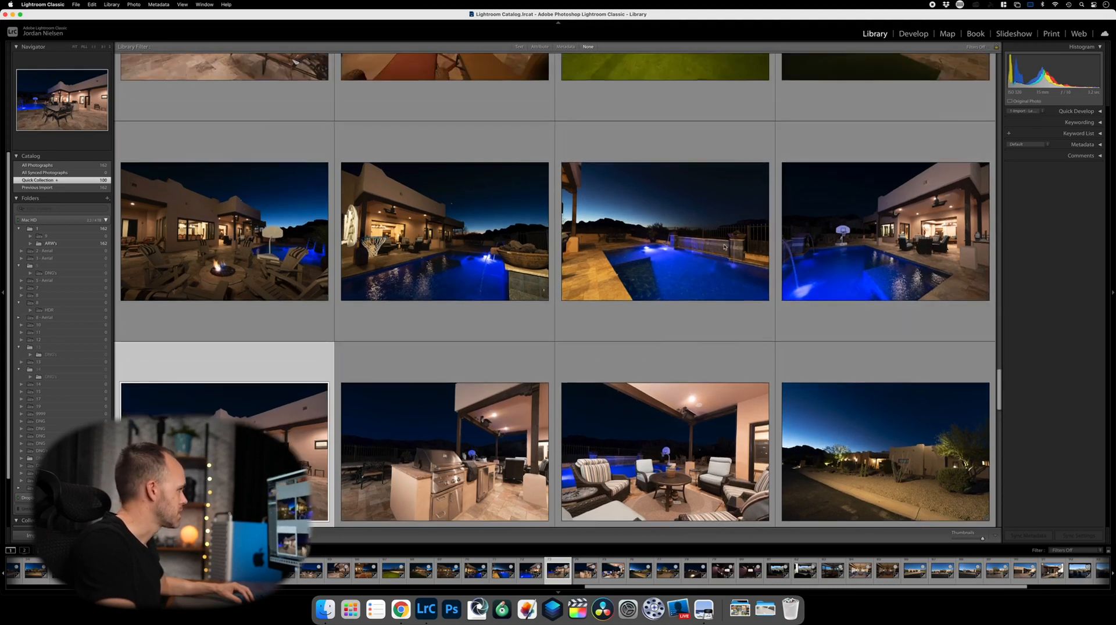
{"action": "scroll", "coordinate": [436, 257], "scroll_direction": "up", "scroll_amount": 3}
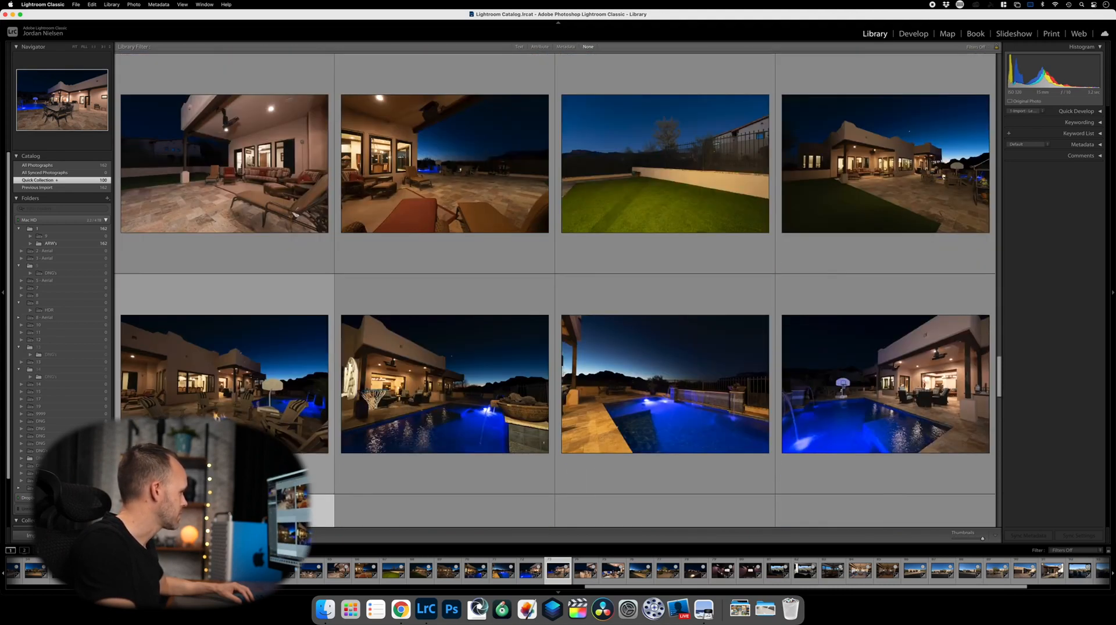
{"action": "scroll", "coordinate": [310, 389], "scroll_direction": "up", "scroll_amount": 1}
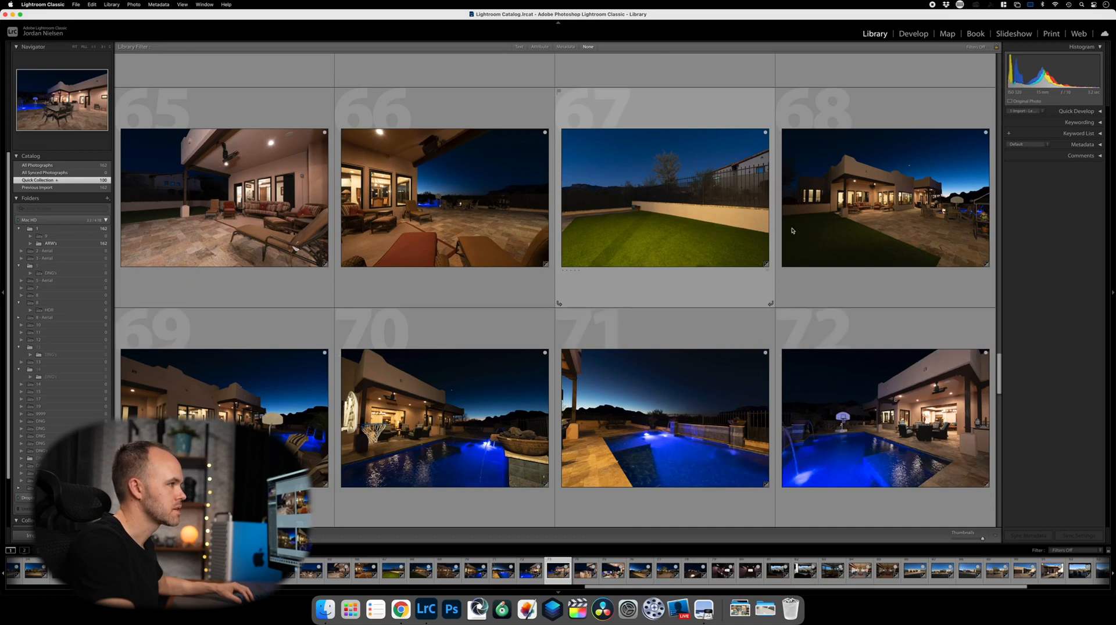
{"action": "scroll", "coordinate": [873, 180], "scroll_direction": "up", "scroll_amount": 1}
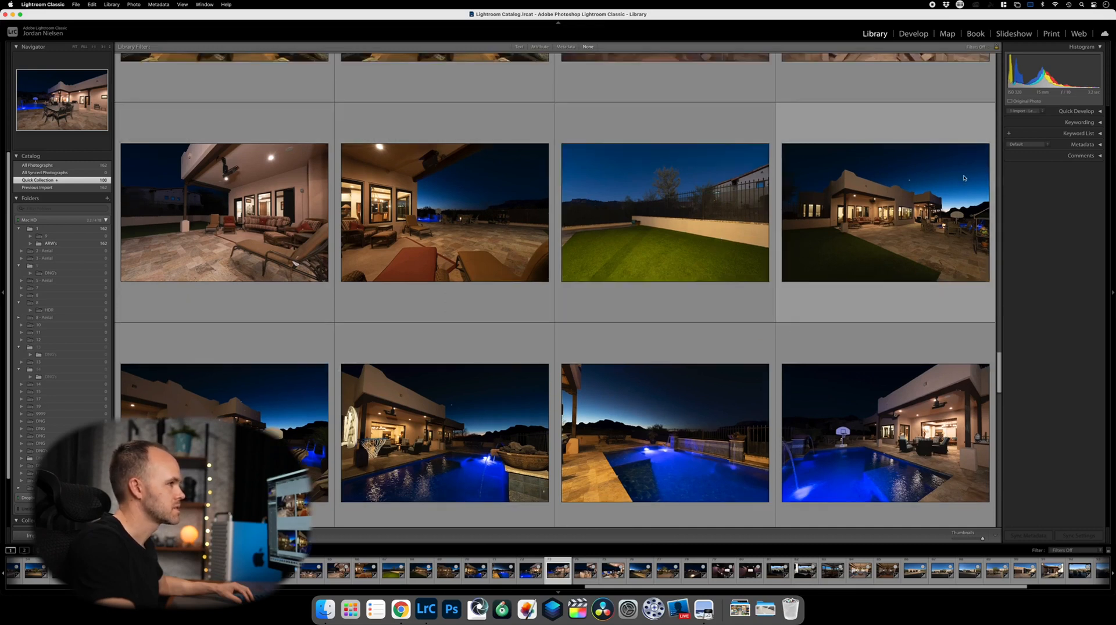
{"action": "scroll", "coordinate": [795, 232], "scroll_direction": "up", "scroll_amount": 2}
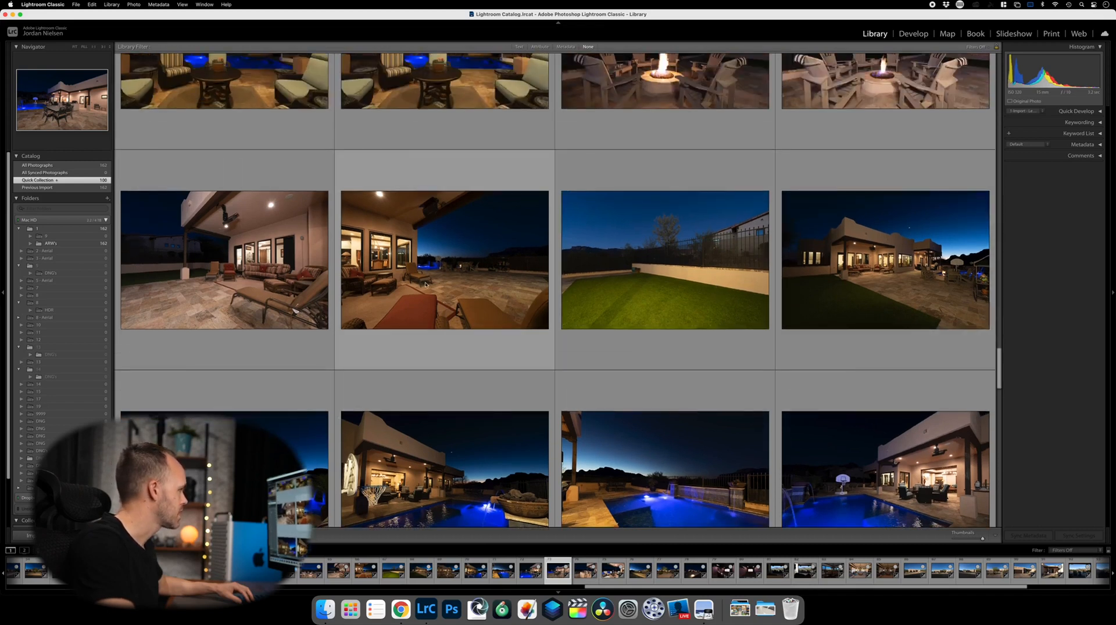
{"action": "scroll", "coordinate": [426, 284], "scroll_direction": "up", "scroll_amount": 4}
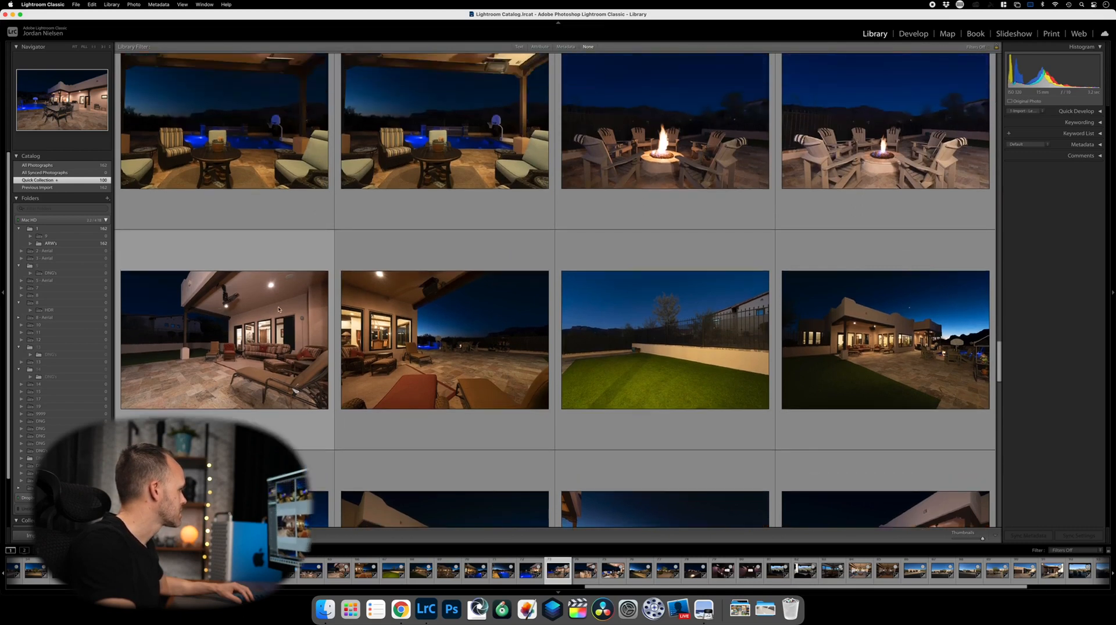
{"action": "scroll", "coordinate": [232, 331], "scroll_direction": "up", "scroll_amount": 1}
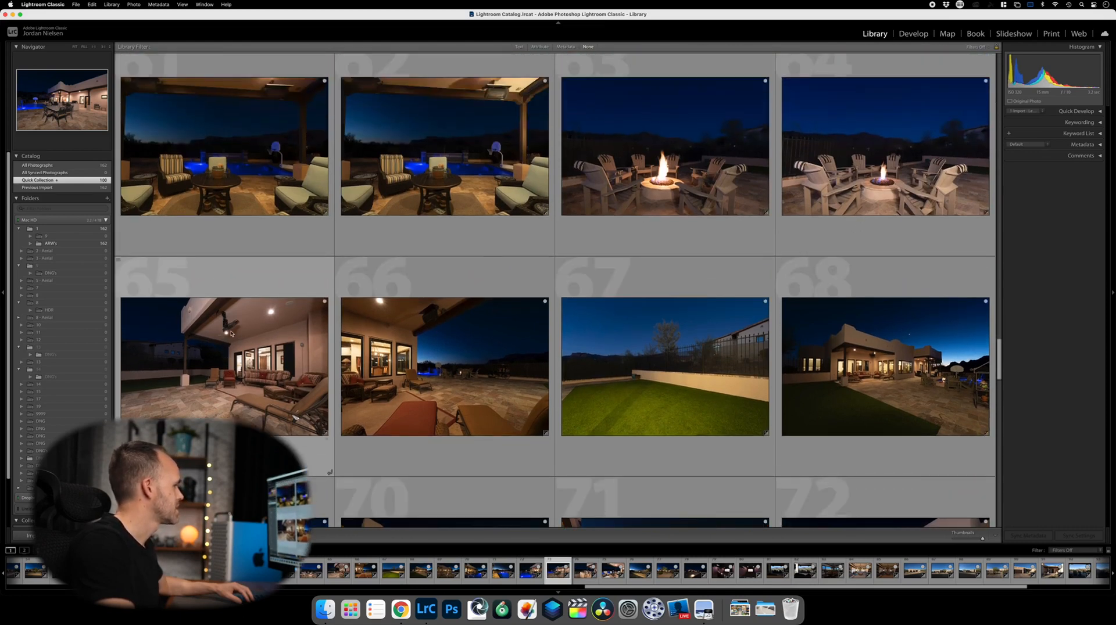
{"action": "scroll", "coordinate": [316, 322], "scroll_direction": "up", "scroll_amount": 2}
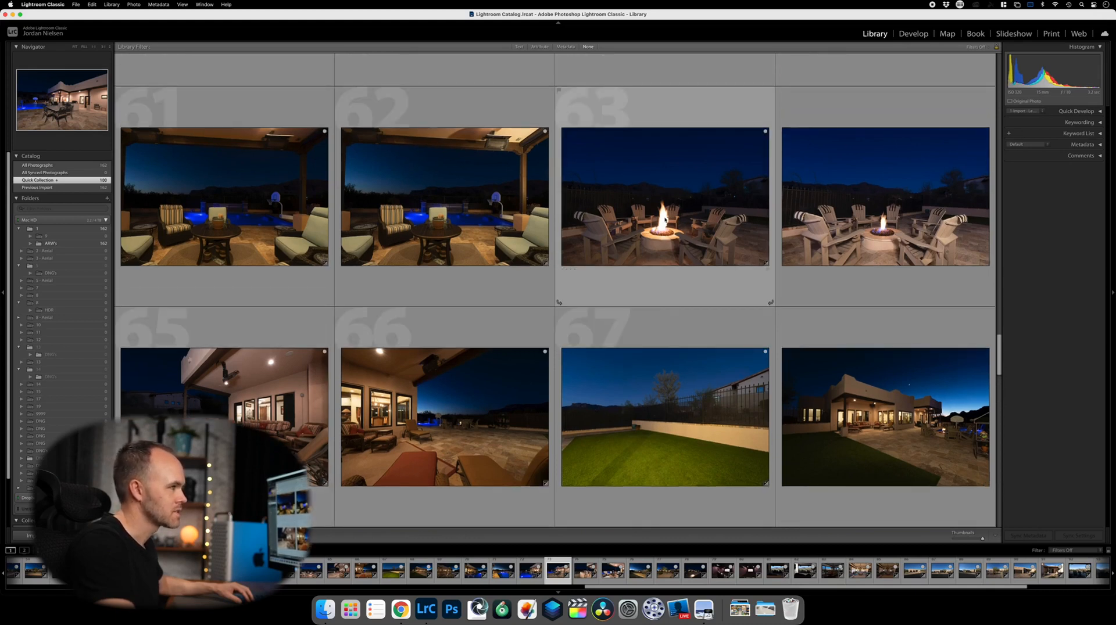
{"action": "left_click", "coordinate": [865, 287]}
{"action": "key", "text": "b"}
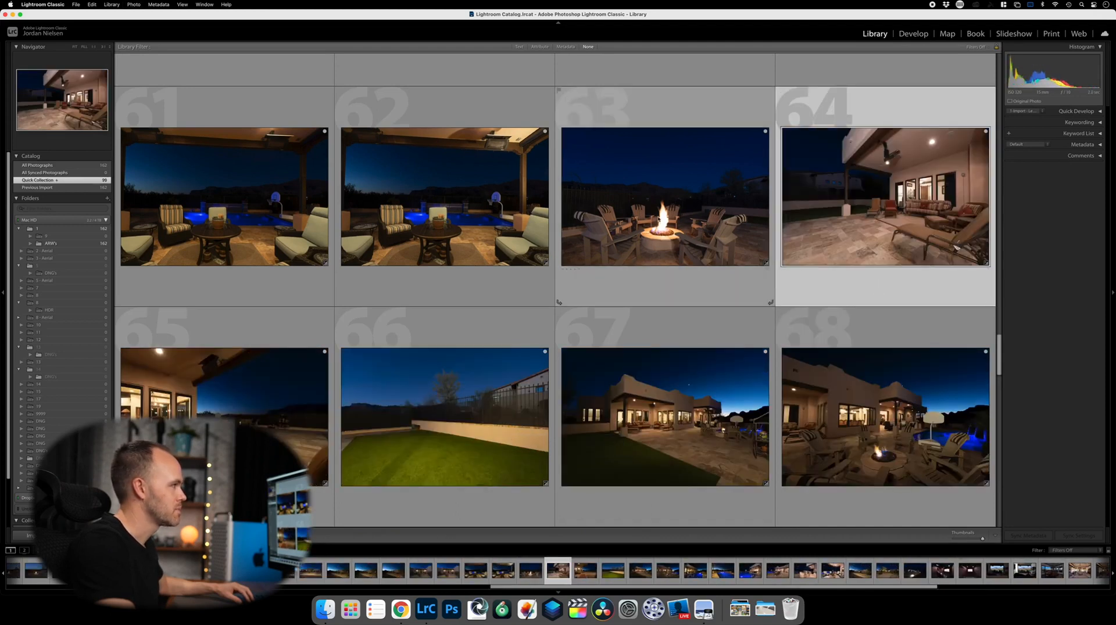
Remove the duplicate covered patio seating photo 62 and the duplicate front entrance photo 60 from the Quick Collection.
{"action": "scroll", "coordinate": [449, 249], "scroll_direction": "up", "scroll_amount": 1}
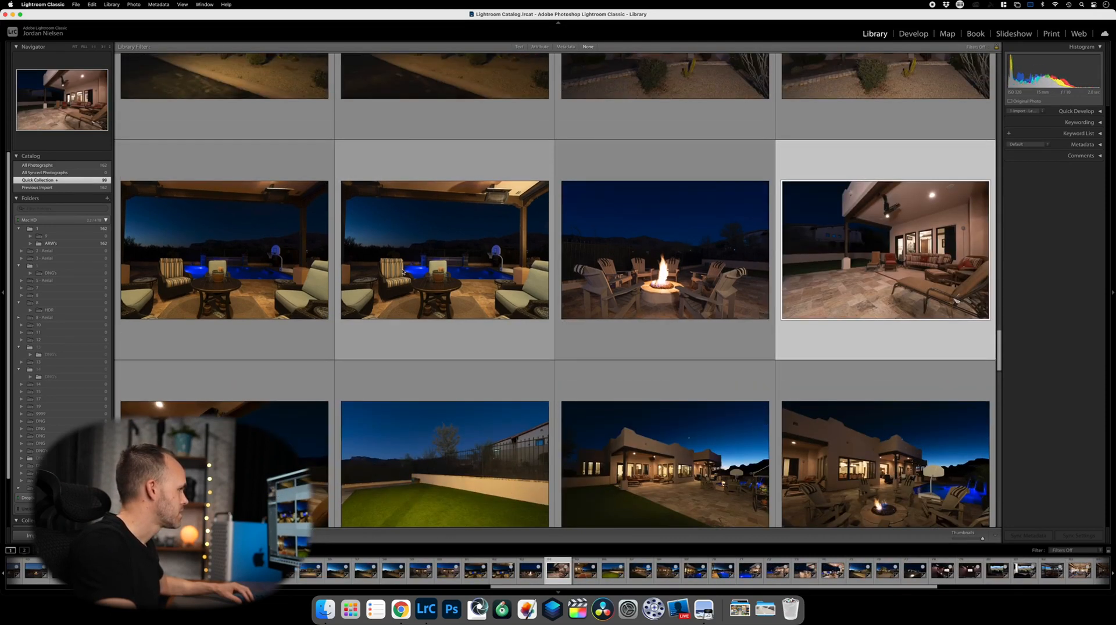
{"action": "scroll", "coordinate": [402, 271], "scroll_direction": "up", "scroll_amount": 2}
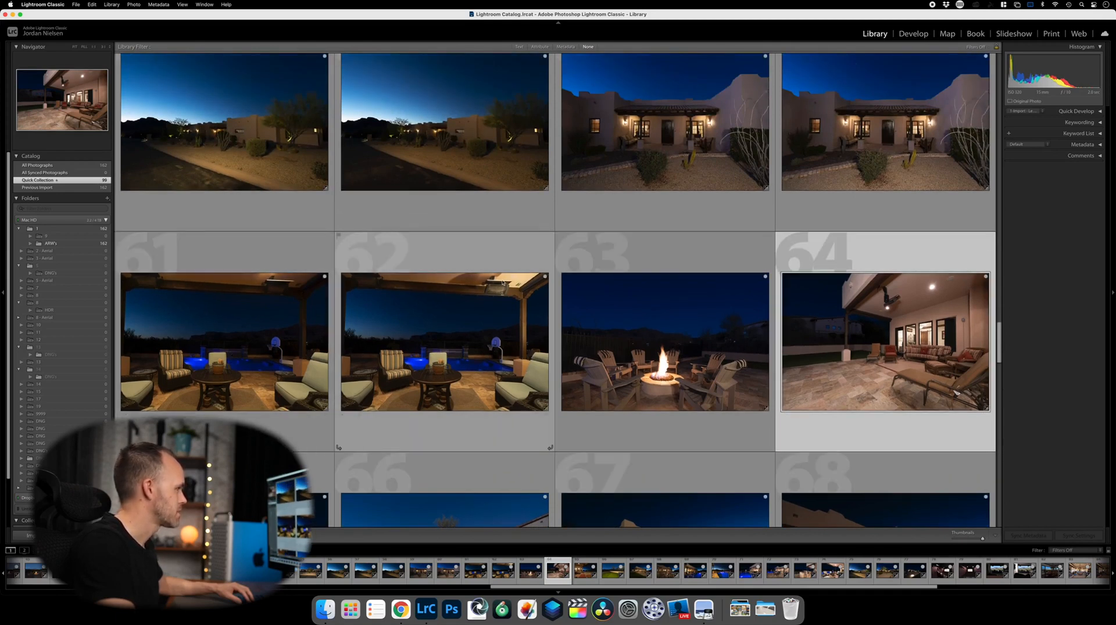
{"action": "left_click", "coordinate": [466, 335]}
{"action": "key", "text": "b"}
{"action": "scroll", "coordinate": [727, 205], "scroll_direction": "up", "scroll_amount": 2}
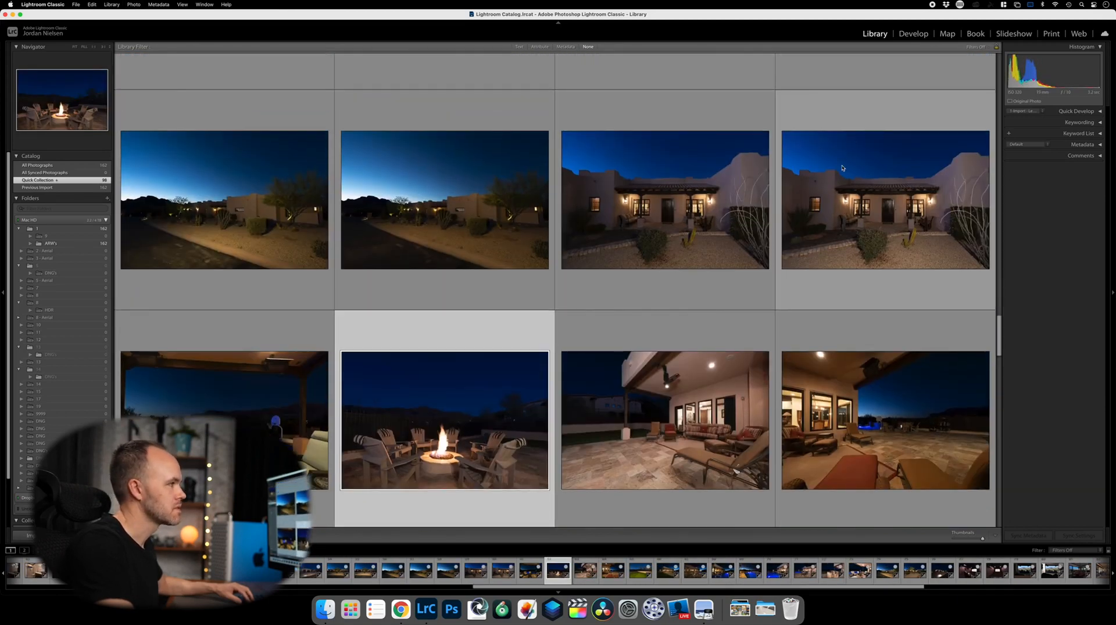
{"action": "left_click", "coordinate": [793, 244]}
{"action": "key", "text": "b"}
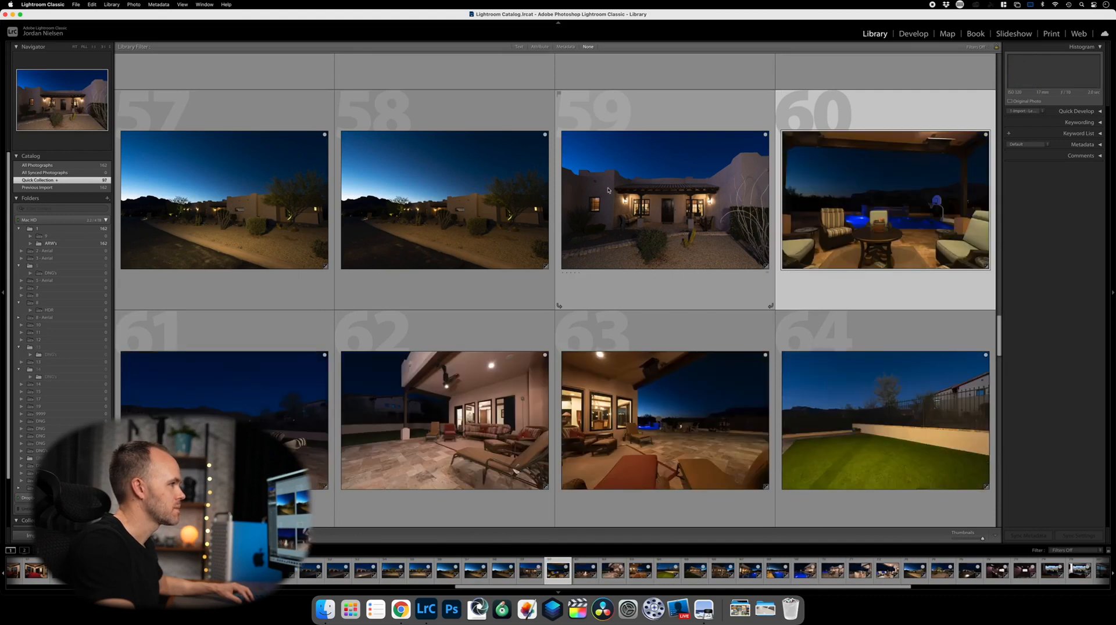
Remove two of the three similar twilight street-side exposures at positions 56 to 58 from the Quick Collection.
{"action": "scroll", "coordinate": [601, 210], "scroll_direction": "up", "scroll_amount": 2}
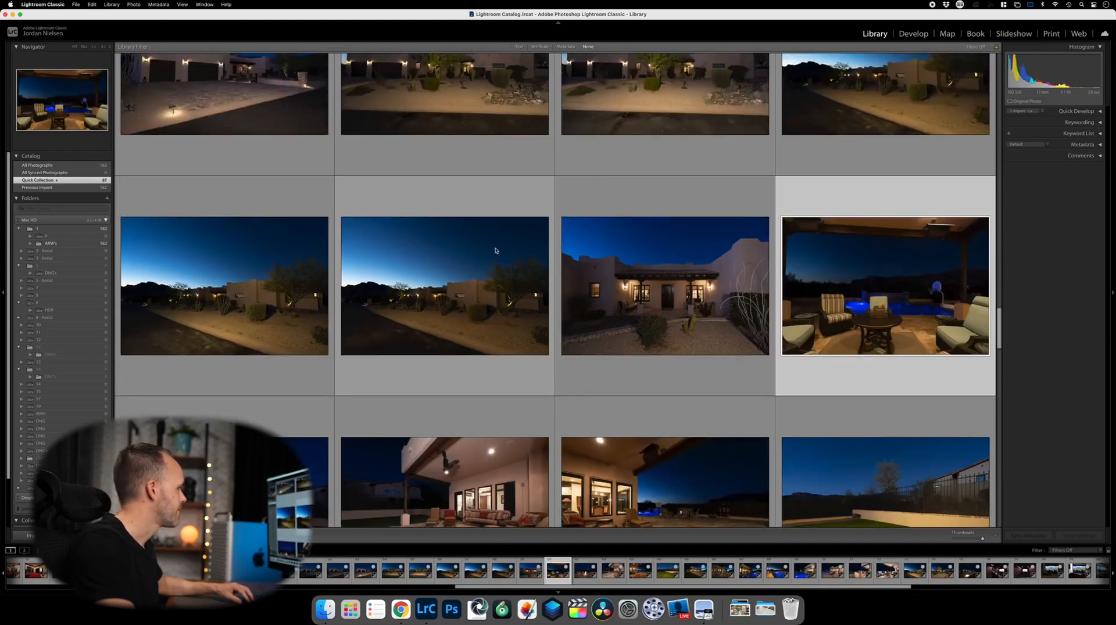
{"action": "scroll", "coordinate": [451, 251], "scroll_direction": "up", "scroll_amount": 1}
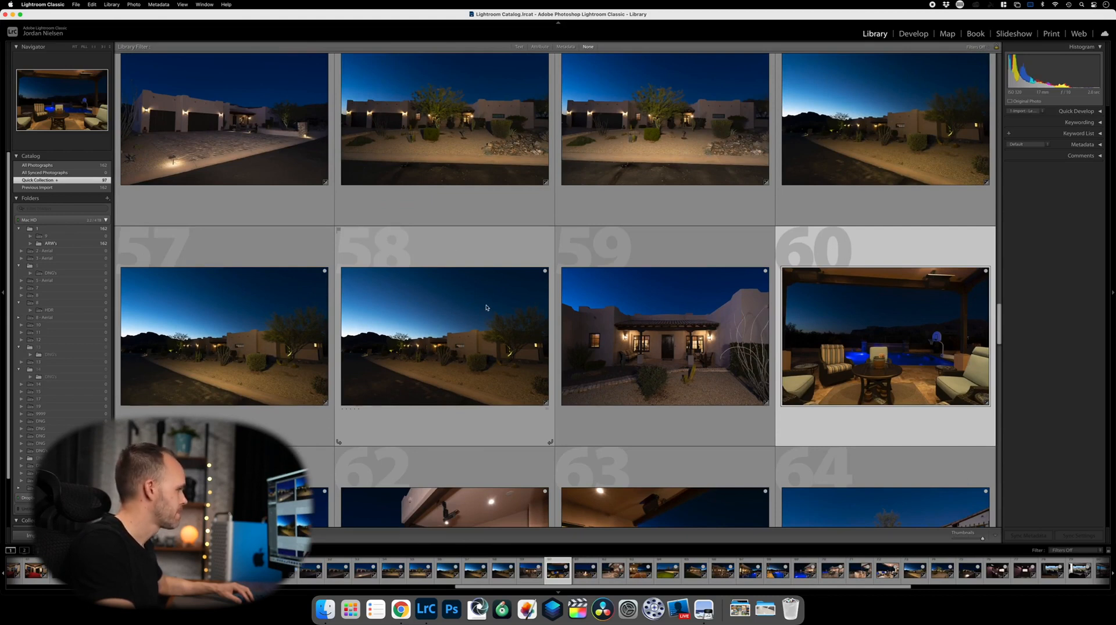
{"action": "left_click", "coordinate": [892, 105]}
{"action": "key", "text": "BackSpace"}
{"action": "key", "text": "BackSpace"}
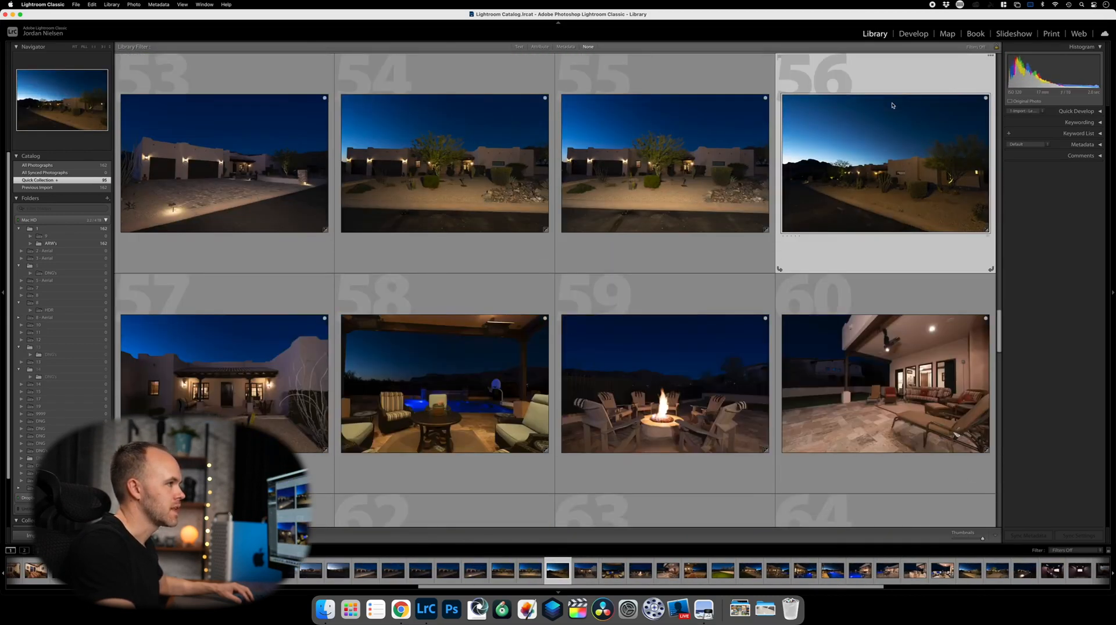
Remove the duplicate twilight front yard photo 55 from the Quick Collection.
{"action": "scroll", "coordinate": [661, 201], "scroll_direction": "up", "scroll_amount": 1}
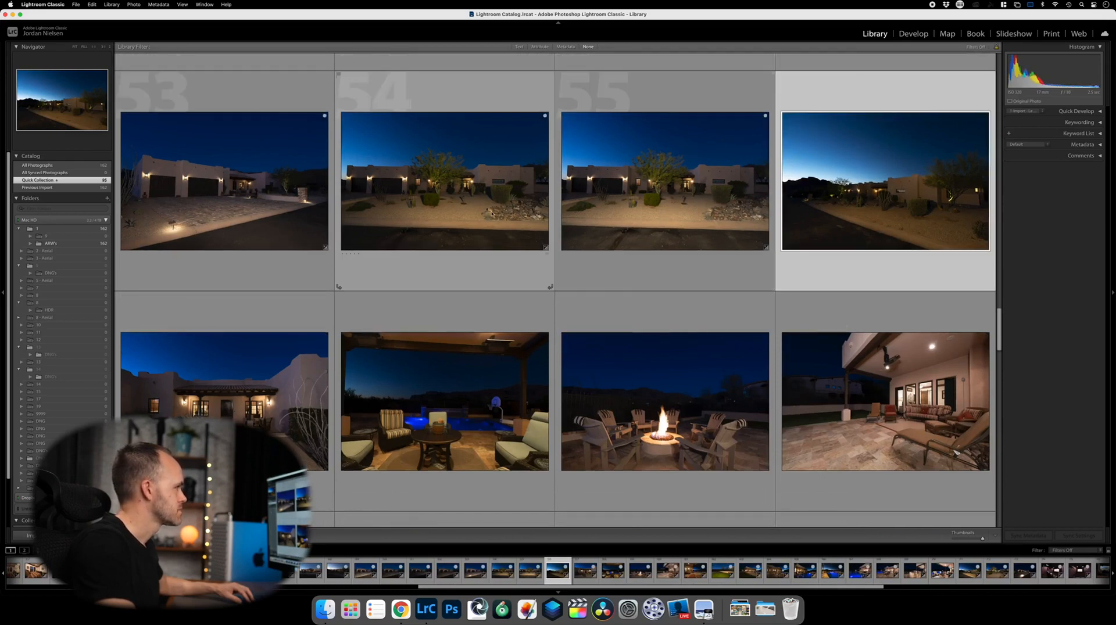
{"action": "left_click", "coordinate": [649, 205]}
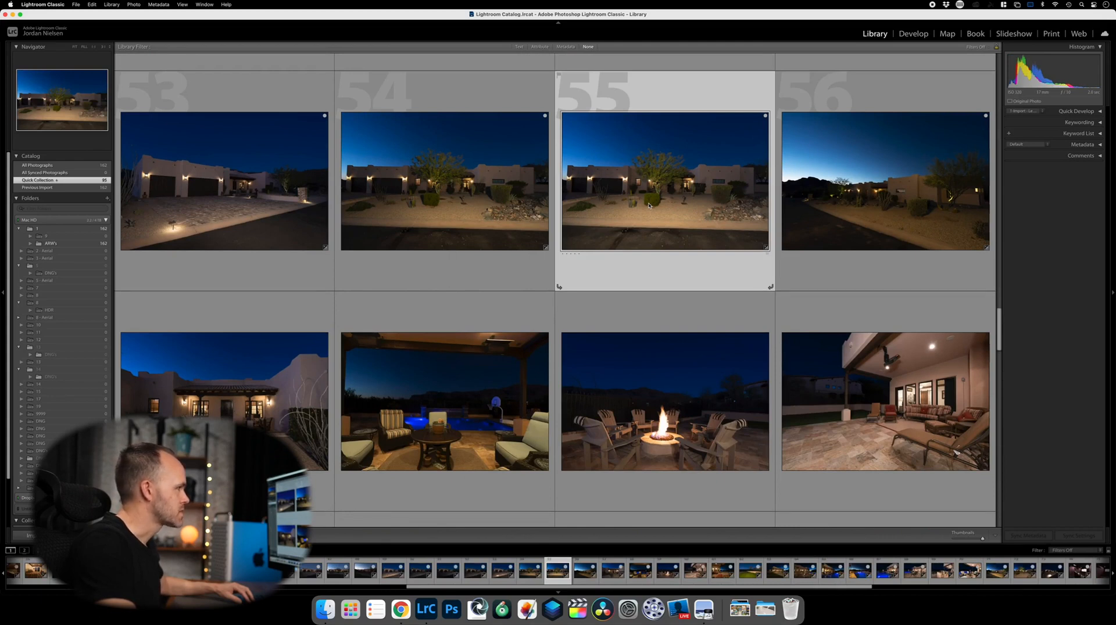
{"action": "key", "text": "b"}
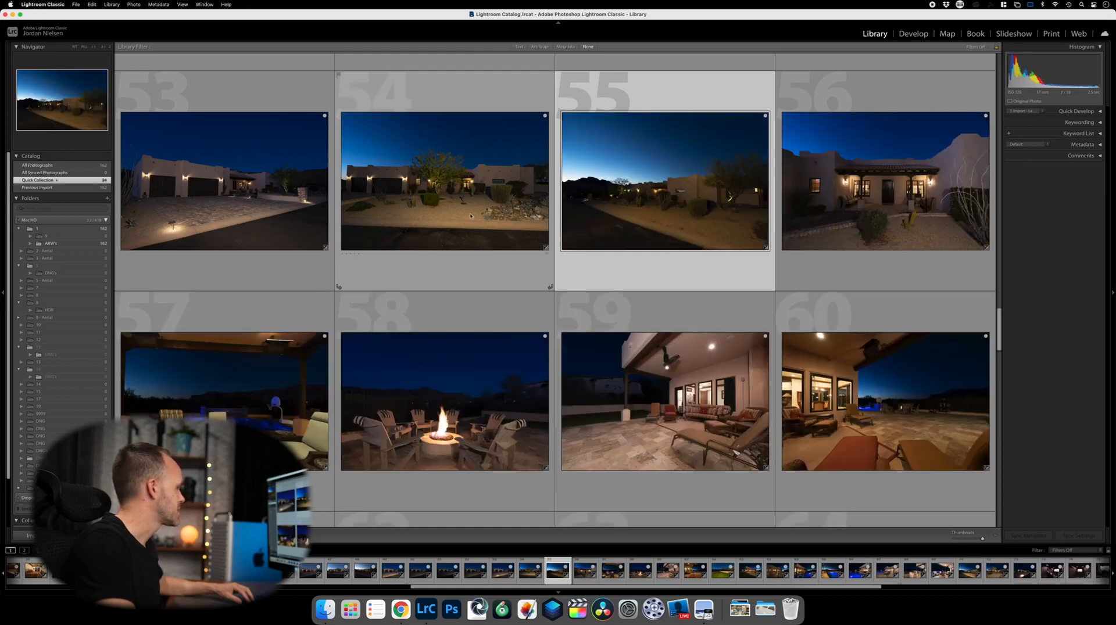
Remove the two redundant night driveway exposures at positions 51 and 52 from the Quick Collection.
{"action": "scroll", "coordinate": [470, 213], "scroll_direction": "up", "scroll_amount": 2}
{"action": "scroll", "coordinate": [470, 214], "scroll_direction": "up", "scroll_amount": 1}
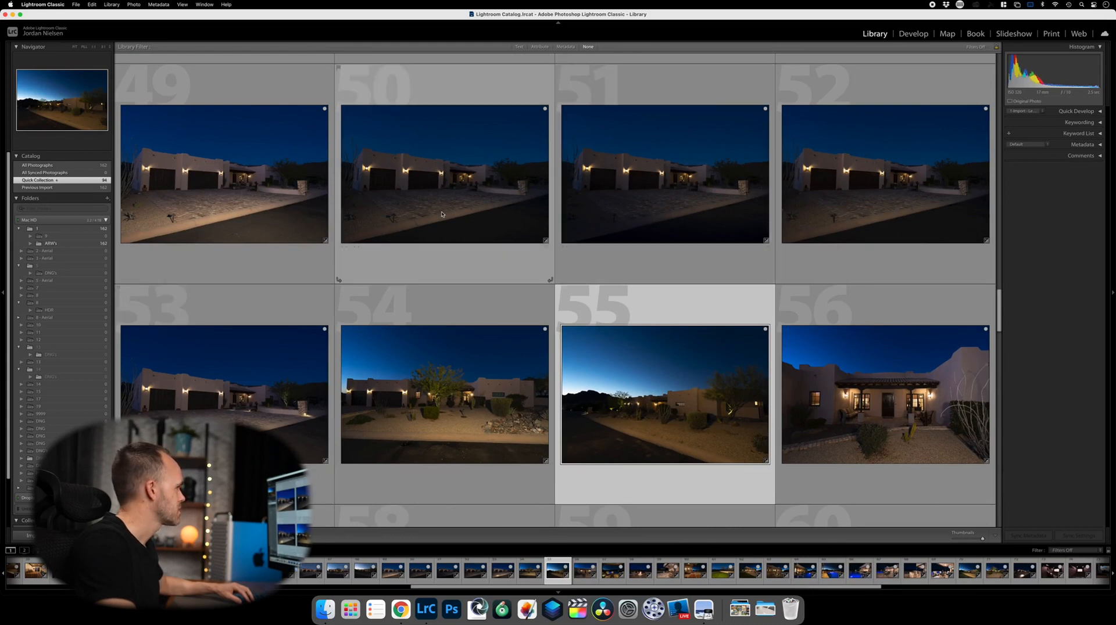
{"action": "left_click", "coordinate": [639, 194]}
{"action": "key", "text": "b"}
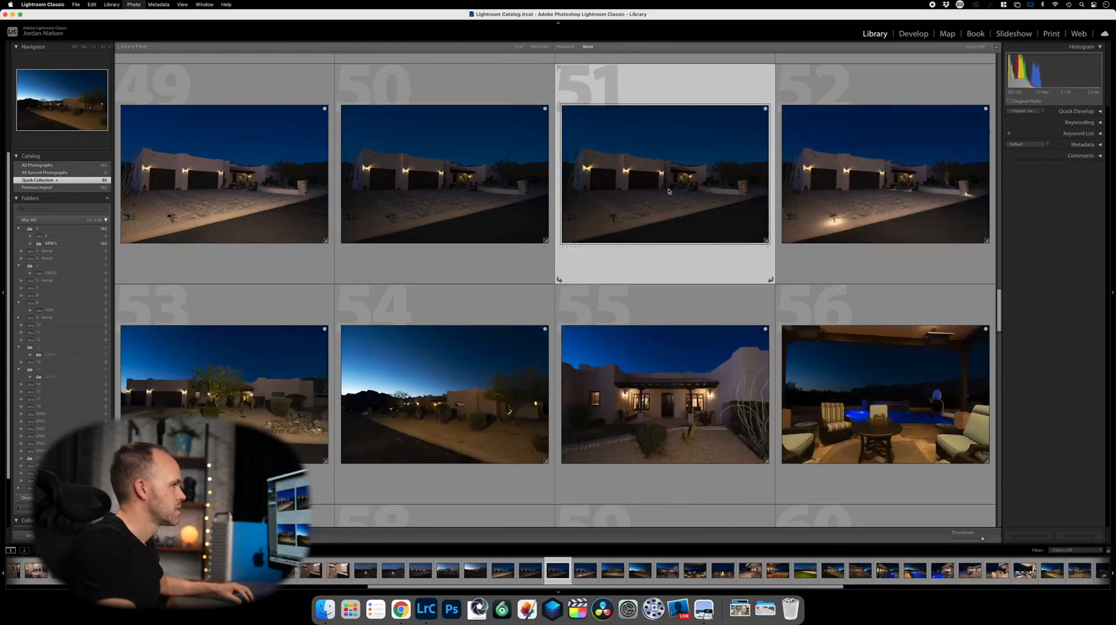
{"action": "key", "text": "b"}
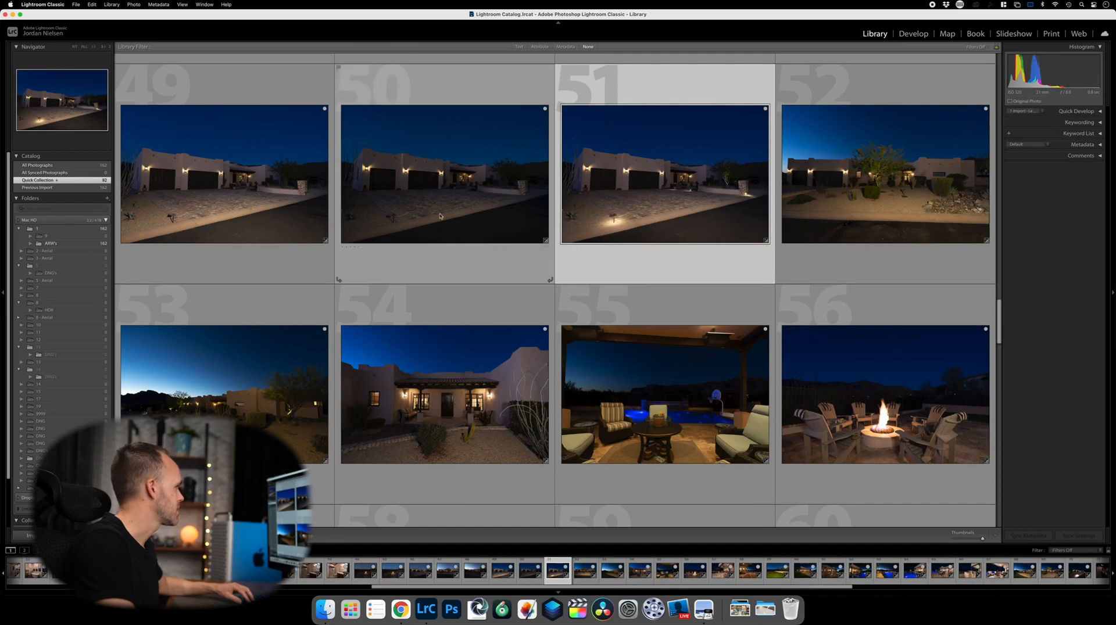
Remove the remaining duplicate driveway photos 50 and 49 from the Quick Collection, keeping the version with the lit ground lamp.
{"action": "scroll", "coordinate": [424, 164], "scroll_direction": "up", "scroll_amount": 2}
{"action": "left_click", "coordinate": [425, 166]}
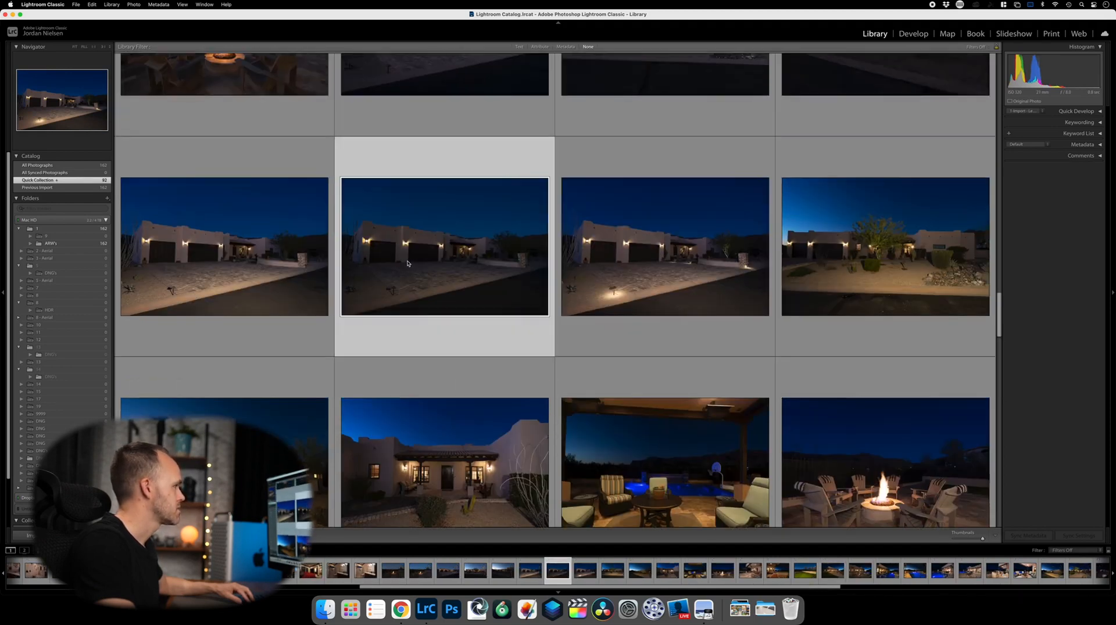
{"action": "key", "text": "b"}
{"action": "left_click", "coordinate": [283, 264]}
{"action": "key", "text": "b"}
Remove the dark dusk street-side photo 48 and the dusk driveway photo 46 from the Quick Collection.
{"action": "scroll", "coordinate": [879, 196], "scroll_direction": "up", "scroll_amount": 2}
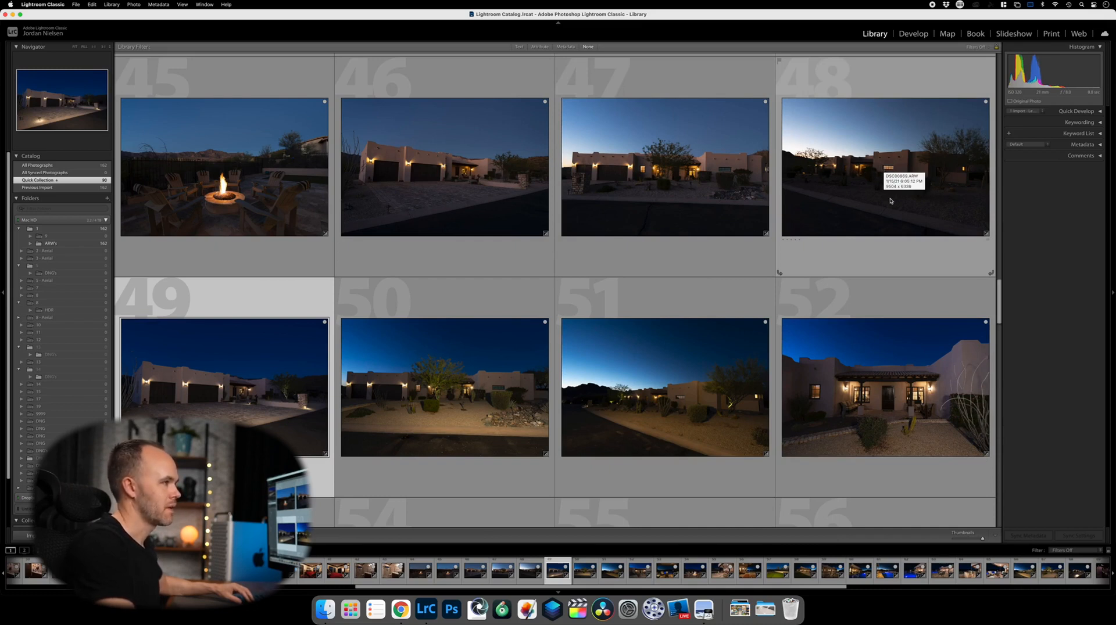
{"action": "scroll", "coordinate": [889, 201], "scroll_direction": "up", "scroll_amount": 1}
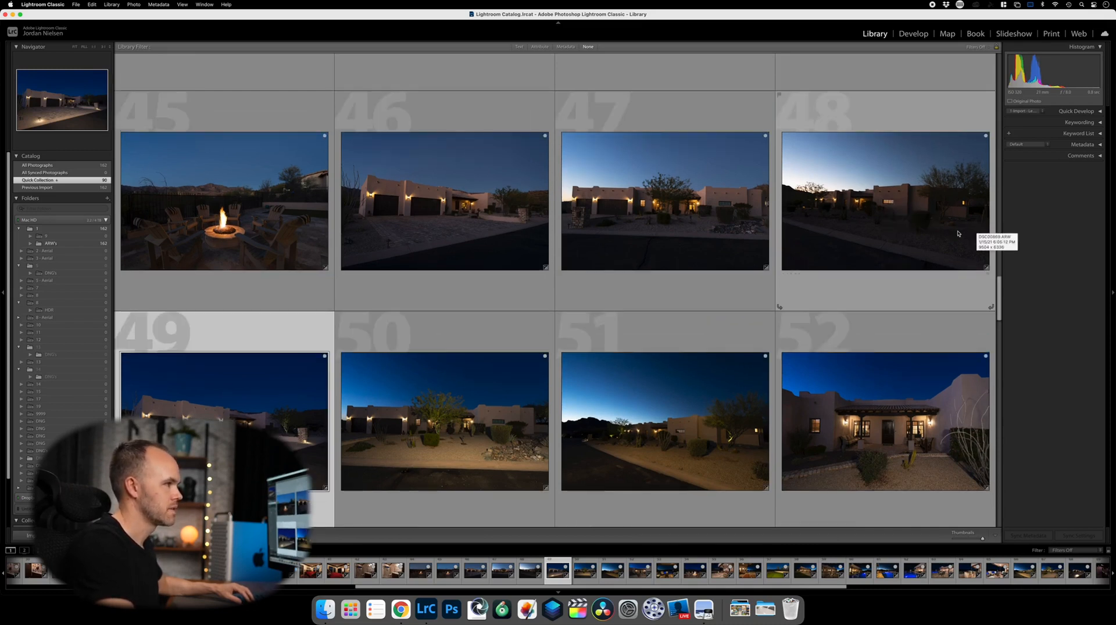
{"action": "left_click", "coordinate": [918, 215]}
{"action": "key", "text": "b"}
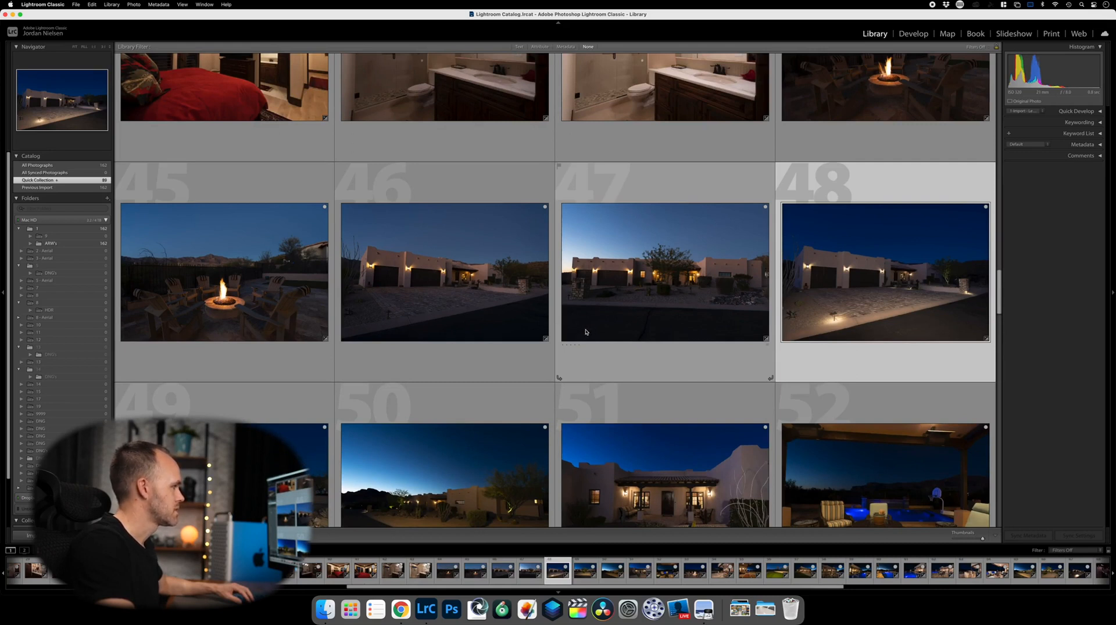
{"action": "left_click", "coordinate": [440, 290]}
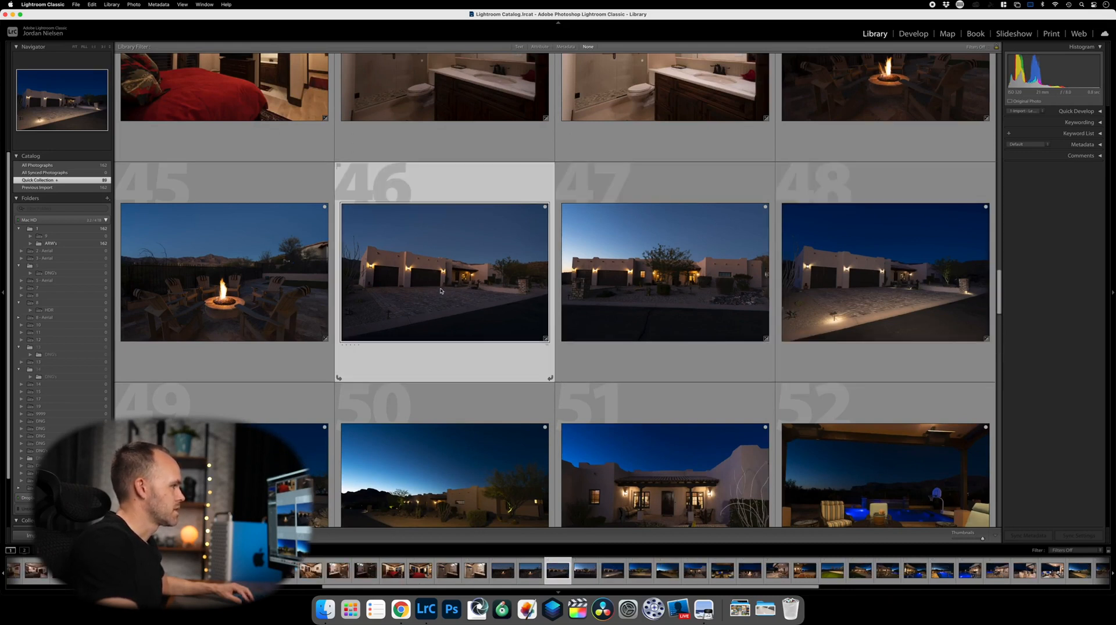
{"action": "key", "text": "b"}
Remove the darker dusk fire pit photo 44 from the Quick Collection.
{"action": "scroll", "coordinate": [684, 298], "scroll_direction": "up", "scroll_amount": 3}
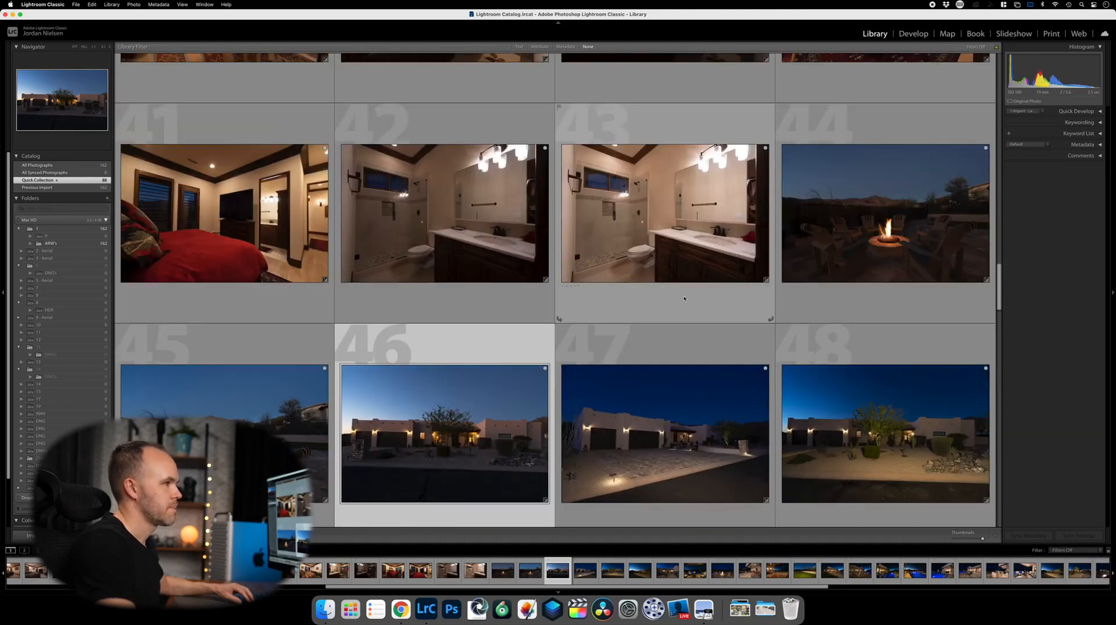
{"action": "scroll", "coordinate": [694, 299], "scroll_direction": "up", "scroll_amount": 1}
{"action": "scroll", "coordinate": [720, 308], "scroll_direction": "down", "scroll_amount": 3}
{"action": "scroll", "coordinate": [727, 310], "scroll_direction": "up", "scroll_amount": 1}
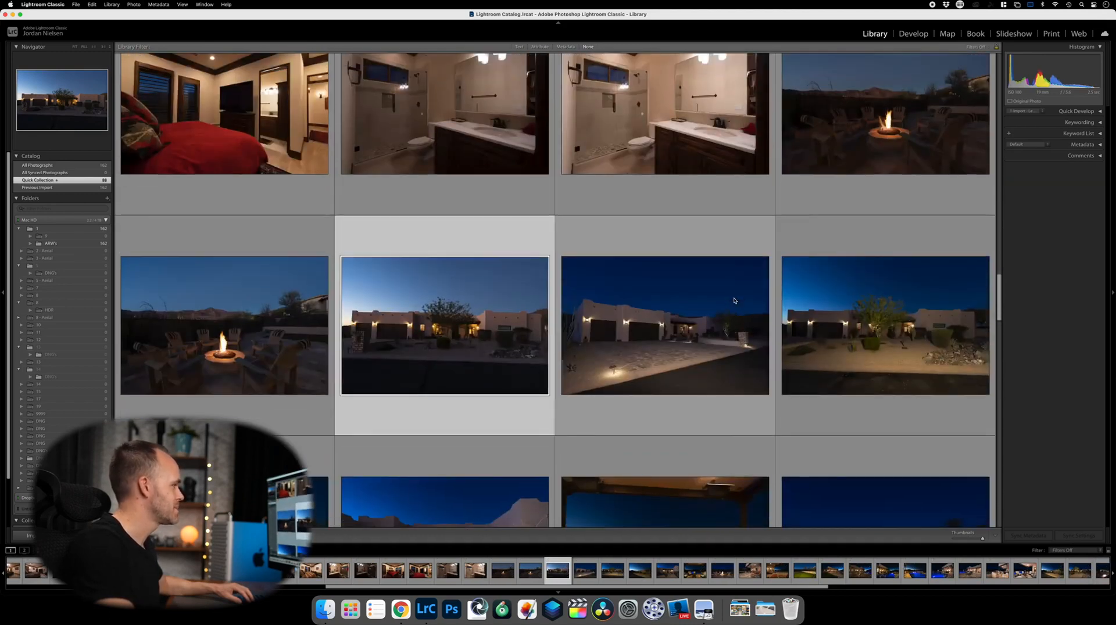
{"action": "scroll", "coordinate": [730, 308], "scroll_direction": "down", "scroll_amount": 1}
{"action": "scroll", "coordinate": [734, 301], "scroll_direction": "up", "scroll_amount": 2}
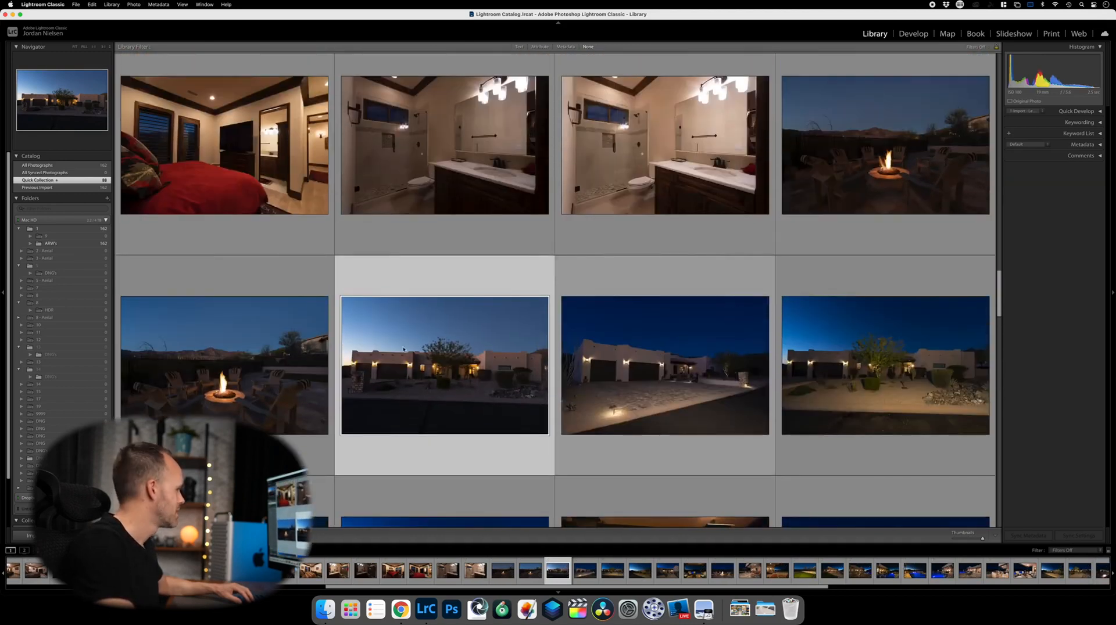
{"action": "key", "text": "j"}
{"action": "left_click", "coordinate": [909, 191]}
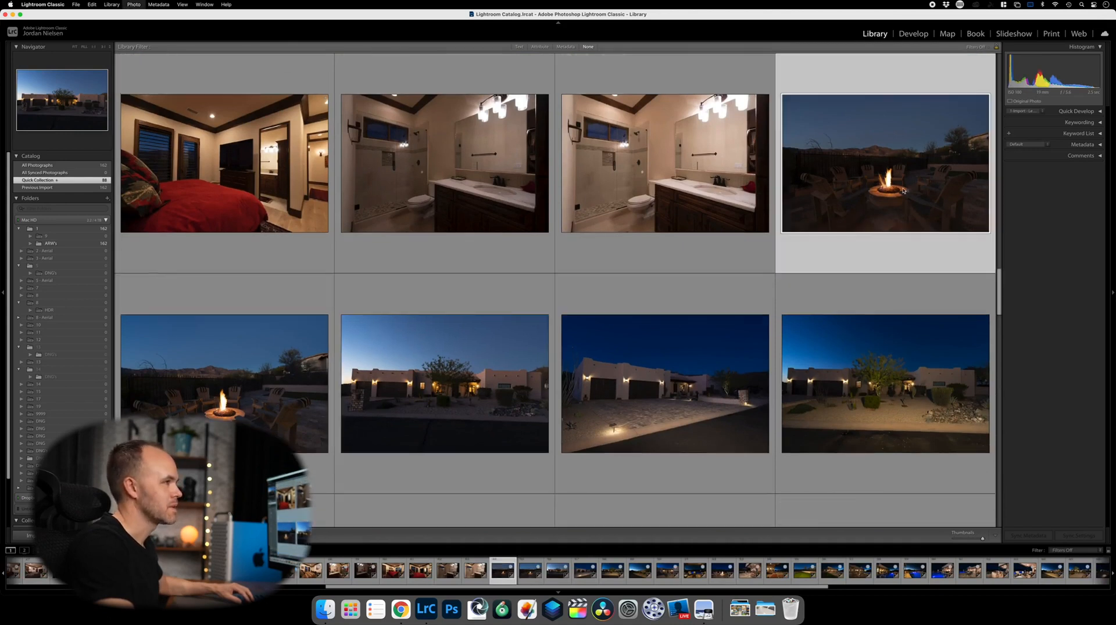
{"action": "key", "text": "b"}
Remove the brighter duplicate of the walk-in shower bathroom, photo 43, from the Quick Collection.
{"action": "scroll", "coordinate": [779, 188], "scroll_direction": "up", "scroll_amount": 2}
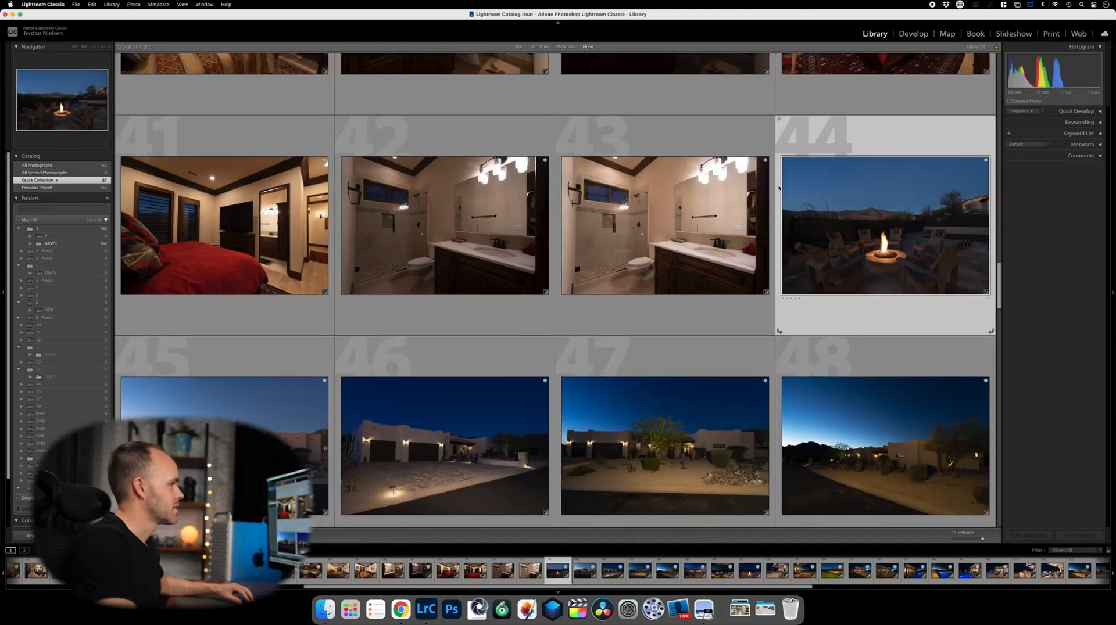
{"action": "key", "text": "j"}
{"action": "key", "text": "j"}
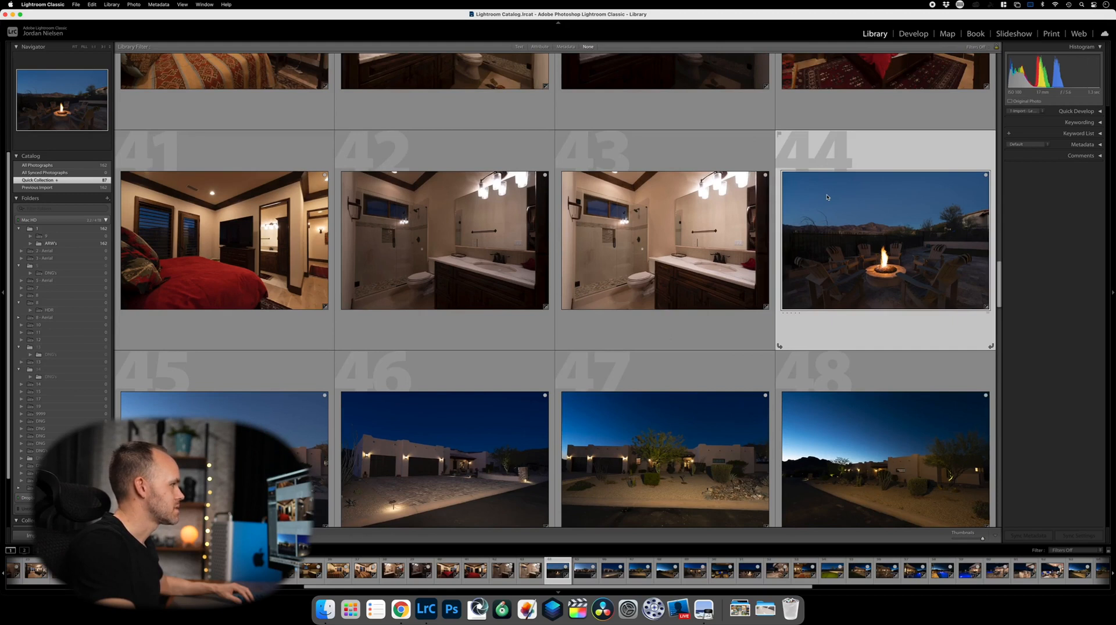
{"action": "left_click", "coordinate": [683, 199]}
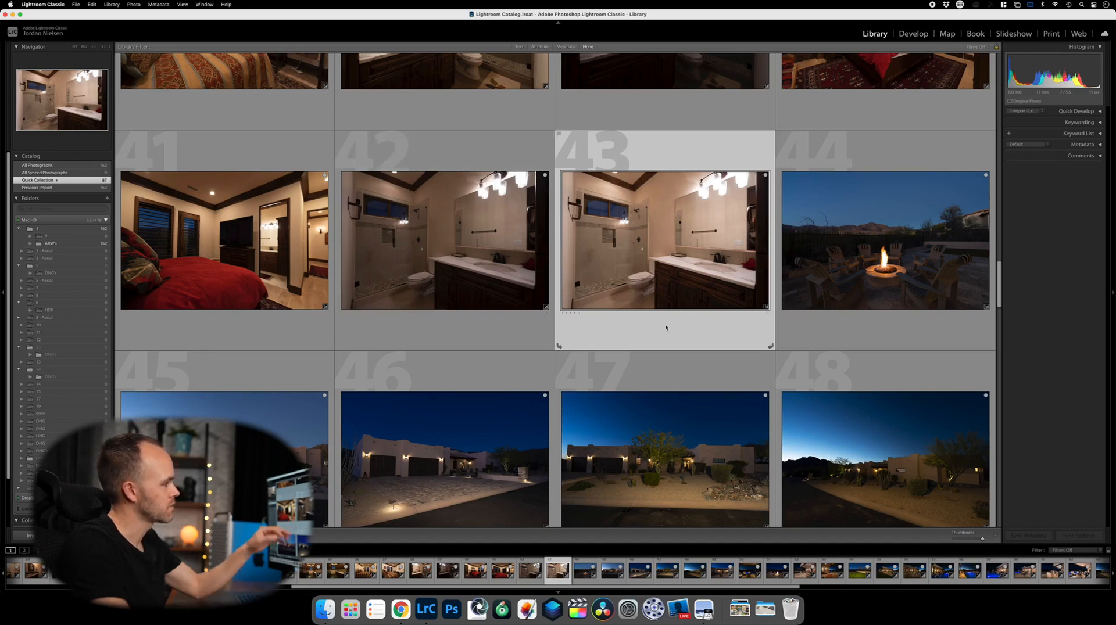
{"action": "key", "text": "Delete"}
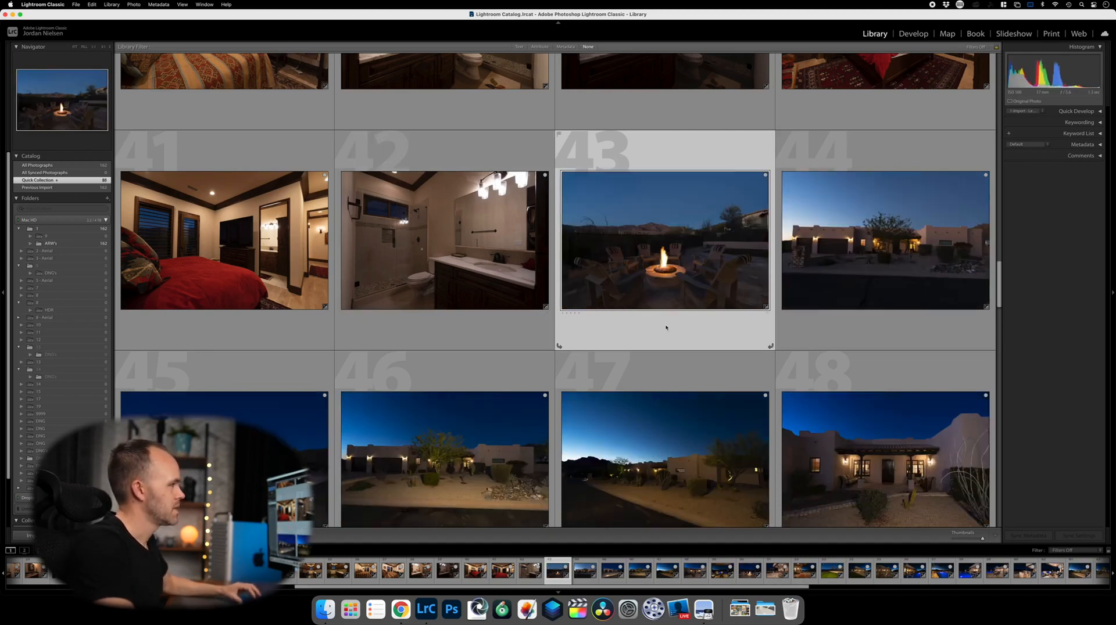
Compare the two exposures of the bathroom with red towels and remove the brighter photo 38 from the Quick Collection.
{"action": "scroll", "coordinate": [702, 278], "scroll_direction": "up", "scroll_amount": 2}
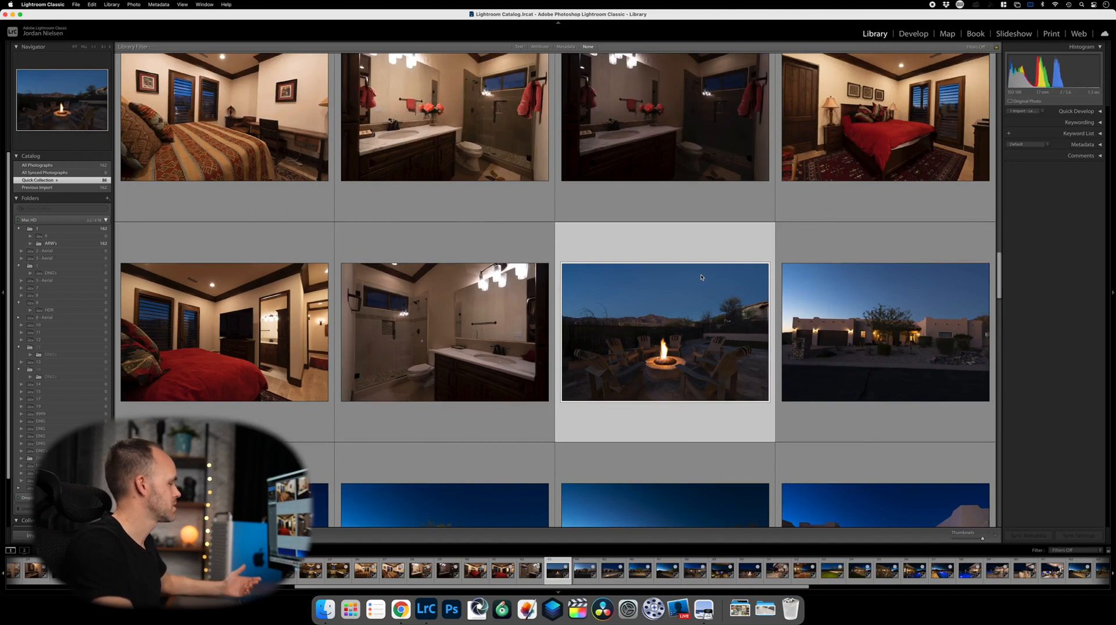
{"action": "scroll", "coordinate": [701, 278], "scroll_direction": "up", "scroll_amount": 1}
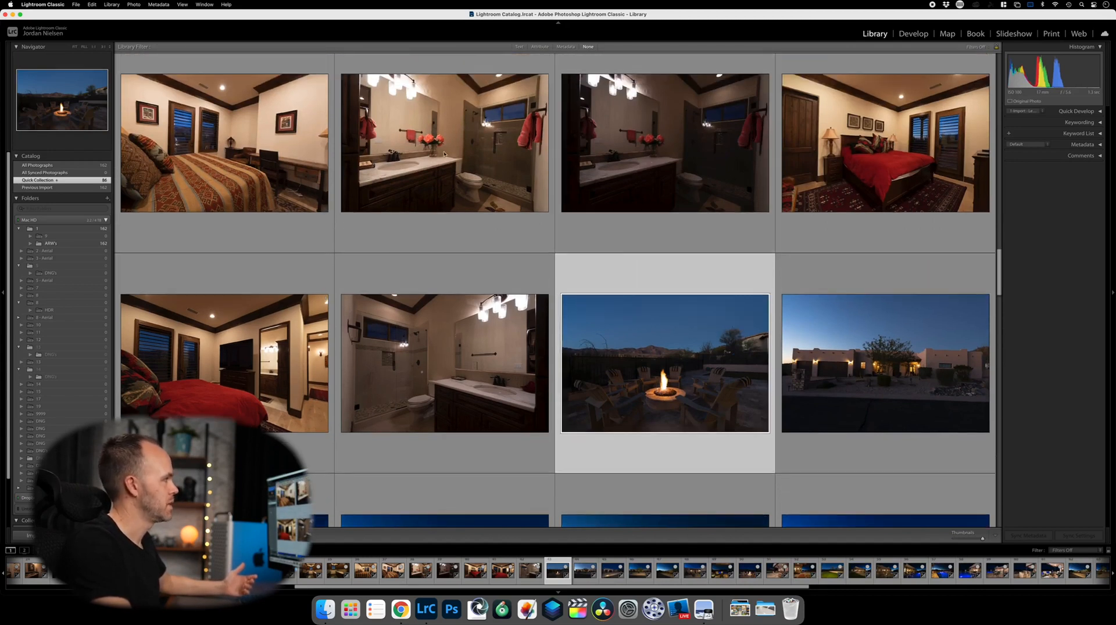
{"action": "scroll", "coordinate": [637, 153], "scroll_direction": "up", "scroll_amount": 1}
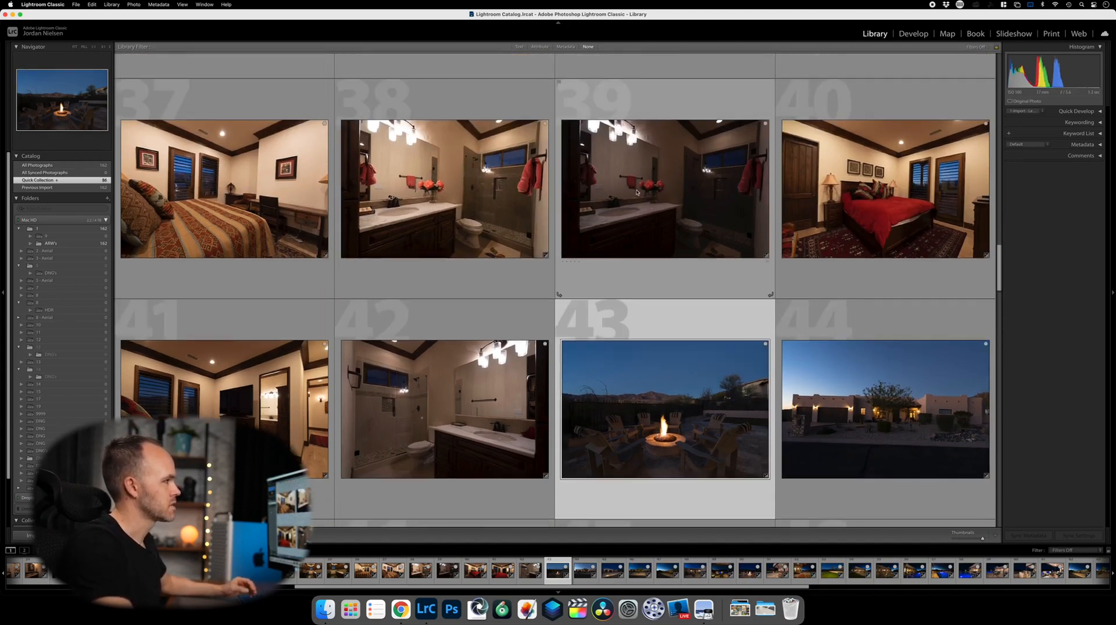
{"action": "left_click", "coordinate": [679, 198]}
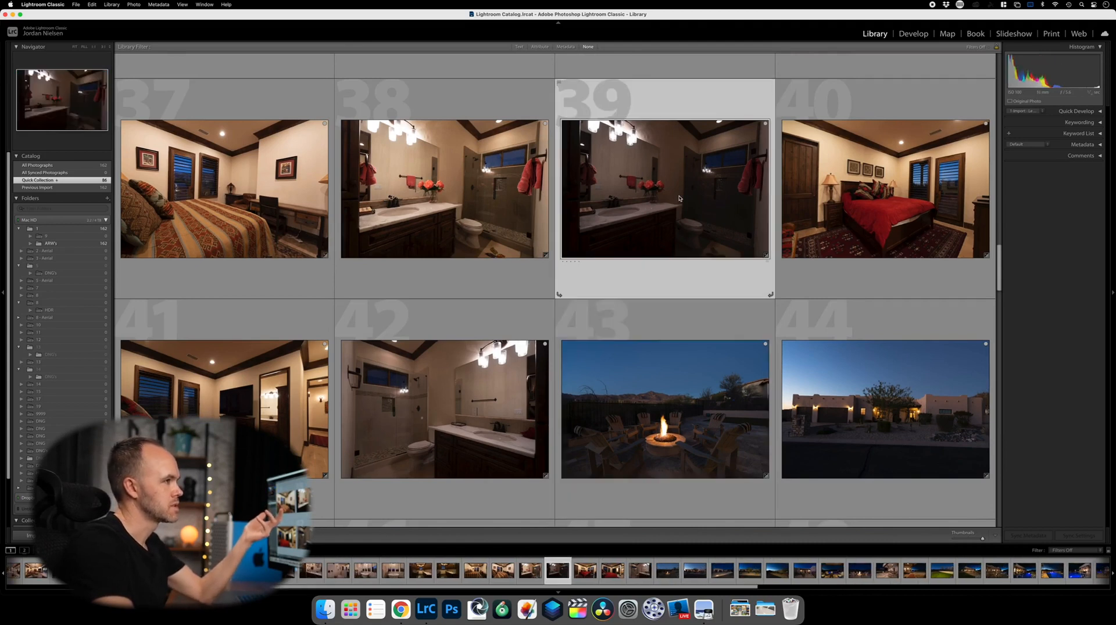
{"action": "left_click", "coordinate": [403, 130]}
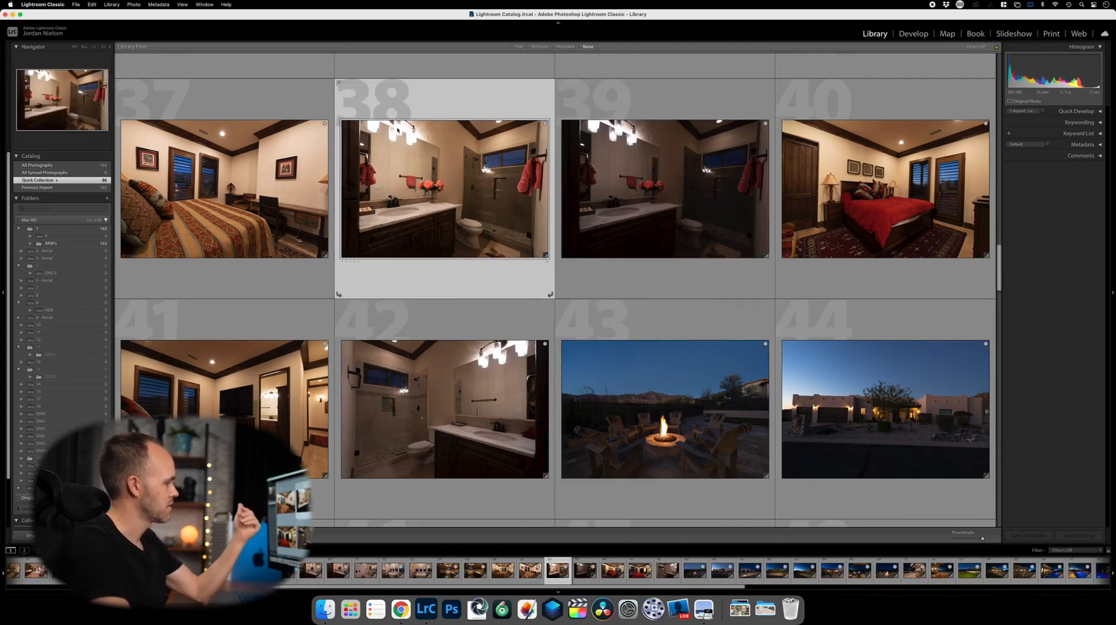
{"action": "key", "text": "Delete"}
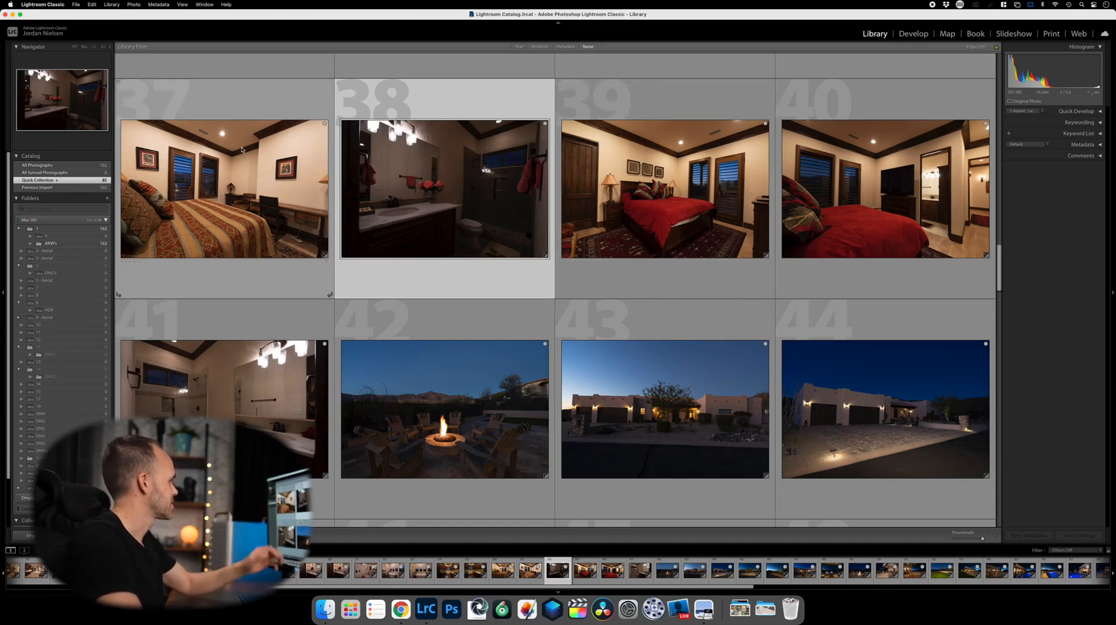
Remove photo 37, the second angle of the bedroom with the striped bedspread, from the Quick Collection.
{"action": "scroll", "coordinate": [246, 264], "scroll_direction": "up", "scroll_amount": 3}
{"action": "scroll", "coordinate": [246, 264], "scroll_direction": "up", "scroll_amount": 3}
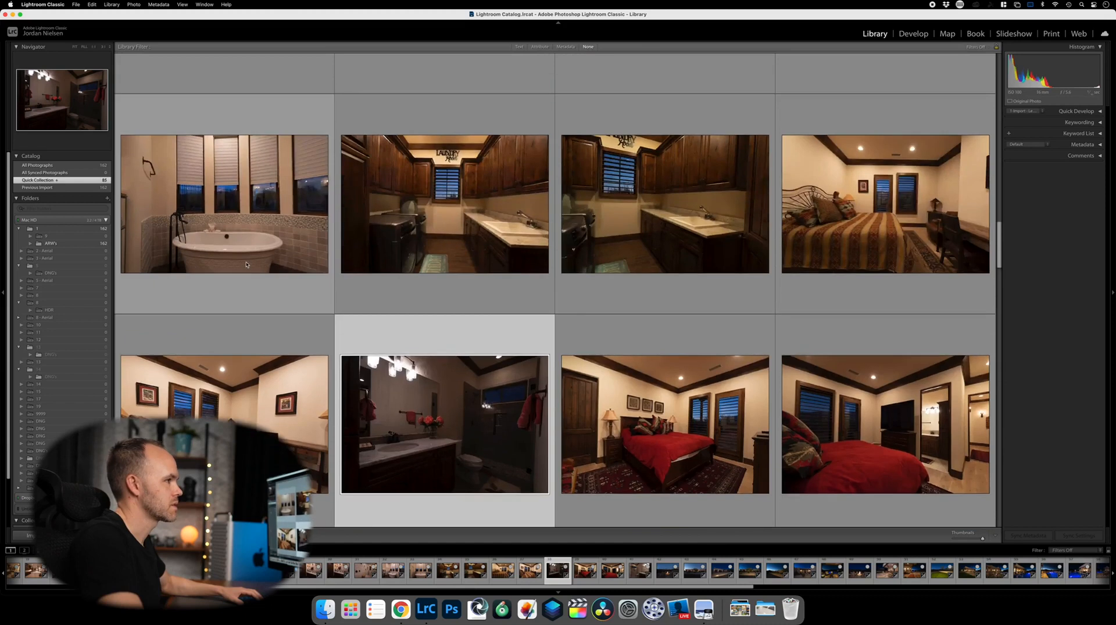
{"action": "scroll", "coordinate": [247, 273], "scroll_direction": "down", "scroll_amount": 2}
{"action": "left_click", "coordinate": [247, 283]}
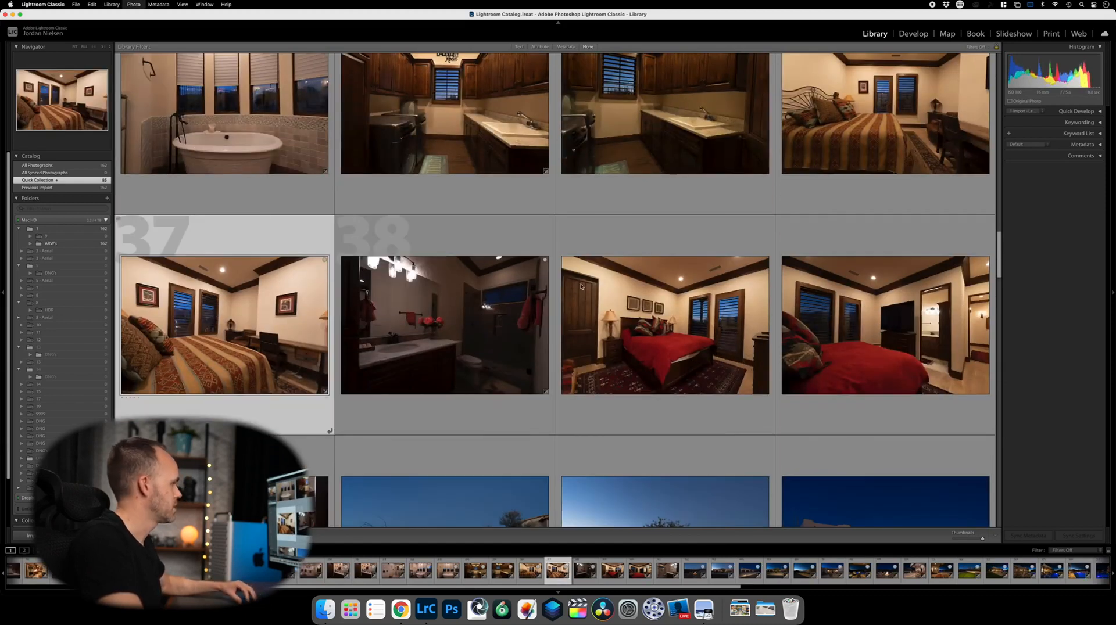
{"action": "key", "text": "b"}
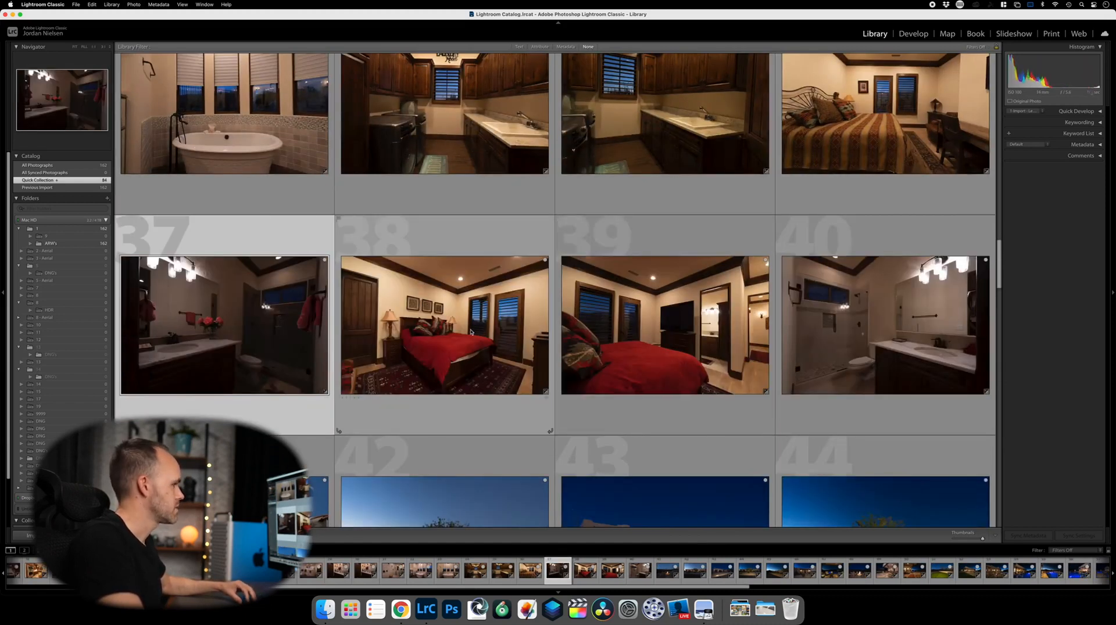
Remove the second laundry room photo at position 35 from the Quick Collection.
{"action": "scroll", "coordinate": [470, 332], "scroll_direction": "up", "scroll_amount": 1}
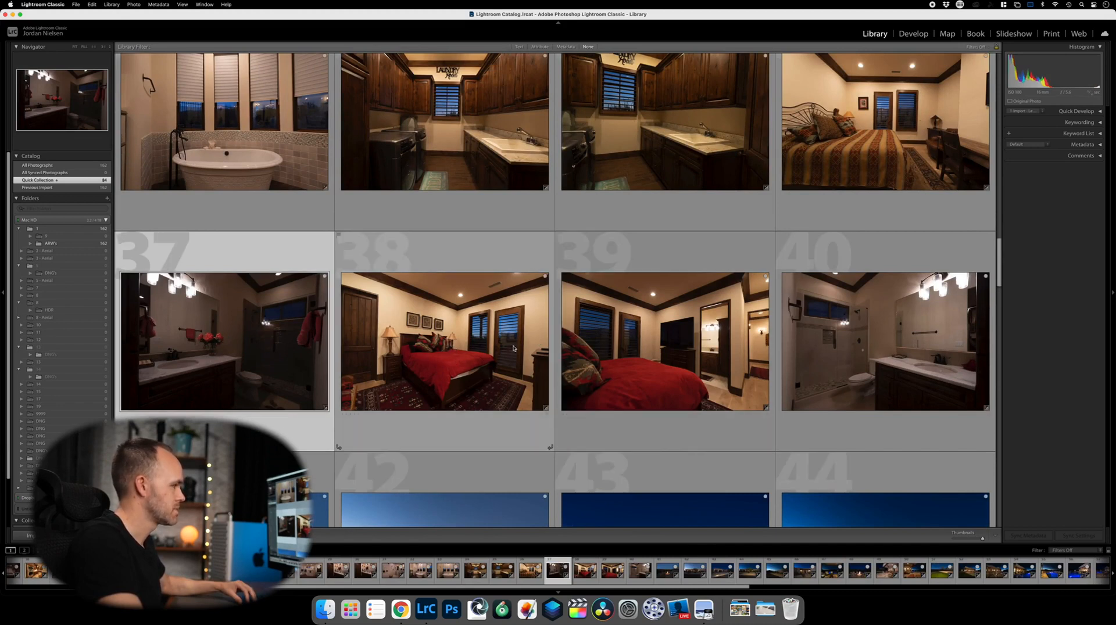
{"action": "scroll", "coordinate": [563, 366], "scroll_direction": "up", "scroll_amount": 5}
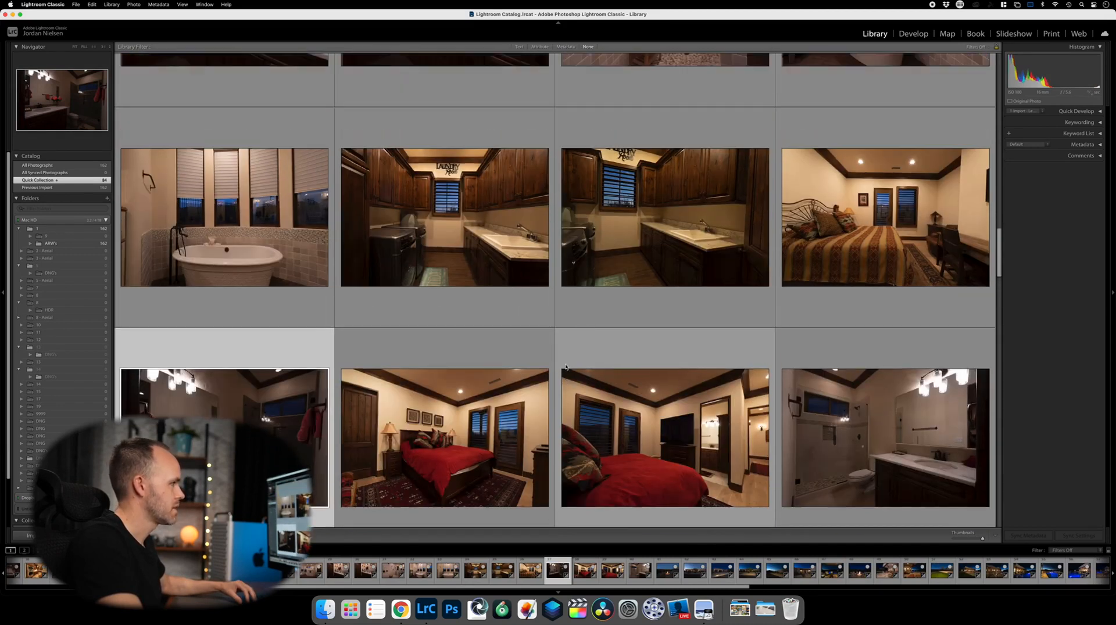
{"action": "left_click", "coordinate": [659, 234]}
{"action": "key", "text": "b"}
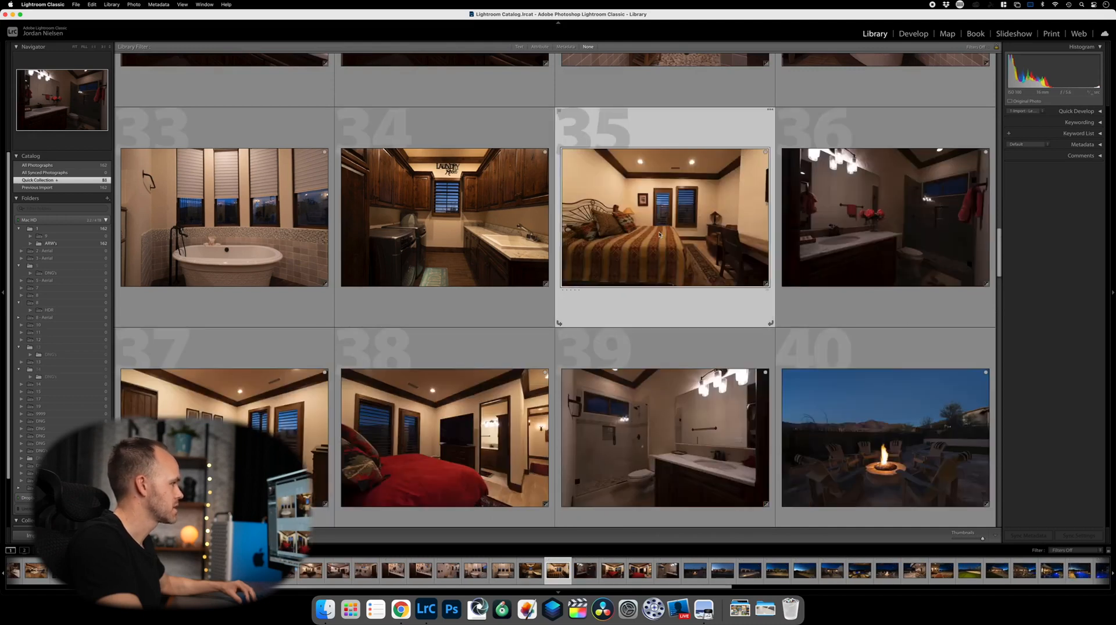
Remove photo 33, the straight-on view of the freestanding bathtub, from the Quick Collection.
{"action": "scroll", "coordinate": [659, 234], "scroll_direction": "up", "scroll_amount": 2}
{"action": "scroll", "coordinate": [659, 234], "scroll_direction": "up", "scroll_amount": 2}
{"action": "scroll", "coordinate": [804, 237], "scroll_direction": "up", "scroll_amount": 8}
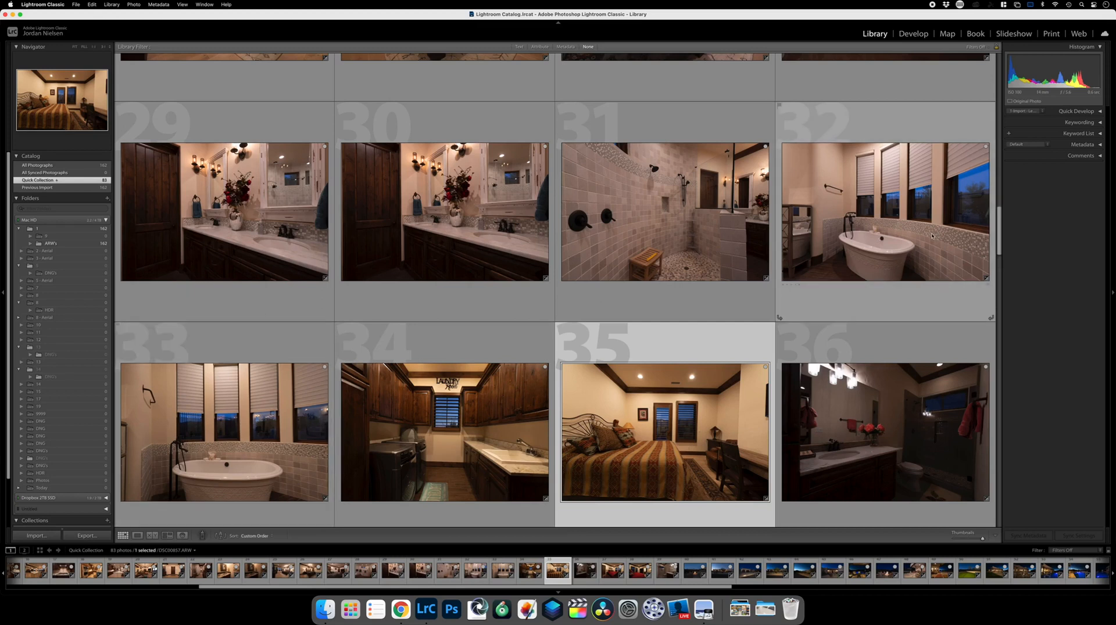
{"action": "left_click", "coordinate": [213, 452]}
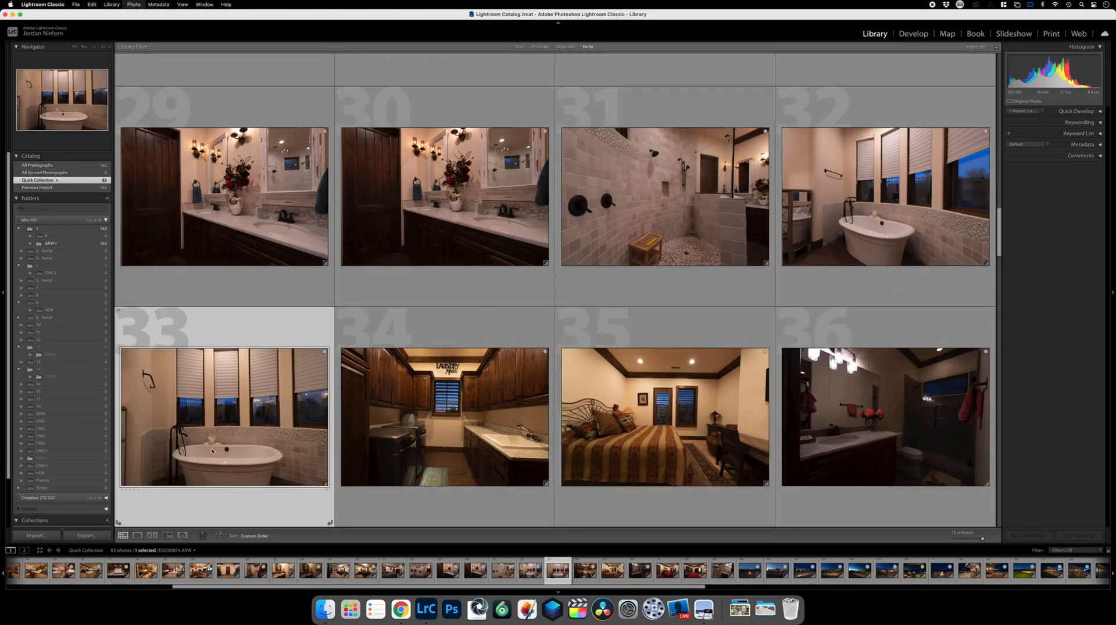
{"action": "key", "text": "b"}
Remove photo 29, the first of the two near-identical bathroom vanity shots, from the Quick Collection.
{"action": "scroll", "coordinate": [695, 242], "scroll_direction": "up", "scroll_amount": 1}
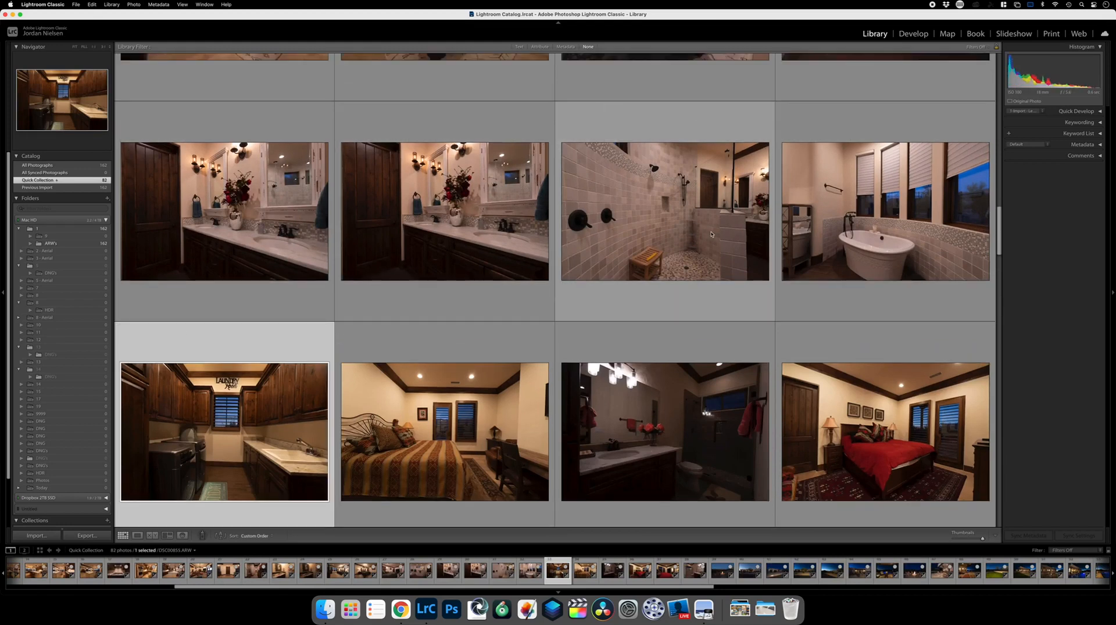
{"action": "scroll", "coordinate": [711, 234], "scroll_direction": "up", "scroll_amount": 3}
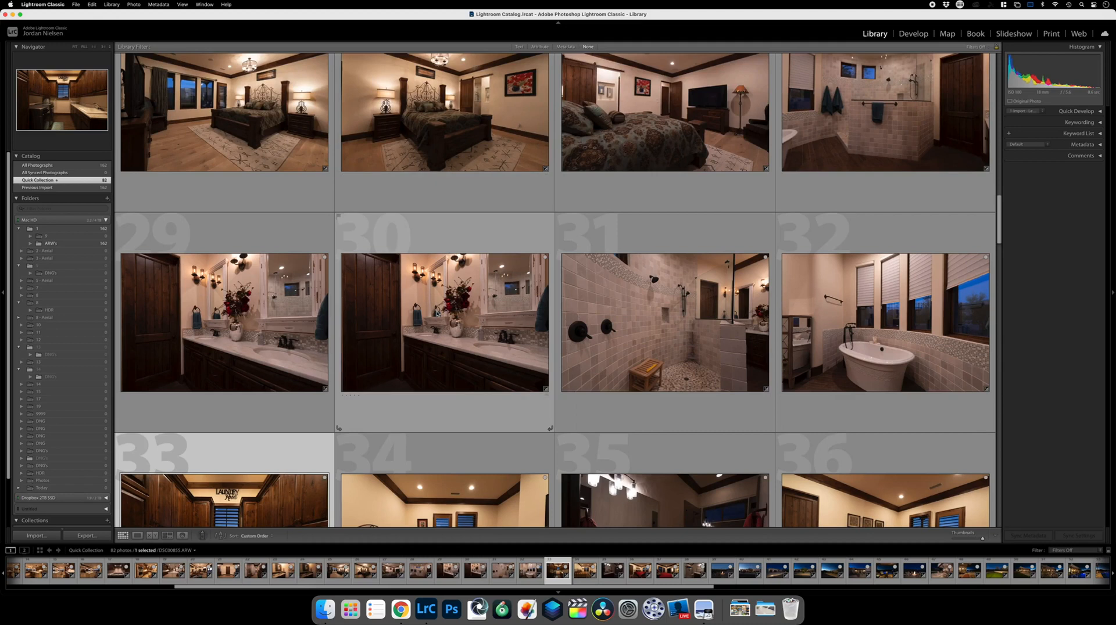
{"action": "left_click", "coordinate": [208, 349]}
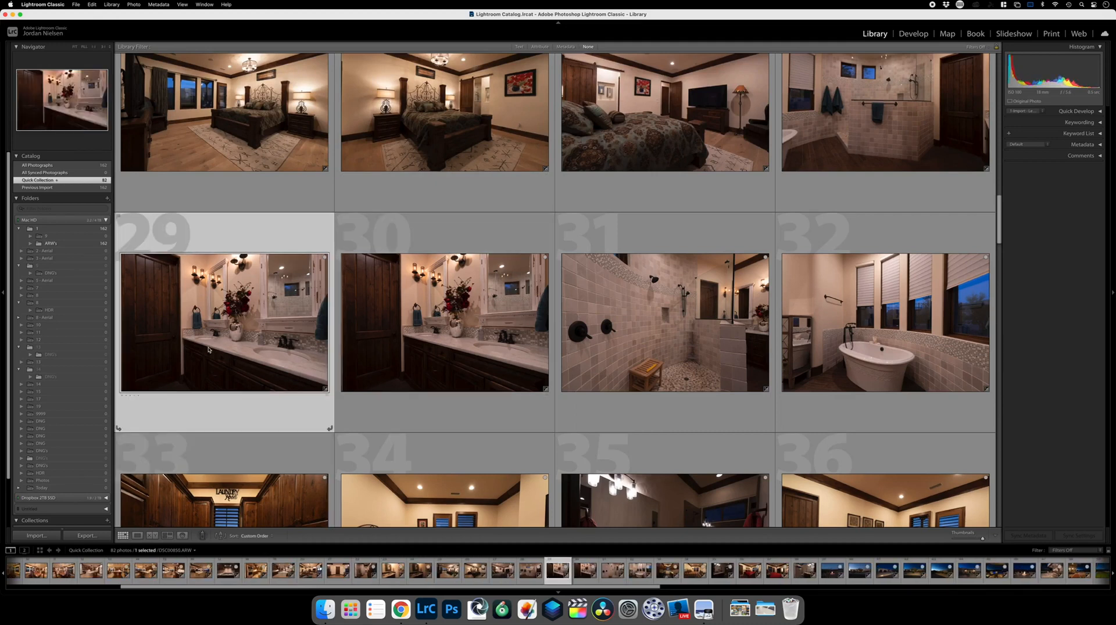
{"action": "key", "text": "b"}
Remove the brighter powder room exposure, photo 23, from the Quick Collection.
{"action": "scroll", "coordinate": [842, 235], "scroll_direction": "up", "scroll_amount": 3}
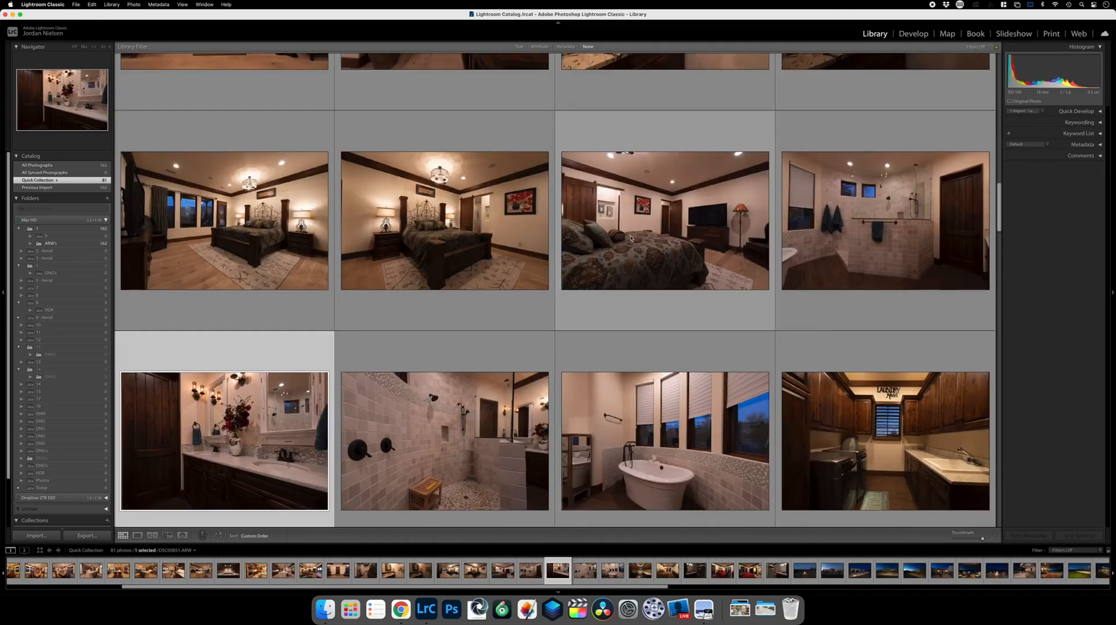
{"action": "scroll", "coordinate": [668, 246], "scroll_direction": "up", "scroll_amount": 2}
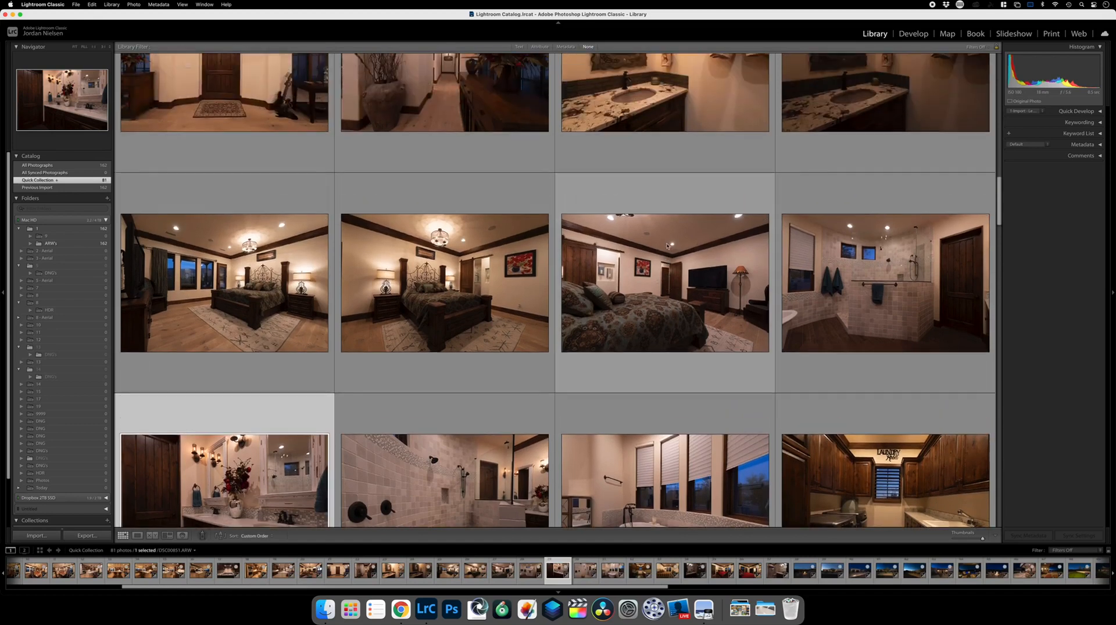
{"action": "scroll", "coordinate": [619, 270], "scroll_direction": "up", "scroll_amount": 5}
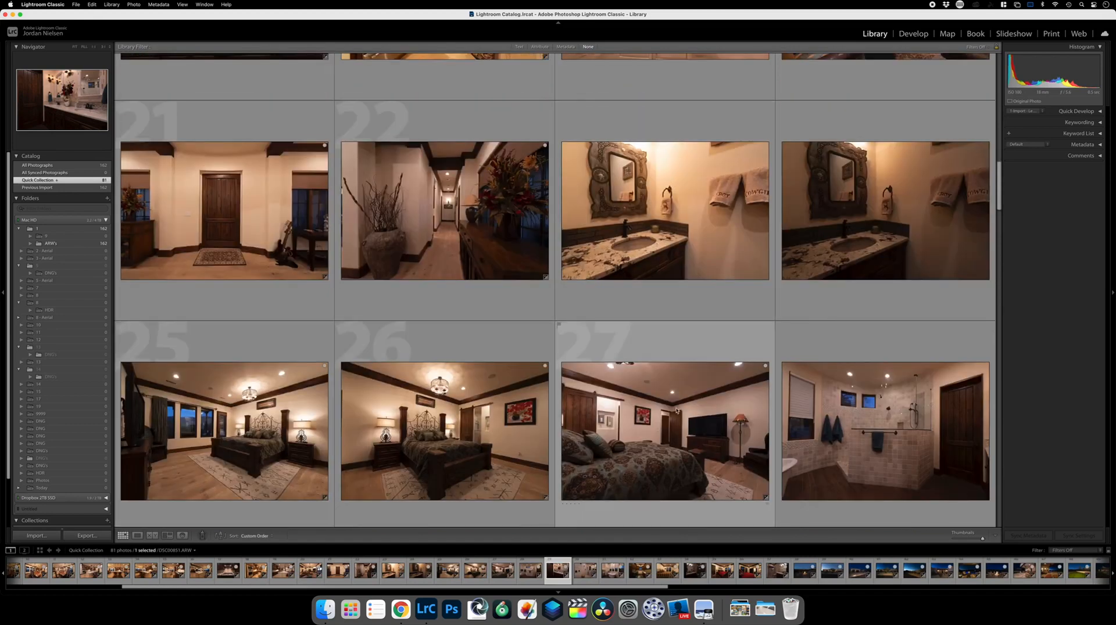
{"action": "scroll", "coordinate": [666, 413], "scroll_direction": "up", "scroll_amount": 2}
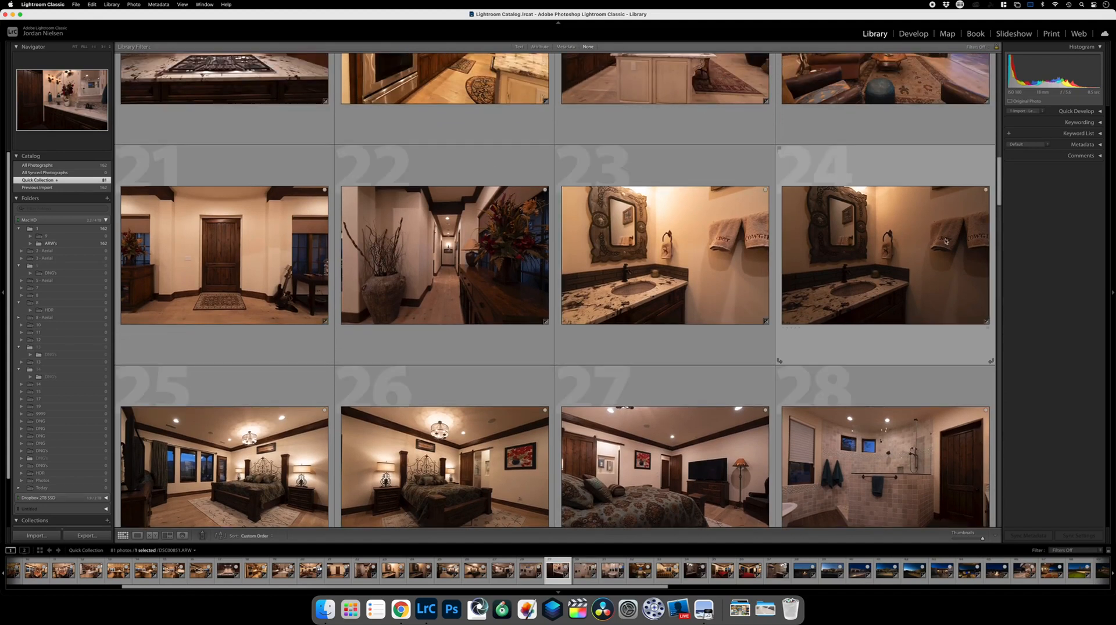
{"action": "left_click", "coordinate": [654, 285]}
{"action": "key", "text": "b"}
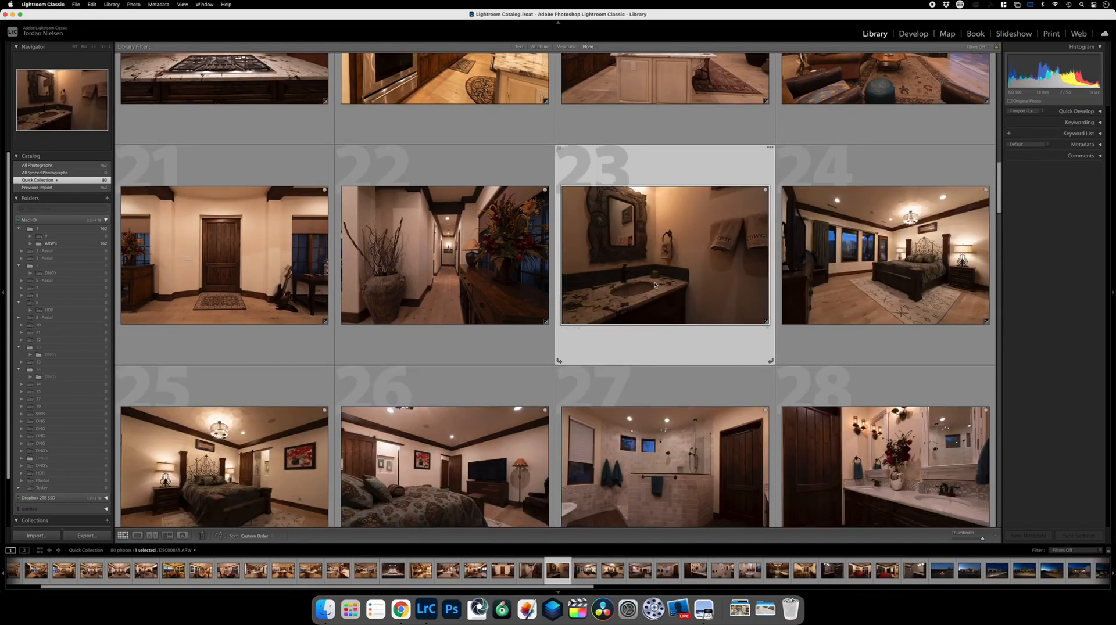
Review the kitchen, dining and living room photos 9 to 20 for redundant angles.
{"action": "scroll", "coordinate": [655, 285], "scroll_direction": "up", "scroll_amount": 2}
{"action": "scroll", "coordinate": [654, 284], "scroll_direction": "up", "scroll_amount": 1}
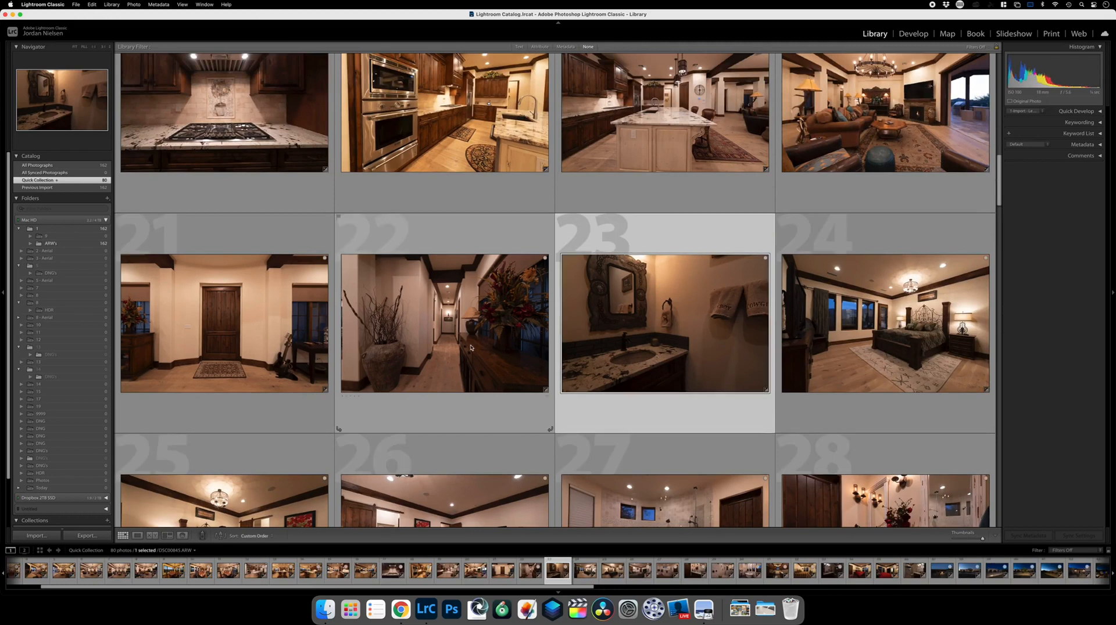
{"action": "scroll", "coordinate": [308, 346], "scroll_direction": "up", "scroll_amount": 5}
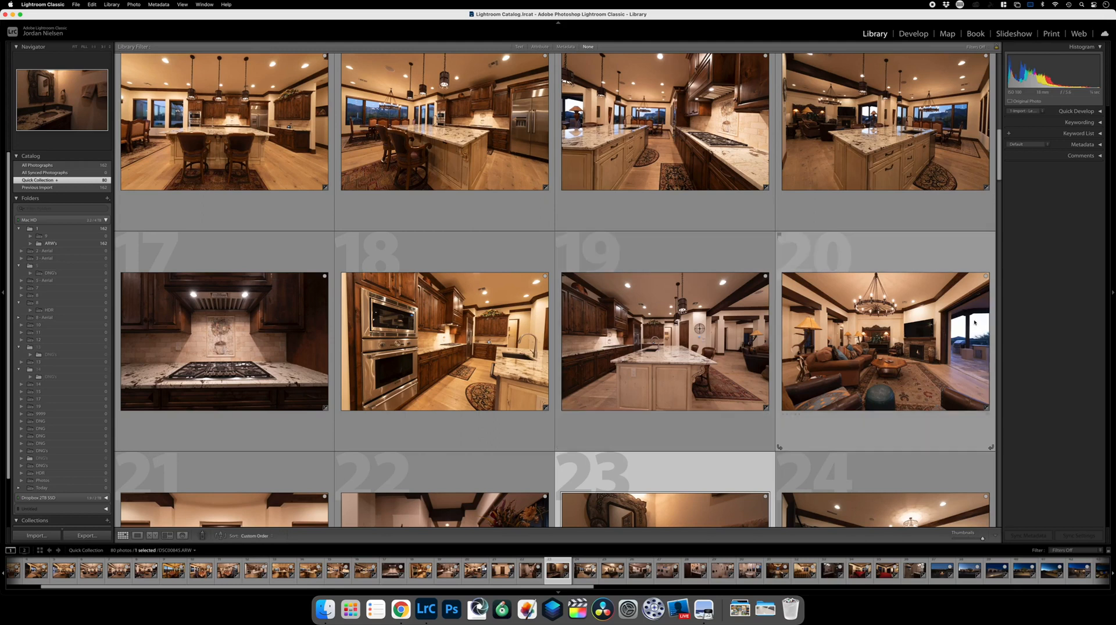
{"action": "scroll", "coordinate": [710, 341], "scroll_direction": "up", "scroll_amount": 1}
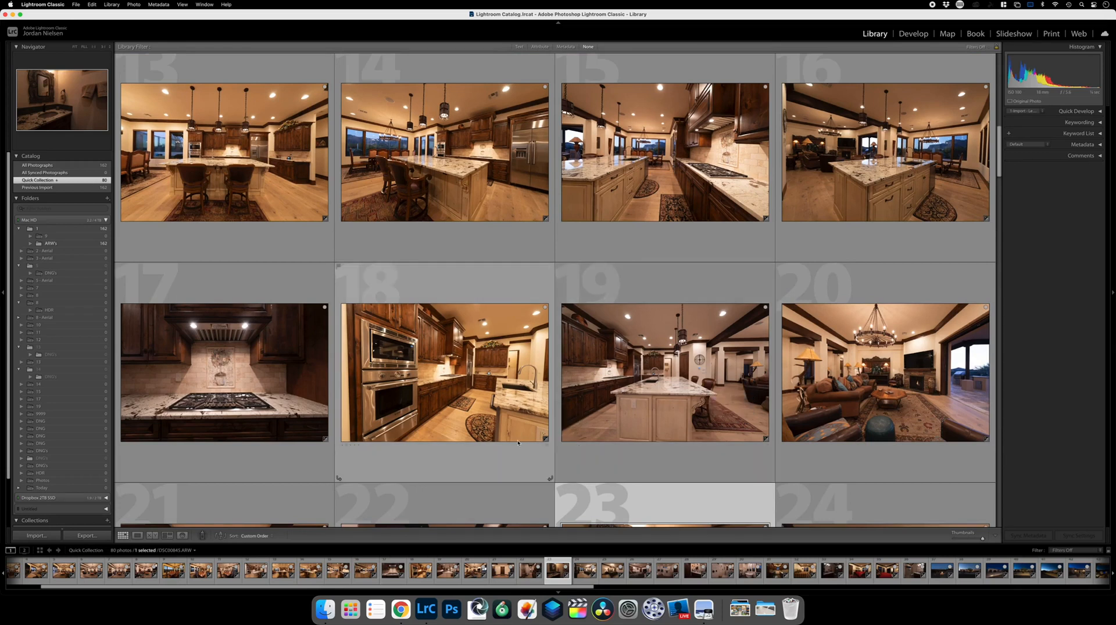
{"action": "scroll", "coordinate": [529, 443], "scroll_direction": "up", "scroll_amount": 1}
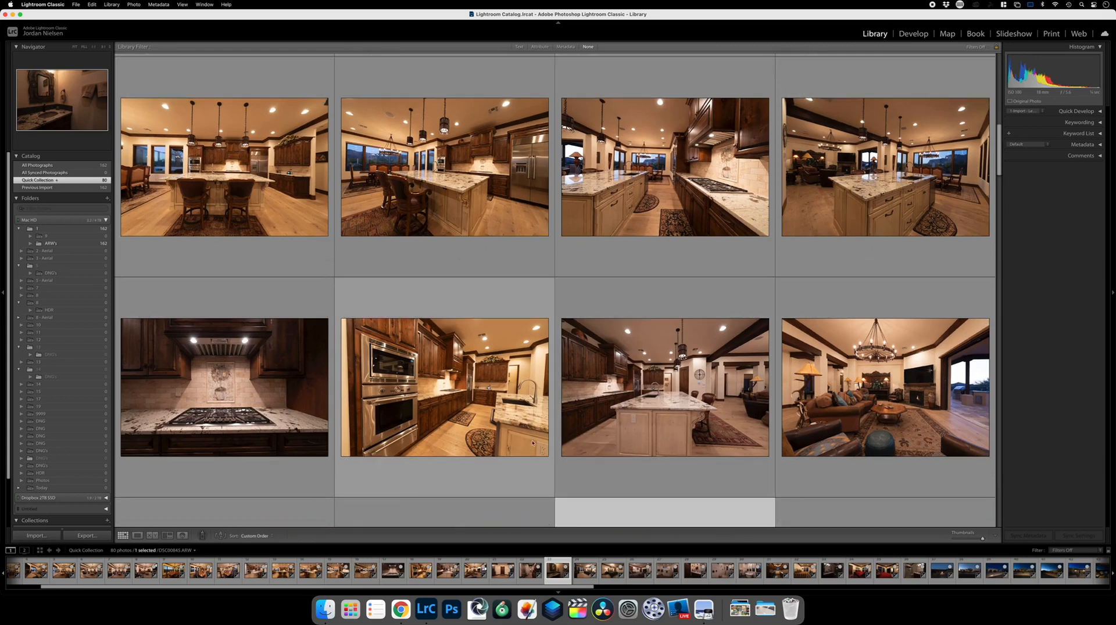
{"action": "scroll", "coordinate": [424, 384], "scroll_direction": "up", "scroll_amount": 2}
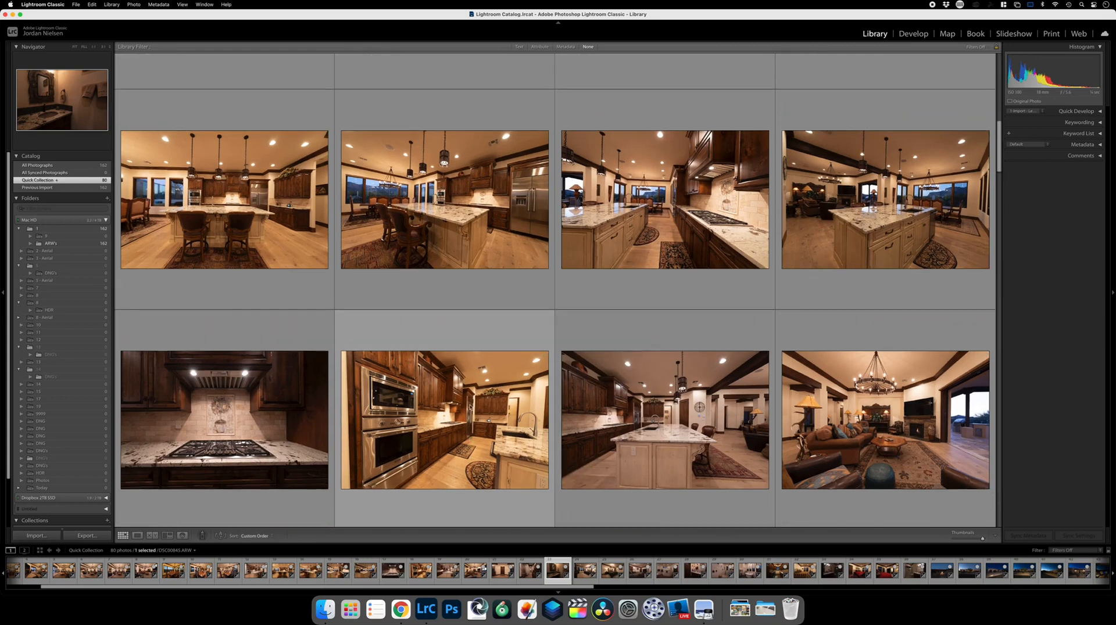
{"action": "scroll", "coordinate": [555, 279], "scroll_direction": "up", "scroll_amount": 1}
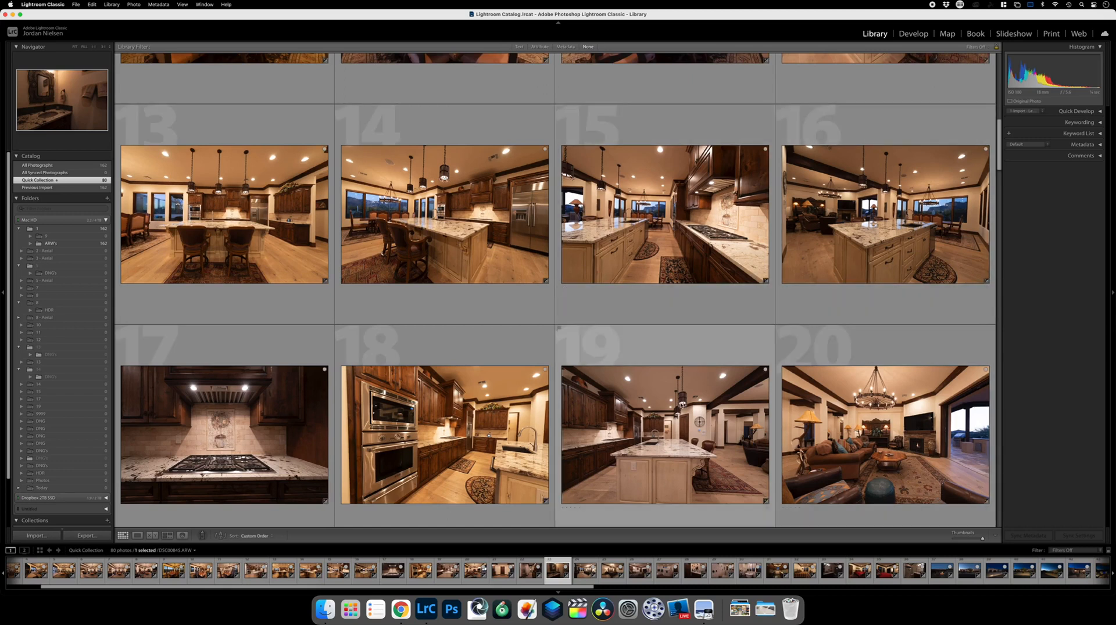
{"action": "scroll", "coordinate": [680, 405], "scroll_direction": "up", "scroll_amount": 3}
{"action": "scroll", "coordinate": [737, 452], "scroll_direction": "down", "scroll_amount": 3}
{"action": "scroll", "coordinate": [697, 407], "scroll_direction": "up", "scroll_amount": 5}
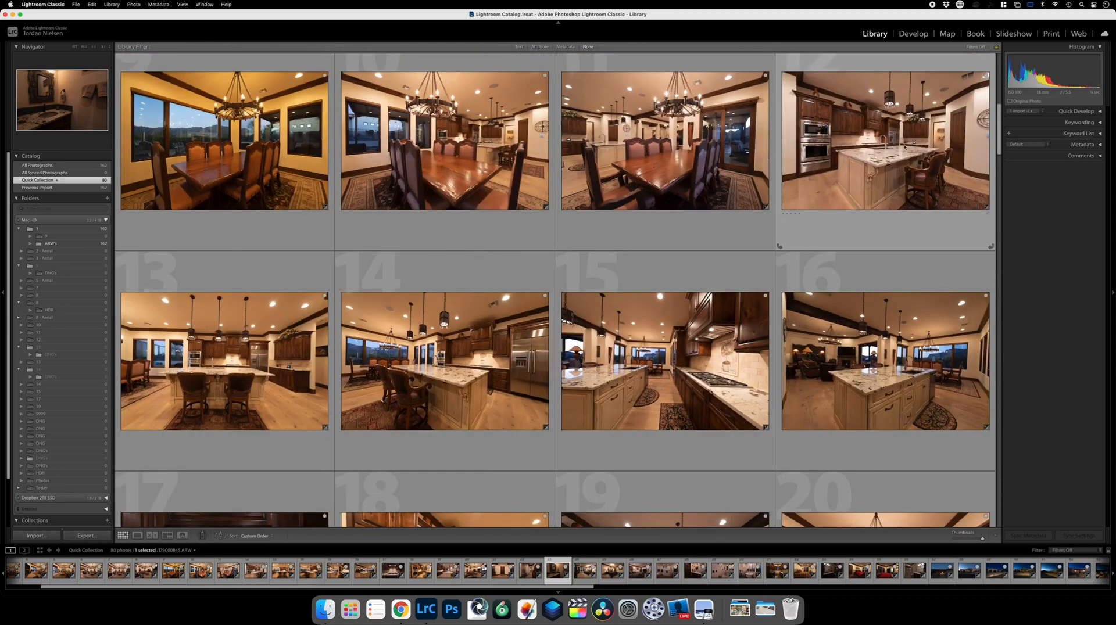
{"action": "scroll", "coordinate": [867, 169], "scroll_direction": "down", "scroll_amount": 5}
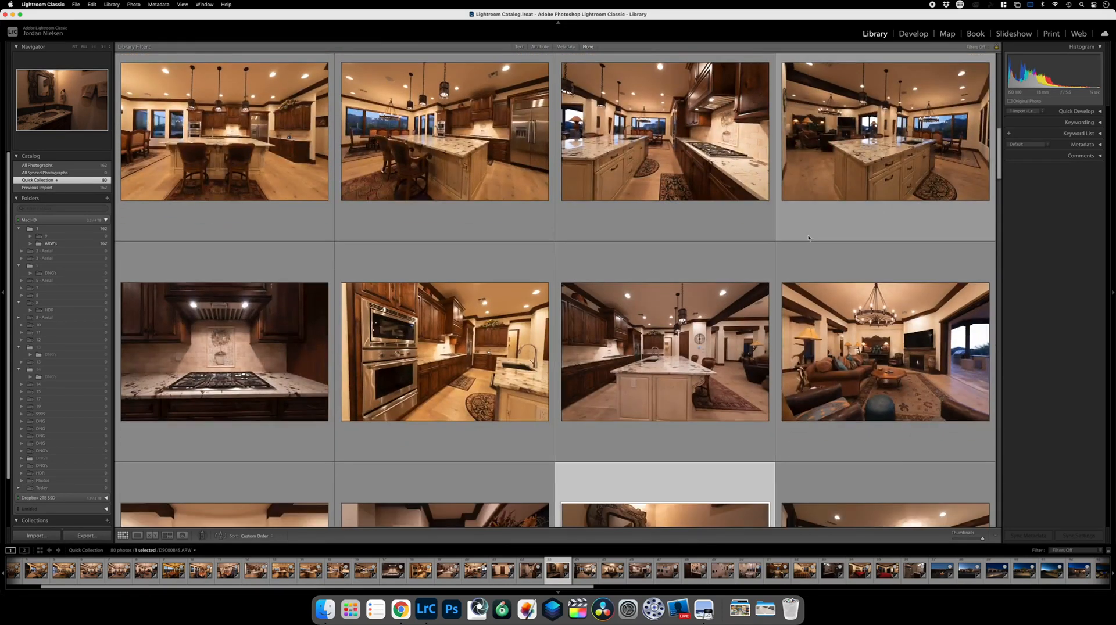
{"action": "scroll", "coordinate": [808, 237], "scroll_direction": "up", "scroll_amount": 4}
{"action": "scroll", "coordinate": [808, 237], "scroll_direction": "down", "scroll_amount": 3}
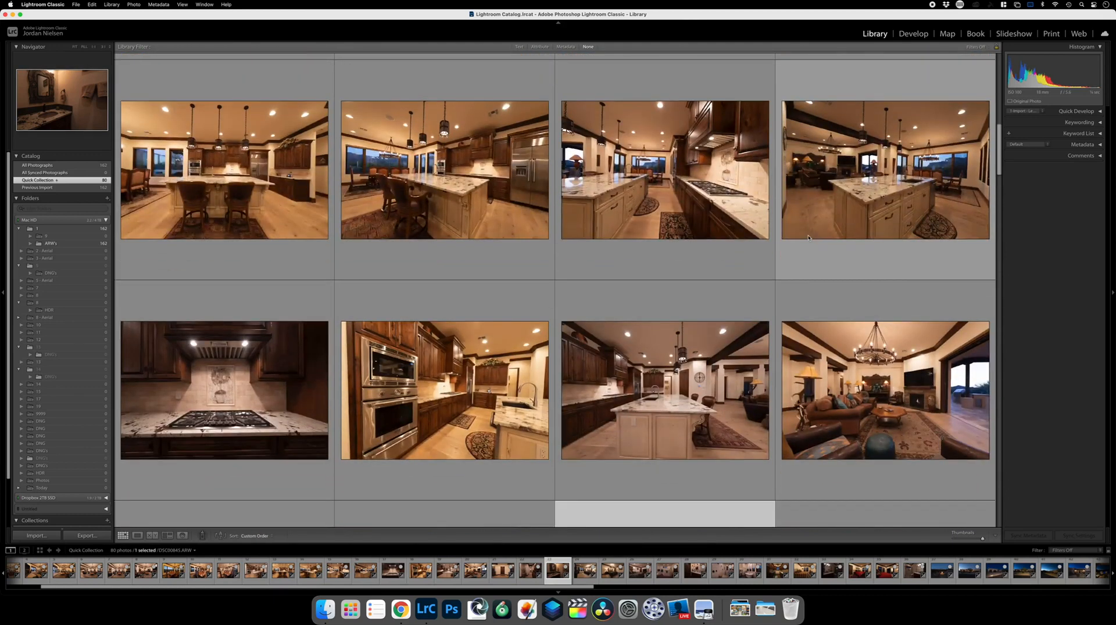
Remove photo 19, the end-on view of the kitchen island, from the Quick Collection.
{"action": "scroll", "coordinate": [802, 273], "scroll_direction": "up", "scroll_amount": 5}
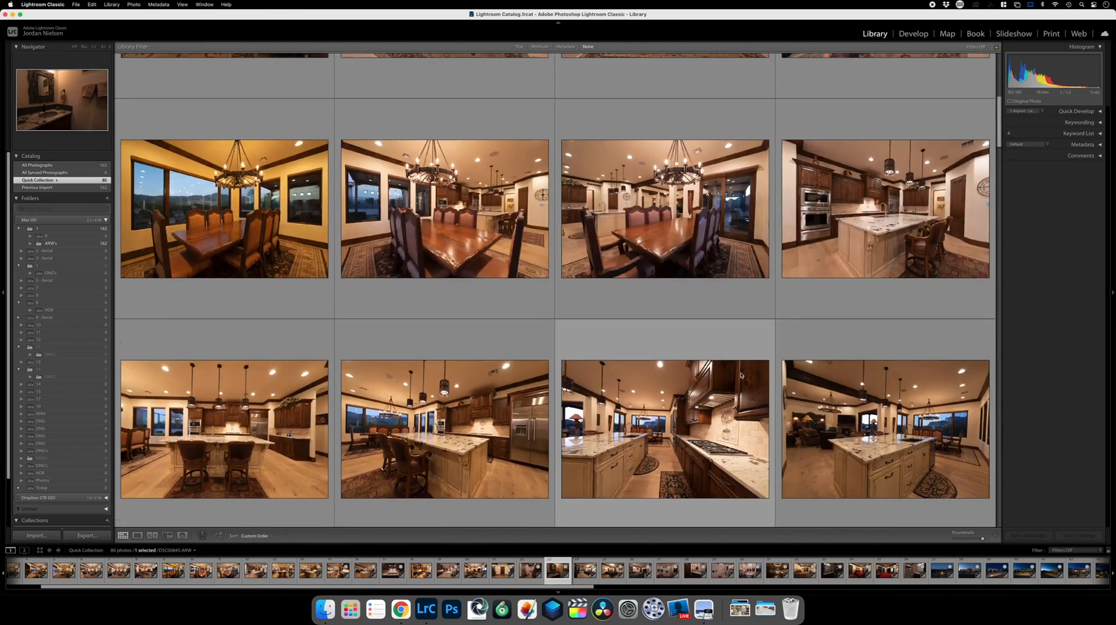
{"action": "scroll", "coordinate": [814, 253], "scroll_direction": "down", "scroll_amount": 5}
{"action": "left_click", "coordinate": [683, 401]}
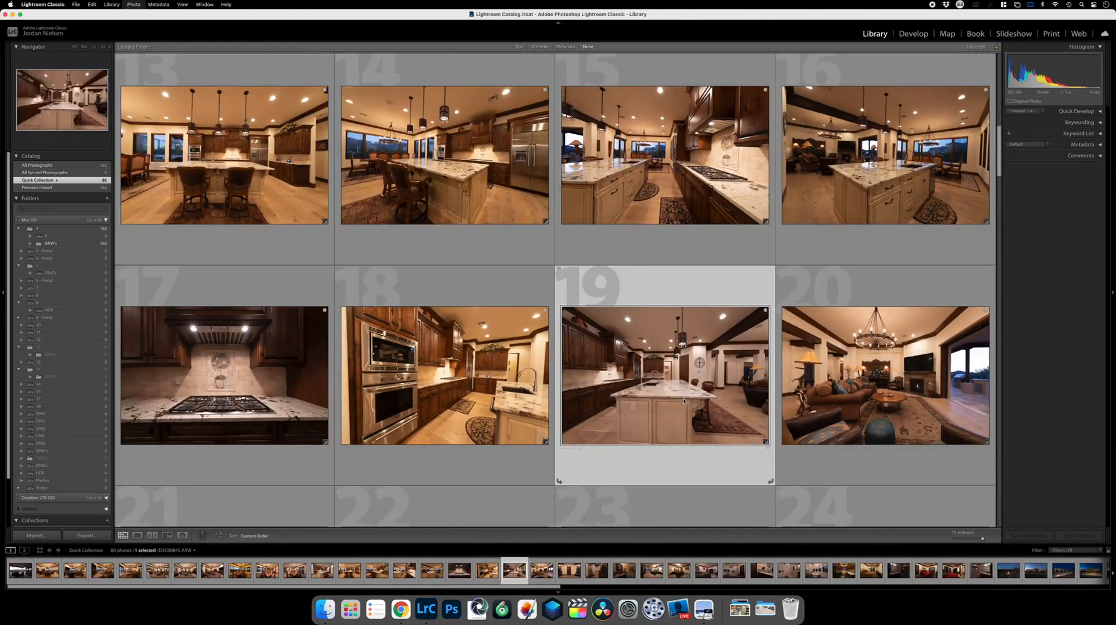
{"action": "key", "text": "b"}
Remove photo 10, the first of the two similar dining table shots facing the kitchen, from the Quick Collection.
{"action": "scroll", "coordinate": [689, 347], "scroll_direction": "up", "scroll_amount": 4}
{"action": "scroll", "coordinate": [690, 347], "scroll_direction": "up", "scroll_amount": 1}
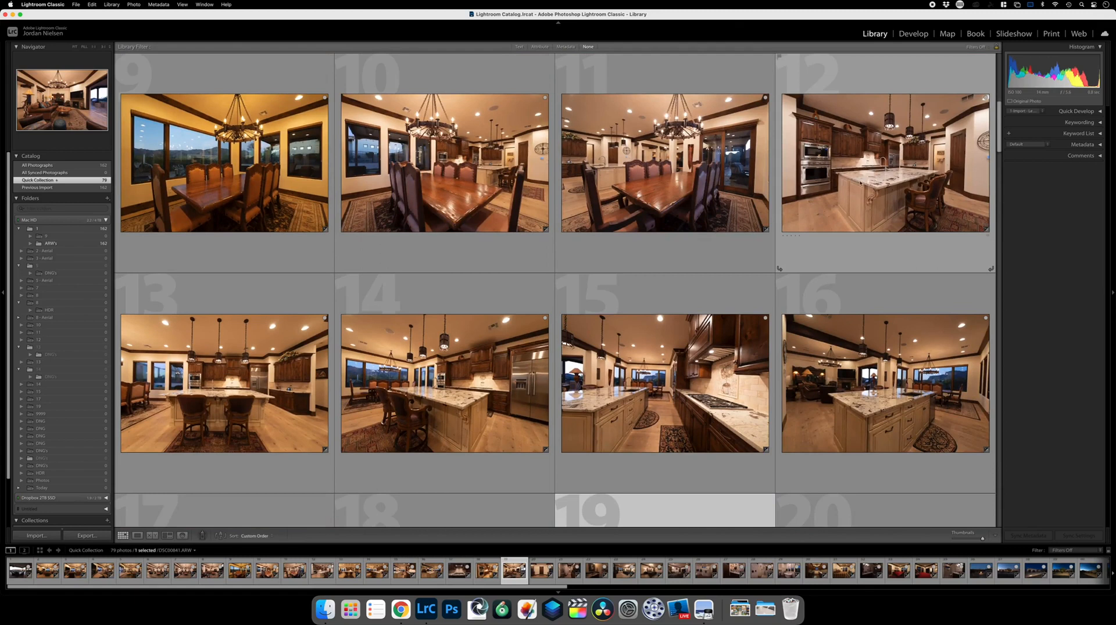
{"action": "scroll", "coordinate": [840, 205], "scroll_direction": "up", "scroll_amount": 1}
{"action": "scroll", "coordinate": [841, 204], "scroll_direction": "up", "scroll_amount": 2}
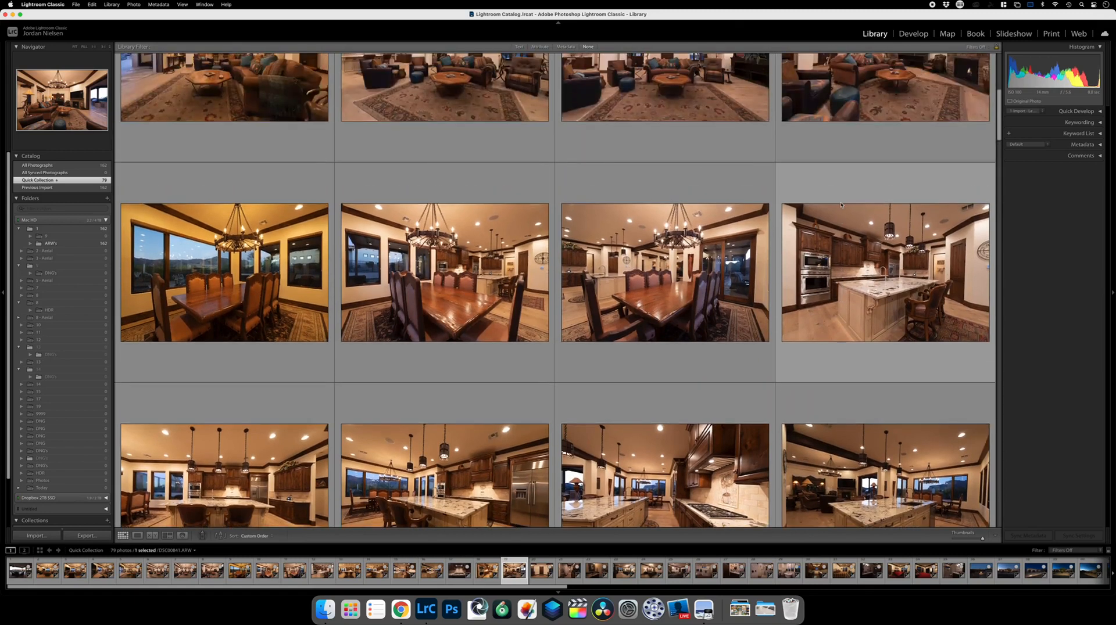
{"action": "scroll", "coordinate": [840, 205], "scroll_direction": "up", "scroll_amount": 1}
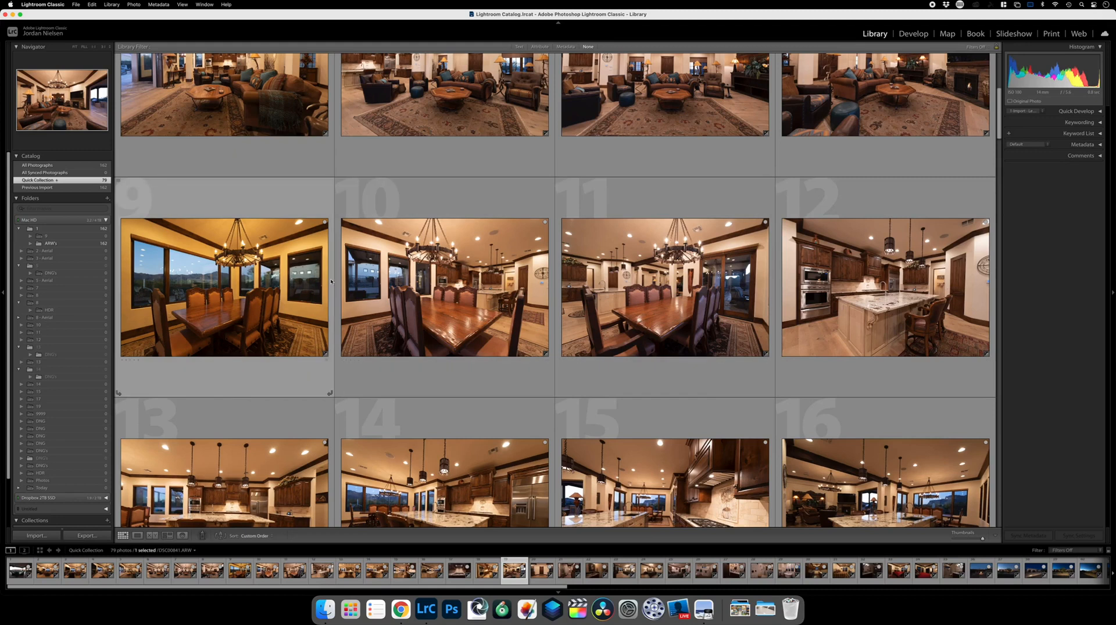
{"action": "left_click", "coordinate": [537, 260]}
{"action": "key", "text": "b"}
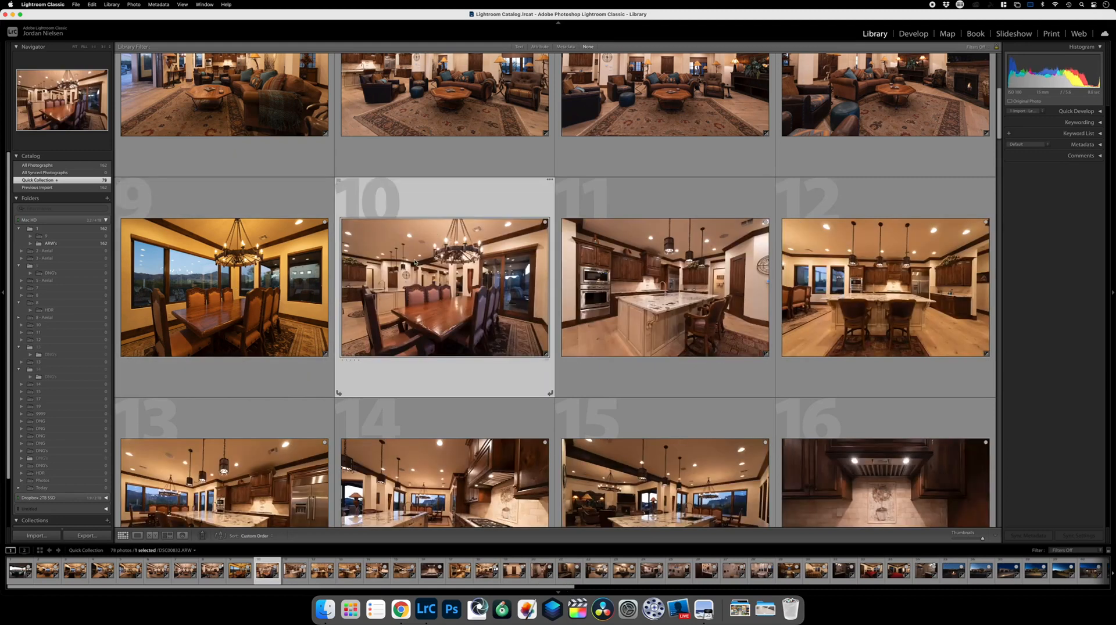
Remove photo 5, the living room angle with the sofa beside the patio opening, from the Quick Collection.
{"action": "scroll", "coordinate": [537, 259], "scroll_direction": "up", "scroll_amount": 5}
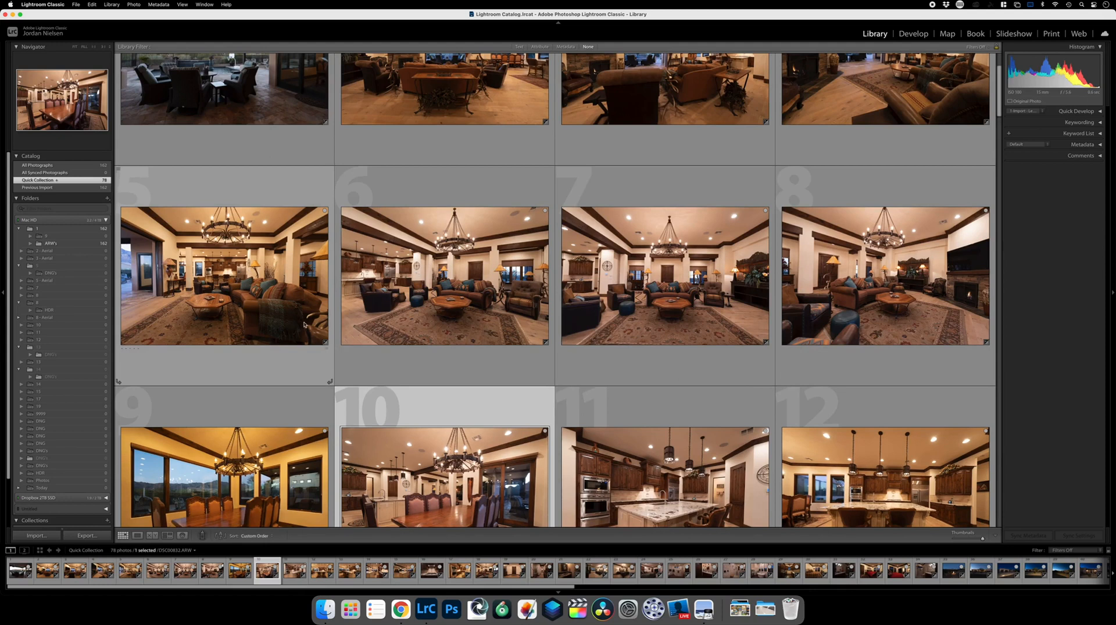
{"action": "left_click", "coordinate": [238, 288]}
{"action": "key", "text": "b"}
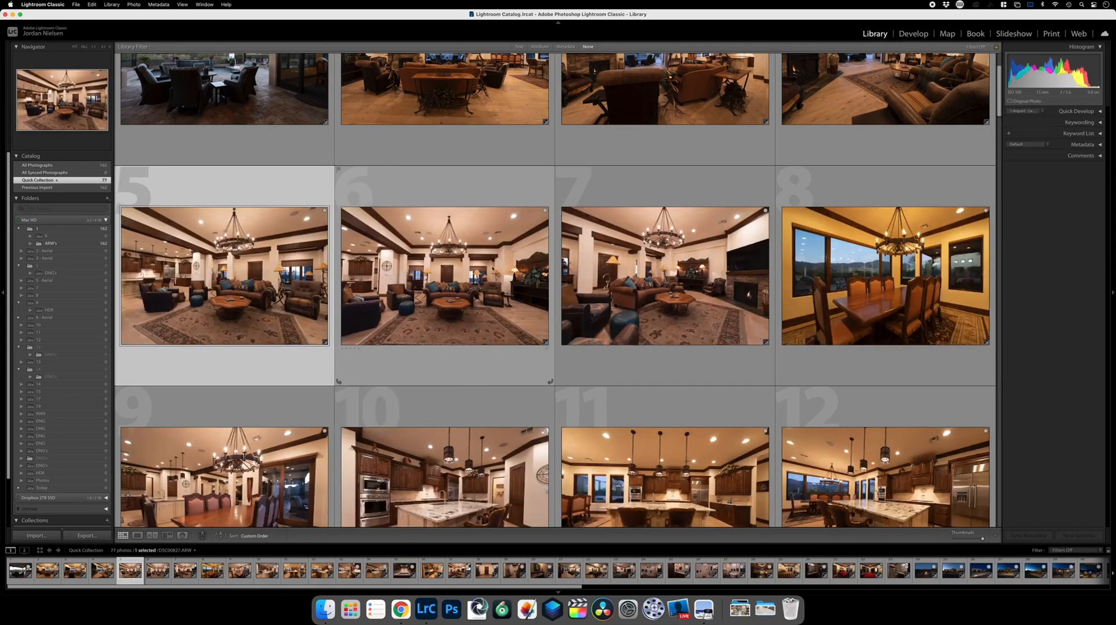
Remove photo 3, the living room shot taken from behind the dark armchair, from the Quick Collection.
{"action": "scroll", "coordinate": [535, 262], "scroll_direction": "up", "scroll_amount": 4}
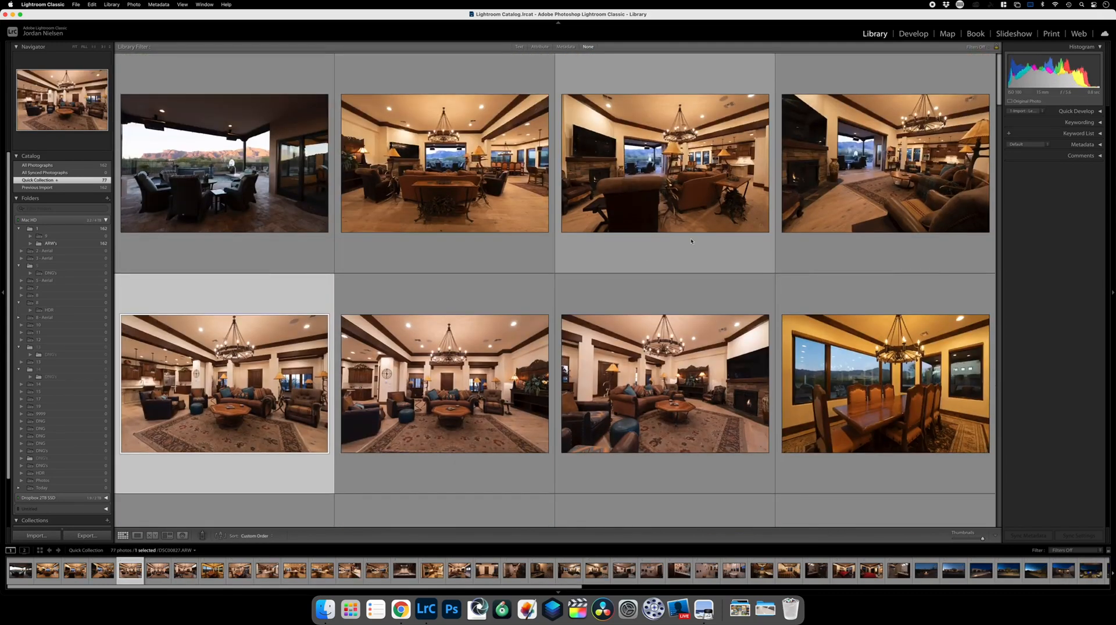
{"action": "left_click", "coordinate": [651, 187]}
{"action": "key", "text": "b"}
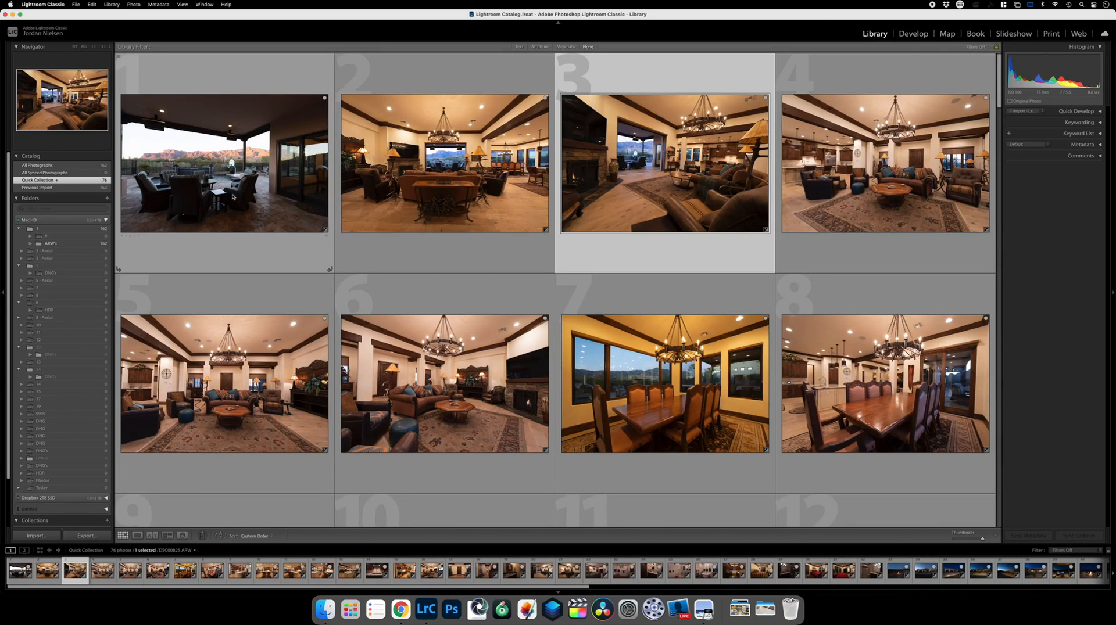
Remove photo 4, the living room seating view that includes the kitchen, from the Quick Collection.
{"action": "scroll", "coordinate": [561, 253], "scroll_direction": "down", "scroll_amount": 2}
{"action": "scroll", "coordinate": [561, 253], "scroll_direction": "up", "scroll_amount": 2}
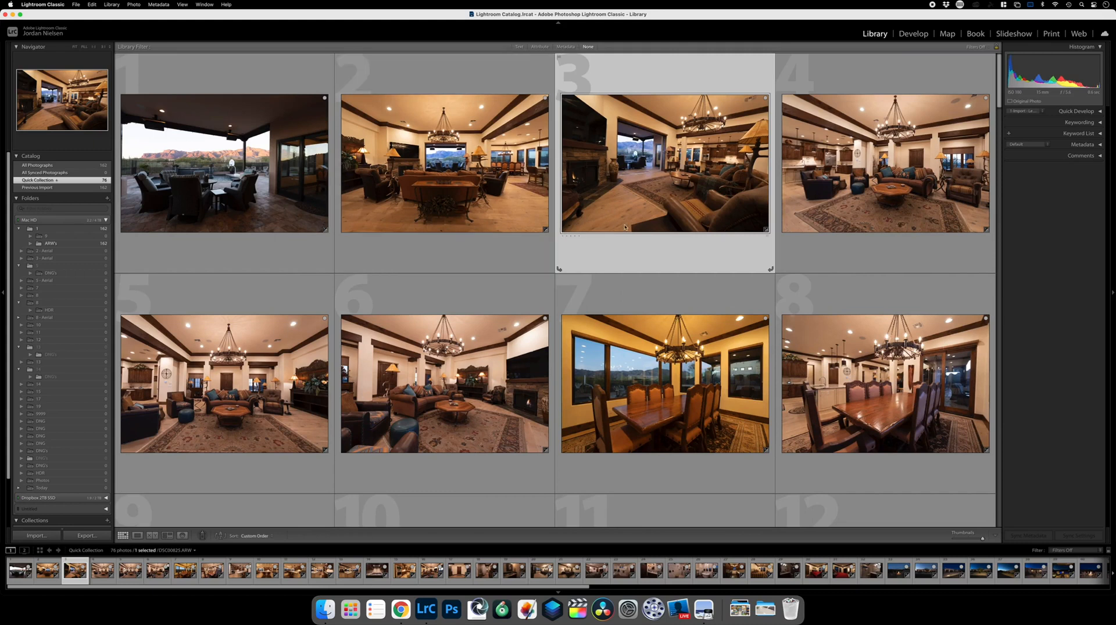
{"action": "scroll", "coordinate": [625, 226], "scroll_direction": "down", "scroll_amount": 2}
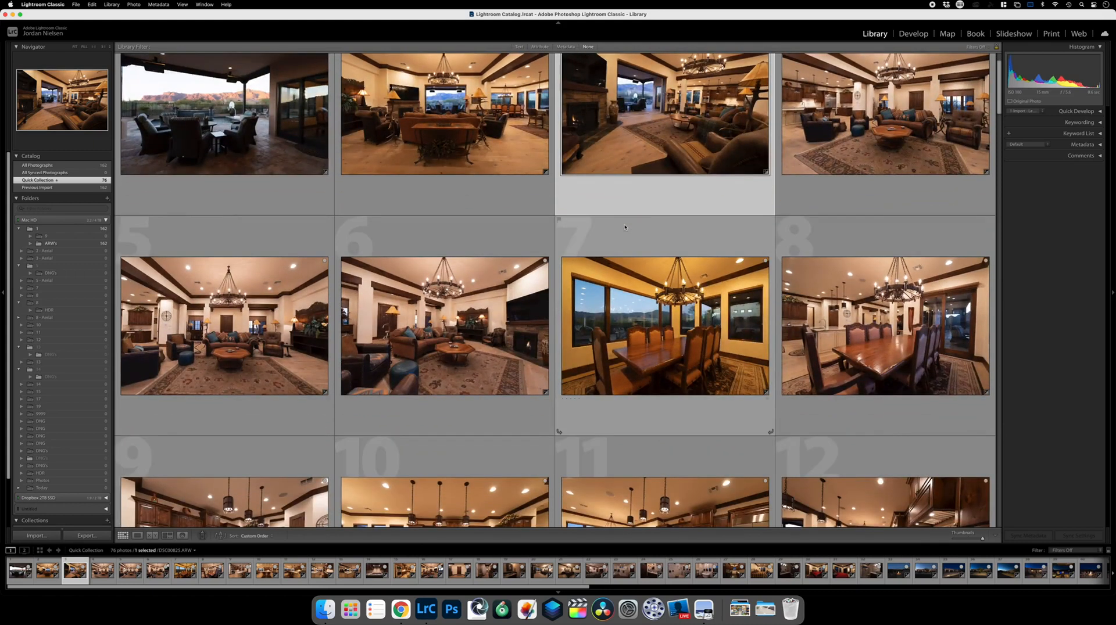
{"action": "scroll", "coordinate": [624, 226], "scroll_direction": "down", "scroll_amount": 3}
{"action": "scroll", "coordinate": [624, 226], "scroll_direction": "up", "scroll_amount": 5}
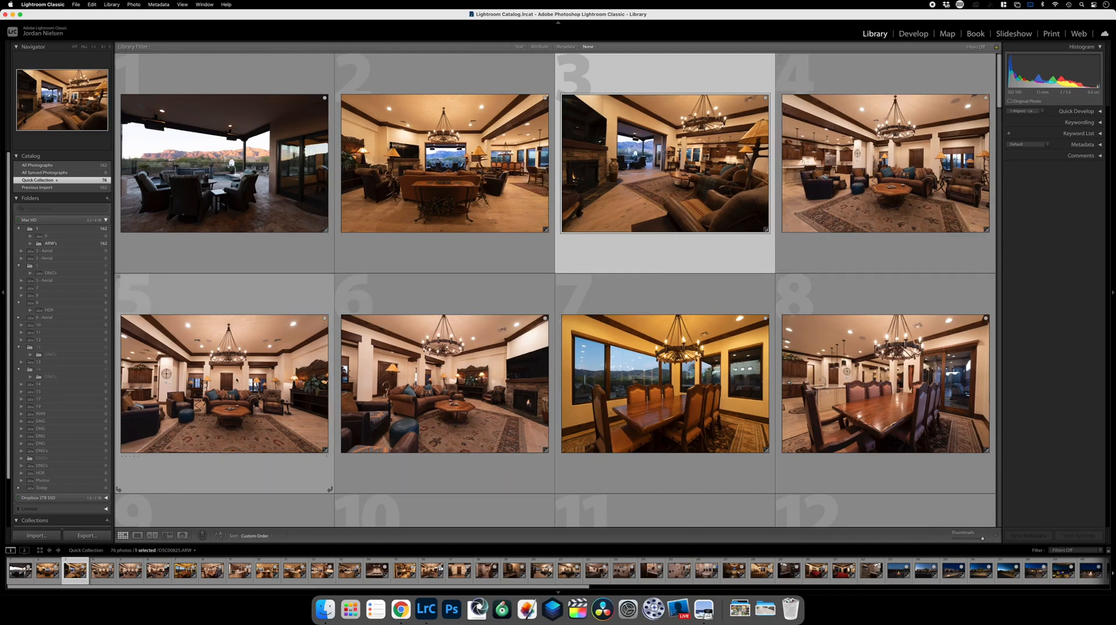
{"action": "left_click", "coordinate": [904, 212]}
{"action": "key", "text": "b"}
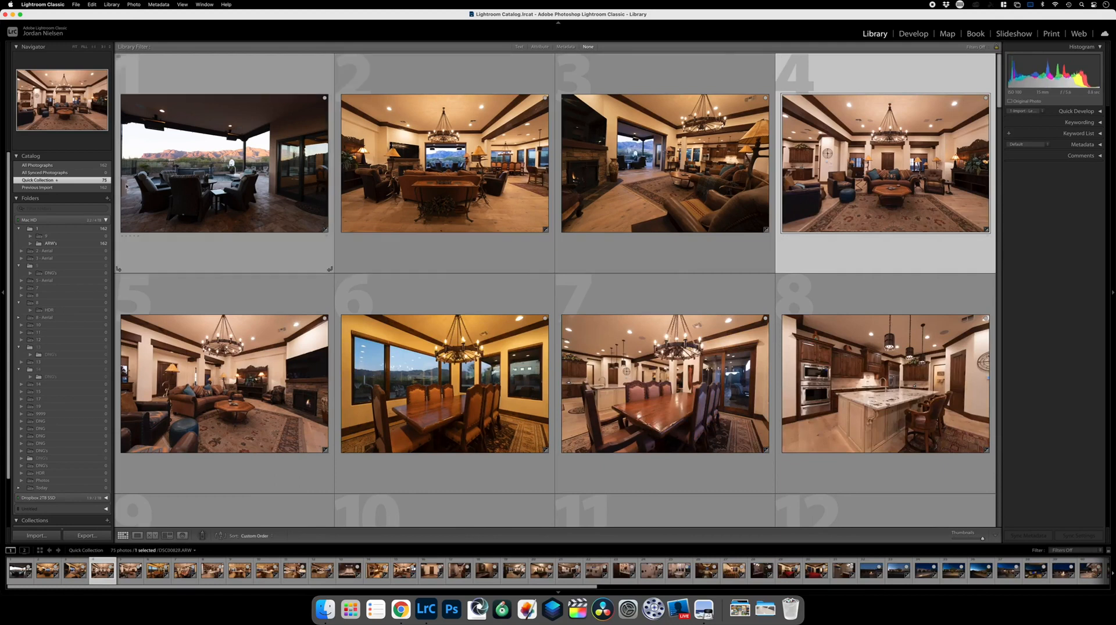
Review the remaining interior photos, from the living room through the kitchen, bedrooms and bathrooms, for redundant angles.
{"action": "scroll", "coordinate": [786, 184], "scroll_direction": "down", "scroll_amount": 1}
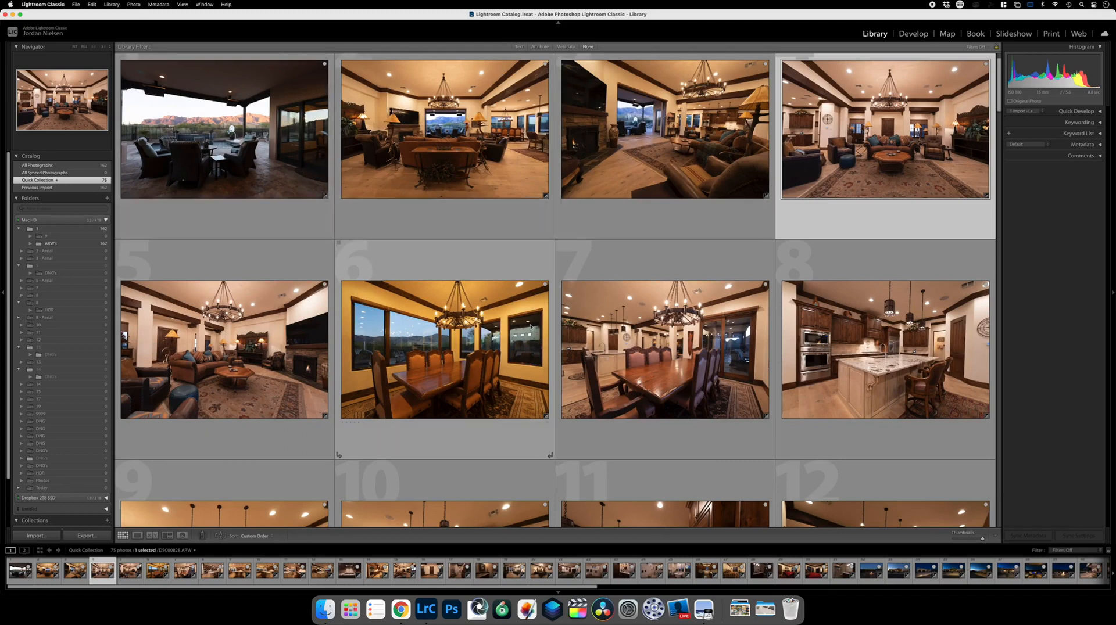
{"action": "scroll", "coordinate": [508, 313], "scroll_direction": "down", "scroll_amount": 5}
{"action": "scroll", "coordinate": [535, 331], "scroll_direction": "up", "scroll_amount": 3}
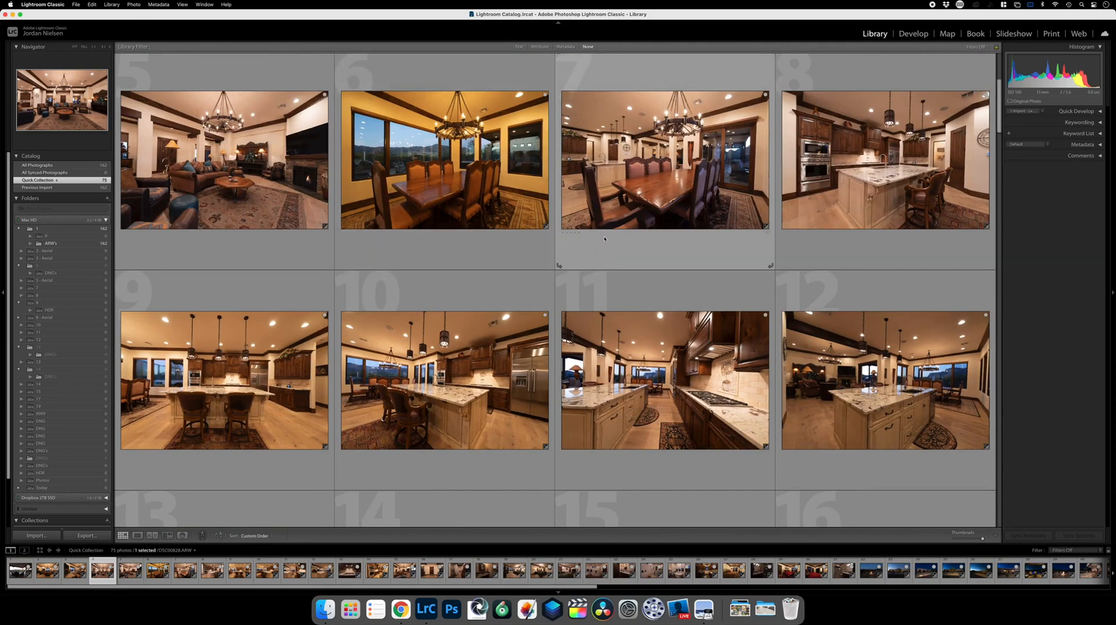
{"action": "scroll", "coordinate": [604, 238], "scroll_direction": "down", "scroll_amount": 1}
{"action": "scroll", "coordinate": [641, 216], "scroll_direction": "up", "scroll_amount": 4}
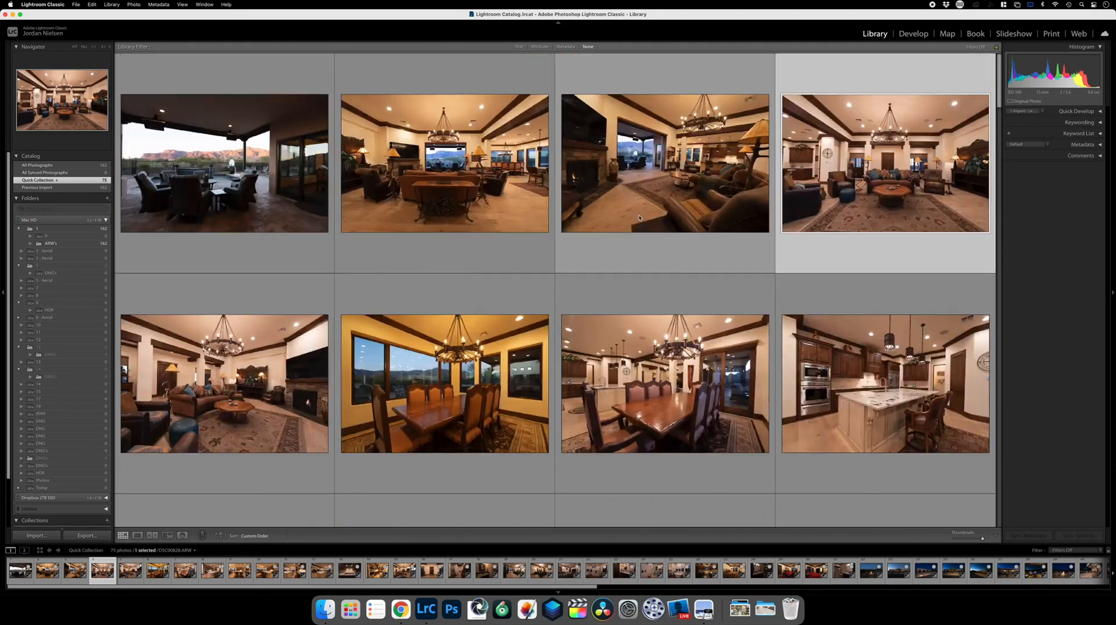
{"action": "scroll", "coordinate": [639, 215], "scroll_direction": "down", "scroll_amount": 4}
{"action": "scroll", "coordinate": [639, 217], "scroll_direction": "down", "scroll_amount": 2}
{"action": "scroll", "coordinate": [639, 218], "scroll_direction": "down", "scroll_amount": 1}
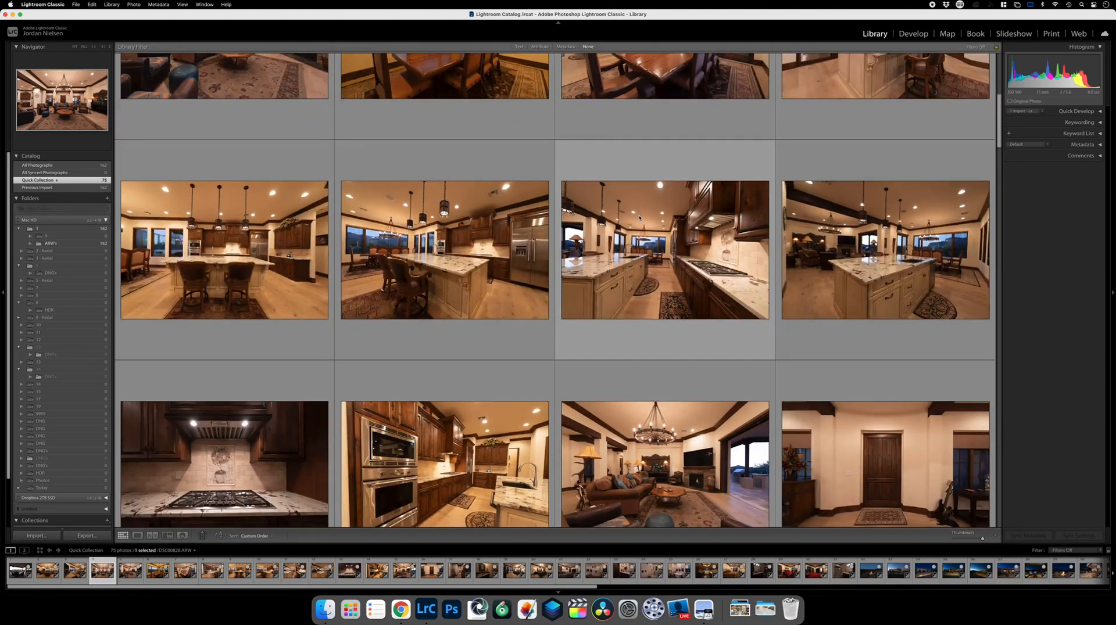
{"action": "scroll", "coordinate": [639, 218], "scroll_direction": "down", "scroll_amount": 8}
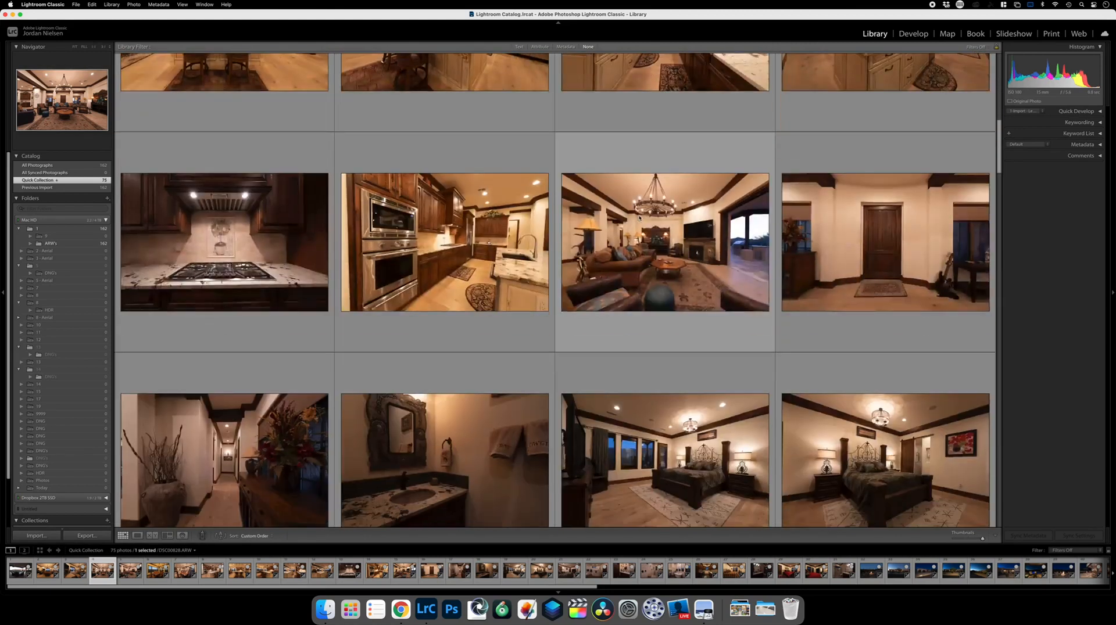
{"action": "scroll", "coordinate": [639, 217], "scroll_direction": "down", "scroll_amount": 5}
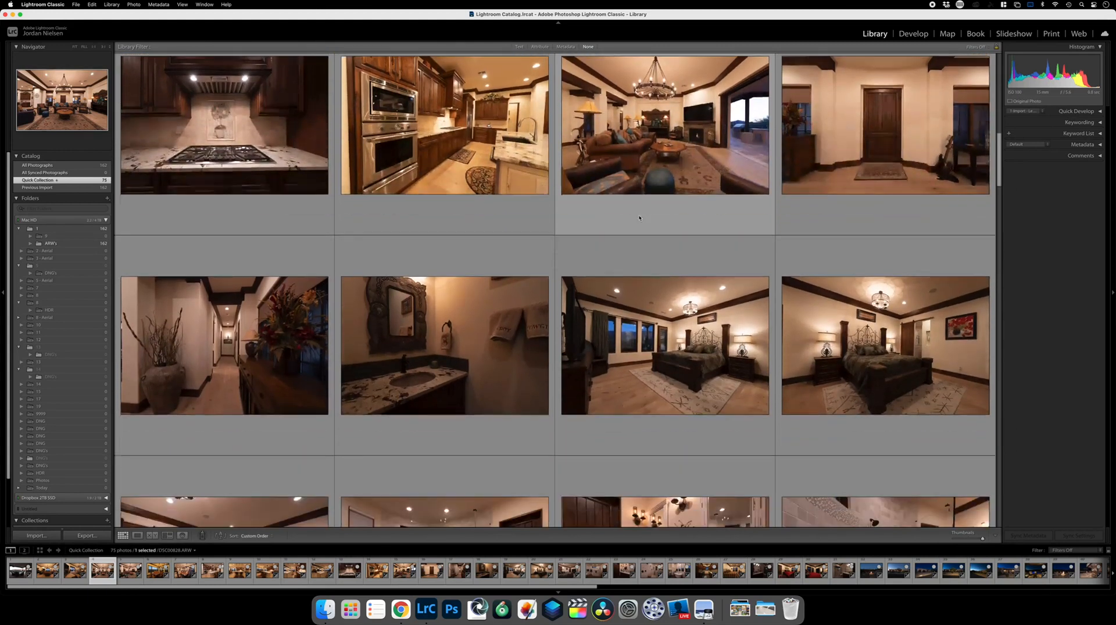
{"action": "scroll", "coordinate": [638, 217], "scroll_direction": "down", "scroll_amount": 10}
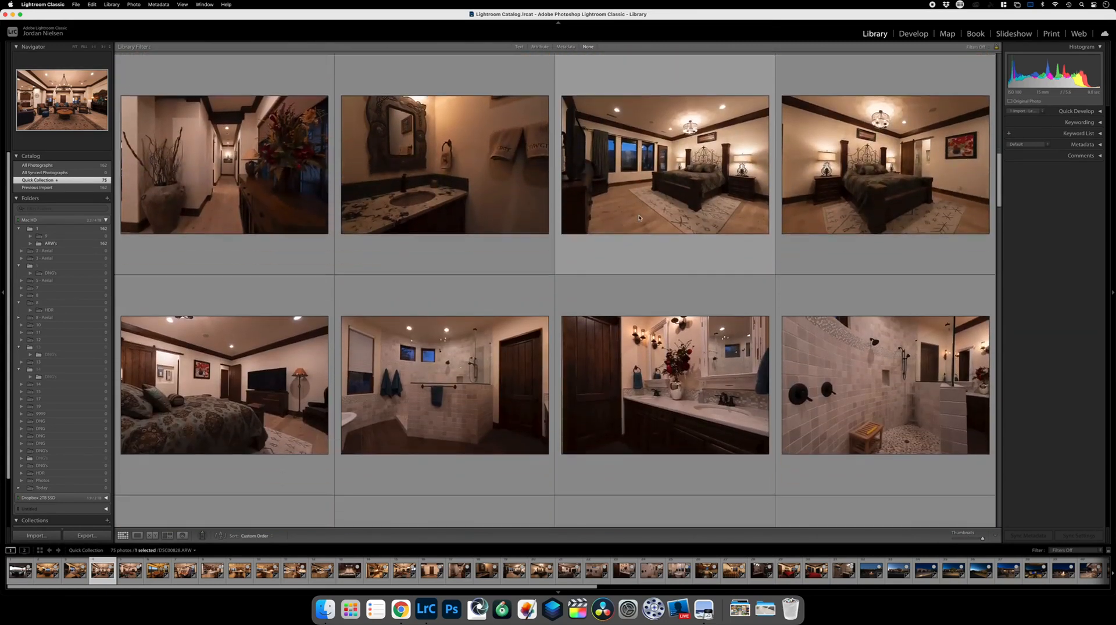
{"action": "scroll", "coordinate": [639, 217], "scroll_direction": "down", "scroll_amount": 11}
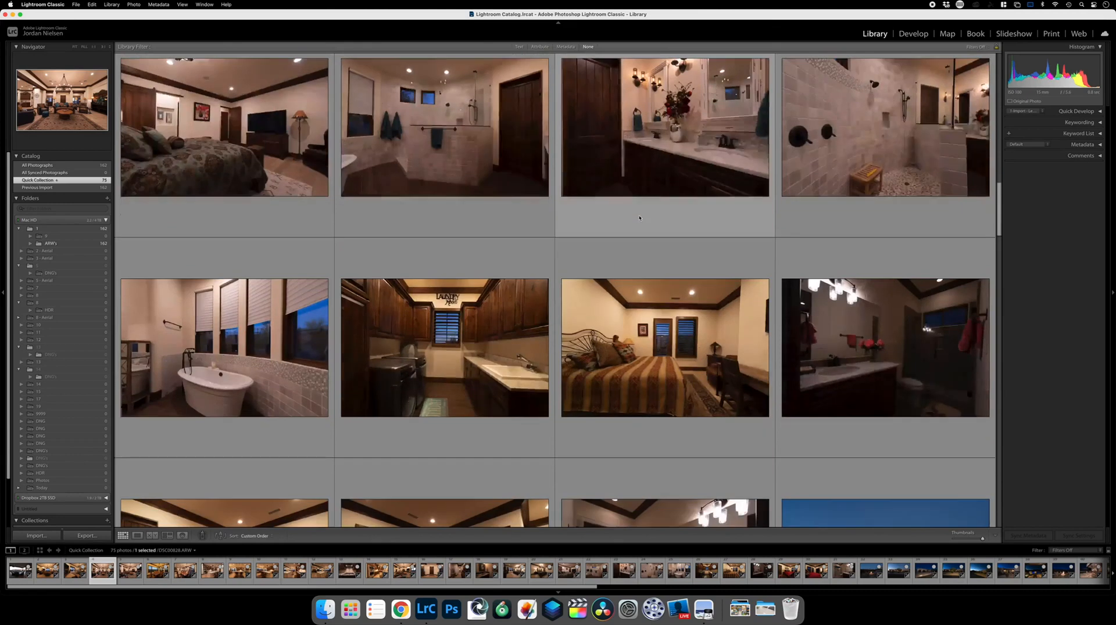
{"action": "scroll", "coordinate": [638, 218], "scroll_direction": "down", "scroll_amount": 7}
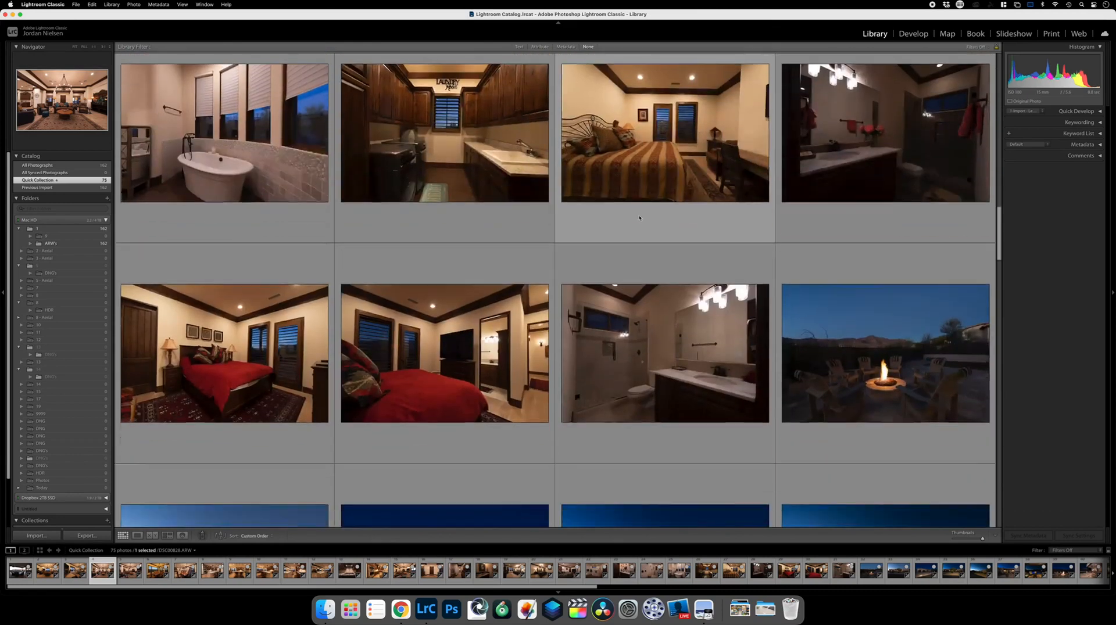
{"action": "scroll", "coordinate": [639, 218], "scroll_direction": "down", "scroll_amount": 7}
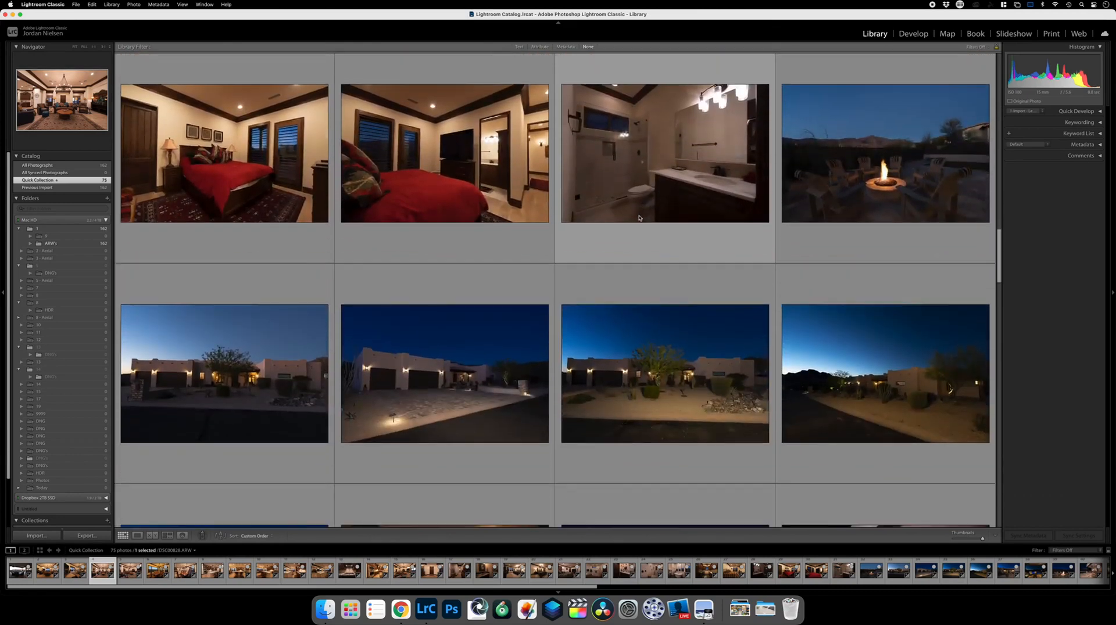
Remove photo 33, the front exterior shot with the lighter dusk sky, from the Quick Collection.
{"action": "scroll", "coordinate": [638, 217], "scroll_direction": "down", "scroll_amount": 5}
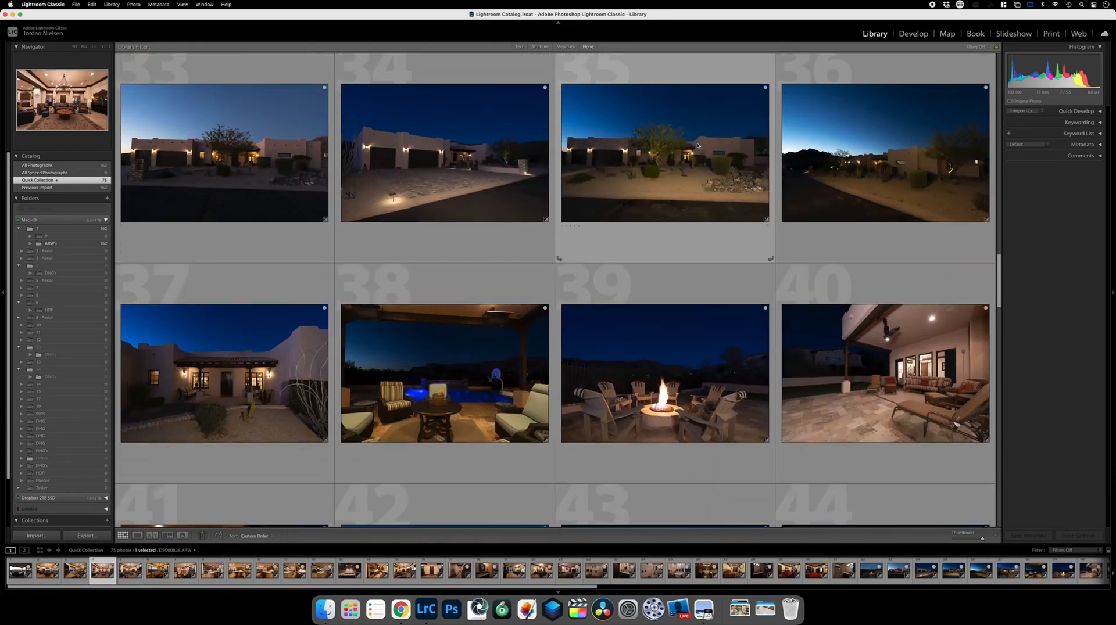
{"action": "left_click", "coordinate": [273, 168]}
{"action": "key", "text": "b"}
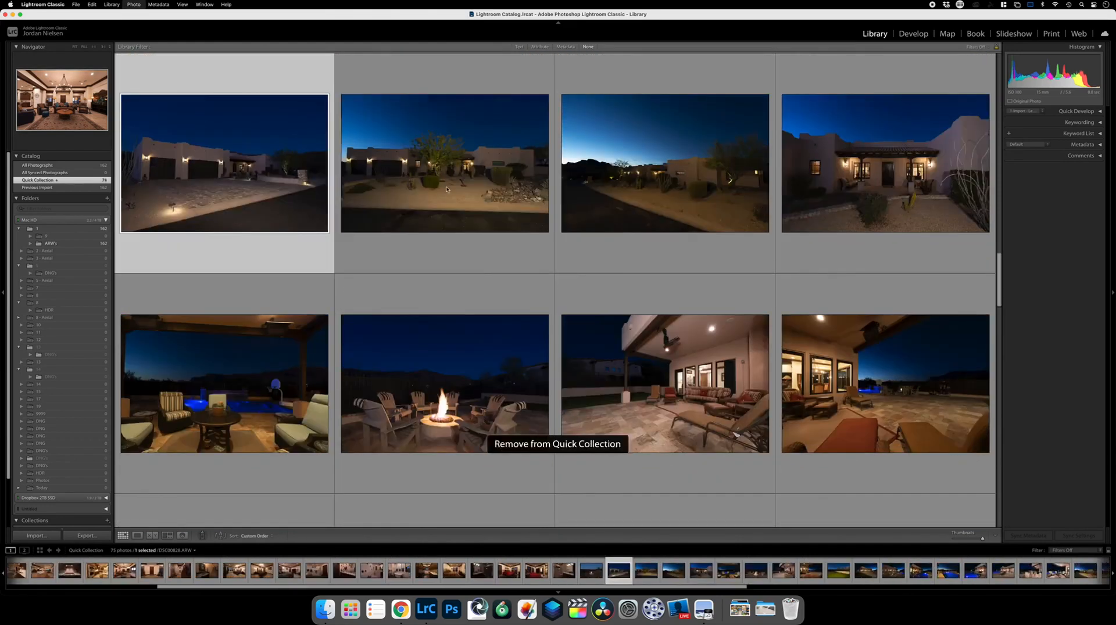
Remove photo 41, the backyard shot showing only the lawn and wall, from the Quick Collection.
{"action": "scroll", "coordinate": [654, 202], "scroll_direction": "down", "scroll_amount": 6}
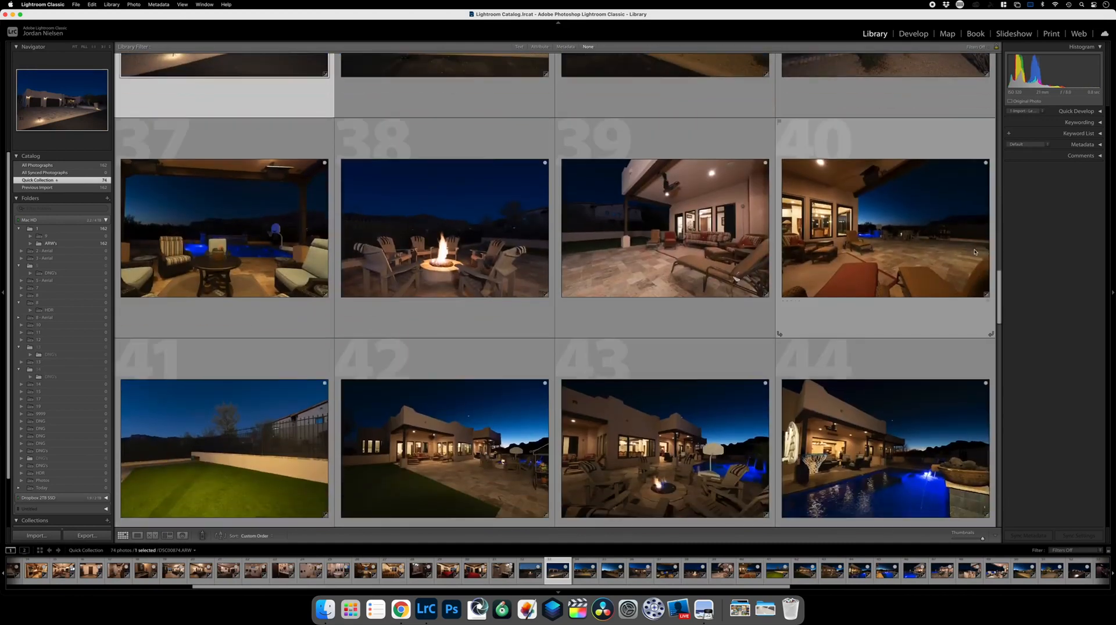
{"action": "scroll", "coordinate": [975, 252], "scroll_direction": "down", "scroll_amount": 1}
{"action": "scroll", "coordinate": [972, 239], "scroll_direction": "down", "scroll_amount": 3}
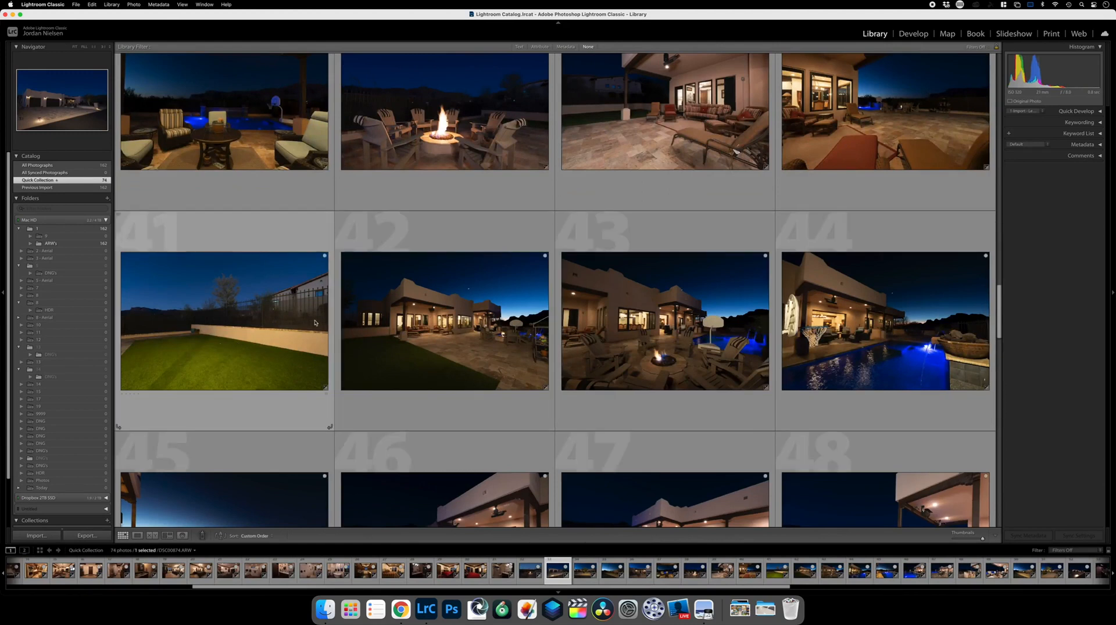
{"action": "scroll", "coordinate": [202, 355], "scroll_direction": "down", "scroll_amount": 3}
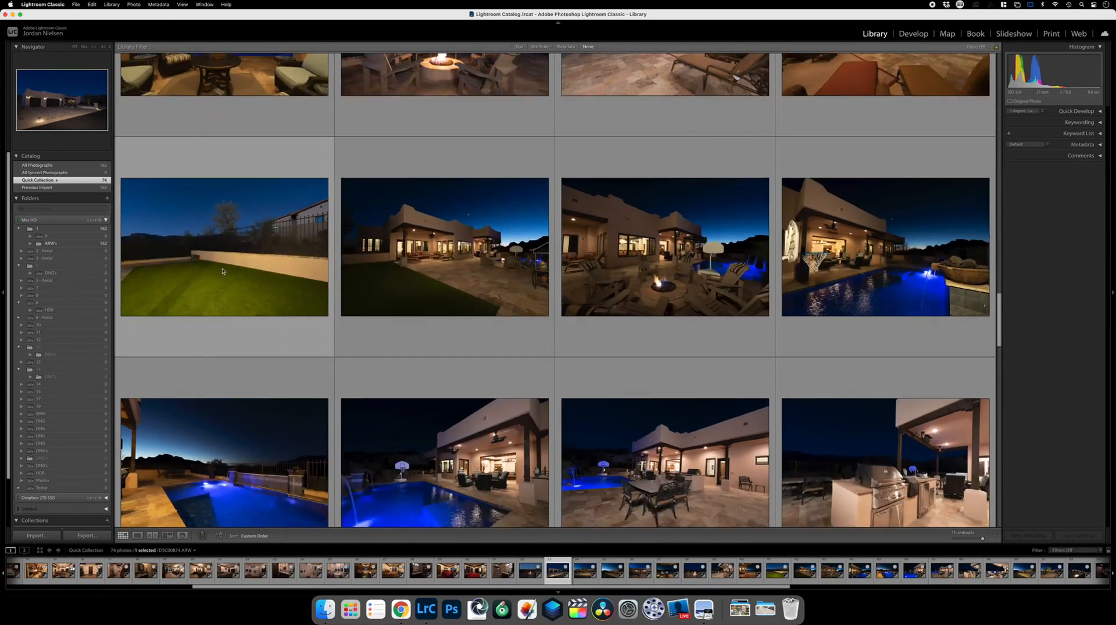
{"action": "scroll", "coordinate": [235, 284], "scroll_direction": "down", "scroll_amount": 1}
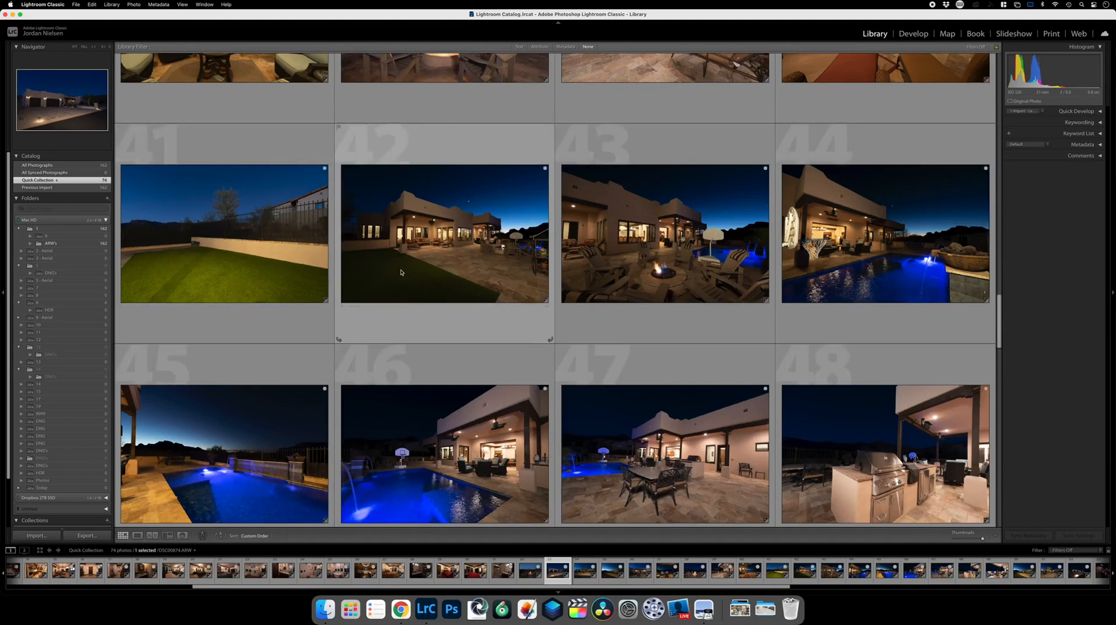
{"action": "left_click", "coordinate": [244, 275]}
{"action": "key", "text": "b"}
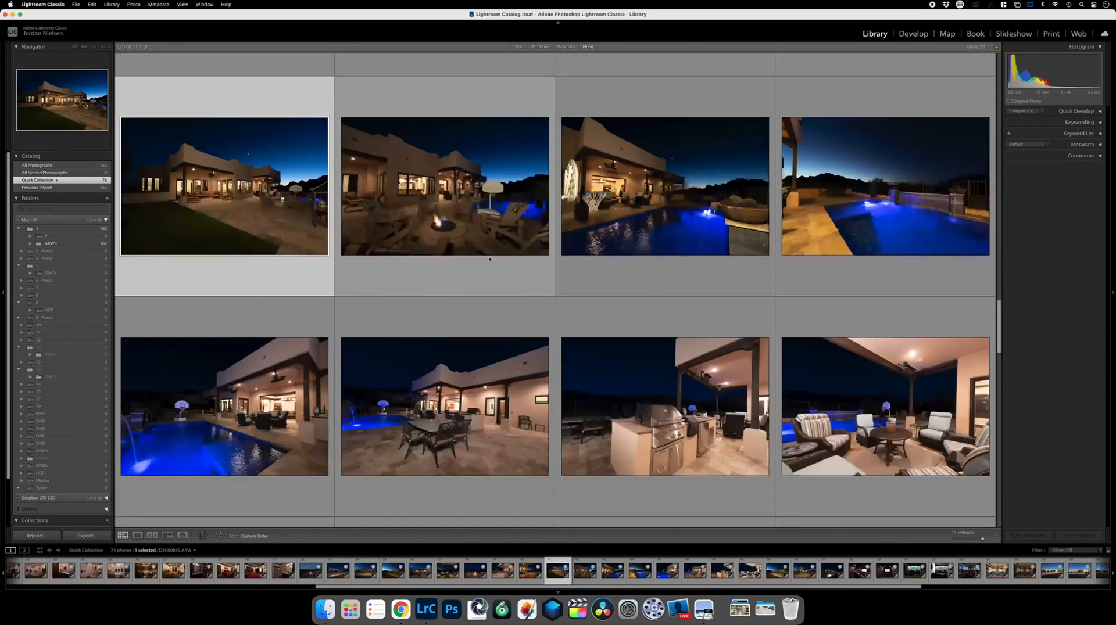
Review twilight backyard photos 41 to 48, covering the pool, fire pit and patio, for redundant angles.
{"action": "scroll", "coordinate": [560, 172], "scroll_direction": "down", "scroll_amount": 5}
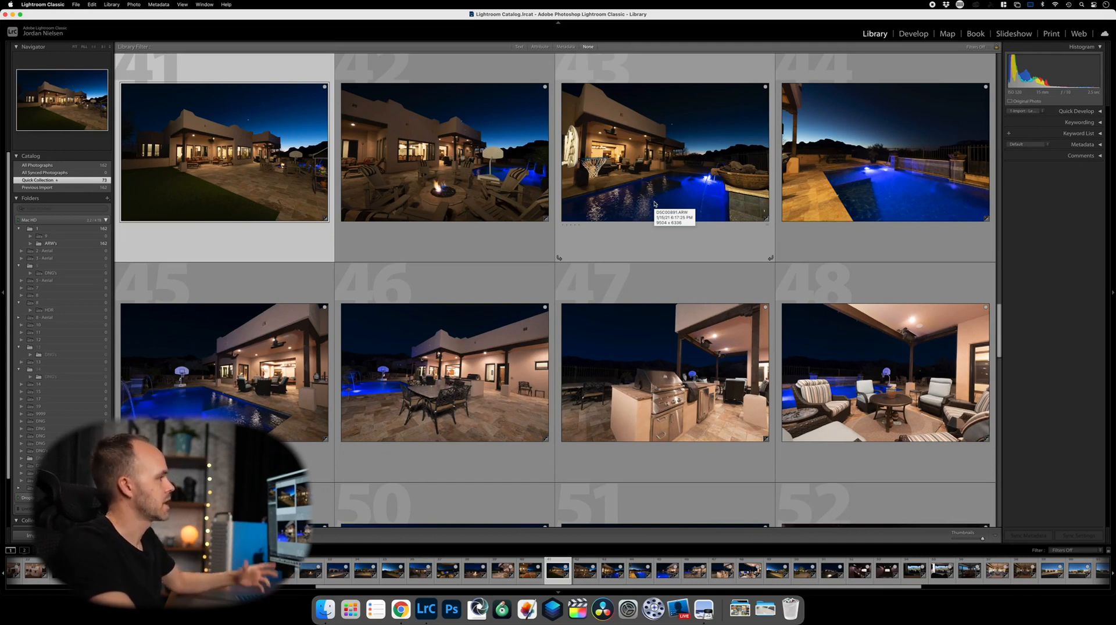
{"action": "scroll", "coordinate": [703, 286], "scroll_direction": "down", "scroll_amount": 1}
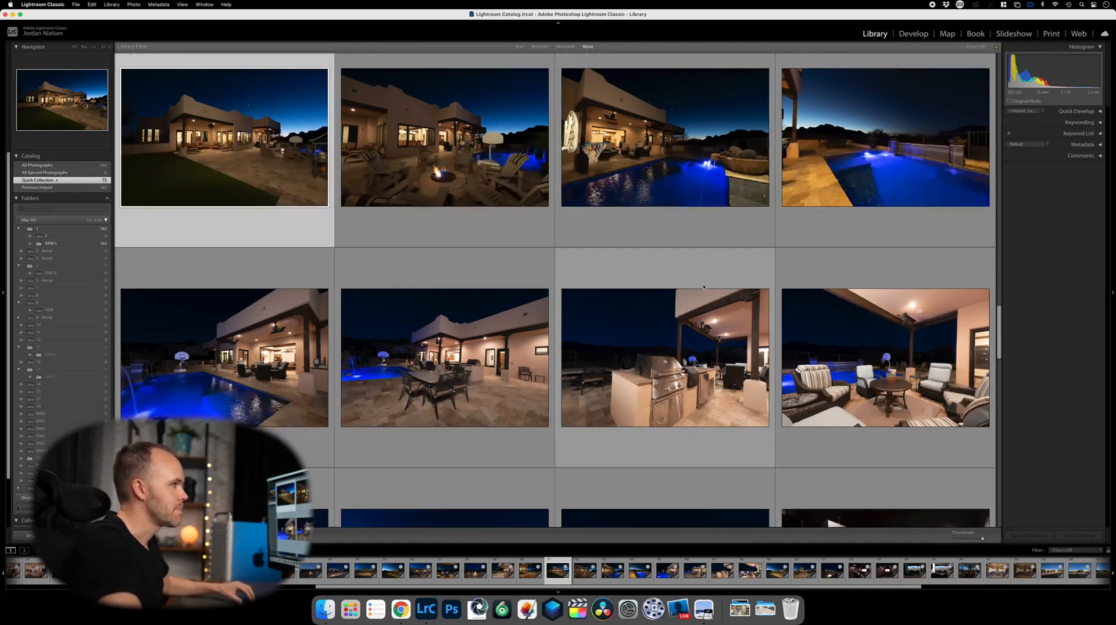
{"action": "scroll", "coordinate": [703, 286], "scroll_direction": "down", "scroll_amount": 3}
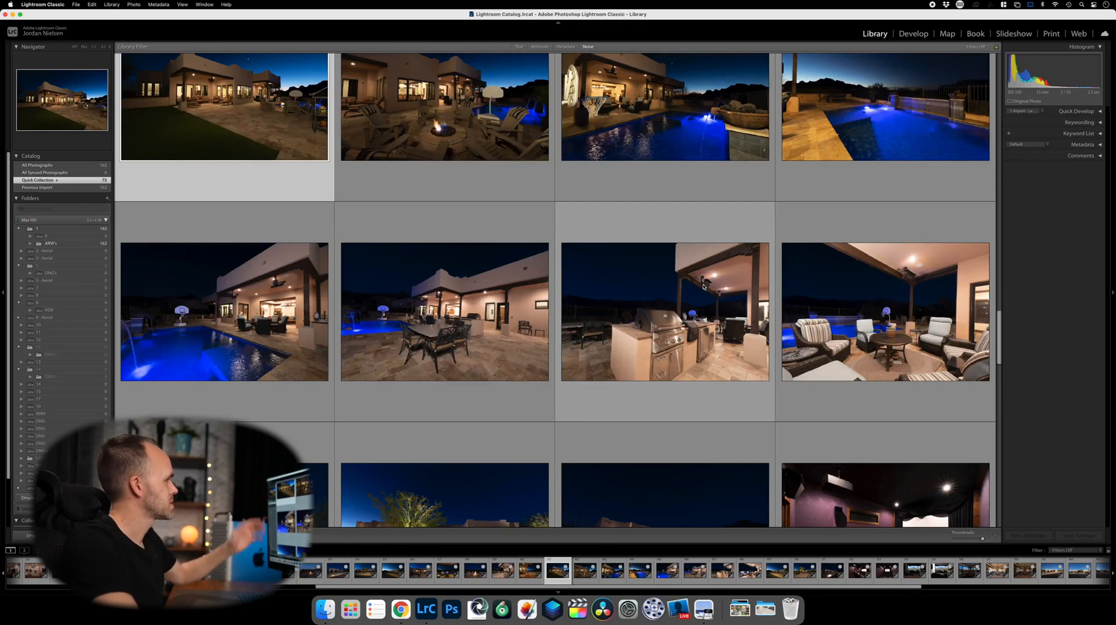
{"action": "scroll", "coordinate": [703, 287], "scroll_direction": "down", "scroll_amount": 2}
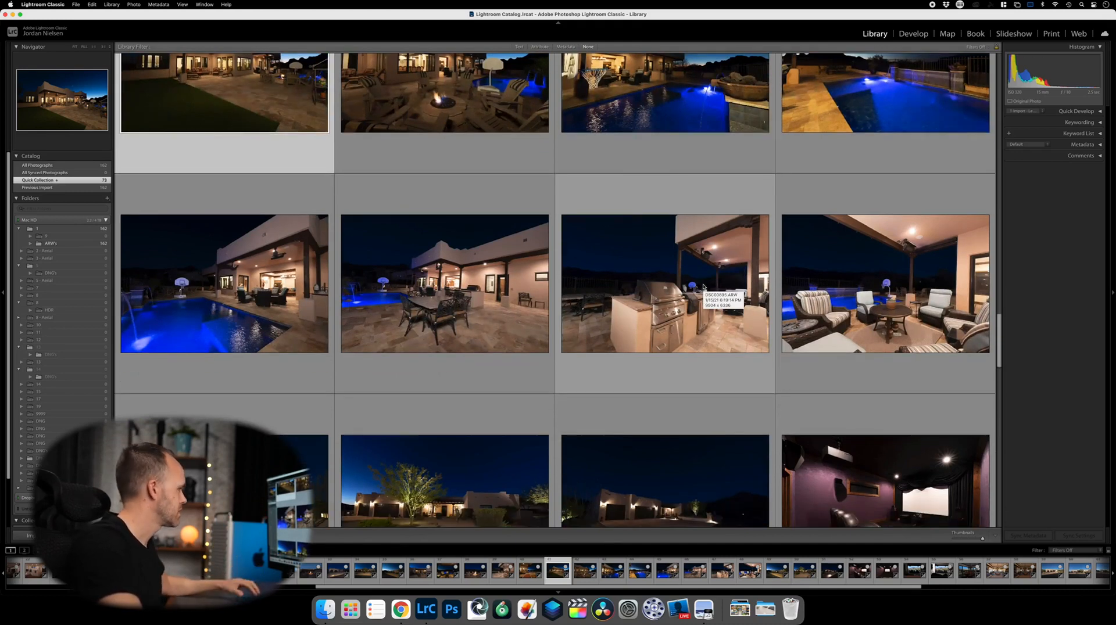
{"action": "scroll", "coordinate": [703, 286], "scroll_direction": "down", "scroll_amount": 2}
{"action": "scroll", "coordinate": [703, 286], "scroll_direction": "up", "scroll_amount": 8}
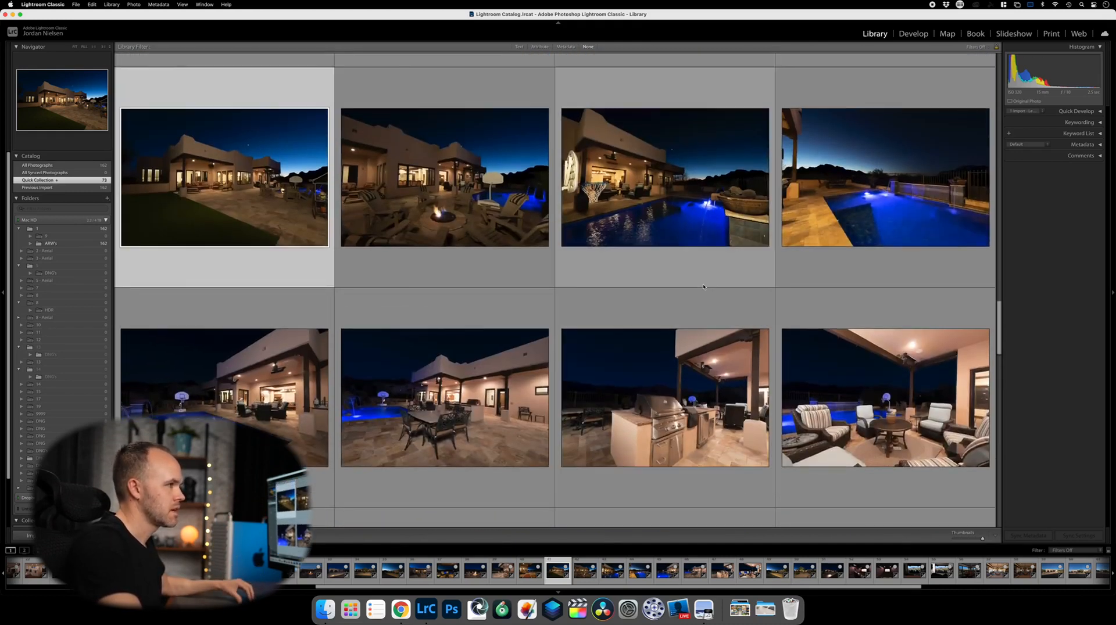
{"action": "scroll", "coordinate": [703, 286], "scroll_direction": "down", "scroll_amount": 1}
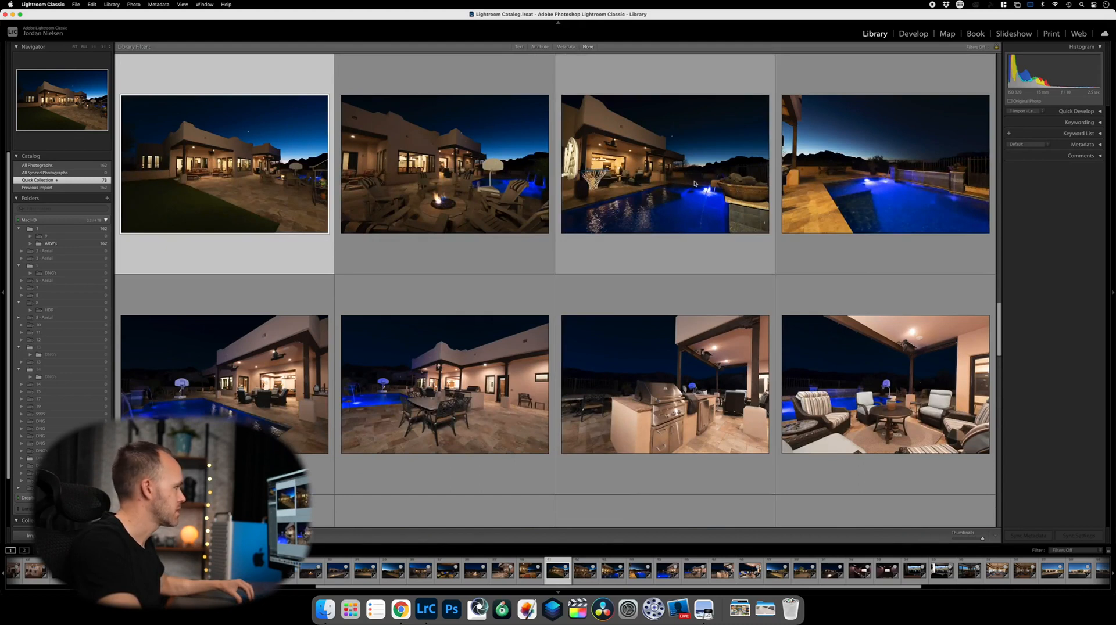
{"action": "scroll", "coordinate": [694, 209], "scroll_direction": "down", "scroll_amount": 10}
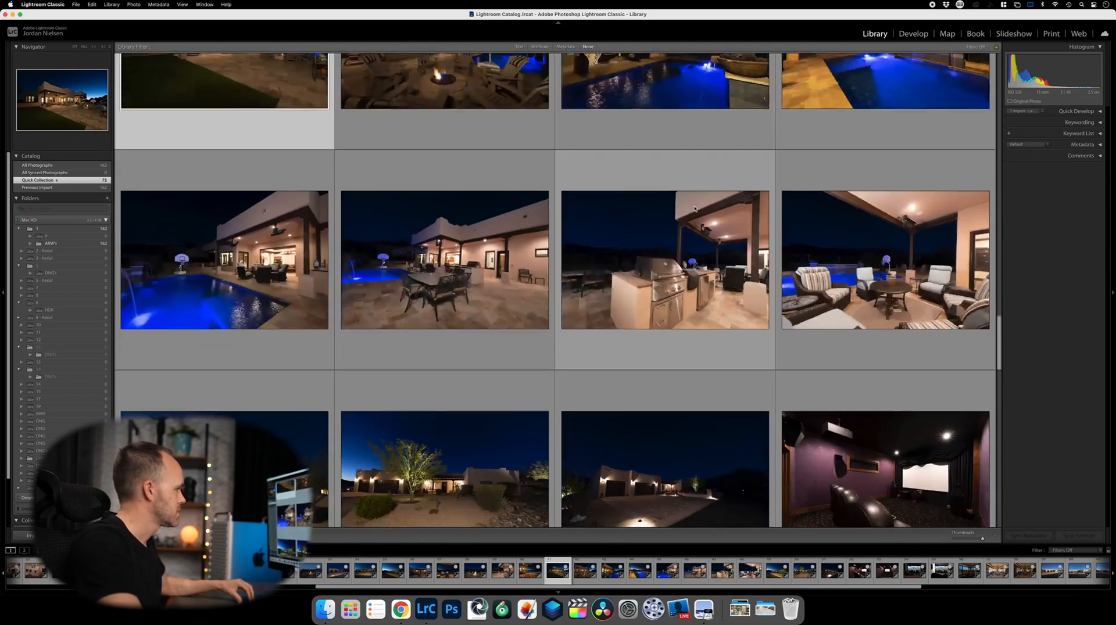
Check the remaining photos from 49 to 73, from the front twilight exteriors to the daylight shots, for duplicates.
{"action": "scroll", "coordinate": [694, 209], "scroll_direction": "down", "scroll_amount": 8}
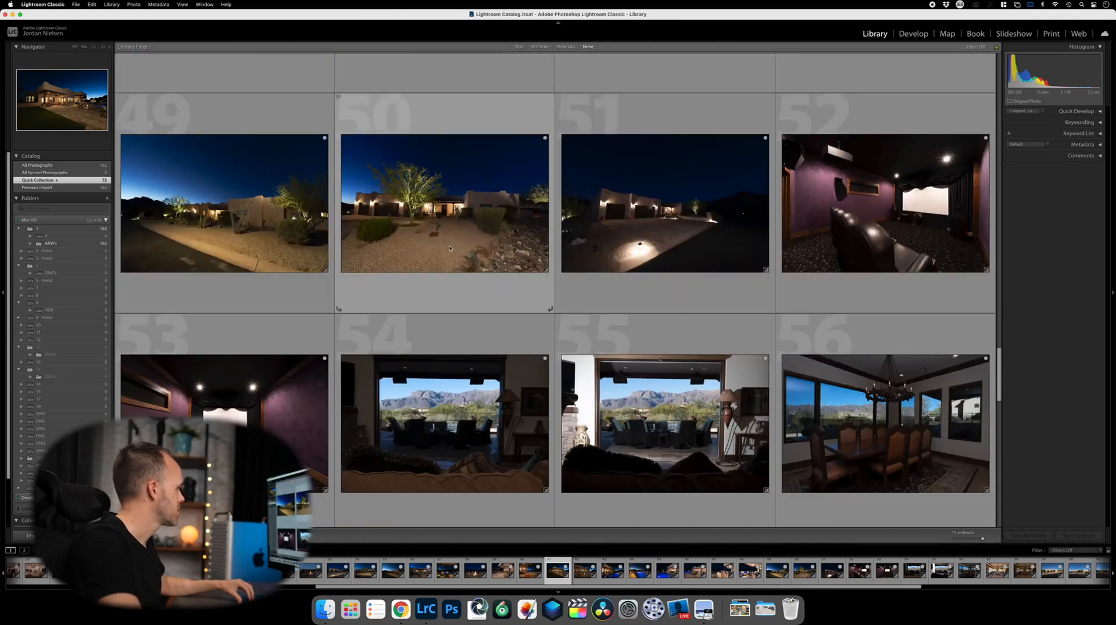
{"action": "scroll", "coordinate": [658, 230], "scroll_direction": "down", "scroll_amount": 4}
{"action": "scroll", "coordinate": [658, 230], "scroll_direction": "down", "scroll_amount": 1}
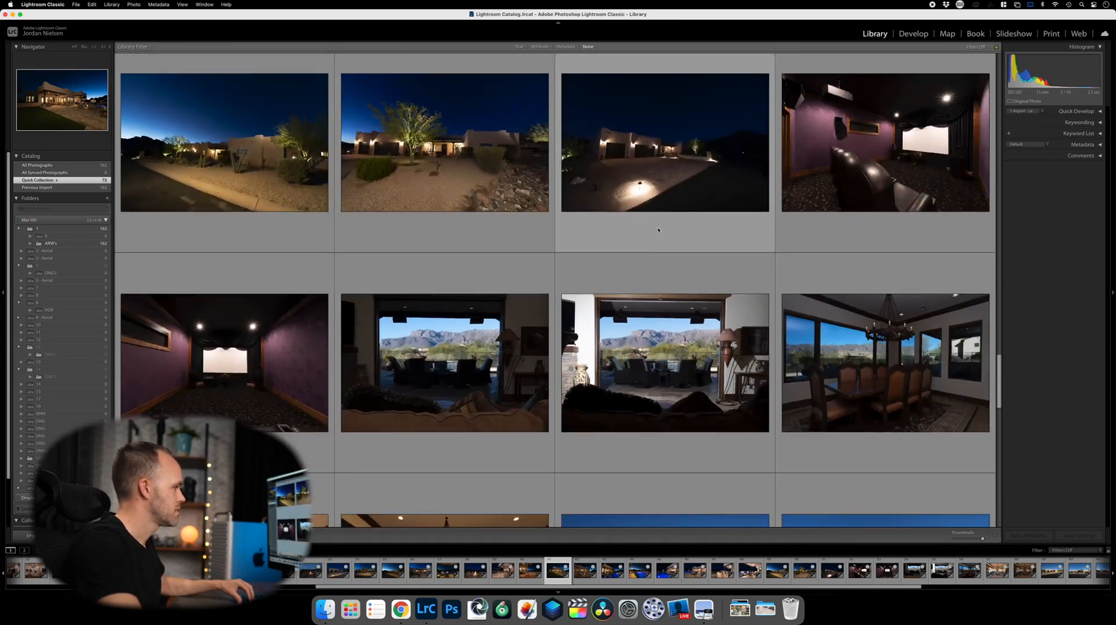
{"action": "scroll", "coordinate": [658, 230], "scroll_direction": "down", "scroll_amount": 4}
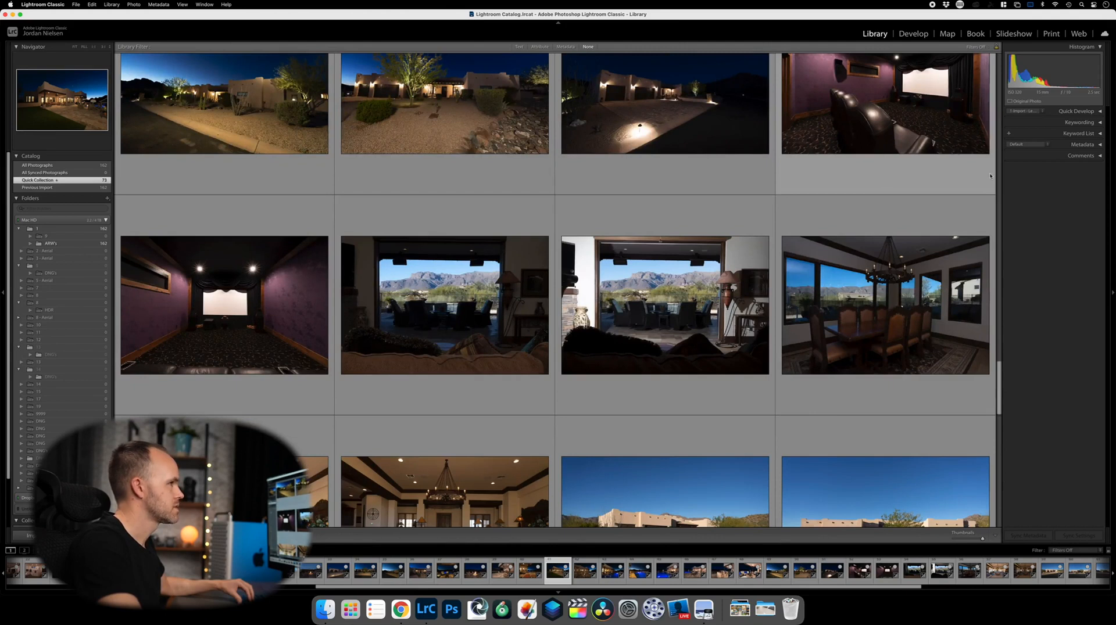
{"action": "scroll", "coordinate": [643, 345], "scroll_direction": "down", "scroll_amount": 12}
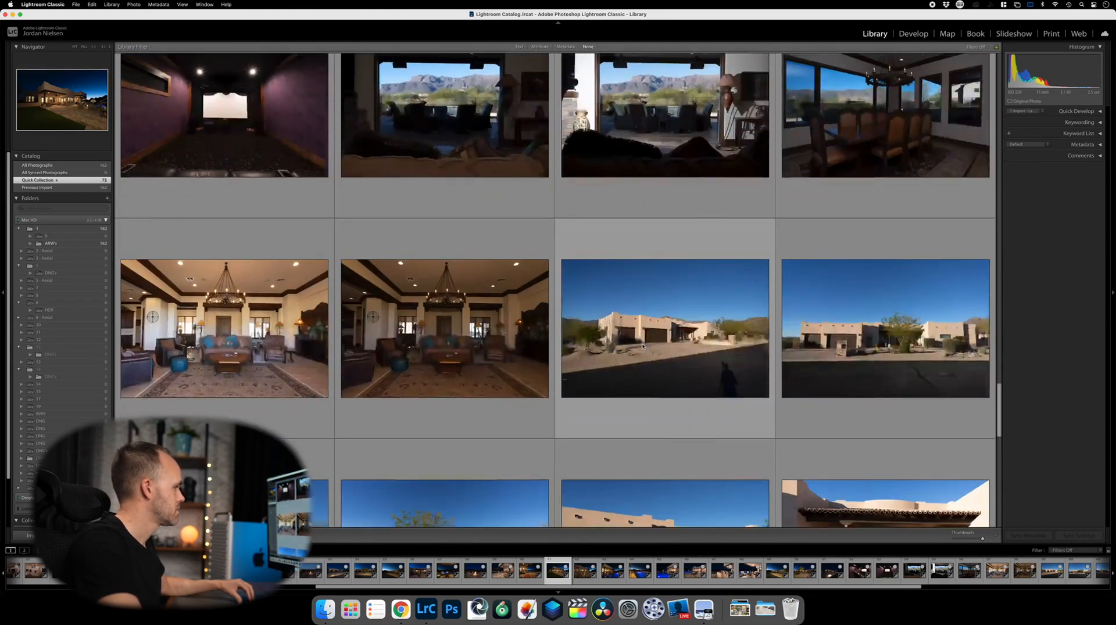
{"action": "scroll", "coordinate": [643, 346], "scroll_direction": "down", "scroll_amount": 3}
{"action": "scroll", "coordinate": [610, 302], "scroll_direction": "down", "scroll_amount": 11}
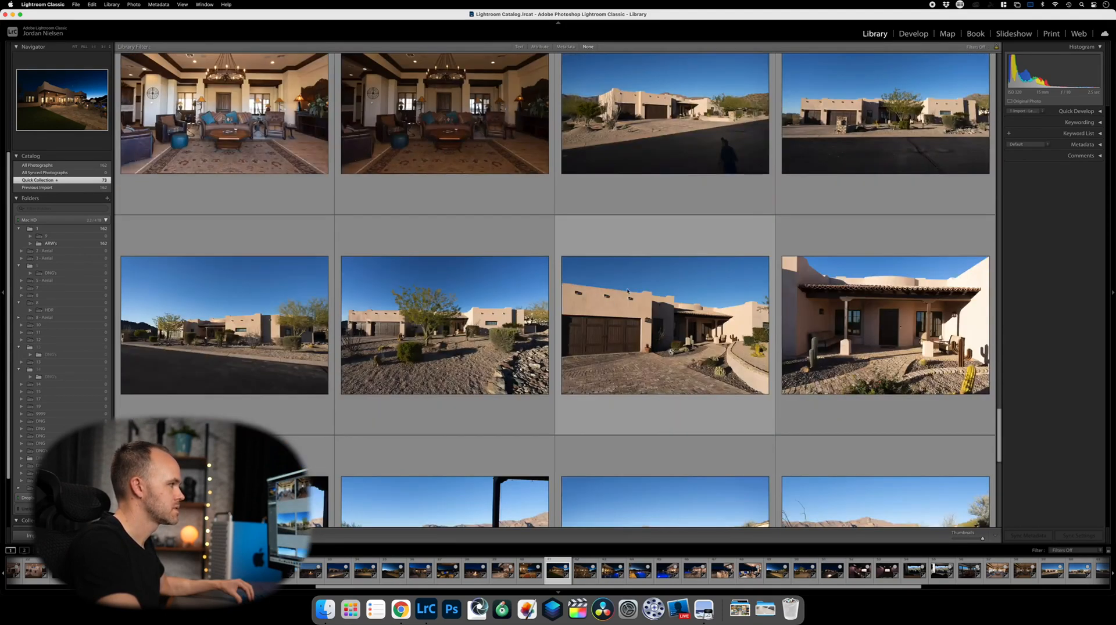
{"action": "scroll", "coordinate": [766, 228], "scroll_direction": "down", "scroll_amount": 15}
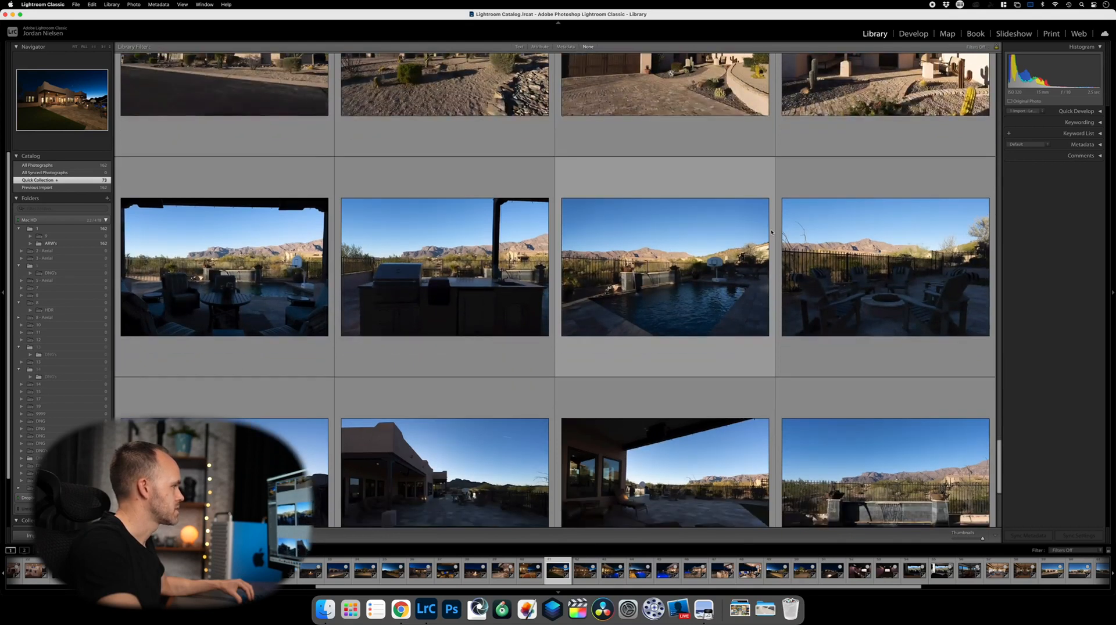
{"action": "scroll", "coordinate": [771, 233], "scroll_direction": "down", "scroll_amount": 12}
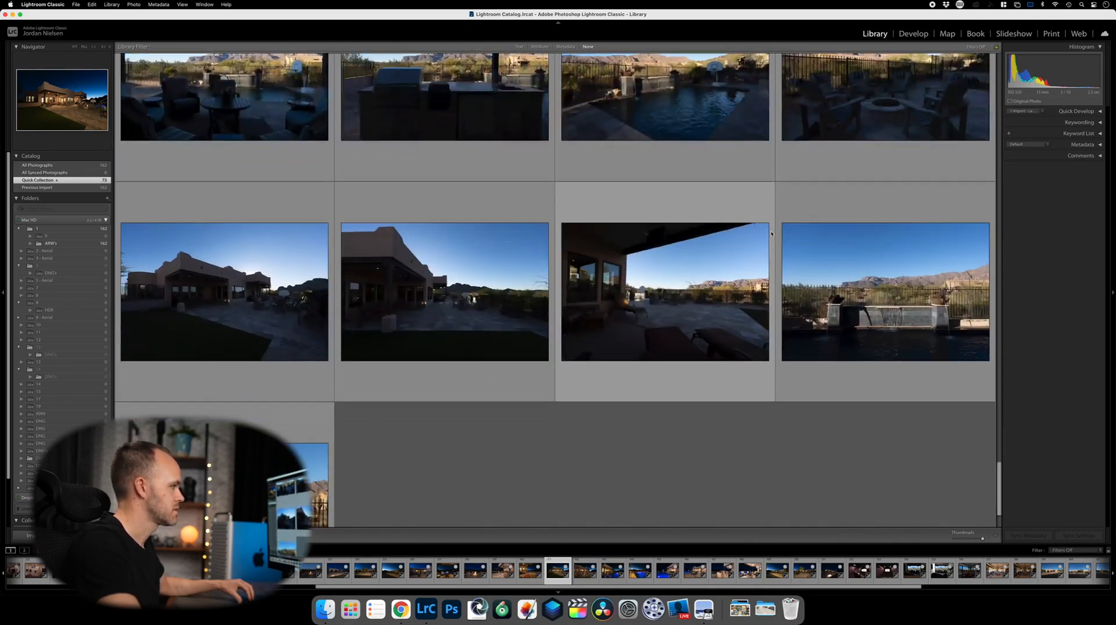
{"action": "scroll", "coordinate": [771, 233], "scroll_direction": "down", "scroll_amount": 3}
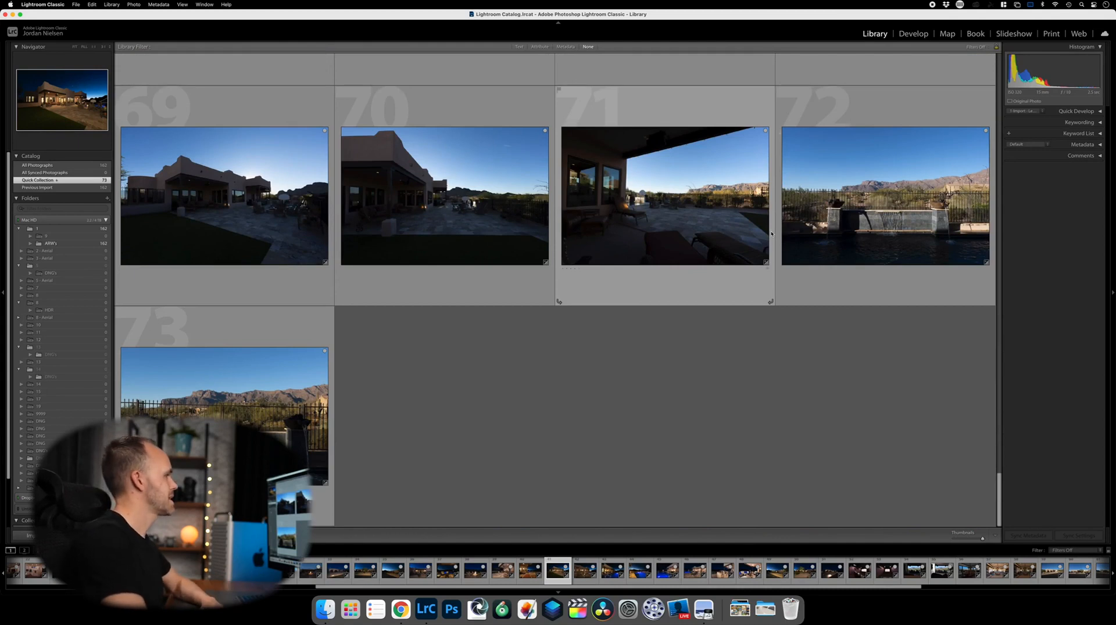
{"action": "scroll", "coordinate": [780, 237], "scroll_direction": "up", "scroll_amount": 1}
{"action": "scroll", "coordinate": [780, 237], "scroll_direction": "up", "scroll_amount": 20}
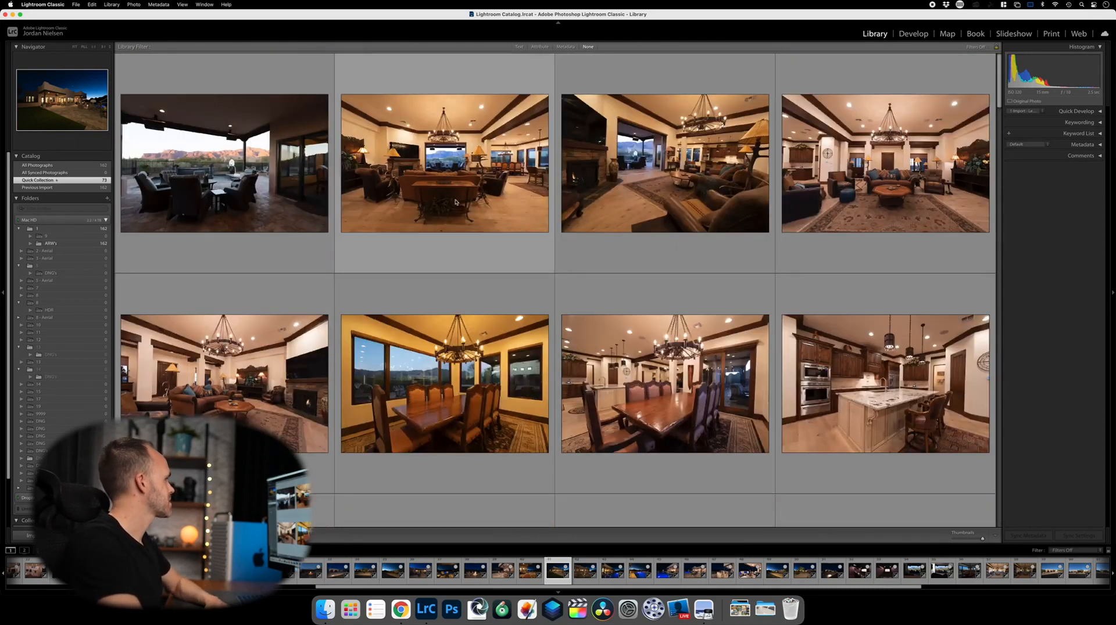
Open photo 1, the covered patio with the mountain view, in the Develop module.
{"action": "left_click", "coordinate": [169, 60]}
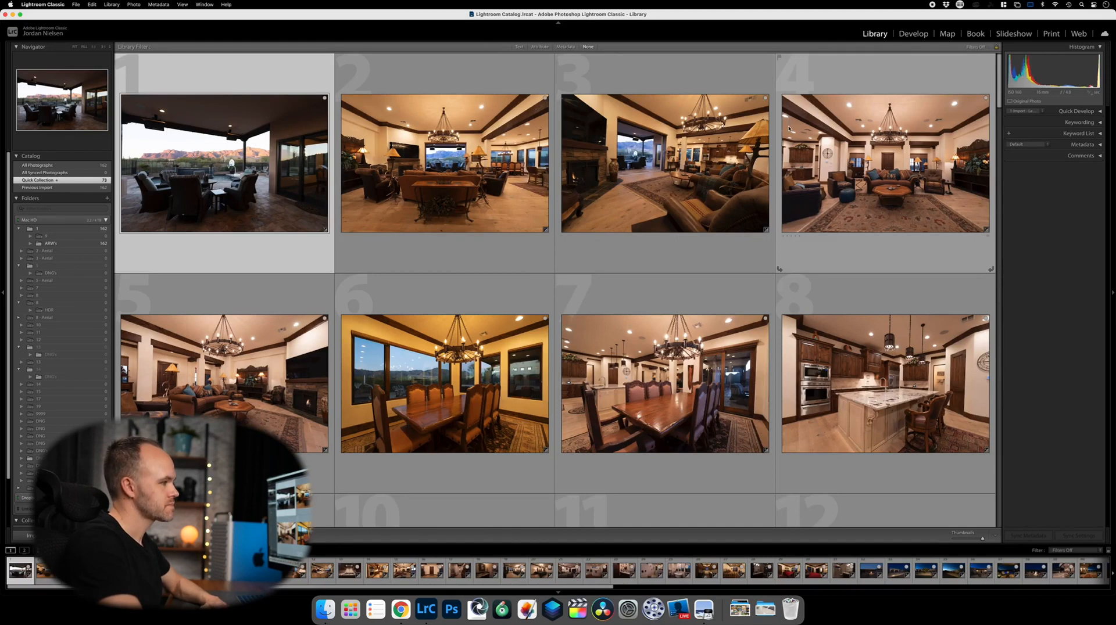
{"action": "scroll", "coordinate": [727, 149], "scroll_direction": "down", "scroll_amount": 15}
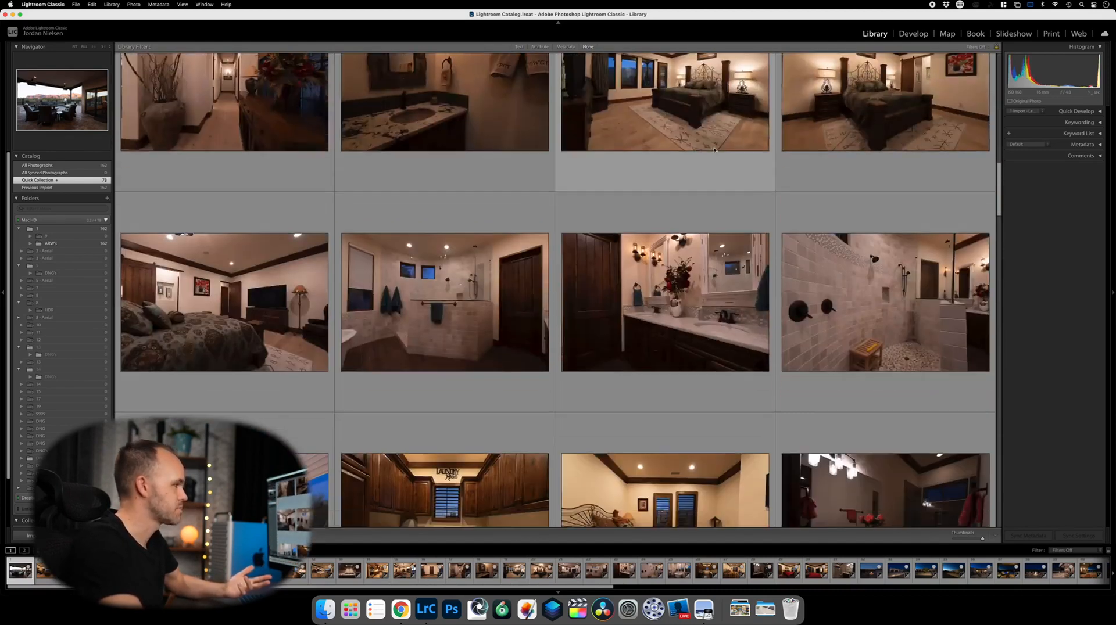
{"action": "scroll", "coordinate": [714, 150], "scroll_direction": "down", "scroll_amount": 12}
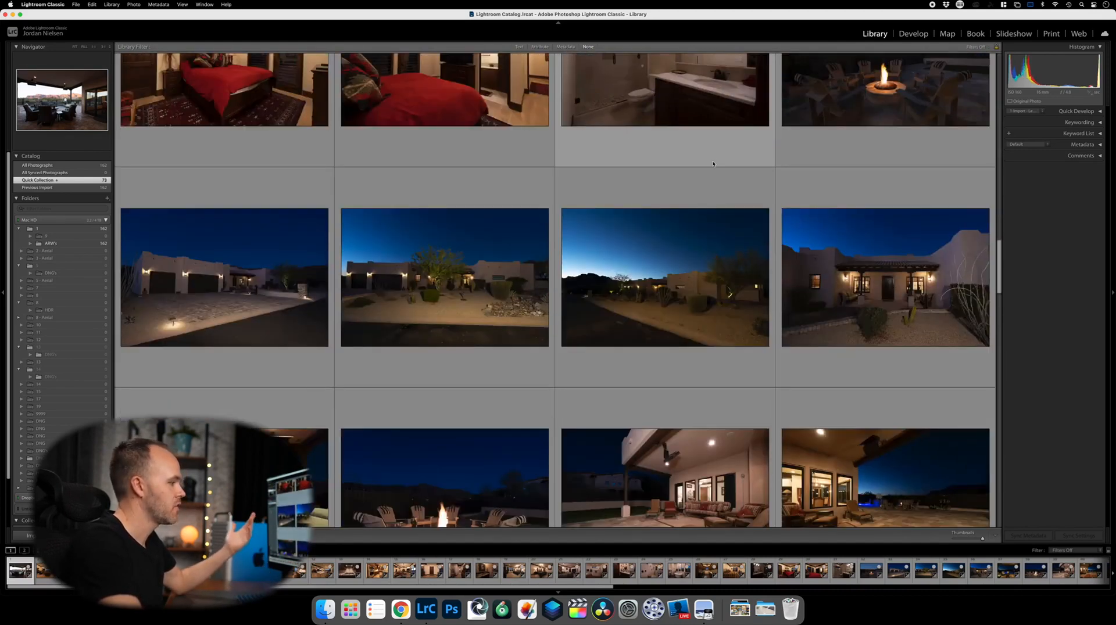
{"action": "scroll", "coordinate": [713, 163], "scroll_direction": "down", "scroll_amount": 5}
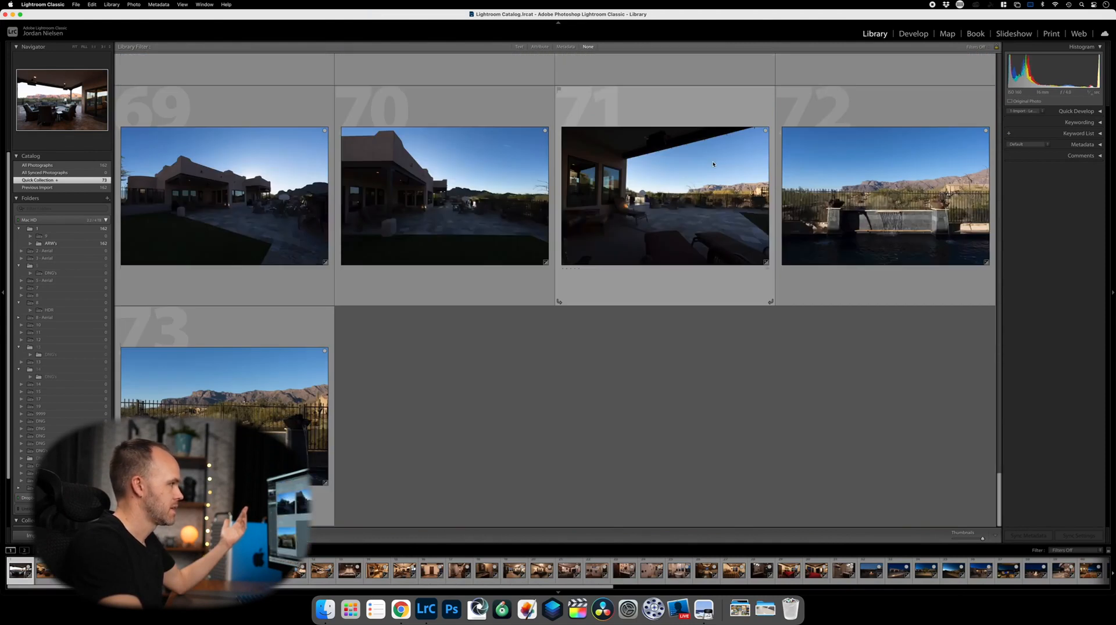
{"action": "scroll", "coordinate": [713, 164], "scroll_direction": "up", "scroll_amount": 20}
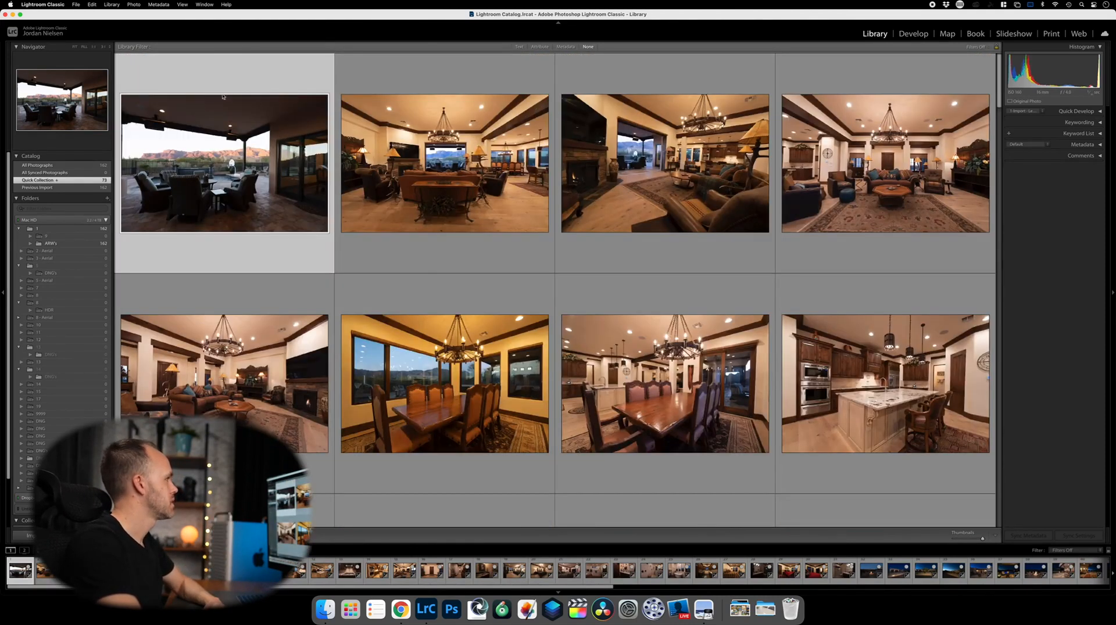
{"action": "key", "text": "j"}
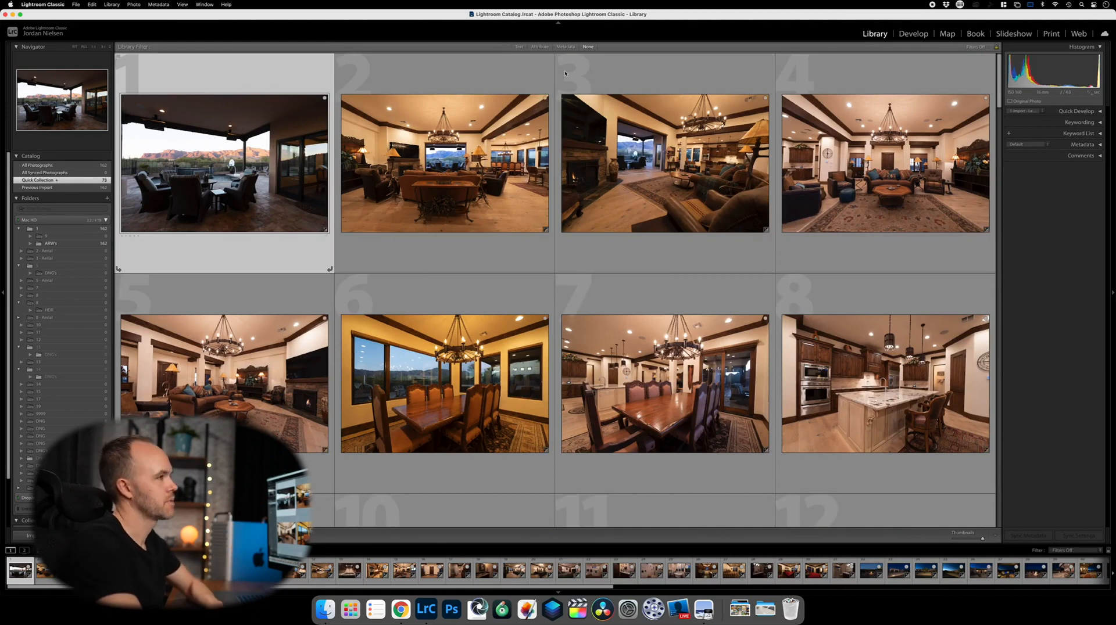
{"action": "left_click", "coordinate": [908, 35]}
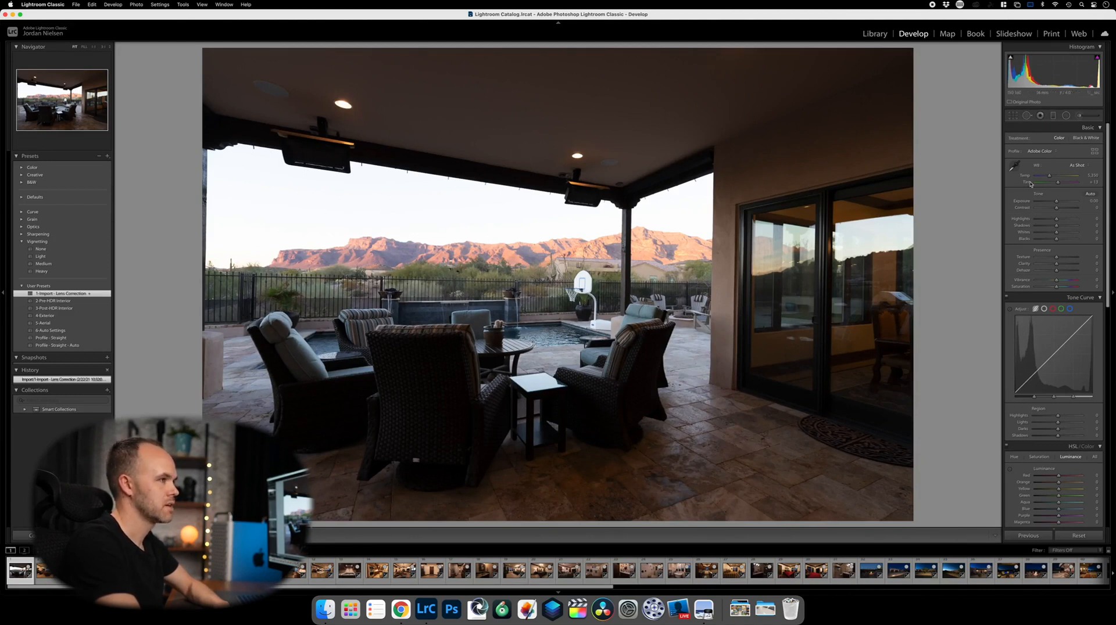
Apply Auto Upright perspective correction to the covered patio photo.
{"action": "scroll", "coordinate": [1051, 294], "scroll_direction": "down", "scroll_amount": 3}
{"action": "scroll", "coordinate": [1051, 294], "scroll_direction": "down", "scroll_amount": 2}
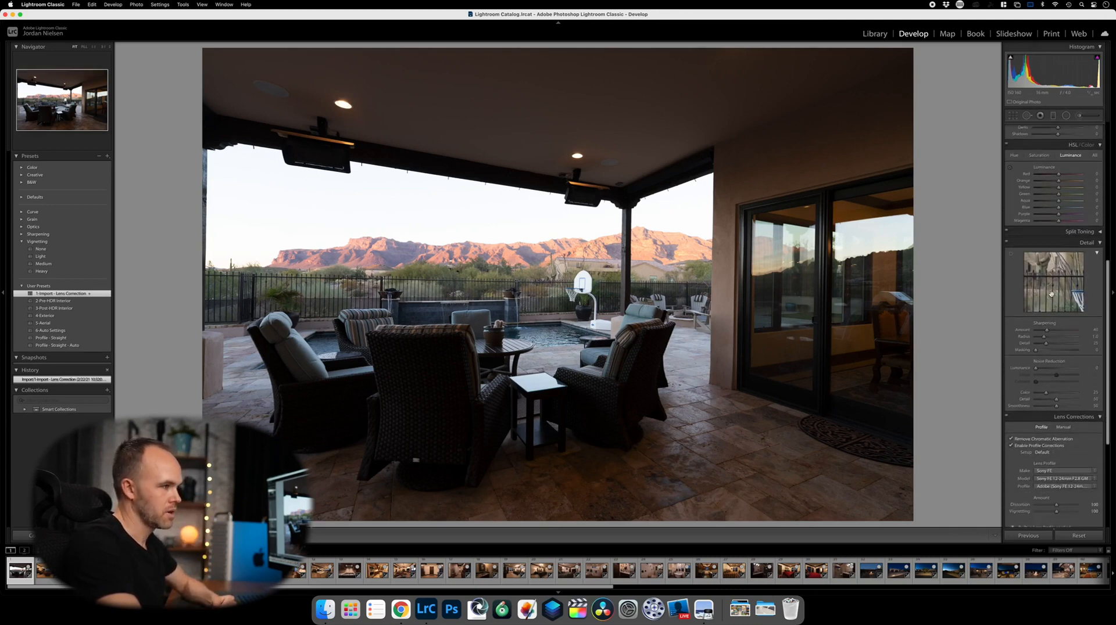
{"action": "scroll", "coordinate": [1051, 294], "scroll_direction": "down", "scroll_amount": 12}
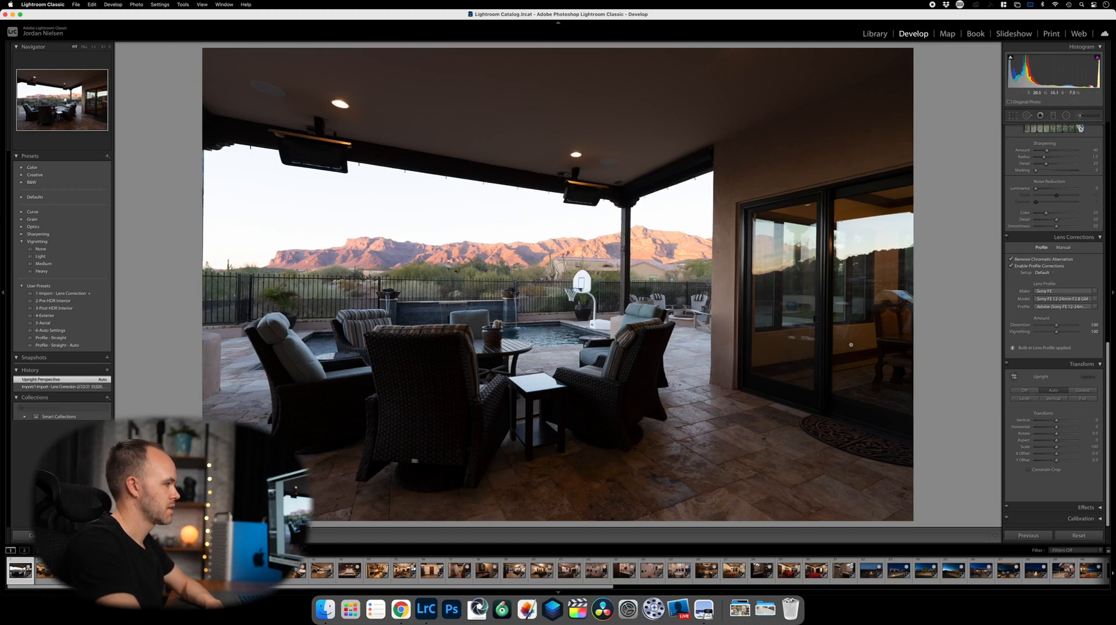
Apply Auto tone settings to the covered patio photo and copy its develop settings, including Basic Tone, Lens Corrections and Upright Mode.
{"action": "scroll", "coordinate": [1075, 232], "scroll_direction": "up", "scroll_amount": 15}
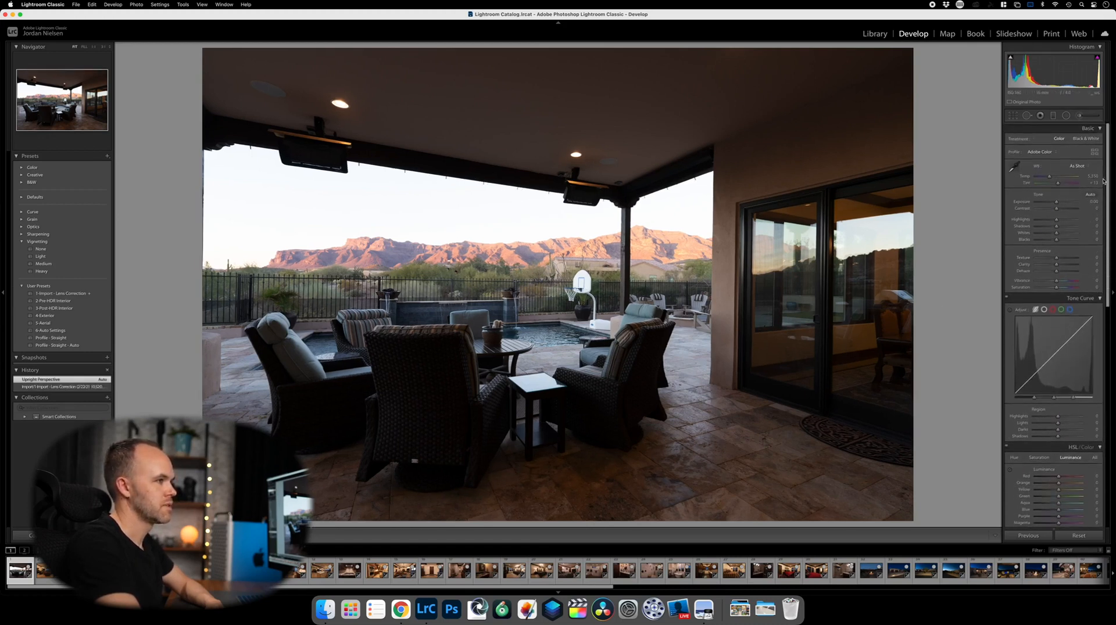
{"action": "key", "text": "super+u"}
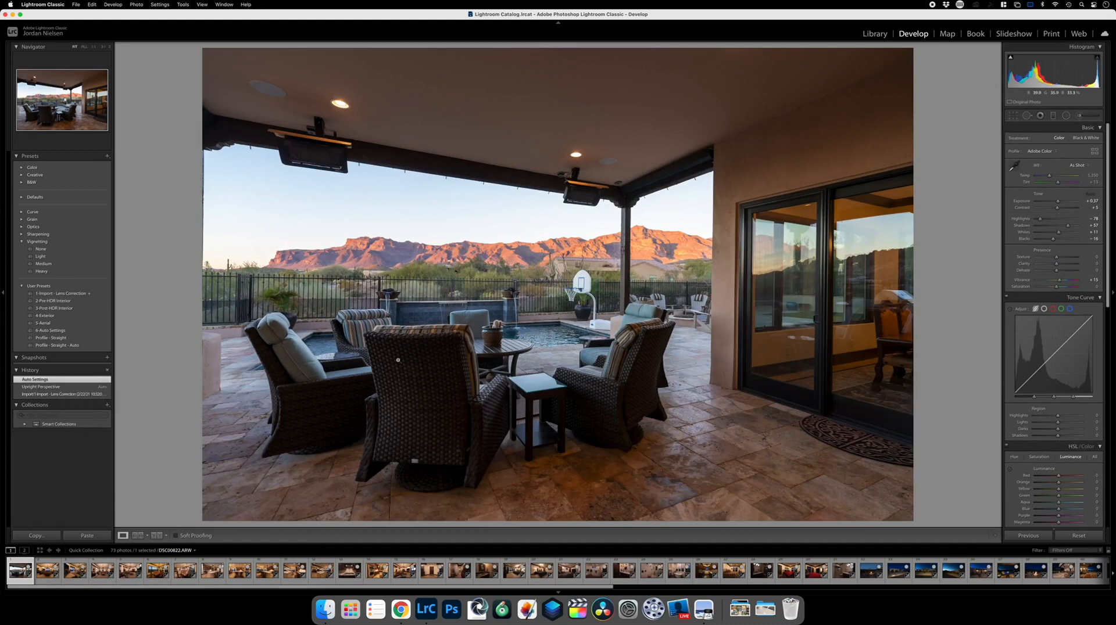
{"action": "left_click", "coordinate": [36, 535]}
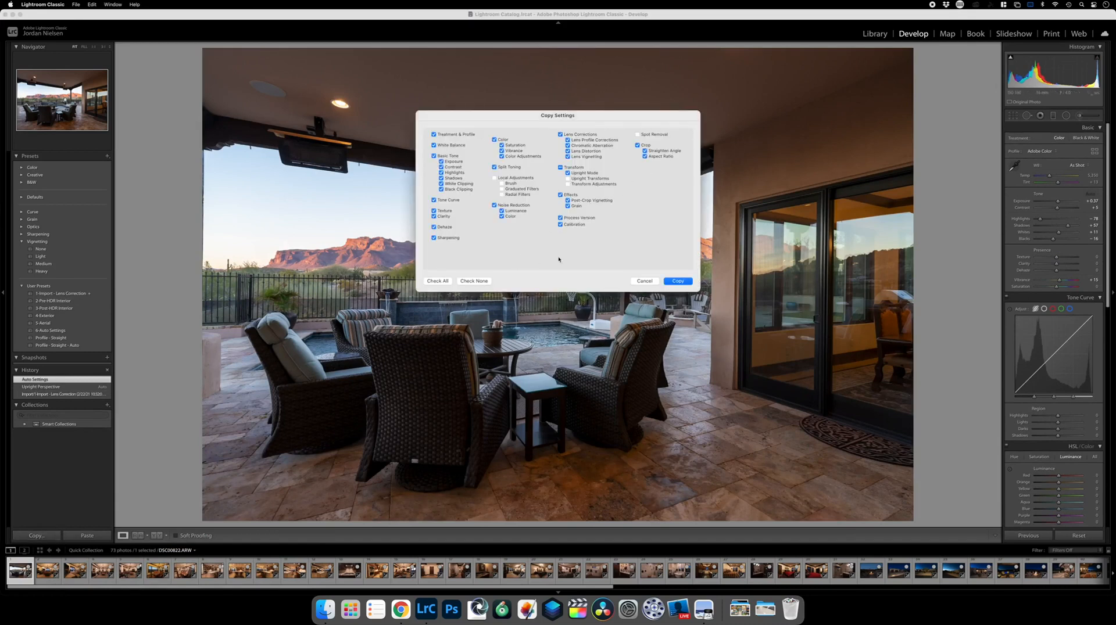
{"action": "left_click", "coordinate": [679, 281]}
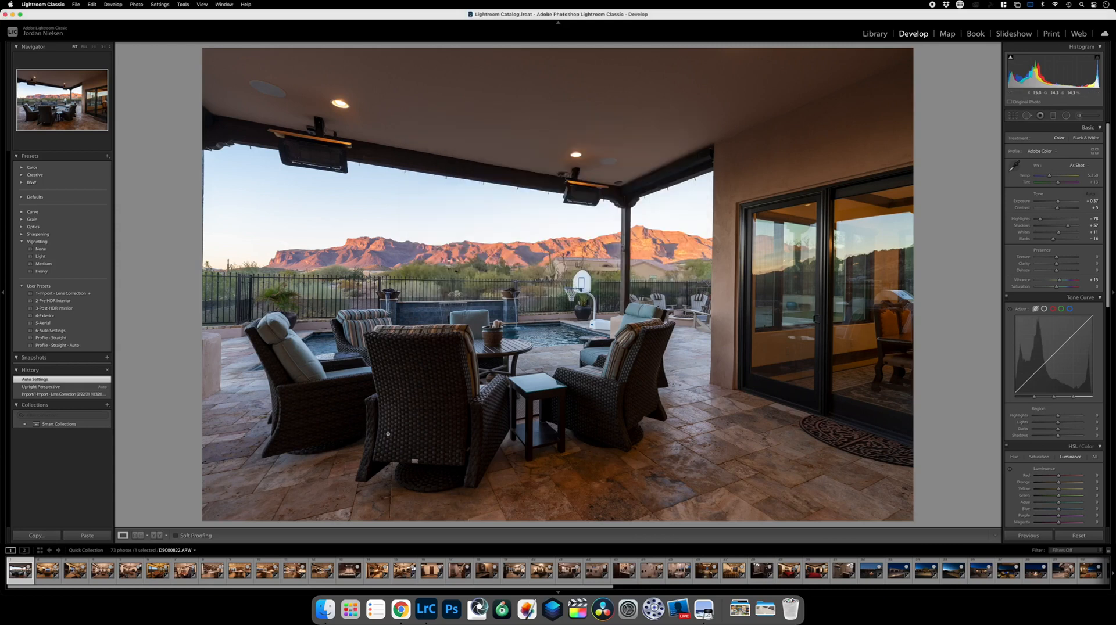
Paste the copied Auto Upright and Auto tone settings onto all the photos in the Quick Collection.
{"action": "key", "text": "Right"}
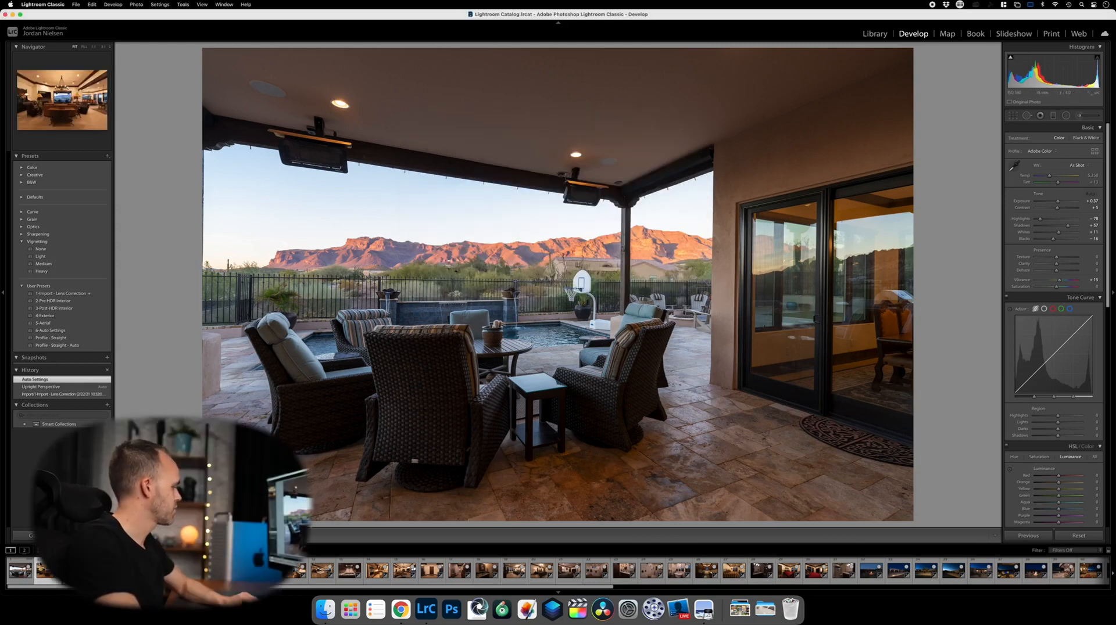
{"action": "scroll", "coordinate": [914, 572], "scroll_direction": "down", "scroll_amount": 10}
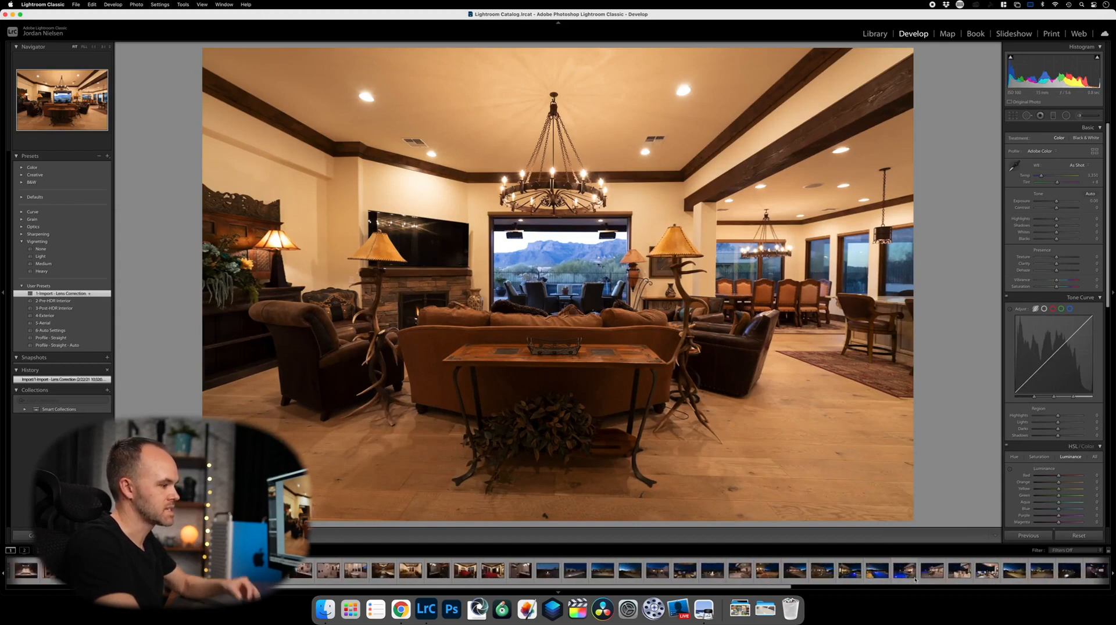
{"action": "scroll", "coordinate": [914, 572], "scroll_direction": "down", "scroll_amount": 8}
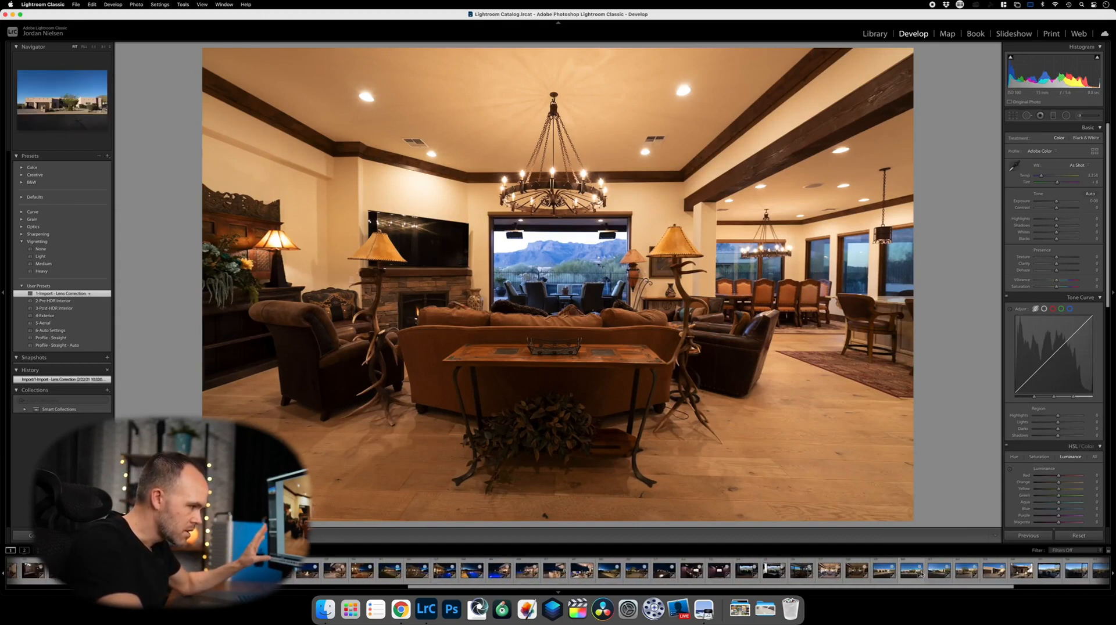
{"action": "scroll", "coordinate": [974, 569], "scroll_direction": "down", "scroll_amount": 5}
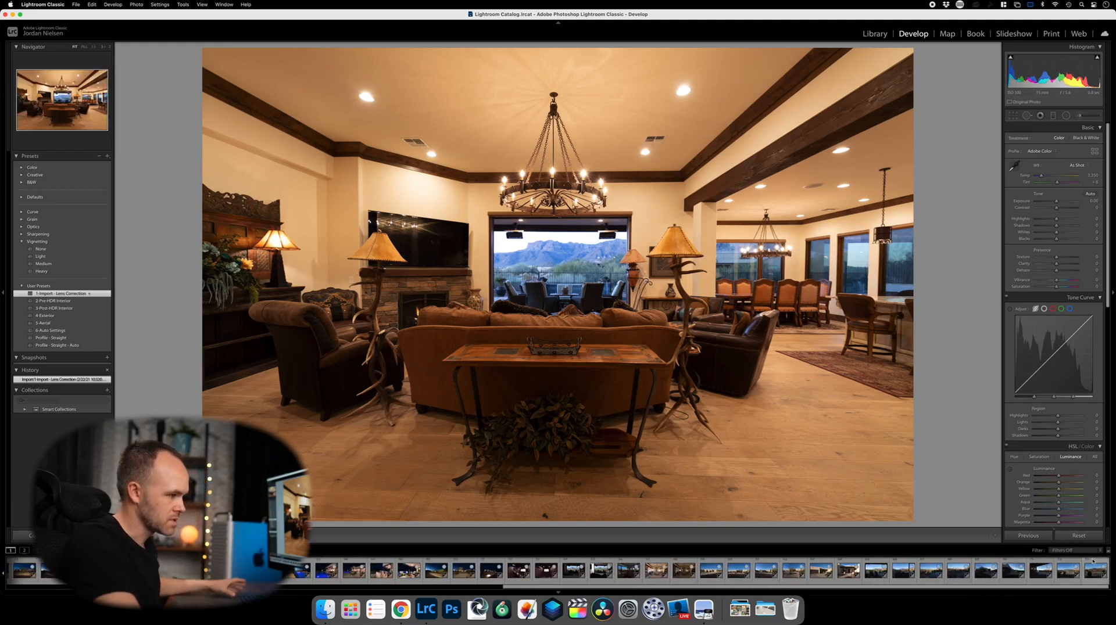
{"action": "key", "text": "super+a"}
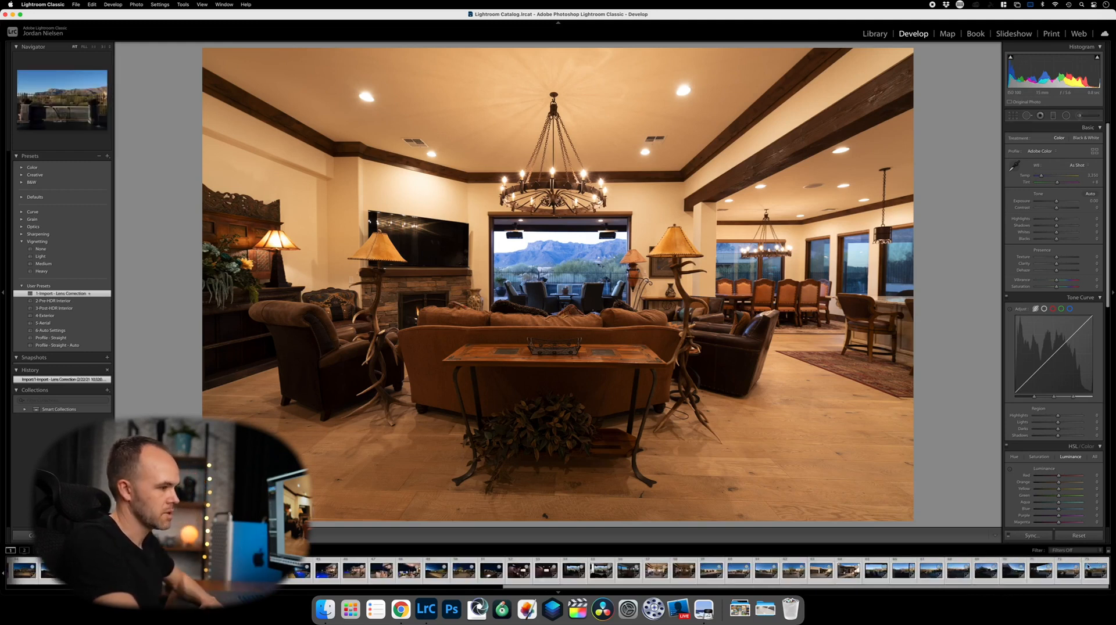
{"action": "right_click", "coordinate": [1087, 567]}
{"action": "mouse_move", "coordinate": [1062, 424]}
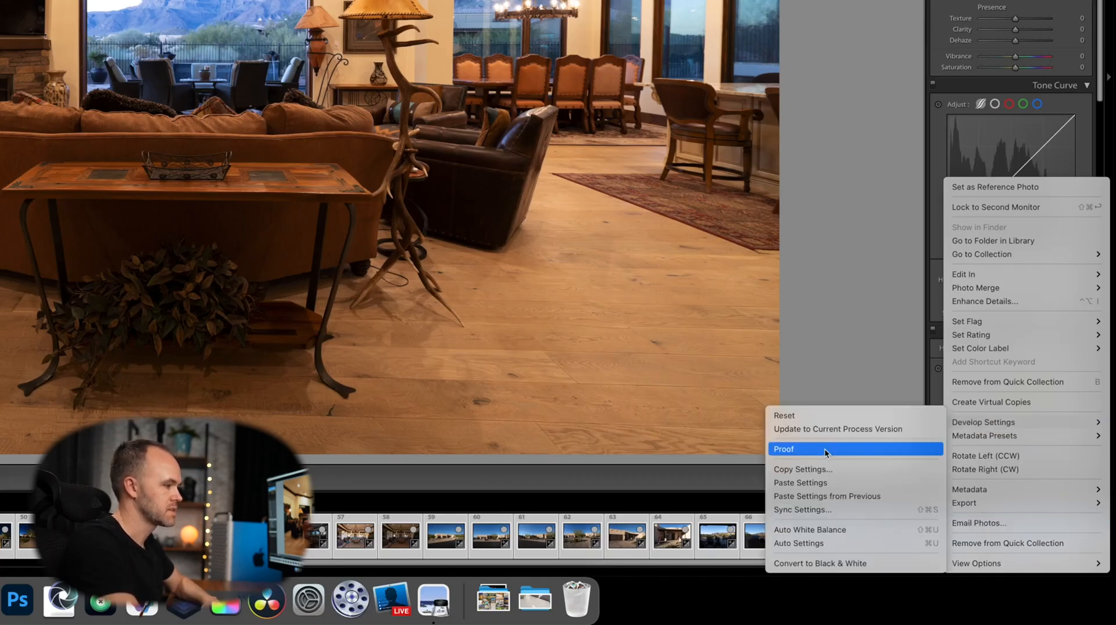
{"action": "left_click", "coordinate": [824, 480]}
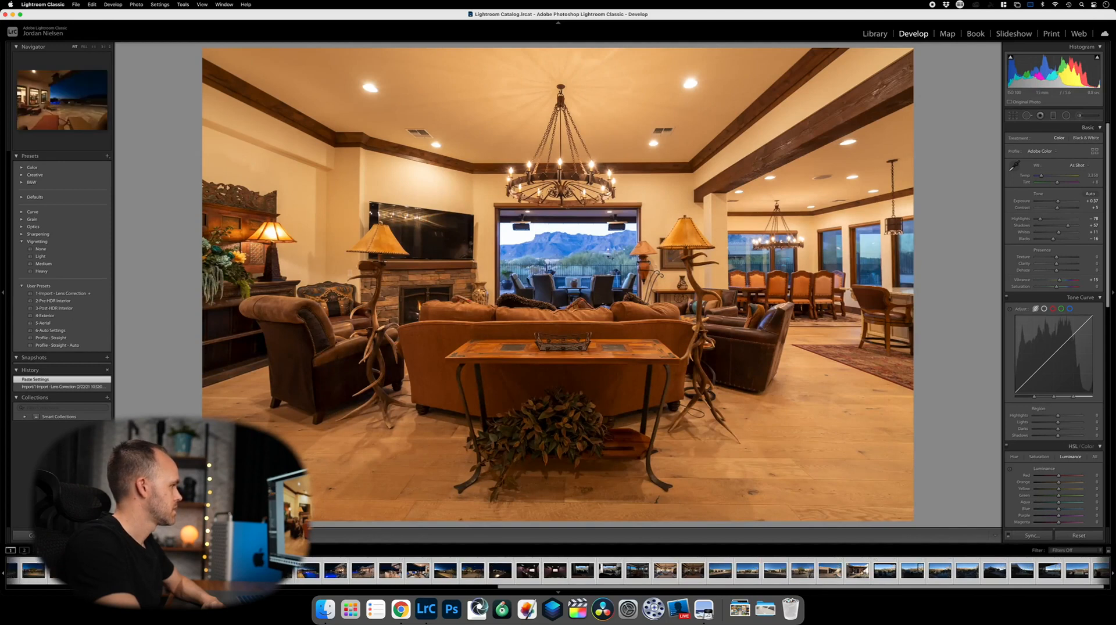
Reopen the covered patio photo and set Highlights to -100, Shadows to +77 and Exposure to +0.30.
{"action": "scroll", "coordinate": [558, 571], "scroll_direction": "left", "scroll_amount": 10}
{"action": "left_click", "coordinate": [14, 560]}
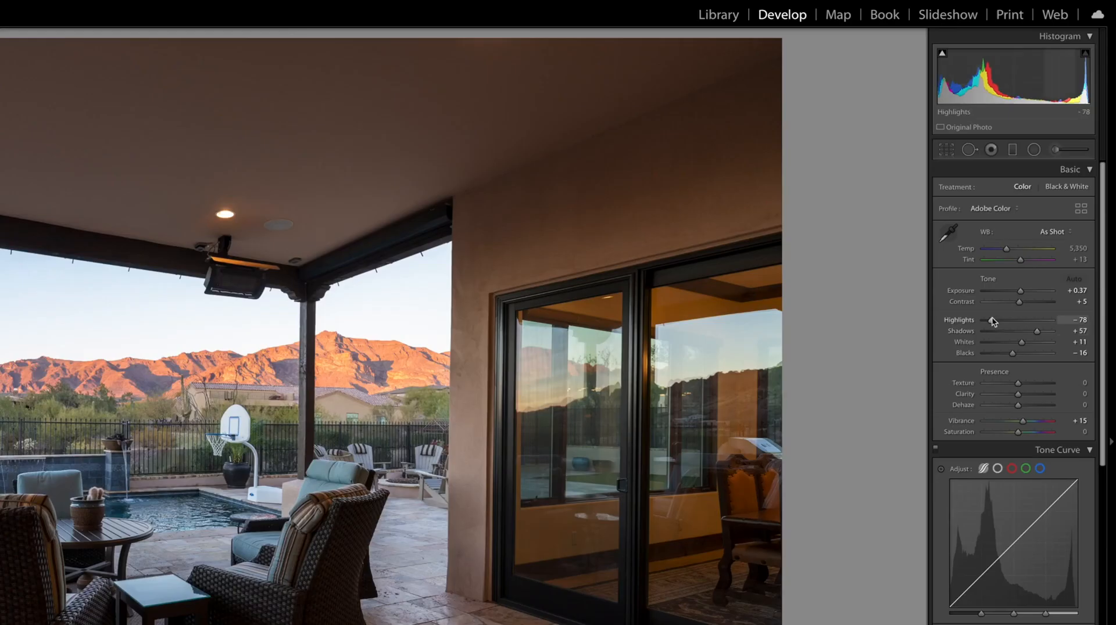
{"action": "left_click_drag", "start_coordinate": [1039, 220], "coordinate": [1003, 221]}
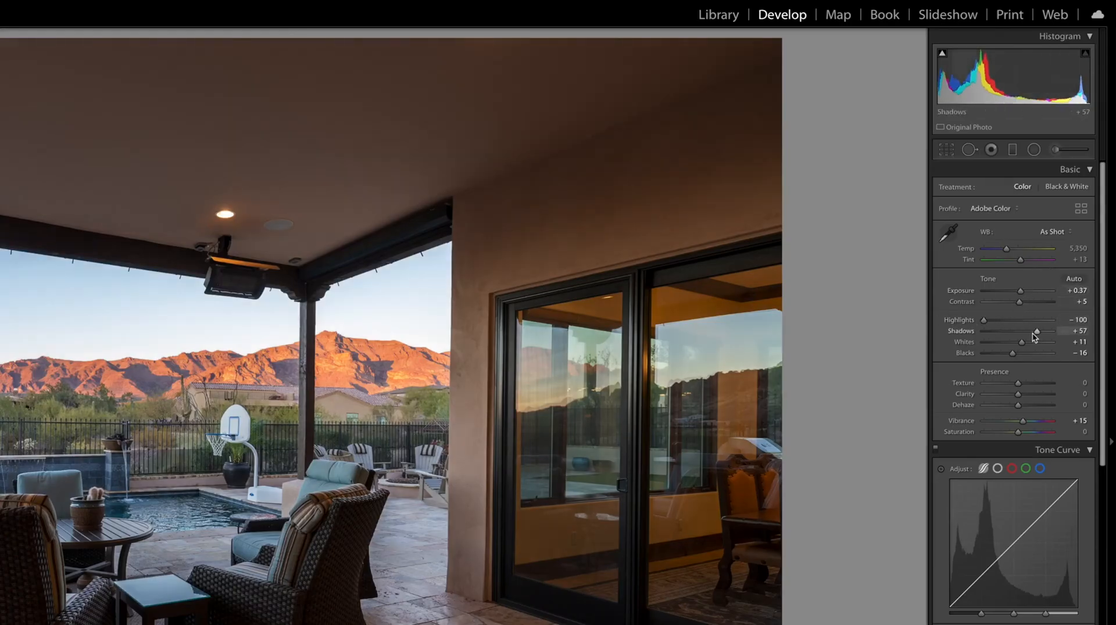
{"action": "mouse_move", "coordinate": [1035, 332]}
{"action": "left_mouse_down"}
{"action": "mouse_move", "coordinate": [1056, 327]}
{"action": "mouse_move", "coordinate": [1045, 332]}
{"action": "left_mouse_up"}
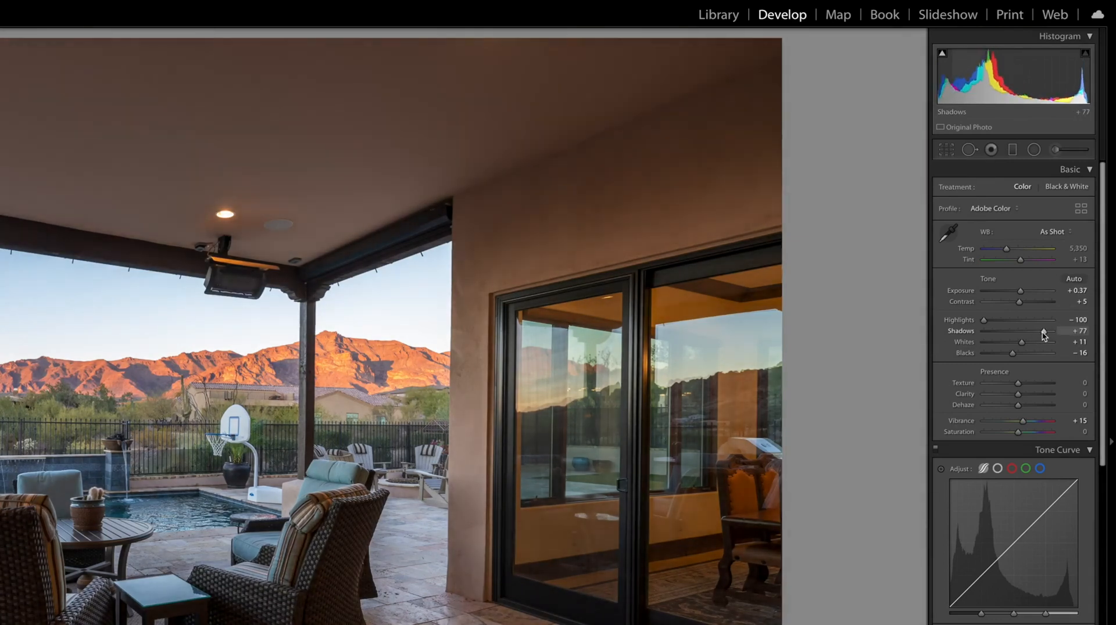
{"action": "left_click_drag", "start_coordinate": [1020, 293], "coordinate": [1016, 294]}
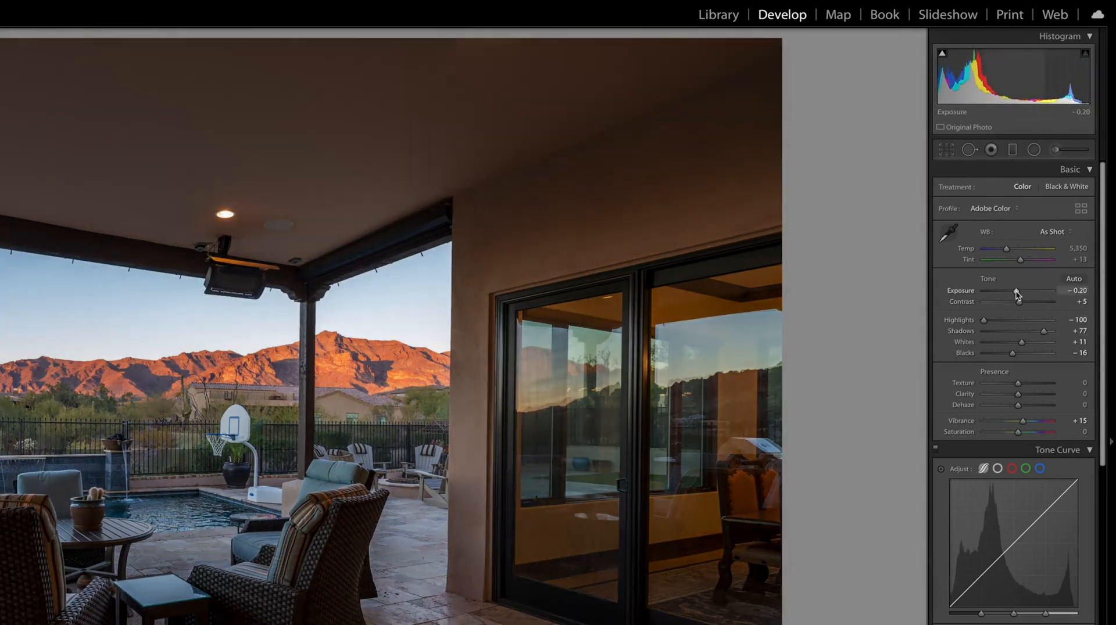
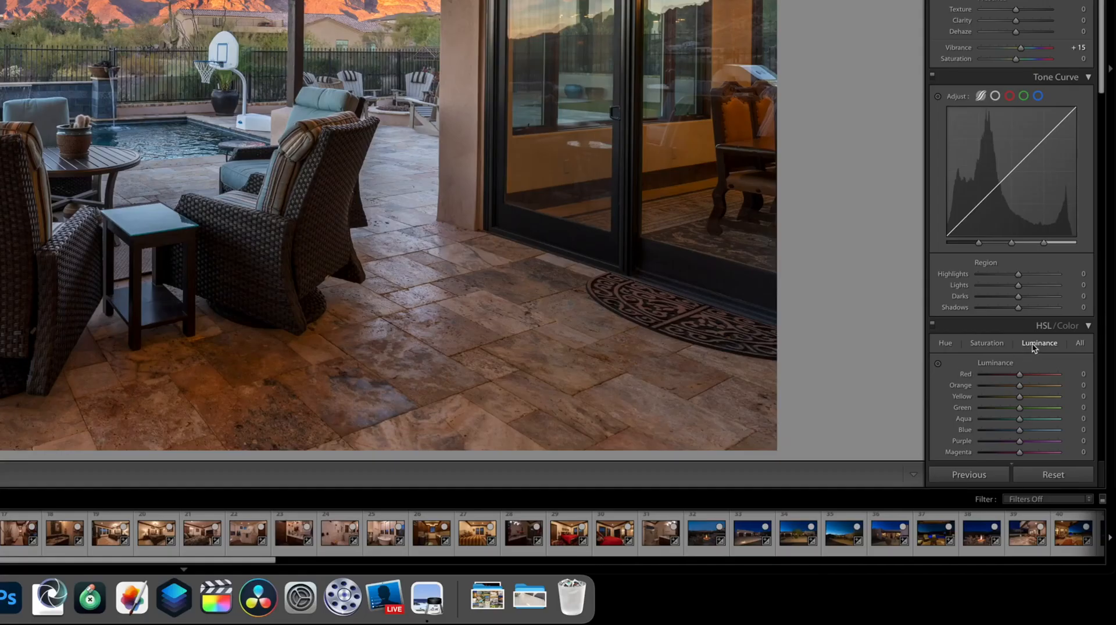
Try darkening the blue sky with a targeted HSL Luminance adjustment and undo it.
{"action": "left_click", "coordinate": [937, 364]}
{"action": "left_click_drag", "start_coordinate": [417, 195], "coordinate": [417, 270]}
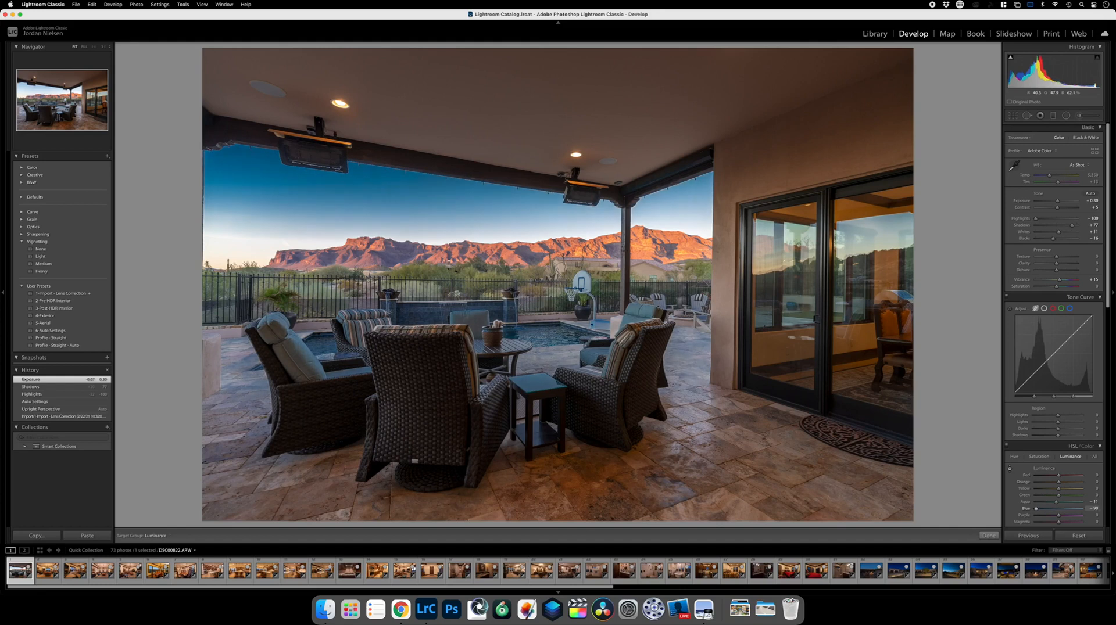
{"action": "key", "text": "Escape"}
{"action": "key", "text": "super+z"}
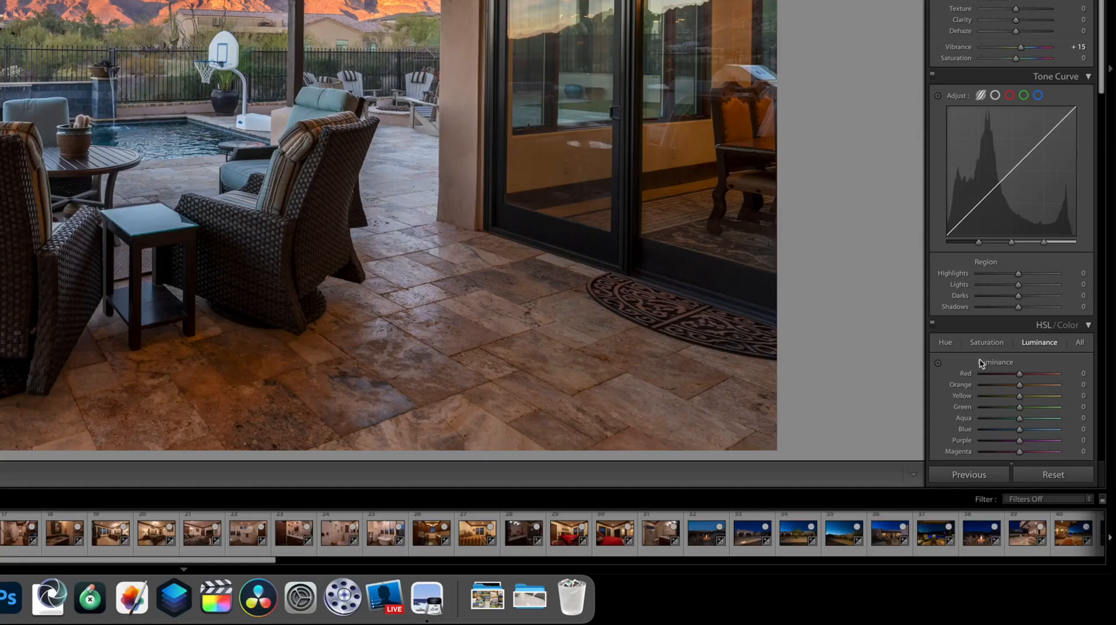
Use targeted HSL Saturation adjustments to raise the sky's Blue to +37 and the mountains' Orange to +27.
{"action": "left_click", "coordinate": [986, 343]}
{"action": "left_click", "coordinate": [938, 363]}
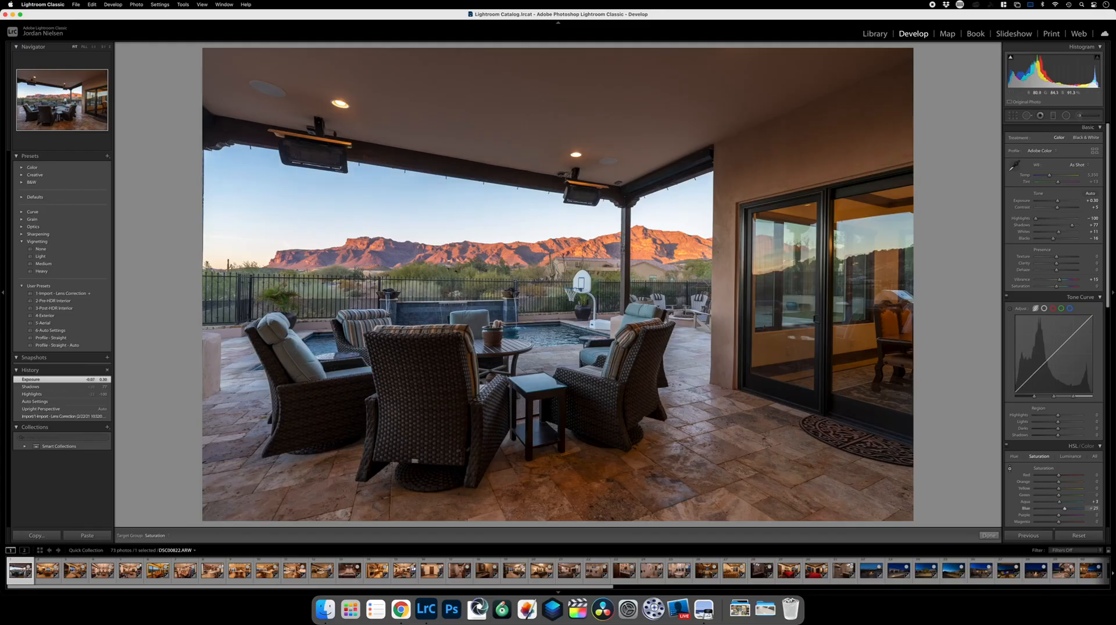
{"action": "left_click_drag", "start_coordinate": [407, 215], "coordinate": [406, 188]}
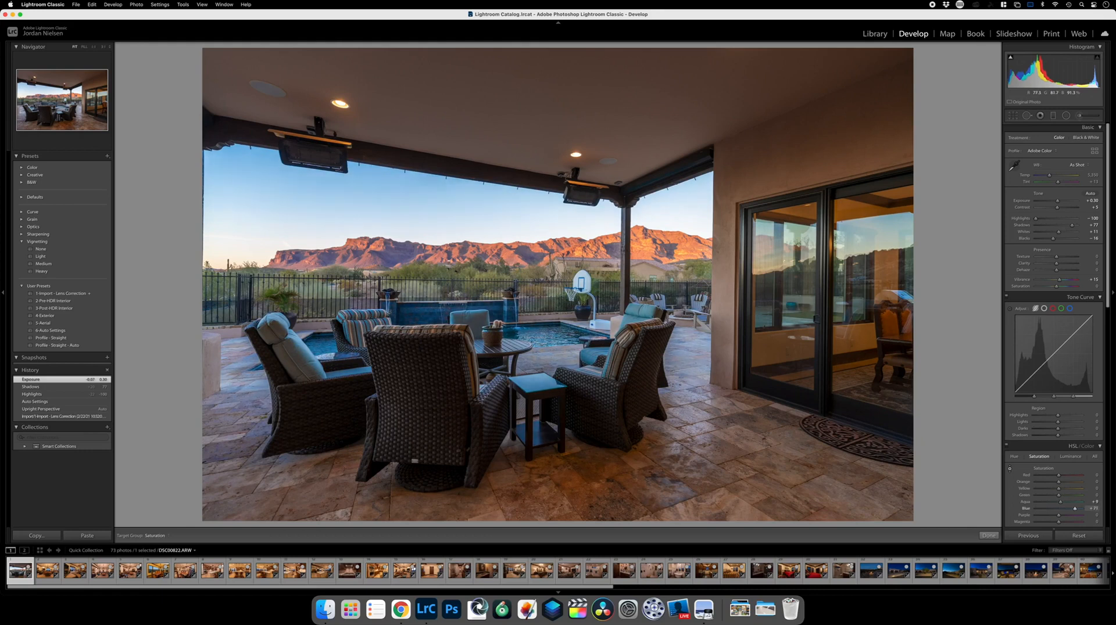
{"action": "left_click_drag", "start_coordinate": [407, 188], "coordinate": [407, 222]}
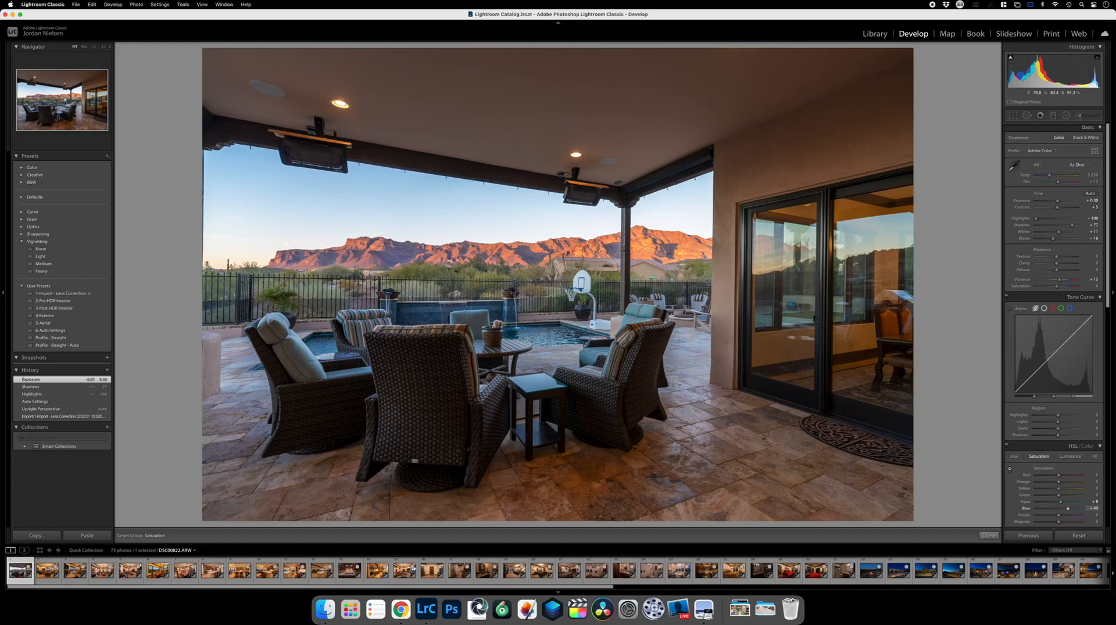
{"action": "left_click_drag", "start_coordinate": [405, 201], "coordinate": [405, 201]}
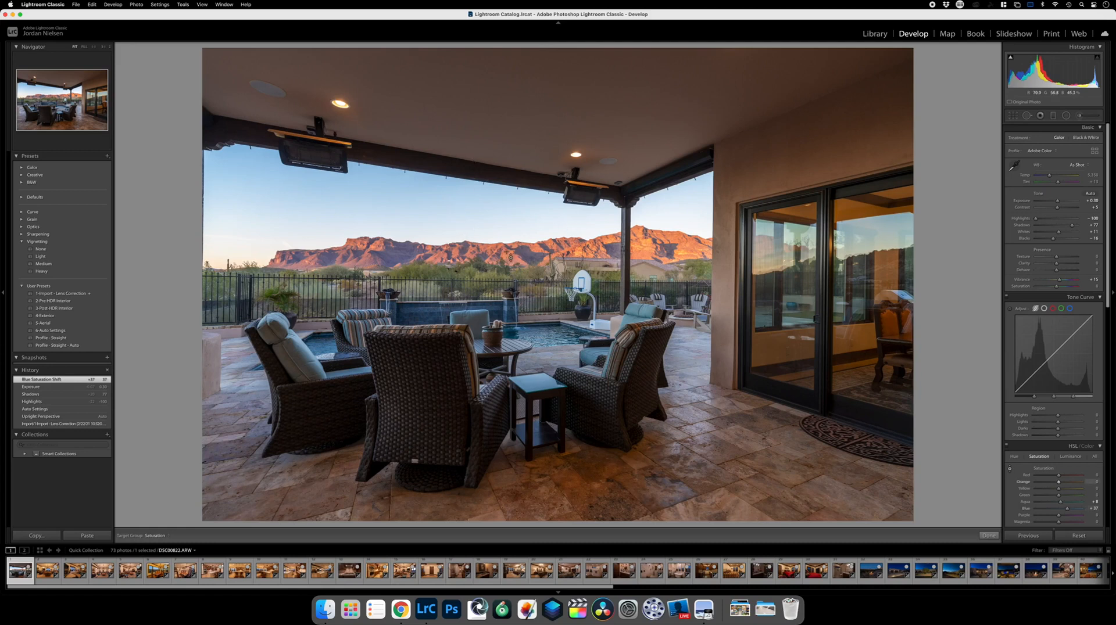
{"action": "left_click_drag", "start_coordinate": [456, 270], "coordinate": [456, 255]}
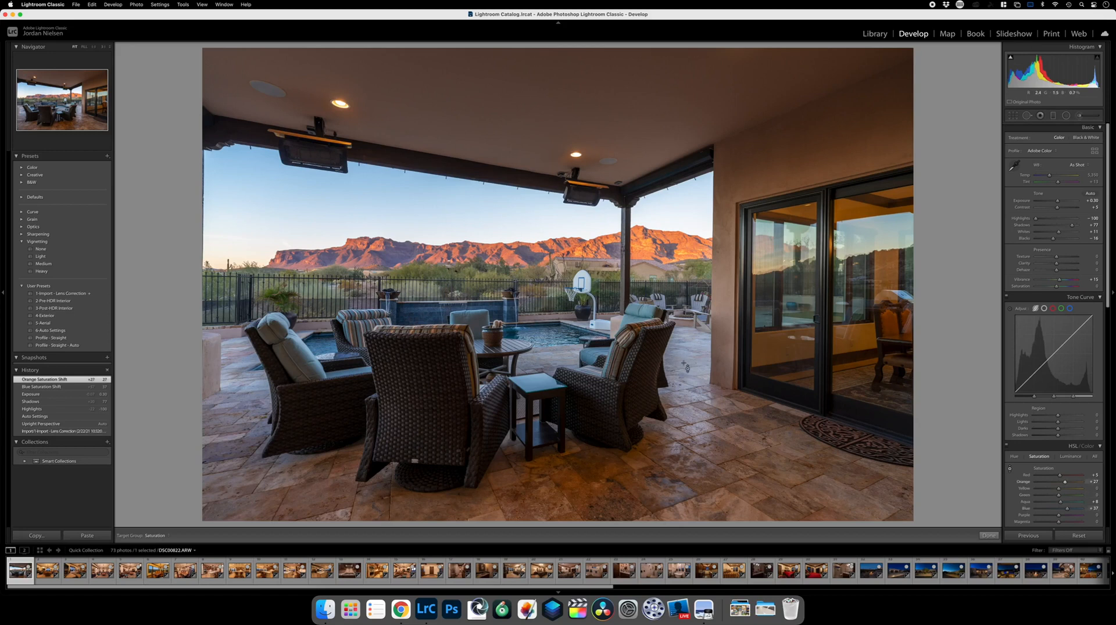
Set up an adjustment brush that warms the image, using the Temp effect at 16.
{"action": "left_click", "coordinate": [1079, 116]}
{"action": "left_click", "coordinate": [1047, 139]}
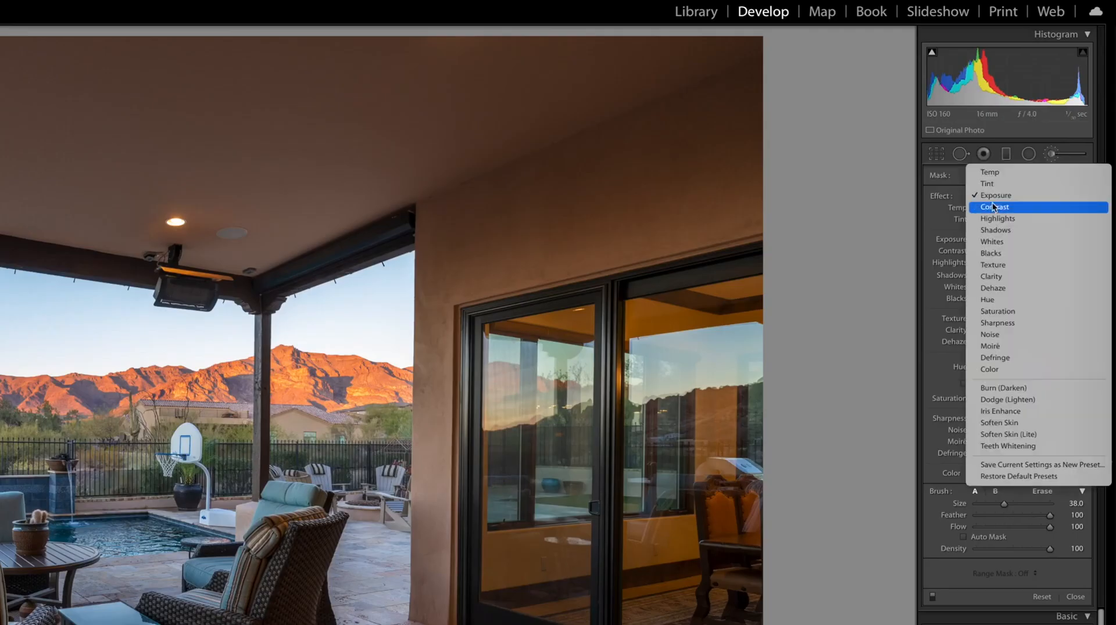
{"action": "left_click", "coordinate": [1000, 173]}
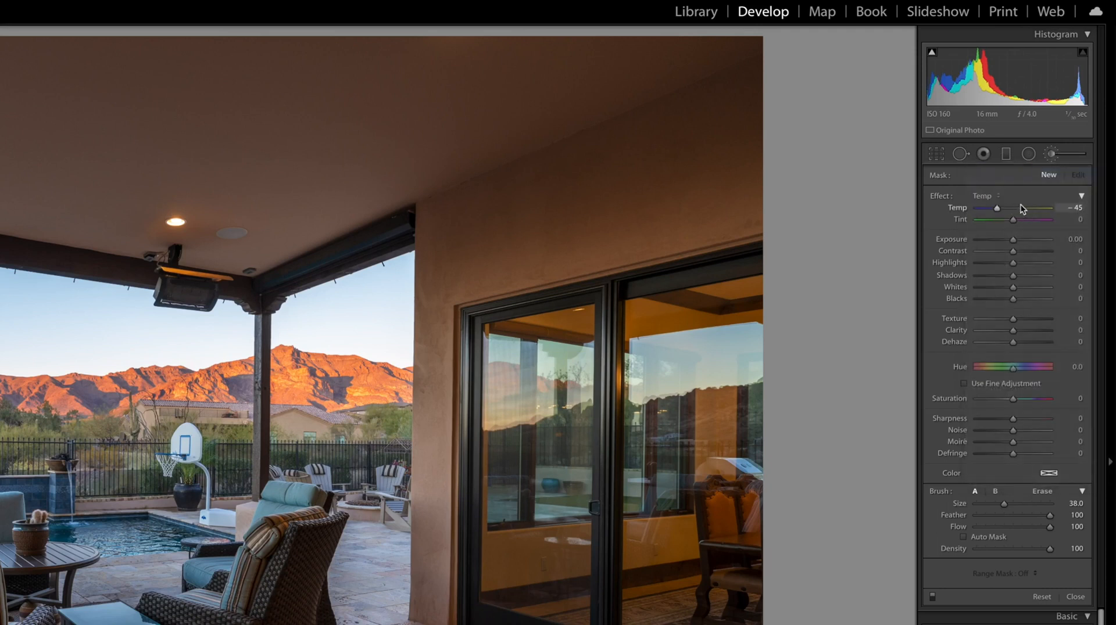
{"action": "left_click", "coordinate": [1021, 208]}
{"action": "left_click_drag", "start_coordinate": [1011, 208], "coordinate": [1017, 210]}
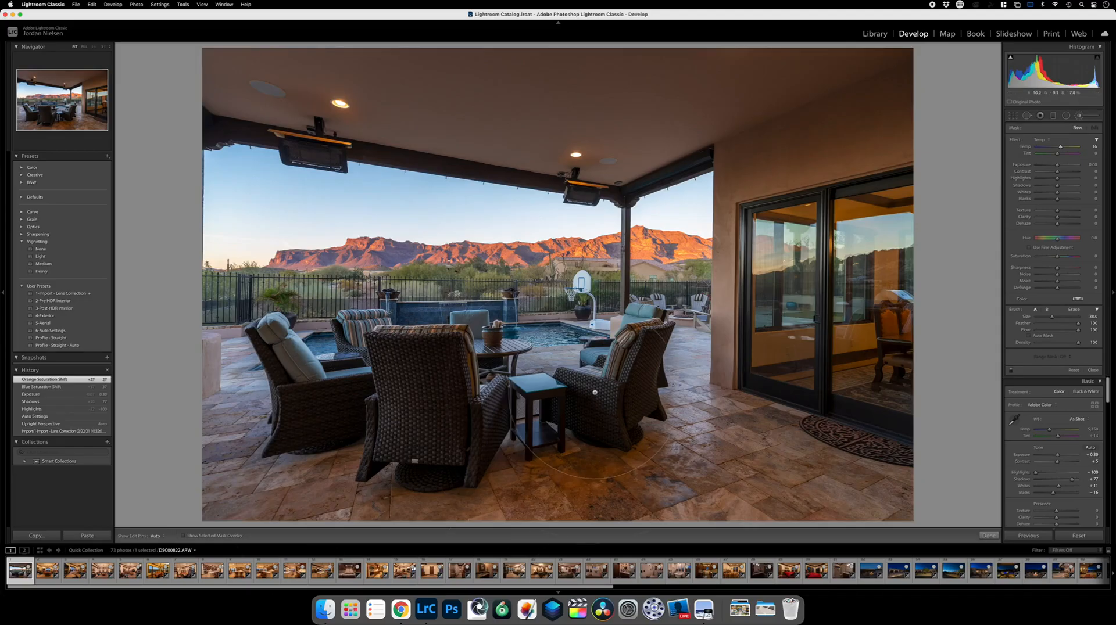
Try painting the warming brush over the patio floor beside the chairs and undo the stroke.
{"action": "key", "text": "h"}
{"action": "left_click_drag", "start_coordinate": [651, 370], "coordinate": [702, 389]}
{"action": "key", "text": "h"}
{"action": "key", "text": "super+z"}
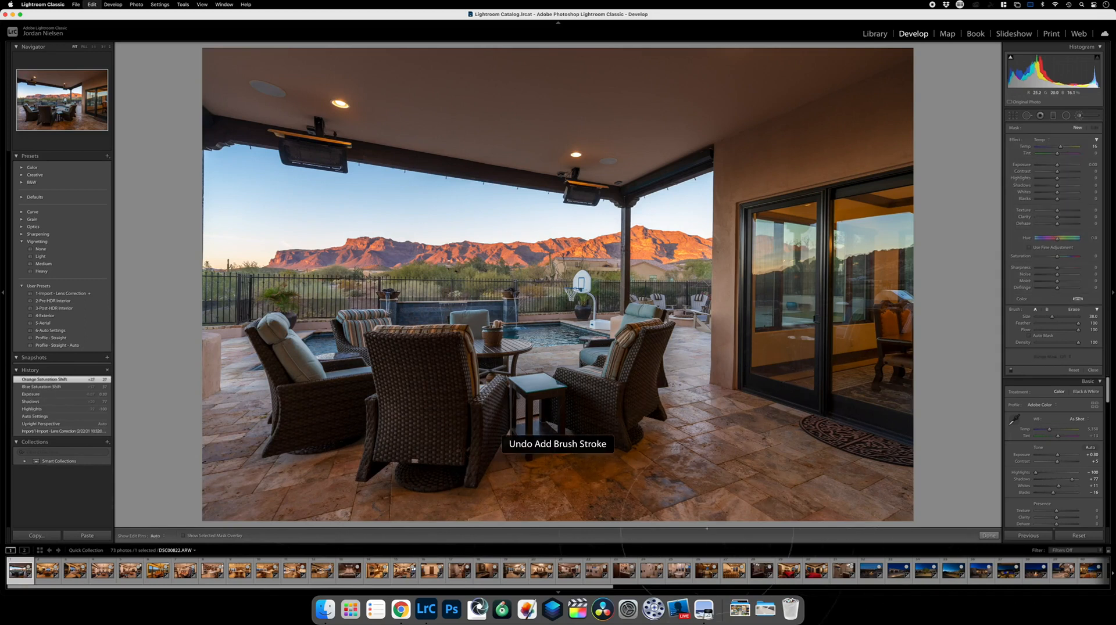
Reduce the brush size to 32, paint over the bluish patio seating area and raise the brush's Temp to 37.
{"action": "scroll", "coordinate": [531, 376], "scroll_direction": "down", "scroll_amount": 3}
{"action": "scroll", "coordinate": [572, 372], "scroll_direction": "down", "scroll_amount": 2}
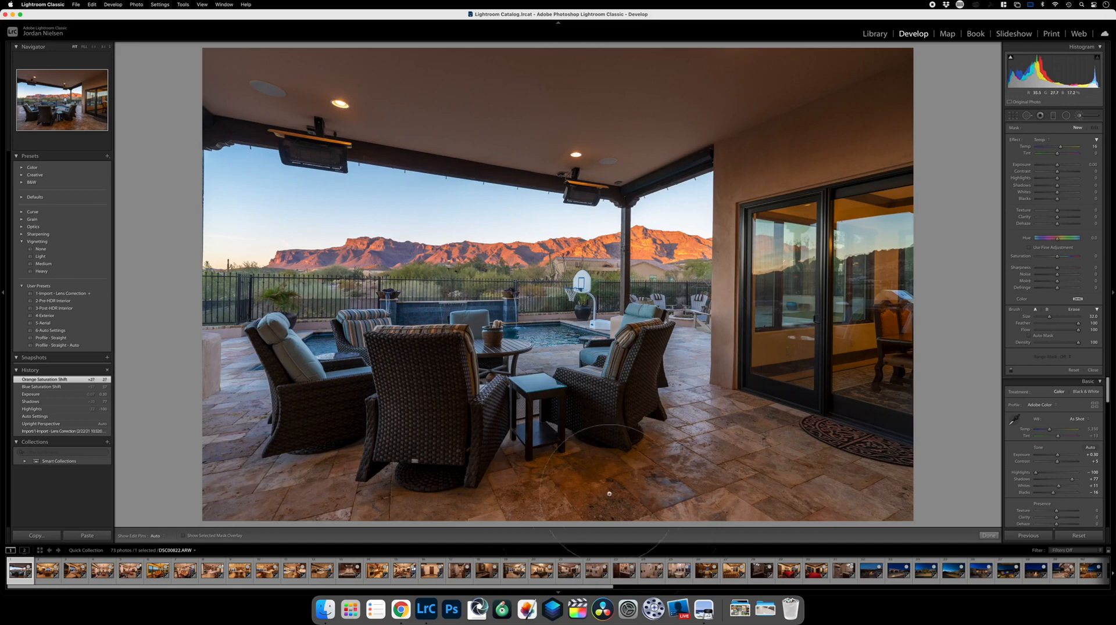
{"action": "key", "text": "h"}
{"action": "mouse_move", "coordinate": [607, 379]}
{"action": "left_mouse_down"}
{"action": "mouse_move", "coordinate": [589, 361]}
{"action": "mouse_move", "coordinate": [626, 353]}
{"action": "mouse_move", "coordinate": [458, 382]}
{"action": "left_mouse_up"}
{"action": "left_click_drag", "start_coordinate": [525, 342], "coordinate": [527, 343]}
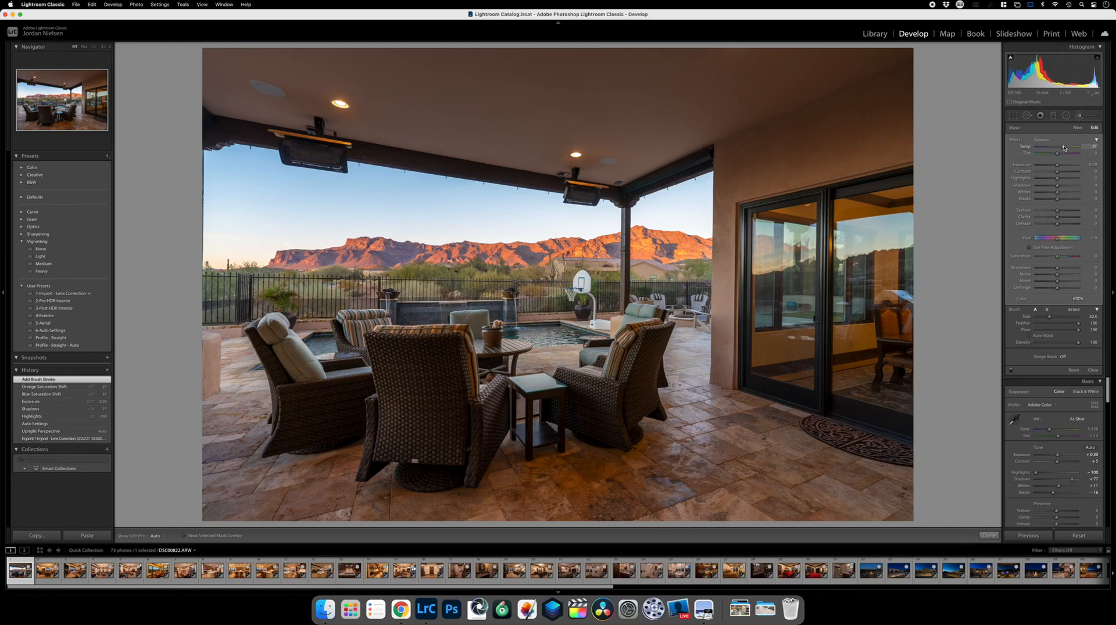
{"action": "left_click_drag", "start_coordinate": [1064, 147], "coordinate": [1064, 148]}
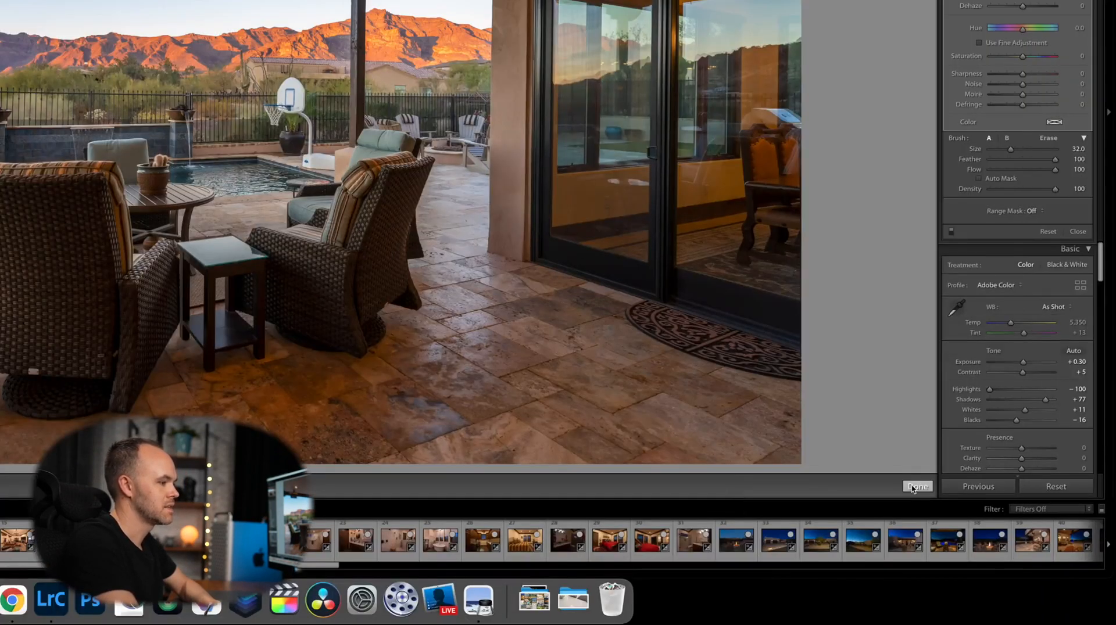
{"action": "left_click", "coordinate": [987, 535]}
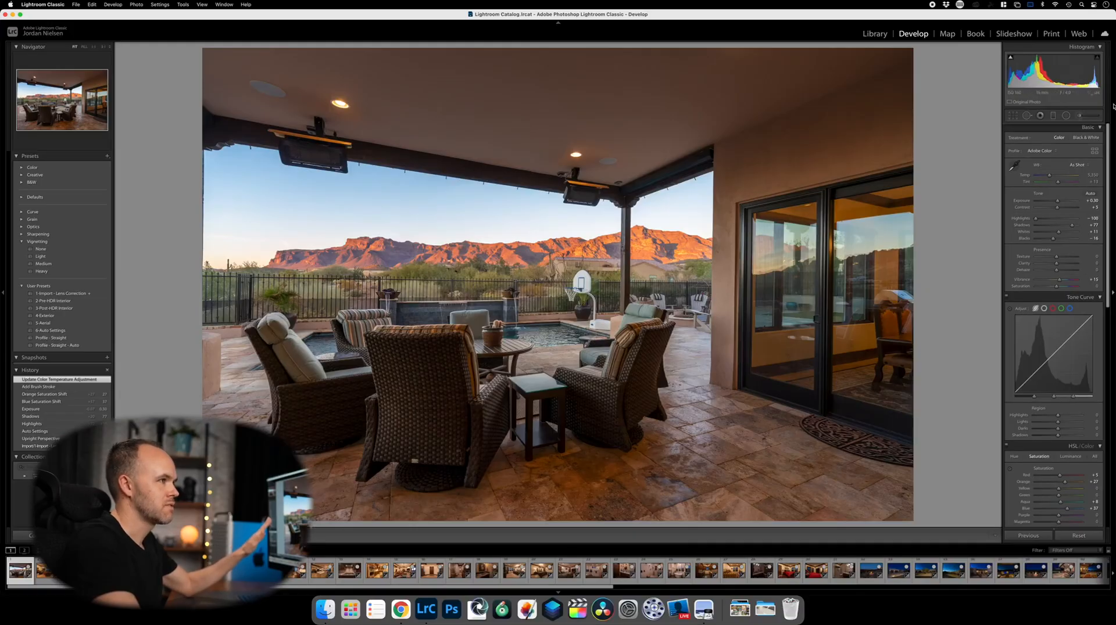
Paint the patio floor with a new Saturation brush starting at -12 and lower its Saturation to -37.
{"action": "left_click", "coordinate": [1079, 118]}
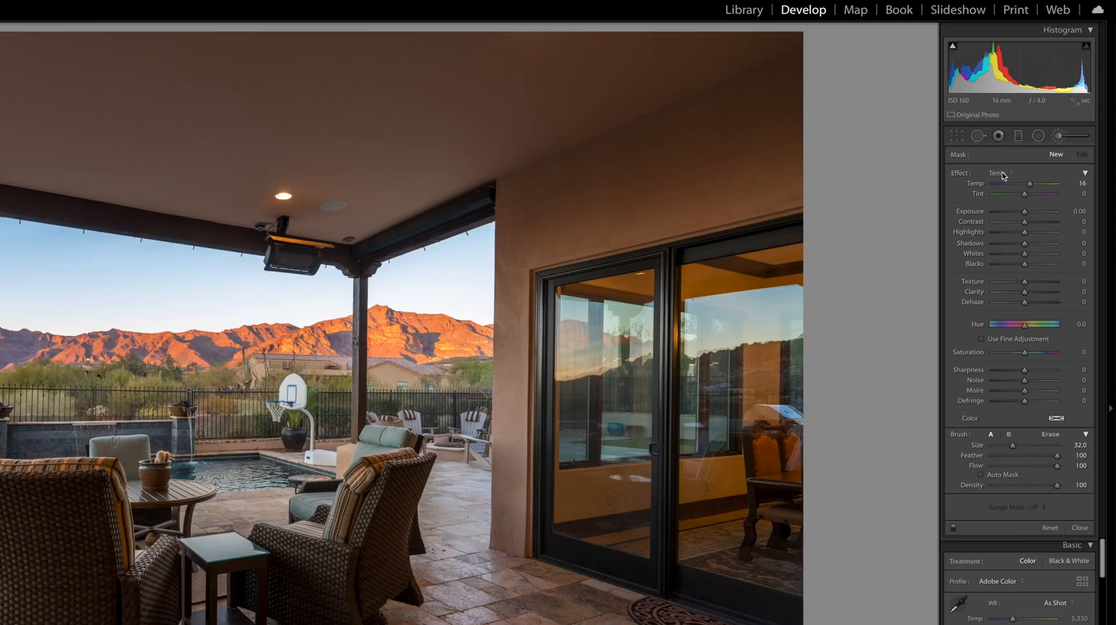
{"action": "left_click", "coordinate": [1049, 144]}
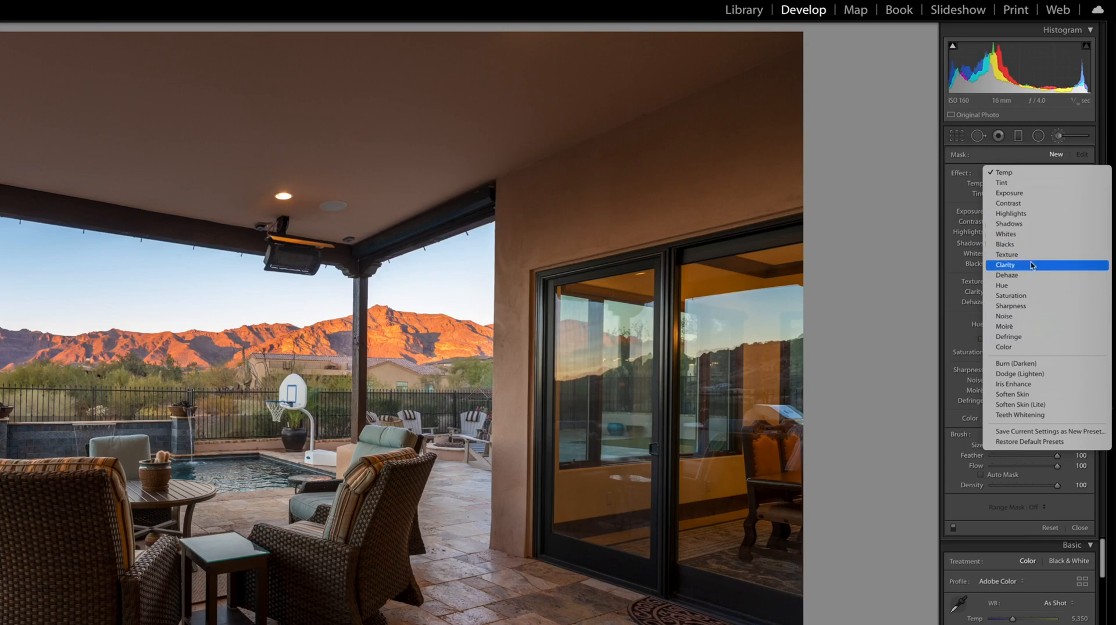
{"action": "left_click", "coordinate": [1011, 296]}
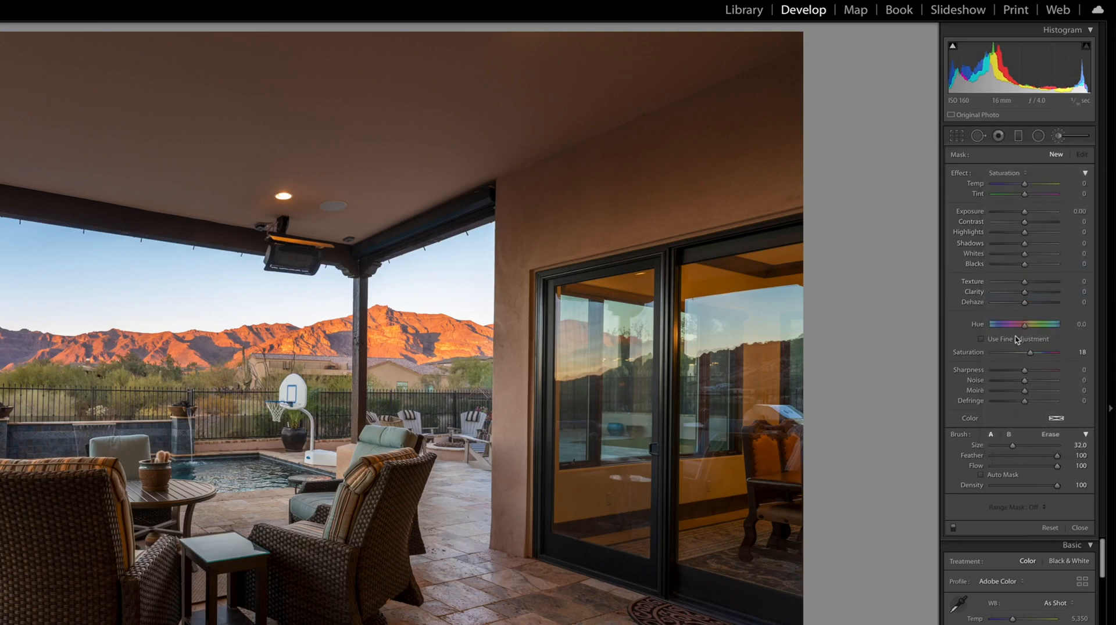
{"action": "left_click_drag", "start_coordinate": [1023, 356], "coordinate": [1012, 357]}
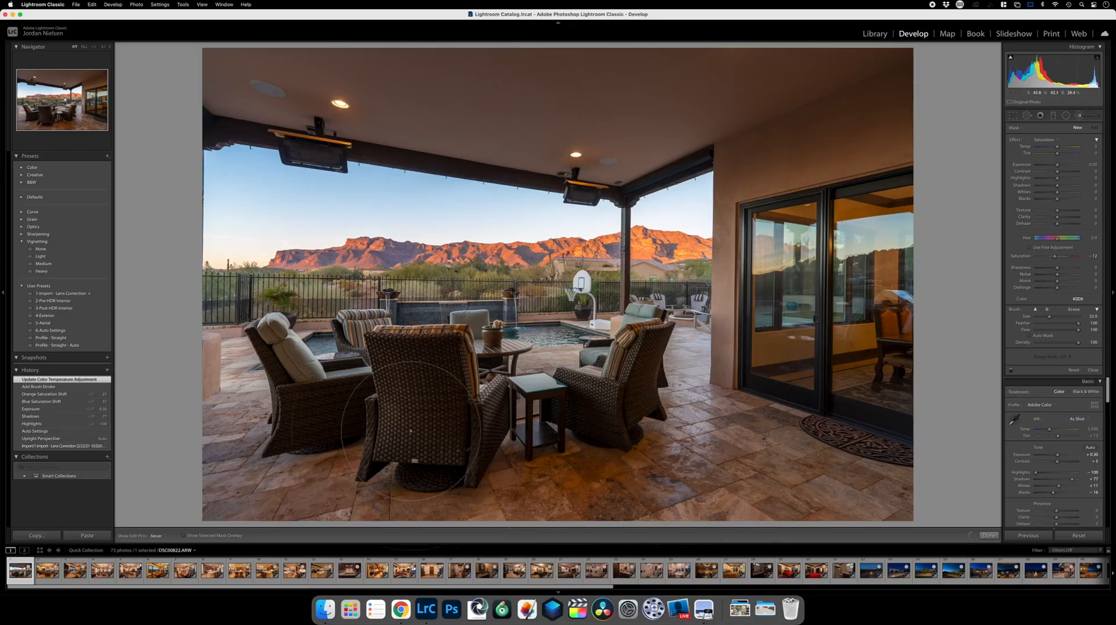
{"action": "left_click", "coordinate": [445, 403]}
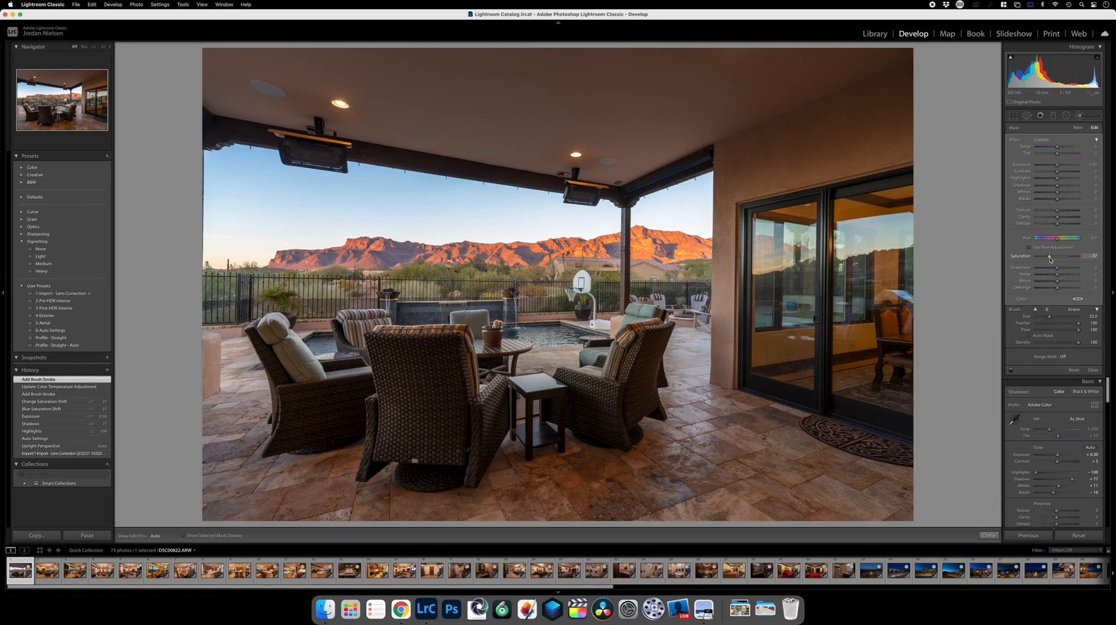
{"action": "left_click_drag", "start_coordinate": [1050, 259], "coordinate": [1050, 259]}
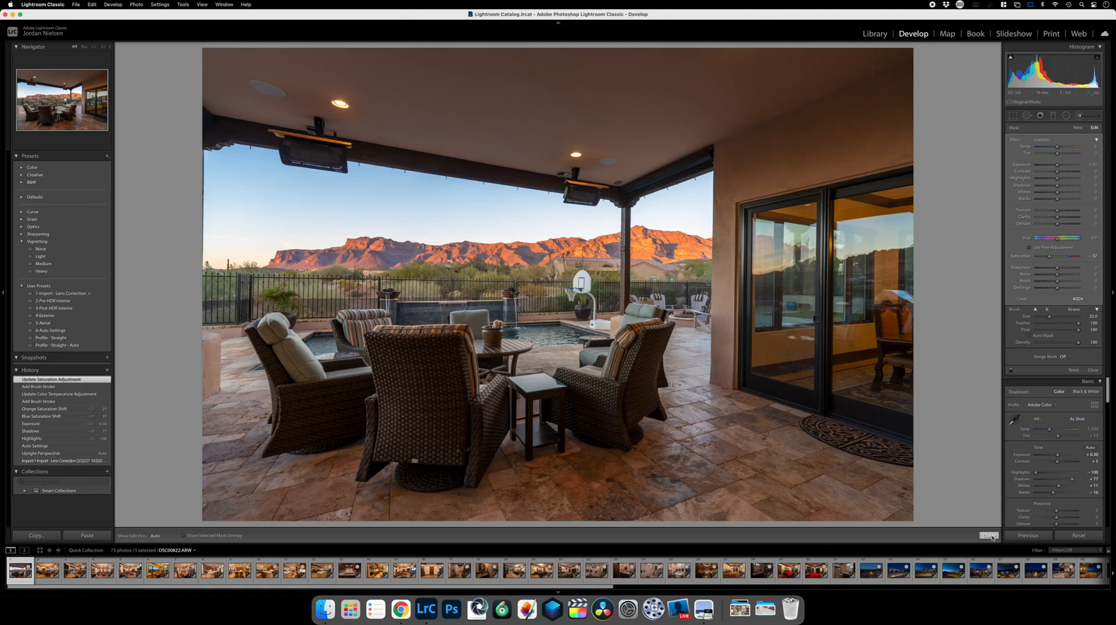
{"action": "left_click", "coordinate": [1080, 118]}
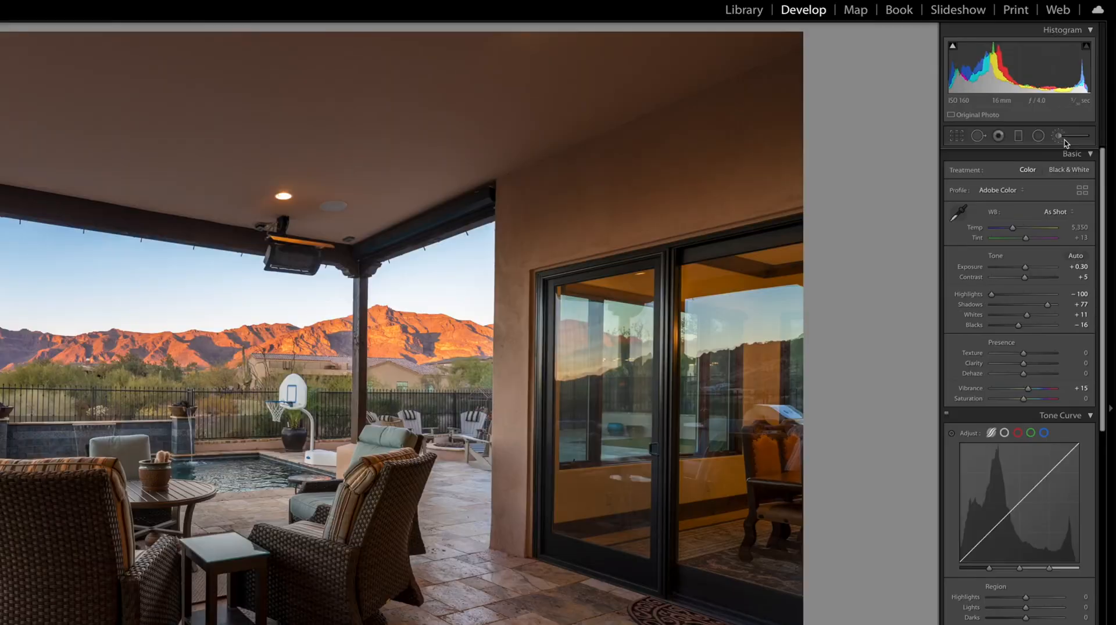
Brighten the patio ceiling, wall and floor by painting them with a new Exposure brush at 0.57 and finish the brush.
{"action": "left_click", "coordinate": [1079, 116]}
{"action": "left_click", "coordinate": [1055, 140]}
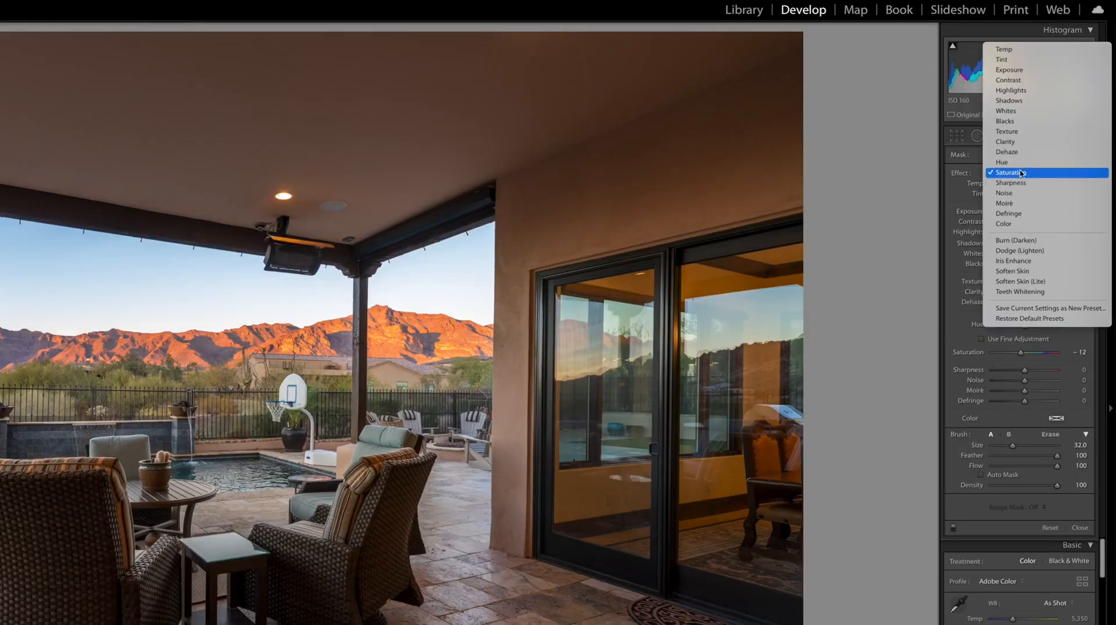
{"action": "left_click", "coordinate": [1046, 70]}
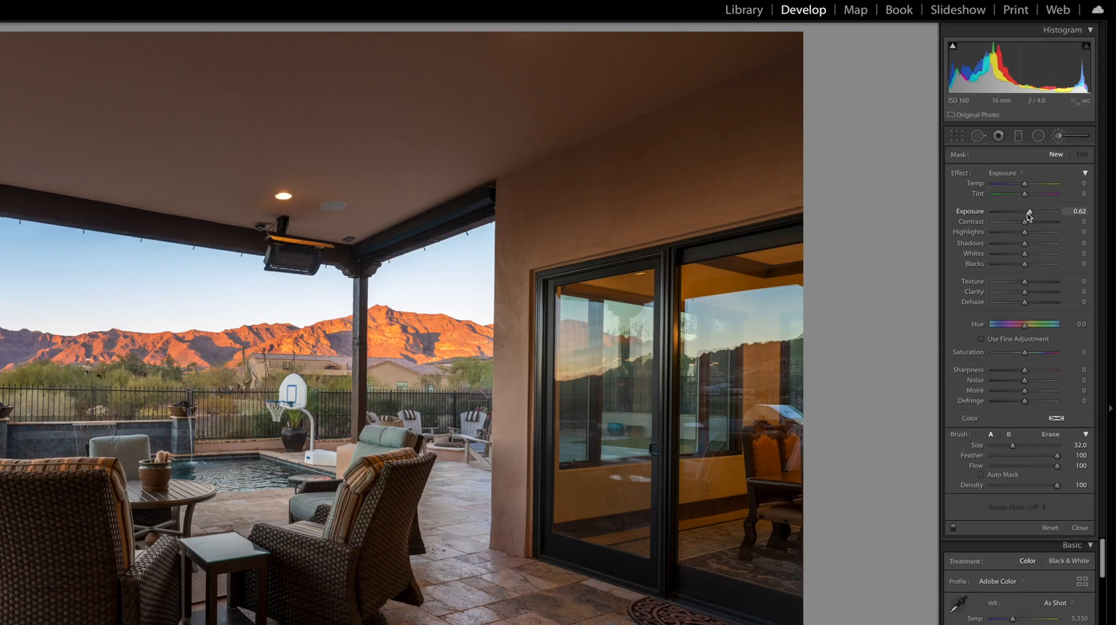
{"action": "left_click_drag", "start_coordinate": [1027, 216], "coordinate": [1029, 216]}
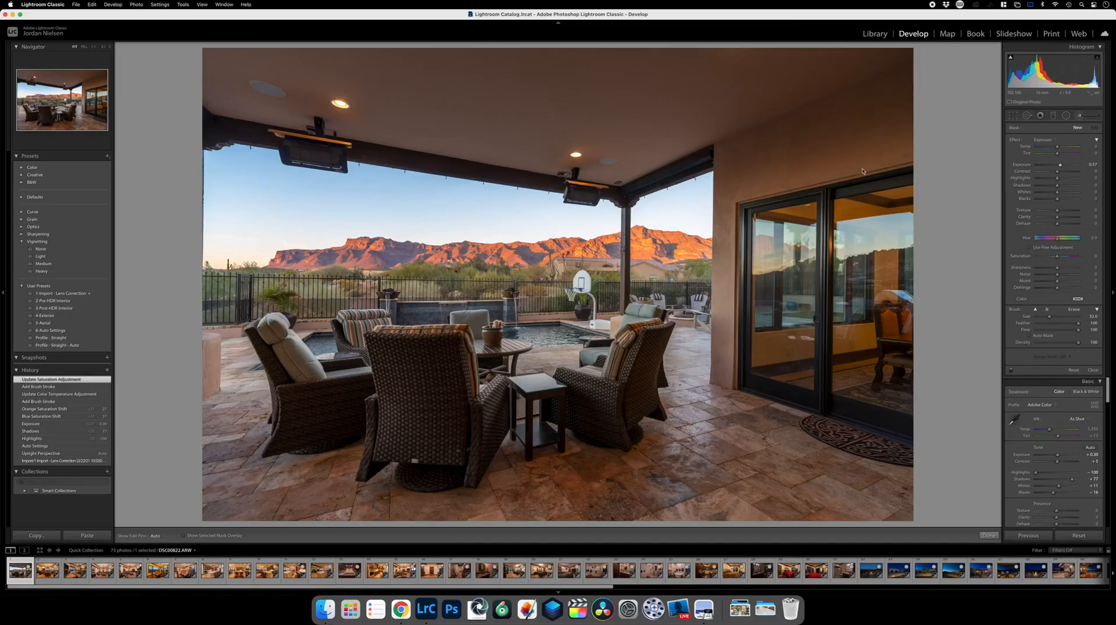
{"action": "scroll", "coordinate": [740, 116], "scroll_direction": "down", "scroll_amount": 3}
{"action": "mouse_move", "coordinate": [305, 63]}
{"action": "left_mouse_down"}
{"action": "mouse_move", "coordinate": [530, 95]}
{"action": "mouse_move", "coordinate": [833, 88]}
{"action": "mouse_move", "coordinate": [791, 142]}
{"action": "mouse_move", "coordinate": [860, 104]}
{"action": "left_mouse_up"}
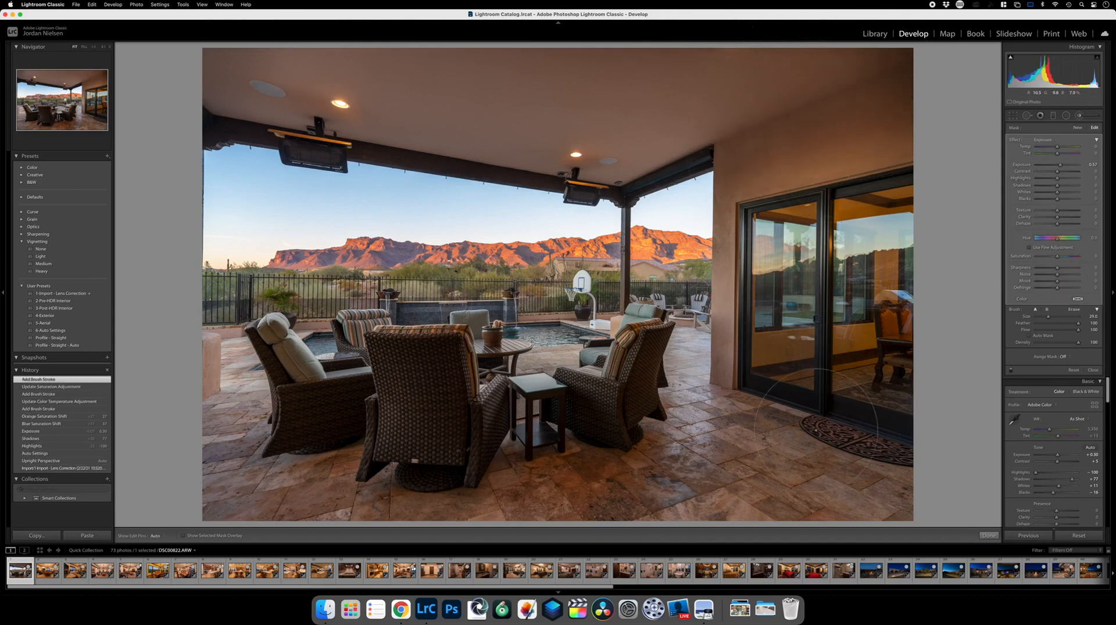
{"action": "mouse_move", "coordinate": [829, 455]}
{"action": "left_mouse_down"}
{"action": "mouse_move", "coordinate": [722, 413]}
{"action": "mouse_move", "coordinate": [666, 479]}
{"action": "mouse_move", "coordinate": [585, 507]}
{"action": "mouse_move", "coordinate": [340, 553]}
{"action": "mouse_move", "coordinate": [250, 469]}
{"action": "mouse_move", "coordinate": [164, 463]}
{"action": "left_mouse_up"}
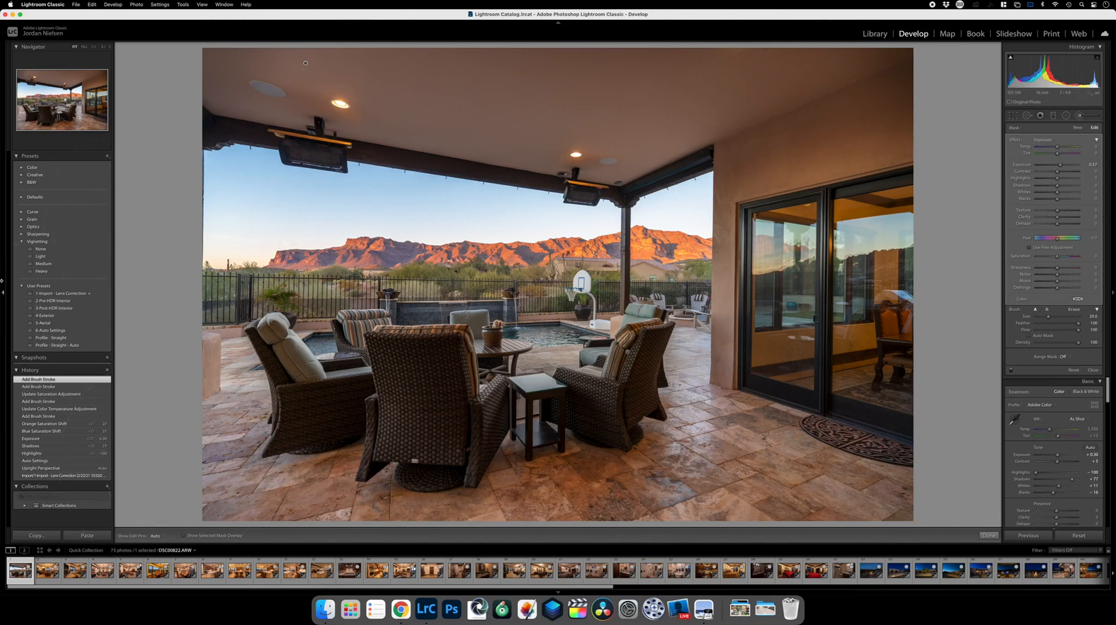
{"action": "left_click_drag", "start_coordinate": [898, 93], "coordinate": [944, 93]}
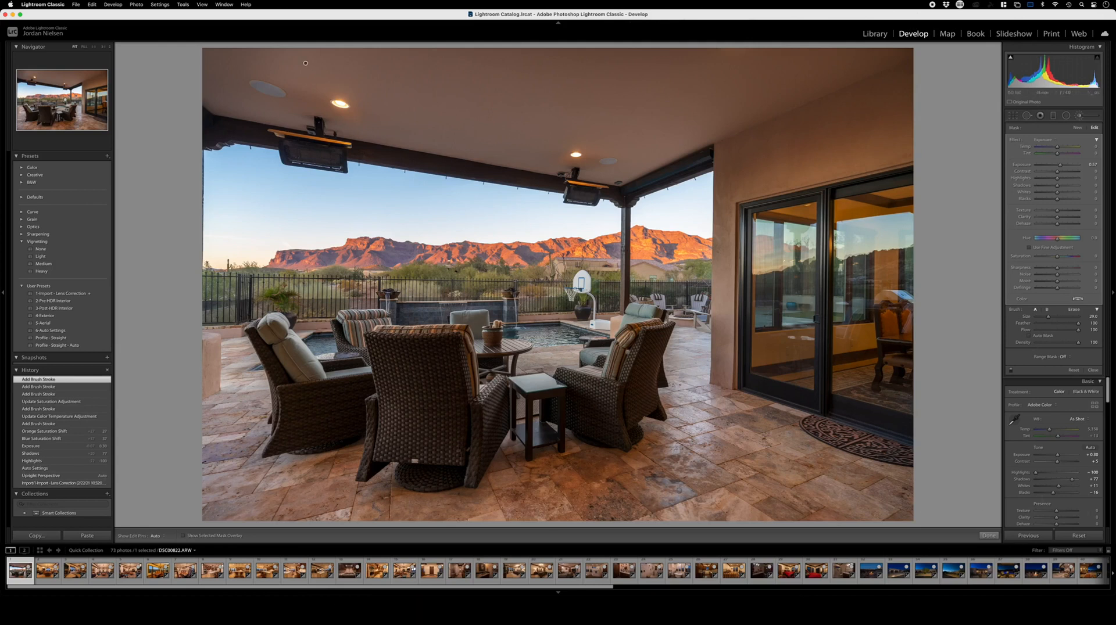
{"action": "left_click", "coordinate": [988, 536]}
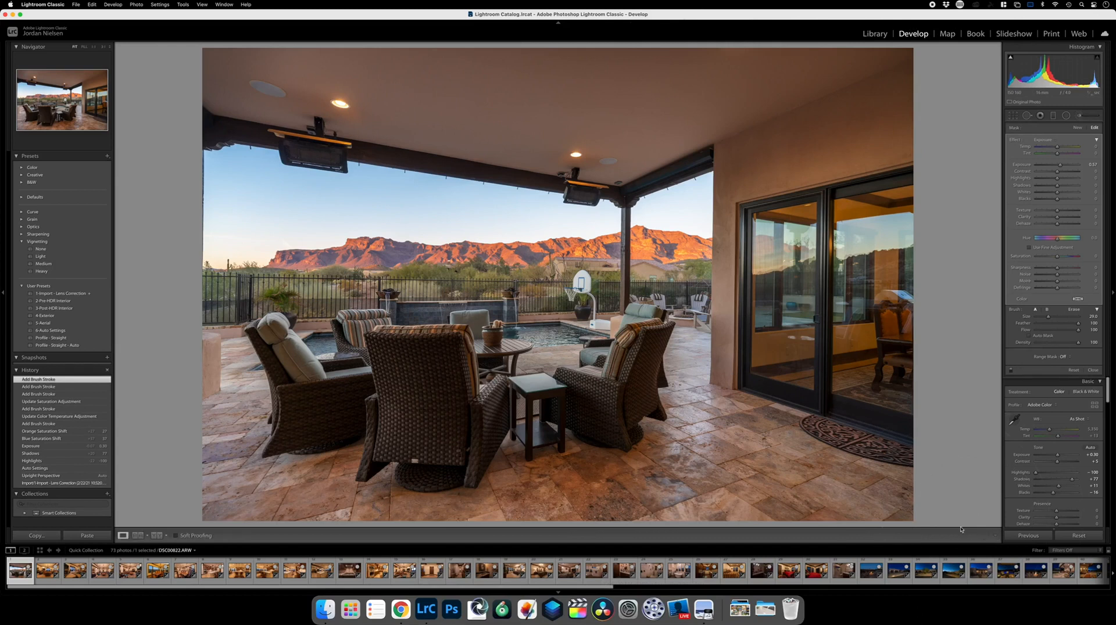
Move on to the living room photo and set its white balance by sampling the beige wall as the neutral target.
{"action": "key", "text": "Right"}
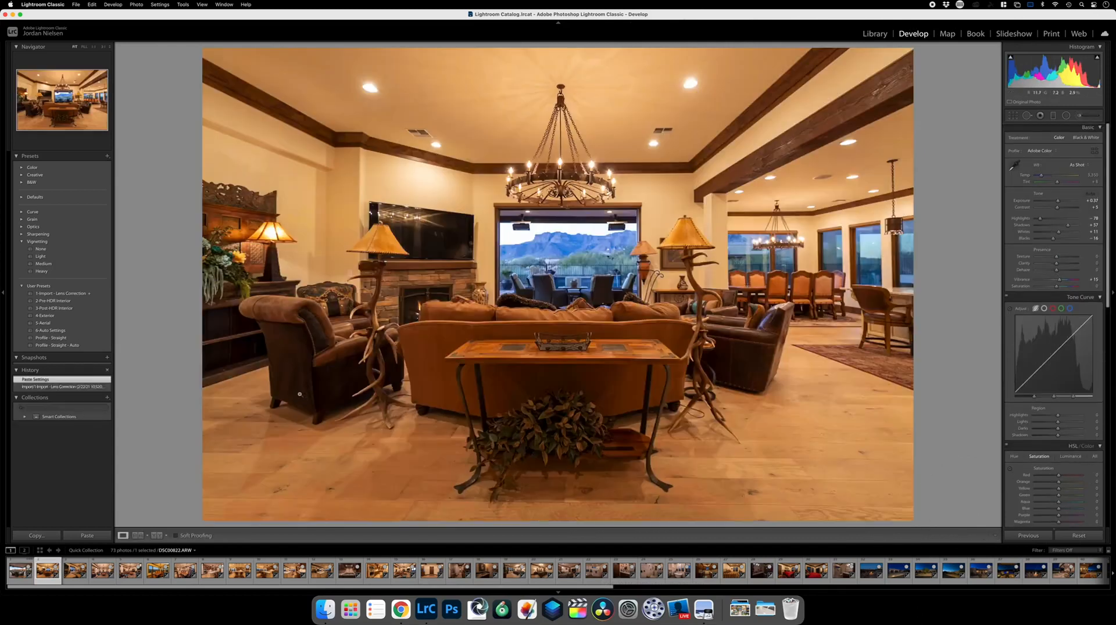
{"action": "key", "text": "Left"}
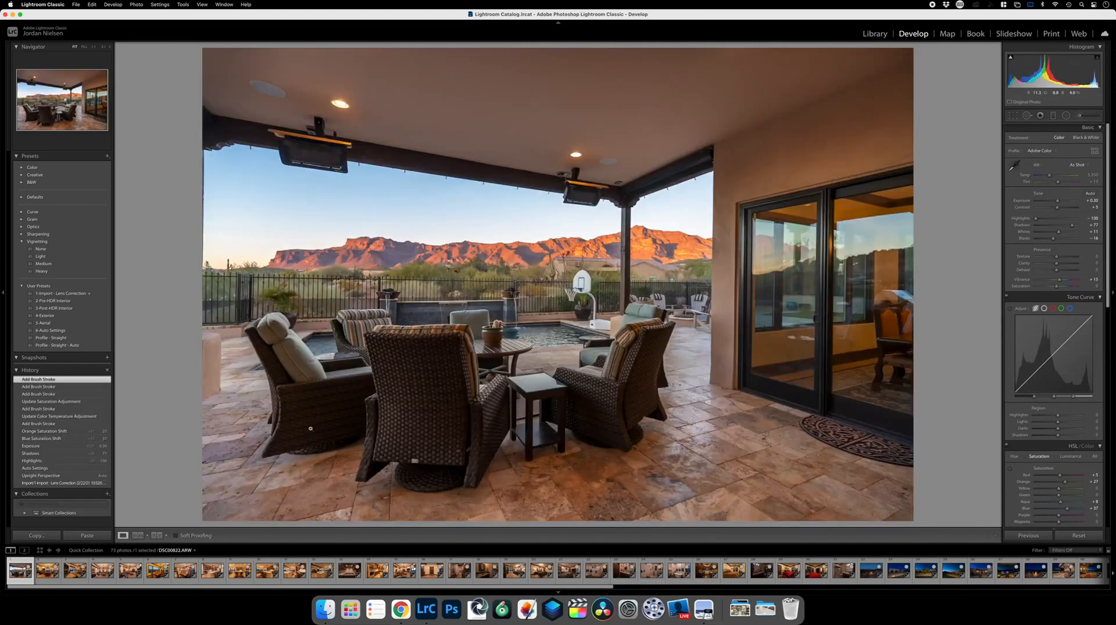
{"action": "key", "text": "Right"}
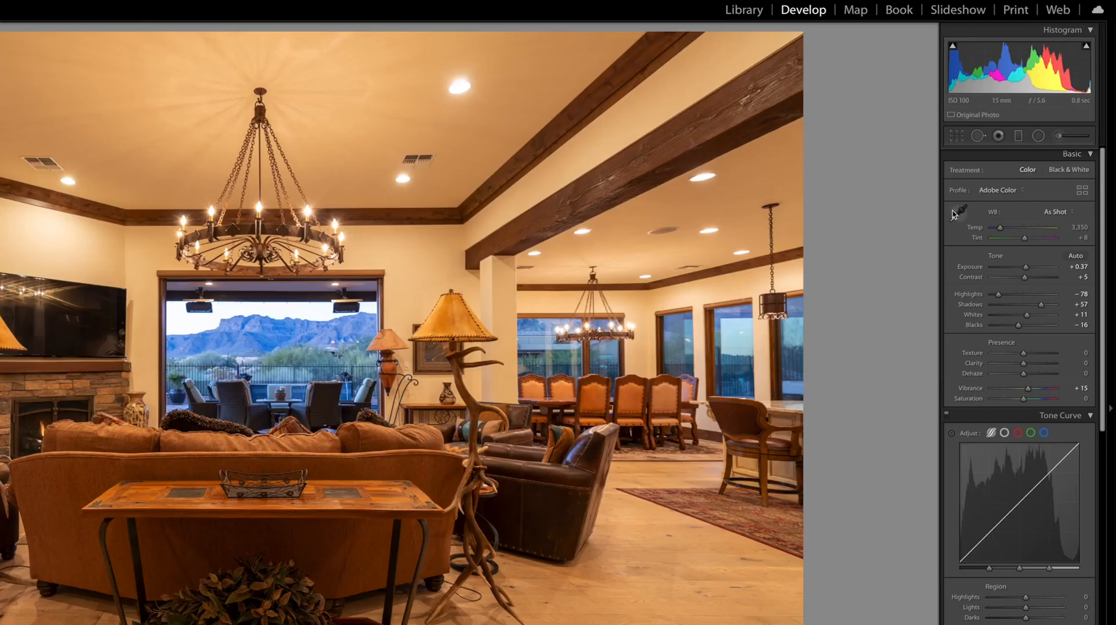
{"action": "key", "text": "w"}
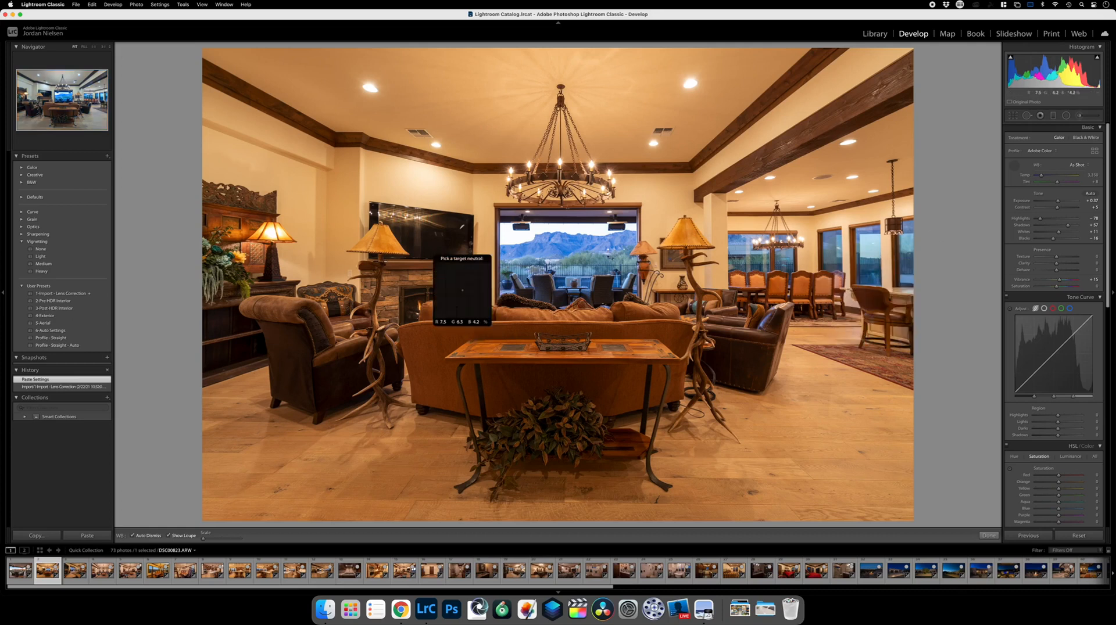
{"action": "left_click", "coordinate": [1015, 164]}
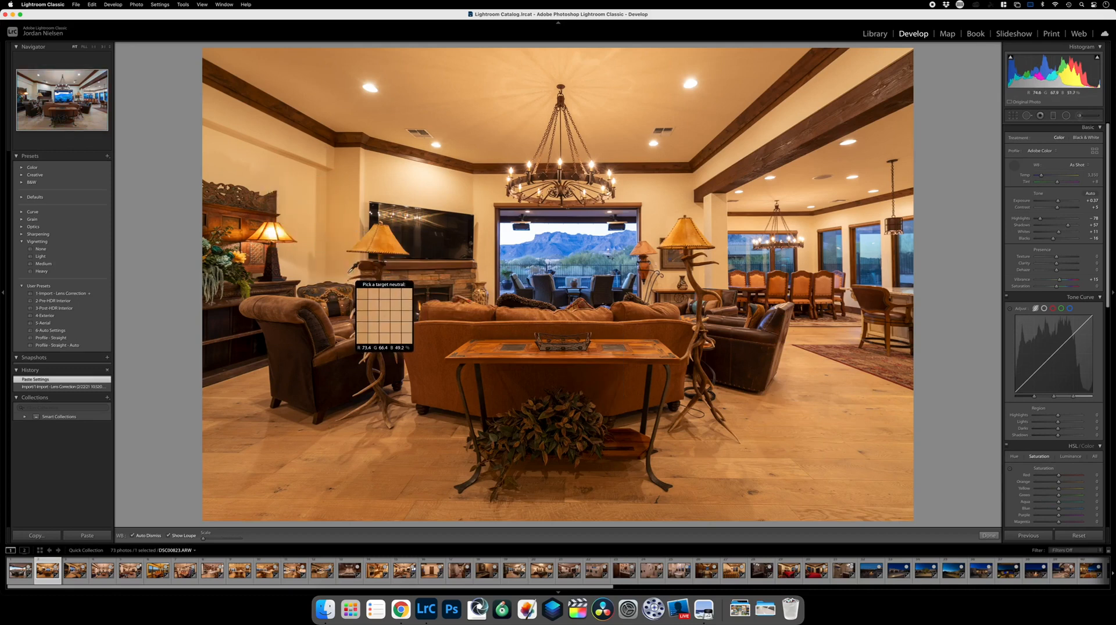
{"action": "left_click", "coordinate": [348, 274]}
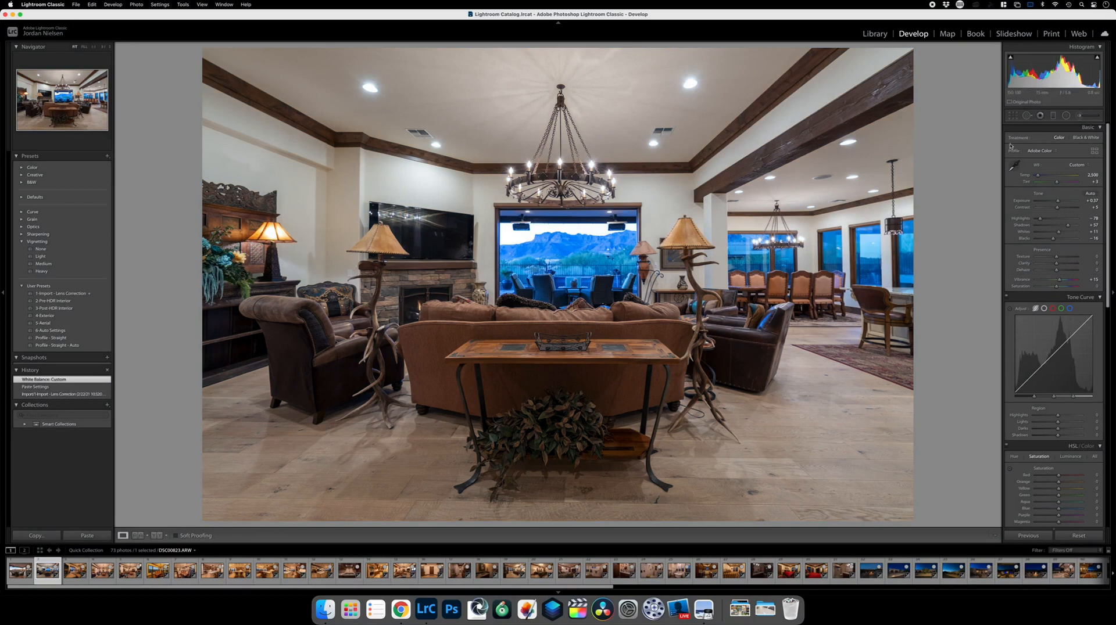
Set the living room photo's Temp to 2,654 and its Highlights to -100.
{"action": "left_click_drag", "start_coordinate": [1038, 177], "coordinate": [1038, 177]}
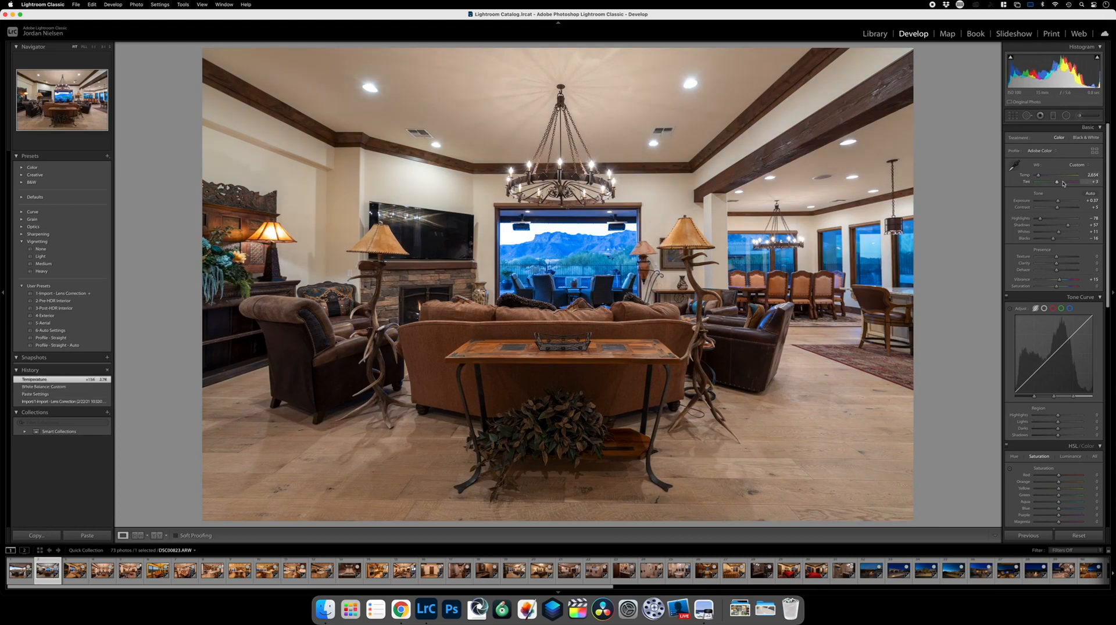
{"action": "left_click_drag", "start_coordinate": [1039, 218], "coordinate": [1007, 225]}
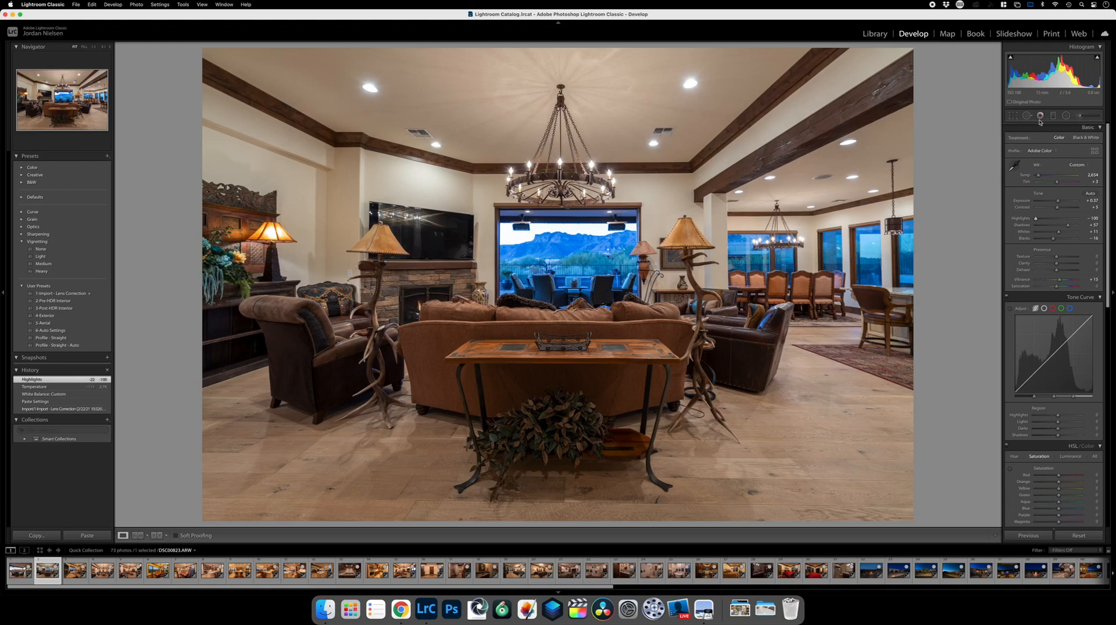
Paint a new Temp brush over the blue outdoor view in the large central opening and raise its Temp to 100.
{"action": "left_click", "coordinate": [1079, 116]}
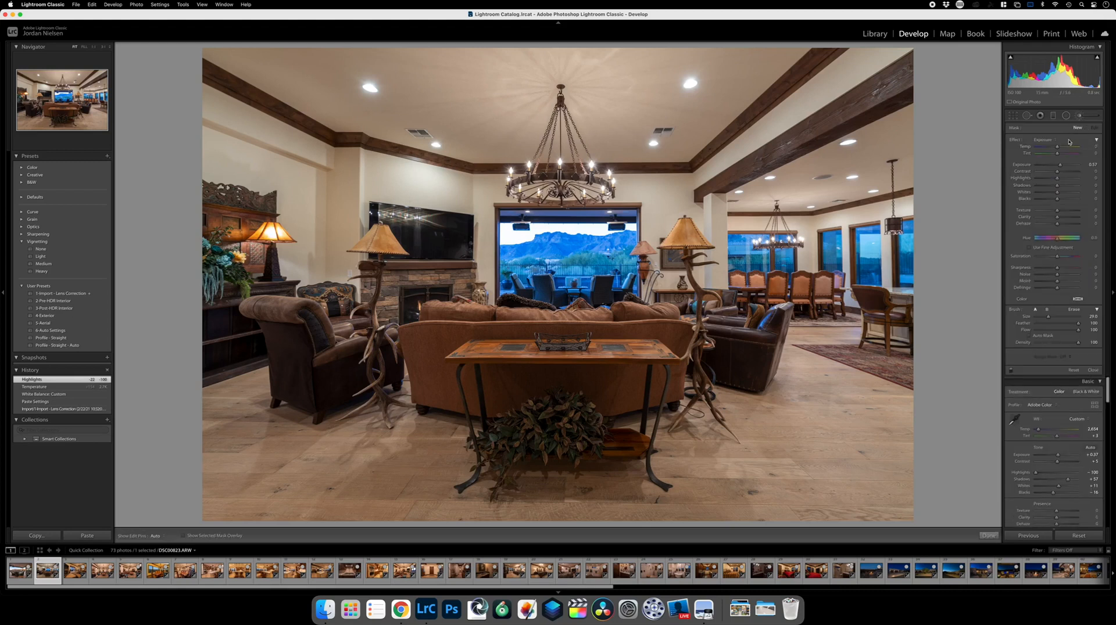
{"action": "left_click", "coordinate": [1068, 142]}
{"action": "left_click", "coordinate": [1066, 128]}
{"action": "scroll", "coordinate": [647, 269], "scroll_direction": "down", "scroll_amount": 5}
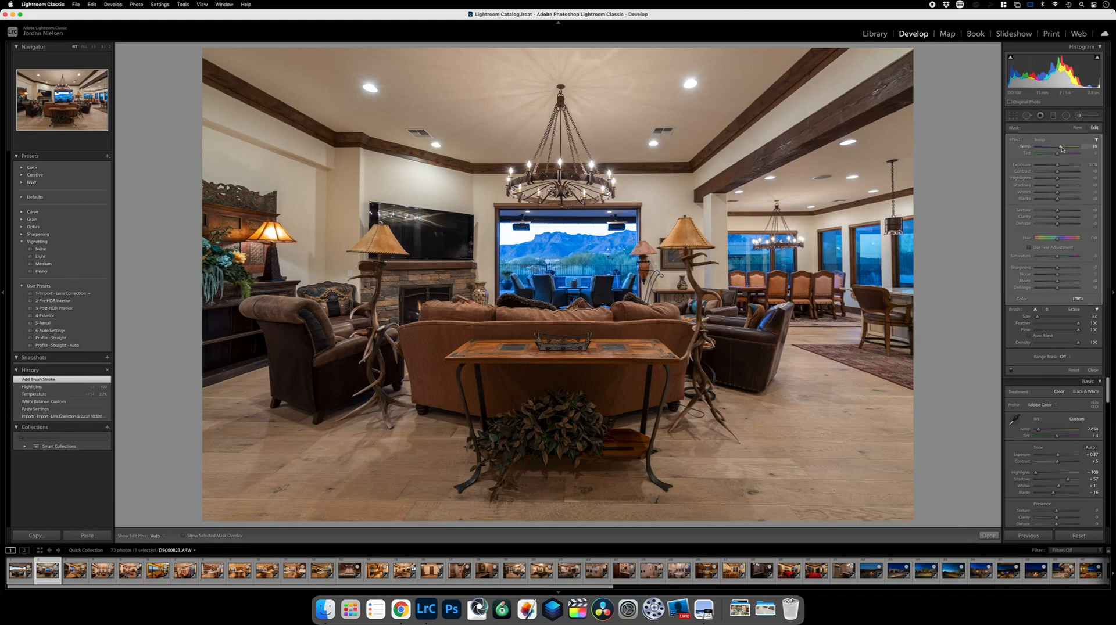
{"action": "left_click_drag", "start_coordinate": [1061, 149], "coordinate": [1081, 149]}
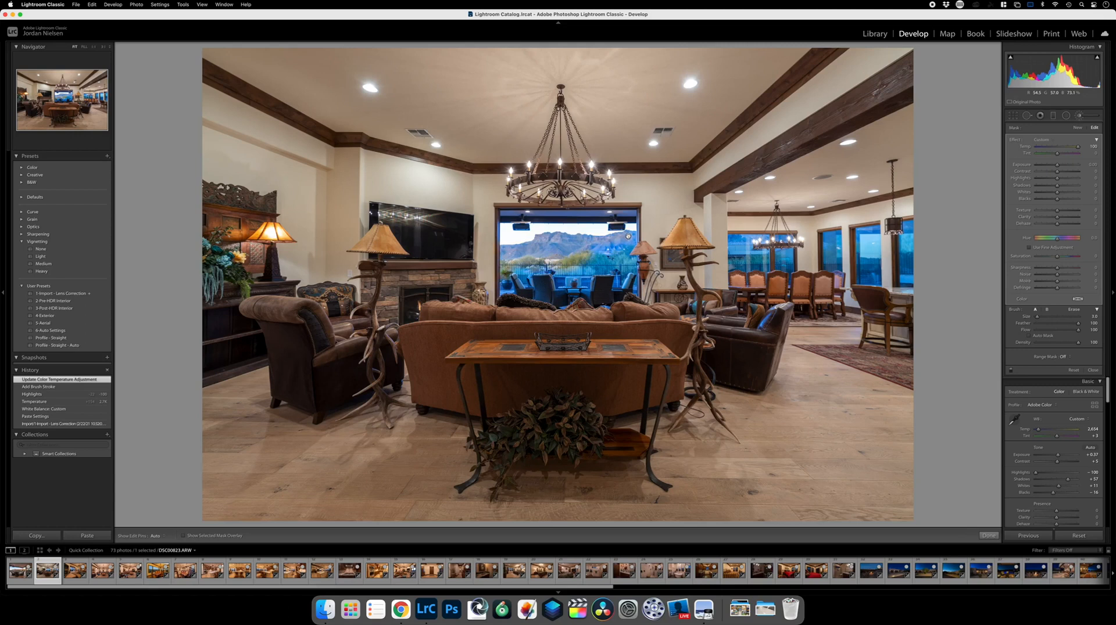
{"action": "left_click_drag", "start_coordinate": [627, 237], "coordinate": [627, 236]}
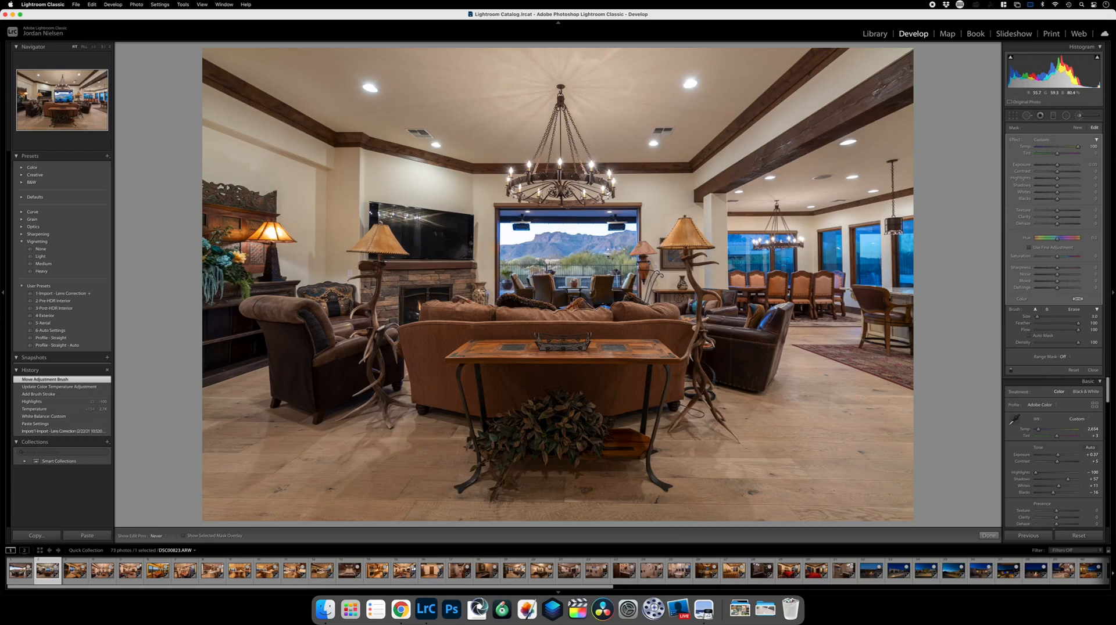
{"action": "left_click_drag", "start_coordinate": [606, 301], "coordinate": [627, 236]}
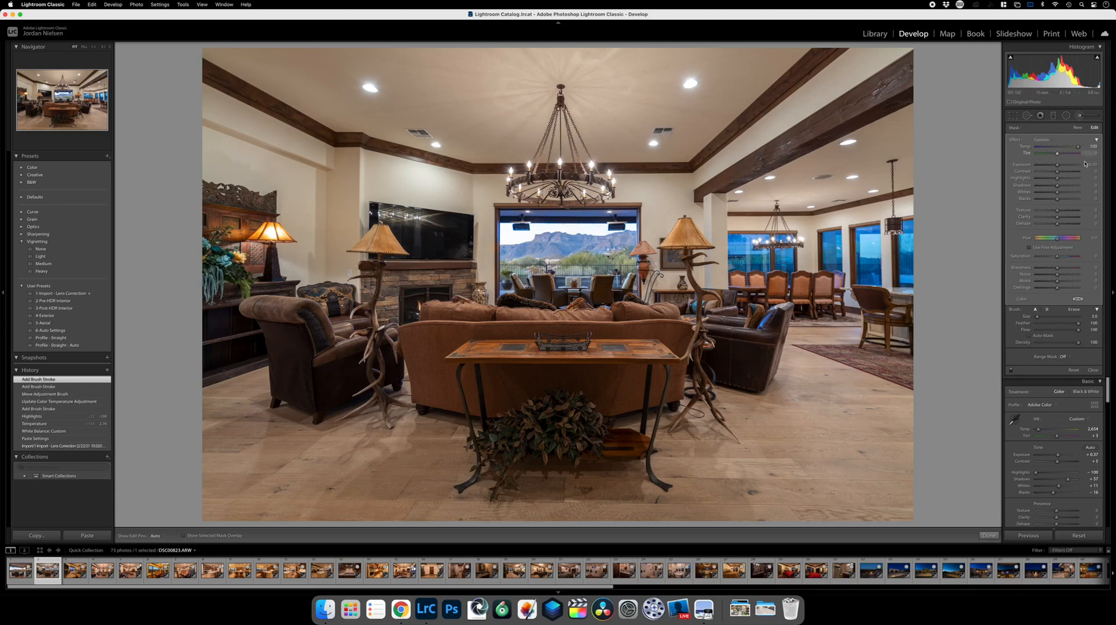
{"action": "left_click", "coordinate": [986, 536]}
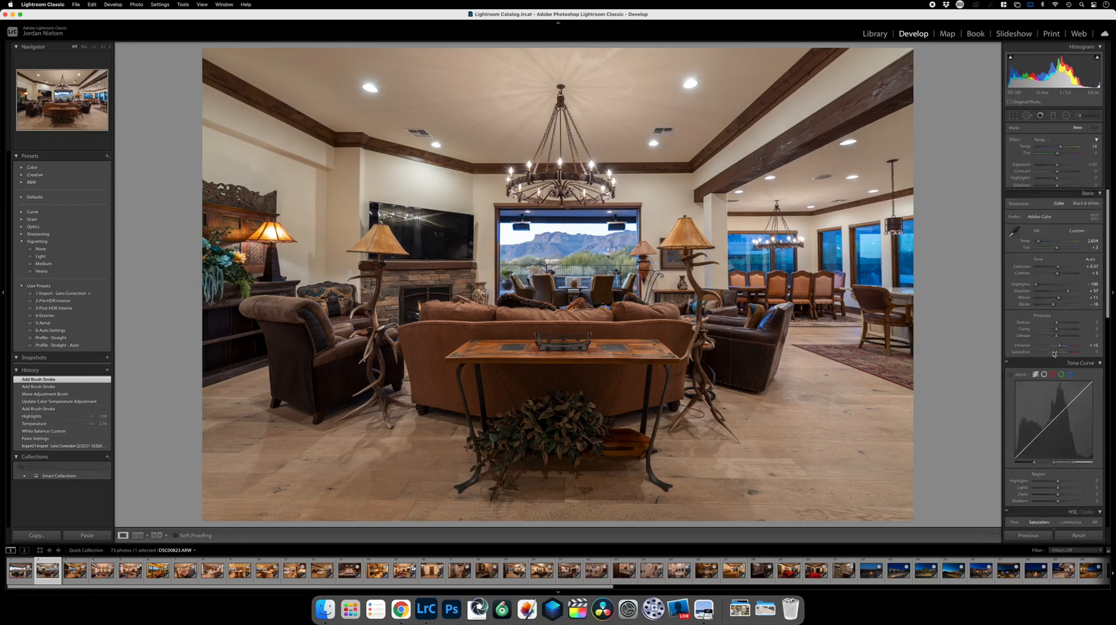
Add a second, stronger warming Temp brush over the mountains, greenery and patio seen through the central opening, and finish the brush.
{"action": "left_click", "coordinate": [1082, 116]}
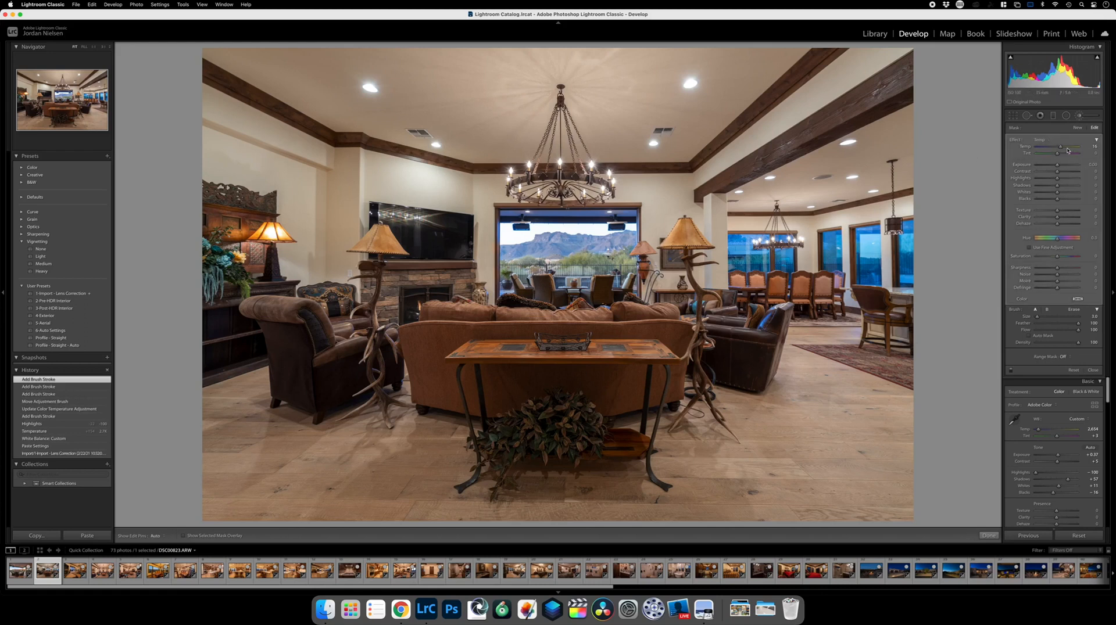
{"action": "left_click_drag", "start_coordinate": [1077, 148], "coordinate": [1071, 148]}
{"action": "key", "text": "h"}
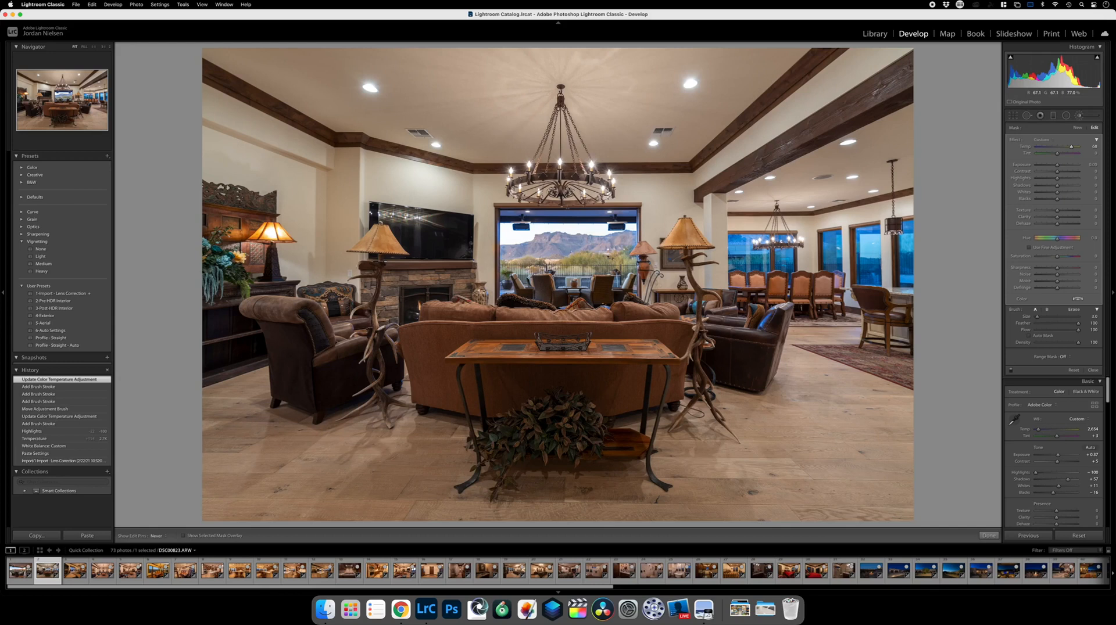
{"action": "left_click", "coordinate": [627, 237]}
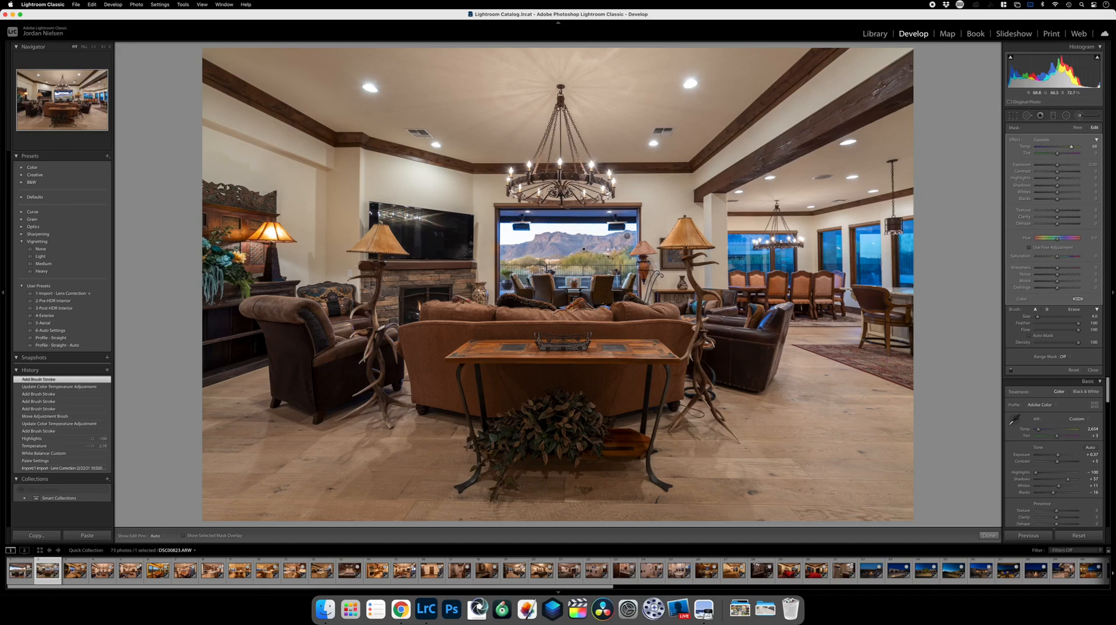
{"action": "left_click", "coordinate": [627, 236]}
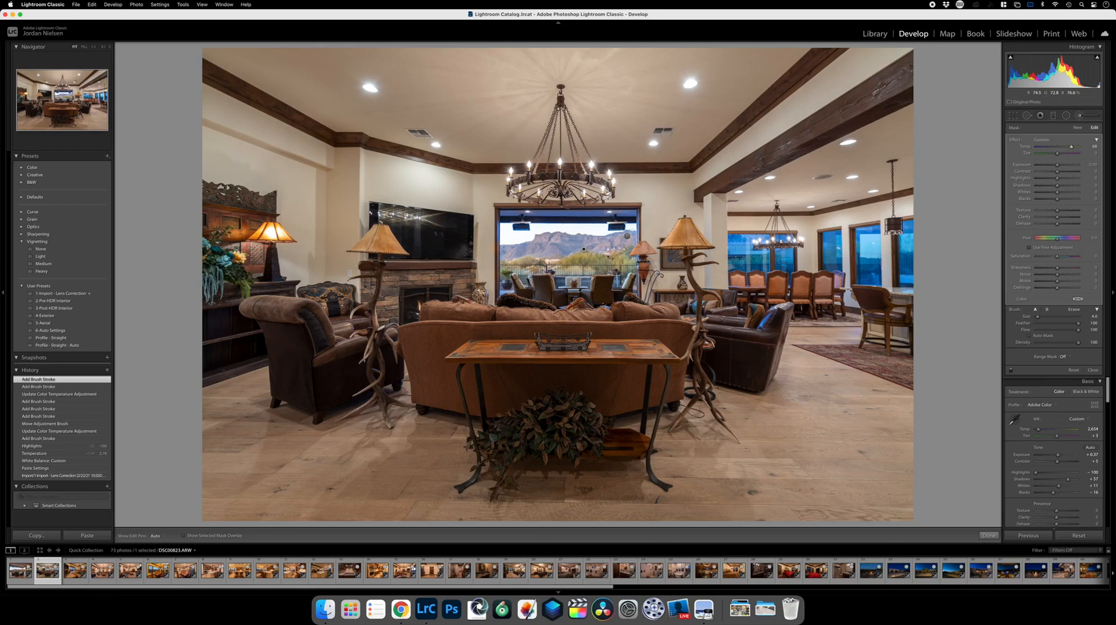
{"action": "left_click", "coordinate": [583, 249]}
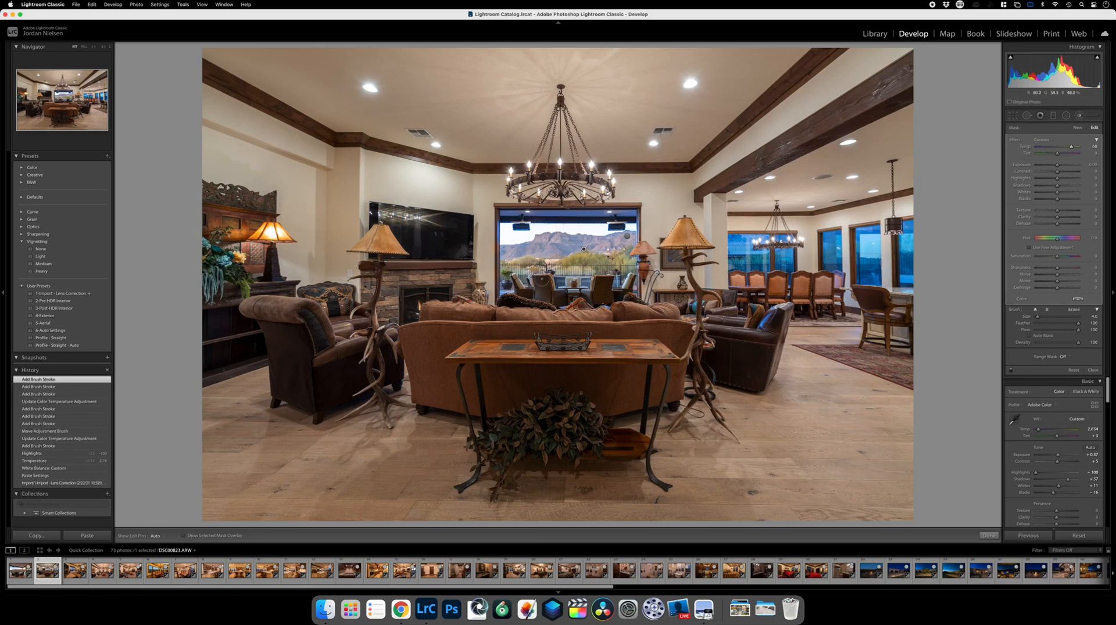
{"action": "left_click", "coordinate": [530, 287]}
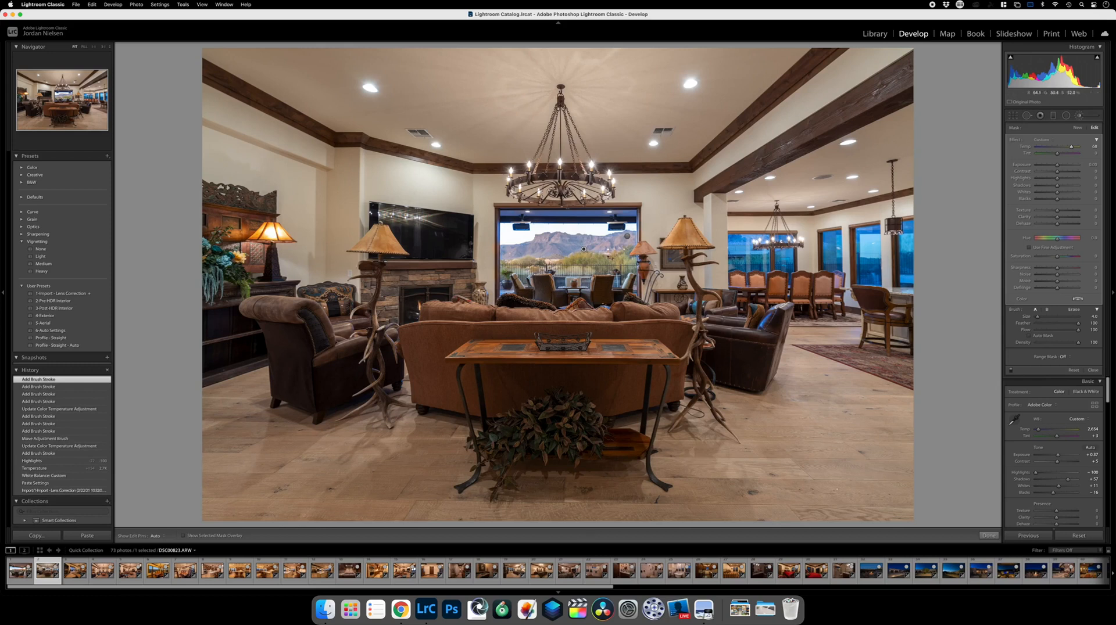
{"action": "left_click", "coordinate": [988, 536]}
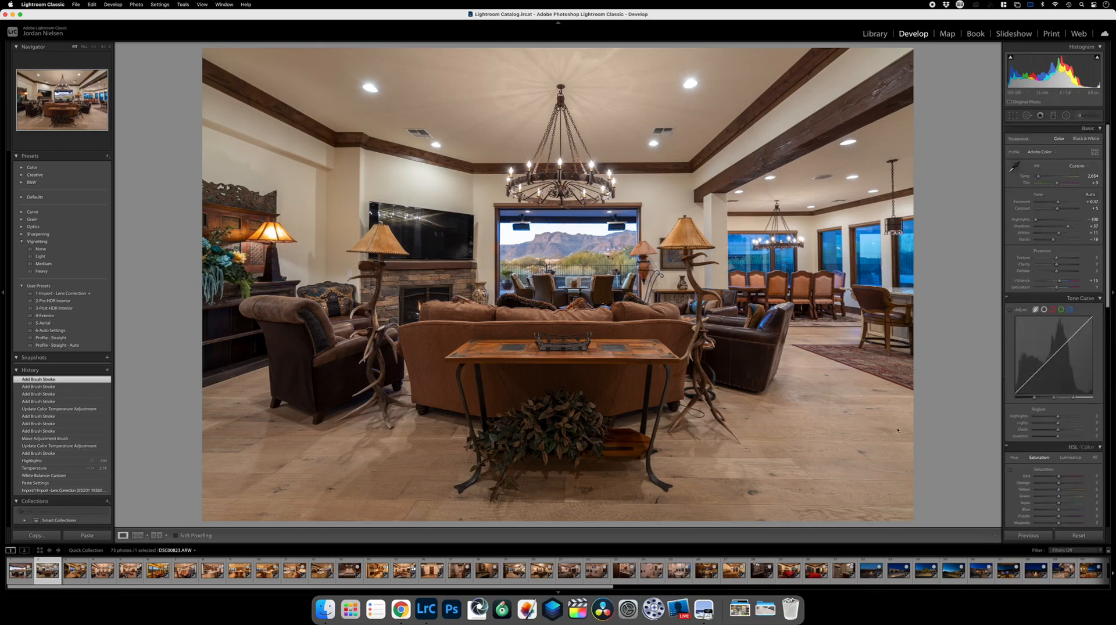
Start a new Temp brush on the blue window nearest the bar stool and raise its Temp to 52.
{"action": "left_click", "coordinate": [725, 221]}
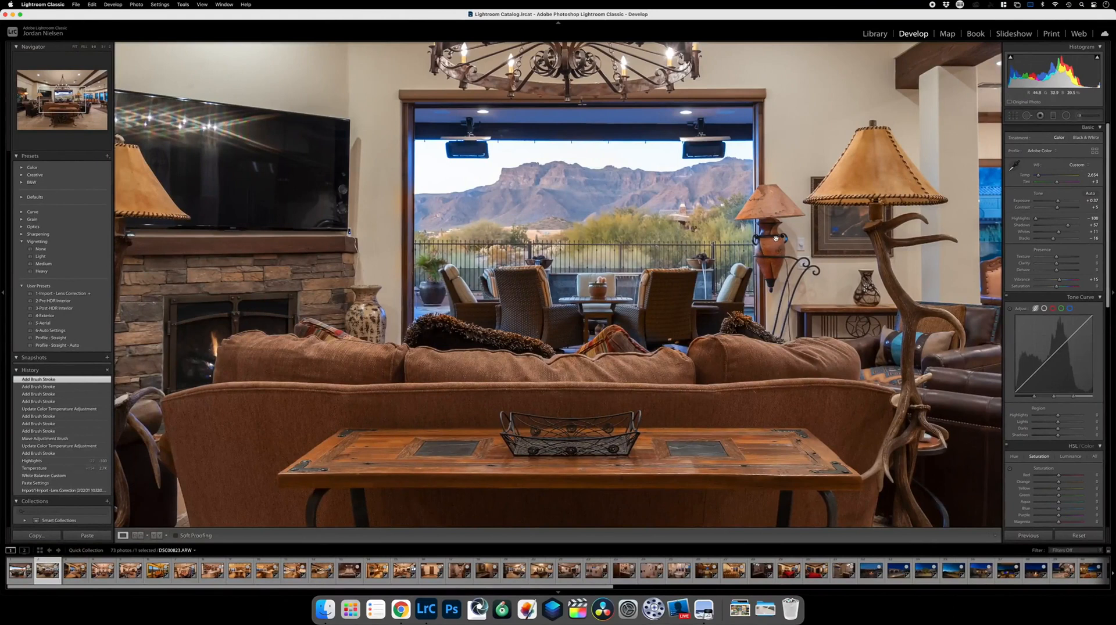
{"action": "left_click_drag", "start_coordinate": [775, 238], "coordinate": [356, 247]}
{"action": "left_click_drag", "start_coordinate": [628, 236], "coordinate": [474, 233]}
{"action": "left_click_drag", "start_coordinate": [477, 218], "coordinate": [483, 226]}
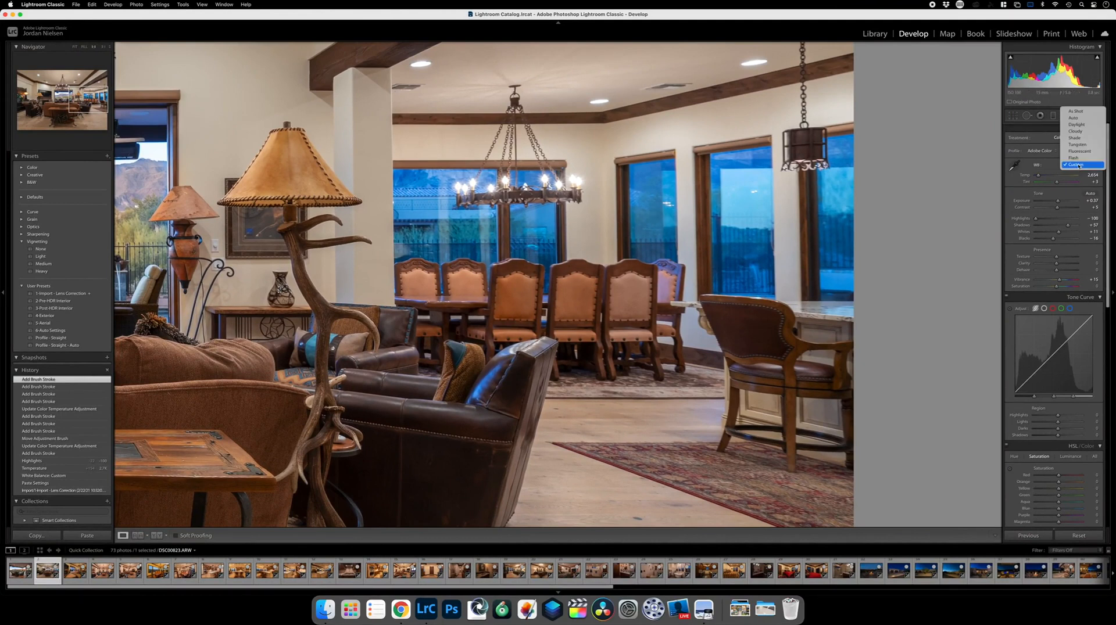
{"action": "left_click", "coordinate": [1088, 115]}
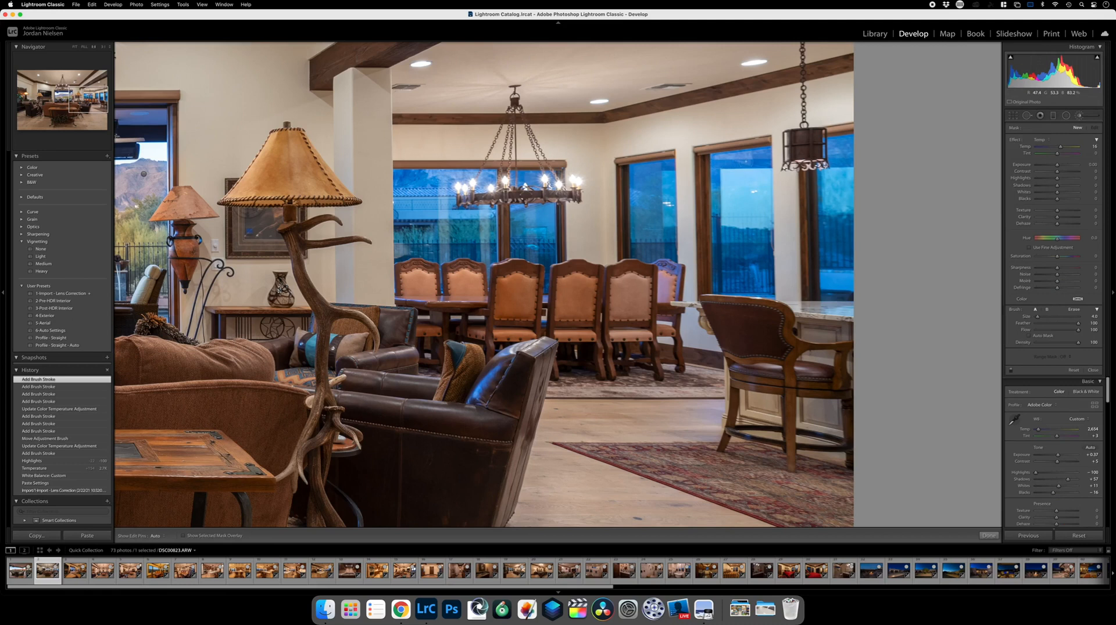
{"action": "left_click", "coordinate": [744, 160]}
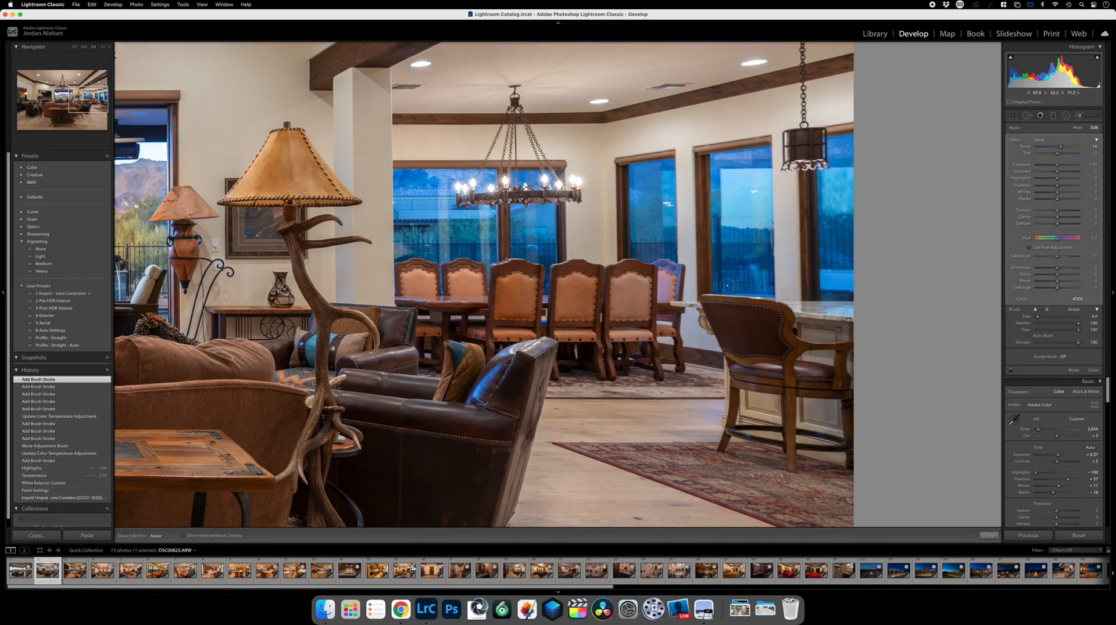
{"action": "left_click_drag", "start_coordinate": [1060, 147], "coordinate": [1068, 147]}
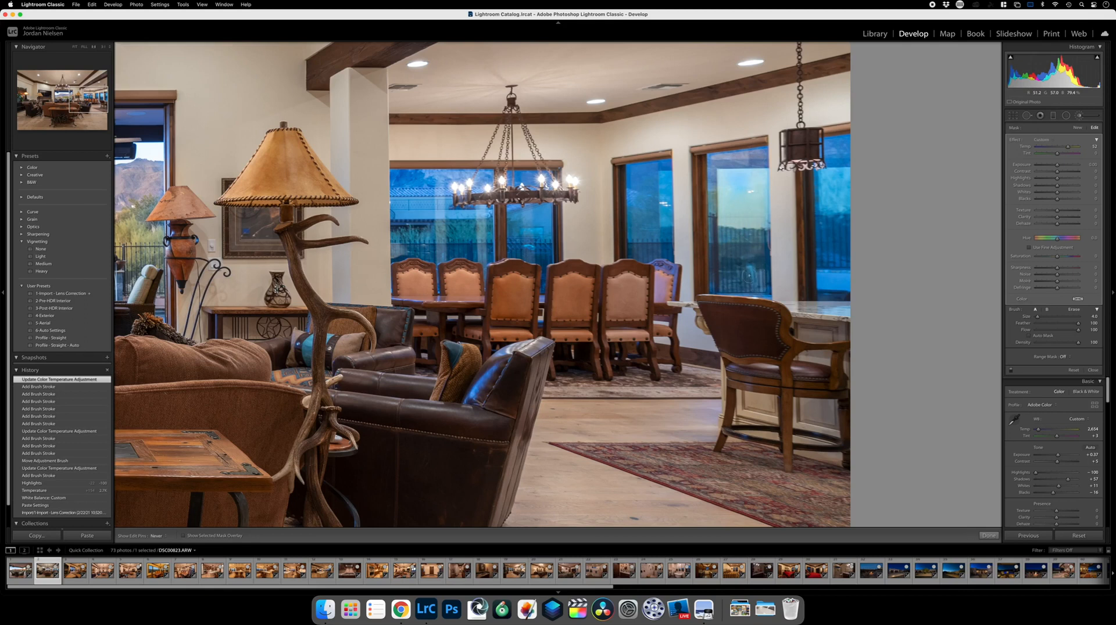
Paint the warming Temp brush over both blue windows behind the bar stool and the narrow window next to them.
{"action": "left_click", "coordinate": [736, 185]}
{"action": "mouse_move", "coordinate": [825, 177]}
{"action": "left_mouse_down"}
{"action": "mouse_move", "coordinate": [825, 289]}
{"action": "mouse_move", "coordinate": [842, 289]}
{"action": "mouse_move", "coordinate": [842, 182]}
{"action": "mouse_move", "coordinate": [833, 201]}
{"action": "mouse_move", "coordinate": [843, 224]}
{"action": "left_mouse_up"}
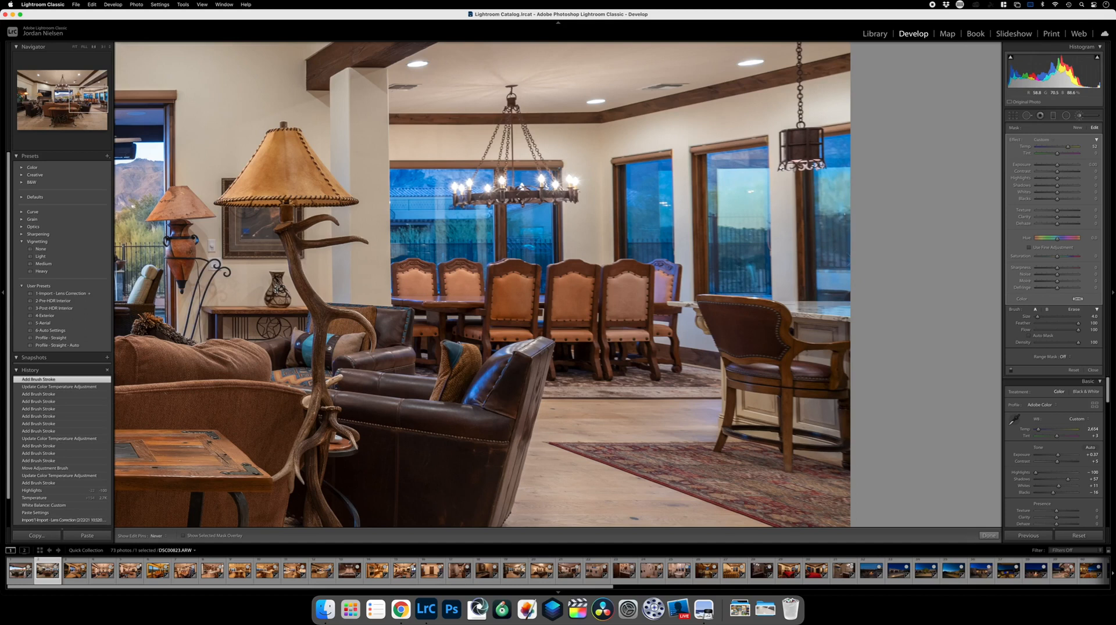
{"action": "mouse_move", "coordinate": [838, 183]}
{"action": "left_mouse_down"}
{"action": "mouse_move", "coordinate": [834, 149]}
{"action": "mouse_move", "coordinate": [851, 145]}
{"action": "left_mouse_up"}
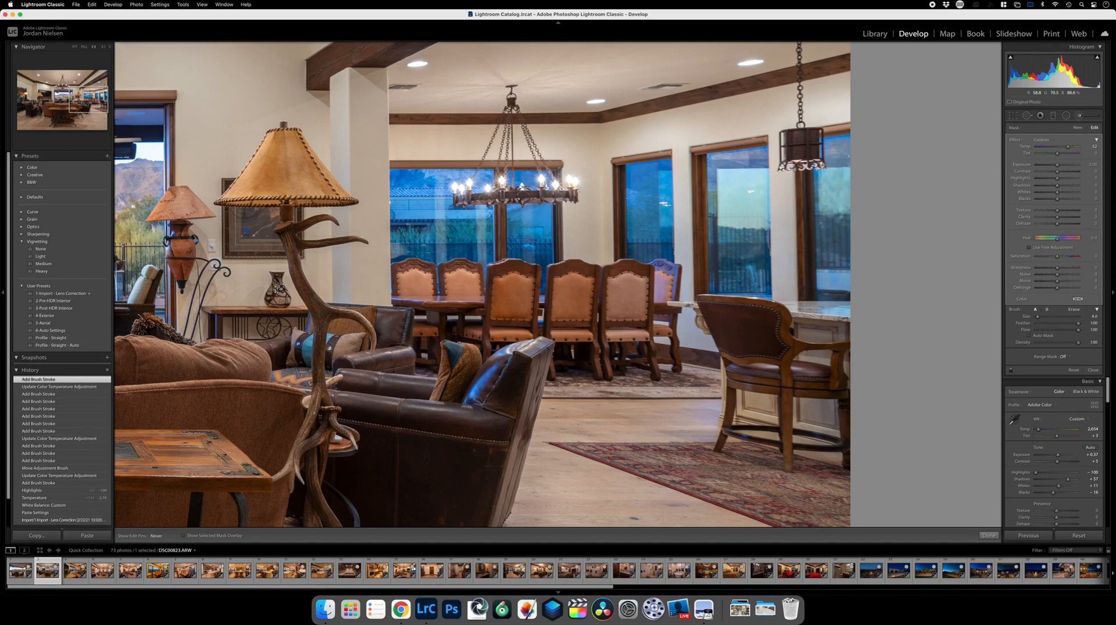
{"action": "left_click_drag", "start_coordinate": [630, 251], "coordinate": [634, 171]}
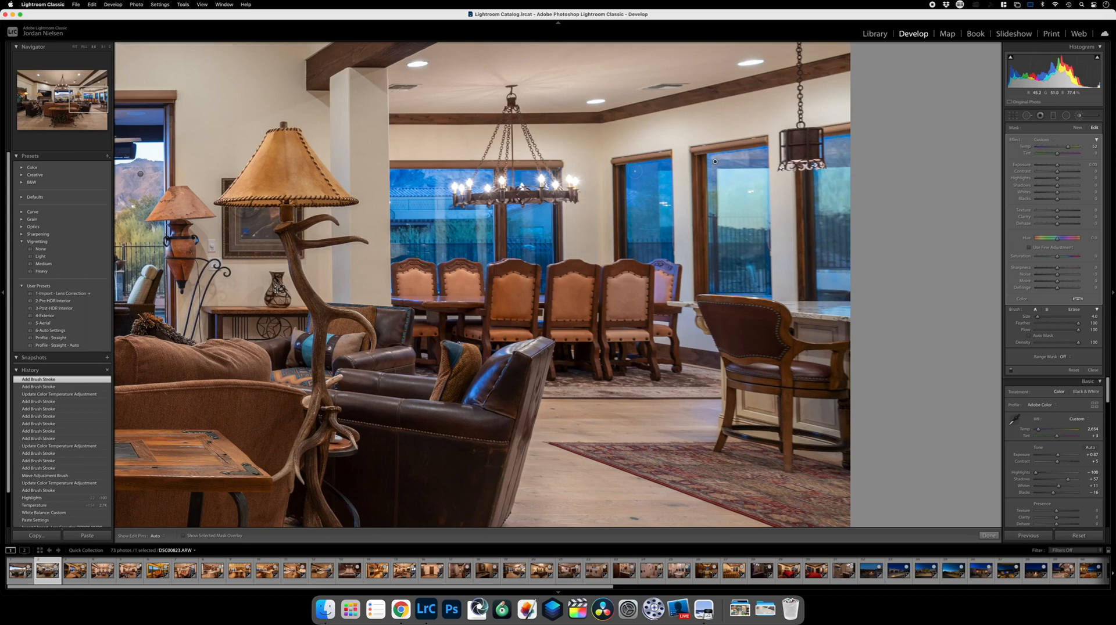
{"action": "key", "text": "h"}
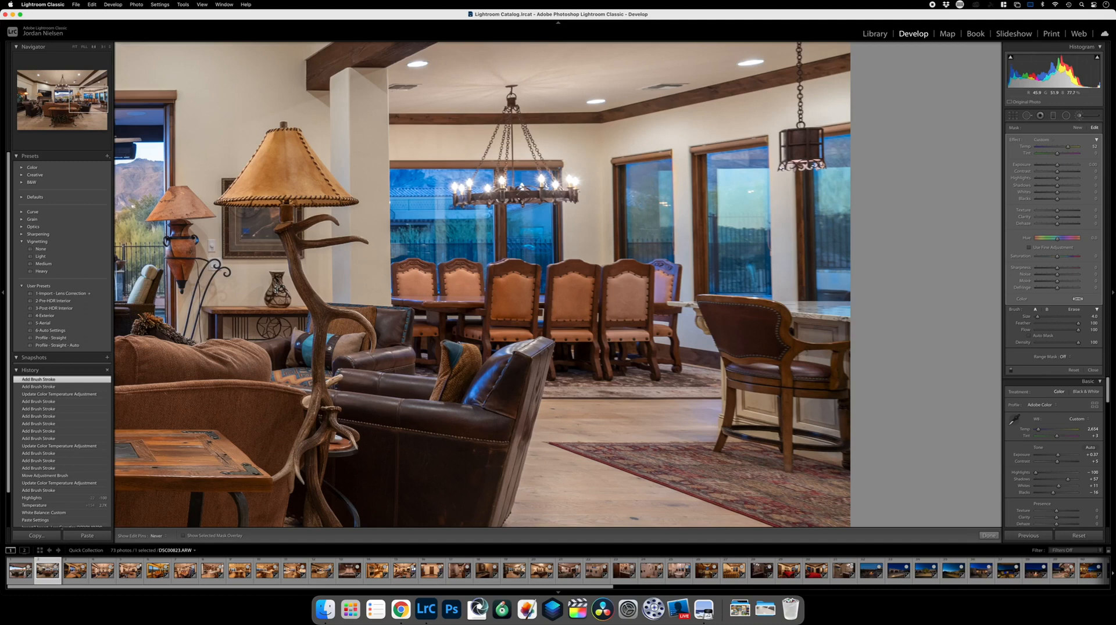
{"action": "left_click", "coordinate": [635, 251]}
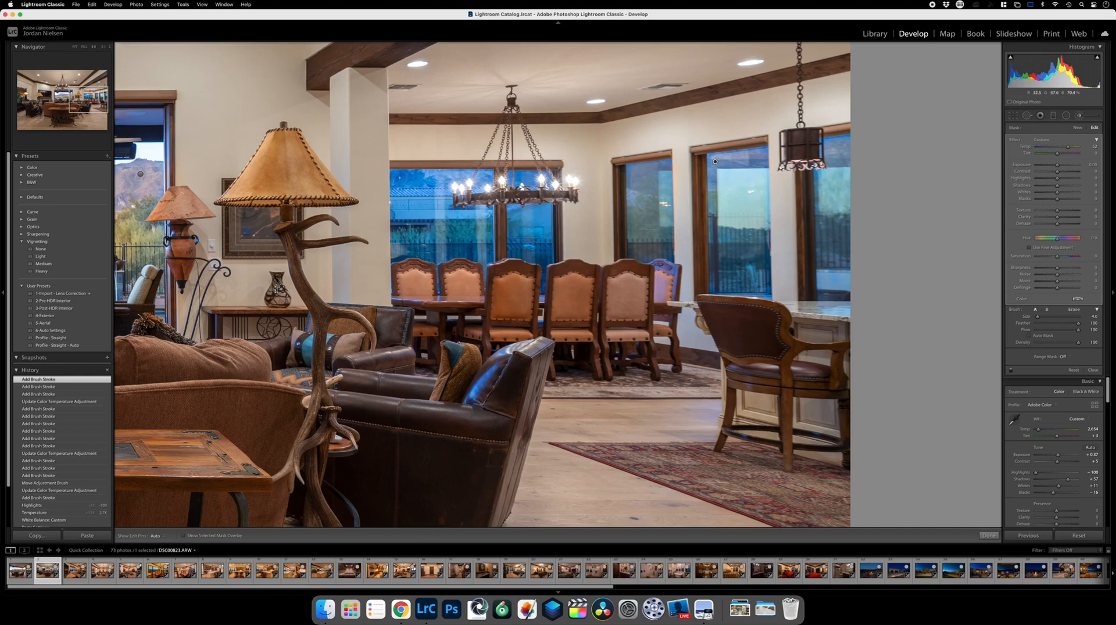
{"action": "mouse_move", "coordinate": [397, 178]}
{"action": "left_mouse_down"}
{"action": "mouse_move", "coordinate": [486, 176]}
{"action": "mouse_move", "coordinate": [400, 207]}
{"action": "left_mouse_up"}
{"action": "key", "text": "super+z"}
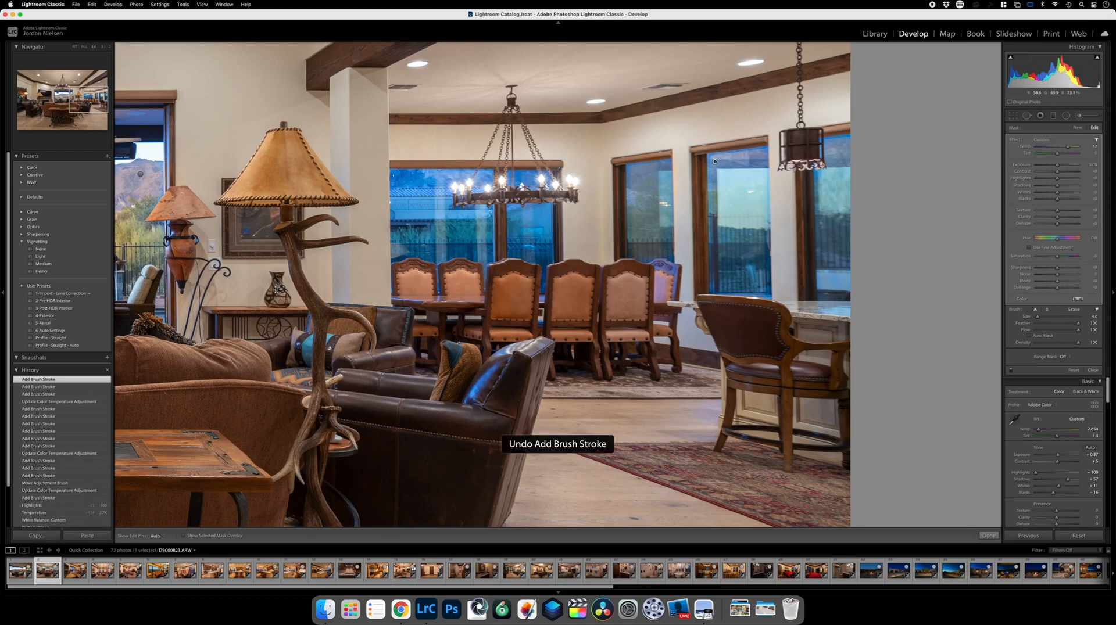
{"action": "left_click_drag", "start_coordinate": [399, 195], "coordinate": [396, 227]}
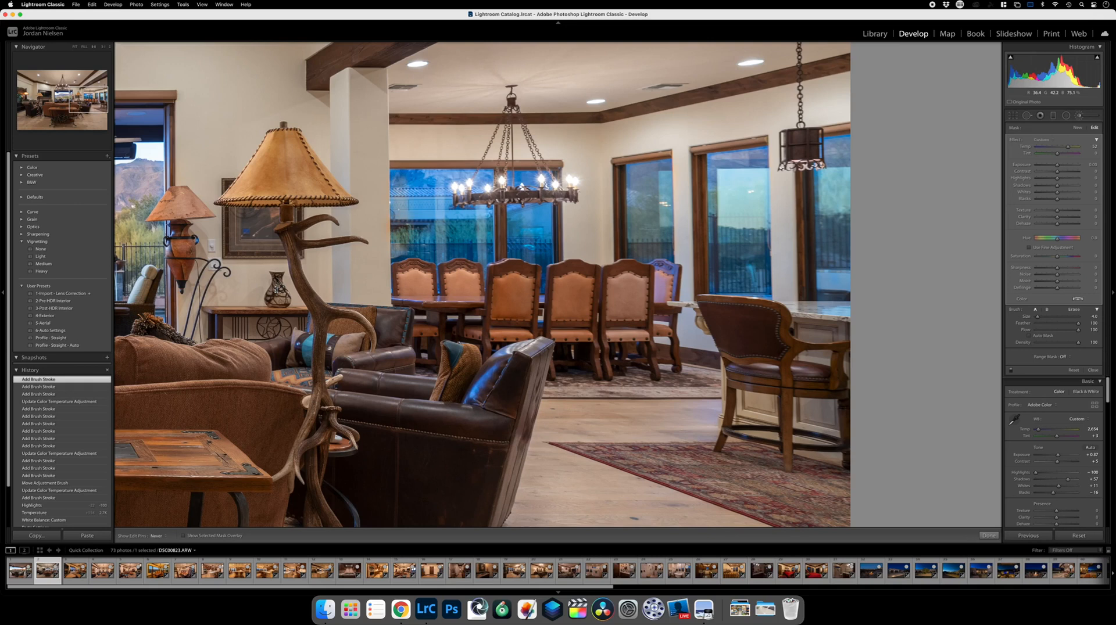
{"action": "key", "text": "super+z"}
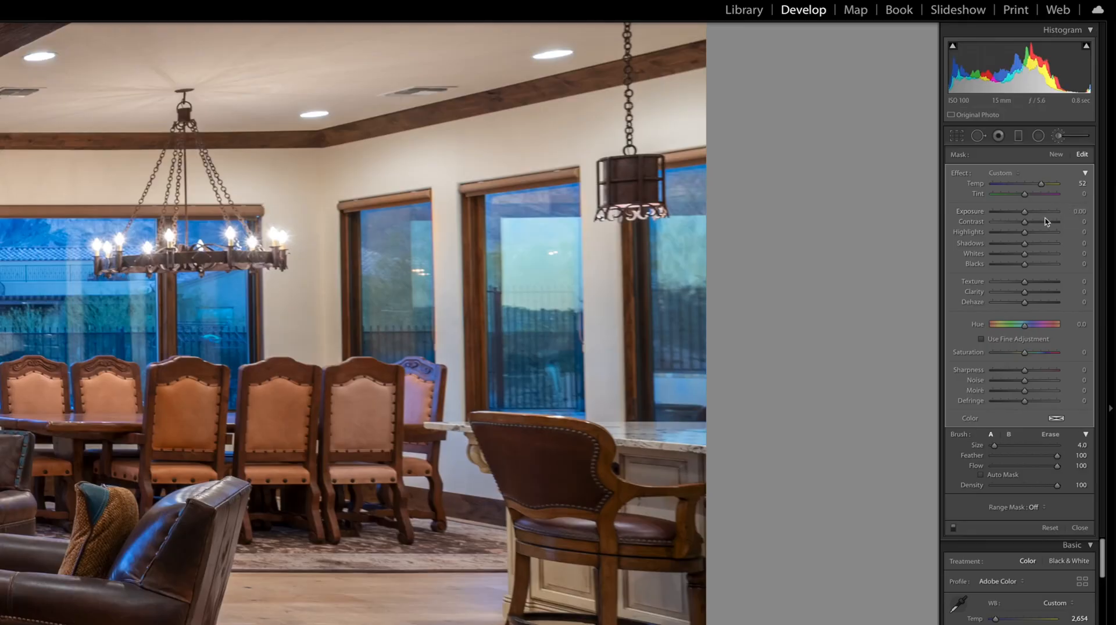
Lower the brush Feather to 50 and paint the warming brush over the larger dining window pane behind the chandelier.
{"action": "left_click_drag", "start_coordinate": [1057, 456], "coordinate": [1043, 459]}
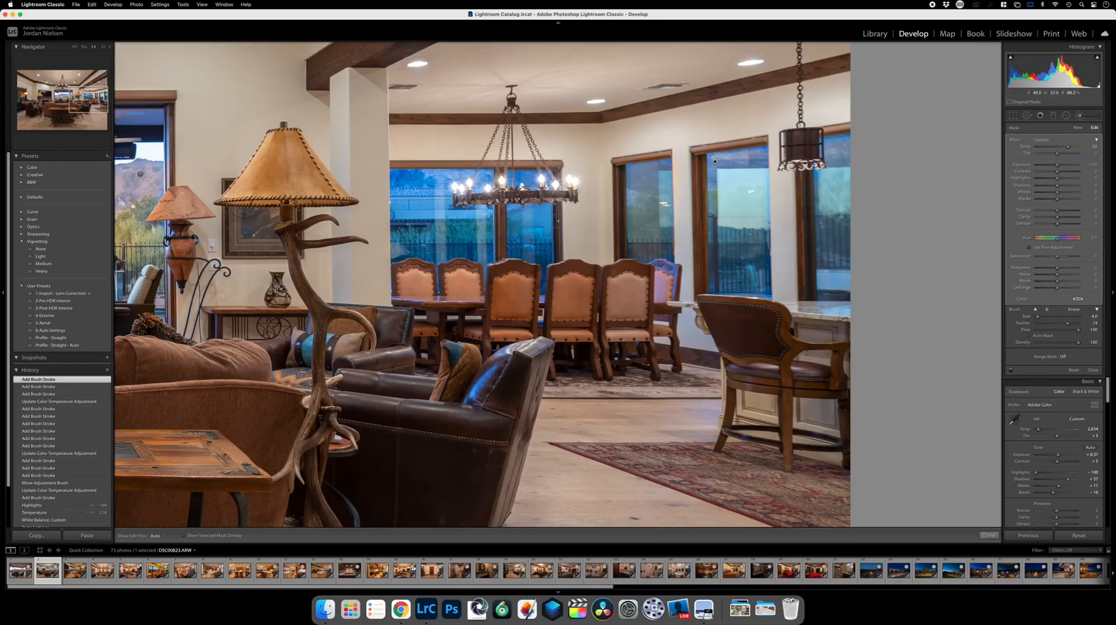
{"action": "left_click_drag", "start_coordinate": [1079, 332], "coordinate": [1050, 330]}
{"action": "left_click_drag", "start_coordinate": [1078, 328], "coordinate": [1056, 325]}
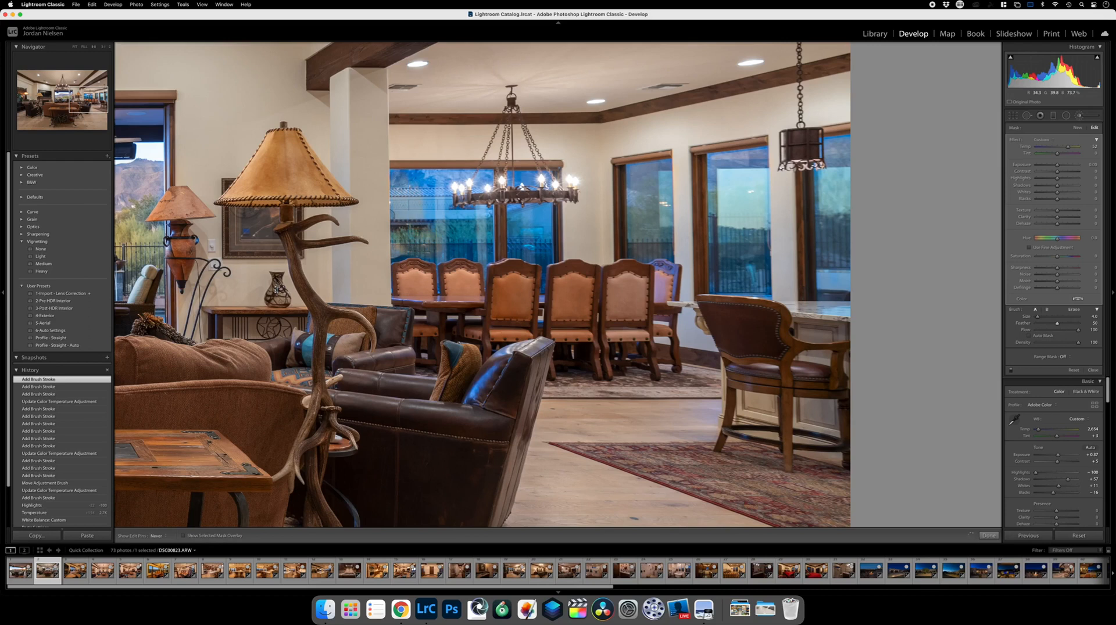
{"action": "mouse_move", "coordinate": [419, 180]}
{"action": "left_mouse_down"}
{"action": "mouse_move", "coordinate": [487, 178]}
{"action": "mouse_move", "coordinate": [443, 197]}
{"action": "mouse_move", "coordinate": [426, 192]}
{"action": "left_mouse_up"}
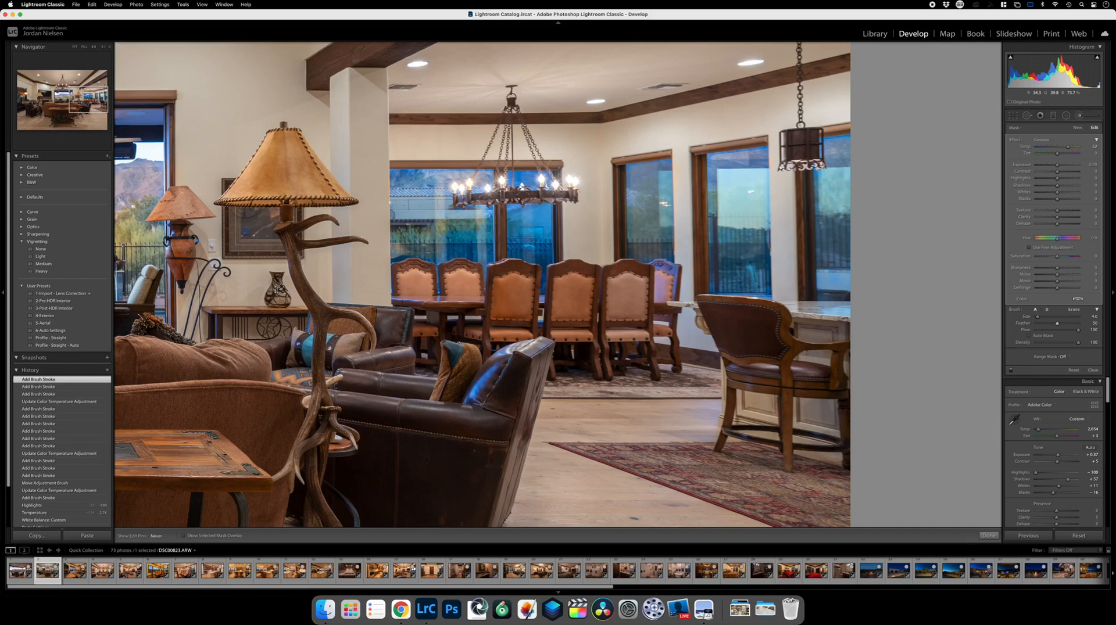
{"action": "left_click_drag", "start_coordinate": [472, 243], "coordinate": [480, 240]}
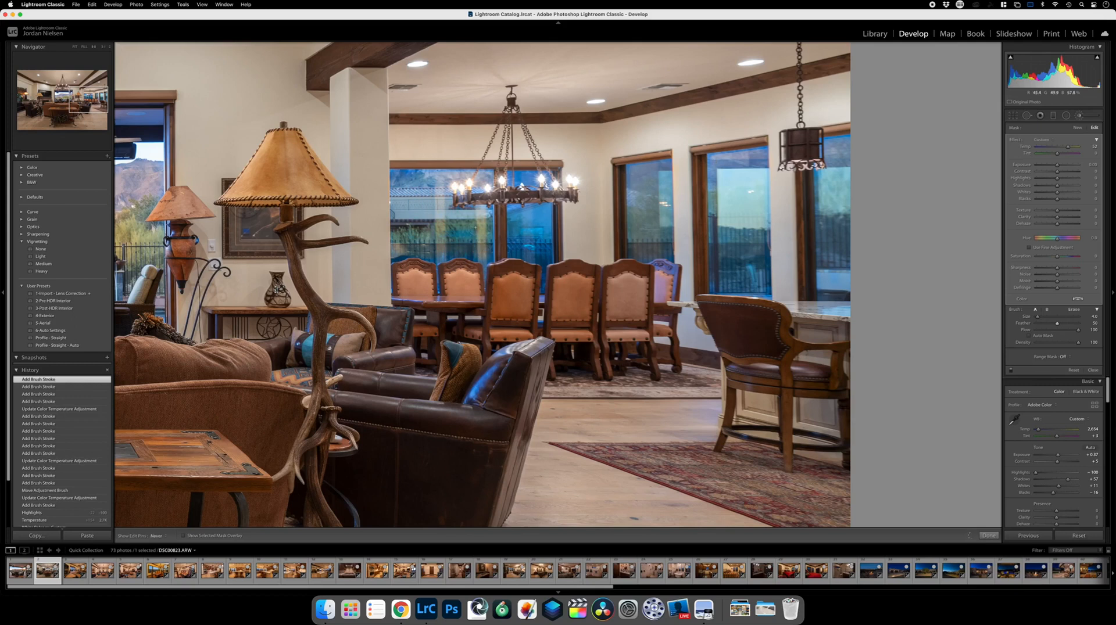
Extend the warming brush over the narrower dining window pane behind the chandelier, using a smaller brush for the area near the chairs.
{"action": "left_click", "coordinate": [522, 220]}
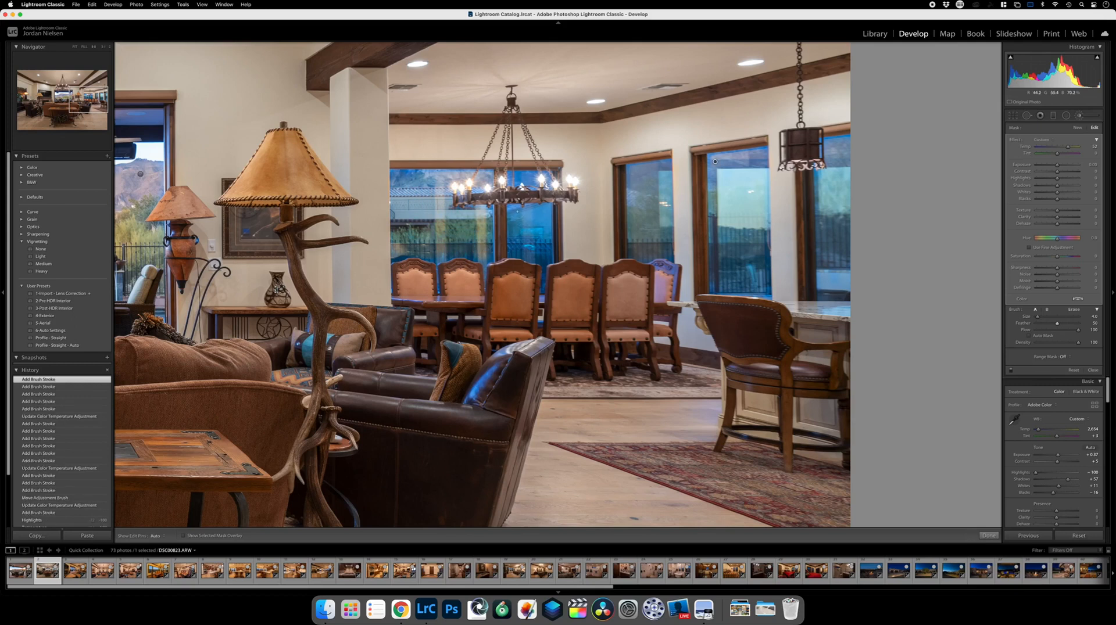
{"action": "key", "text": "h"}
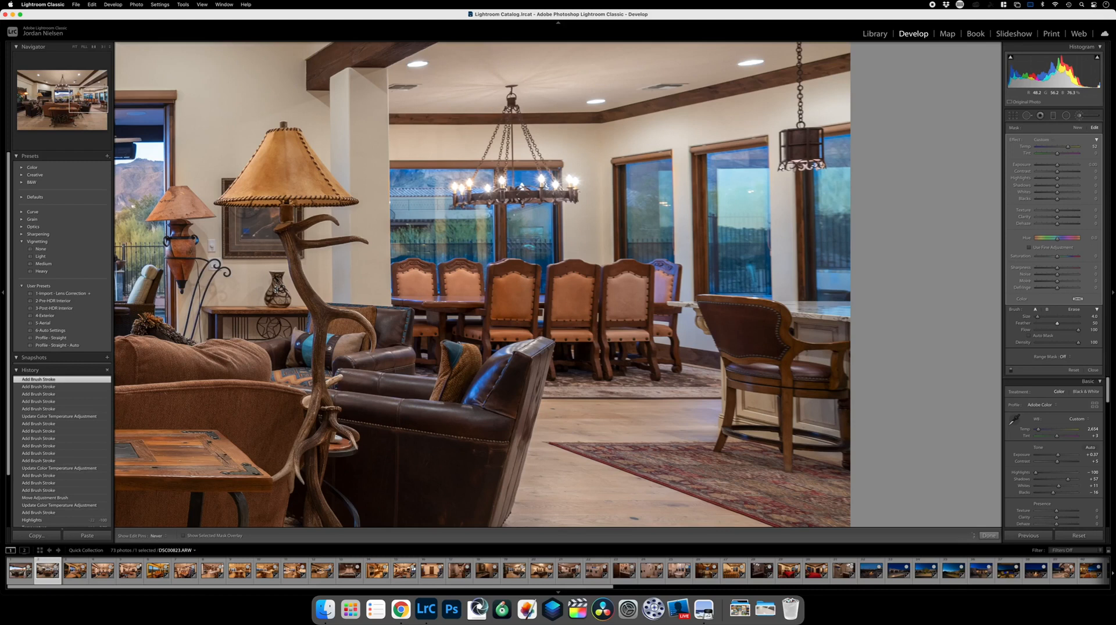
{"action": "left_click", "coordinate": [540, 248]}
{"action": "scroll", "coordinate": [541, 247], "scroll_direction": "down", "scroll_amount": 2}
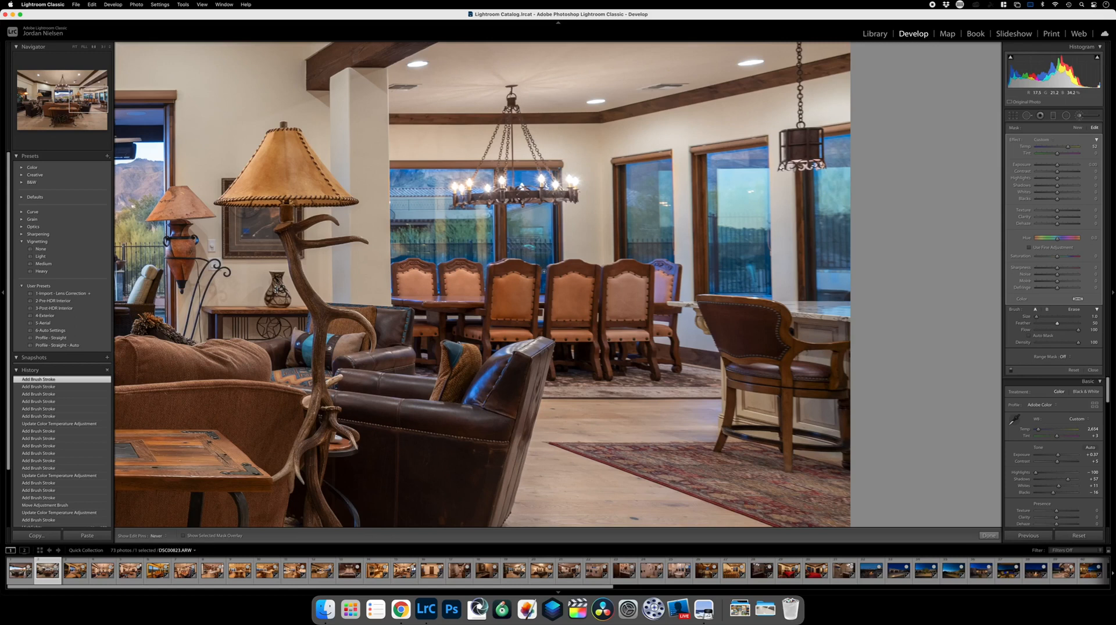
{"action": "left_click", "coordinate": [542, 262]}
{"action": "key", "text": "h"}
{"action": "scroll", "coordinate": [526, 174], "scroll_direction": "up", "scroll_amount": 1}
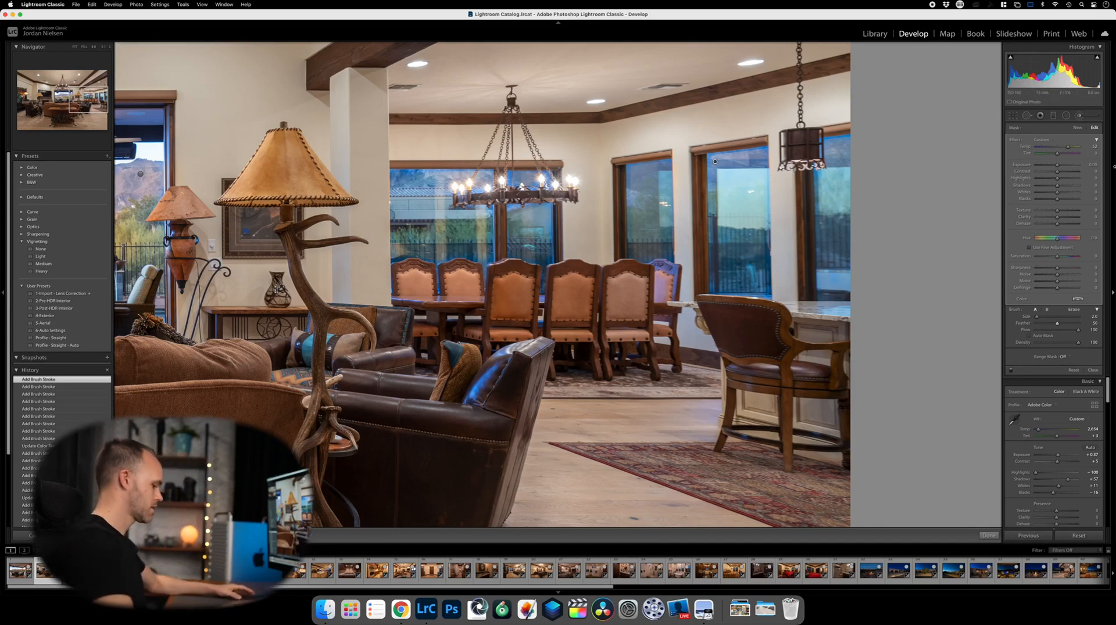
Copy the finished living room photo's develop settings, leaving out local adjustments and spot removal.
{"action": "key", "text": "z"}
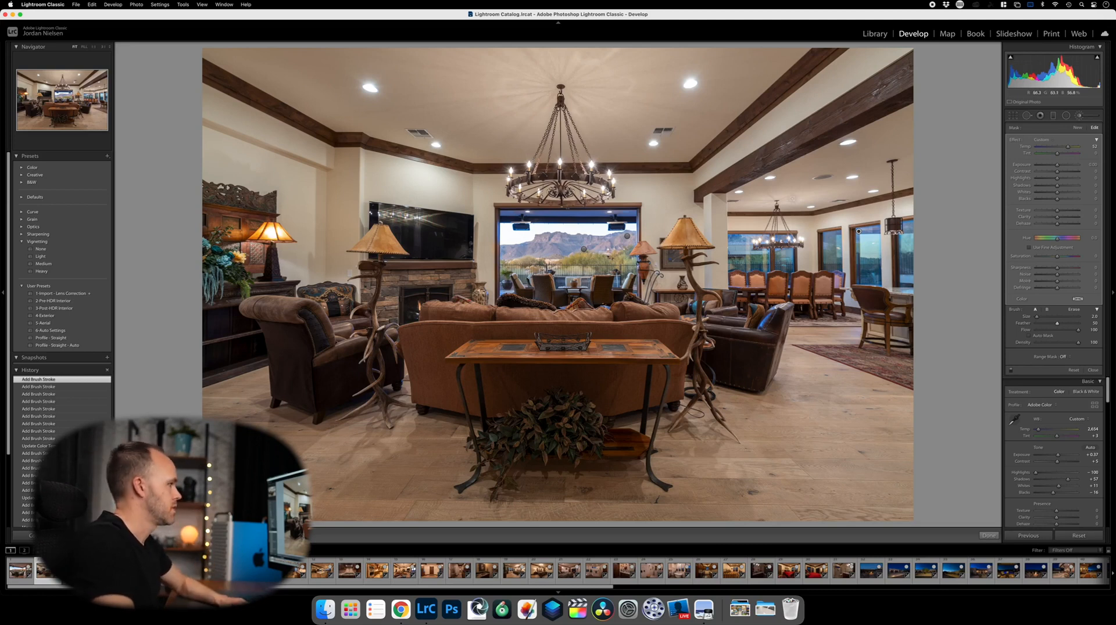
{"action": "key", "text": "Right"}
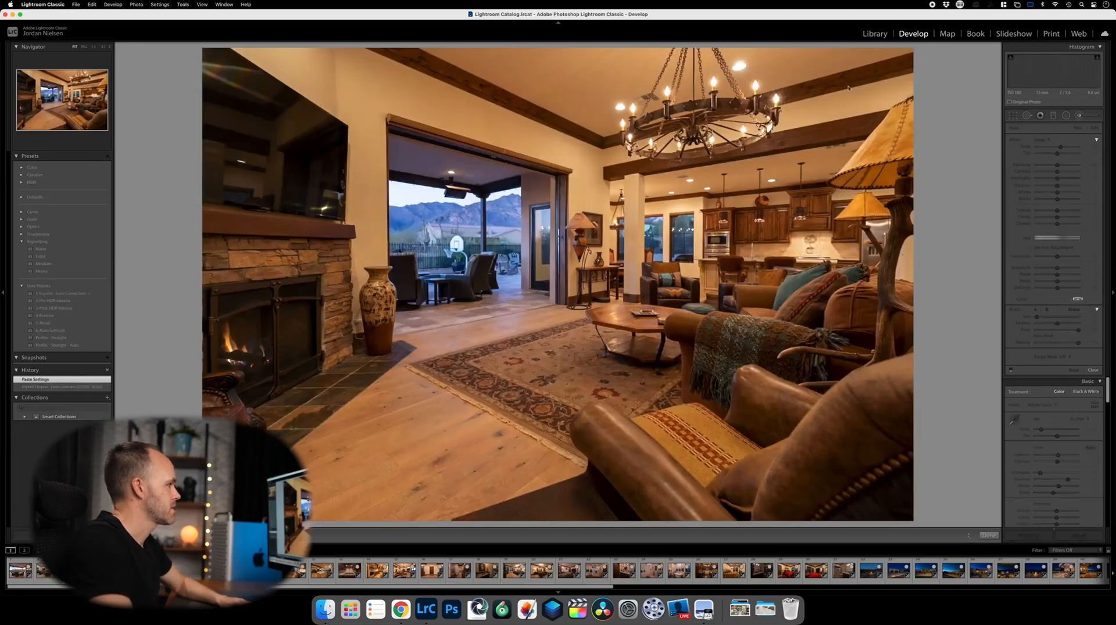
{"action": "key", "text": "Left"}
{"action": "key", "text": "Right"}
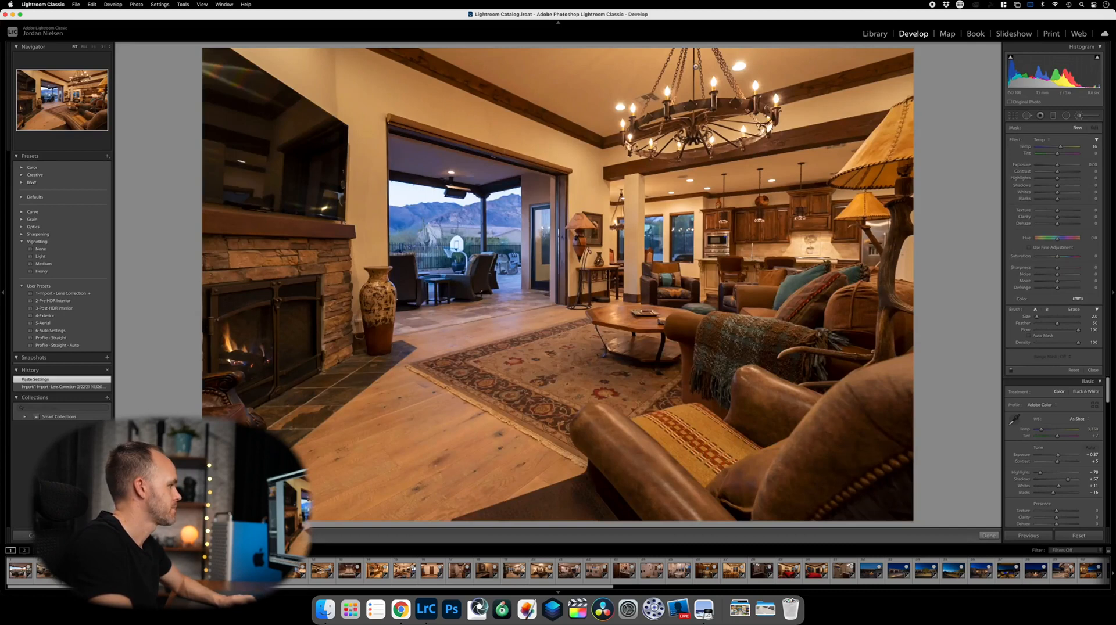
{"action": "key", "text": "Left"}
{"action": "key", "text": "Left"}
{"action": "key", "text": "super+shift+c"}
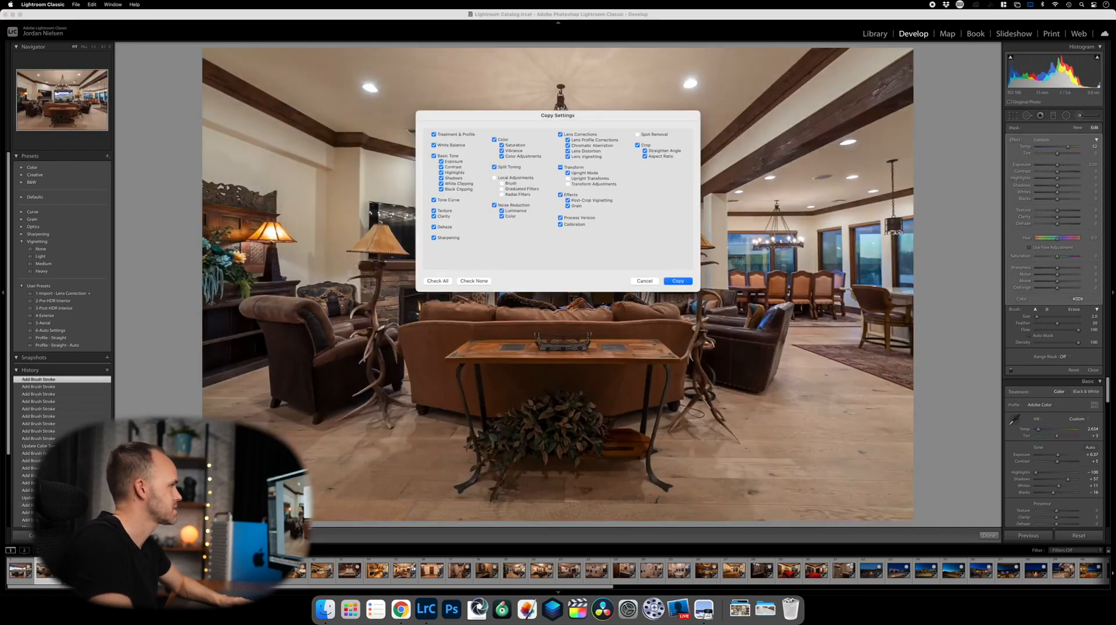
{"action": "key", "text": "Return"}
Paste the copied settings onto the next photo, the living room with the stone fireplace, and raise its Exposure to +0.50.
{"action": "key", "text": "Right"}
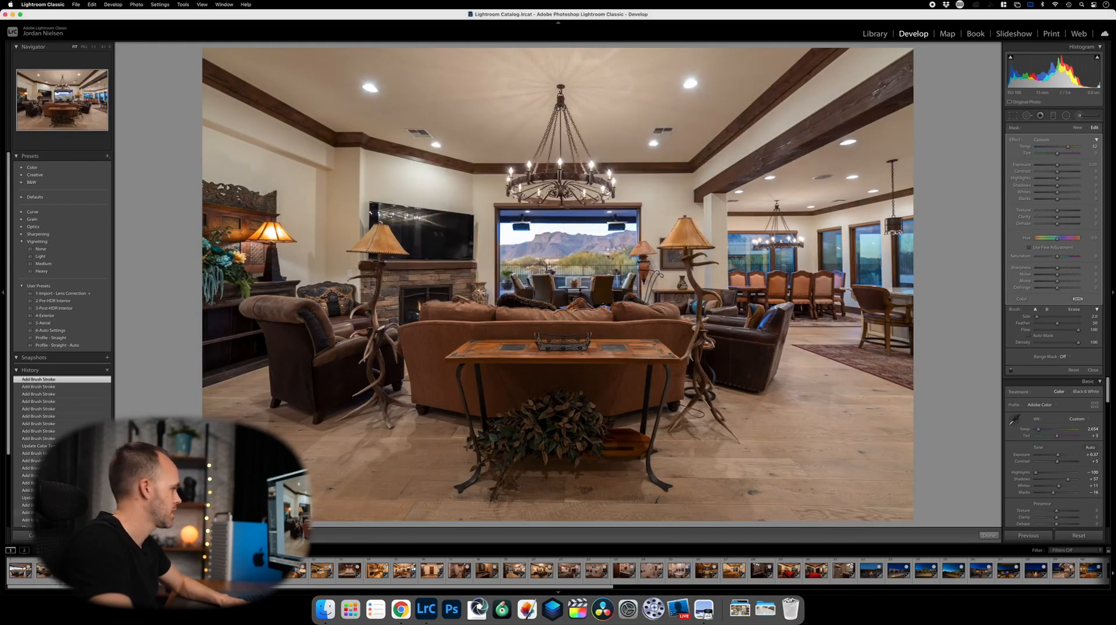
{"action": "key", "text": "super+shift+v"}
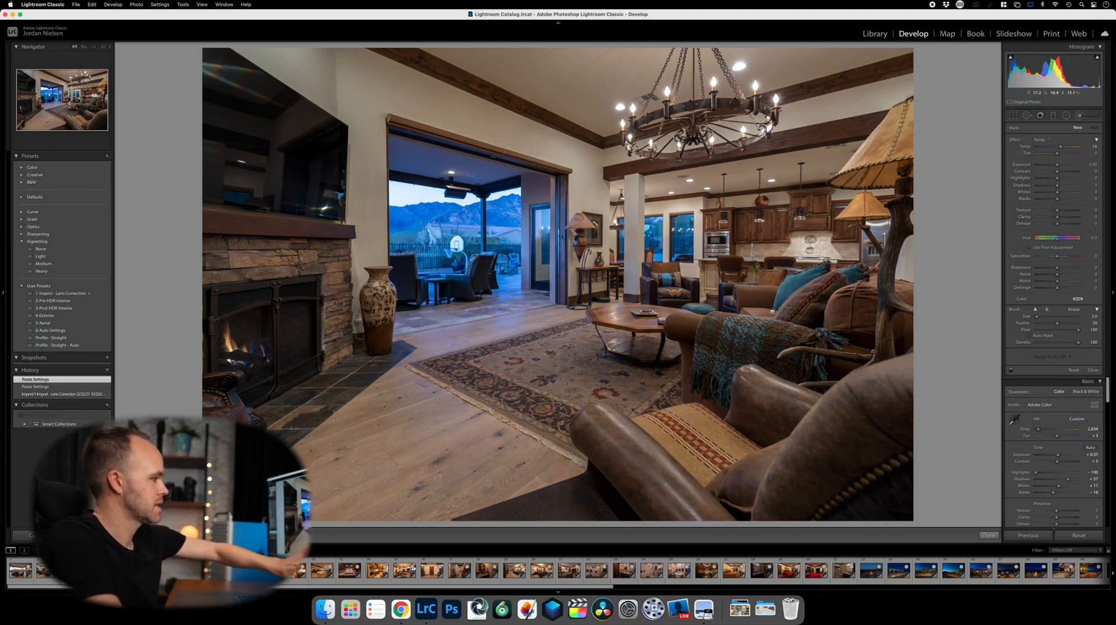
{"action": "left_click", "coordinate": [1078, 115]}
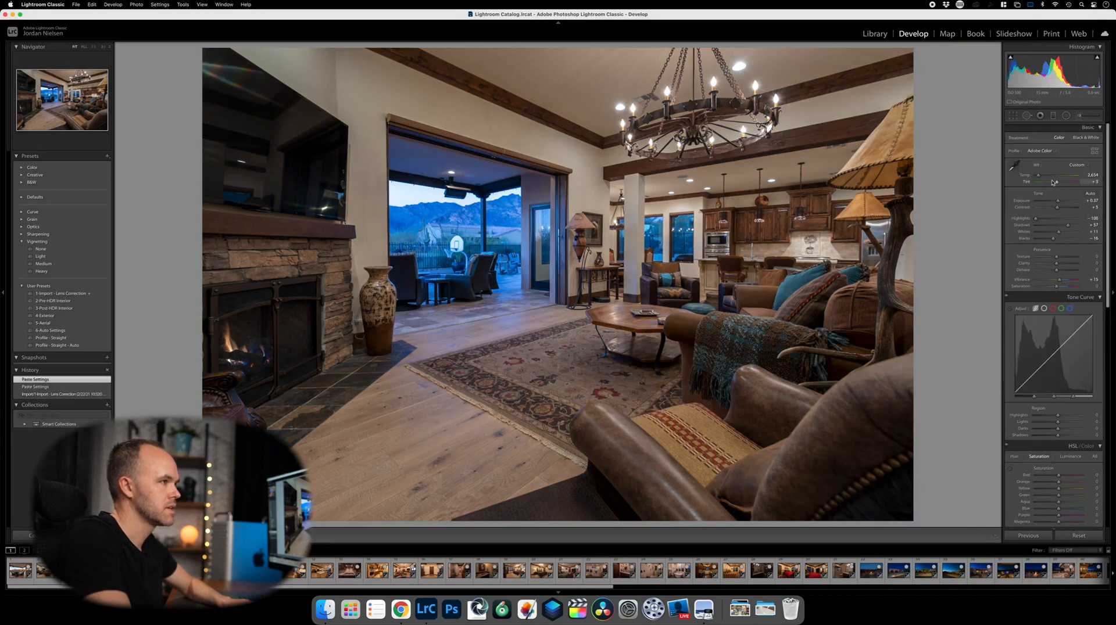
{"action": "left_click_drag", "start_coordinate": [1057, 203], "coordinate": [1057, 202]}
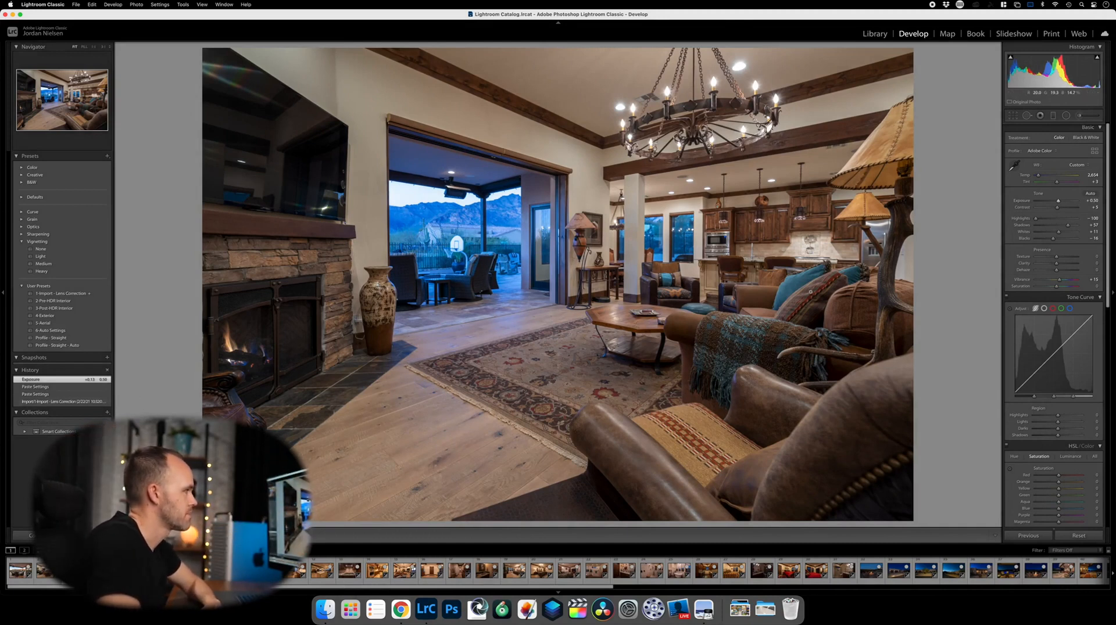
Paint a new brush at Temp 100 over the blue patio and mountain view in the opening, and reduce its Temp to about 90.
{"action": "left_click", "coordinate": [1079, 116]}
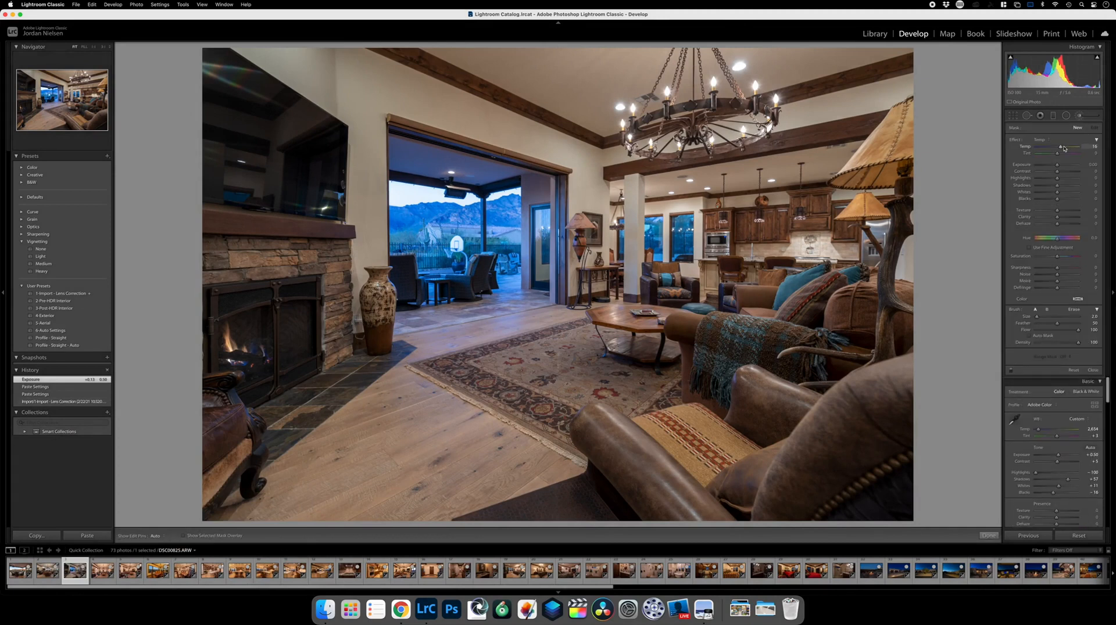
{"action": "left_click", "coordinate": [1080, 150]}
{"action": "scroll", "coordinate": [417, 170], "scroll_direction": "up", "scroll_amount": 5}
{"action": "mouse_move", "coordinate": [412, 165]}
{"action": "left_mouse_down"}
{"action": "mouse_move", "coordinate": [505, 181]}
{"action": "mouse_move", "coordinate": [501, 284]}
{"action": "mouse_move", "coordinate": [442, 278]}
{"action": "mouse_move", "coordinate": [410, 201]}
{"action": "mouse_move", "coordinate": [398, 231]}
{"action": "mouse_move", "coordinate": [464, 224]}
{"action": "left_mouse_up"}
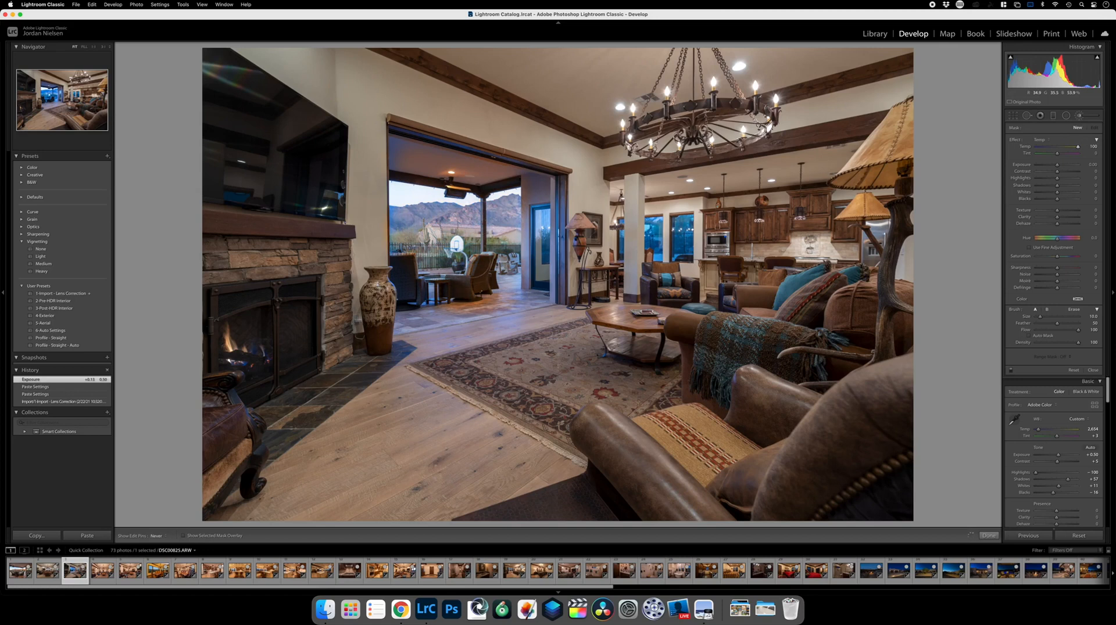
{"action": "left_click_drag", "start_coordinate": [429, 192], "coordinate": [429, 192]}
{"action": "mouse_move", "coordinate": [1078, 146]}
{"action": "left_mouse_down"}
{"action": "mouse_move", "coordinate": [1062, 148]}
{"action": "mouse_move", "coordinate": [1077, 148]}
{"action": "left_mouse_up"}
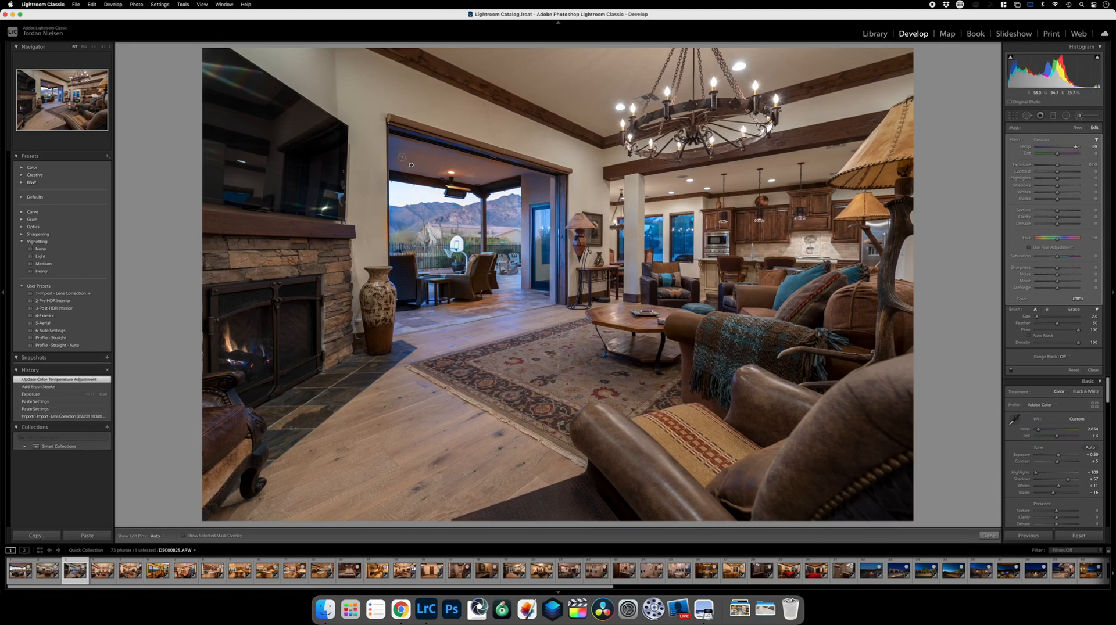
{"action": "key", "text": "h"}
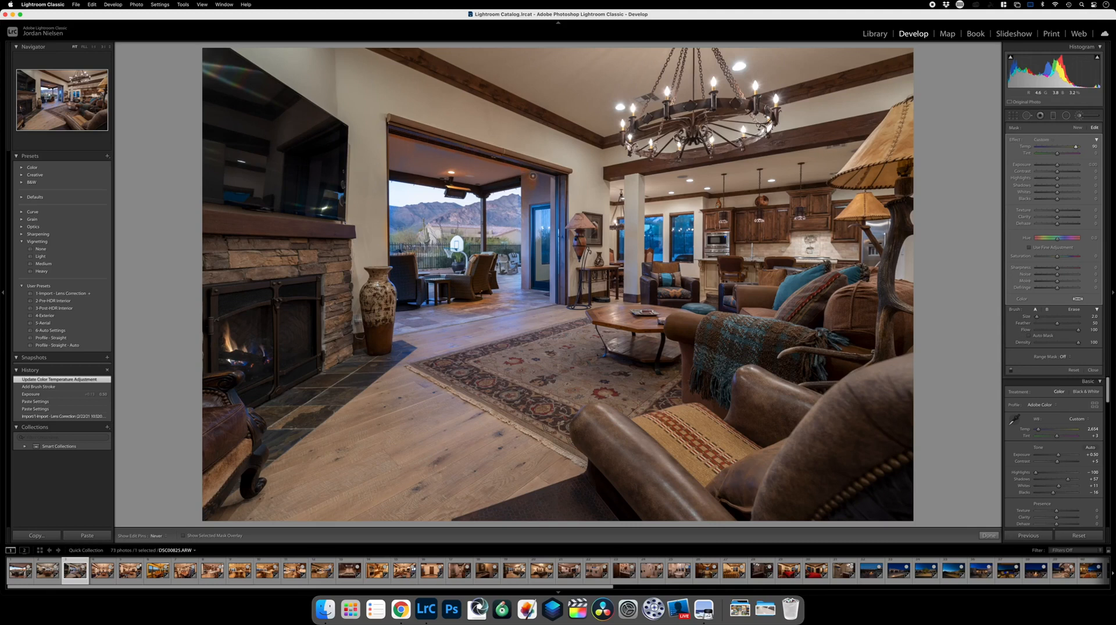
{"action": "left_click_drag", "start_coordinate": [535, 185], "coordinate": [500, 189]}
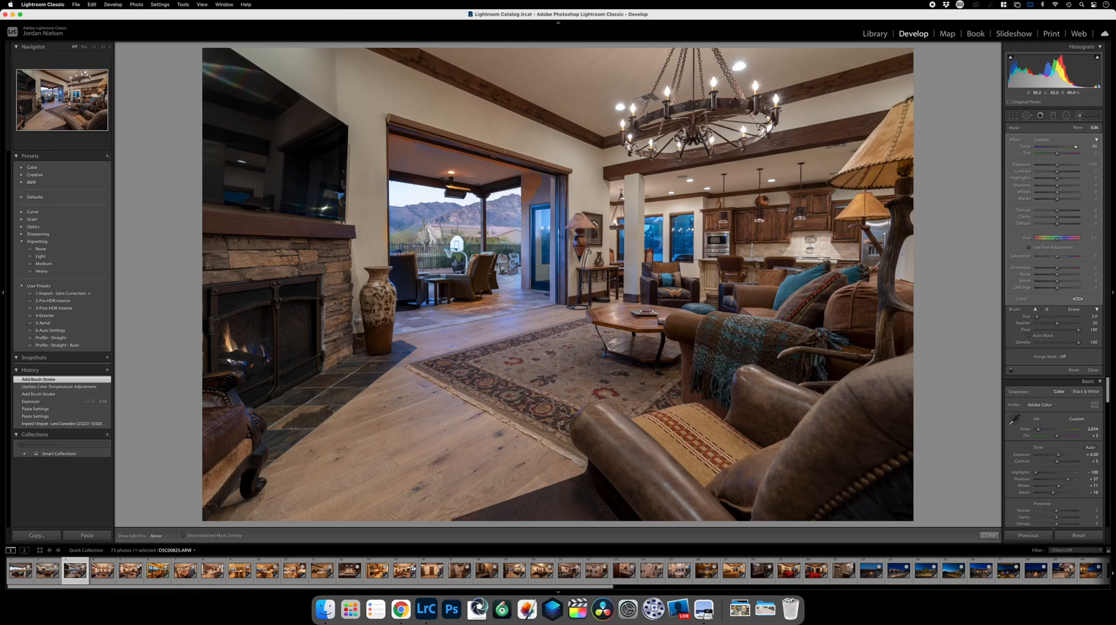
{"action": "mouse_move", "coordinate": [1078, 147]}
{"action": "left_mouse_down"}
{"action": "mouse_move", "coordinate": [1061, 148]}
{"action": "mouse_move", "coordinate": [1074, 148]}
{"action": "left_mouse_up"}
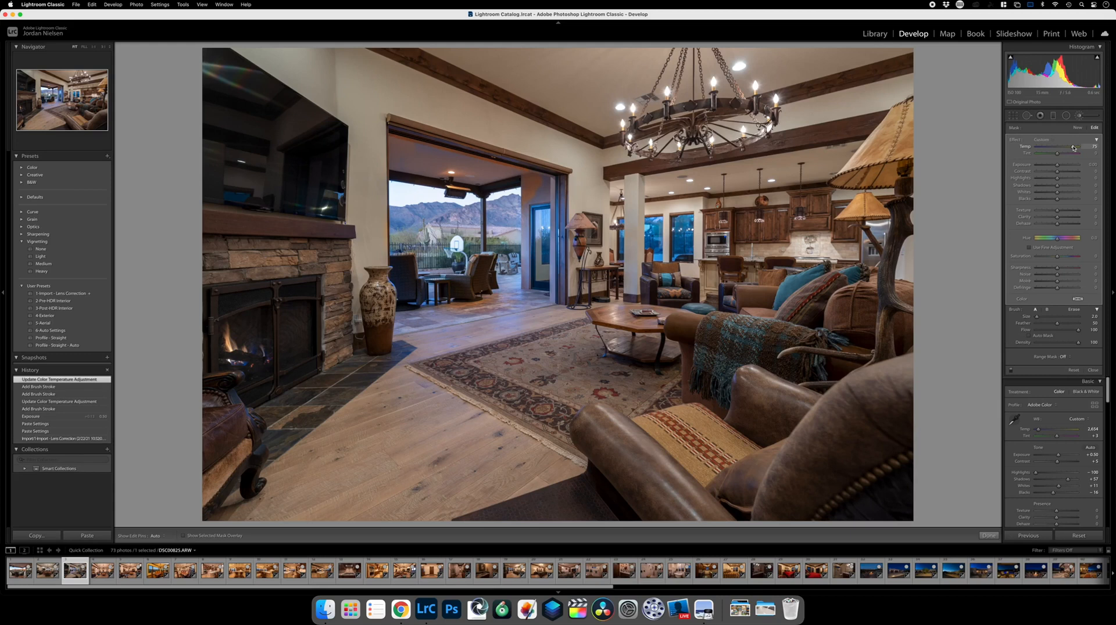
{"action": "key", "text": "super+z"}
{"action": "key", "text": "super+z"}
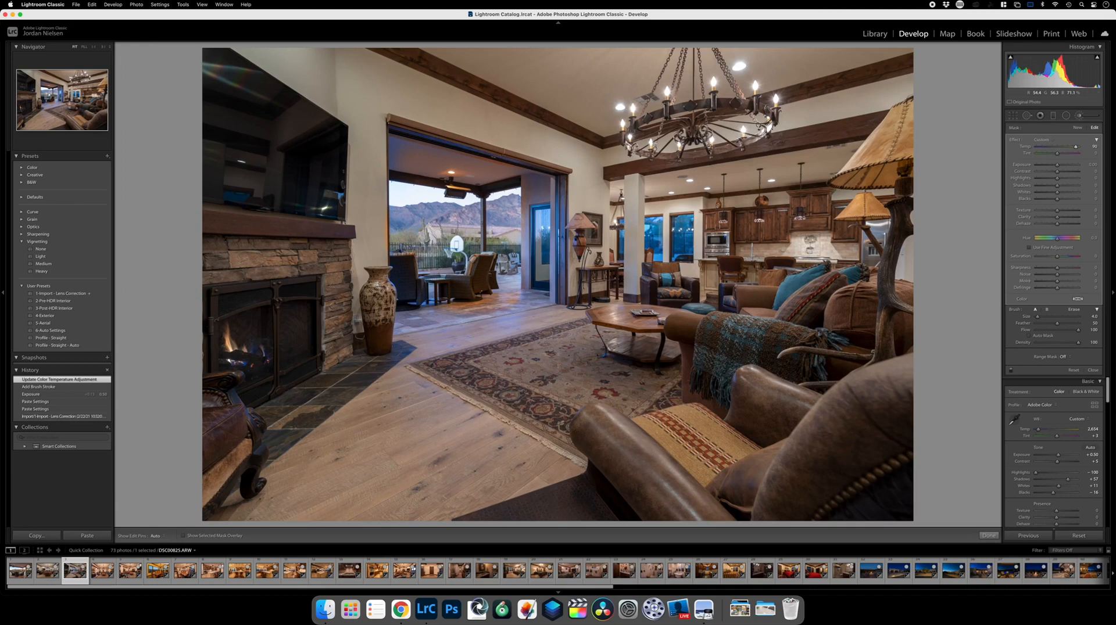
Dab the warming brush on the frame beside the patio opening, then try a stroke on the patio ceiling and undo it.
{"action": "left_click", "coordinate": [563, 203]}
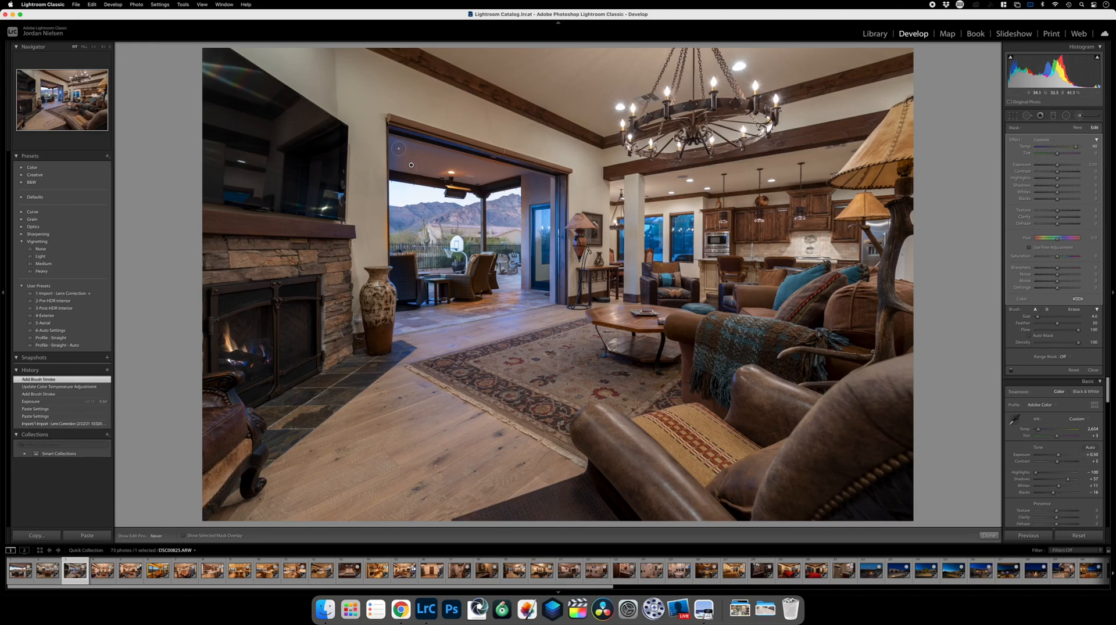
{"action": "left_click_drag", "start_coordinate": [399, 148], "coordinate": [426, 179]}
{"action": "key", "text": "super+z"}
Start a new brush with a much milder warm Temp and paint it on the patio wall above the glass door.
{"action": "left_click", "coordinate": [1087, 116]}
{"action": "left_click", "coordinate": [1089, 116]}
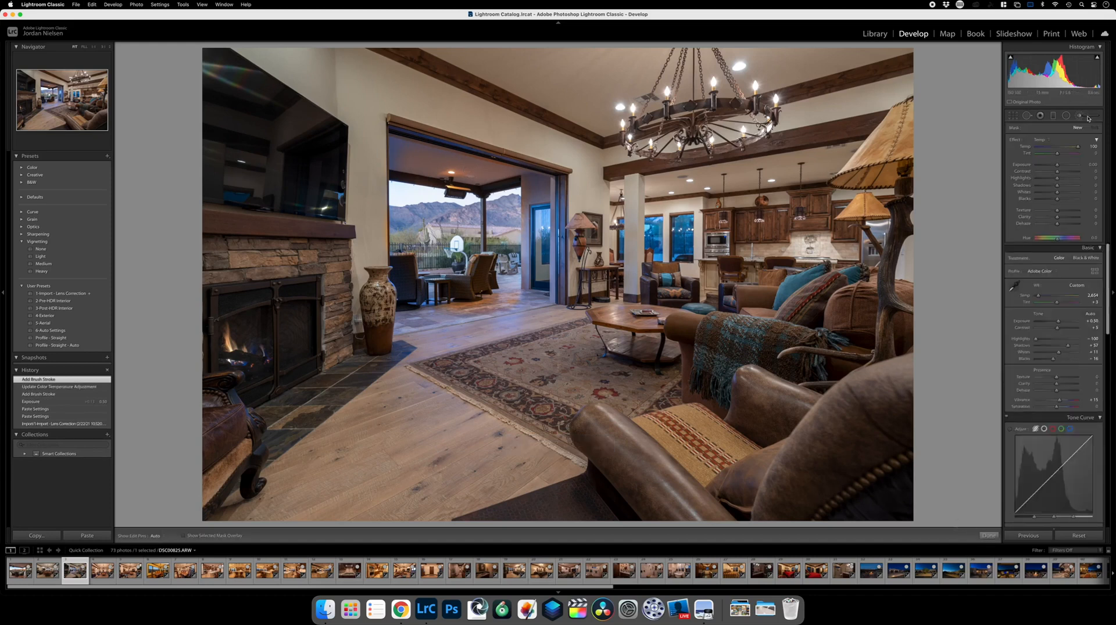
{"action": "left_click_drag", "start_coordinate": [1067, 147], "coordinate": [1060, 148]}
{"action": "key", "text": "h"}
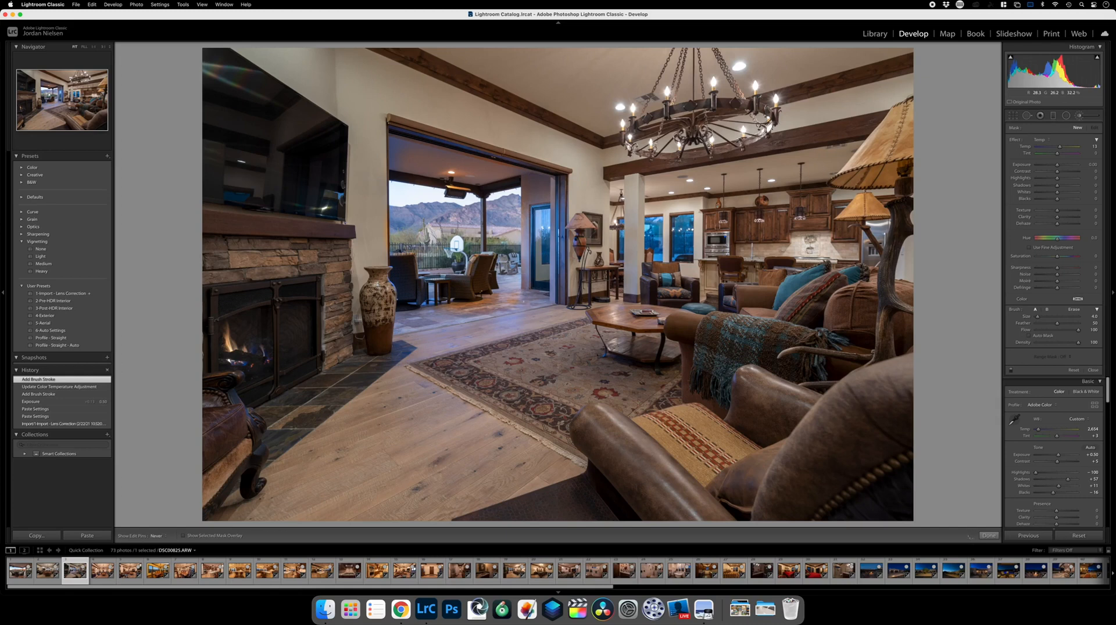
{"action": "left_click", "coordinate": [533, 179]}
{"action": "key", "text": "h"}
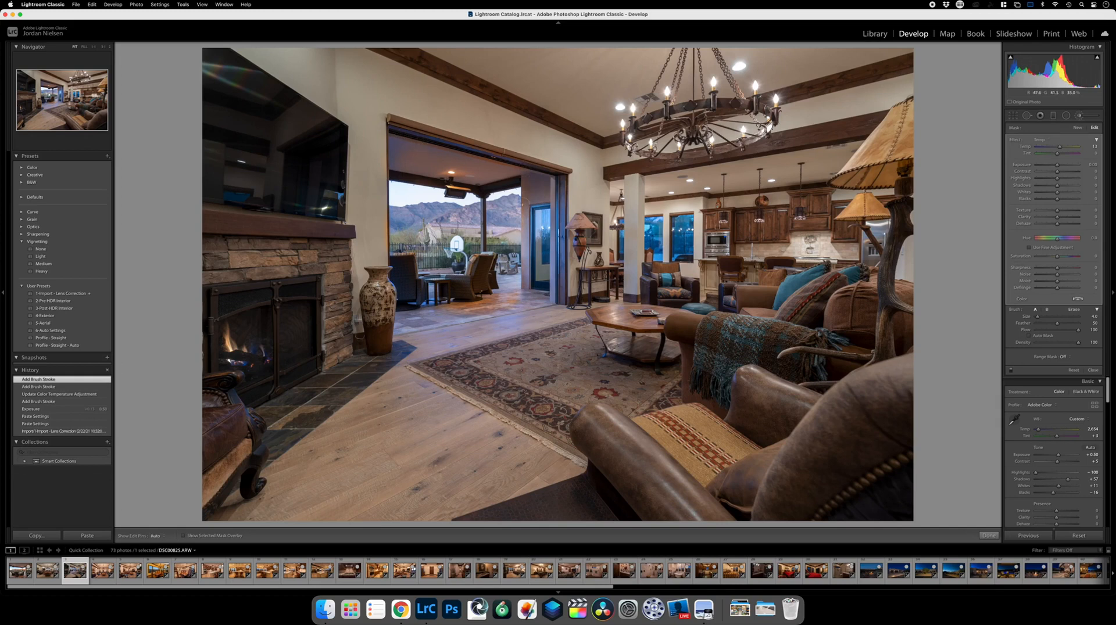
Paint one more stroke of the mild warming brush on the patio wall above the glass door and finish the brush.
{"action": "left_click_drag", "start_coordinate": [521, 203], "coordinate": [532, 179]}
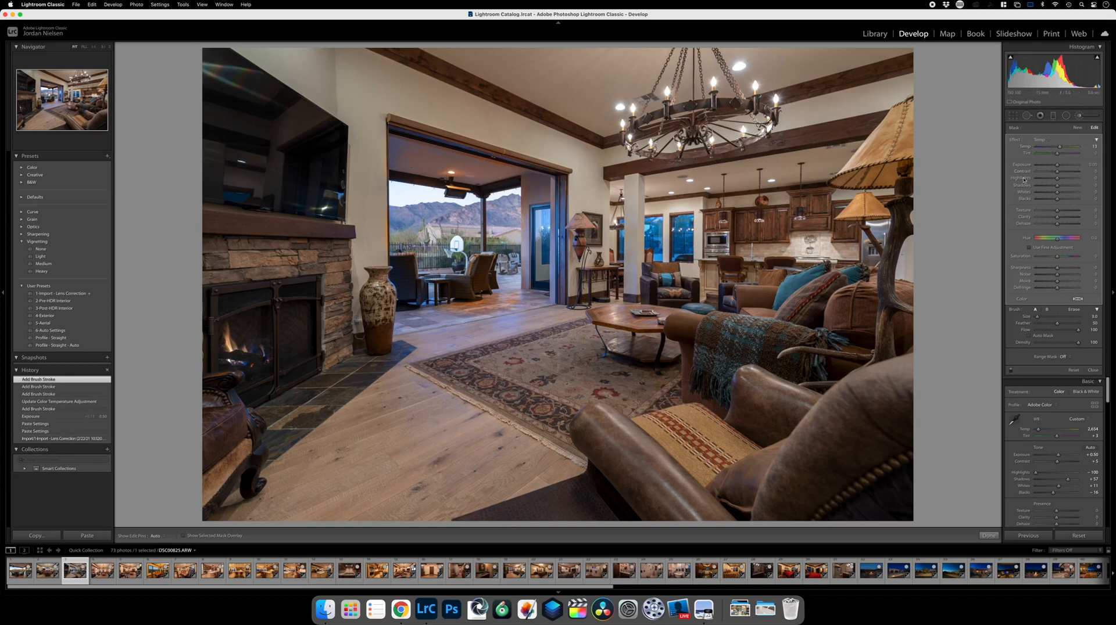
{"action": "left_click", "coordinate": [988, 538]}
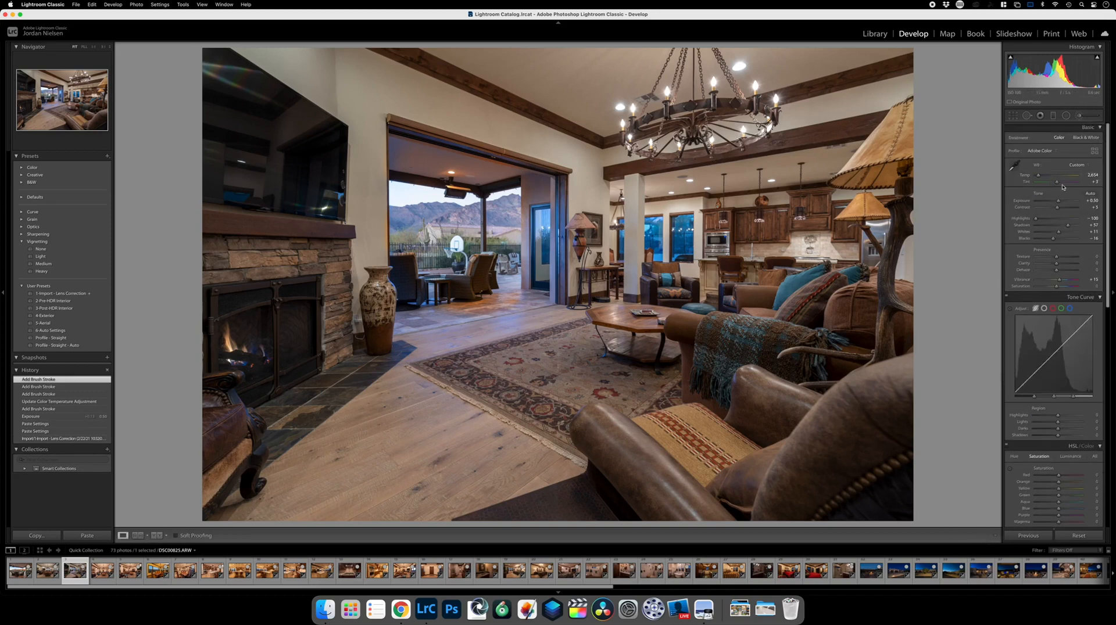
Start a new cooling brush at Temp about -31, undo its first stroke on the patio floor, and apply a single dab there instead.
{"action": "left_click", "coordinate": [1076, 165]}
{"action": "left_click", "coordinate": [1088, 103]}
{"action": "left_click", "coordinate": [1079, 115]}
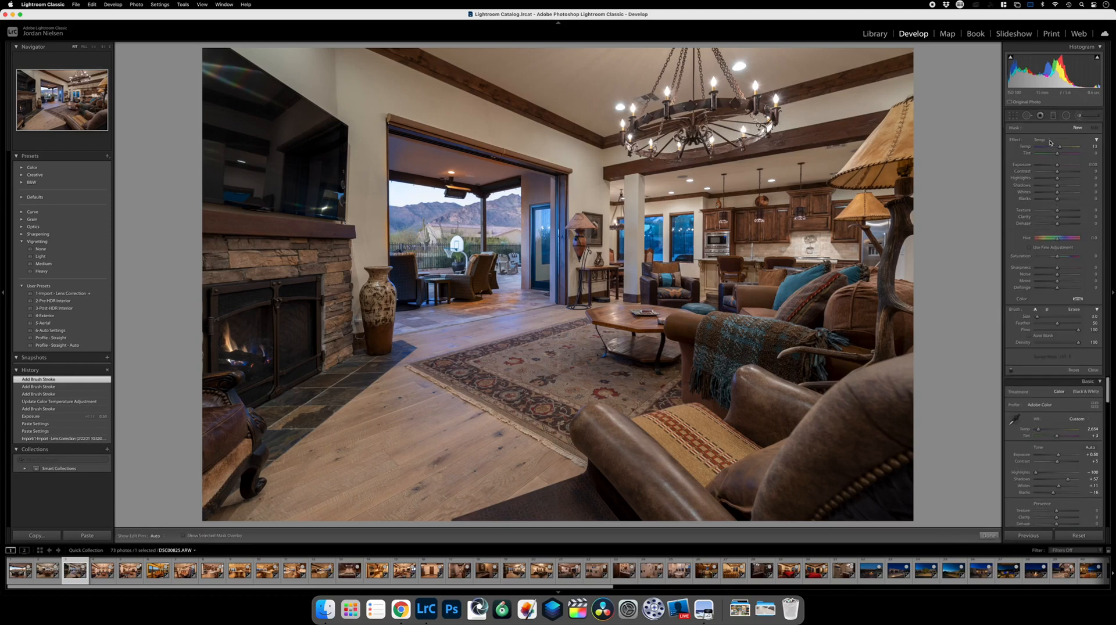
{"action": "left_click", "coordinate": [1048, 140]}
{"action": "left_click", "coordinate": [1050, 140]}
{"action": "key", "text": "h"}
{"action": "left_click_drag", "start_coordinate": [515, 290], "coordinate": [521, 293]}
{"action": "key", "text": "ctrl+z"}
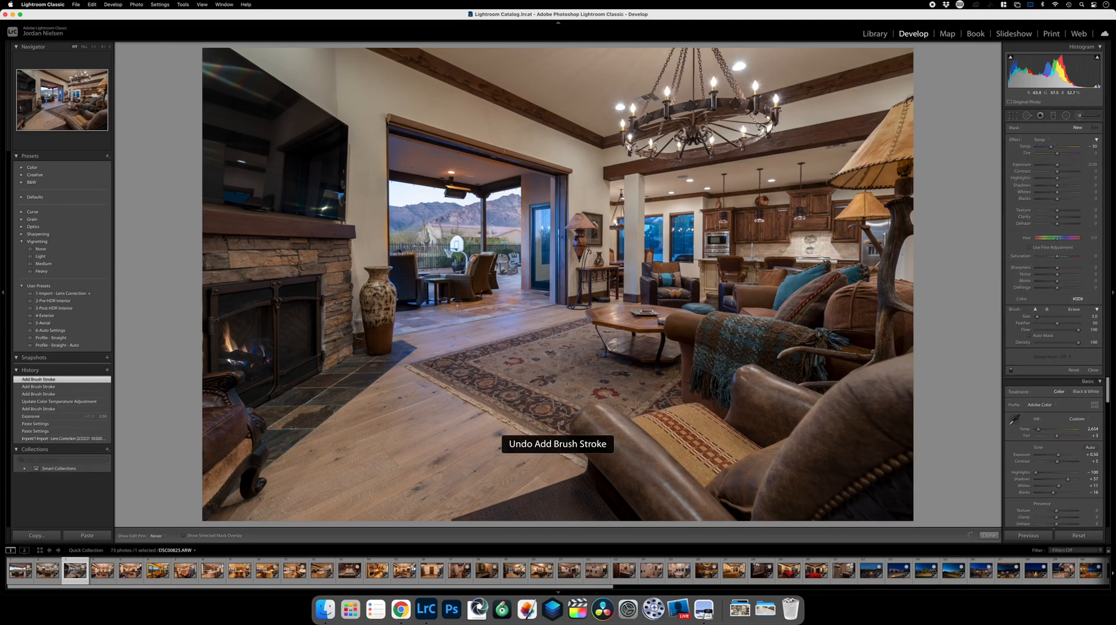
{"action": "left_click", "coordinate": [514, 294]}
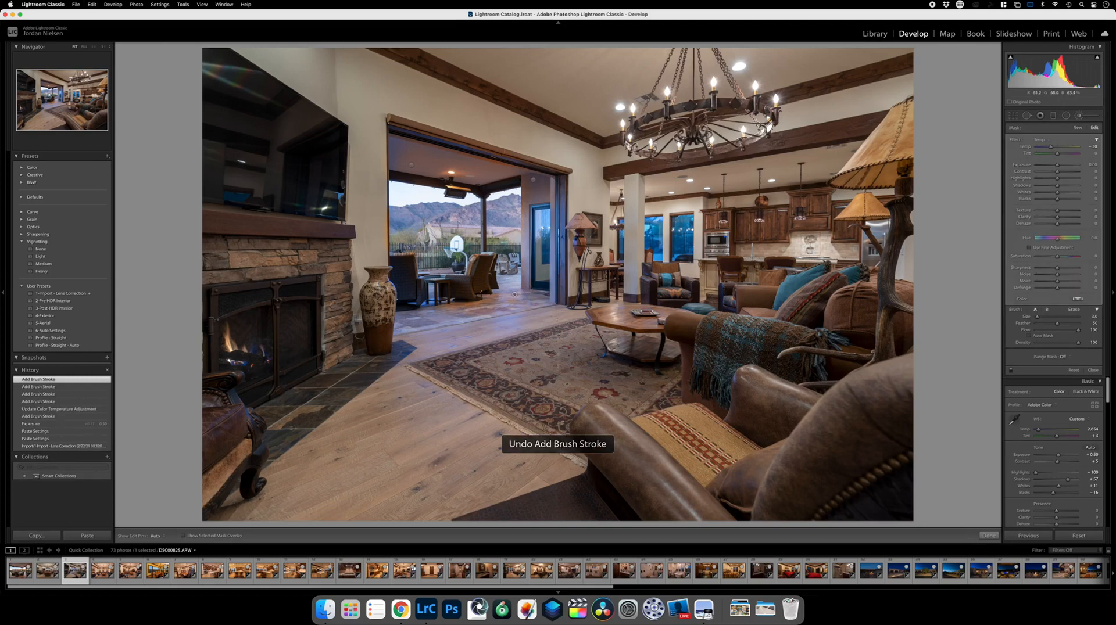
{"action": "left_click", "coordinate": [989, 535]}
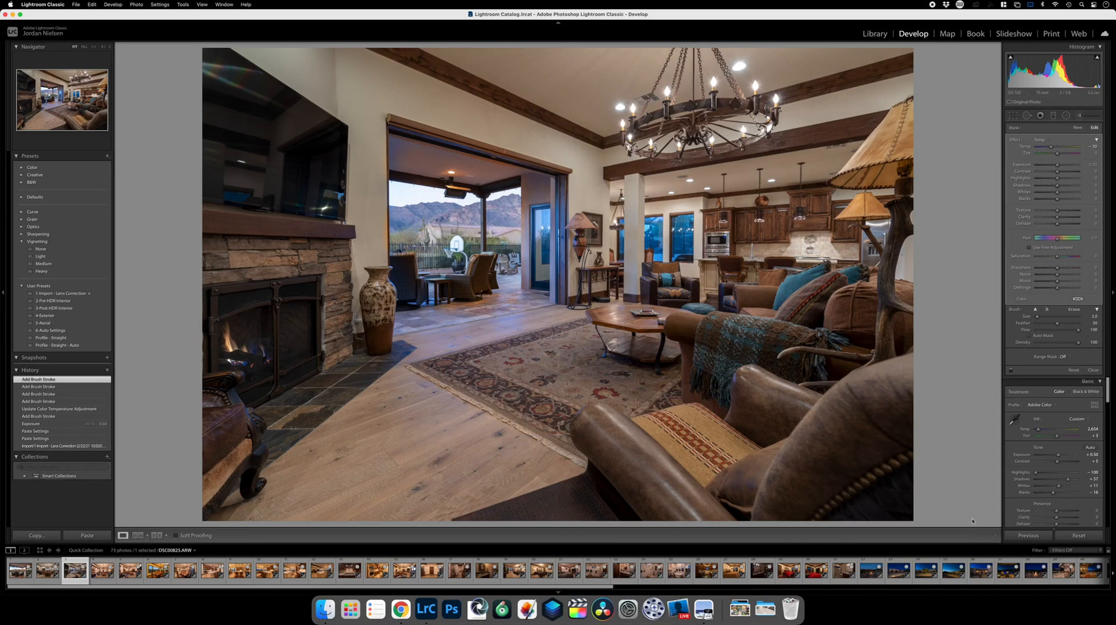
Start a new warming brush at Temp 32, dab it on the blue glass patio door, and reduce its Temp to 20.
{"action": "left_click", "coordinate": [815, 320]}
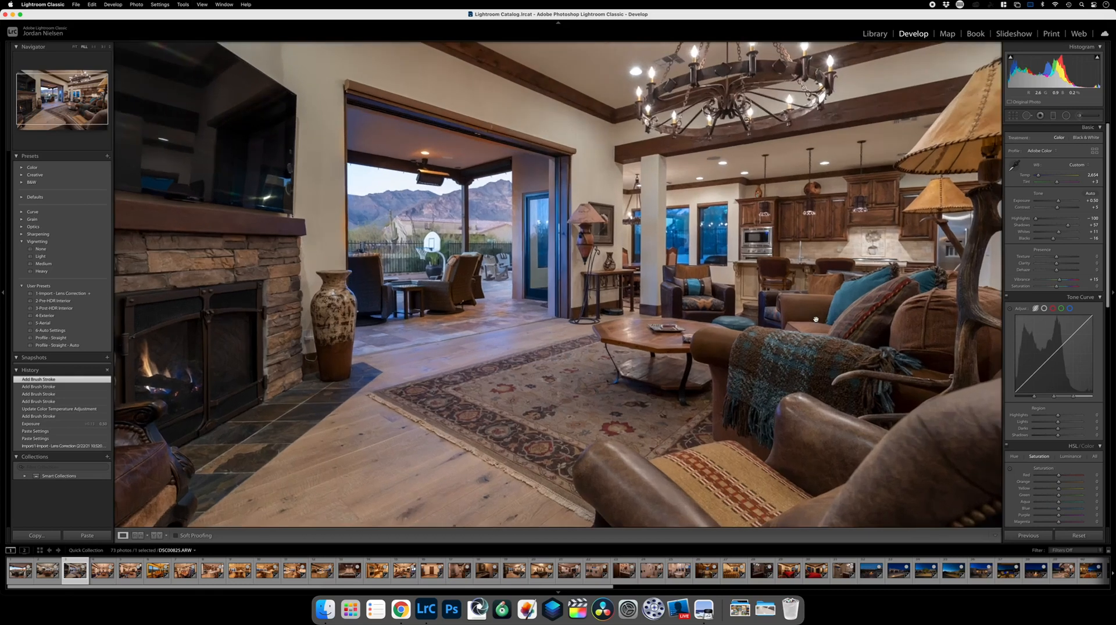
{"action": "left_click_drag", "start_coordinate": [344, 221], "coordinate": [446, 213]}
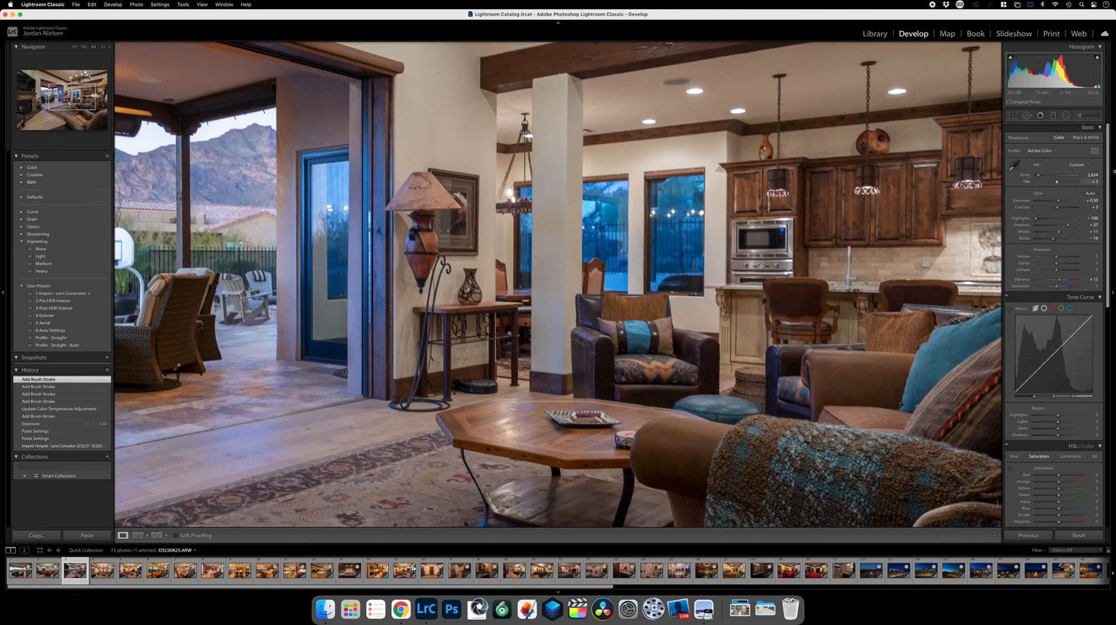
{"action": "left_click", "coordinate": [1081, 116]}
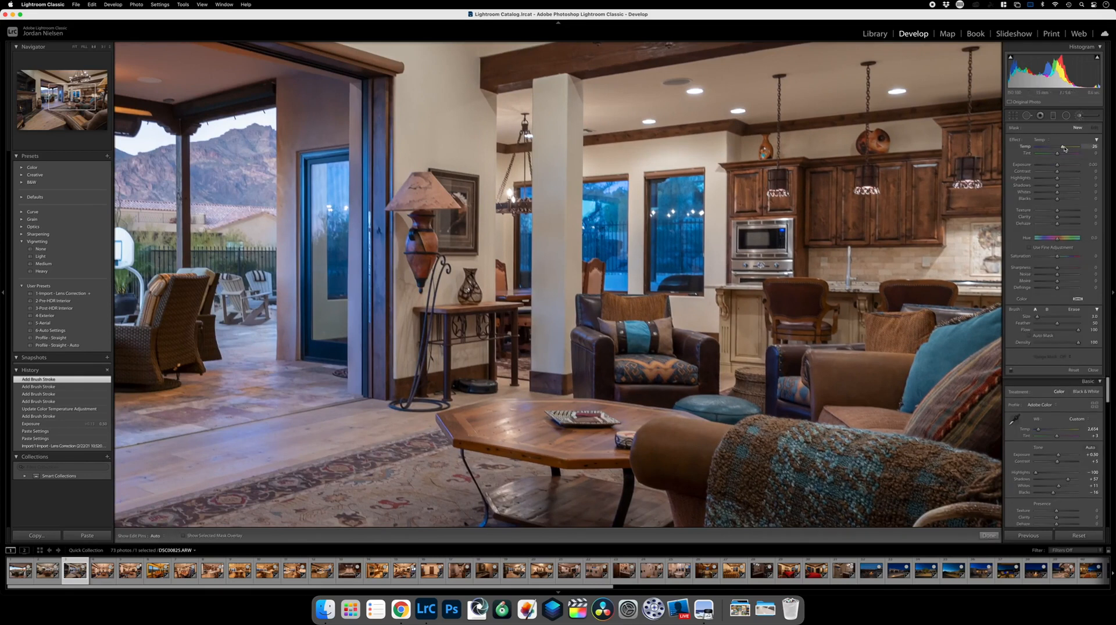
{"action": "left_click", "coordinate": [989, 536]}
{"action": "left_click", "coordinate": [1080, 116]}
{"action": "left_click_drag", "start_coordinate": [1063, 149], "coordinate": [1066, 148]}
{"action": "key", "text": "h"}
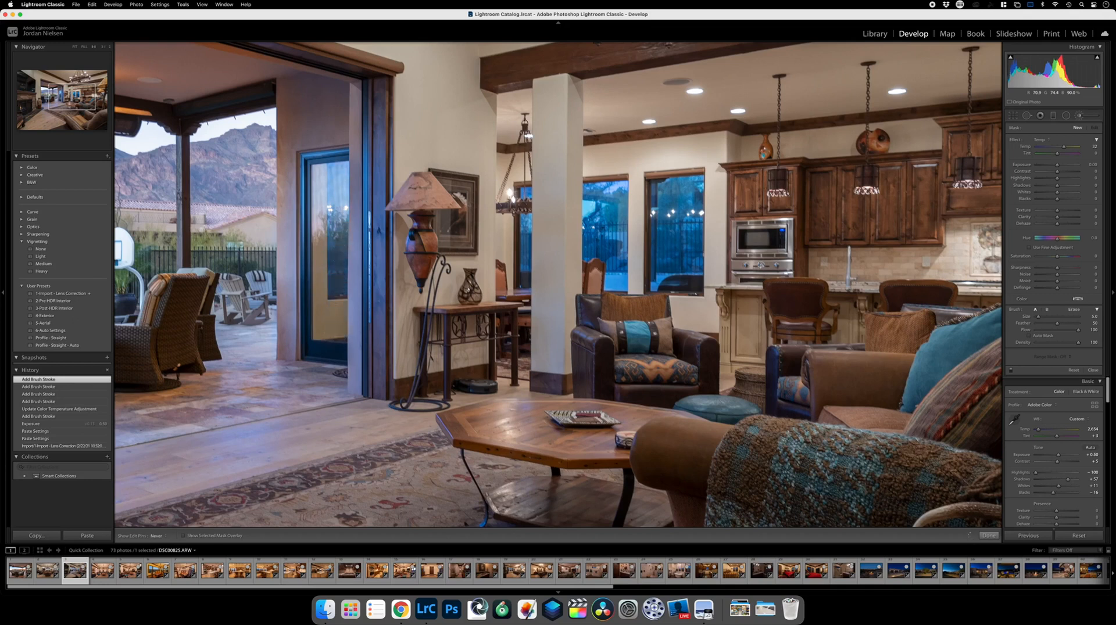
{"action": "left_click", "coordinate": [331, 311]}
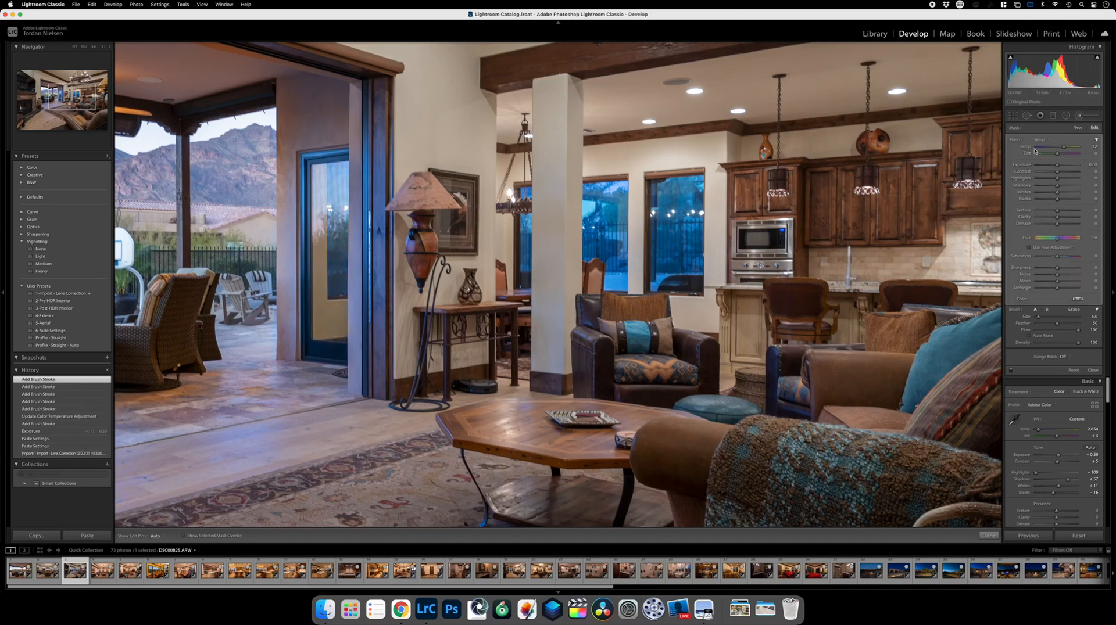
{"action": "left_click_drag", "start_coordinate": [1064, 149], "coordinate": [1061, 149]}
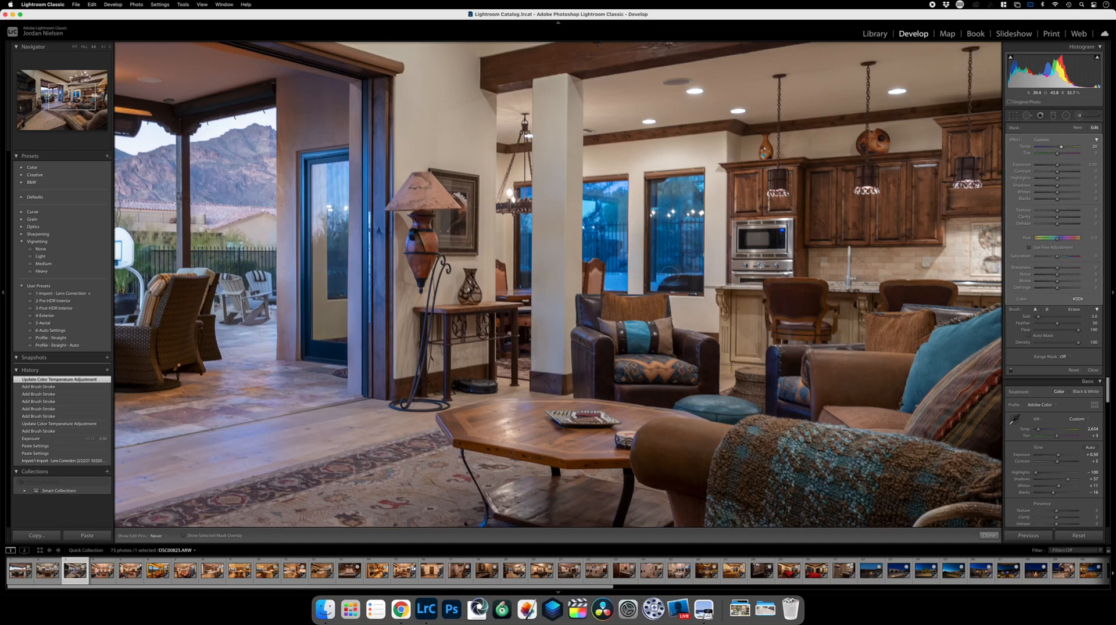
Paint the same brush over the two blue dining-area windows, reducing the brush size to 2.0, and set its Temp to 34.
{"action": "left_click_drag", "start_coordinate": [670, 193], "coordinate": [678, 255]}
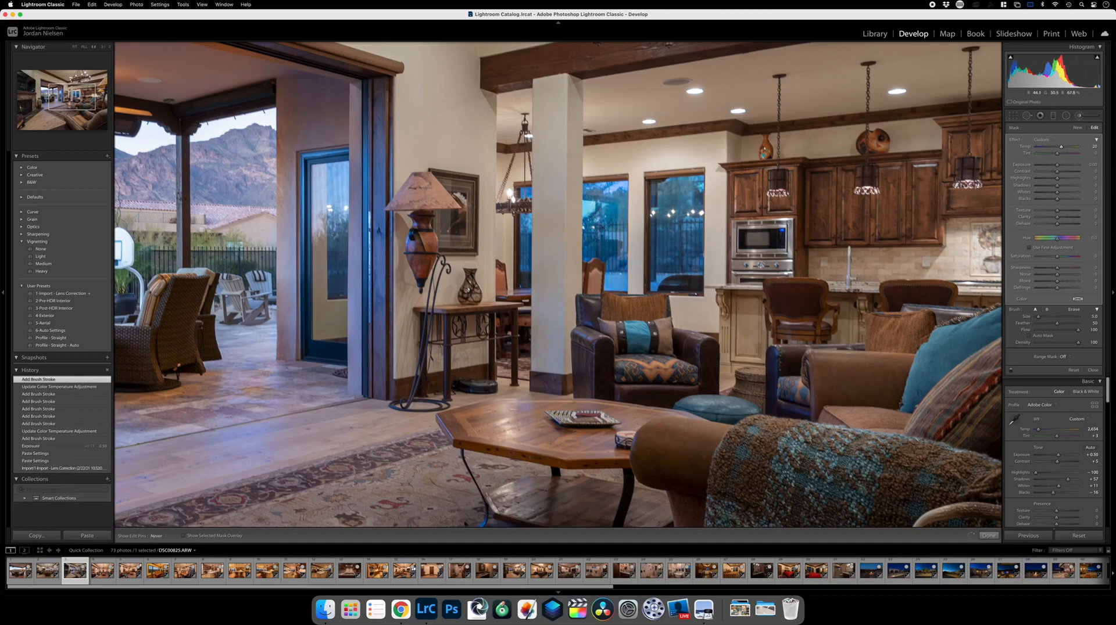
{"action": "left_click_drag", "start_coordinate": [598, 236], "coordinate": [598, 239]}
{"action": "key", "text": "bracketleft"}
{"action": "key", "text": "bracketleft"}
{"action": "key", "text": "bracketleft"}
{"action": "key", "text": "h"}
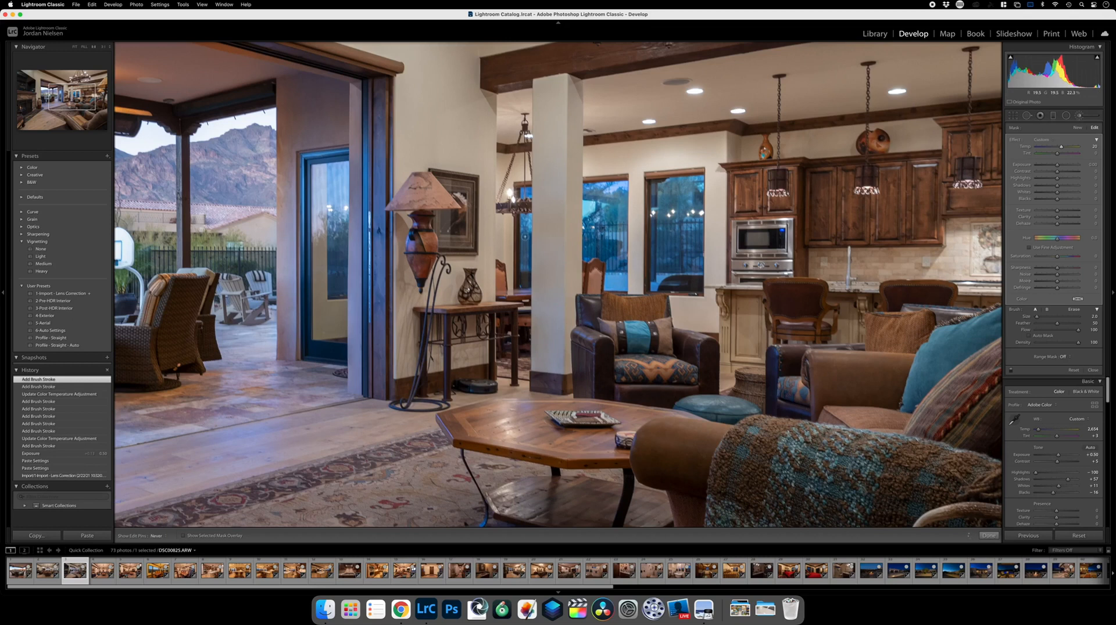
{"action": "left_click_drag", "start_coordinate": [598, 233], "coordinate": [598, 232]}
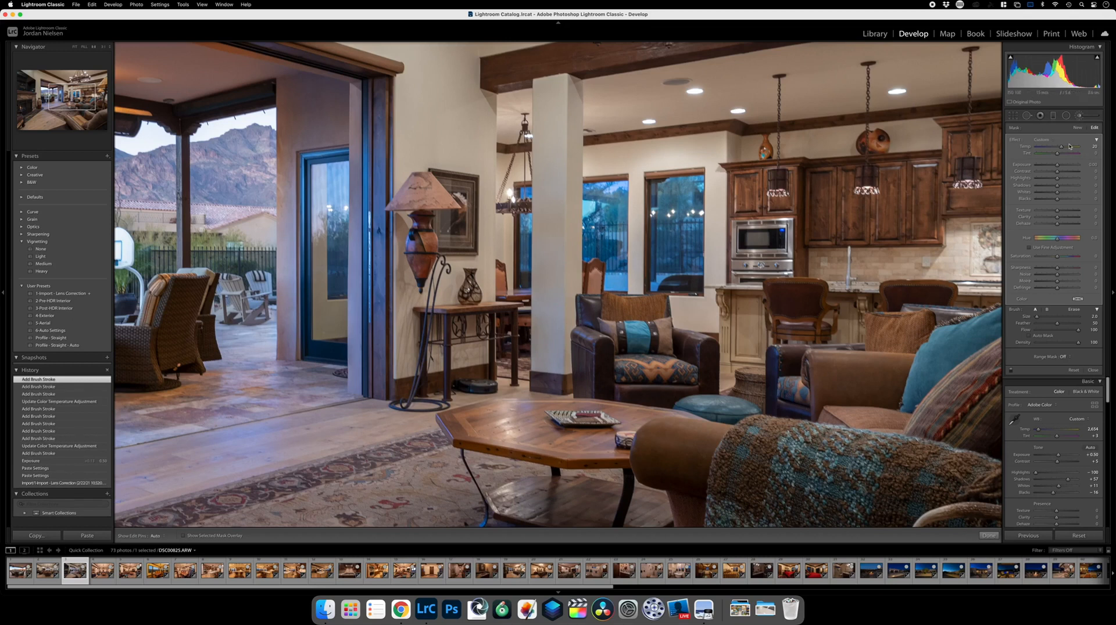
{"action": "left_click_drag", "start_coordinate": [1062, 148], "coordinate": [1066, 148]}
{"action": "key", "text": "z"}
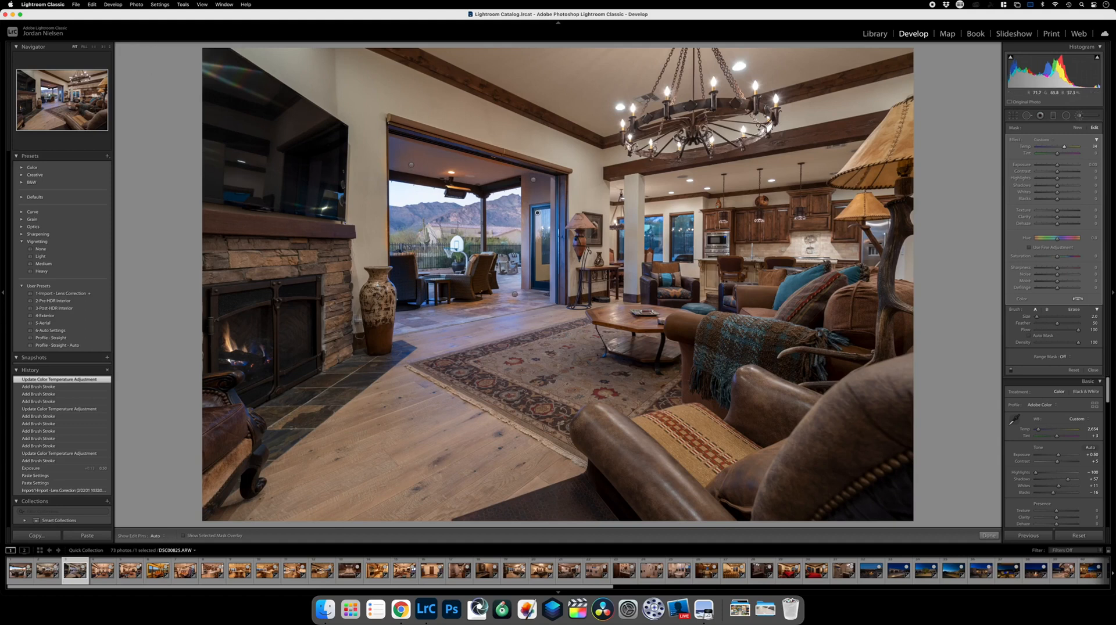
Go to the next photo, the living room with the octagonal table, try a white balance sample from the wall below the round decoration, and undo it.
{"action": "key", "text": "Right"}
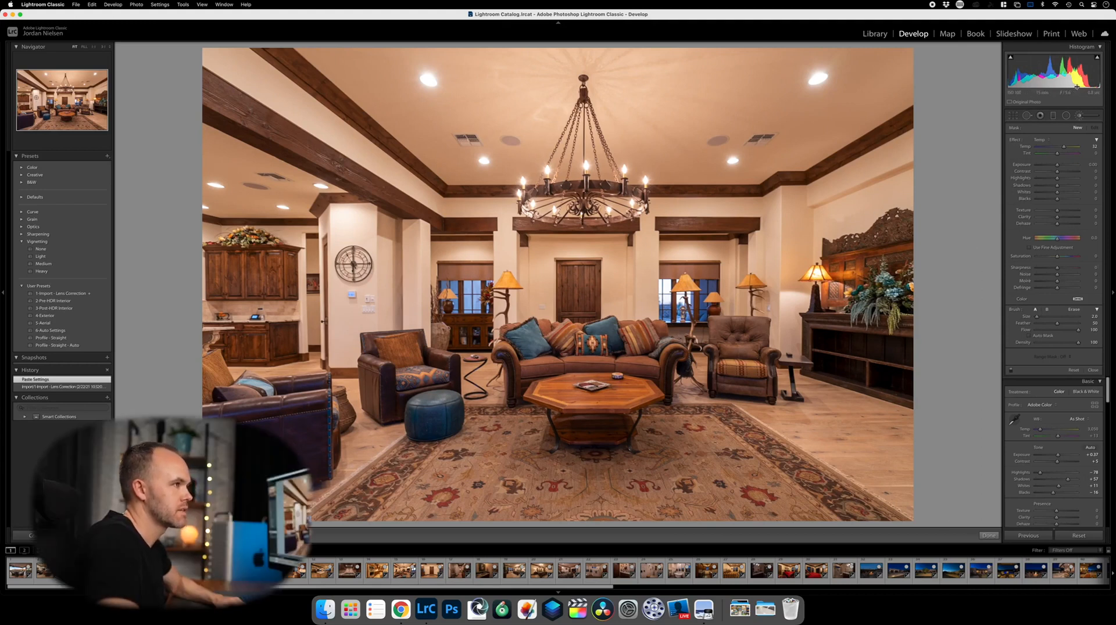
{"action": "left_click", "coordinate": [1078, 115]}
{"action": "left_click", "coordinate": [1015, 167]}
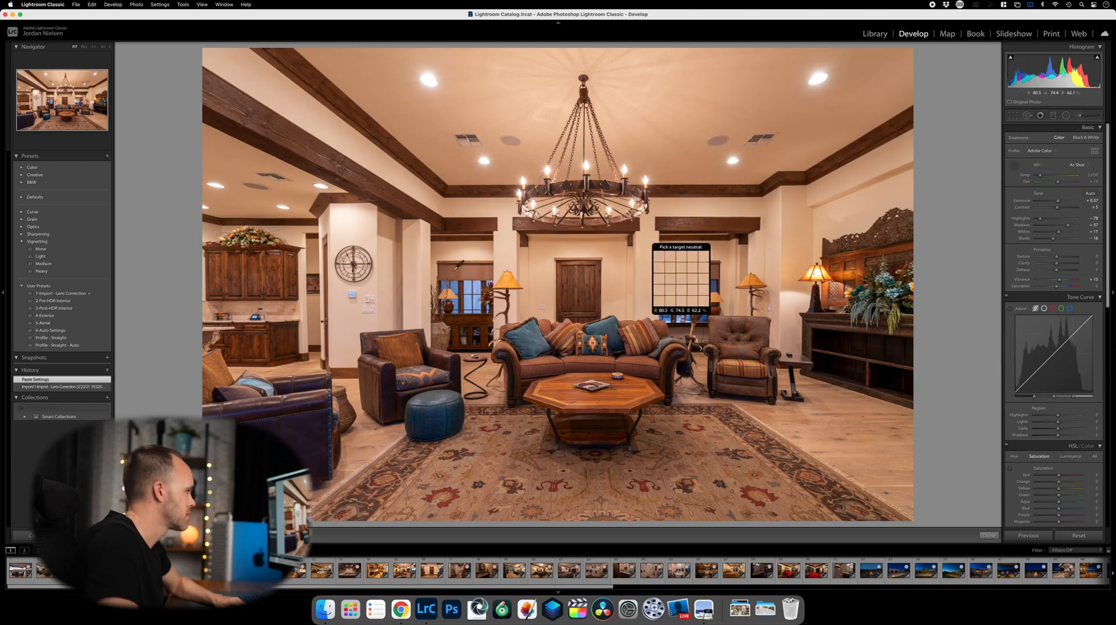
{"action": "left_click", "coordinate": [376, 306]}
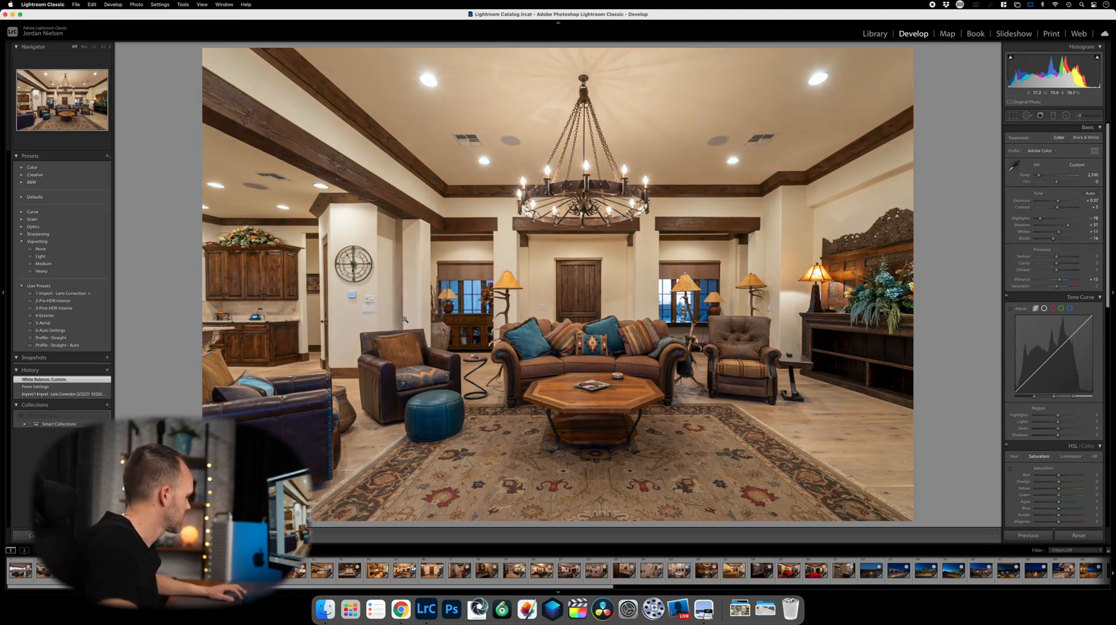
{"action": "key", "text": "super+z"}
Paste the copied settings onto the living room photo with the octagonal table and raise its Exposure to +1.05.
{"action": "key", "text": "super+shift+v"}
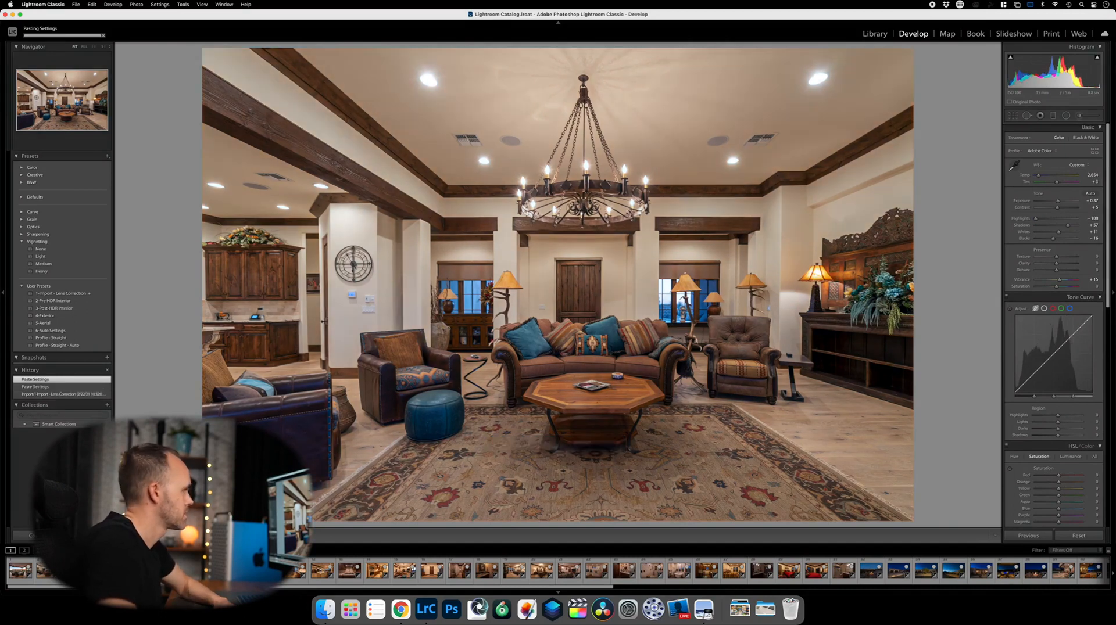
{"action": "left_click_drag", "start_coordinate": [1058, 203], "coordinate": [1063, 203]}
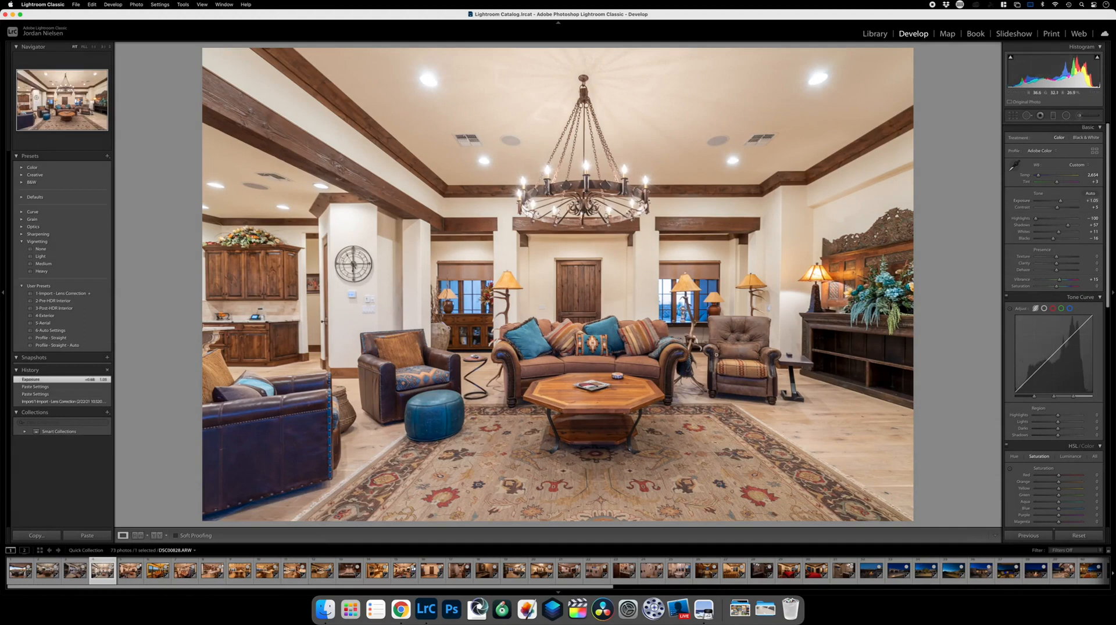
Check the sofa area of the living room photo up close and set the photo's exposure to +0.60.
{"action": "left_click", "coordinate": [716, 355]}
{"action": "left_click", "coordinate": [559, 359]}
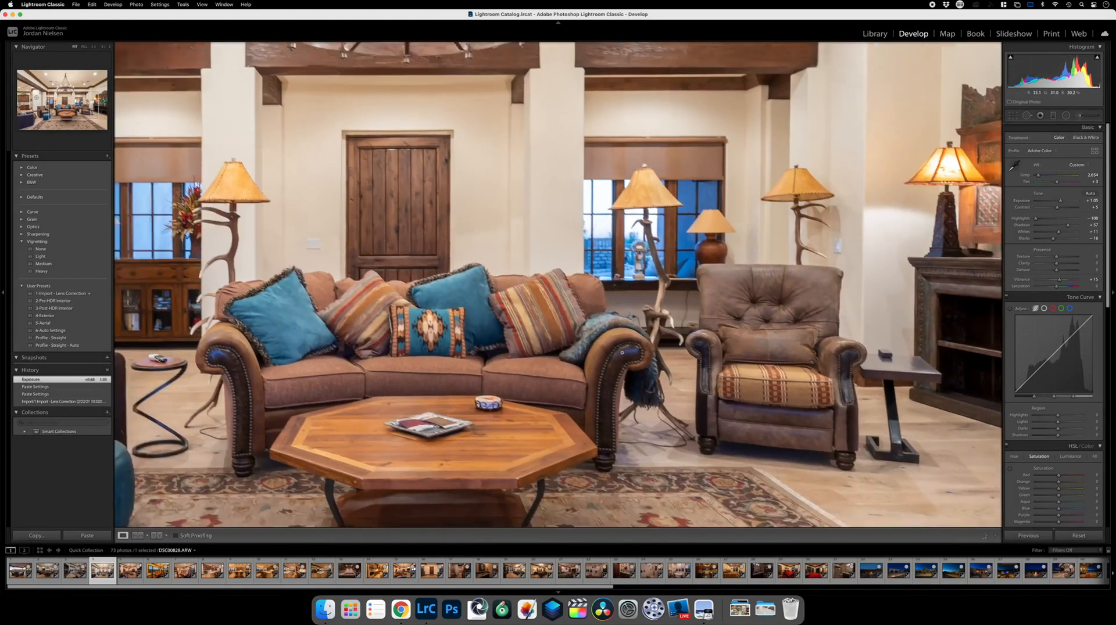
{"action": "left_click_drag", "start_coordinate": [1060, 200], "coordinate": [1057, 201]}
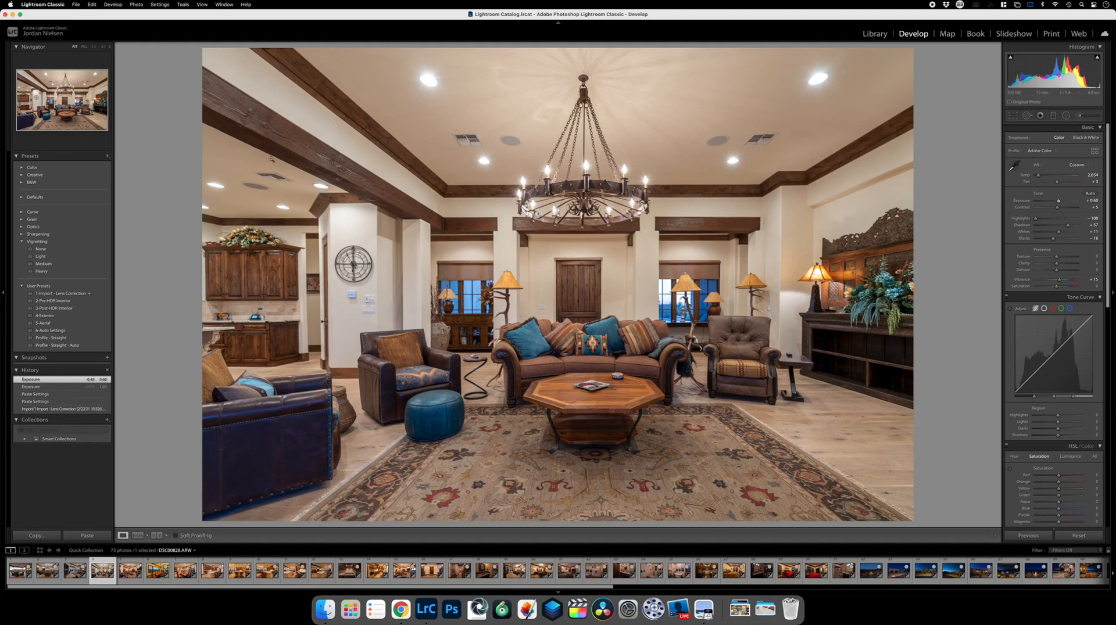
Examine the ceiling, wooden beams, chandelier and sofa area up close, along with the photo's tone settings.
{"action": "left_click", "coordinate": [290, 150]}
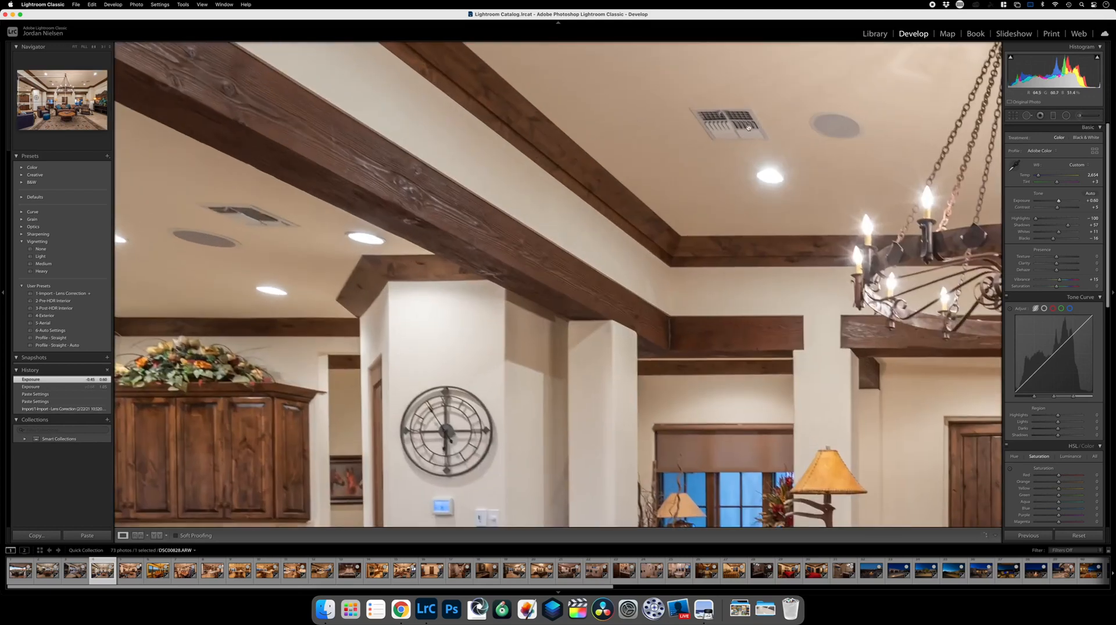
{"action": "left_click_drag", "start_coordinate": [760, 126], "coordinate": [602, 124]}
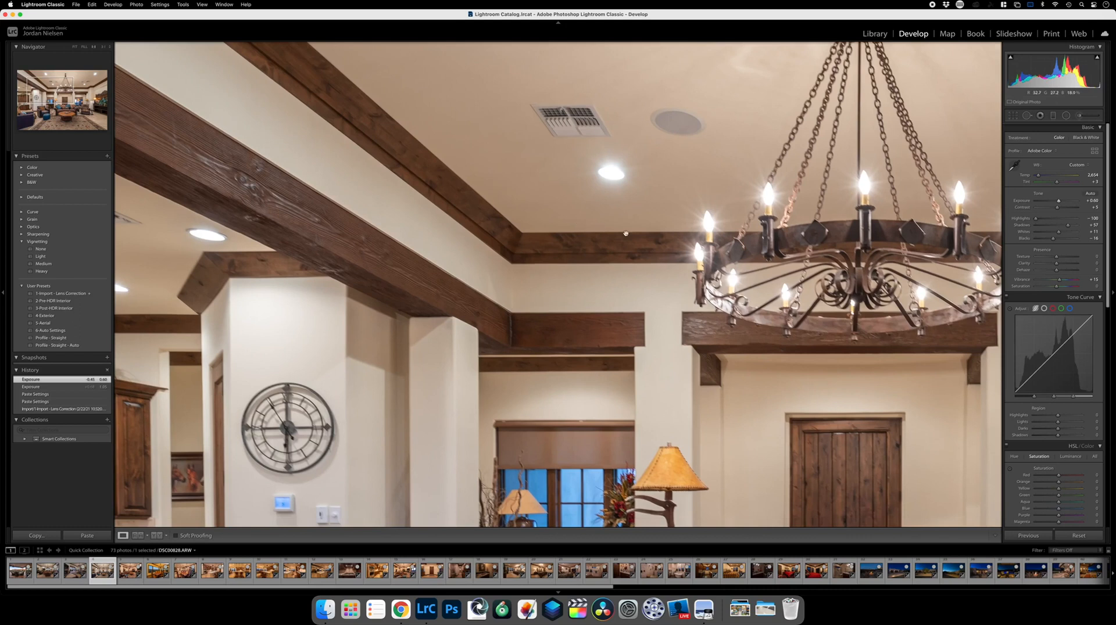
{"action": "scroll", "coordinate": [622, 233], "scroll_direction": "right", "scroll_amount": 5}
{"action": "scroll", "coordinate": [623, 233], "scroll_direction": "down", "scroll_amount": 4}
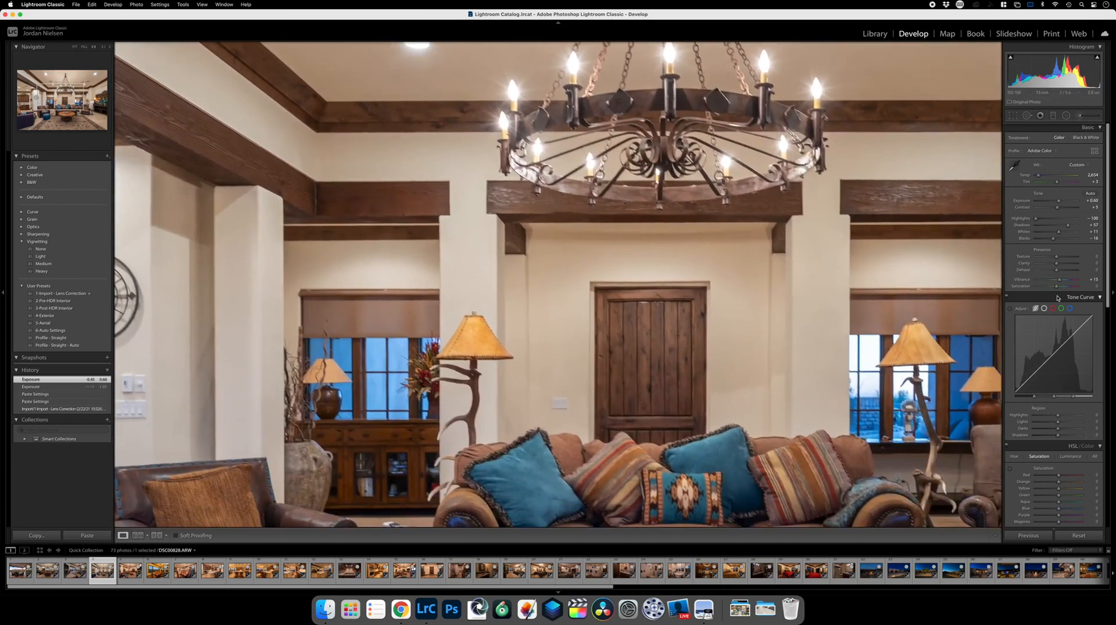
{"action": "scroll", "coordinate": [1056, 344], "scroll_direction": "down", "scroll_amount": 1}
{"action": "scroll", "coordinate": [1058, 351], "scroll_direction": "down", "scroll_amount": 2}
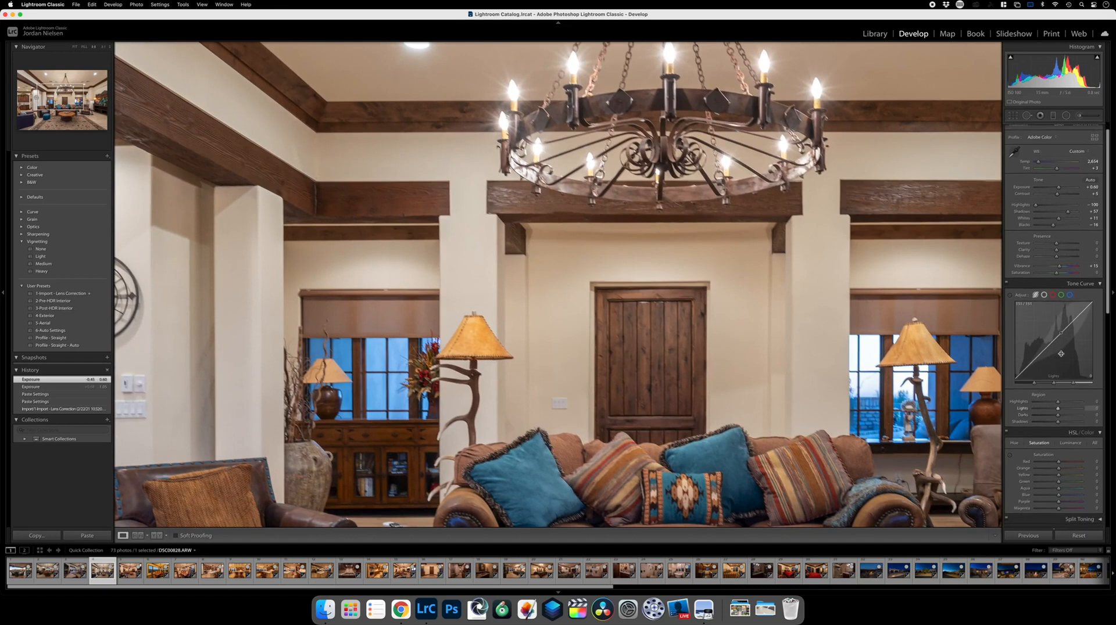
{"action": "scroll", "coordinate": [1059, 348], "scroll_direction": "up", "scroll_amount": 1}
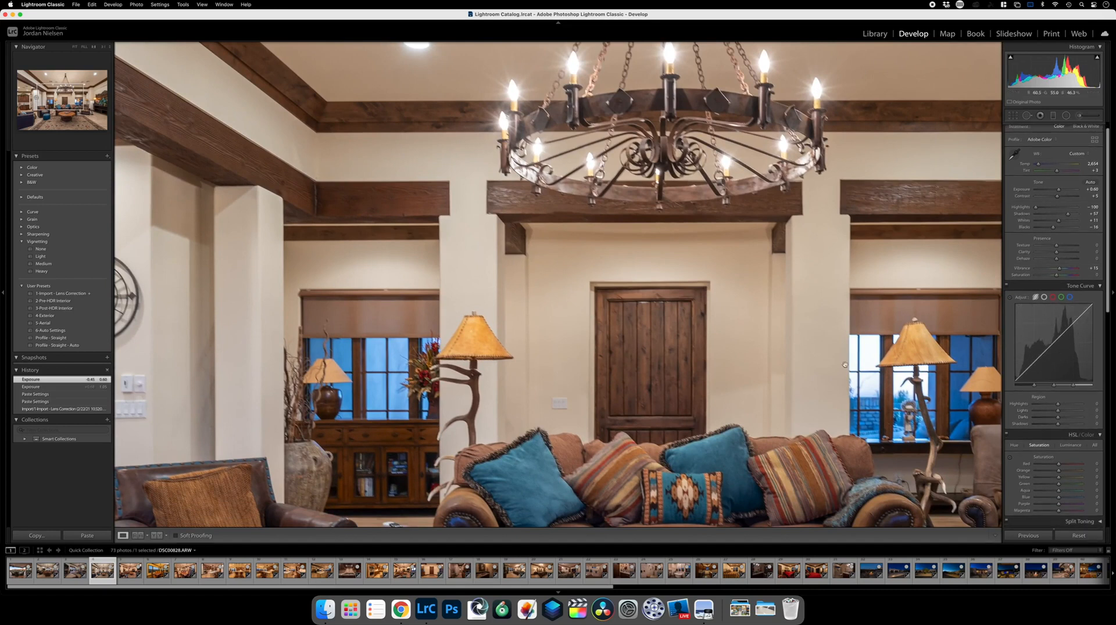
{"action": "left_click", "coordinate": [857, 297]}
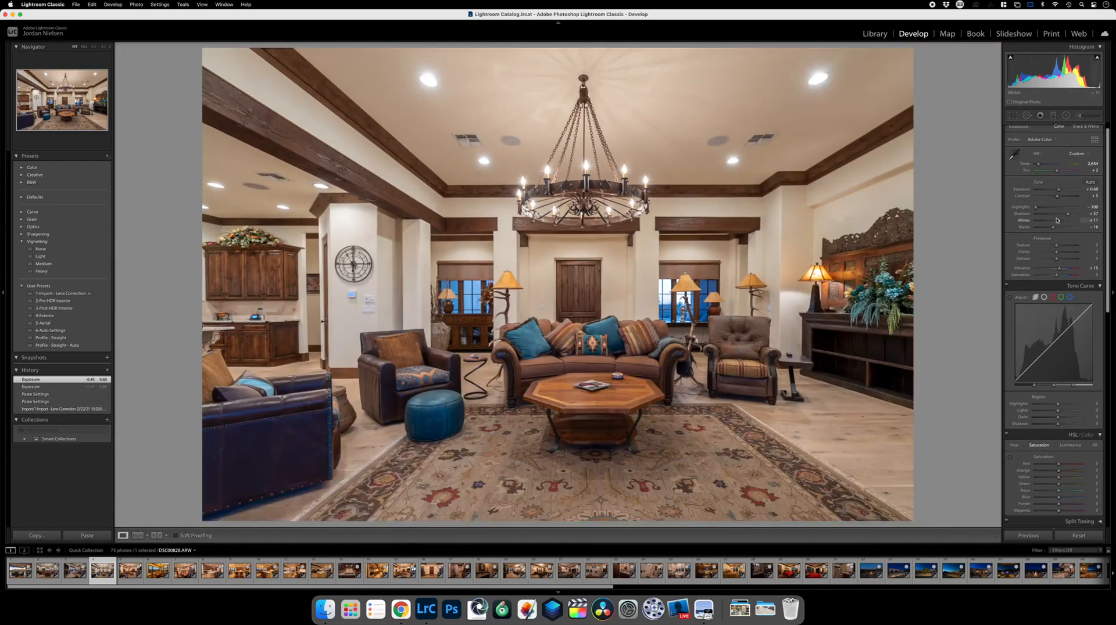
{"action": "scroll", "coordinate": [1051, 244], "scroll_direction": "down", "scroll_amount": 3}
{"action": "scroll", "coordinate": [1052, 247], "scroll_direction": "up", "scroll_amount": 4}
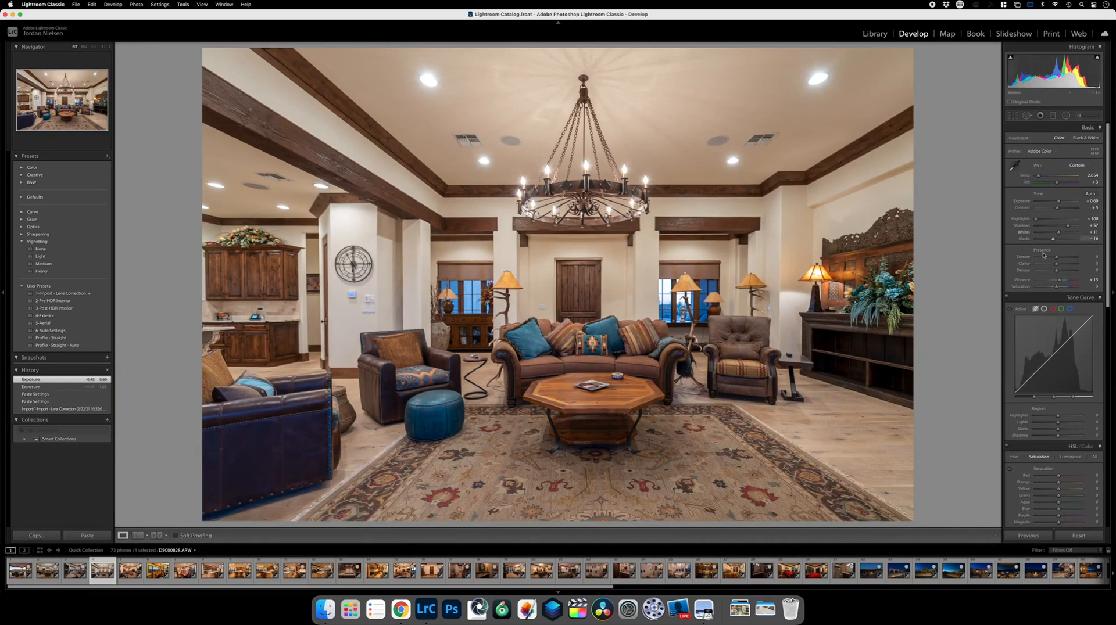
Raise the photo's sharpening to an amount of about 115, radius 2.3 and detail about 70.
{"action": "scroll", "coordinate": [1046, 325], "scroll_direction": "down", "scroll_amount": 10}
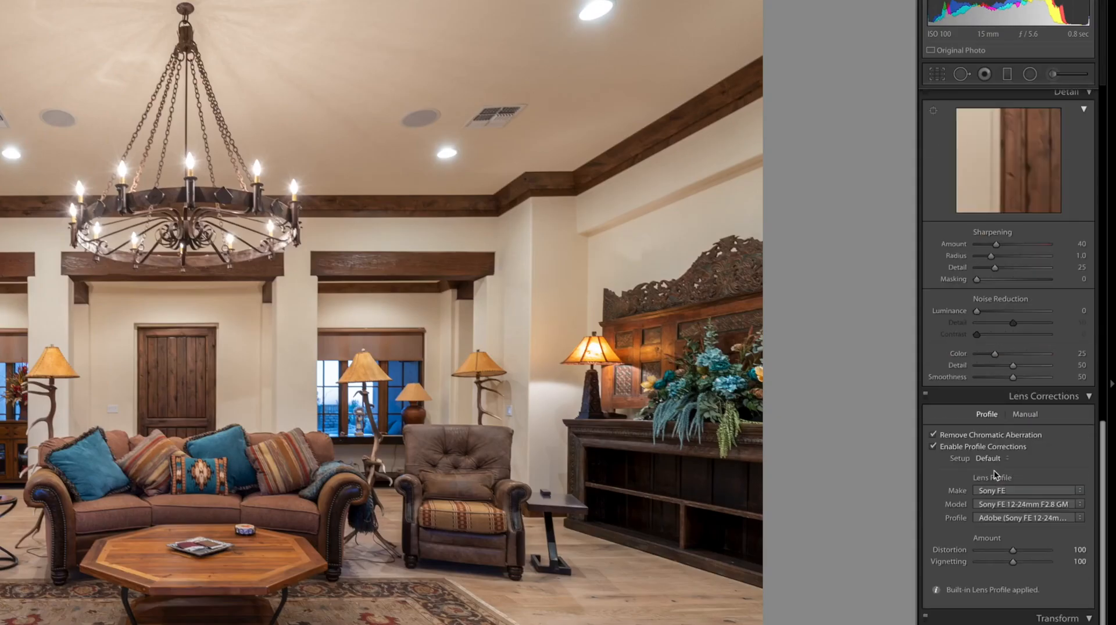
{"action": "left_click", "coordinate": [1016, 244]}
{"action": "left_click", "coordinate": [1014, 256]}
{"action": "left_click", "coordinate": [1014, 267]}
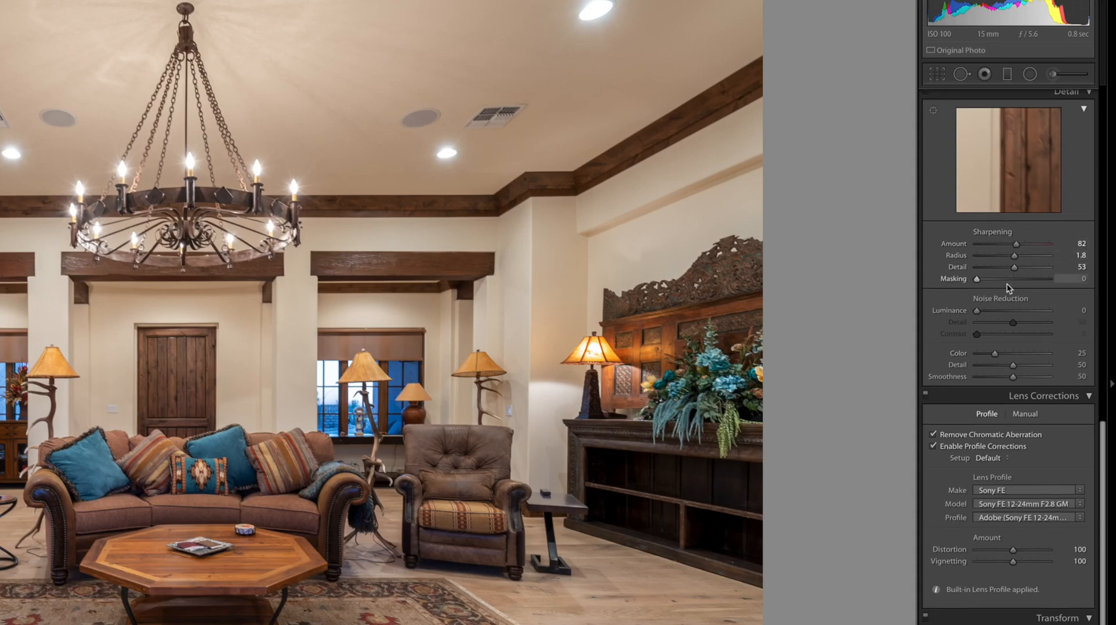
{"action": "left_click", "coordinate": [1032, 244]}
{"action": "left_click", "coordinate": [1028, 256]}
{"action": "left_click", "coordinate": [1027, 266]}
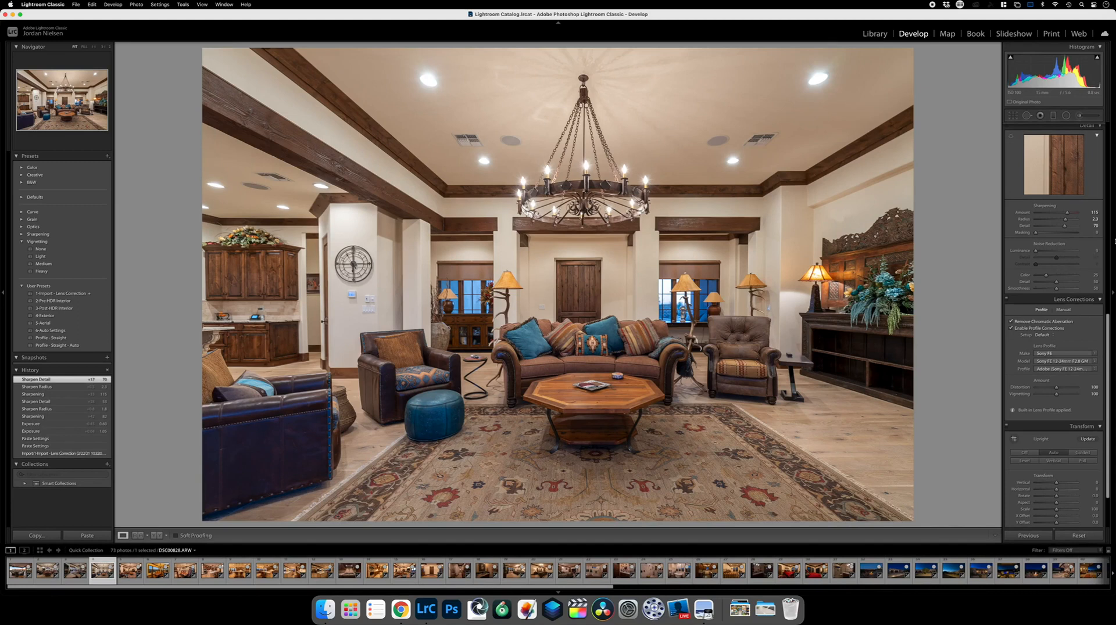
Set the photo's clarity to +21, dehaze to +16 and texture to +11.
{"action": "scroll", "coordinate": [1045, 192], "scroll_direction": "up", "scroll_amount": 10}
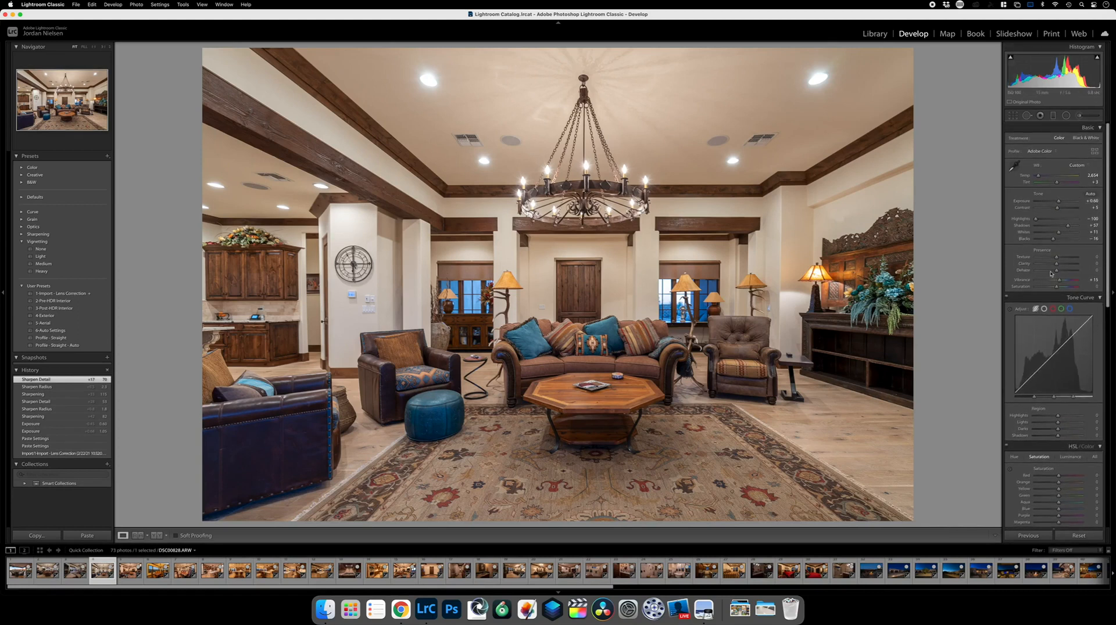
{"action": "left_click_drag", "start_coordinate": [1056, 257], "coordinate": [1060, 265]}
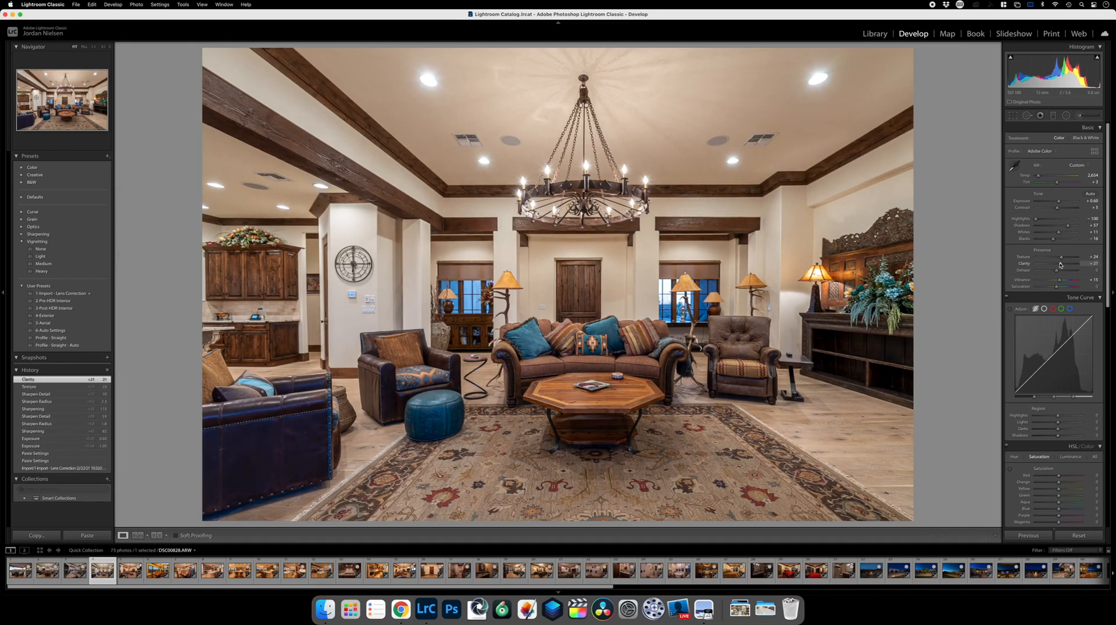
{"action": "left_click_drag", "start_coordinate": [1056, 270], "coordinate": [1059, 270]}
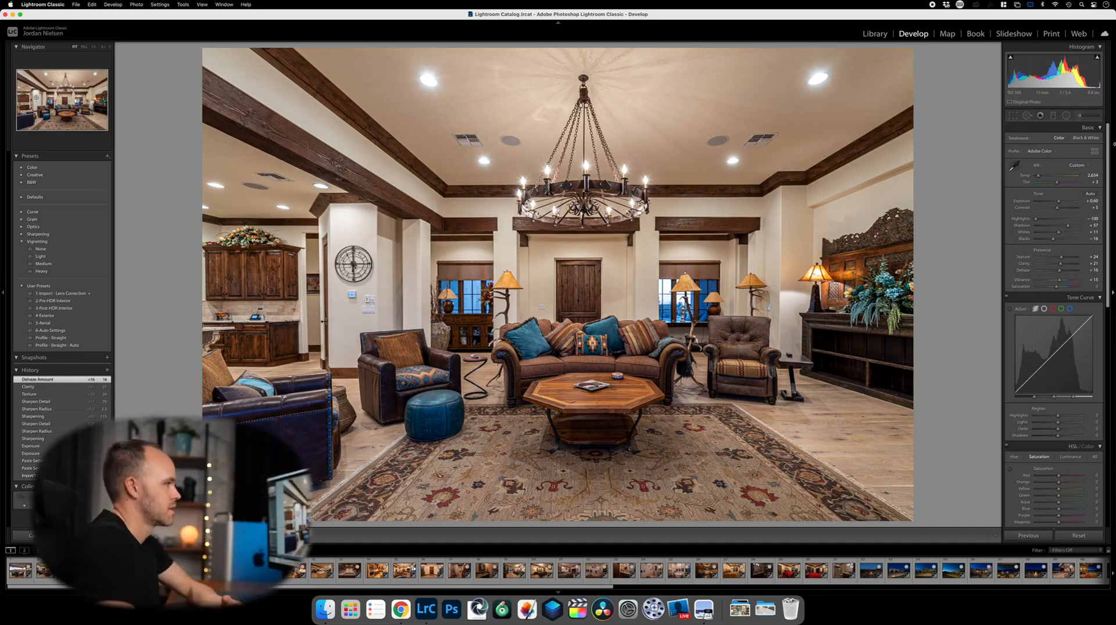
{"action": "left_click_drag", "start_coordinate": [1062, 259], "coordinate": [1059, 259]}
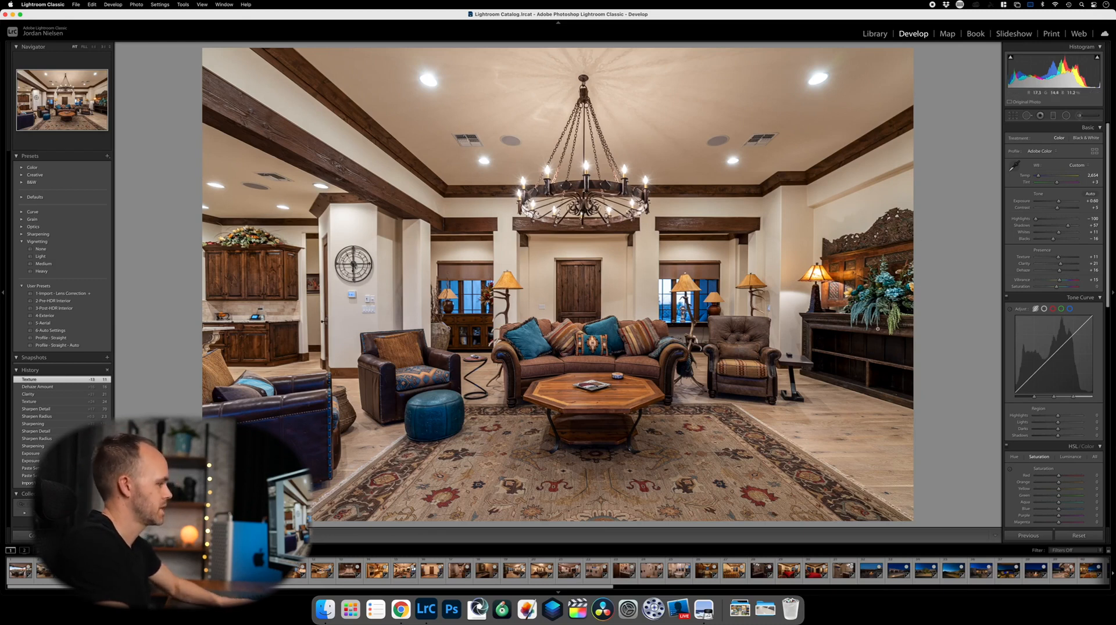
Paste the previously copied settings onto the next living room photo and set its exposure to +0.50.
{"action": "key", "text": "Right"}
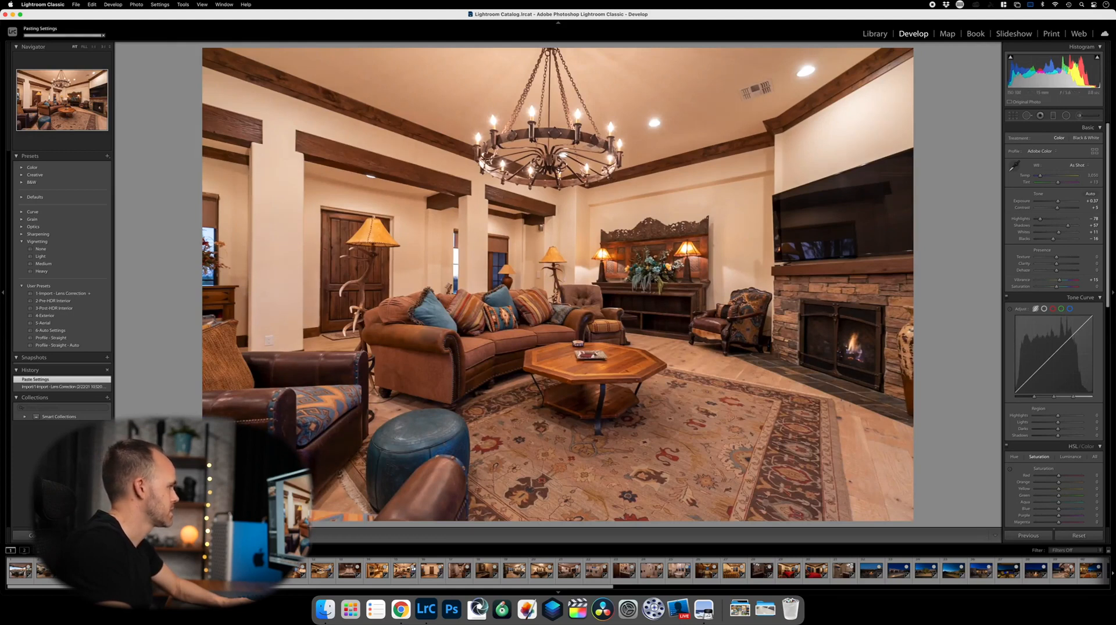
{"action": "key", "text": "super+shift+v"}
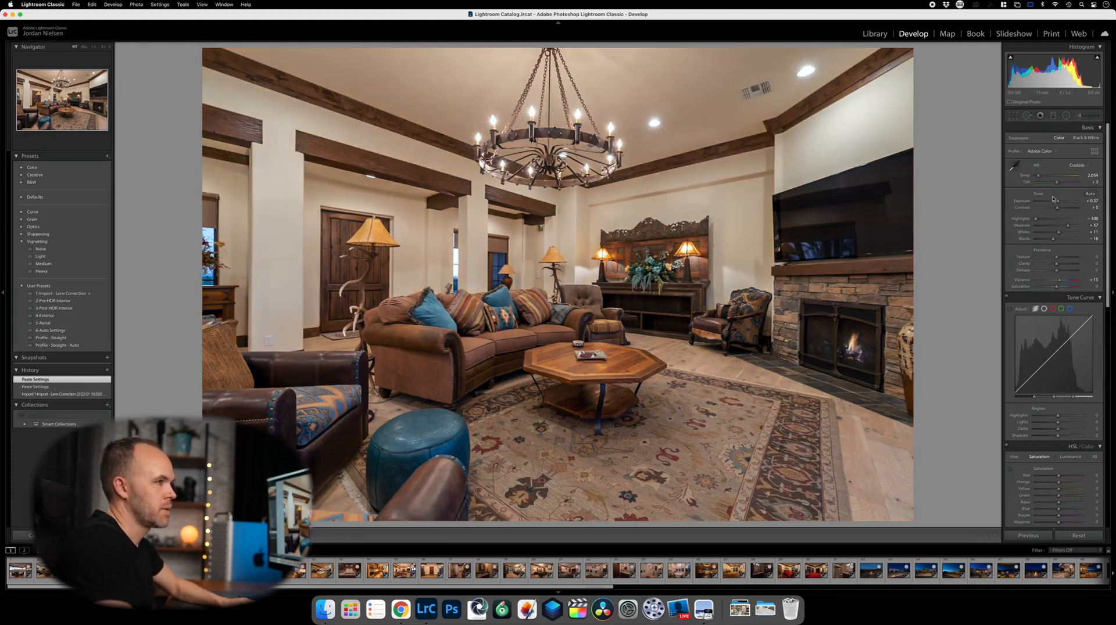
{"action": "left_click_drag", "start_coordinate": [1057, 204], "coordinate": [1058, 204]}
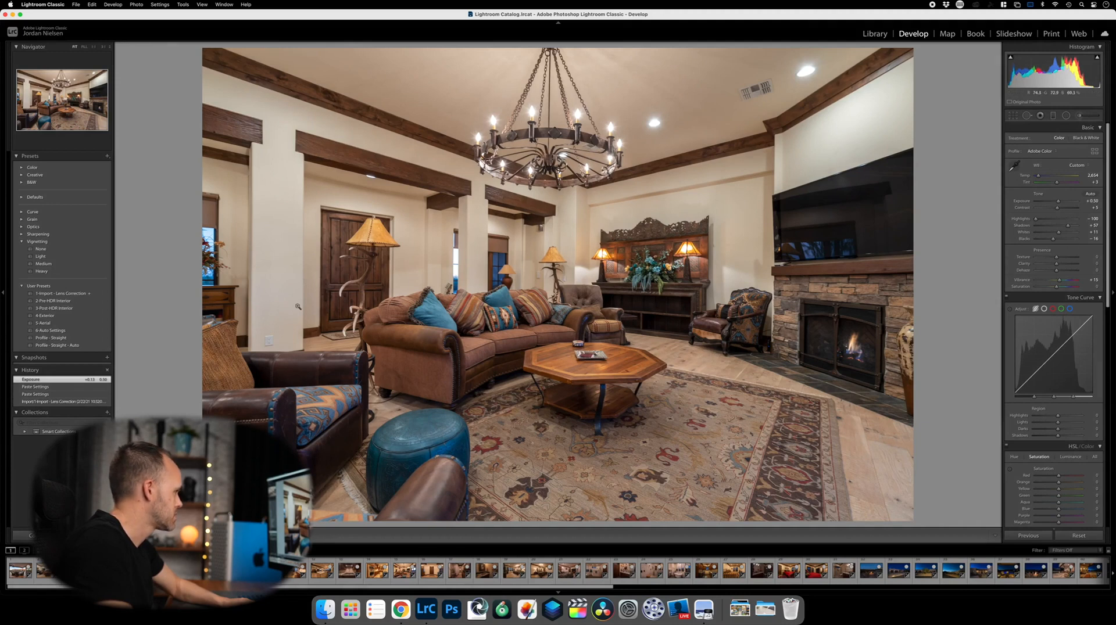
Inspect the coffee table, rug, armchair and sofa of the fireplace-side living room photo up close.
{"action": "left_click", "coordinate": [587, 353]}
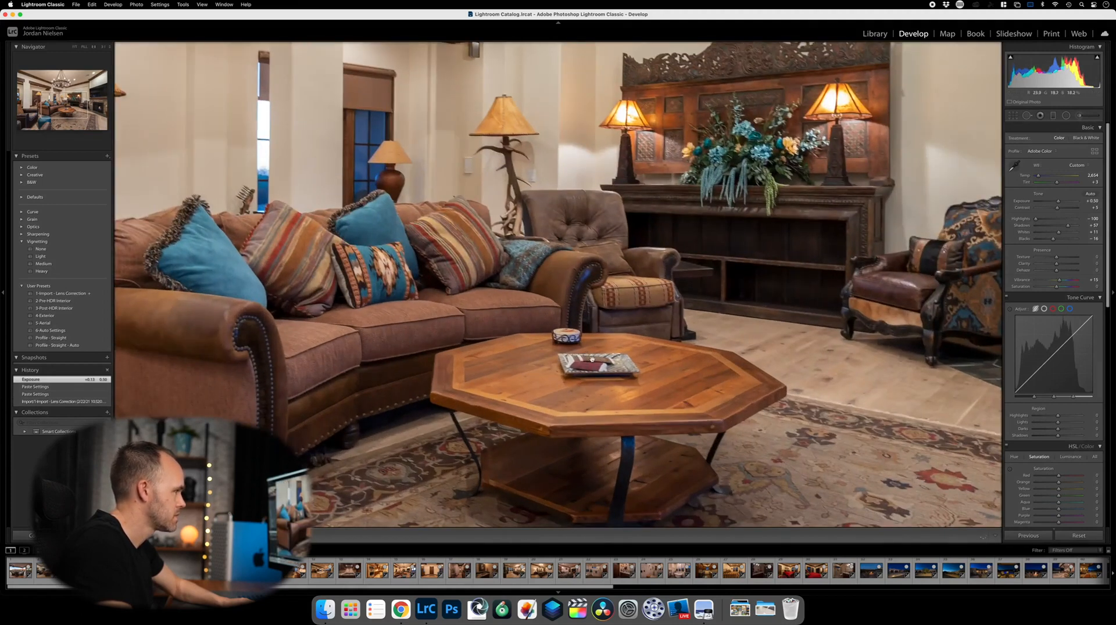
{"action": "left_click", "coordinate": [600, 413]}
{"action": "left_click", "coordinate": [674, 471]}
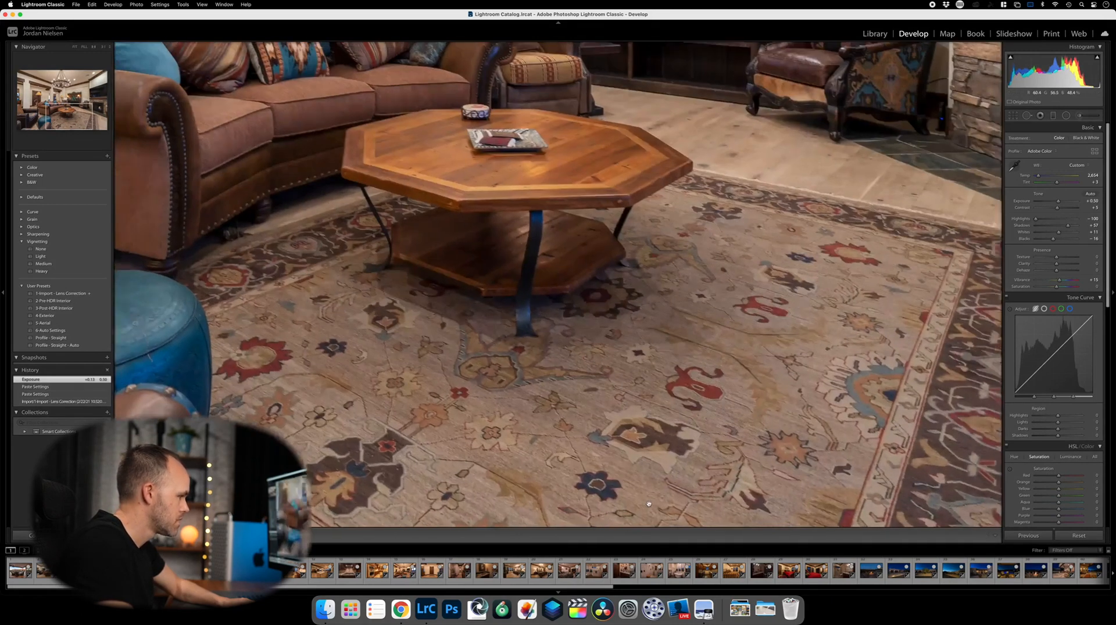
{"action": "left_click_drag", "start_coordinate": [680, 471], "coordinate": [707, 265]}
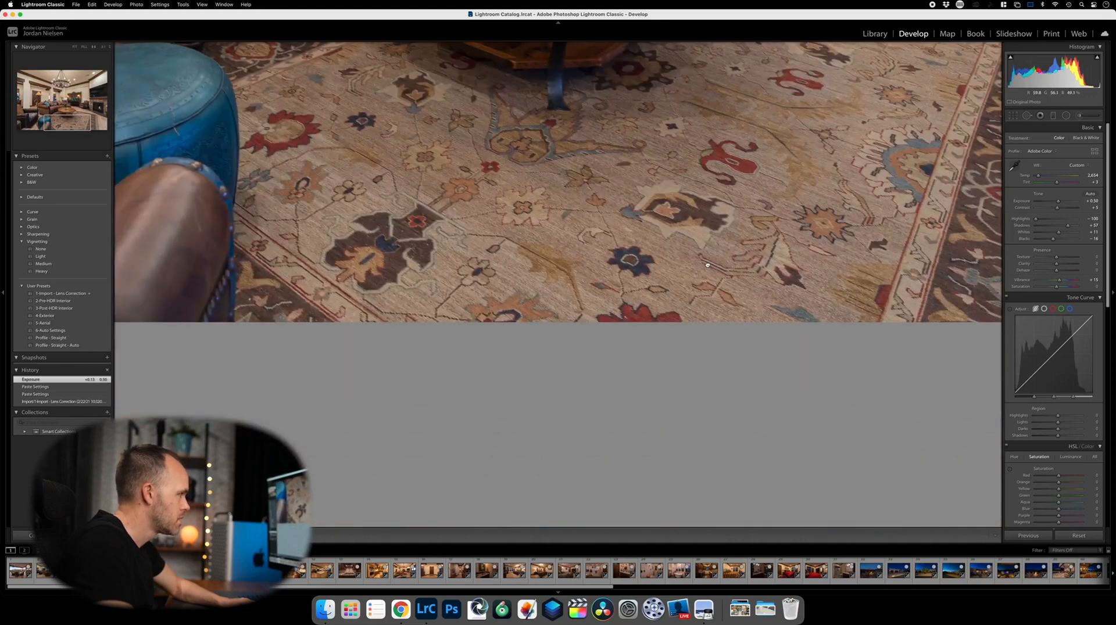
{"action": "left_click", "coordinate": [707, 265]}
{"action": "left_click", "coordinate": [331, 378]}
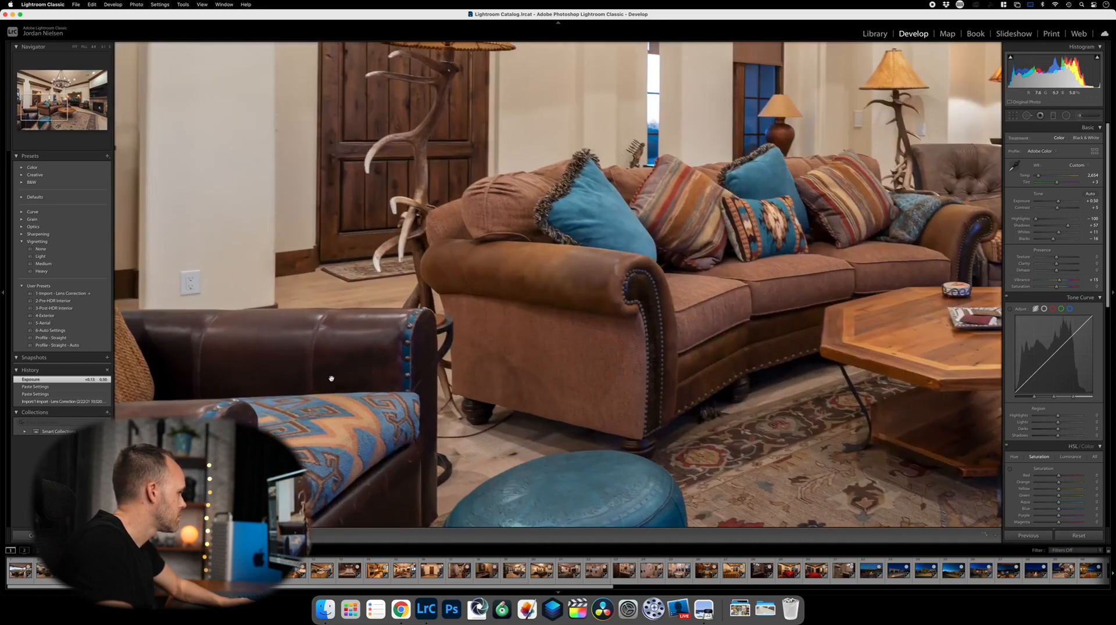
{"action": "left_click", "coordinate": [383, 359]}
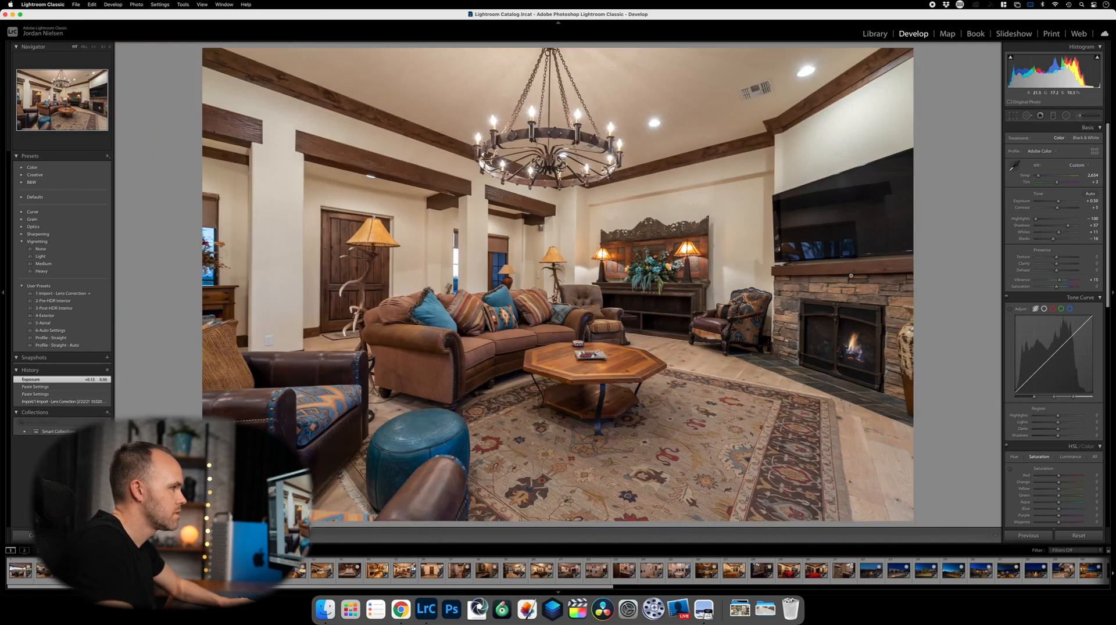
Inspect the chandelier, back wall, lamps and sofa pillows of the fireplace-side photo at close zoom.
{"action": "left_click", "coordinate": [851, 276]}
{"action": "left_click", "coordinate": [524, 255]}
{"action": "left_click", "coordinate": [549, 241]}
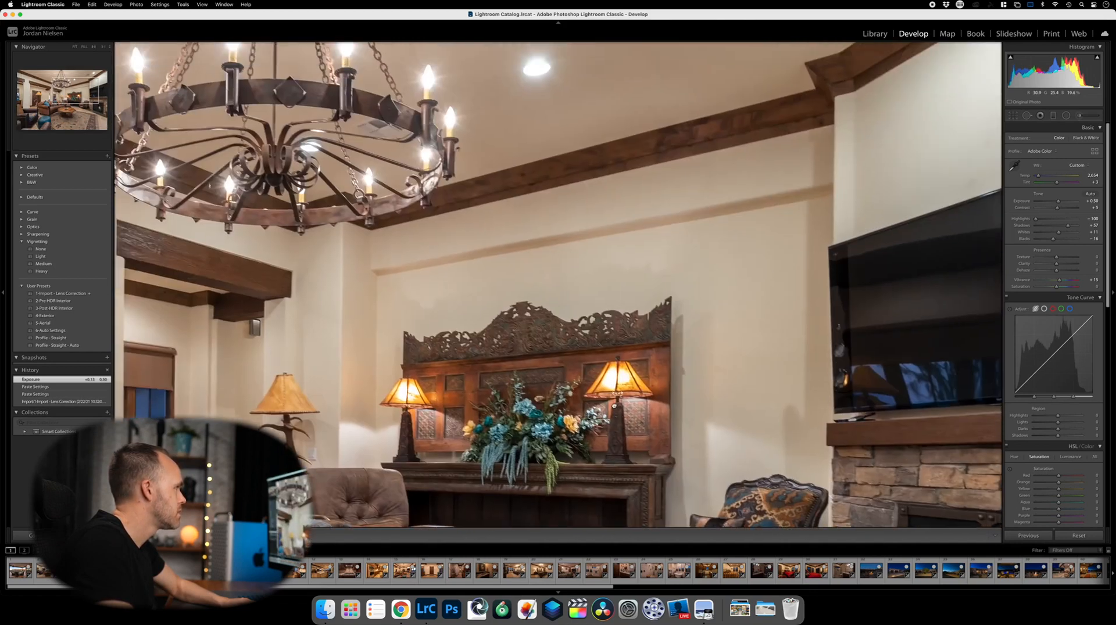
{"action": "left_click_drag", "start_coordinate": [423, 399], "coordinate": [491, 330]}
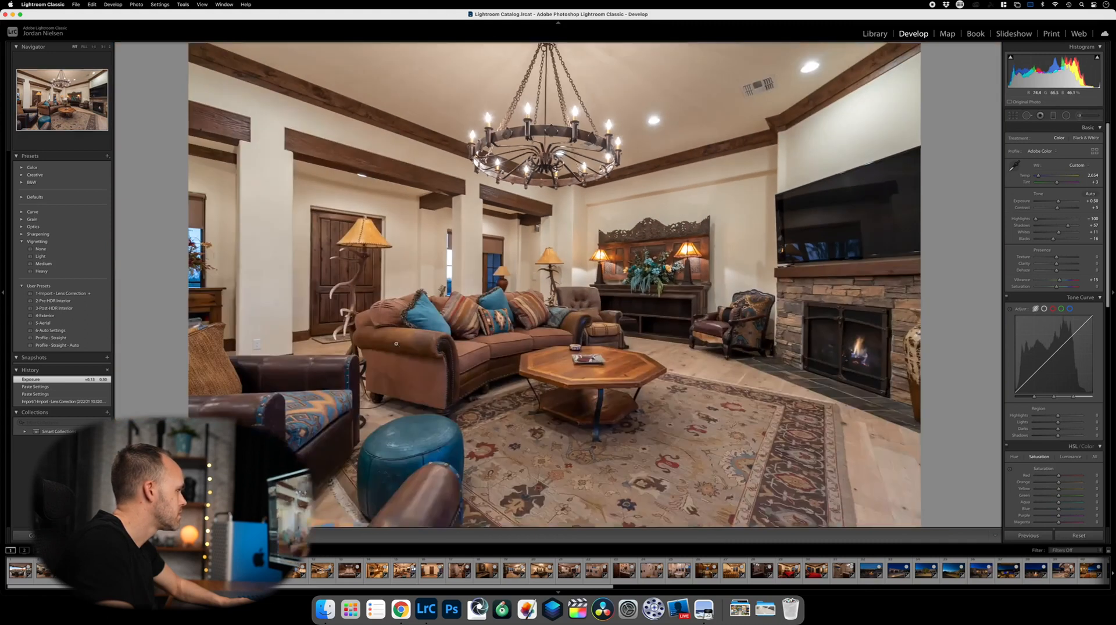
{"action": "left_click", "coordinate": [376, 342]}
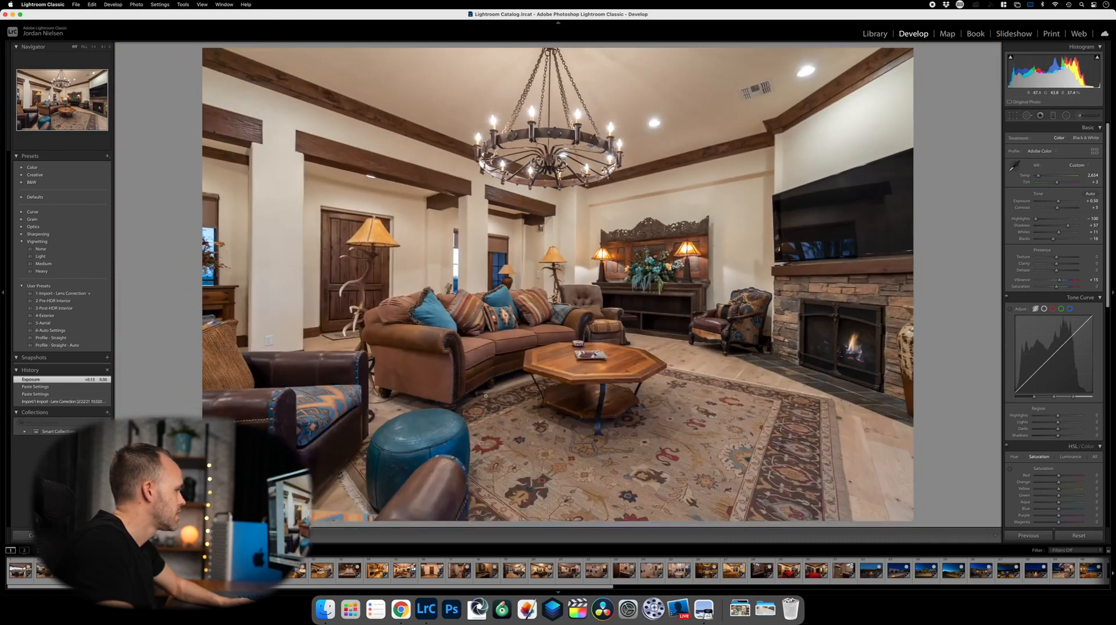
{"action": "left_click", "coordinate": [410, 295]}
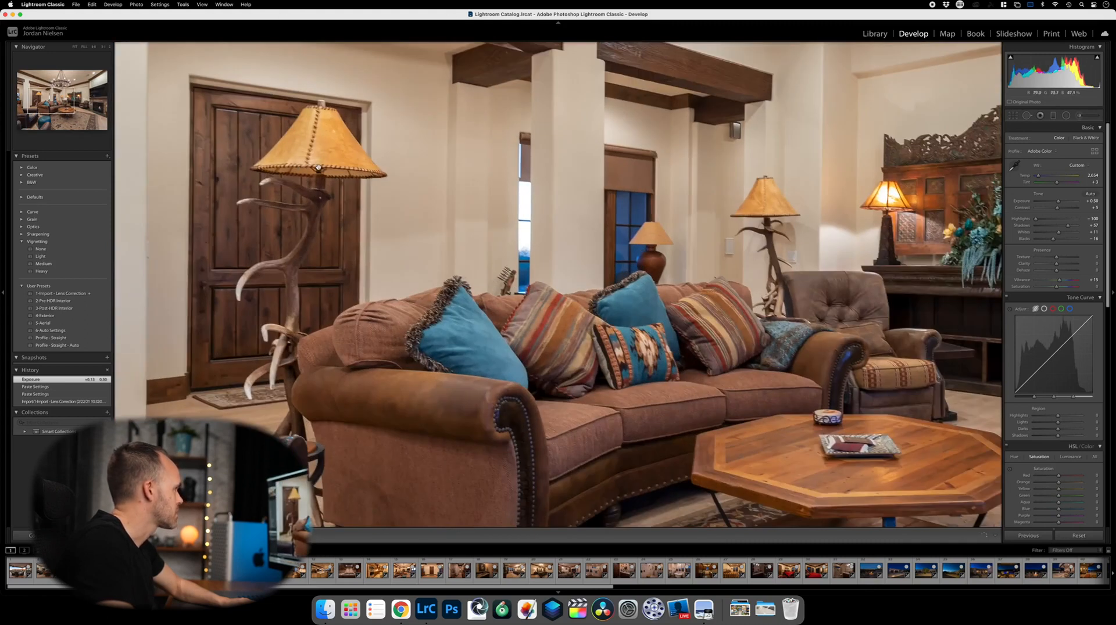
{"action": "left_click_drag", "start_coordinate": [571, 142], "coordinate": [439, 70]}
{"action": "left_click", "coordinate": [754, 427]}
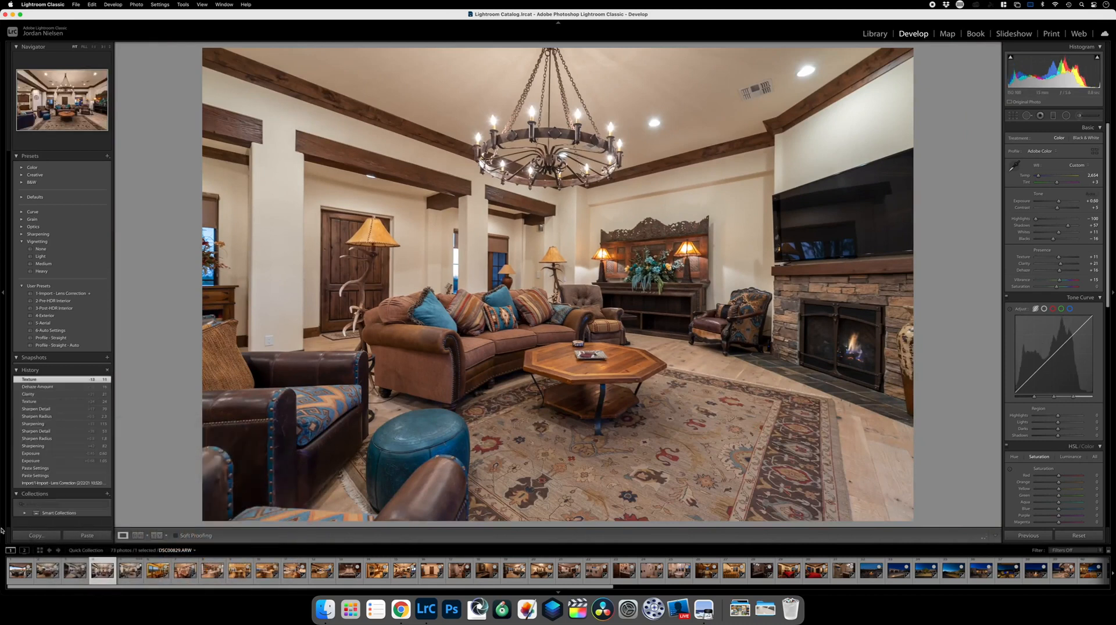
Copy the develop settings from the previous living room photo, paste them onto the fireplace-side photo and compare the two.
{"action": "key", "text": "Left"}
{"action": "left_click", "coordinate": [37, 535]}
{"action": "key", "text": "Return"}
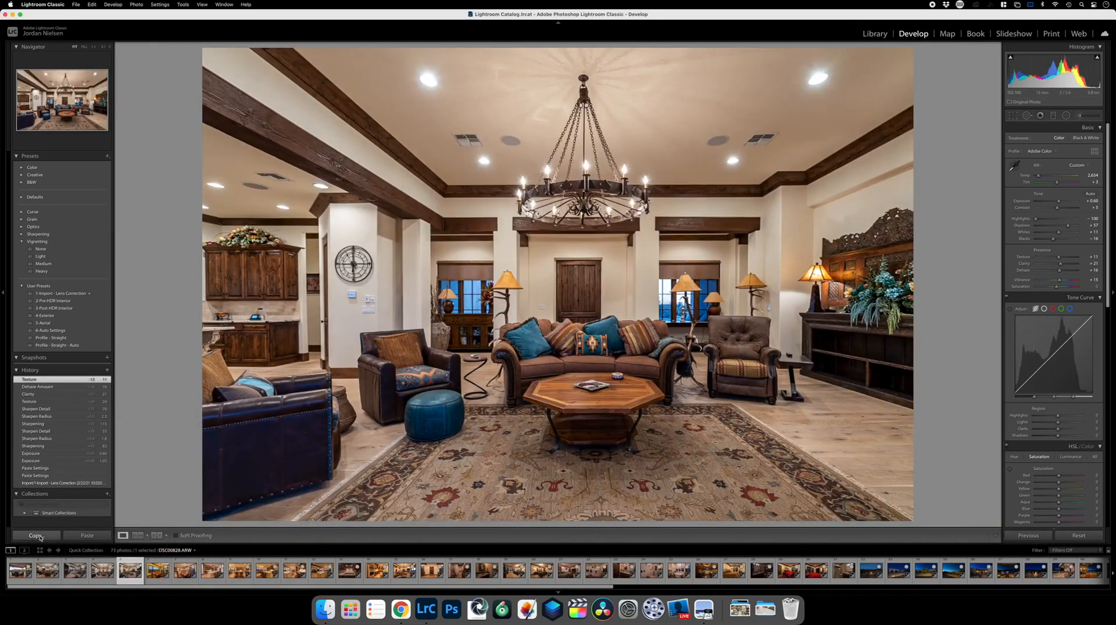
{"action": "key", "text": "Right"}
{"action": "left_click", "coordinate": [98, 536]}
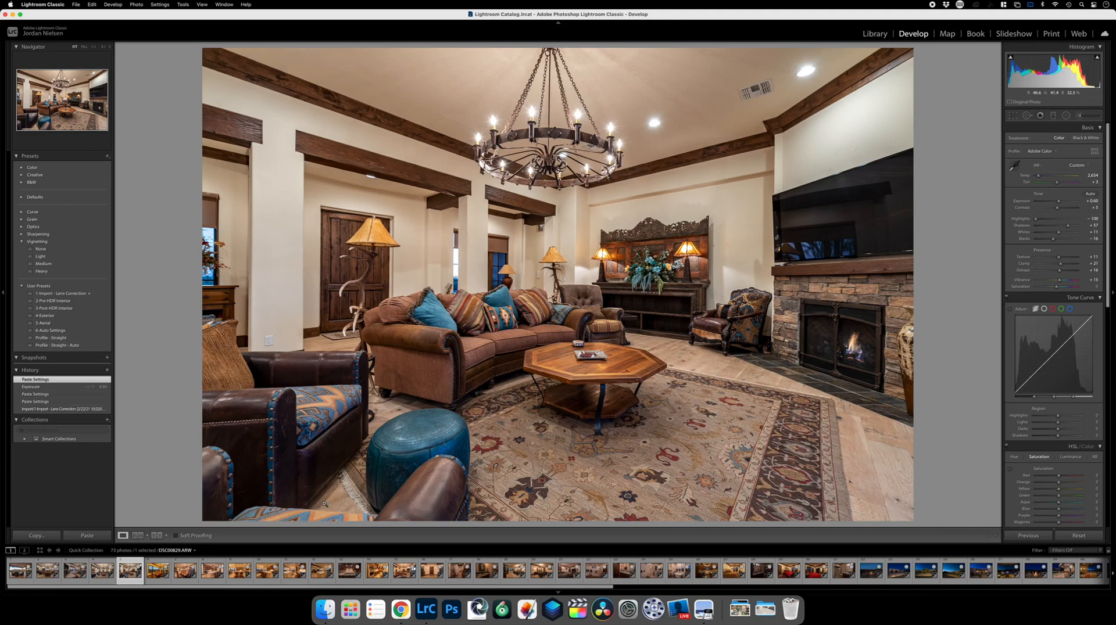
{"action": "key", "text": "Left"}
{"action": "key", "text": "Right"}
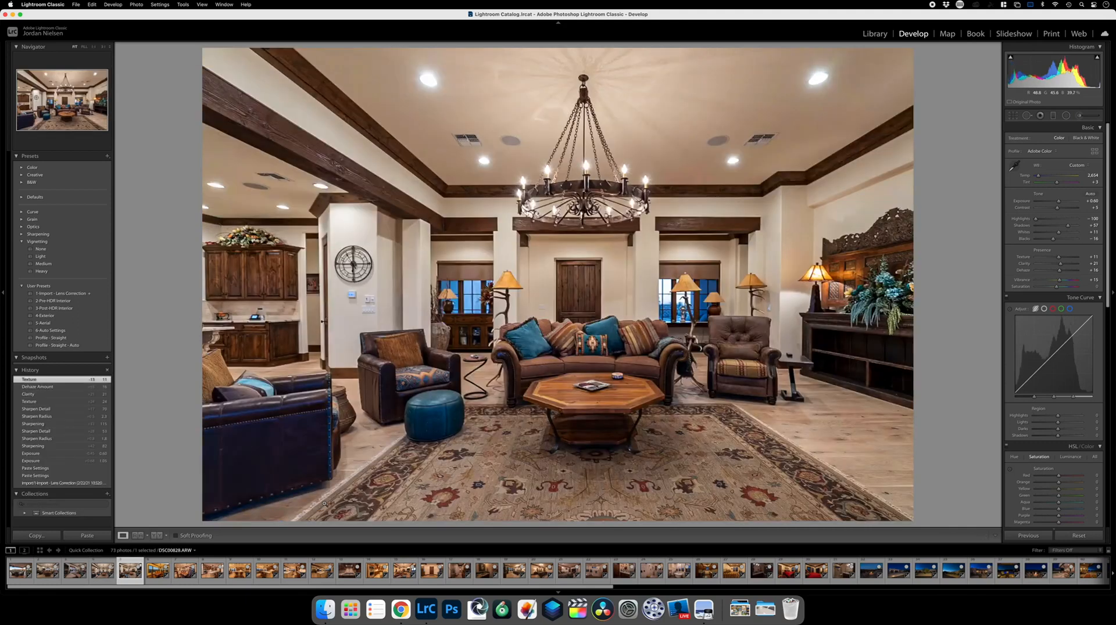
Open the dining room photo with the large windows and turn off its Upright perspective correction.
{"action": "key", "text": "Right"}
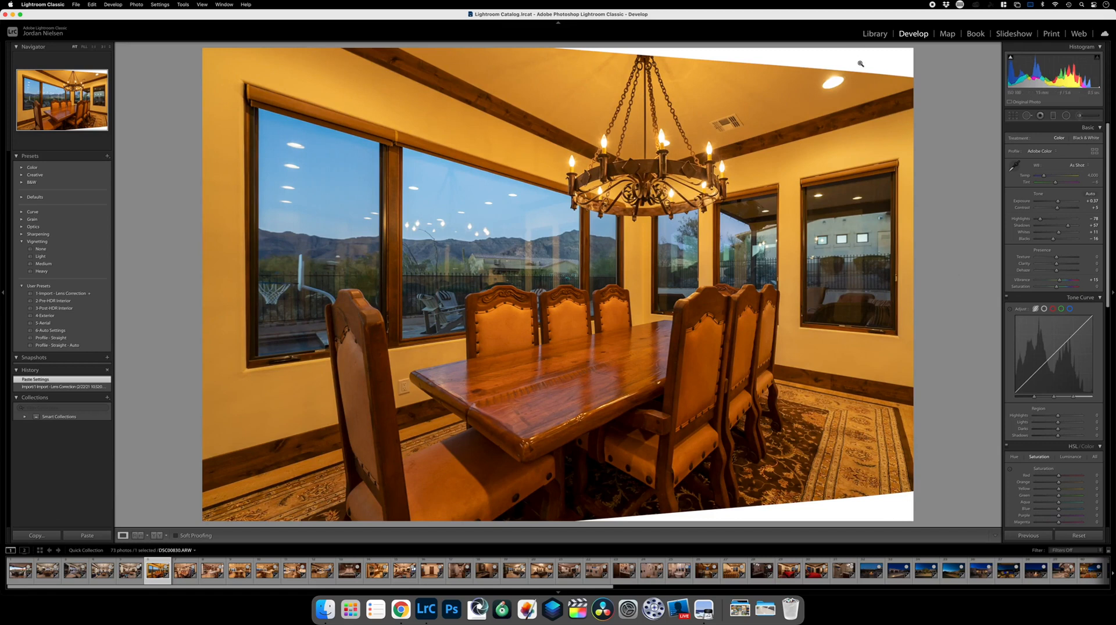
{"action": "scroll", "coordinate": [1067, 430], "scroll_direction": "down", "scroll_amount": 10}
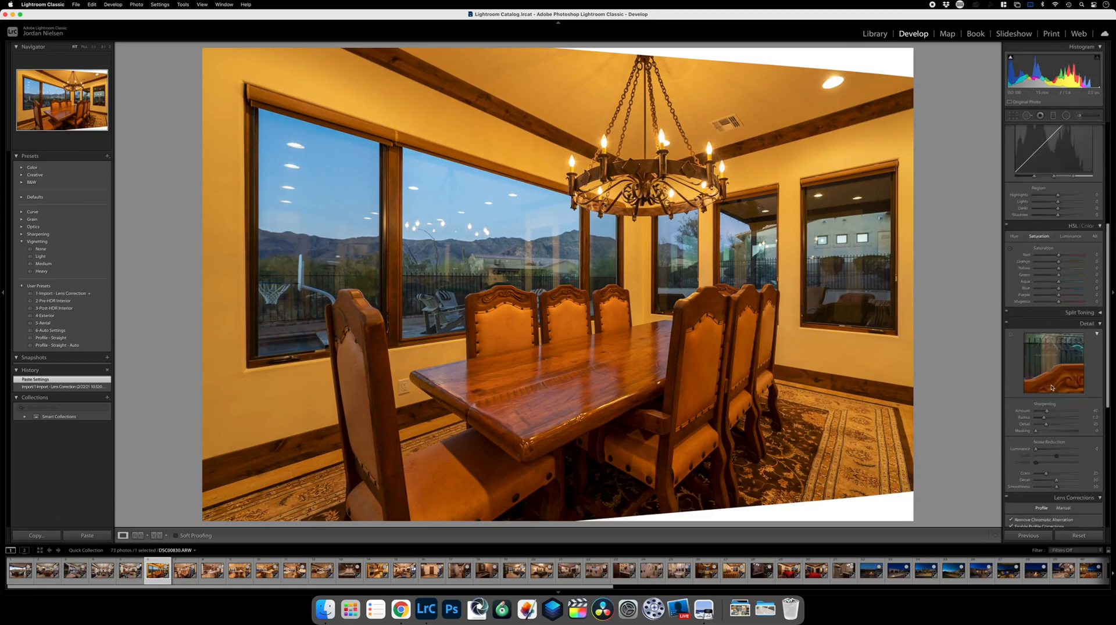
{"action": "scroll", "coordinate": [1066, 431], "scroll_direction": "down", "scroll_amount": 5}
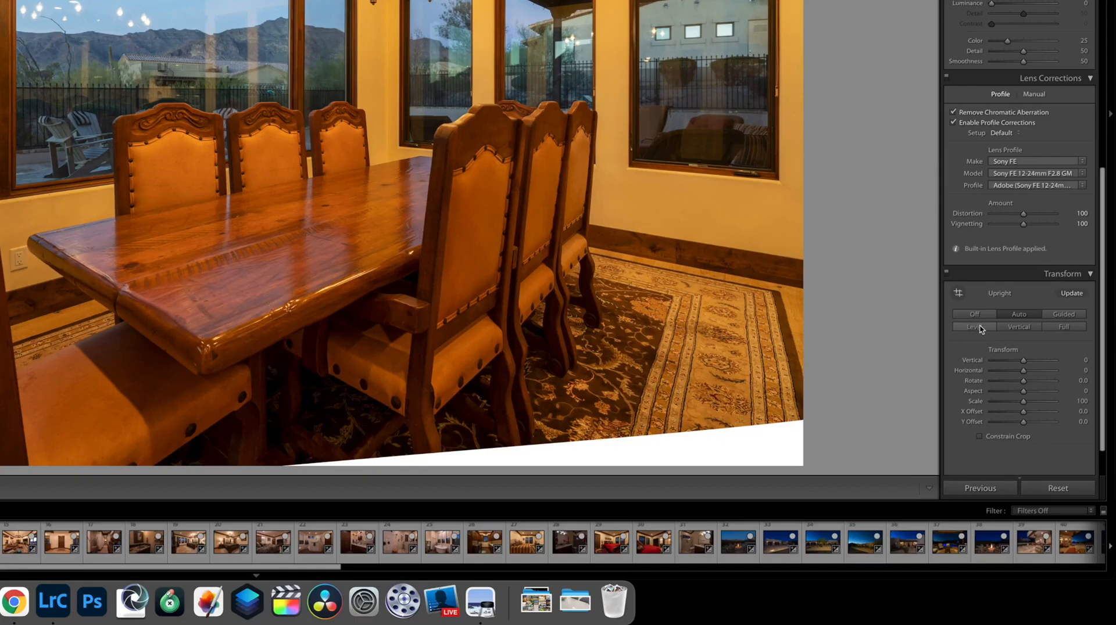
{"action": "left_click", "coordinate": [977, 315]}
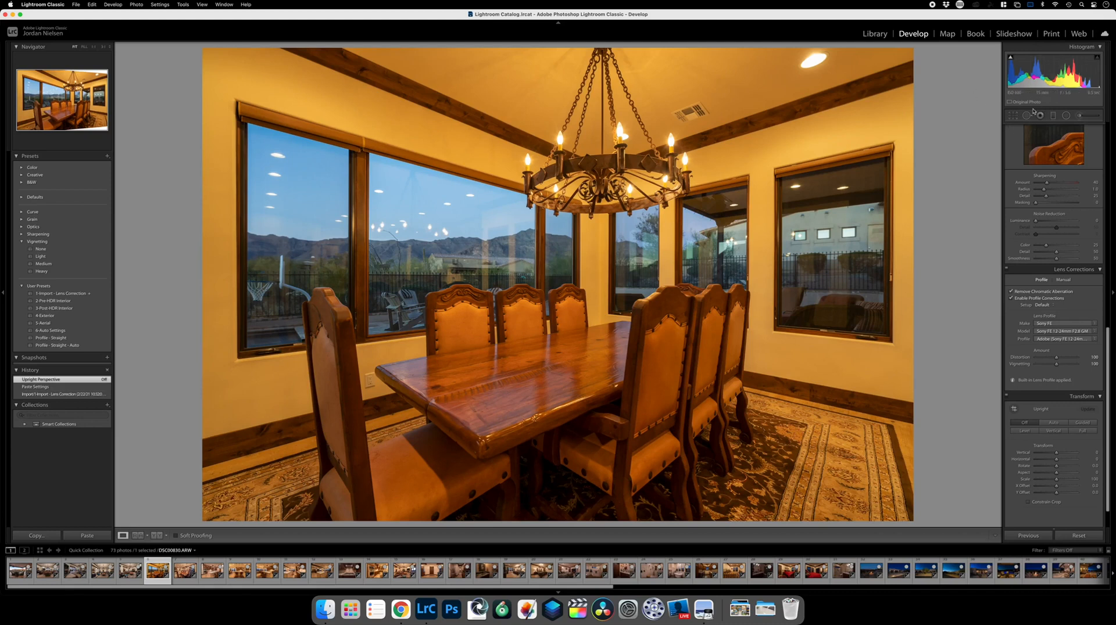
Sample the dining room photo's white balance from the ceiling by the vent and set the temperature to 2,597.
{"action": "scroll", "coordinate": [1035, 176], "scroll_direction": "up", "scroll_amount": 10}
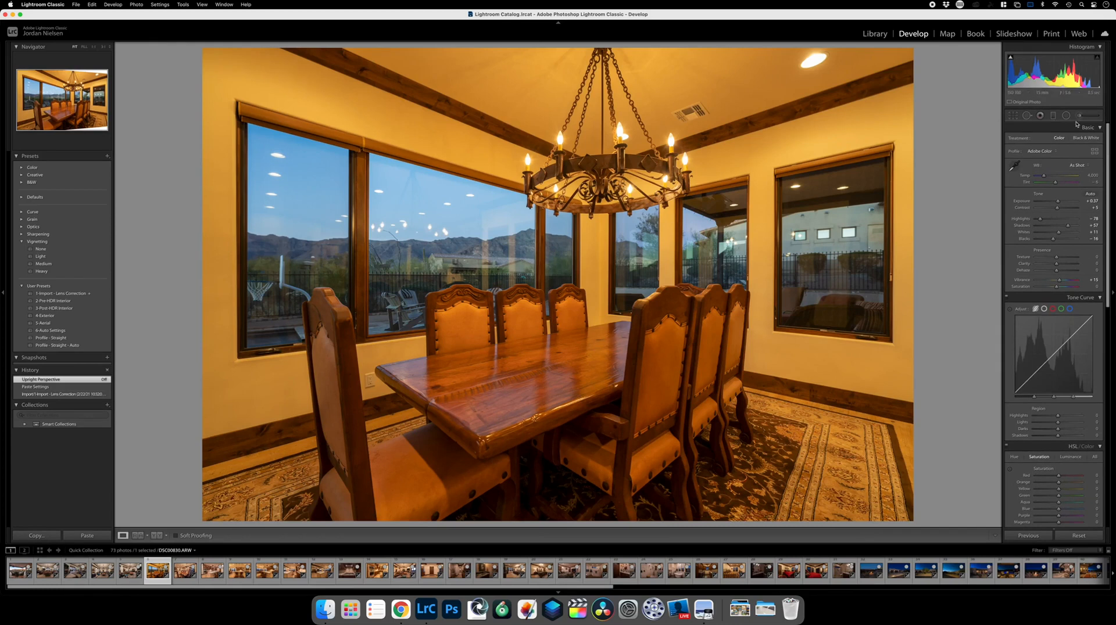
{"action": "left_click", "coordinate": [1014, 165]}
{"action": "left_click", "coordinate": [701, 102]}
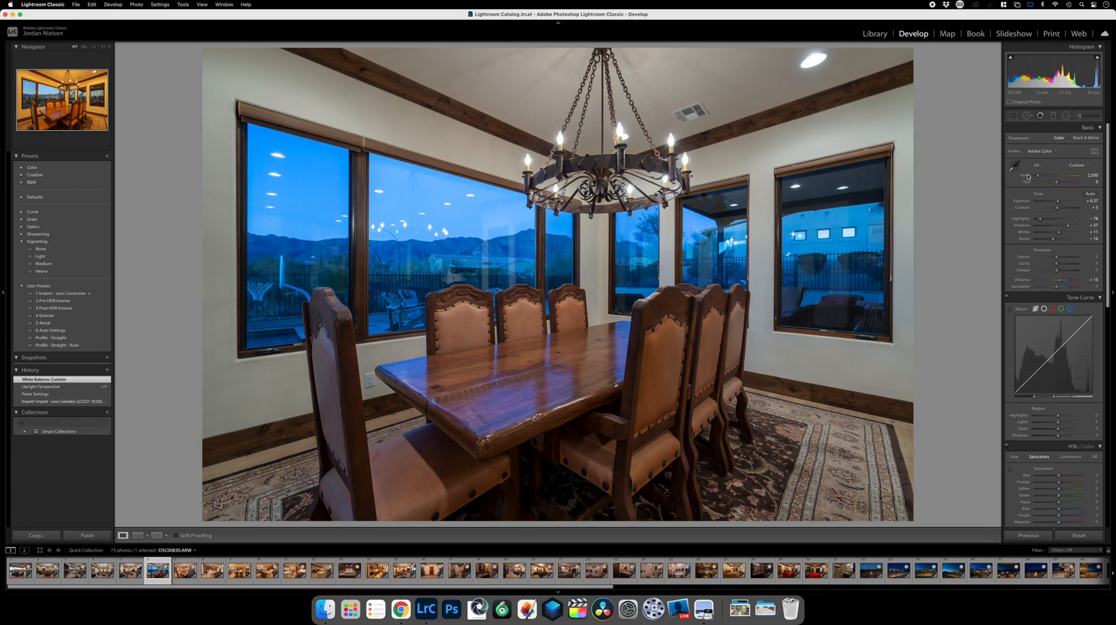
{"action": "left_click_drag", "start_coordinate": [1038, 177], "coordinate": [1039, 176]}
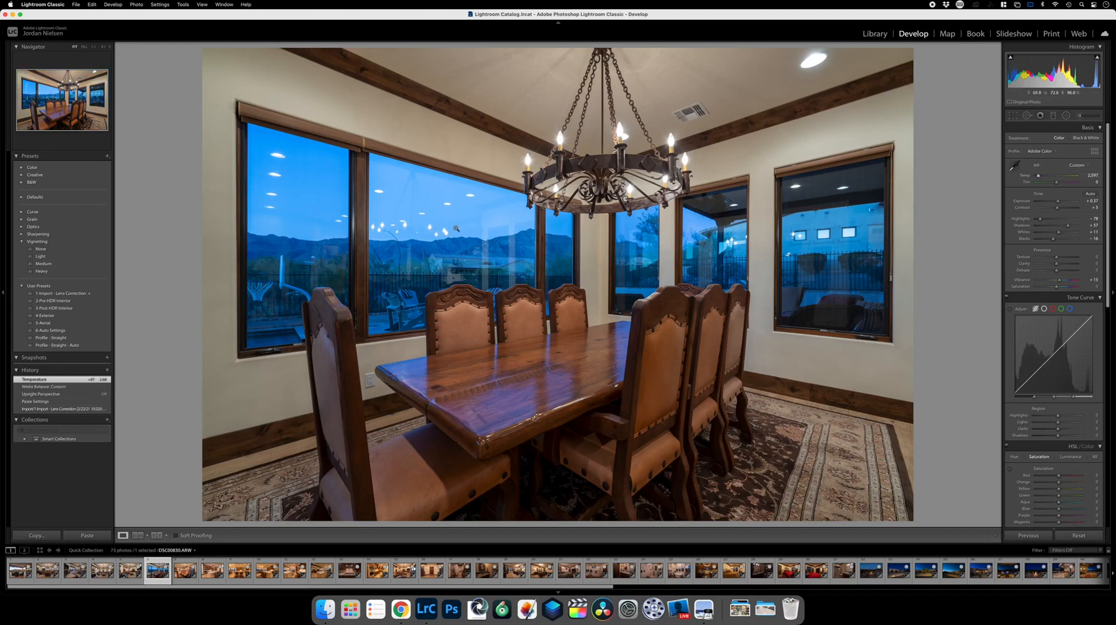
Set the dining room photo's exposure to +0.70, highlights to -100 and temperature to 2,687.
{"action": "left_click_drag", "start_coordinate": [1057, 203], "coordinate": [1059, 203]}
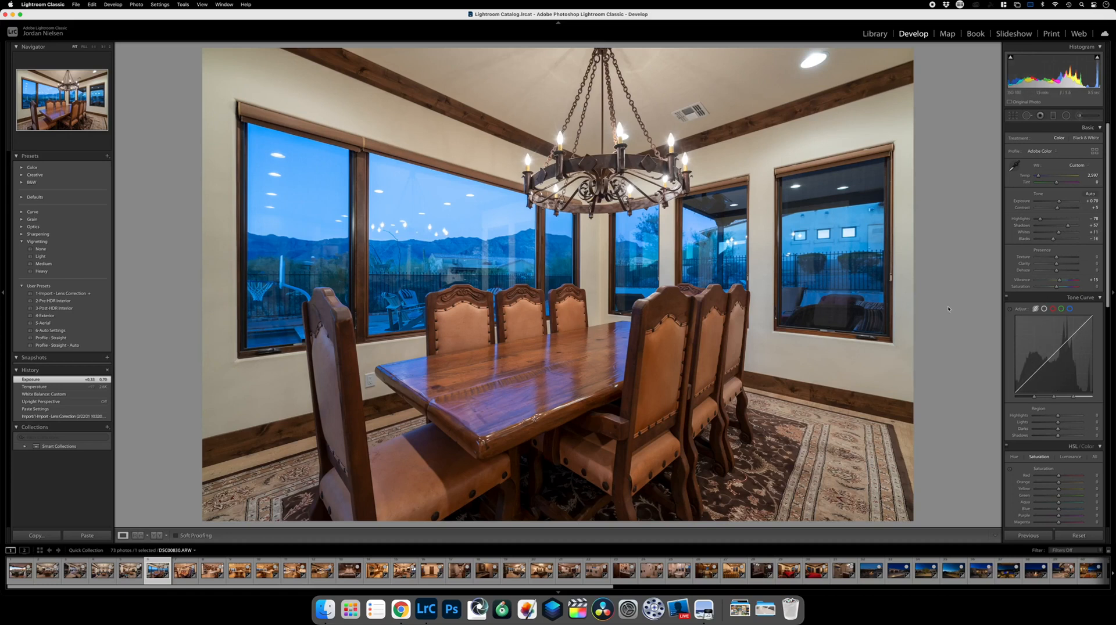
{"action": "left_click_drag", "start_coordinate": [1033, 220], "coordinate": [1024, 222]}
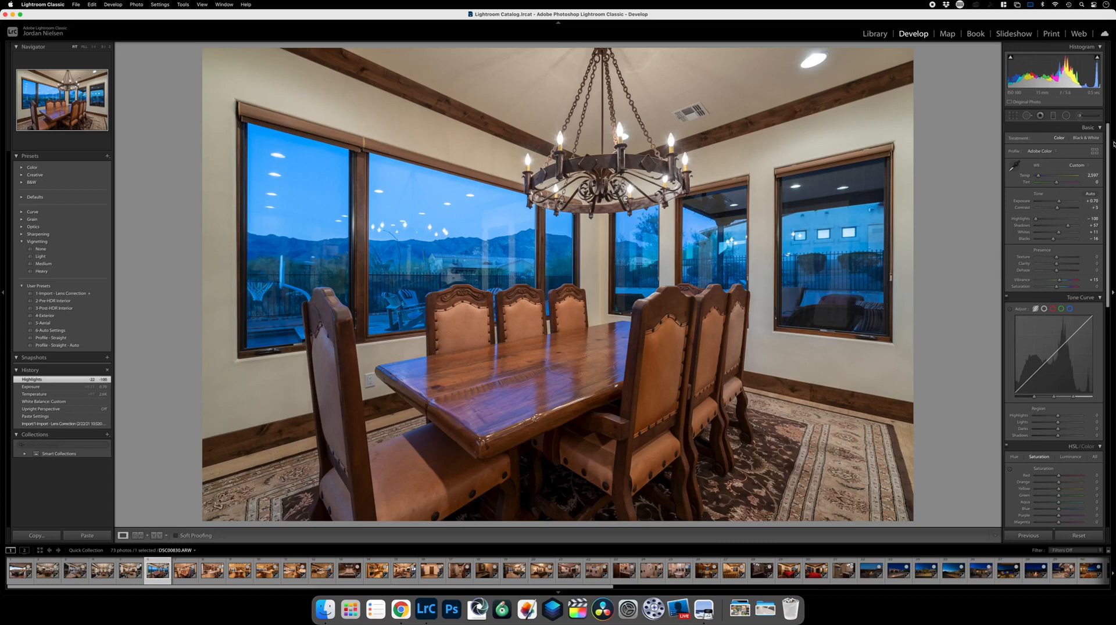
{"action": "left_click_drag", "start_coordinate": [1040, 177], "coordinate": [1039, 179]}
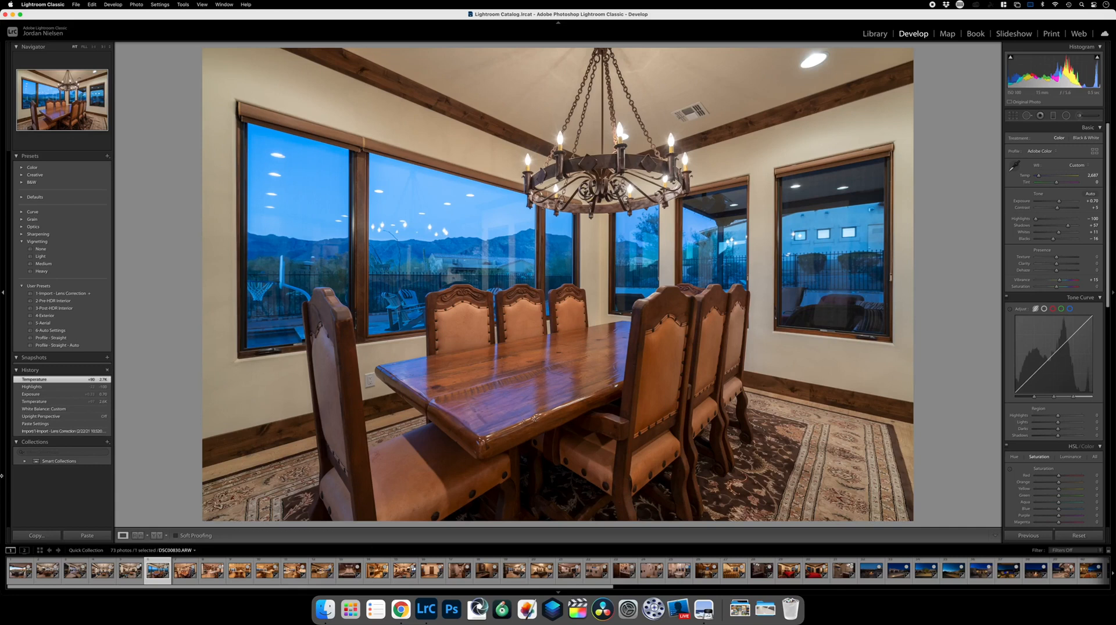
Copy the dining room photo's develop settings and paste them onto the next dining table photo.
{"action": "left_click", "coordinate": [36, 535]}
{"action": "key", "text": "Return"}
{"action": "key", "text": "Right"}
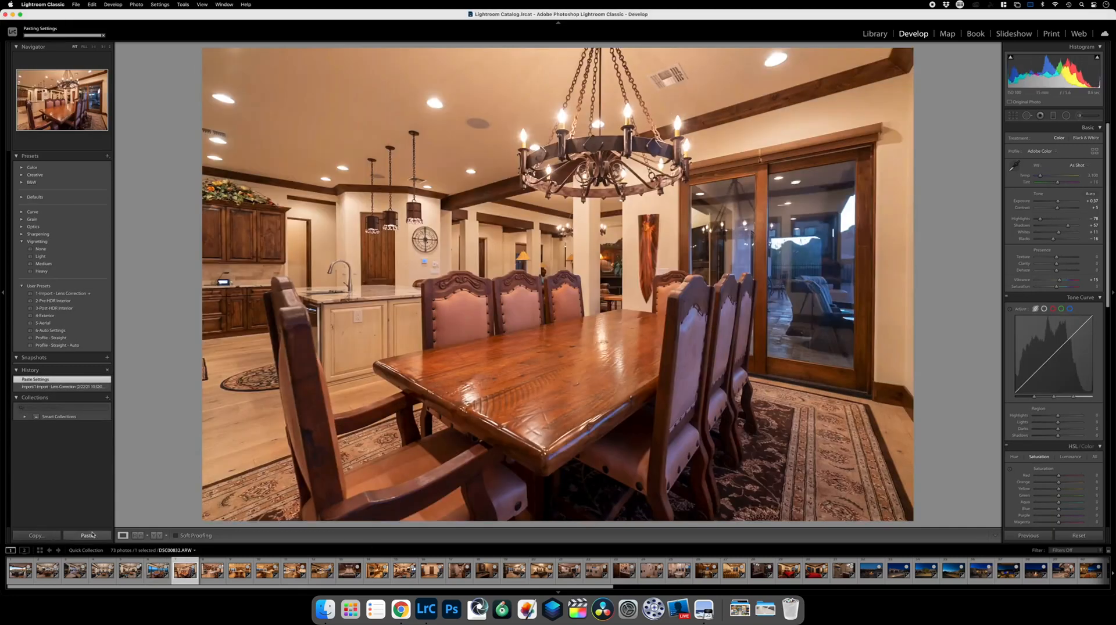
{"action": "left_click", "coordinate": [86, 535]}
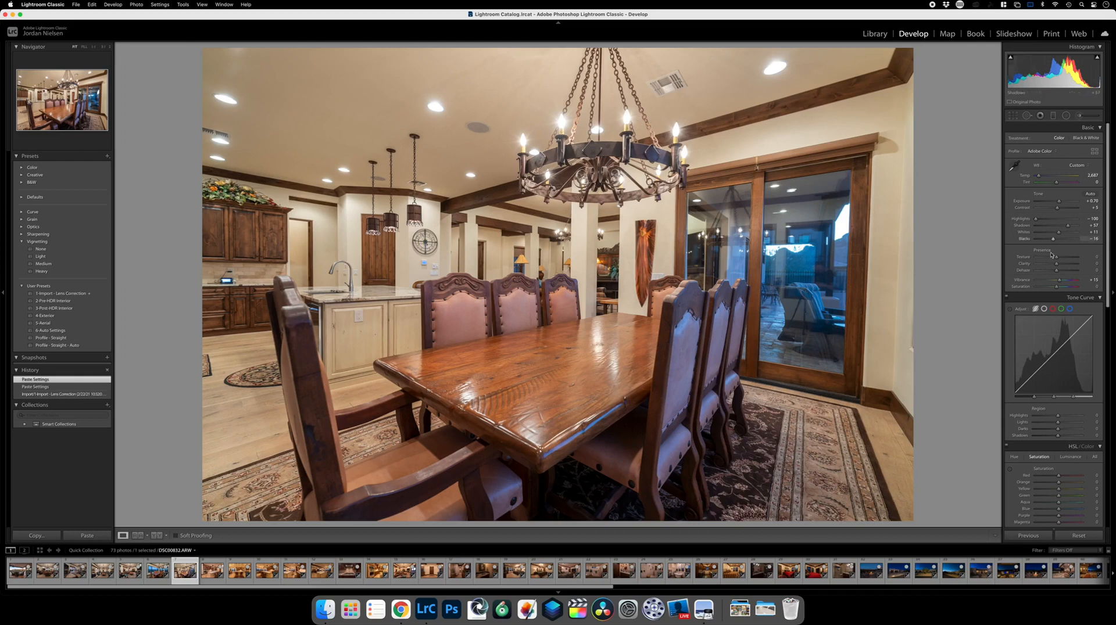
Set the second dining photo's dehaze to +19 and its Upright perspective correction to Auto.
{"action": "left_click_drag", "start_coordinate": [1060, 270], "coordinate": [1062, 270]}
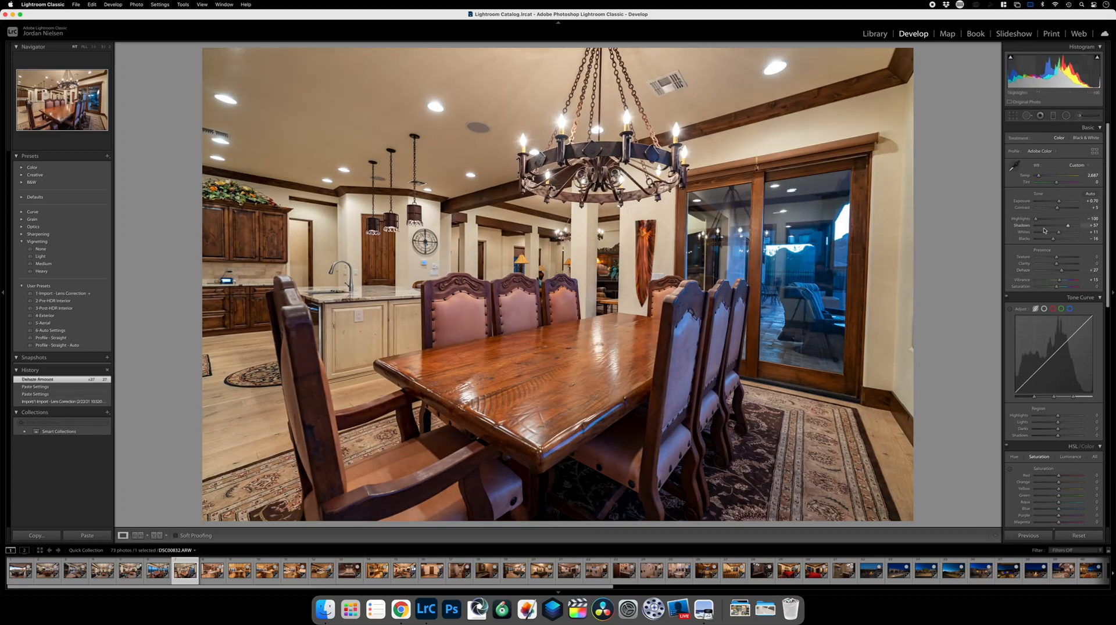
{"action": "left_click_drag", "start_coordinate": [1062, 272], "coordinate": [1051, 275]}
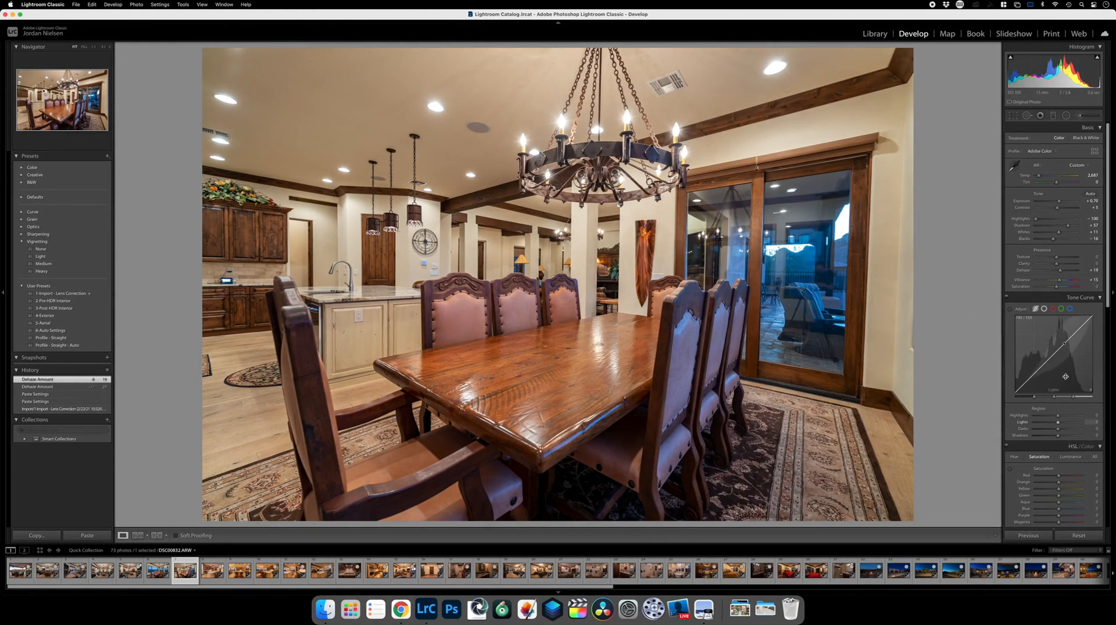
{"action": "scroll", "coordinate": [1067, 385], "scroll_direction": "down", "scroll_amount": 10}
{"action": "scroll", "coordinate": [1067, 385], "scroll_direction": "down", "scroll_amount": 2}
{"action": "left_click", "coordinate": [1057, 427]}
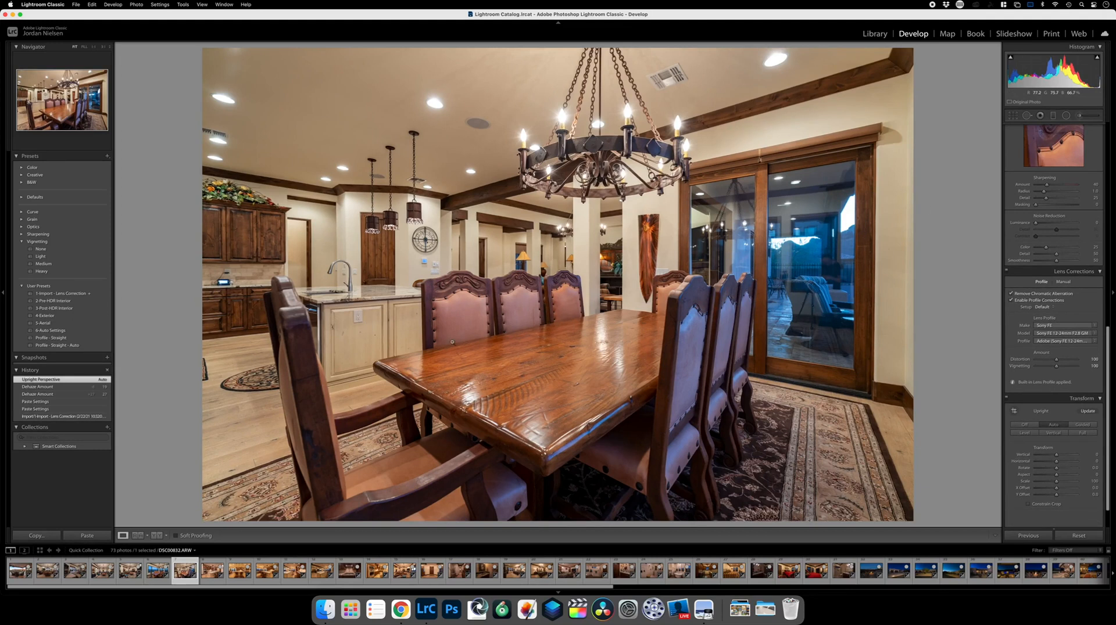
Copy the second dining photo's develop settings and paste them onto the kitchen photo with the wall ovens.
{"action": "left_click", "coordinate": [49, 538]}
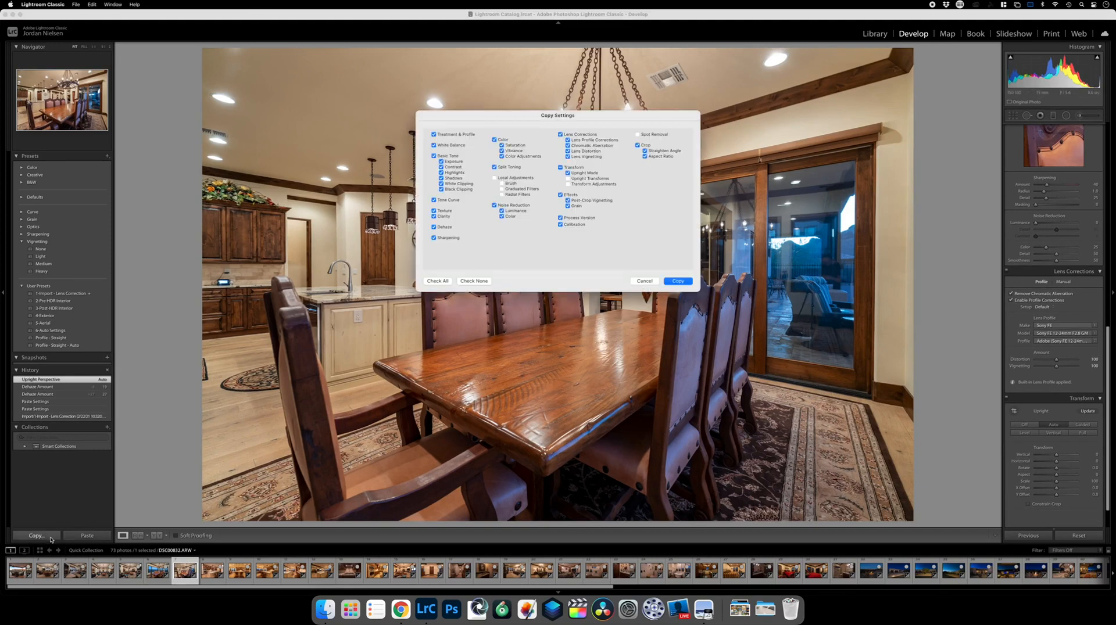
{"action": "key", "text": "Return"}
{"action": "left_click", "coordinate": [212, 571]}
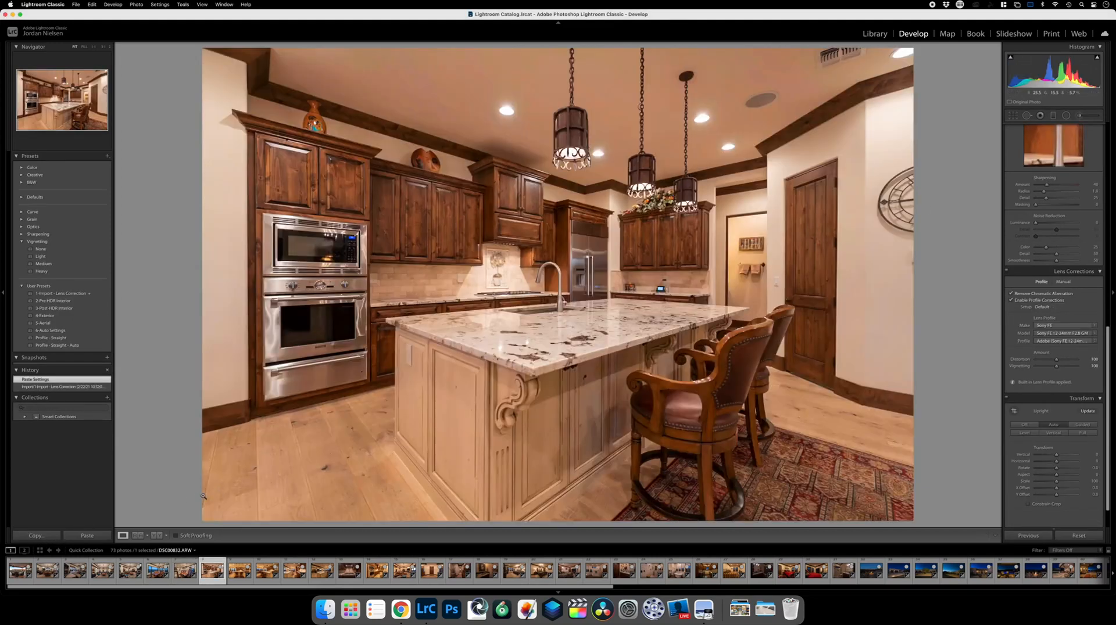
{"action": "left_click", "coordinate": [103, 536]}
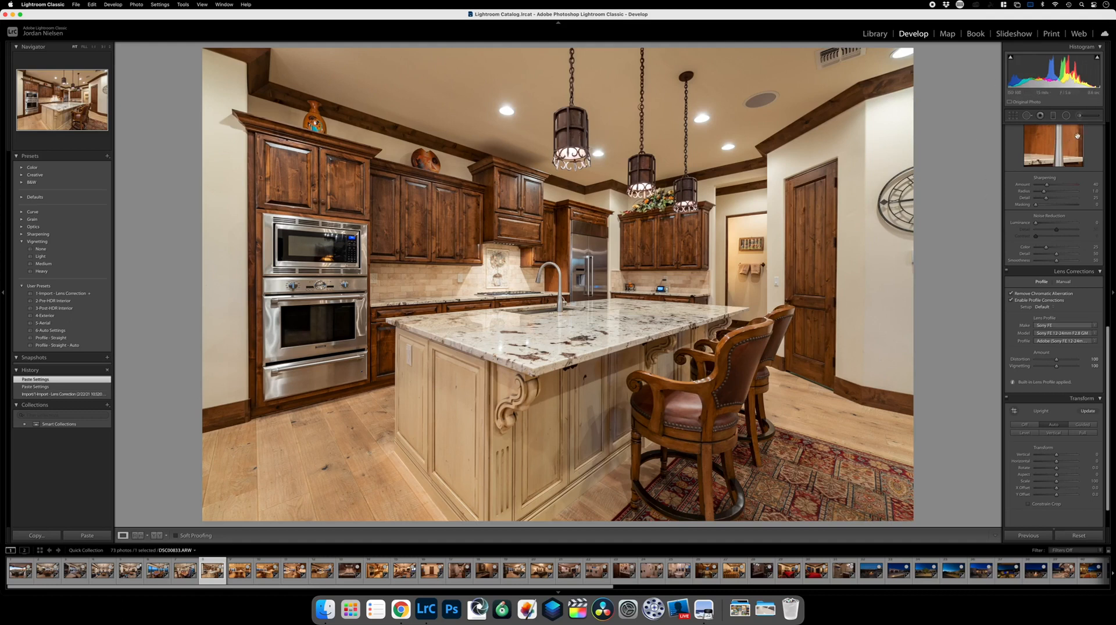
Sample the kitchen photo's white balance from the outlet on the island and set the temperature to 2,597.
{"action": "scroll", "coordinate": [1046, 232], "scroll_direction": "up", "scroll_amount": 10}
{"action": "left_click", "coordinate": [1014, 166]}
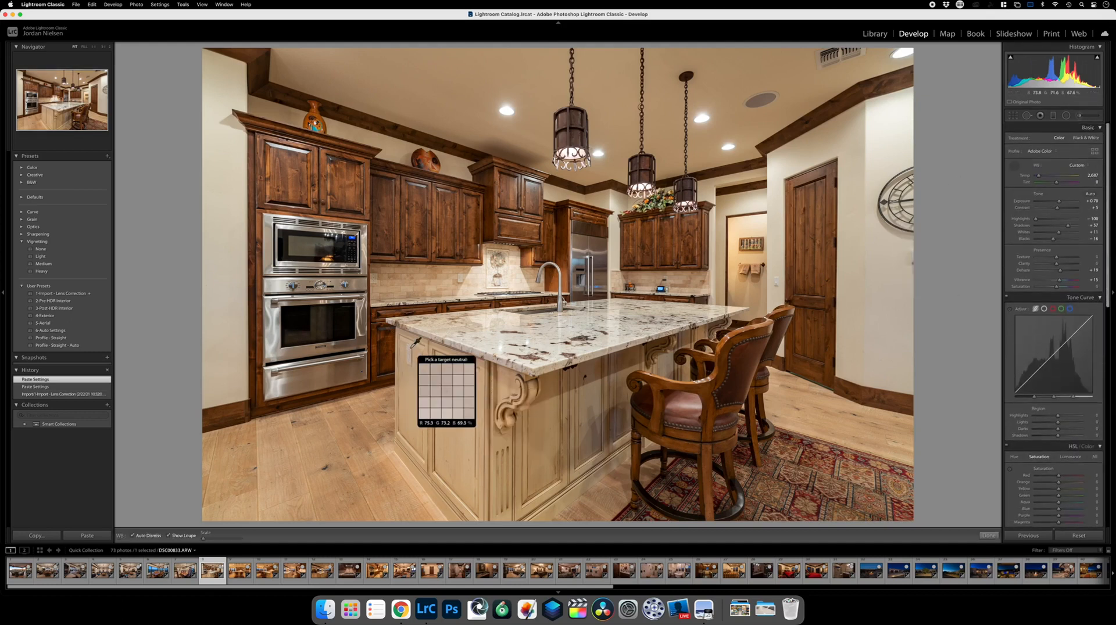
{"action": "left_click", "coordinate": [412, 345]}
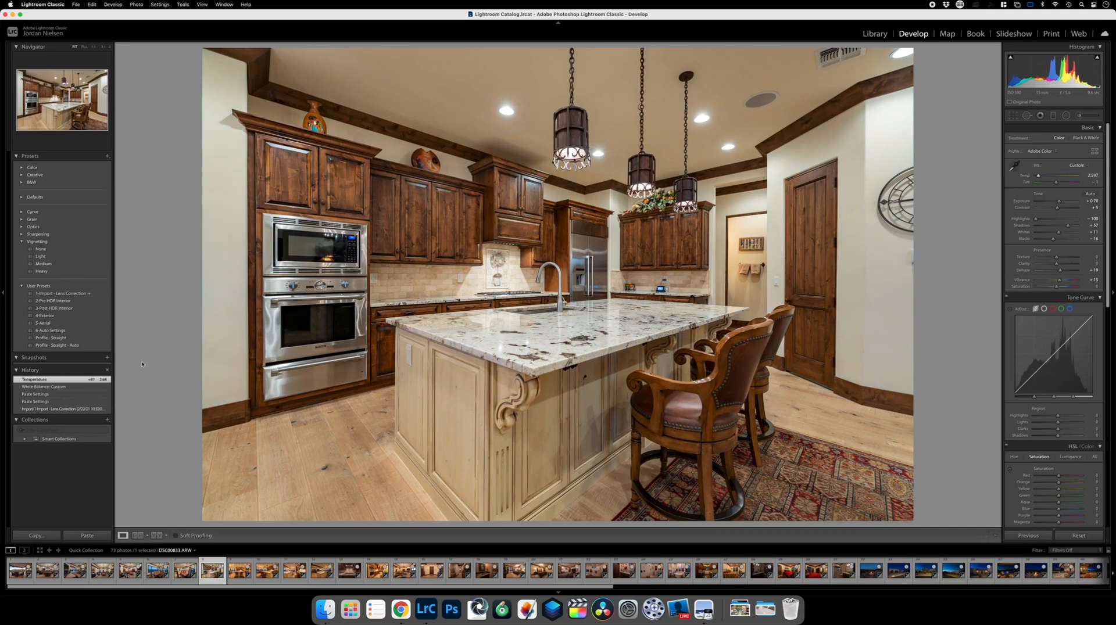
Copy the kitchen photo's settings, paste them onto the front view of the island and check its pendant lights up close.
{"action": "left_click", "coordinate": [32, 535]}
{"action": "key", "text": "Return"}
{"action": "key", "text": "Right"}
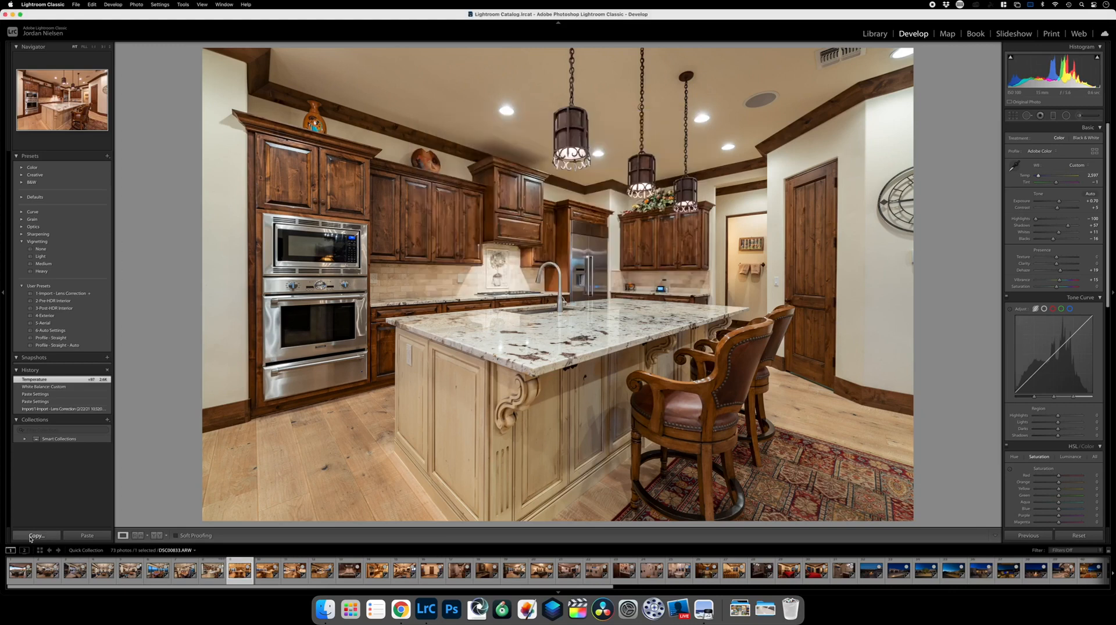
{"action": "left_click", "coordinate": [87, 535]}
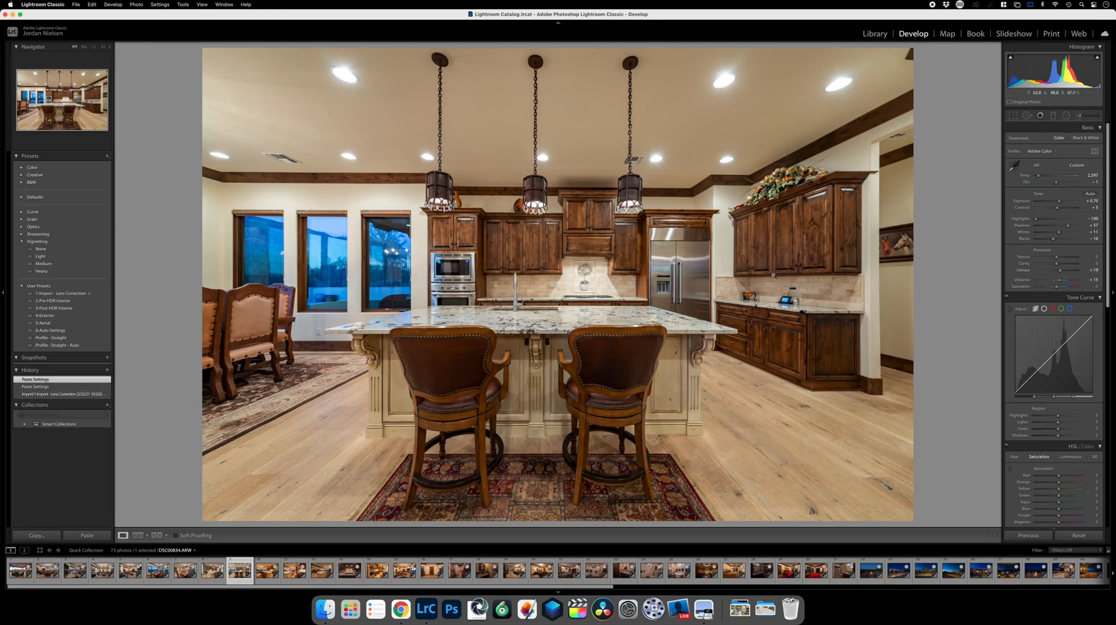
{"action": "left_click", "coordinate": [536, 204]}
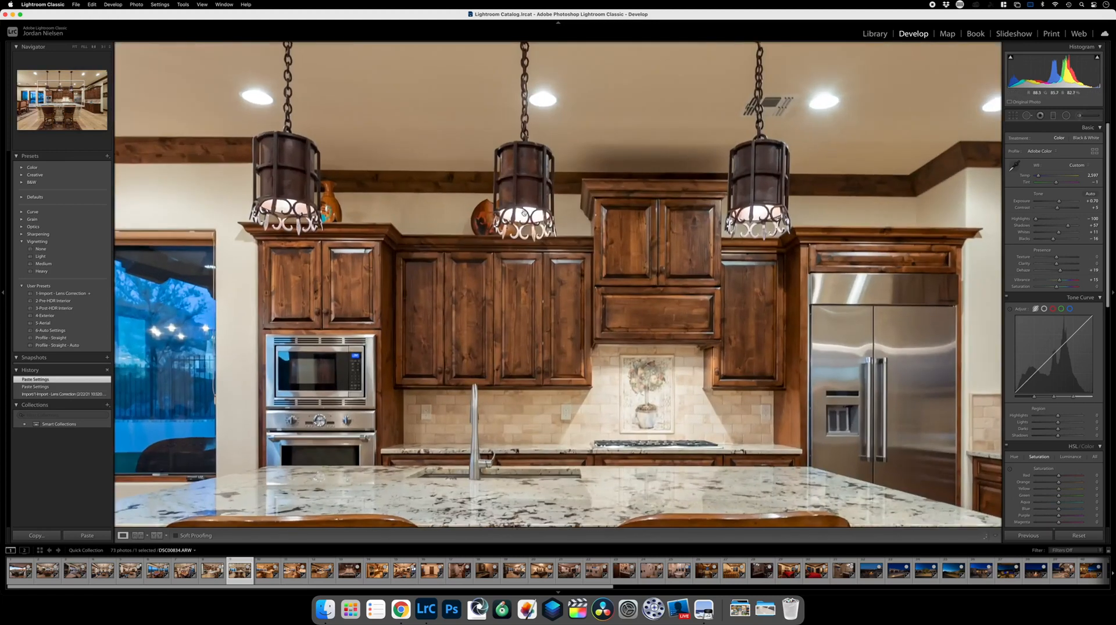
{"action": "left_click", "coordinate": [526, 192]}
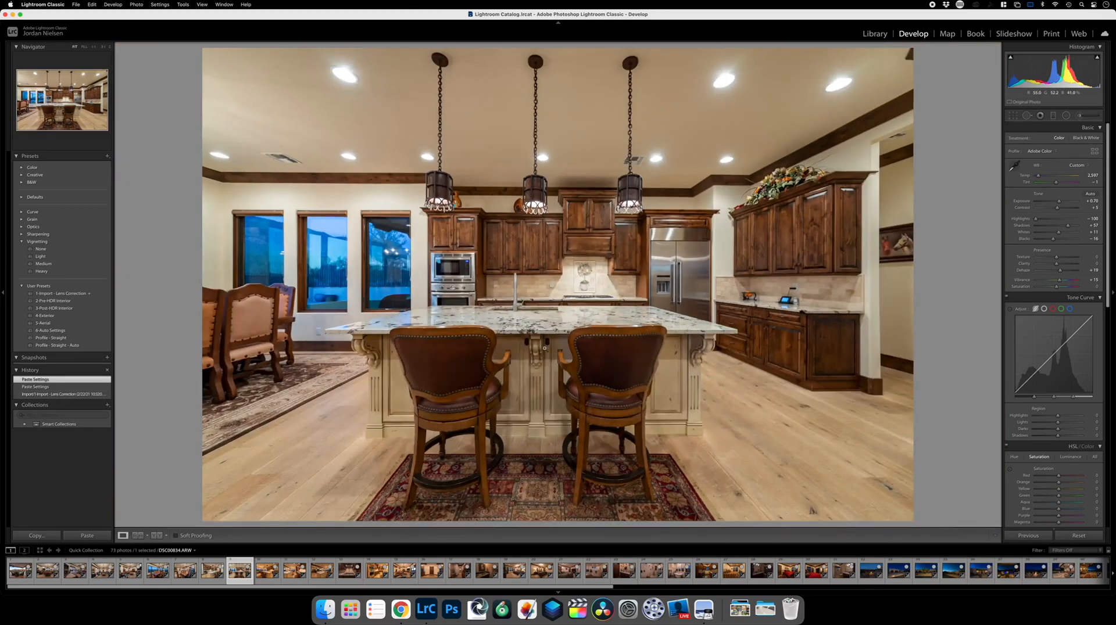
Paste the copied settings onto the kitchen photo with the refrigerator and set its exposure to +0.90.
{"action": "key", "text": "Right"}
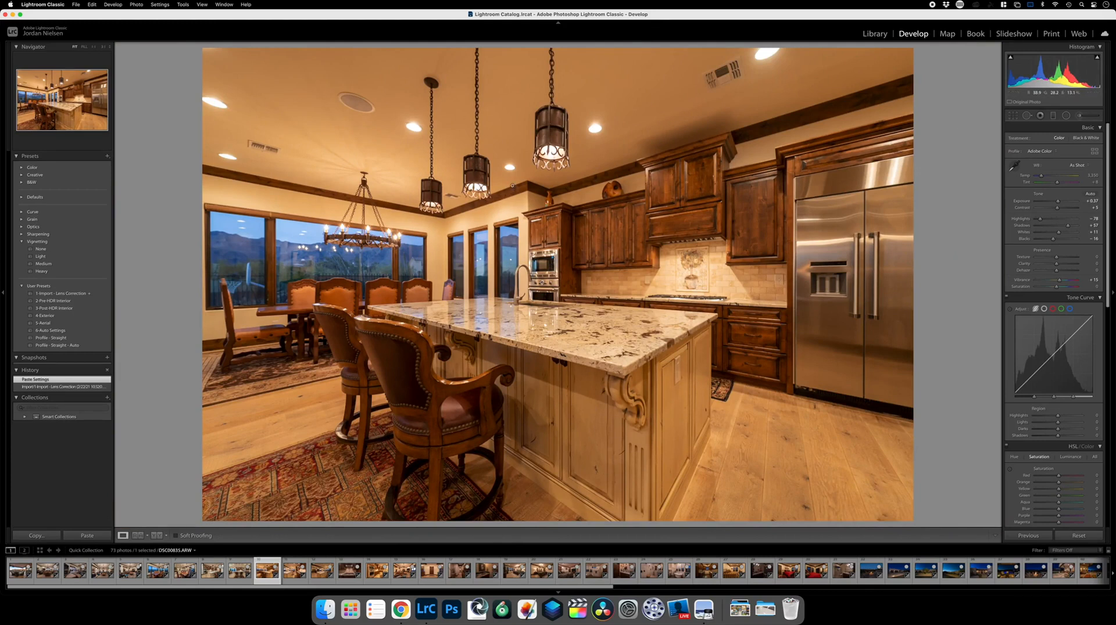
{"action": "left_click", "coordinate": [550, 142]}
{"action": "left_click", "coordinate": [551, 138]}
{"action": "left_click", "coordinate": [551, 137]}
{"action": "left_click", "coordinate": [551, 138]}
{"action": "left_click", "coordinate": [412, 336]}
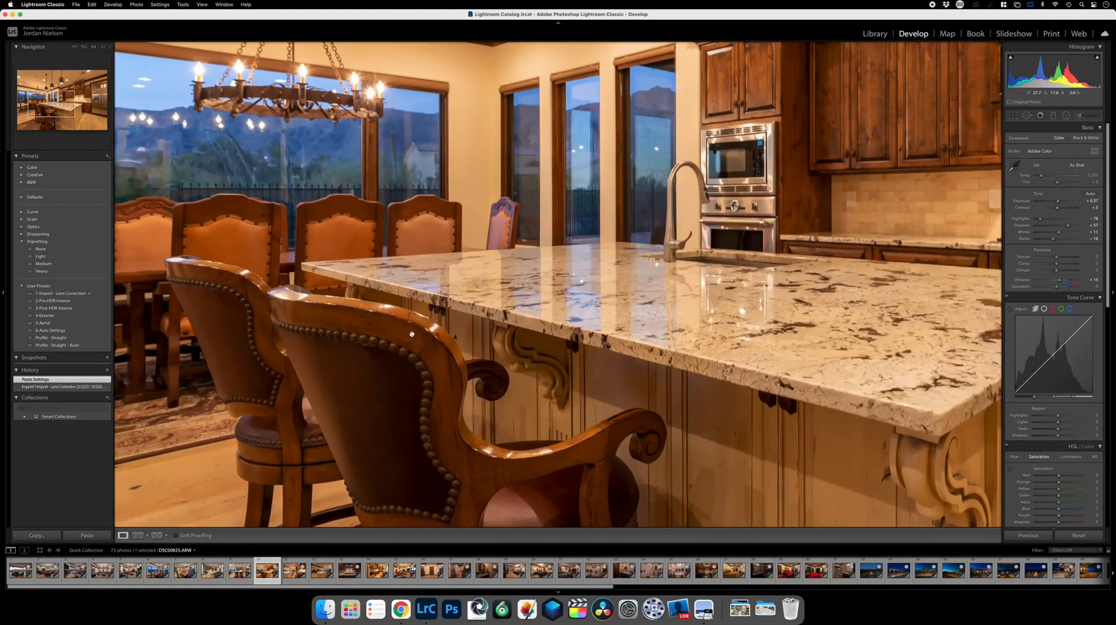
{"action": "left_click", "coordinate": [427, 338]}
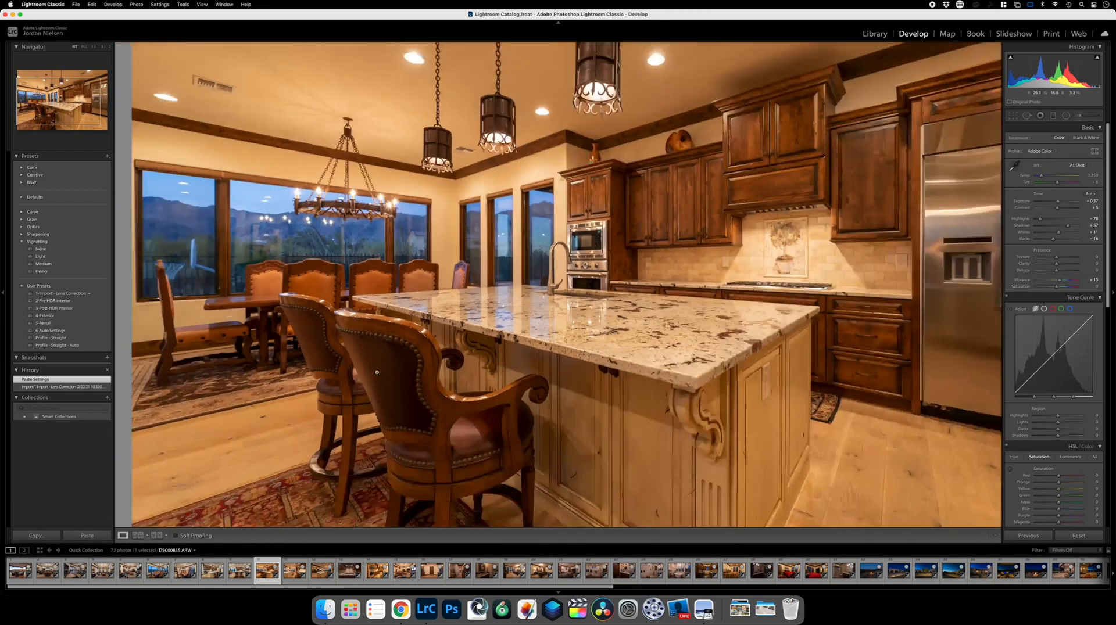
{"action": "left_click", "coordinate": [90, 539]}
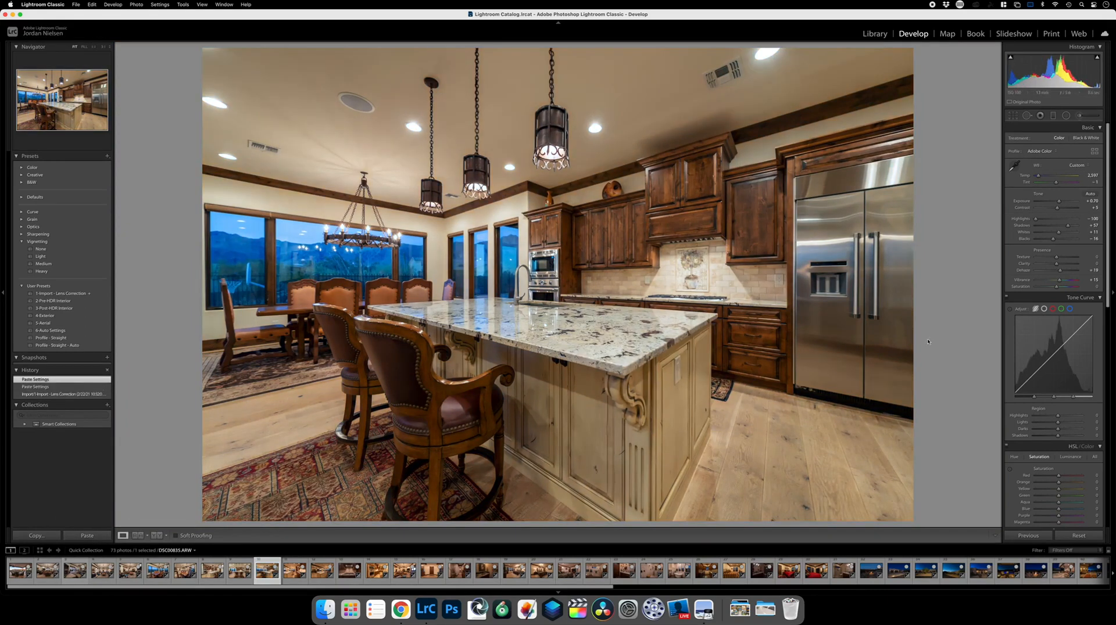
{"action": "left_click_drag", "start_coordinate": [1059, 202], "coordinate": [1060, 203]}
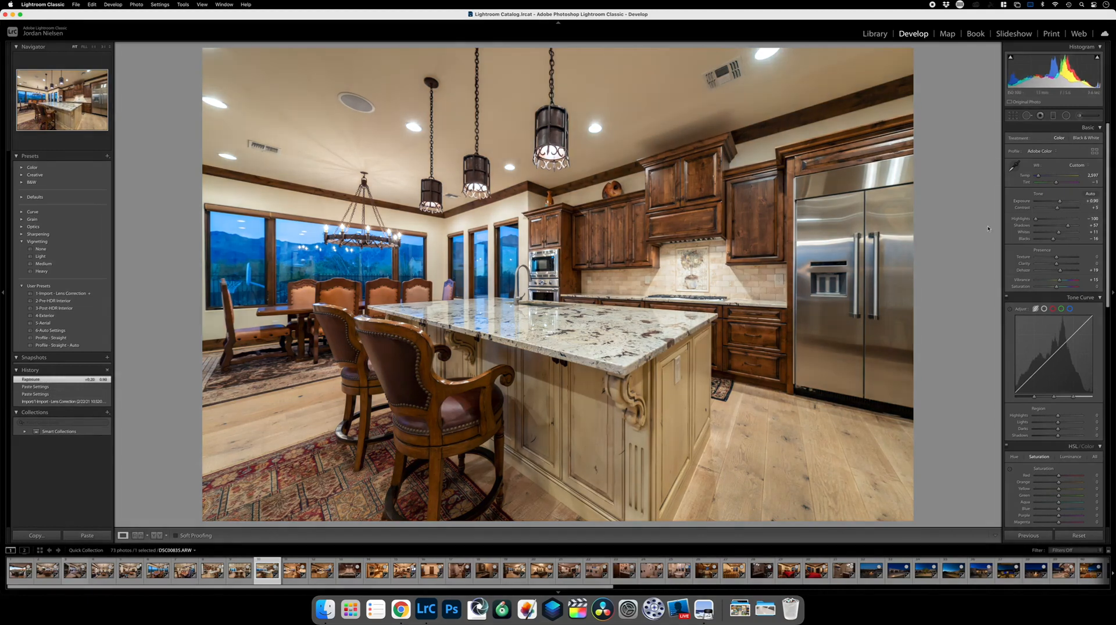
Paste the copied settings onto the cooktop photo and set its exposure to +0.80 and dehaze to +13.
{"action": "key", "text": "Right"}
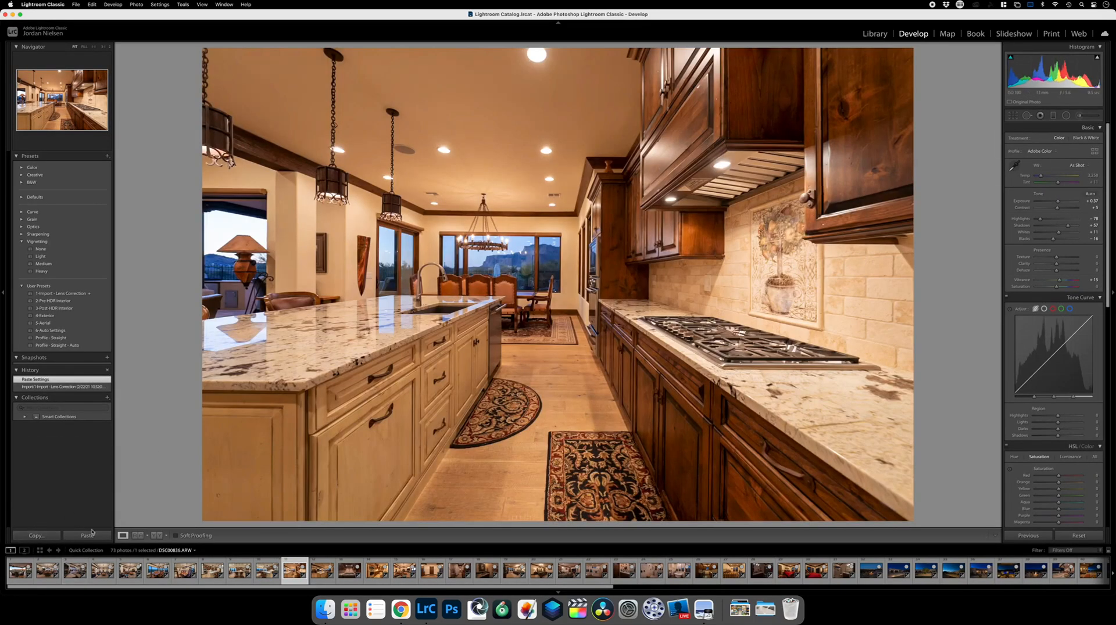
{"action": "left_click", "coordinate": [88, 535]}
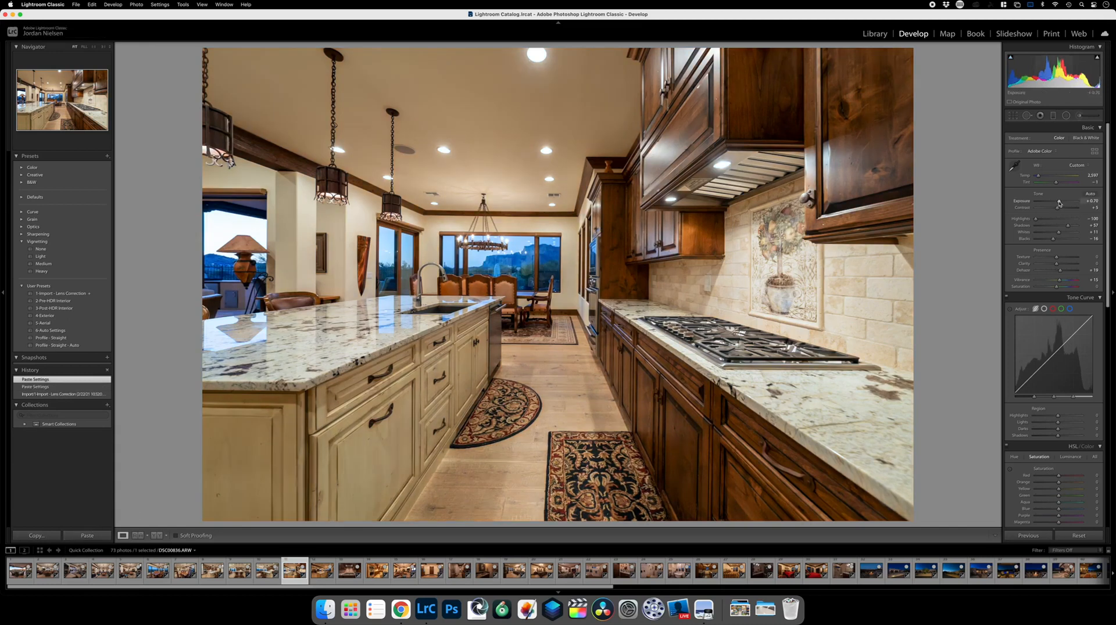
{"action": "left_click_drag", "start_coordinate": [1059, 202], "coordinate": [1060, 204]}
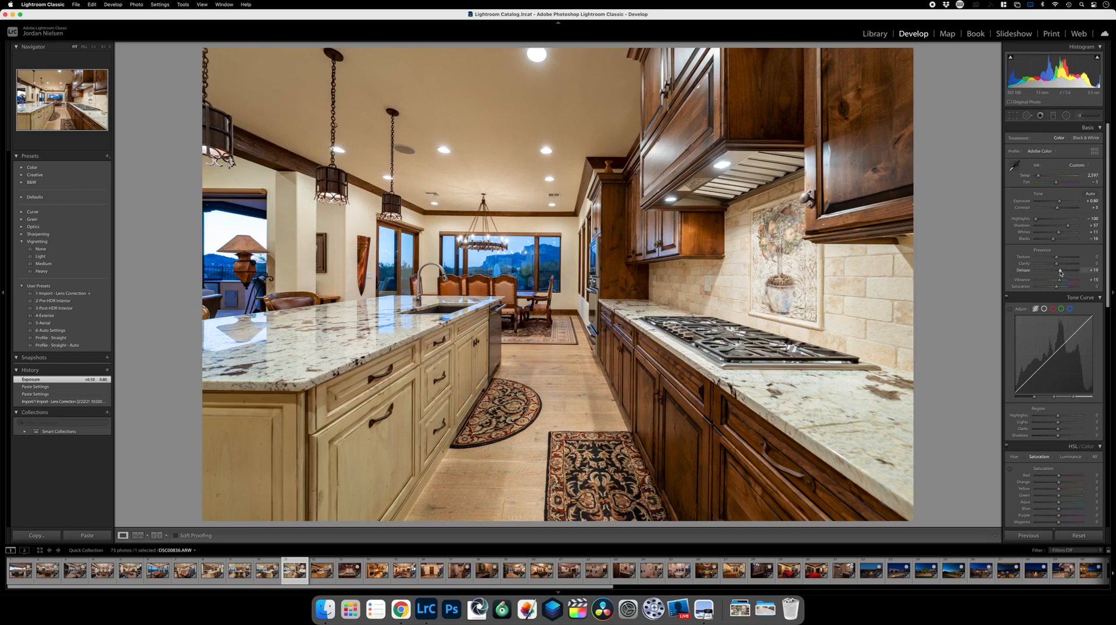
{"action": "left_click_drag", "start_coordinate": [1061, 272], "coordinate": [1059, 272]}
Copy the cooktop photo's settings, paste them onto the next kitchen island photo and set its exposure to +1.15.
{"action": "left_click", "coordinate": [48, 540]}
{"action": "key", "text": "Return"}
{"action": "key", "text": "Right"}
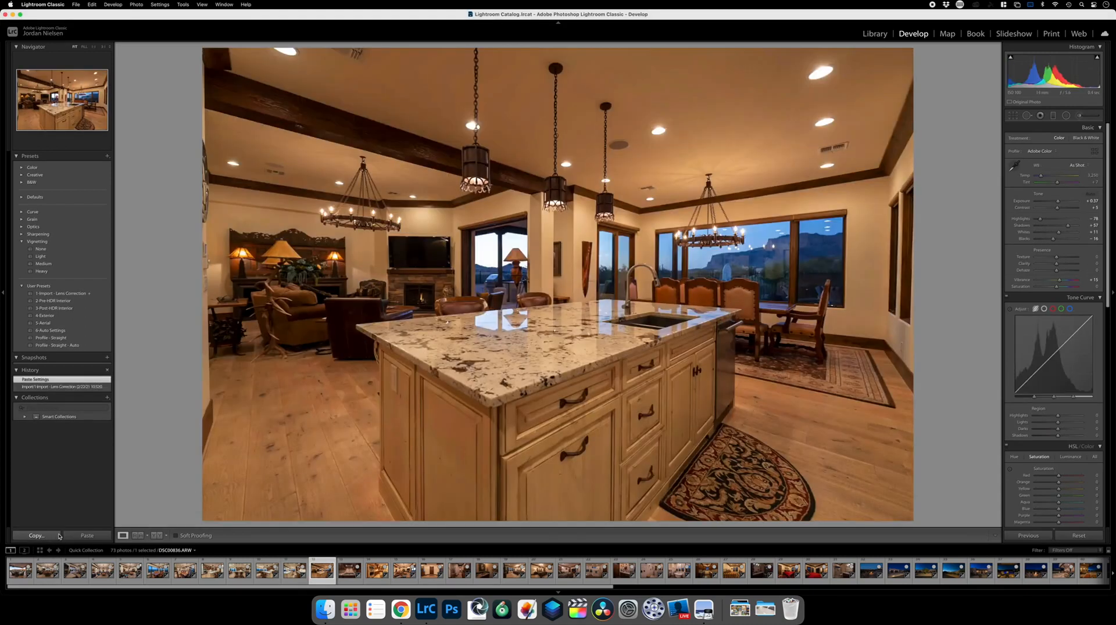
{"action": "left_click", "coordinate": [87, 535]}
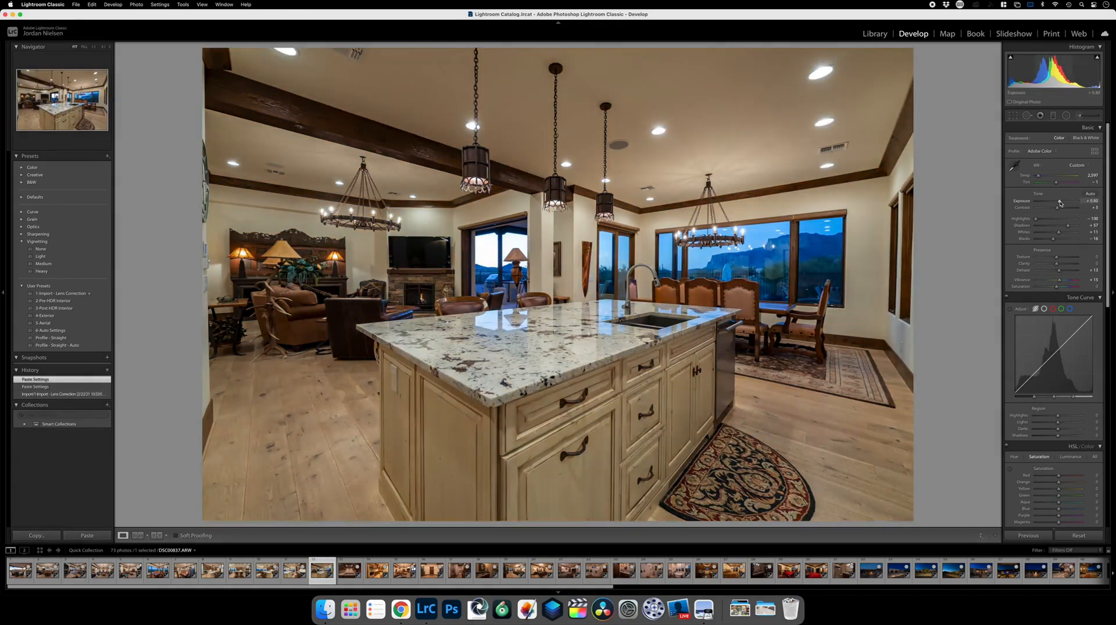
{"action": "left_click_drag", "start_coordinate": [1060, 203], "coordinate": [1061, 203]}
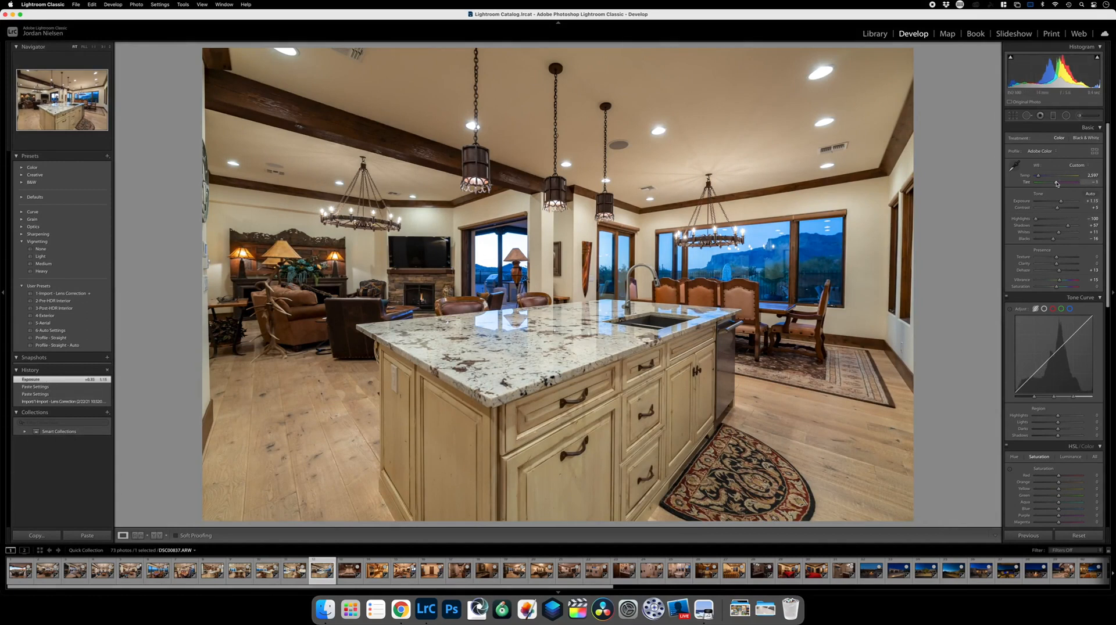
Set the island photo's tint to +2, then paste the copied settings onto the cooktop close-up and set its exposure to +1.10.
{"action": "left_click_drag", "start_coordinate": [1056, 183], "coordinate": [1056, 184]}
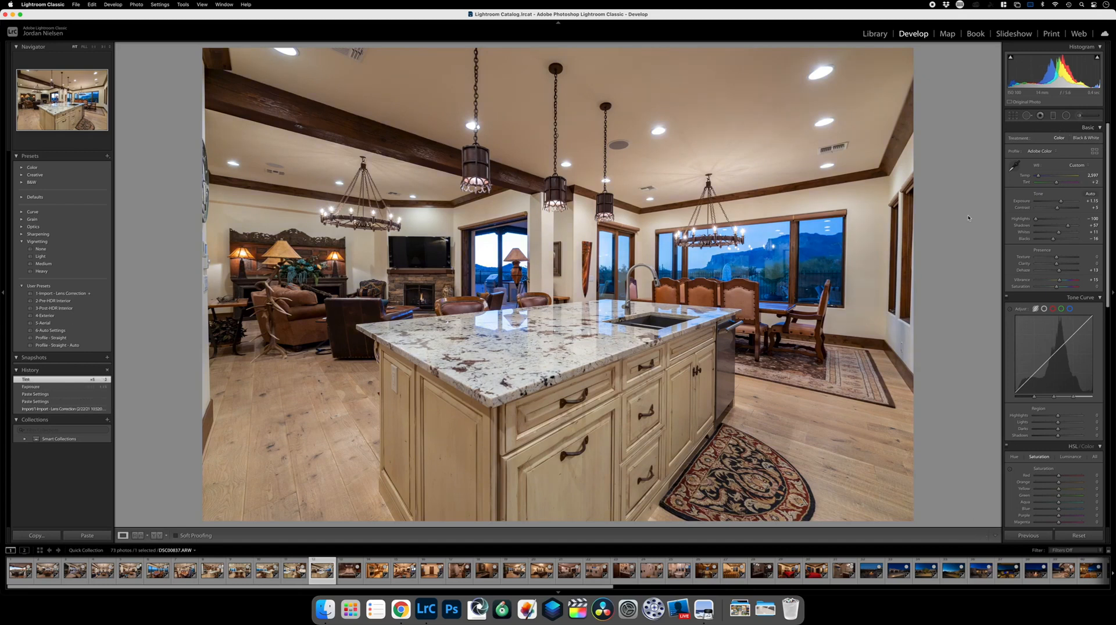
{"action": "key", "text": "Right"}
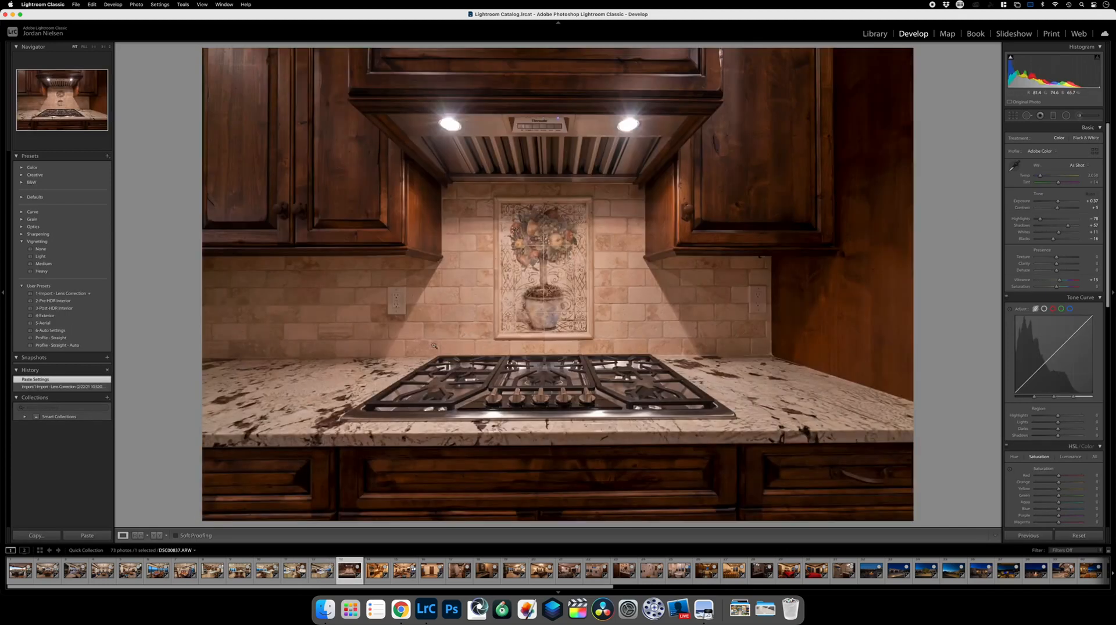
{"action": "left_click", "coordinate": [87, 536]}
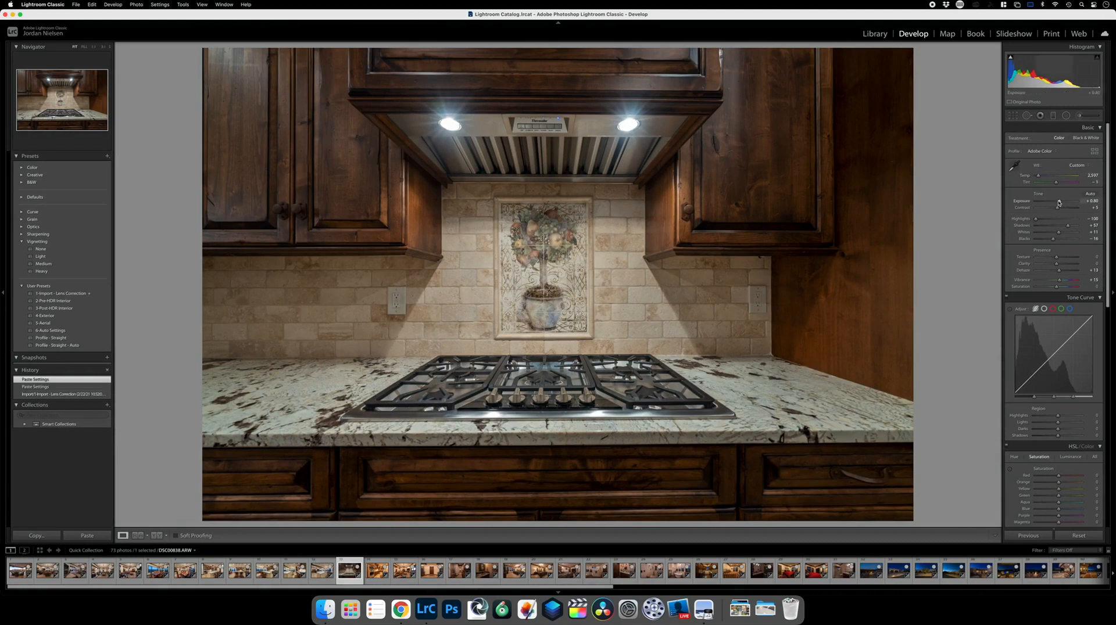
{"action": "left_click_drag", "start_coordinate": [1058, 202], "coordinate": [1060, 203]}
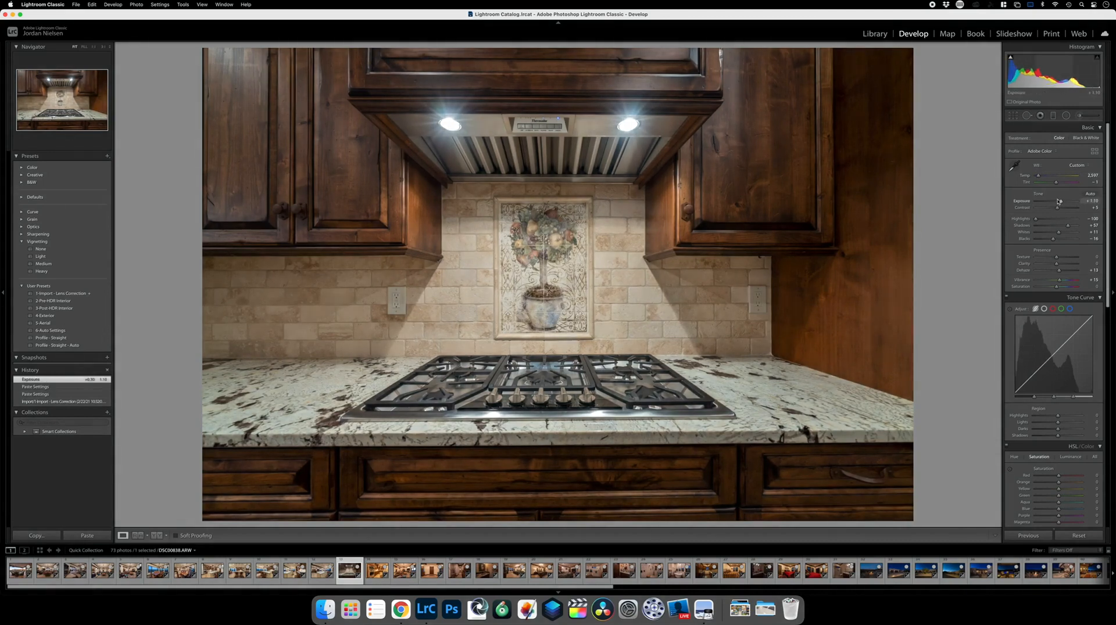
Paste the copied settings onto the wall oven kitchen photo, then remove that photo from the Quick Collection.
{"action": "key", "text": "Right"}
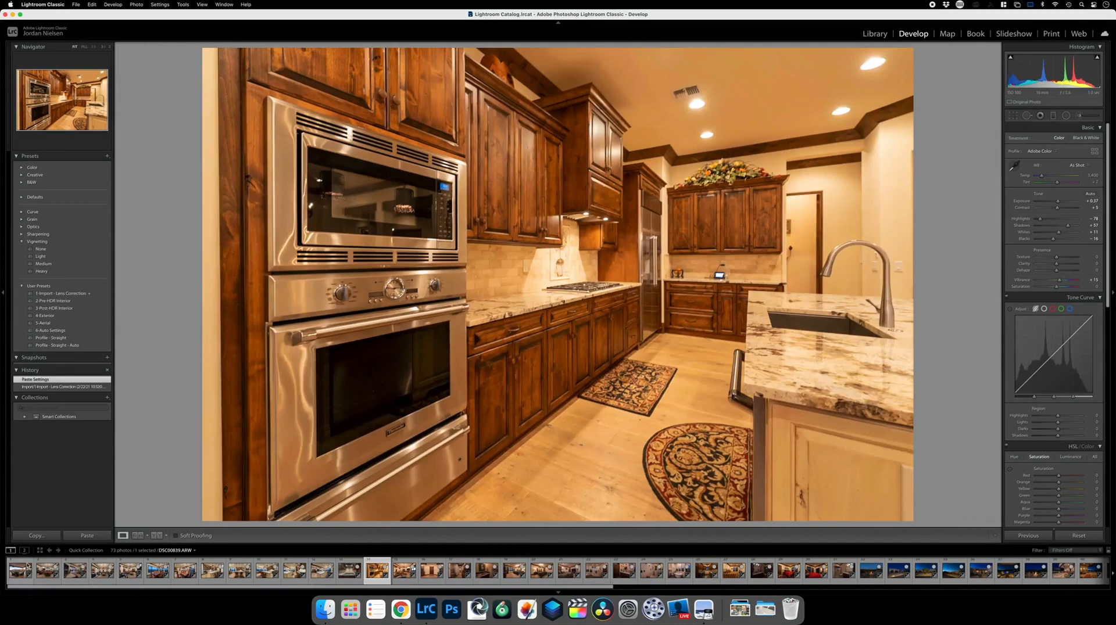
{"action": "left_click", "coordinate": [99, 536]}
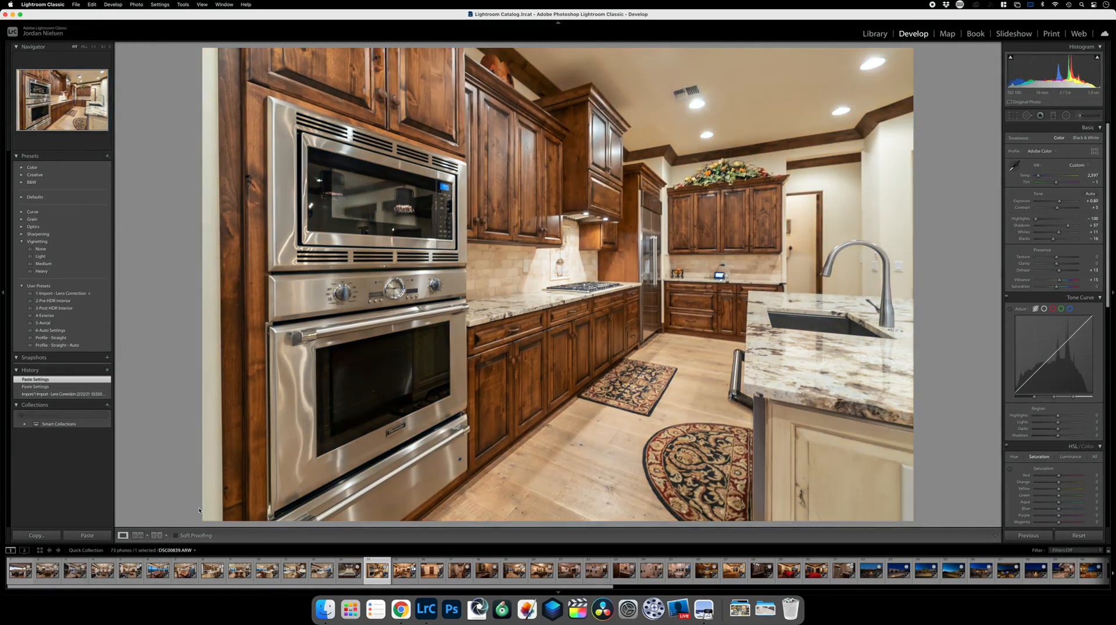
{"action": "key", "text": "BackSpace"}
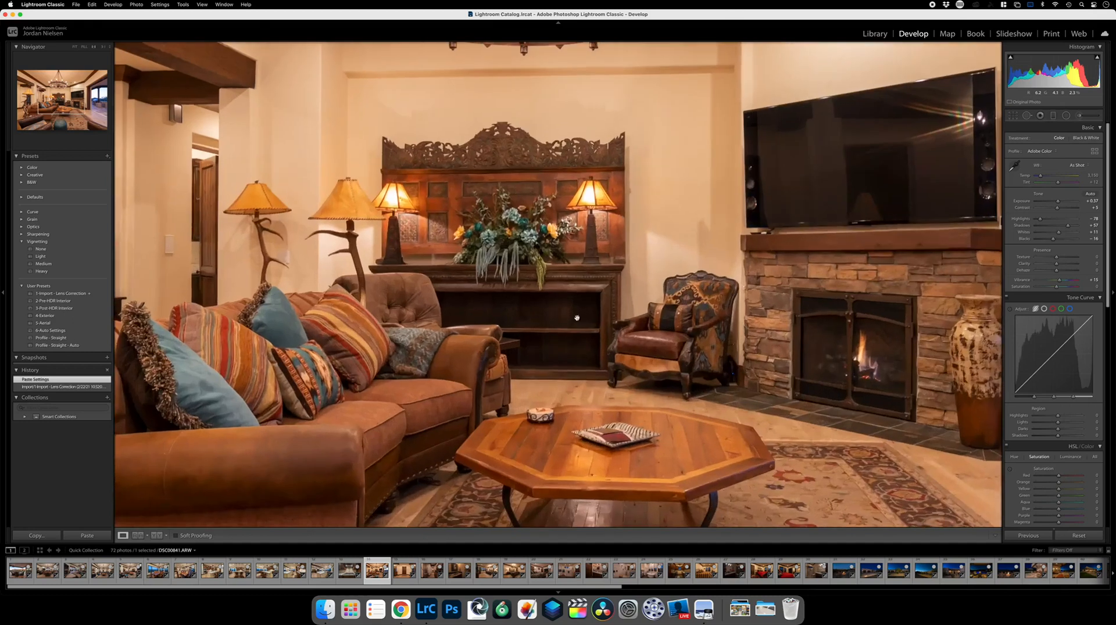
Check the living room photo with the blue ottoman up close and paste the copied settings onto it.
{"action": "left_click", "coordinate": [544, 298]}
{"action": "left_click", "coordinate": [605, 440]}
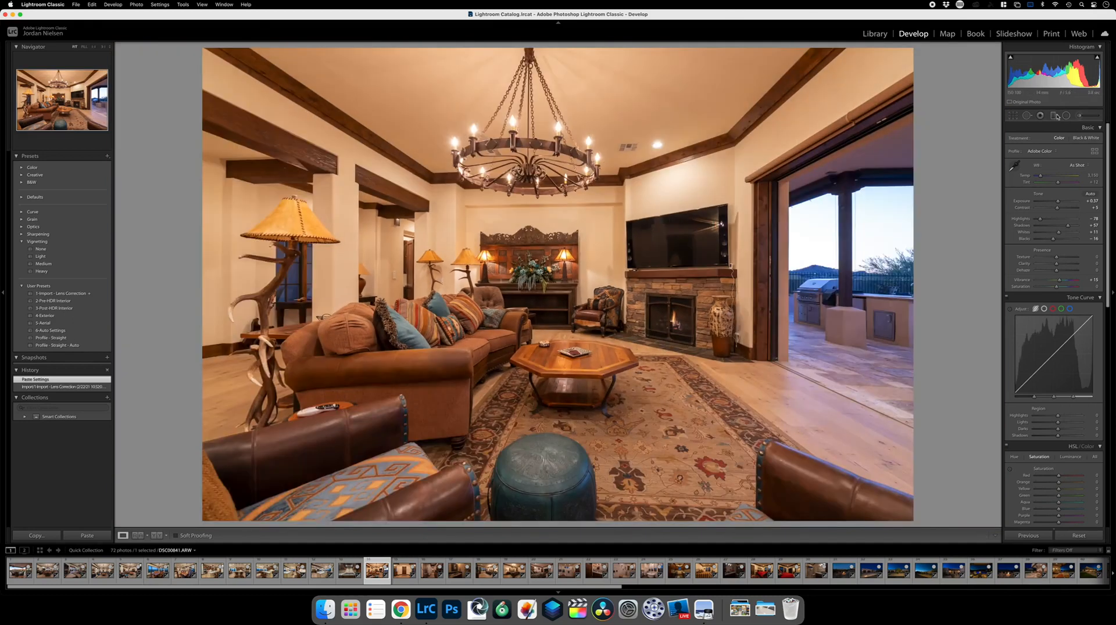
{"action": "key", "text": "super+shift+v"}
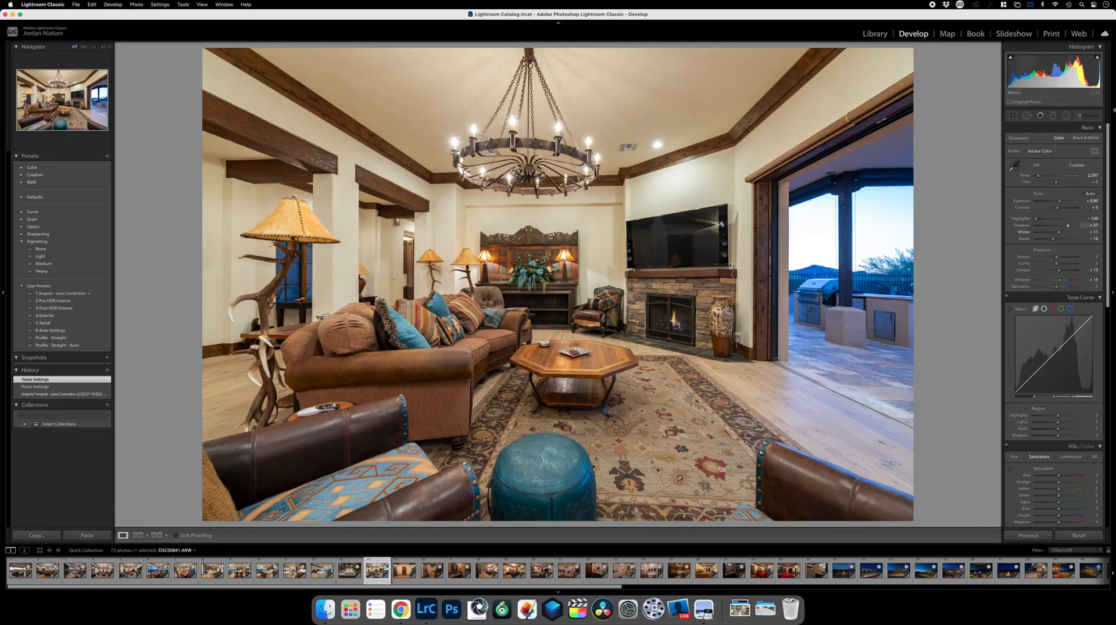
Compare the living room photo with the other shots in the library grid and remove it from the Quick Collection.
{"action": "left_click", "coordinate": [874, 34]}
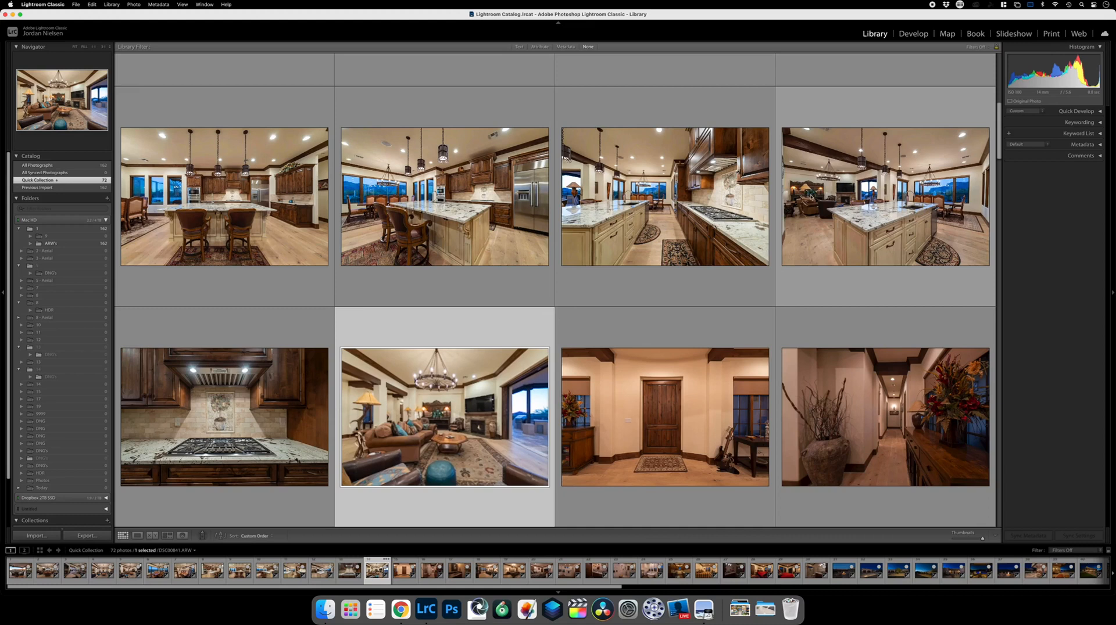
{"action": "scroll", "coordinate": [689, 271], "scroll_direction": "up", "scroll_amount": 1}
{"action": "scroll", "coordinate": [690, 271], "scroll_direction": "up", "scroll_amount": 5}
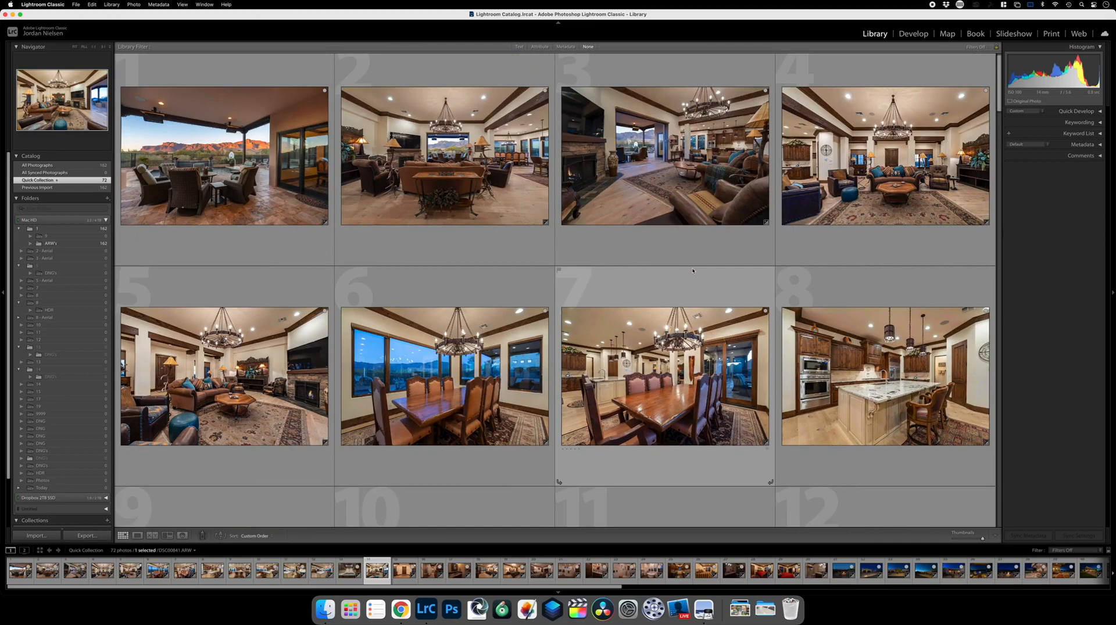
{"action": "scroll", "coordinate": [692, 271], "scroll_direction": "down", "scroll_amount": 5}
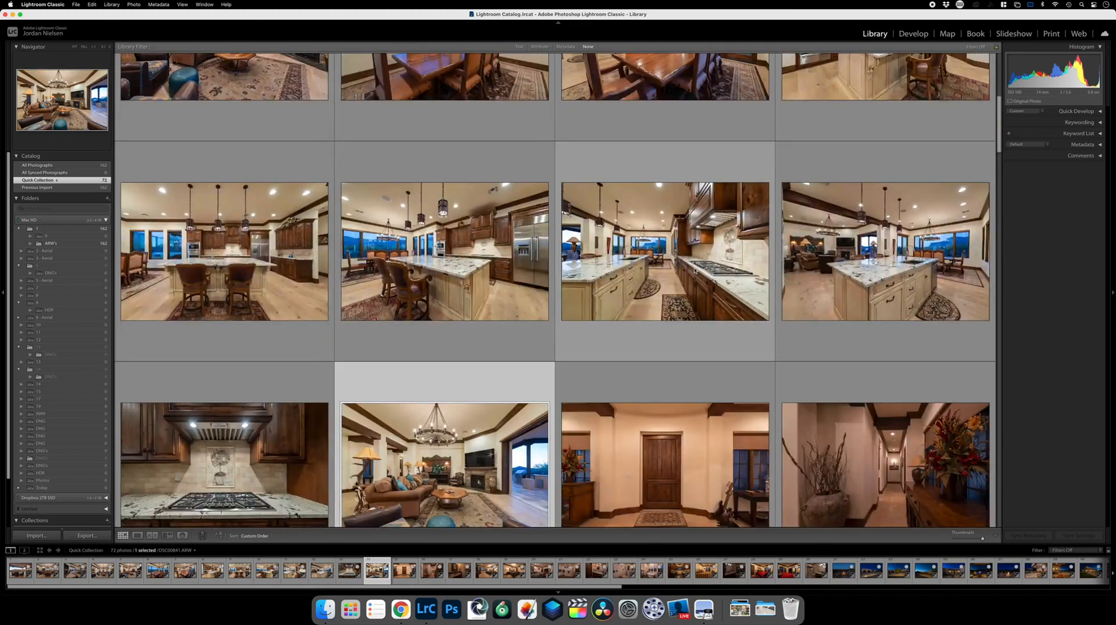
{"action": "scroll", "coordinate": [694, 270], "scroll_direction": "up", "scroll_amount": 4}
{"action": "scroll", "coordinate": [700, 267], "scroll_direction": "down", "scroll_amount": 15}
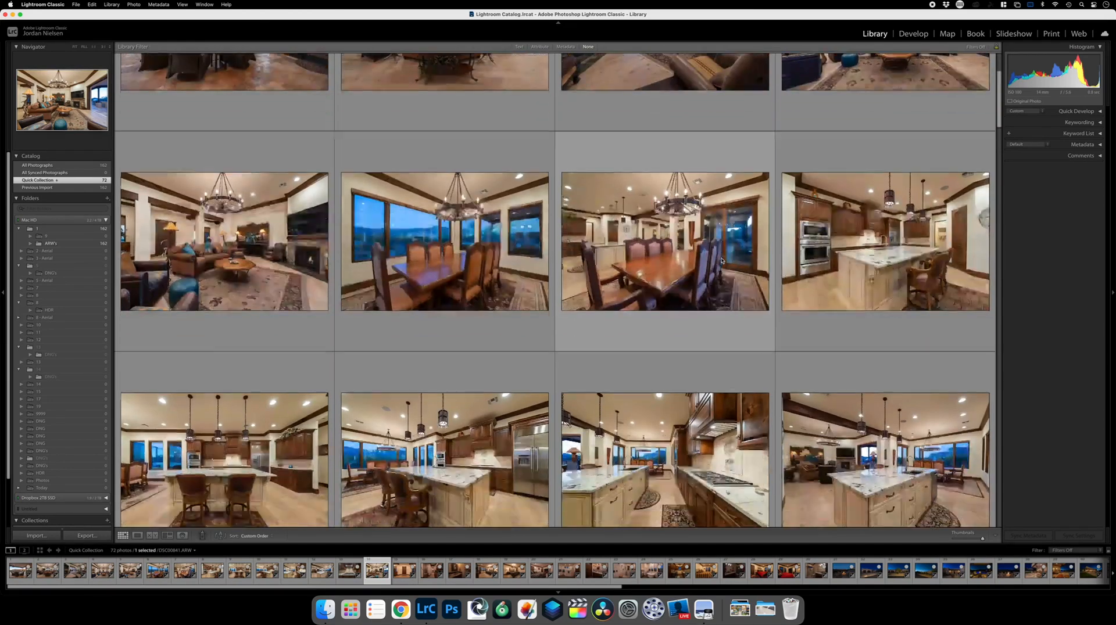
{"action": "scroll", "coordinate": [721, 260], "scroll_direction": "up", "scroll_amount": 4}
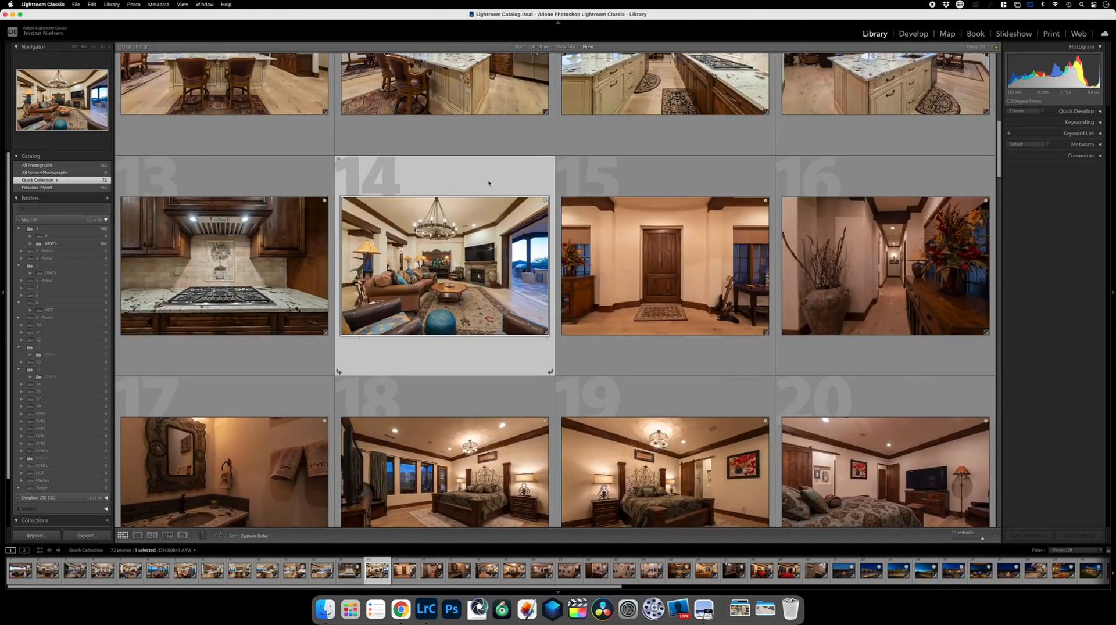
{"action": "key", "text": "super+e"}
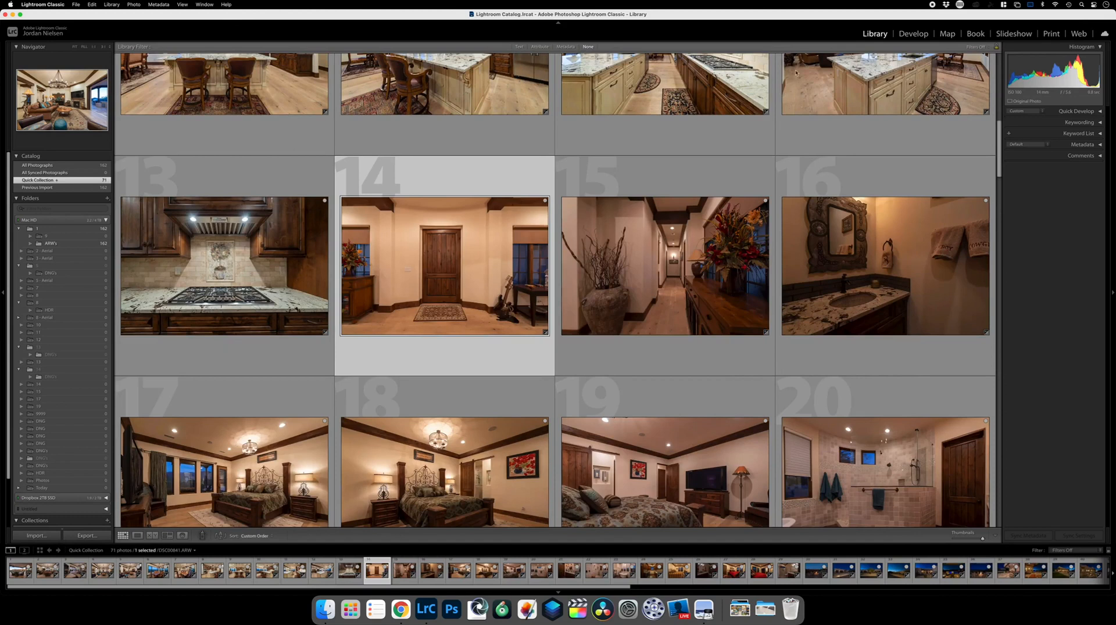
Paste the copied settings onto the entry door photo, sample a neutral white balance by the light switch and set dehaze to +27.
{"action": "left_click", "coordinate": [913, 33]}
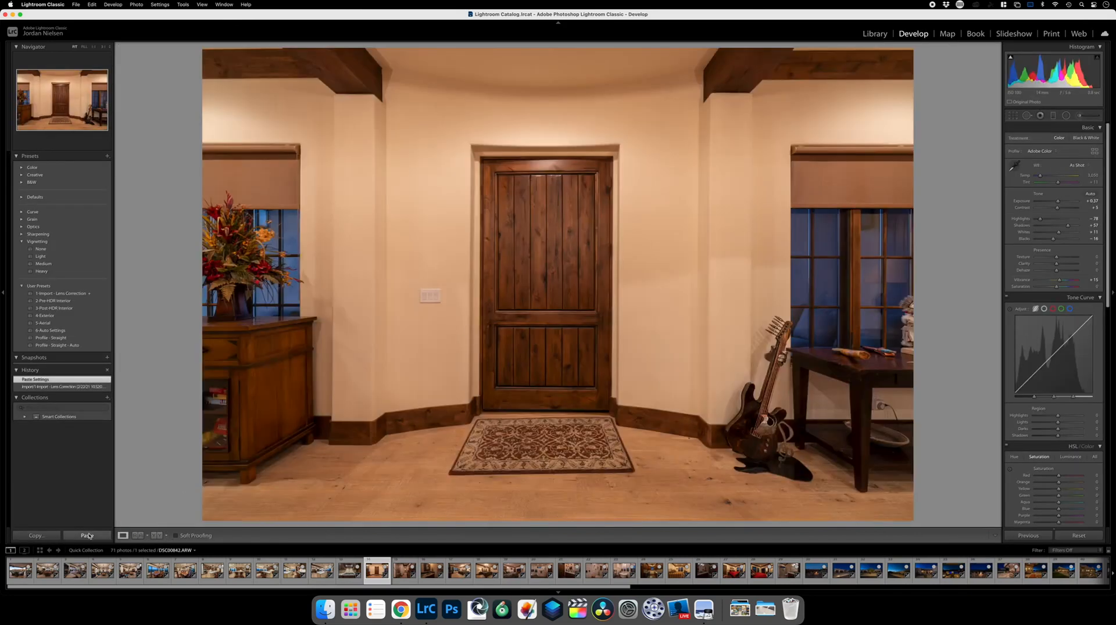
{"action": "left_click", "coordinate": [88, 534]}
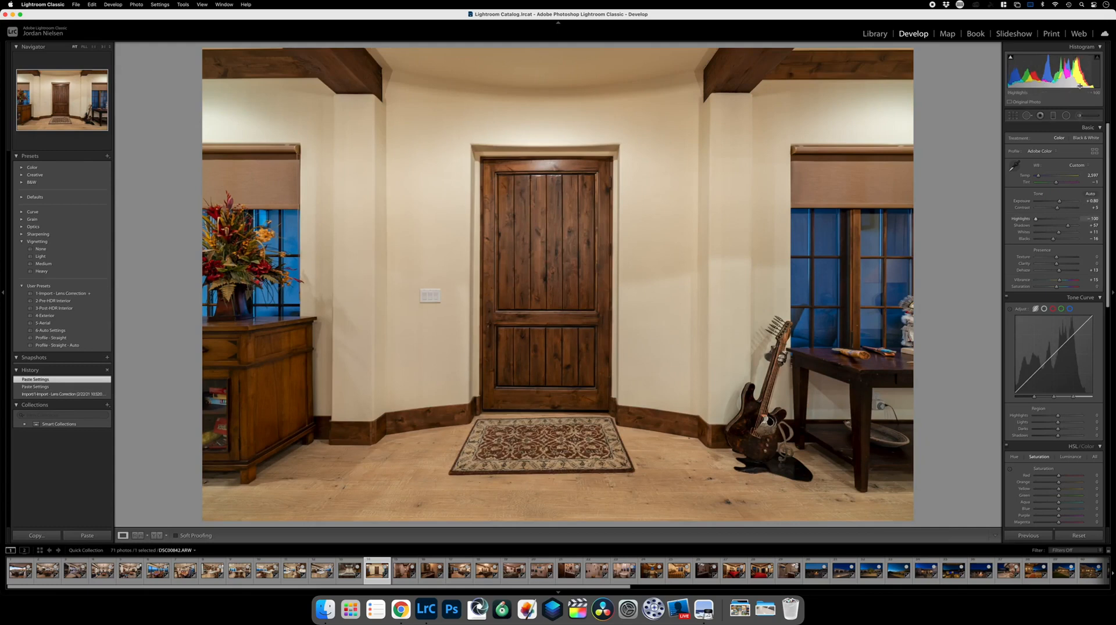
{"action": "left_click", "coordinate": [1014, 169]}
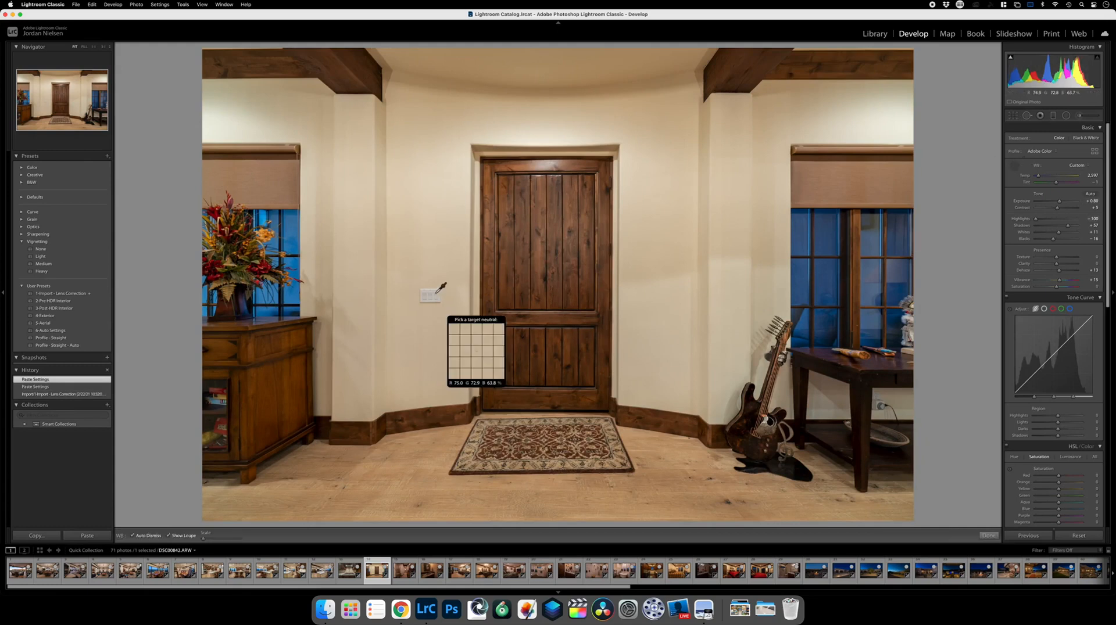
{"action": "left_click", "coordinate": [446, 312]}
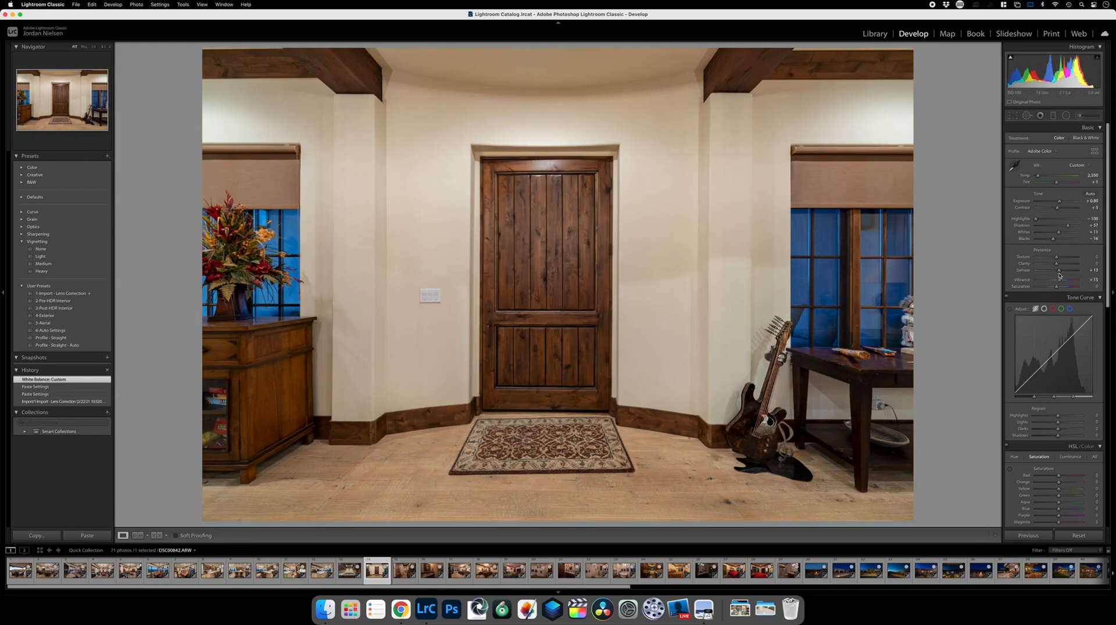
{"action": "left_click_drag", "start_coordinate": [1059, 271], "coordinate": [1061, 272]}
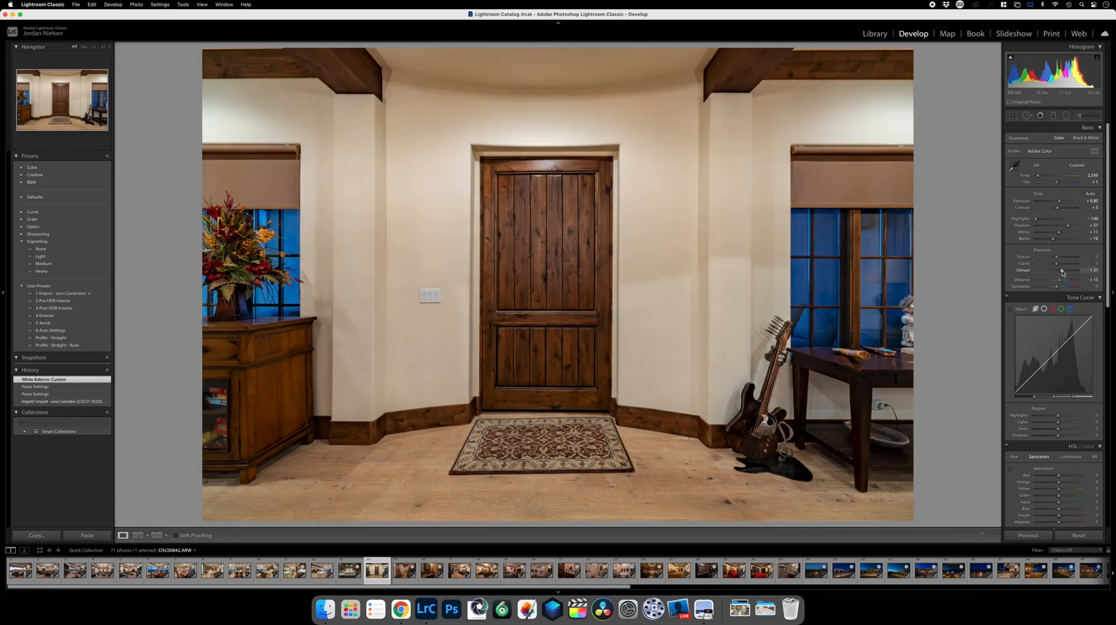
Copy the entry door photo's settings, paste them onto the hallway photo, set its exposure to +1.65 and check it up close.
{"action": "left_click", "coordinate": [35, 535]}
{"action": "key", "text": "Return"}
{"action": "key", "text": "Right"}
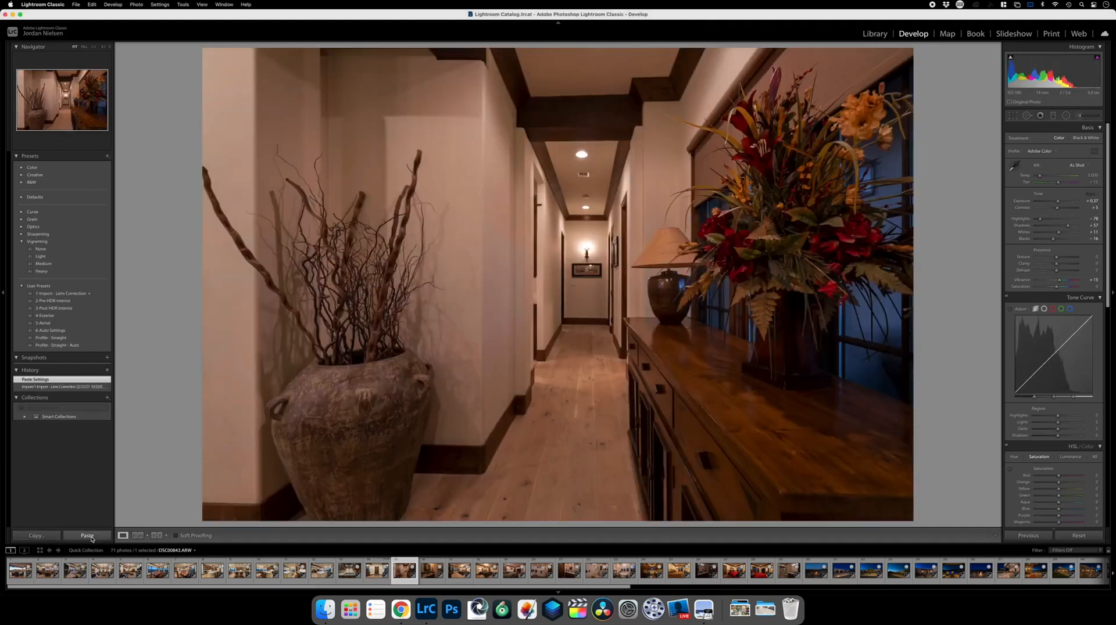
{"action": "left_click", "coordinate": [88, 537]}
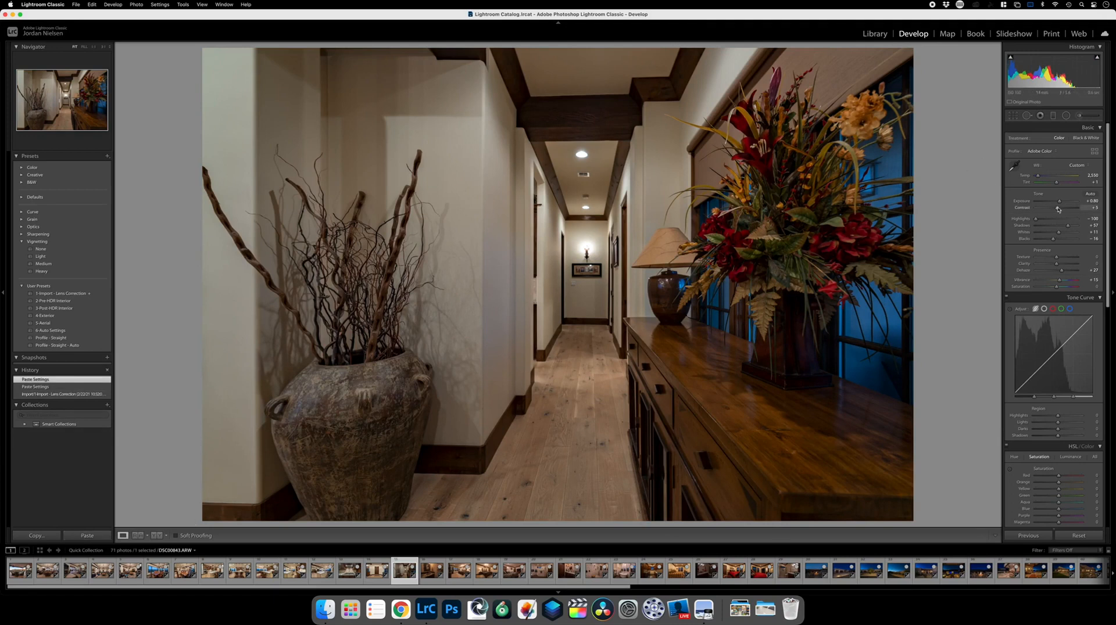
{"action": "left_click_drag", "start_coordinate": [1058, 202], "coordinate": [1061, 202]}
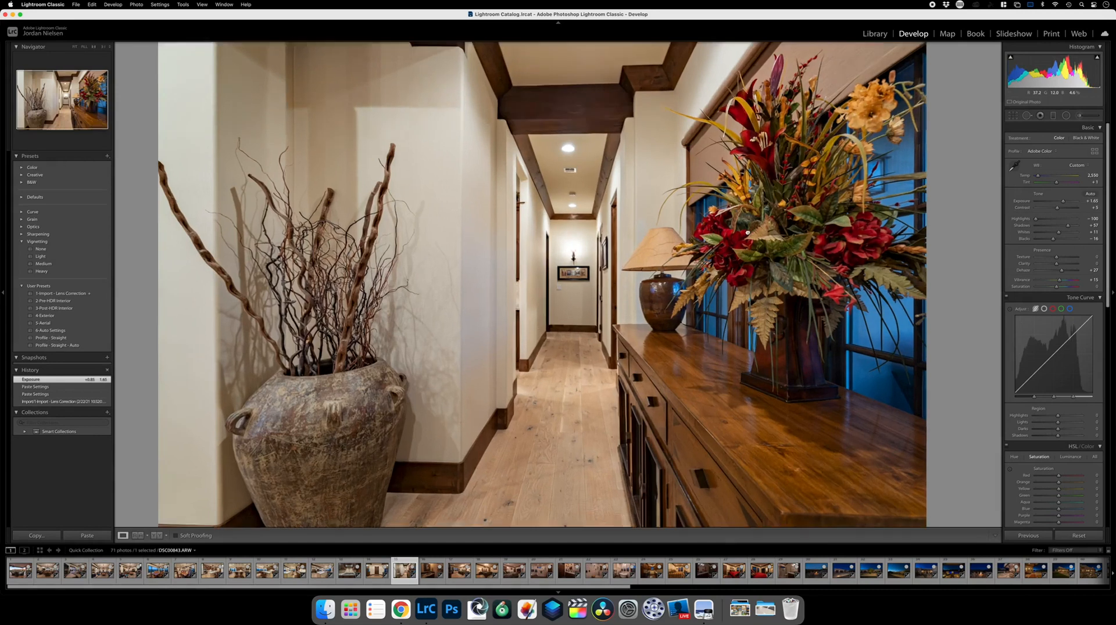
{"action": "left_click", "coordinate": [747, 233]}
{"action": "left_click", "coordinate": [746, 260]}
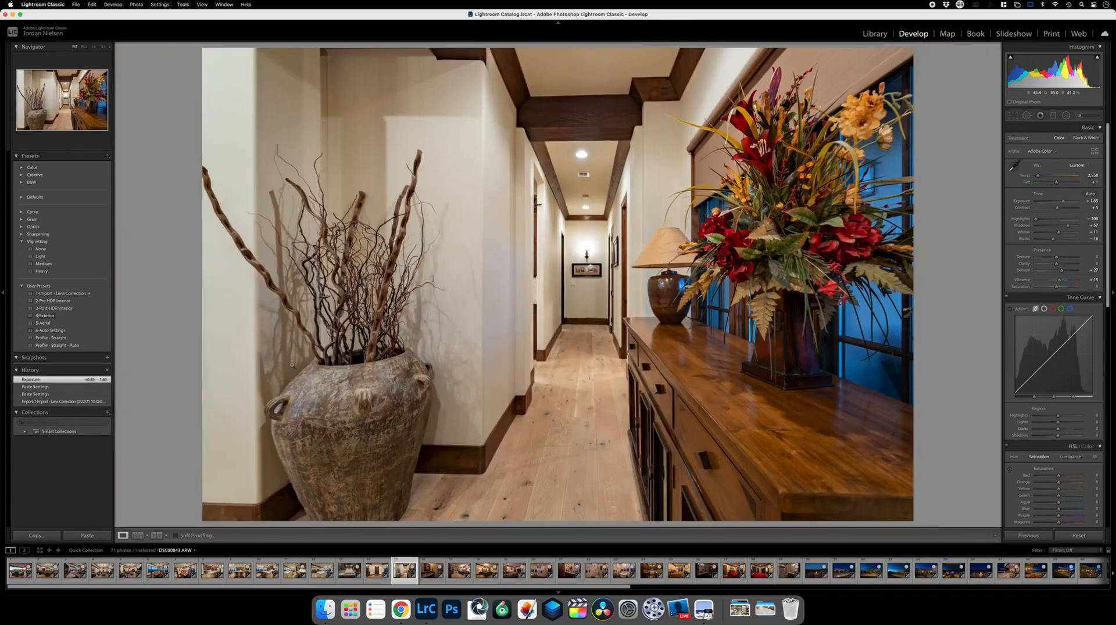
{"action": "left_click", "coordinate": [370, 304]}
{"action": "left_click", "coordinate": [753, 261]}
Paste the copied settings onto the bathroom vanity photo and set its exposure to +2.20.
{"action": "key", "text": "Right"}
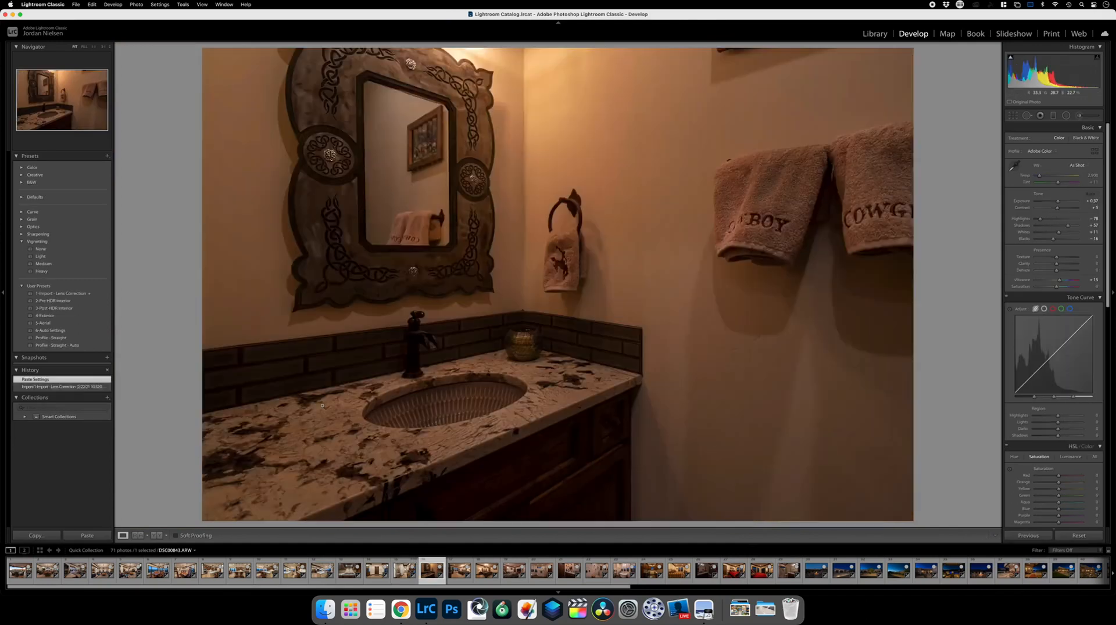
{"action": "key", "text": "super+shift+v"}
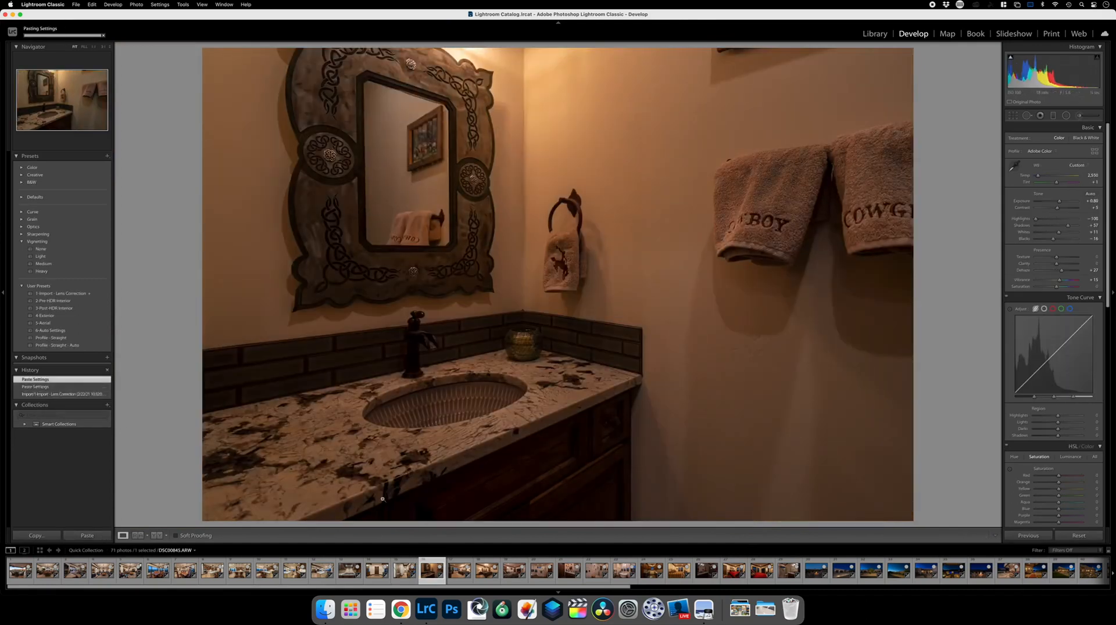
{"action": "left_click_drag", "start_coordinate": [1059, 201], "coordinate": [1064, 201]}
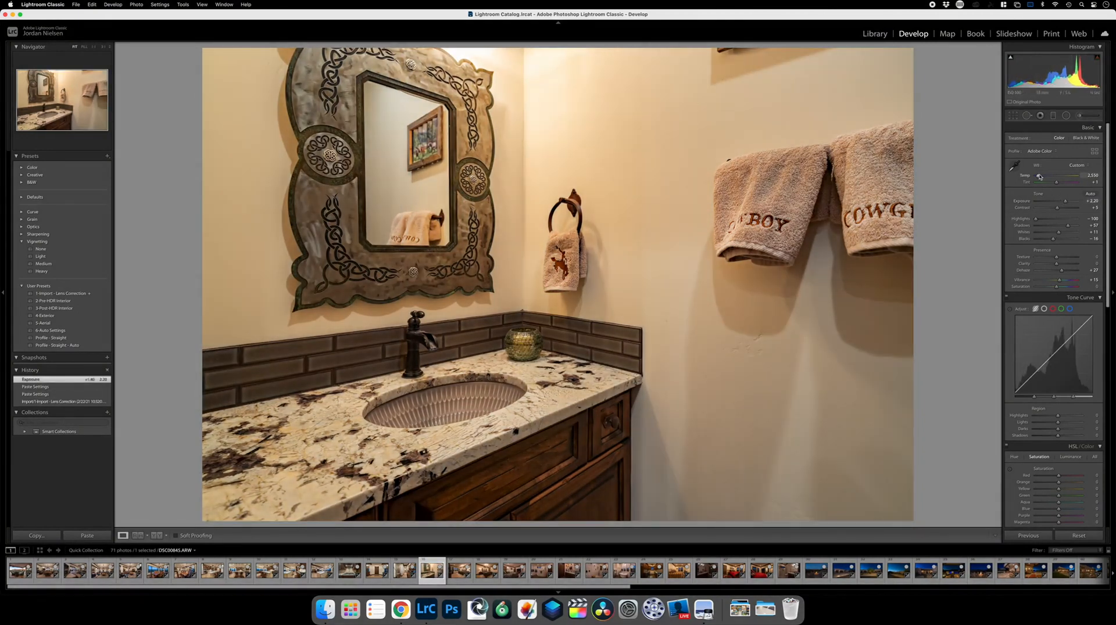
Try warmer and cooler white balances on the bathroom vanity photo and set its temperature to 2,400.
{"action": "left_click_drag", "start_coordinate": [1036, 177], "coordinate": [1039, 177]}
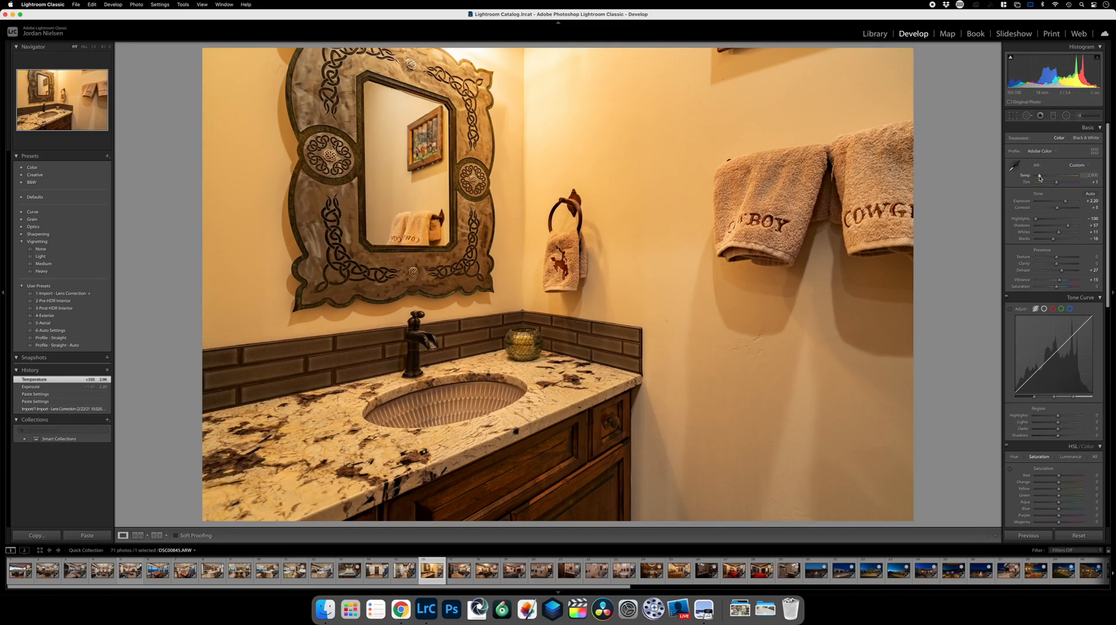
{"action": "left_click_drag", "start_coordinate": [1041, 176], "coordinate": [1037, 177]}
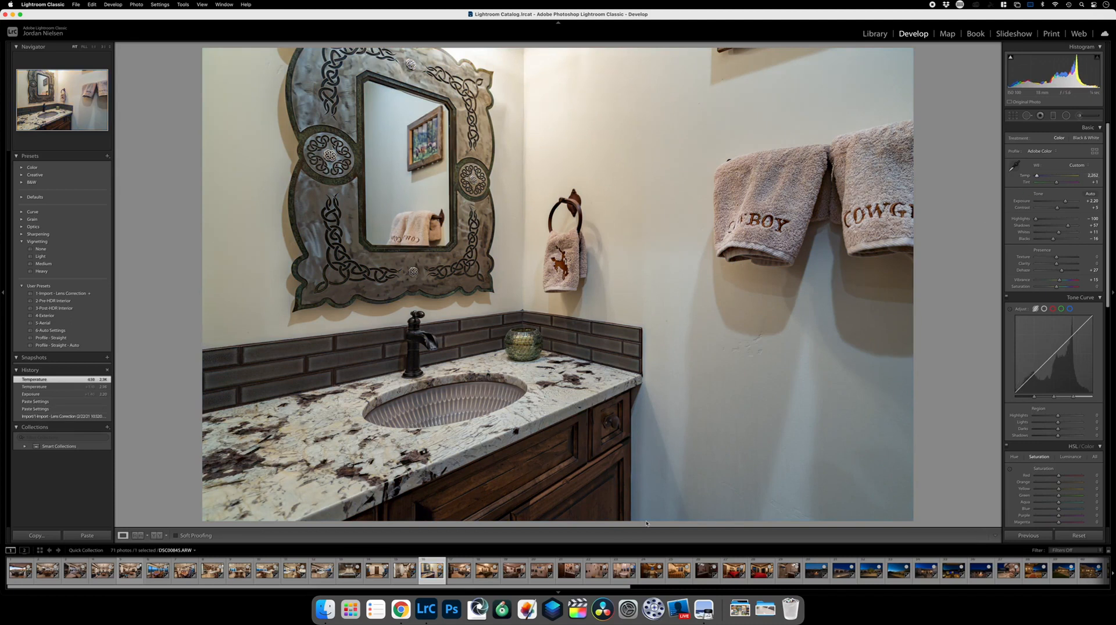
{"action": "left_click", "coordinate": [1089, 176]}
{"action": "type", "text": "2,"}
{"action": "type", "text": "400"}
{"action": "key", "text": "Return"}
Paste the copied settings onto the bedroom photo, sample a neutral white balance and set its exposure to +1.30.
{"action": "key", "text": "Right"}
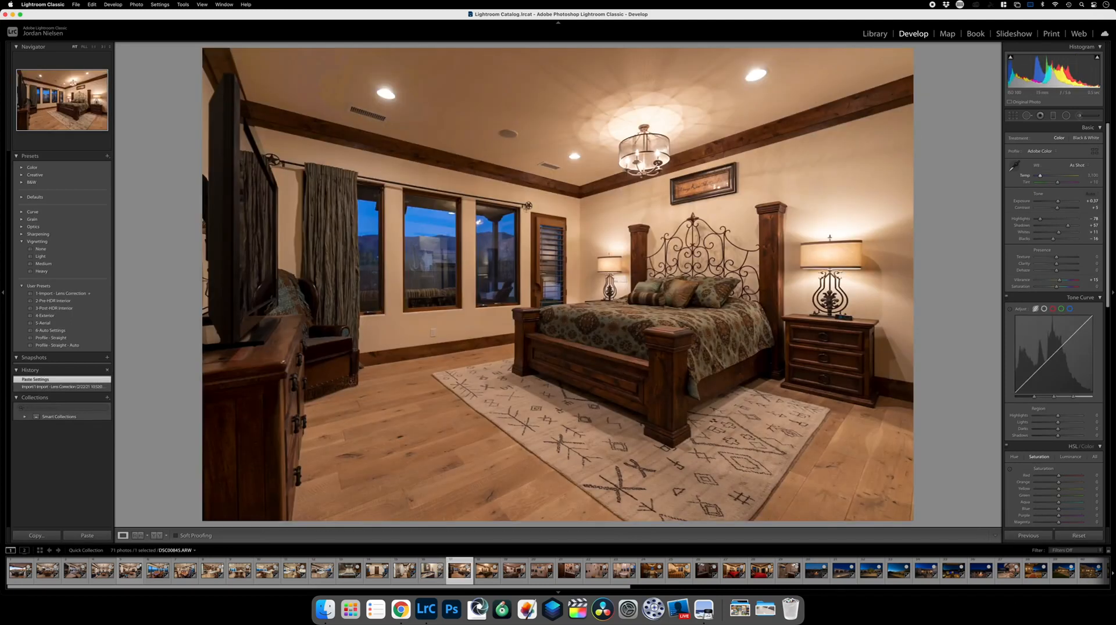
{"action": "key", "text": "super+shift+v"}
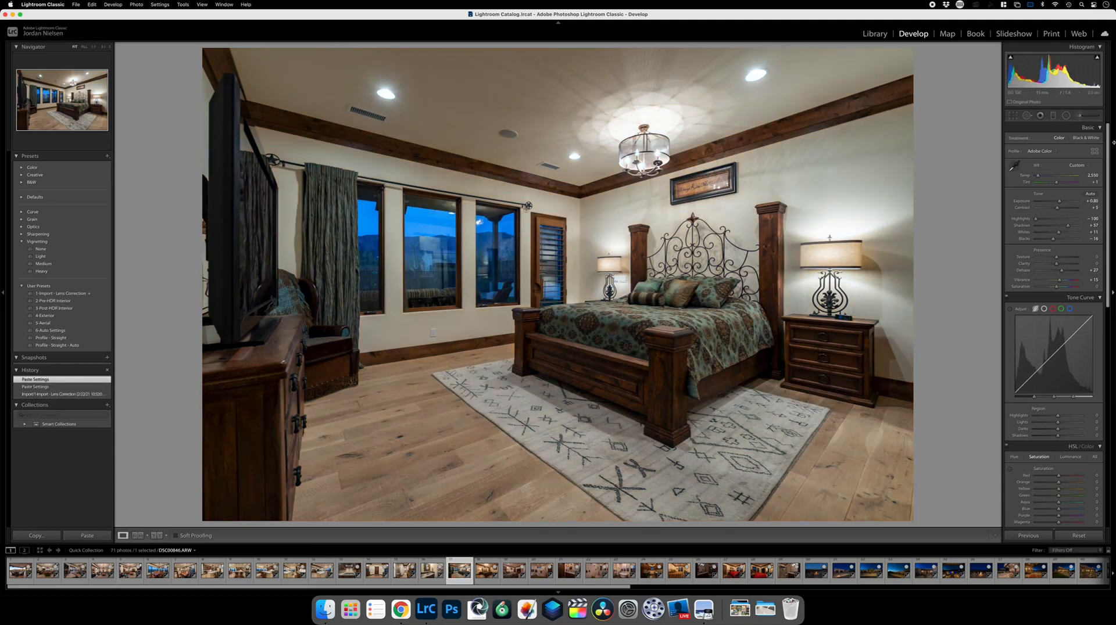
{"action": "left_click_drag", "start_coordinate": [1059, 202], "coordinate": [1061, 202]}
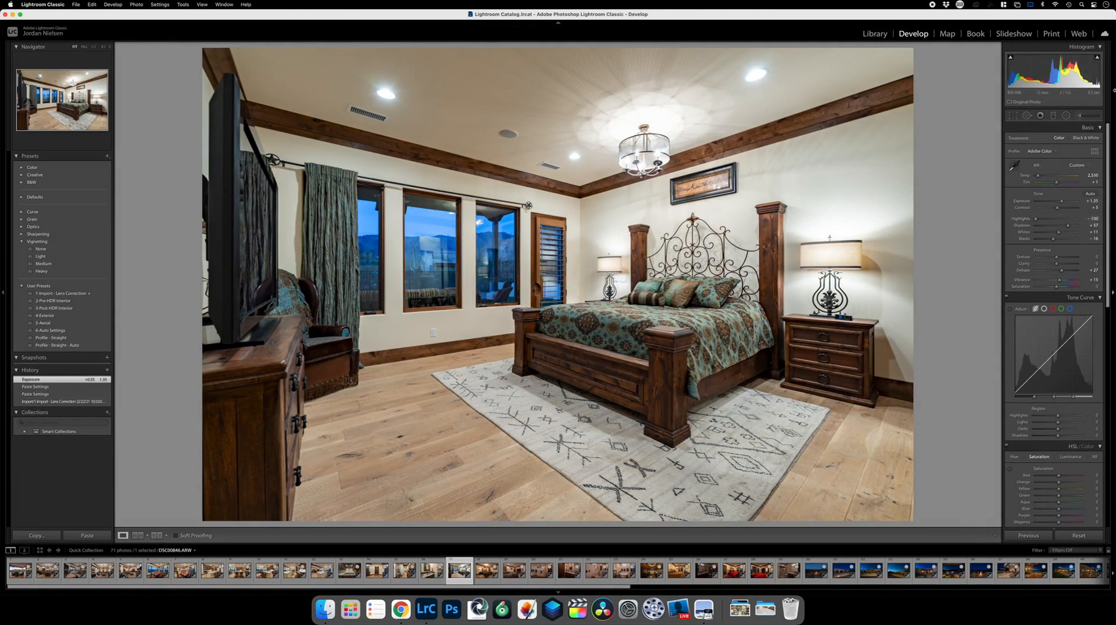
{"action": "left_click", "coordinate": [1014, 167]}
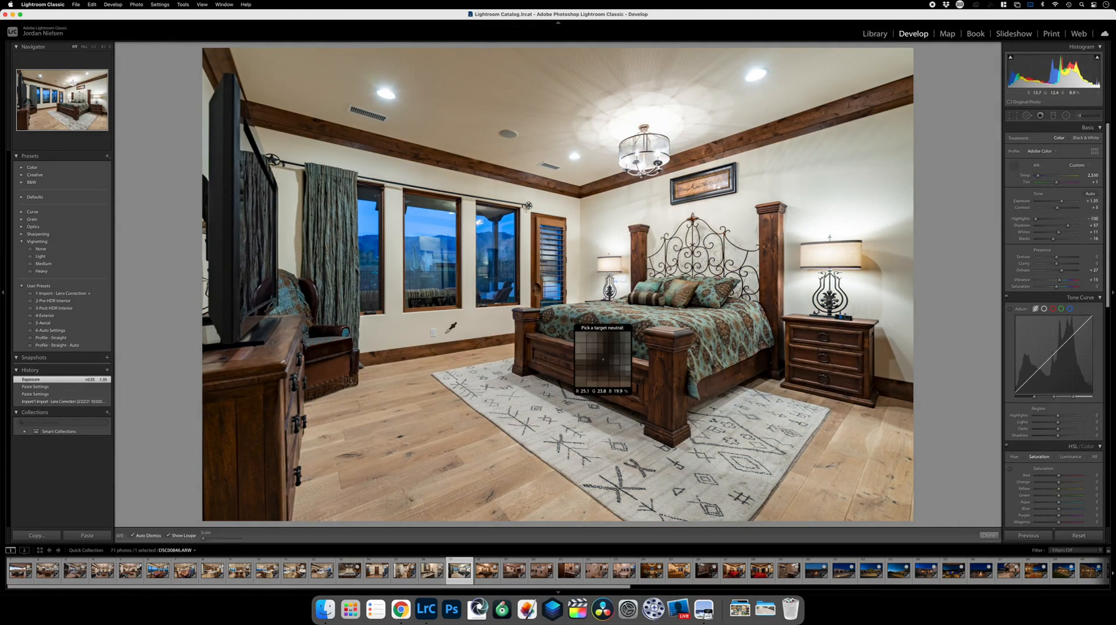
{"action": "left_click", "coordinate": [468, 370]}
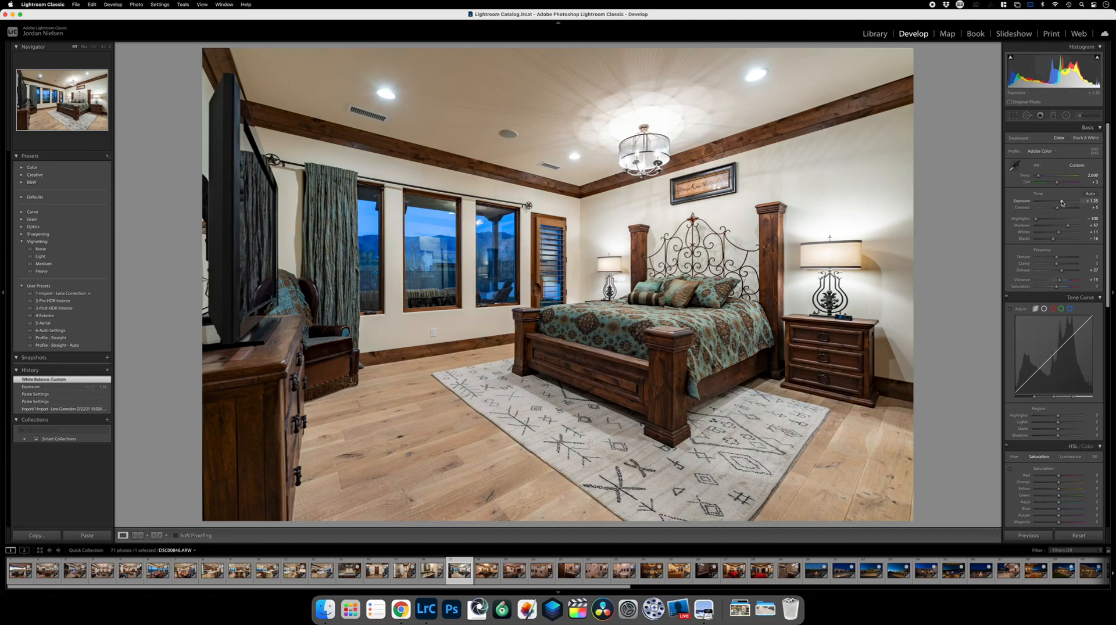
{"action": "left_click_drag", "start_coordinate": [1061, 203], "coordinate": [1062, 203]}
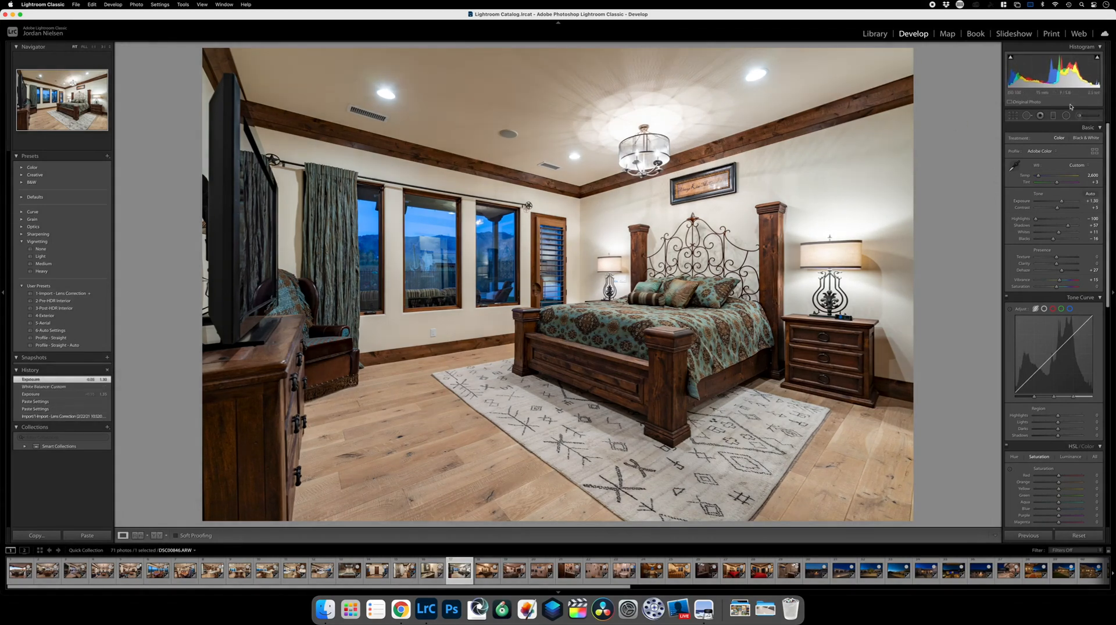
Brush a local adjustment over the bright ceiling area of the bedroom photo and set the mask's exposure to -0.23.
{"action": "left_click", "coordinate": [1082, 120]}
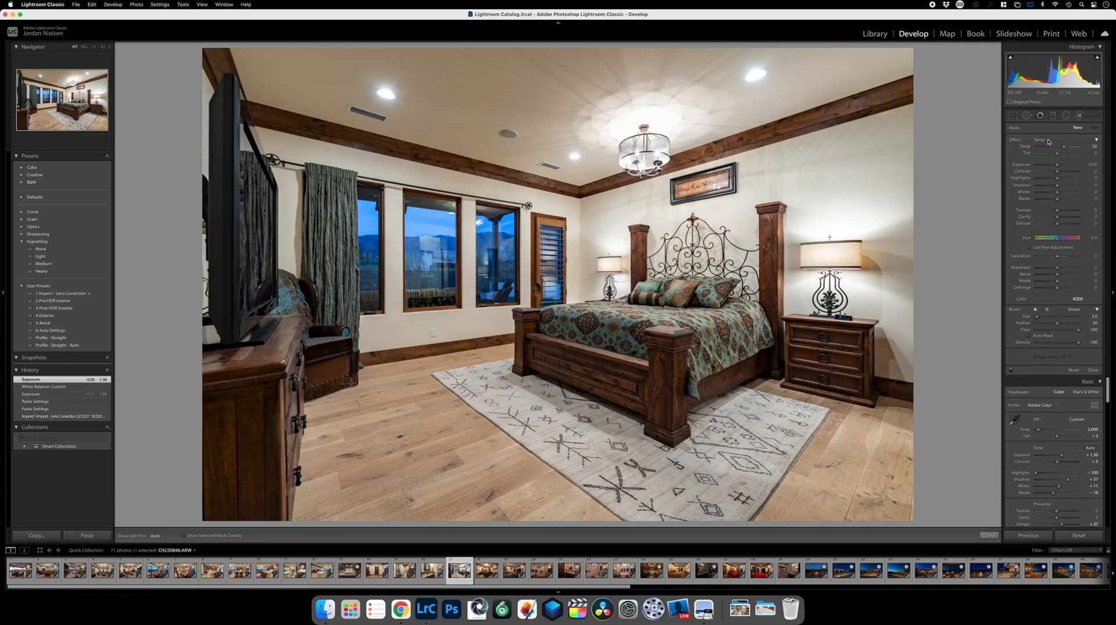
{"action": "left_click", "coordinate": [1043, 140]}
{"action": "left_click", "coordinate": [1049, 152]}
{"action": "scroll", "coordinate": [785, 165], "scroll_direction": "up", "scroll_amount": 10}
{"action": "scroll", "coordinate": [785, 166], "scroll_direction": "up", "scroll_amount": 3}
{"action": "mouse_move", "coordinate": [617, 138]}
{"action": "left_mouse_down"}
{"action": "mouse_move", "coordinate": [685, 249]}
{"action": "mouse_move", "coordinate": [651, 296]}
{"action": "mouse_move", "coordinate": [726, 349]}
{"action": "mouse_move", "coordinate": [843, 308]}
{"action": "mouse_move", "coordinate": [762, 131]}
{"action": "mouse_move", "coordinate": [843, 146]}
{"action": "left_mouse_up"}
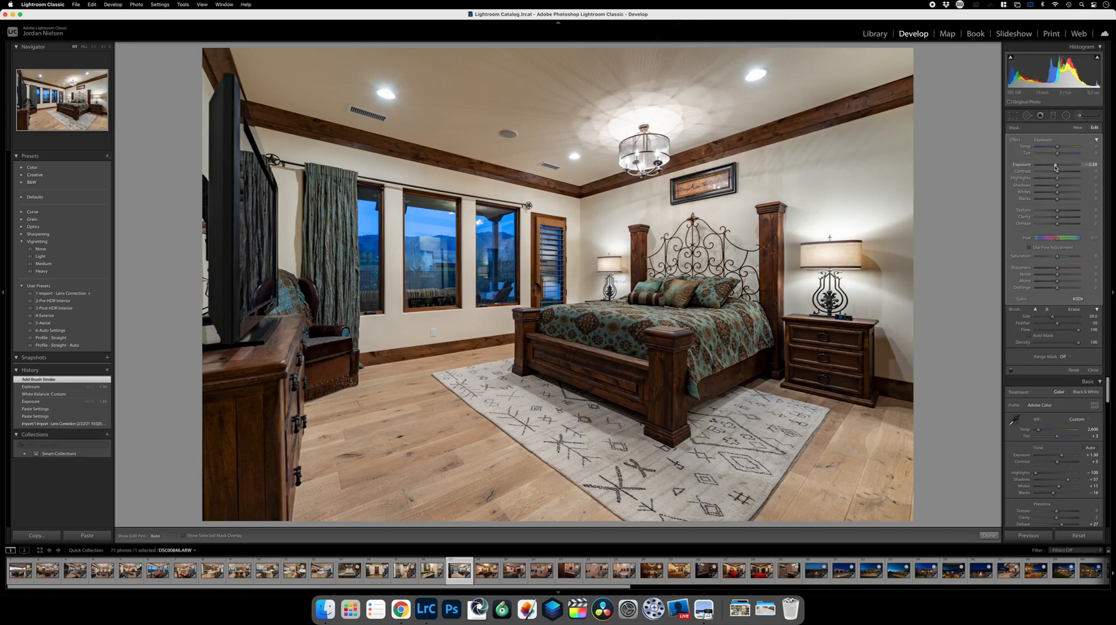
{"action": "left_click_drag", "start_coordinate": [1056, 167], "coordinate": [1057, 168]}
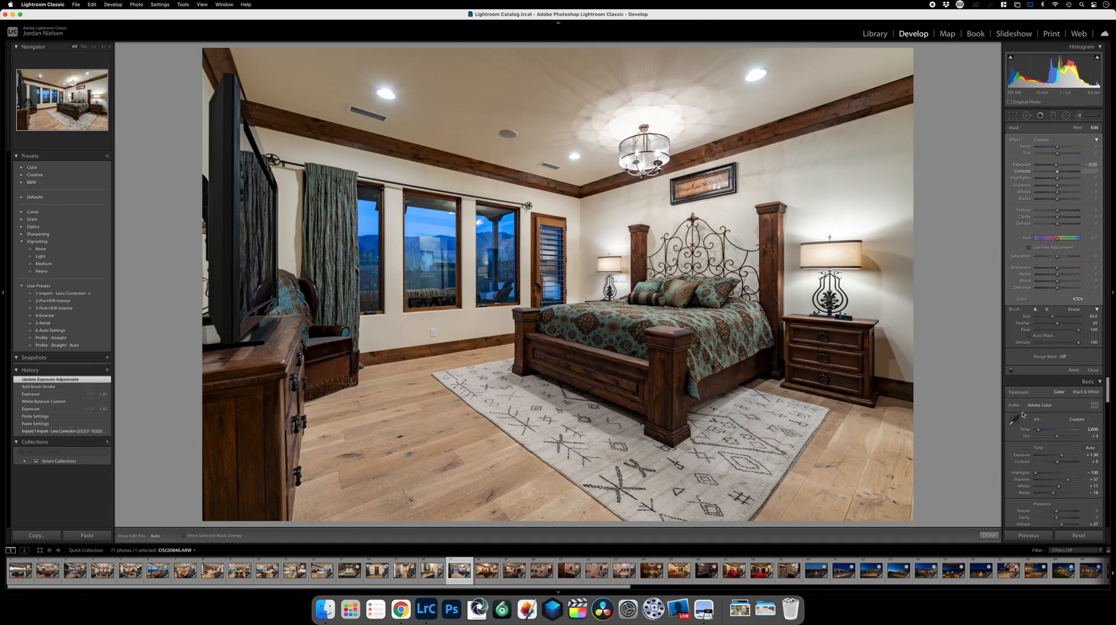
{"action": "left_click", "coordinate": [988, 535]}
Paste the copied settings onto the bedroom photo with the red flower painting.
{"action": "key", "text": "Right"}
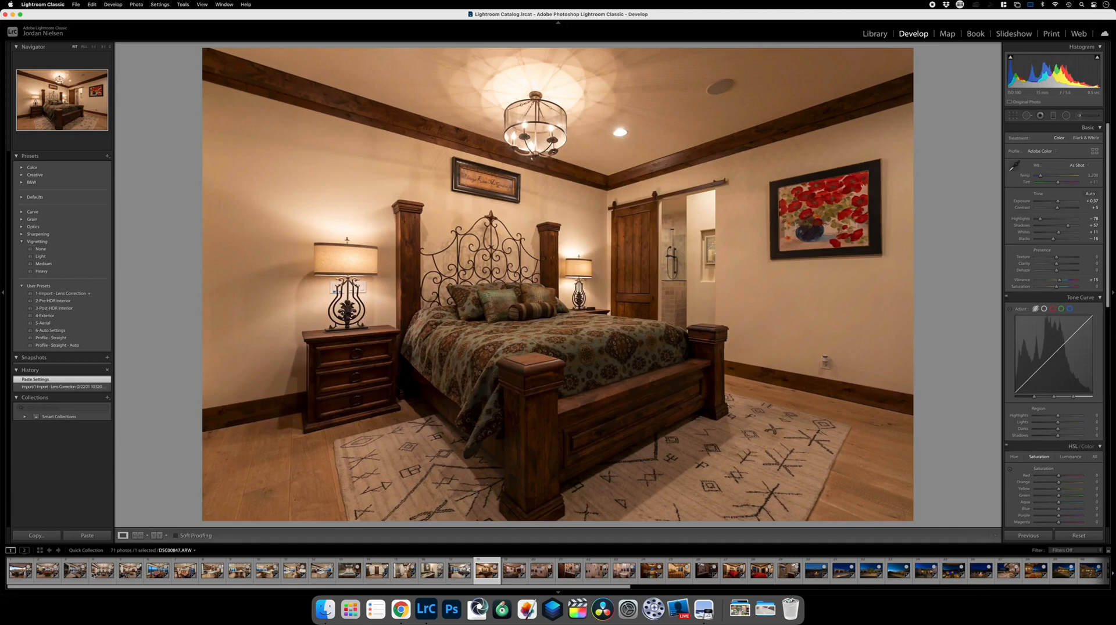
{"action": "left_click", "coordinate": [87, 535]}
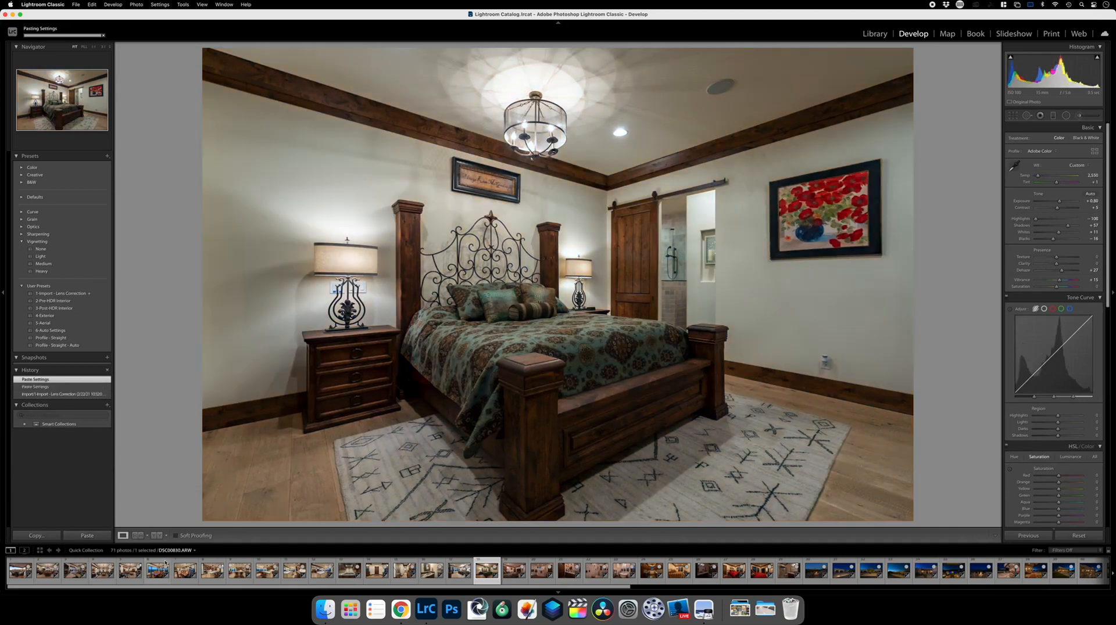
{"action": "key", "text": "Right"}
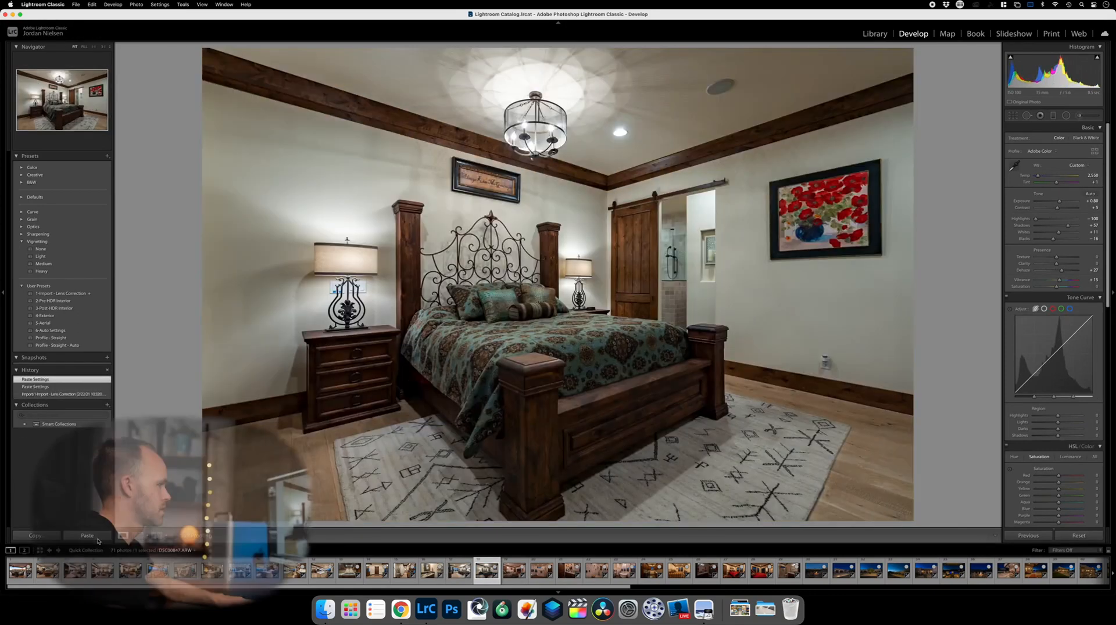
Copy the previous bedroom photo's settings and return to the photo with the red flower painting.
{"action": "key", "text": "Left"}
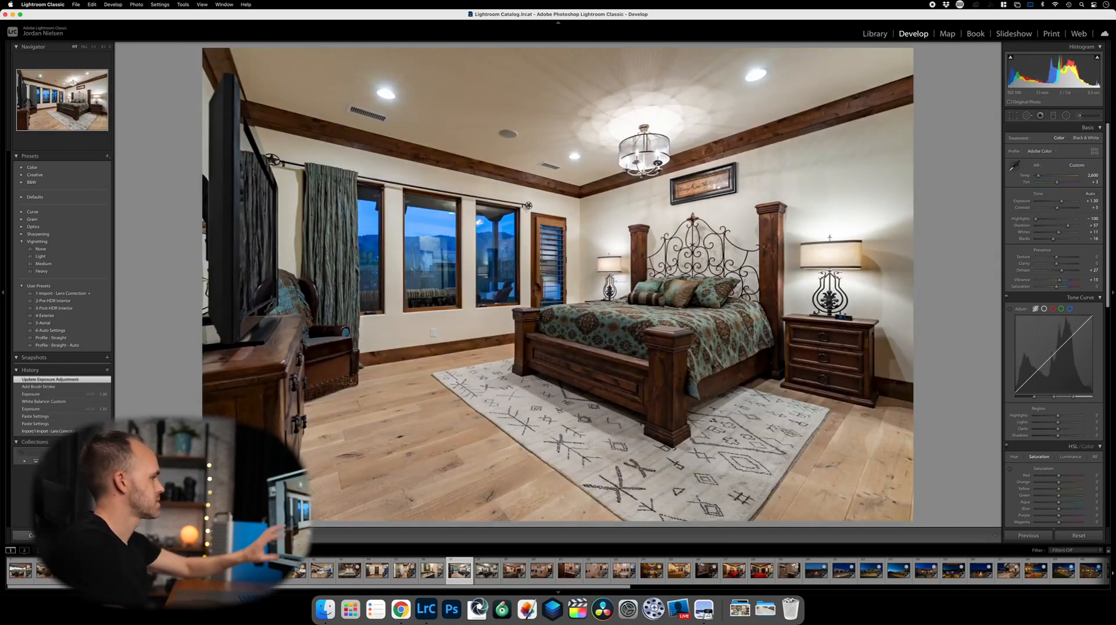
{"action": "key", "text": "super+shift+c"}
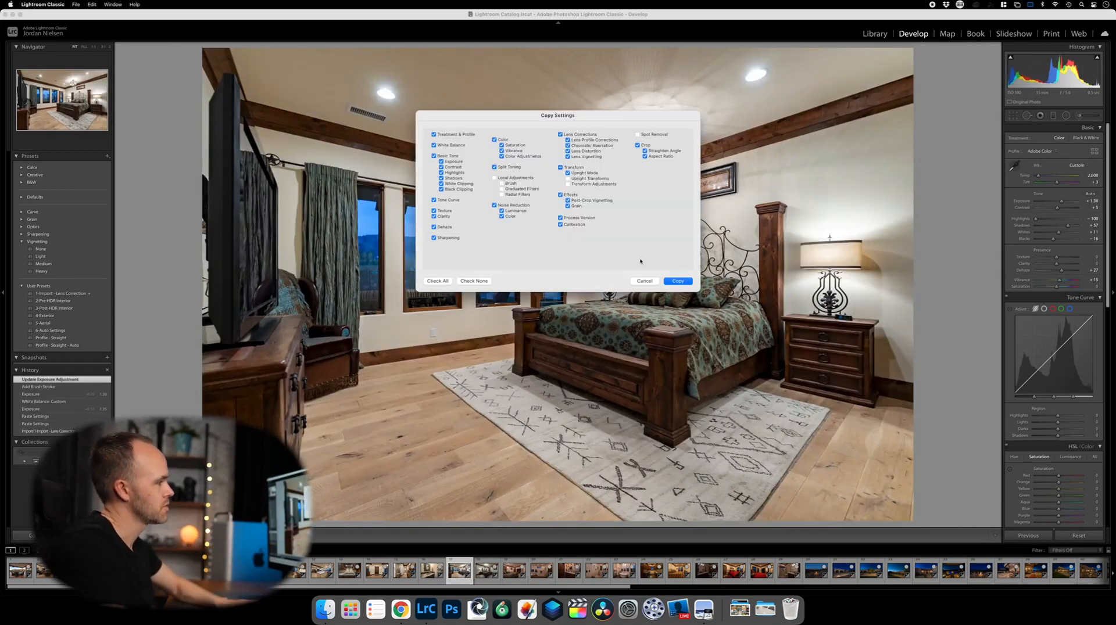
{"action": "key", "text": "Return"}
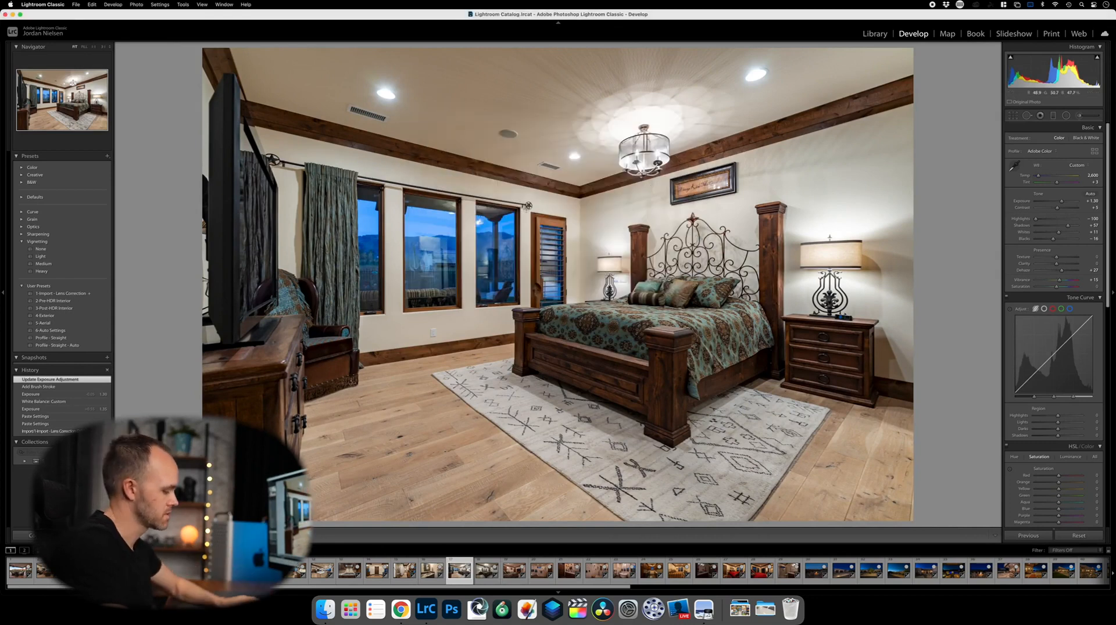
{"action": "key", "text": "Right"}
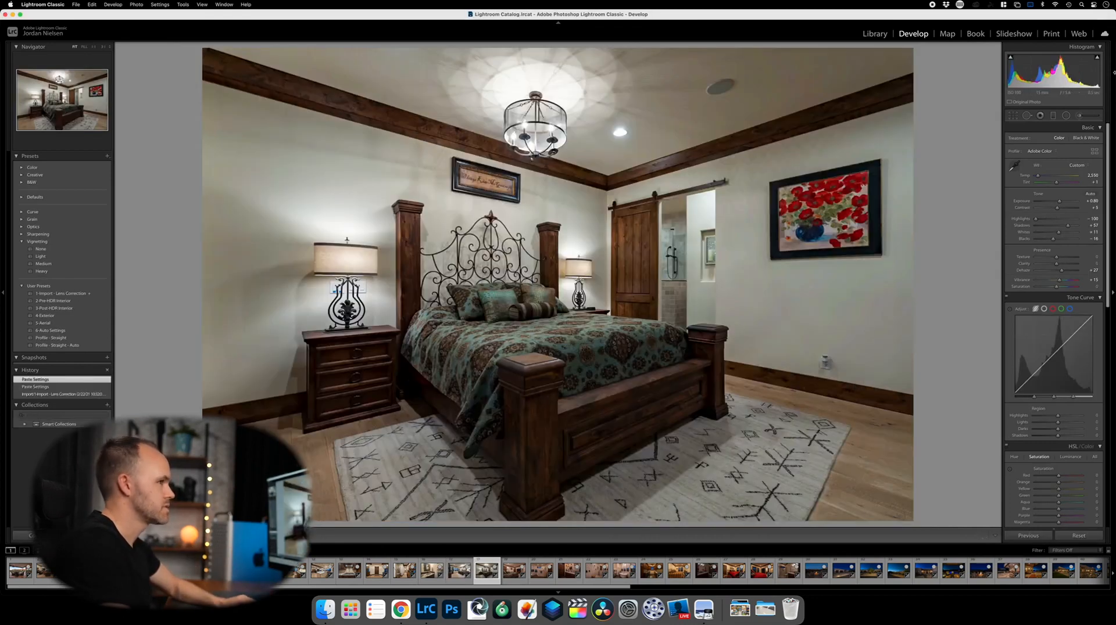
Set the flower-painting bedroom photo's exposure to +1.55 and copy its settings onto the bedroom photo with the TV.
{"action": "left_click_drag", "start_coordinate": [1058, 201], "coordinate": [1062, 201]}
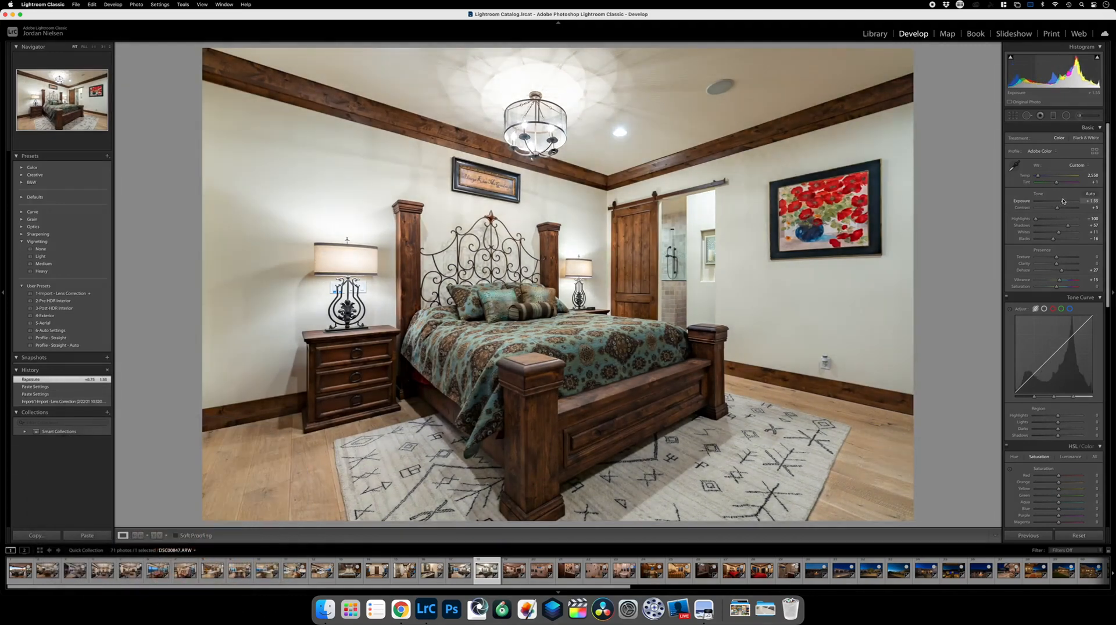
{"action": "key", "text": "Right"}
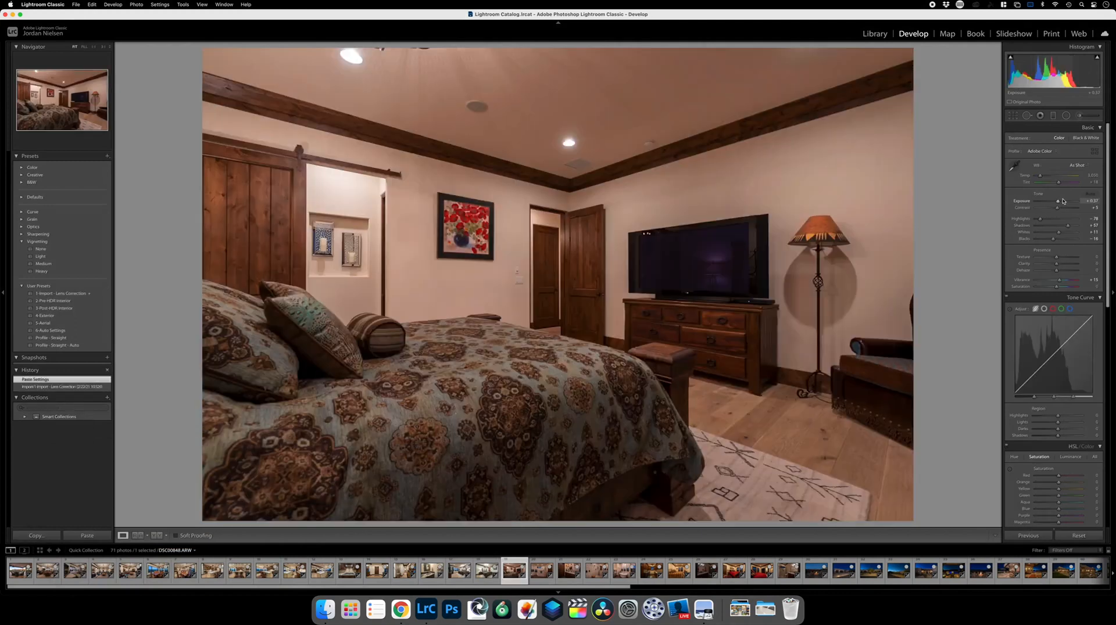
{"action": "key", "text": "Left"}
{"action": "left_click", "coordinate": [36, 536]}
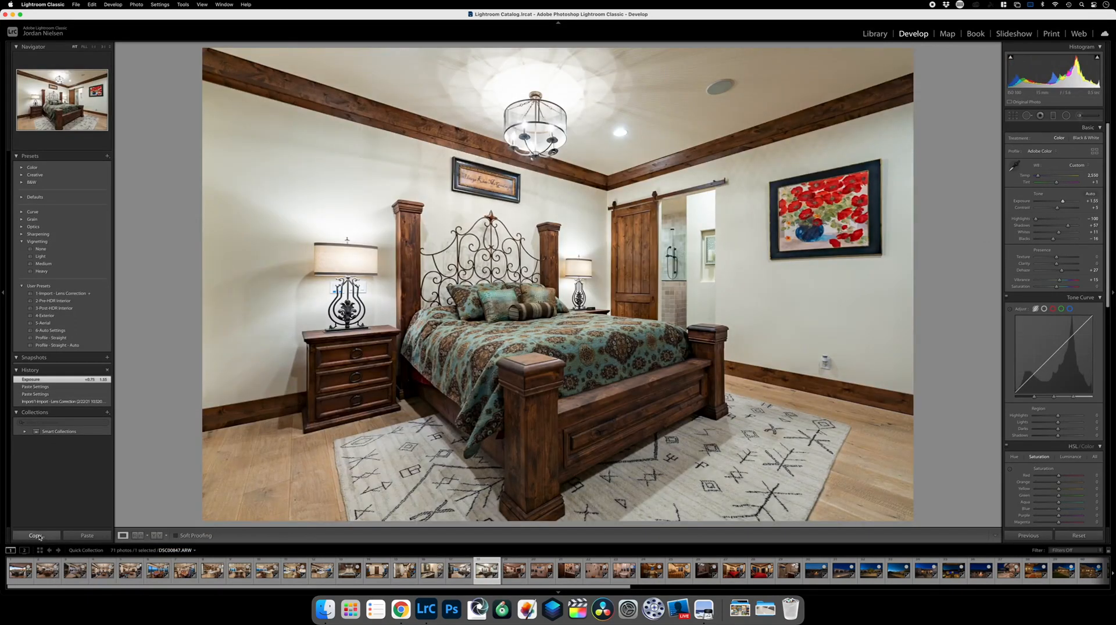
{"action": "key", "text": "Return"}
{"action": "key", "text": "Right"}
{"action": "left_click", "coordinate": [87, 536]}
Paste the copied settings onto the bathroom photo with the glass shower and set its temperature to 2,600.
{"action": "key", "text": "Right"}
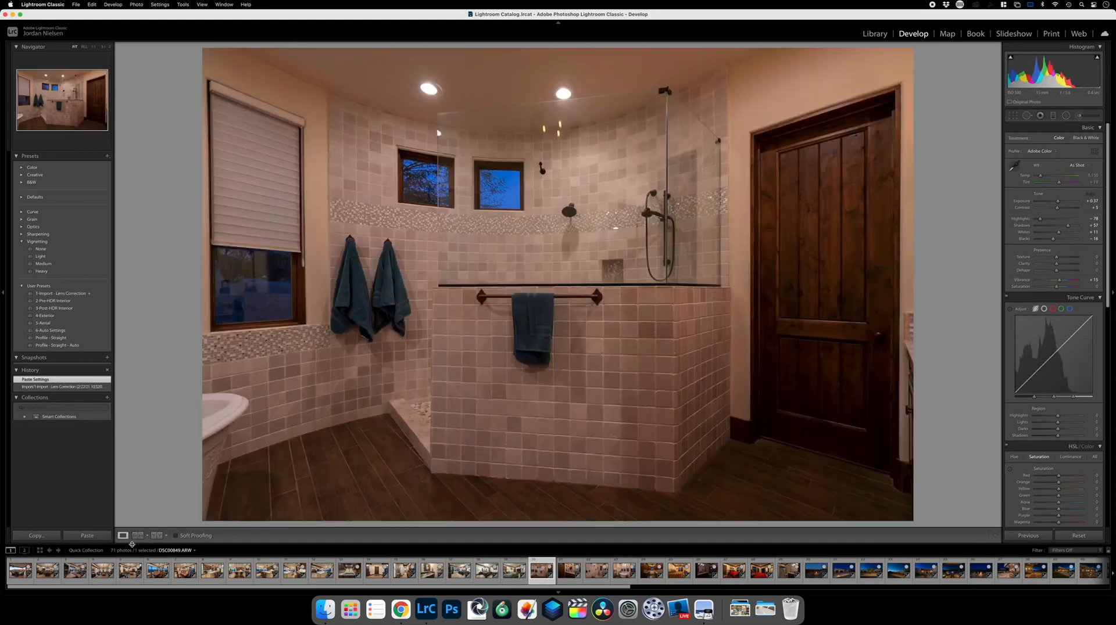
{"action": "left_click", "coordinate": [107, 537]}
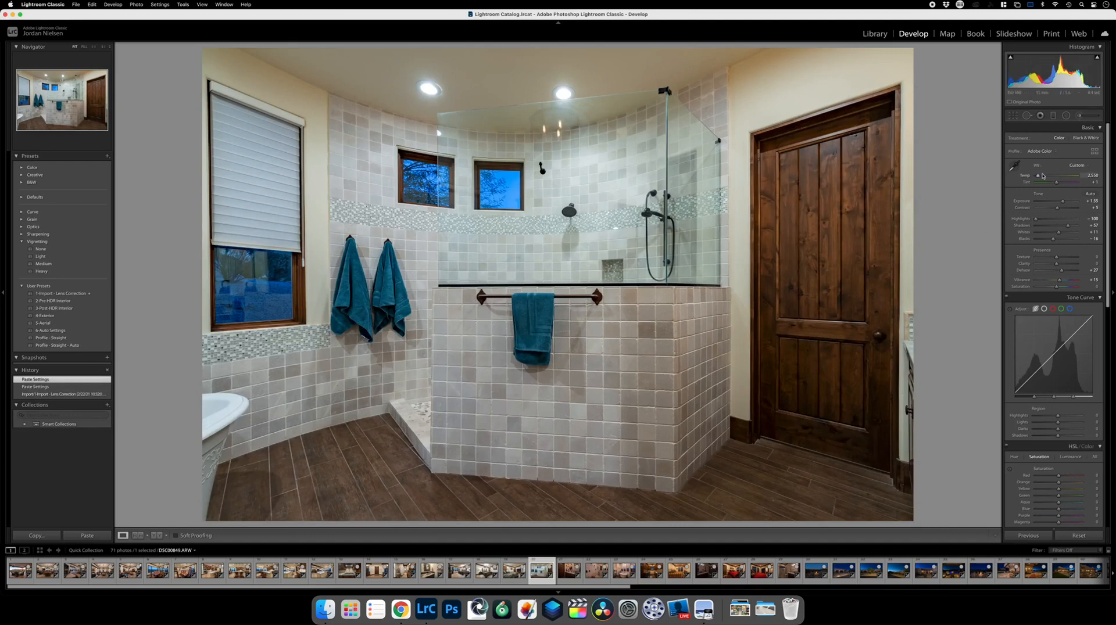
{"action": "left_click", "coordinate": [1093, 175]}
{"action": "type", "text": "2600"}
{"action": "key", "text": "Return"}
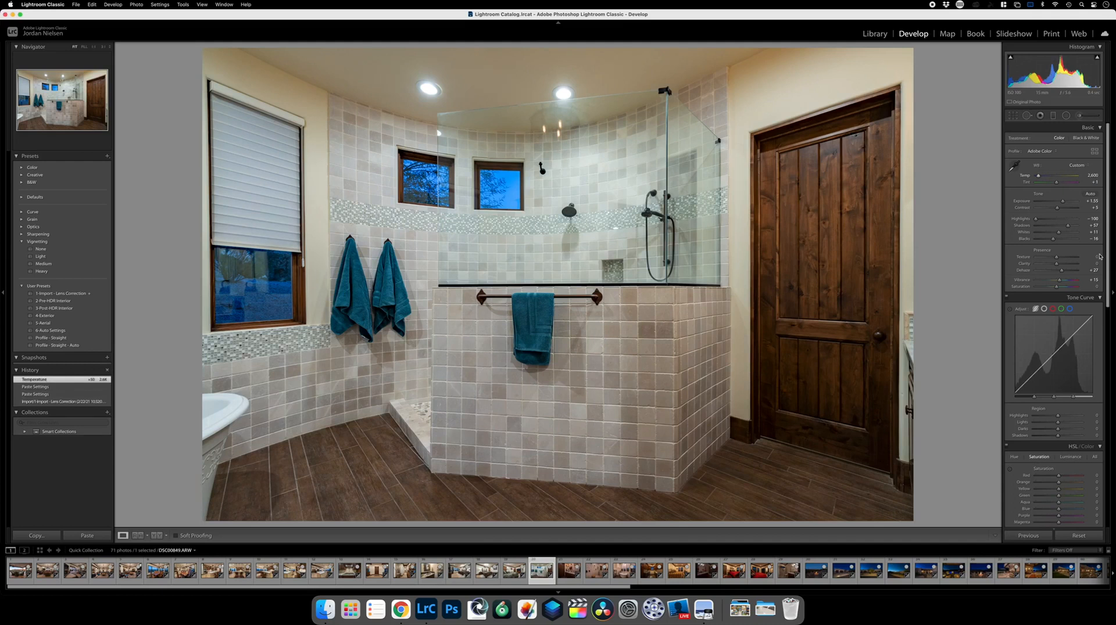
Paste the copied settings onto the bathroom vanity photo with the red flowers and set its temperature to 2,650.
{"action": "key", "text": "Right"}
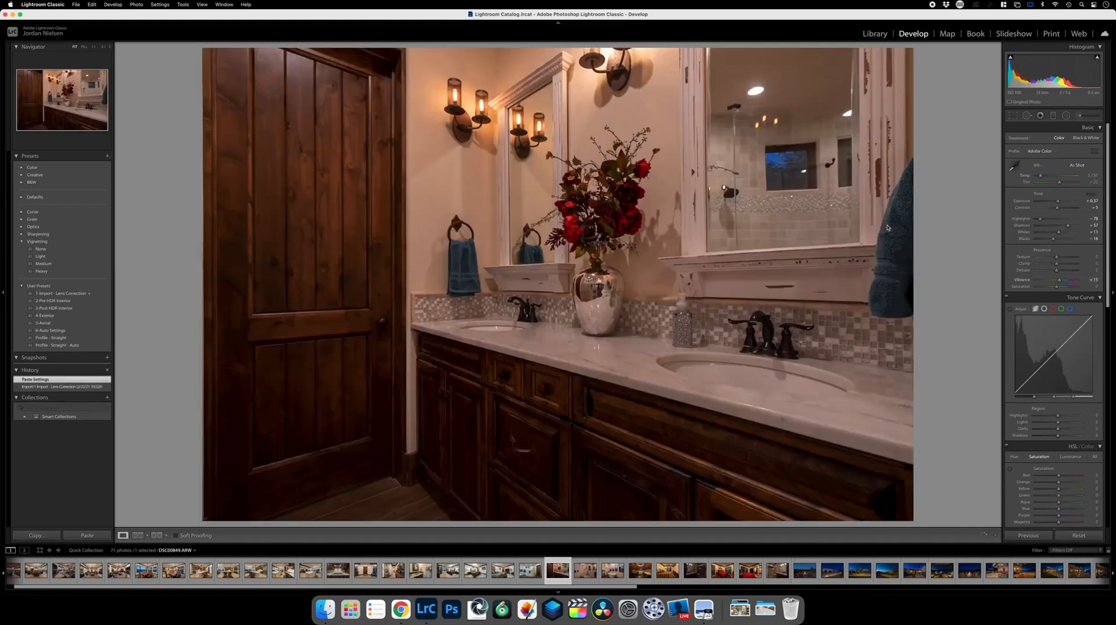
{"action": "left_click", "coordinate": [87, 535]}
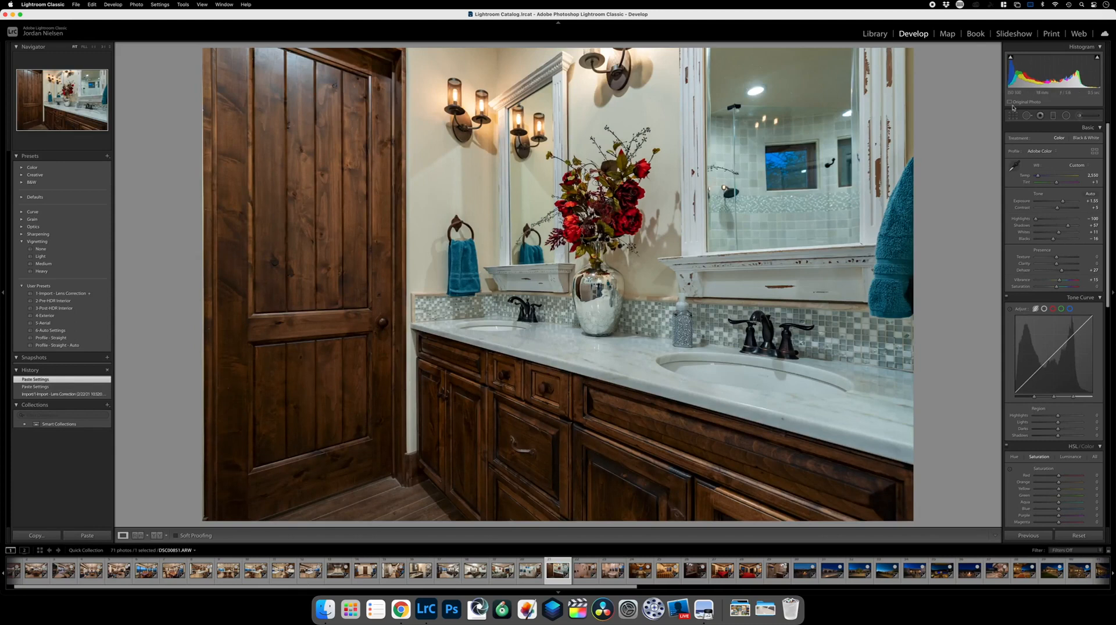
{"action": "left_click", "coordinate": [1091, 175]}
{"action": "type", "text": "2650"}
{"action": "key", "text": "Return"}
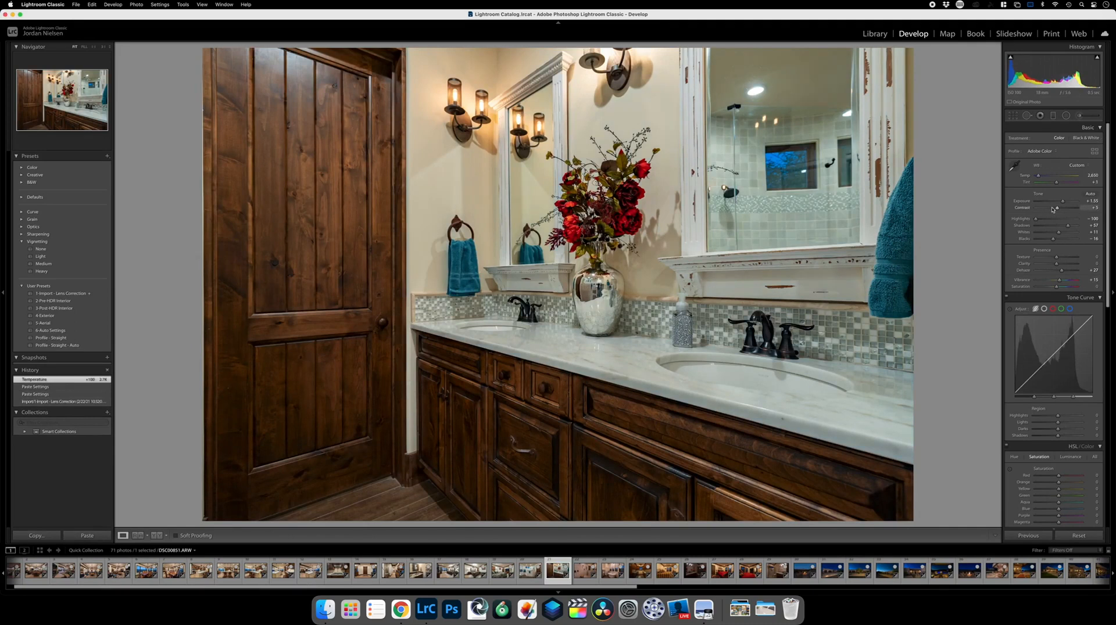
Set the vanity photo's exposure to +1.65, highlights to -72 and shadows to +40.
{"action": "left_click_drag", "start_coordinate": [1062, 203], "coordinate": [1063, 203]}
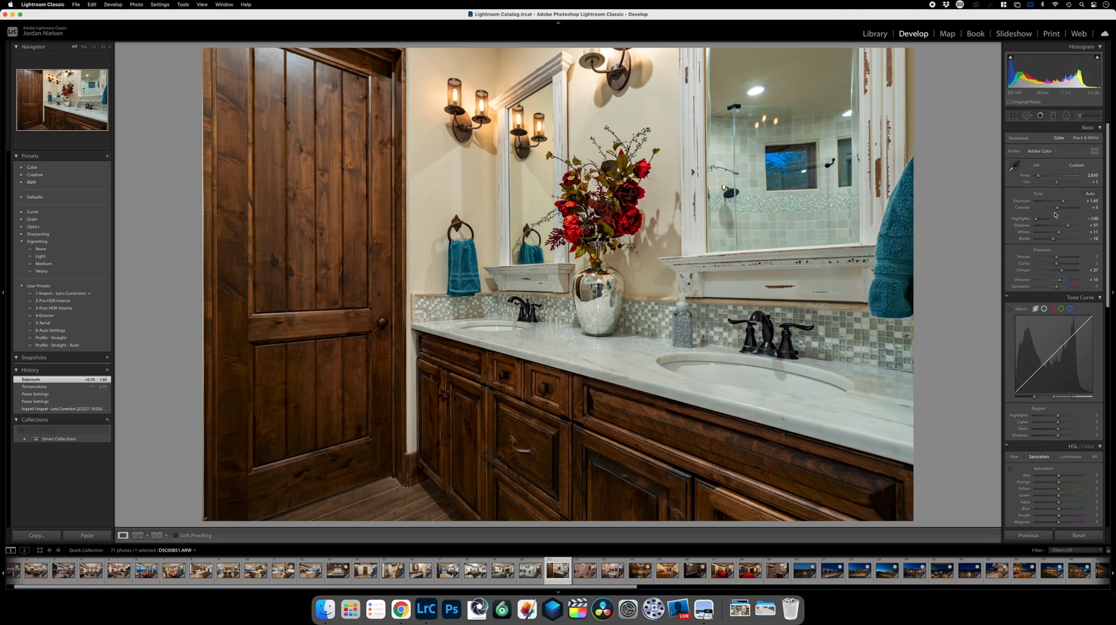
{"action": "mouse_move", "coordinate": [1036, 219]}
{"action": "left_mouse_down"}
{"action": "mouse_move", "coordinate": [1054, 220]}
{"action": "mouse_move", "coordinate": [1044, 221]}
{"action": "left_mouse_up"}
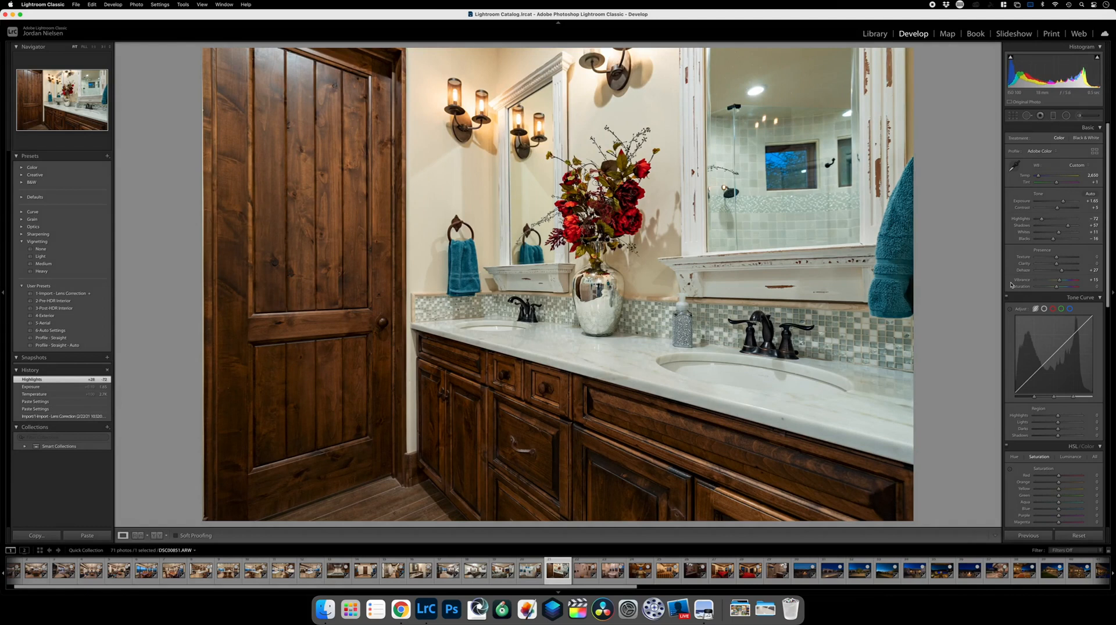
{"action": "left_click_drag", "start_coordinate": [1068, 226], "coordinate": [1065, 227]}
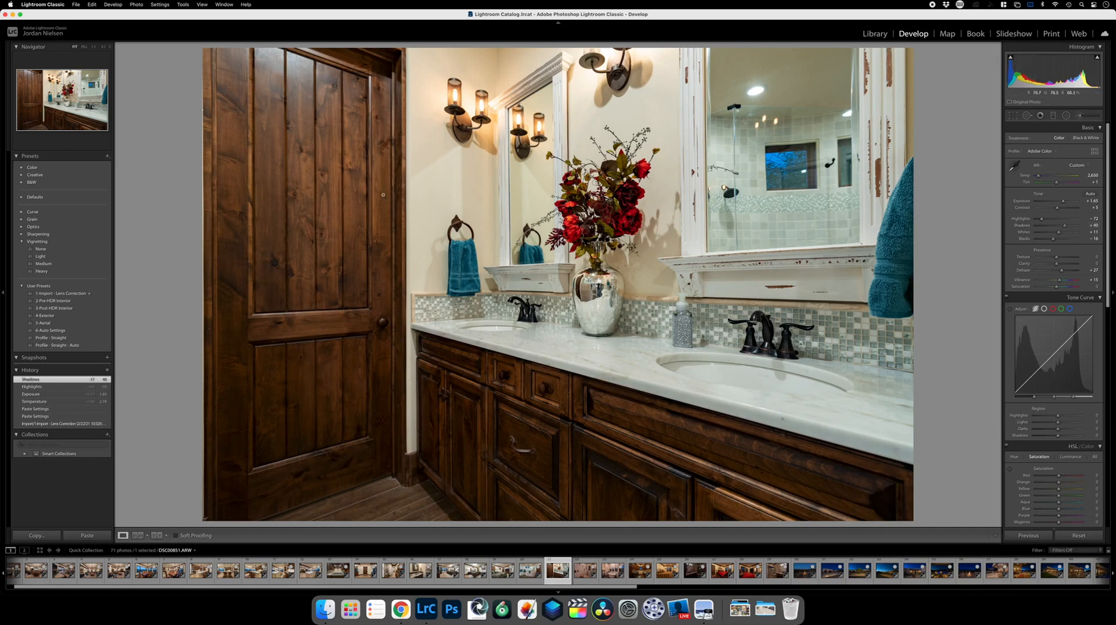
Copy the vanity photo's settings and paste them onto the tiled shower interior photo.
{"action": "left_click", "coordinate": [30, 535]}
{"action": "key", "text": "Return"}
{"action": "key", "text": "Right"}
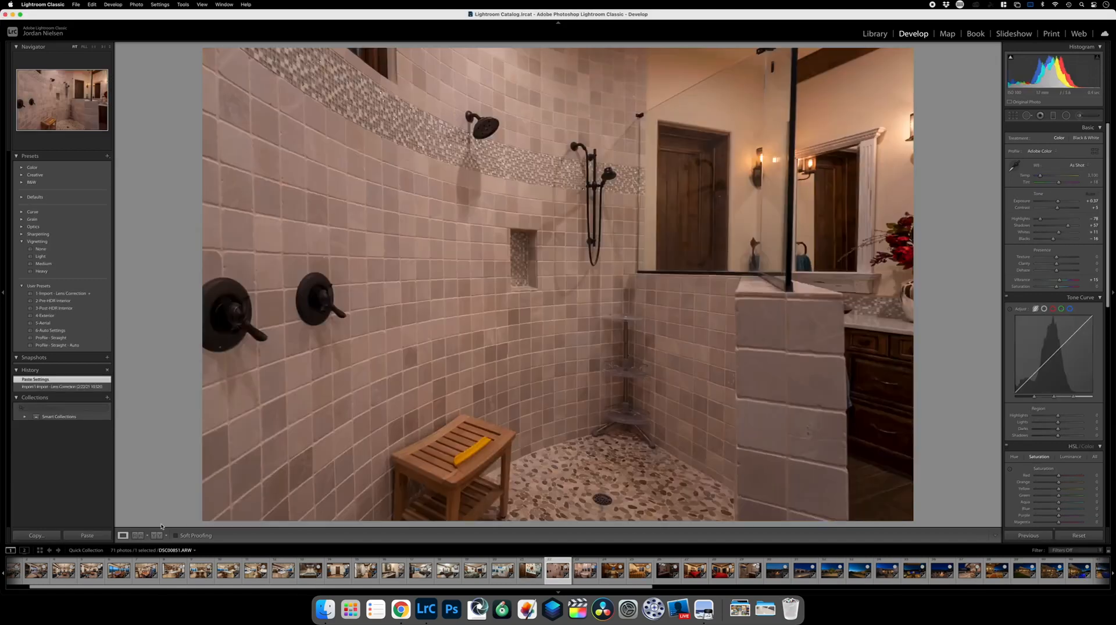
{"action": "left_click", "coordinate": [87, 536]}
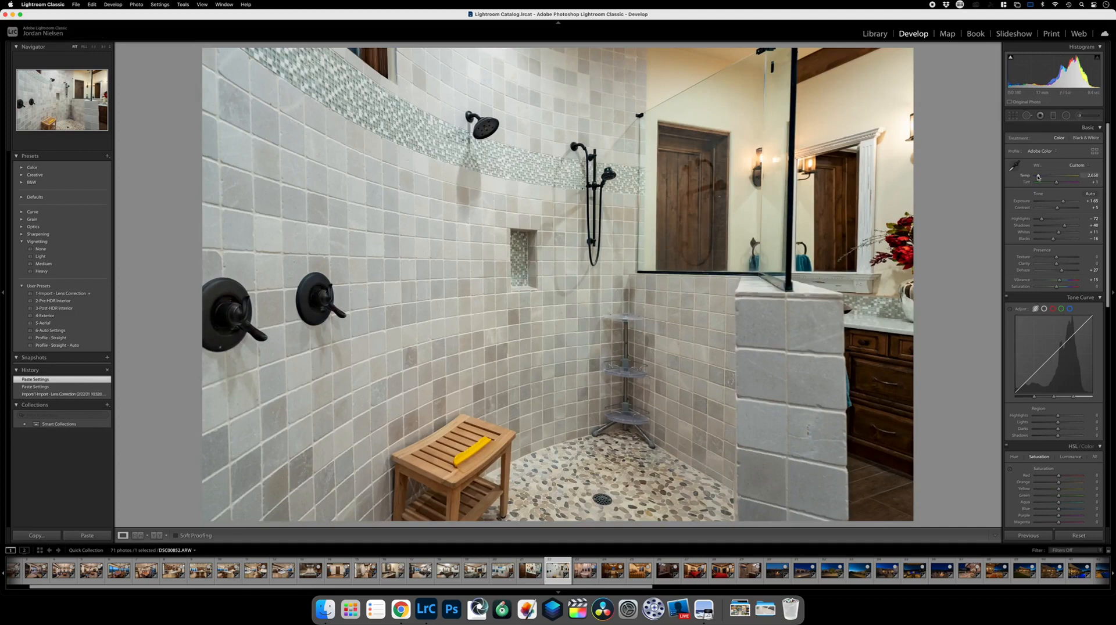
Try cooler white balances on the shower interior photo, including 2,550, and set its temperature back to 2,650.
{"action": "left_click_drag", "start_coordinate": [1038, 177], "coordinate": [1038, 178]}
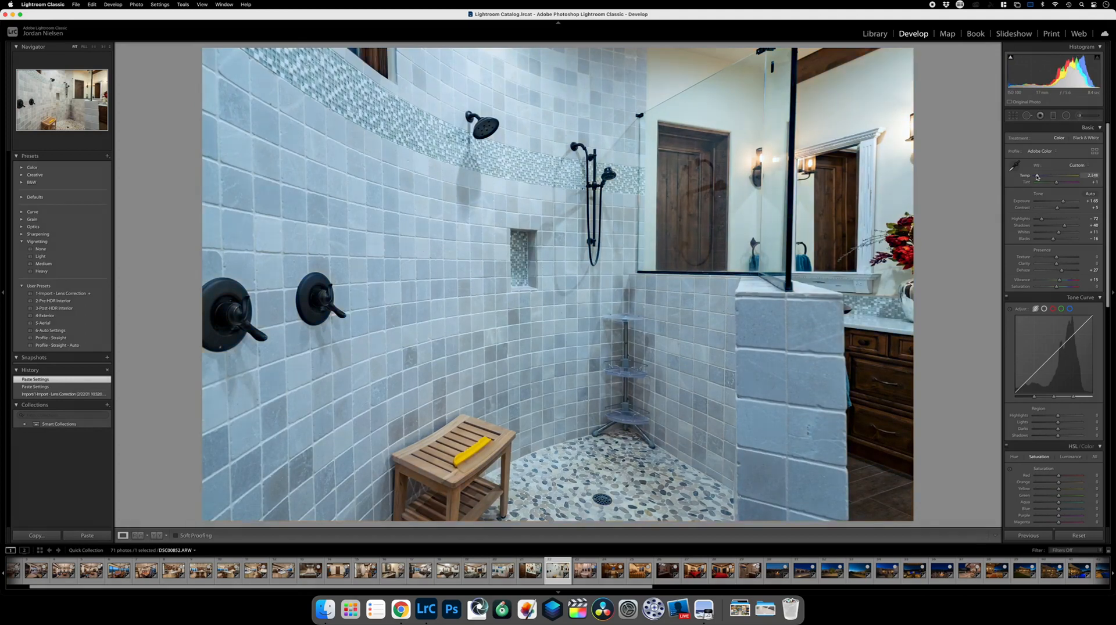
{"action": "left_click_drag", "start_coordinate": [1038, 177], "coordinate": [1037, 177]}
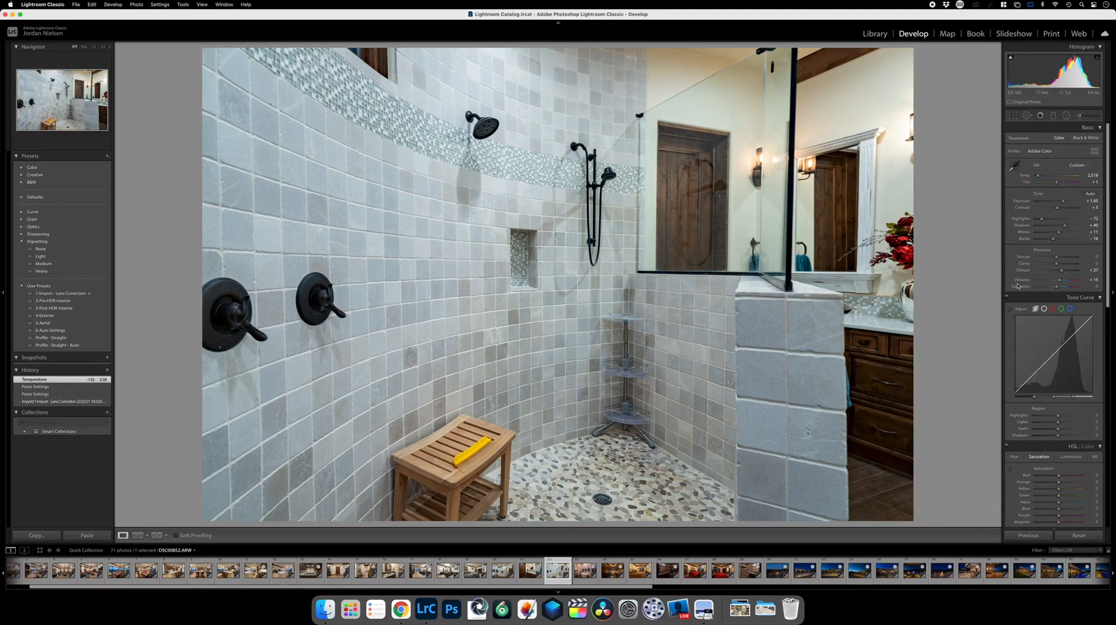
{"action": "left_click", "coordinate": [1091, 174]}
{"action": "type", "text": "2550"}
{"action": "key", "text": "Return"}
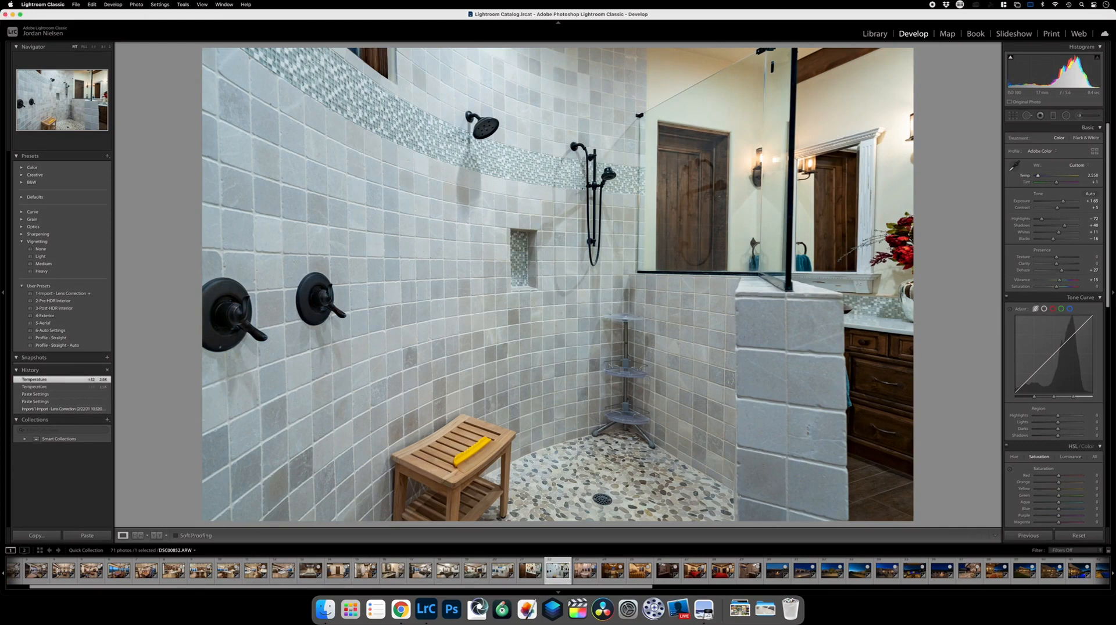
{"action": "left_click", "coordinate": [1091, 175]}
{"action": "type", "text": "2650"}
{"action": "key", "text": "Return"}
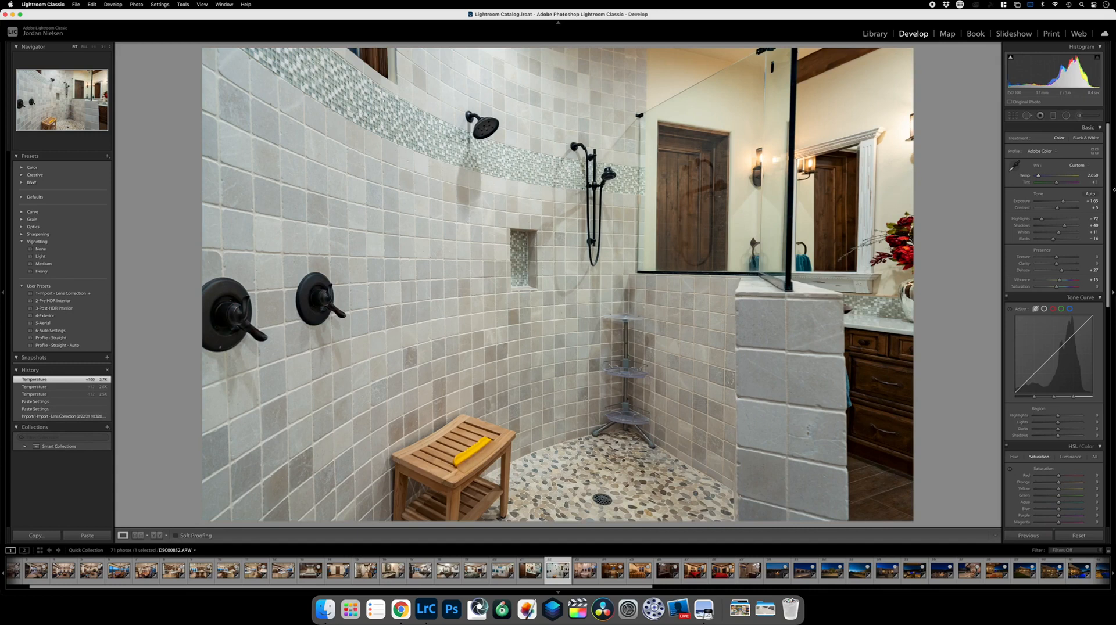
Copy the shower interior photo's settings and paste them onto the bathtub photo.
{"action": "key", "text": "Right"}
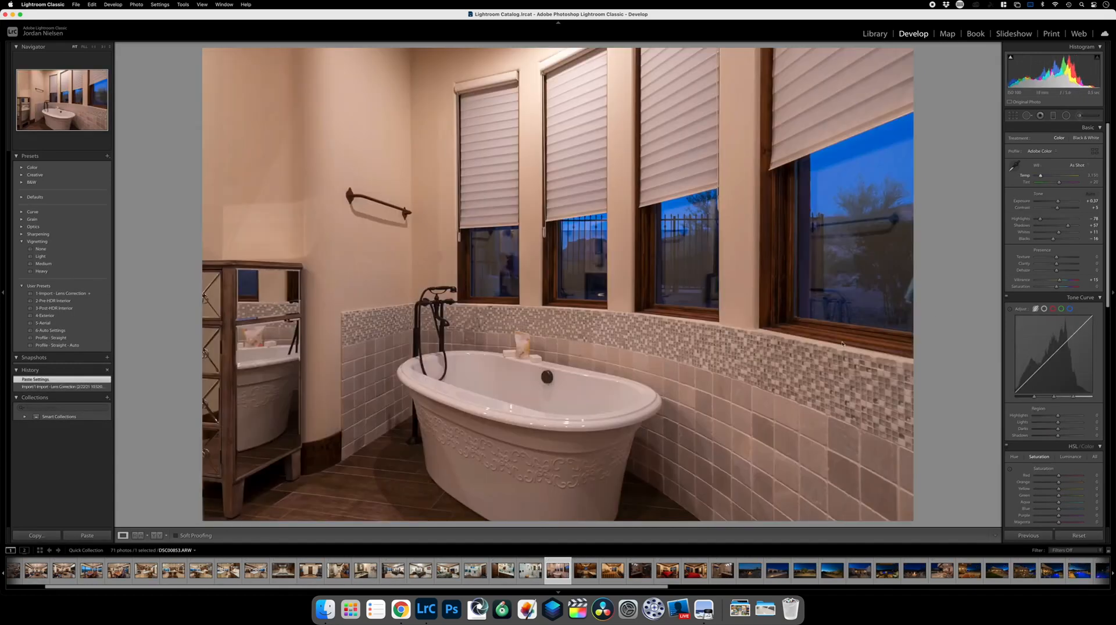
{"action": "key", "text": "Left"}
{"action": "left_click", "coordinate": [37, 537]}
{"action": "key", "text": "Return"}
{"action": "key", "text": "Right"}
{"action": "left_click", "coordinate": [93, 536]}
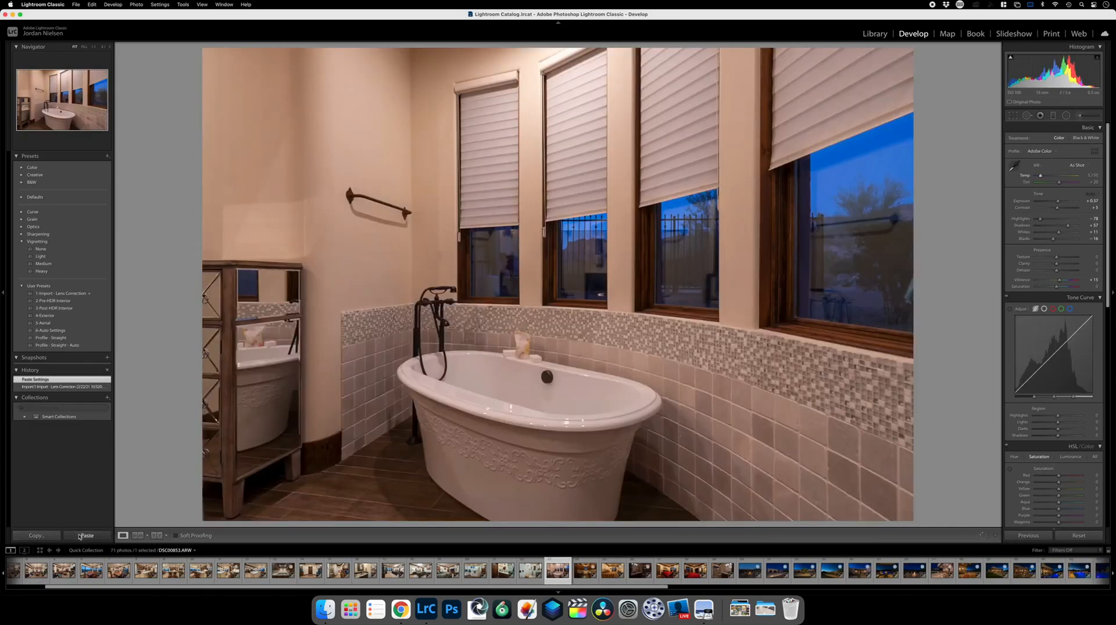
{"action": "left_click", "coordinate": [95, 536]}
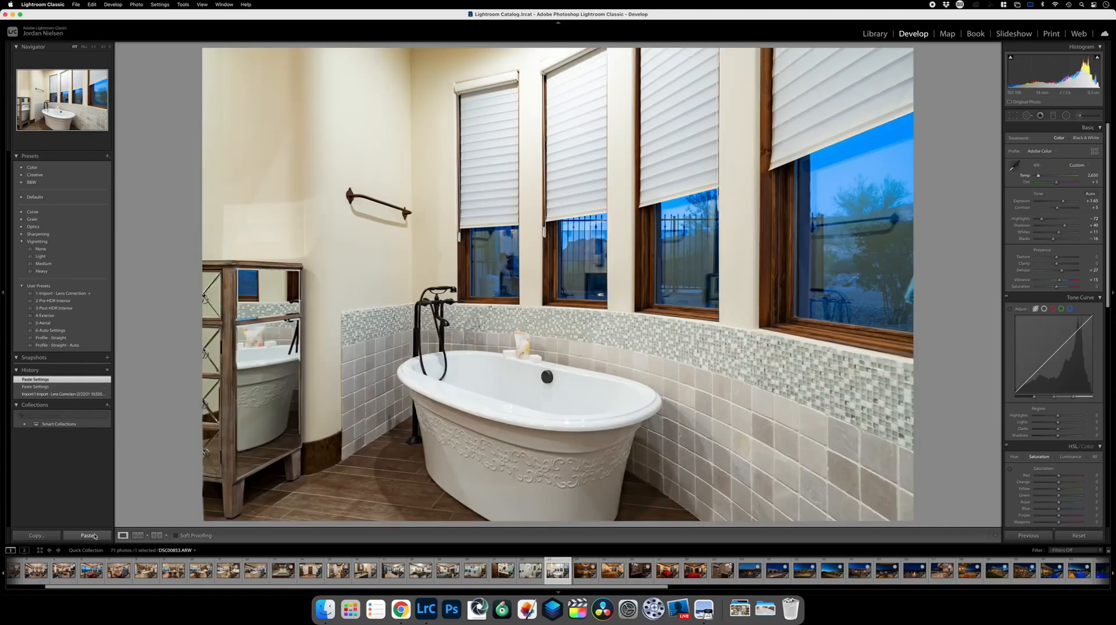
Paste the copied settings onto the laundry room photo and the bedroom photo with the striped bedspread.
{"action": "key", "text": "Right"}
{"action": "left_click", "coordinate": [95, 535]}
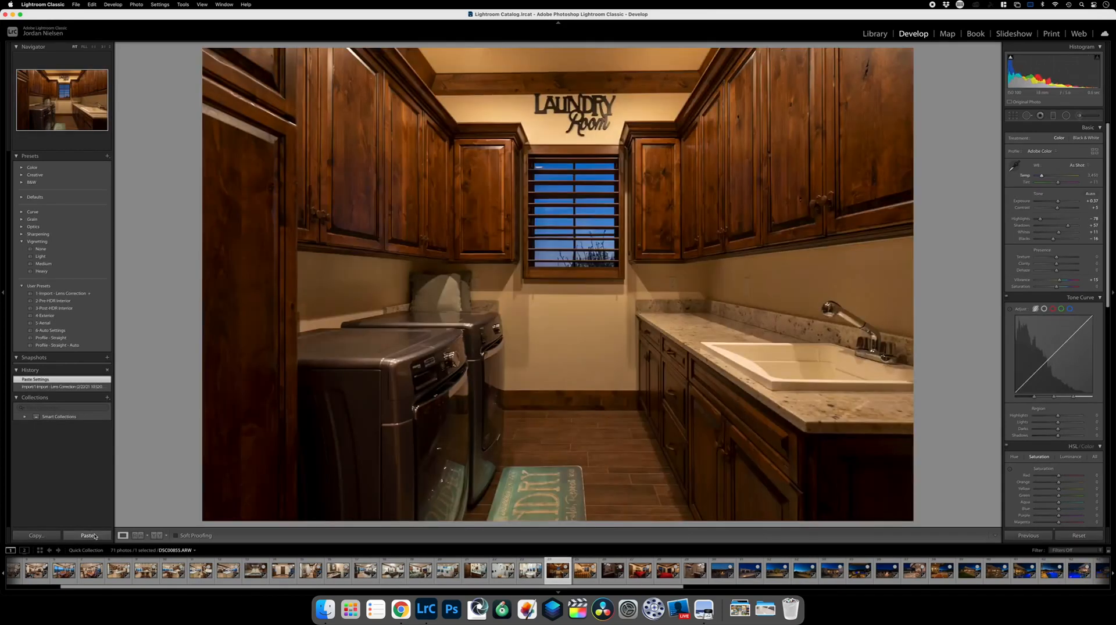
{"action": "left_click", "coordinate": [95, 535]}
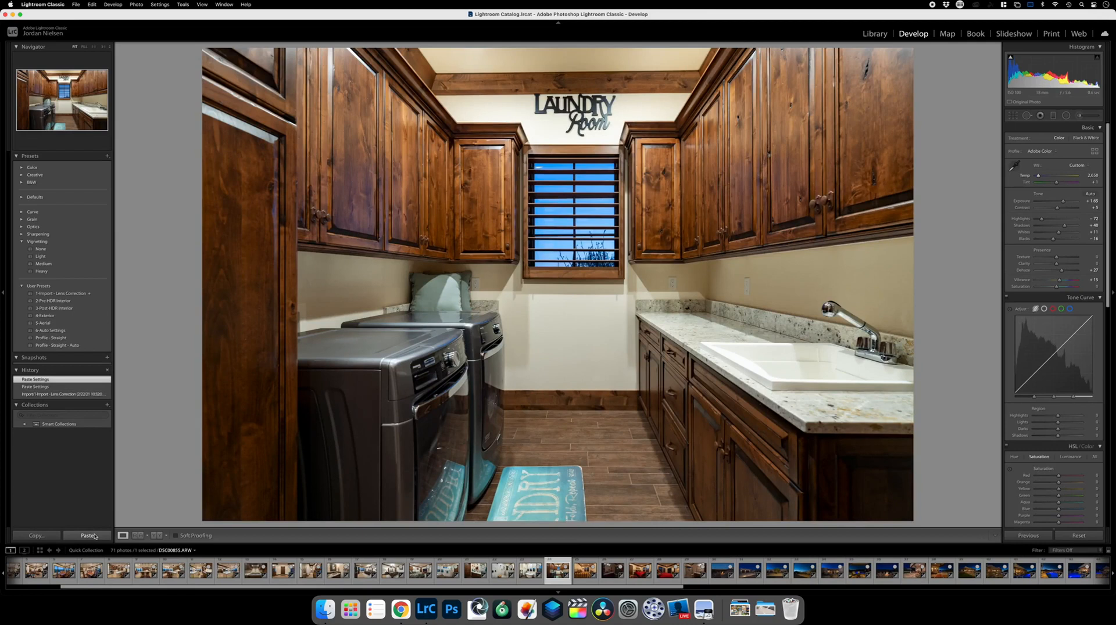
{"action": "key", "text": "Right"}
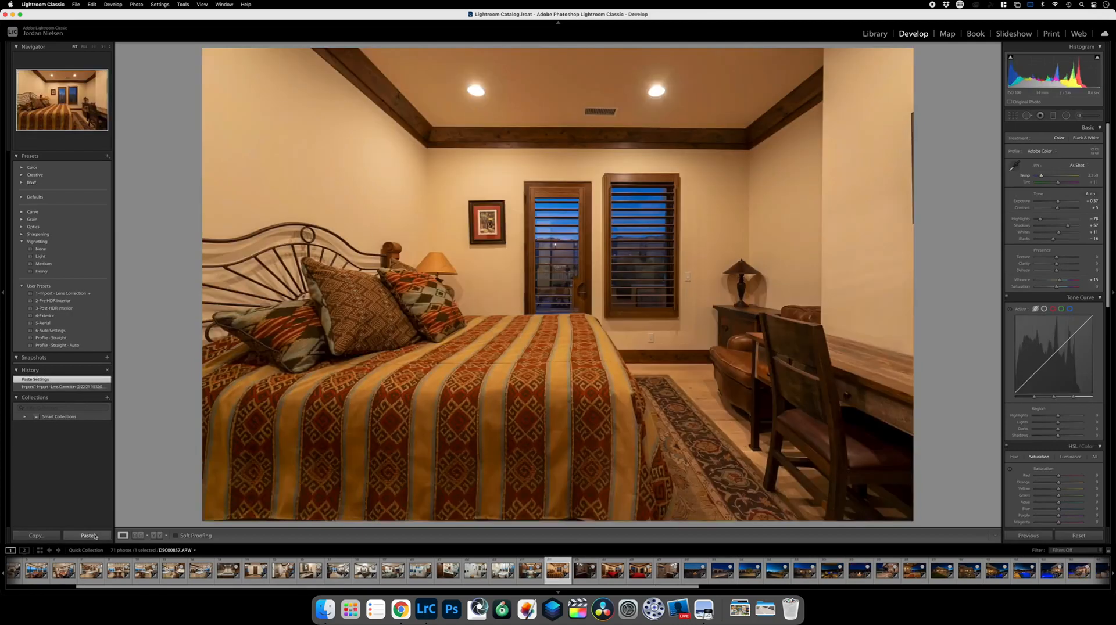
{"action": "left_click", "coordinate": [95, 536]}
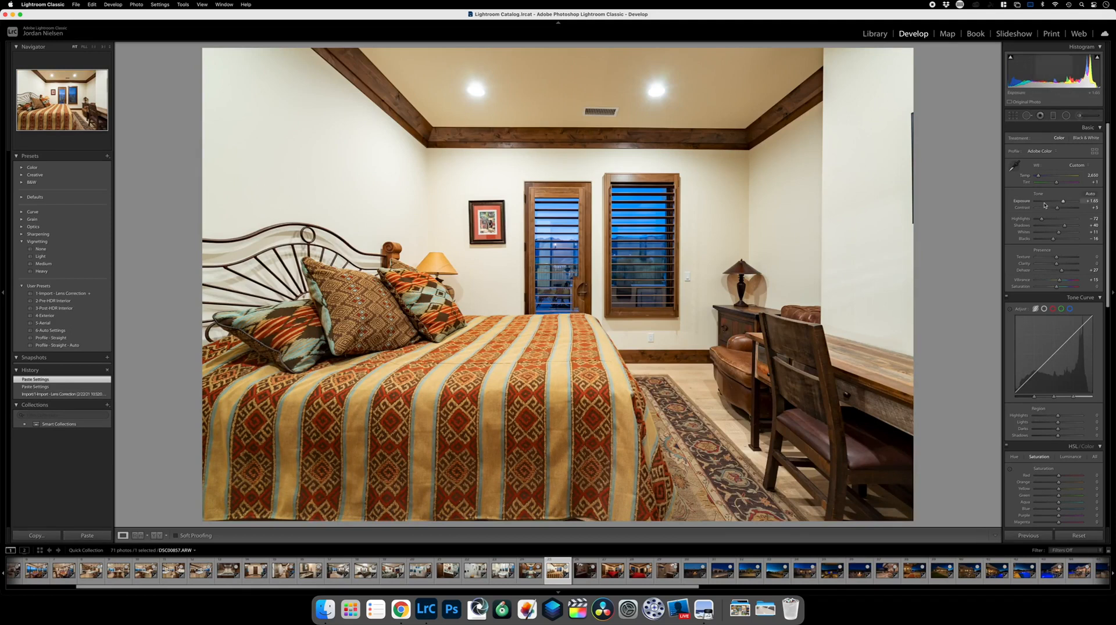
Set the striped-bedspread bedroom photo's exposure to +1.40, then copy its settings and paste them onto the bathroom photo with the glass shower.
{"action": "left_click_drag", "start_coordinate": [1063, 202], "coordinate": [1062, 202]}
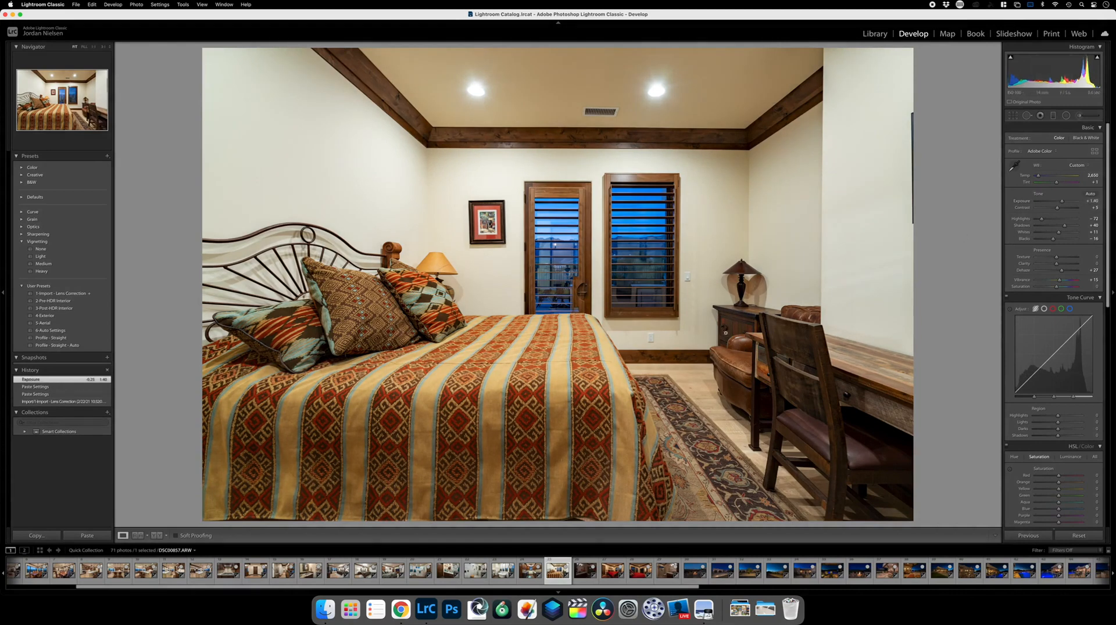
{"action": "left_click", "coordinate": [36, 537]}
{"action": "key", "text": "Return"}
{"action": "key", "text": "Right"}
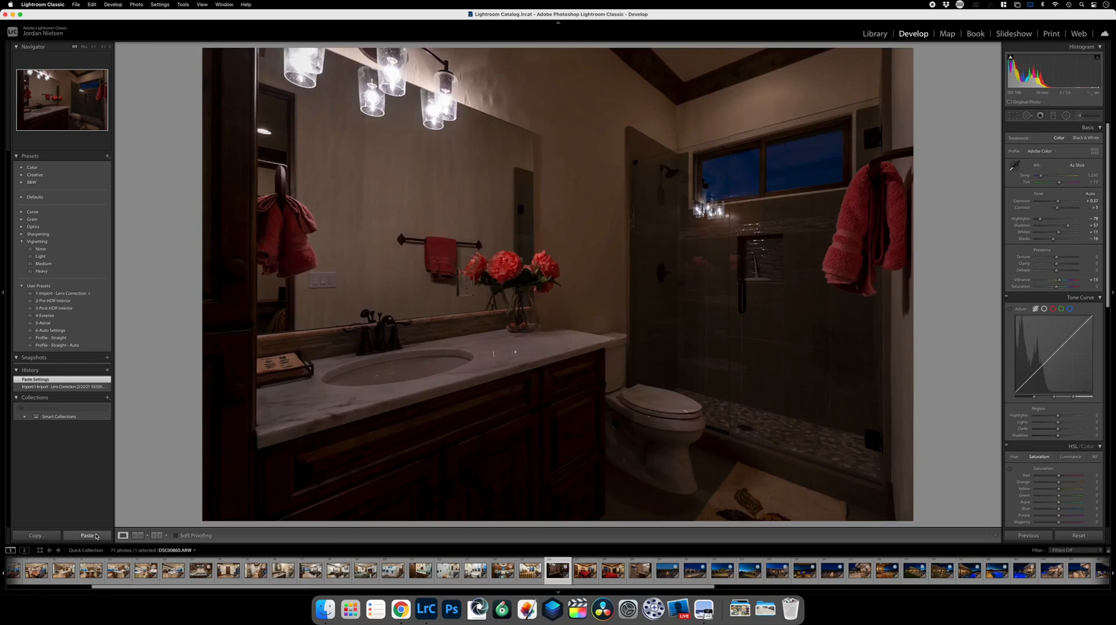
{"action": "key", "text": "super+shift+v"}
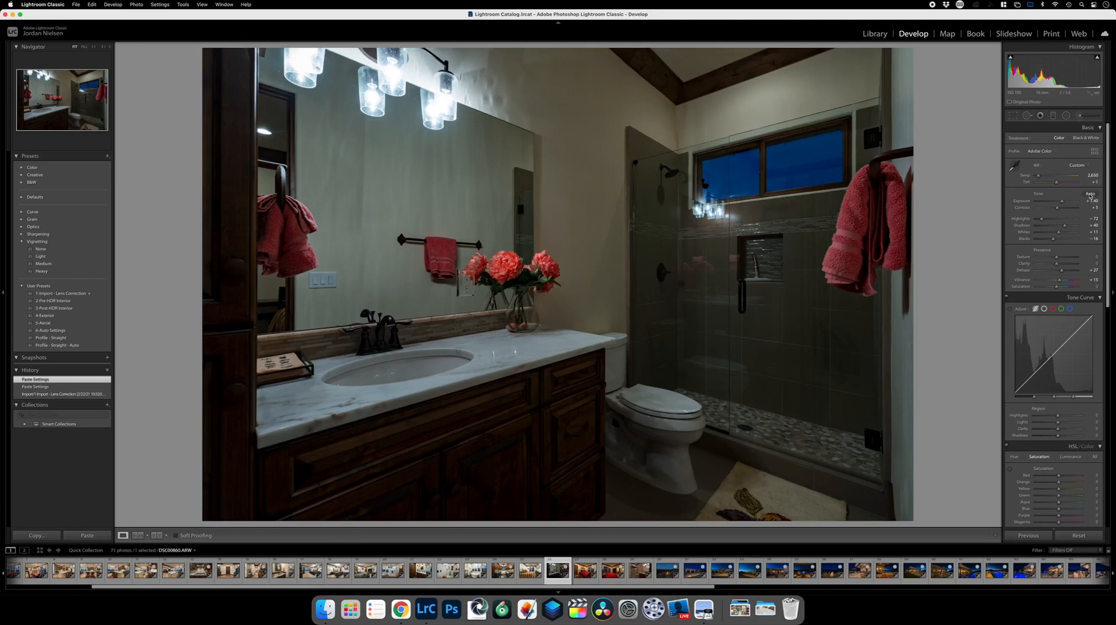
Correct the glass-shower bathroom photo with auto tone, a white balance sampled at the sink, exposure +3.10 and highlights −100.
{"action": "left_click", "coordinate": [1090, 194]}
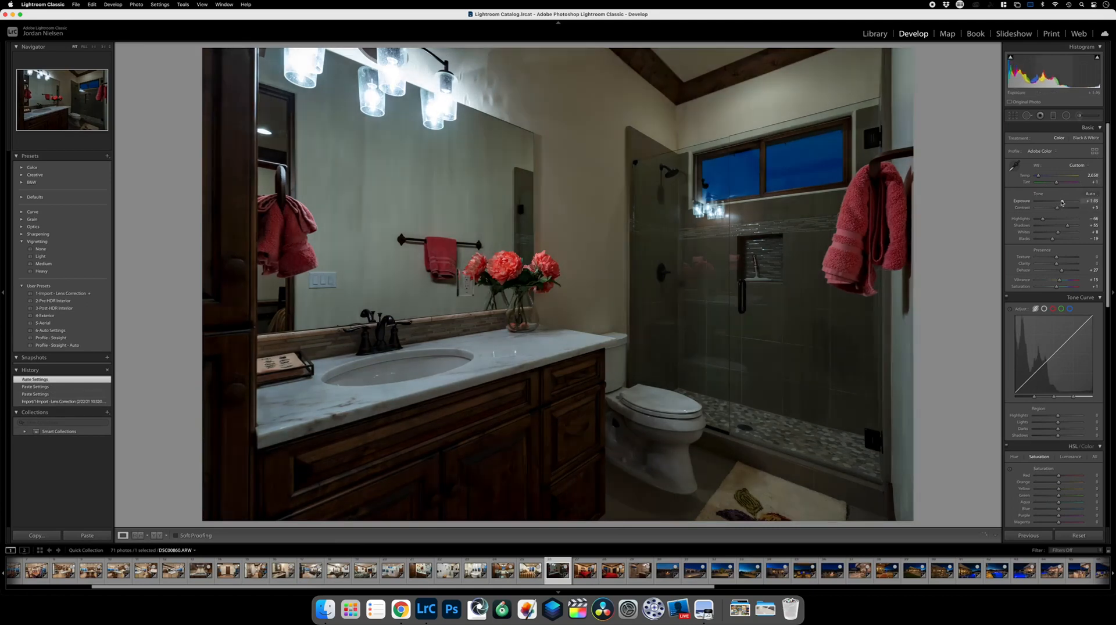
{"action": "left_click_drag", "start_coordinate": [1062, 202], "coordinate": [1066, 201]}
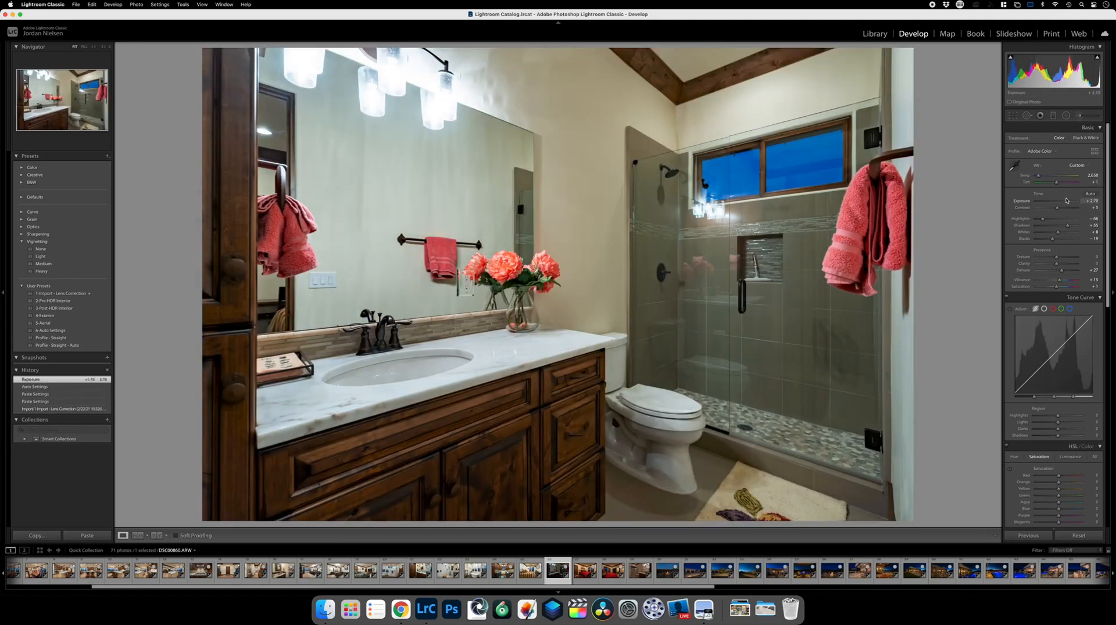
{"action": "left_click", "coordinate": [1014, 165]}
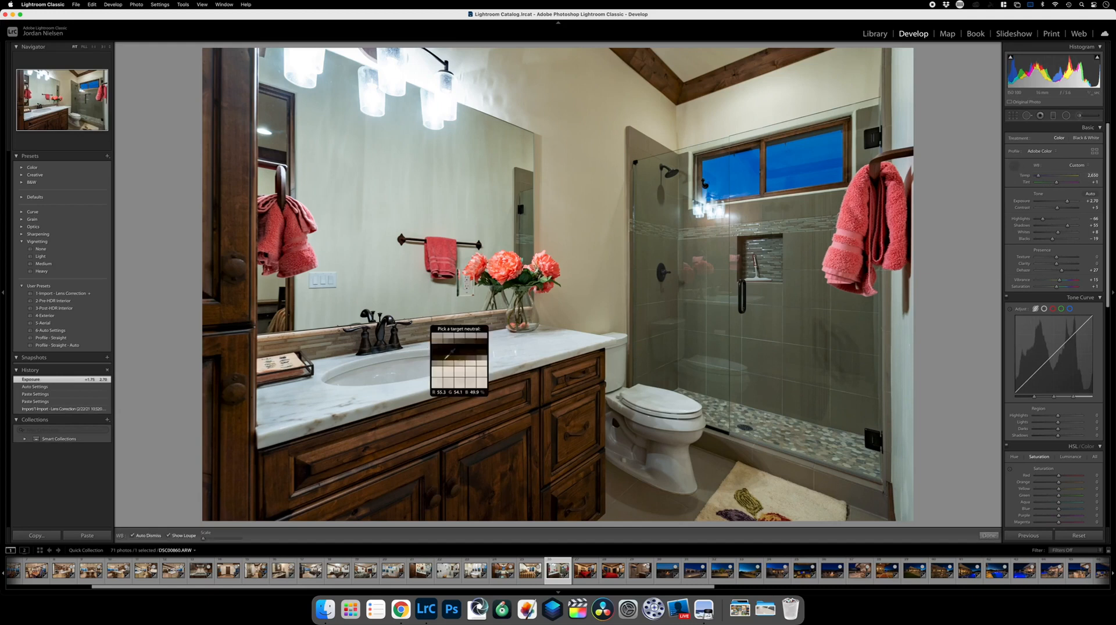
{"action": "left_click", "coordinate": [434, 366]}
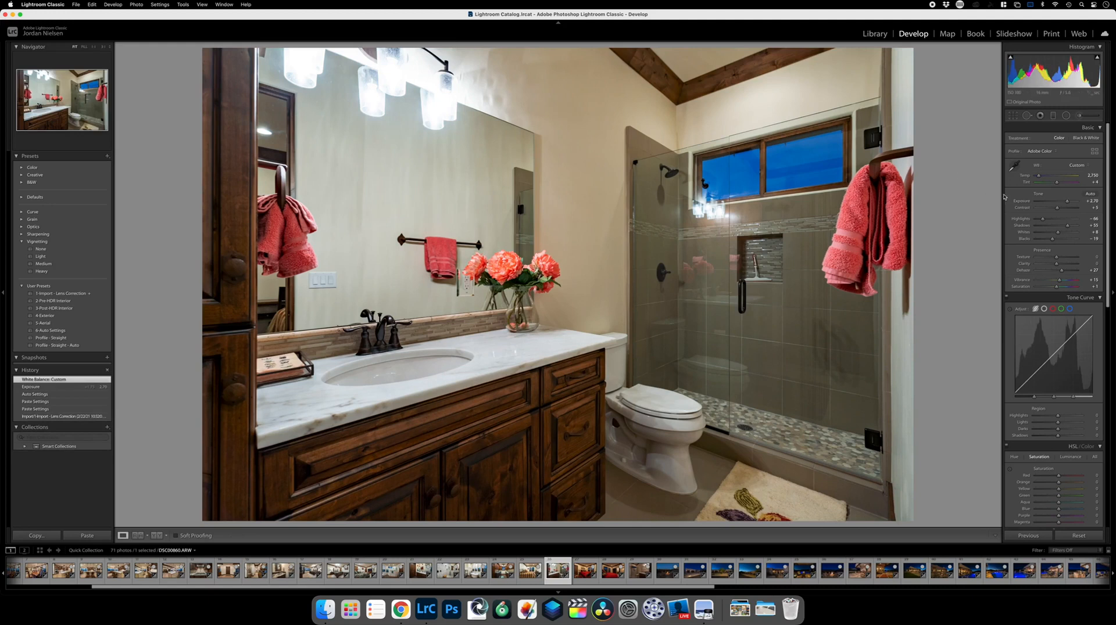
{"action": "left_click_drag", "start_coordinate": [1066, 203], "coordinate": [1068, 203]}
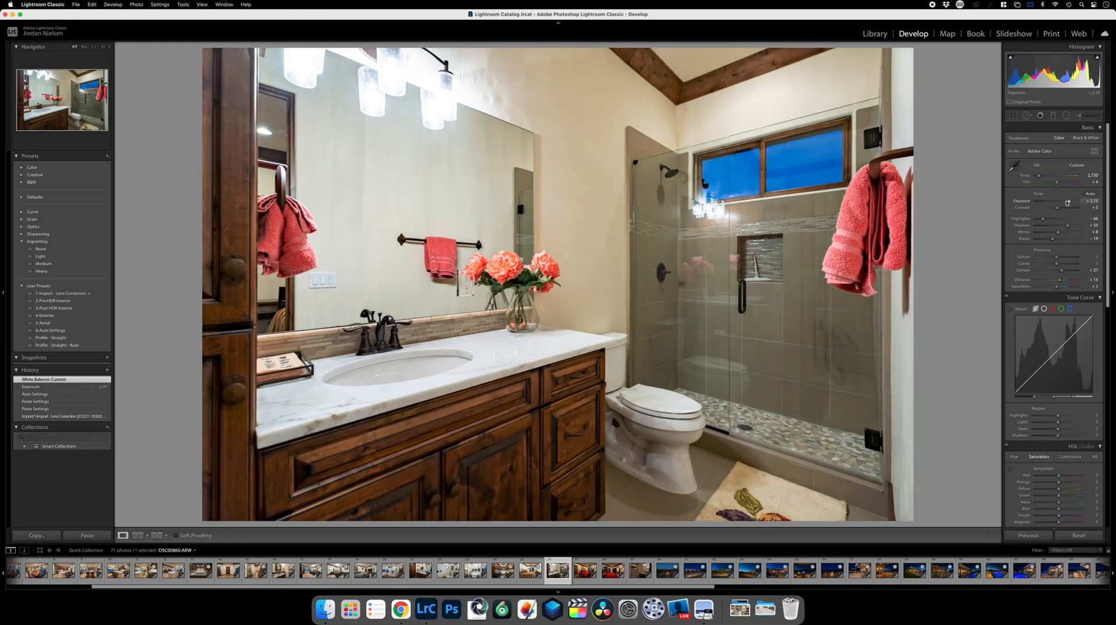
{"action": "left_click_drag", "start_coordinate": [1042, 219], "coordinate": [1034, 221]}
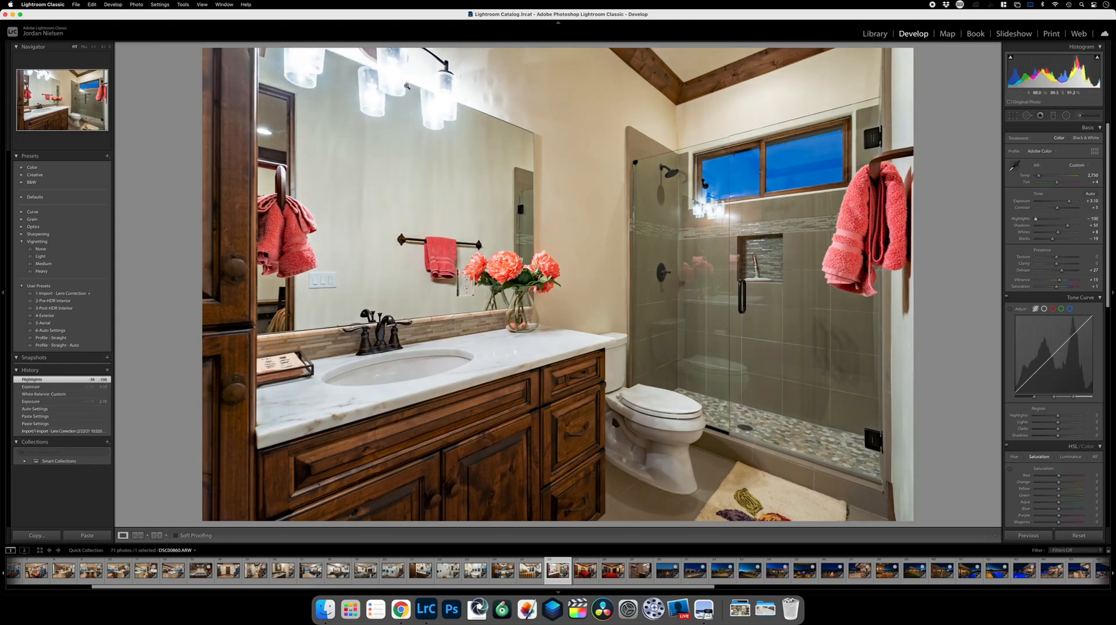
Set the adjustment brush's feather to 100 and undo the trial stroke over the vanity lights.
{"action": "left_click", "coordinate": [1088, 115]}
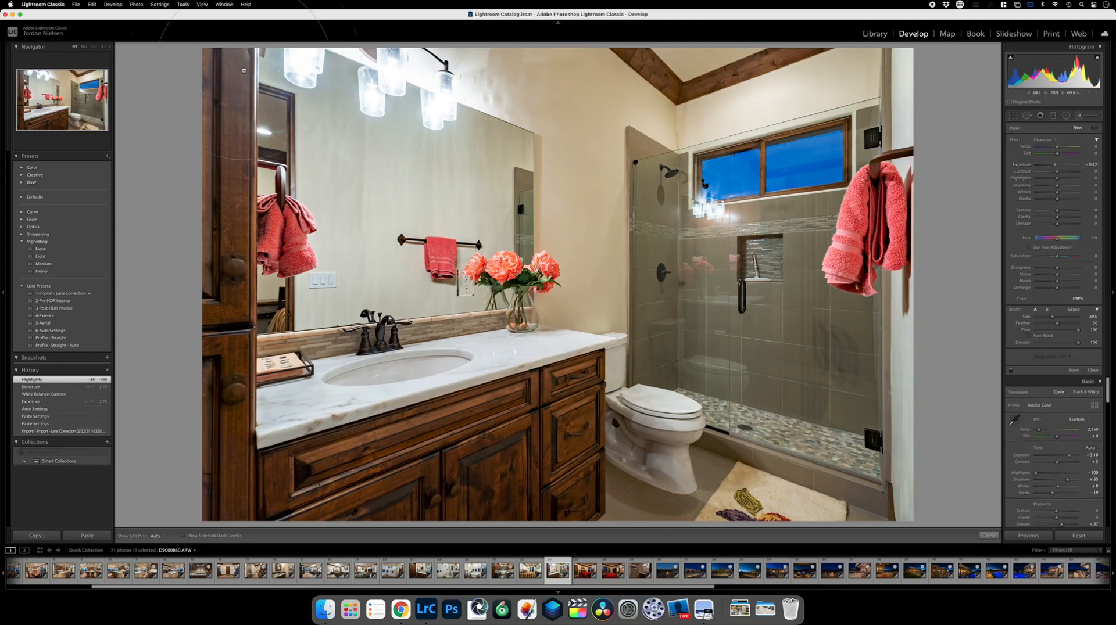
{"action": "scroll", "coordinate": [441, 93], "scroll_direction": "down", "scroll_amount": 5}
{"action": "key", "text": "h"}
{"action": "left_click_drag", "start_coordinate": [471, 59], "coordinate": [463, 88]}
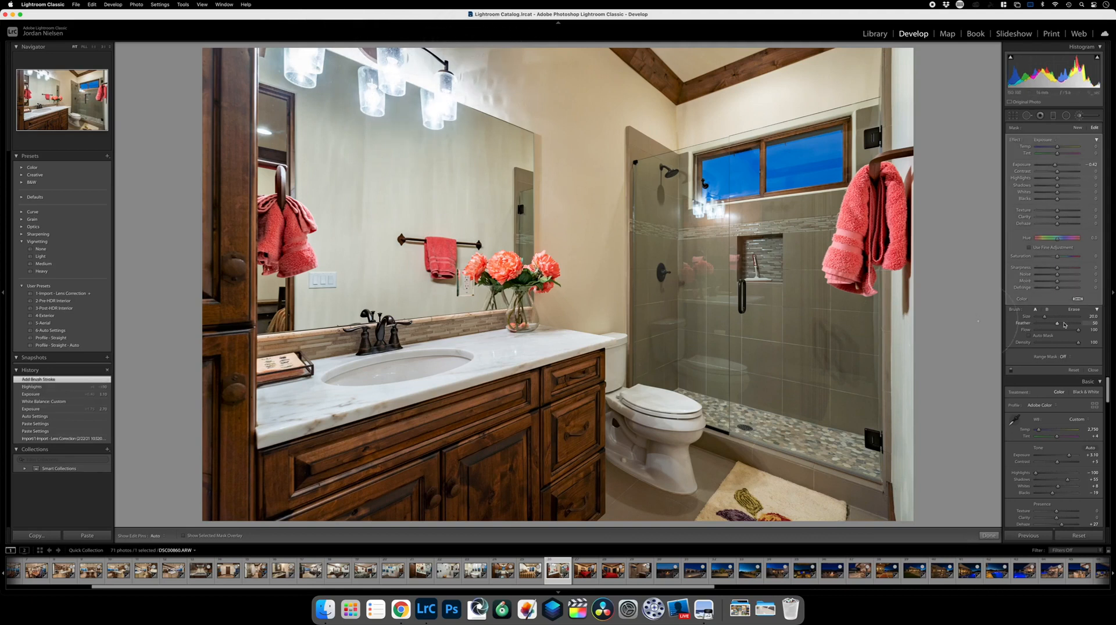
{"action": "left_click_drag", "start_coordinate": [1057, 324], "coordinate": [1079, 325]}
{"action": "key", "text": "super+z"}
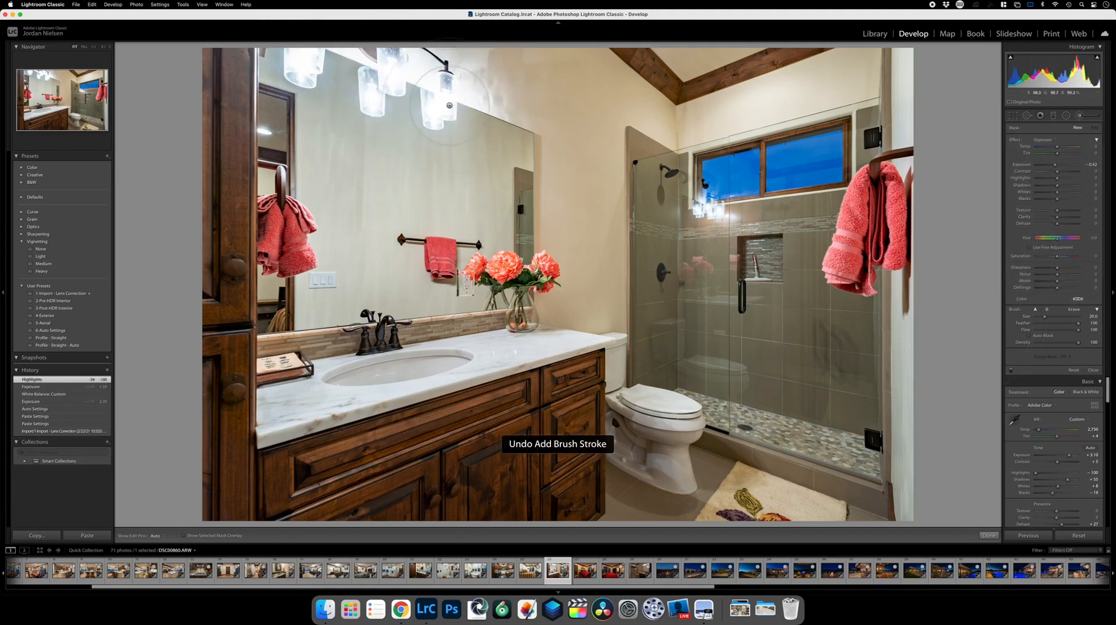
Brush over the row of vanity lights, lowering the brushed area's exposure to −0.53 and warming its temperature to 18.
{"action": "key", "text": "h"}
{"action": "left_click_drag", "start_coordinate": [295, 58], "coordinate": [443, 61]}
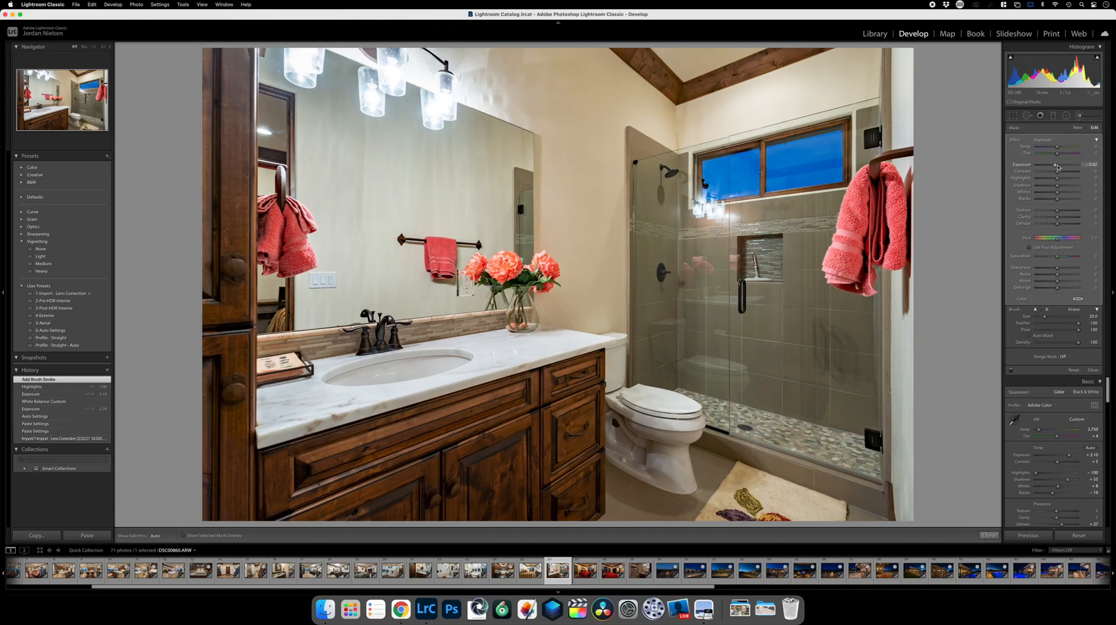
{"action": "left_click_drag", "start_coordinate": [1056, 167], "coordinate": [1061, 149]}
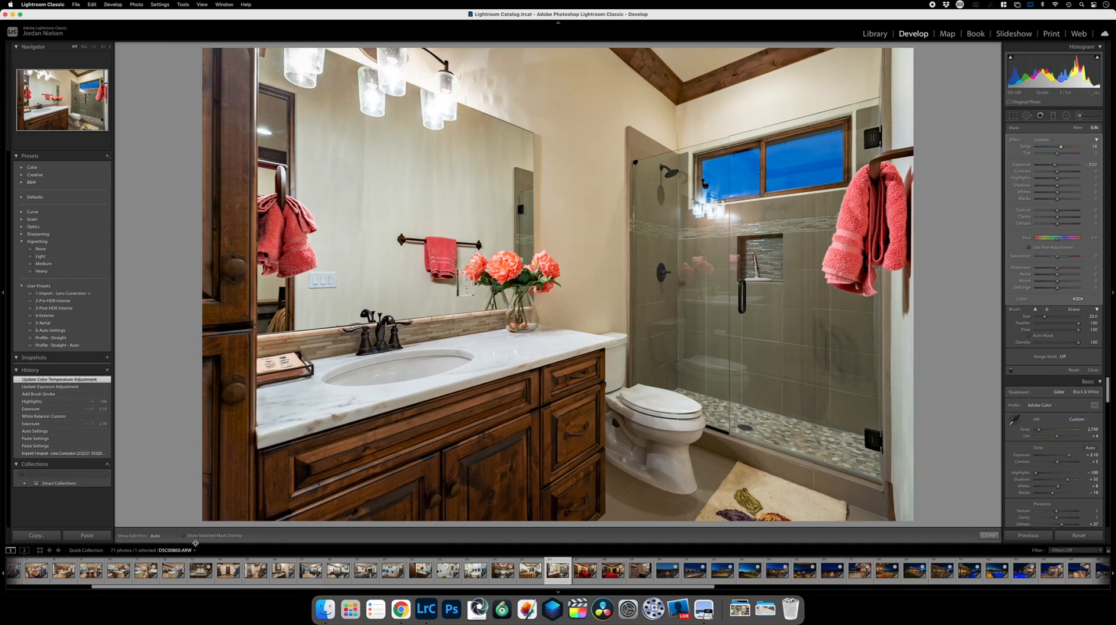
Paste the copied settings onto the red bedroom photo with the nightstand and close the adjustment brush.
{"action": "key", "text": "Right"}
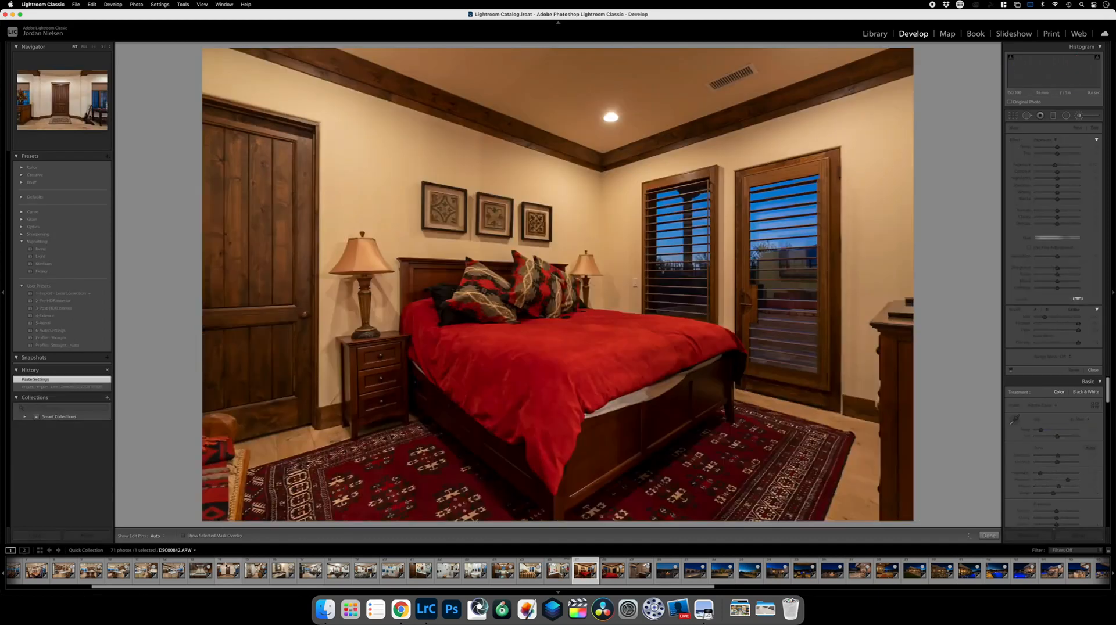
{"action": "left_click", "coordinate": [93, 536]}
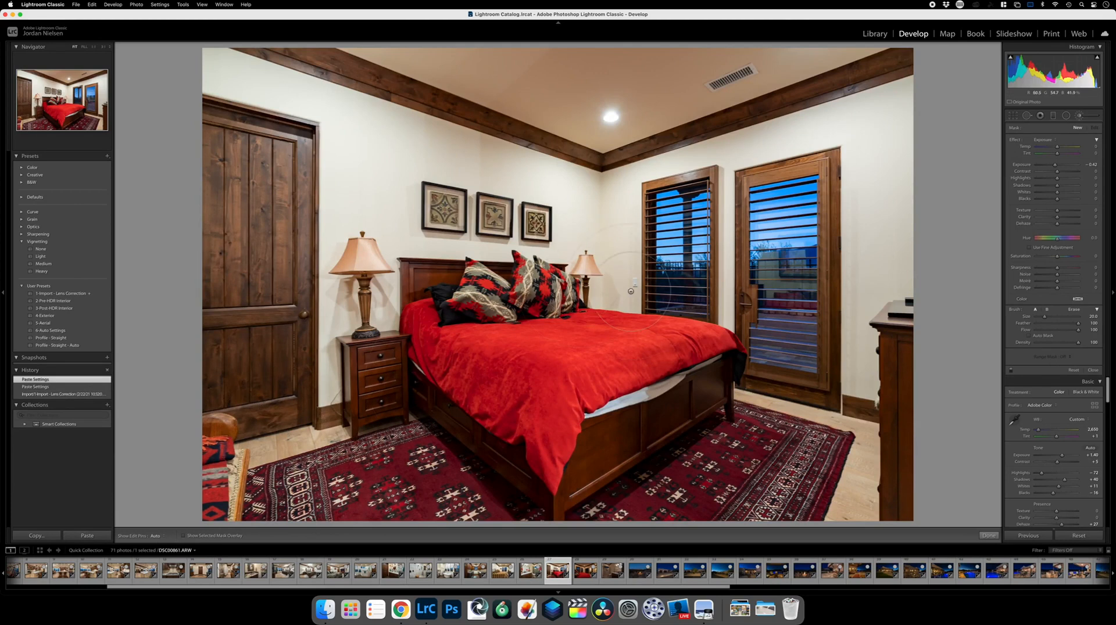
{"action": "left_click", "coordinate": [1078, 116]}
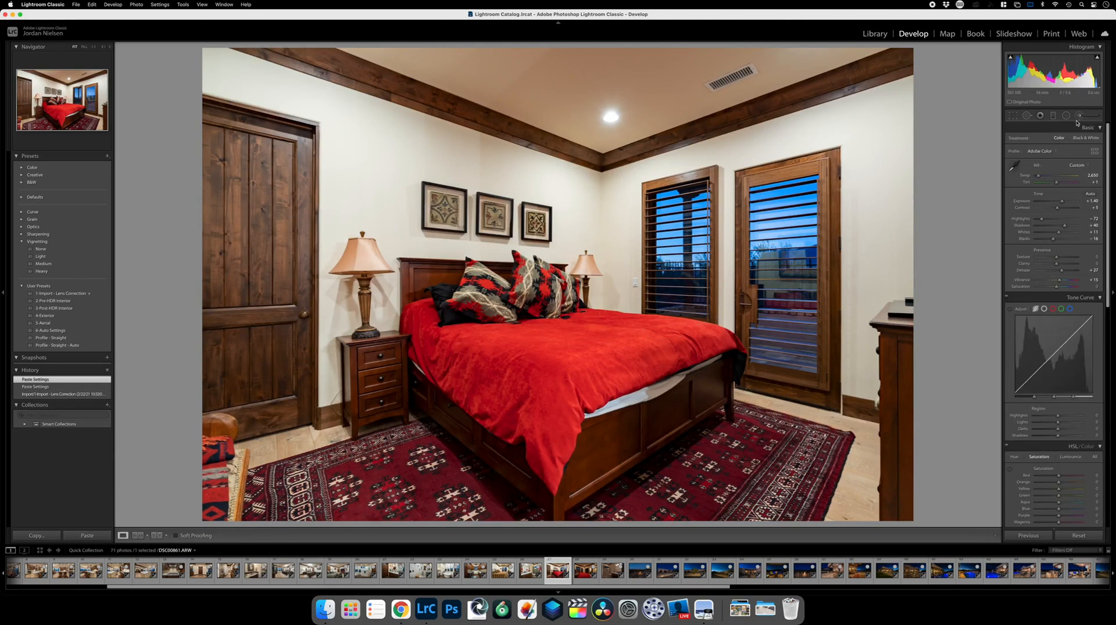
Apply auto tone to the red bedroom photo, then set its dehaze to +18 and exposure to +1.05.
{"action": "left_click", "coordinate": [1089, 193]}
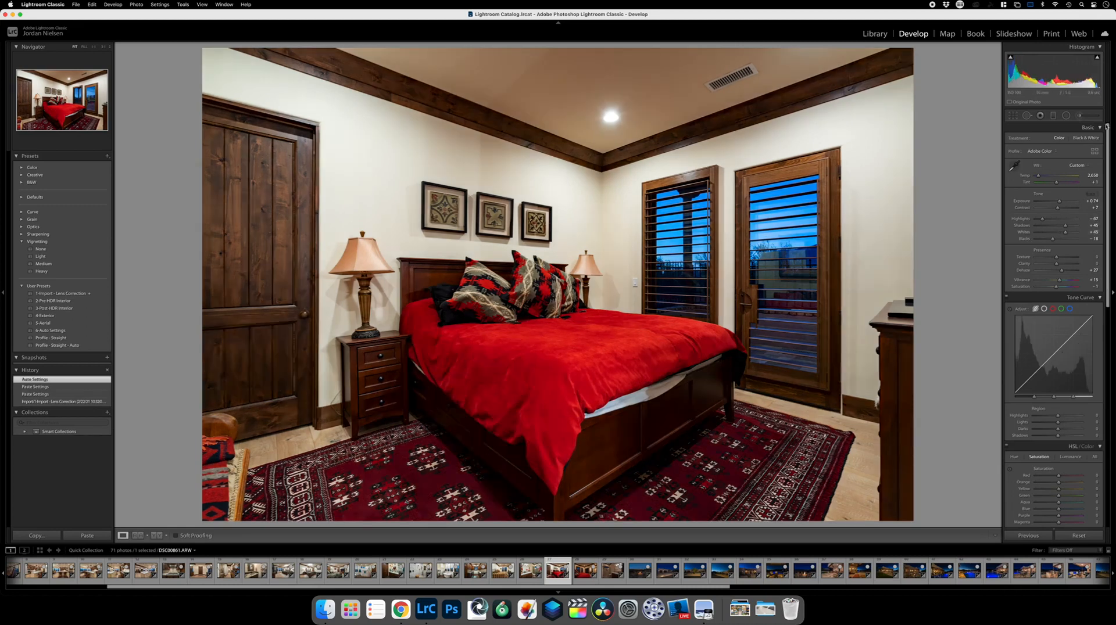
{"action": "left_click_drag", "start_coordinate": [1060, 203], "coordinate": [1064, 203]}
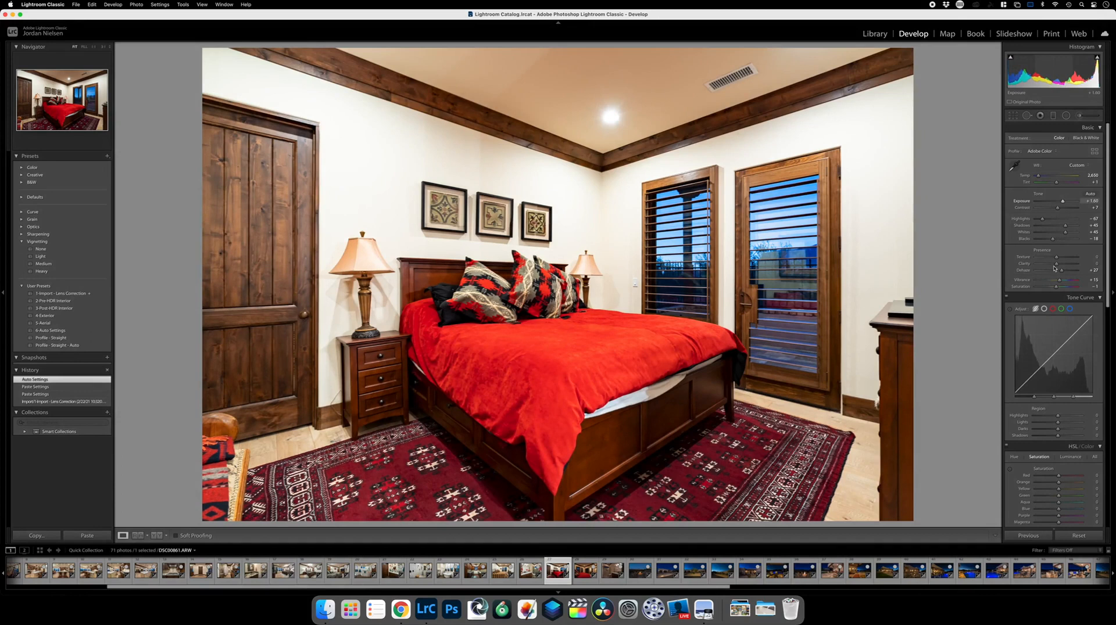
{"action": "left_click_drag", "start_coordinate": [1061, 271], "coordinate": [1059, 271]}
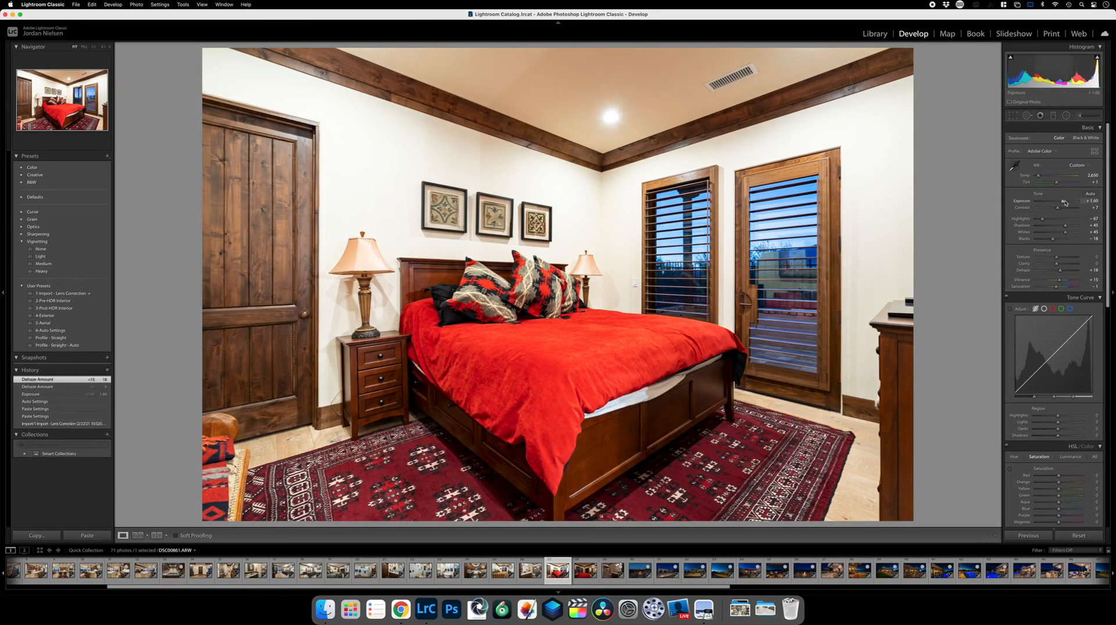
{"action": "left_click_drag", "start_coordinate": [1063, 203], "coordinate": [1061, 203]}
Examine the red bedroom photo up close around the pillows, framed wall art, shuttered door and windows, and nightstand.
{"action": "left_click", "coordinate": [326, 436]}
{"action": "left_click", "coordinate": [422, 472]}
{"action": "left_click", "coordinate": [539, 281]}
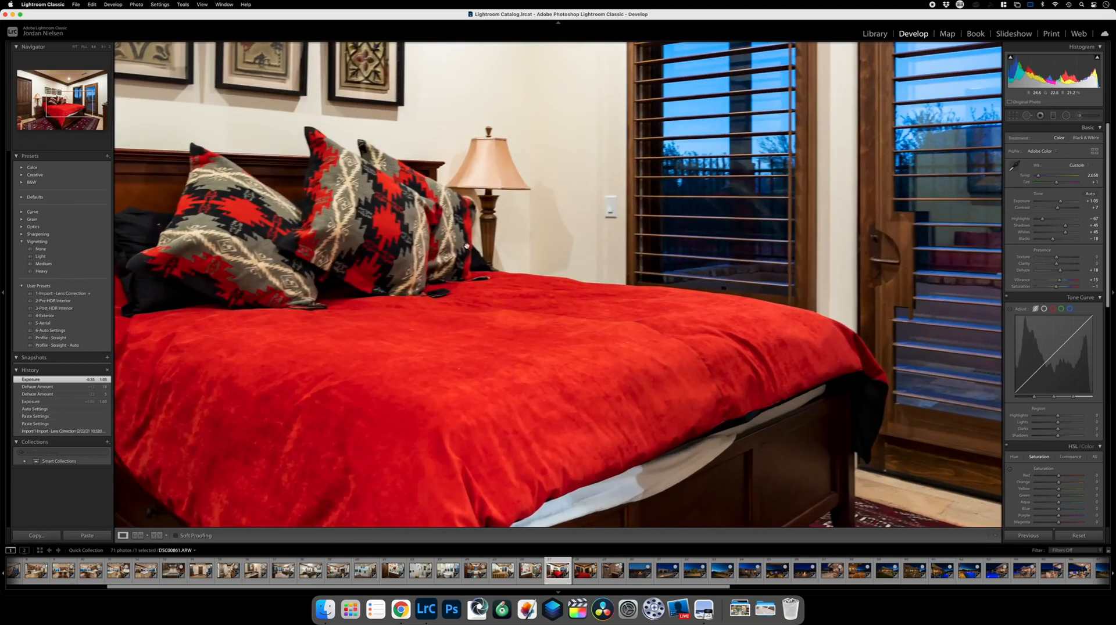
{"action": "left_click", "coordinate": [344, 202]}
{"action": "left_click", "coordinate": [445, 192]}
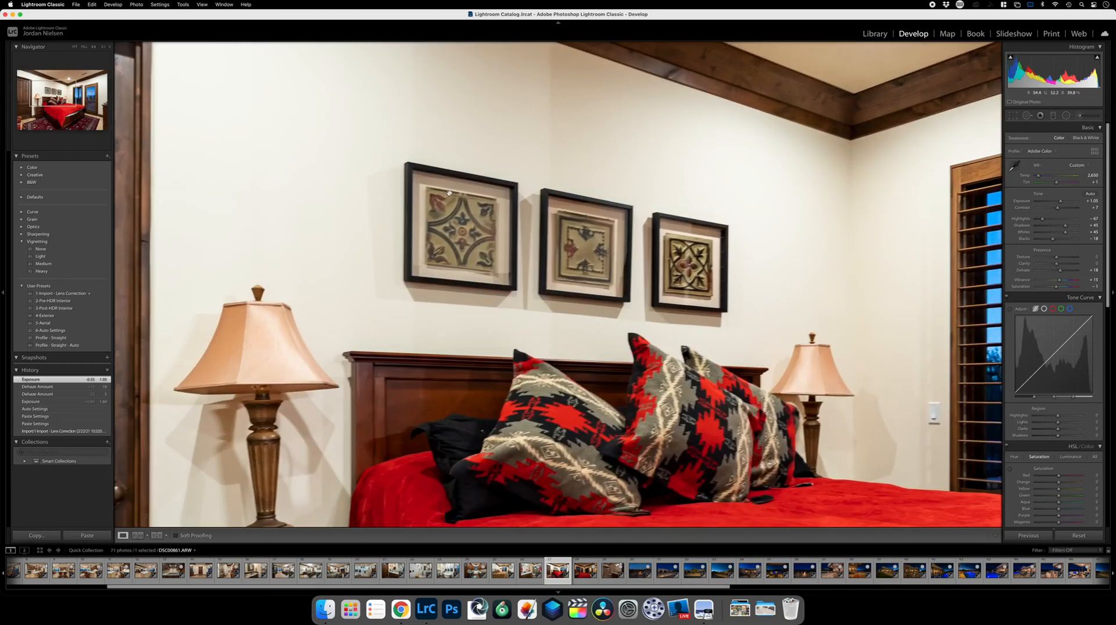
{"action": "left_click", "coordinate": [474, 202]}
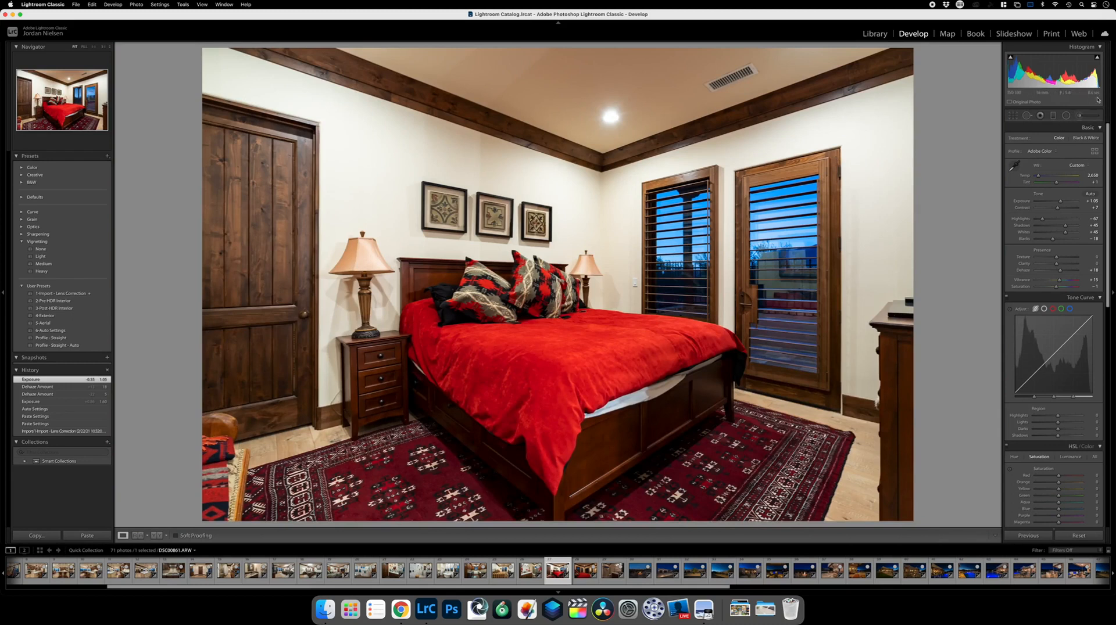
{"action": "left_click", "coordinate": [840, 147]}
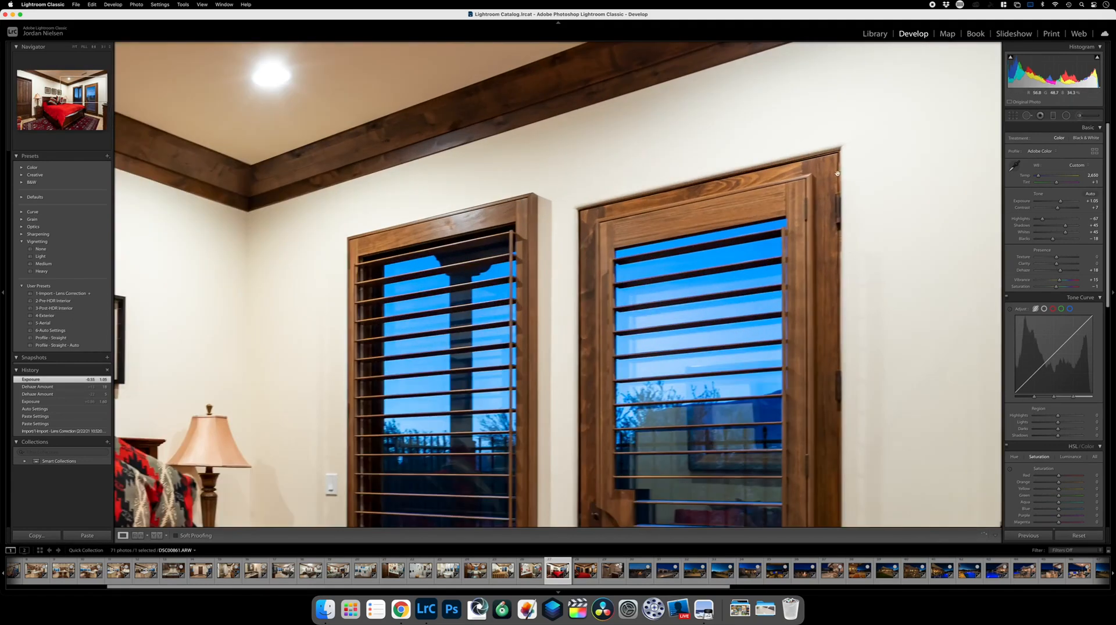
{"action": "left_click", "coordinate": [823, 198]}
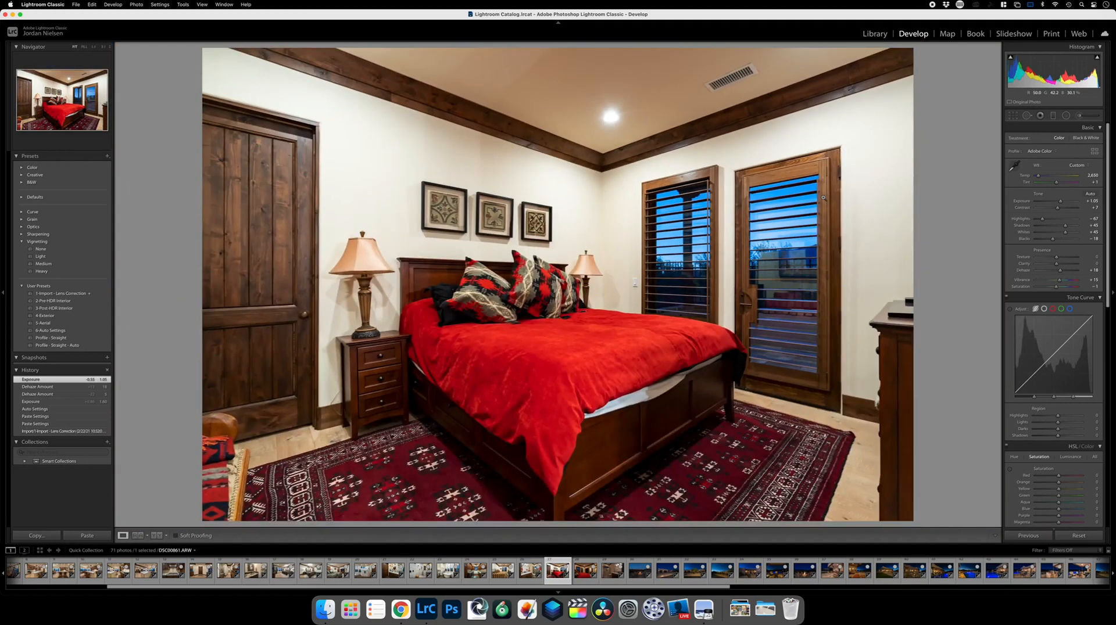
{"action": "left_click", "coordinate": [380, 356]}
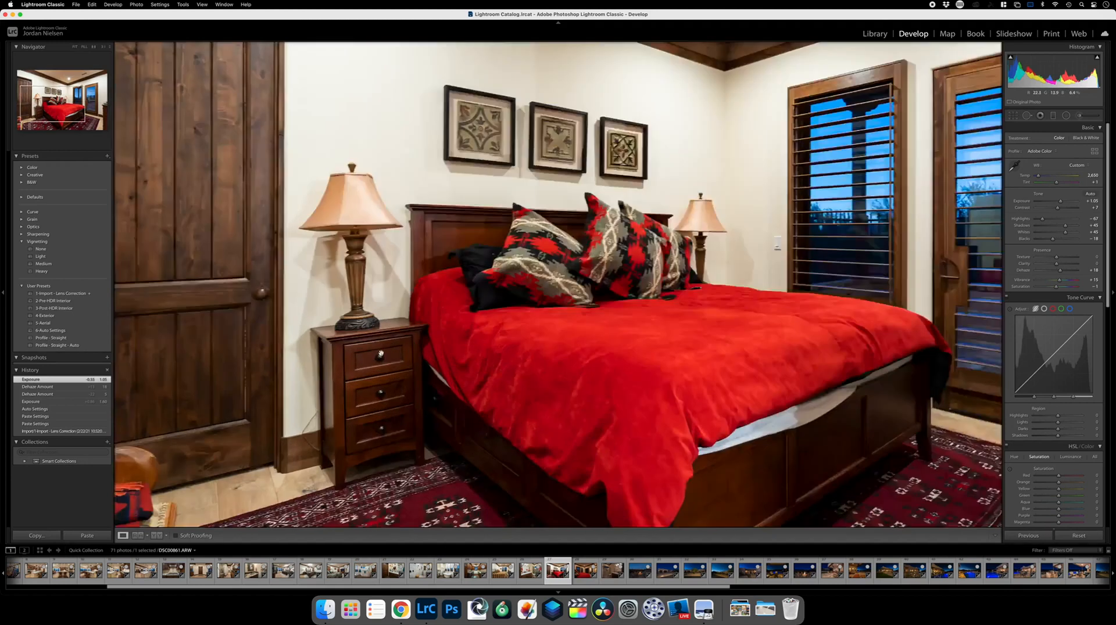
{"action": "left_click", "coordinate": [744, 322]}
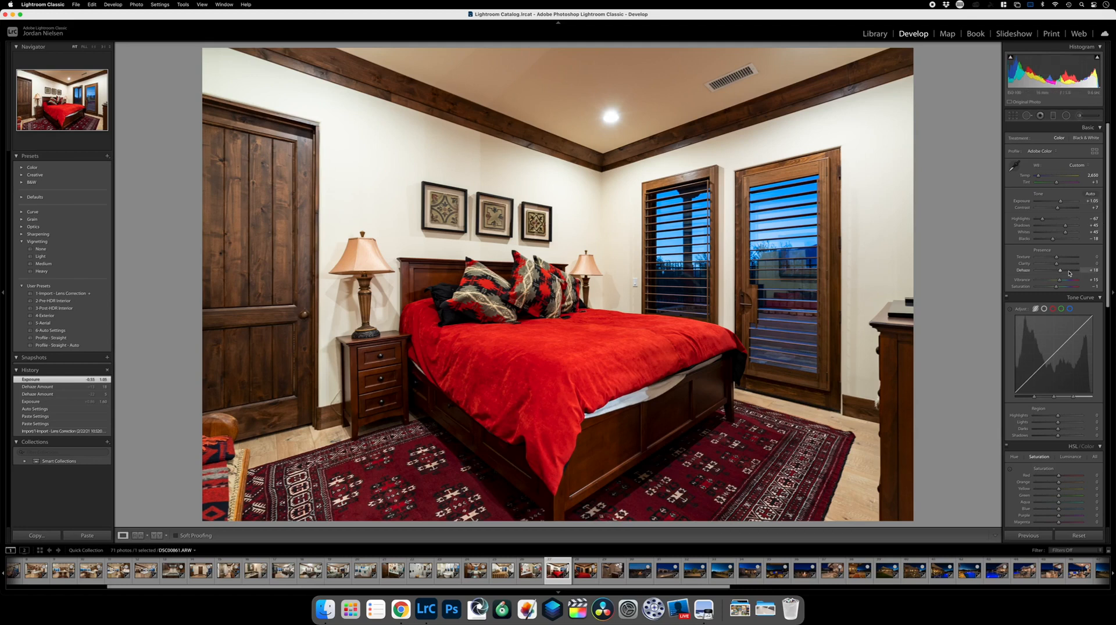
Refine the red bedroom photo's tone with dehaze +31, highlights −100 and exposure +1.25.
{"action": "left_click_drag", "start_coordinate": [1059, 271], "coordinate": [1061, 271]}
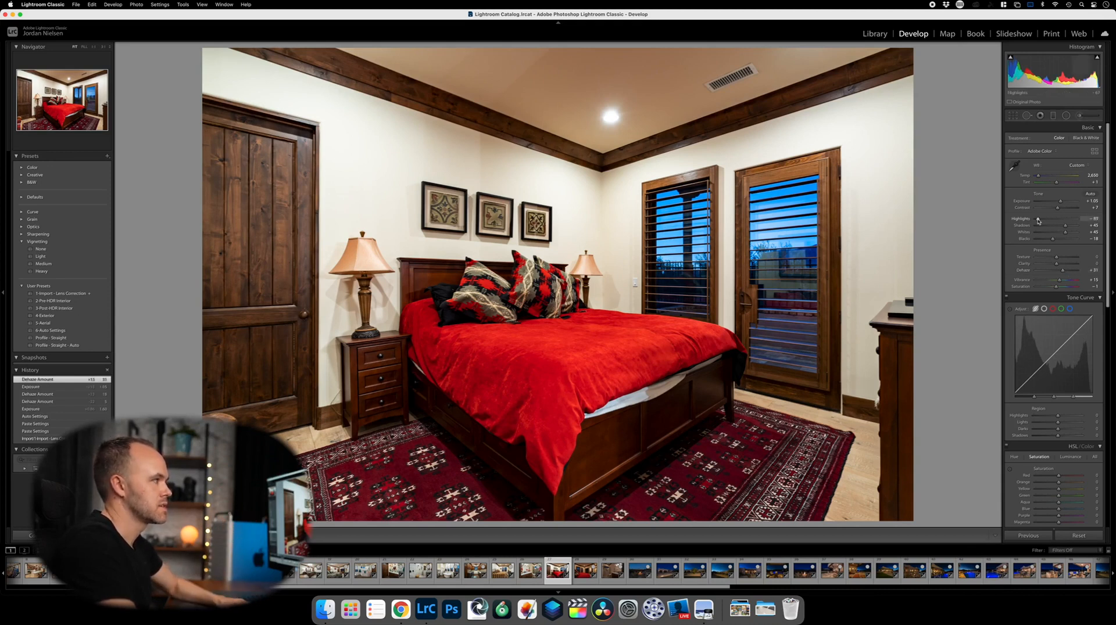
{"action": "left_click_drag", "start_coordinate": [1039, 221], "coordinate": [1034, 221]}
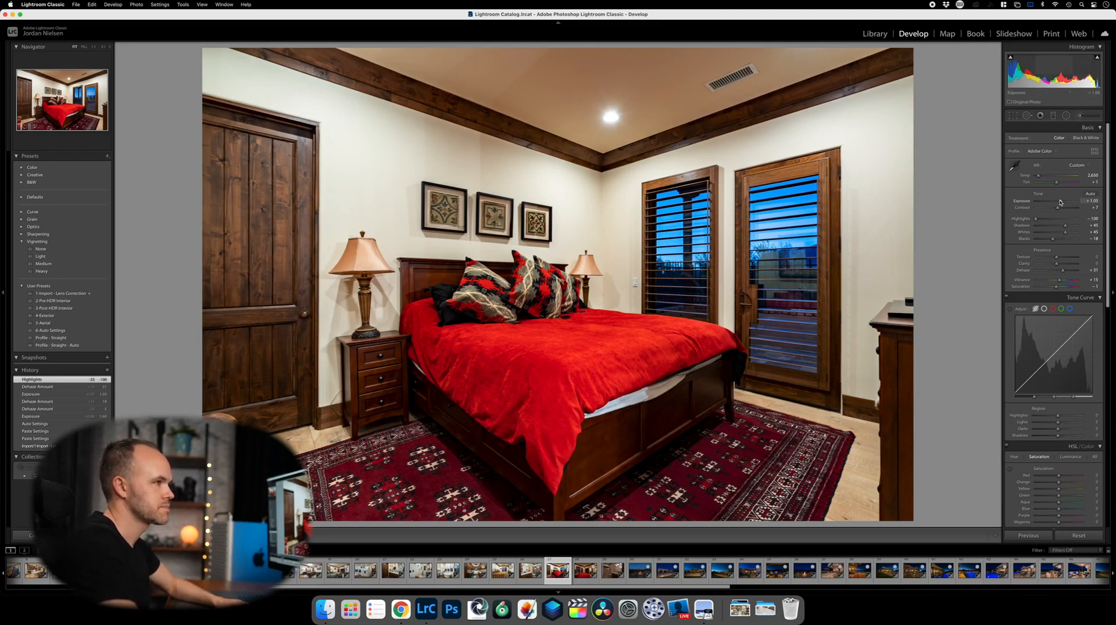
{"action": "left_click_drag", "start_coordinate": [1060, 202], "coordinate": [1061, 203]}
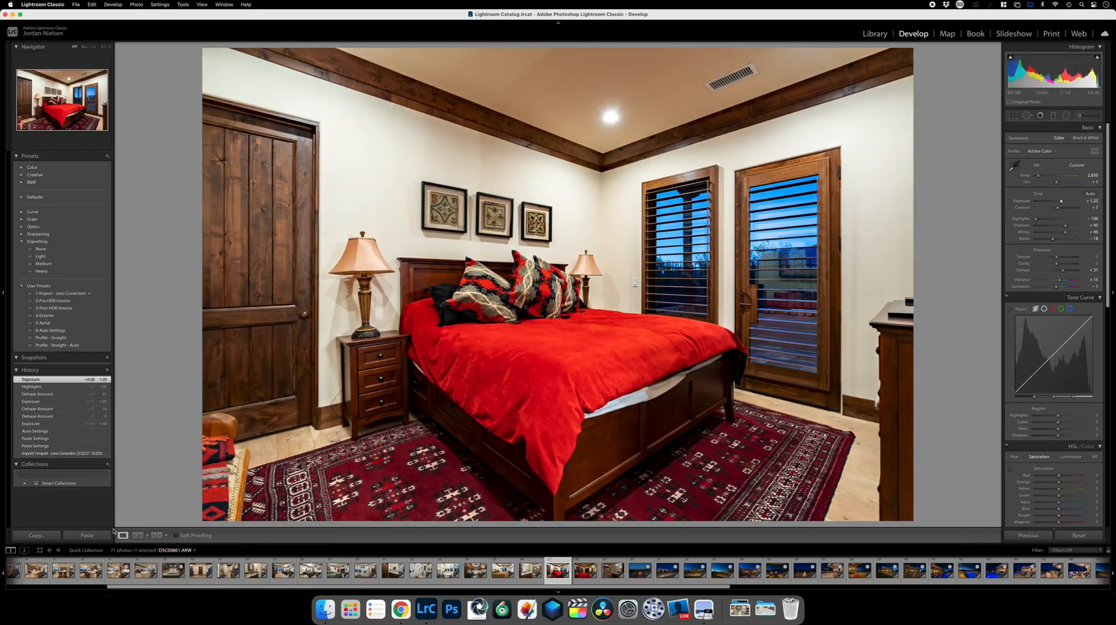
Copy the red bedroom photo's settings and paste them onto the next shot of the room, facing the television.
{"action": "left_click", "coordinate": [36, 536]}
{"action": "key", "text": "Return"}
{"action": "key", "text": "Right"}
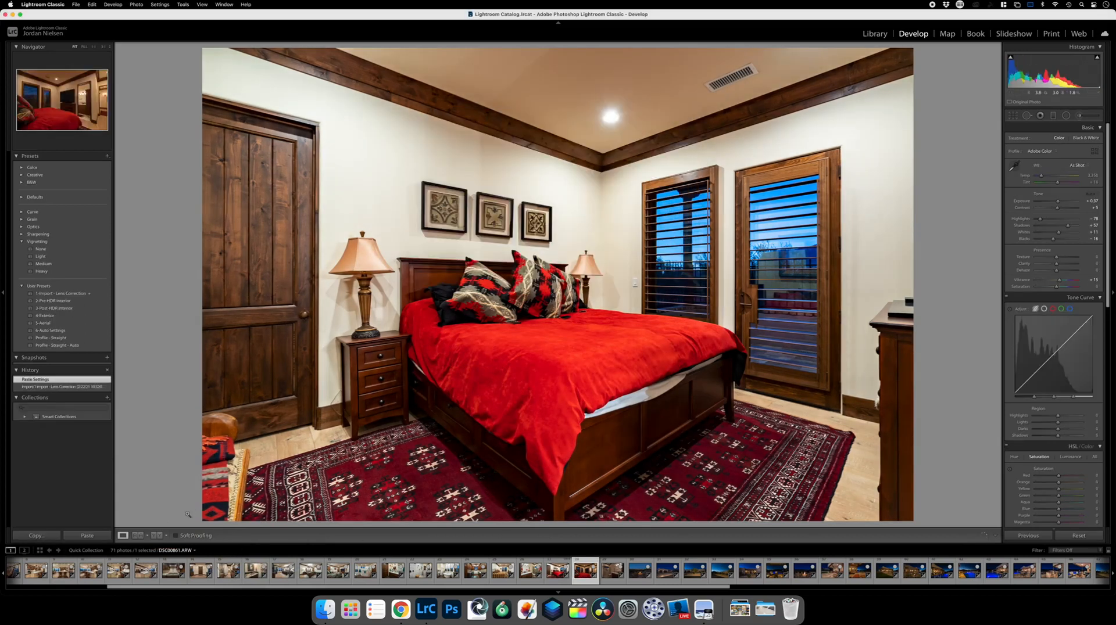
{"action": "key", "text": "Right"}
{"action": "left_click", "coordinate": [87, 535]}
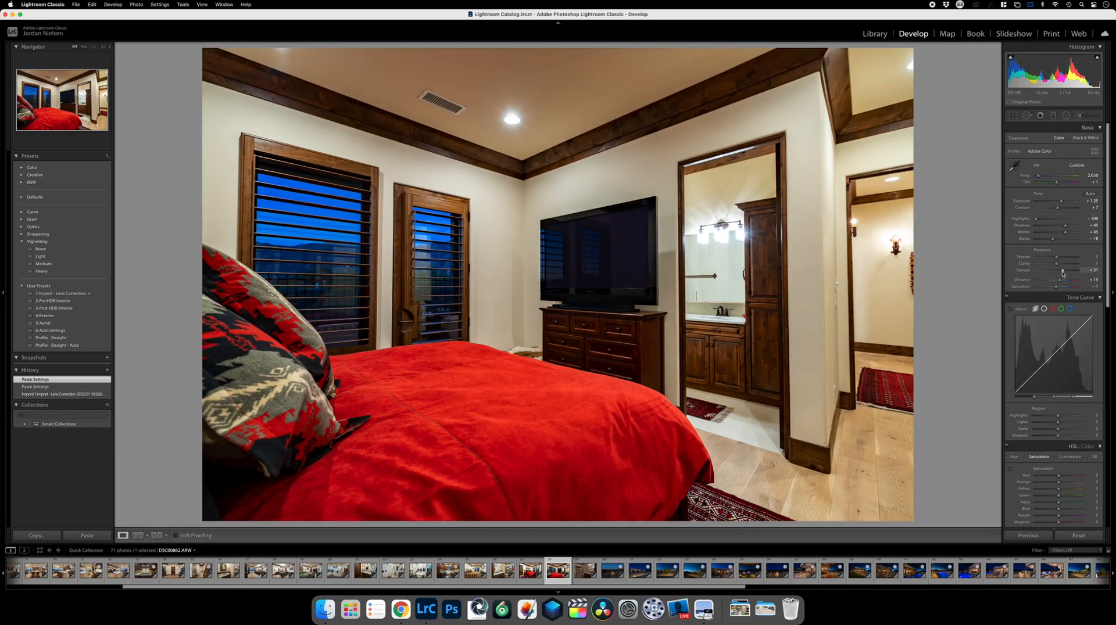
Set dehaze to +17 and shadows to +58 on the bedroom photo with the television.
{"action": "left_click_drag", "start_coordinate": [1064, 273], "coordinate": [1060, 272]}
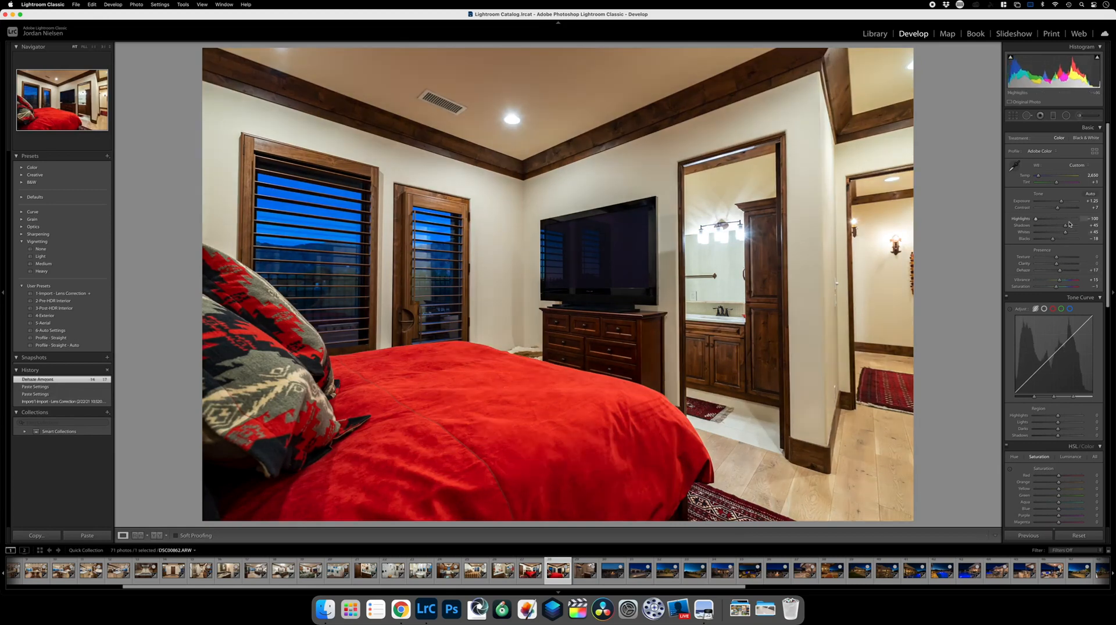
{"action": "left_click_drag", "start_coordinate": [1066, 227], "coordinate": [1068, 227]}
{"action": "left_click_drag", "start_coordinate": [1068, 228], "coordinate": [1068, 227]}
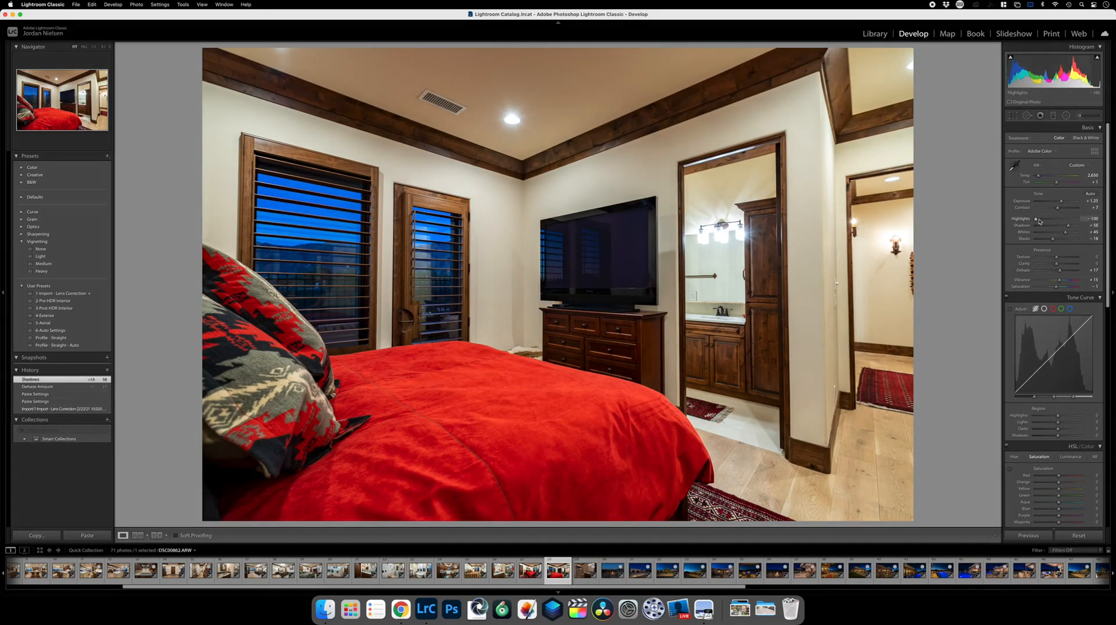
Paint darkening adjustment-brush strokes over the vanity lights seen through the bathroom doorway.
{"action": "left_click", "coordinate": [1080, 117]}
{"action": "scroll", "coordinate": [733, 231], "scroll_direction": "down", "scroll_amount": 8}
{"action": "left_click_drag", "start_coordinate": [721, 235], "coordinate": [728, 238]}
{"action": "left_click", "coordinate": [748, 238]}
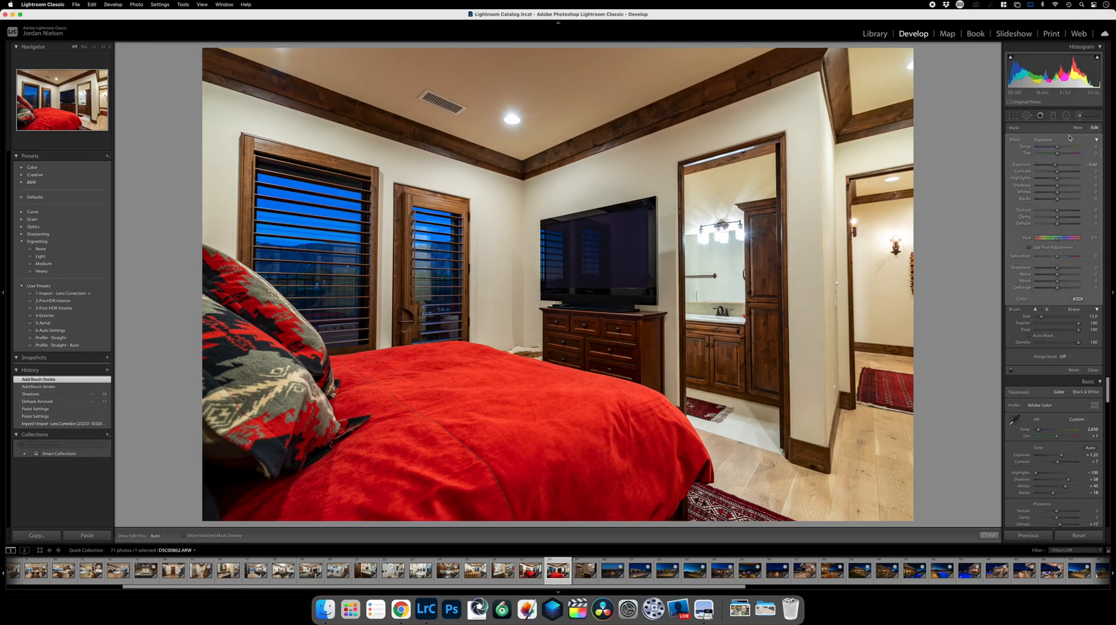
Refine the vanity-light brush adjustment with exposure −0.54 and temperature 19, and close the brush.
{"action": "left_click_drag", "start_coordinate": [1055, 166], "coordinate": [1055, 167]}
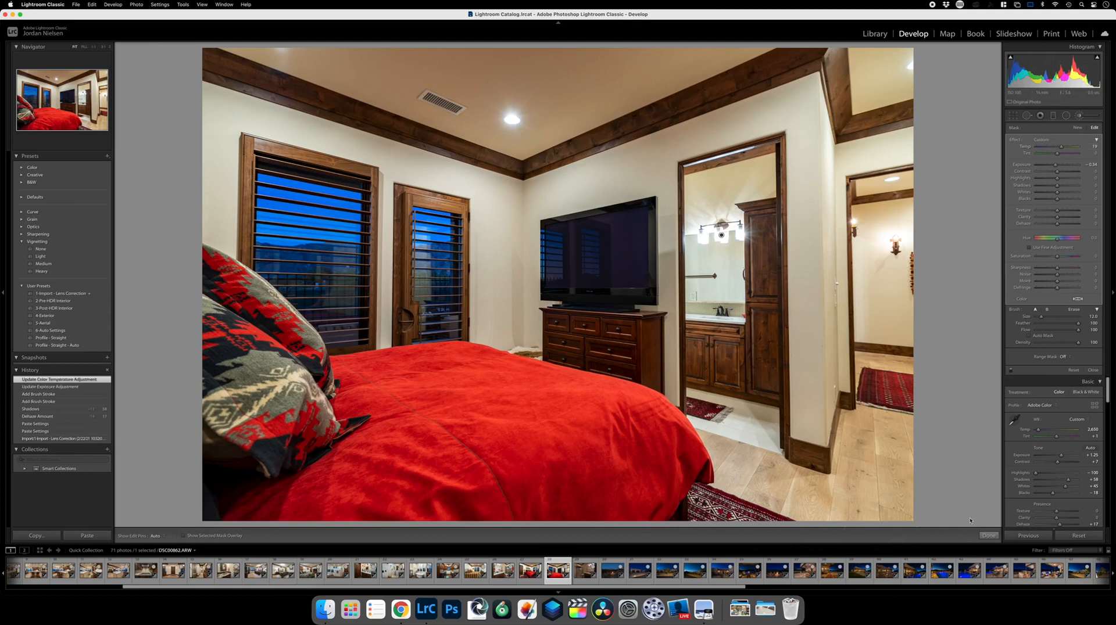
{"action": "left_click", "coordinate": [986, 536]}
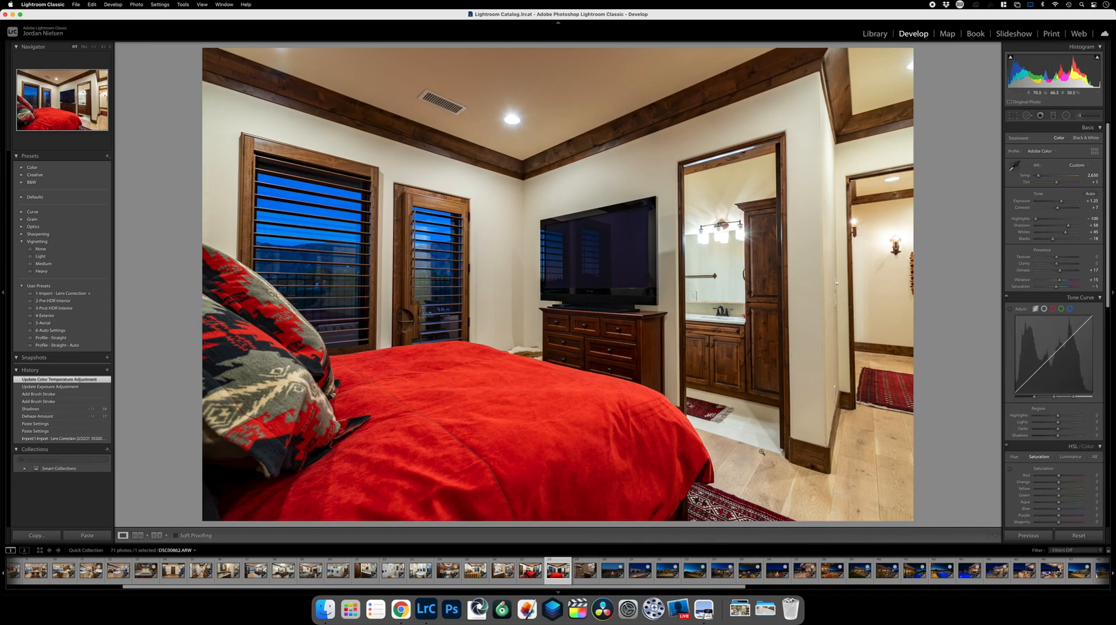
On the next photo, the bathroom, sample white balance from the toilet lid and set exposure to +2.20.
{"action": "key", "text": "Right"}
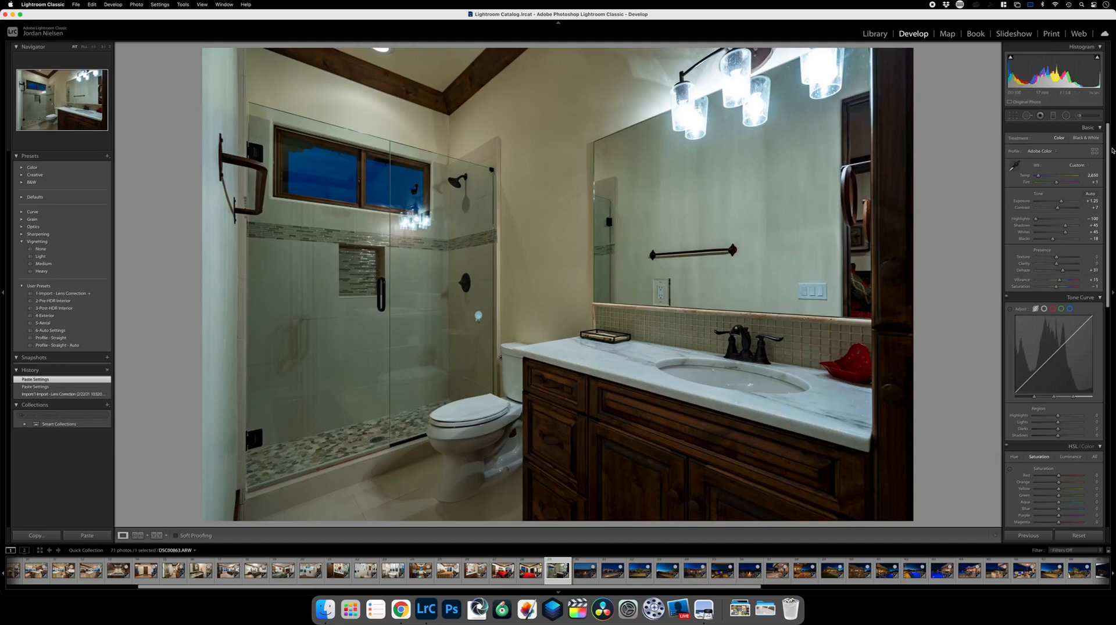
{"action": "left_click", "coordinate": [1014, 166]}
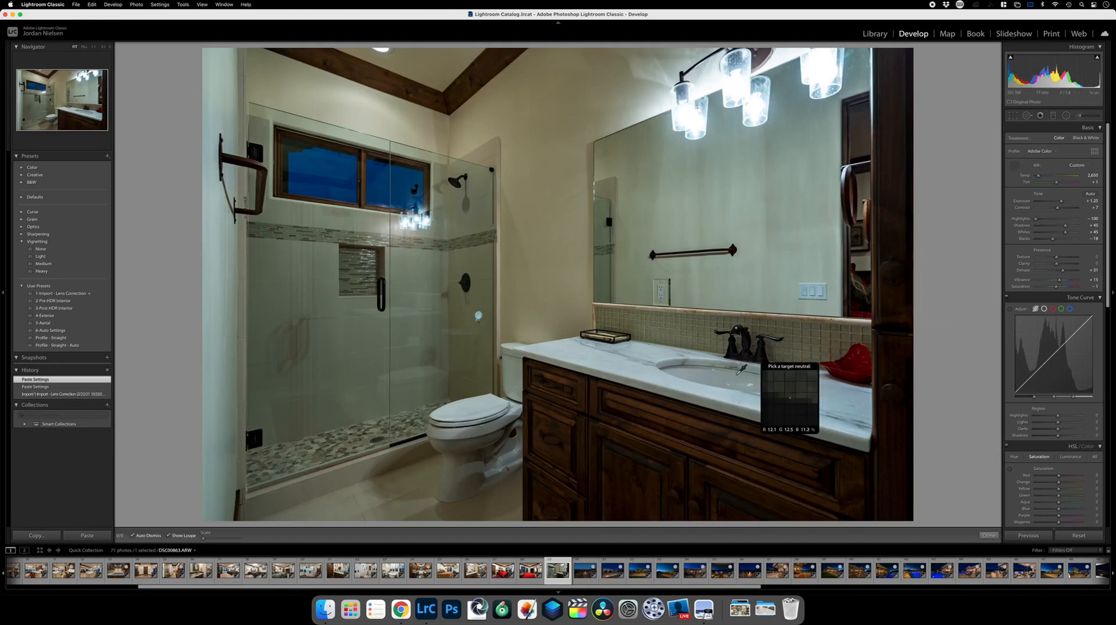
{"action": "left_click", "coordinate": [486, 410]}
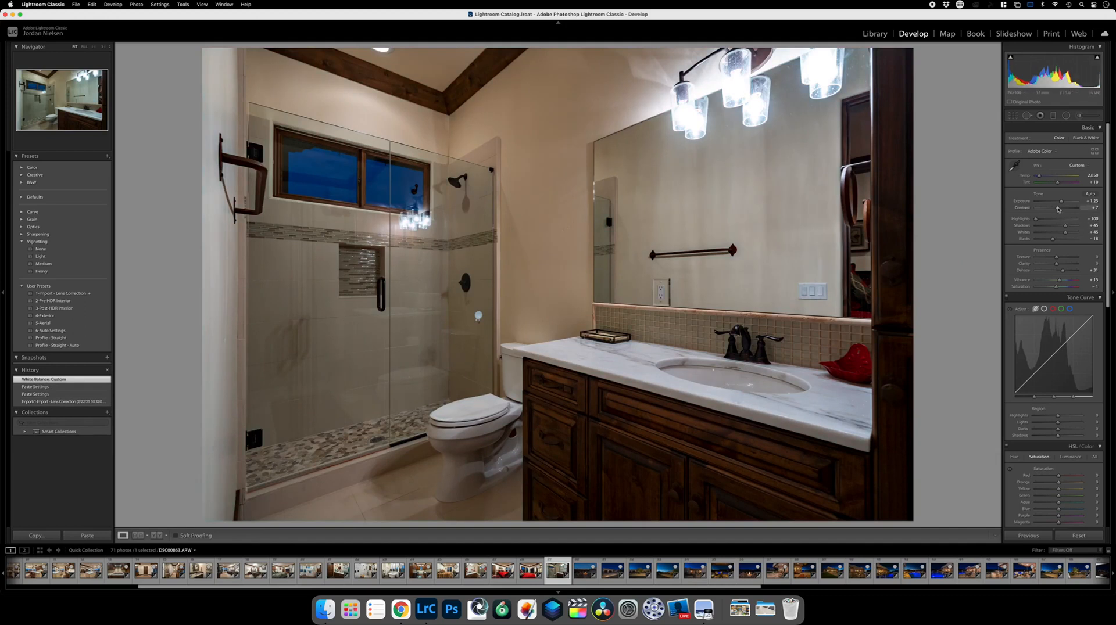
{"action": "left_click_drag", "start_coordinate": [1062, 203], "coordinate": [1065, 203]}
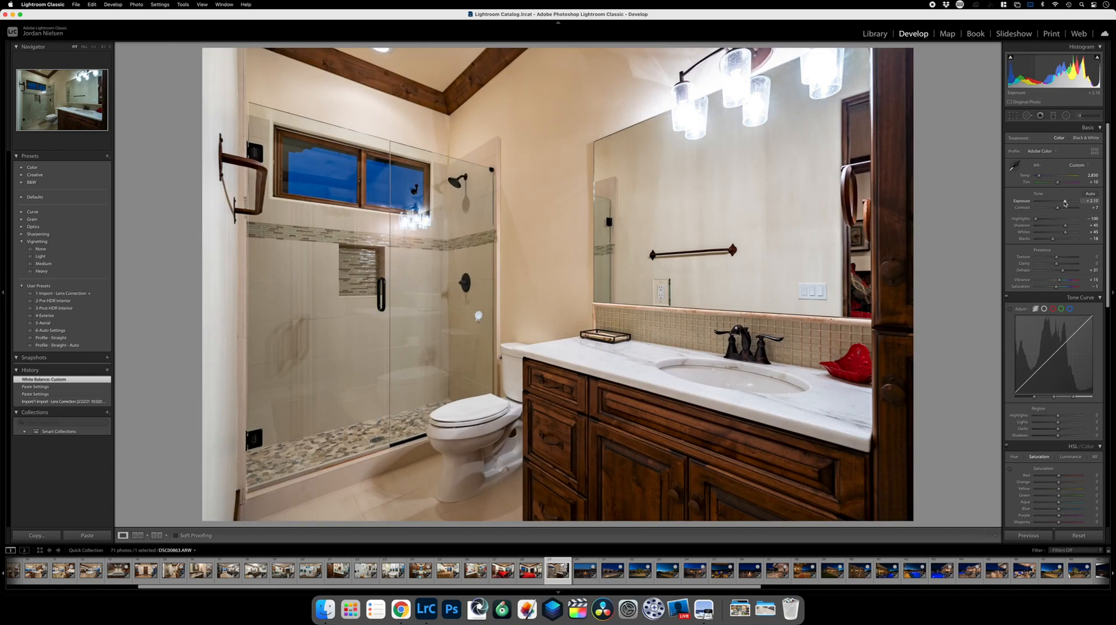
{"action": "left_click_drag", "start_coordinate": [1065, 203], "coordinate": [1066, 203]}
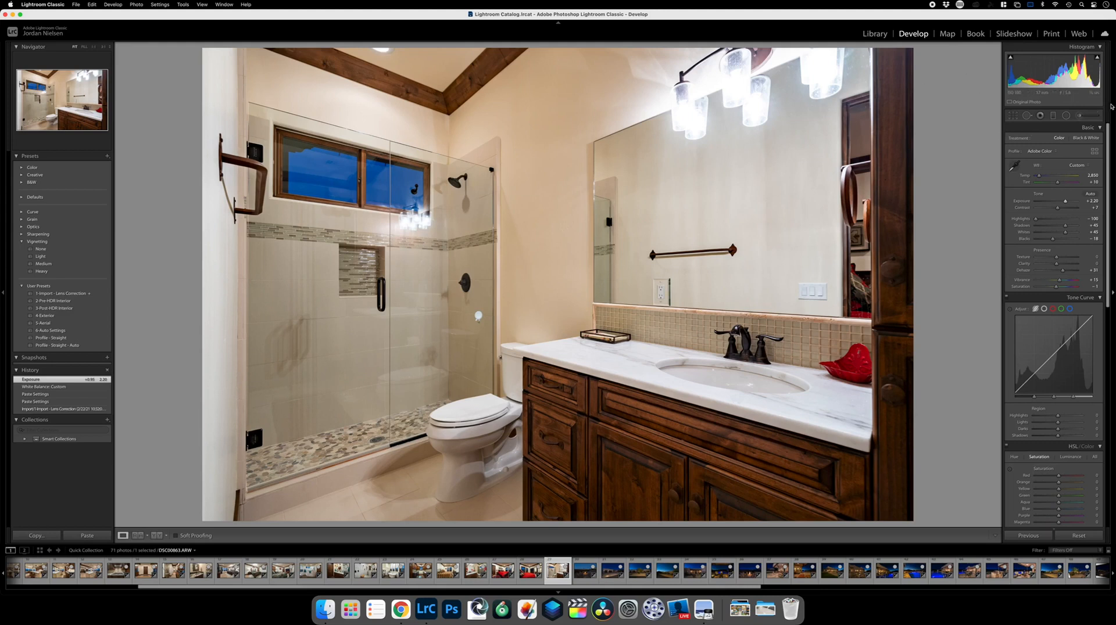
Brush over the bright vanity lights in the bathroom photo with exposure −0.56 and temperature 21.
{"action": "left_click", "coordinate": [1080, 117]}
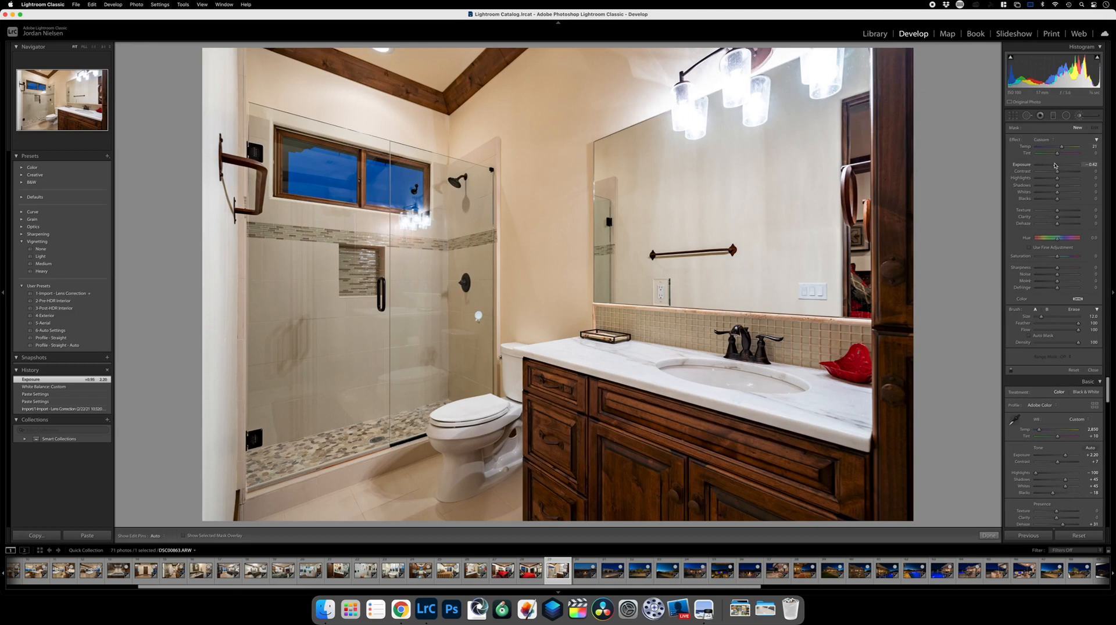
{"action": "scroll", "coordinate": [761, 96], "scroll_direction": "up", "scroll_amount": 7}
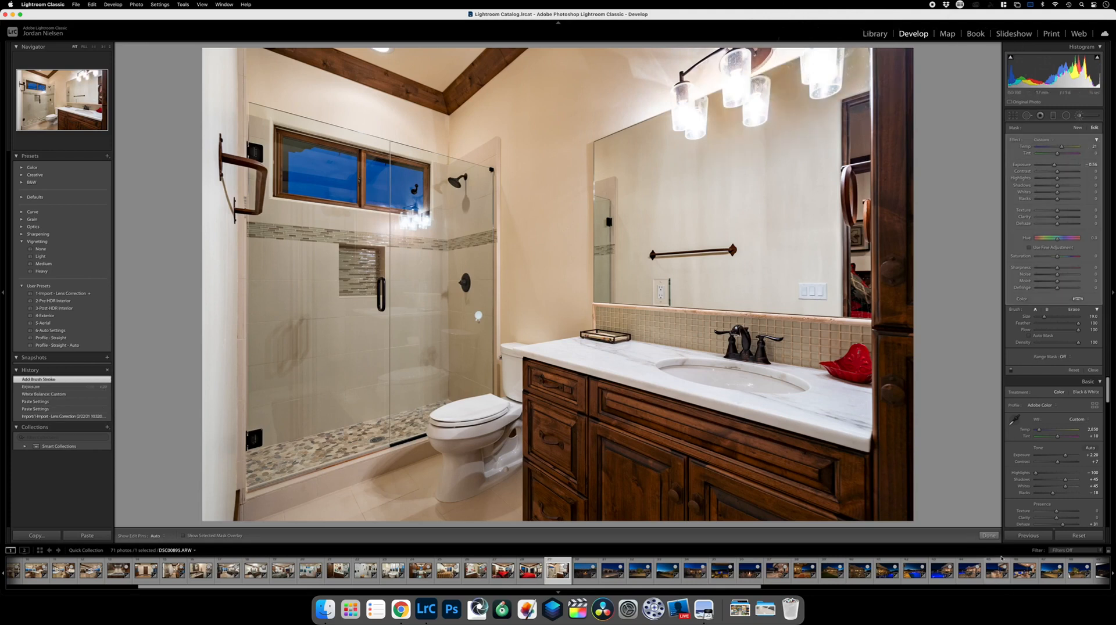
{"action": "left_click", "coordinate": [987, 536]}
On the fire pit photo, set shadows to +100, highlights to −84 and exposure to +1.10.
{"action": "key", "text": "Right"}
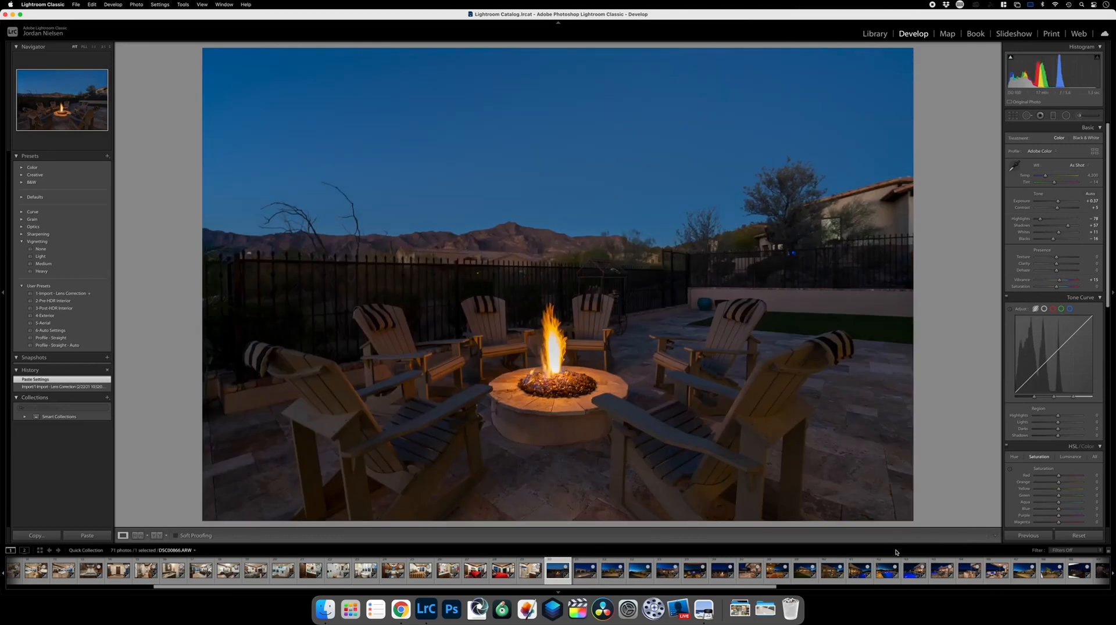
{"action": "scroll", "coordinate": [971, 572], "scroll_direction": "down", "scroll_amount": 5}
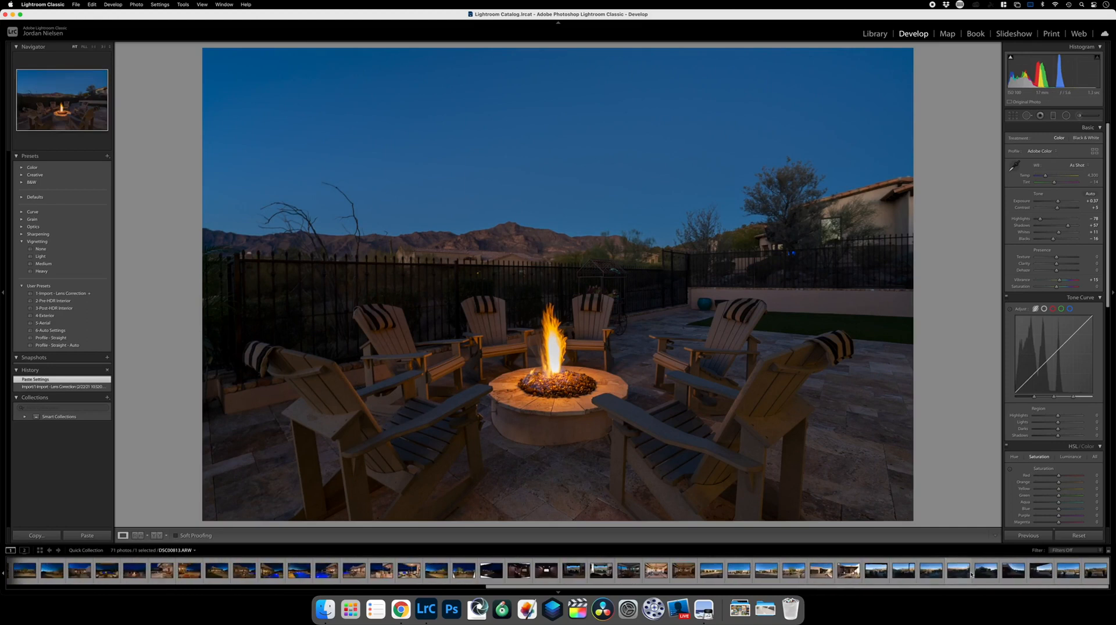
{"action": "scroll", "coordinate": [969, 574], "scroll_direction": "up", "scroll_amount": 5}
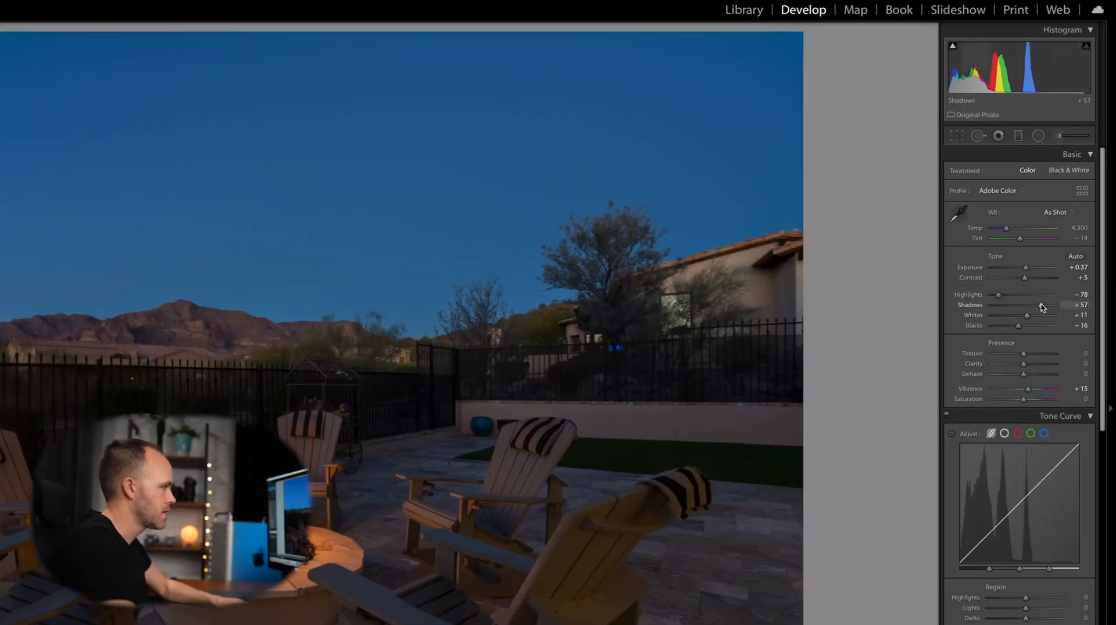
{"action": "left_click_drag", "start_coordinate": [1042, 306], "coordinate": [1054, 306]}
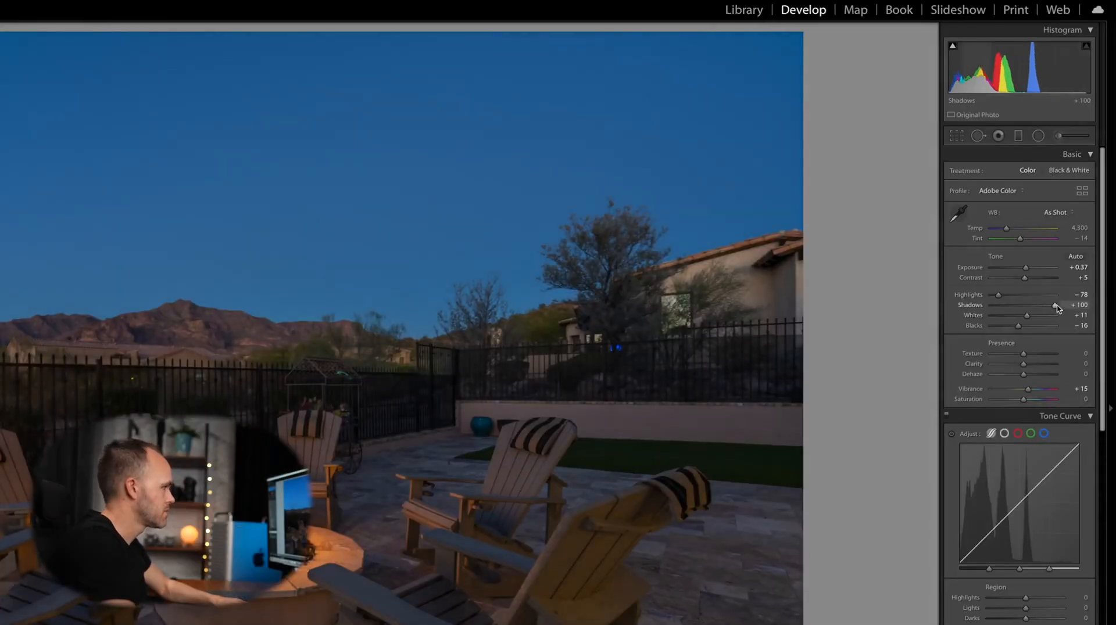
{"action": "left_click_drag", "start_coordinate": [998, 295], "coordinate": [1030, 268]}
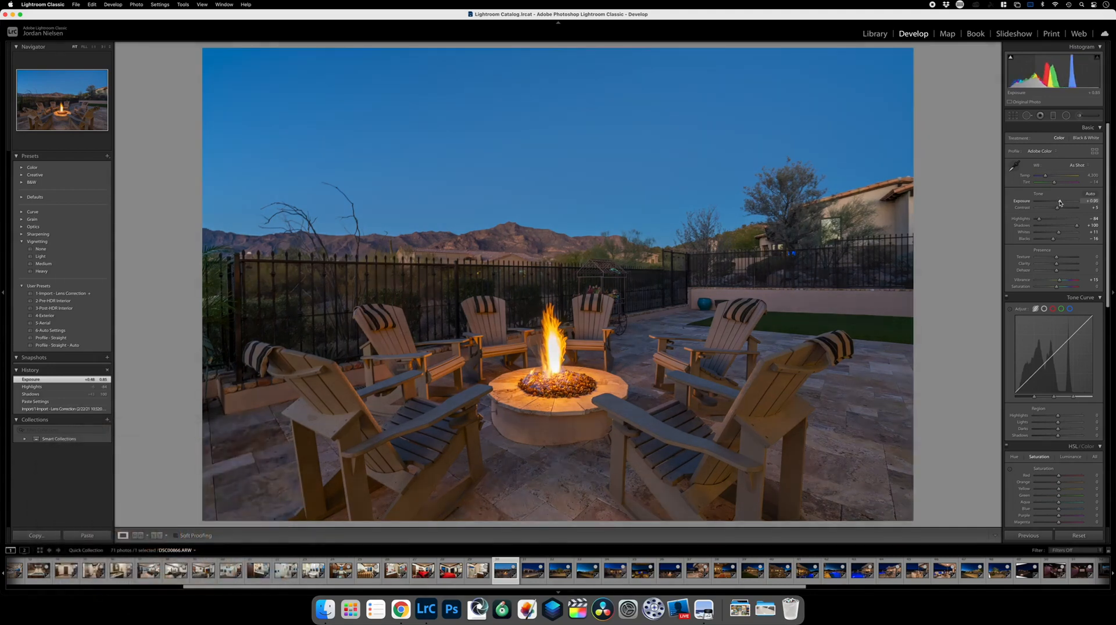
{"action": "left_click_drag", "start_coordinate": [1060, 202], "coordinate": [1060, 203]}
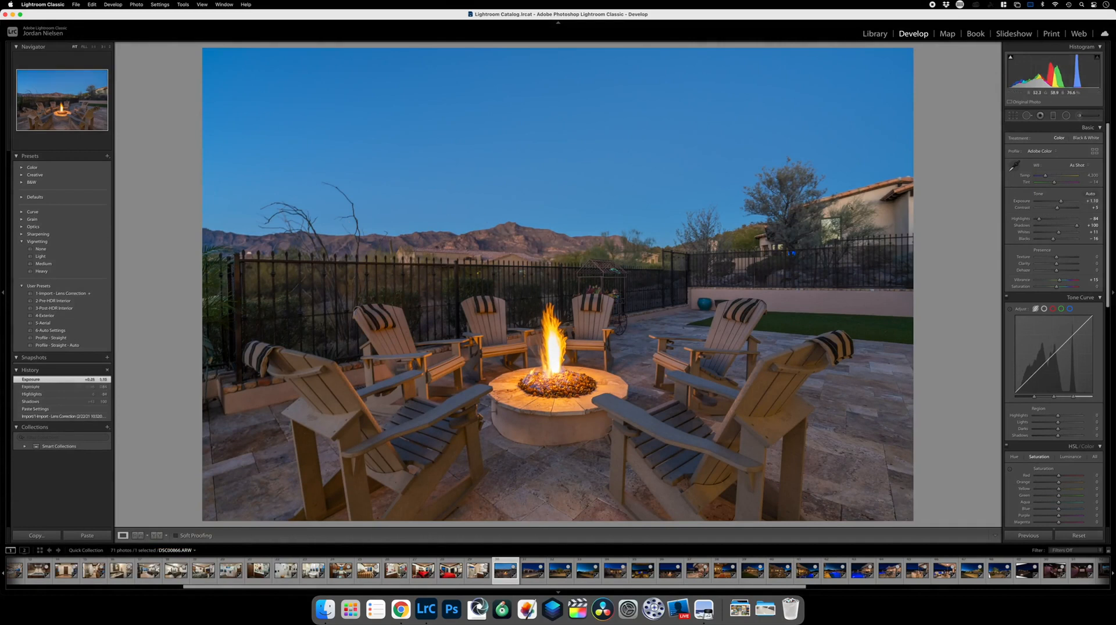
Give the fire pit photo dehaze +36, contrast +1 and texture +24, and set its exposure to +1.45.
{"action": "left_click_drag", "start_coordinate": [1056, 271], "coordinate": [1063, 272]}
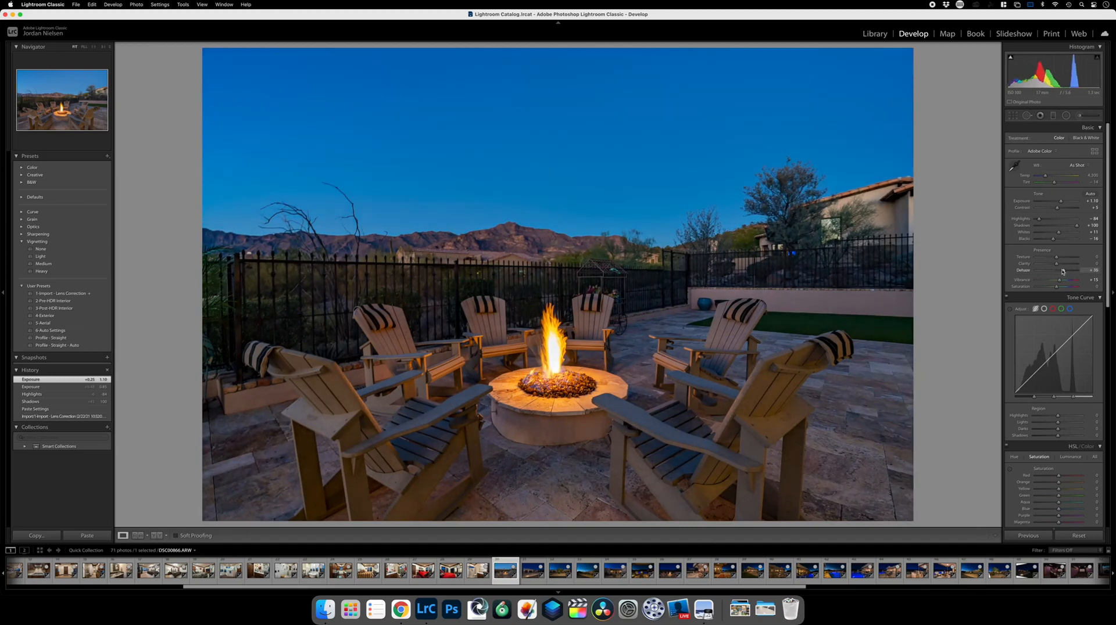
{"action": "left_click_drag", "start_coordinate": [1056, 208], "coordinate": [1056, 208]}
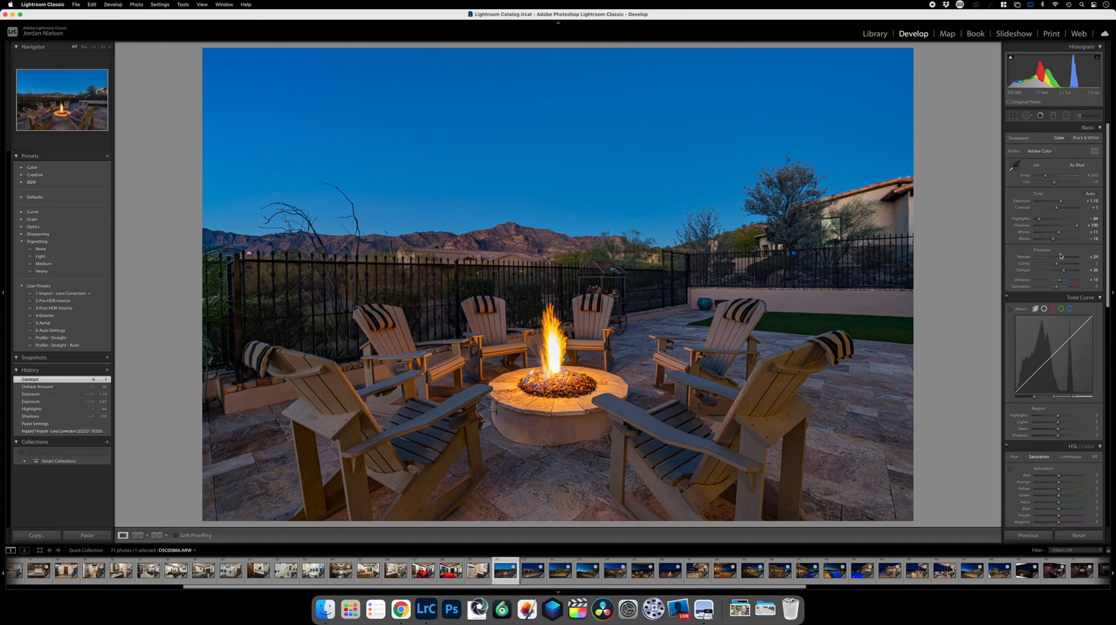
{"action": "left_click_drag", "start_coordinate": [1060, 256], "coordinate": [1061, 256]}
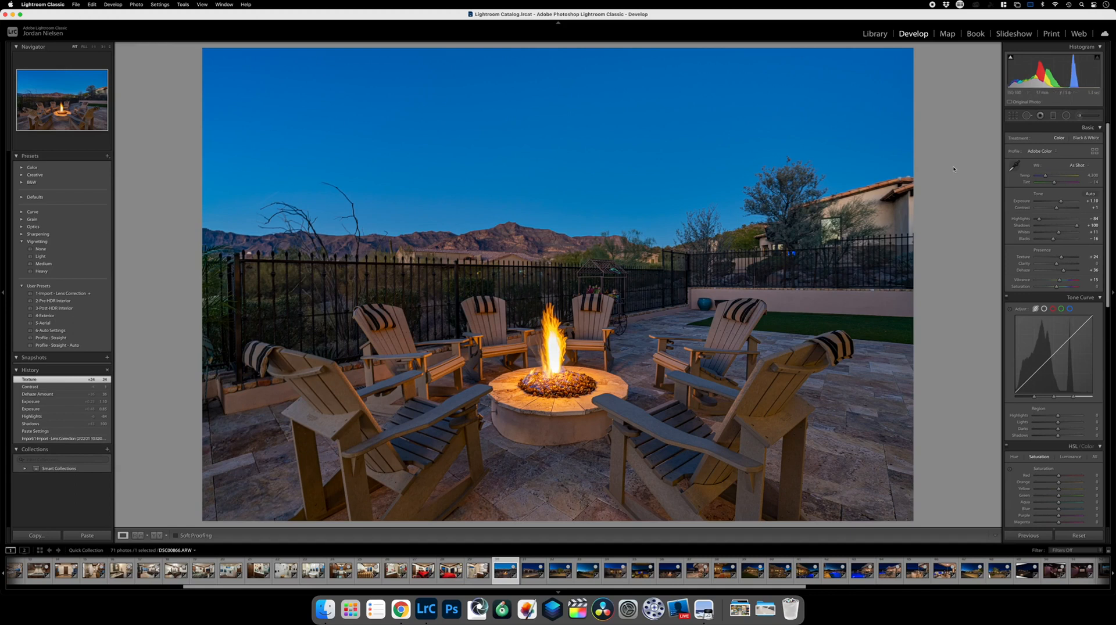
{"action": "left_click", "coordinate": [1059, 201]}
{"action": "left_click_drag", "start_coordinate": [1058, 203], "coordinate": [1062, 202]}
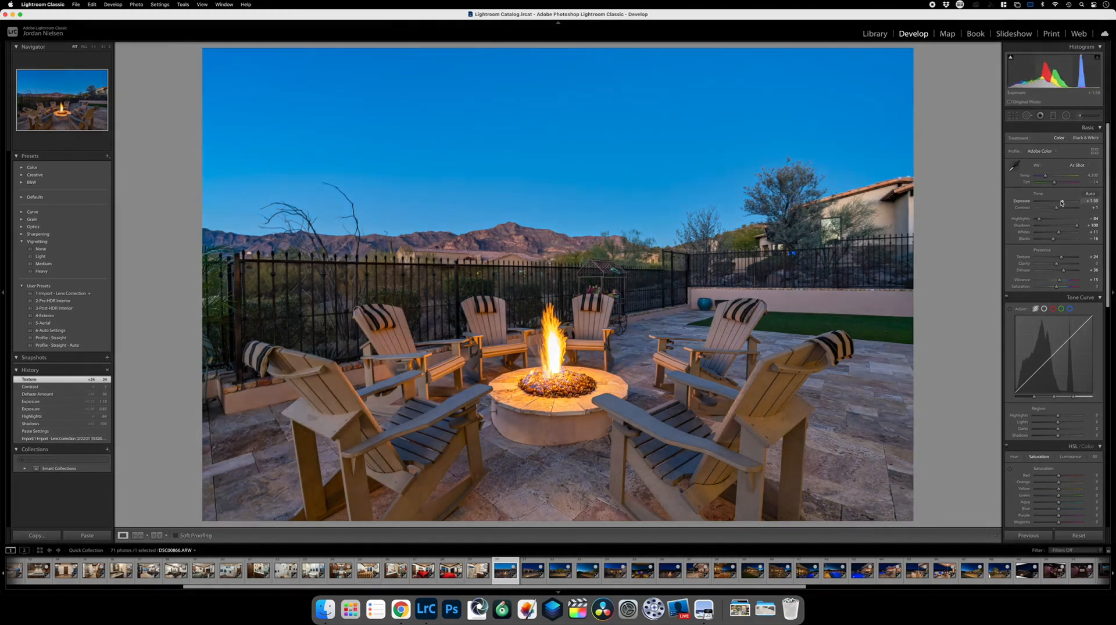
On the twilight photo of the house front and garages, apply auto settings and set exposure to +1.15.
{"action": "key", "text": "Right"}
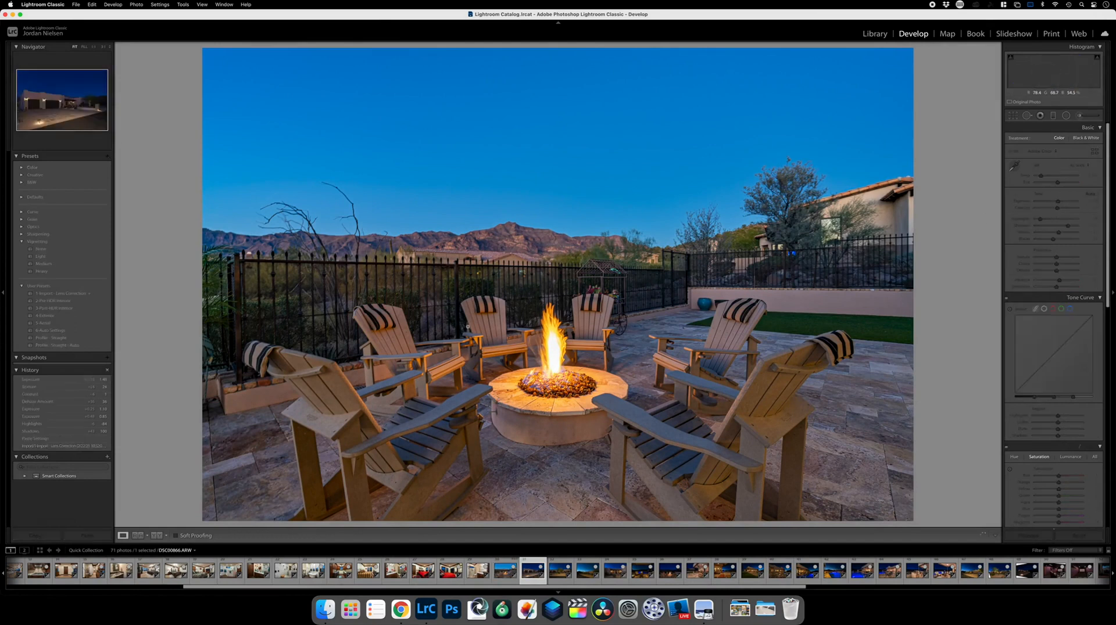
{"action": "key", "text": "Left"}
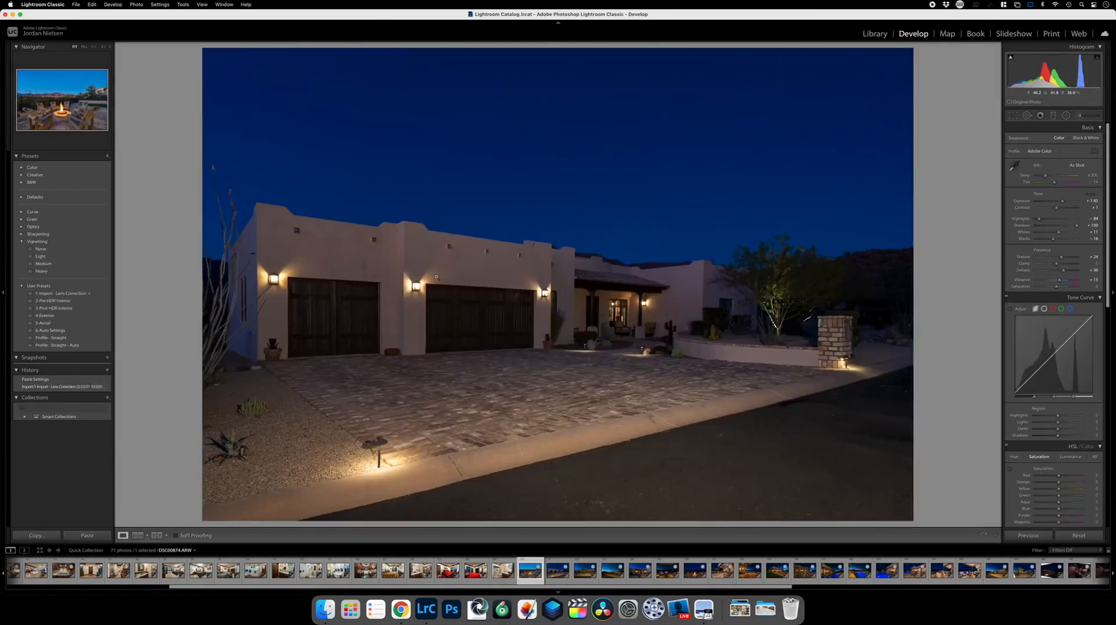
{"action": "key", "text": "Right"}
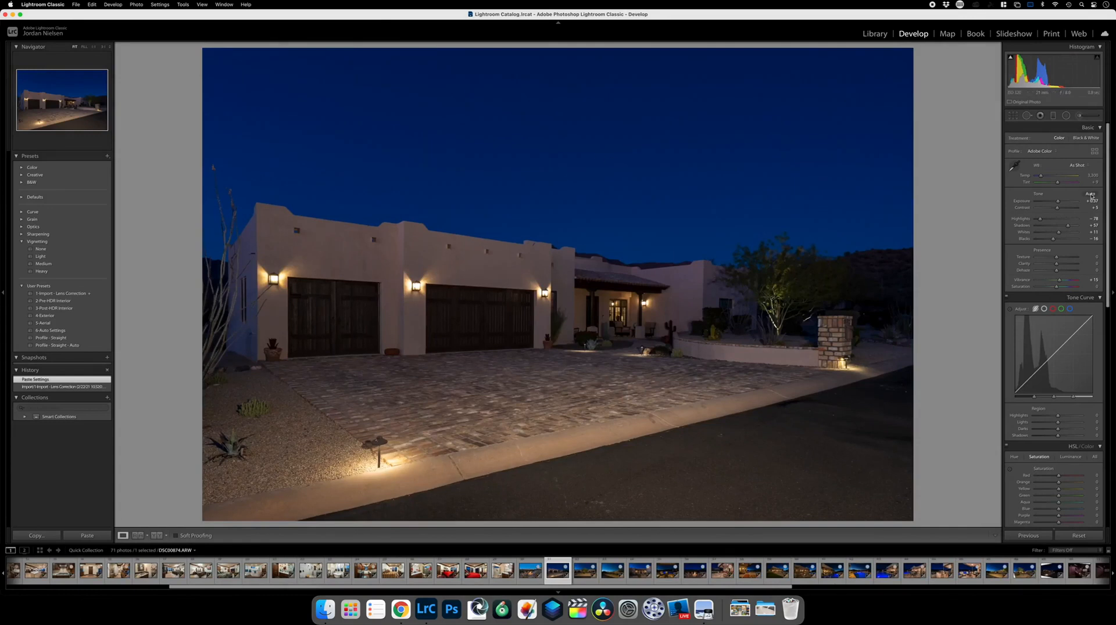
{"action": "key", "text": "super+u"}
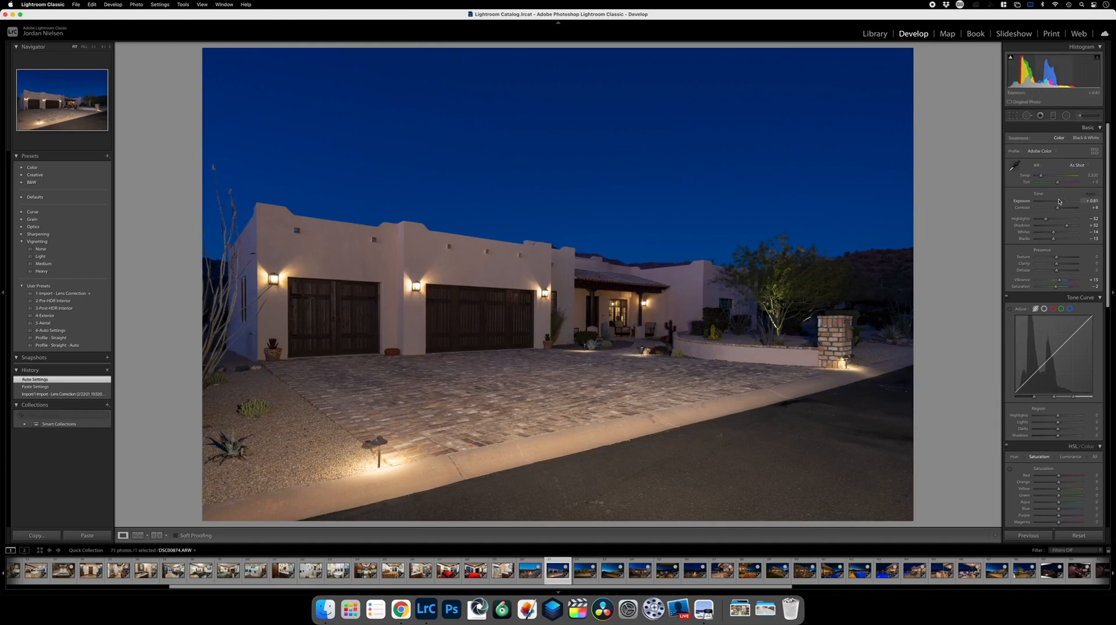
{"action": "left_click_drag", "start_coordinate": [1059, 202], "coordinate": [1060, 203]}
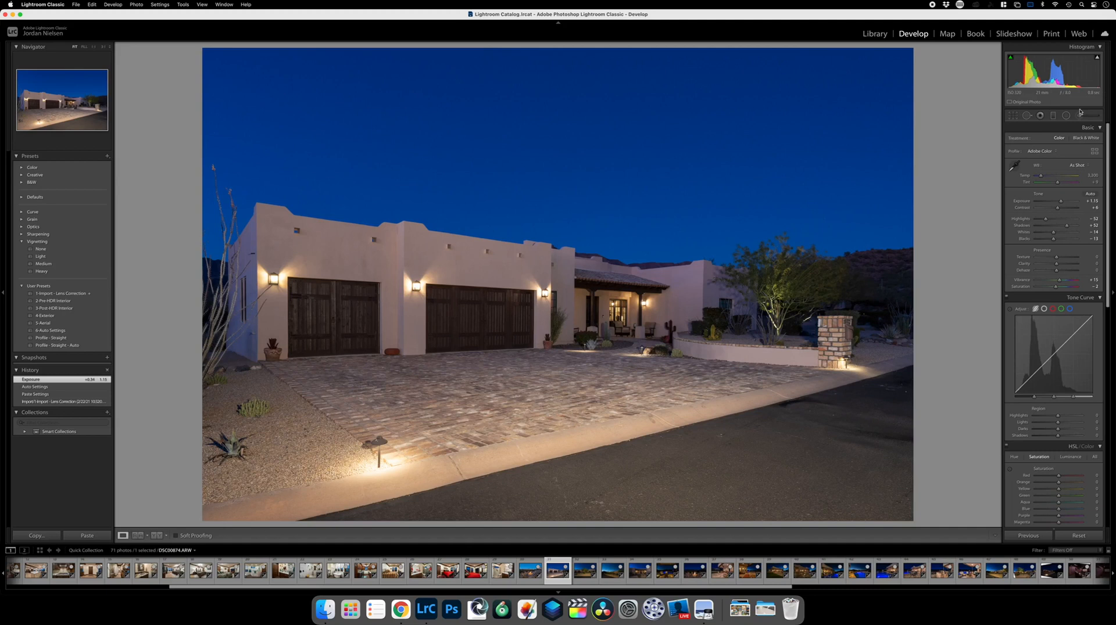
Paint the asphalt road in the foreground with a large exposure-only adjustment brush at −0.43.
{"action": "left_click", "coordinate": [1079, 115]}
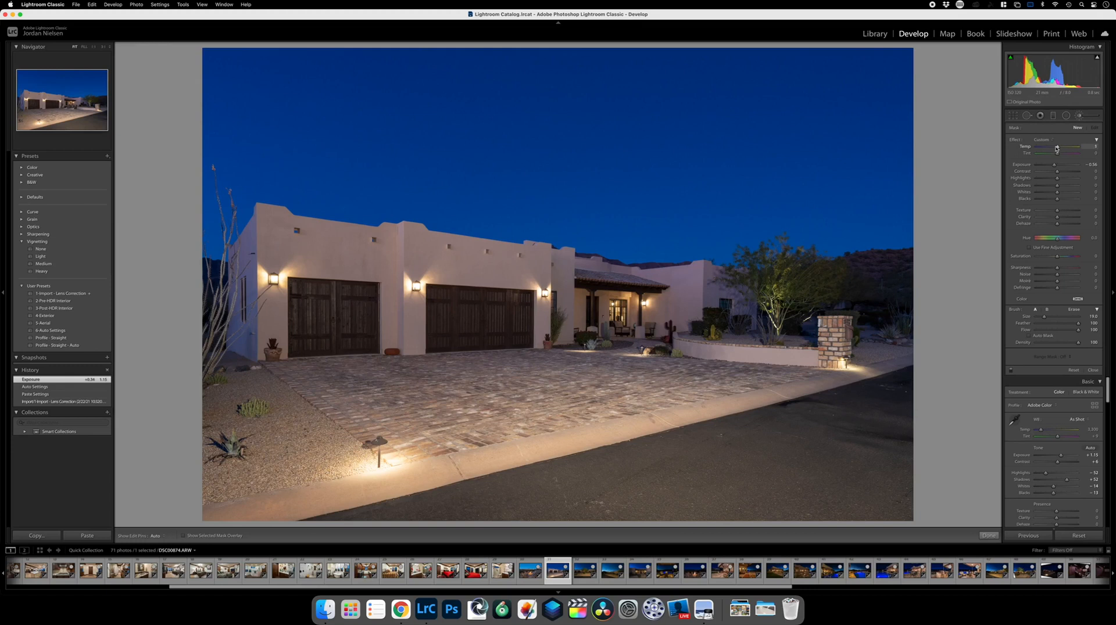
{"action": "left_click", "coordinate": [1052, 140]}
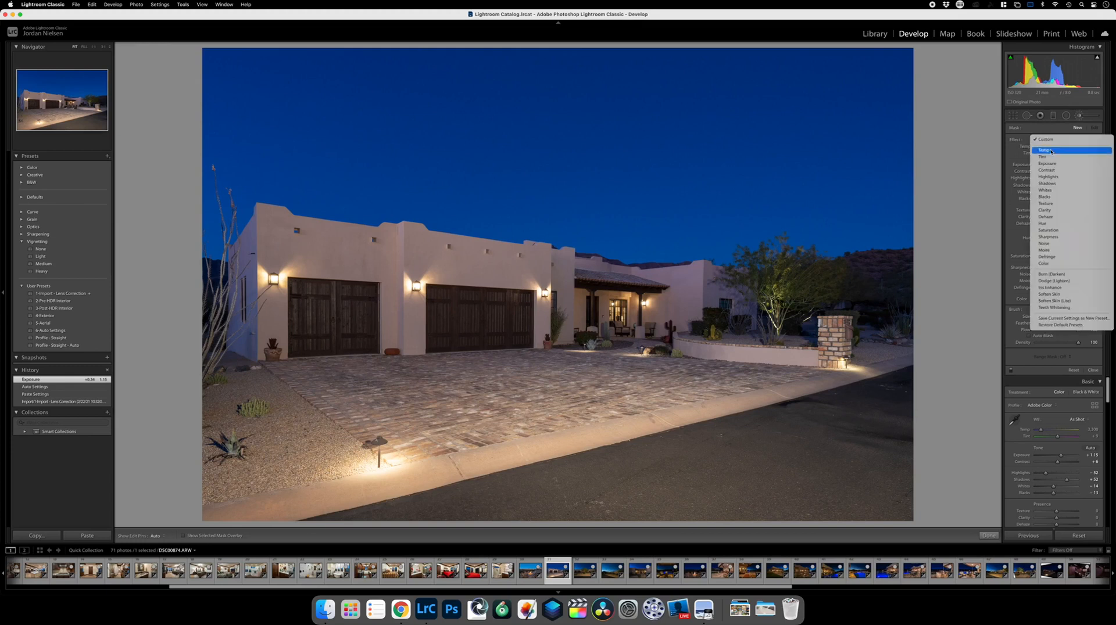
{"action": "left_click", "coordinate": [1056, 166]}
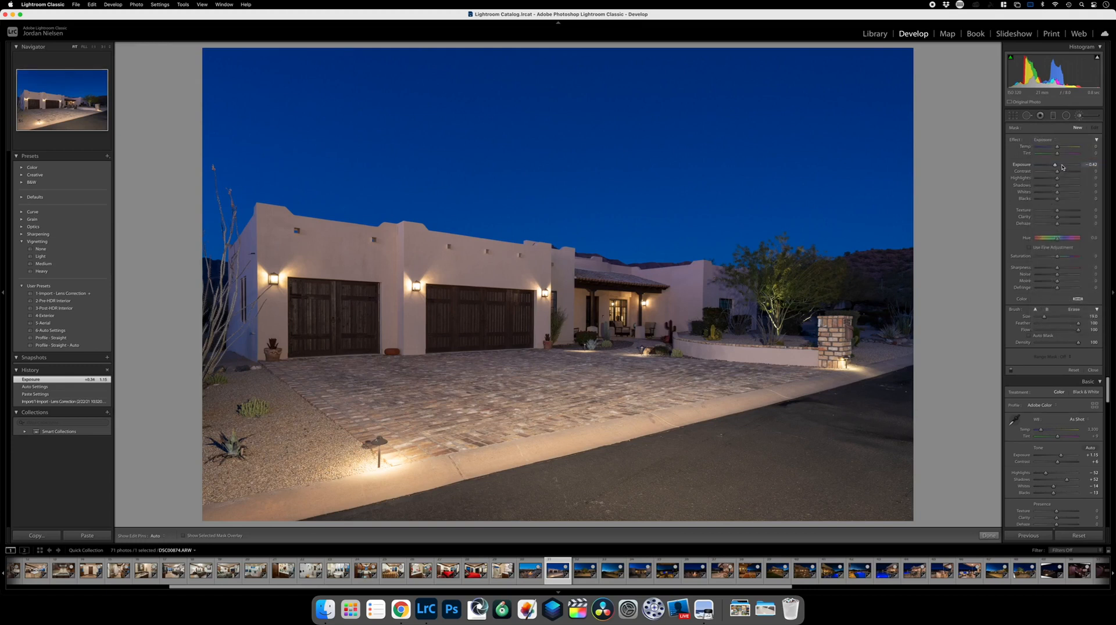
{"action": "scroll", "coordinate": [874, 476], "scroll_direction": "up", "scroll_amount": 4}
{"action": "mouse_move", "coordinate": [882, 471]}
{"action": "left_mouse_down"}
{"action": "mouse_move", "coordinate": [712, 447]}
{"action": "mouse_move", "coordinate": [561, 477]}
{"action": "mouse_move", "coordinate": [671, 462]}
{"action": "mouse_move", "coordinate": [611, 451]}
{"action": "left_mouse_up"}
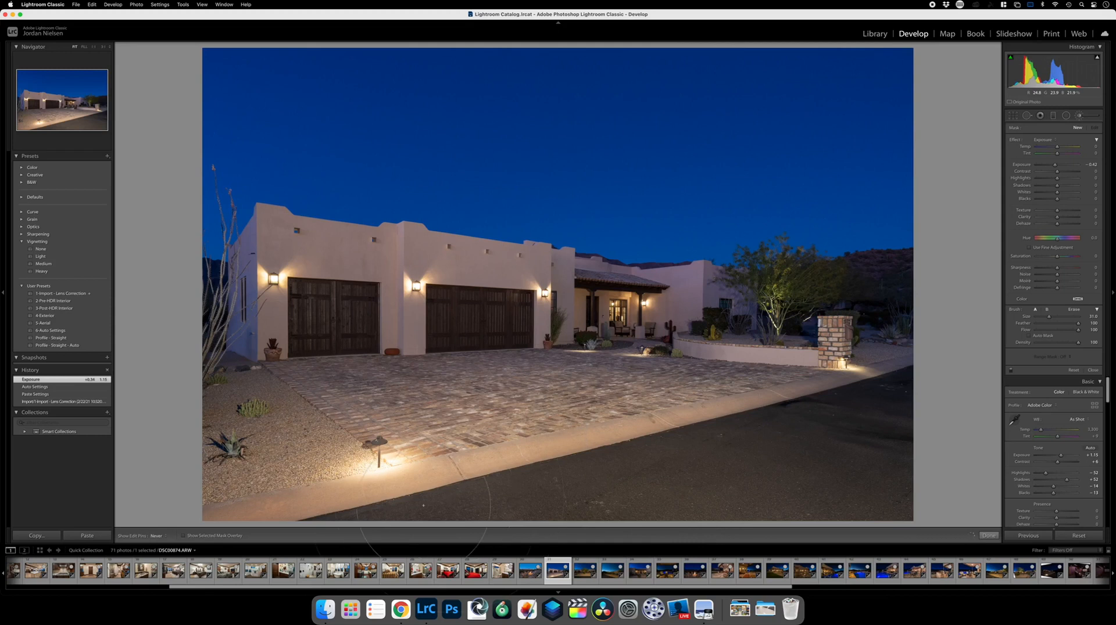
{"action": "left_click", "coordinate": [783, 485]}
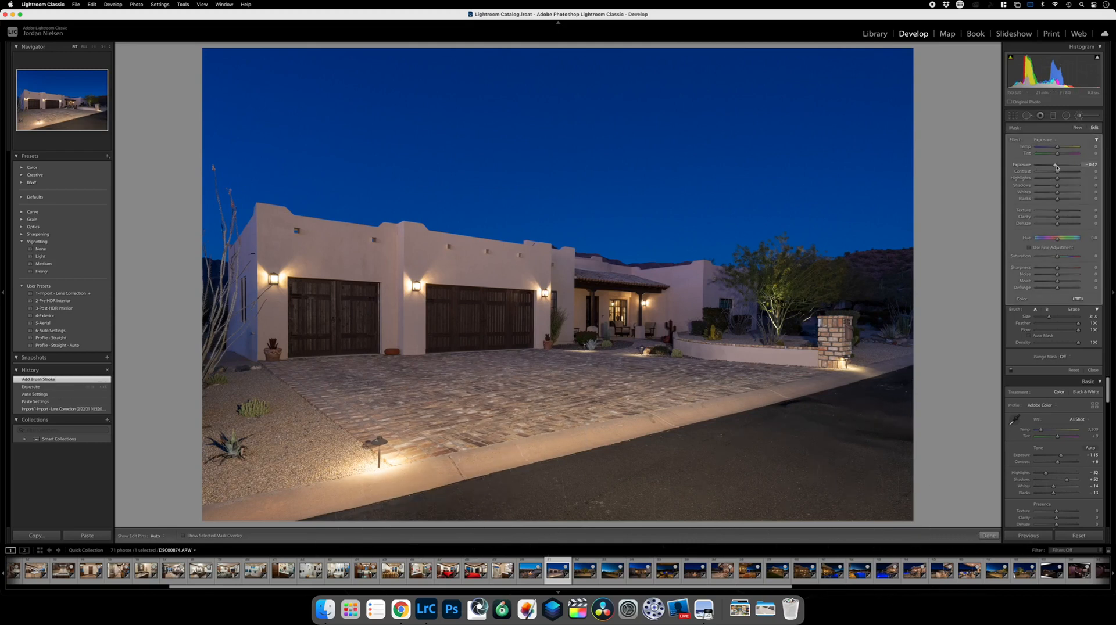
Lower the road brush's exposure to about −1.1 and close the brush.
{"action": "left_click_drag", "start_coordinate": [1056, 167], "coordinate": [1052, 167]}
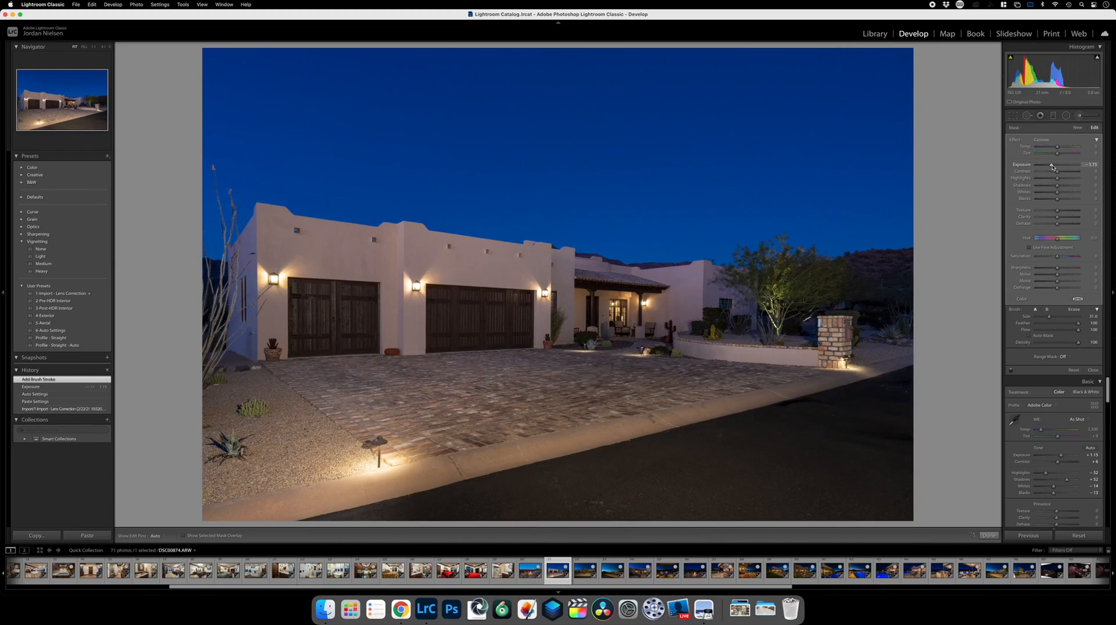
{"action": "left_click_drag", "start_coordinate": [1051, 167], "coordinate": [1051, 166]}
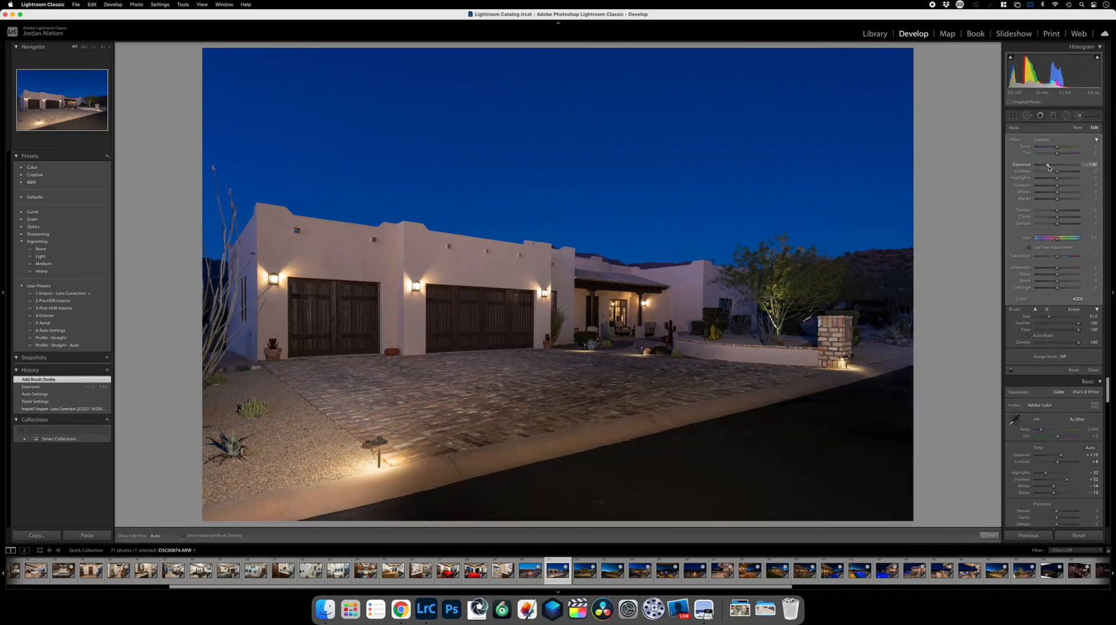
{"action": "left_click_drag", "start_coordinate": [1051, 166], "coordinate": [1053, 167]}
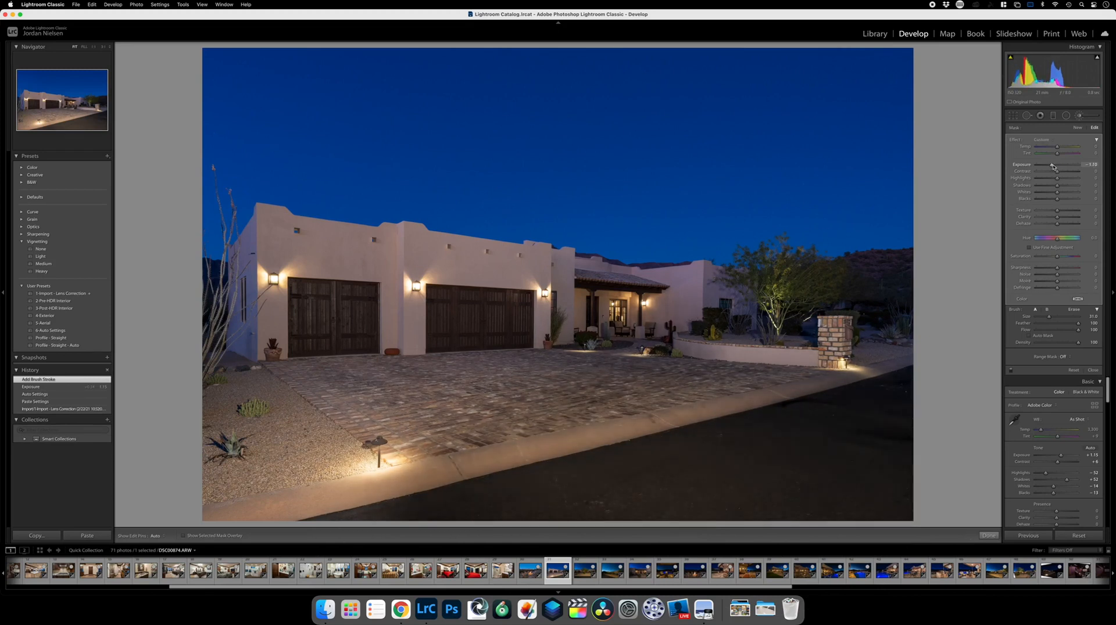
{"action": "left_click", "coordinate": [988, 536]}
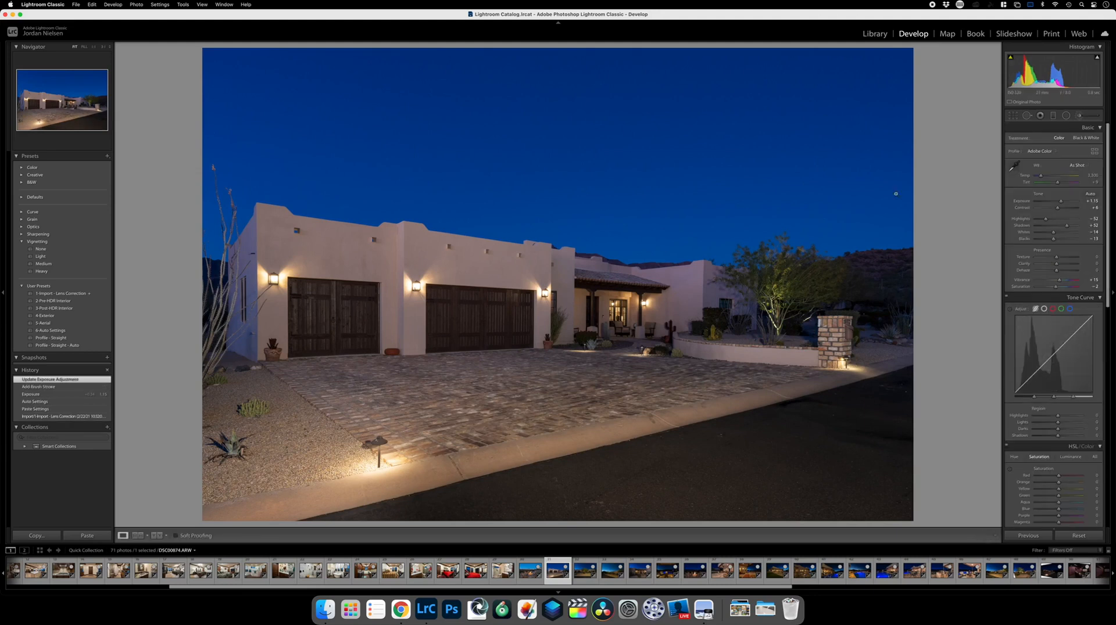
Brush the garage facade and the far house walls with exposure about +0.35 and feather 55, and warm the brush temperature to about 13.
{"action": "left_click", "coordinate": [1079, 117]}
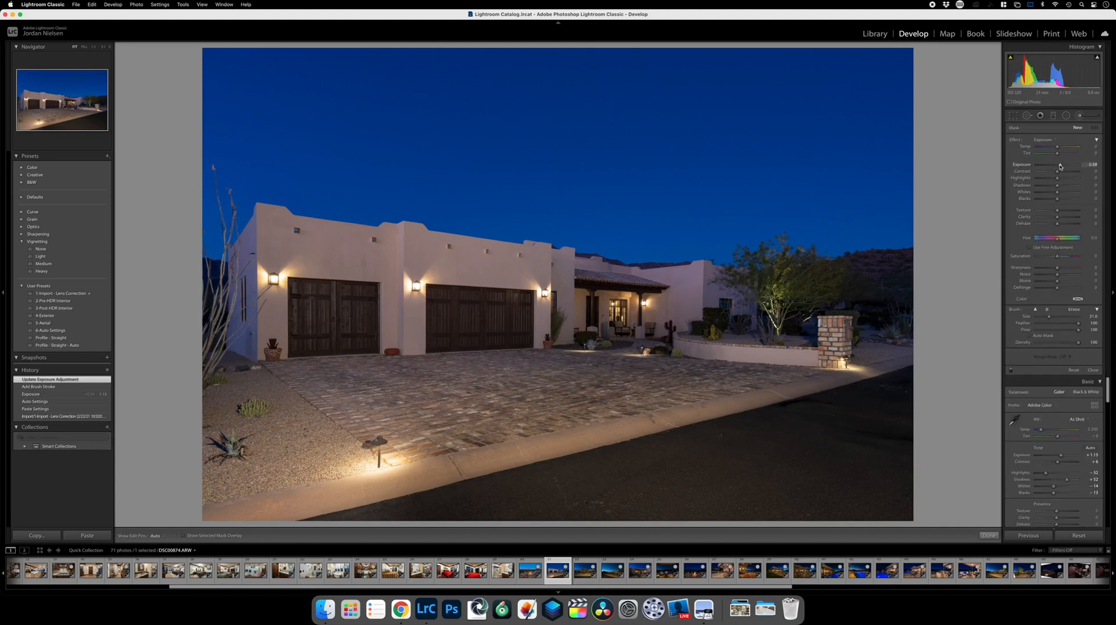
{"action": "scroll", "coordinate": [577, 286], "scroll_direction": "down", "scroll_amount": 5}
{"action": "left_click_drag", "start_coordinate": [1077, 326], "coordinate": [1059, 326]}
{"action": "mouse_move", "coordinate": [271, 306]}
{"action": "left_mouse_down"}
{"action": "mouse_move", "coordinate": [300, 275]}
{"action": "mouse_move", "coordinate": [494, 299]}
{"action": "left_mouse_up"}
{"action": "key", "text": "h"}
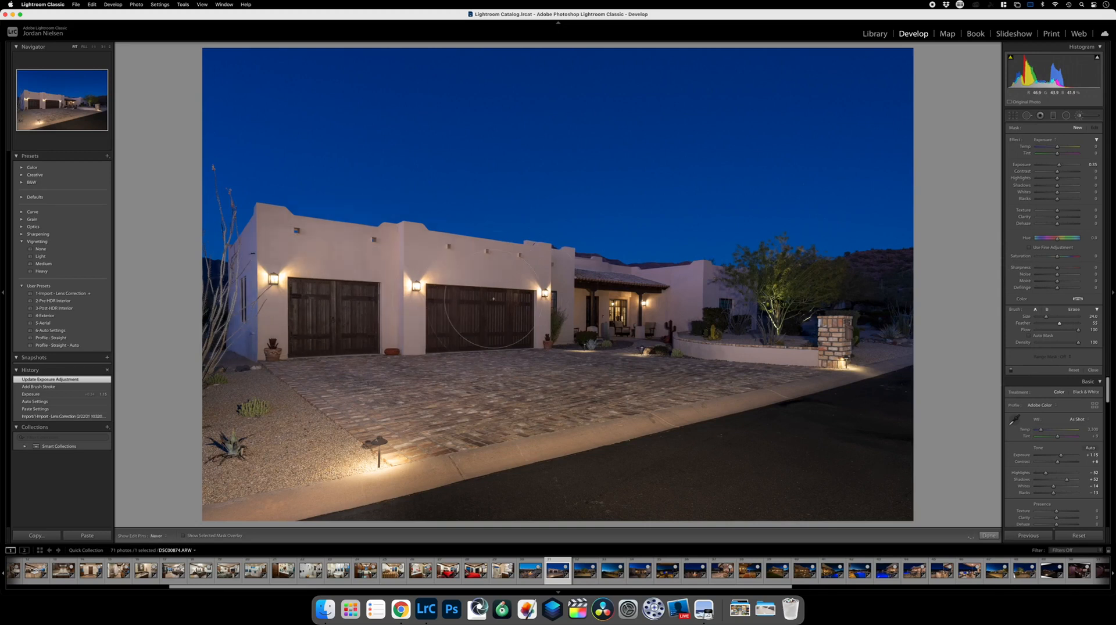
{"action": "left_click_drag", "start_coordinate": [745, 319], "coordinate": [804, 313]}
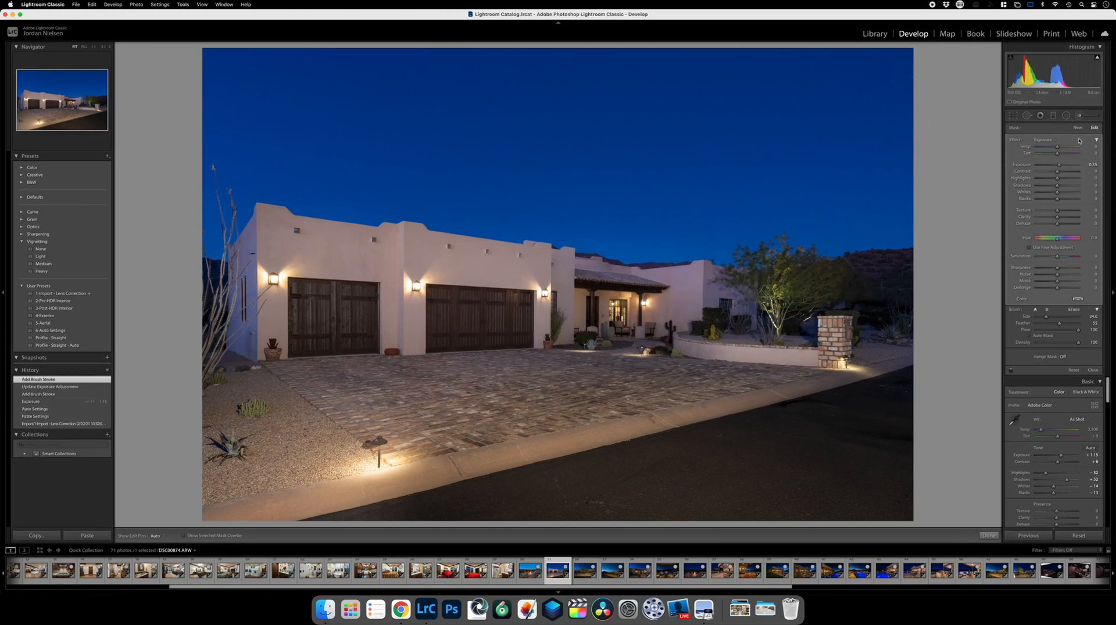
{"action": "left_click_drag", "start_coordinate": [1060, 149], "coordinate": [1063, 149]}
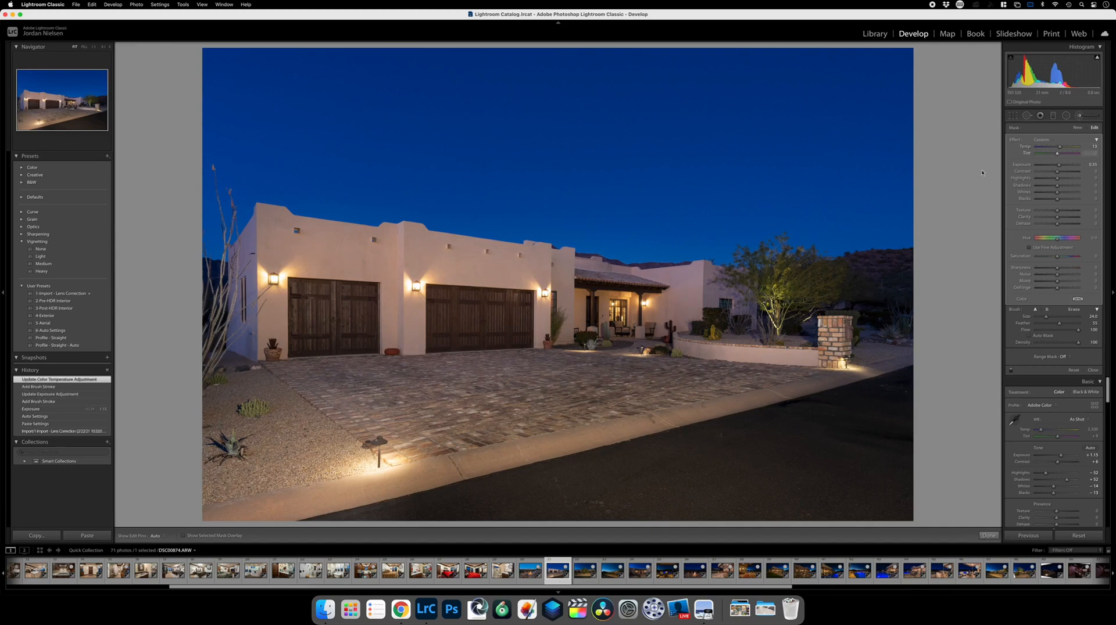
Copy the develop settings of the garage photo and paste them onto the next photo, the straight-on view of the house.
{"action": "left_click", "coordinate": [45, 537]}
{"action": "key", "text": "Return"}
{"action": "key", "text": "Right"}
{"action": "left_click", "coordinate": [95, 536]}
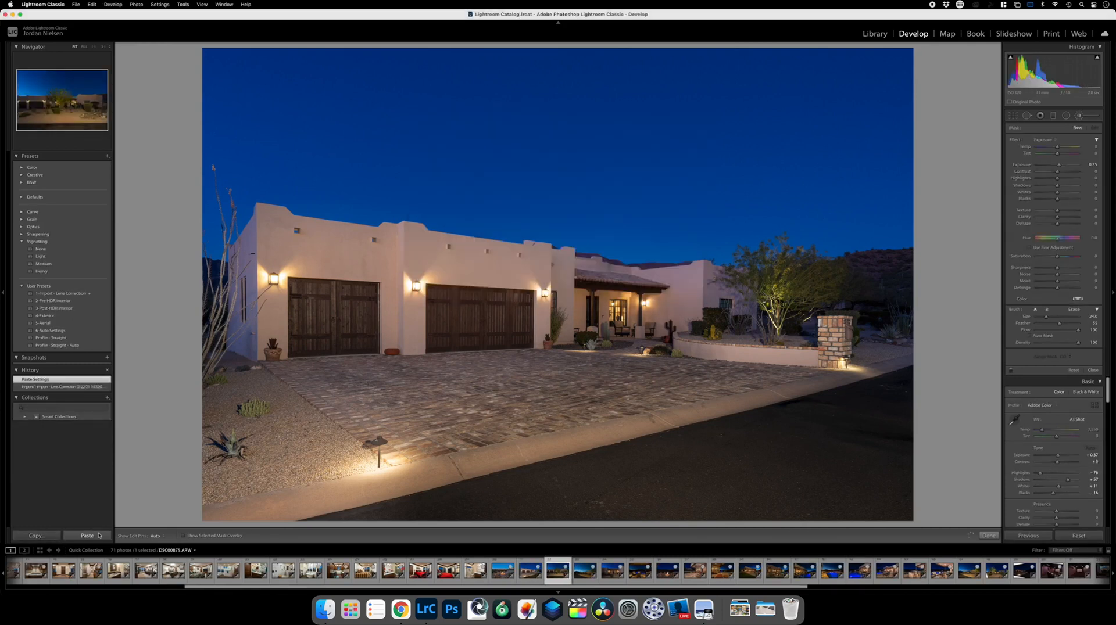
{"action": "left_click", "coordinate": [94, 536]}
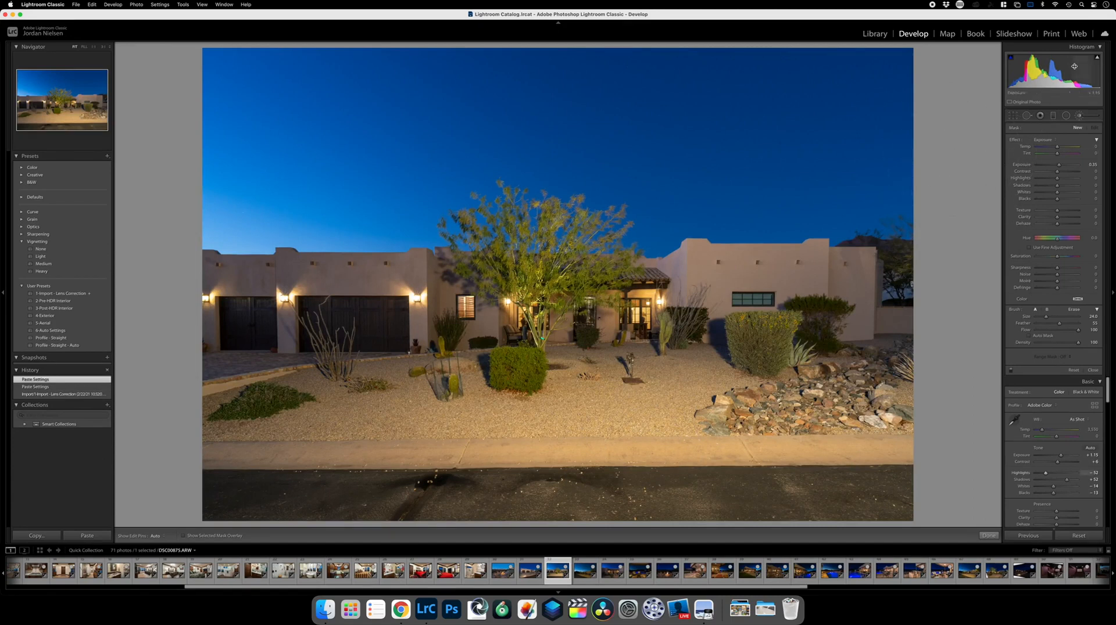
On the straight-on house photo, cool the white balance temperature to about 3,228 and set the exposure to +1.00.
{"action": "left_click", "coordinate": [1080, 117]}
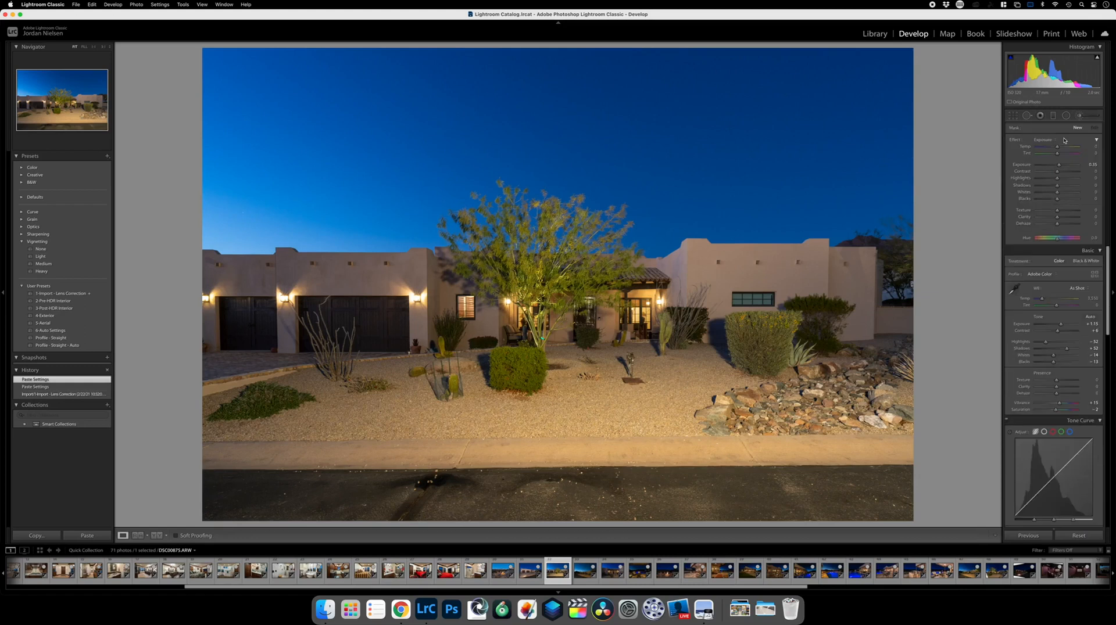
{"action": "left_click_drag", "start_coordinate": [1042, 179], "coordinate": [1040, 179]}
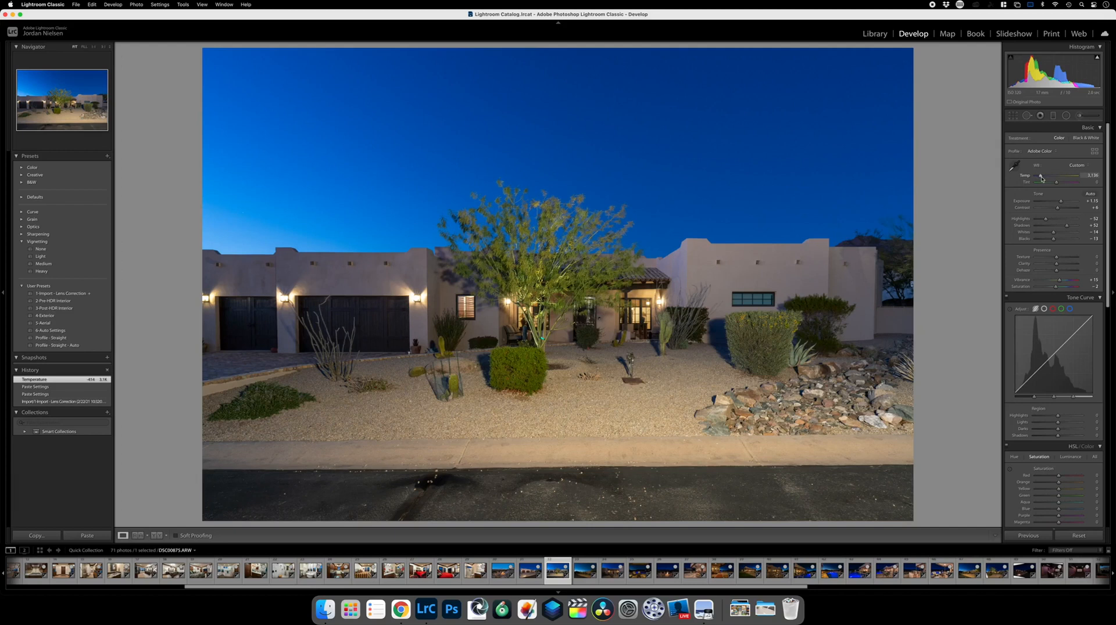
{"action": "left_click_drag", "start_coordinate": [1040, 178], "coordinate": [1039, 179]}
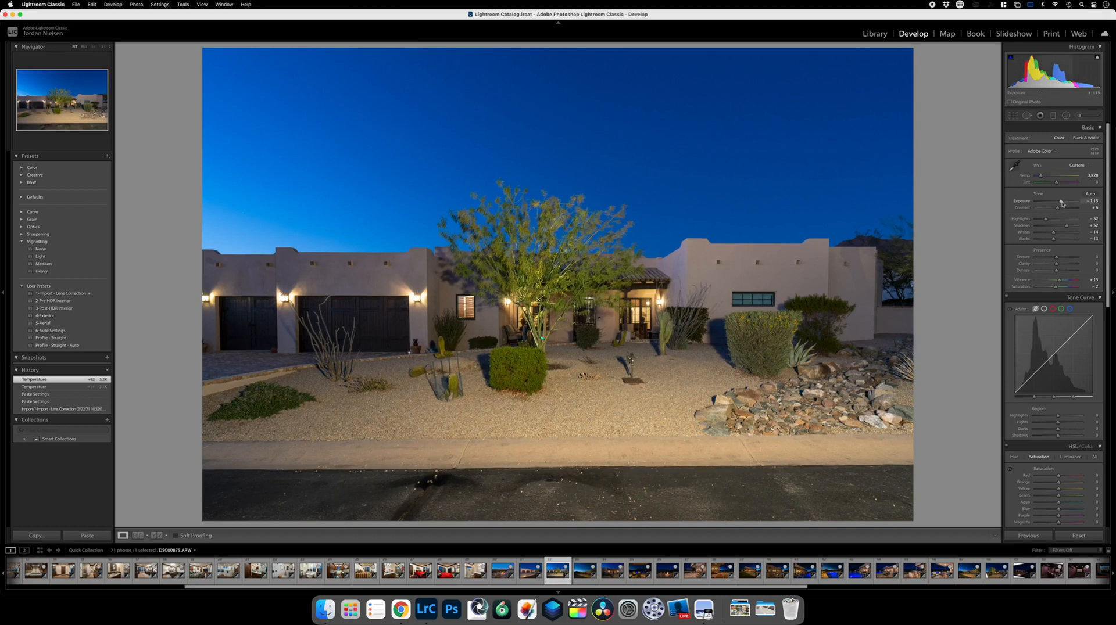
{"action": "left_click_drag", "start_coordinate": [1061, 202], "coordinate": [1061, 203]}
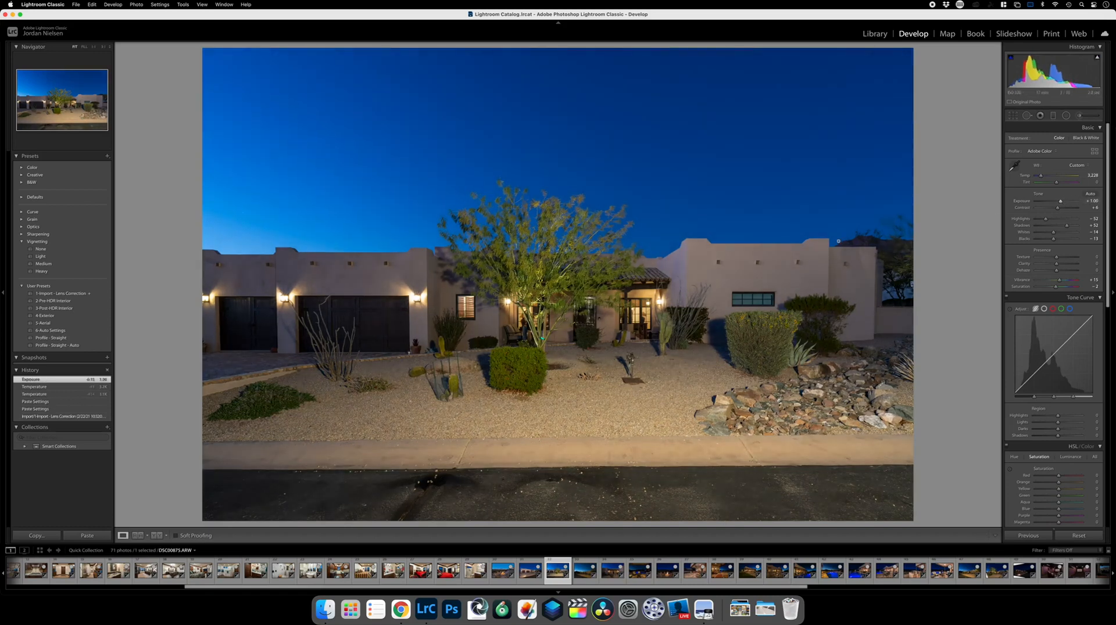
Paint the far end wall beside the large shrub with an exposure brush of about +0.35, and warm its temperature to 12.
{"action": "left_click", "coordinate": [1081, 116]}
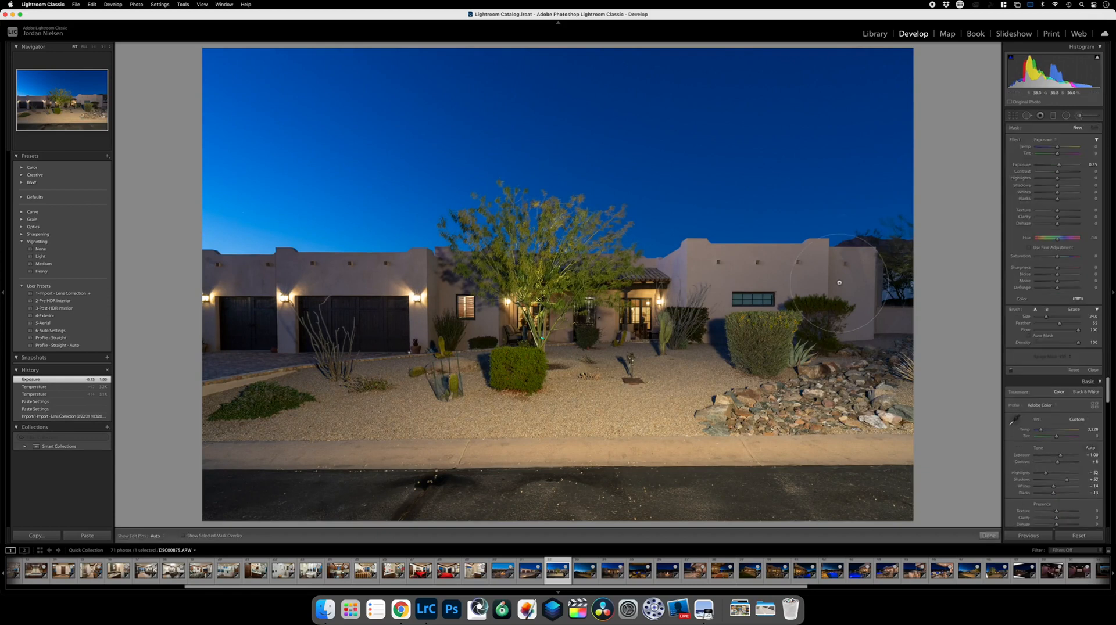
{"action": "mouse_move", "coordinate": [875, 295]}
{"action": "left_mouse_down"}
{"action": "mouse_move", "coordinate": [546, 303]}
{"action": "mouse_move", "coordinate": [250, 293]}
{"action": "mouse_move", "coordinate": [222, 328]}
{"action": "mouse_move", "coordinate": [377, 361]}
{"action": "mouse_move", "coordinate": [482, 354]}
{"action": "mouse_move", "coordinate": [869, 313]}
{"action": "mouse_move", "coordinate": [874, 291]}
{"action": "left_mouse_up"}
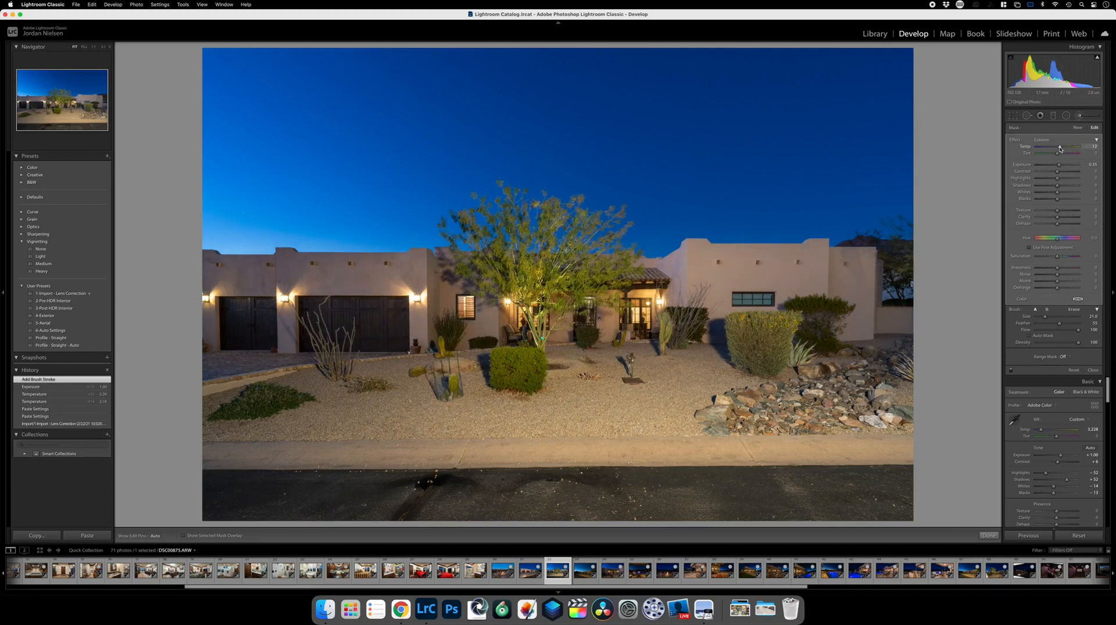
{"action": "left_click_drag", "start_coordinate": [1060, 150], "coordinate": [1060, 150]}
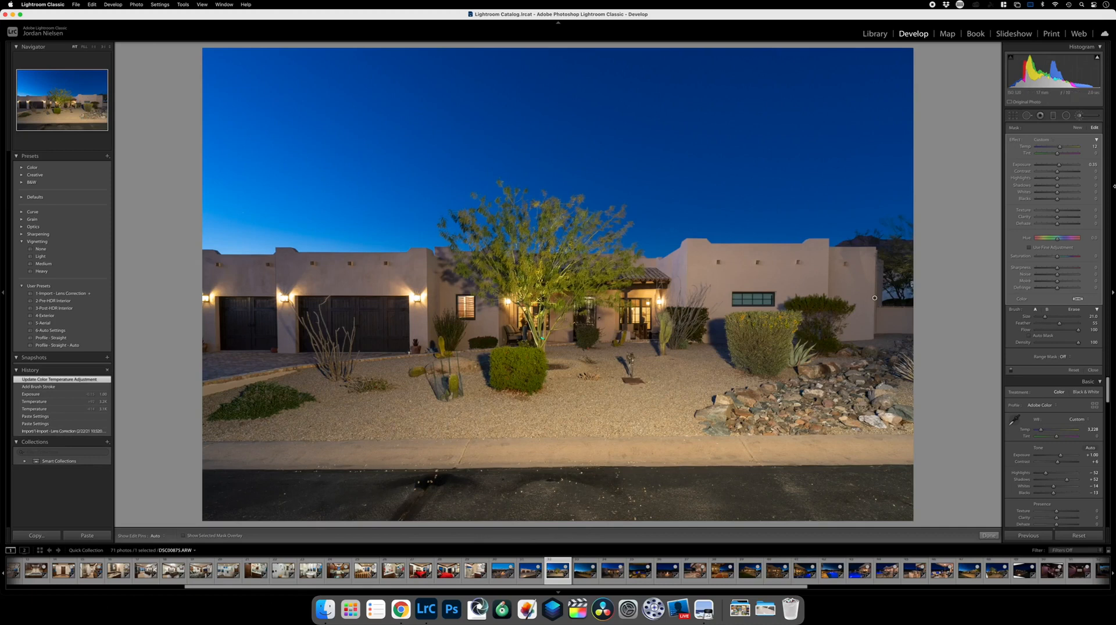
{"action": "left_click", "coordinate": [988, 536]}
Darken the asphalt road across the foreground with a new brush at about −0.49 exposure, and close the brush.
{"action": "left_click", "coordinate": [1079, 116]}
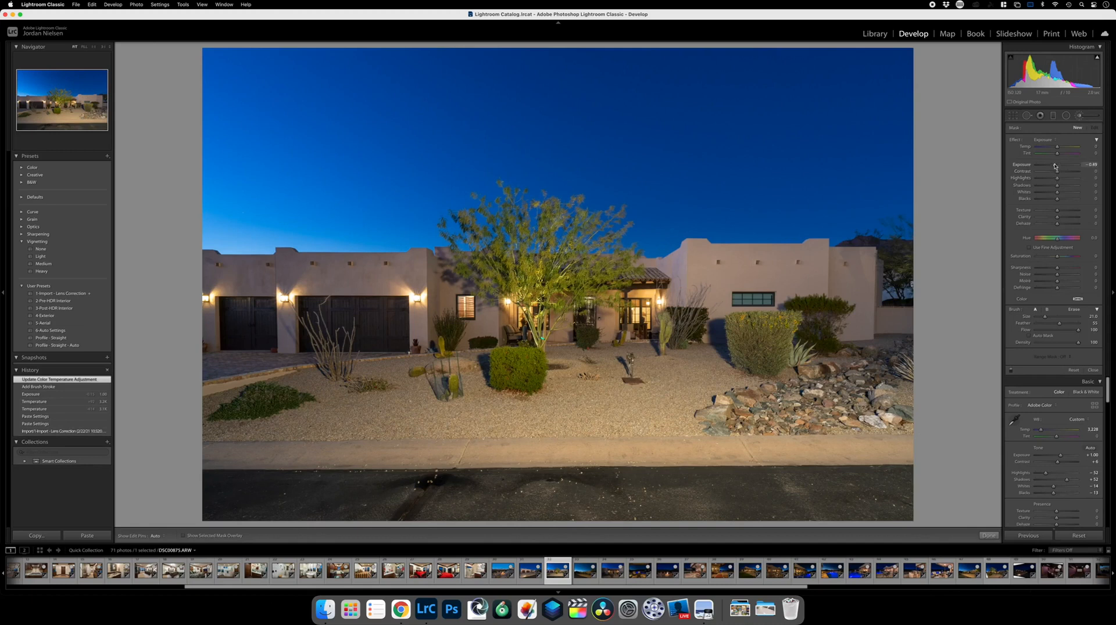
{"action": "scroll", "coordinate": [864, 496], "scroll_direction": "up", "scroll_amount": 3}
{"action": "mouse_move", "coordinate": [887, 495]}
{"action": "left_mouse_down"}
{"action": "mouse_move", "coordinate": [619, 512]}
{"action": "mouse_move", "coordinate": [486, 492]}
{"action": "mouse_move", "coordinate": [9, 514]}
{"action": "left_mouse_up"}
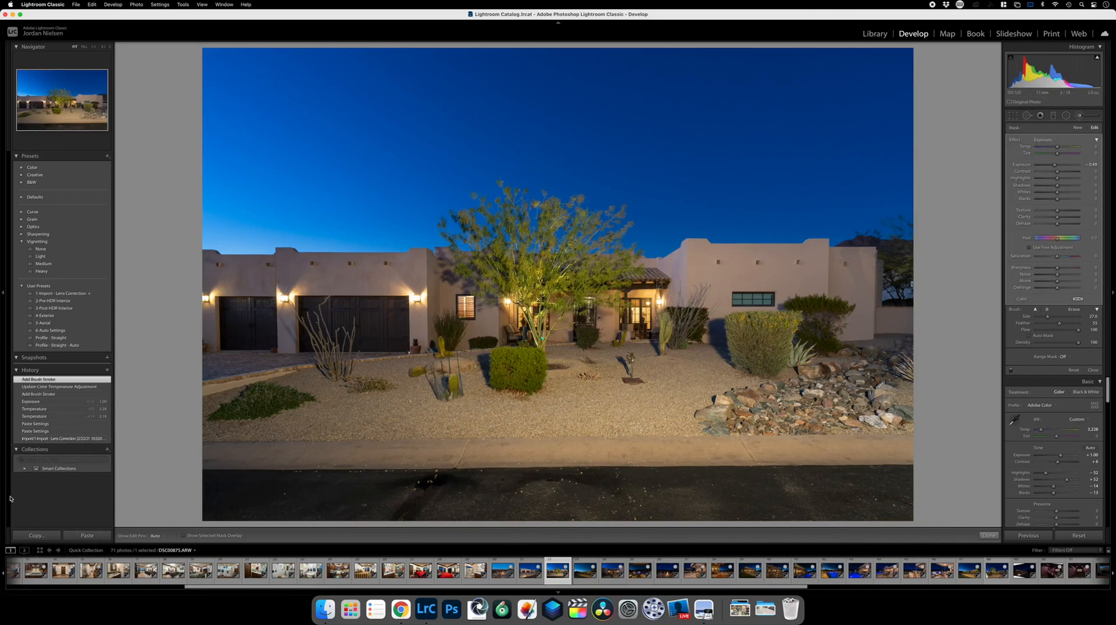
{"action": "left_click", "coordinate": [988, 536]}
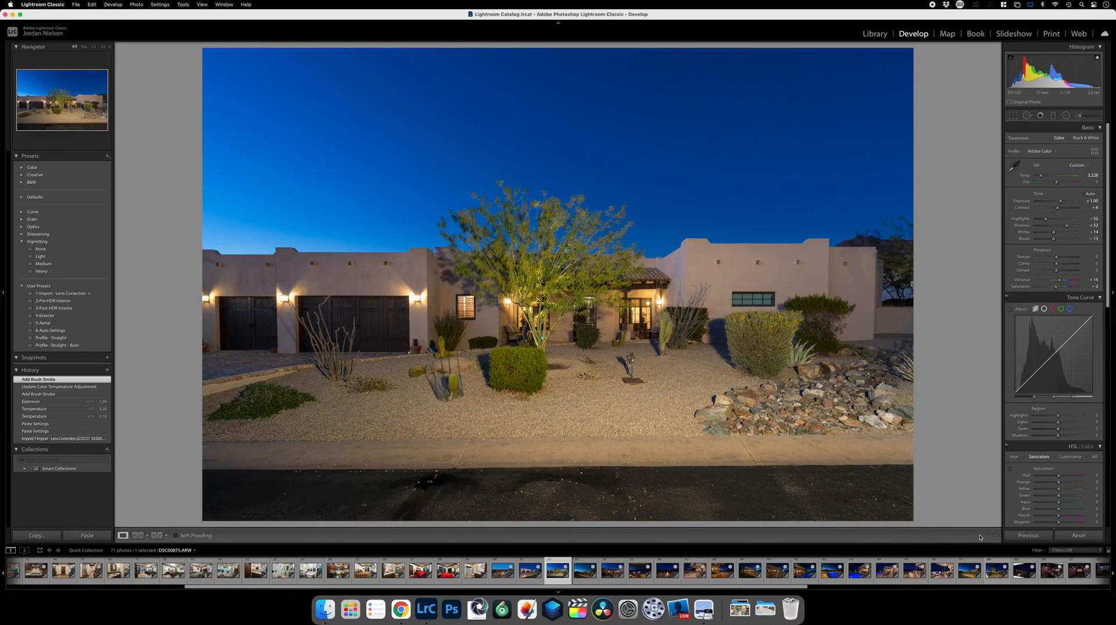
Paste the copied settings onto the next twilight street-side photo, and crop it tighter around the house with less sky, keeping the original aspect.
{"action": "key", "text": "Right"}
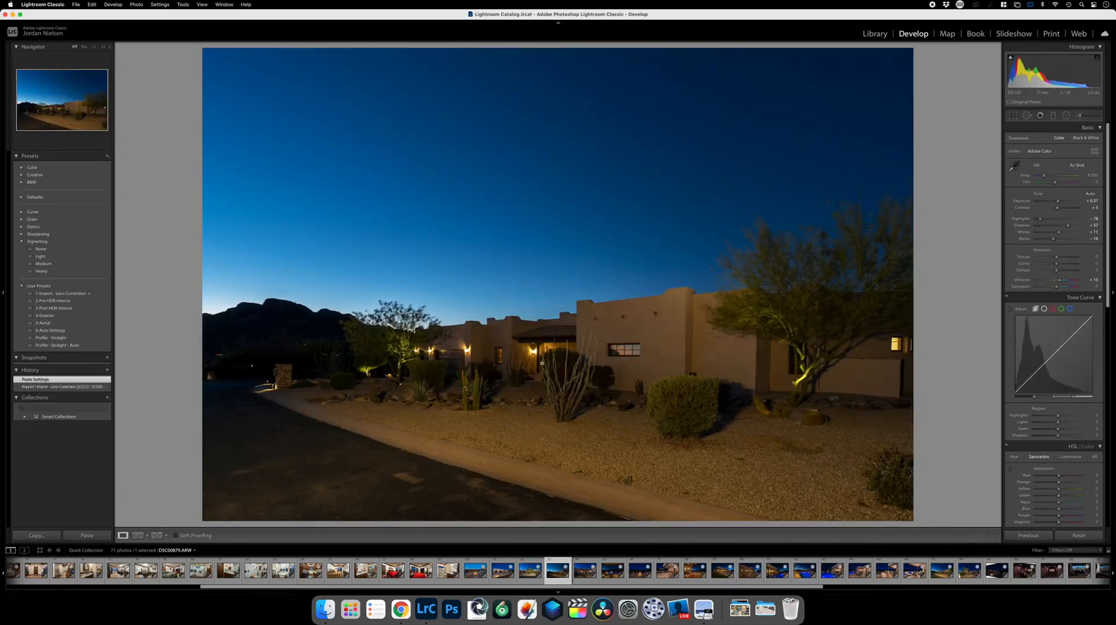
{"action": "left_click", "coordinate": [93, 536]}
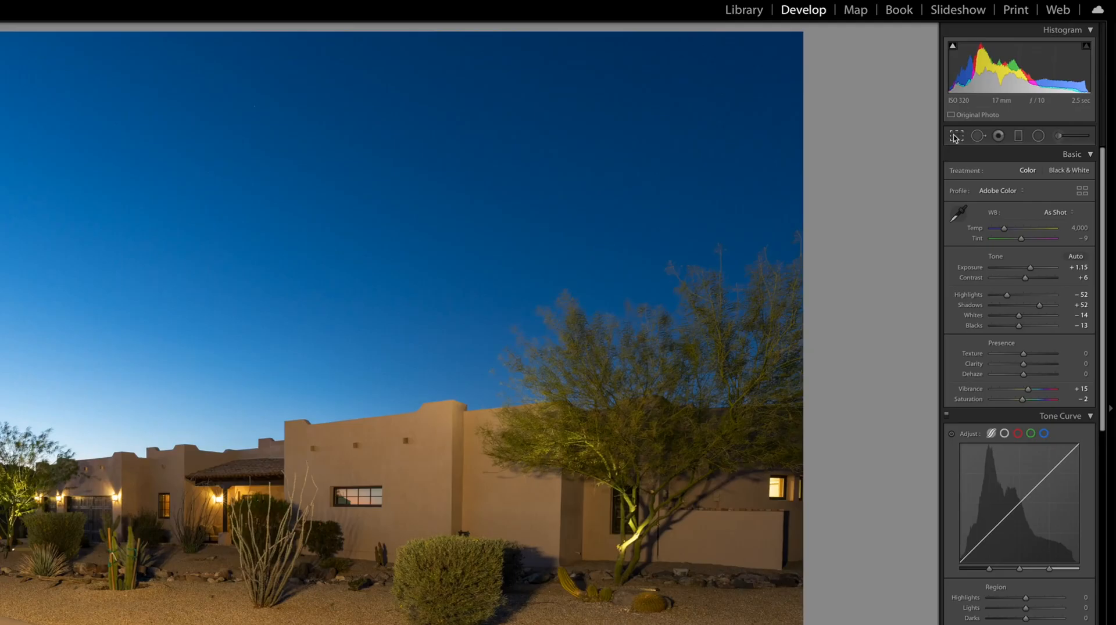
{"action": "left_click", "coordinate": [1012, 115]}
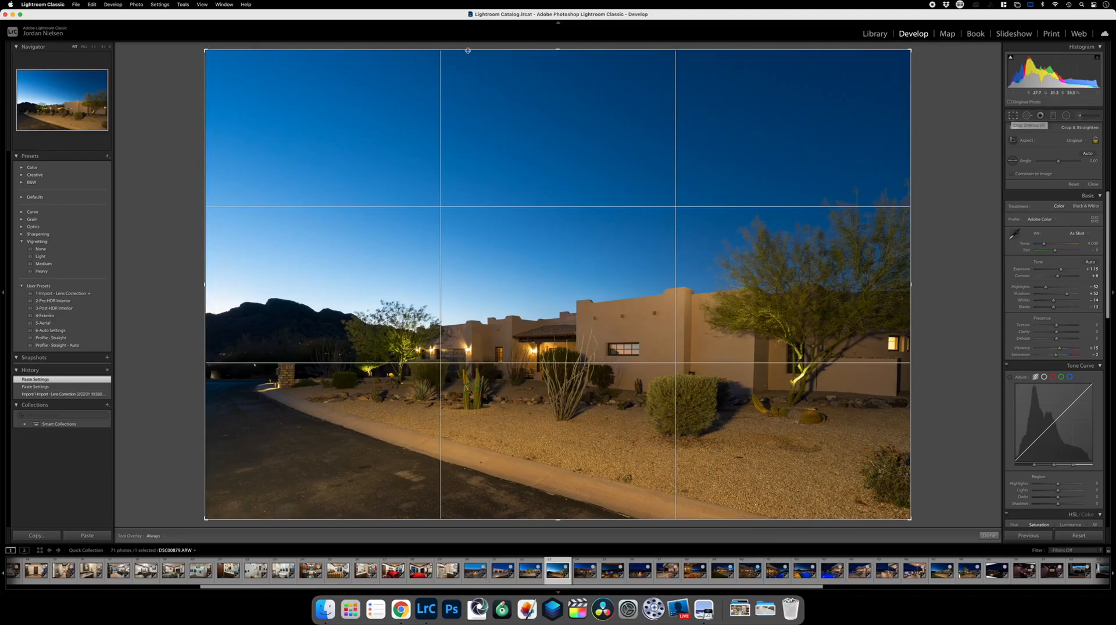
{"action": "left_click_drag", "start_coordinate": [559, 50], "coordinate": [558, 96]}
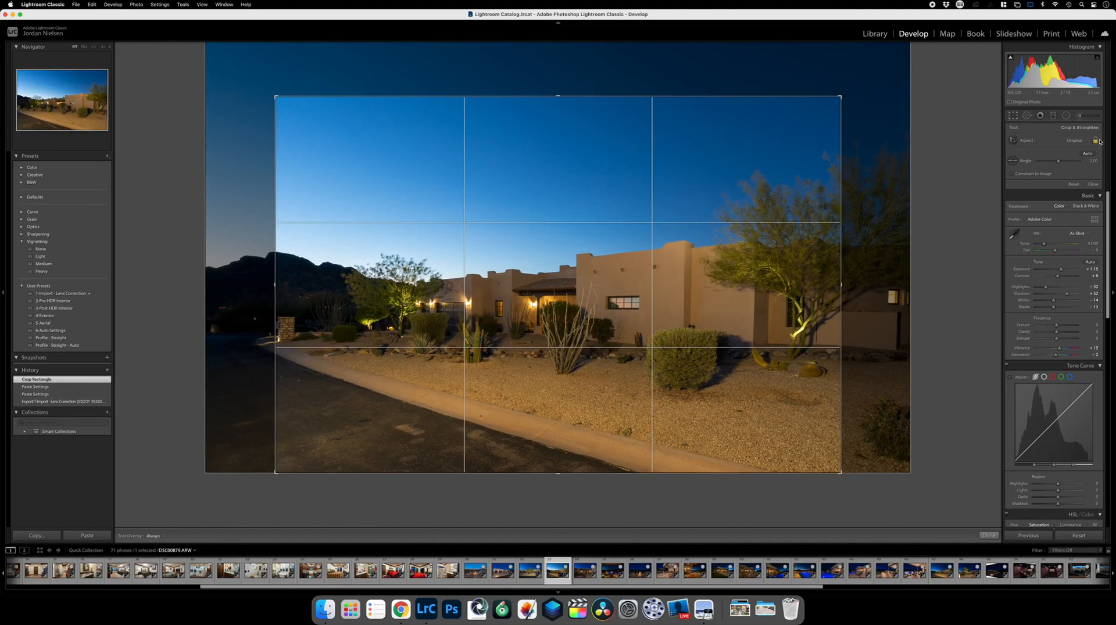
{"action": "left_click_drag", "start_coordinate": [780, 216], "coordinate": [820, 171]}
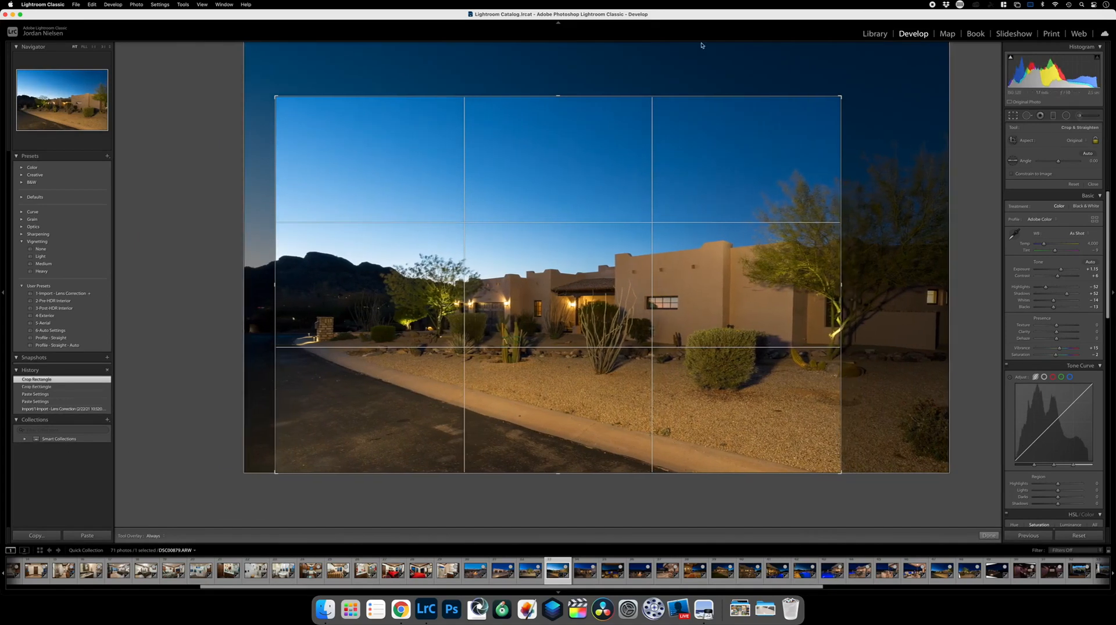
{"action": "left_click_drag", "start_coordinate": [558, 96], "coordinate": [557, 100]}
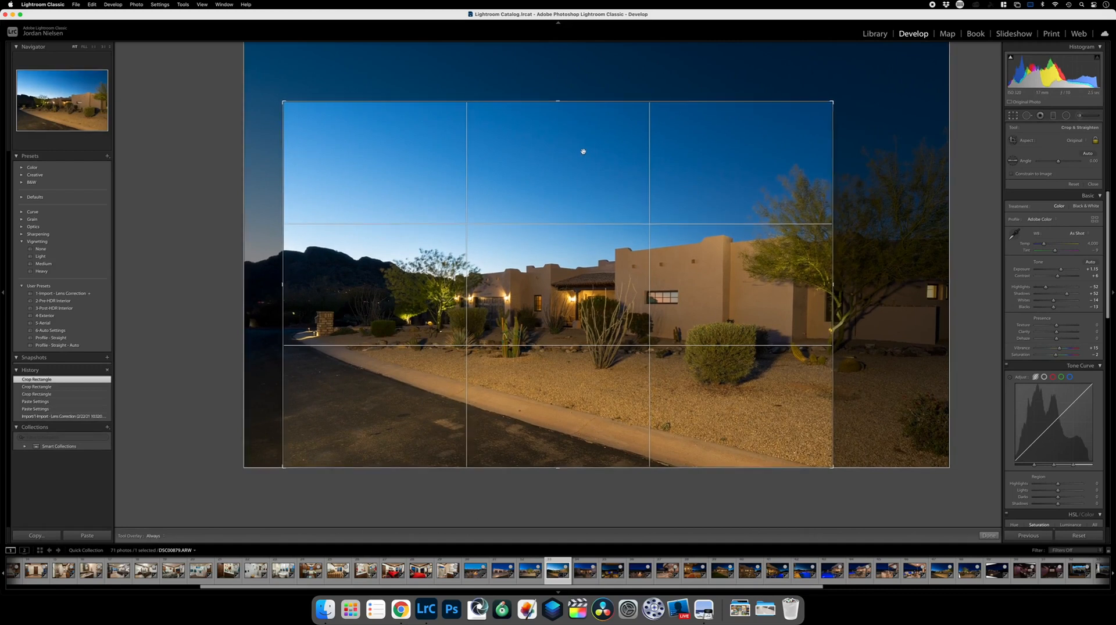
{"action": "left_click", "coordinate": [989, 535]}
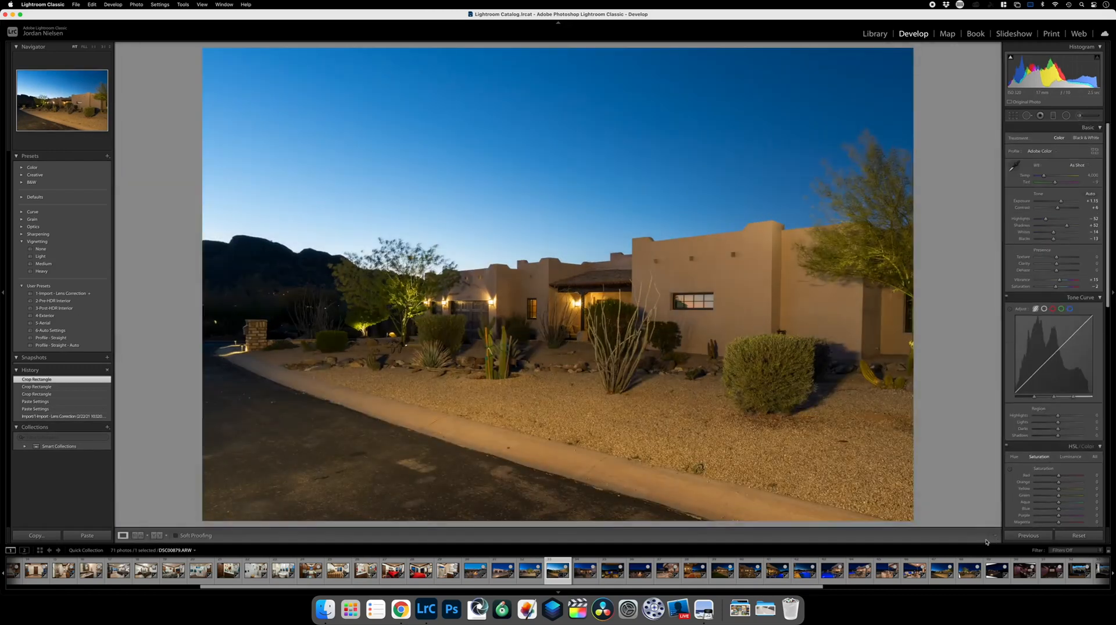
Compare Upright Off and Auto perspective correction on the street-side photo, and leave Upright set to Off.
{"action": "scroll", "coordinate": [1084, 401], "scroll_direction": "down", "scroll_amount": 10}
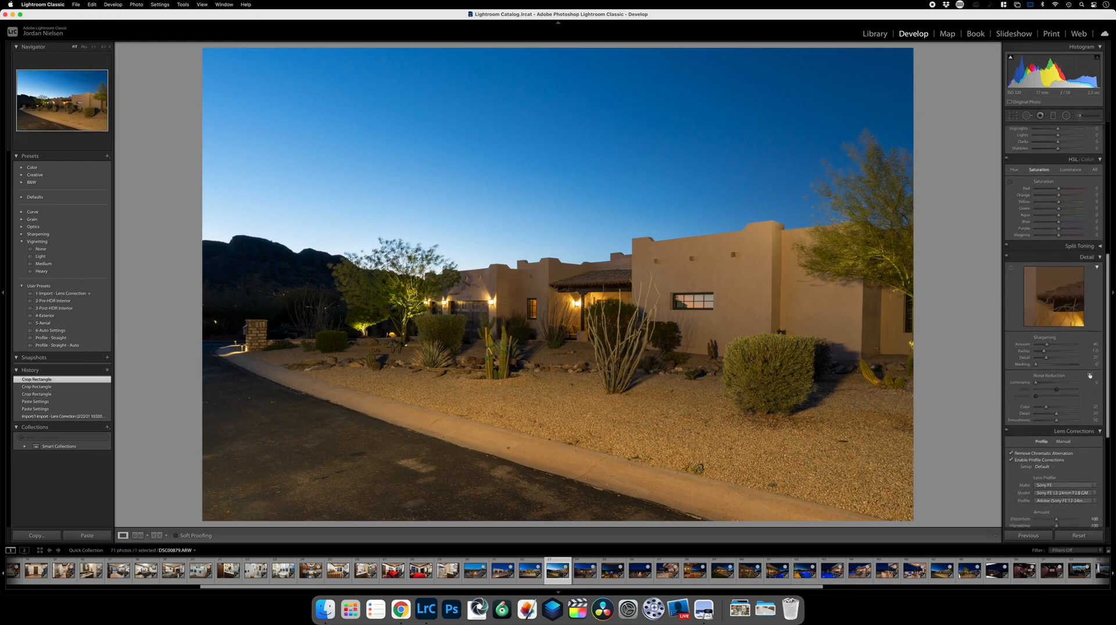
{"action": "scroll", "coordinate": [1085, 390], "scroll_direction": "down", "scroll_amount": 3}
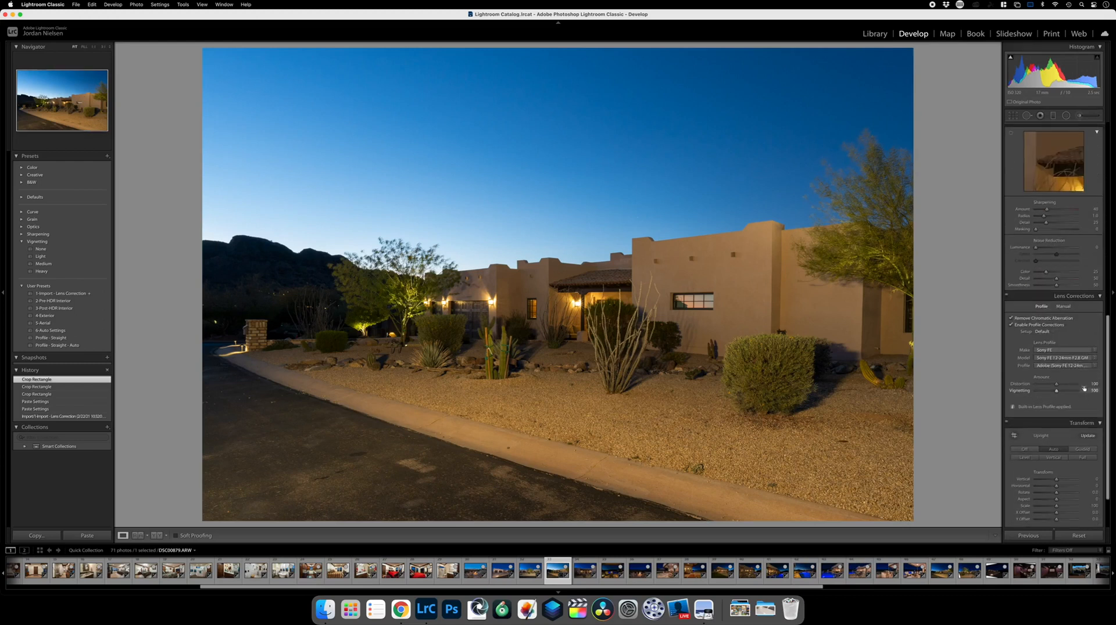
{"action": "left_click", "coordinate": [1030, 449]}
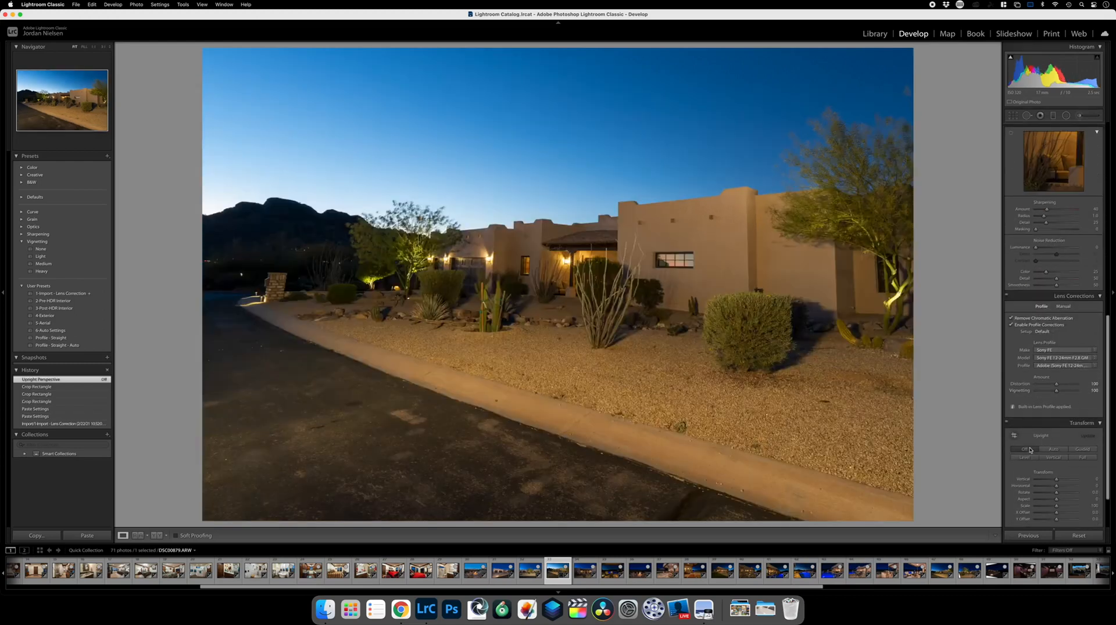
{"action": "left_click", "coordinate": [1062, 449]}
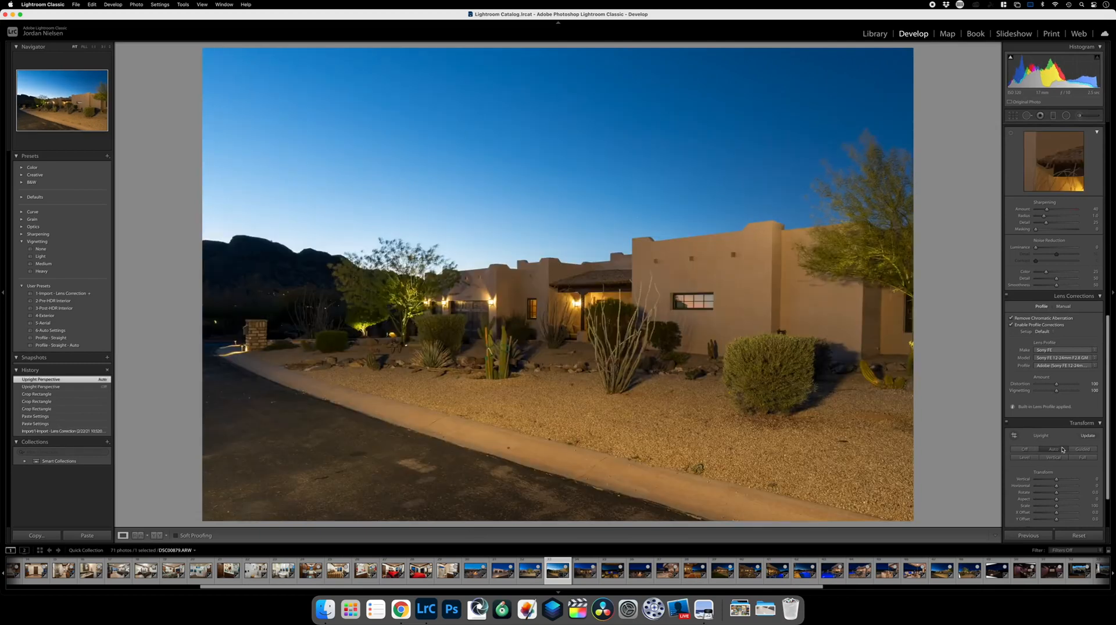
{"action": "left_click", "coordinate": [1026, 450]}
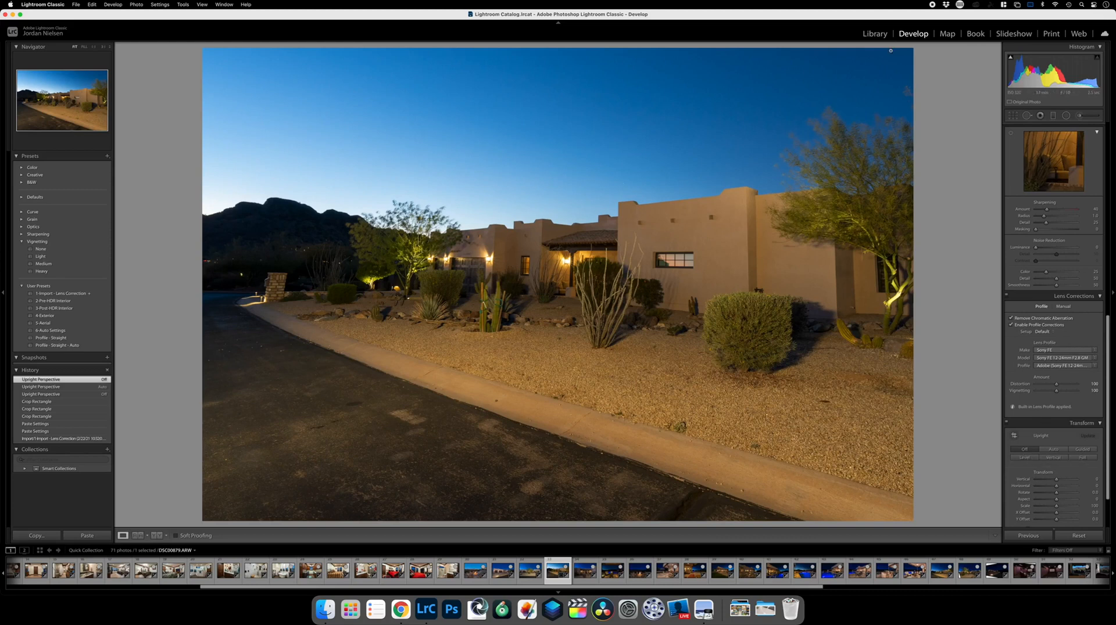
Reopen the crop on the street-side photo and enlarge it to include more sky and more of the tree, keeping the aspect.
{"action": "left_click", "coordinate": [1012, 115]}
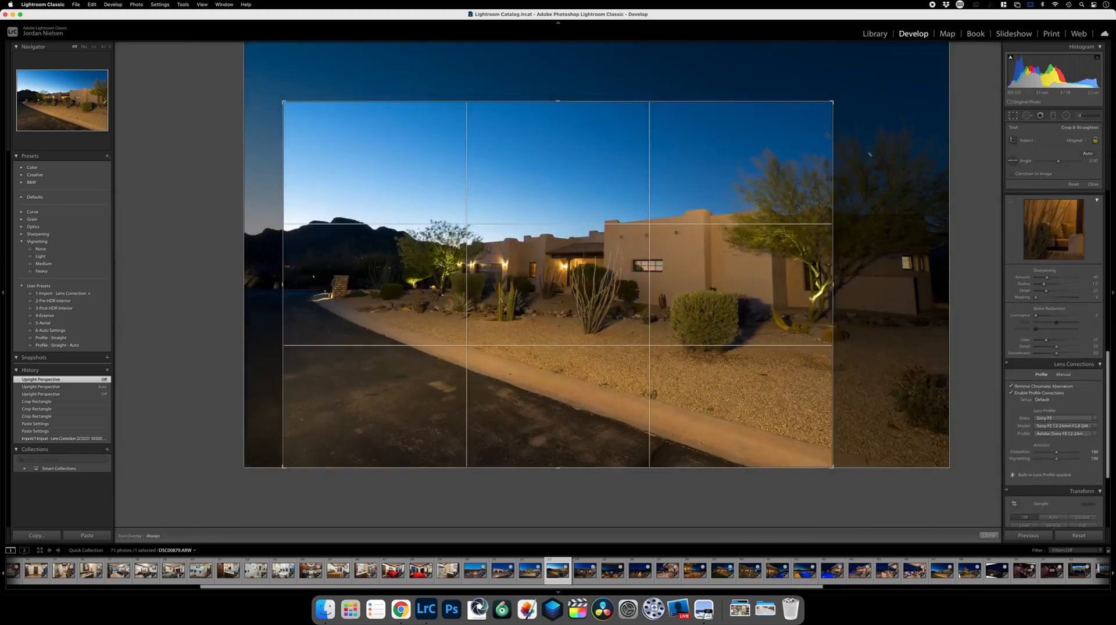
{"action": "left_click_drag", "start_coordinate": [557, 101], "coordinate": [560, 81]}
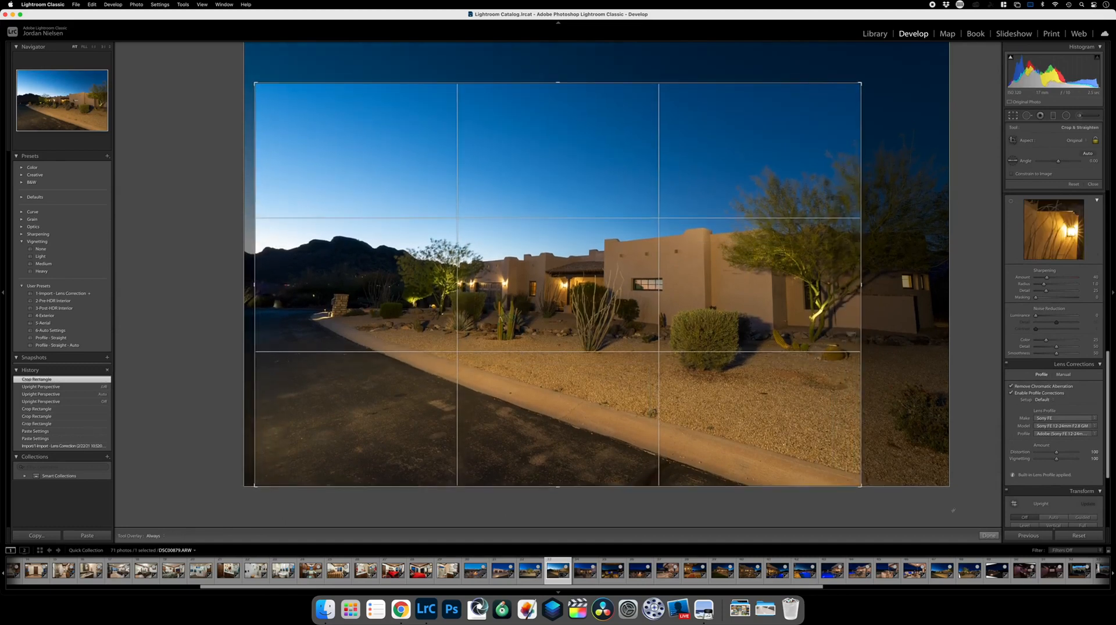
{"action": "left_click", "coordinate": [989, 535]}
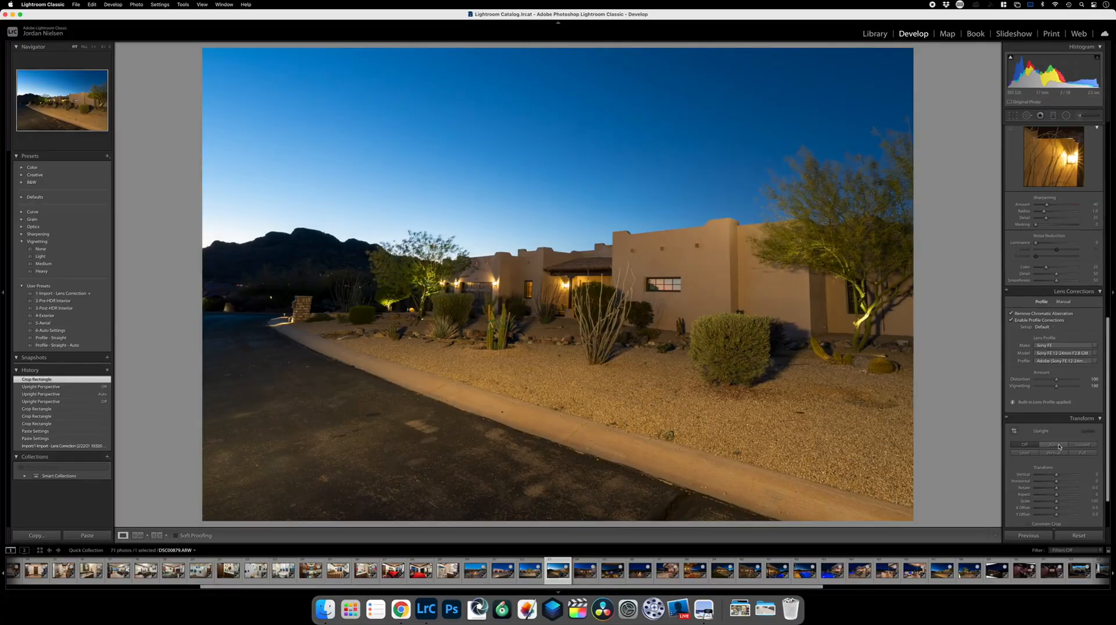
Correct the street-side photo's perspective with Vertical at about −13 and a slight positive Horizontal shift, and crop out the white edges.
{"action": "left_click", "coordinate": [1057, 479]}
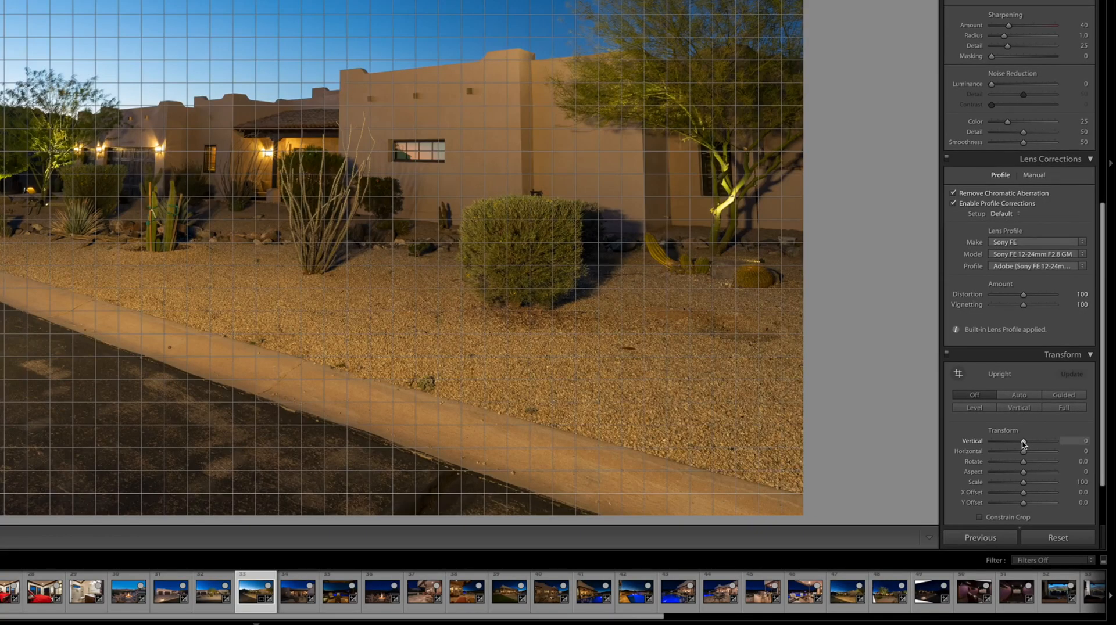
{"action": "left_click_drag", "start_coordinate": [1023, 443], "coordinate": [1024, 455]}
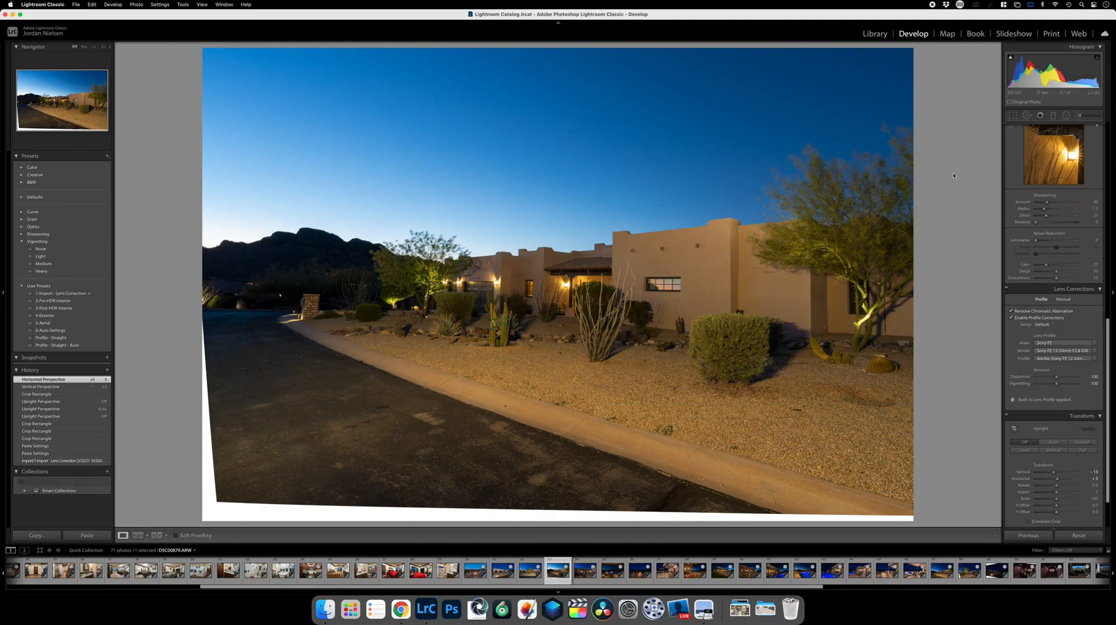
{"action": "left_click", "coordinate": [1012, 116]}
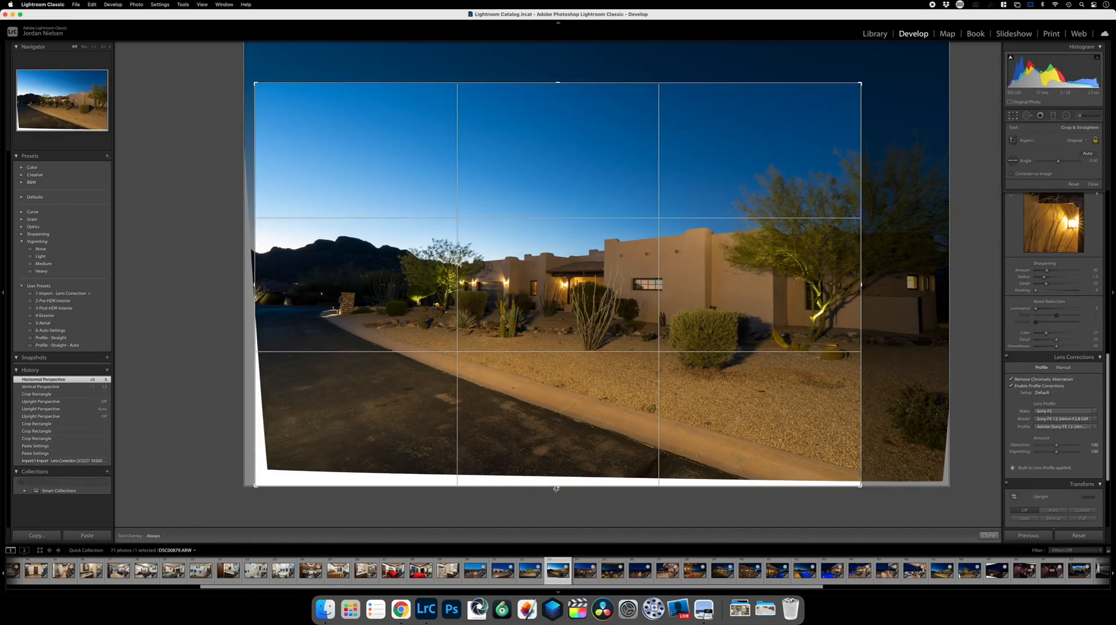
{"action": "left_click_drag", "start_coordinate": [557, 487], "coordinate": [561, 476]}
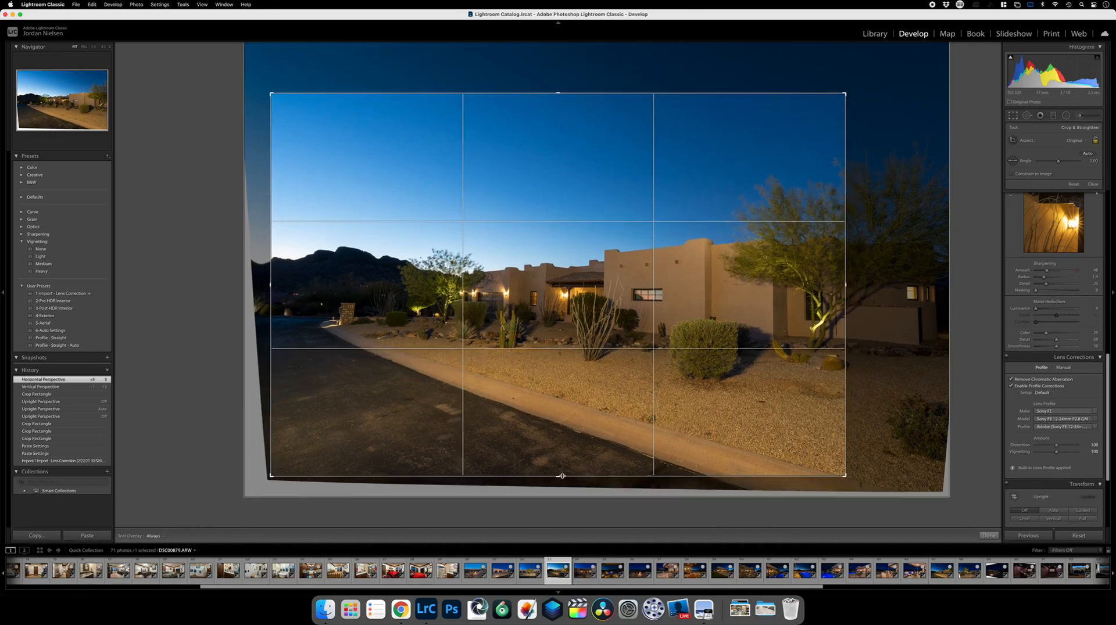
{"action": "left_click", "coordinate": [990, 535]}
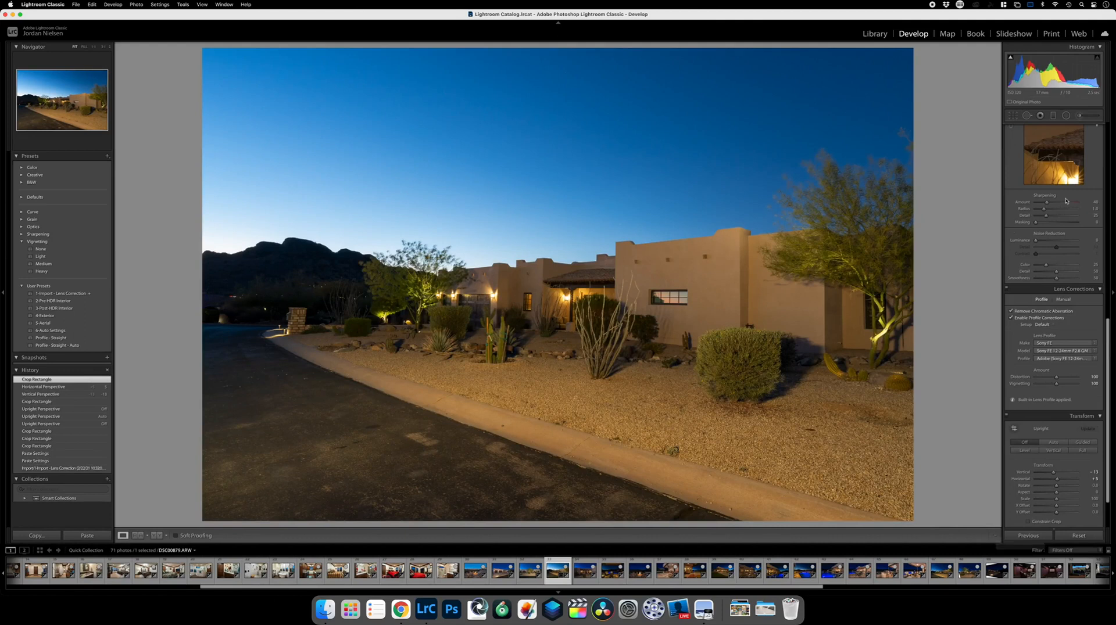
Cool the street-side photo's temperature to 3,419, raise Shadows to +64, and set Saturation to +4.
{"action": "scroll", "coordinate": [1075, 205], "scroll_direction": "up", "scroll_amount": 10}
{"action": "scroll", "coordinate": [1076, 205], "scroll_direction": "down", "scroll_amount": 2}
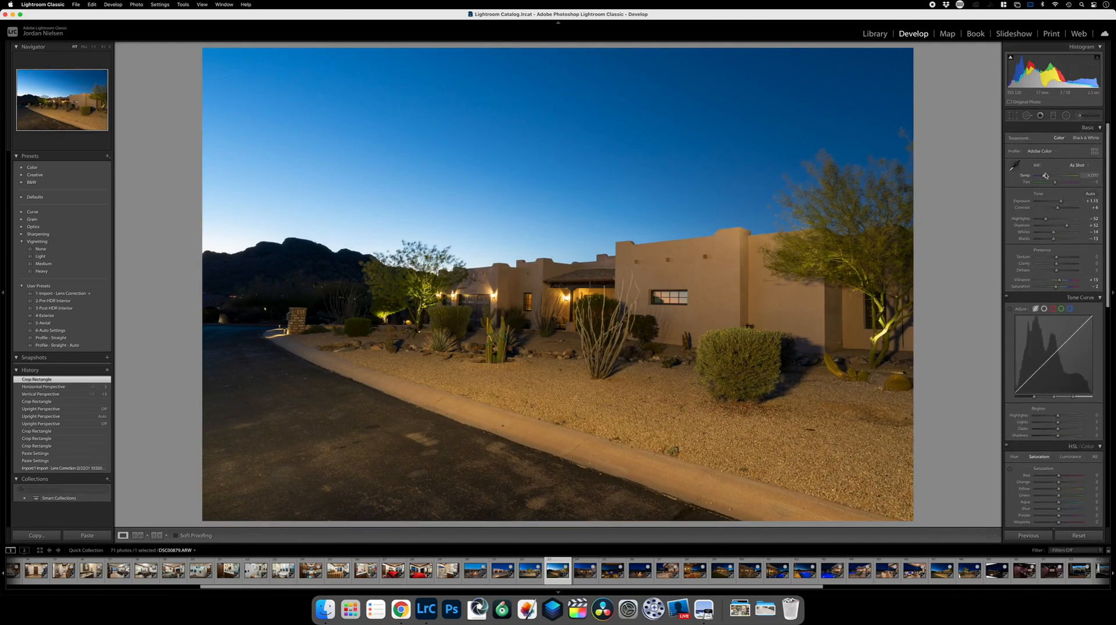
{"action": "left_click_drag", "start_coordinate": [1044, 177], "coordinate": [1042, 178]}
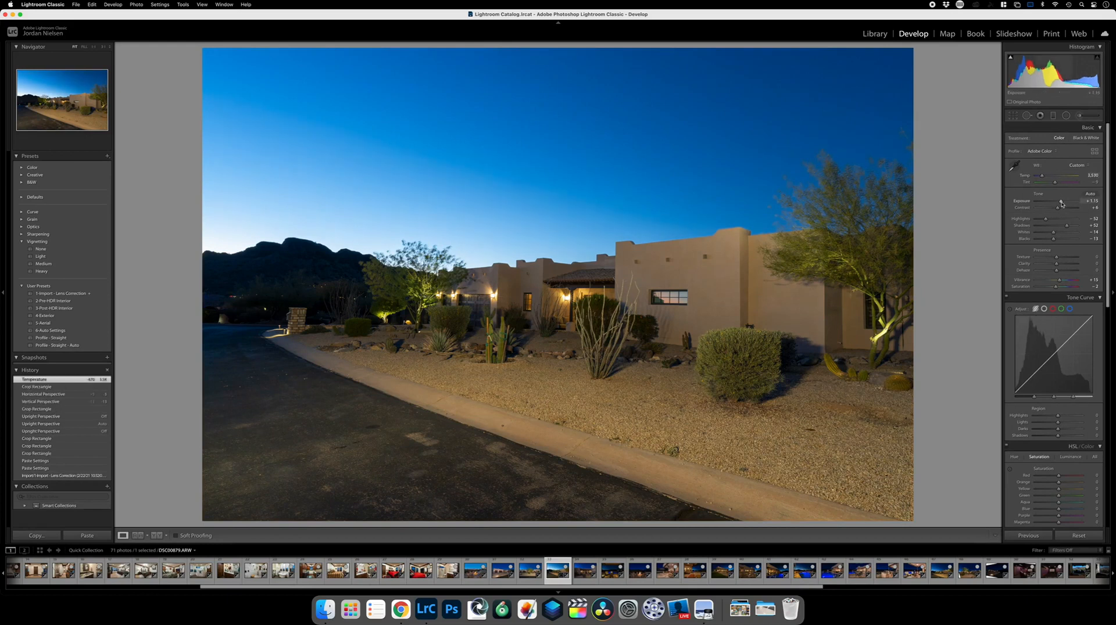
{"action": "left_click_drag", "start_coordinate": [1066, 228], "coordinate": [1070, 226]}
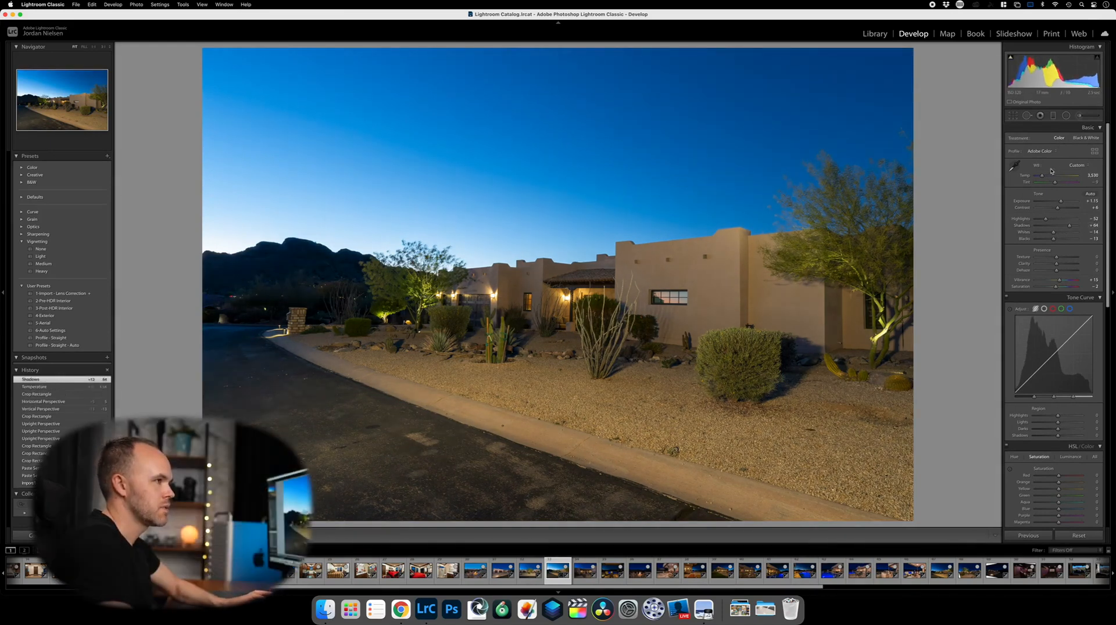
{"action": "left_click_drag", "start_coordinate": [1042, 176], "coordinate": [1041, 176]}
{"action": "left_click_drag", "start_coordinate": [1056, 286], "coordinate": [1056, 287]}
Brighten and warm the house front with a brush at 0.54 exposure and Temp 12, painted across the walls and landscaping, and close the brush.
{"action": "left_click", "coordinate": [1078, 116]}
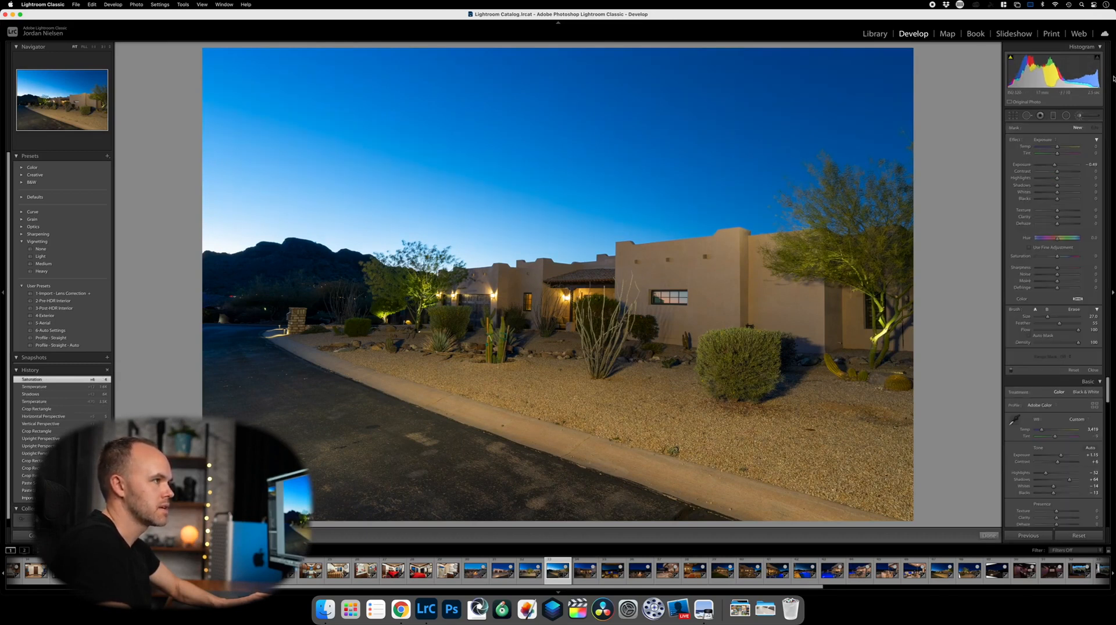
{"action": "left_click_drag", "start_coordinate": [1058, 165], "coordinate": [1056, 165]}
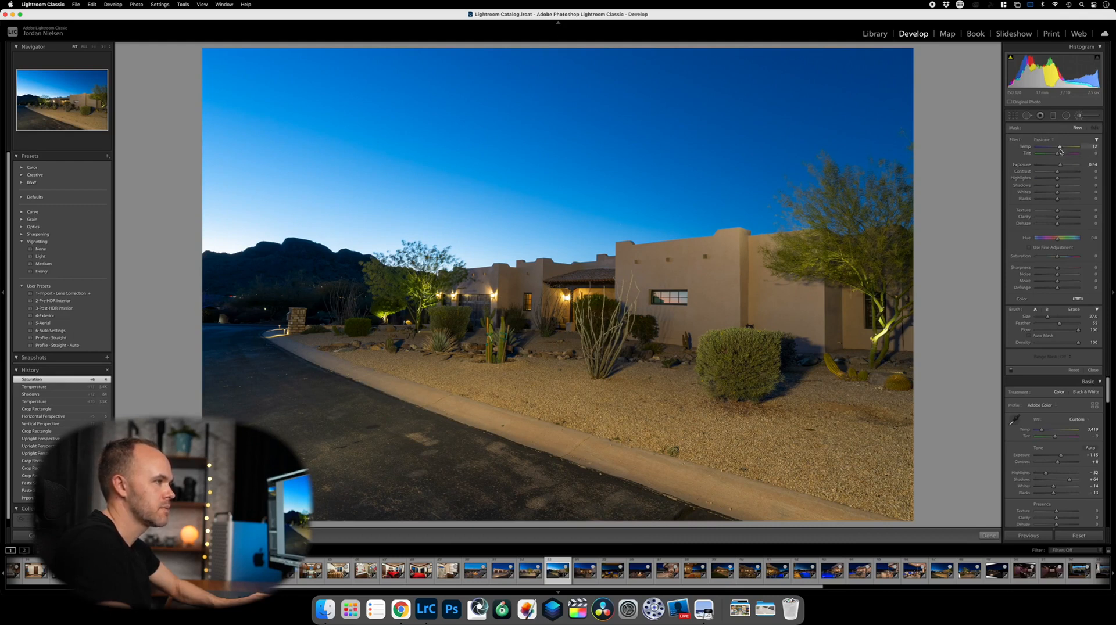
{"action": "left_click_drag", "start_coordinate": [890, 304], "coordinate": [436, 322]}
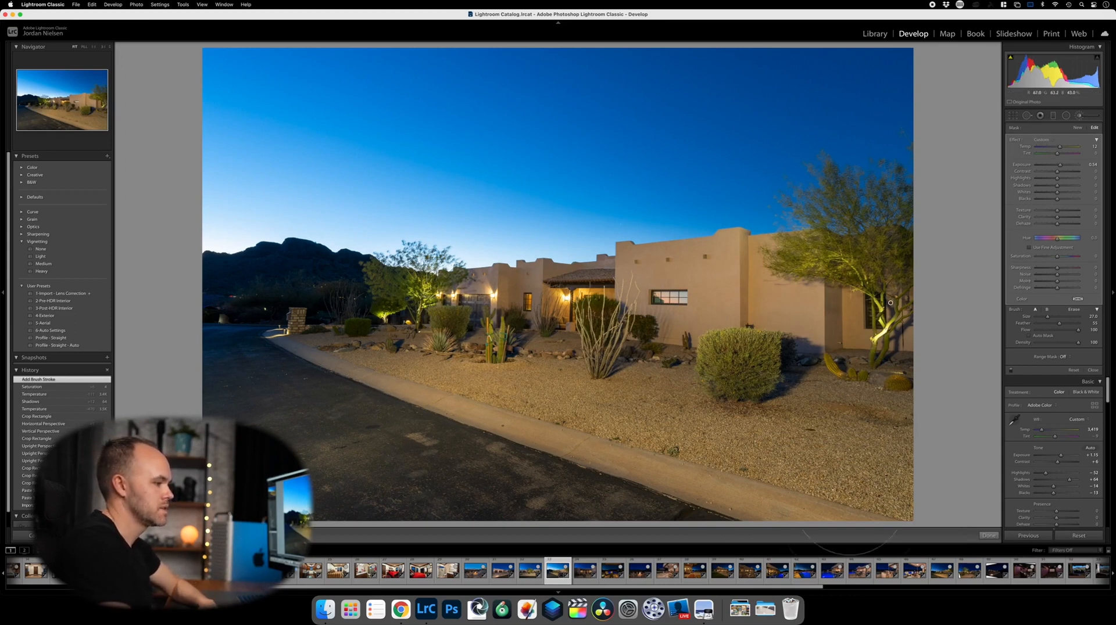
{"action": "left_click", "coordinate": [983, 535]}
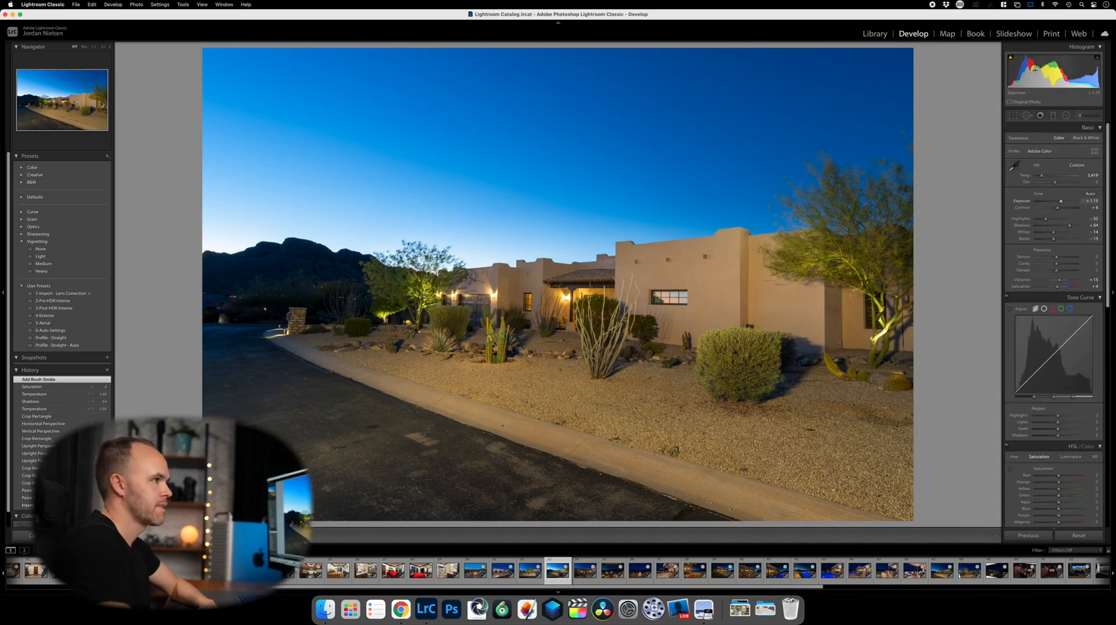
Lighten and strongly warm the dark mountainside beyond the road with a new size 12 brush at about 0.62 exposure, and close the brush.
{"action": "left_click", "coordinate": [1076, 116]}
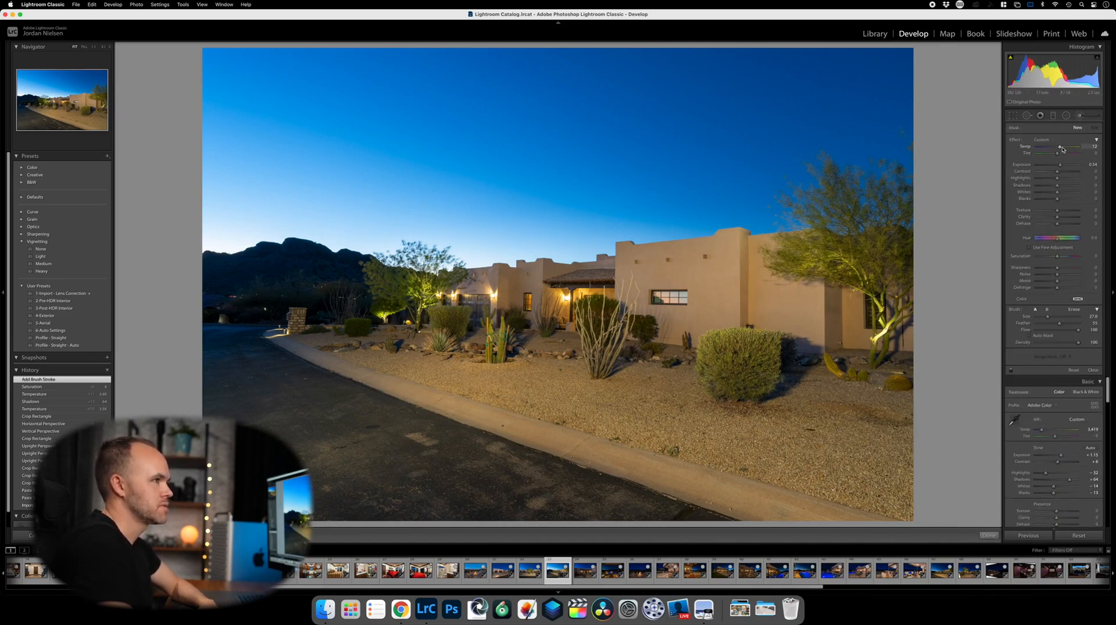
{"action": "left_click_drag", "start_coordinate": [1059, 148], "coordinate": [1069, 148]}
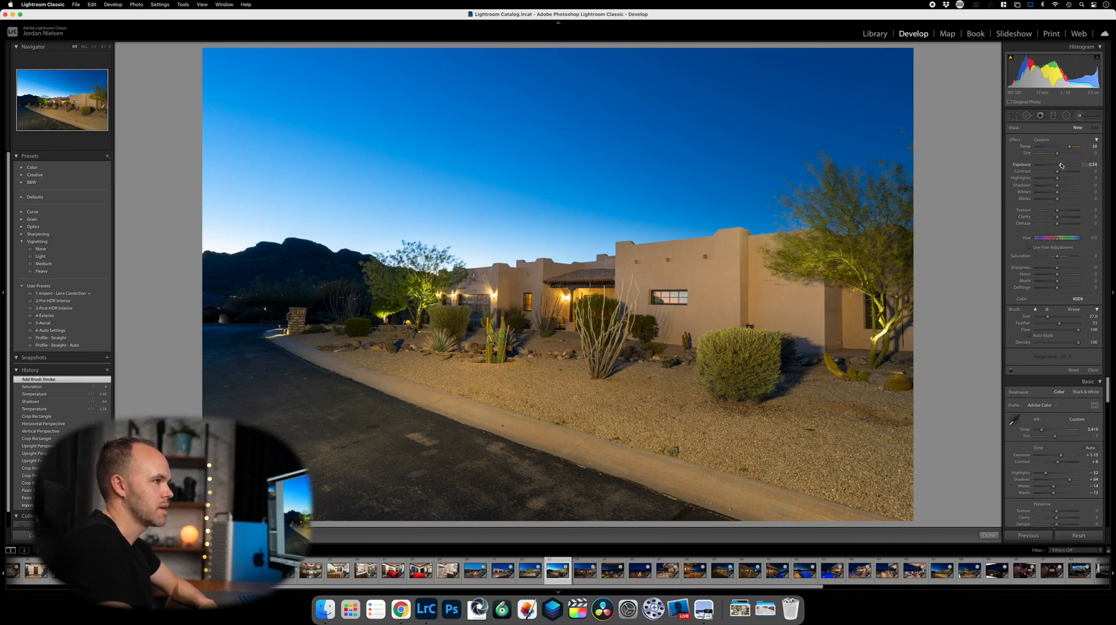
{"action": "scroll", "coordinate": [308, 324], "scroll_direction": "down", "scroll_amount": 5}
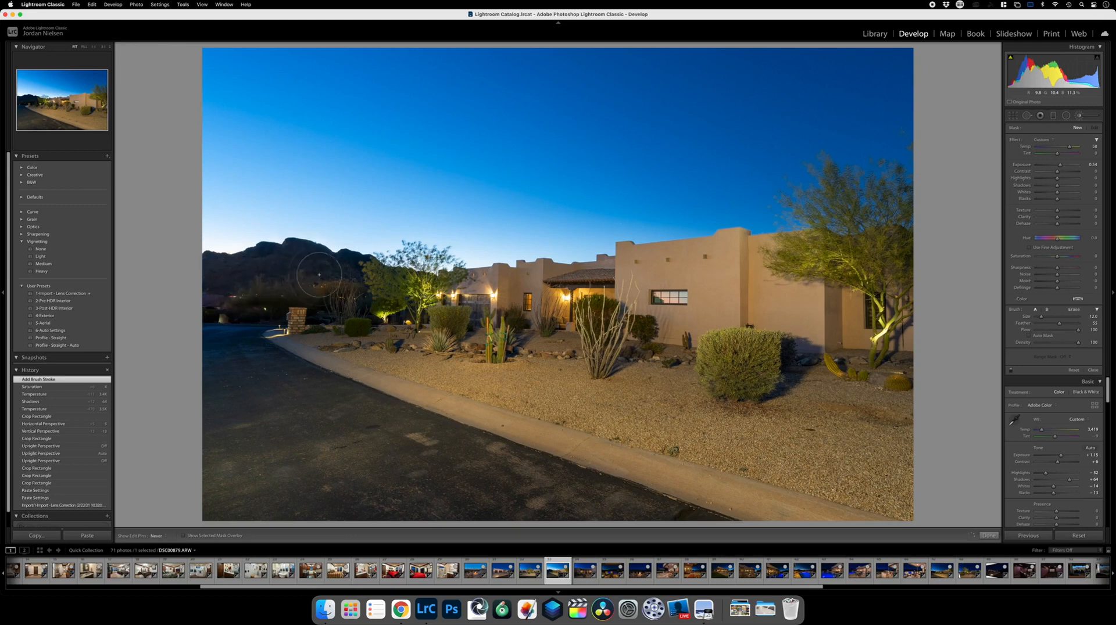
{"action": "left_click", "coordinate": [342, 276]}
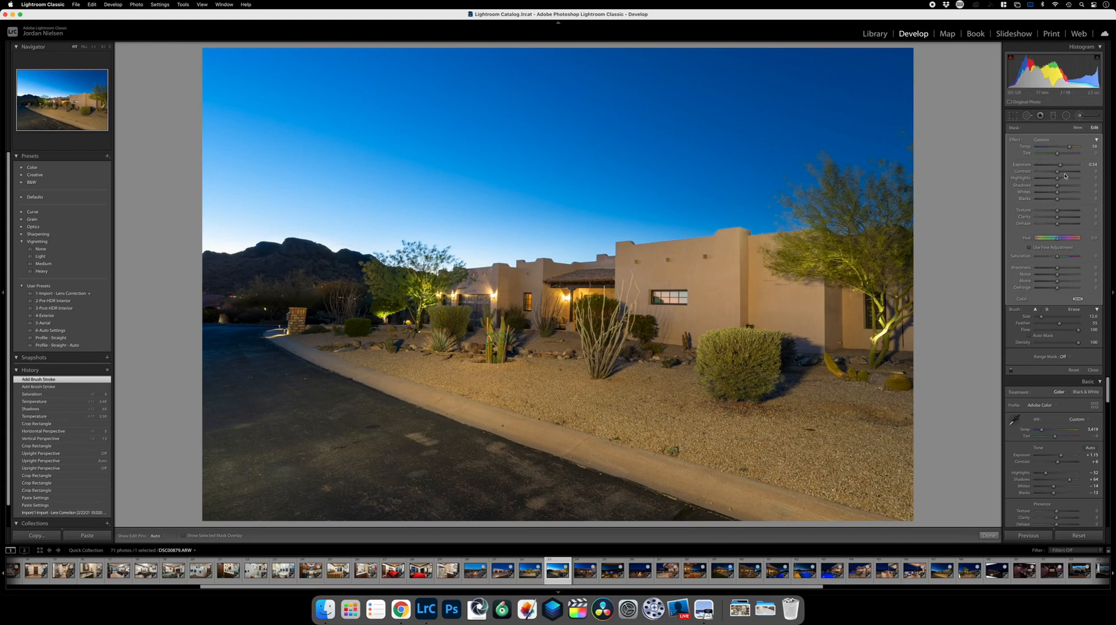
{"action": "left_click_drag", "start_coordinate": [1060, 166], "coordinate": [1061, 166]}
{"action": "left_click_drag", "start_coordinate": [1069, 149], "coordinate": [1077, 148]}
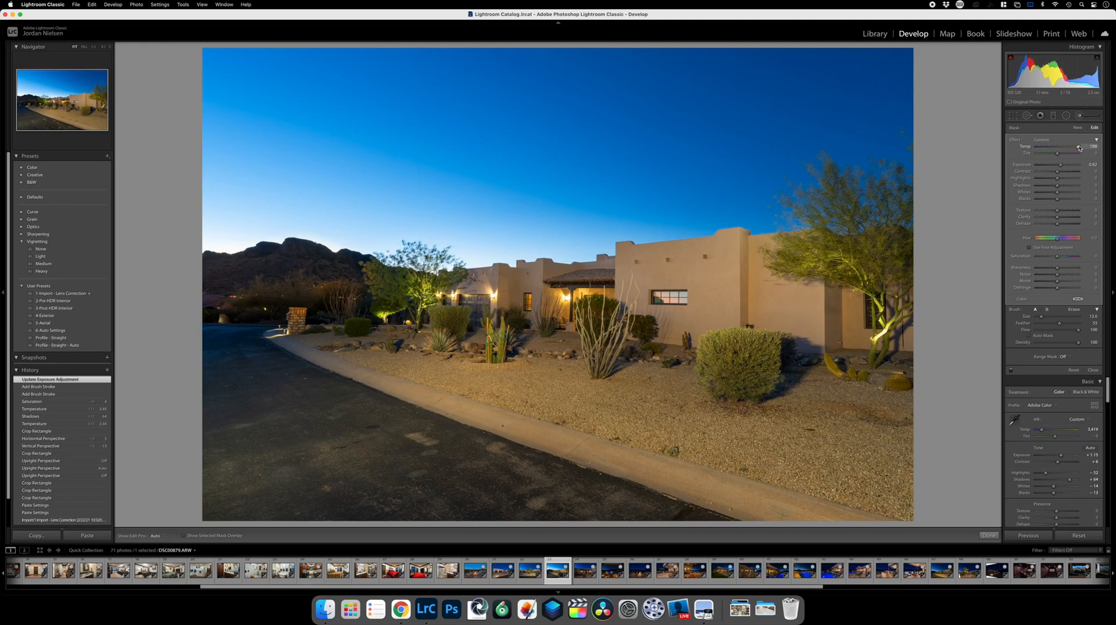
{"action": "left_click_drag", "start_coordinate": [1074, 148], "coordinate": [1071, 149]}
{"action": "left_click", "coordinate": [987, 535]}
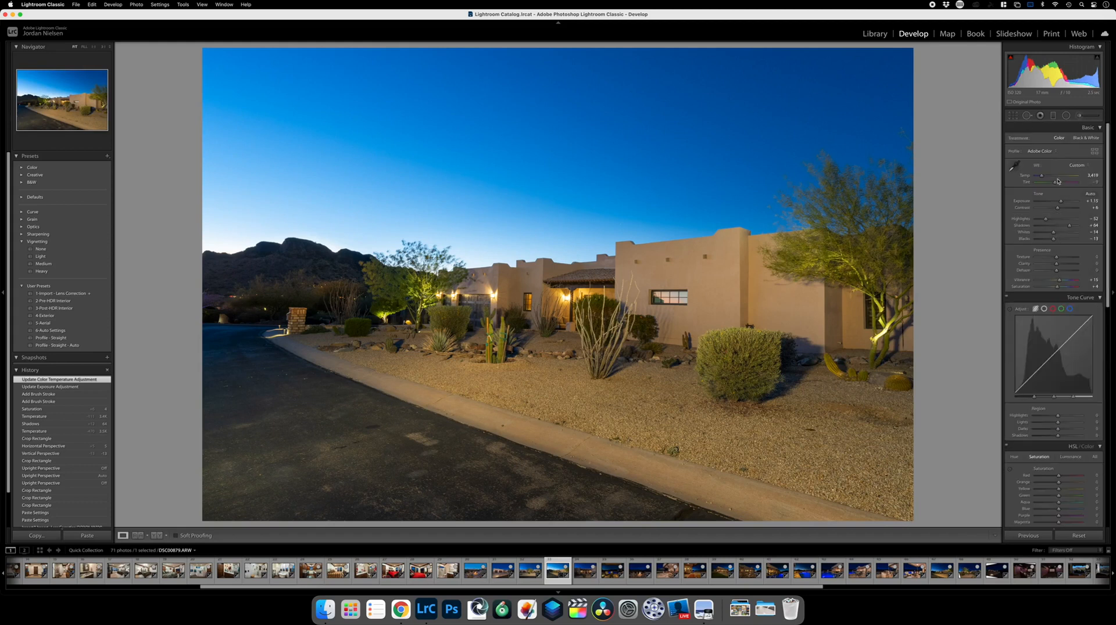
Set the street-side photo's Tint to −3, and darken the sky's blue luminance to about −20 with the targeted adjustment.
{"action": "left_click_drag", "start_coordinate": [1055, 183], "coordinate": [1057, 185]}
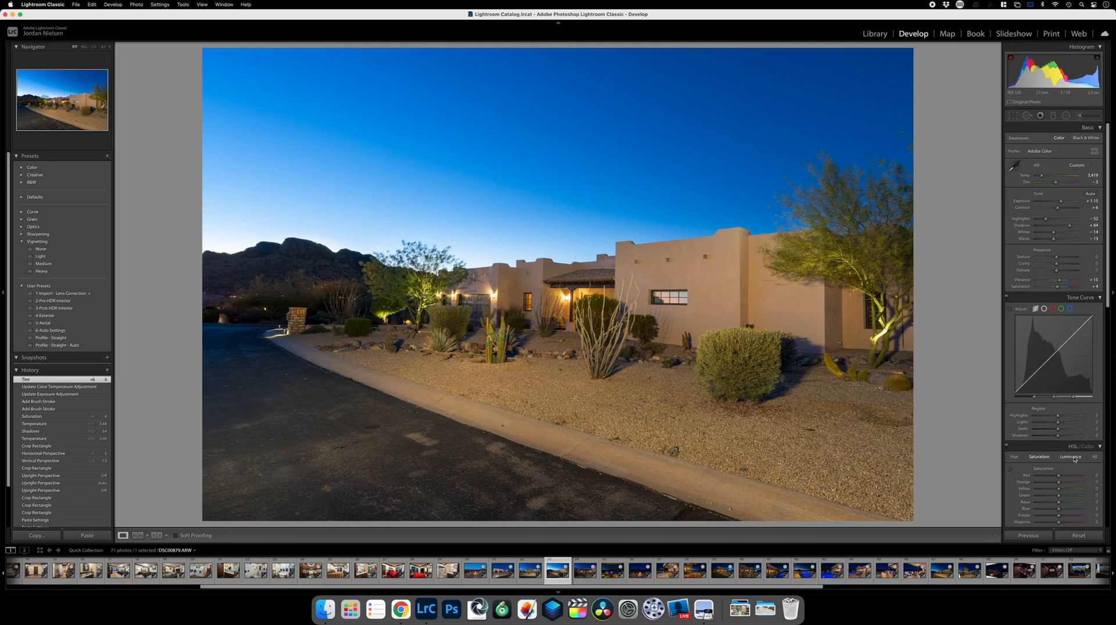
{"action": "left_click", "coordinate": [1009, 469]}
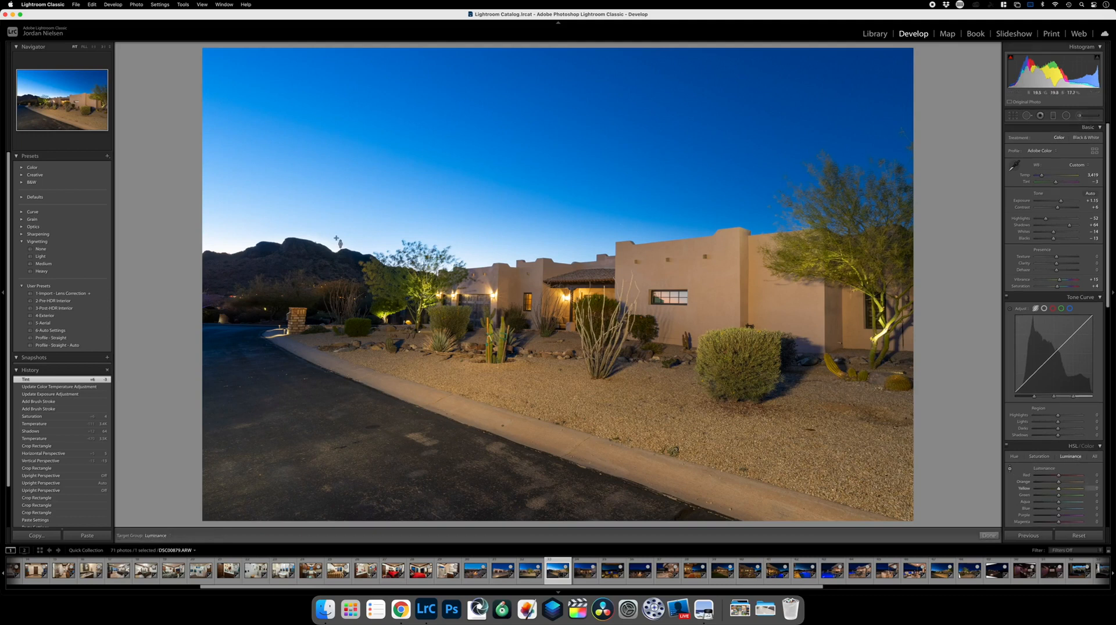
{"action": "left_click_drag", "start_coordinate": [324, 231], "coordinate": [324, 246]}
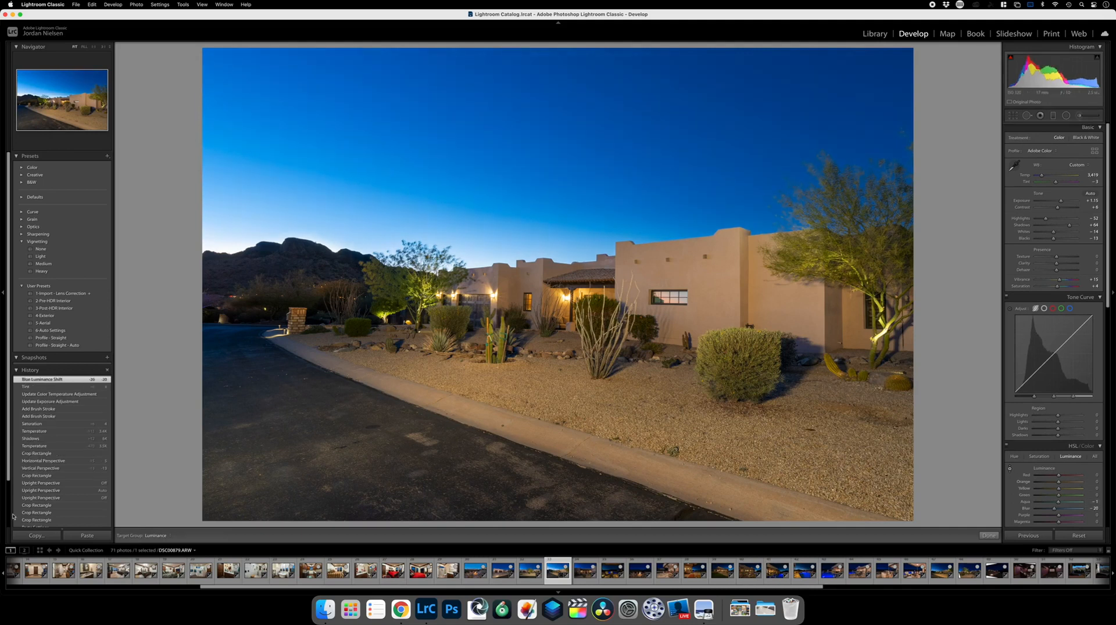
Copy the street-side photo's settings onto the next photo of the front entry courtyard, and cool its temperature to 3,139.
{"action": "left_click", "coordinate": [40, 535]}
{"action": "key", "text": "Return"}
{"action": "key", "text": "Right"}
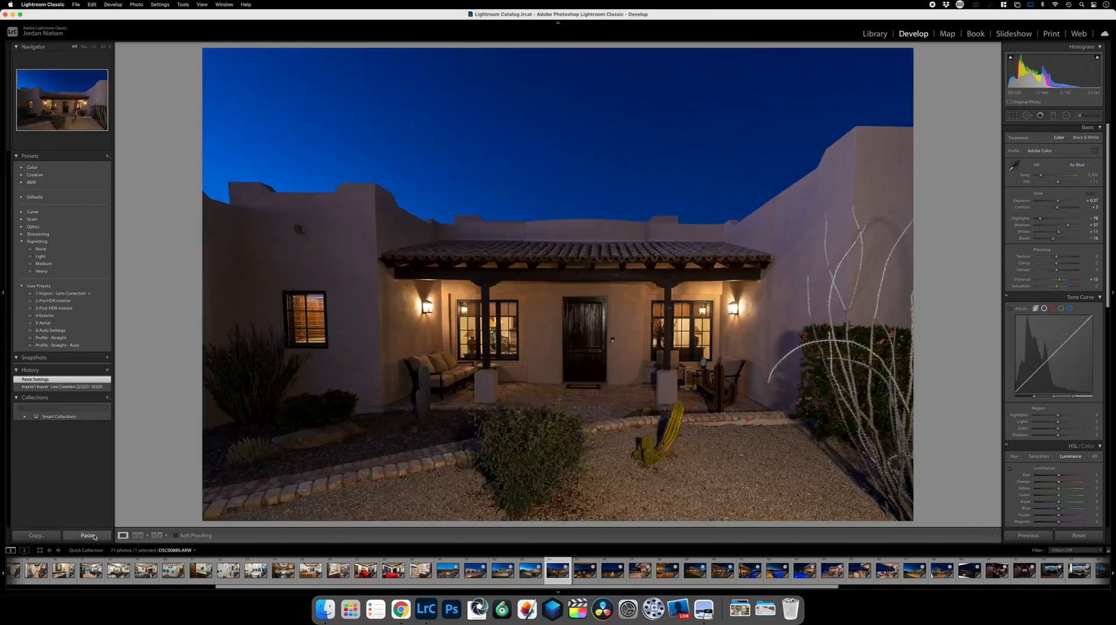
{"action": "left_click", "coordinate": [88, 535]}
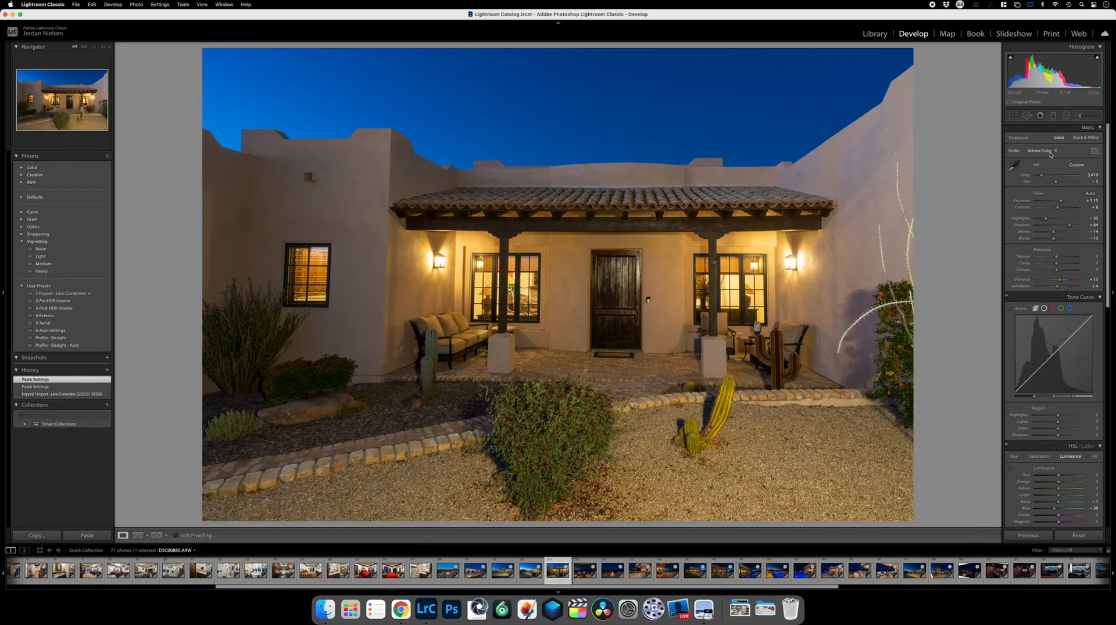
{"action": "left_click_drag", "start_coordinate": [1041, 177], "coordinate": [1041, 178]}
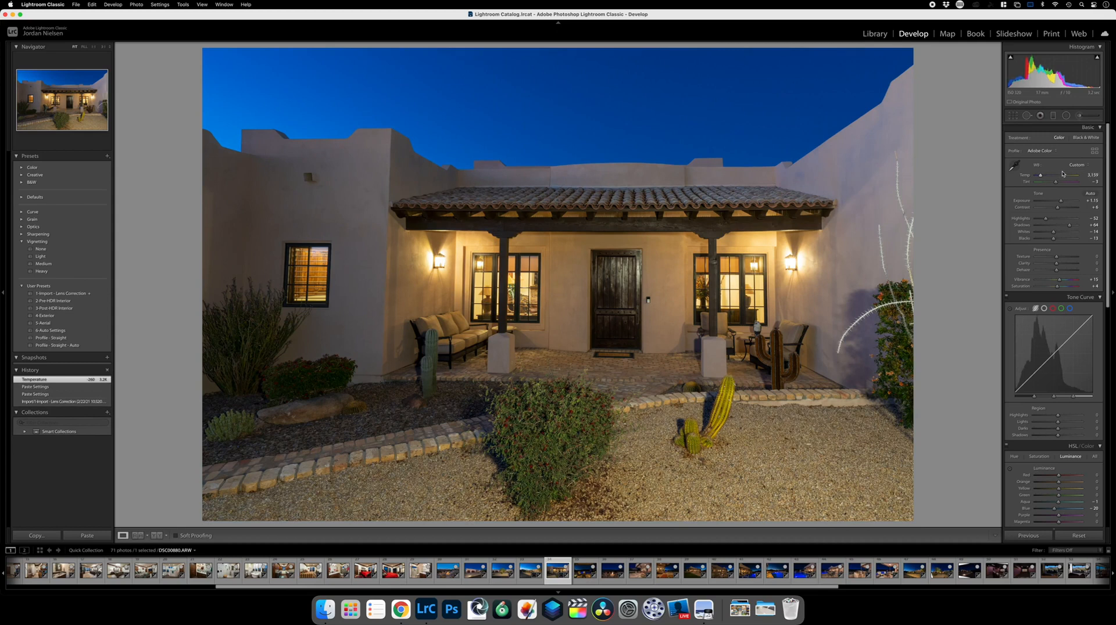
Paste the copied settings onto the next photo of the poolside patio, and apply Auto Upright perspective correction.
{"action": "key", "text": "Right"}
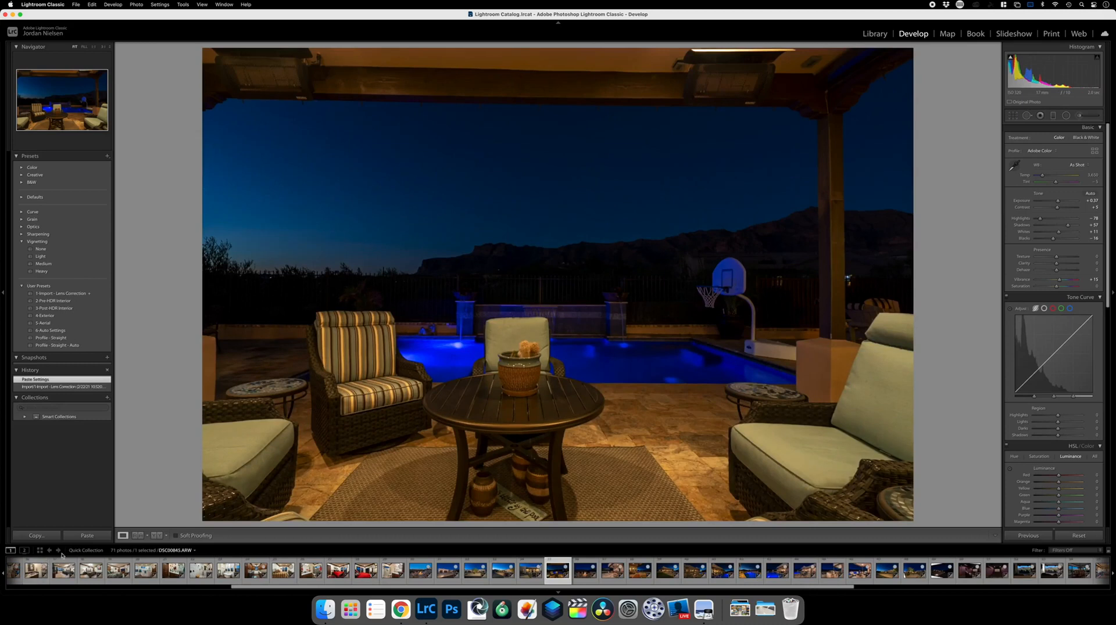
{"action": "left_click", "coordinate": [87, 536]}
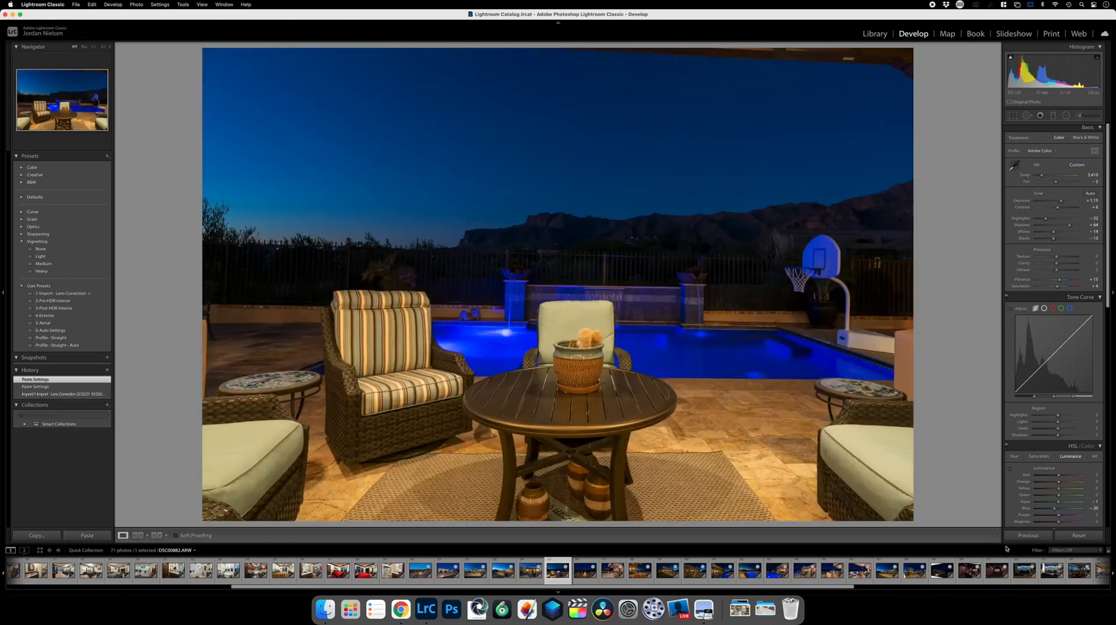
{"action": "scroll", "coordinate": [1042, 382], "scroll_direction": "down", "scroll_amount": 5}
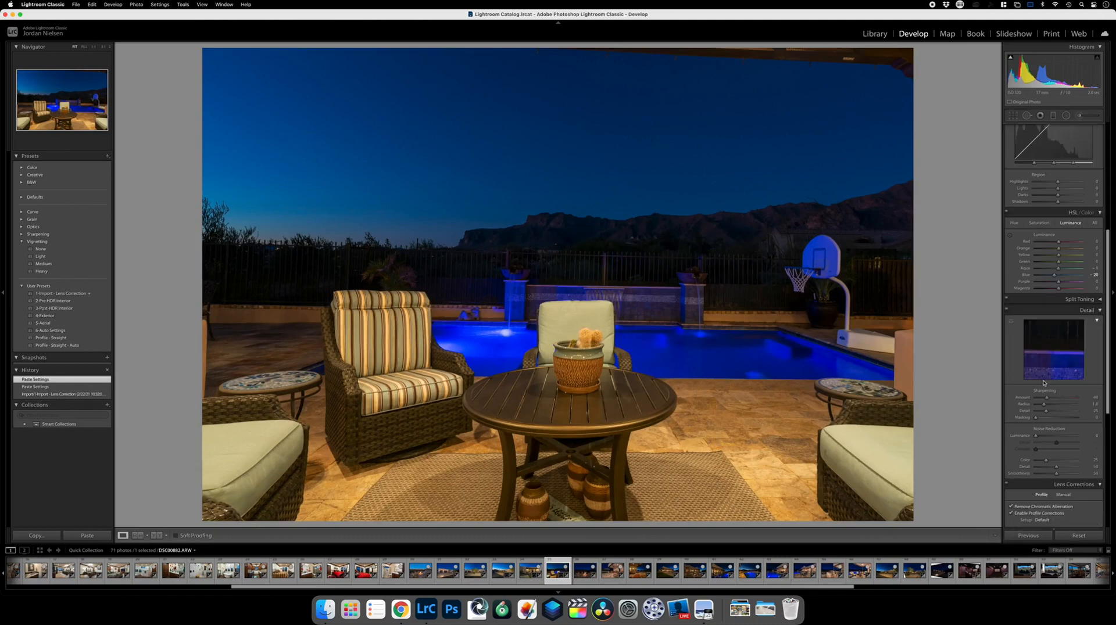
{"action": "scroll", "coordinate": [1043, 384], "scroll_direction": "down", "scroll_amount": 5}
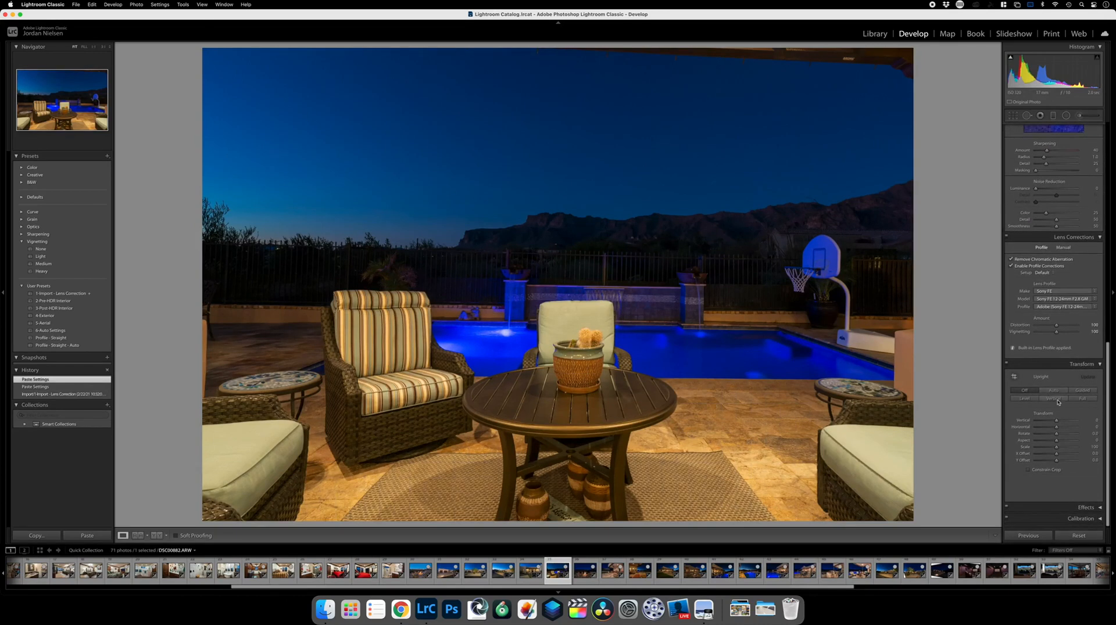
{"action": "left_click", "coordinate": [1046, 393]}
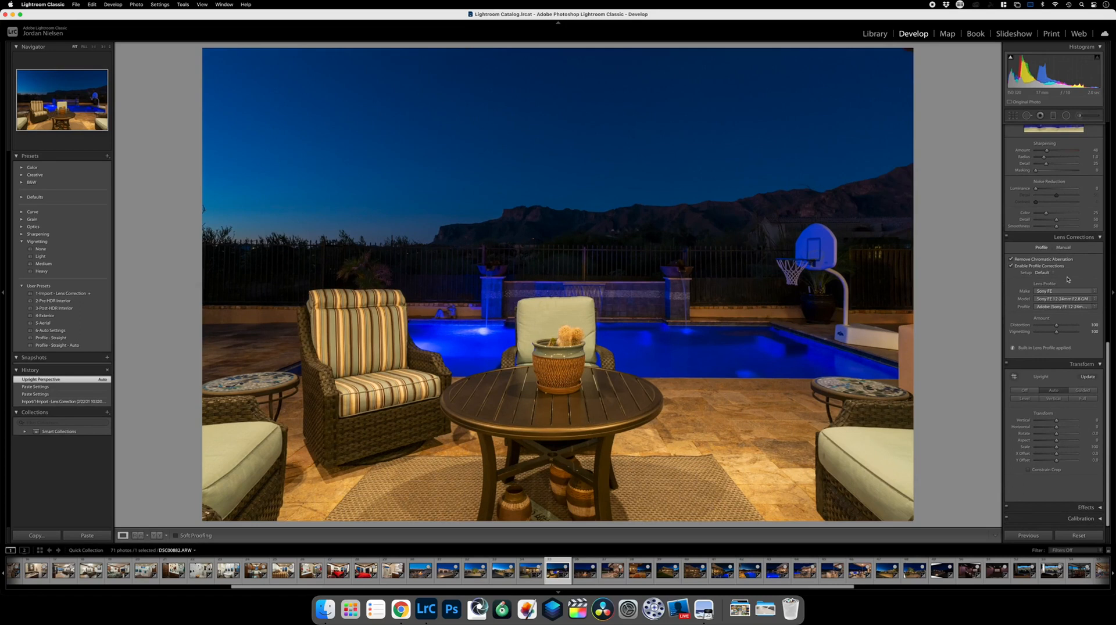
Brighten the poolside patio photo with Shadows at +100 and Exposure at +2.15, and lower Highlights to −100.
{"action": "scroll", "coordinate": [1067, 280], "scroll_direction": "up", "scroll_amount": 10}
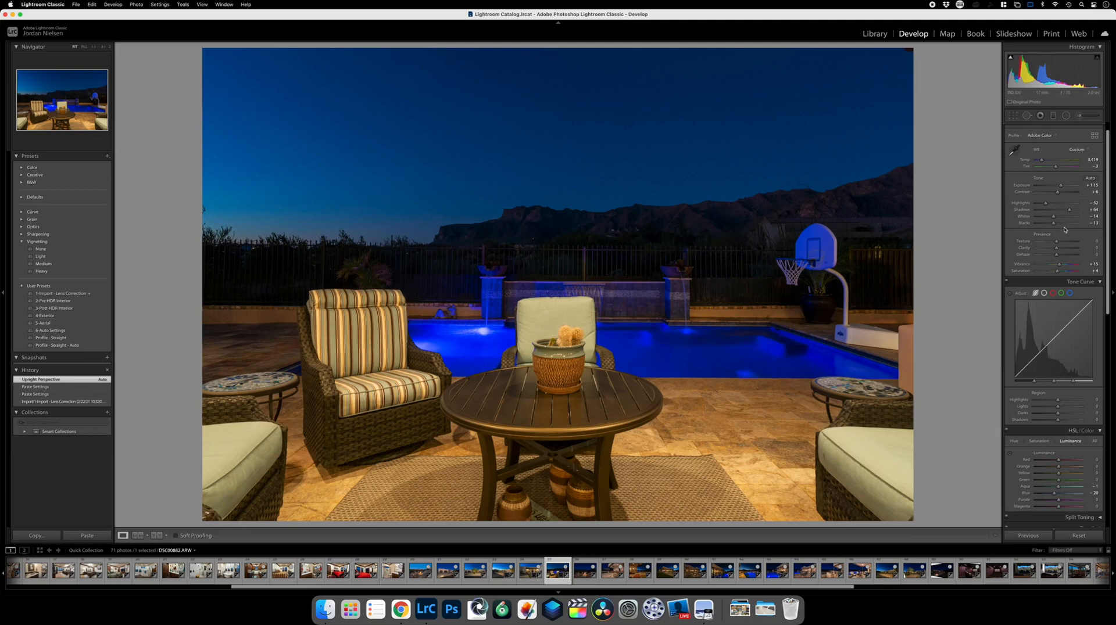
{"action": "left_click_drag", "start_coordinate": [1070, 212], "coordinate": [1067, 188]}
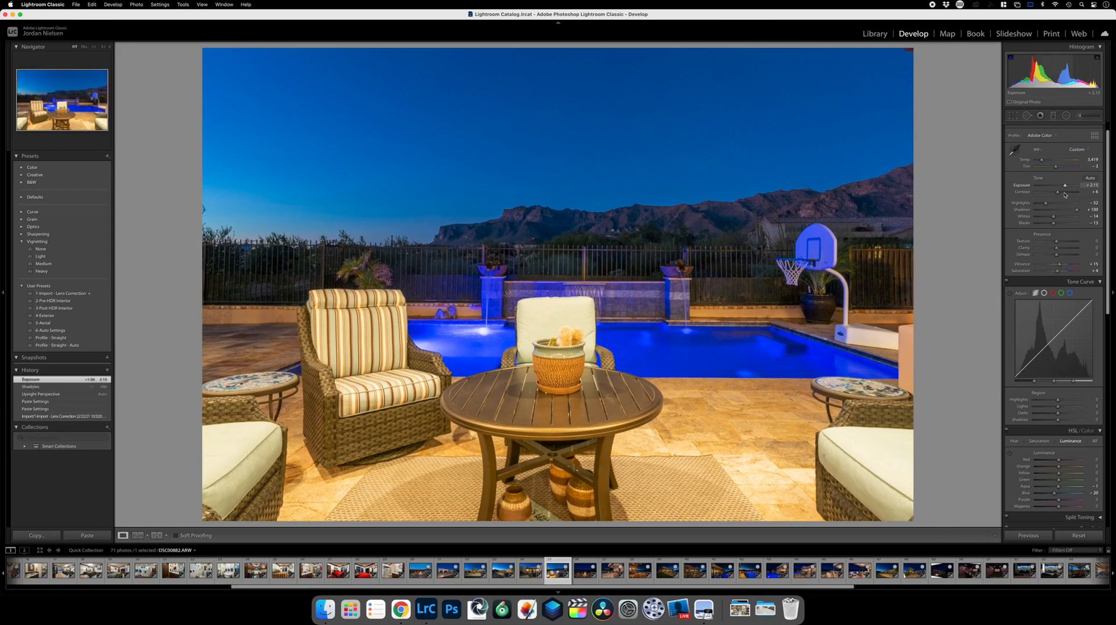
{"action": "left_click_drag", "start_coordinate": [1044, 205], "coordinate": [1031, 206]}
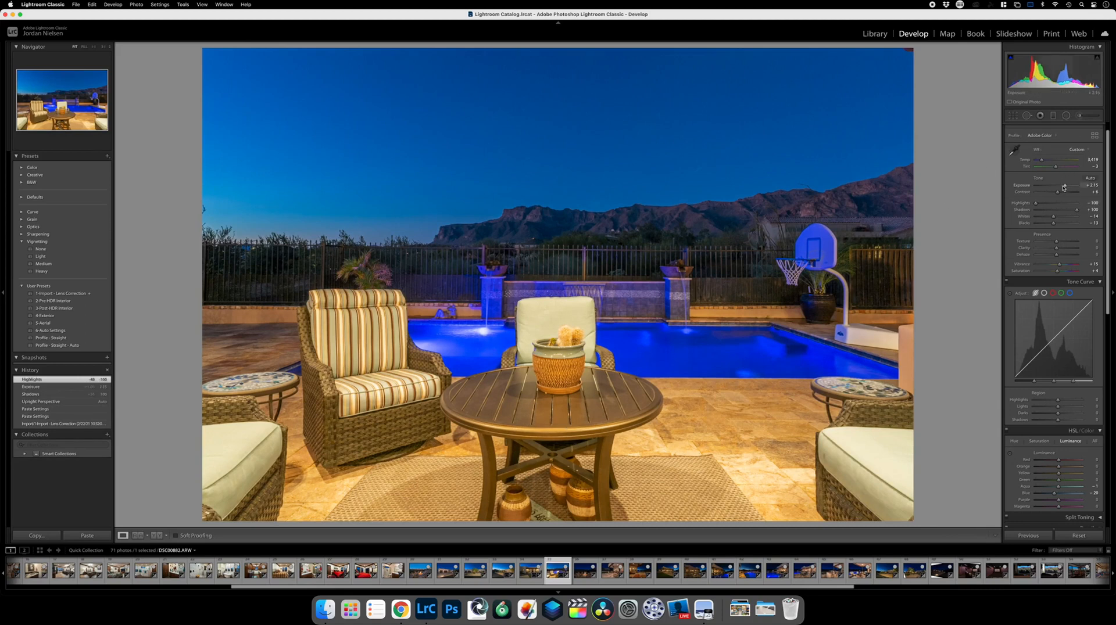
{"action": "left_click_drag", "start_coordinate": [1064, 187], "coordinate": [1064, 185]}
Darken and cool the foreground patio floor and furniture with a new brush at about −0.41 exposure and Temp −18.
{"action": "left_click", "coordinate": [1079, 116]}
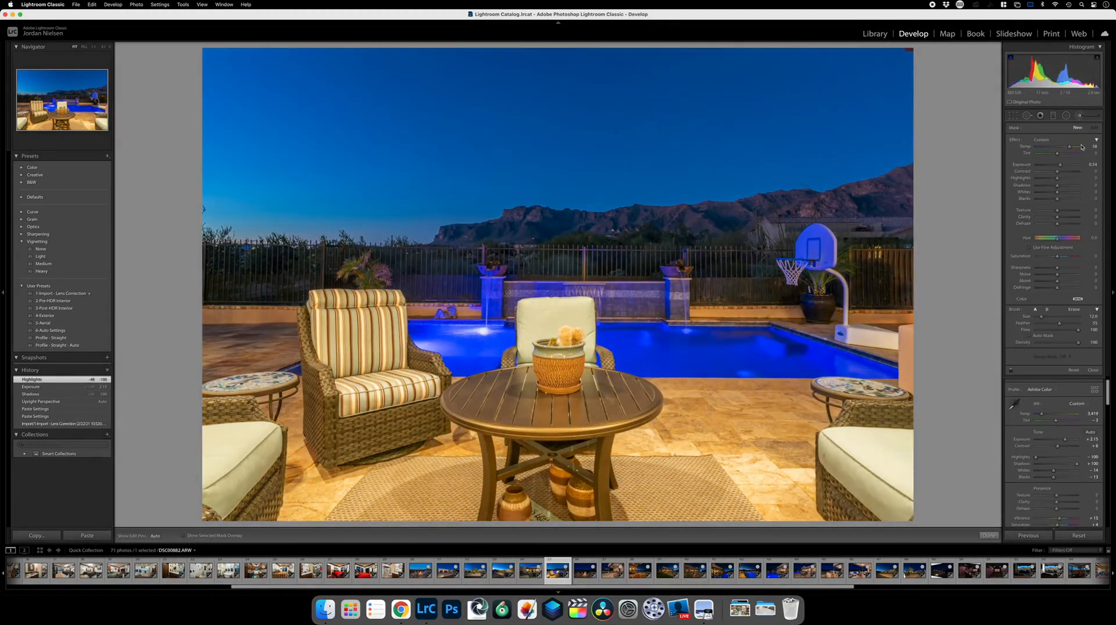
{"action": "left_click_drag", "start_coordinate": [1069, 146], "coordinate": [1057, 149]}
{"action": "scroll", "coordinate": [850, 433], "scroll_direction": "up", "scroll_amount": 5}
{"action": "mouse_move", "coordinate": [924, 378]}
{"action": "left_mouse_down"}
{"action": "mouse_move", "coordinate": [674, 441]}
{"action": "mouse_move", "coordinate": [526, 408]}
{"action": "mouse_move", "coordinate": [395, 340]}
{"action": "mouse_move", "coordinate": [244, 371]}
{"action": "mouse_move", "coordinate": [459, 494]}
{"action": "mouse_move", "coordinate": [662, 501]}
{"action": "left_mouse_up"}
{"action": "left_click_drag", "start_coordinate": [794, 463], "coordinate": [916, 439]}
{"action": "left_click_drag", "start_coordinate": [1063, 147], "coordinate": [1051, 149]}
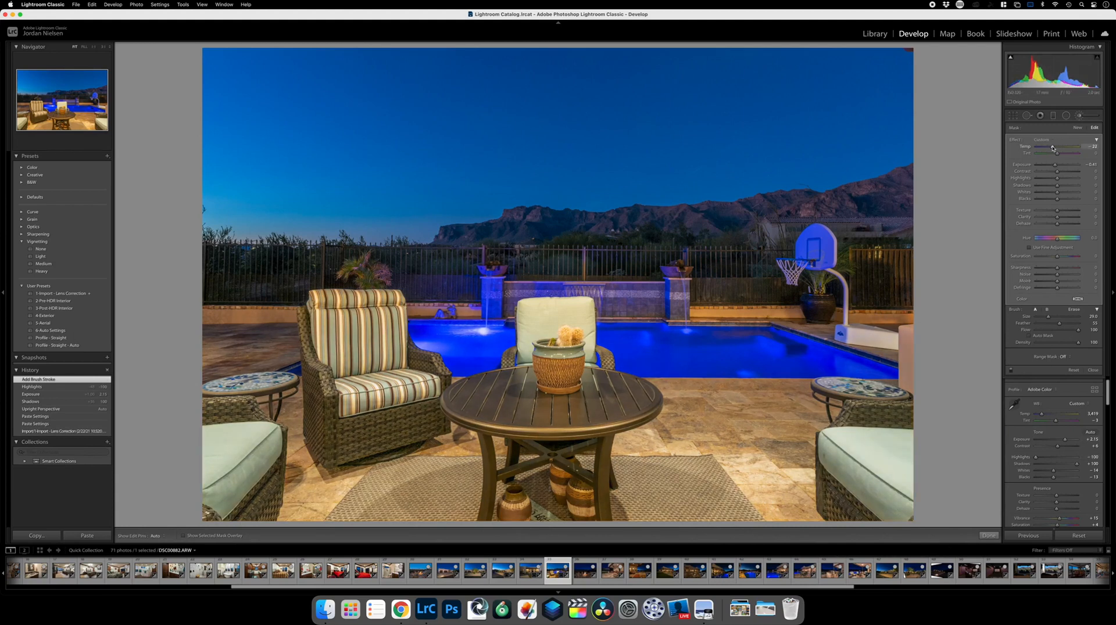
{"action": "left_click_drag", "start_coordinate": [1054, 148], "coordinate": [1053, 147]}
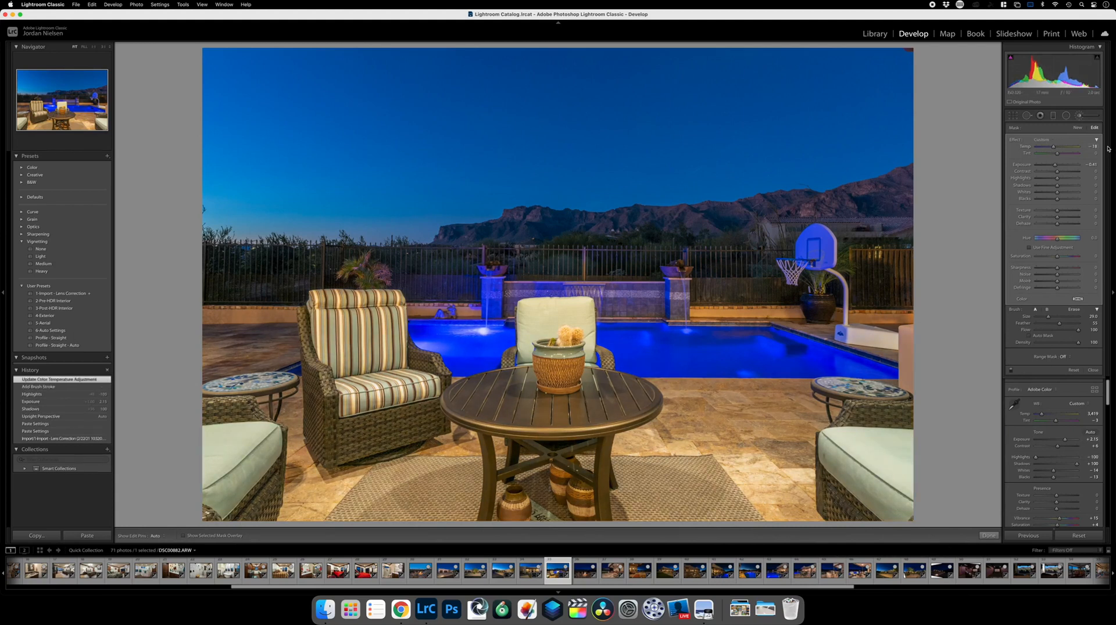
Finish the brush on the poolside patio photo and raise the sky's blue luminance with the HSL targeted adjustment.
{"action": "scroll", "coordinate": [1042, 415], "scroll_direction": "down", "scroll_amount": 3}
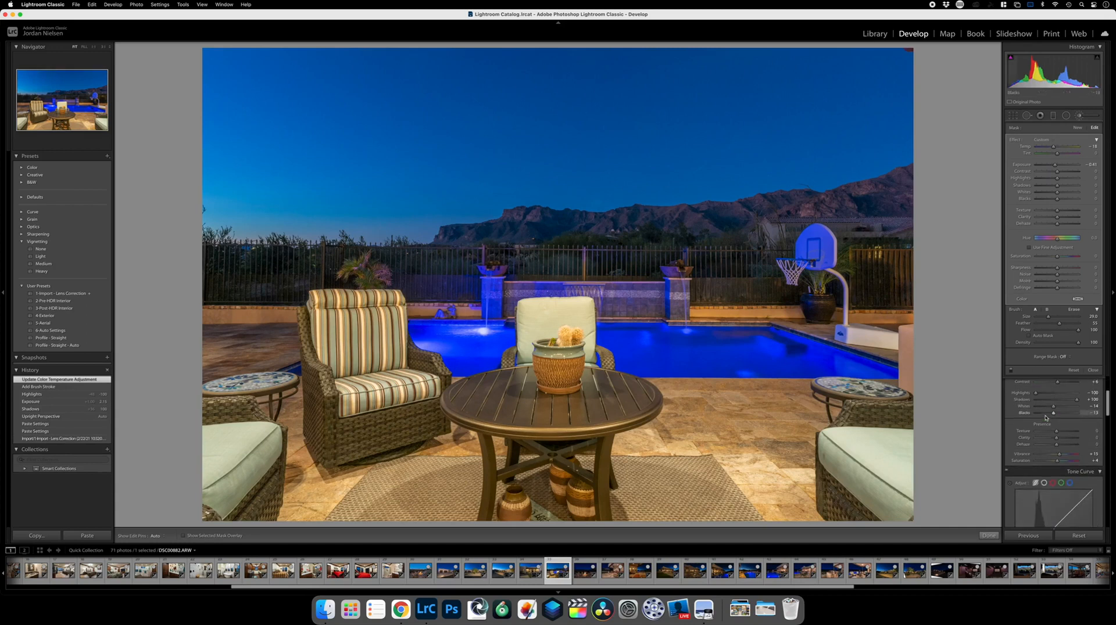
{"action": "left_click", "coordinate": [988, 535]}
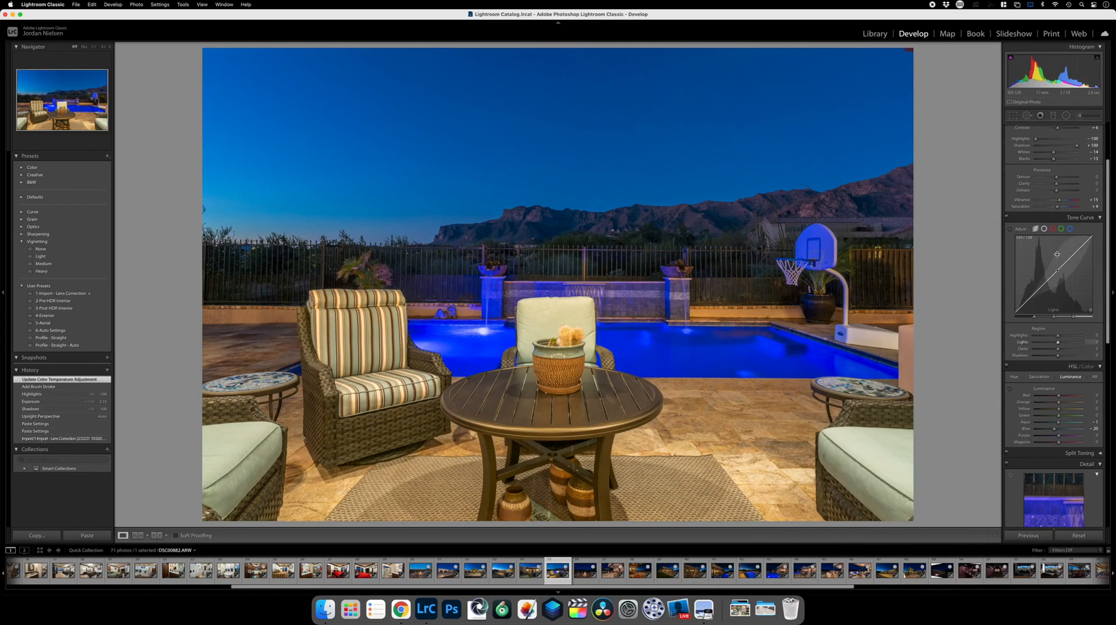
{"action": "scroll", "coordinate": [1094, 313], "scroll_direction": "down", "scroll_amount": 1}
{"action": "left_click", "coordinate": [1010, 361]}
{"action": "mouse_move", "coordinate": [727, 107]}
{"action": "left_mouse_down"}
{"action": "mouse_move", "coordinate": [727, 82]}
{"action": "mouse_move", "coordinate": [727, 109]}
{"action": "left_mouse_up"}
{"action": "left_click_drag", "start_coordinate": [668, 131], "coordinate": [668, 126]}
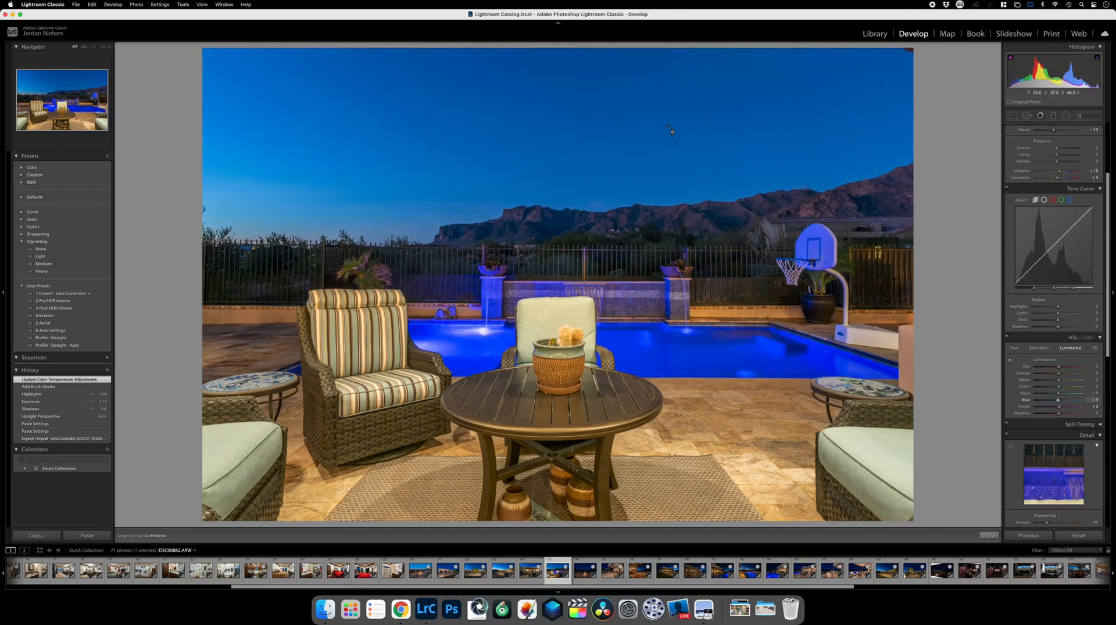
Boost the sky's blue saturation to about +17 with the HSL targeted adjustment.
{"action": "left_click", "coordinate": [1039, 348]}
{"action": "left_click", "coordinate": [1012, 361]}
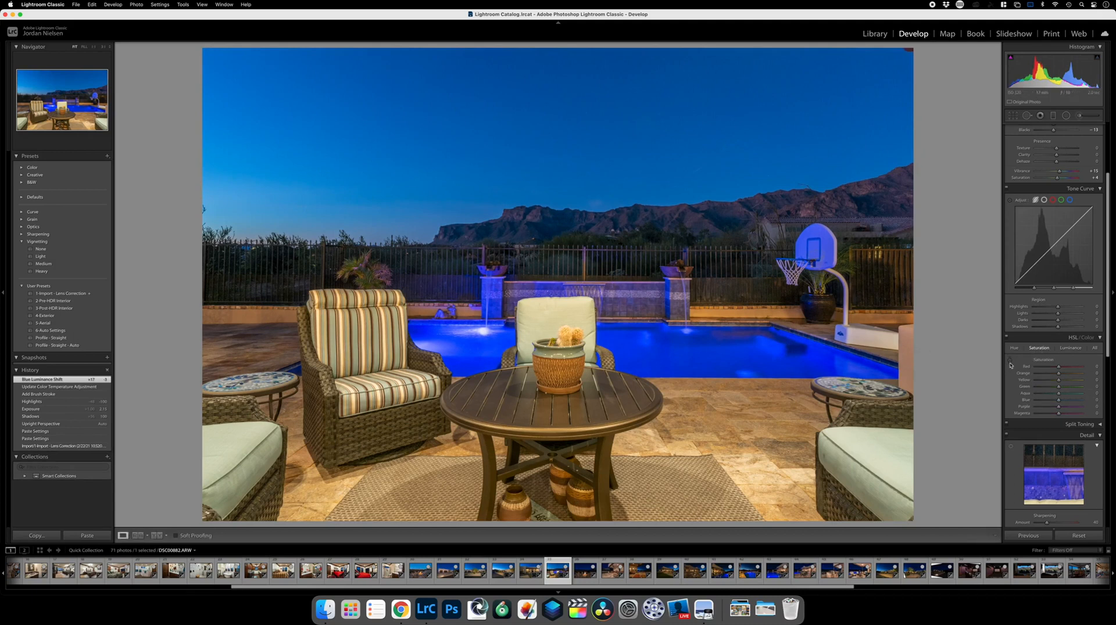
{"action": "left_click", "coordinate": [1010, 362]}
{"action": "mouse_move", "coordinate": [558, 151]}
{"action": "left_mouse_down"}
{"action": "mouse_move", "coordinate": [558, 104]}
{"action": "mouse_move", "coordinate": [558, 131]}
{"action": "left_mouse_up"}
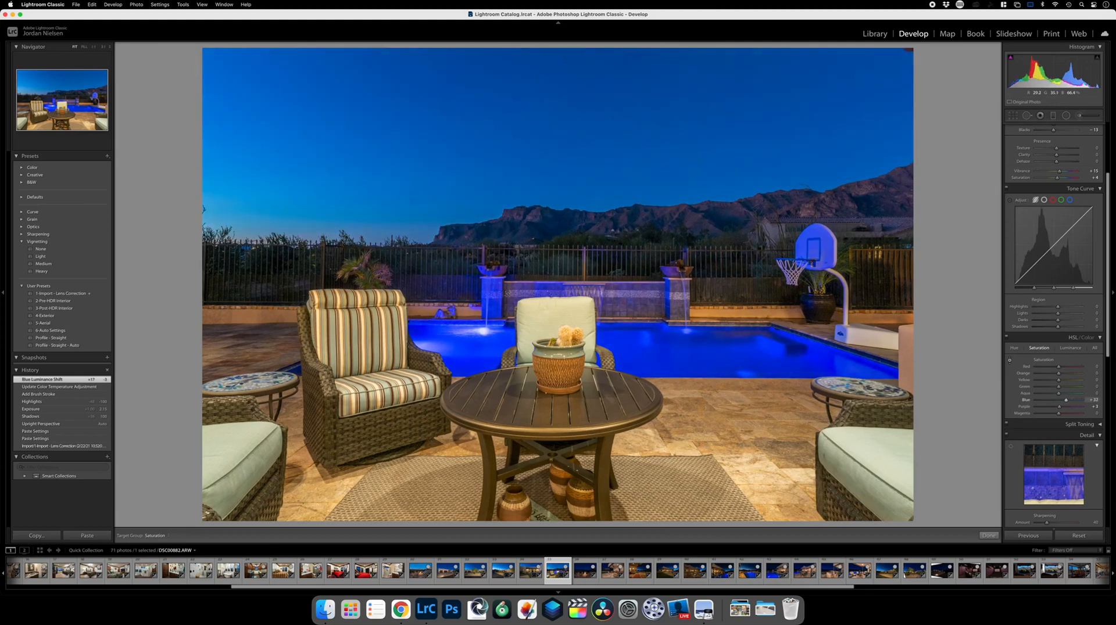
{"action": "left_click_drag", "start_coordinate": [646, 150], "coordinate": [645, 159]}
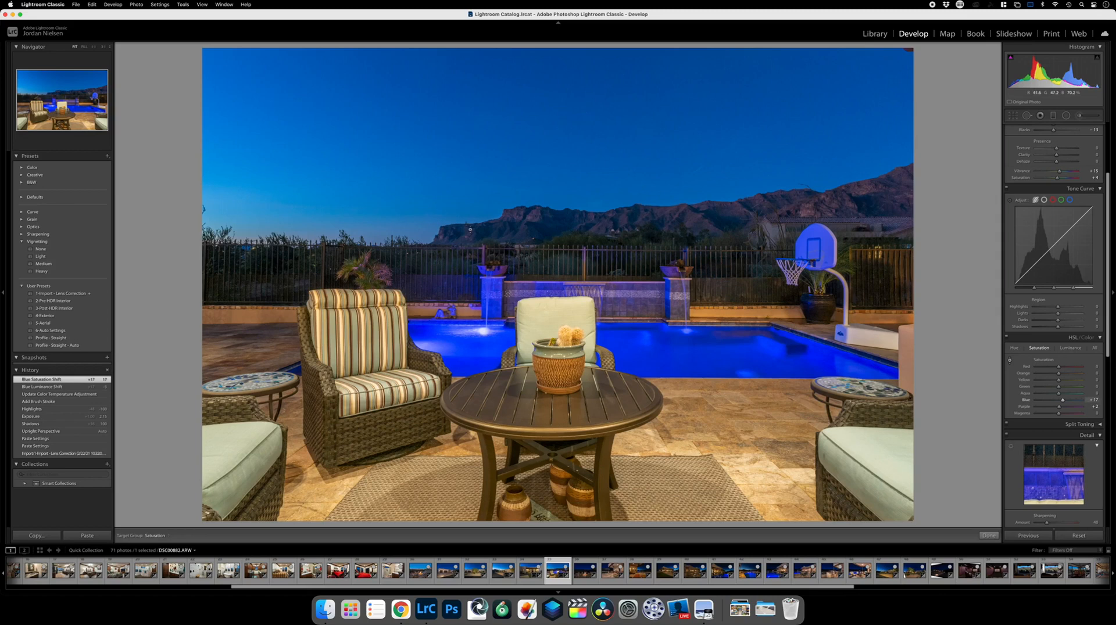
Try pasting the poolside patio photo's settings onto the next photo of the fire pit, and undo the paste.
{"action": "key", "text": "Right"}
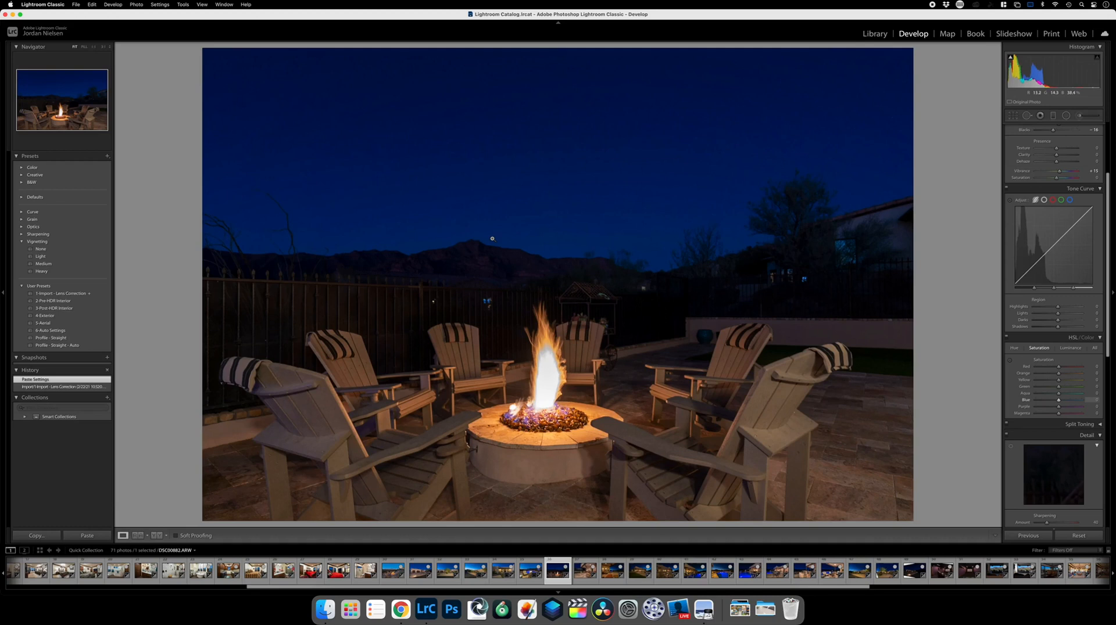
{"action": "key", "text": "Left"}
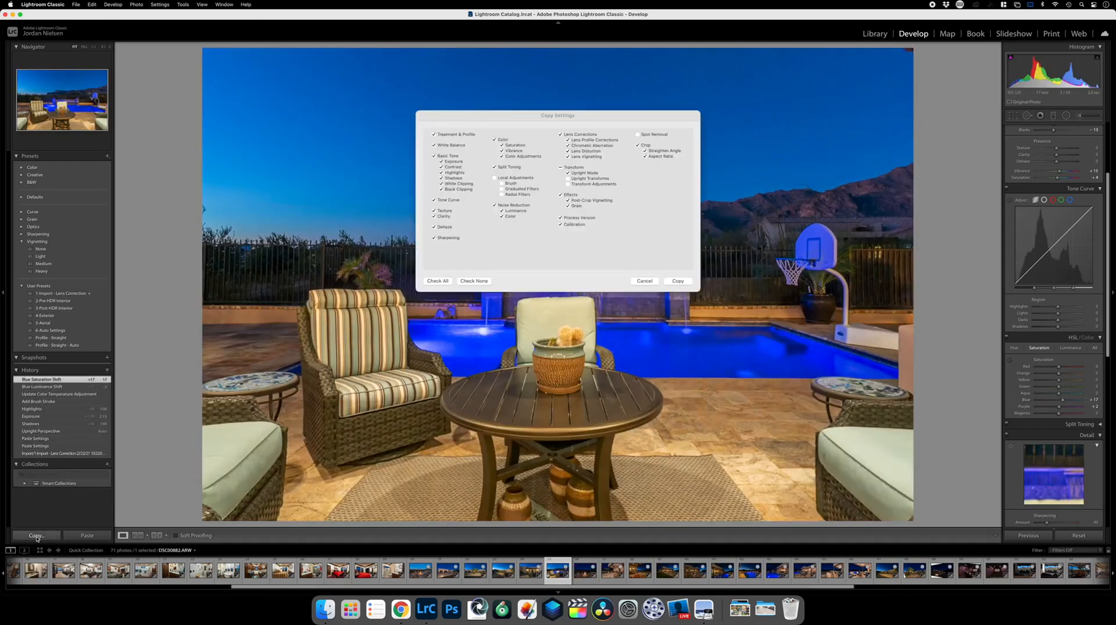
{"action": "key", "text": "Right"}
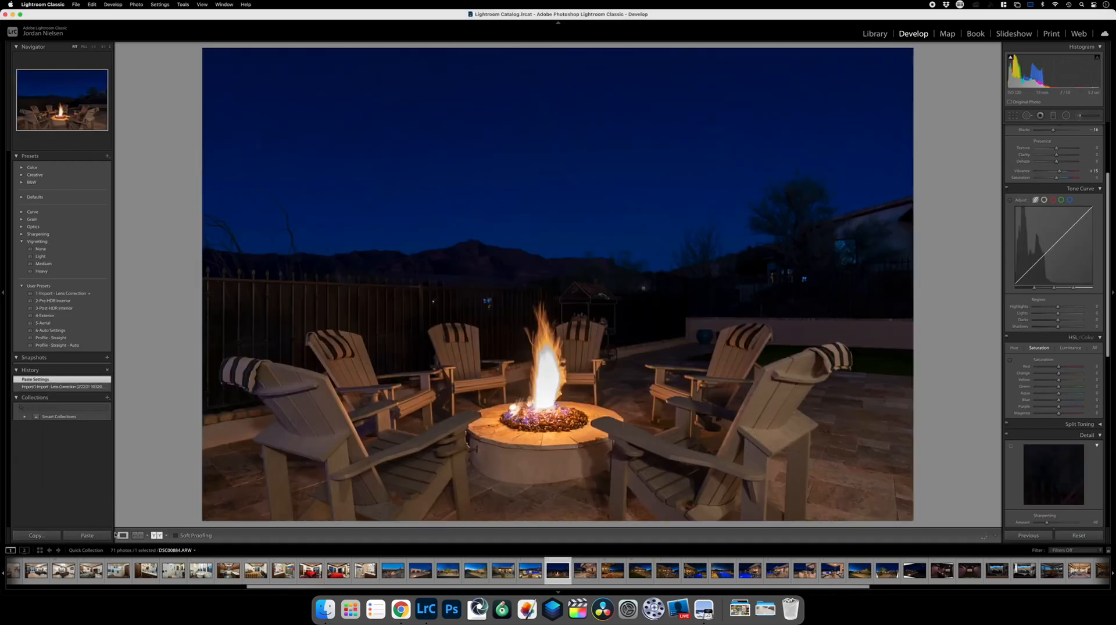
{"action": "key", "text": "super+shift+v"}
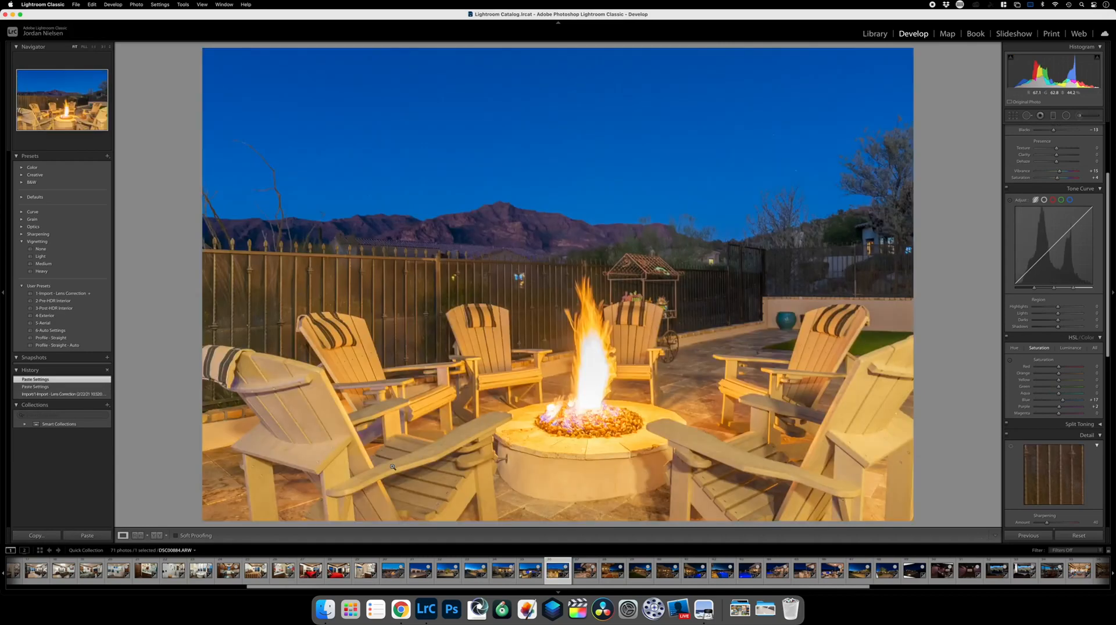
{"action": "key", "text": "super+z"}
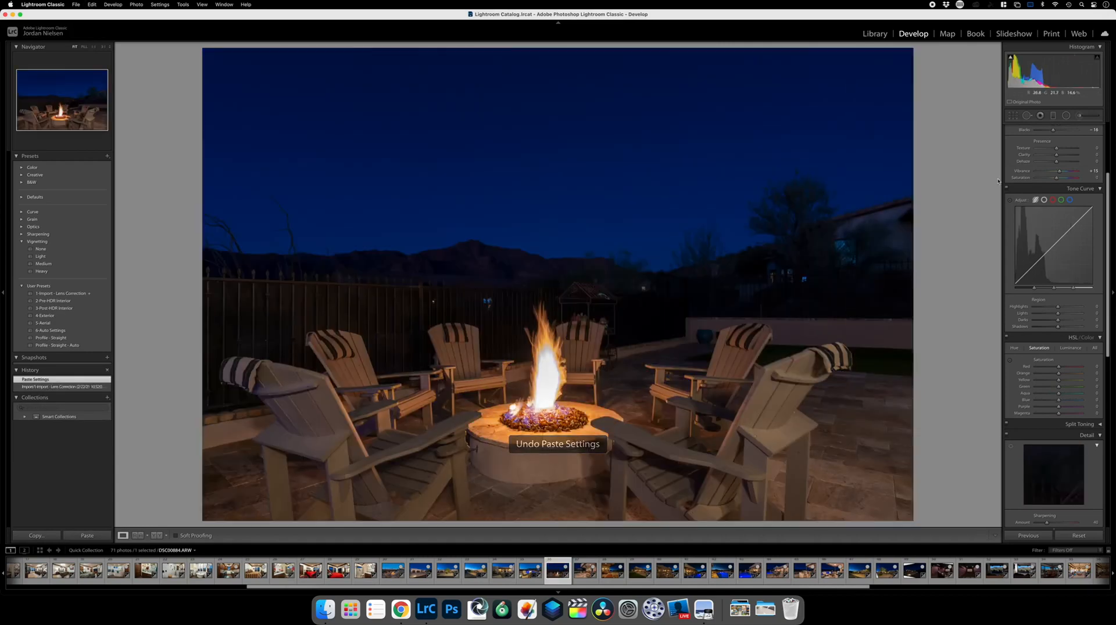
Brighten the fire pit photo with Shadows at +100 and Exposure at +1.10, and raise overall Saturation to about +13.
{"action": "scroll", "coordinate": [1073, 246], "scroll_direction": "up", "scroll_amount": 5}
{"action": "scroll", "coordinate": [1073, 246], "scroll_direction": "down", "scroll_amount": 1}
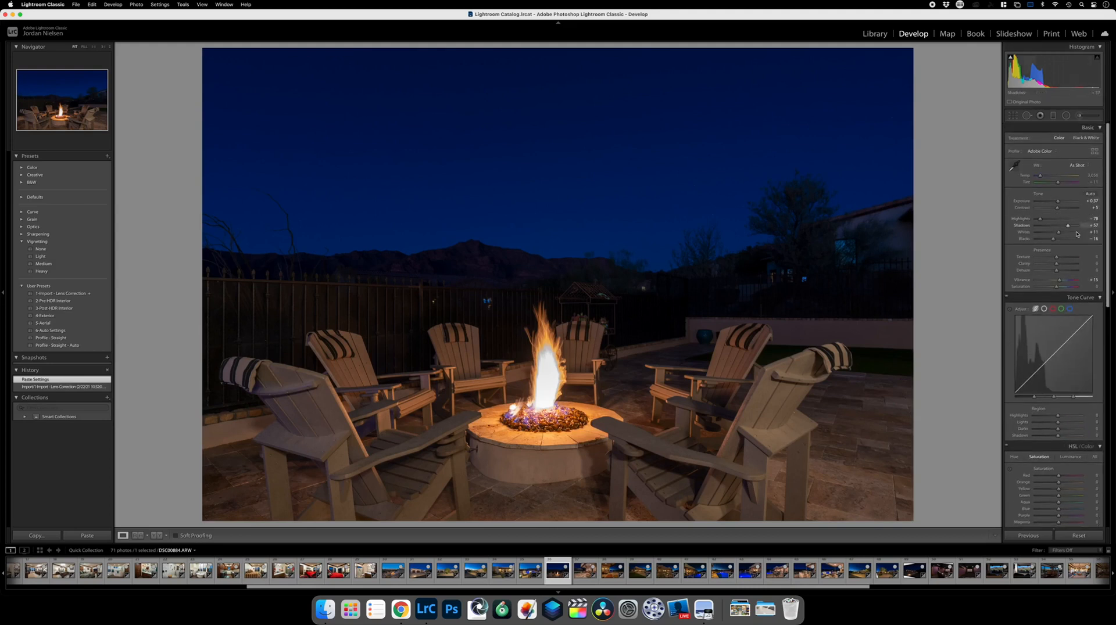
{"action": "left_click_drag", "start_coordinate": [1068, 225], "coordinate": [1078, 227]}
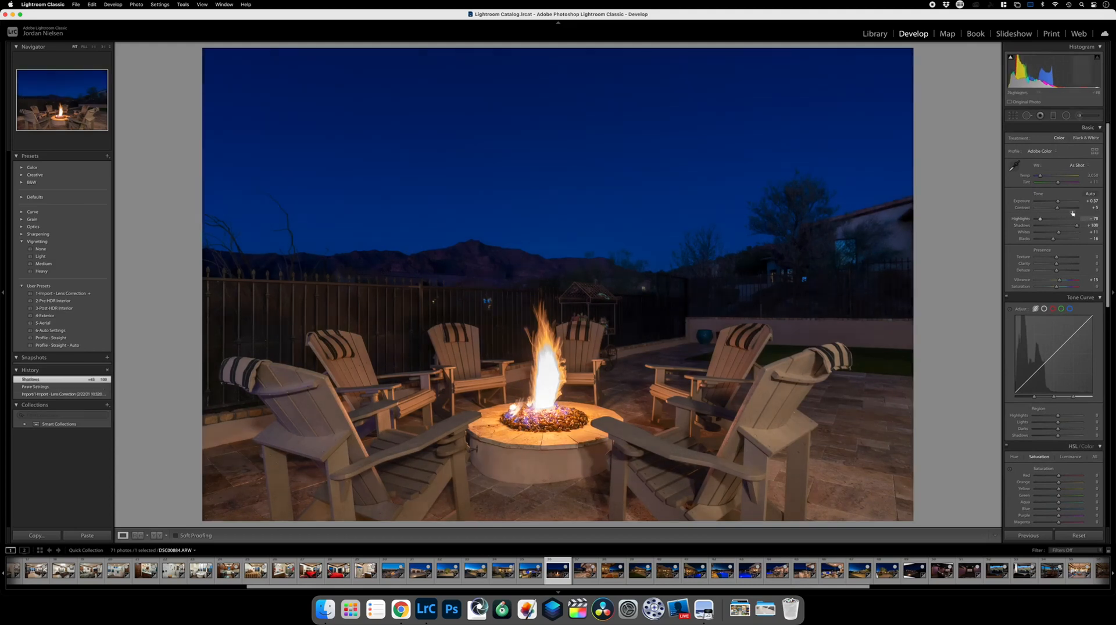
{"action": "left_click_drag", "start_coordinate": [1058, 202], "coordinate": [1061, 203]}
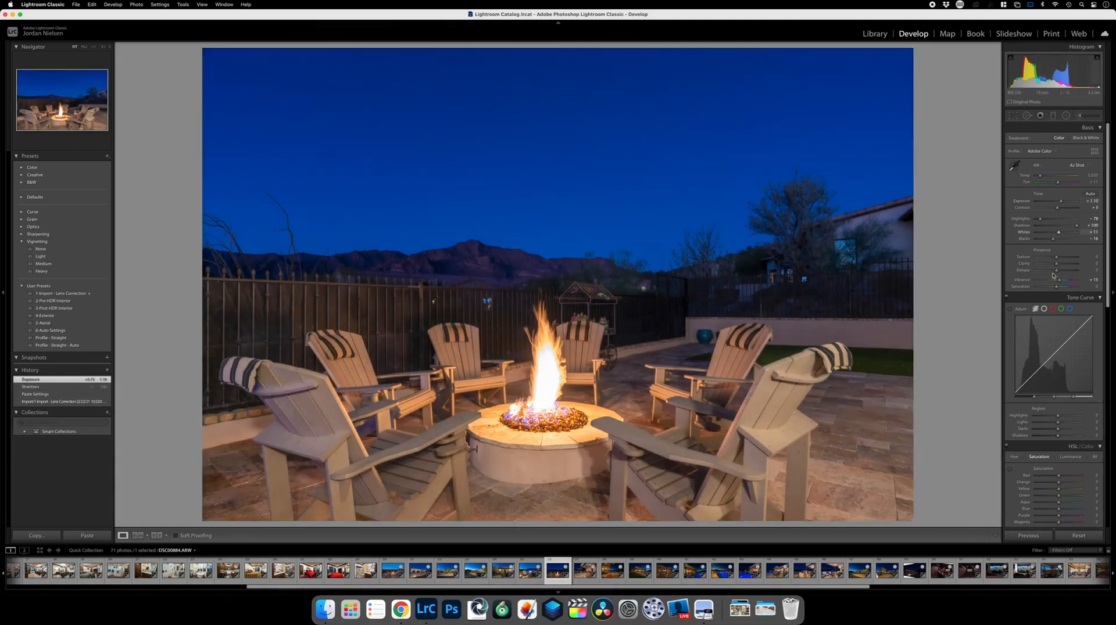
{"action": "left_click_drag", "start_coordinate": [1057, 287], "coordinate": [1059, 286]}
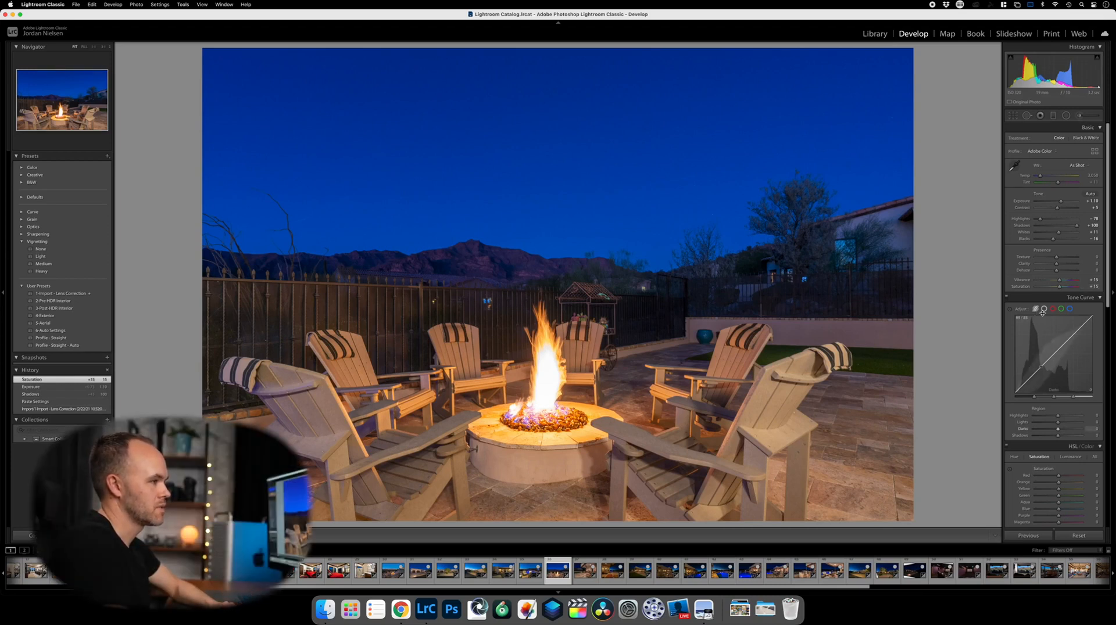
Boost the fire pit's orange saturation to +34 and yellow to +46, and the grass's green saturation to +23, with targeted adjustments.
{"action": "scroll", "coordinate": [1042, 312], "scroll_direction": "down", "scroll_amount": 4}
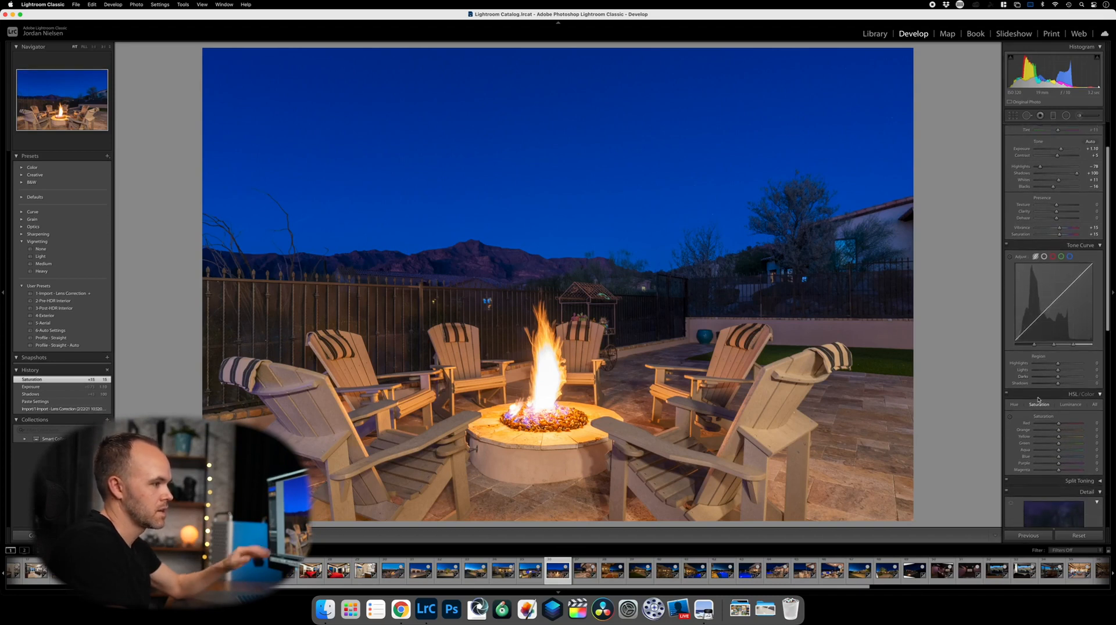
{"action": "left_click", "coordinate": [1009, 417]}
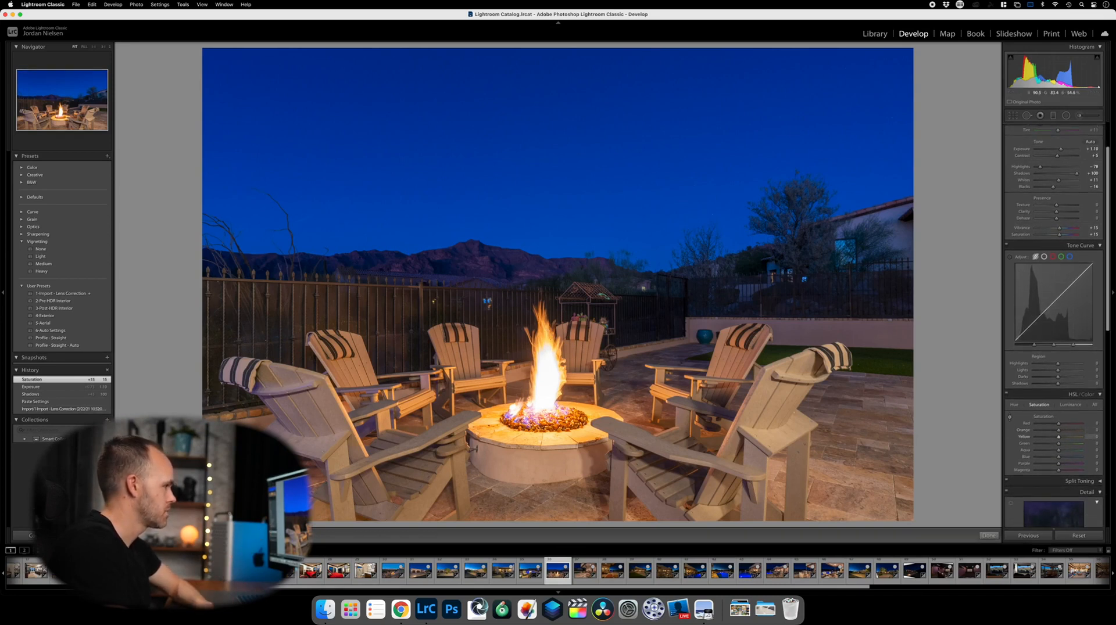
{"action": "mouse_move", "coordinate": [546, 436]}
{"action": "left_mouse_down"}
{"action": "mouse_move", "coordinate": [546, 397]}
{"action": "mouse_move", "coordinate": [547, 429]}
{"action": "left_mouse_up"}
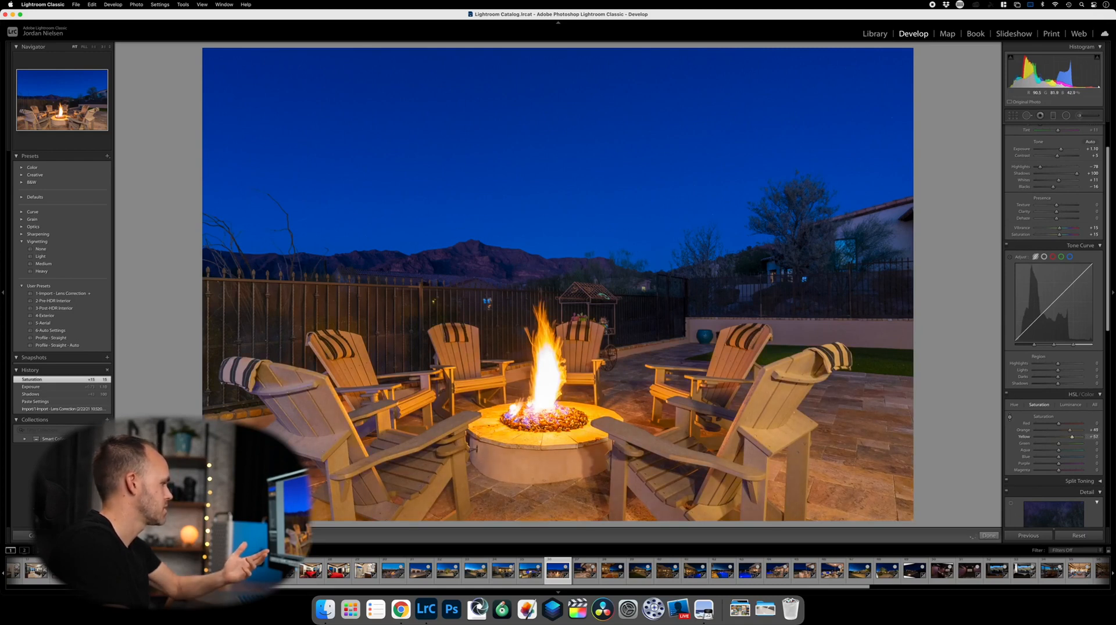
{"action": "left_click_drag", "start_coordinate": [547, 329], "coordinate": [547, 336]}
{"action": "left_click_drag", "start_coordinate": [876, 365], "coordinate": [876, 353]}
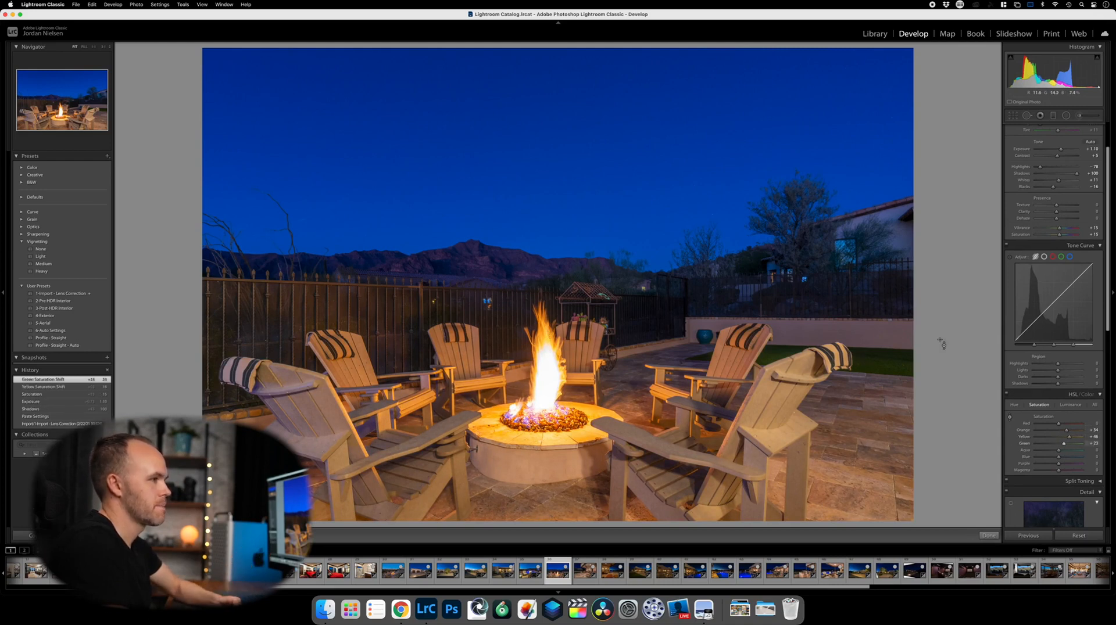
Brighten the grass with green luminance at +100 and yellow at about +54, and set the fire pit photo's Dehaze to +24.
{"action": "left_click", "coordinate": [1070, 405]}
{"action": "left_click", "coordinate": [1010, 417]}
{"action": "left_click", "coordinate": [1010, 417]}
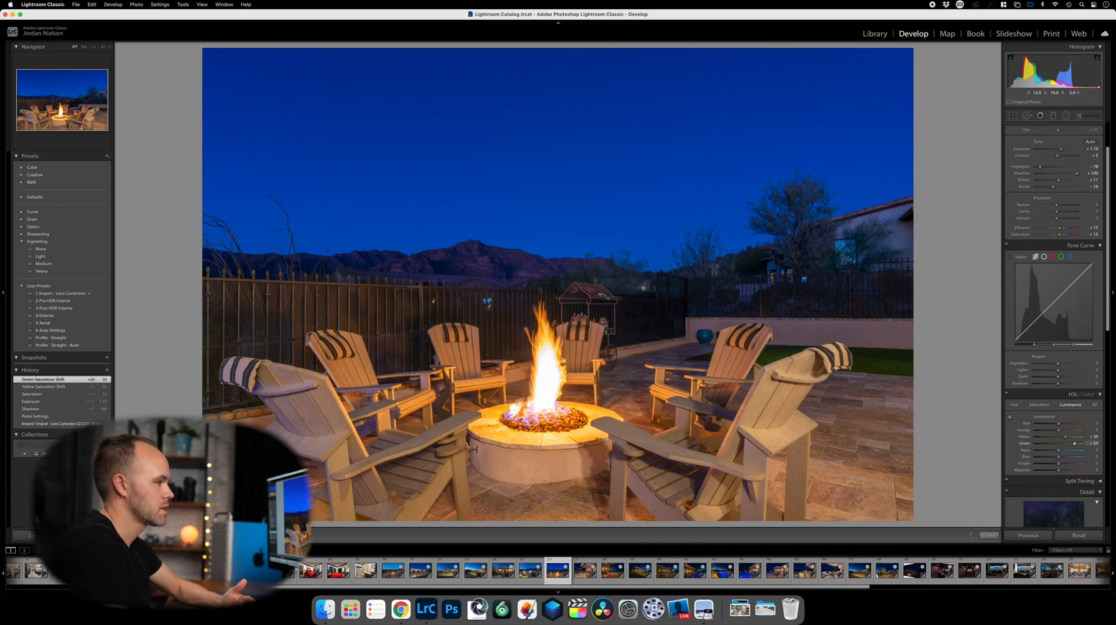
{"action": "left_click_drag", "start_coordinate": [886, 372], "coordinate": [886, 363]}
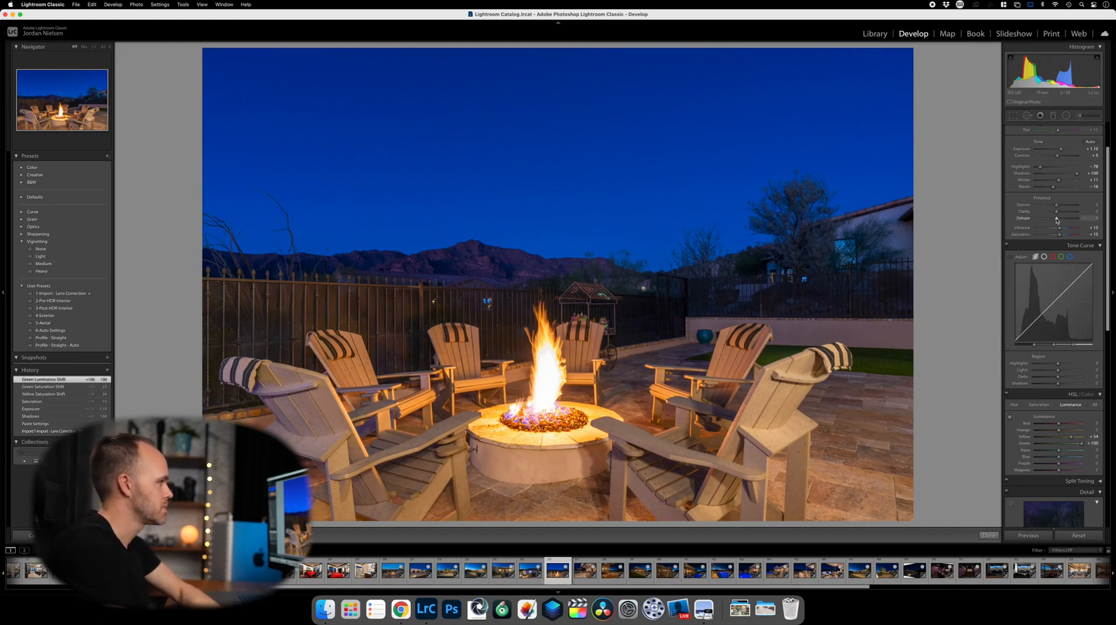
{"action": "left_click_drag", "start_coordinate": [1056, 219], "coordinate": [1061, 220]}
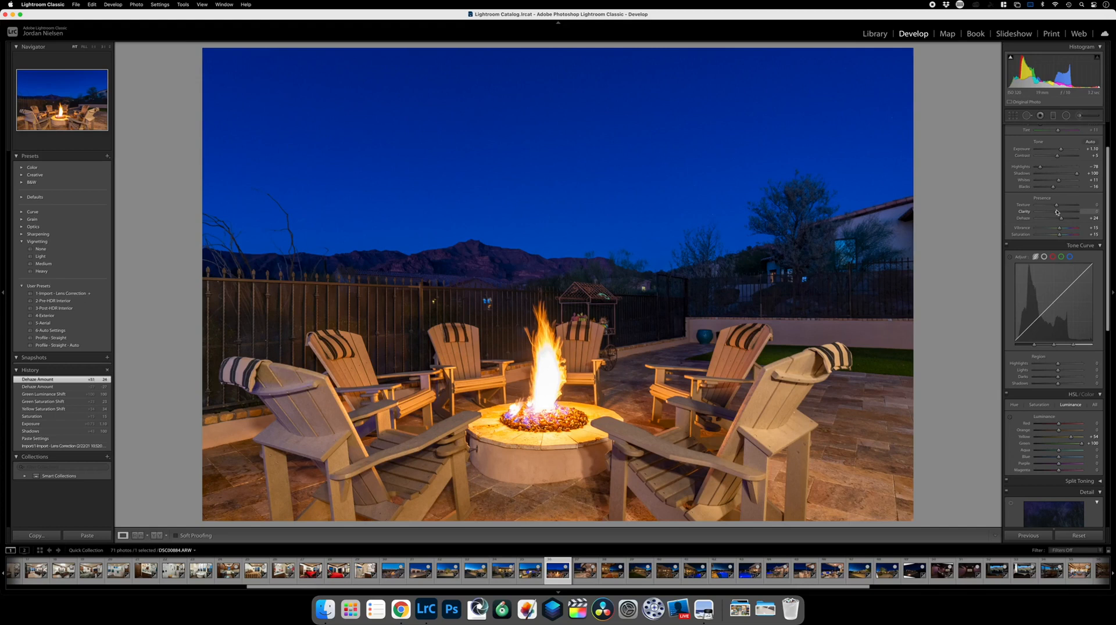
On the next photo of the covered patio, set Shadows to +100 and Dehaze to +12.
{"action": "key", "text": "Right"}
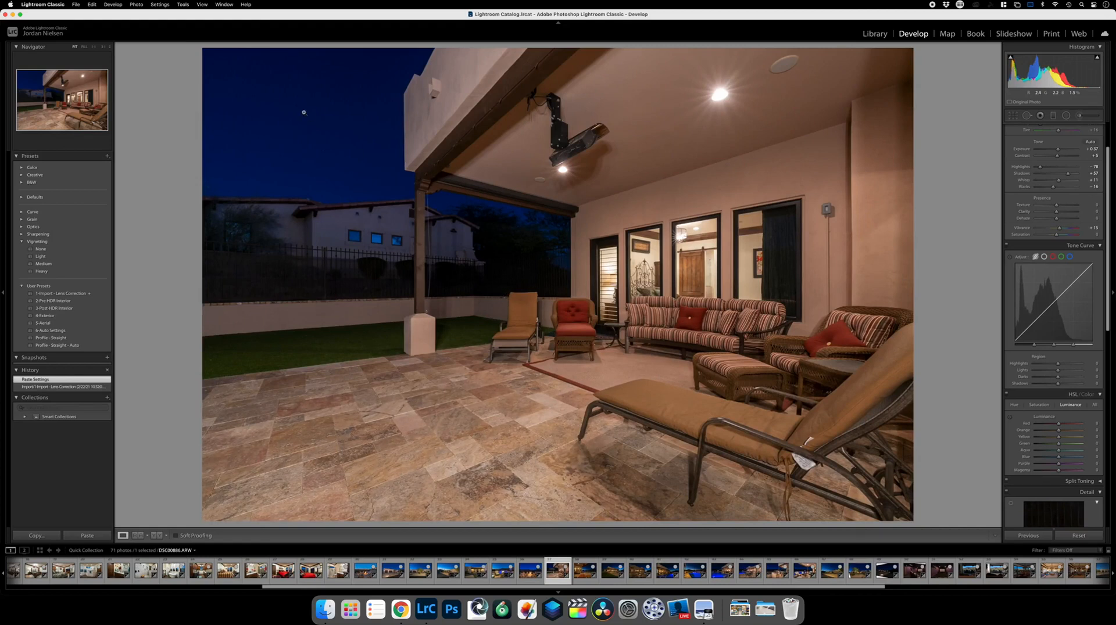
{"action": "scroll", "coordinate": [1053, 232], "scroll_direction": "up", "scroll_amount": 3}
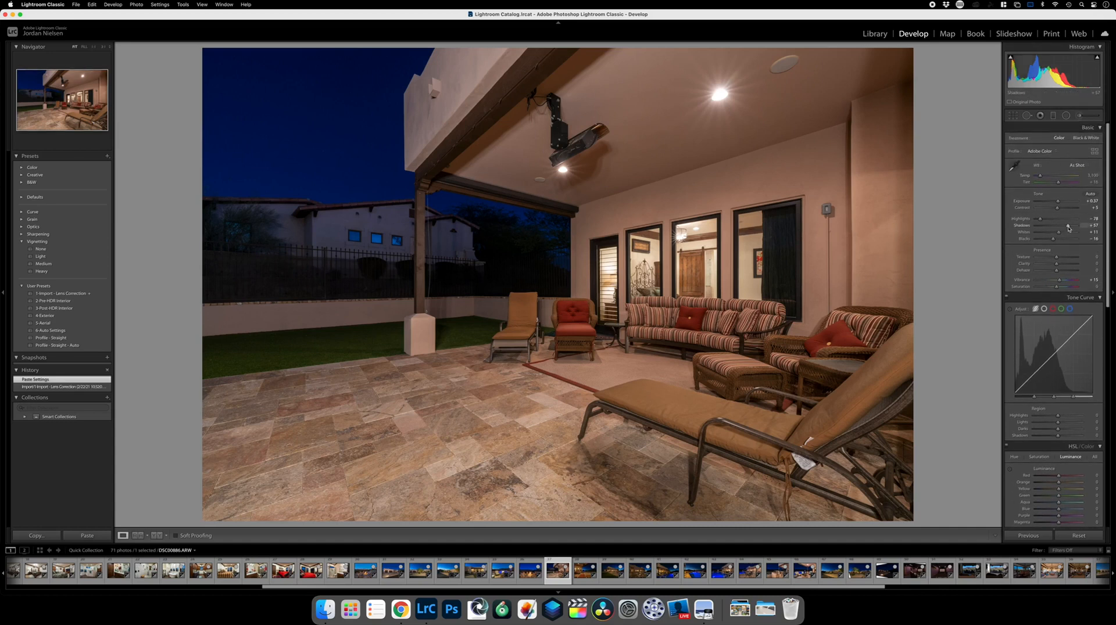
{"action": "left_click_drag", "start_coordinate": [1068, 228], "coordinate": [1078, 227]}
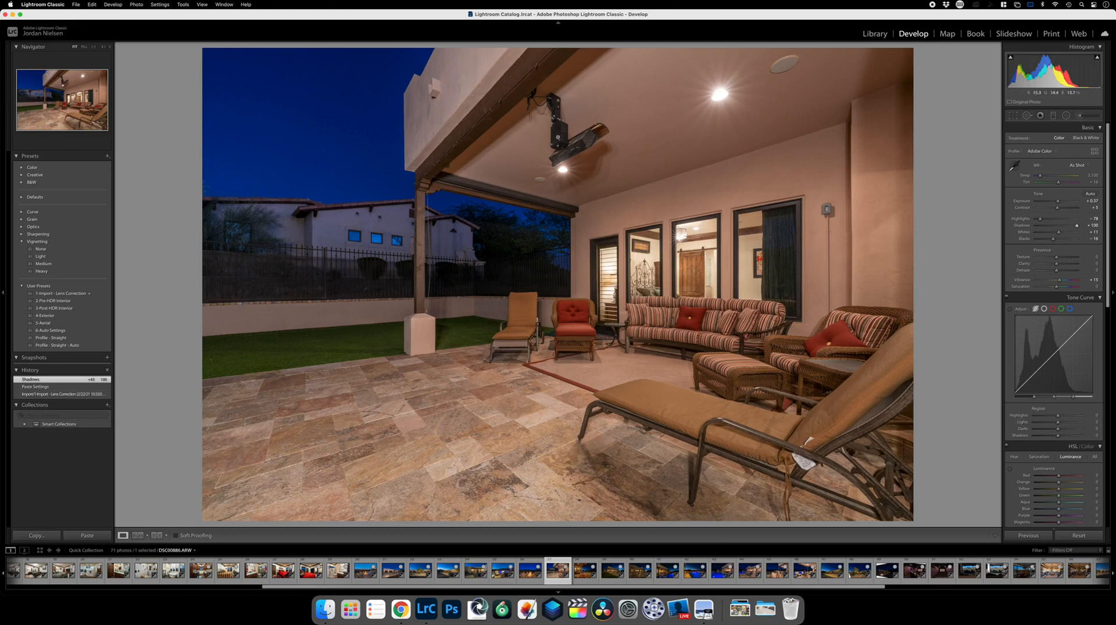
{"action": "left_click", "coordinate": [710, 401]}
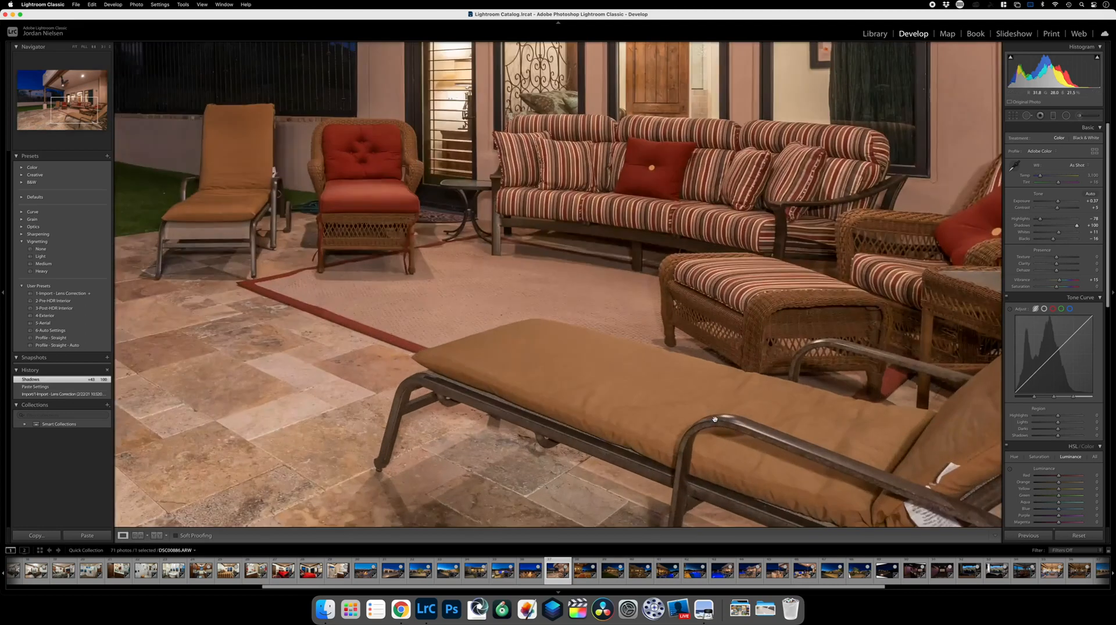
{"action": "left_click", "coordinate": [714, 418]}
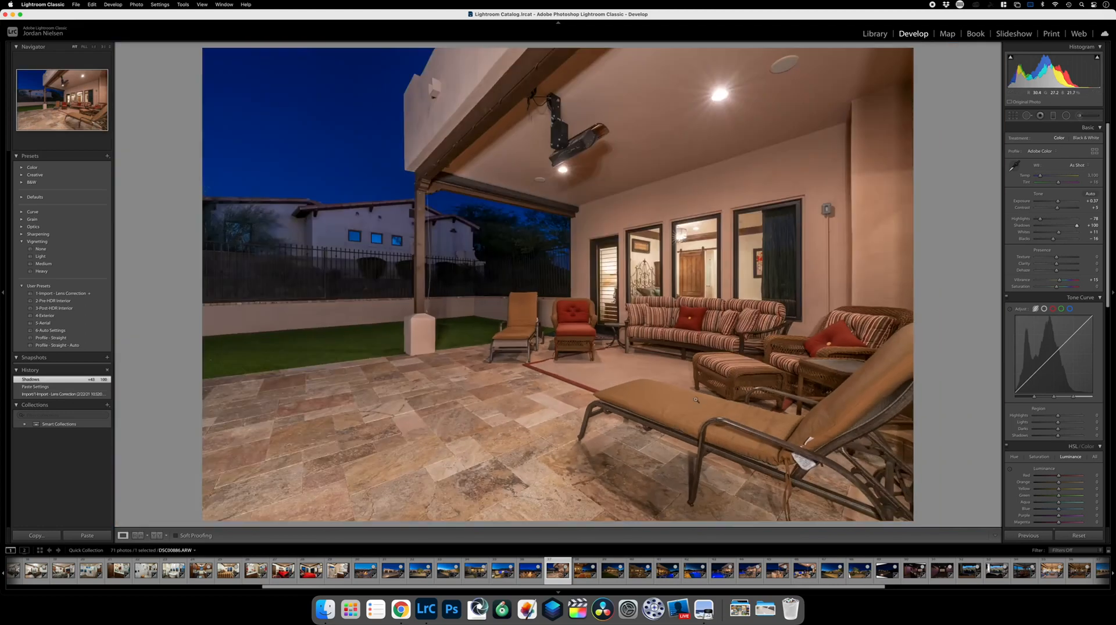
{"action": "left_click", "coordinate": [669, 308]}
{"action": "left_click", "coordinate": [667, 305]}
{"action": "left_click", "coordinate": [454, 146]}
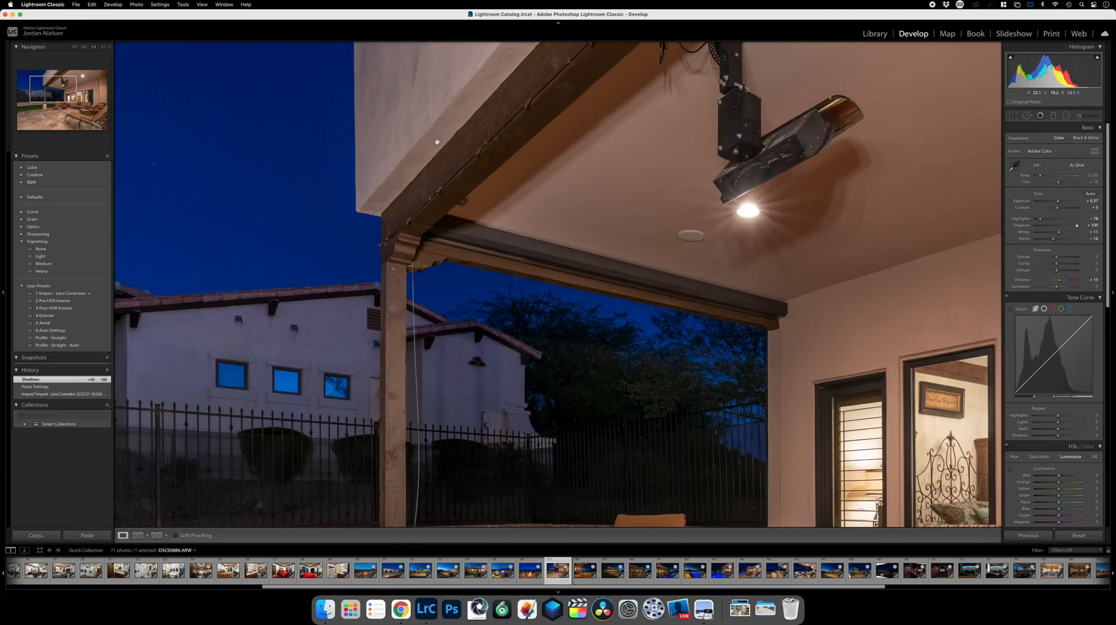
{"action": "left_click", "coordinate": [437, 142]}
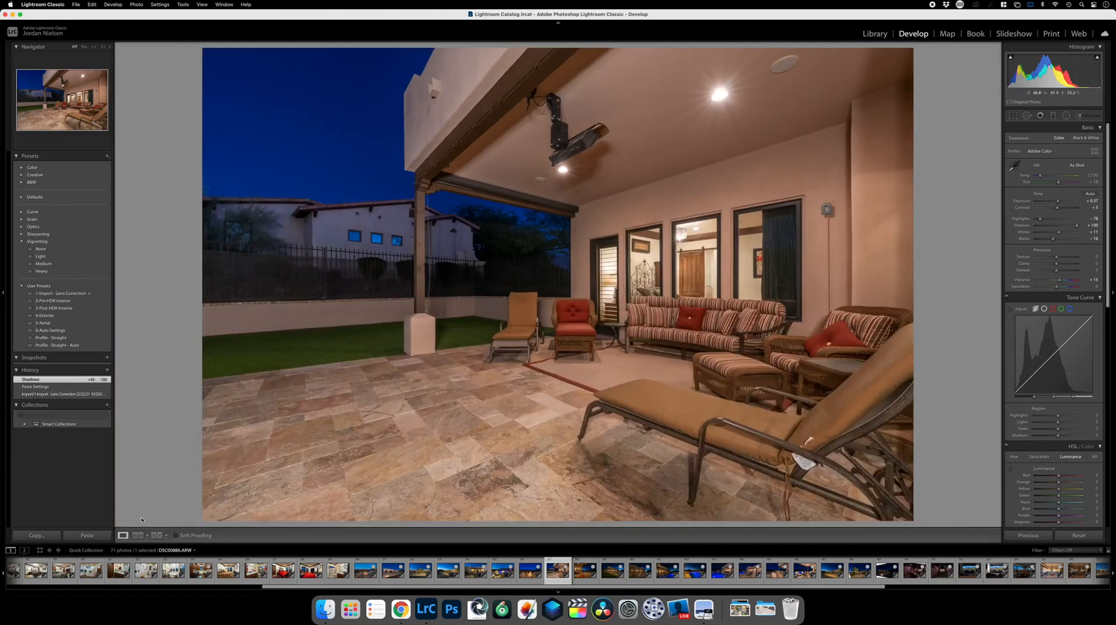
{"action": "left_click_drag", "start_coordinate": [1056, 271], "coordinate": [1059, 272]}
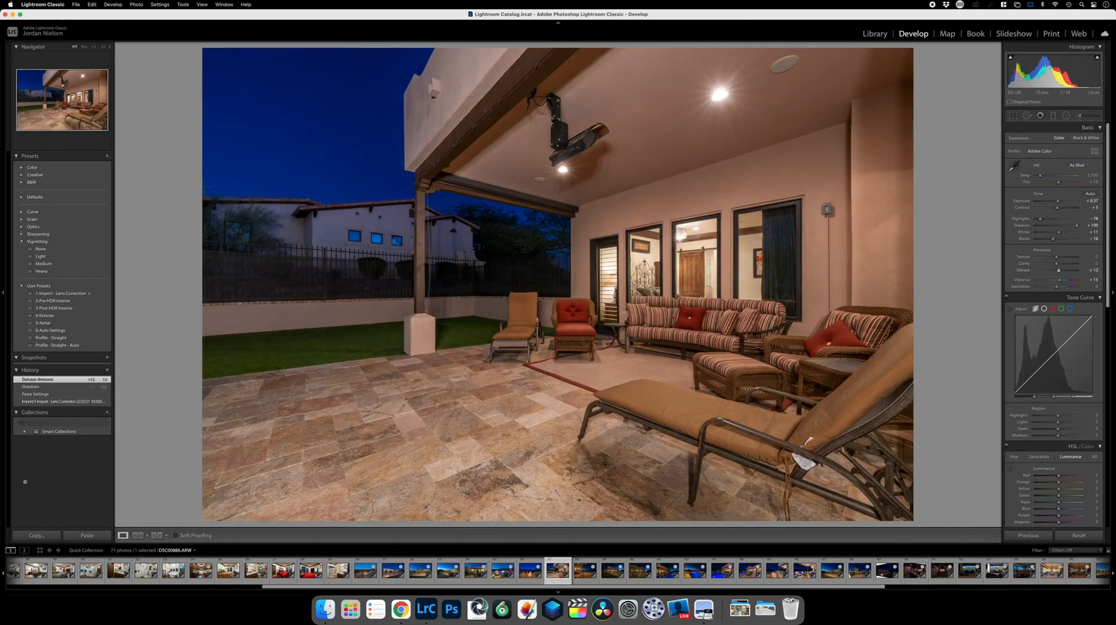
Copy the covered patio photo's settings and paste them onto the next photo with the red lounge cushion.
{"action": "left_click", "coordinate": [37, 534]}
{"action": "key", "text": "Return"}
{"action": "key", "text": "Right"}
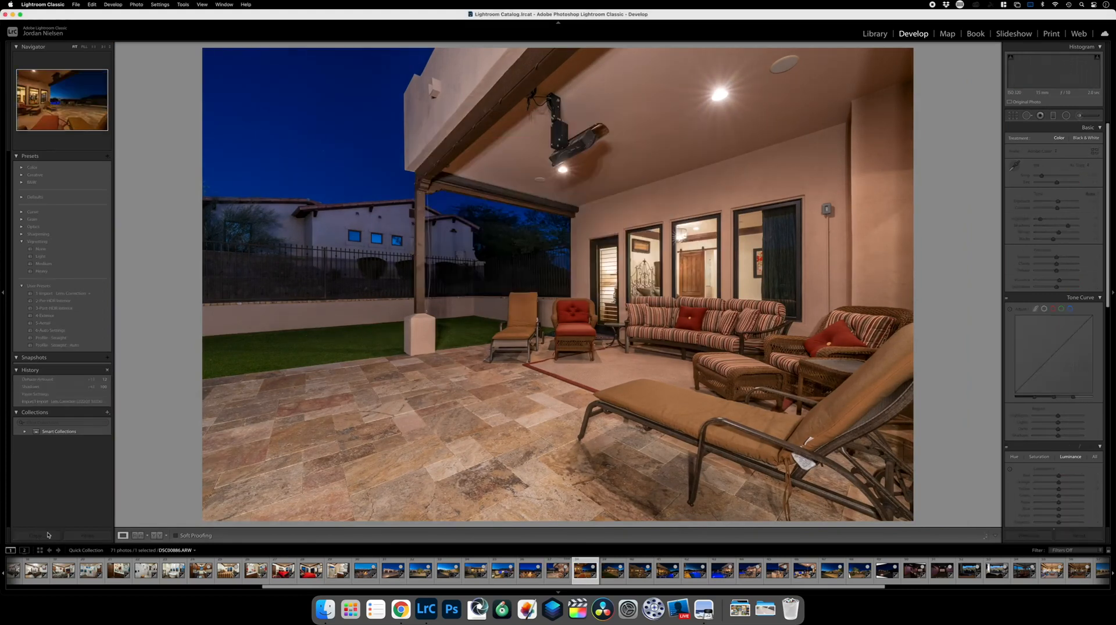
{"action": "left_click", "coordinate": [86, 535]}
{"action": "key", "text": "Right"}
{"action": "left_click", "coordinate": [86, 535]}
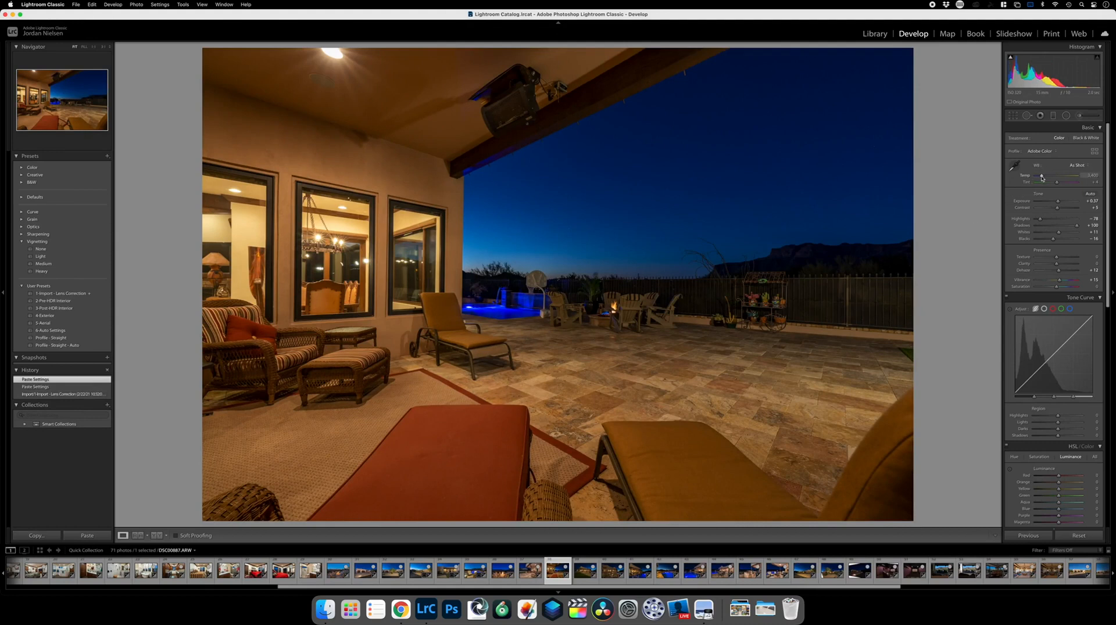
Cool the red lounge patio photo's temperature to about 2,990 and raise Exposure to +0.70.
{"action": "left_click_drag", "start_coordinate": [1039, 177], "coordinate": [1038, 177]}
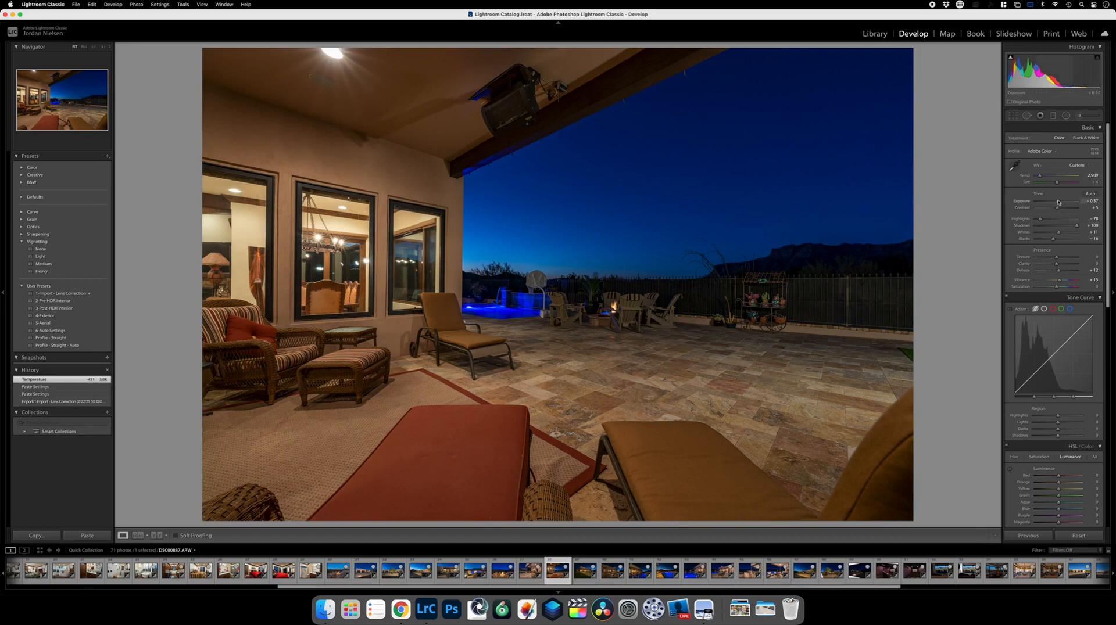
{"action": "left_click_drag", "start_coordinate": [1057, 203], "coordinate": [1059, 202]}
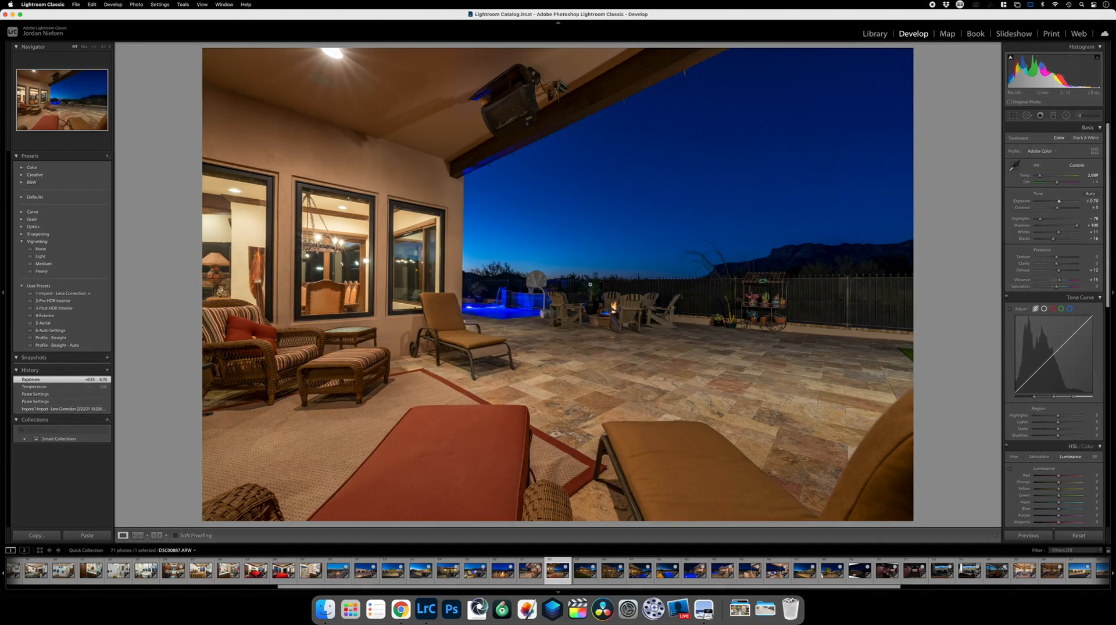
Try to brighten the distant fence and mountains in the red lounge photo with Exposure brush strokes at 0.54, and undo them.
{"action": "left_click", "coordinate": [1080, 116]}
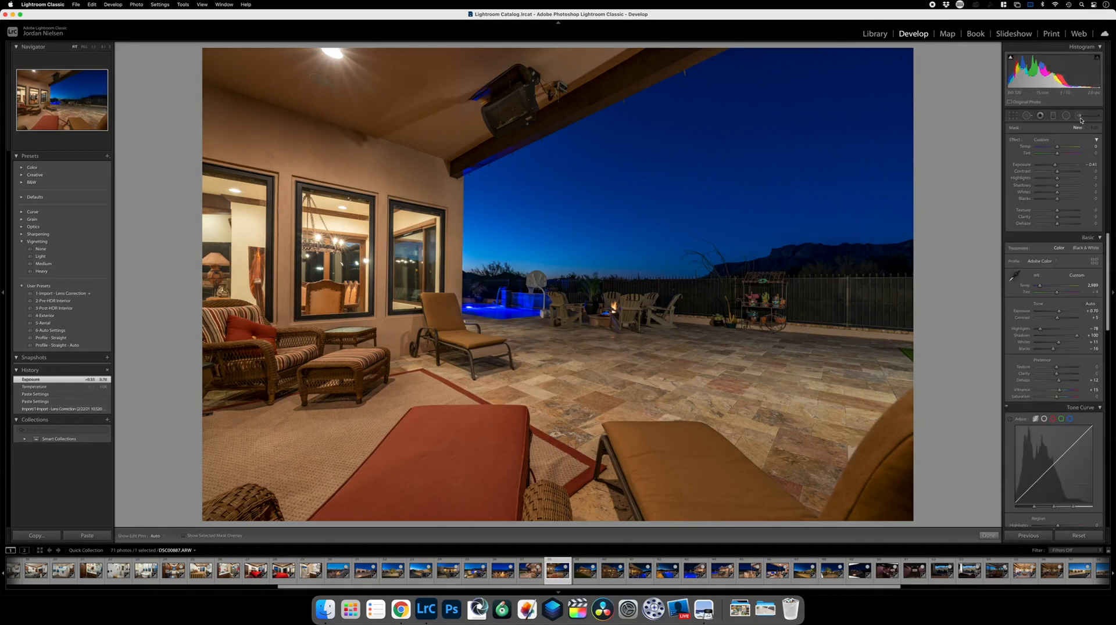
{"action": "left_click", "coordinate": [1043, 140]}
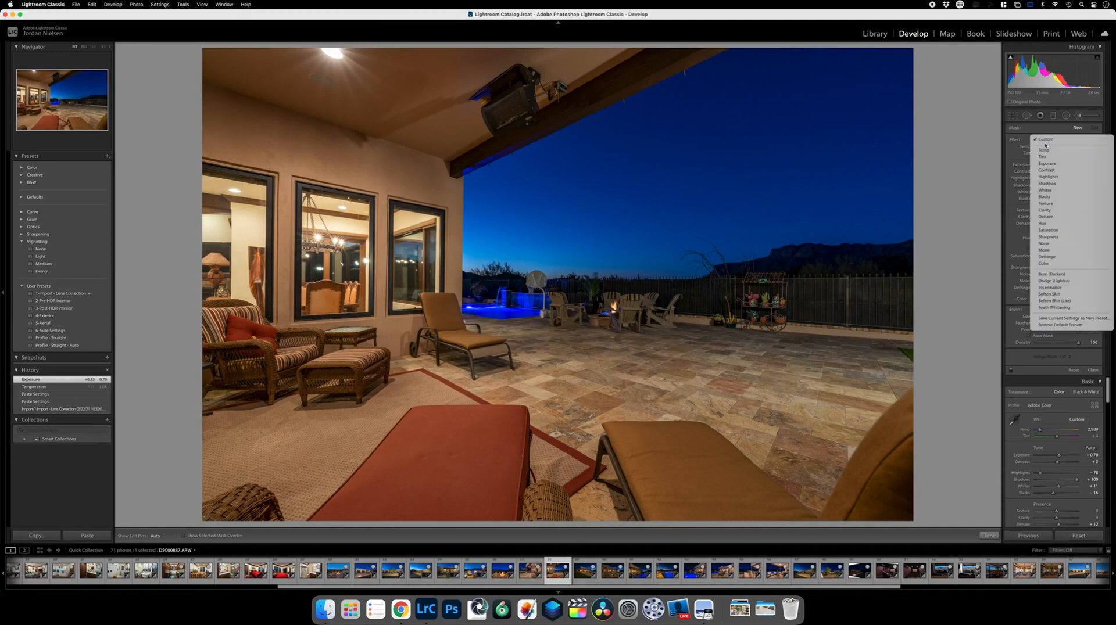
{"action": "left_click", "coordinate": [1049, 165]}
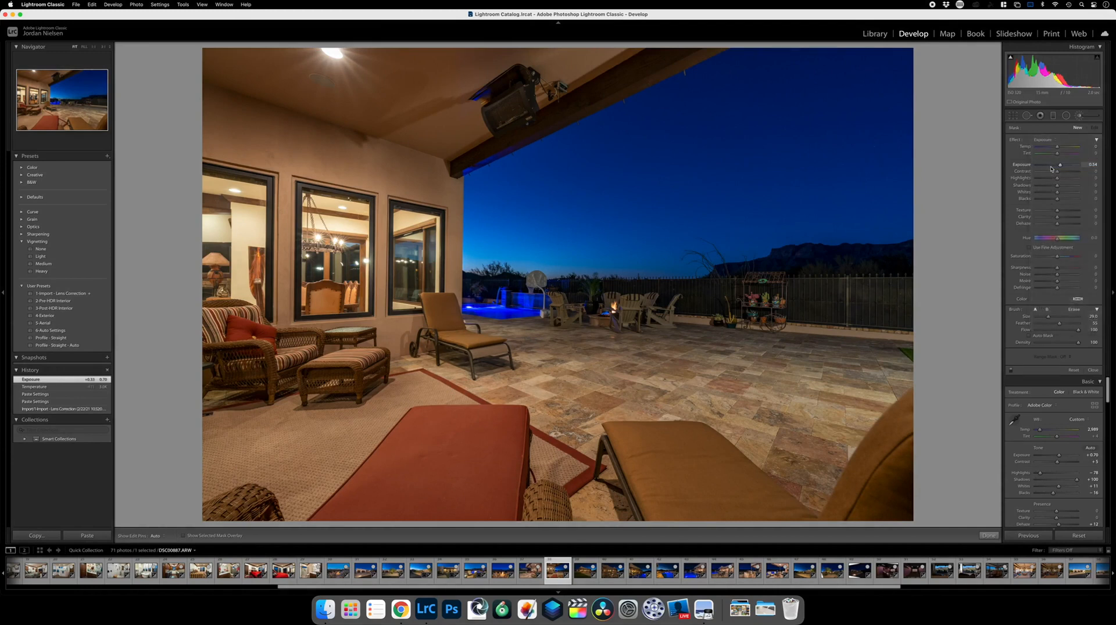
{"action": "scroll", "coordinate": [882, 297], "scroll_direction": "down", "scroll_amount": 5}
{"action": "mouse_move", "coordinate": [890, 291]}
{"action": "left_mouse_down"}
{"action": "mouse_move", "coordinate": [730, 288]}
{"action": "mouse_move", "coordinate": [938, 290]}
{"action": "mouse_move", "coordinate": [825, 291]}
{"action": "left_mouse_up"}
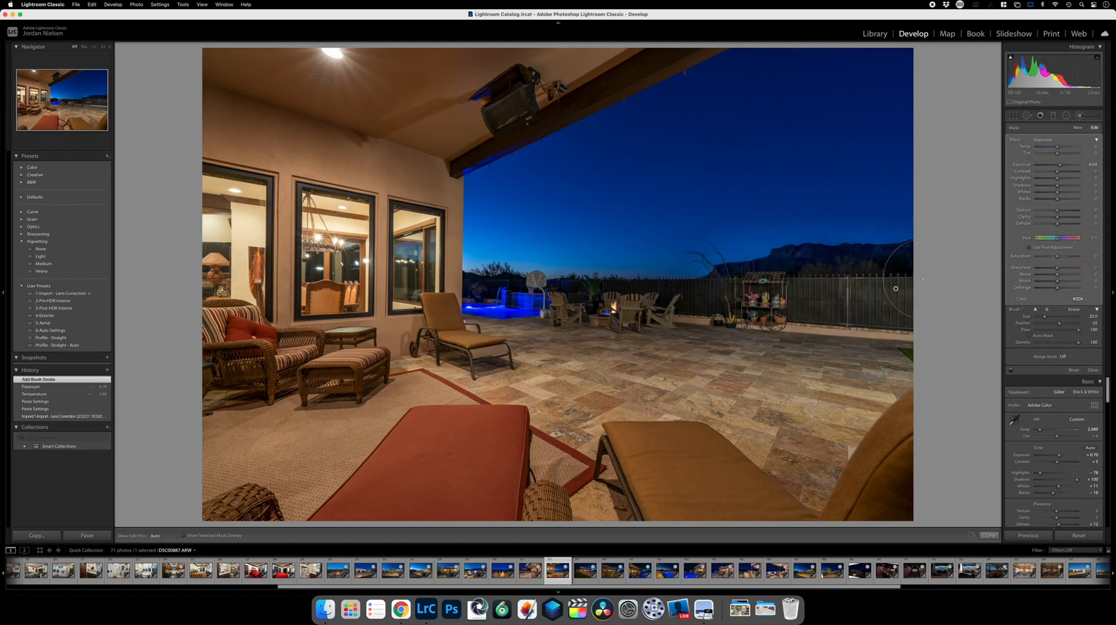
{"action": "key", "text": "super+z"}
{"action": "scroll", "coordinate": [879, 299], "scroll_direction": "down", "scroll_amount": 5}
{"action": "mouse_move", "coordinate": [892, 285]}
{"action": "left_mouse_down"}
{"action": "mouse_move", "coordinate": [760, 286]}
{"action": "mouse_move", "coordinate": [825, 290]}
{"action": "left_mouse_up"}
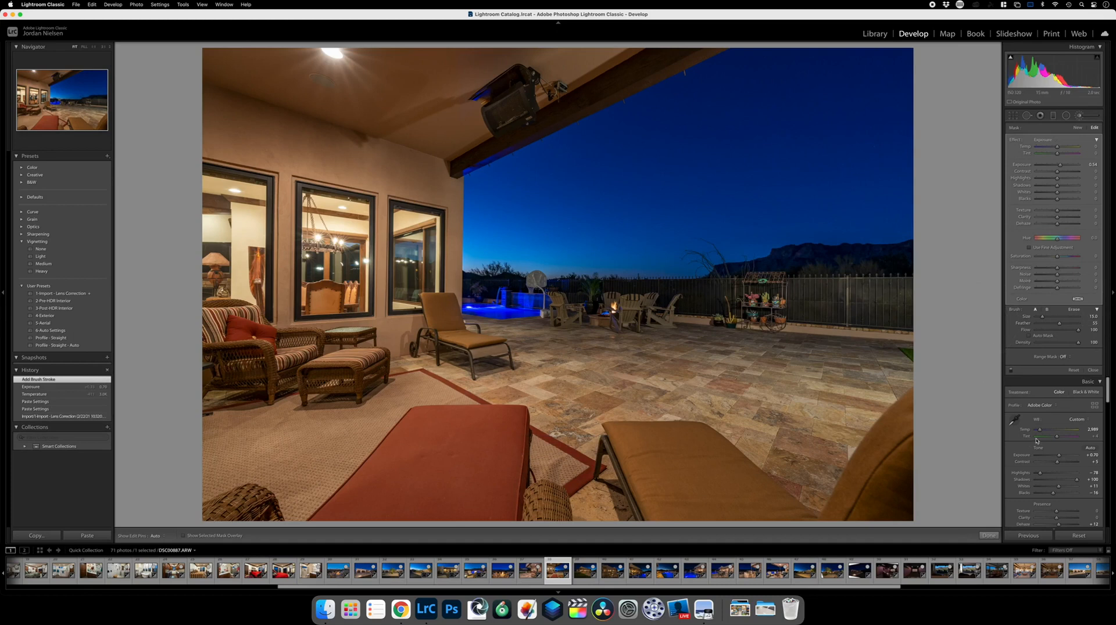
{"action": "key", "text": "super+z"}
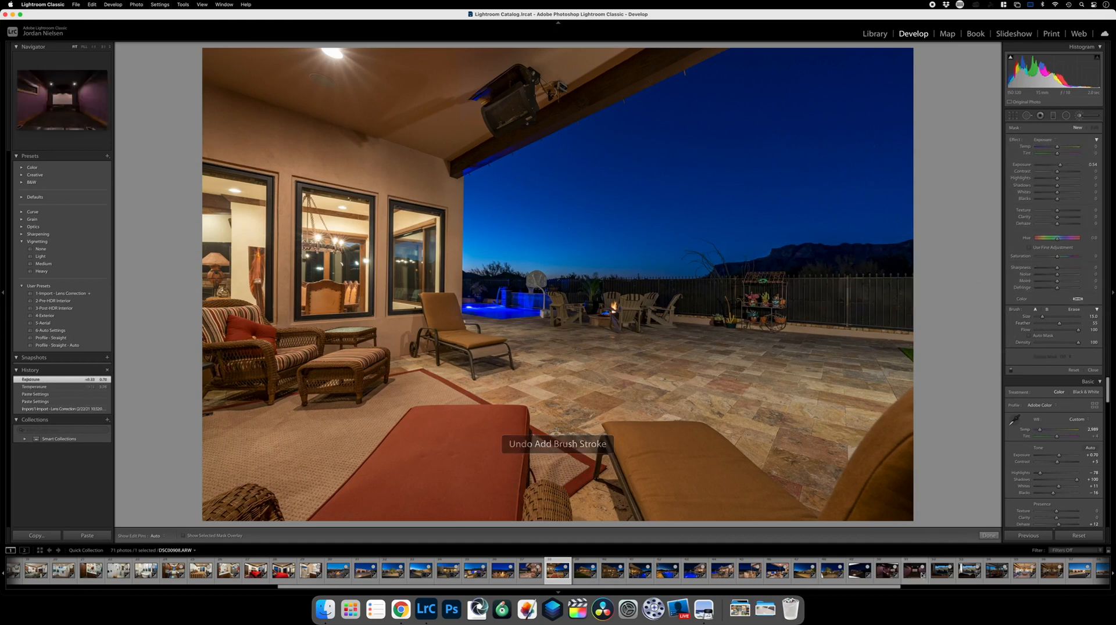
{"action": "left_click", "coordinate": [989, 535]}
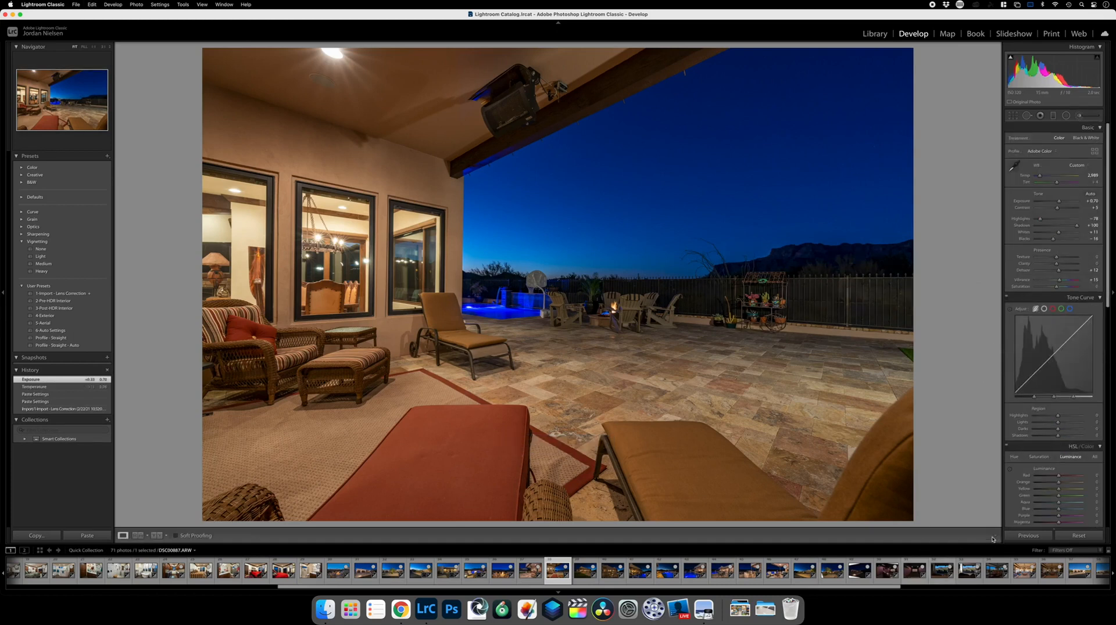
On the next photo of the house with the lawn, raise Exposure to +0.95 and lower Highlights to -100.
{"action": "key", "text": "Right"}
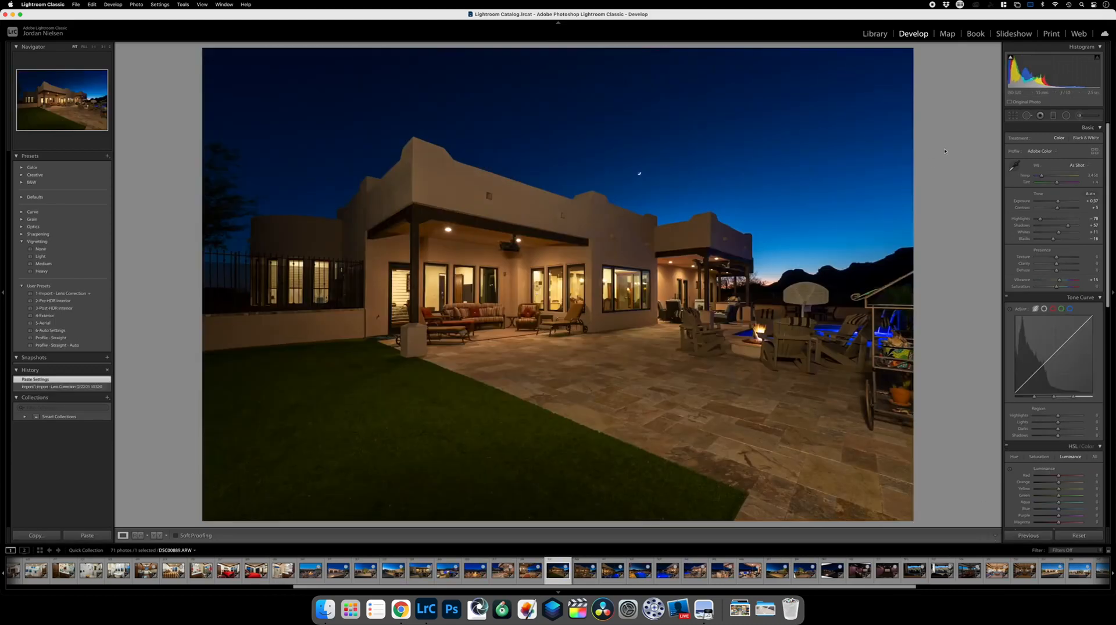
{"action": "left_click", "coordinate": [578, 228]}
{"action": "left_click", "coordinate": [897, 352]}
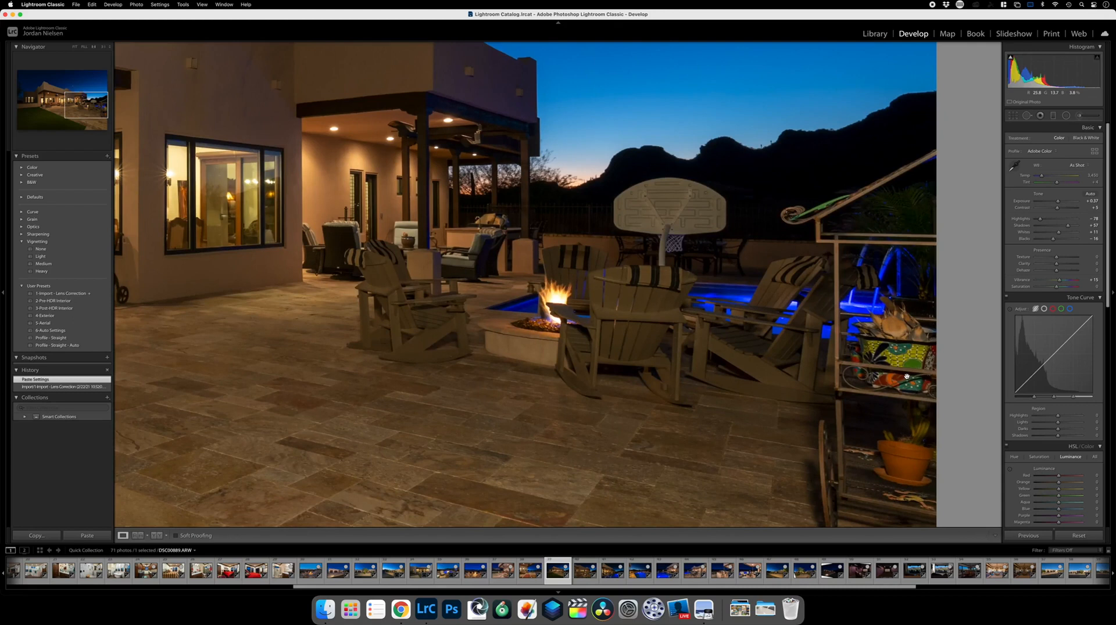
{"action": "left_click", "coordinate": [906, 377]}
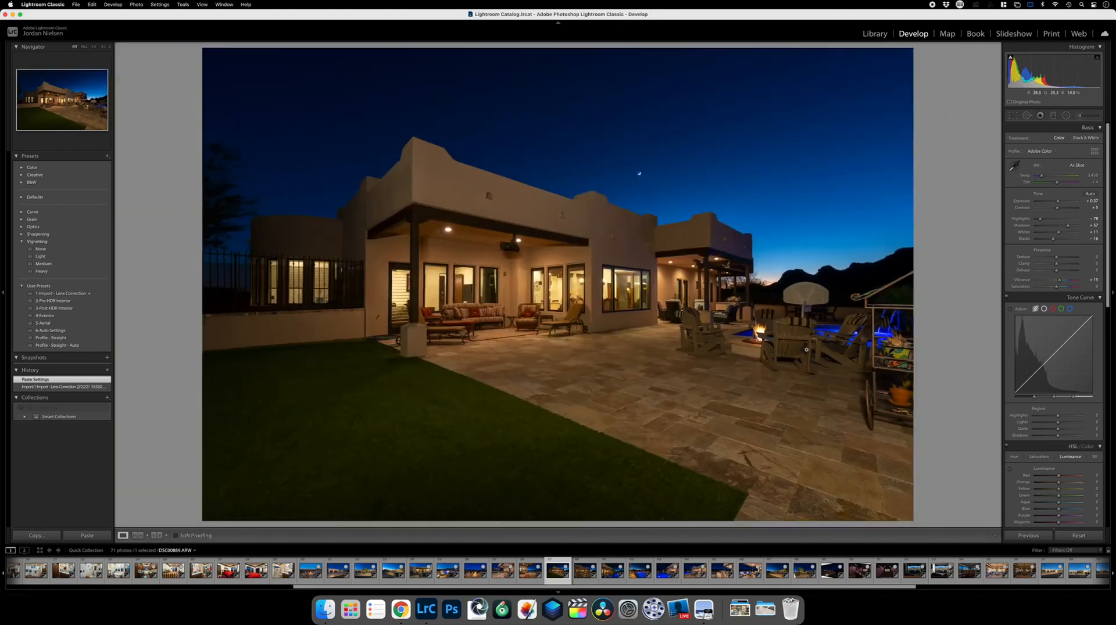
{"action": "left_click", "coordinate": [690, 264]}
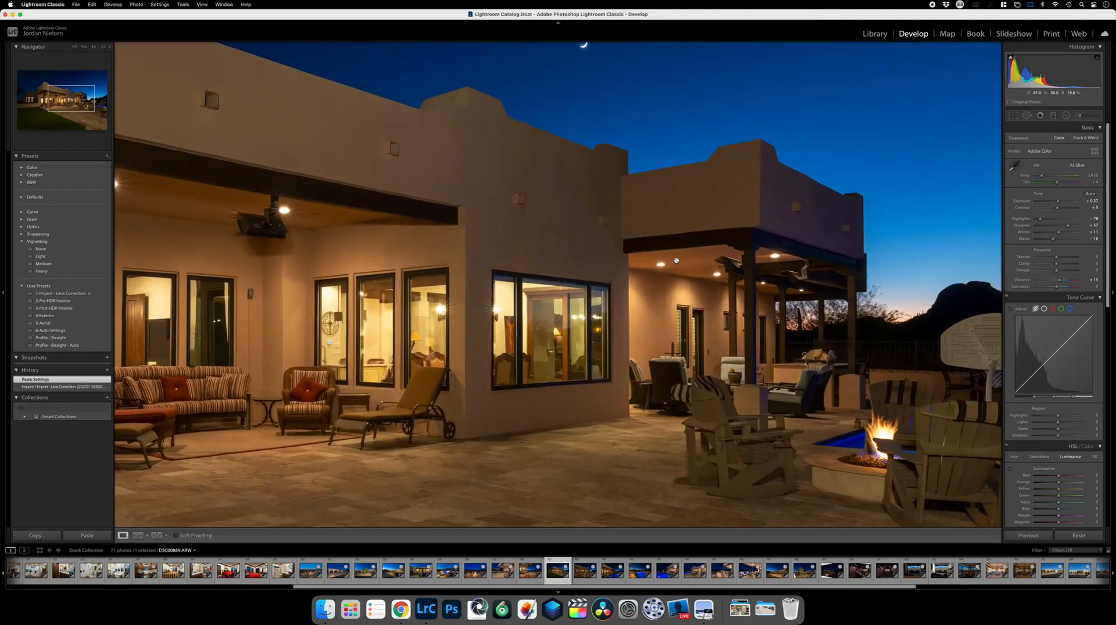
{"action": "left_click", "coordinate": [676, 260]}
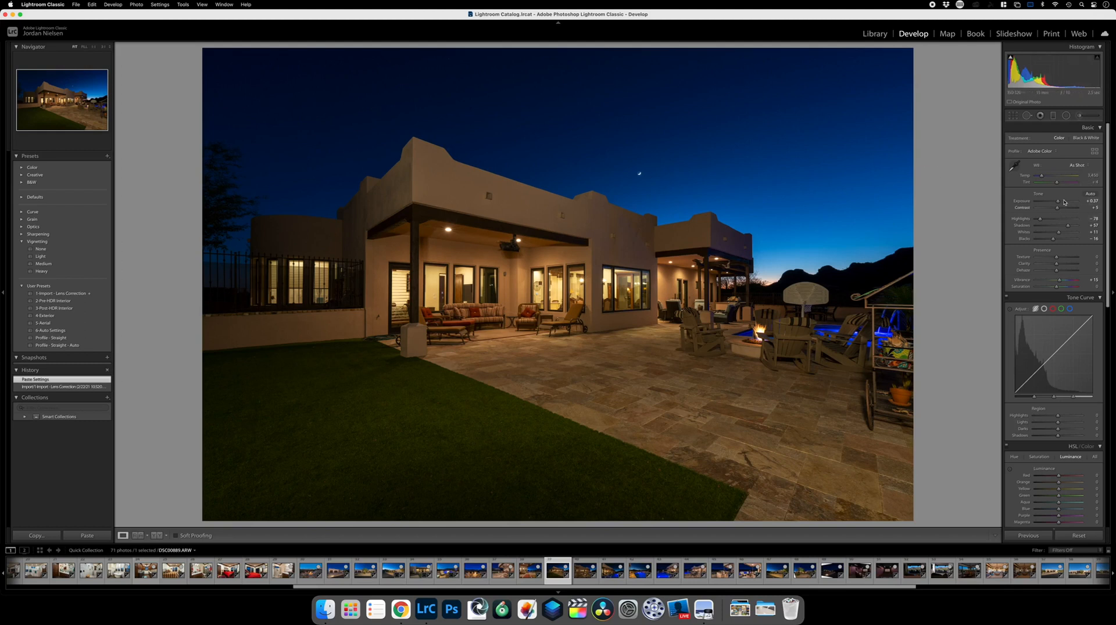
{"action": "left_click_drag", "start_coordinate": [1057, 202], "coordinate": [1002, 219]}
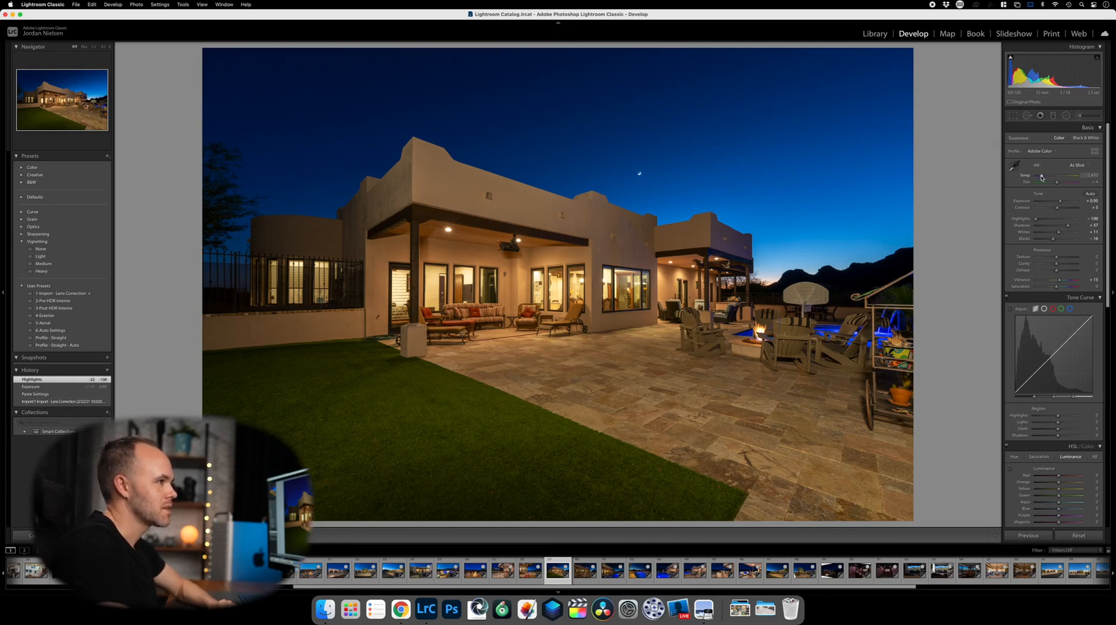
Cool the lawn photo's temperature to about 3,159 and set Exposure to +1.20.
{"action": "left_click_drag", "start_coordinate": [1042, 178], "coordinate": [1041, 178]}
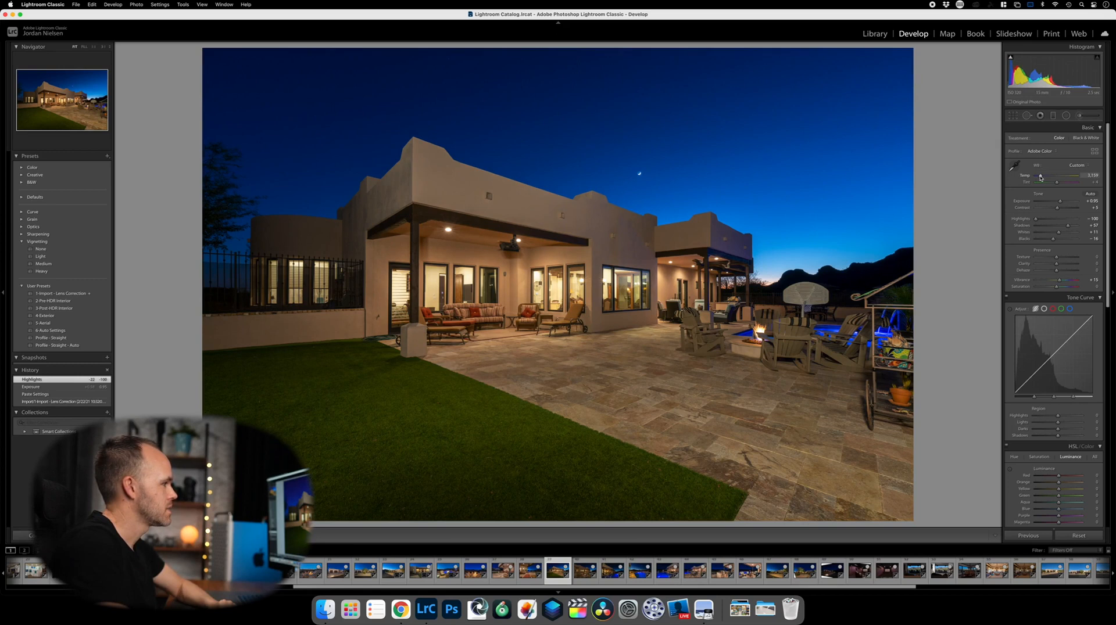
{"action": "left_click_drag", "start_coordinate": [1041, 178], "coordinate": [1040, 177]}
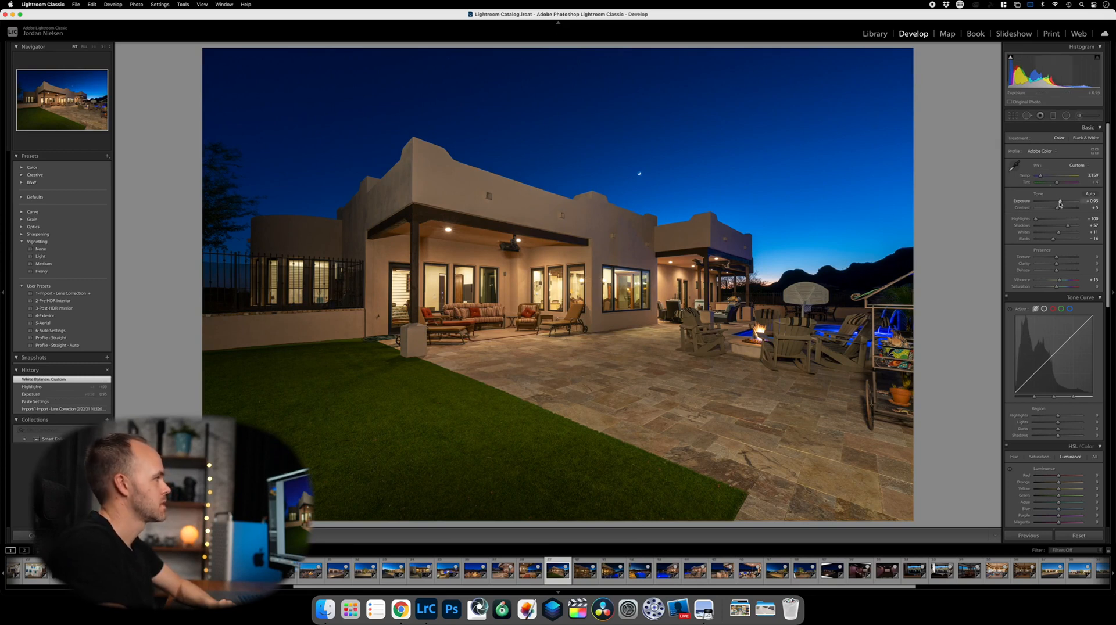
{"action": "left_click_drag", "start_coordinate": [1060, 203], "coordinate": [1061, 203]}
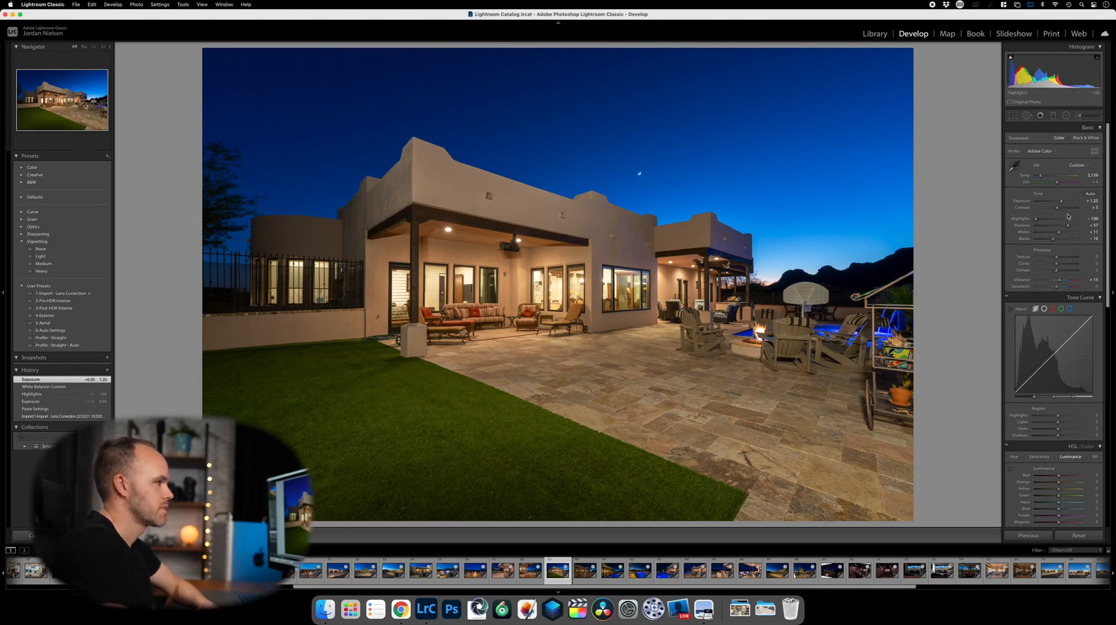
{"action": "left_click_drag", "start_coordinate": [1060, 201], "coordinate": [1060, 203]}
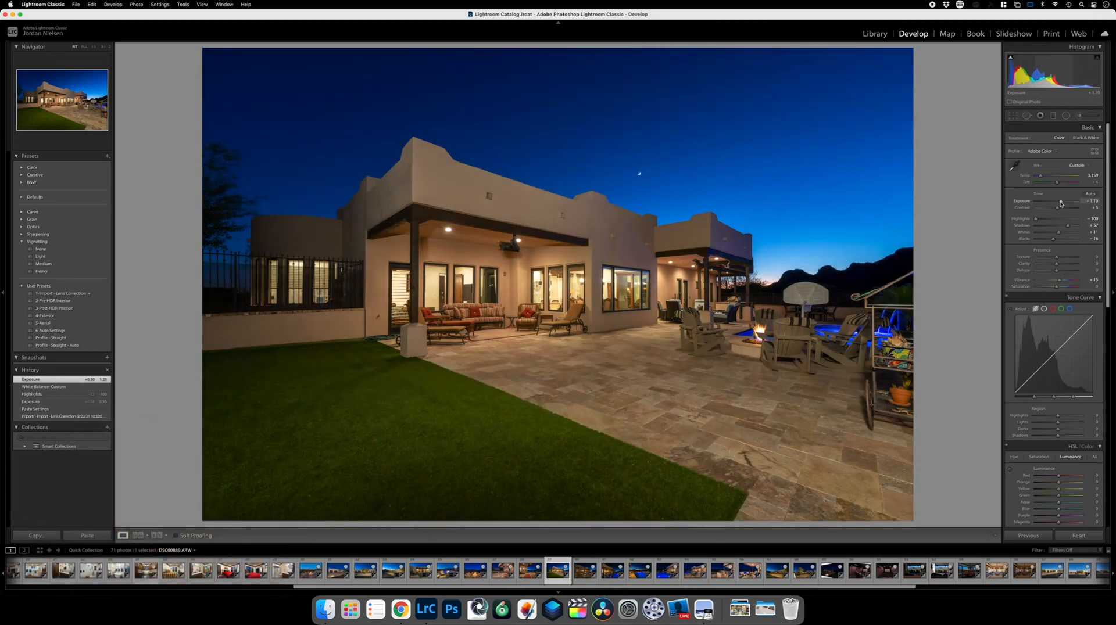
{"action": "left_click_drag", "start_coordinate": [1060, 204], "coordinate": [1061, 202]}
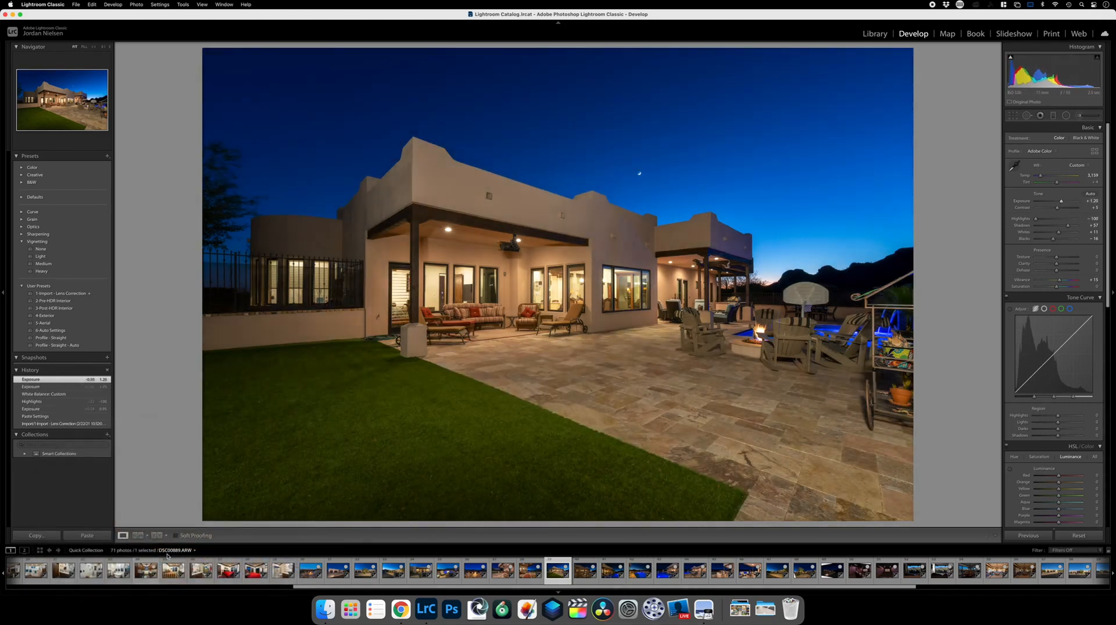
Copy the lawn photo's settings and paste them onto the next two photos, of the fire pit and the pool with the basketball hoop.
{"action": "left_click", "coordinate": [32, 537]}
{"action": "key", "text": "Return"}
{"action": "key", "text": "Right"}
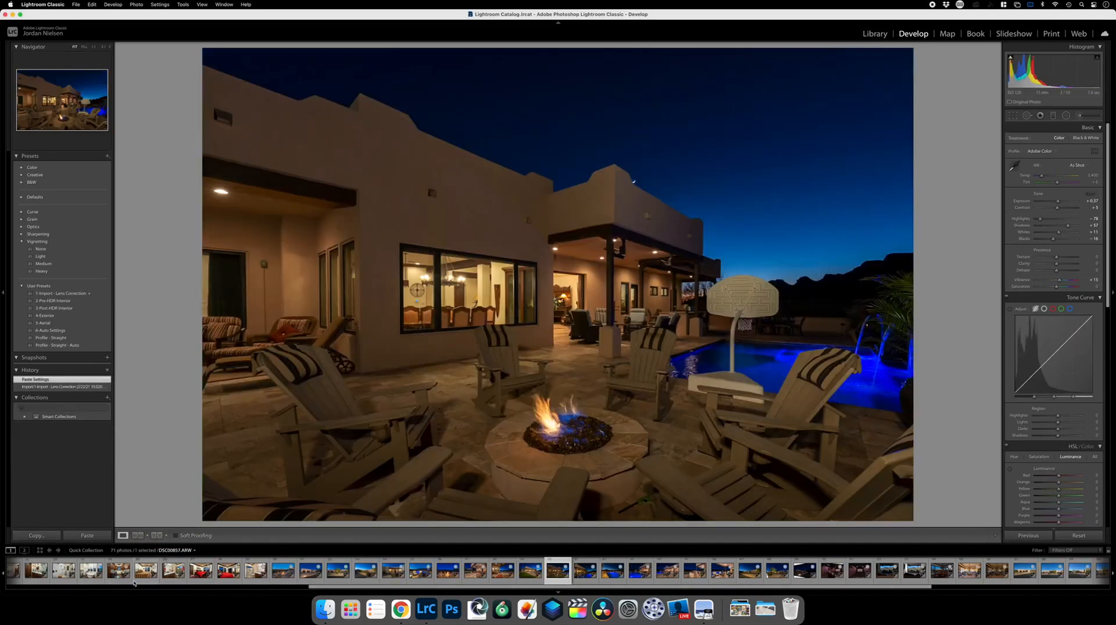
{"action": "left_click", "coordinate": [87, 535]}
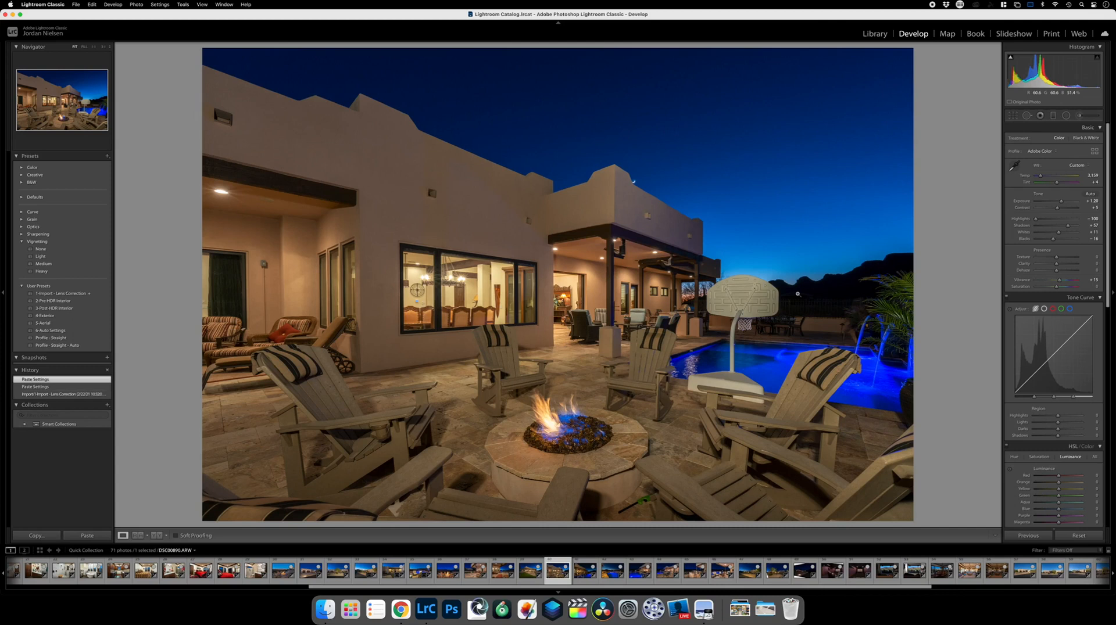
{"action": "key", "text": "Right"}
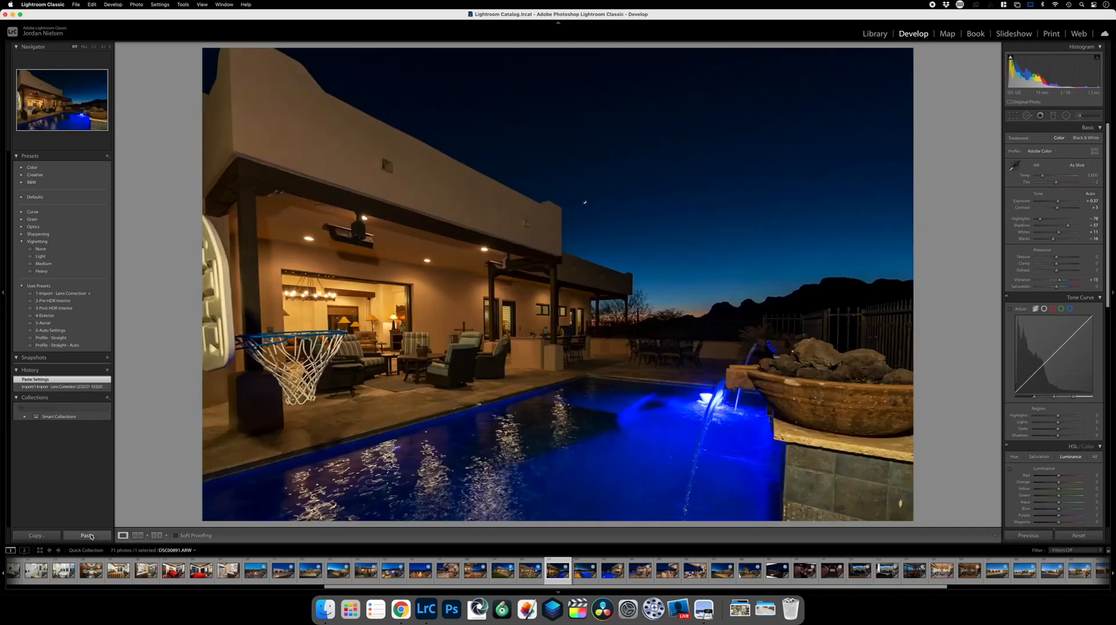
{"action": "left_click", "coordinate": [88, 535]}
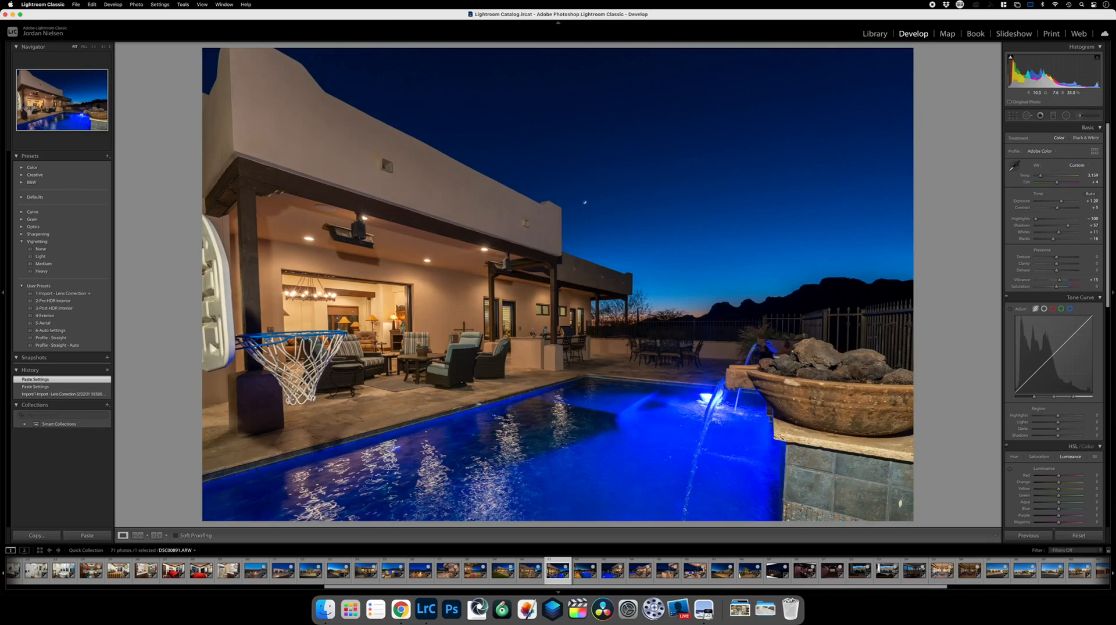
Turn off the Upright perspective correction on the pool photo with the basketball hoop.
{"action": "scroll", "coordinate": [1065, 308], "scroll_direction": "down", "scroll_amount": 15}
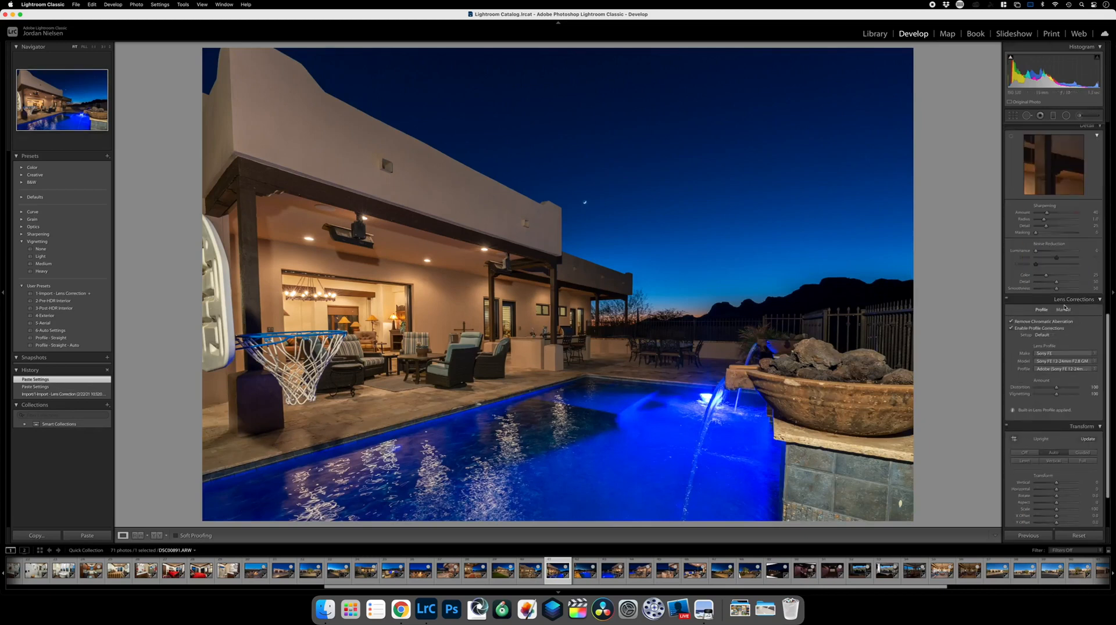
{"action": "scroll", "coordinate": [1064, 307], "scroll_direction": "down", "scroll_amount": 5}
{"action": "left_click", "coordinate": [1023, 393]}
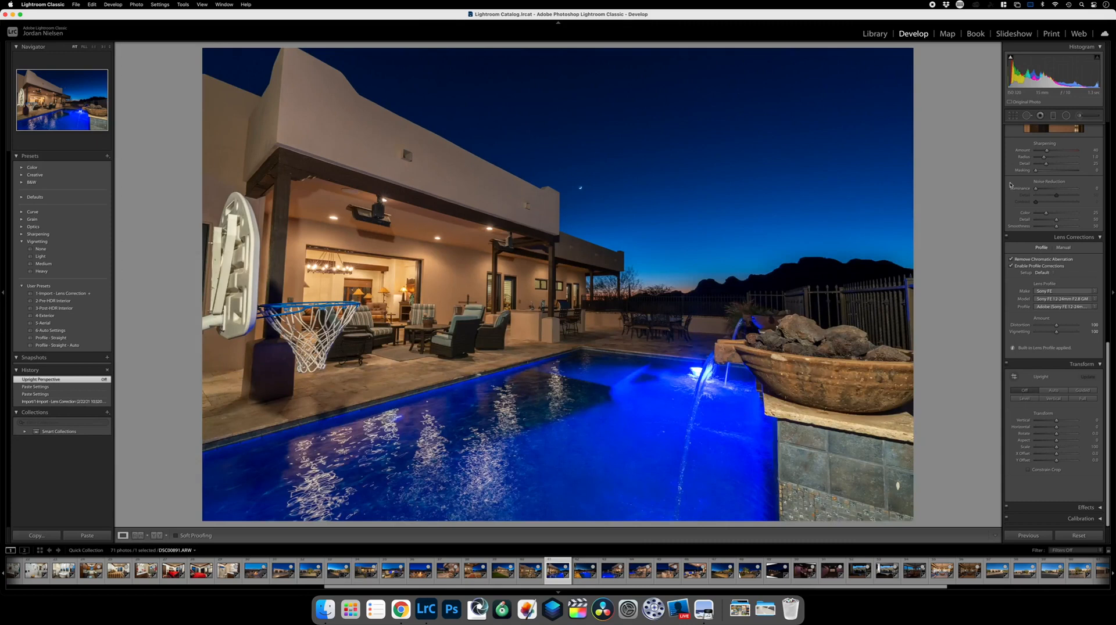
Crop the pool photo at the original aspect ratio to exclude the basketball hoop, tightening the framing around the patio, pool and rock bowl.
{"action": "left_click", "coordinate": [1015, 118]}
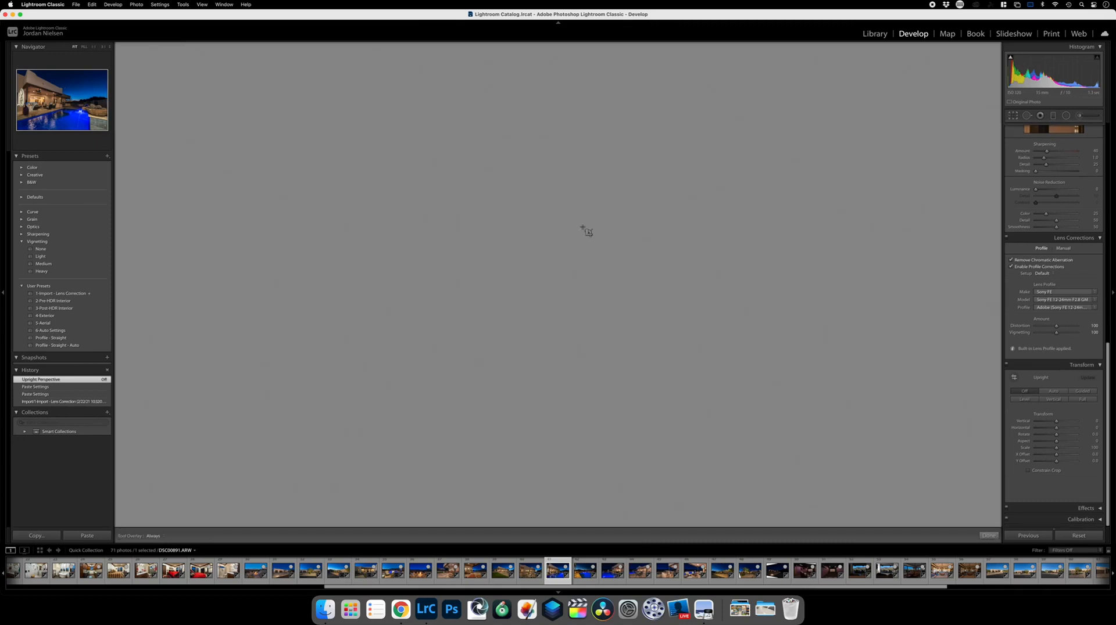
{"action": "left_click_drag", "start_coordinate": [205, 287], "coordinate": [284, 316]}
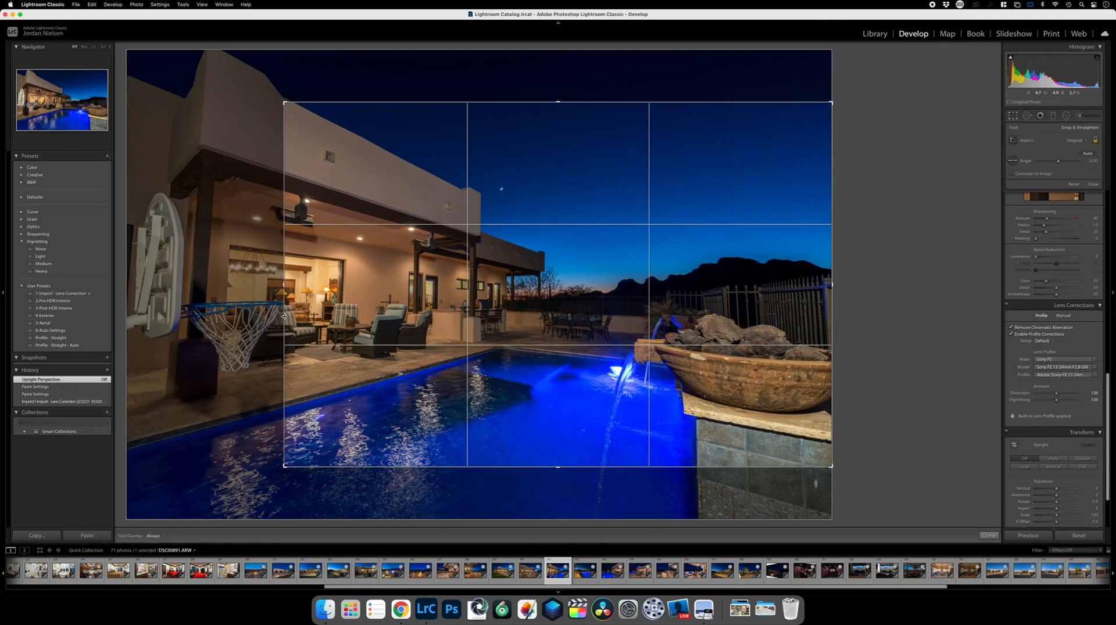
{"action": "left_click_drag", "start_coordinate": [505, 391], "coordinate": [509, 375]}
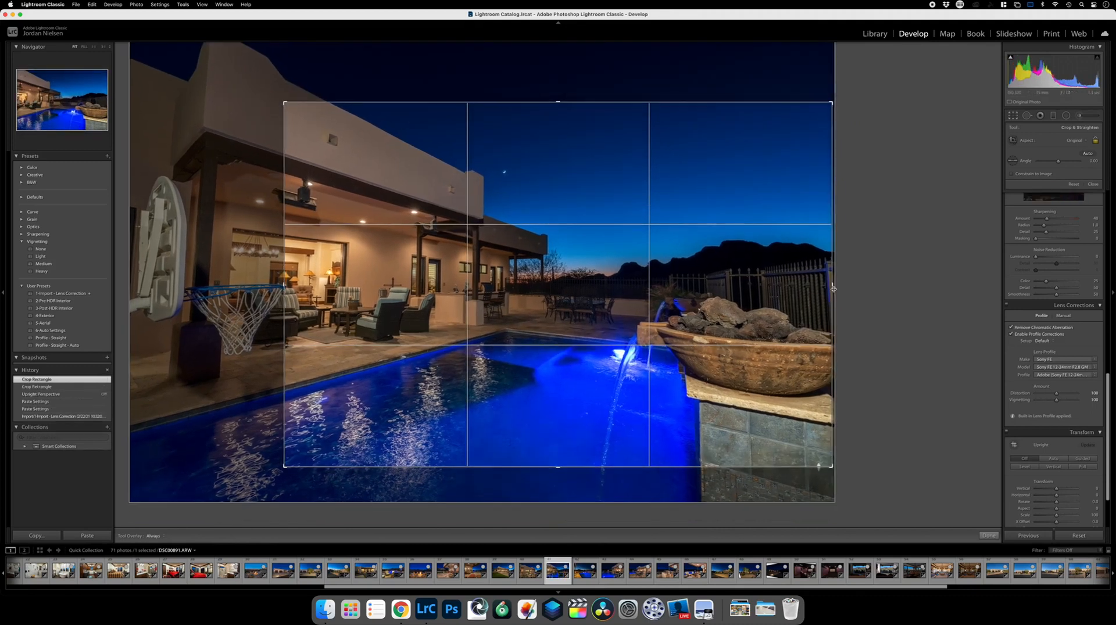
{"action": "left_click_drag", "start_coordinate": [832, 285], "coordinate": [814, 288]}
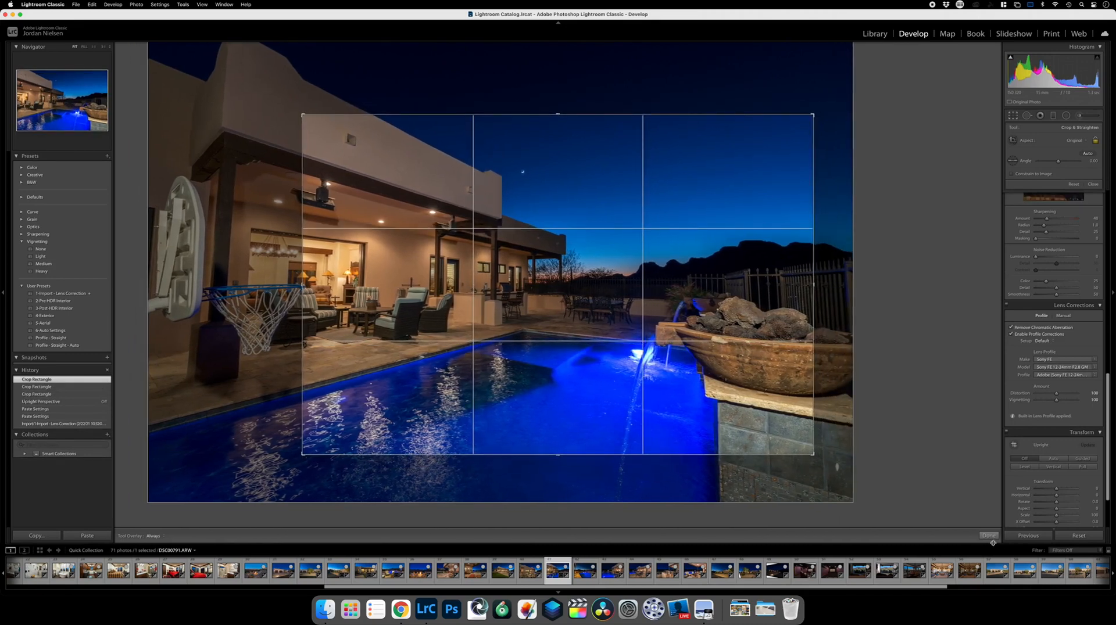
{"action": "left_click", "coordinate": [989, 536]}
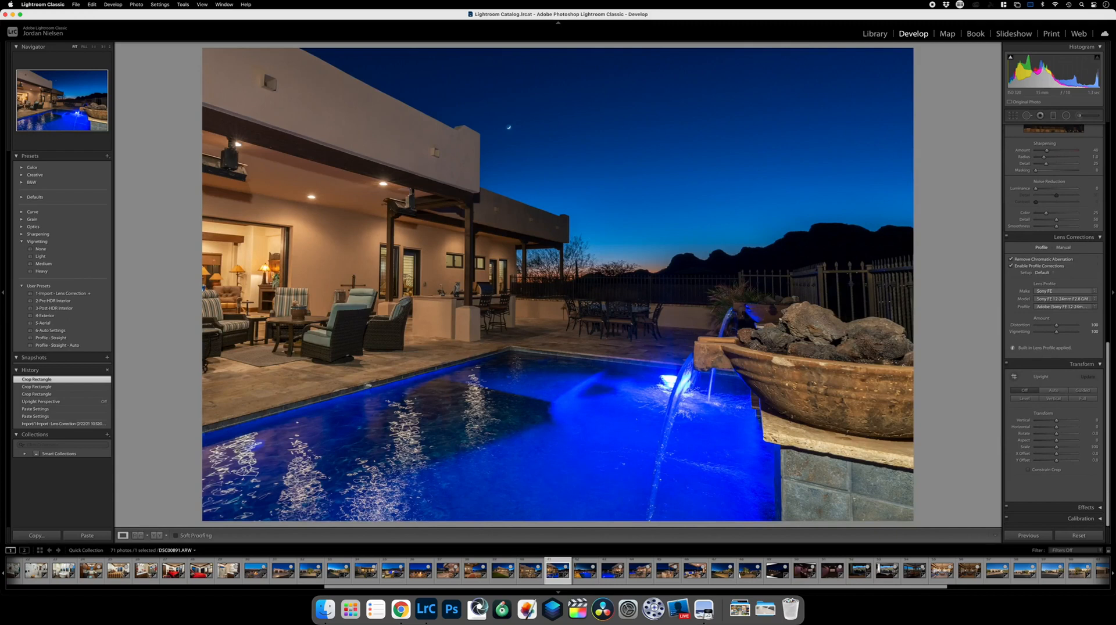
Straighten the cropped pool photo's verticals by setting the Vertical transform to -17.
{"action": "left_click", "coordinate": [1056, 420]}
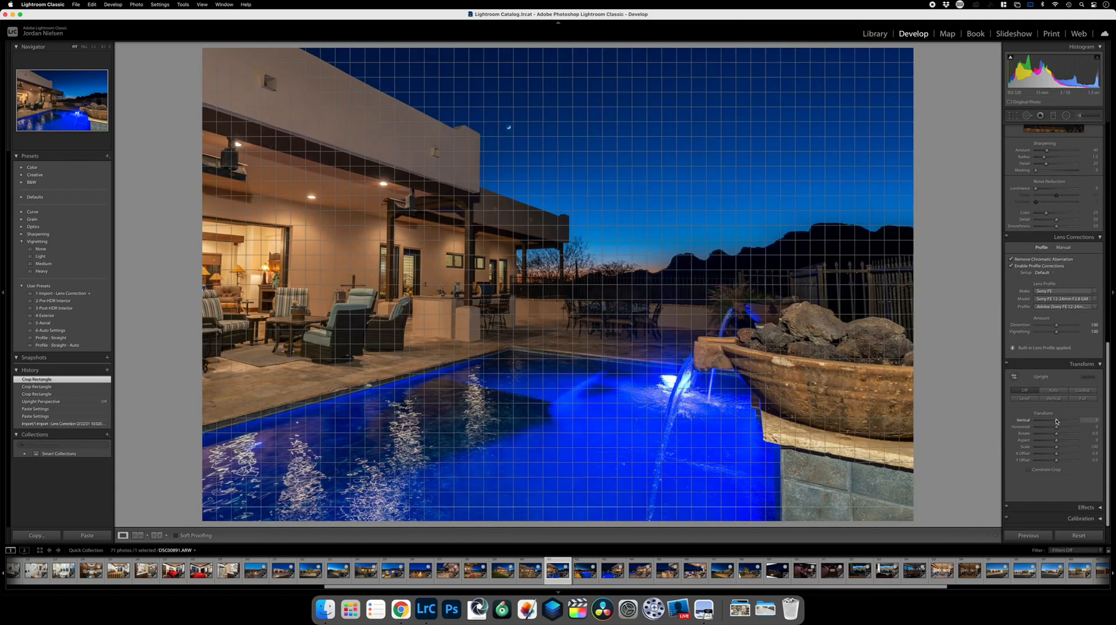
{"action": "left_click_drag", "start_coordinate": [1056, 420], "coordinate": [1052, 420]}
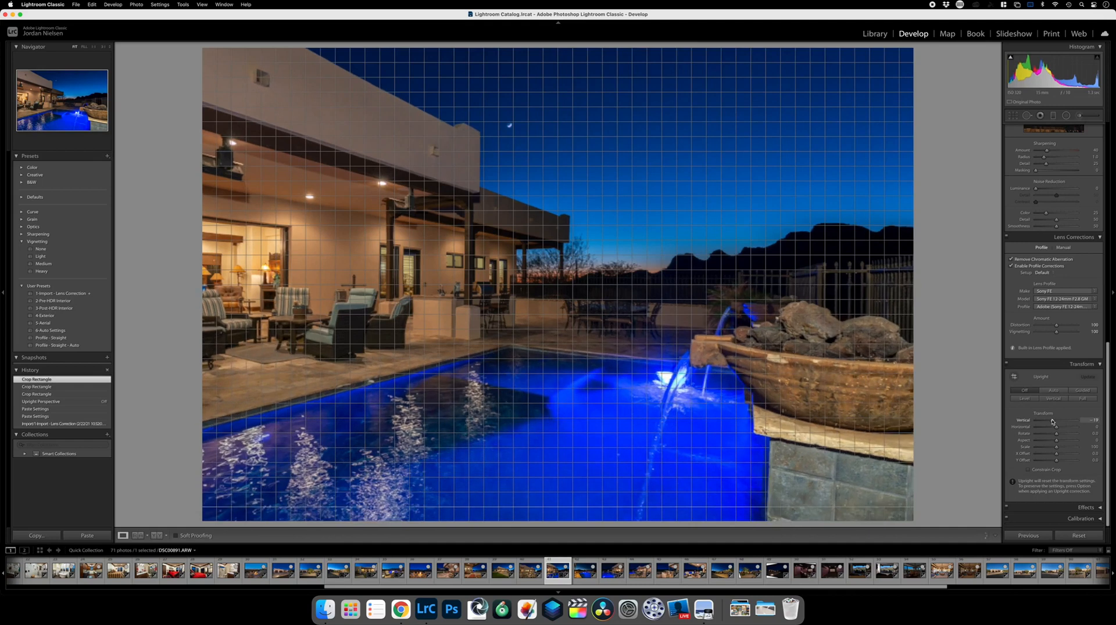
{"action": "left_click_drag", "start_coordinate": [1053, 421], "coordinate": [1052, 421]}
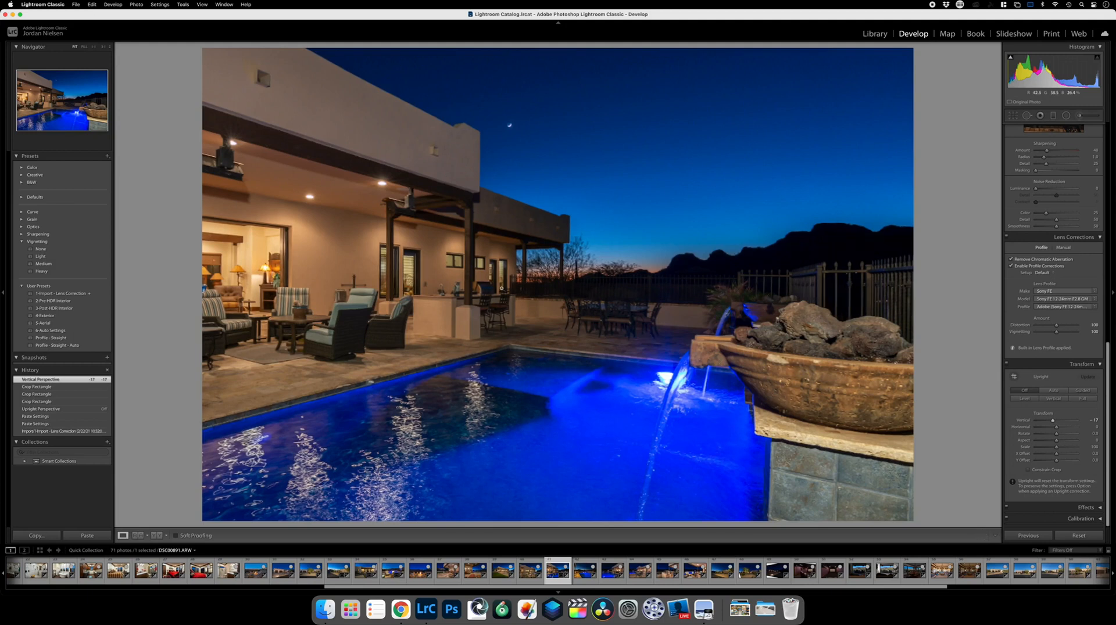
Paste the copied settings onto the next photo, the pool with the tiled water-feature wall.
{"action": "key", "text": "Right"}
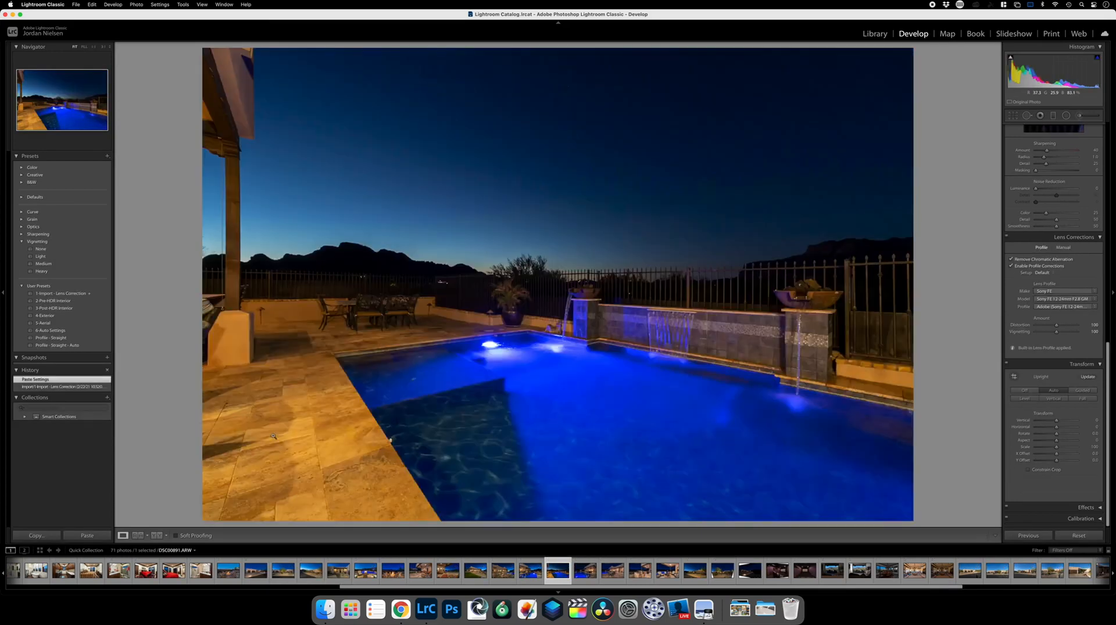
{"action": "key", "text": "super+shift+v"}
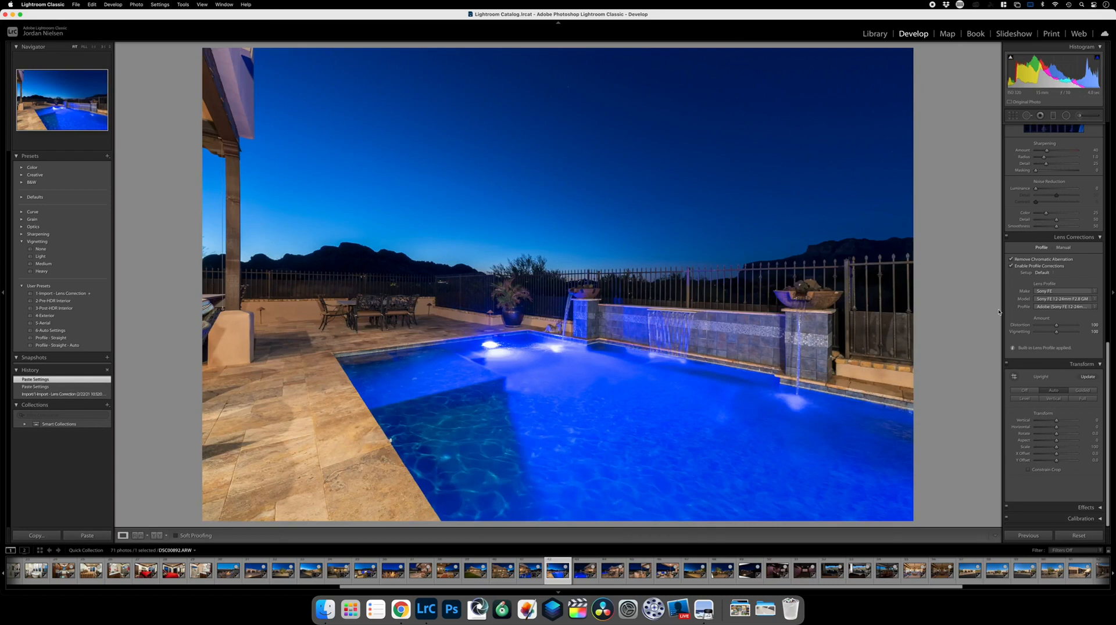
{"action": "scroll", "coordinate": [1067, 215], "scroll_direction": "up", "scroll_amount": 10}
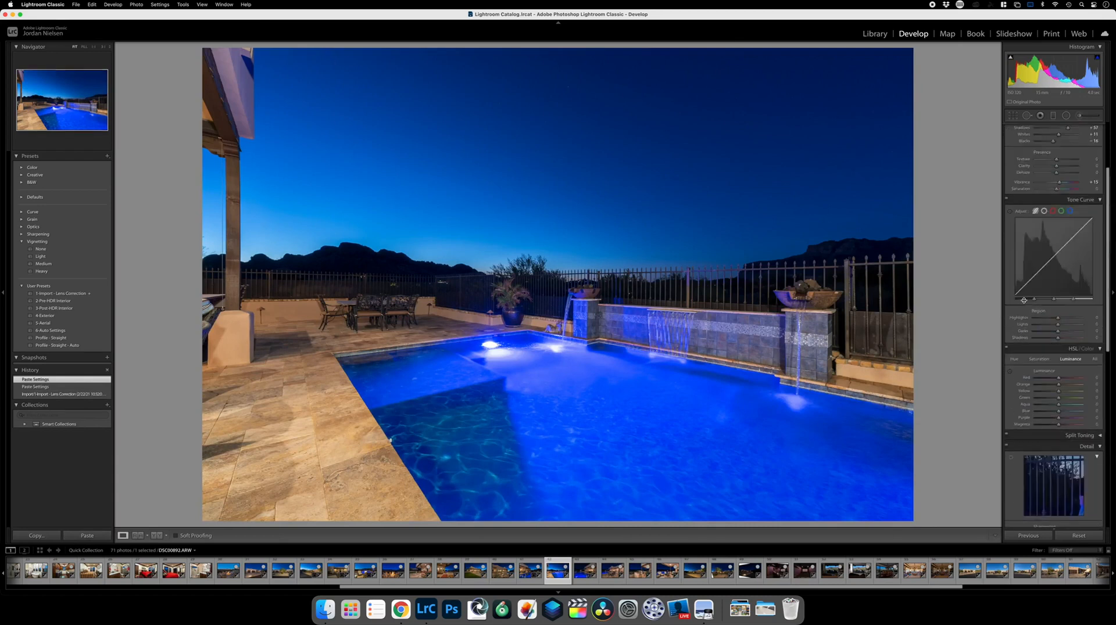
Brighten the tiled water-feature pool photo with Exposure at +1.00 and add contrast with Dehaze at +31.
{"action": "scroll", "coordinate": [1066, 215], "scroll_direction": "down", "scroll_amount": 1}
{"action": "left_click_drag", "start_coordinate": [1061, 201], "coordinate": [1060, 202]}
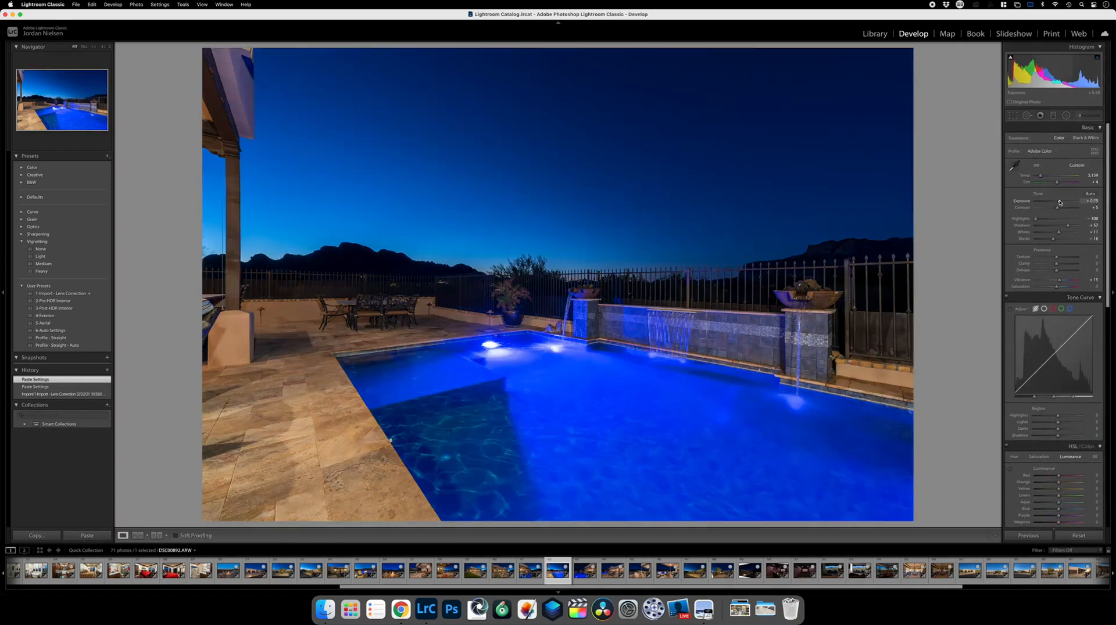
{"action": "left_click_drag", "start_coordinate": [1056, 272], "coordinate": [1063, 272]}
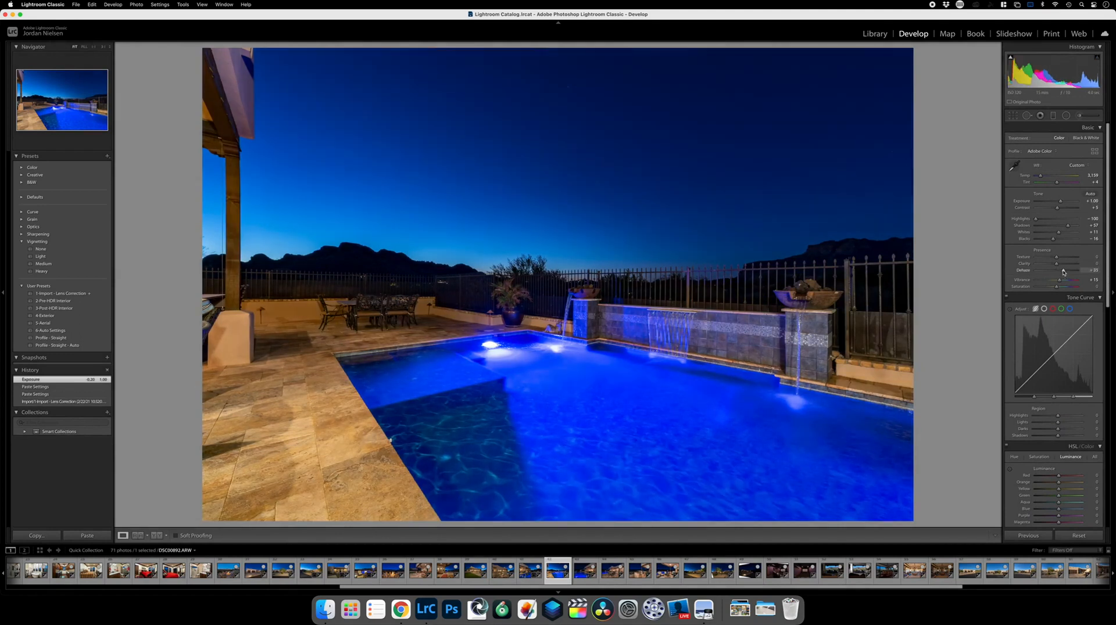
{"action": "left_click_drag", "start_coordinate": [1063, 272], "coordinate": [1063, 272]}
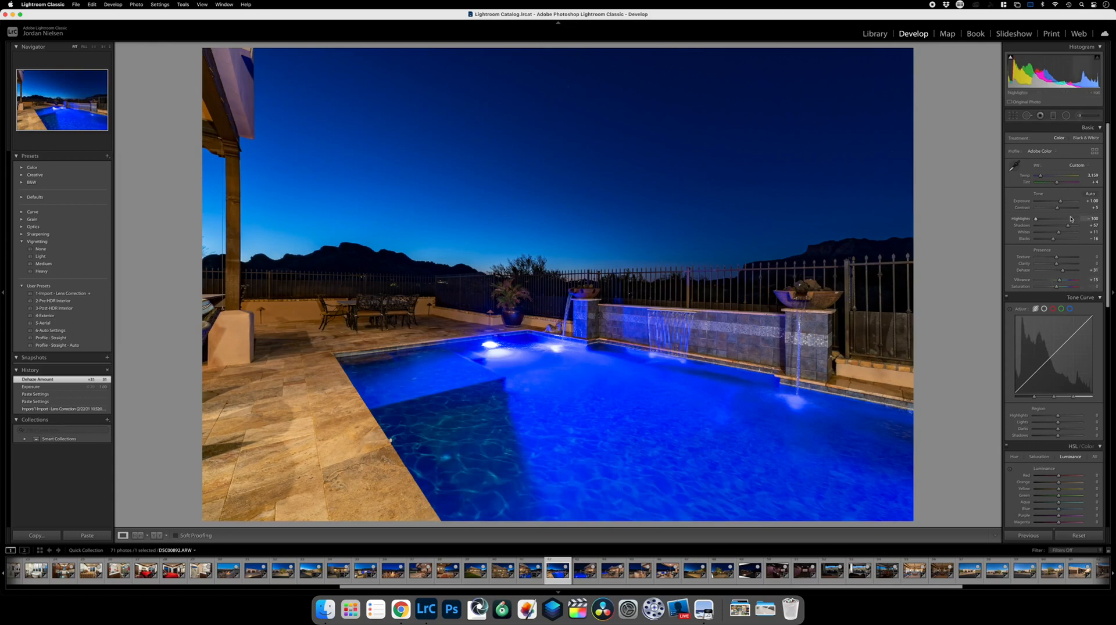
On the next photo, the pool with the covered patio, set Shadows to +100 and Exposure to +0.40.
{"action": "key", "text": "Right"}
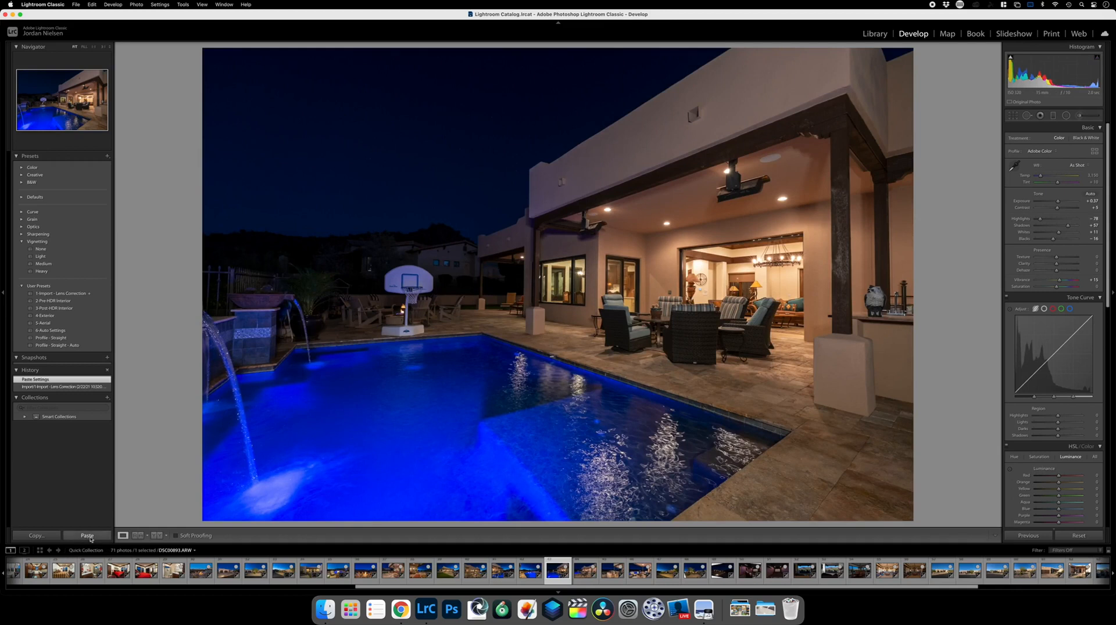
{"action": "mouse_move", "coordinate": [1067, 227]}
{"action": "left_mouse_down"}
{"action": "mouse_move", "coordinate": [1098, 223]}
{"action": "mouse_move", "coordinate": [1088, 221]}
{"action": "left_mouse_up"}
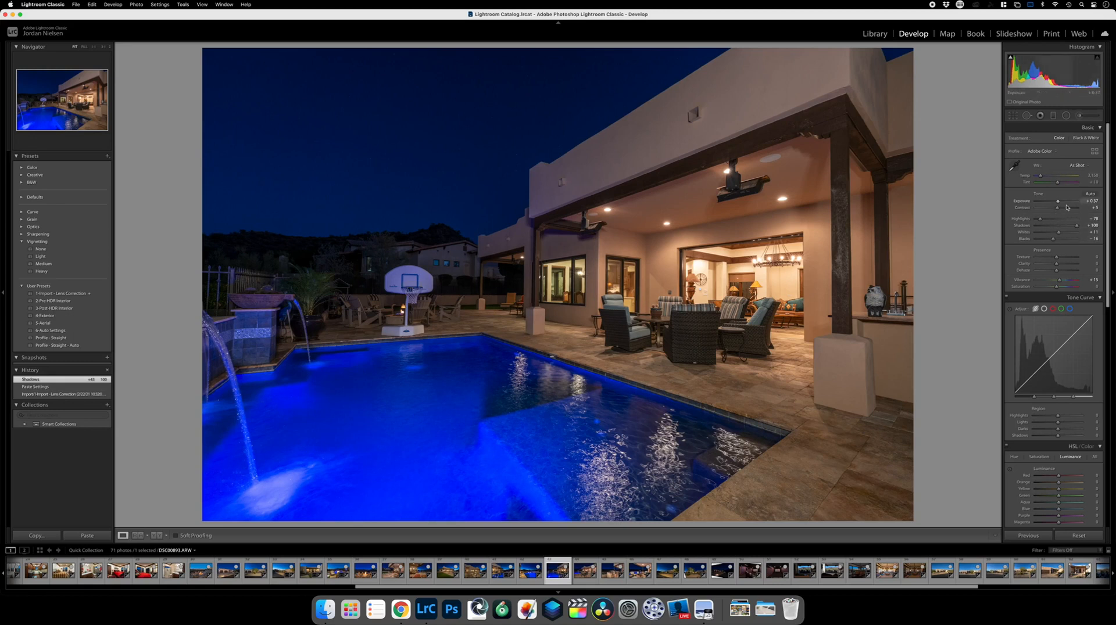
{"action": "left_click_drag", "start_coordinate": [1057, 202], "coordinate": [1059, 202]}
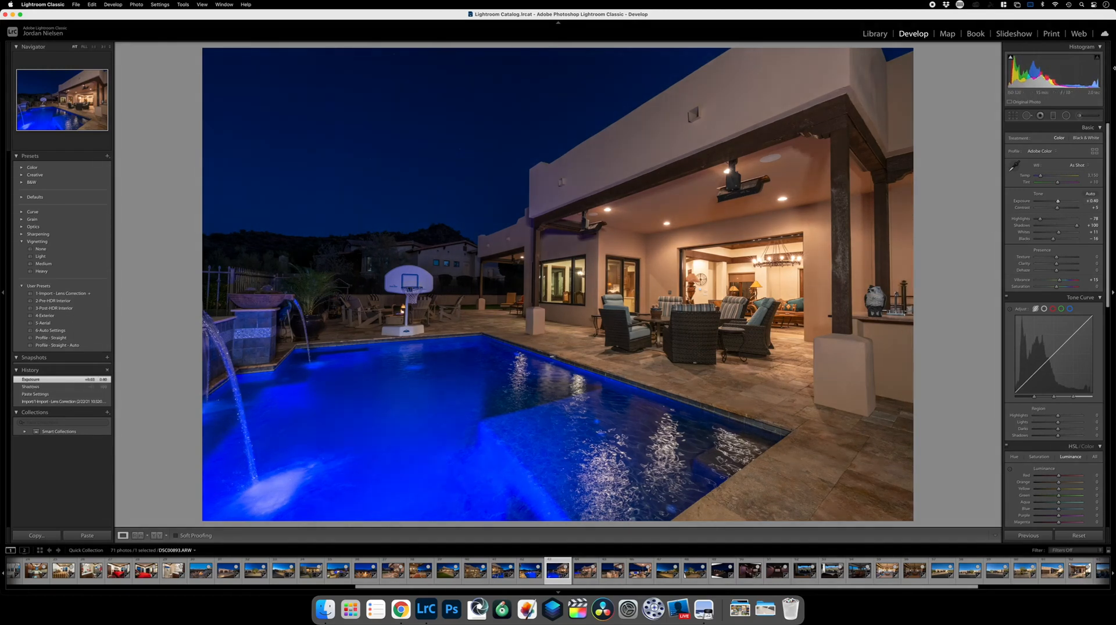
Brush over the dark background behind the pool with the Adjustment Brush and set its Exposure to 0.84.
{"action": "left_click", "coordinate": [1078, 116]}
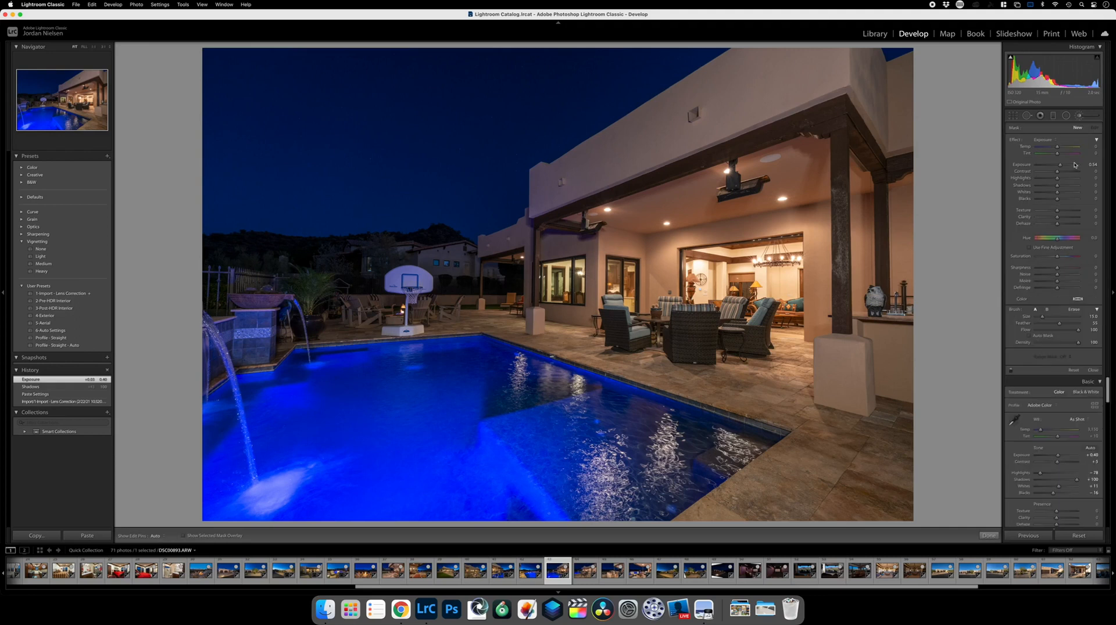
{"action": "mouse_move", "coordinate": [501, 270]}
{"action": "left_mouse_down"}
{"action": "mouse_move", "coordinate": [424, 262]}
{"action": "mouse_move", "coordinate": [372, 276]}
{"action": "mouse_move", "coordinate": [265, 264]}
{"action": "mouse_move", "coordinate": [233, 270]}
{"action": "mouse_move", "coordinate": [230, 294]}
{"action": "mouse_move", "coordinate": [507, 297]}
{"action": "mouse_move", "coordinate": [548, 258]}
{"action": "mouse_move", "coordinate": [508, 258]}
{"action": "mouse_move", "coordinate": [544, 245]}
{"action": "left_mouse_up"}
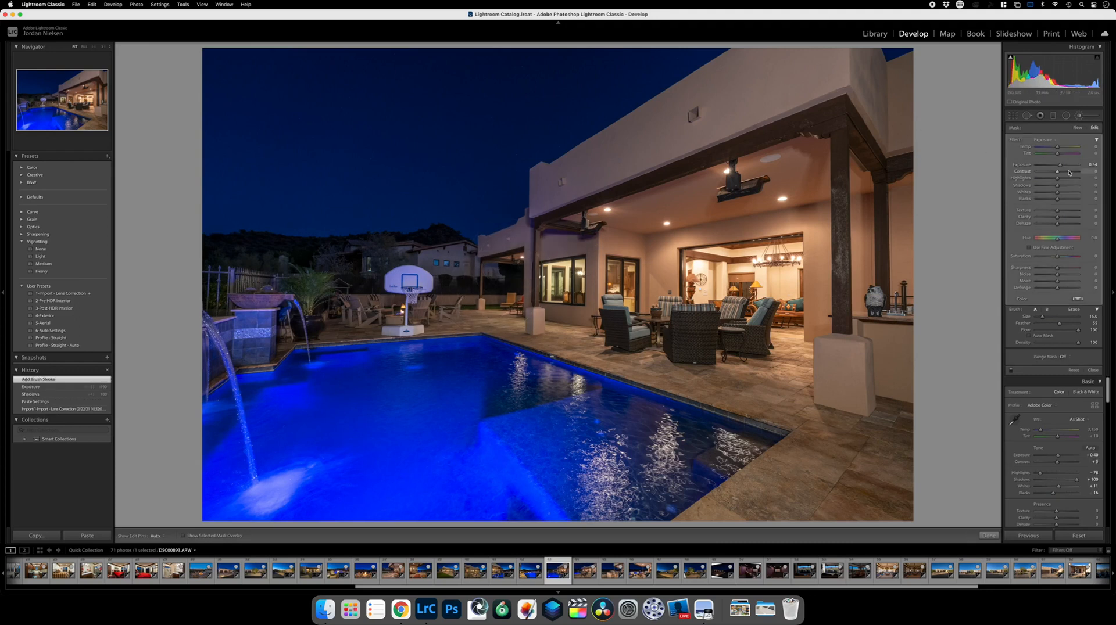
{"action": "left_click_drag", "start_coordinate": [1059, 166], "coordinate": [1061, 165]}
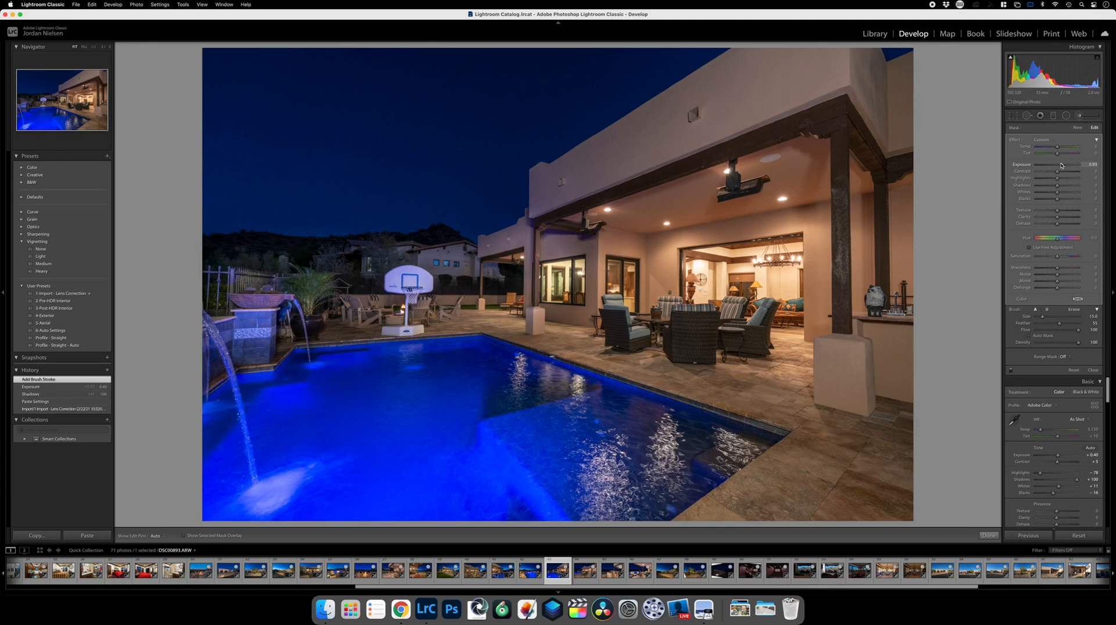
{"action": "left_click_drag", "start_coordinate": [1058, 165], "coordinate": [1059, 165]}
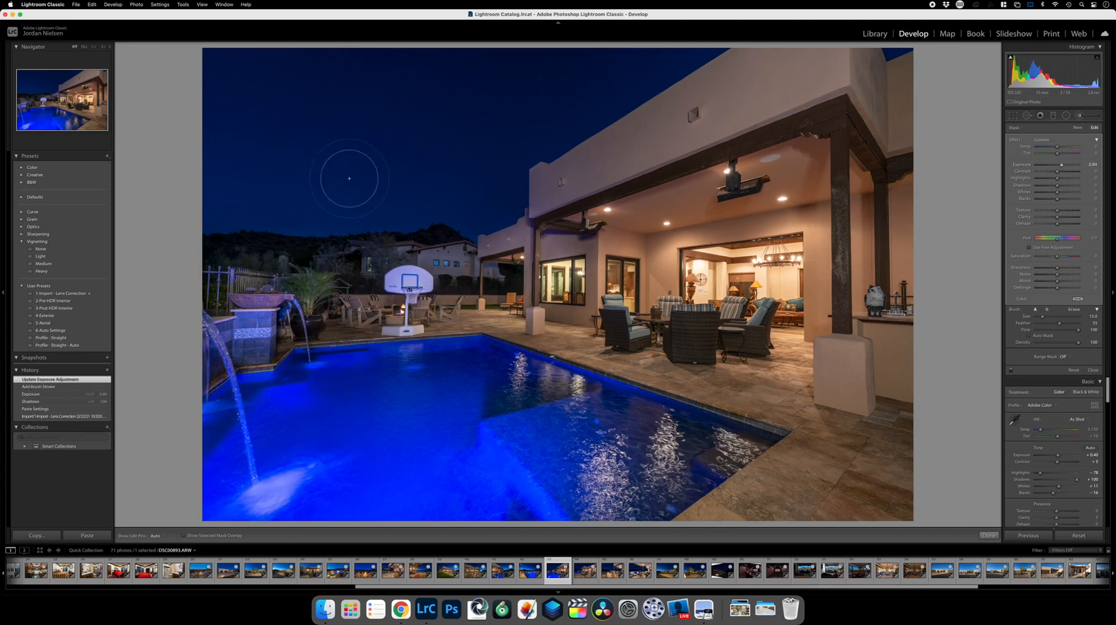
{"action": "left_click", "coordinate": [1079, 117]}
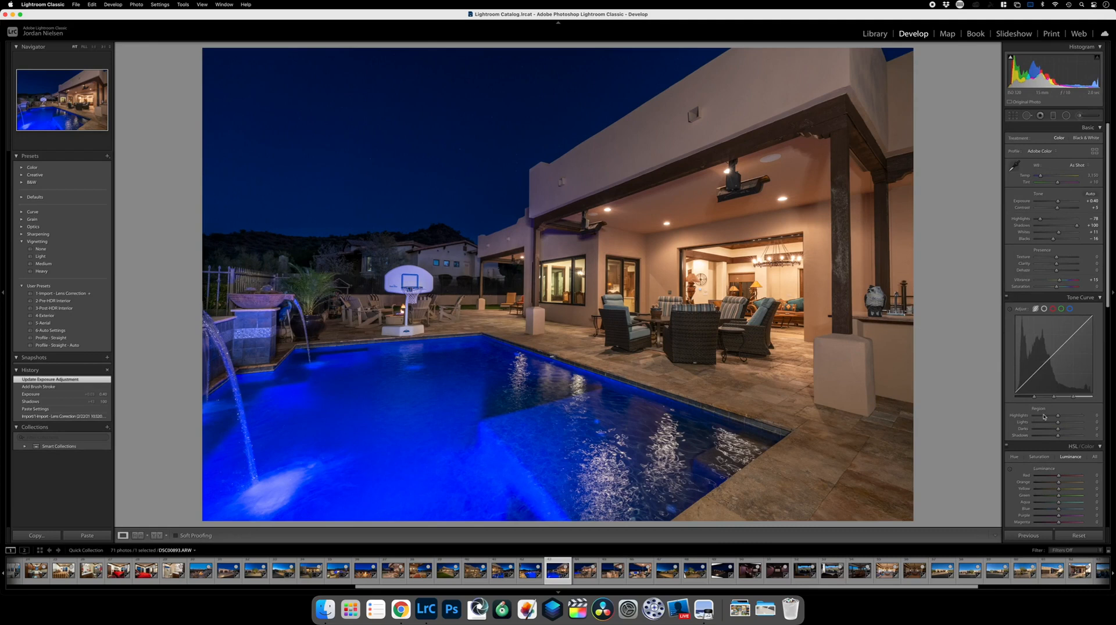
Lighten the night sky with a targeted luminance adjustment, leaving Blue at +7 and Purple at +1.
{"action": "scroll", "coordinate": [1049, 439], "scroll_direction": "down", "scroll_amount": 1}
{"action": "left_click", "coordinate": [1010, 457]}
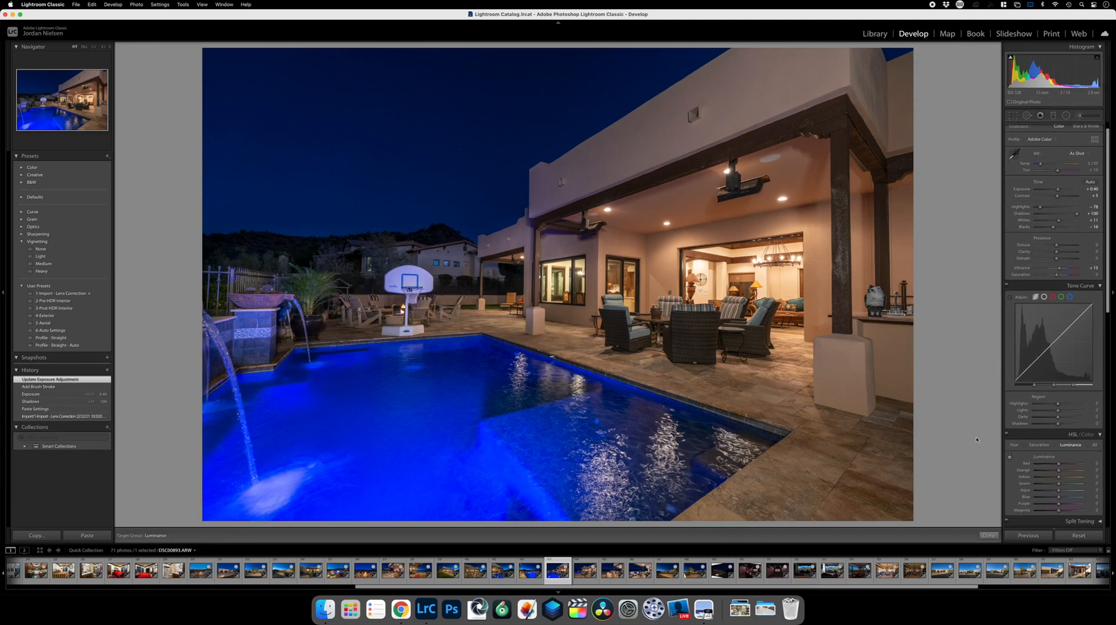
{"action": "left_click_drag", "start_coordinate": [370, 159], "coordinate": [405, 135]}
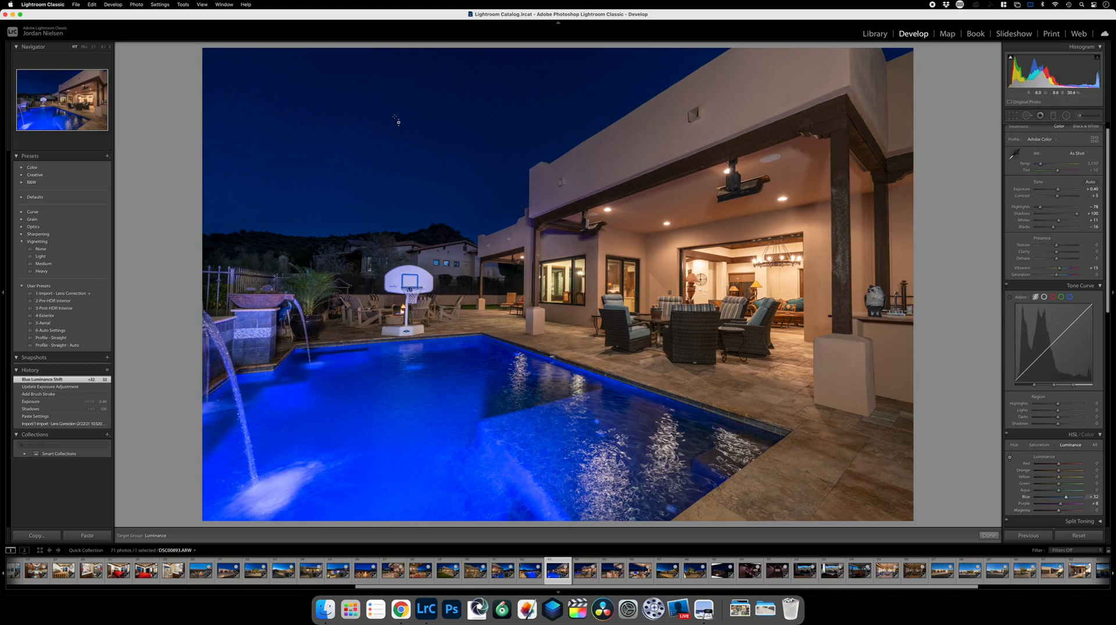
{"action": "left_click_drag", "start_coordinate": [457, 141], "coordinate": [458, 148]}
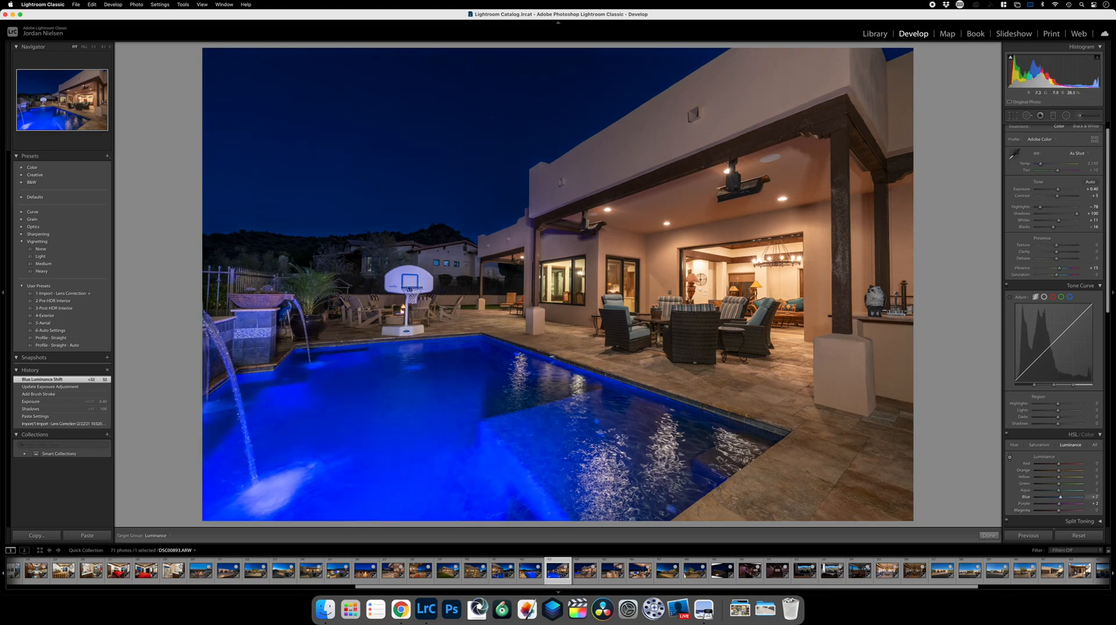
{"action": "left_click_drag", "start_coordinate": [404, 110], "coordinate": [403, 115]}
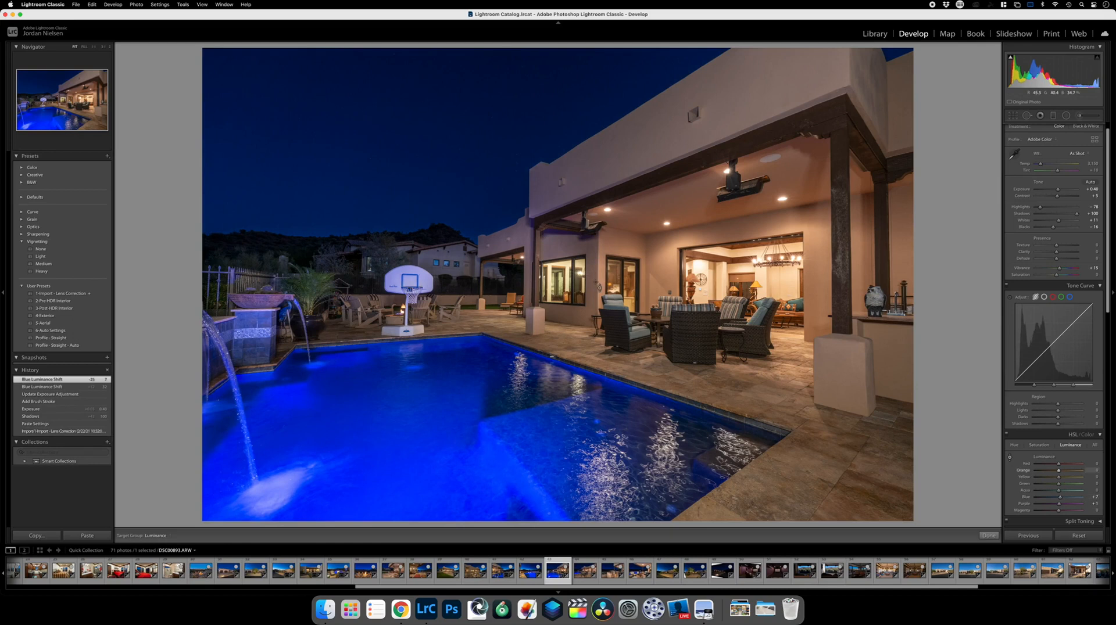
Copy the covered-patio pool photo's settings and paste them onto the next photo, the patio with the outdoor dining table.
{"action": "key", "text": "Right"}
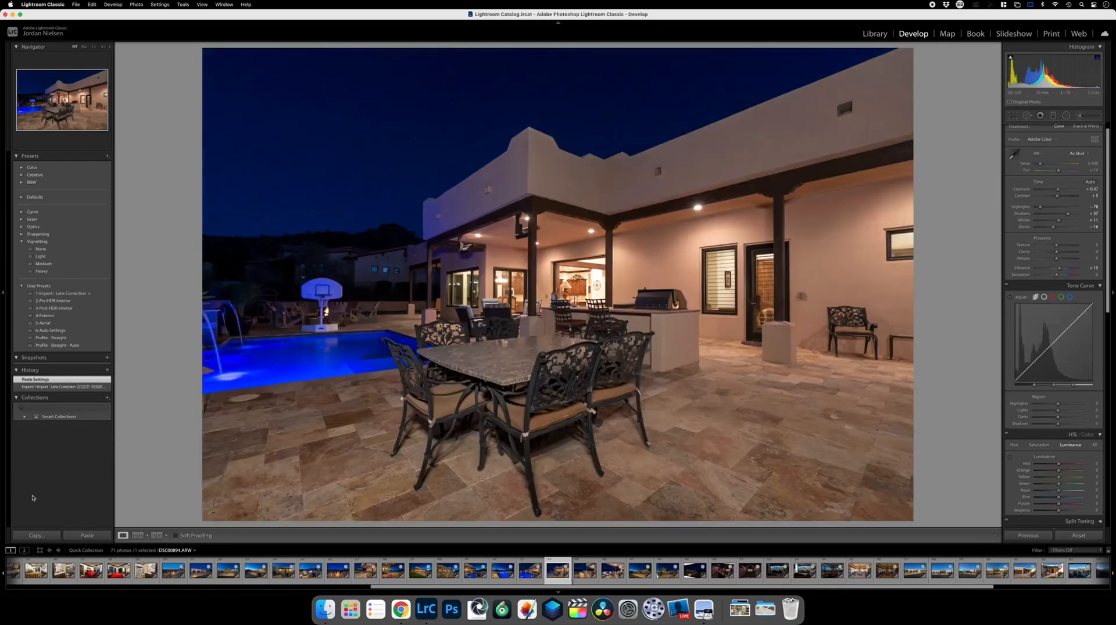
{"action": "key", "text": "Left"}
{"action": "key", "text": "Left"}
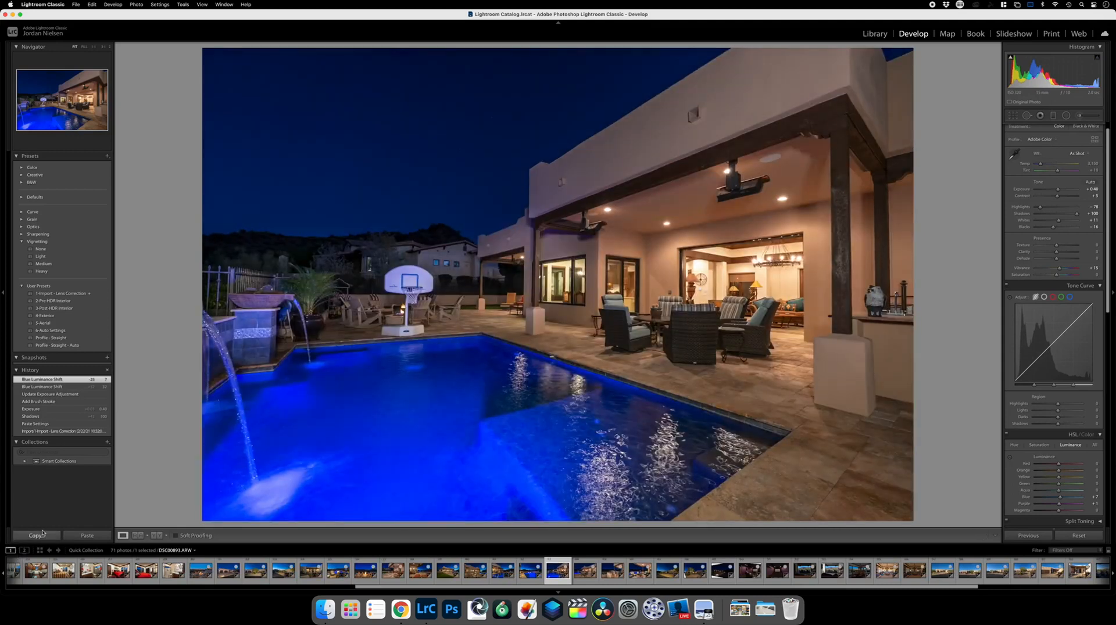
{"action": "left_click", "coordinate": [41, 537]}
{"action": "key", "text": "Return"}
{"action": "key", "text": "Right"}
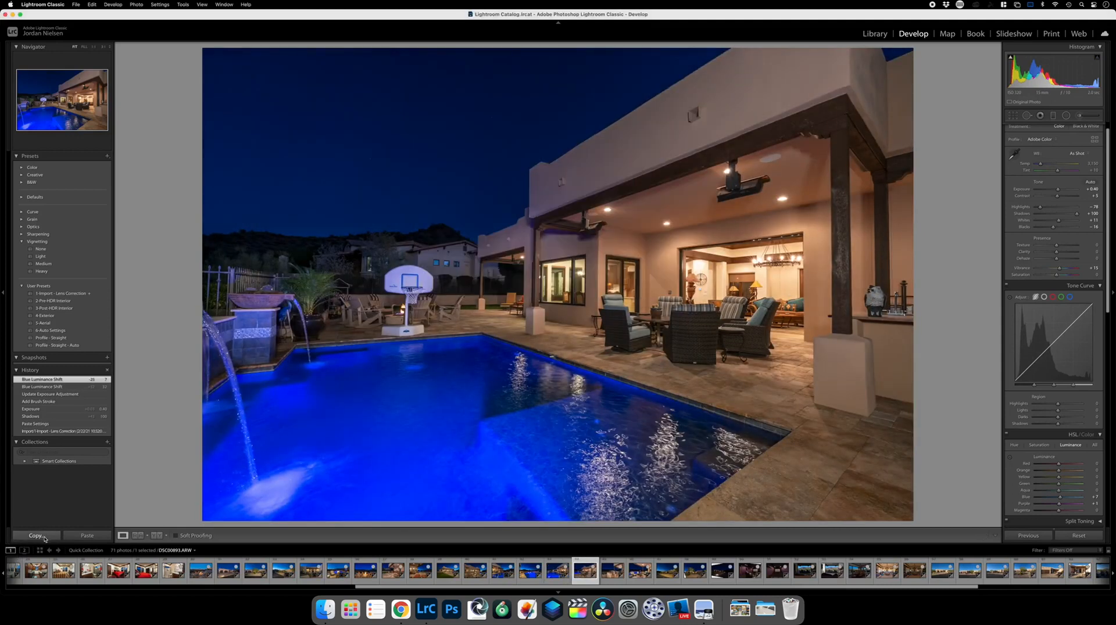
{"action": "left_click", "coordinate": [93, 536]}
{"action": "left_click", "coordinate": [96, 536]}
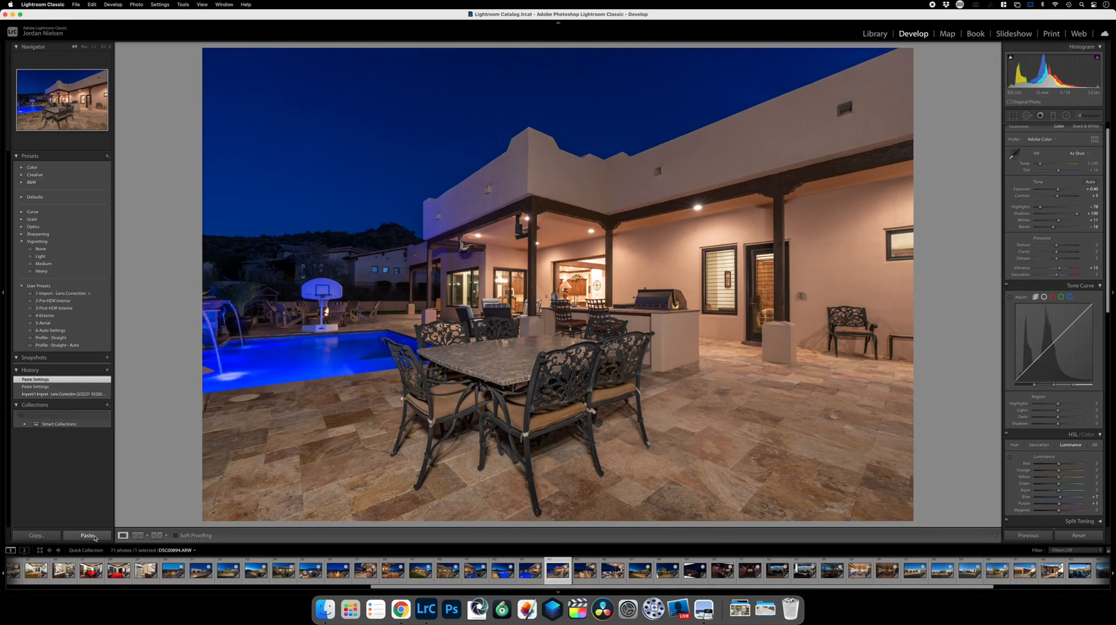
Paste the copied settings onto the following photo, the outdoor kitchen with the stainless-steel grill.
{"action": "key", "text": "Right"}
{"action": "left_click", "coordinate": [88, 536]}
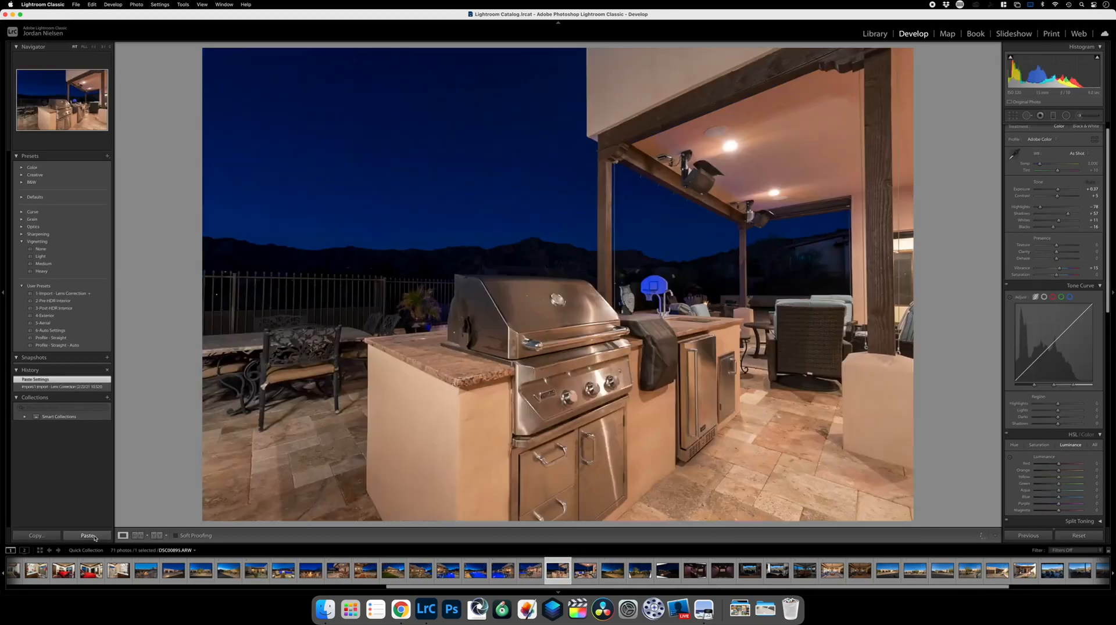
{"action": "left_click", "coordinate": [87, 536]}
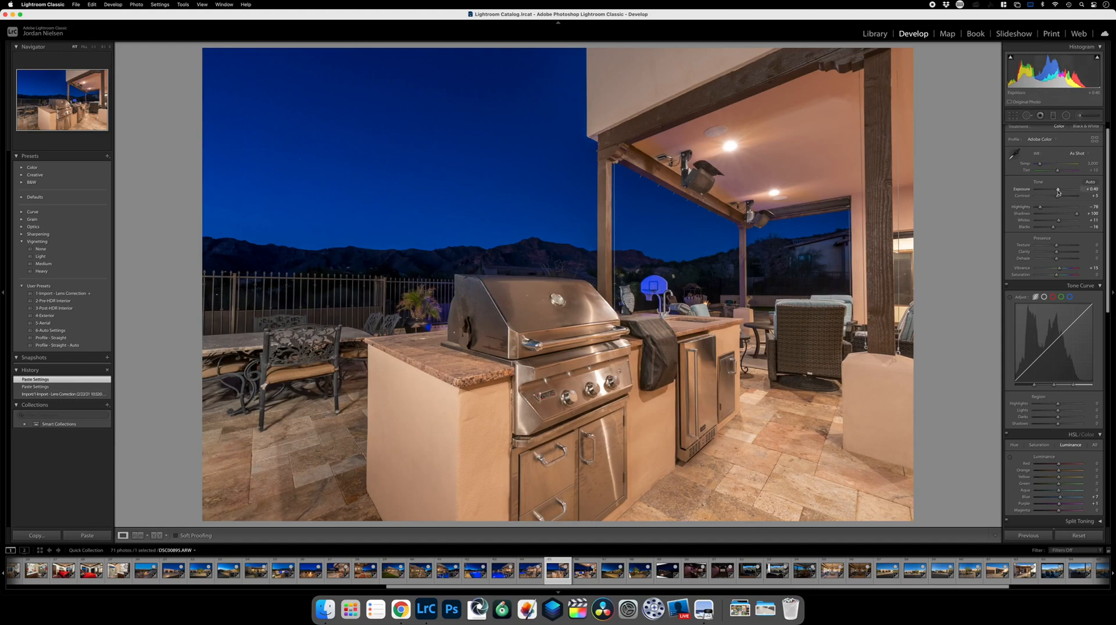
Tone down the grill photo with Exposure at +0.10 and correct its white balance to Temp 2,821 and Tint +5.
{"action": "left_click_drag", "start_coordinate": [1057, 192], "coordinate": [1056, 193]}
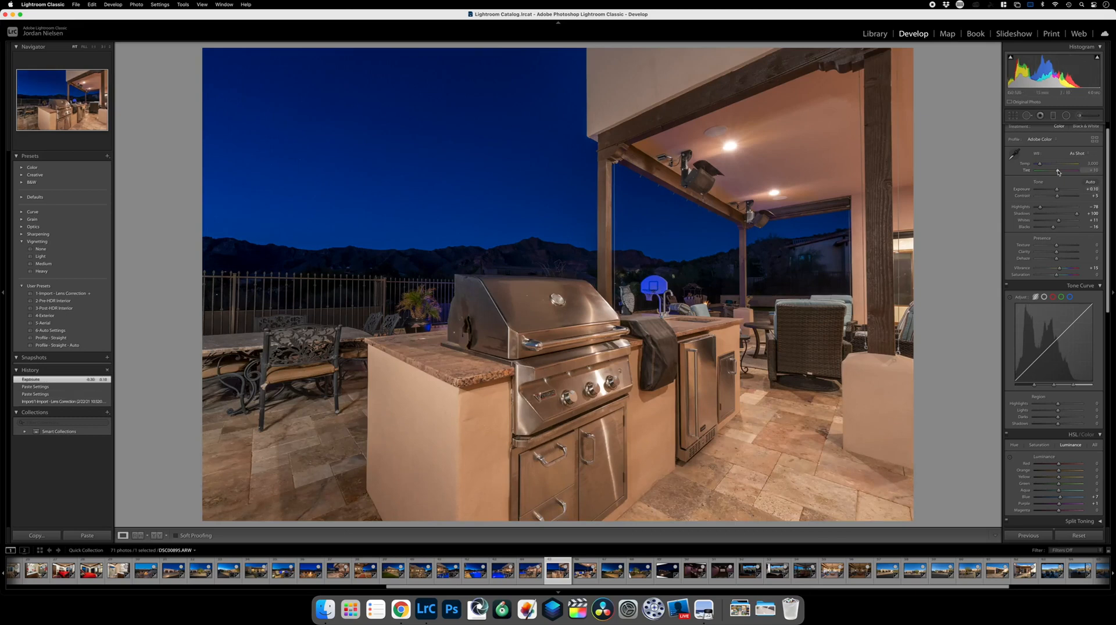
{"action": "left_click_drag", "start_coordinate": [1058, 172], "coordinate": [1057, 172]}
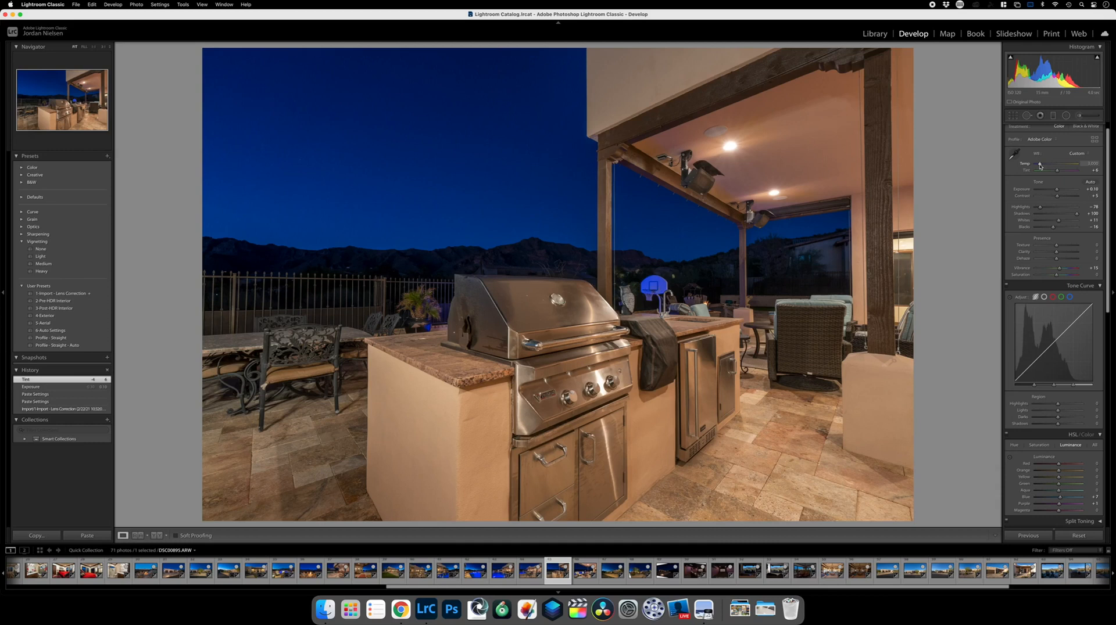
{"action": "left_click_drag", "start_coordinate": [1040, 165], "coordinate": [1040, 167]}
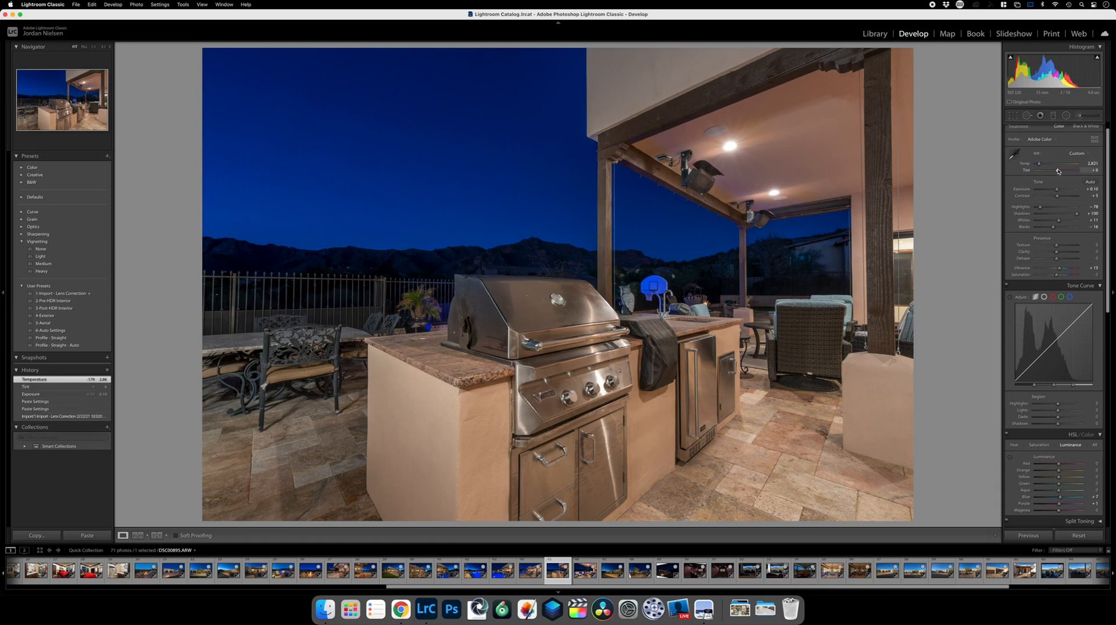
{"action": "left_click_drag", "start_coordinate": [1057, 170], "coordinate": [1057, 172]}
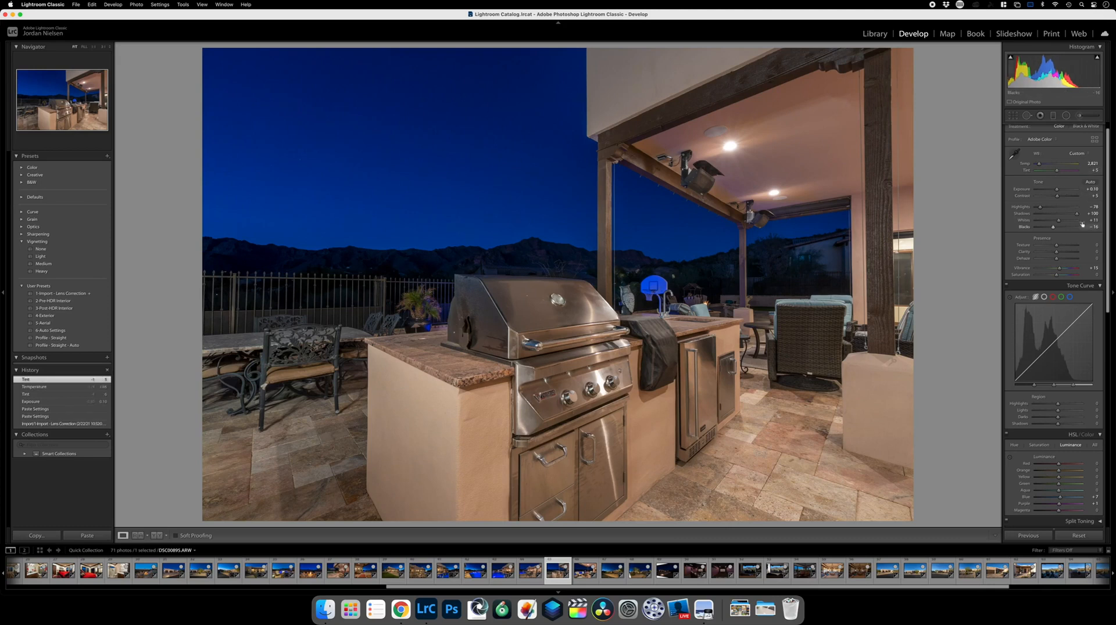
Add contrast to the grill photo by trying Dehaze at +31 and settling on +18.
{"action": "left_click_drag", "start_coordinate": [1057, 259], "coordinate": [1064, 258]}
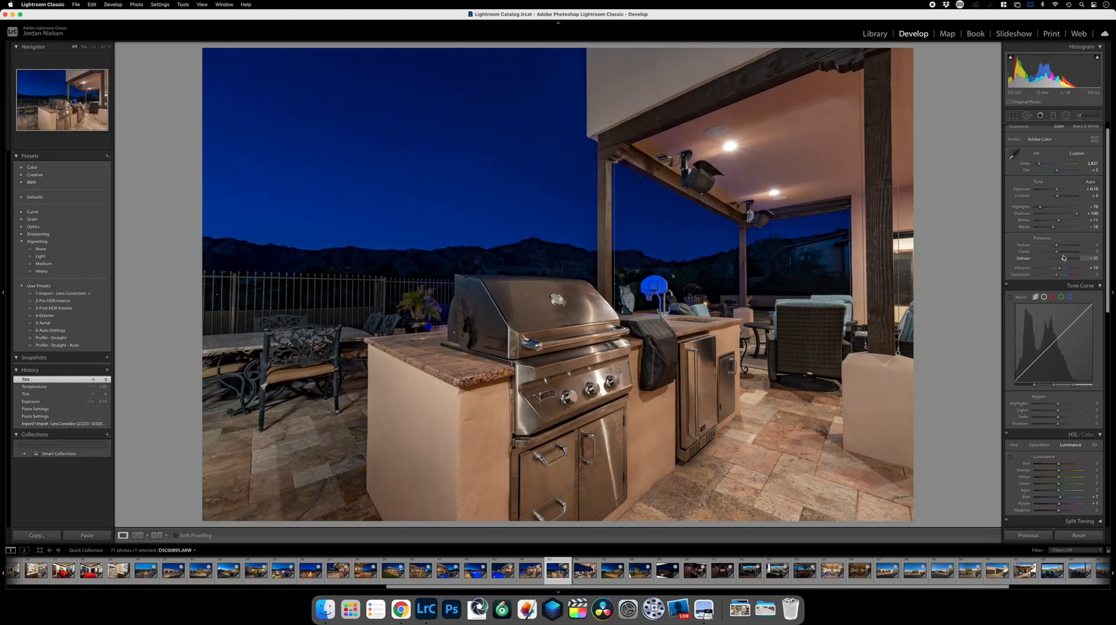
{"action": "left_click_drag", "start_coordinate": [1064, 258], "coordinate": [1063, 258]}
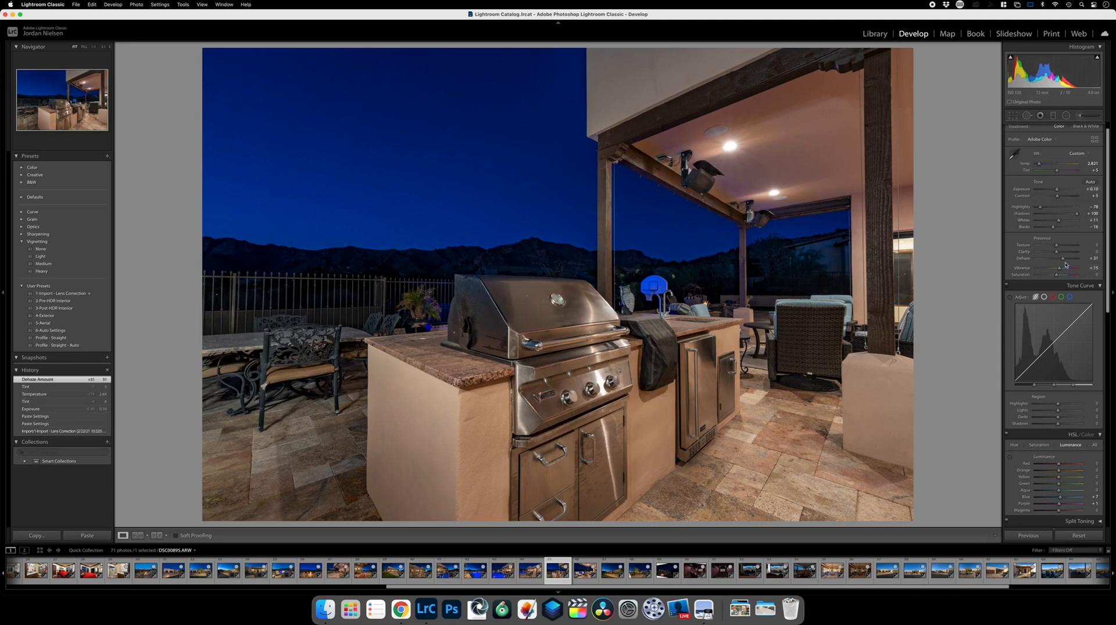
{"action": "left_click_drag", "start_coordinate": [1063, 261], "coordinate": [1061, 261]}
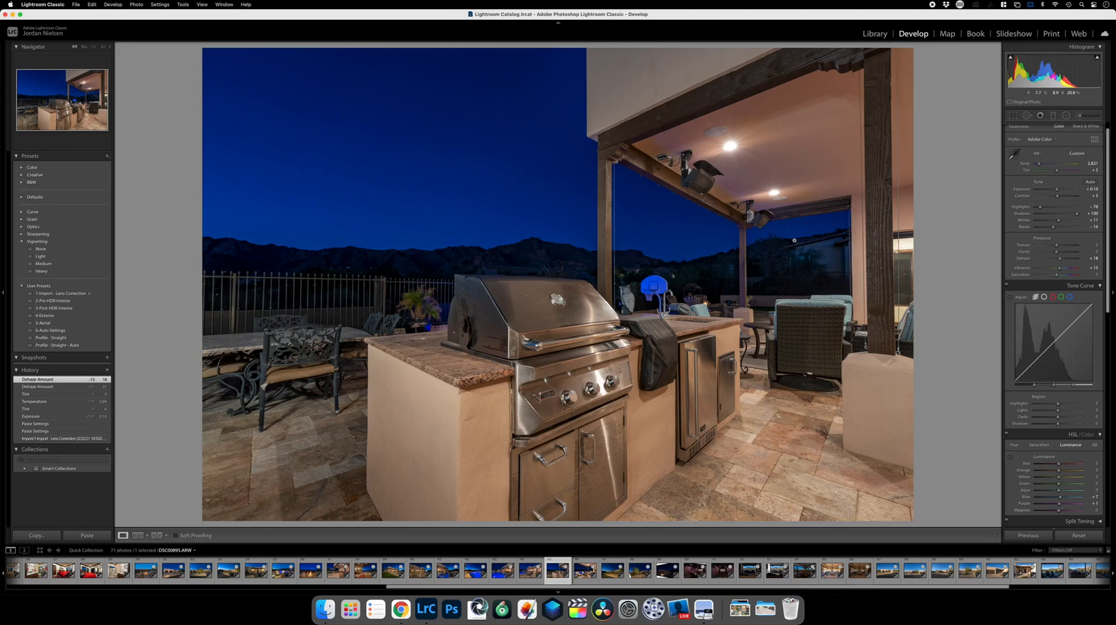
Paste the copied settings onto the next photo, the covered patio lounge, and remove that photo from the Quick Collection.
{"action": "key", "text": "Right"}
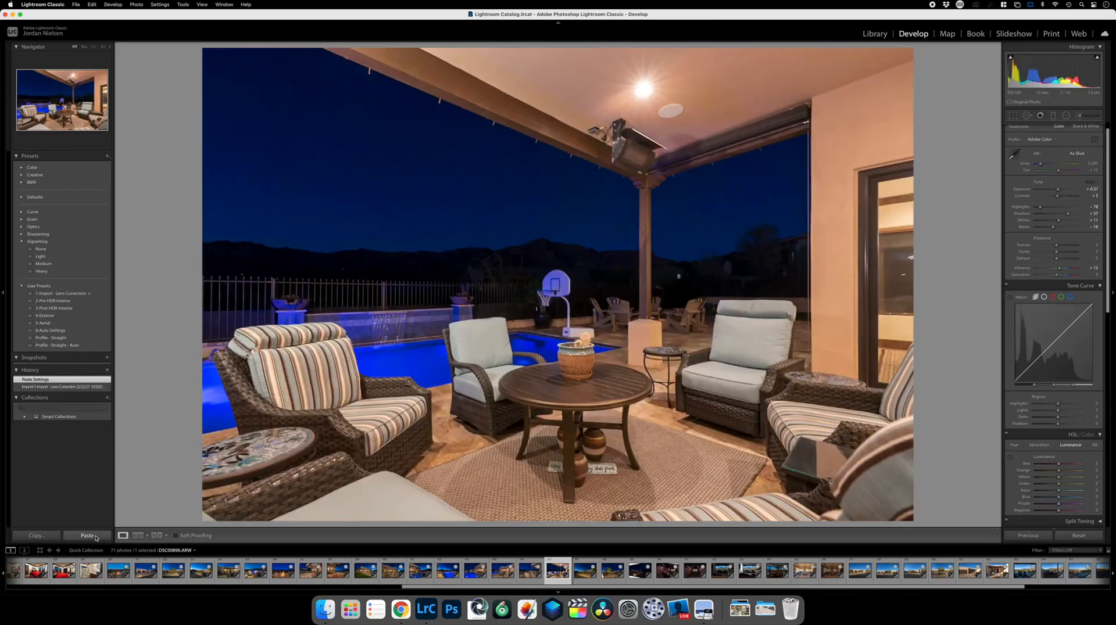
{"action": "left_click", "coordinate": [95, 535]}
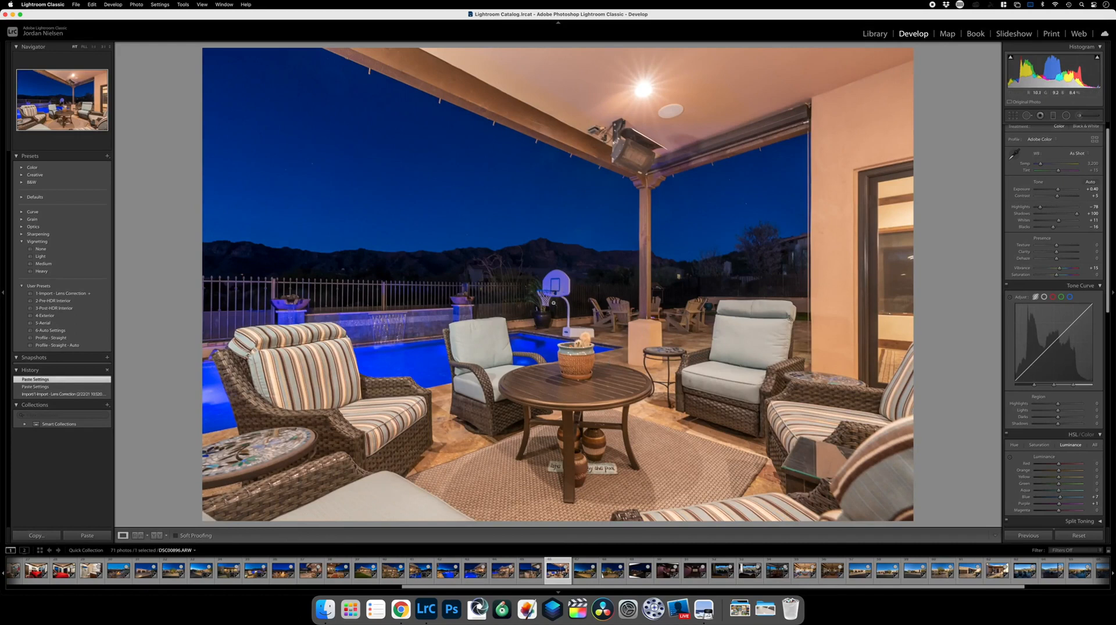
{"action": "left_click", "coordinate": [552, 291]}
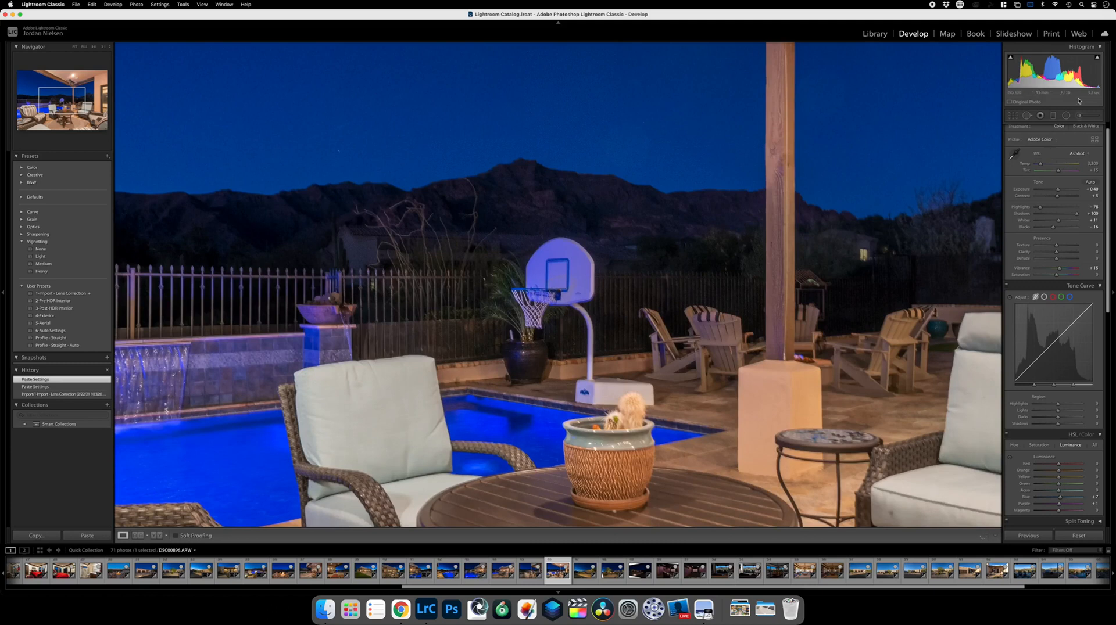
{"action": "left_click", "coordinate": [592, 303]}
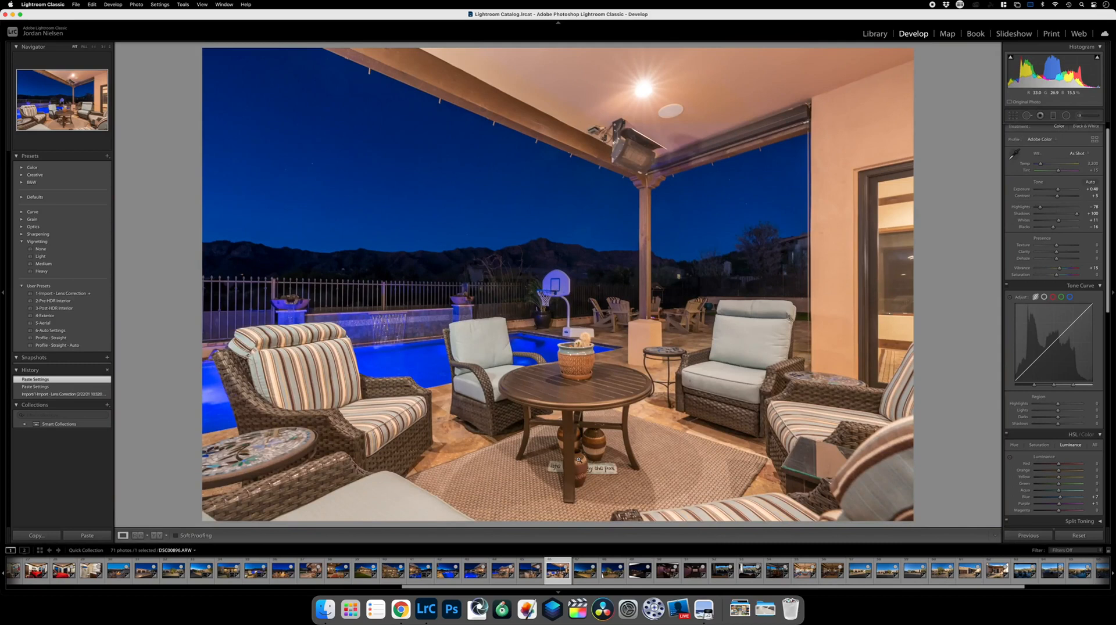
{"action": "key", "text": "b"}
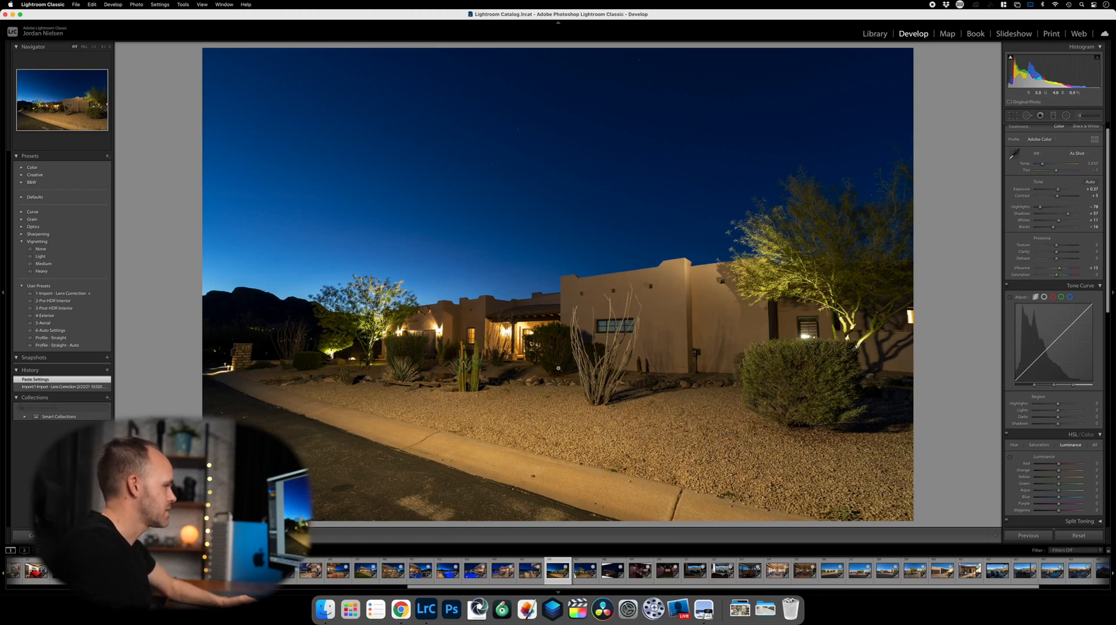
Examine the house facade and entrance lighting up close in the twilight street-side exterior photo.
{"action": "left_click", "coordinate": [540, 324]}
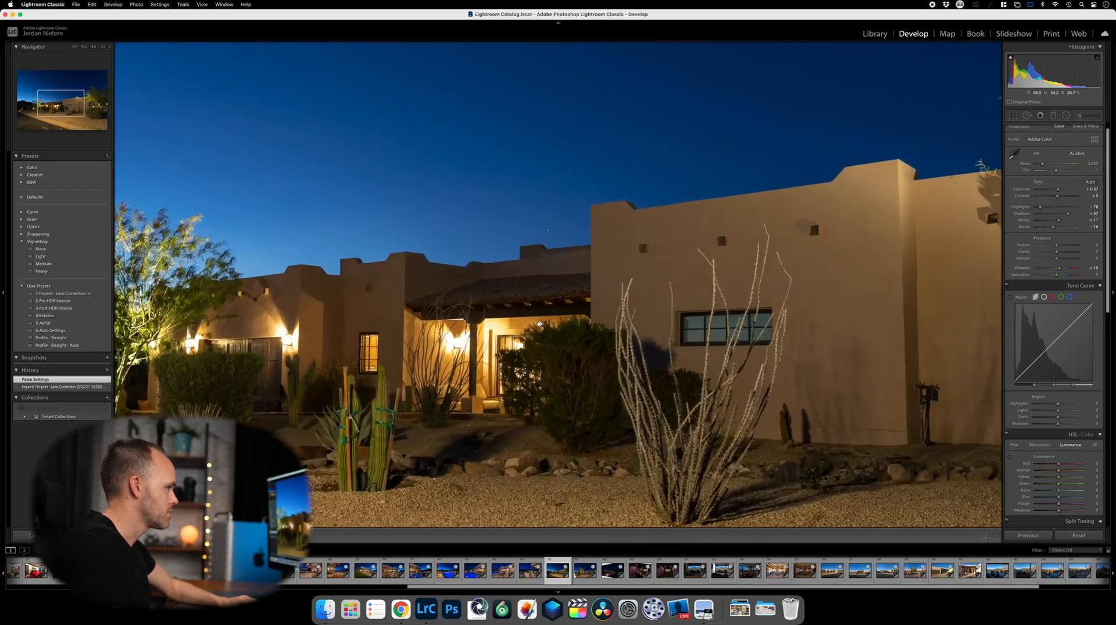
{"action": "left_click", "coordinate": [540, 324]}
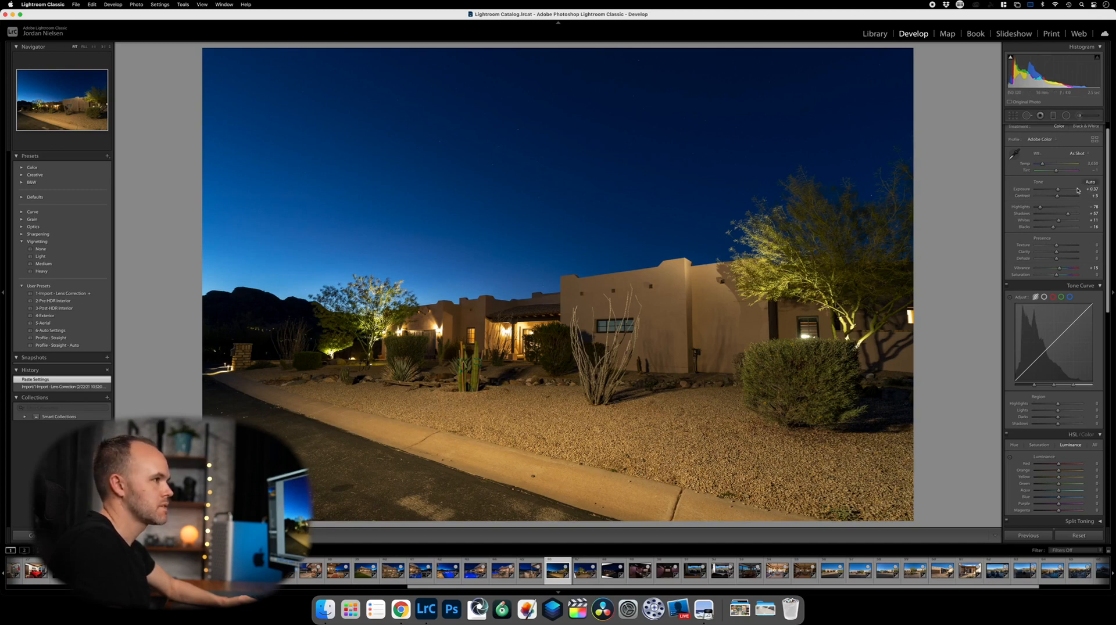
Apply Auto settings to the street-side twilight exterior, then refine white balance to Temp 3,396 and Exposure to +0.65.
{"action": "key", "text": "super+u"}
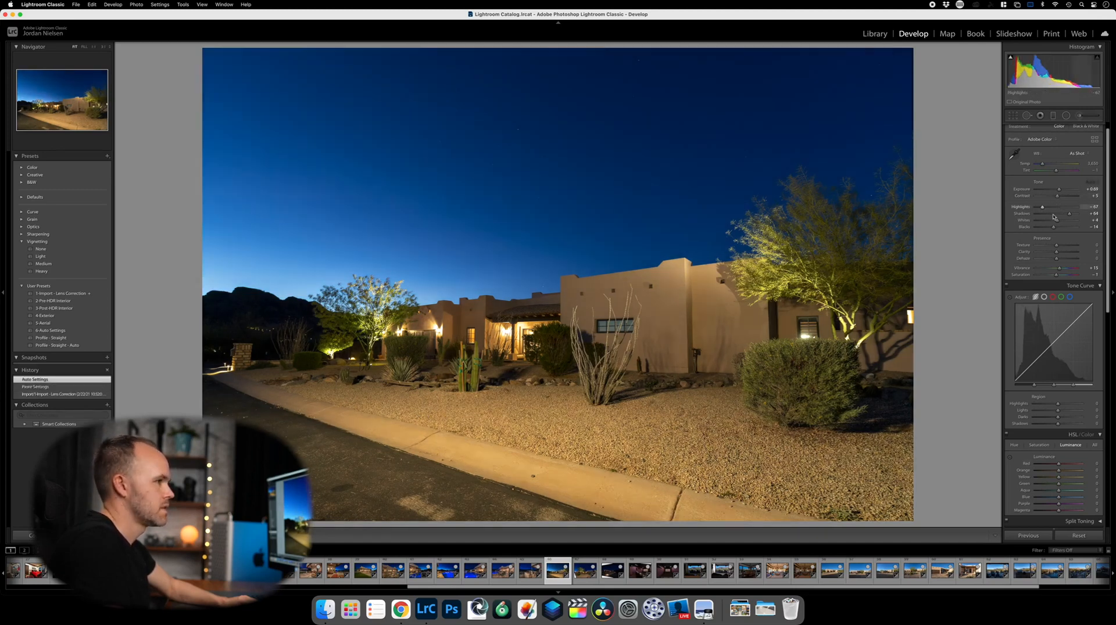
{"action": "left_click_drag", "start_coordinate": [1059, 190], "coordinate": [1058, 191]}
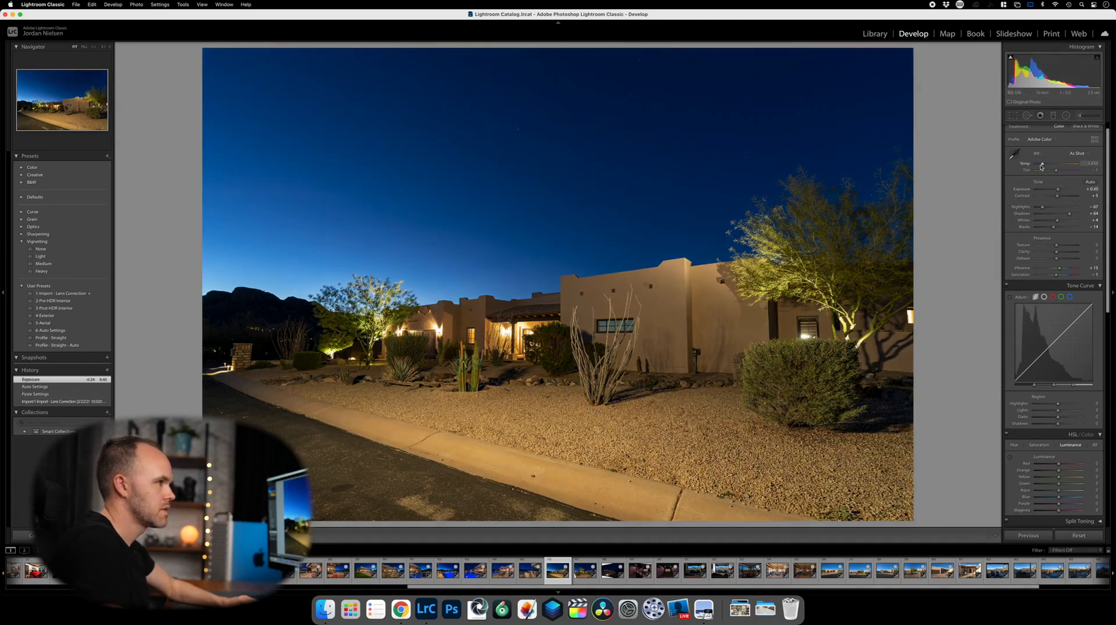
{"action": "left_click_drag", "start_coordinate": [1042, 166], "coordinate": [1041, 167]}
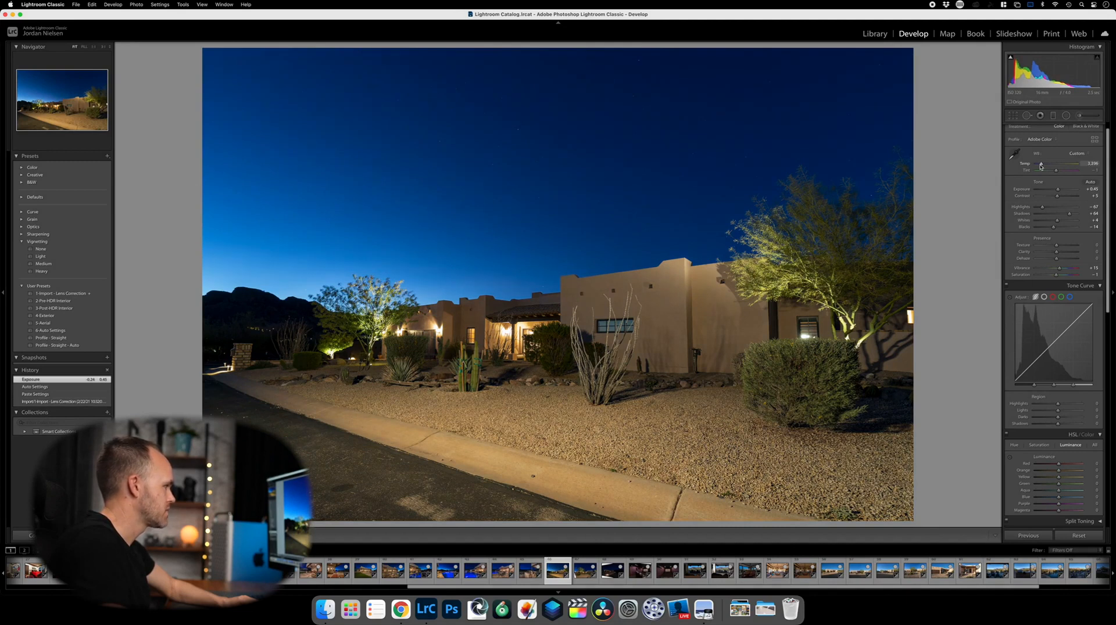
{"action": "left_click_drag", "start_coordinate": [1059, 191], "coordinate": [1059, 190]}
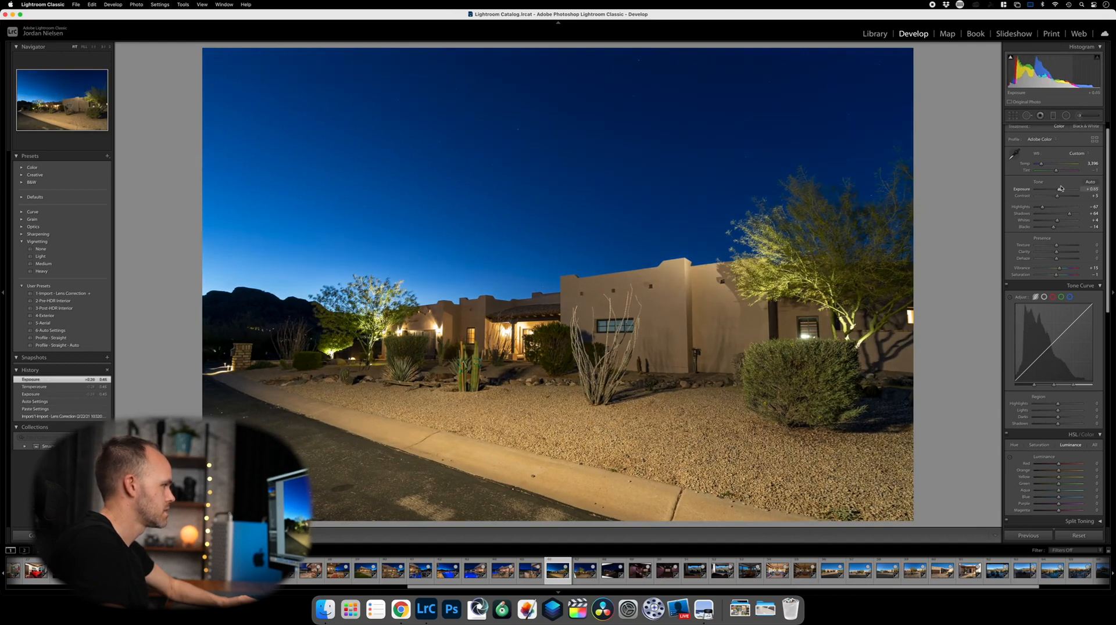
Brighten the house facade with an adjustment brush at Exposure 0.54, and set the whole photo's Tint to +5.
{"action": "left_click", "coordinate": [1078, 115]}
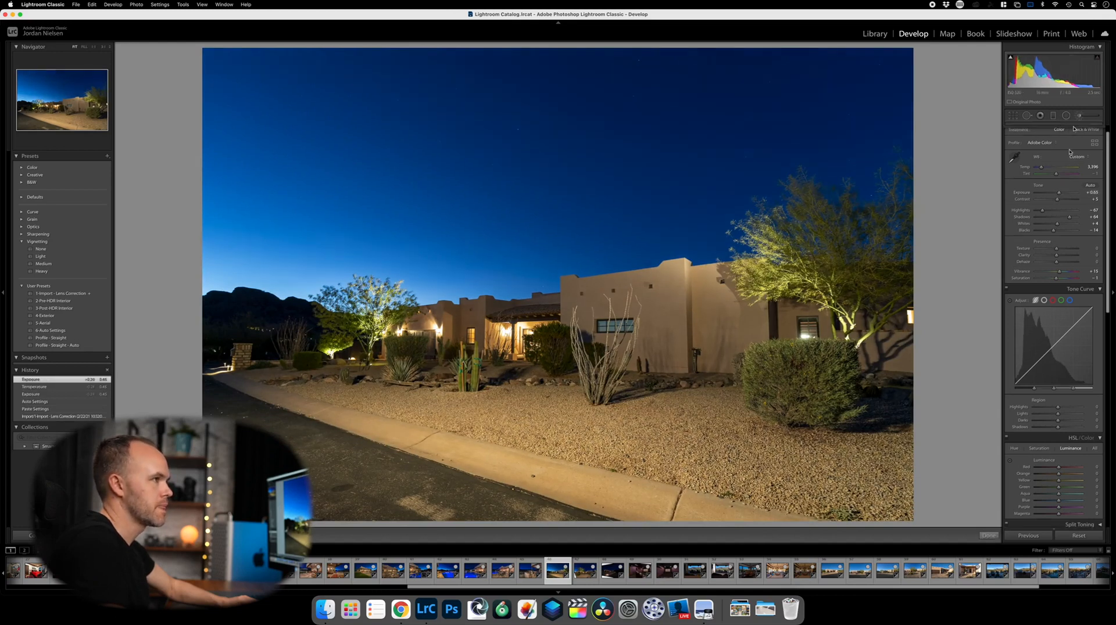
{"action": "left_click_drag", "start_coordinate": [1057, 165], "coordinate": [1062, 166]}
{"action": "scroll", "coordinate": [874, 330], "scroll_direction": "up", "scroll_amount": 4}
{"action": "left_click_drag", "start_coordinate": [873, 330], "coordinate": [776, 323]}
{"action": "left_click_drag", "start_coordinate": [672, 320], "coordinate": [402, 341]}
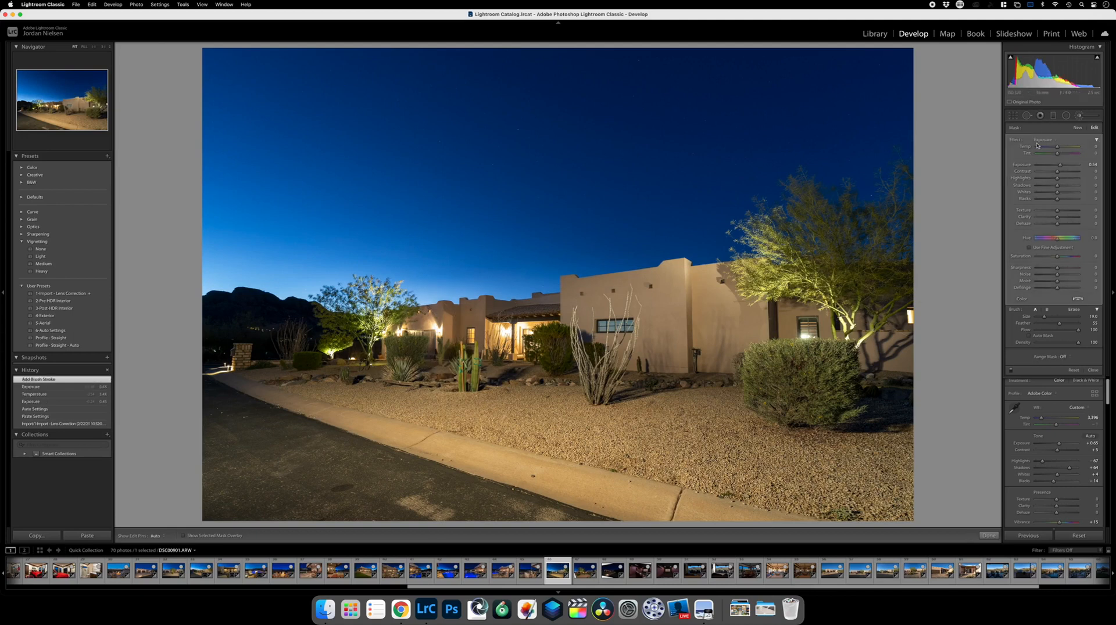
{"action": "left_click", "coordinate": [1078, 116]}
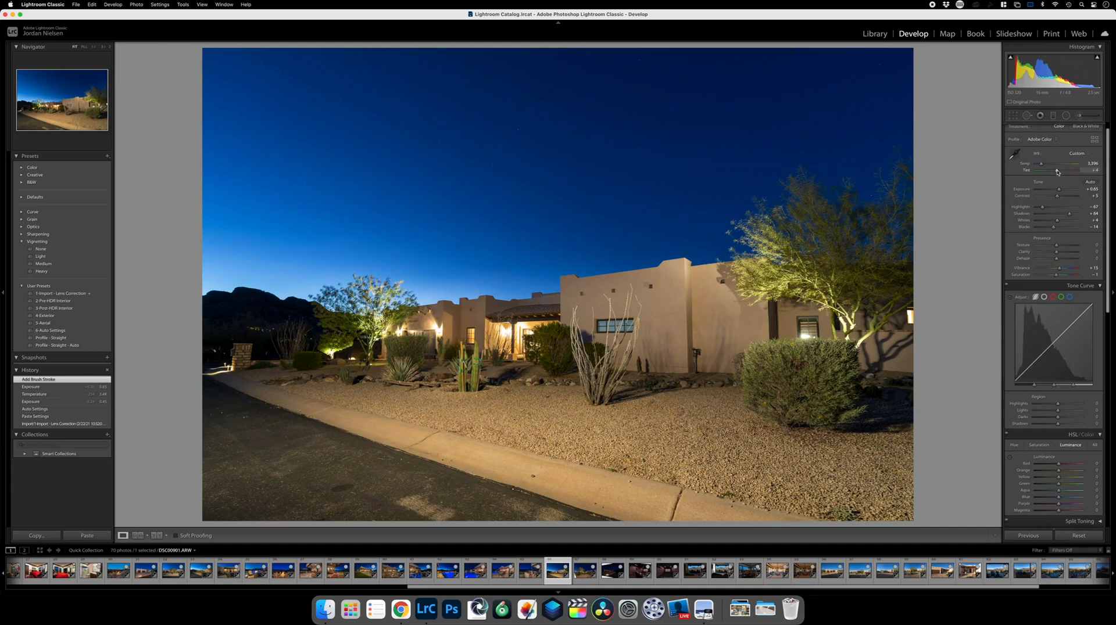
{"action": "left_click_drag", "start_coordinate": [1057, 172], "coordinate": [1058, 172]}
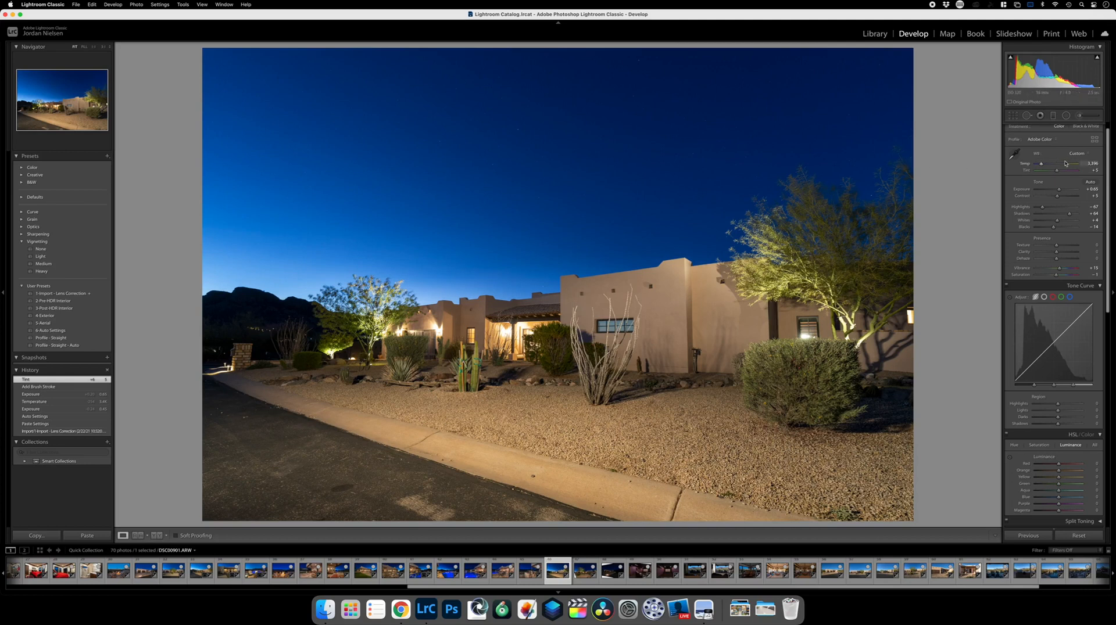
Darken the street and curb in the foreground with a new adjustment brush at Exposure -0.43 and Size 25.
{"action": "left_click", "coordinate": [1080, 116]}
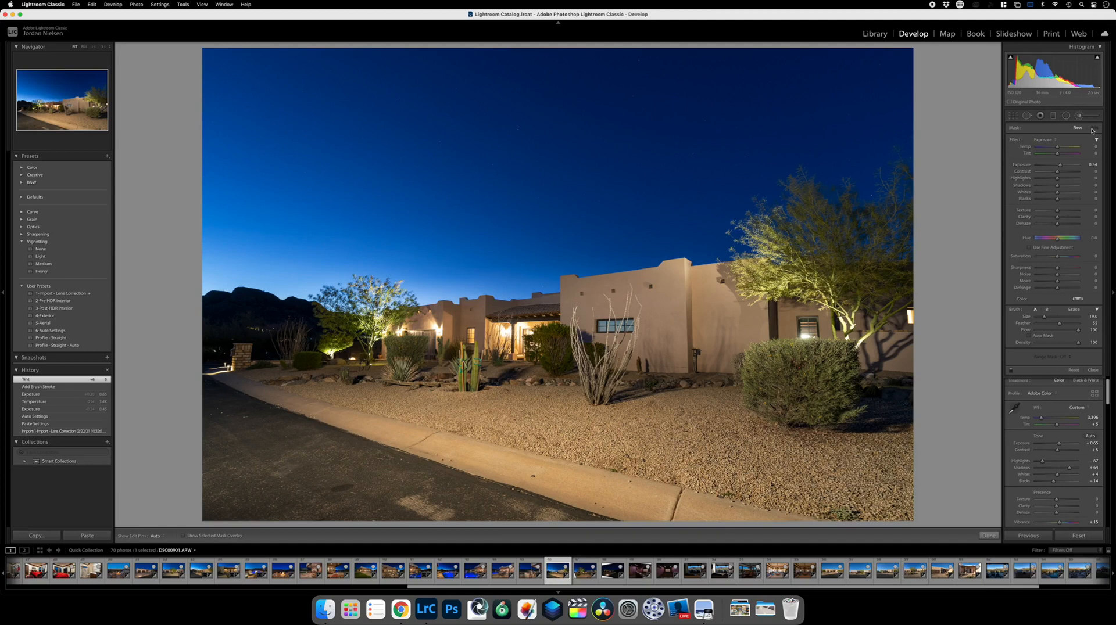
{"action": "left_click_drag", "start_coordinate": [1061, 165], "coordinate": [1055, 167]}
{"action": "scroll", "coordinate": [273, 488], "scroll_direction": "up", "scroll_amount": 5}
{"action": "scroll", "coordinate": [213, 441], "scroll_direction": "up", "scroll_amount": 1}
{"action": "mouse_move", "coordinate": [213, 441]}
{"action": "left_mouse_down"}
{"action": "mouse_move", "coordinate": [219, 457]}
{"action": "mouse_move", "coordinate": [475, 538]}
{"action": "mouse_move", "coordinate": [675, 542]}
{"action": "left_mouse_up"}
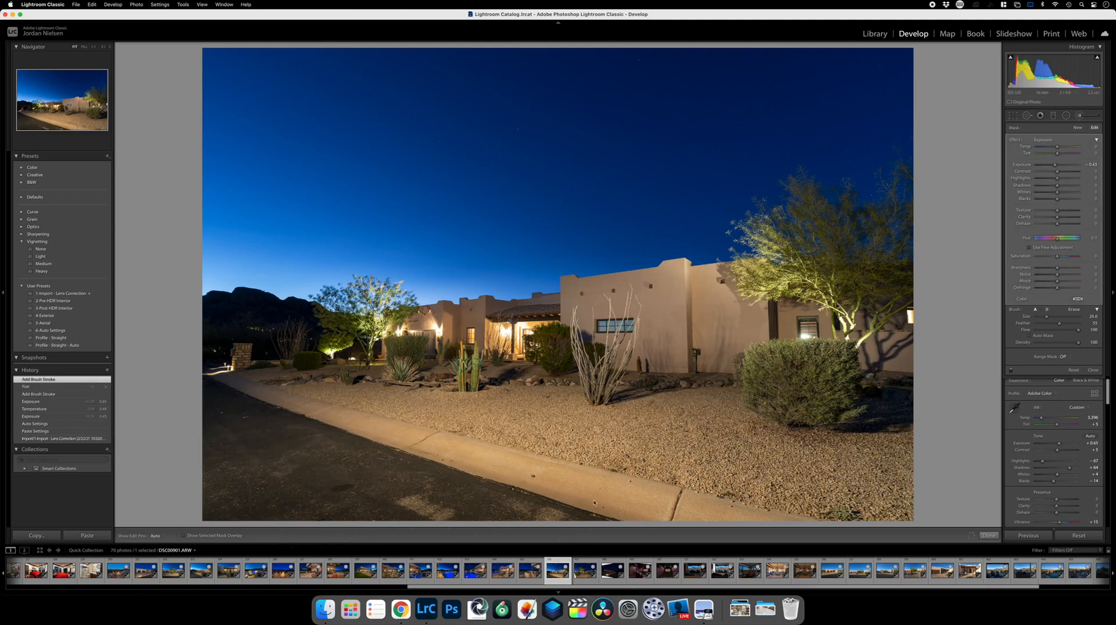
{"action": "key", "text": "h"}
{"action": "key", "text": "h"}
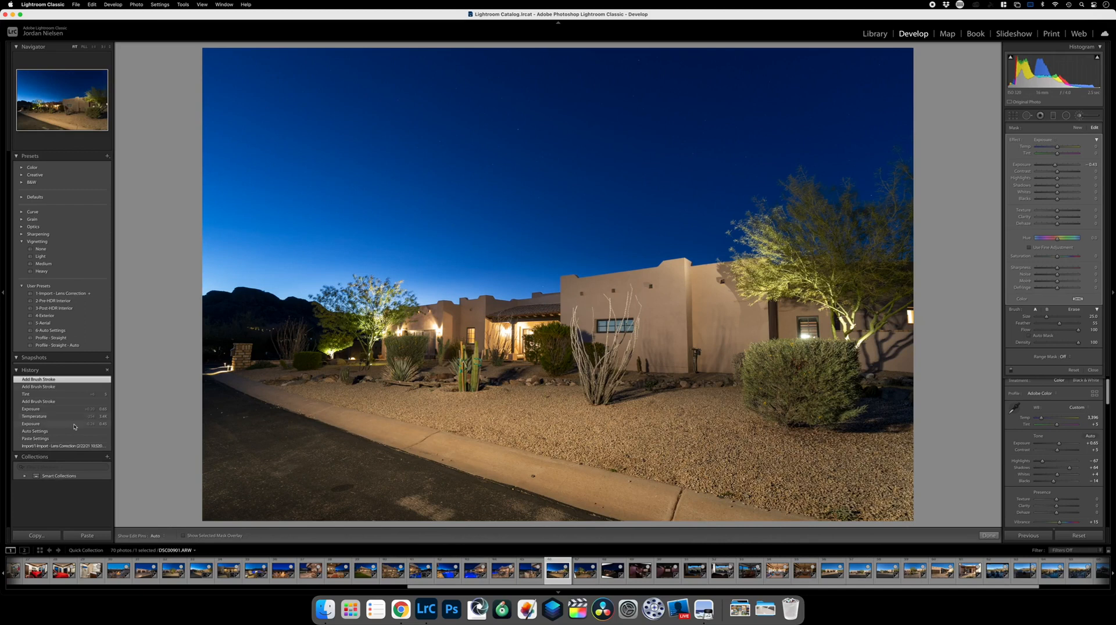
Move on to the next photo, the front exterior with the lit tree, and leave the adjustment brush.
{"action": "key", "text": "Right"}
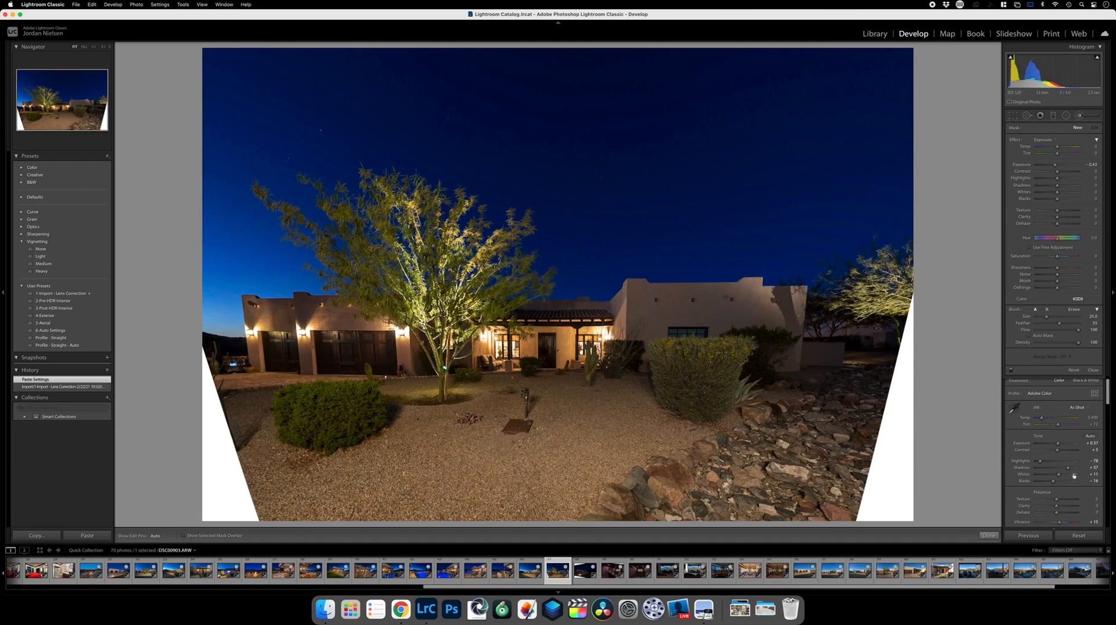
{"action": "scroll", "coordinate": [1055, 418], "scroll_direction": "down", "scroll_amount": 3}
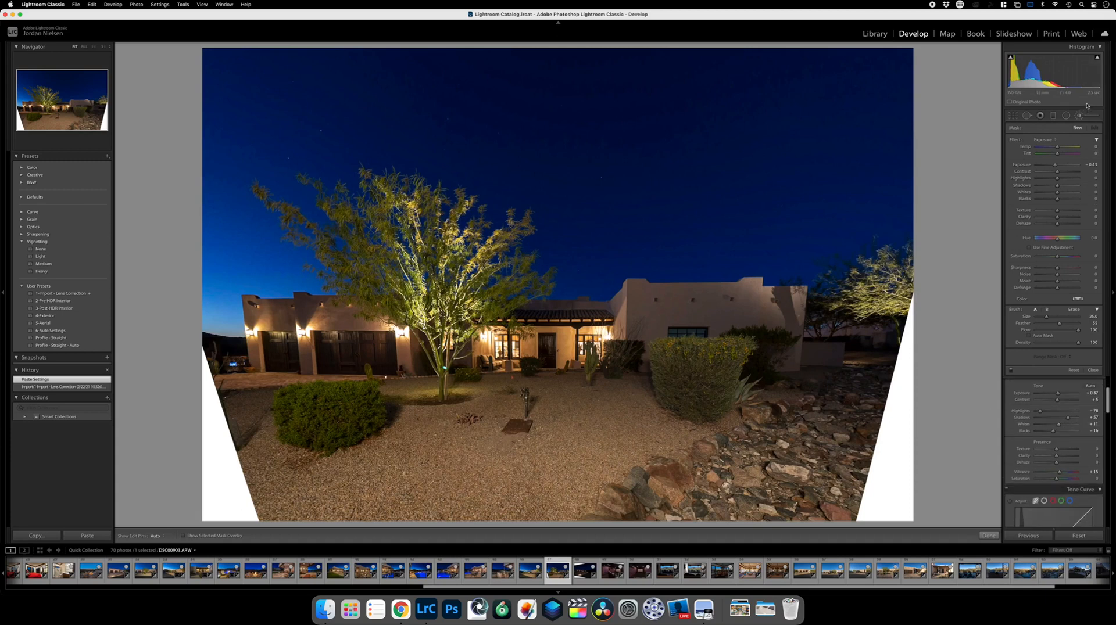
{"action": "scroll", "coordinate": [1113, 222], "scroll_direction": "down", "scroll_amount": 1}
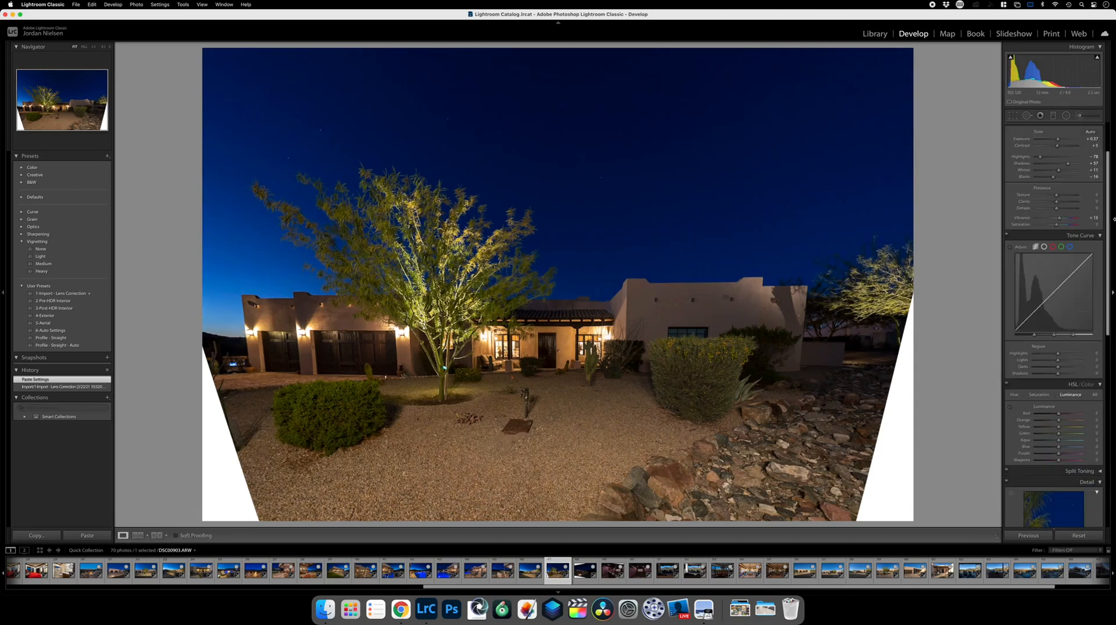
Turn off the Upright perspective correction for the front view of the house.
{"action": "scroll", "coordinate": [1053, 408], "scroll_direction": "down", "scroll_amount": 6}
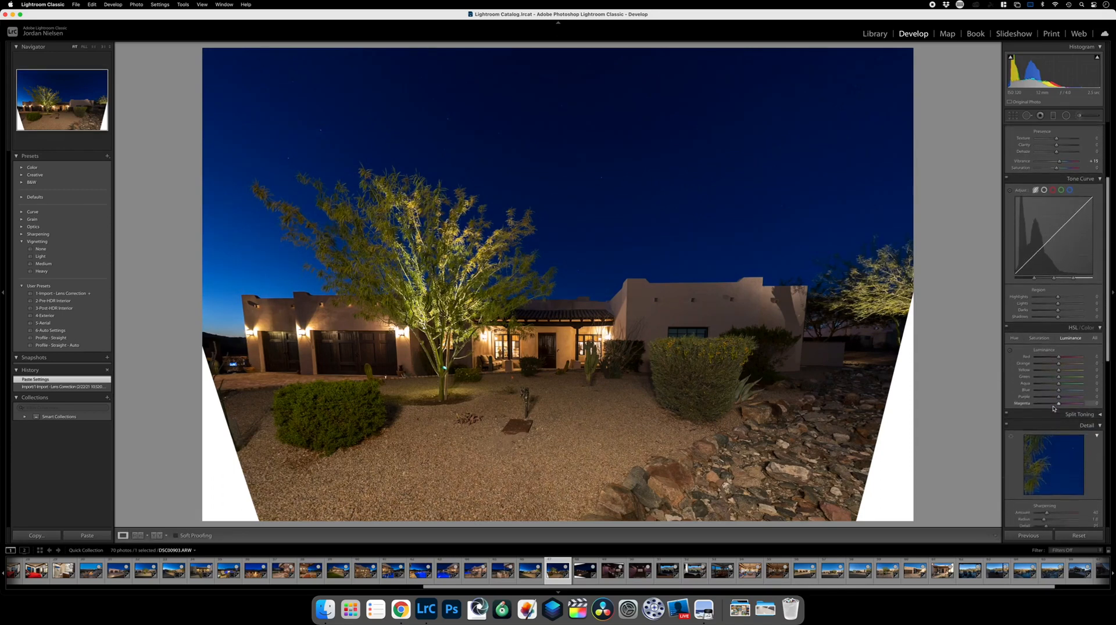
{"action": "scroll", "coordinate": [1053, 408], "scroll_direction": "down", "scroll_amount": 8}
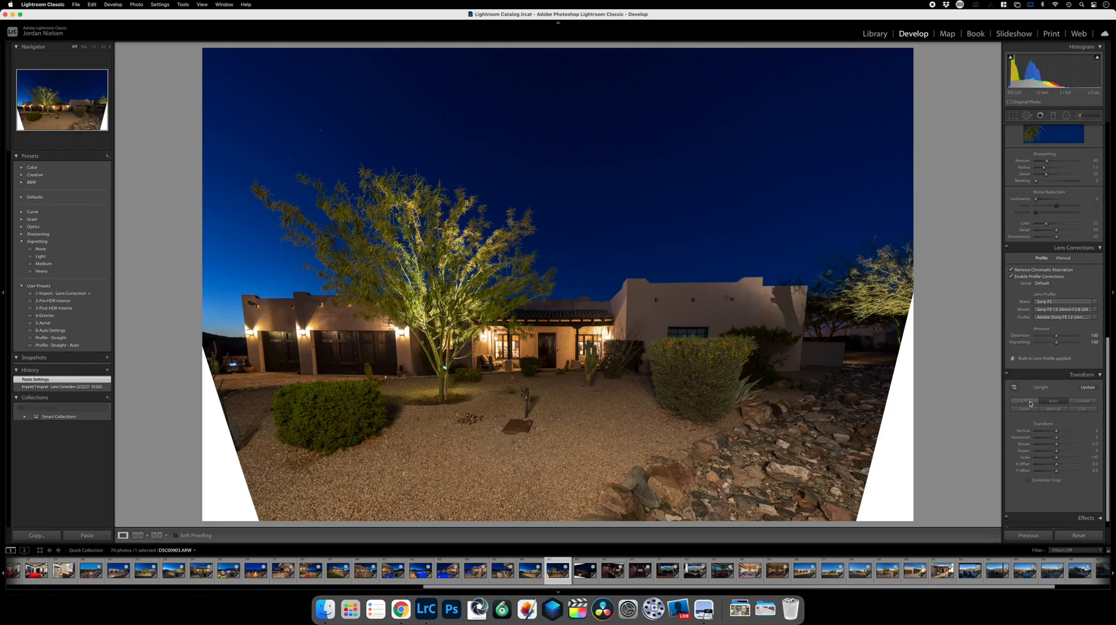
{"action": "left_click", "coordinate": [1032, 403]}
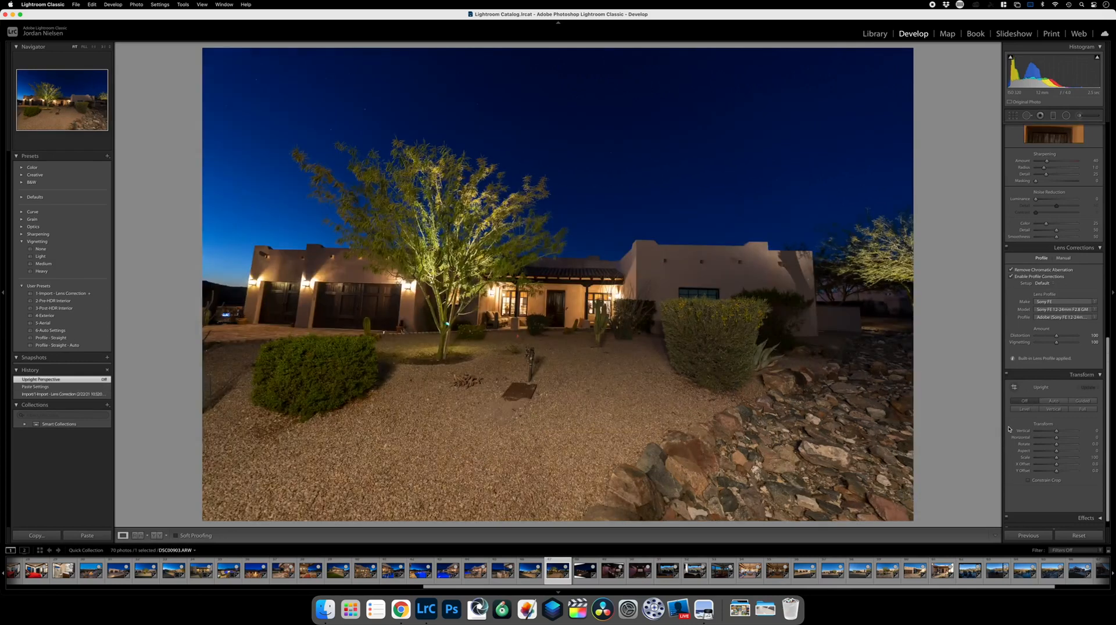
Compare the Level, Vertical, Auto, Guided and Full Upright modes on the house, and turn Upright back off.
{"action": "left_click", "coordinate": [1030, 410]}
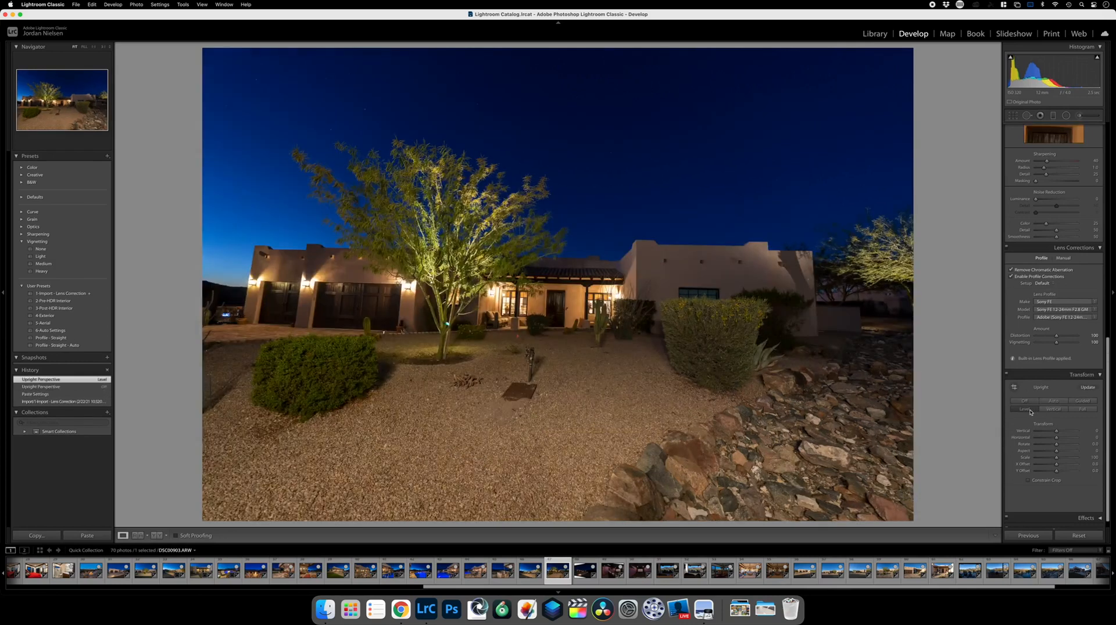
{"action": "left_click", "coordinate": [1049, 409]}
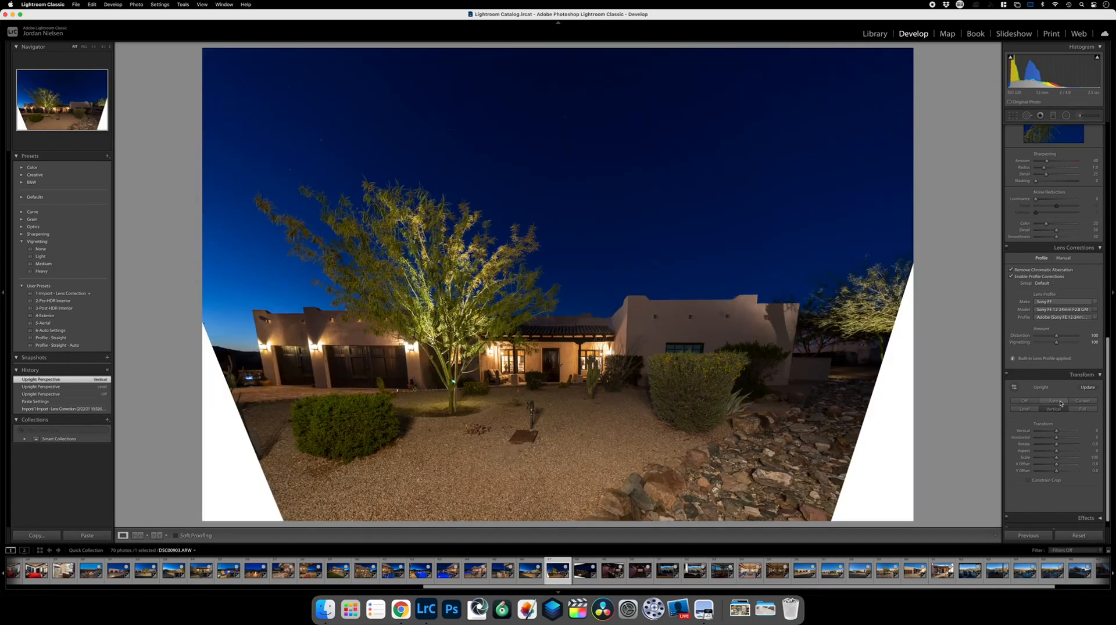
{"action": "left_click", "coordinate": [1053, 401]}
{"action": "left_click", "coordinate": [1080, 401]}
{"action": "left_click", "coordinate": [1076, 410]}
{"action": "left_click", "coordinate": [1056, 402]}
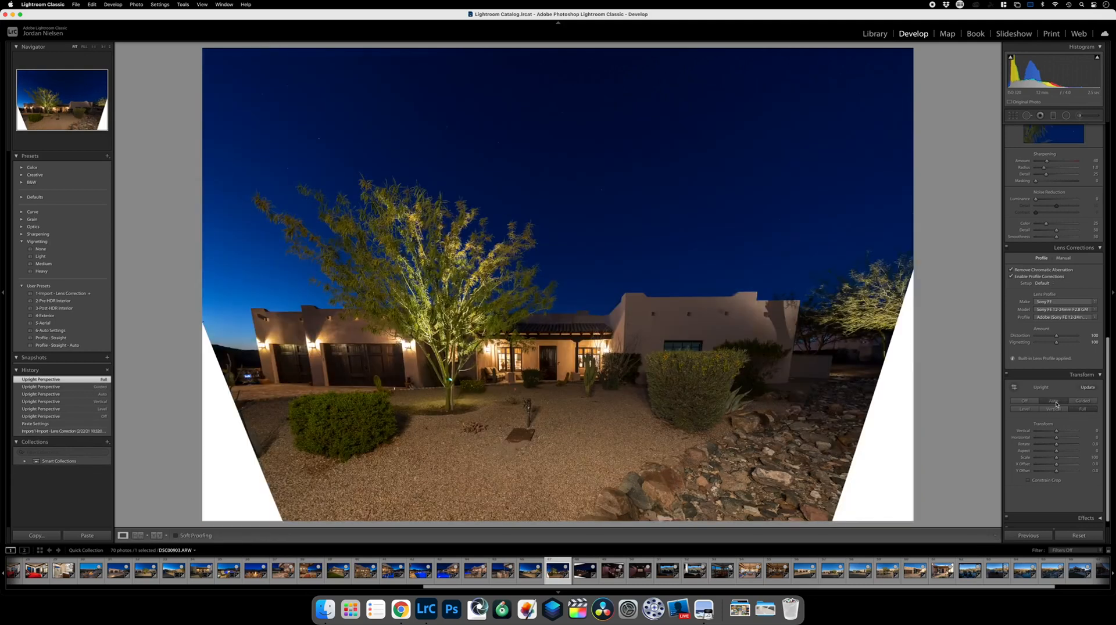
{"action": "left_click", "coordinate": [1025, 402]}
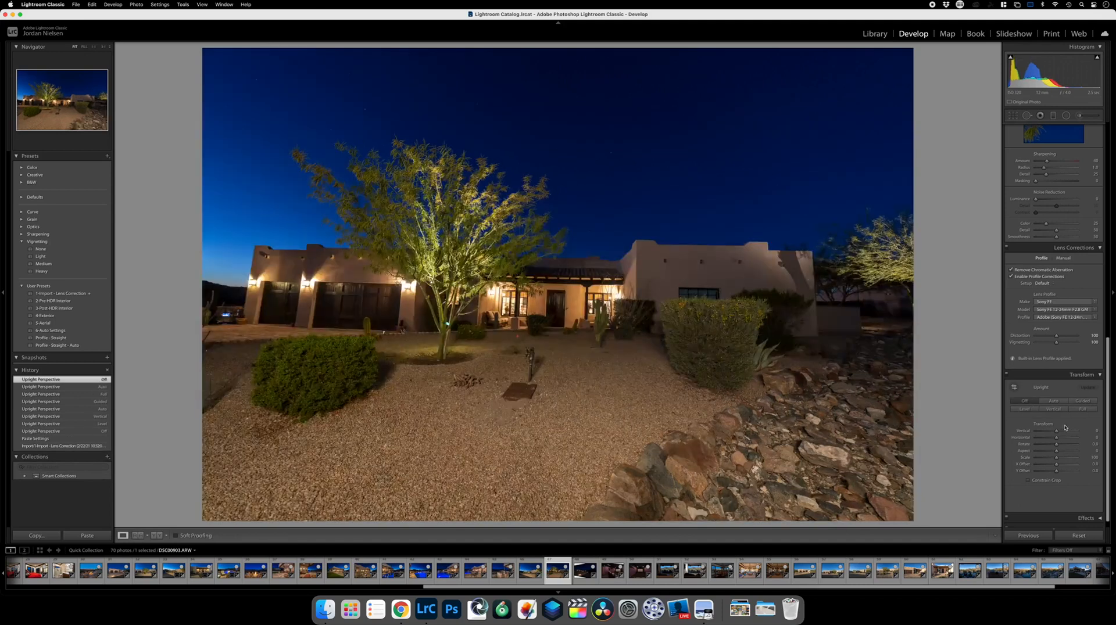
Correct the house's perspective manually by setting Transform Vertical to -28 and Rotate to -0.6.
{"action": "left_click_drag", "start_coordinate": [1056, 433], "coordinate": [1049, 433]}
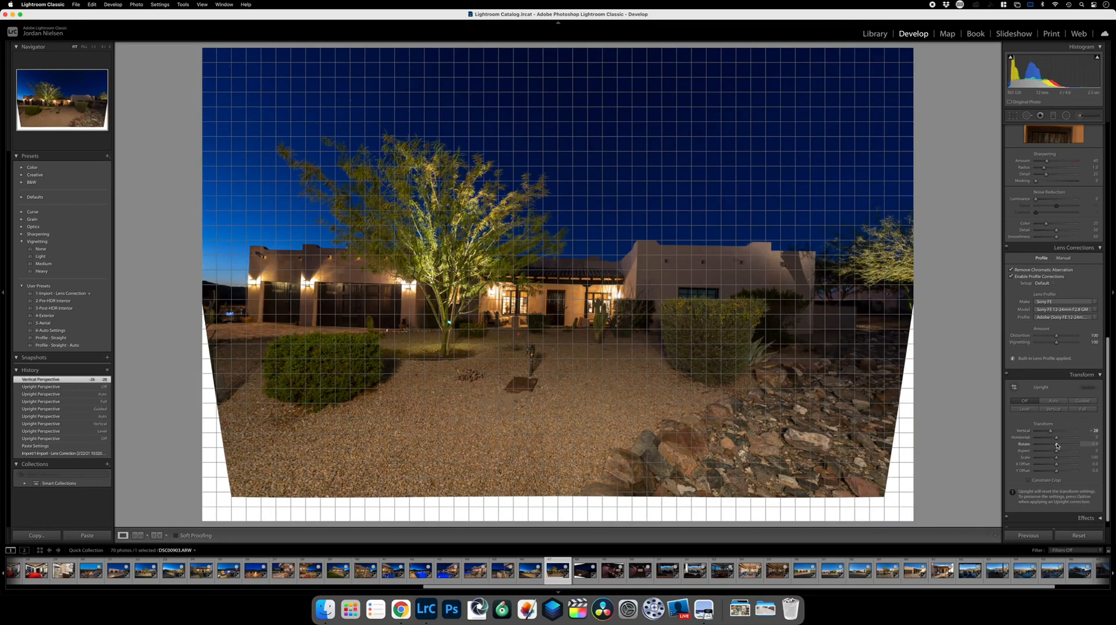
{"action": "left_click_drag", "start_coordinate": [1057, 446], "coordinate": [1055, 444]}
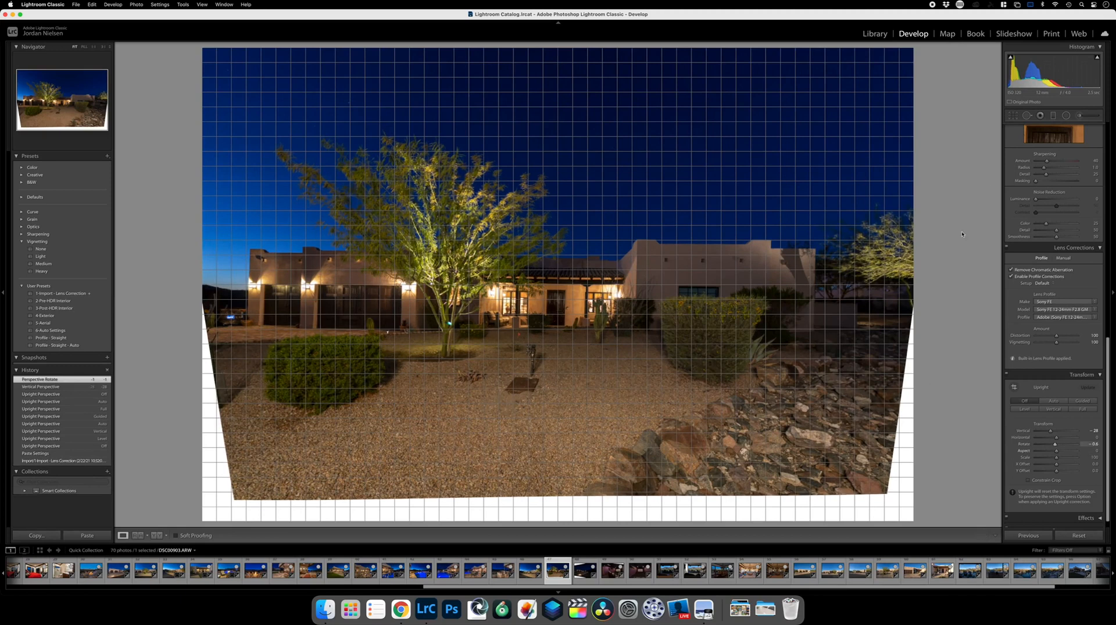
Crop the photo inward from the lower edge to exclude the white areas around the image, and apply the crop.
{"action": "left_click", "coordinate": [1013, 115]}
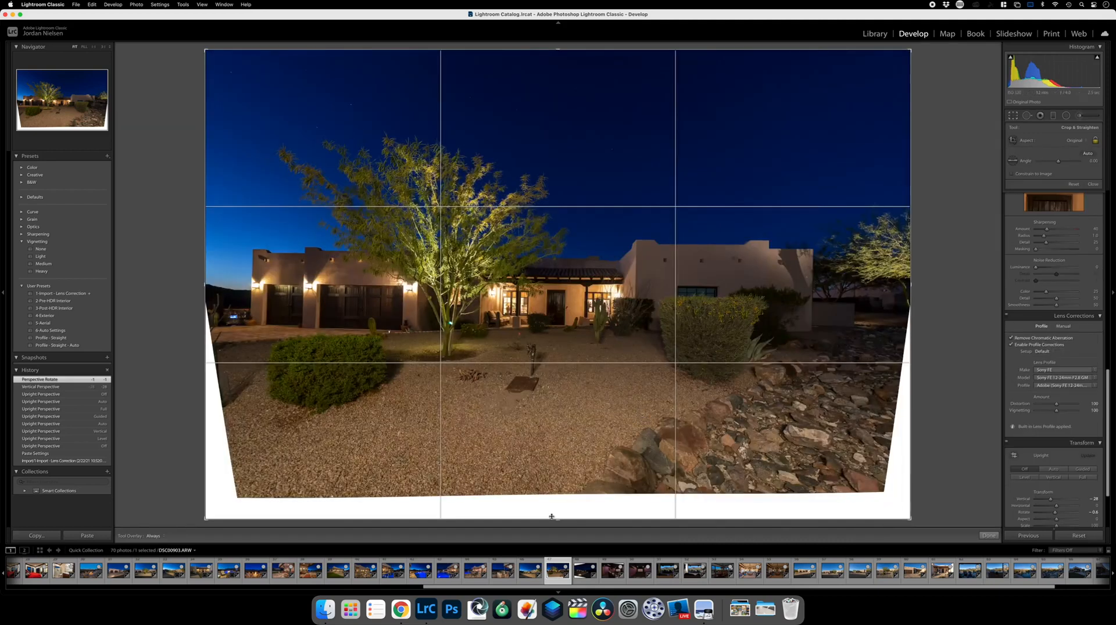
{"action": "left_click_drag", "start_coordinate": [554, 519], "coordinate": [556, 500]}
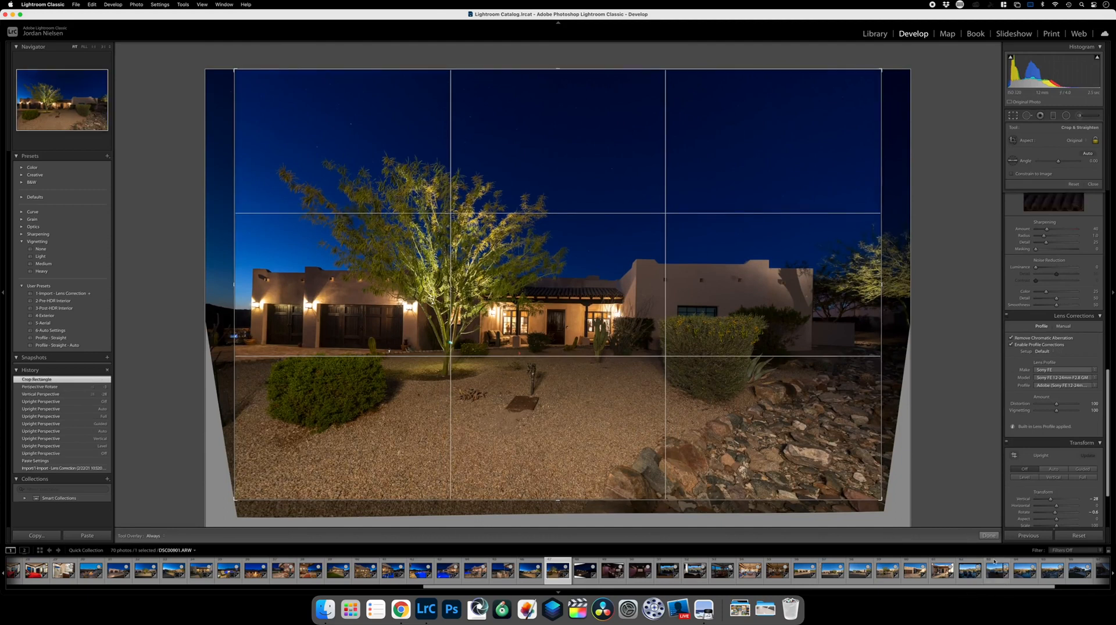
{"action": "left_click", "coordinate": [990, 537]}
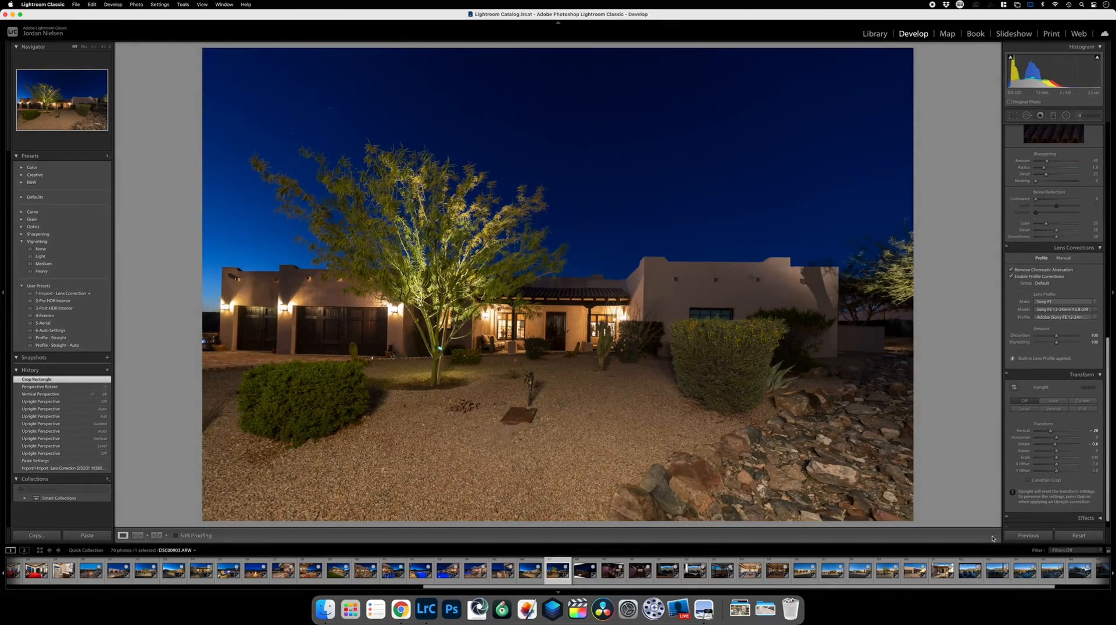
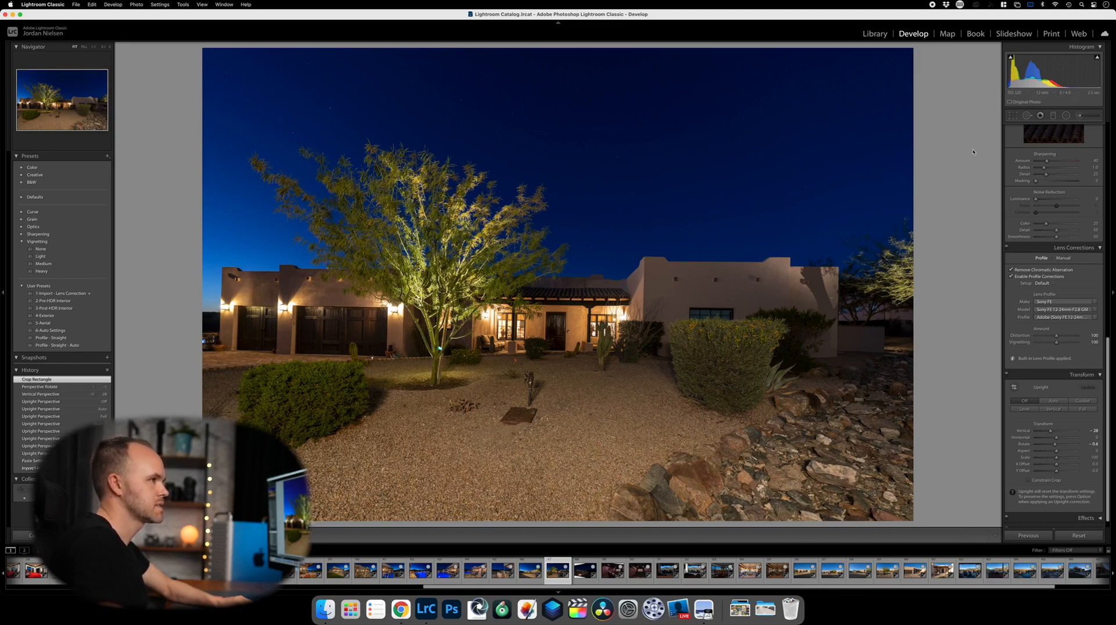
Brighten the house facade from the right wall across the entry to the garages with an adjustment brush at 0.67 exposure.
{"action": "left_click", "coordinate": [1079, 116]}
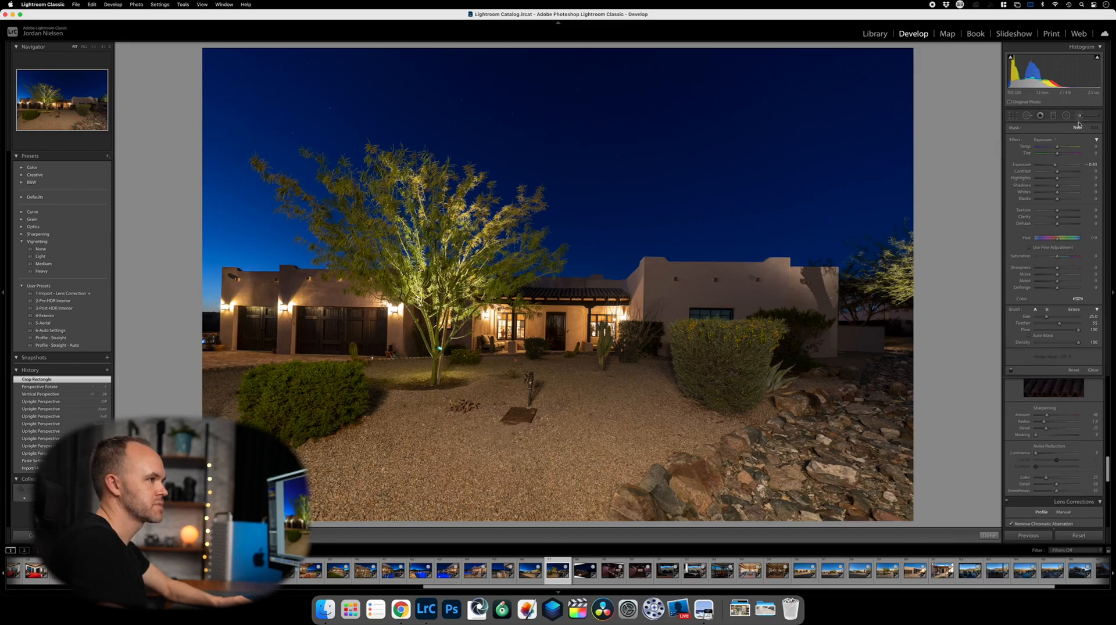
{"action": "left_click", "coordinate": [1061, 165]}
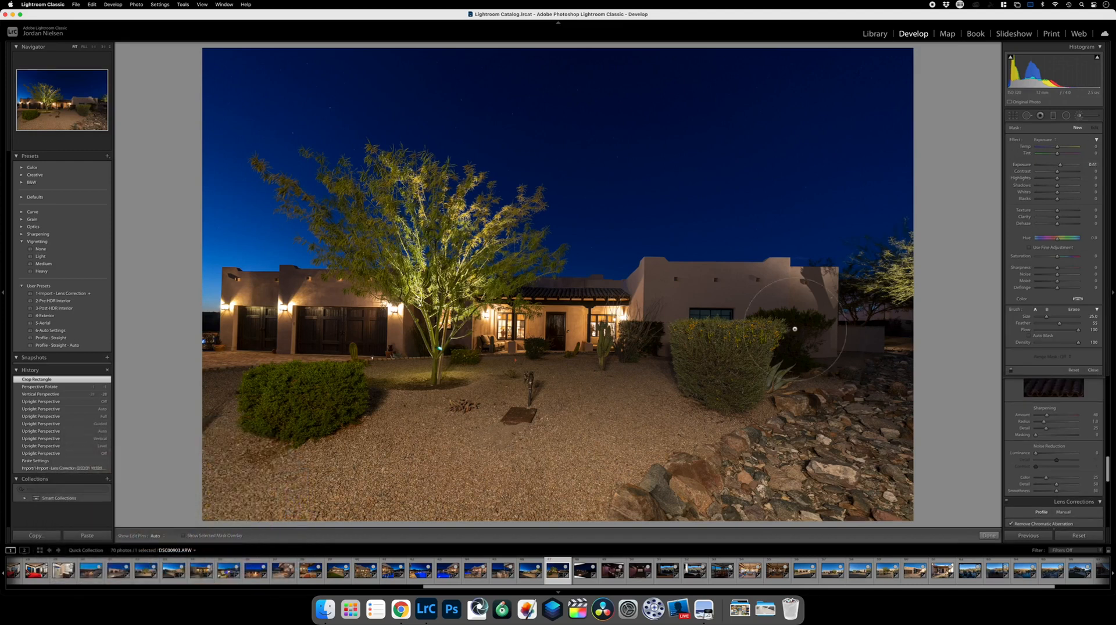
{"action": "scroll", "coordinate": [826, 323], "scroll_direction": "down", "scroll_amount": 1}
{"action": "left_click_drag", "start_coordinate": [826, 323], "coordinate": [616, 320]}
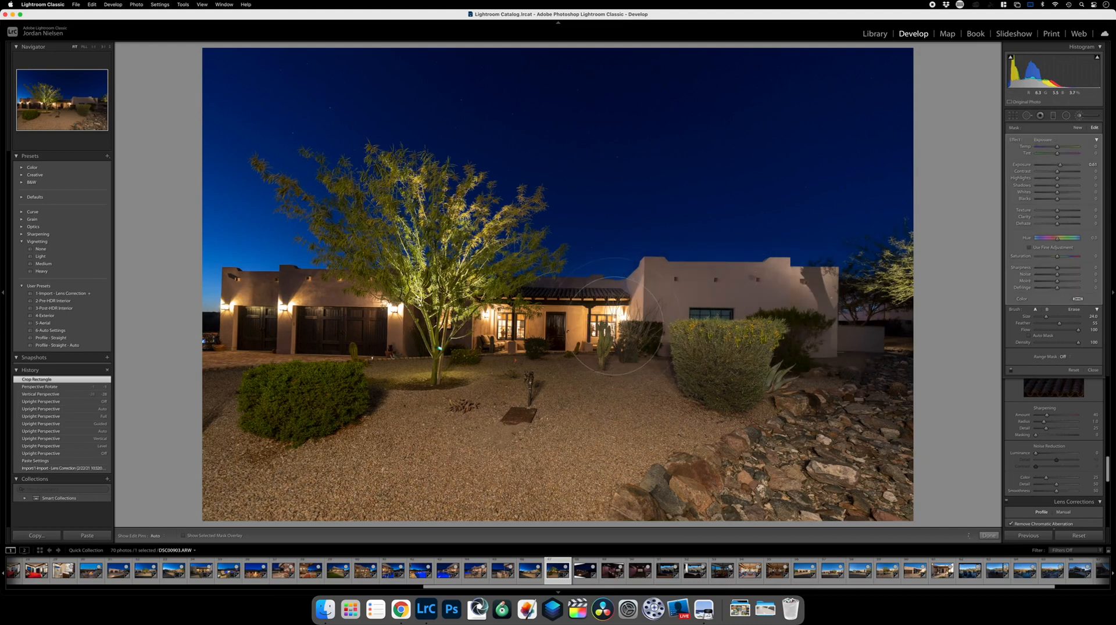
{"action": "mouse_move", "coordinate": [270, 329]}
{"action": "left_mouse_down"}
{"action": "mouse_move", "coordinate": [396, 330]}
{"action": "mouse_move", "coordinate": [422, 341]}
{"action": "mouse_move", "coordinate": [409, 365]}
{"action": "left_mouse_up"}
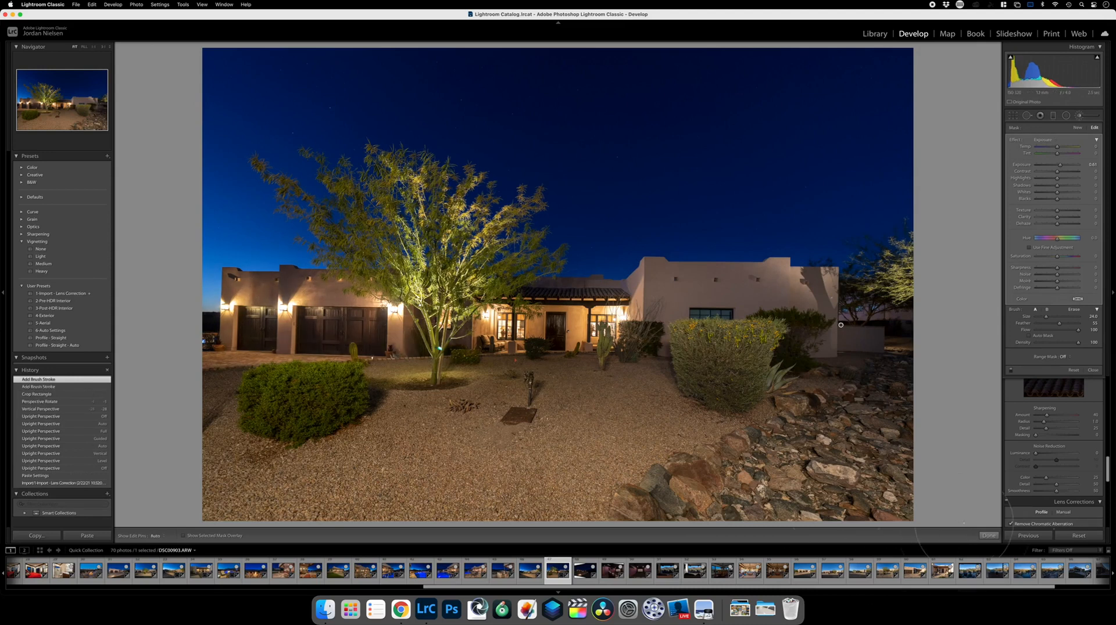
{"action": "left_click", "coordinate": [988, 535]}
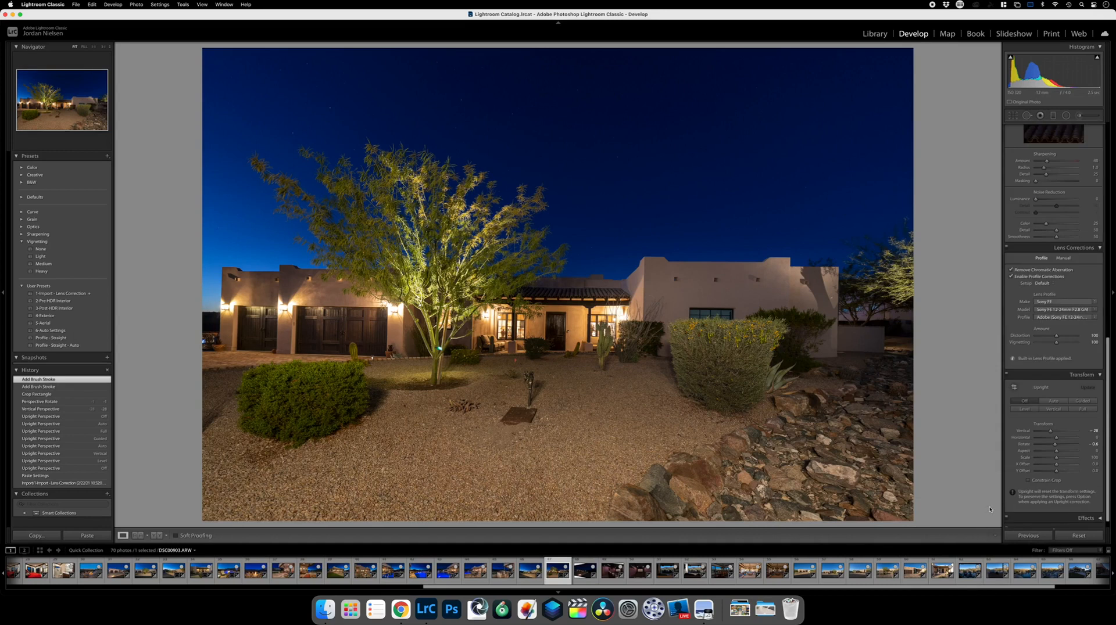
On the next photo, the driveway view, turn off Upright and raise Shadows to +100.
{"action": "key", "text": "Right"}
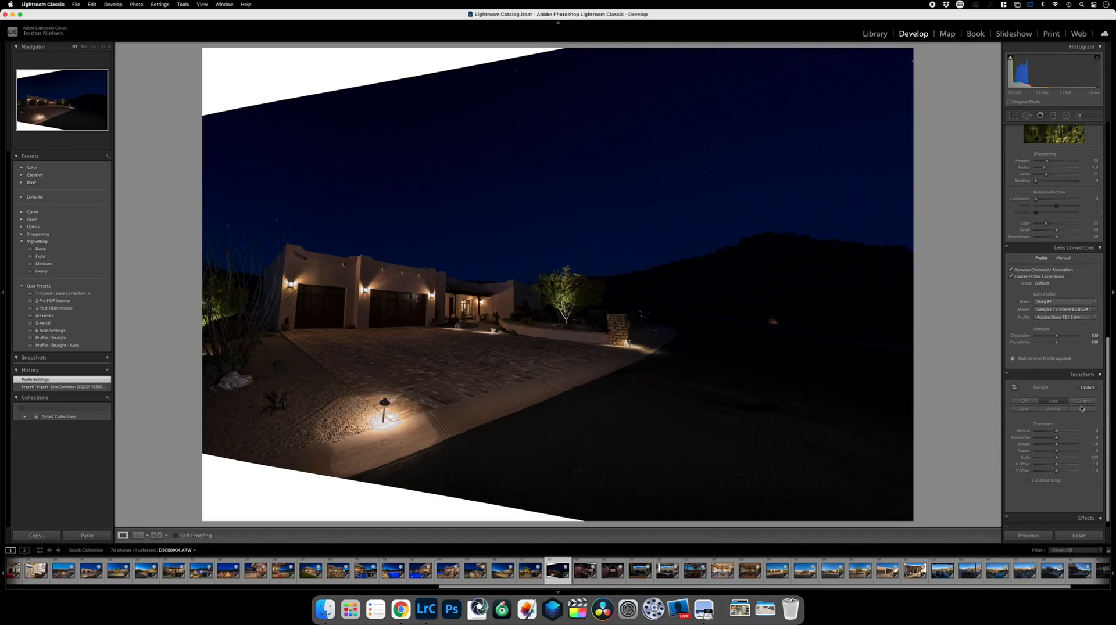
{"action": "left_click", "coordinate": [1017, 403]}
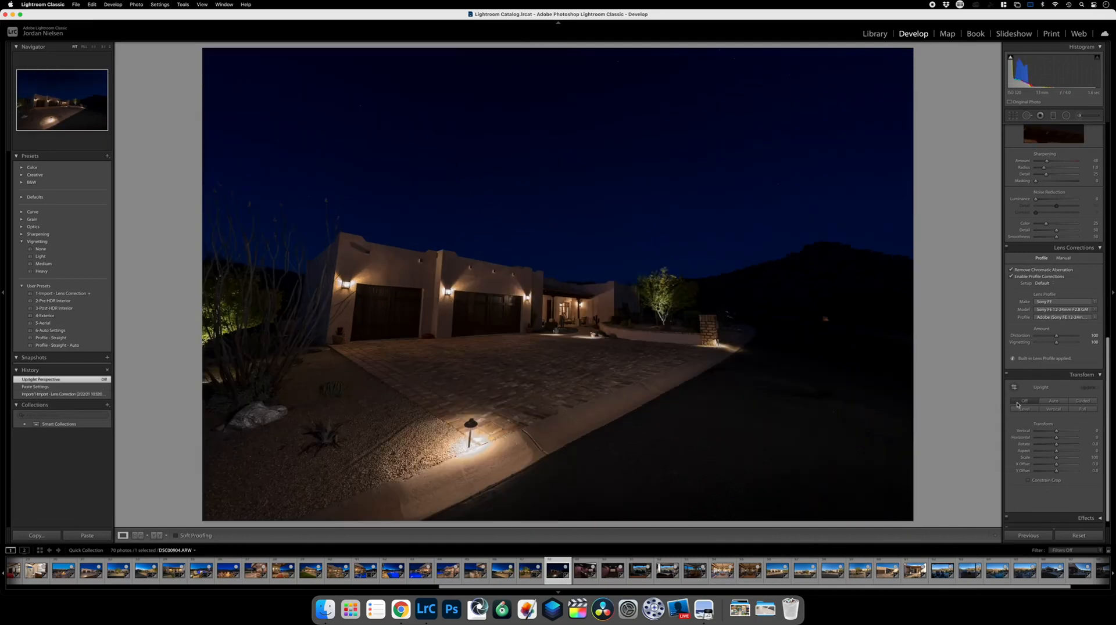
{"action": "scroll", "coordinate": [1040, 325], "scroll_direction": "up", "scroll_amount": 10}
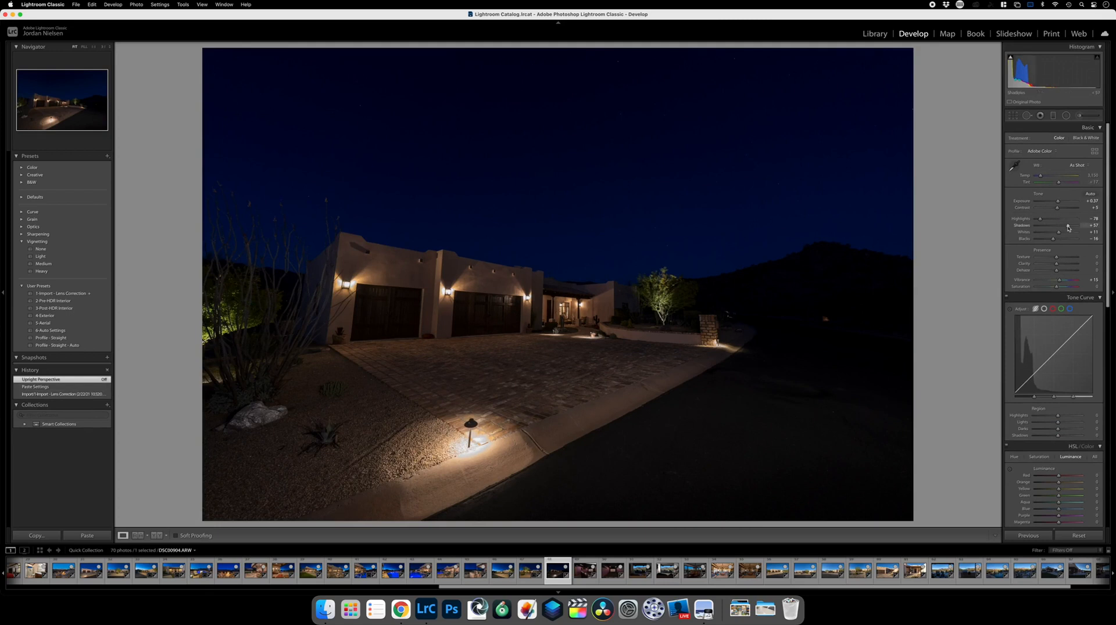
{"action": "left_click_drag", "start_coordinate": [1068, 227], "coordinate": [1078, 226]}
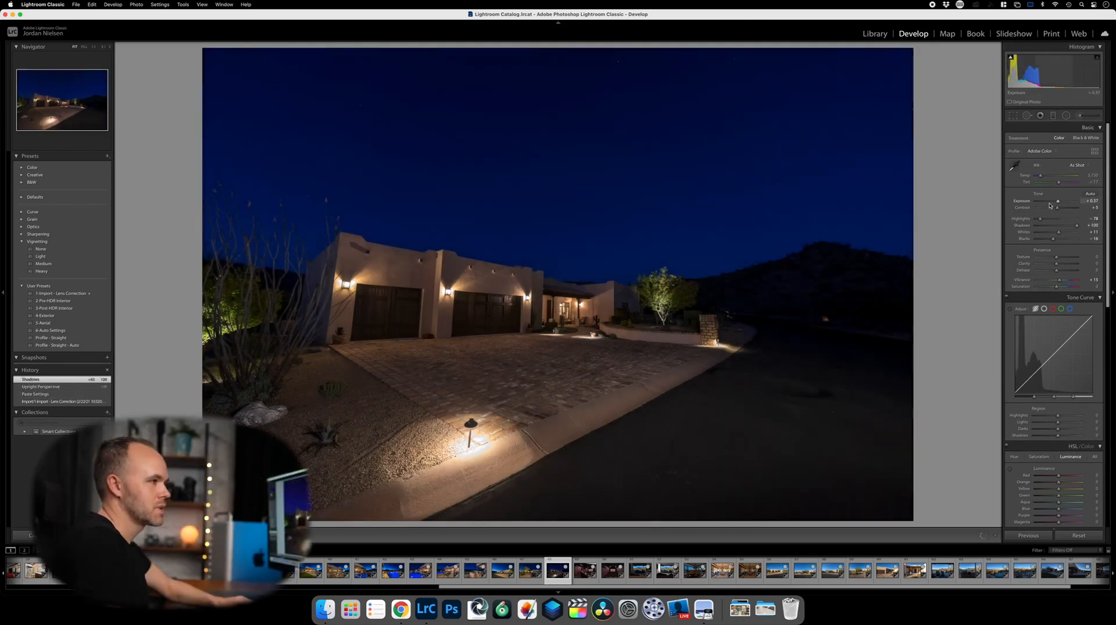
Try an exposure of +2.40 on the driveway photo and inspect the hillside up close.
{"action": "left_click_drag", "start_coordinate": [1057, 203], "coordinate": [1066, 201]}
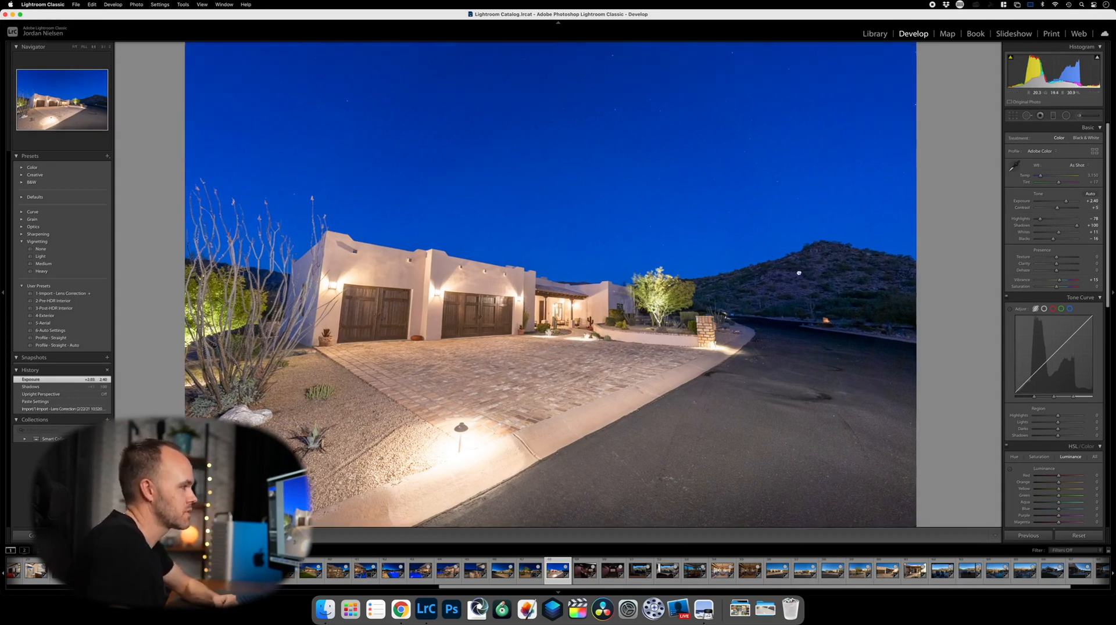
{"action": "left_click", "coordinate": [840, 270]}
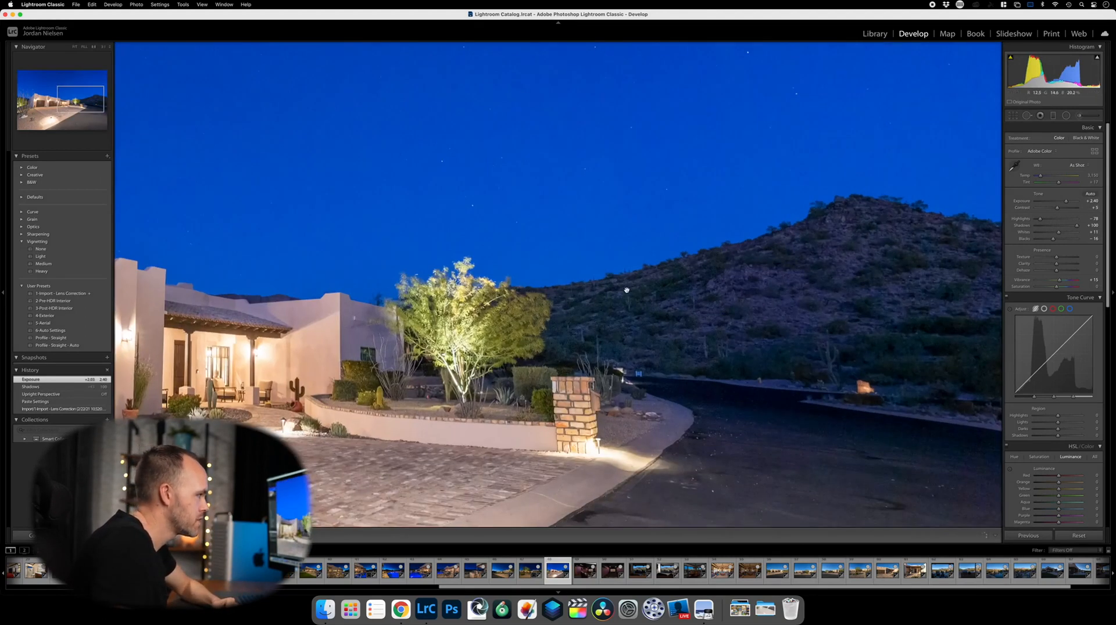
{"action": "left_click", "coordinate": [602, 312]}
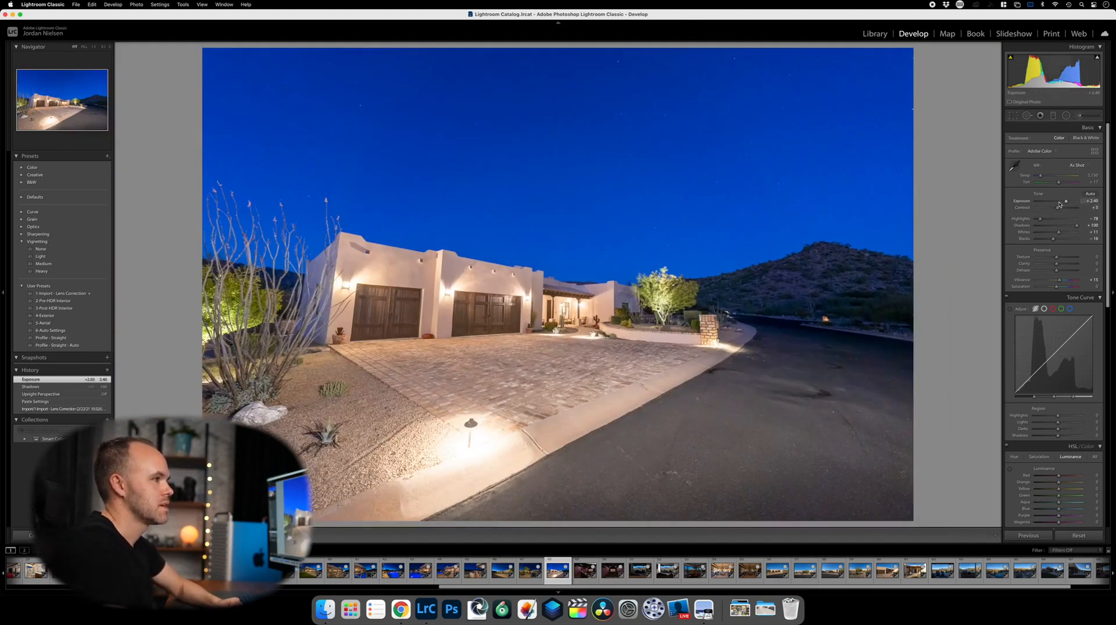
Set the driveway photo's overall exposure to +0.95.
{"action": "left_click_drag", "start_coordinate": [1061, 202], "coordinate": [1060, 203]}
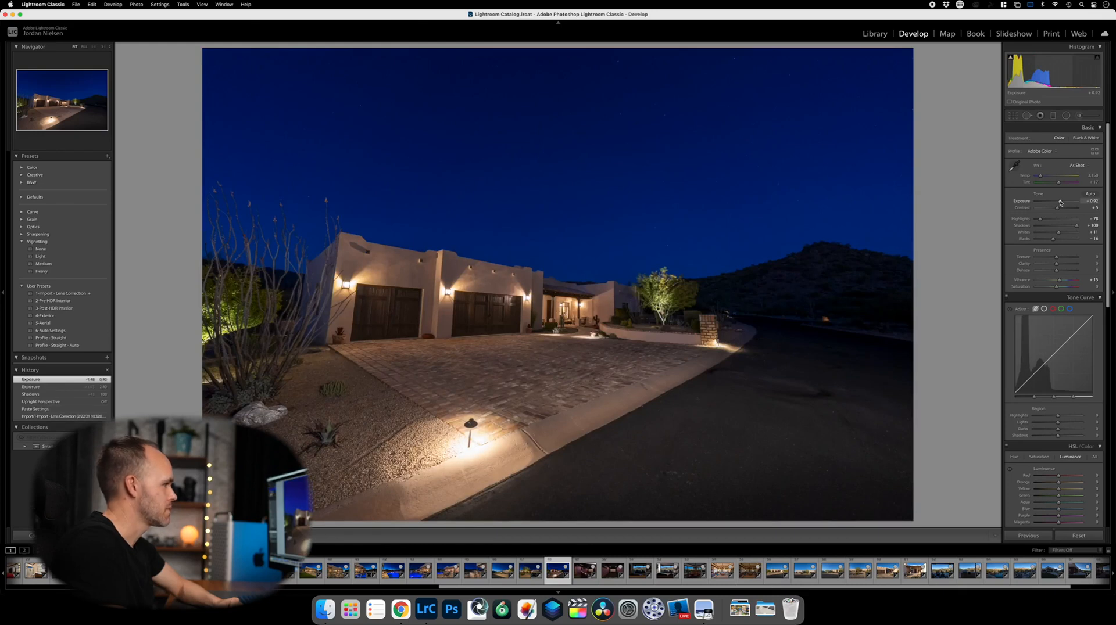
{"action": "left_click_drag", "start_coordinate": [1060, 203], "coordinate": [1061, 203]}
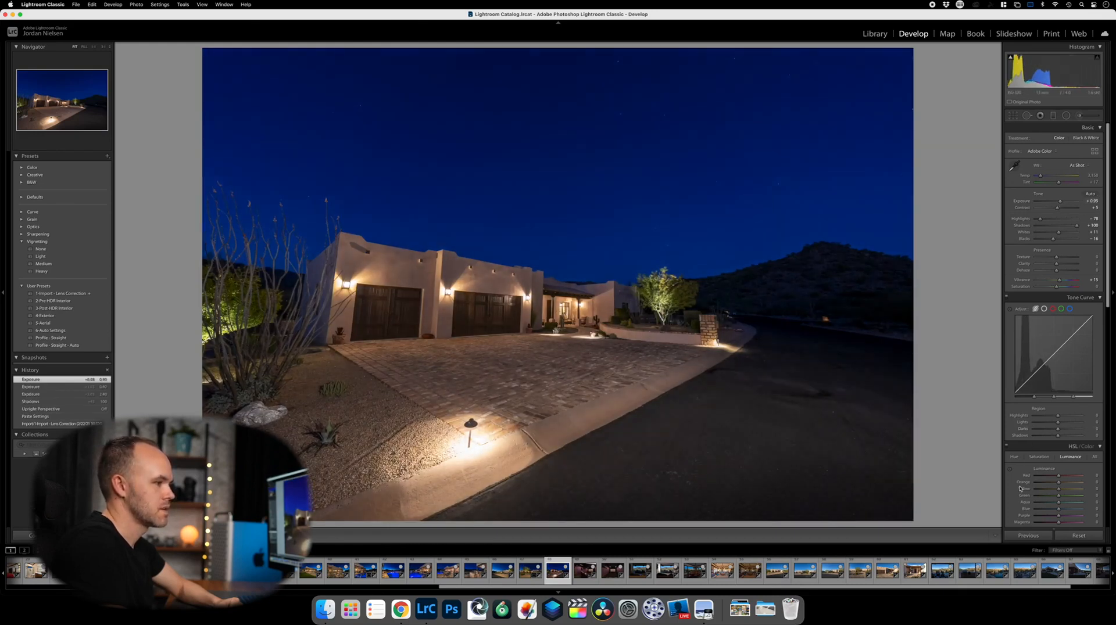
Brighten the night sky with the targeted luminance adjustment, raising Blue to about +83 and Purple to about +26.
{"action": "left_click", "coordinate": [1010, 470]}
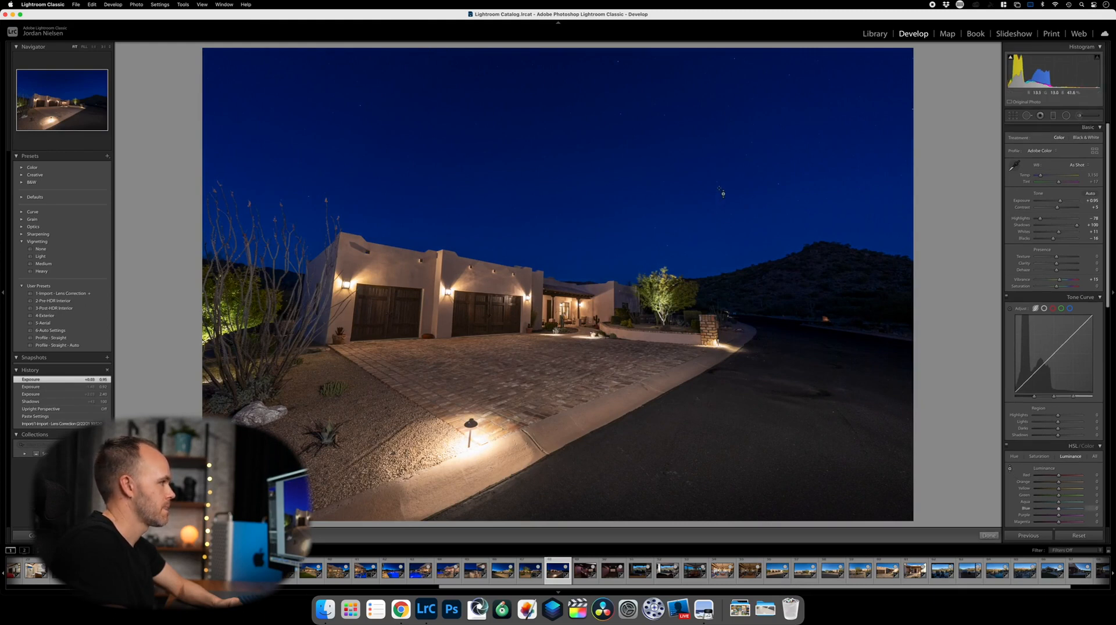
{"action": "left_click_drag", "start_coordinate": [722, 193], "coordinate": [723, 148]}
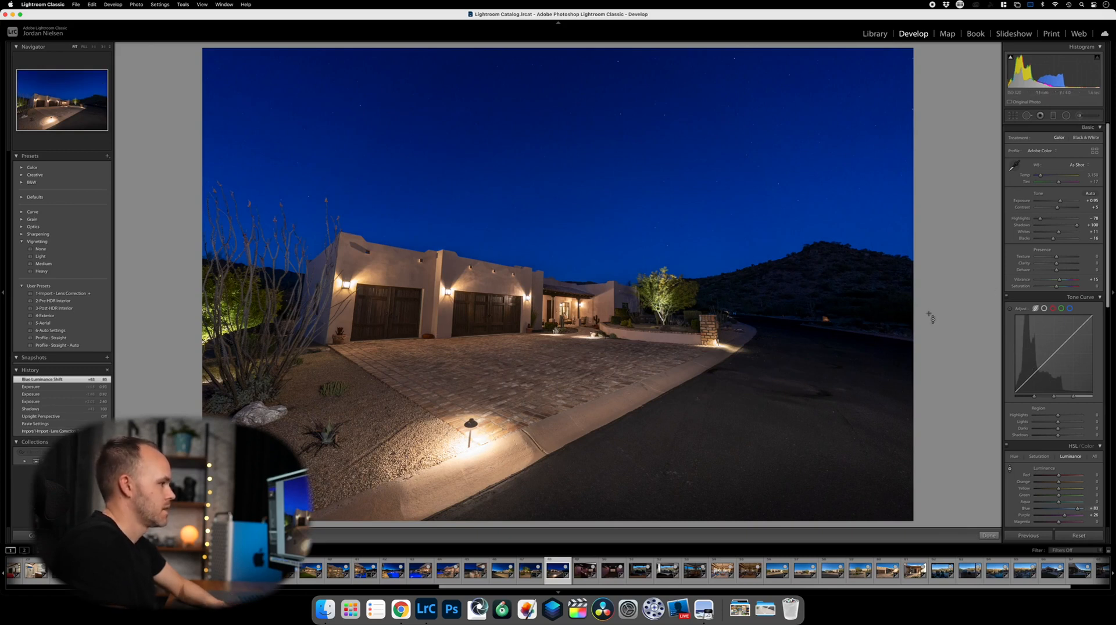
Darken the asphalt road in the foreground with an adjustment brush at about -0.65 exposure.
{"action": "left_click", "coordinate": [1078, 115]}
{"action": "left_click_drag", "start_coordinate": [1059, 164], "coordinate": [1054, 164]}
{"action": "key", "text": "h"}
{"action": "scroll", "coordinate": [803, 433], "scroll_direction": "up", "scroll_amount": 5}
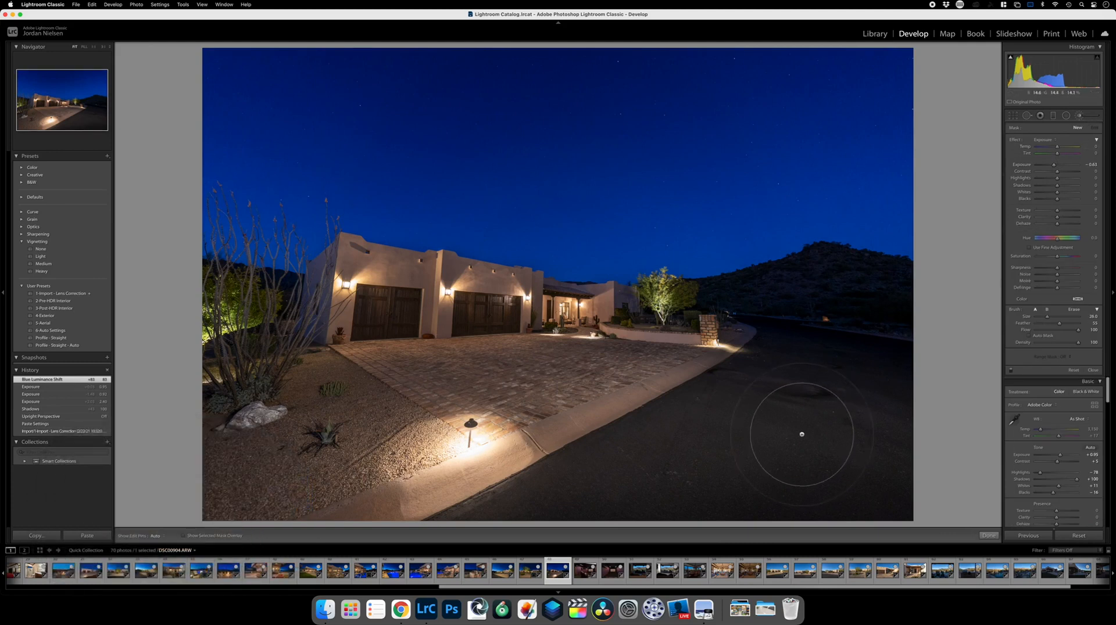
{"action": "mouse_move", "coordinate": [832, 362]}
{"action": "left_mouse_down"}
{"action": "mouse_move", "coordinate": [797, 399]}
{"action": "mouse_move", "coordinate": [575, 485]}
{"action": "mouse_move", "coordinate": [543, 531]}
{"action": "mouse_move", "coordinate": [562, 531]}
{"action": "left_mouse_up"}
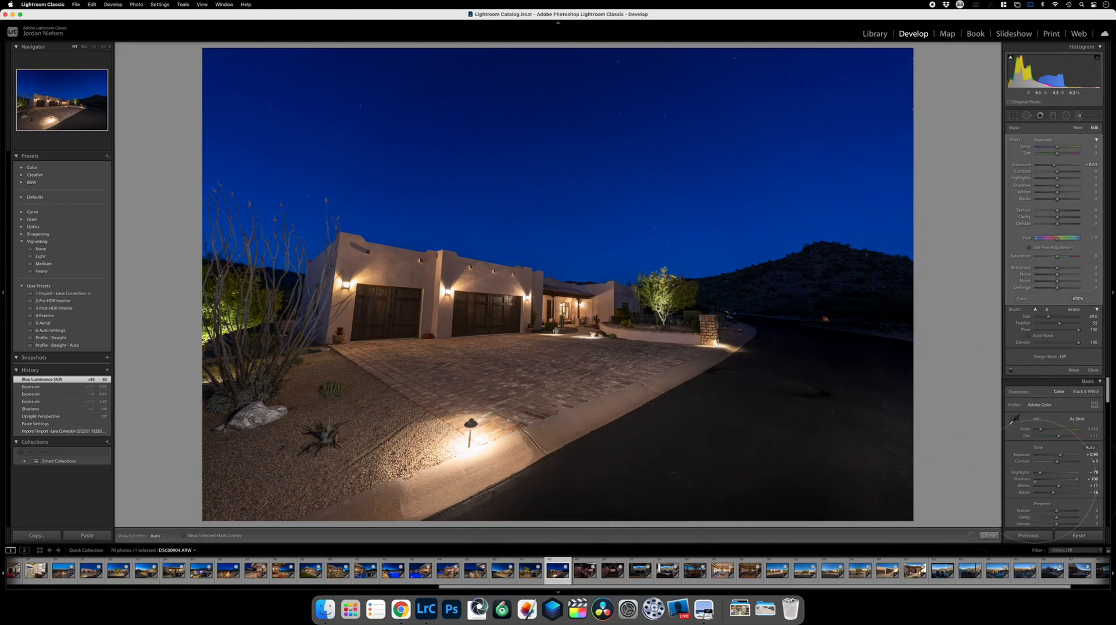
{"action": "left_click", "coordinate": [988, 535]}
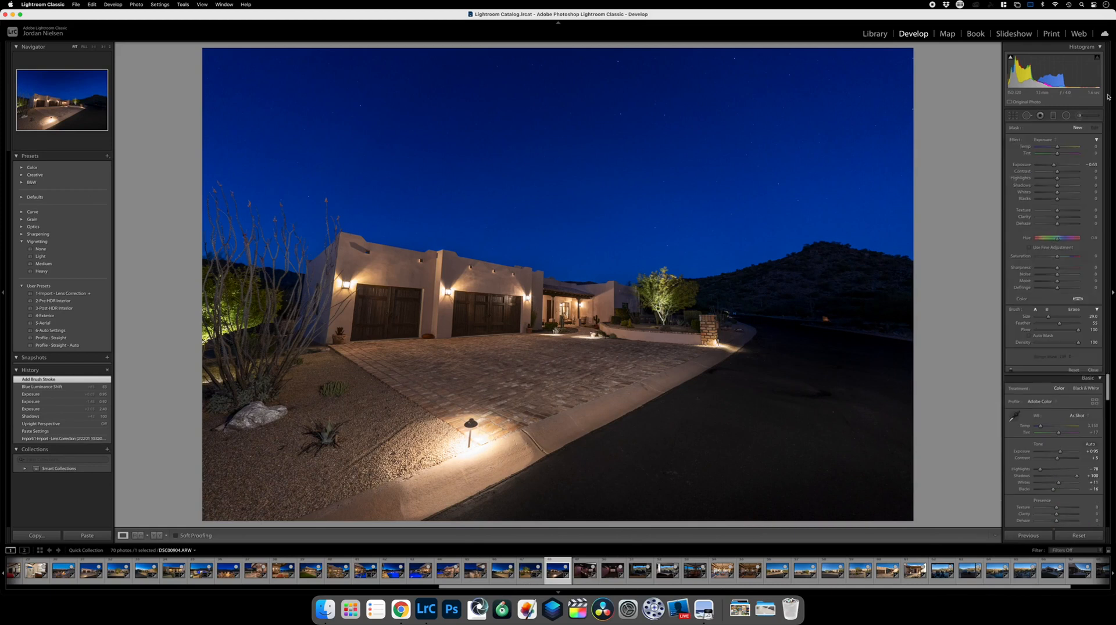
Brighten the entry area and the garage doors with a new adjustment brush at 0.76 exposure and size 8.
{"action": "left_click", "coordinate": [1076, 119]}
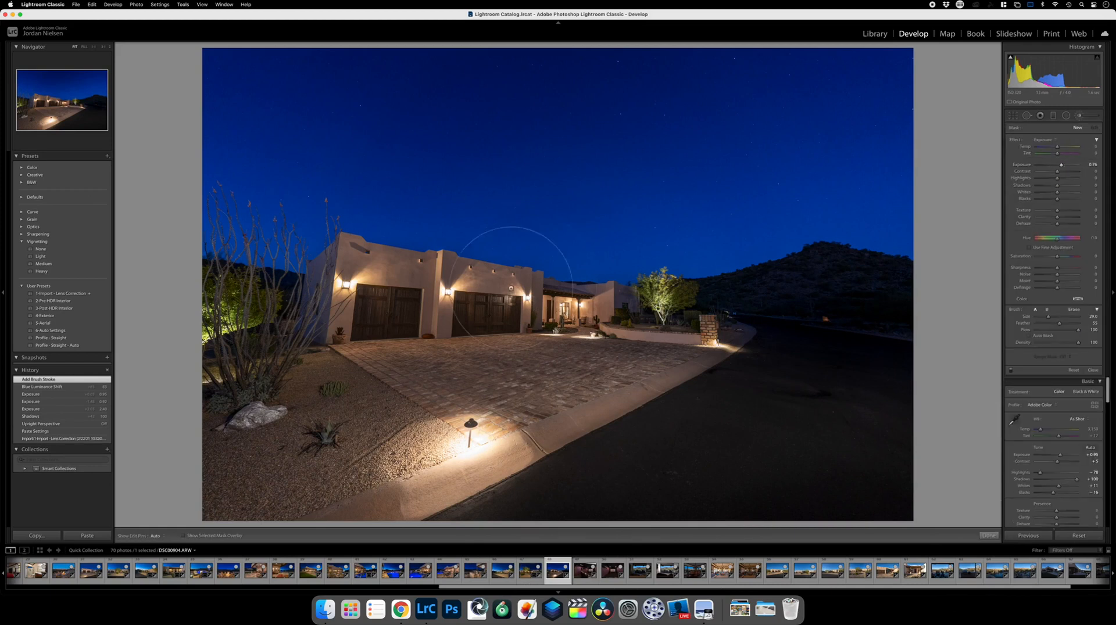
{"action": "scroll", "coordinate": [558, 293], "scroll_direction": "down", "scroll_amount": 10}
{"action": "scroll", "coordinate": [616, 300], "scroll_direction": "up", "scroll_amount": 6}
{"action": "mouse_move", "coordinate": [631, 302]}
{"action": "left_mouse_down"}
{"action": "mouse_move", "coordinate": [357, 267]}
{"action": "mouse_move", "coordinate": [323, 276]}
{"action": "mouse_move", "coordinate": [304, 330]}
{"action": "mouse_move", "coordinate": [371, 316]}
{"action": "mouse_move", "coordinate": [605, 324]}
{"action": "mouse_move", "coordinate": [615, 314]}
{"action": "left_mouse_up"}
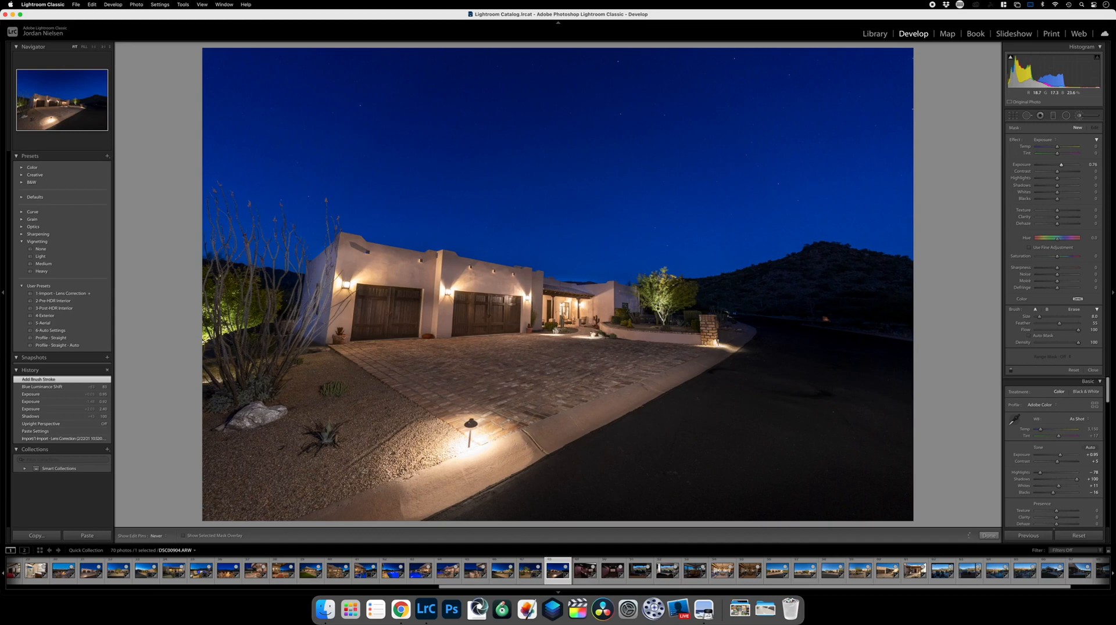
{"action": "mouse_move", "coordinate": [468, 291]}
{"action": "left_mouse_down"}
{"action": "mouse_move", "coordinate": [421, 287]}
{"action": "mouse_move", "coordinate": [364, 290]}
{"action": "left_mouse_up"}
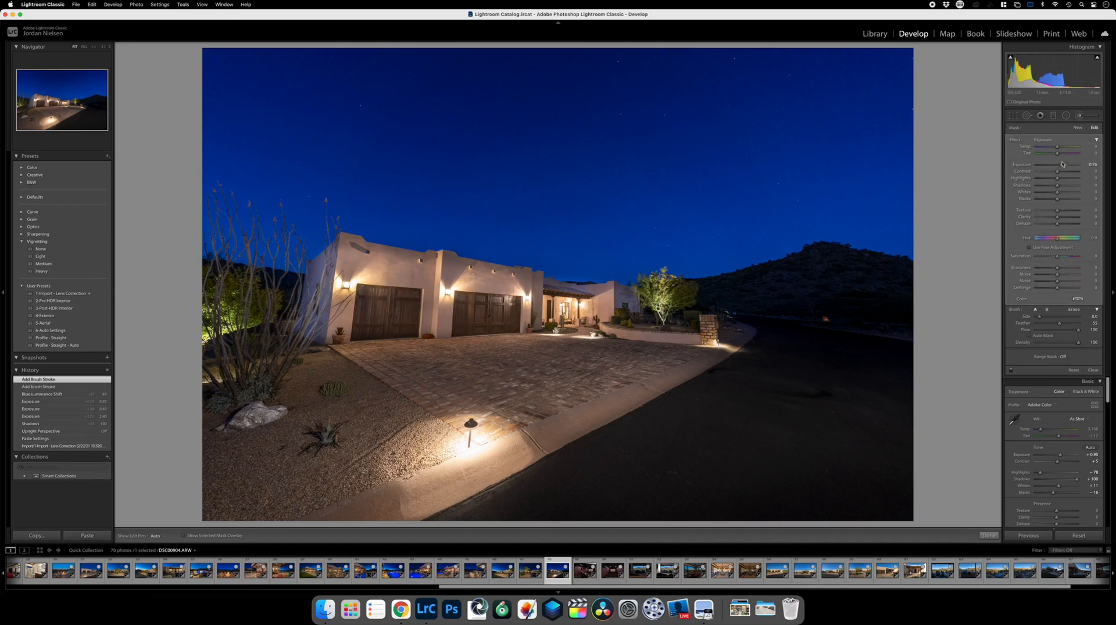
Fine-tune the entry and garage brush's exposure, warm its temperature slightly, and finish brushing on reaching the home theater photo.
{"action": "left_click_drag", "start_coordinate": [1062, 165], "coordinate": [1062, 167]}
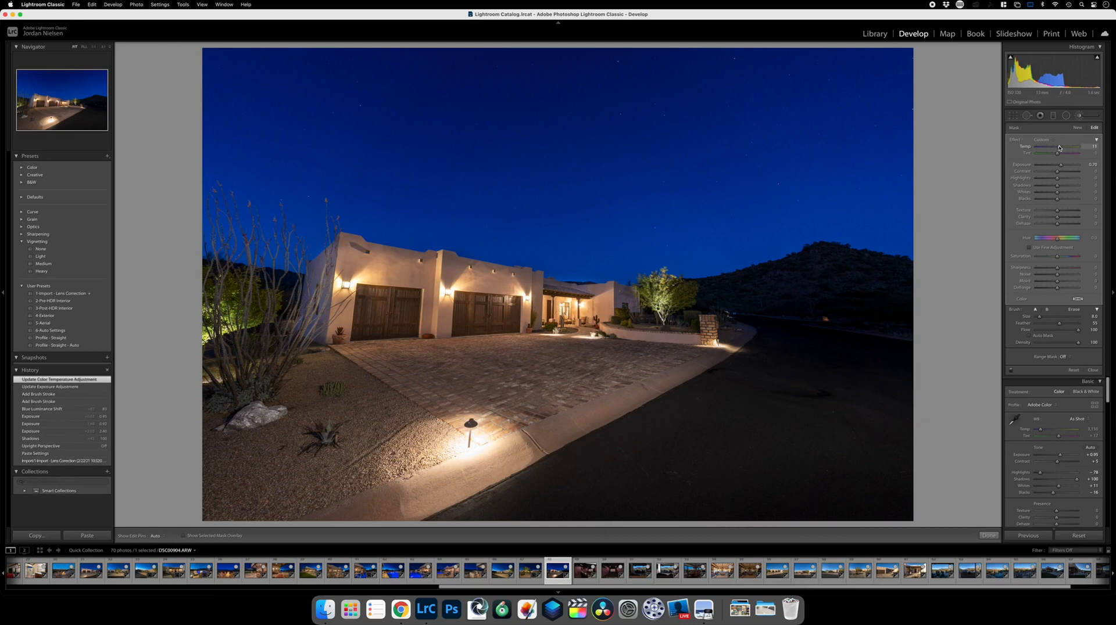
{"action": "key", "text": "Right"}
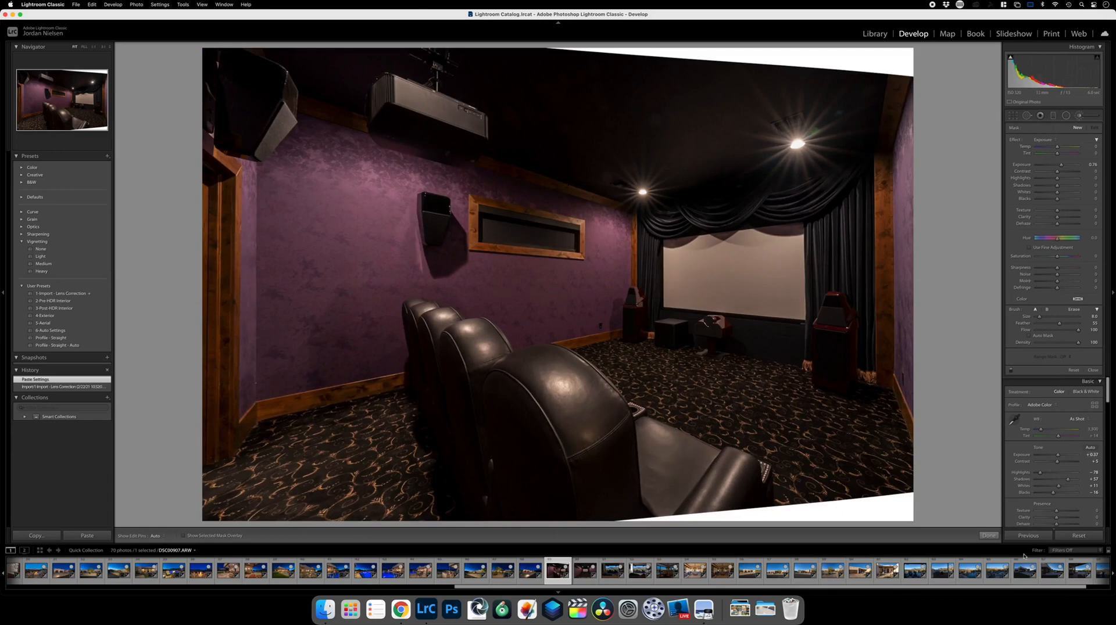
{"action": "left_click", "coordinate": [988, 535]}
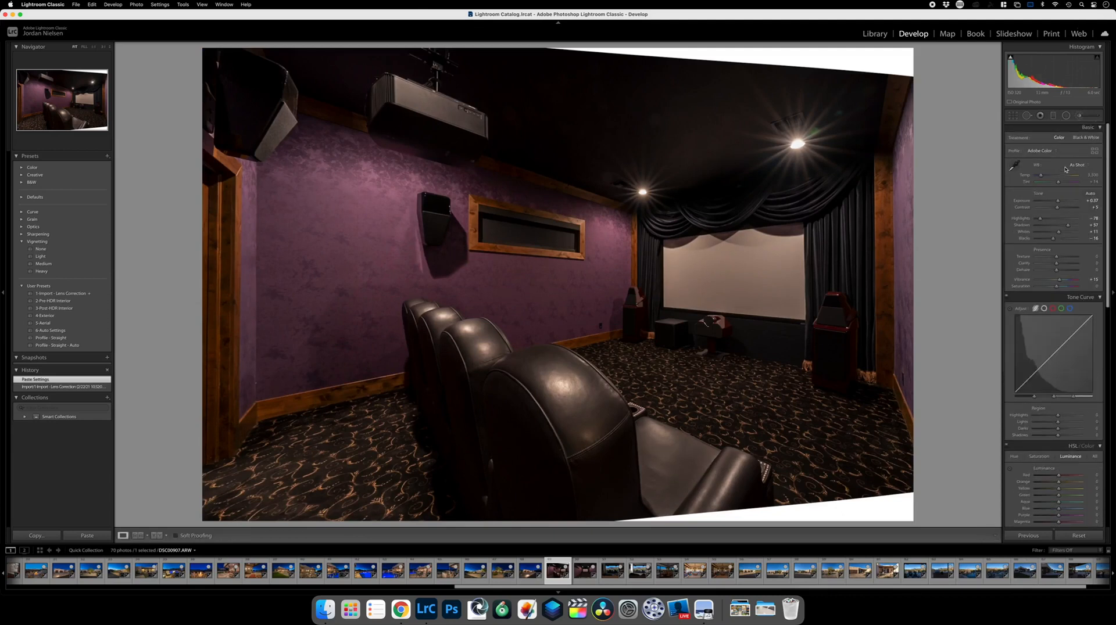
Turn off the Upright perspective correction on the angled home theater photo.
{"action": "scroll", "coordinate": [1063, 349], "scroll_direction": "down", "scroll_amount": 10}
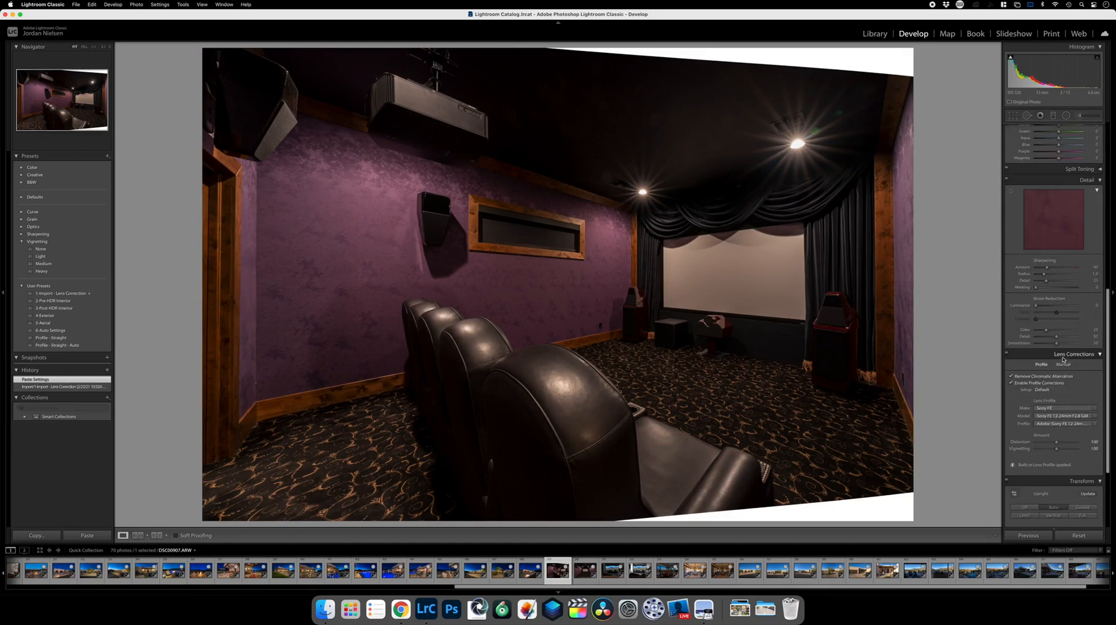
{"action": "scroll", "coordinate": [1063, 360], "scroll_direction": "down", "scroll_amount": 5}
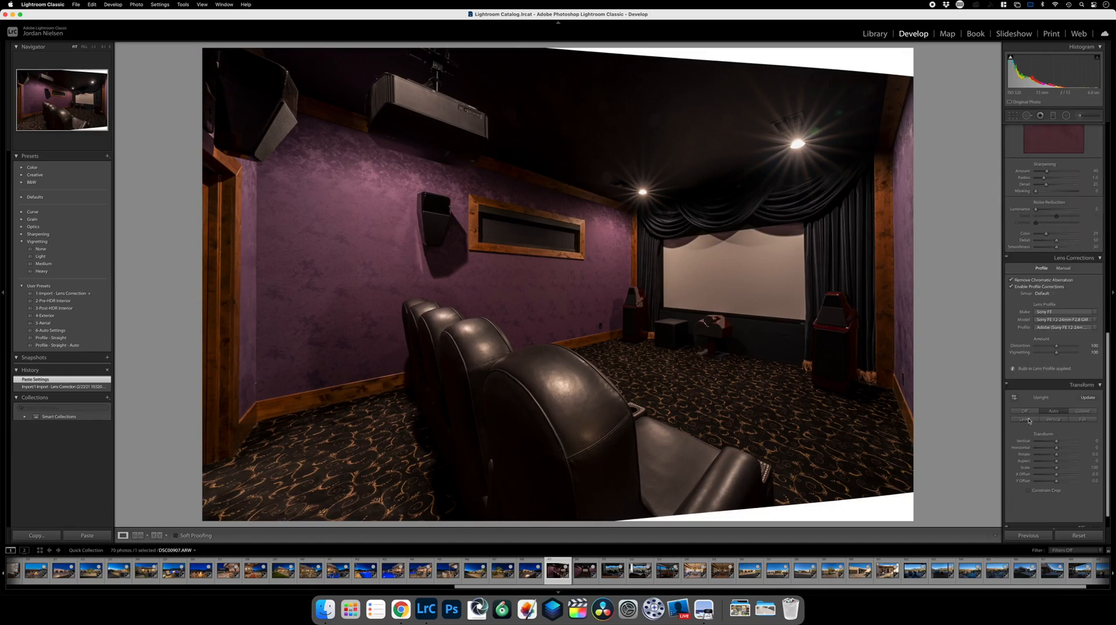
{"action": "left_click", "coordinate": [1026, 410]}
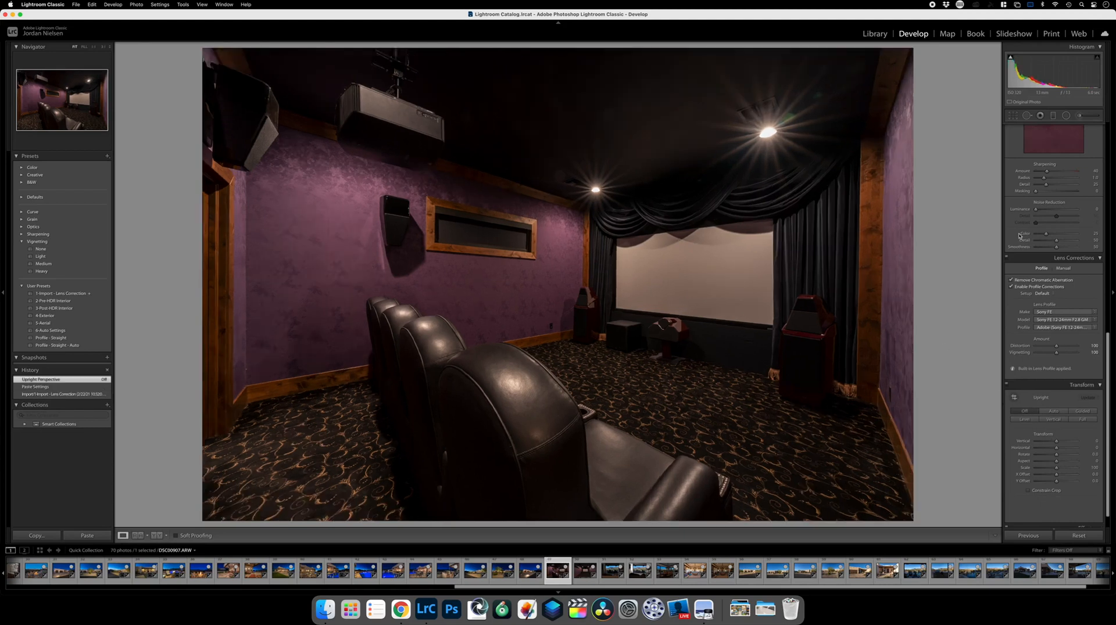
Set the theater photo's exposure to +0.80 and neutralize its white balance by sampling the projection screen.
{"action": "scroll", "coordinate": [1022, 233], "scroll_direction": "up", "scroll_amount": 15}
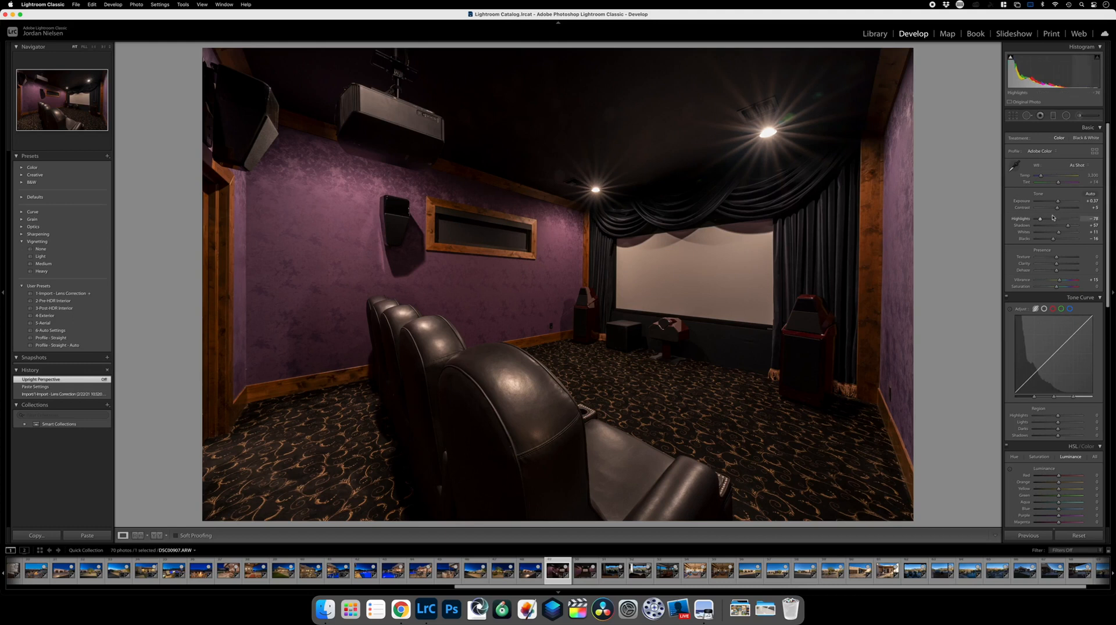
{"action": "left_click_drag", "start_coordinate": [1058, 203], "coordinate": [1058, 202]}
{"action": "left_click", "coordinate": [1014, 165]}
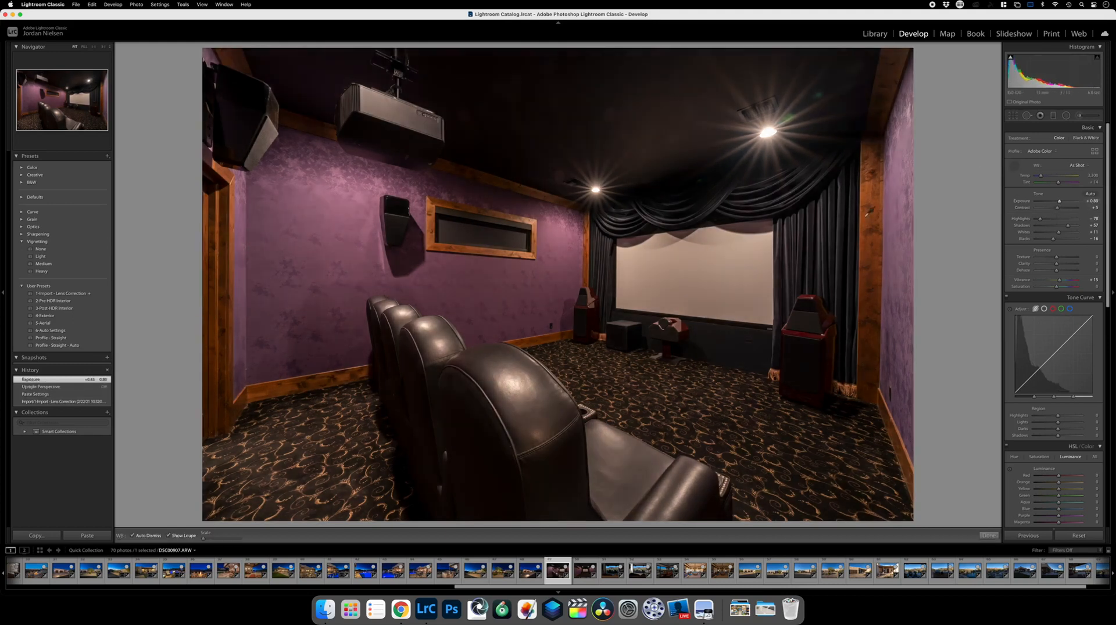
{"action": "left_click", "coordinate": [746, 253]}
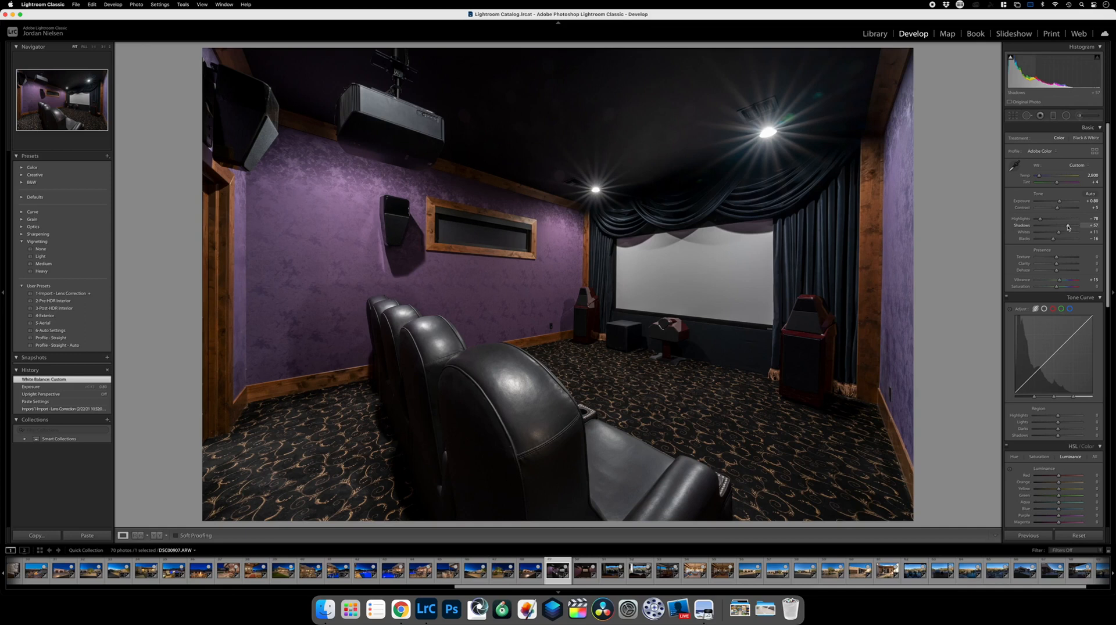
Refine the theater photo's tone with Shadows at +28, Dehaze at +13 and Exposure at +1.05.
{"action": "left_click_drag", "start_coordinate": [1070, 226], "coordinate": [1063, 227]}
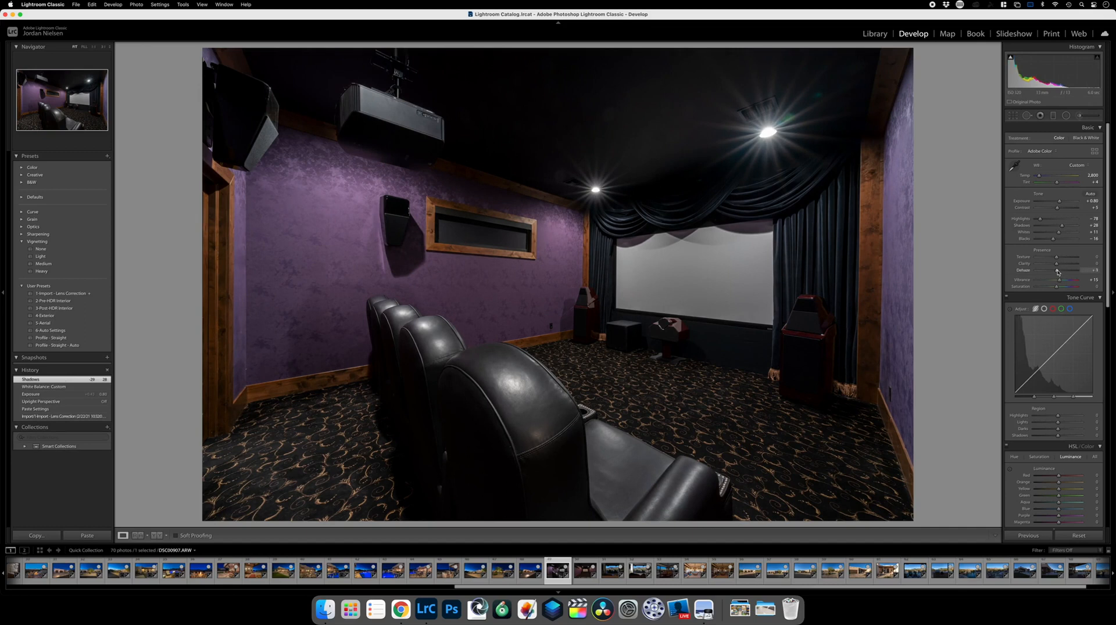
{"action": "left_click_drag", "start_coordinate": [1061, 272], "coordinate": [1061, 271]}
{"action": "left_click_drag", "start_coordinate": [1057, 269], "coordinate": [1058, 269]}
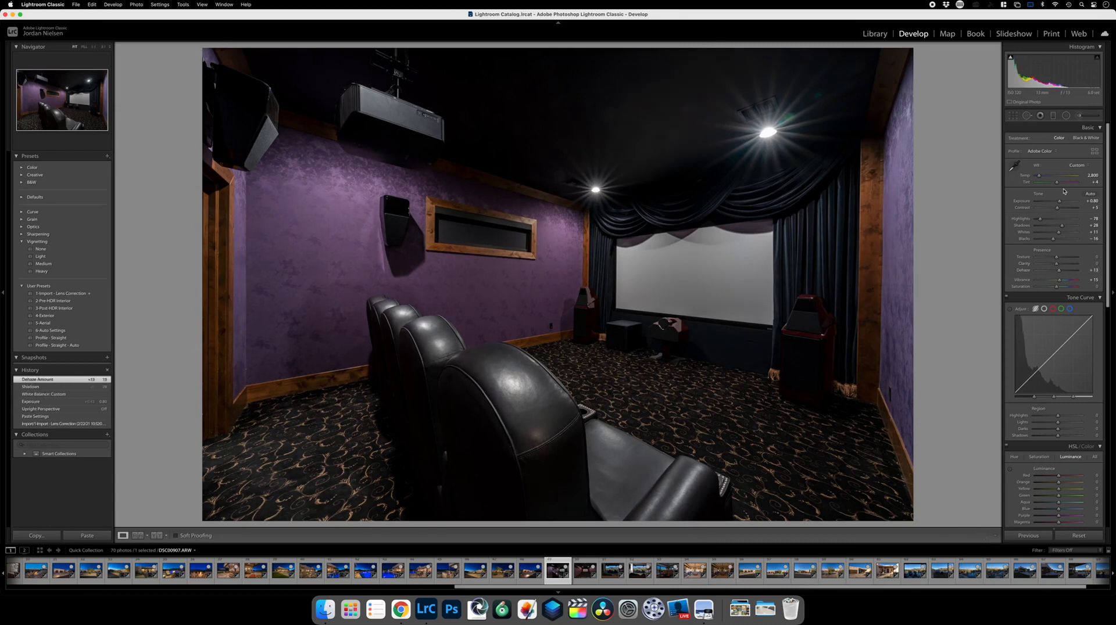
{"action": "left_click_drag", "start_coordinate": [1059, 203], "coordinate": [1061, 204]}
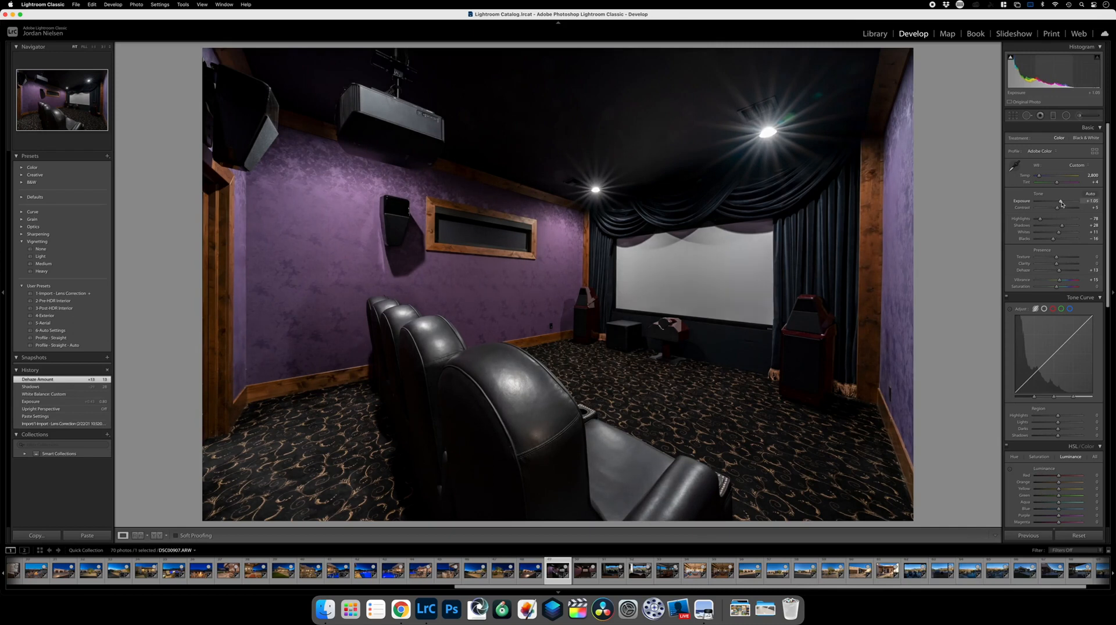
{"action": "left_click_drag", "start_coordinate": [1061, 204], "coordinate": [1061, 204]}
Copy the angled theater photo's develop settings and paste them onto the straight-on theater photo.
{"action": "left_click", "coordinate": [40, 537]}
{"action": "key", "text": "Return"}
{"action": "key", "text": "Right"}
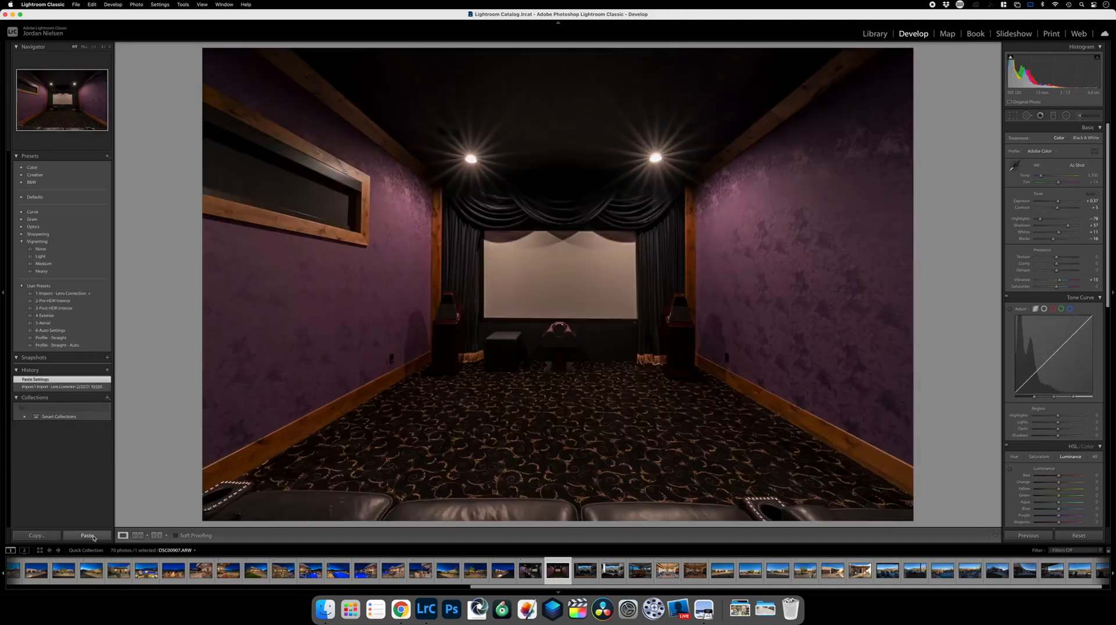
{"action": "left_click", "coordinate": [93, 537]}
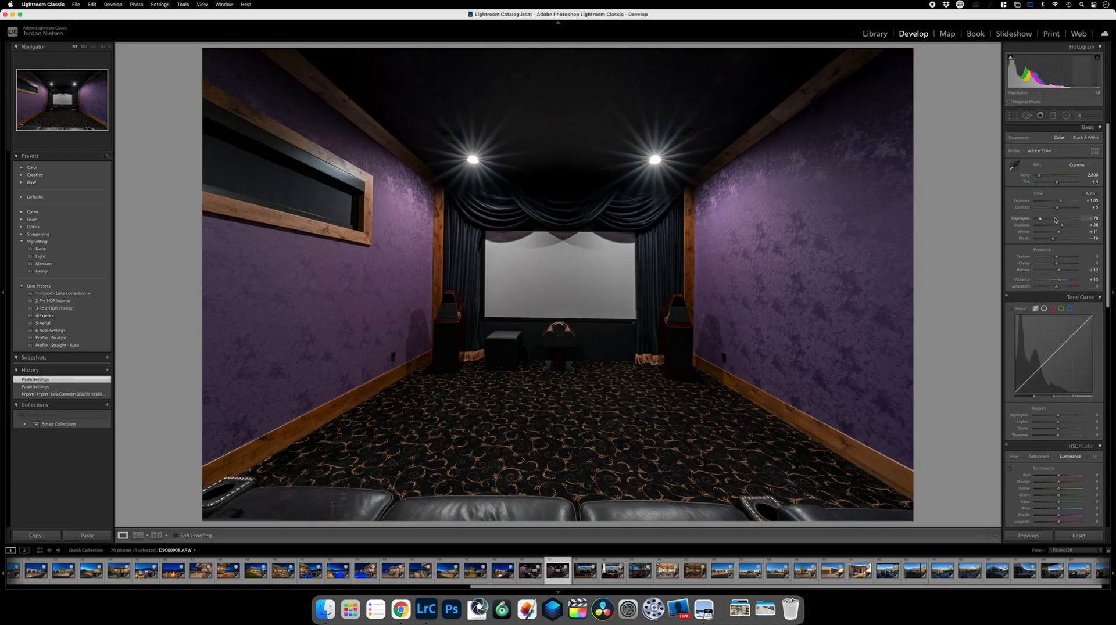
Apply the Auto Upright correction to the straight-on theater photo and move on to the living room photo with the patio view.
{"action": "scroll", "coordinate": [1053, 261], "scroll_direction": "down", "scroll_amount": 12}
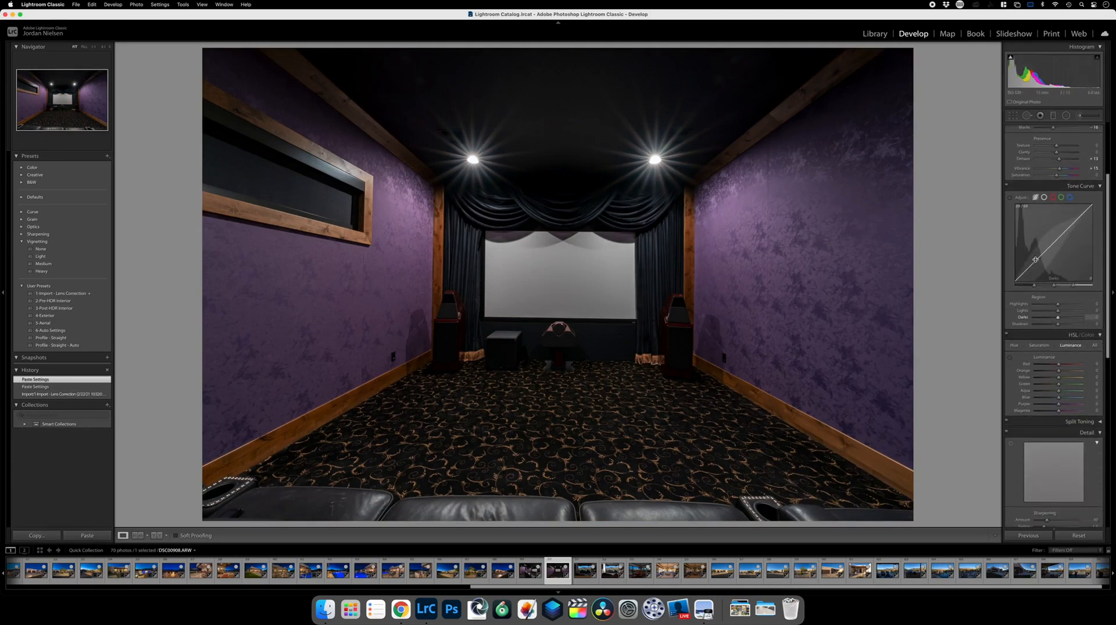
{"action": "scroll", "coordinate": [1054, 303], "scroll_direction": "down", "scroll_amount": 1}
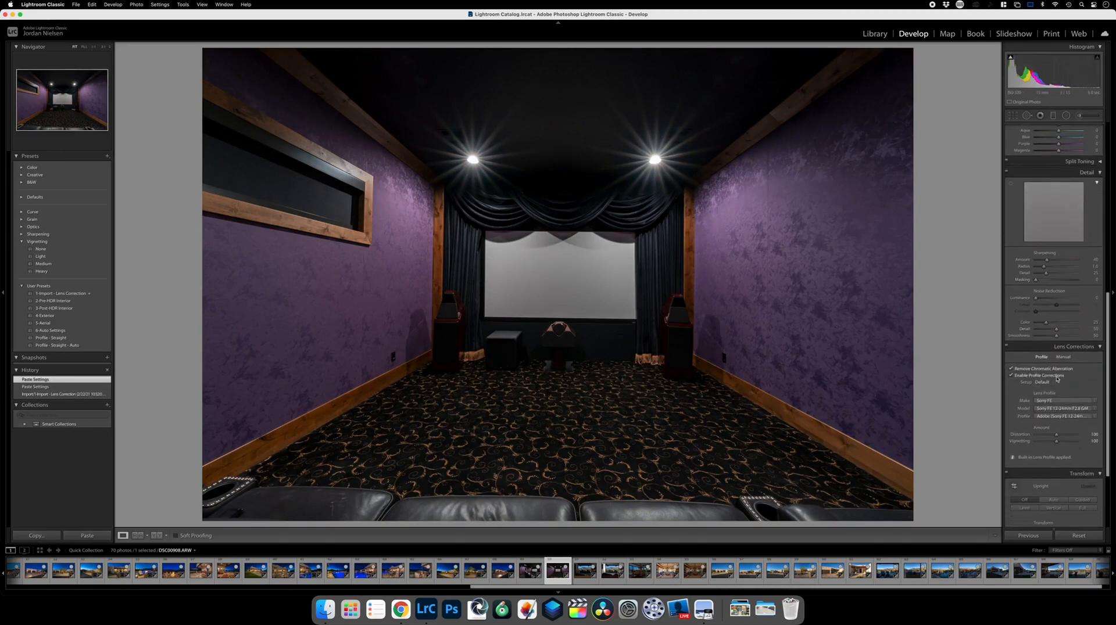
{"action": "left_click", "coordinate": [1052, 500]}
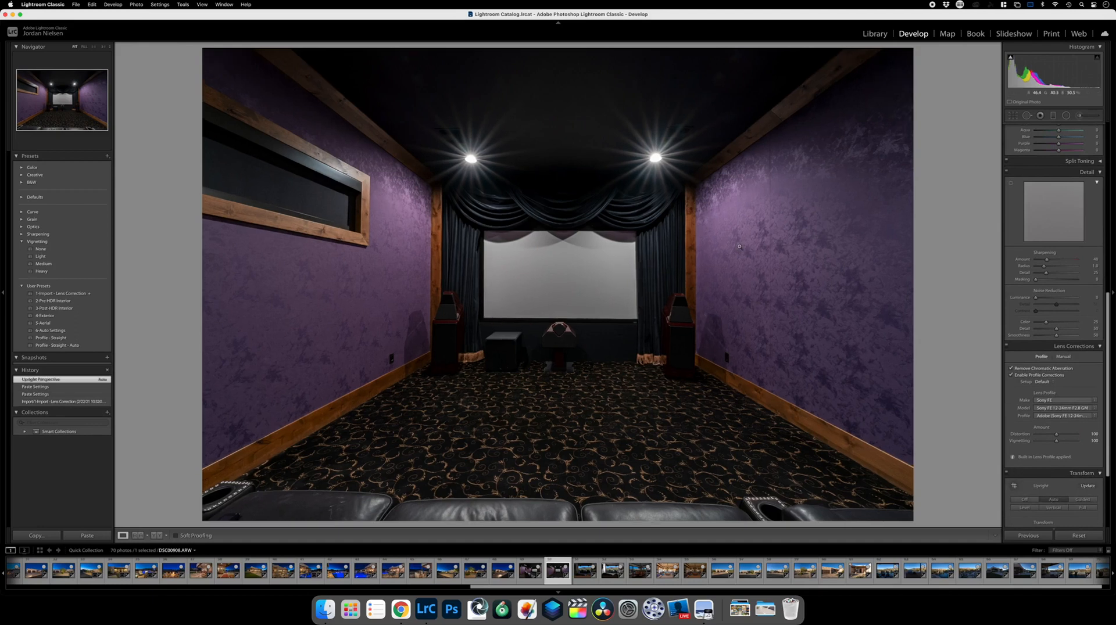
{"action": "key", "text": "Right"}
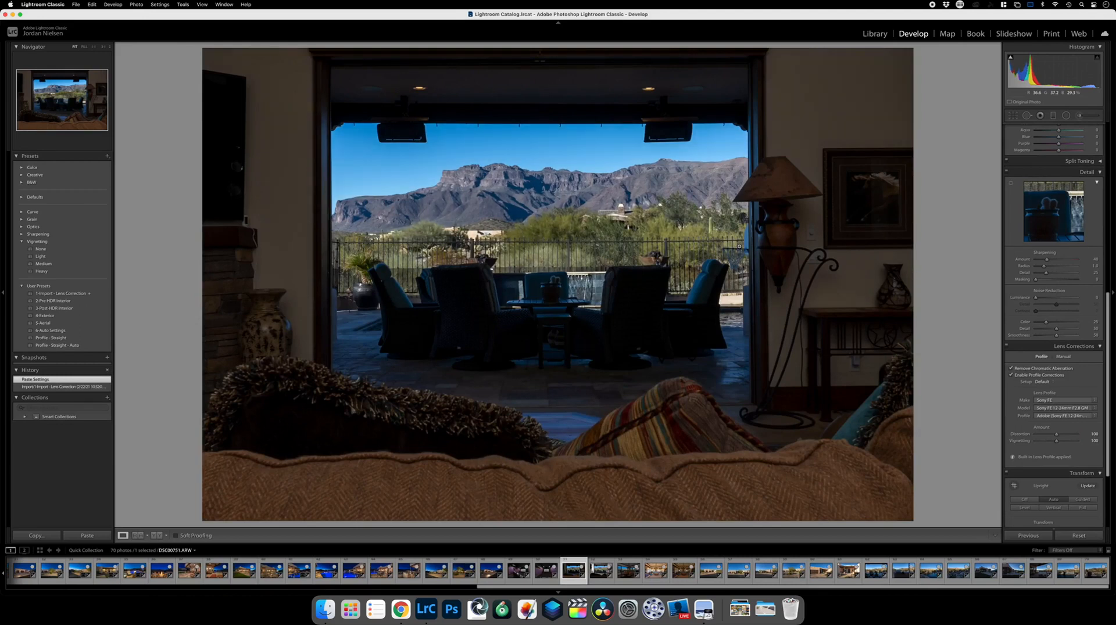
{"action": "key", "text": "Right"}
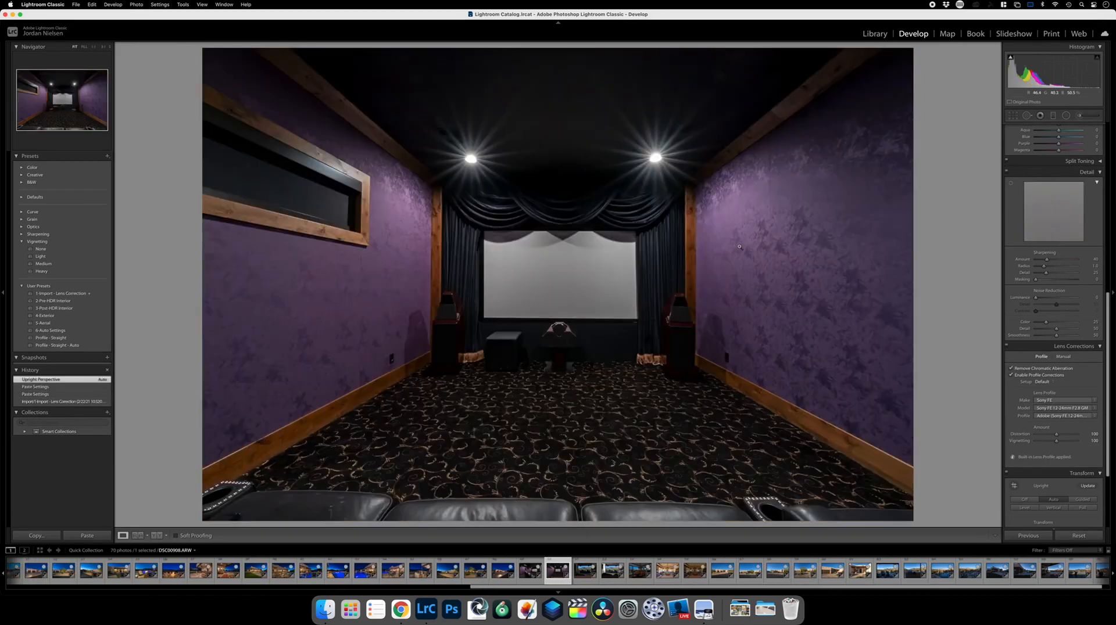
{"action": "key", "text": "Right"}
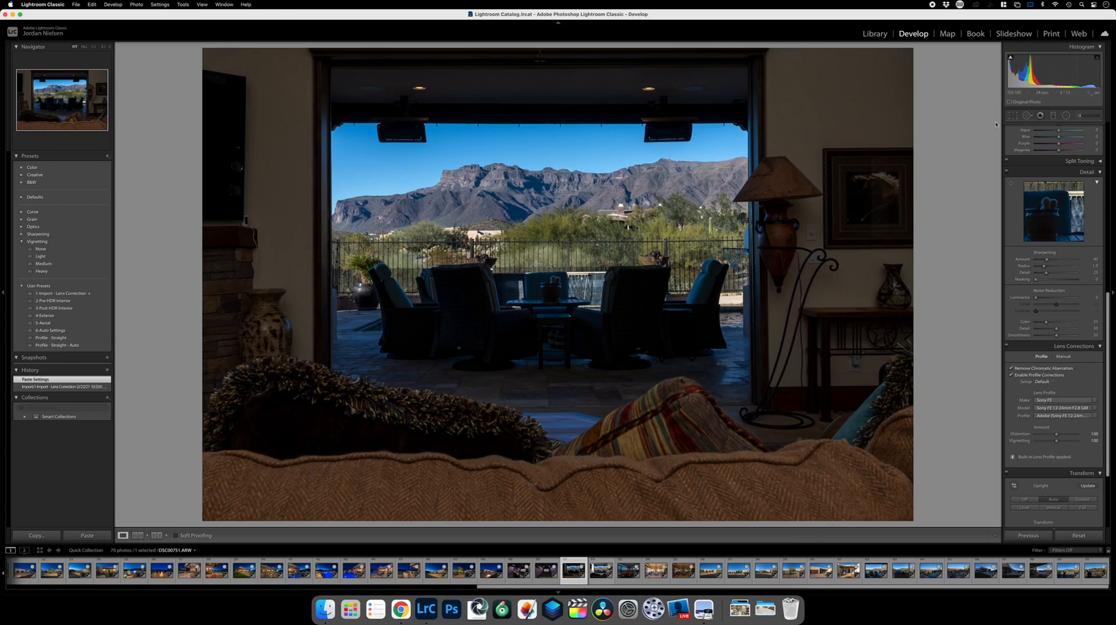
Try the automatic tone adjustment on the living room photo.
{"action": "scroll", "coordinate": [1095, 210], "scroll_direction": "up", "scroll_amount": 15}
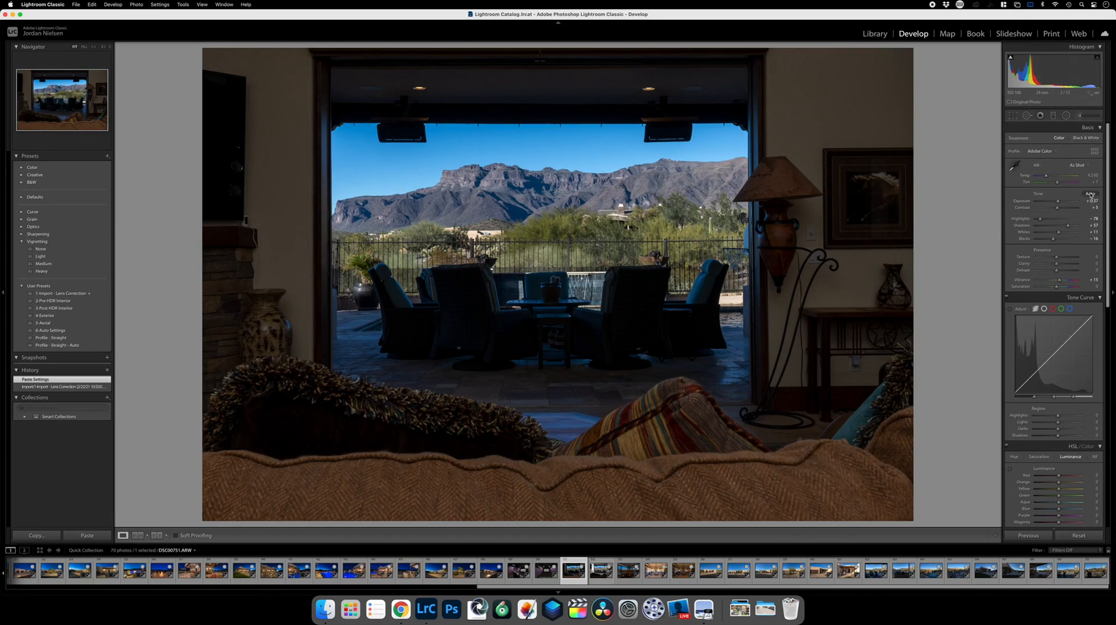
{"action": "left_click", "coordinate": [1090, 195]}
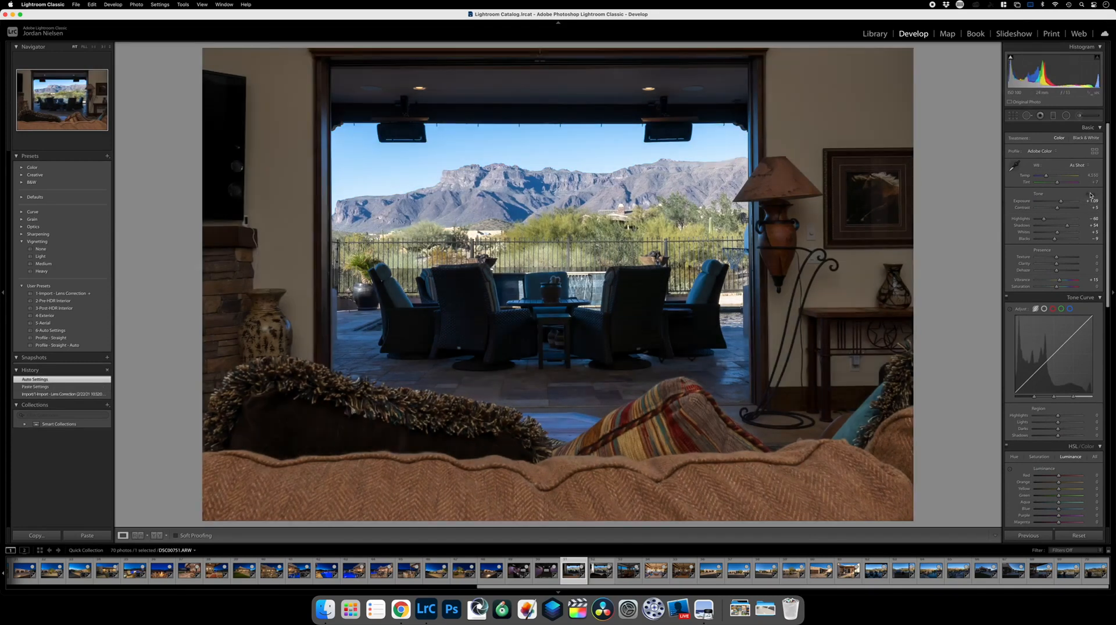
{"action": "key", "text": "super+z"}
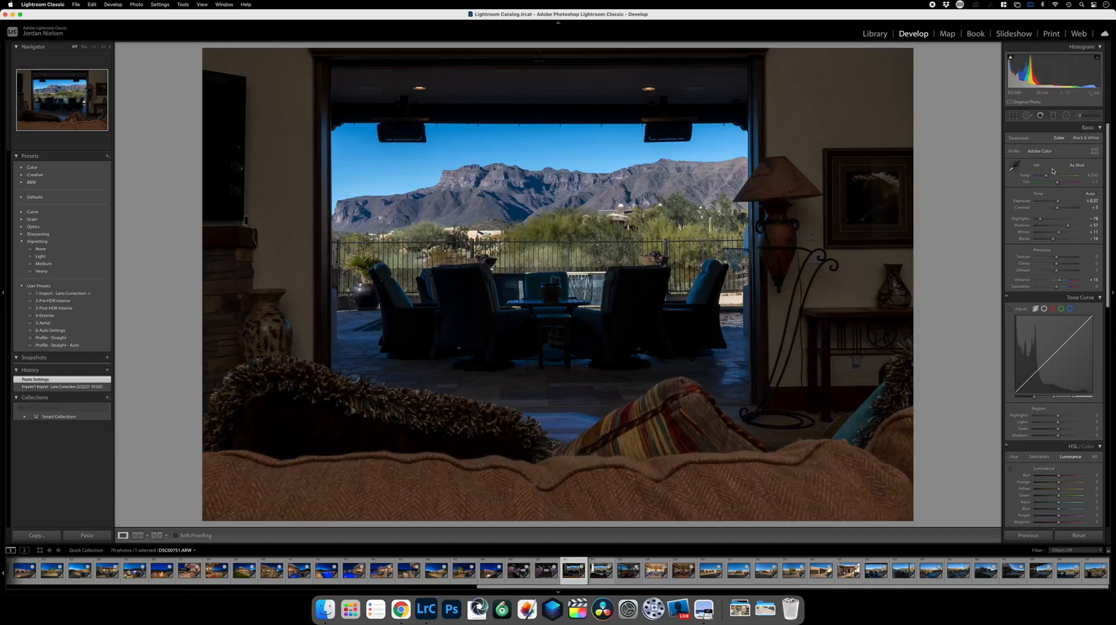
Set the living room photo's exposure to +1.15 and brighten the interior walls, furniture and sofa with an adjustment brush at 0.76 exposure.
{"action": "left_click_drag", "start_coordinate": [1057, 203], "coordinate": [1060, 202]}
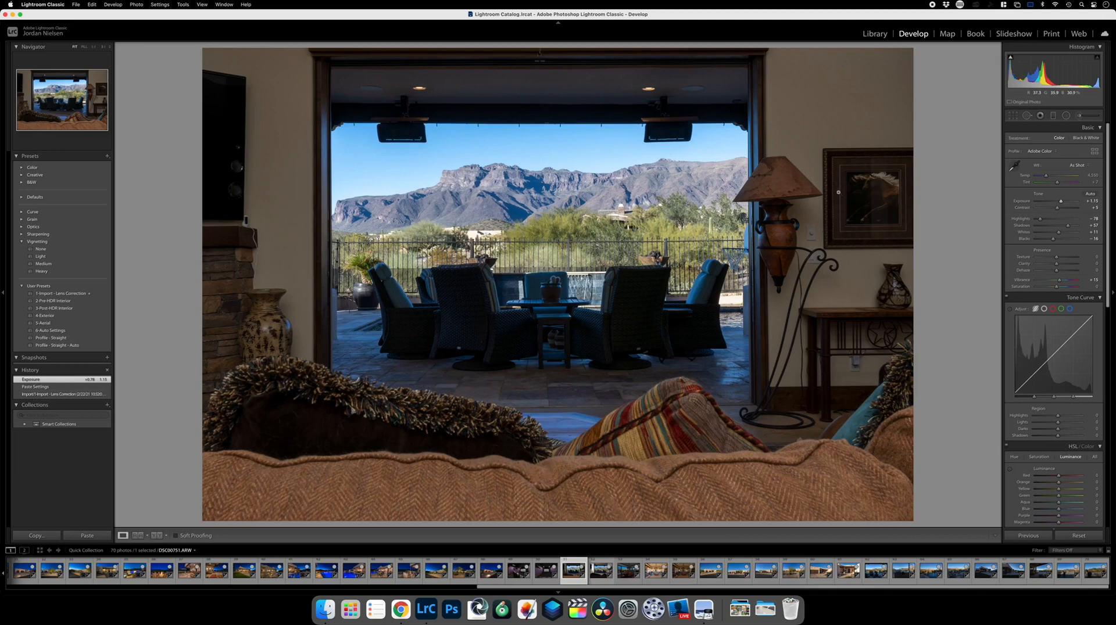
{"action": "left_click", "coordinate": [1079, 116]}
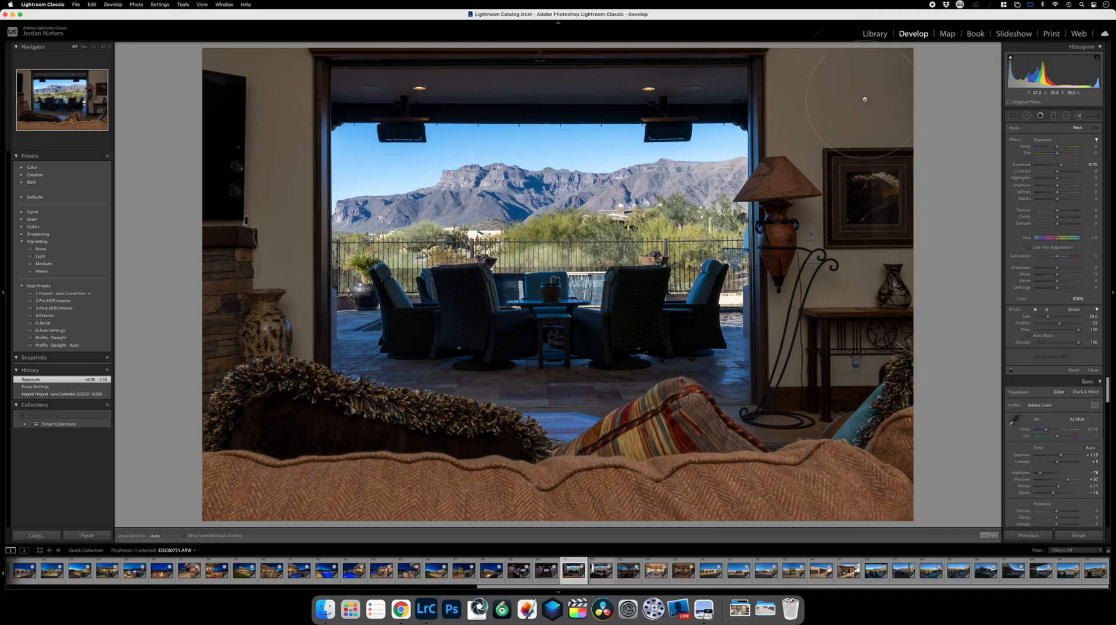
{"action": "mouse_move", "coordinate": [883, 157]}
{"action": "left_mouse_down"}
{"action": "mouse_move", "coordinate": [833, 377]}
{"action": "mouse_move", "coordinate": [889, 395]}
{"action": "left_mouse_up"}
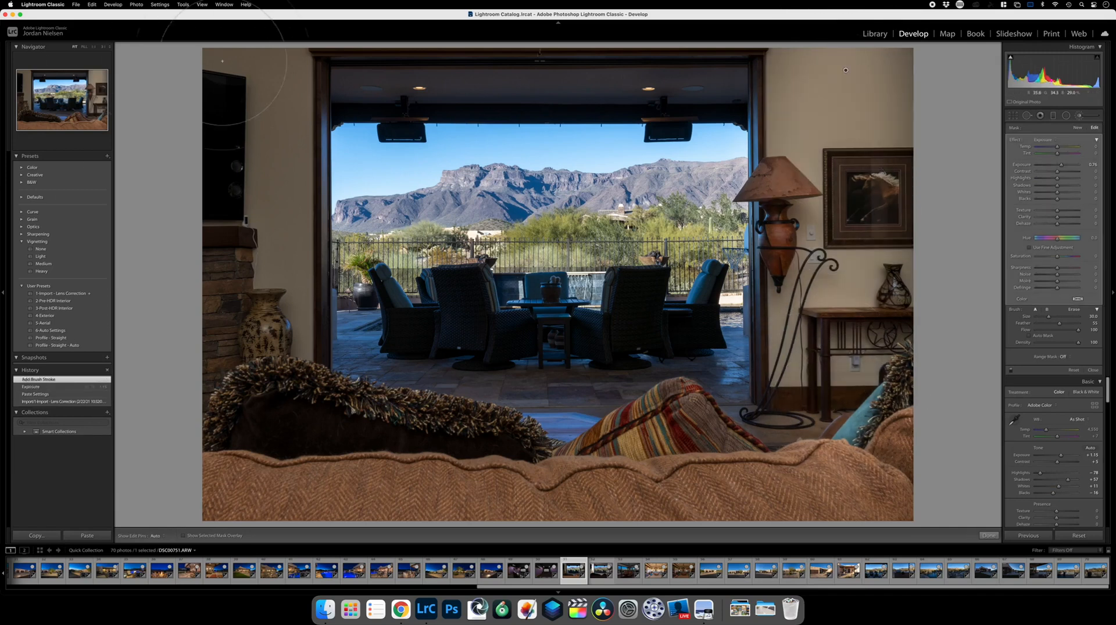
{"action": "mouse_move", "coordinate": [258, 88]}
{"action": "left_mouse_down"}
{"action": "mouse_move", "coordinate": [256, 375]}
{"action": "mouse_move", "coordinate": [272, 472]}
{"action": "mouse_move", "coordinate": [855, 468]}
{"action": "left_mouse_up"}
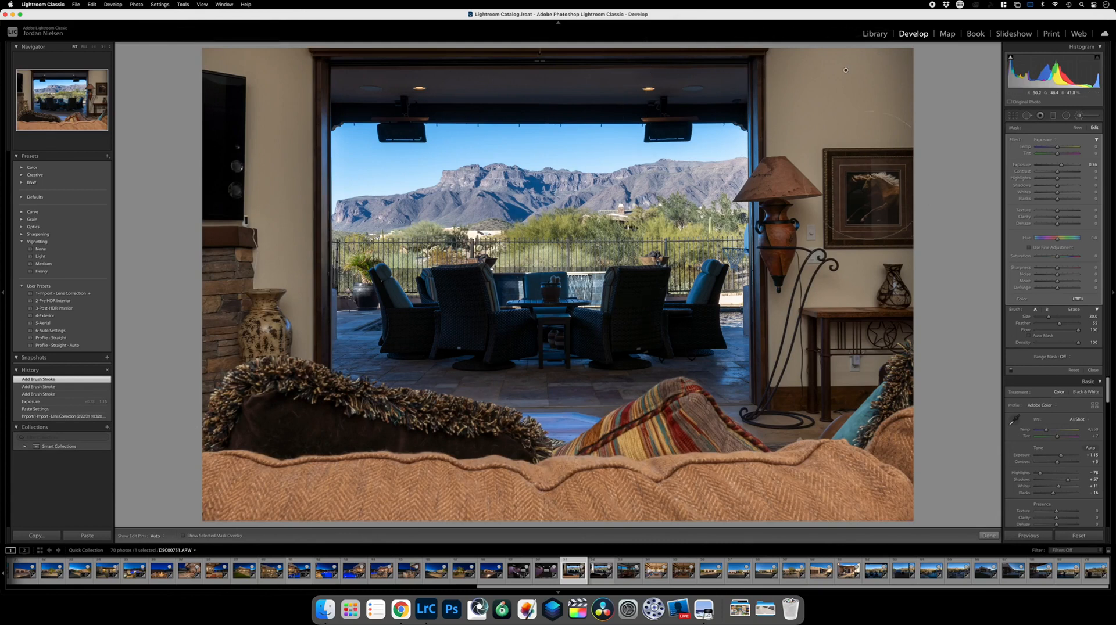
{"action": "scroll", "coordinate": [702, 297], "scroll_direction": "down", "scroll_amount": 3}
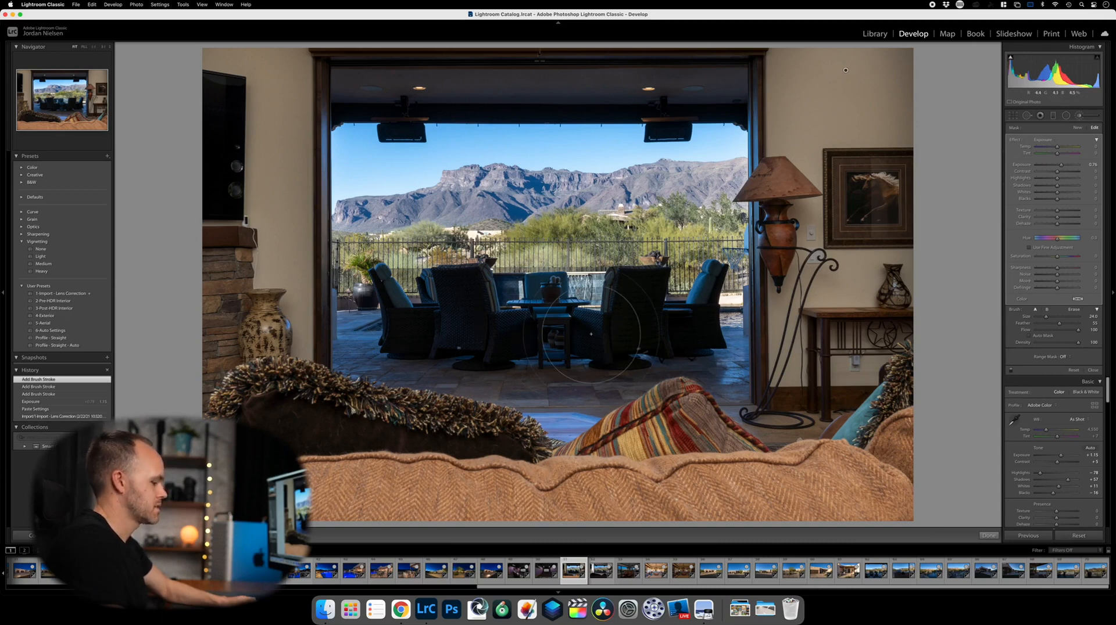
Compare the brushed living room photo with the following frame of the same view, checking the patio furniture and interior lighting.
{"action": "key", "text": "Right"}
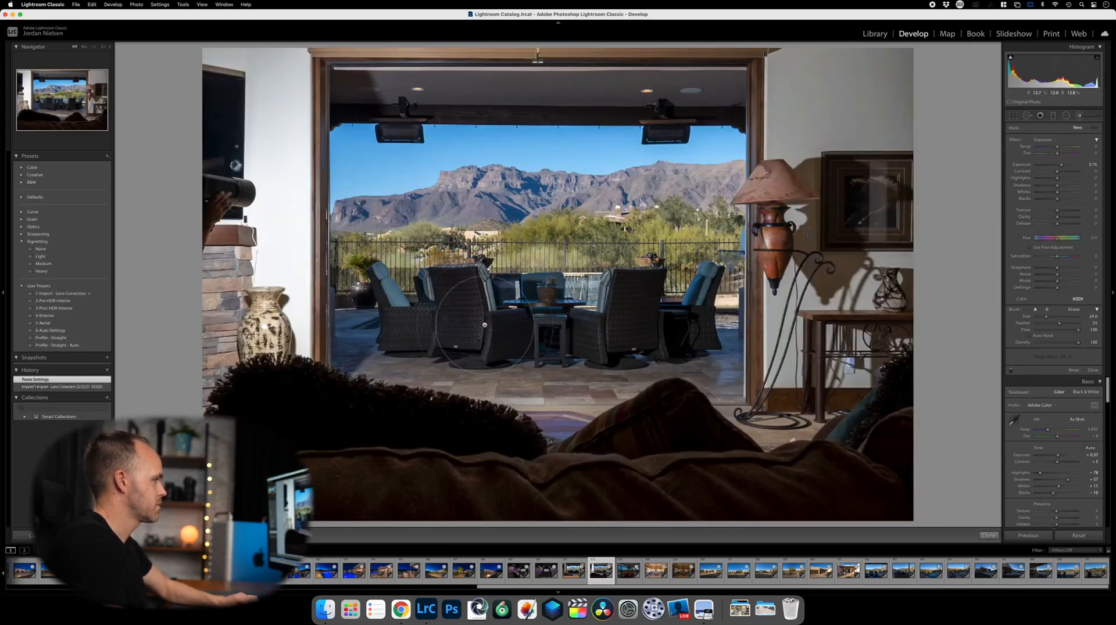
{"action": "key", "text": "Left"}
{"action": "key", "text": "Right"}
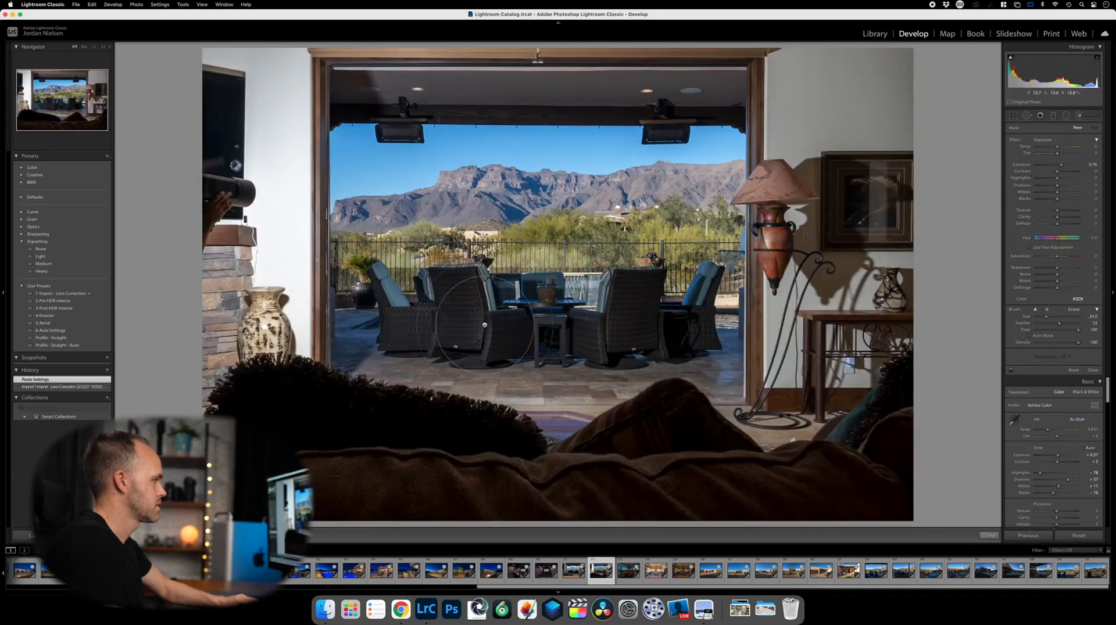
{"action": "key", "text": "Left"}
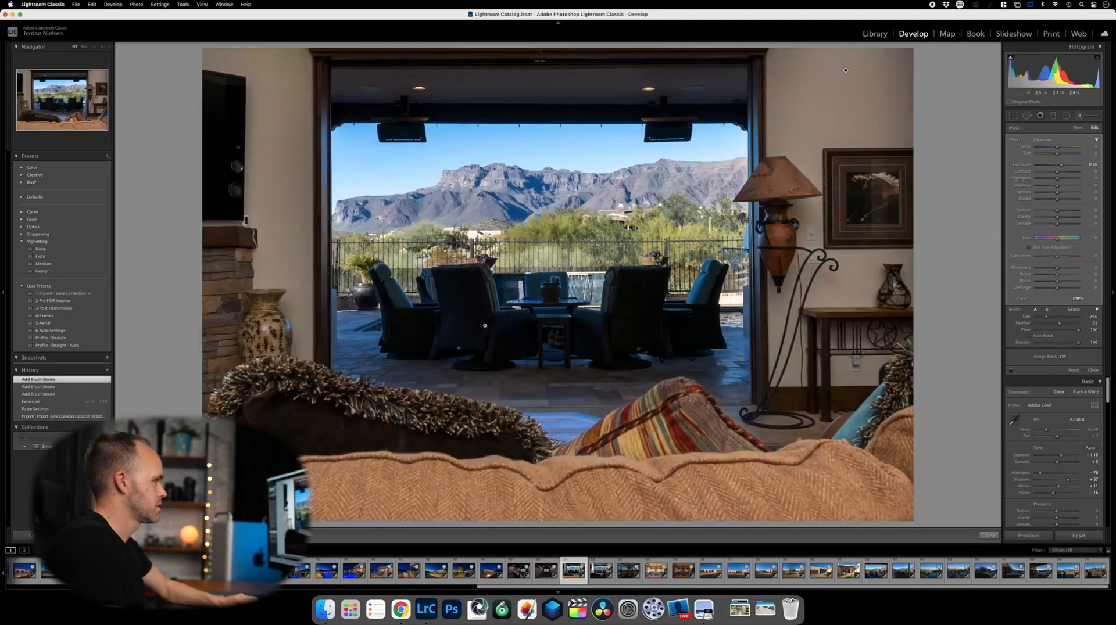
{"action": "key", "text": "Right"}
{"action": "key", "text": "Left"}
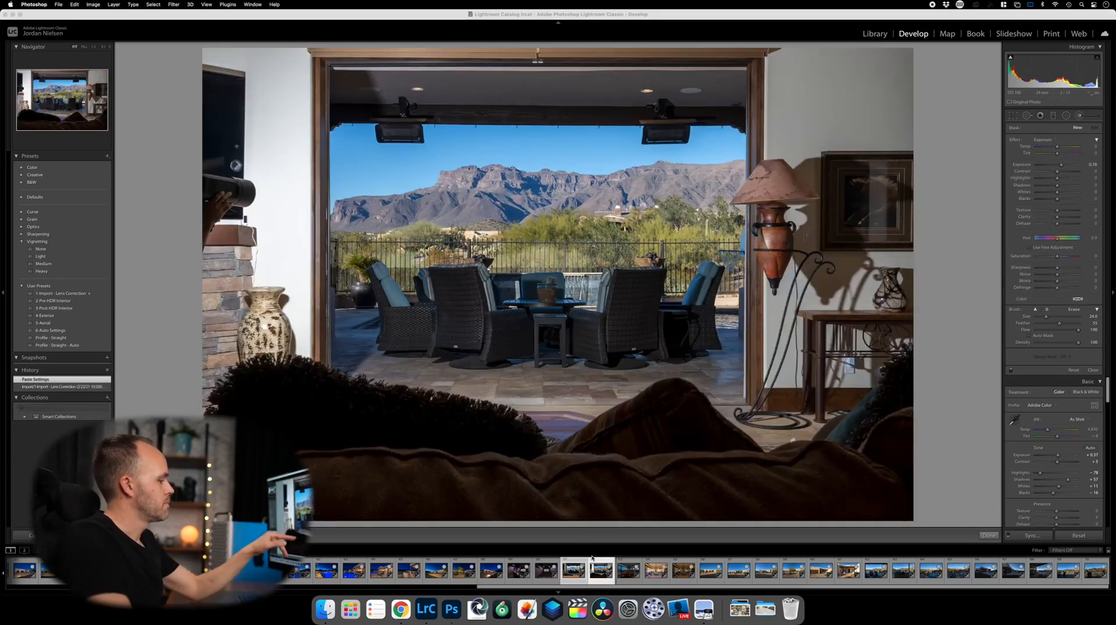
Open the two living room frames, DSC00751.ARW and the one after it, together as layers in Photoshop.
{"action": "left_click", "coordinate": [598, 573]}
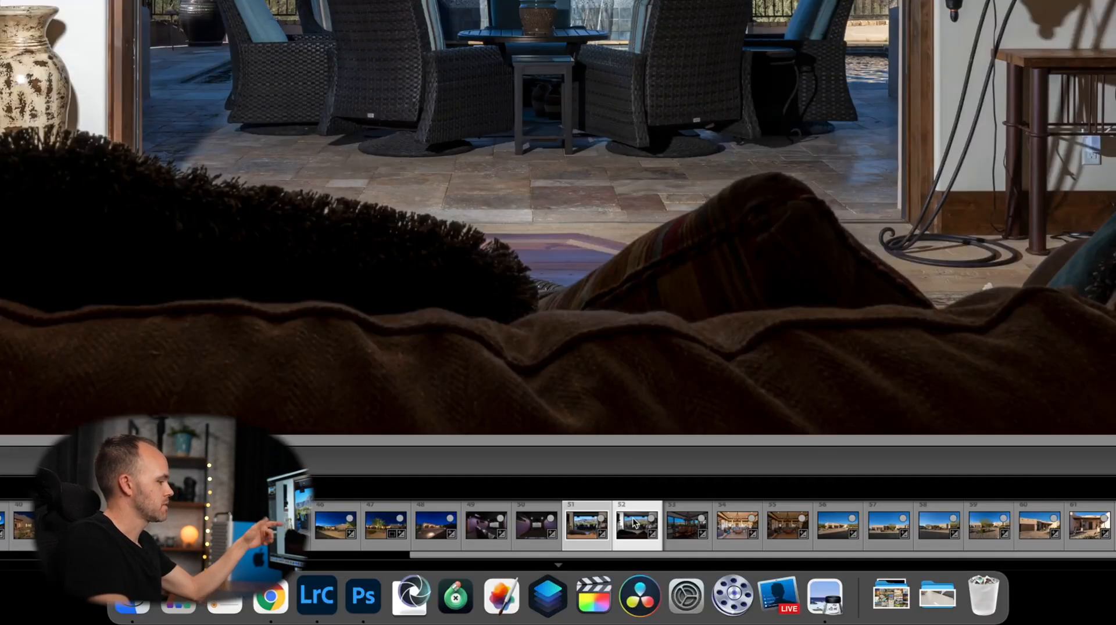
{"action": "right_click", "coordinate": [598, 567]}
{"action": "mouse_move", "coordinate": [707, 234]}
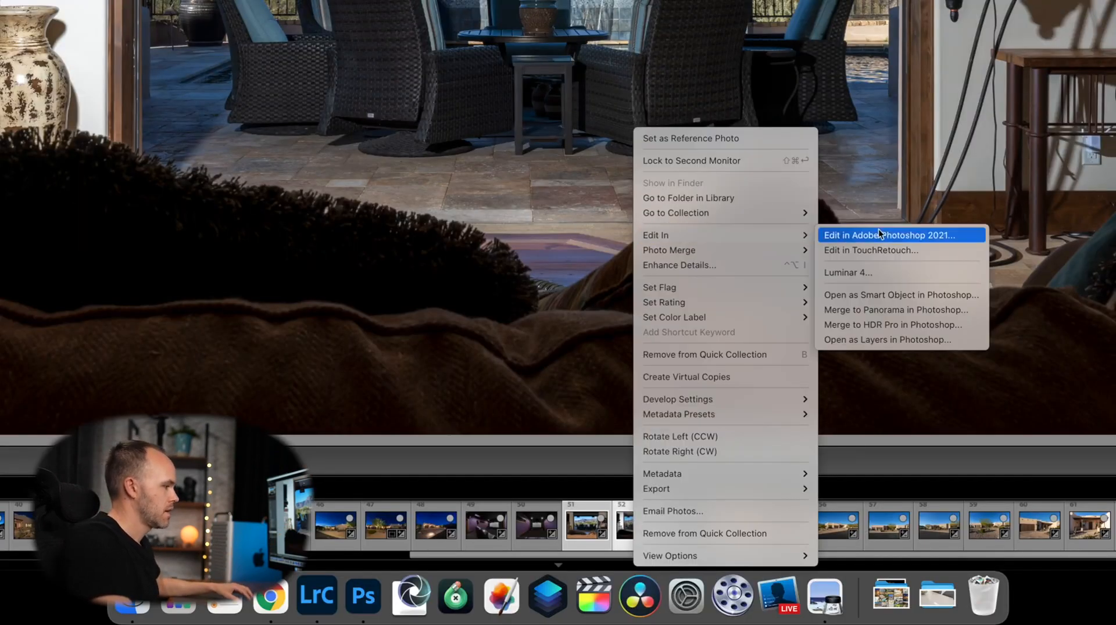
{"action": "left_click", "coordinate": [917, 340]}
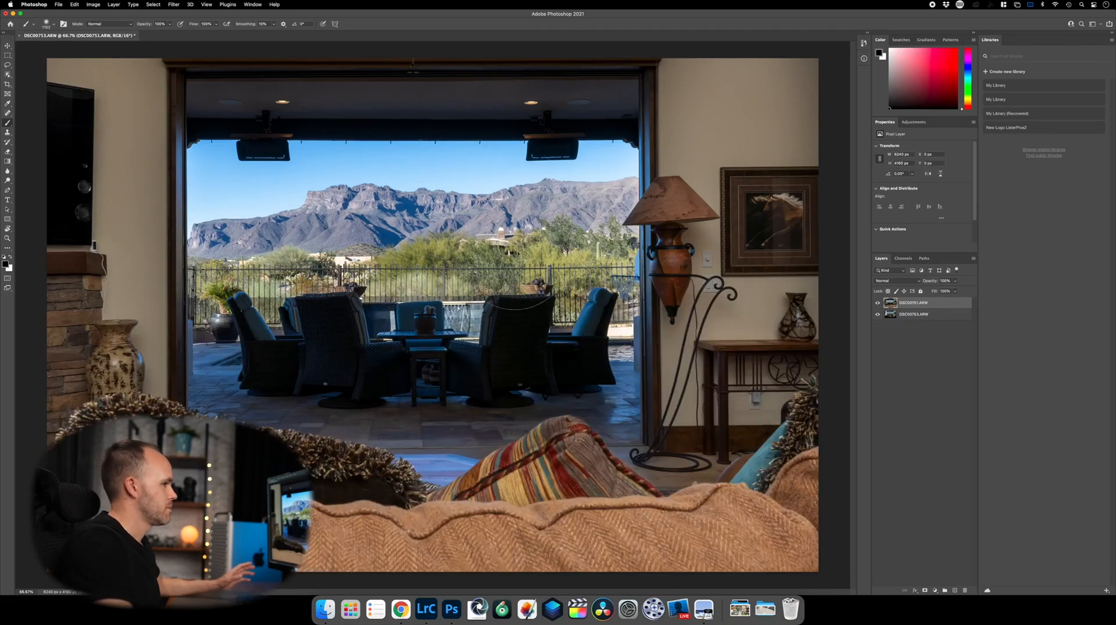
Auto-align the DSC00751.ARW and DSC00753.ARW layers with the Auto projection, comparing the two layers before and after.
{"action": "left_click", "coordinate": [878, 303]}
{"action": "left_click", "coordinate": [877, 303]}
{"action": "left_click", "coordinate": [878, 302]}
{"action": "left_click", "coordinate": [878, 303]}
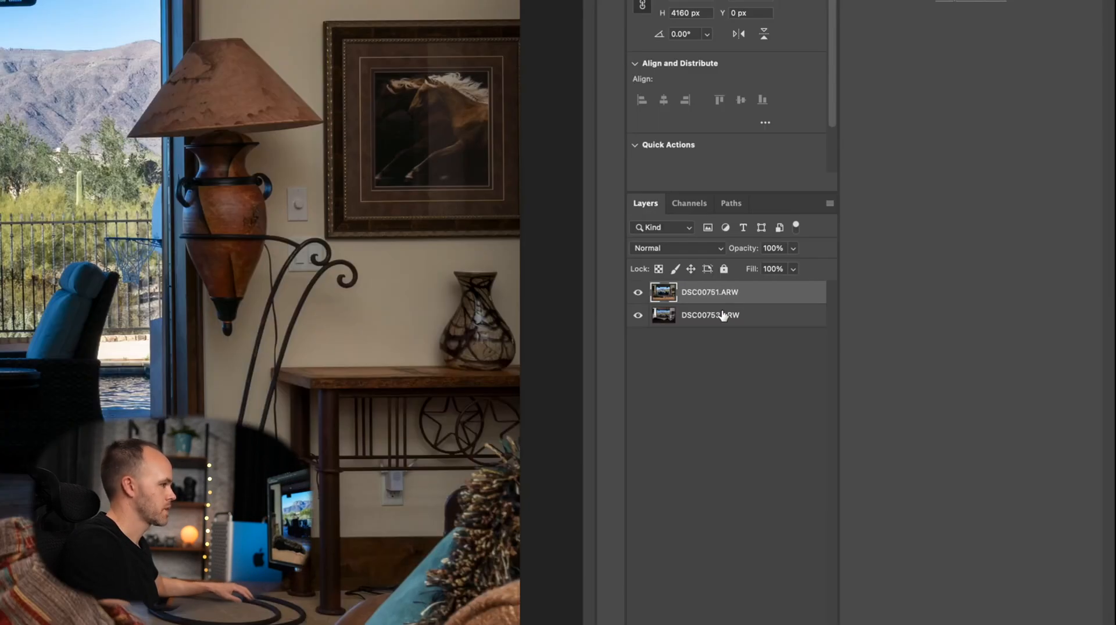
{"action": "left_click", "coordinate": [722, 315], "text": "shift"}
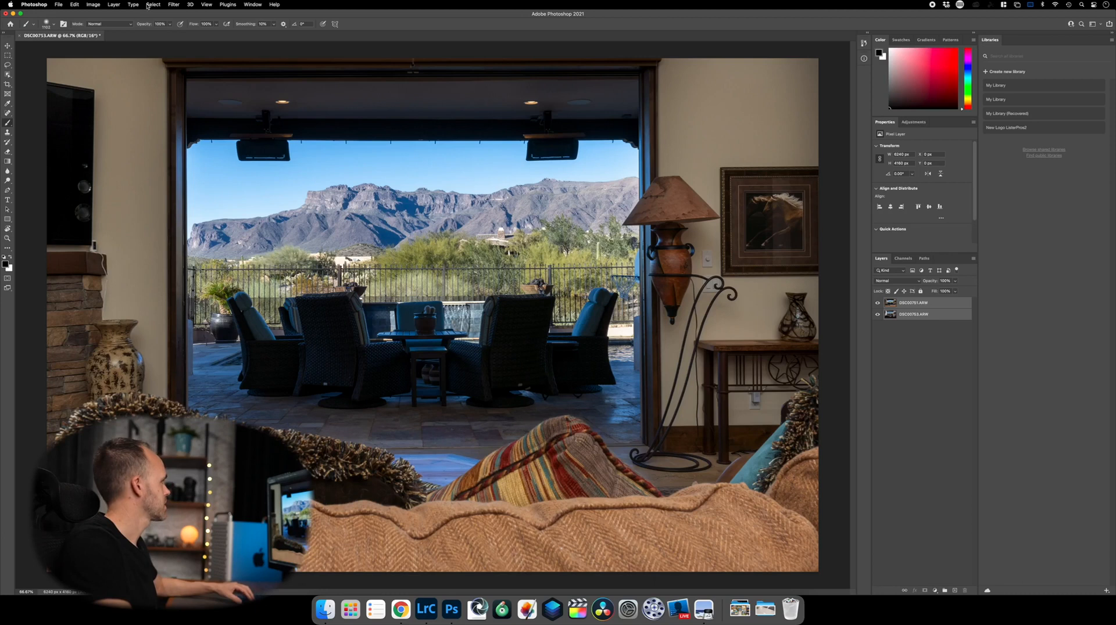
{"action": "left_click", "coordinate": [81, 5]}
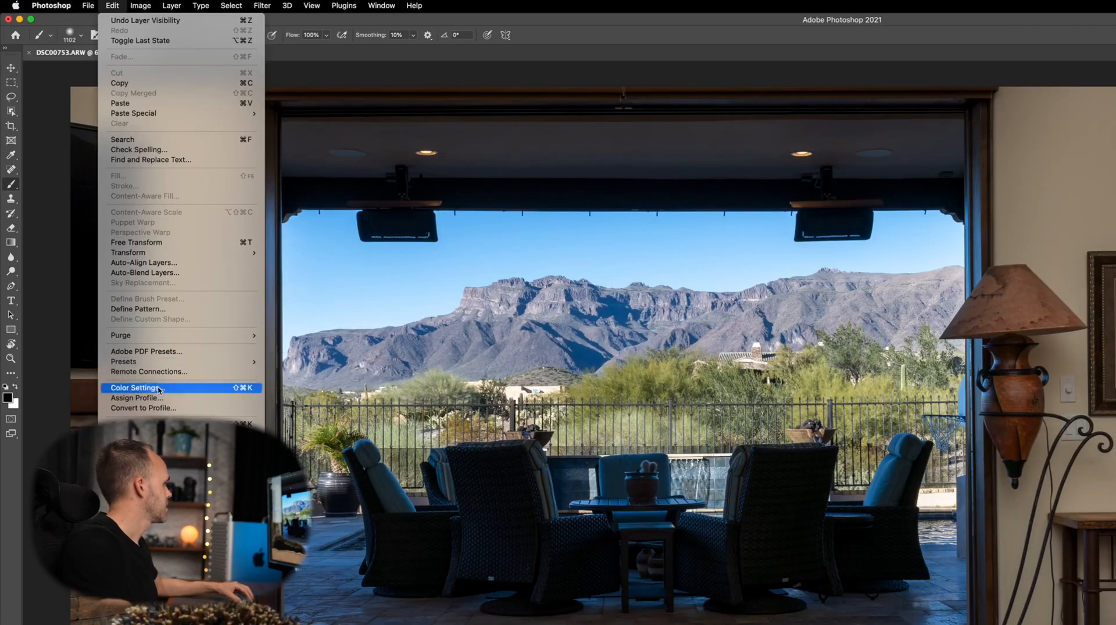
{"action": "left_click", "coordinate": [189, 263]}
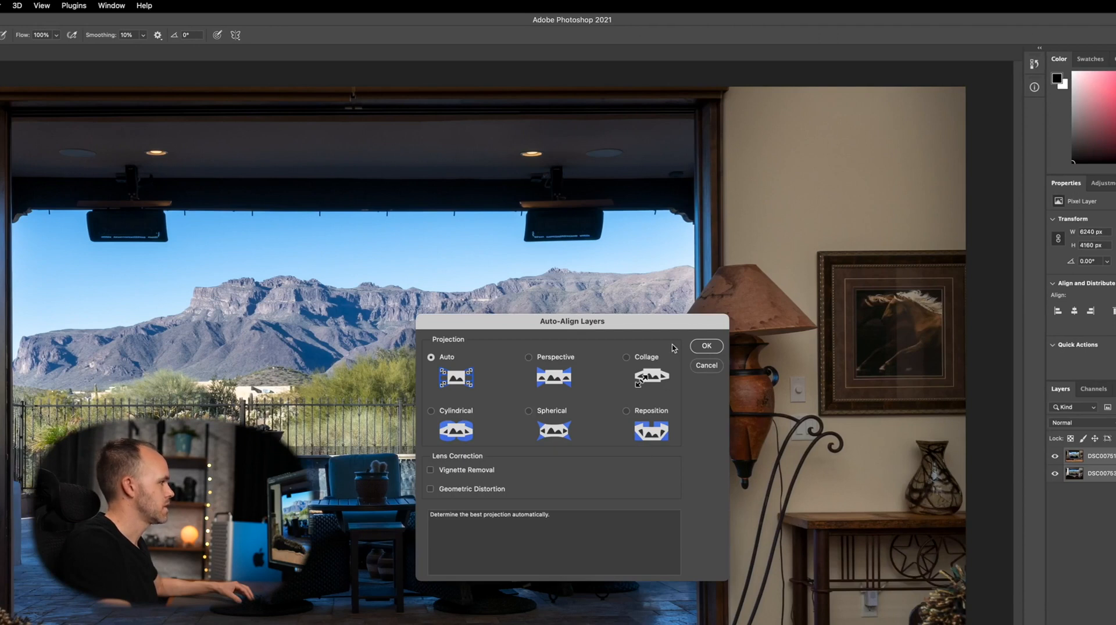
{"action": "left_click", "coordinate": [707, 348]}
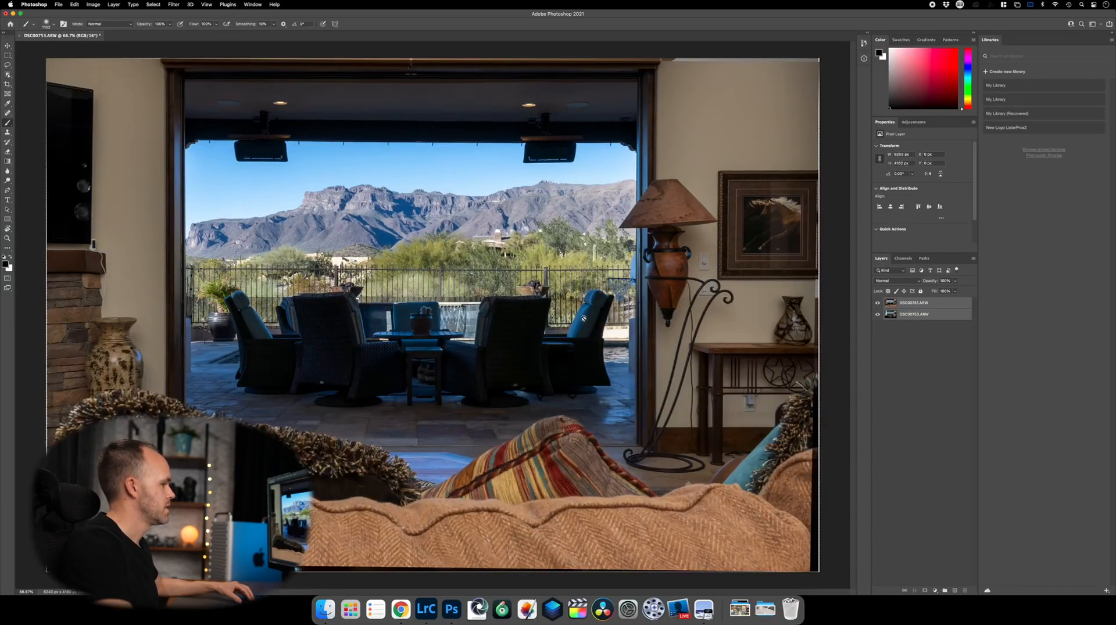
{"action": "left_click", "coordinate": [877, 303]}
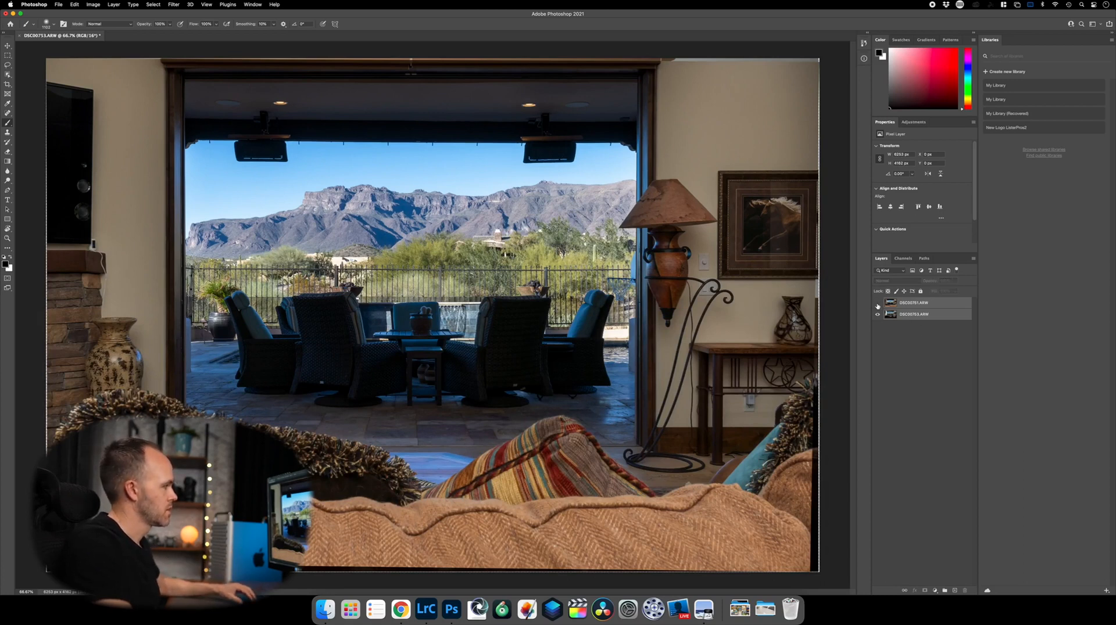
{"action": "left_click", "coordinate": [878, 304]}
{"action": "left_click", "coordinate": [878, 303]}
{"action": "left_click", "coordinate": [877, 304]}
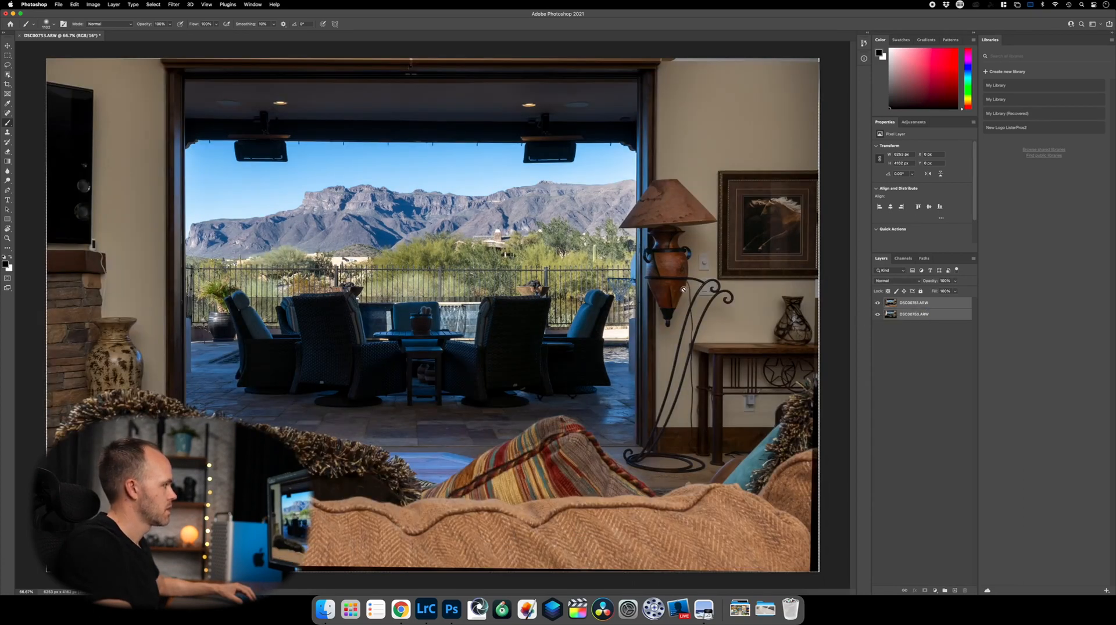
Move the DSC00753.ARW layer above DSC00751.ARW and add a layer mask to it.
{"action": "left_click", "coordinate": [907, 315]}
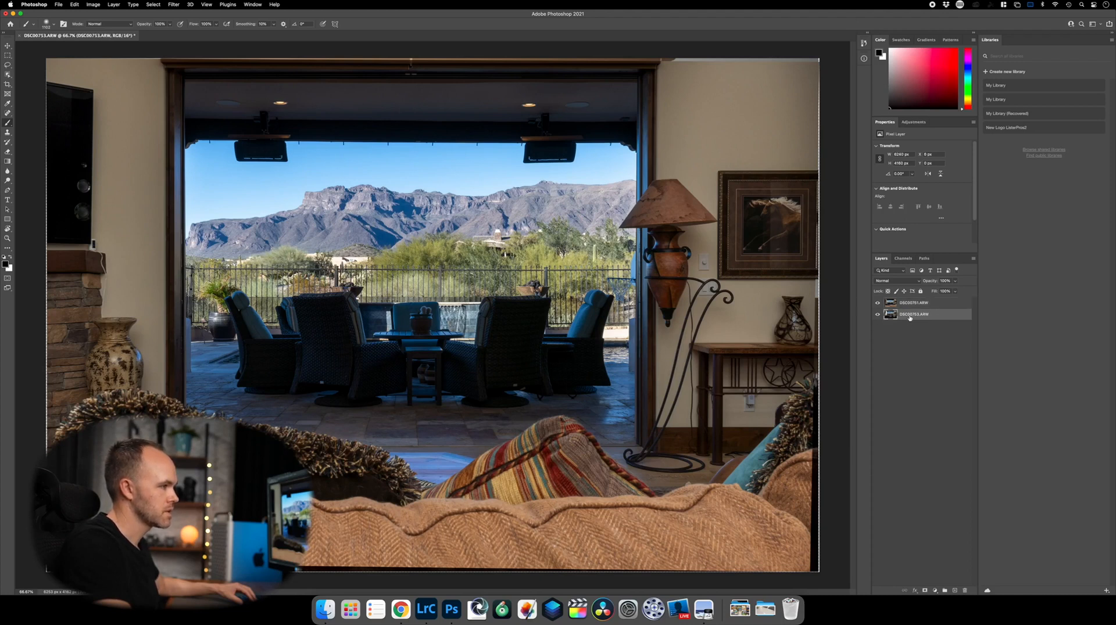
{"action": "left_click_drag", "start_coordinate": [910, 316], "coordinate": [909, 299]}
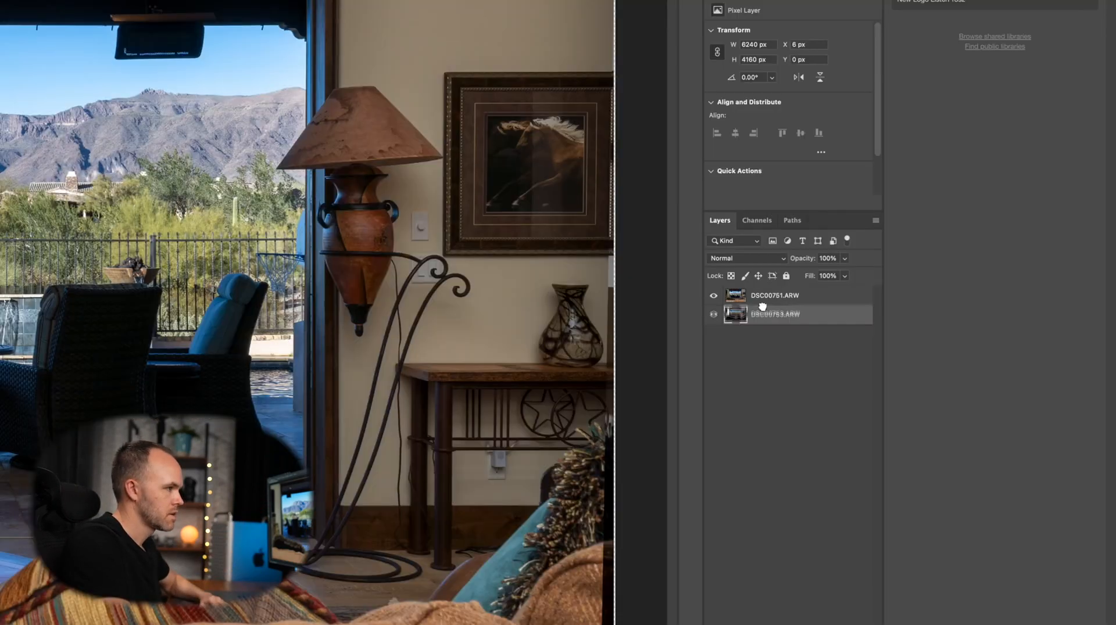
{"action": "left_click_drag", "start_coordinate": [907, 311], "coordinate": [907, 300]}
{"action": "left_click_drag", "start_coordinate": [763, 292], "coordinate": [760, 290]}
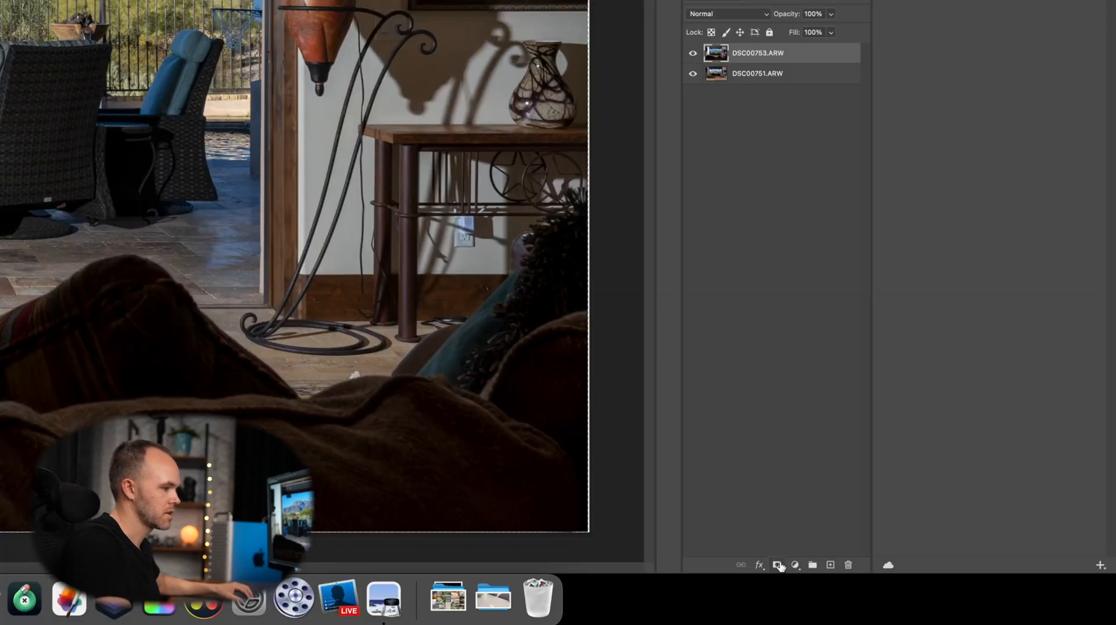
{"action": "left_click", "coordinate": [926, 591]}
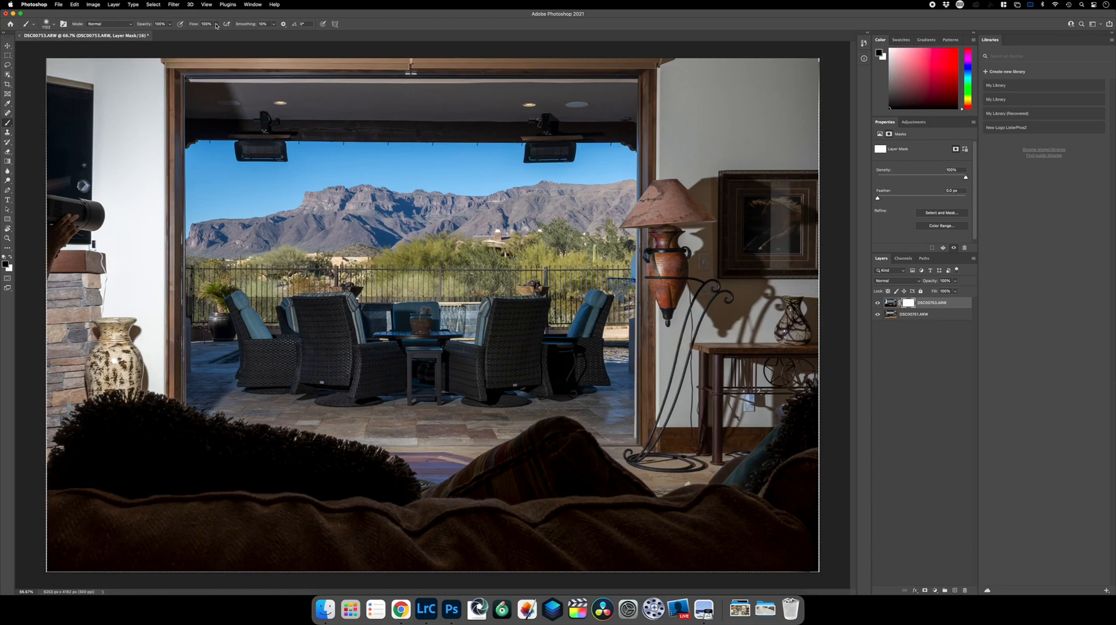
Paint black on the layer mask over the interior walls, TV, fireplace, sofa, pillows and door frame, keeping the patio view.
{"action": "left_click_drag", "start_coordinate": [71, 87], "coordinate": [78, 232]}
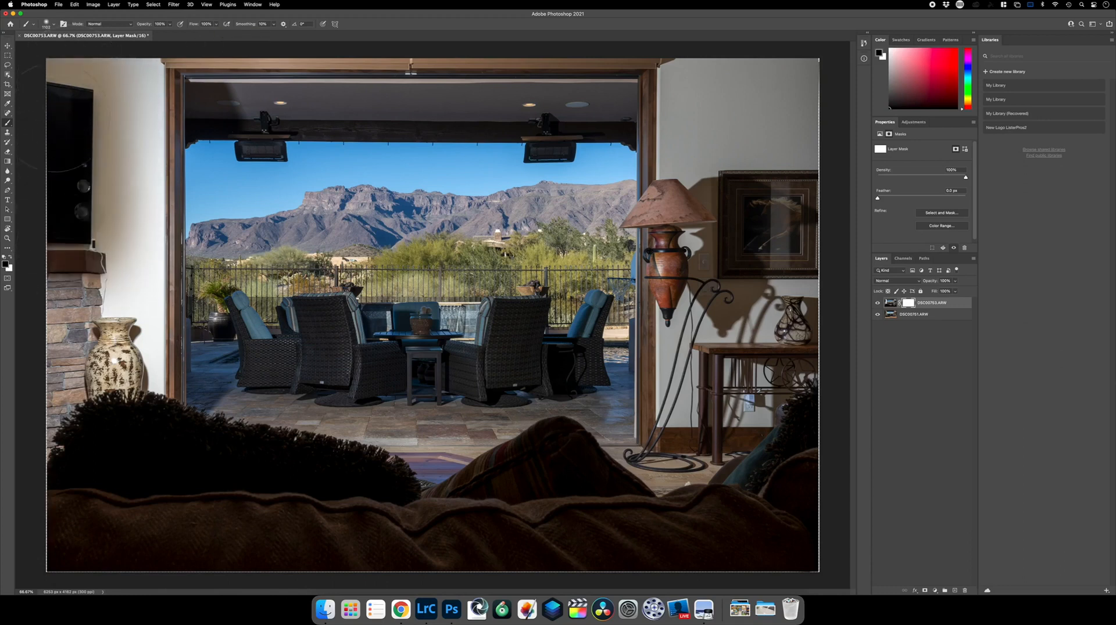
{"action": "mouse_move", "coordinate": [78, 90]}
{"action": "left_mouse_down"}
{"action": "mouse_move", "coordinate": [109, 66]}
{"action": "mouse_move", "coordinate": [119, 285]}
{"action": "mouse_move", "coordinate": [111, 436]}
{"action": "left_mouse_up"}
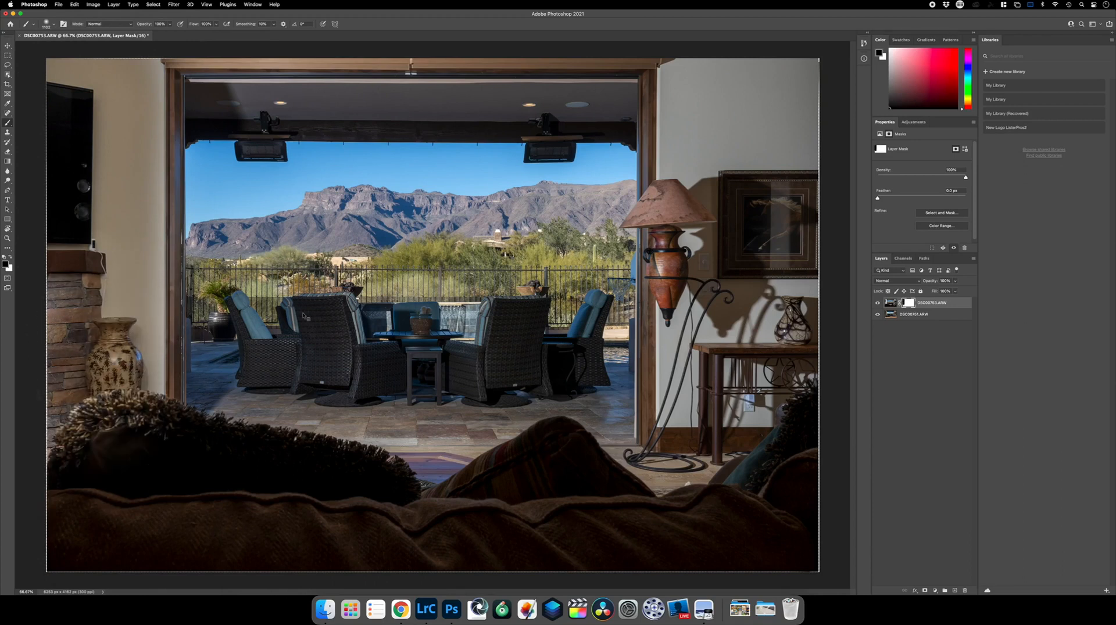
{"action": "mouse_move", "coordinate": [303, 312]}
{"action": "left_mouse_down"}
{"action": "mouse_move", "coordinate": [338, 318]}
{"action": "mouse_move", "coordinate": [302, 264]}
{"action": "mouse_move", "coordinate": [298, 309]}
{"action": "mouse_move", "coordinate": [298, 275]}
{"action": "left_mouse_up"}
{"action": "mouse_move", "coordinate": [88, 500]}
{"action": "left_mouse_down"}
{"action": "mouse_move", "coordinate": [105, 523]}
{"action": "mouse_move", "coordinate": [494, 511]}
{"action": "mouse_move", "coordinate": [375, 500]}
{"action": "mouse_move", "coordinate": [581, 465]}
{"action": "mouse_move", "coordinate": [750, 453]}
{"action": "mouse_move", "coordinate": [738, 290]}
{"action": "mouse_move", "coordinate": [744, 494]}
{"action": "mouse_move", "coordinate": [779, 320]}
{"action": "mouse_move", "coordinate": [761, 116]}
{"action": "mouse_move", "coordinate": [738, 79]}
{"action": "mouse_move", "coordinate": [668, 146]}
{"action": "mouse_move", "coordinate": [665, 279]}
{"action": "mouse_move", "coordinate": [743, 523]}
{"action": "left_mouse_up"}
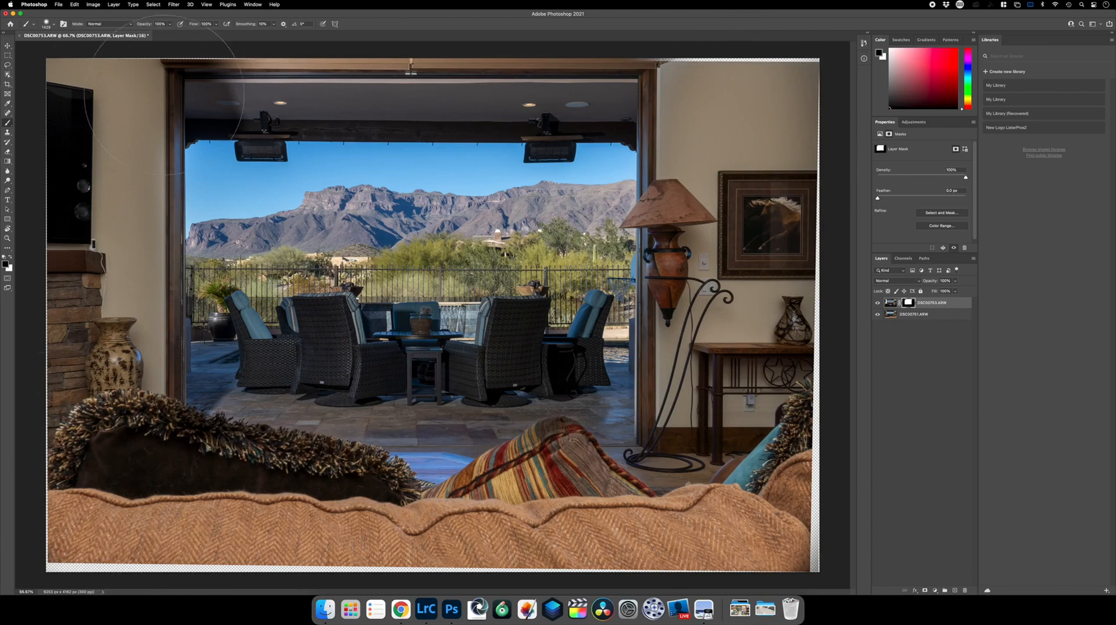
{"action": "left_click_drag", "start_coordinate": [209, 47], "coordinate": [642, 34]}
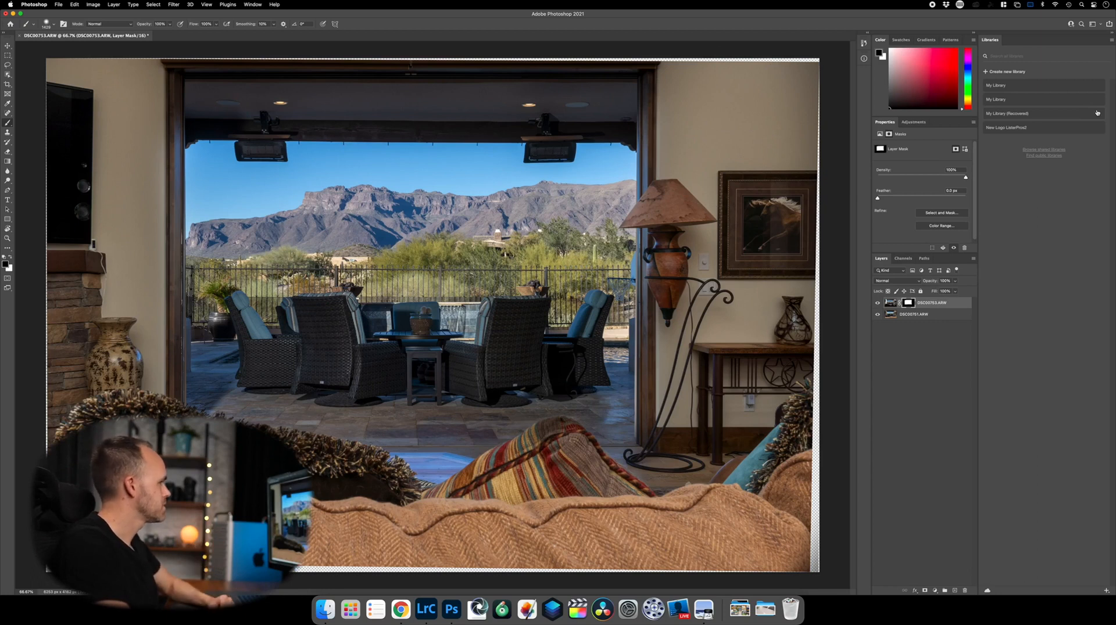
Close the blended living room document with its changes saved and switch to Lightroom Classic.
{"action": "left_click", "coordinate": [20, 36]}
{"action": "left_click", "coordinate": [541, 198]}
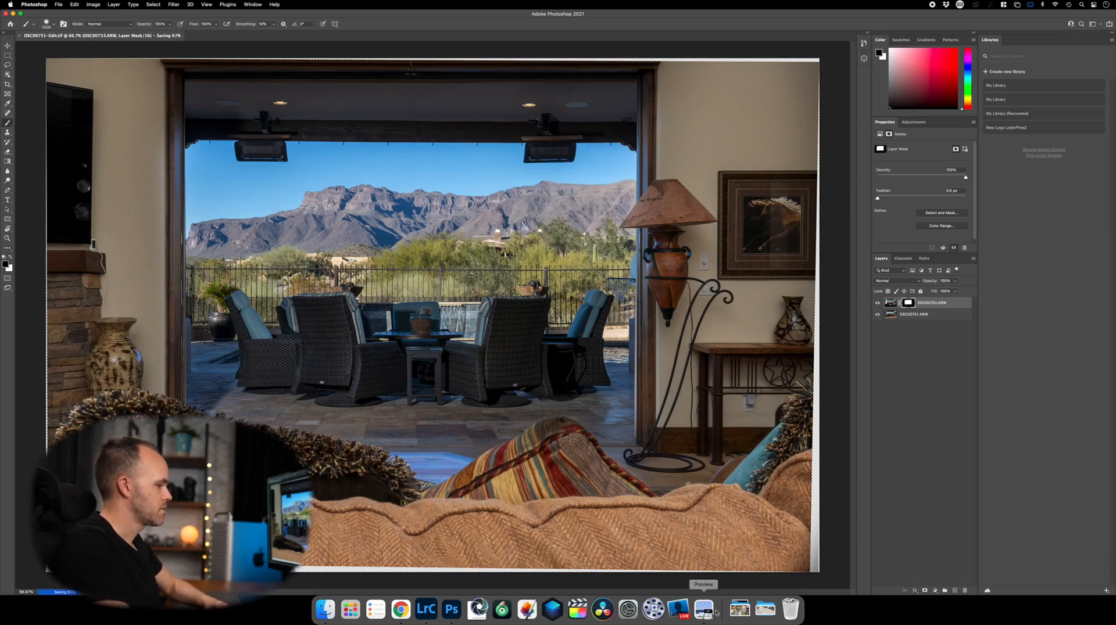
{"action": "left_click", "coordinate": [426, 609]}
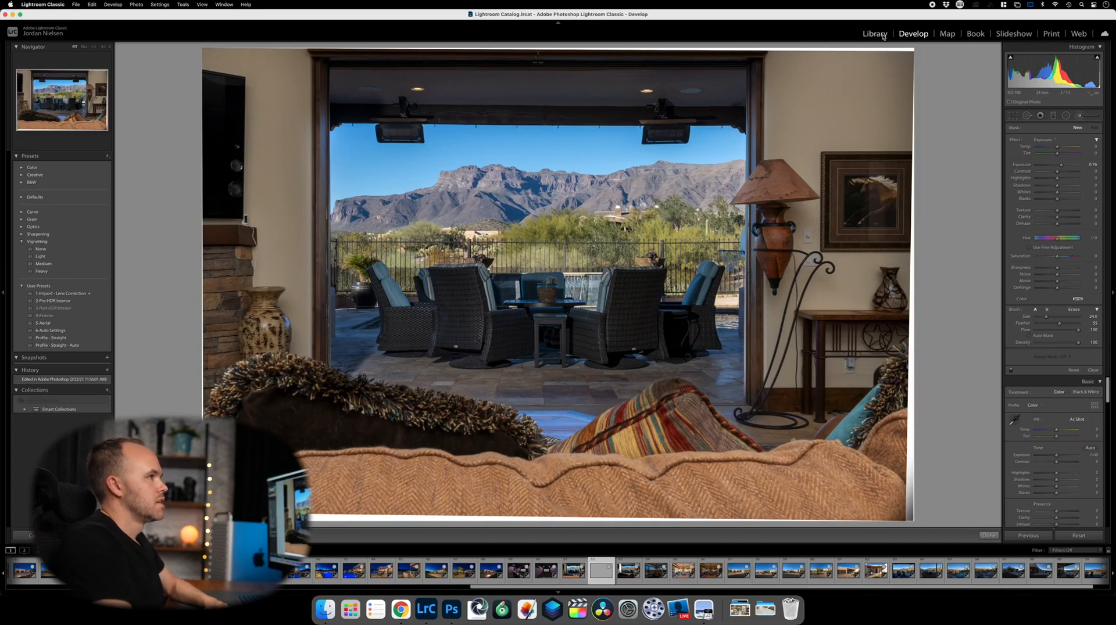
Remove the two original living room frames from the Quick Collection, keeping only the blended photo.
{"action": "key", "text": "g"}
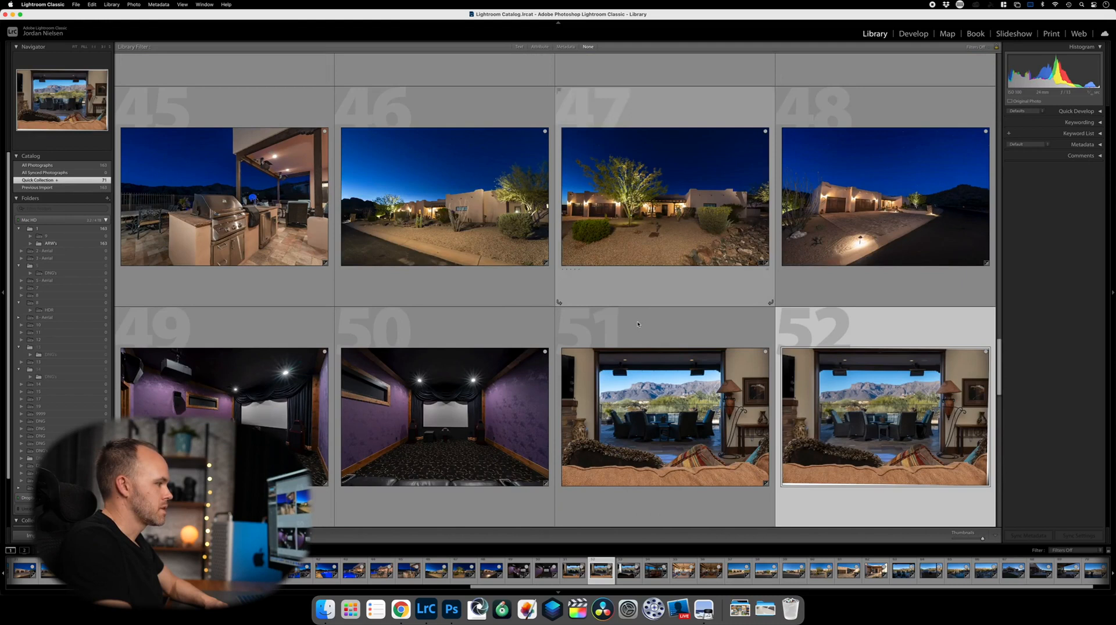
{"action": "left_click", "coordinate": [675, 336]}
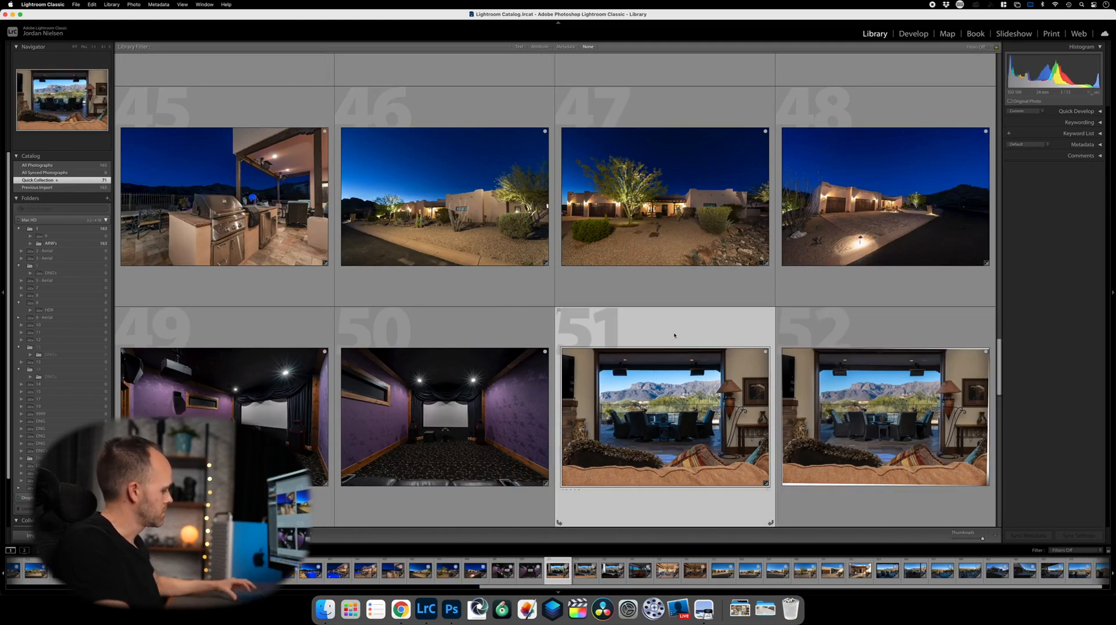
{"action": "key", "text": "Delete"}
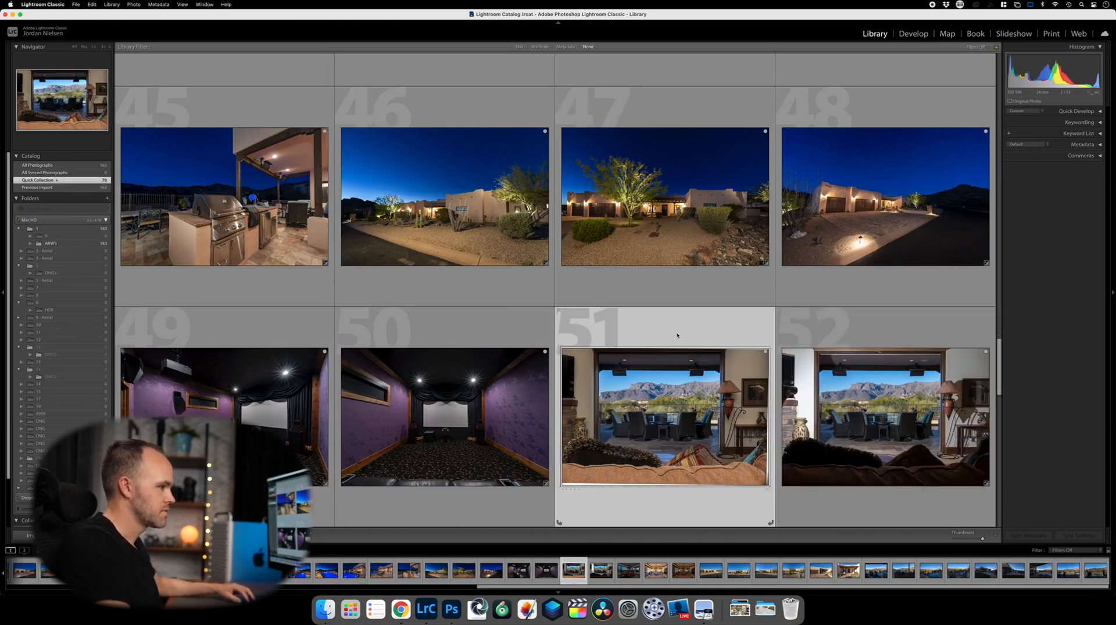
{"action": "scroll", "coordinate": [865, 337], "scroll_direction": "down", "scroll_amount": 1}
{"action": "left_click", "coordinate": [865, 337]}
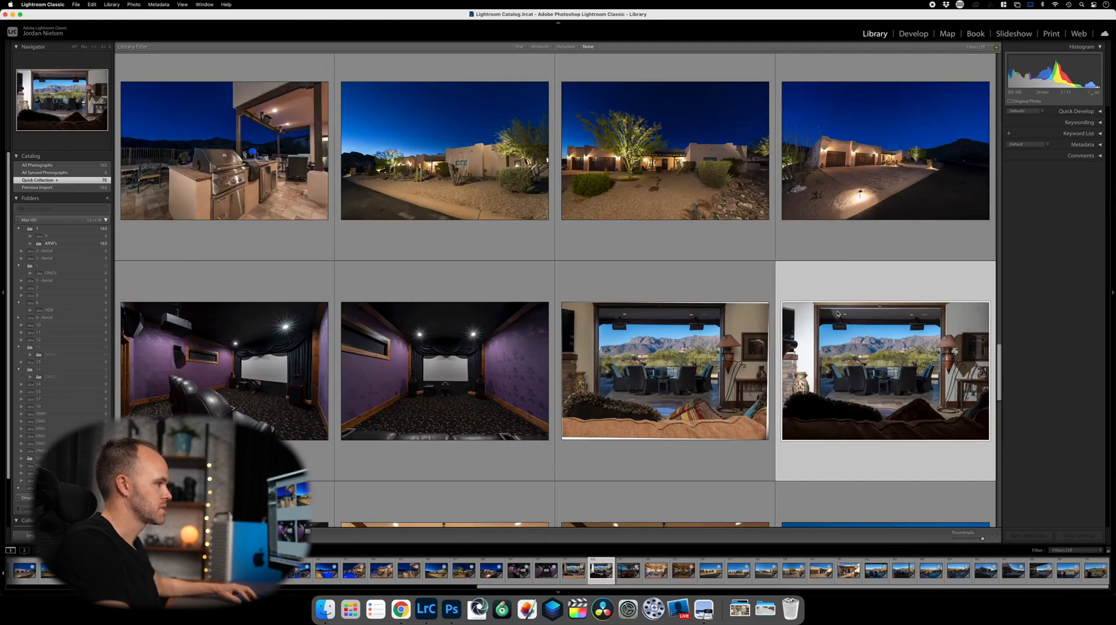
{"action": "key", "text": "Delete"}
Apply the Auto Upright correction to the blended living room photo and crop off its blank edges.
{"action": "left_click", "coordinate": [695, 292]}
{"action": "key", "text": "d"}
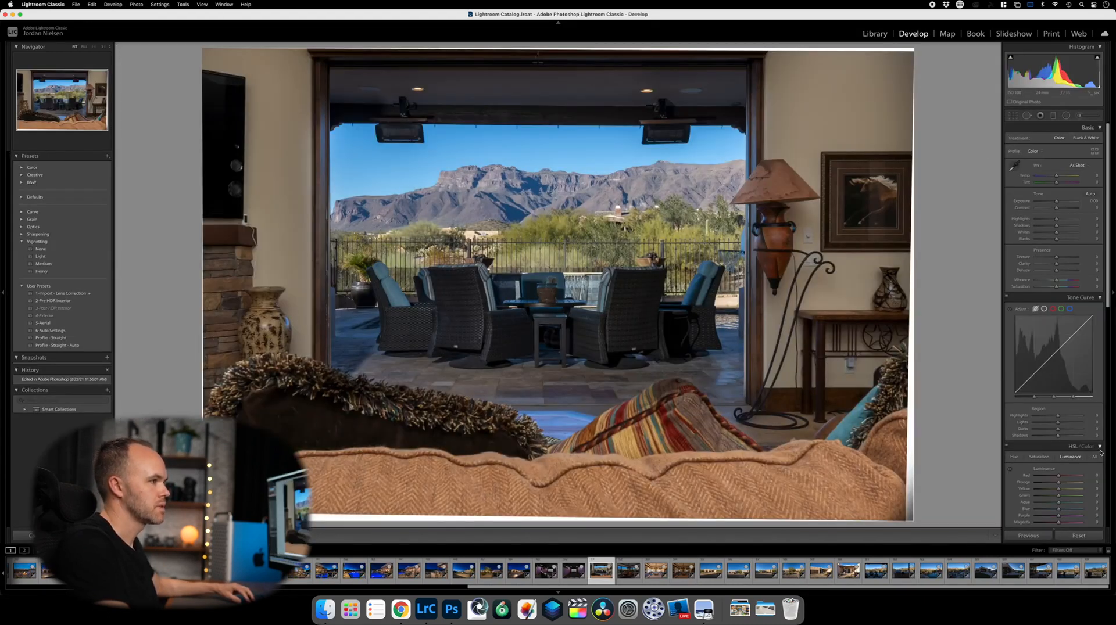
{"action": "scroll", "coordinate": [1035, 407], "scroll_direction": "down", "scroll_amount": 10}
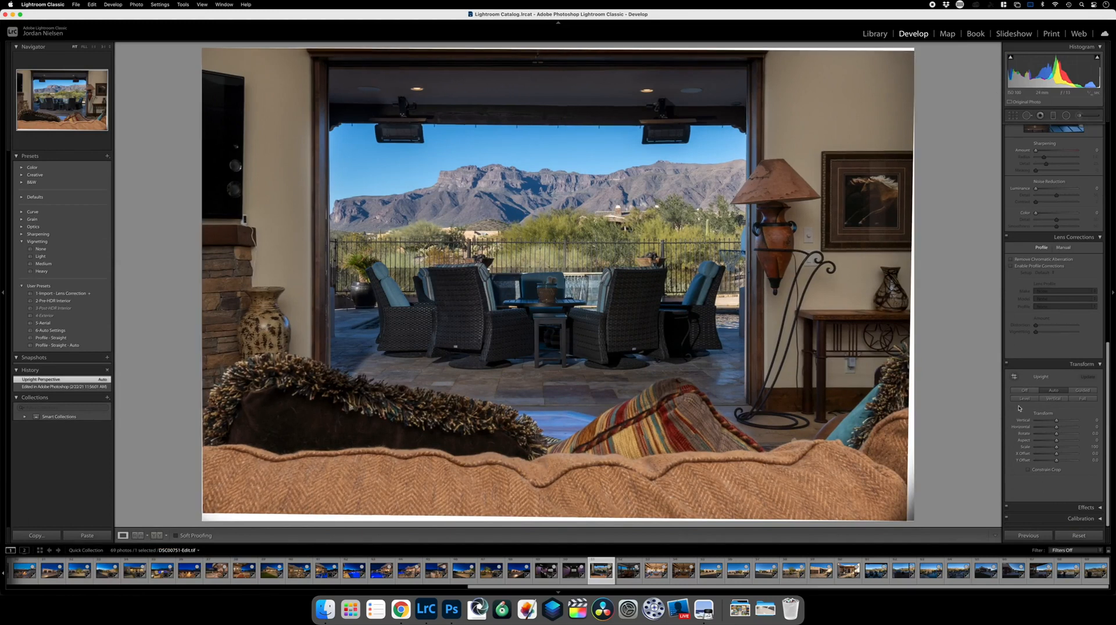
{"action": "left_click", "coordinate": [1014, 115]}
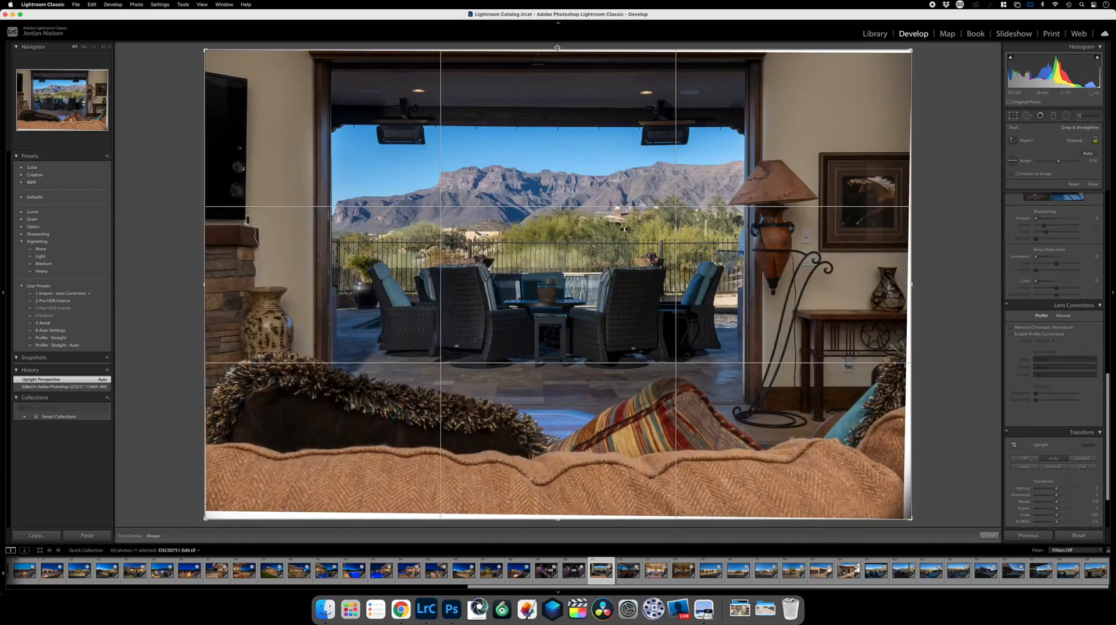
{"action": "left_click_drag", "start_coordinate": [556, 48], "coordinate": [555, 56]}
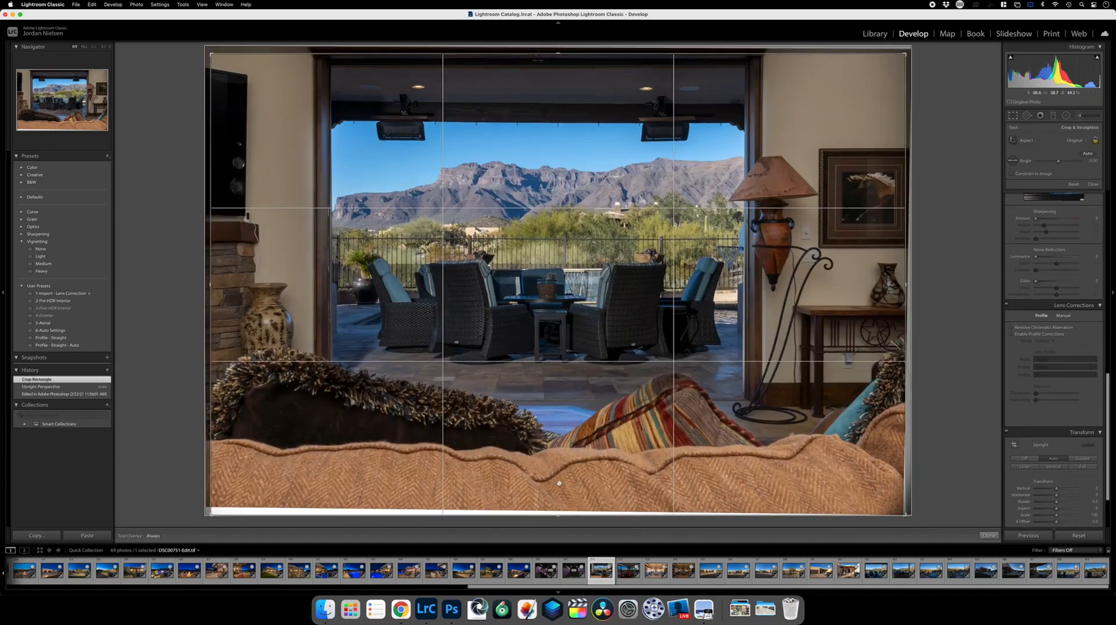
{"action": "left_click_drag", "start_coordinate": [559, 516], "coordinate": [570, 496]}
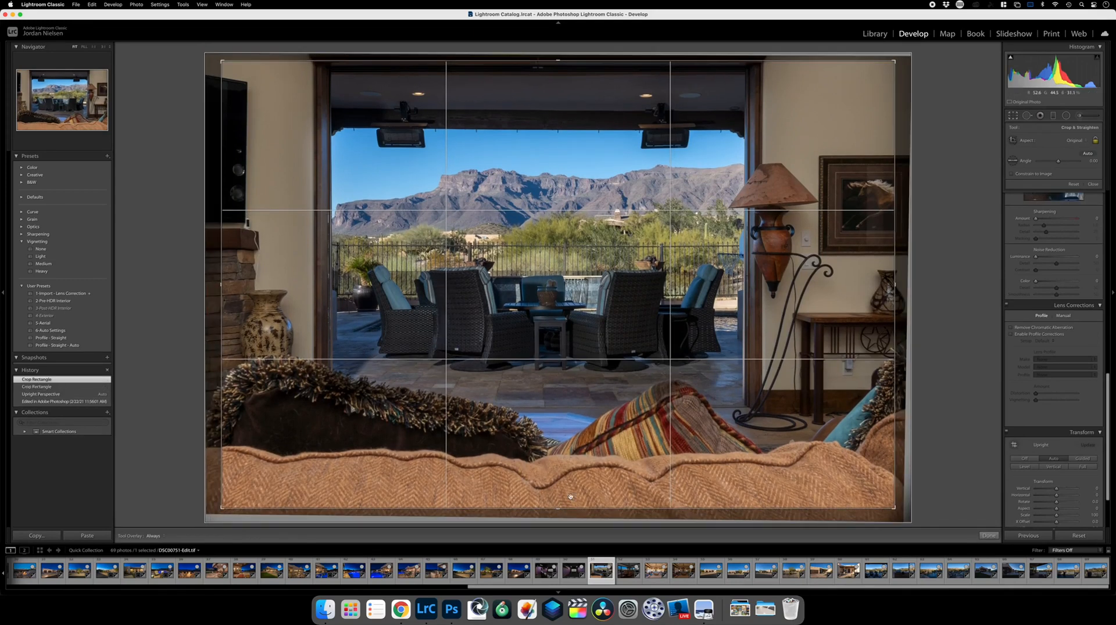
{"action": "left_click", "coordinate": [993, 538]}
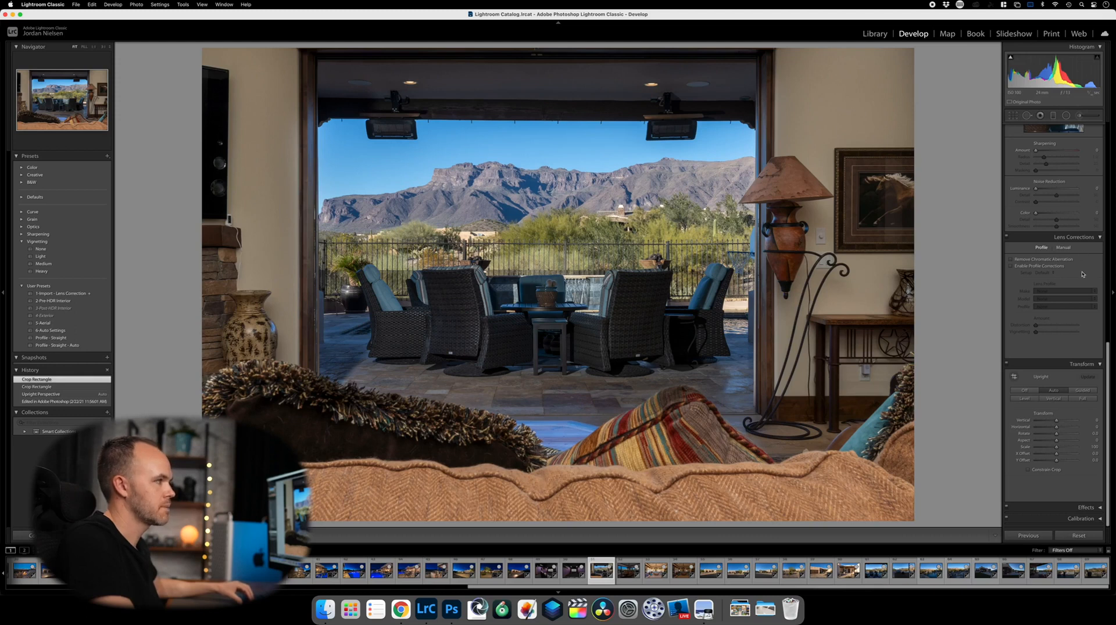
Set the photo's yellow saturation to +44 and green to +13, and settle the sky's blue saturation at about +1.
{"action": "scroll", "coordinate": [1083, 275], "scroll_direction": "up", "scroll_amount": 15}
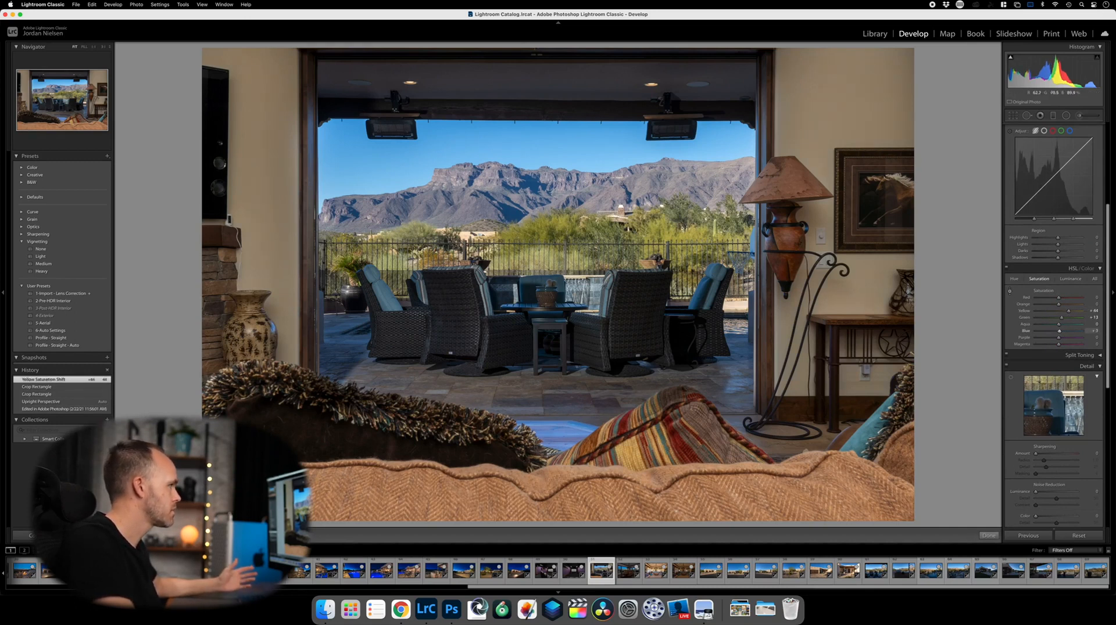
{"action": "left_click_drag", "start_coordinate": [535, 152], "coordinate": [536, 135]}
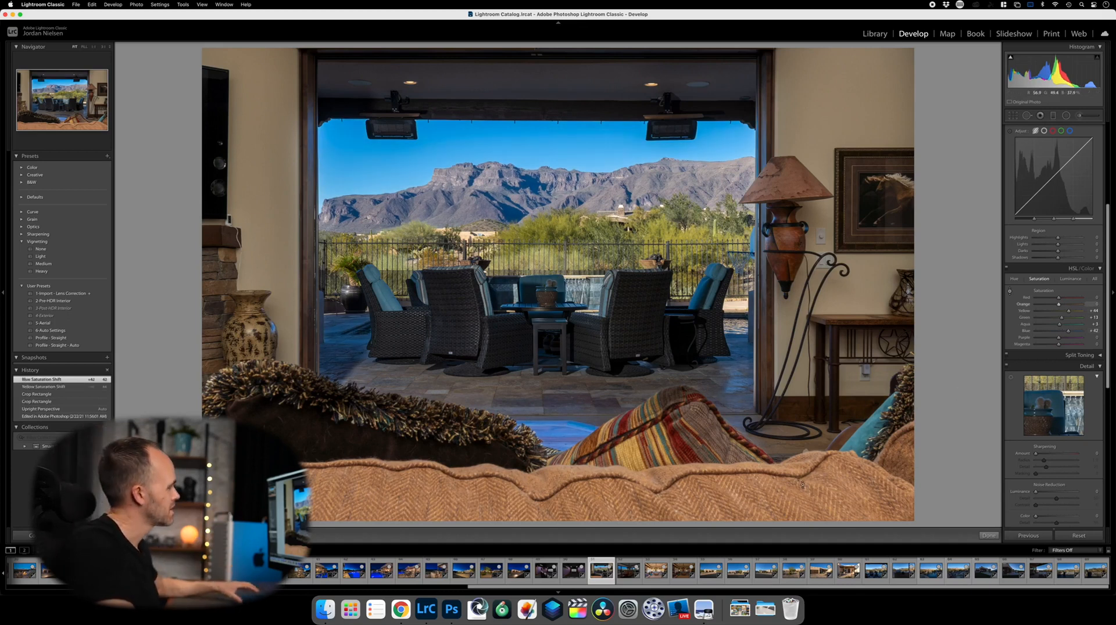
{"action": "mouse_move", "coordinate": [536, 174]}
{"action": "left_mouse_down"}
{"action": "mouse_move", "coordinate": [535, 161]}
{"action": "mouse_move", "coordinate": [536, 194]}
{"action": "left_mouse_up"}
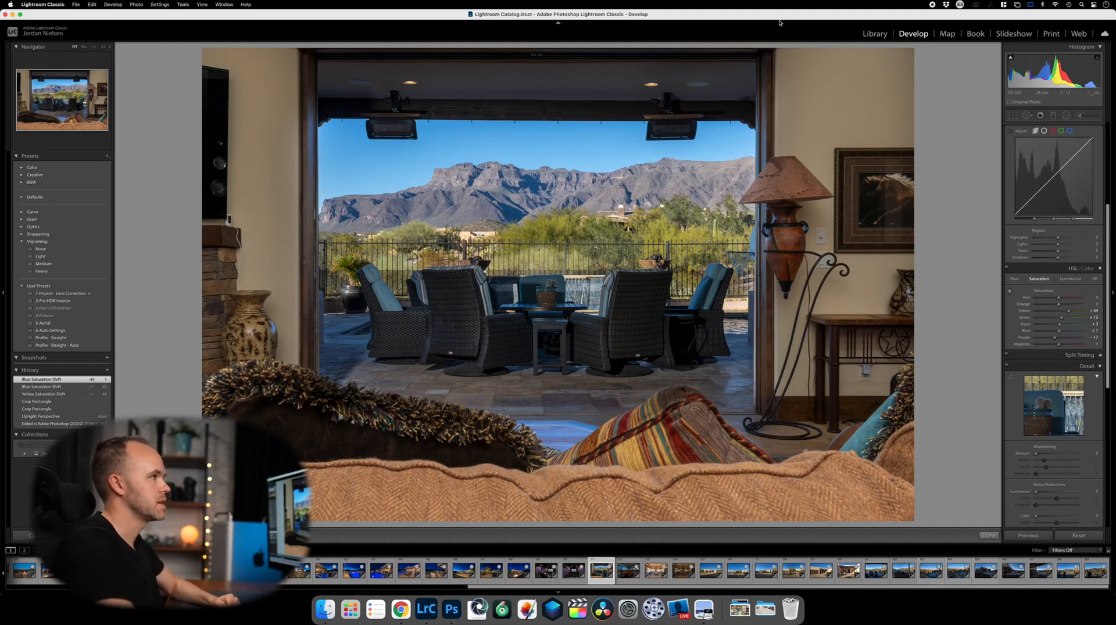
Return to the library grid and look through the Quick Collection for photos that still need editing.
{"action": "left_click", "coordinate": [874, 34]}
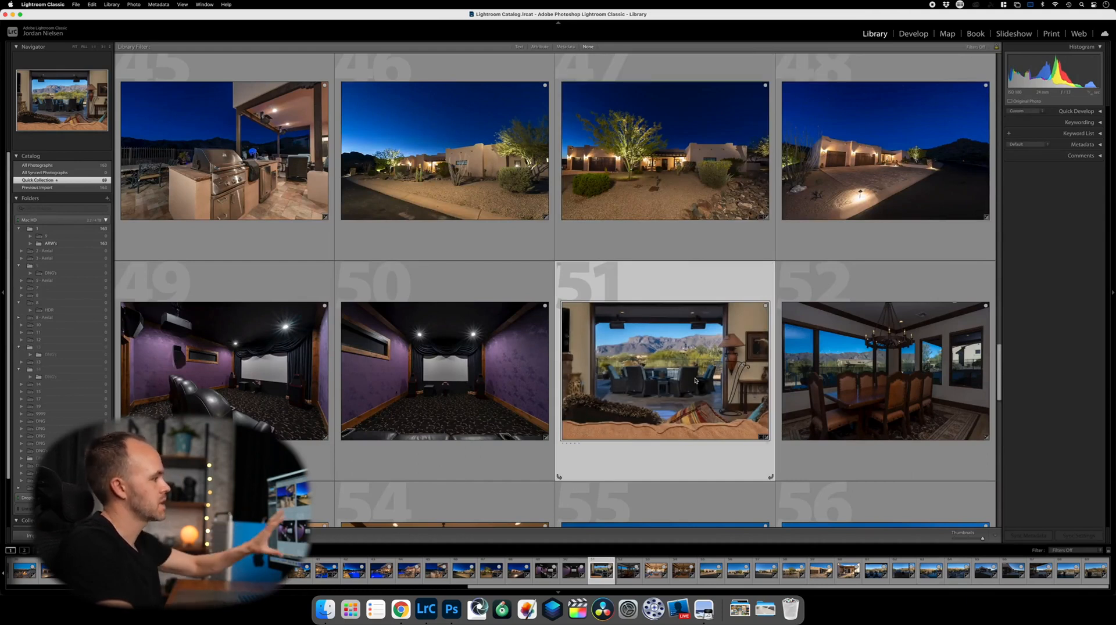
{"action": "scroll", "coordinate": [690, 387], "scroll_direction": "down", "scroll_amount": 10}
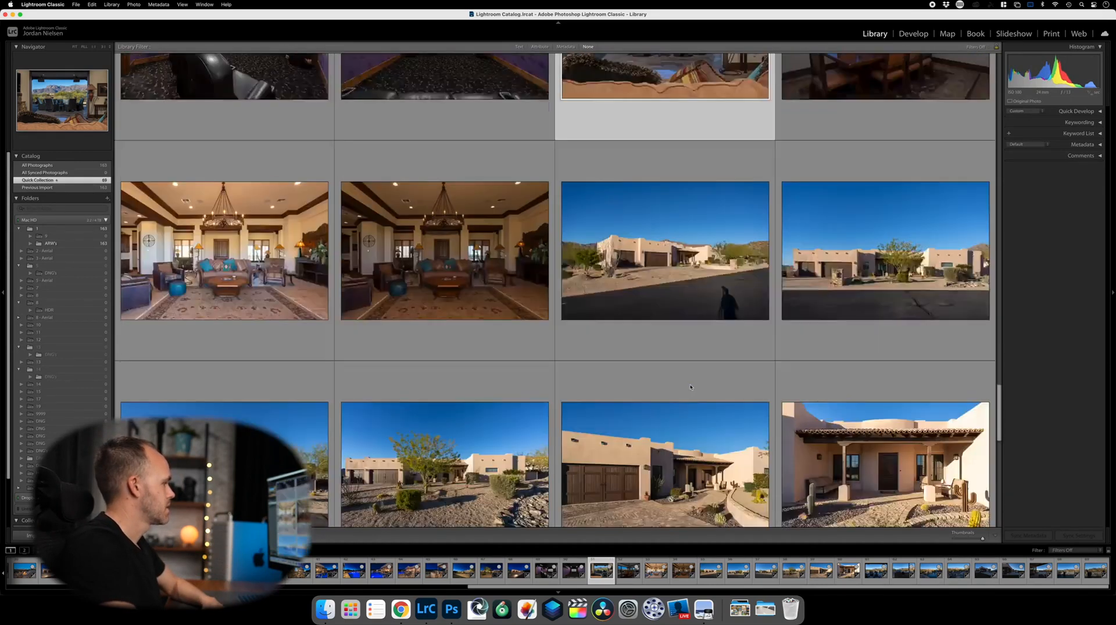
{"action": "scroll", "coordinate": [690, 387], "scroll_direction": "down", "scroll_amount": 5}
{"action": "scroll", "coordinate": [692, 387], "scroll_direction": "up", "scroll_amount": 10}
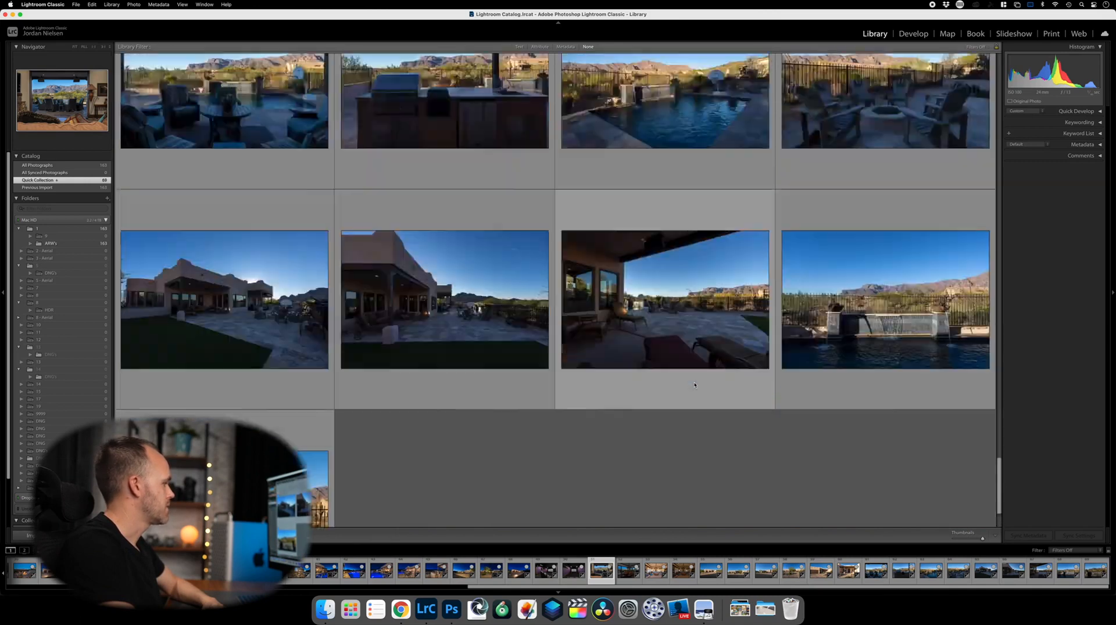
{"action": "scroll", "coordinate": [694, 385], "scroll_direction": "up", "scroll_amount": 15}
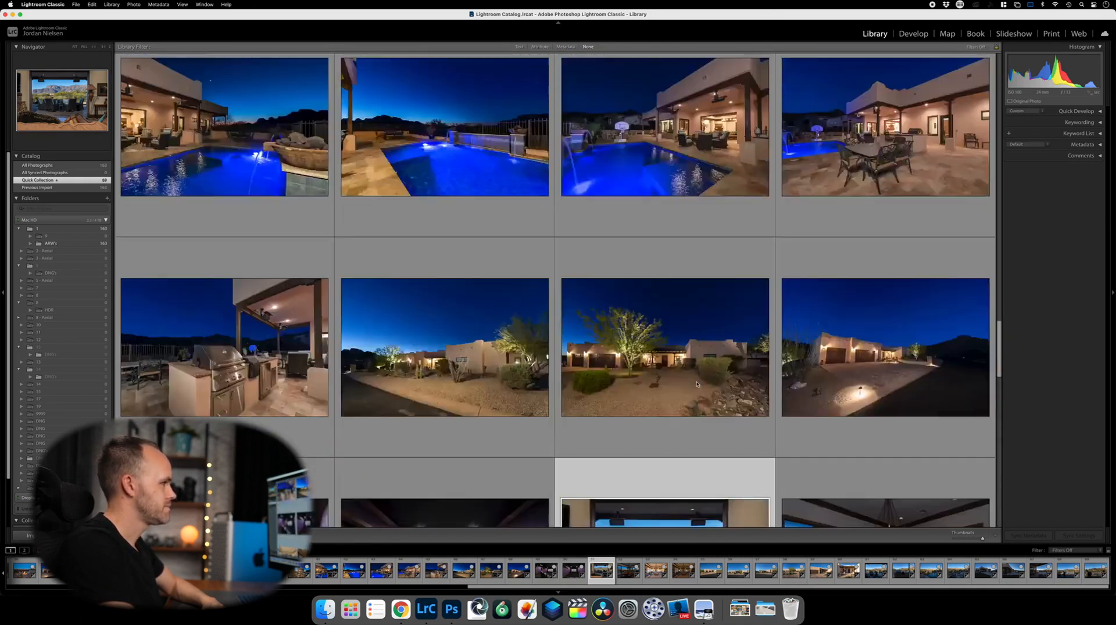
{"action": "scroll", "coordinate": [736, 338], "scroll_direction": "down", "scroll_amount": 5}
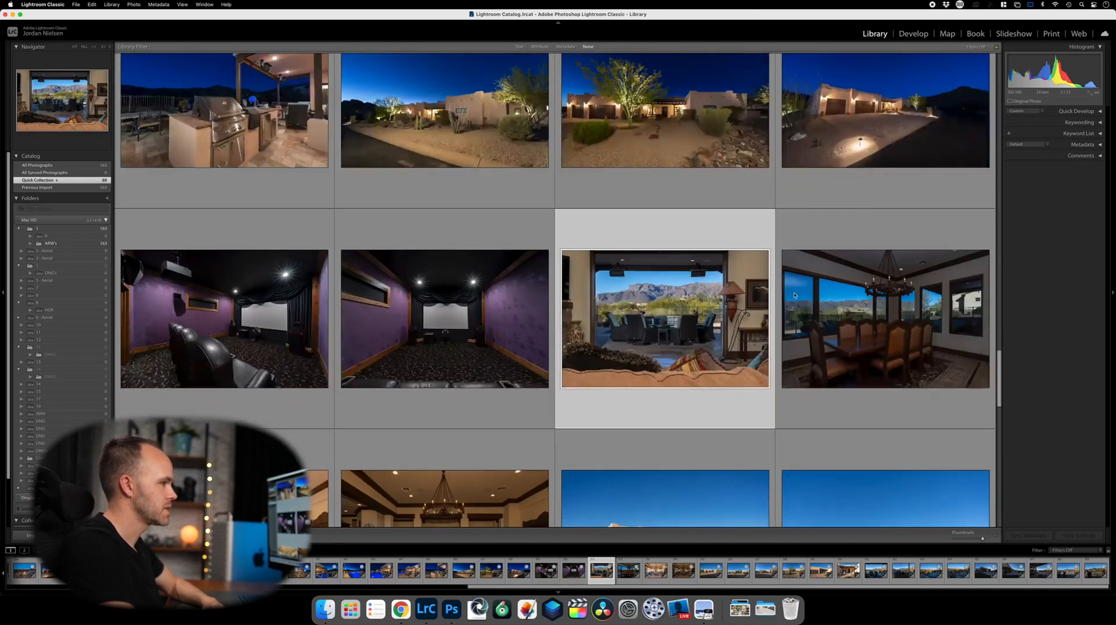
Open the dining room photo for developing and set its exposure to +1.25 and highlights to -100.
{"action": "left_click", "coordinate": [871, 214]}
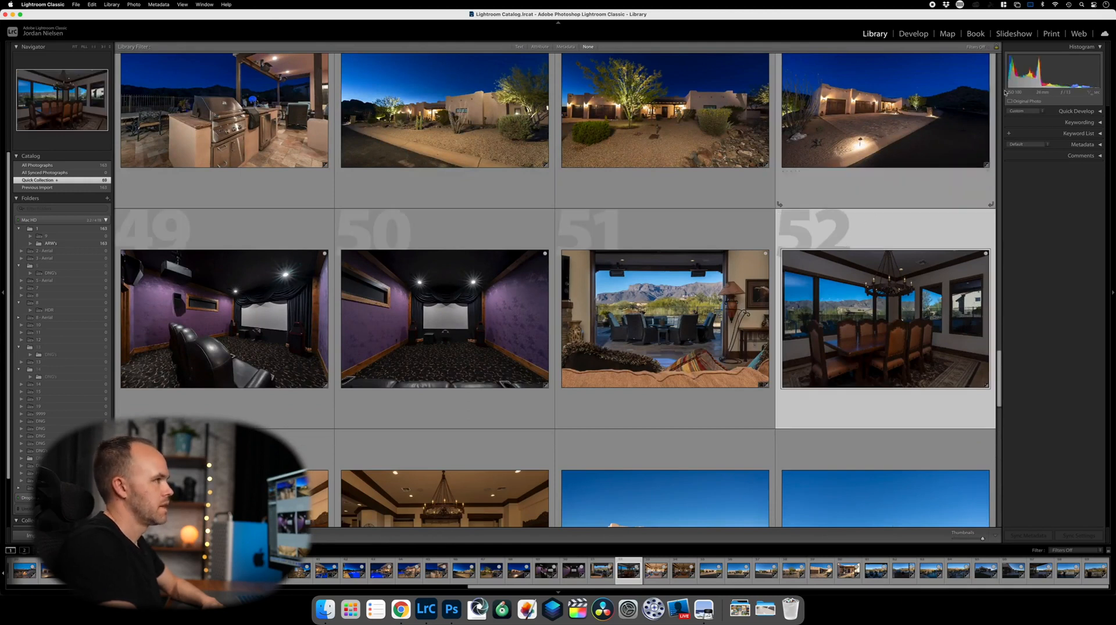
{"action": "left_click", "coordinate": [913, 33]}
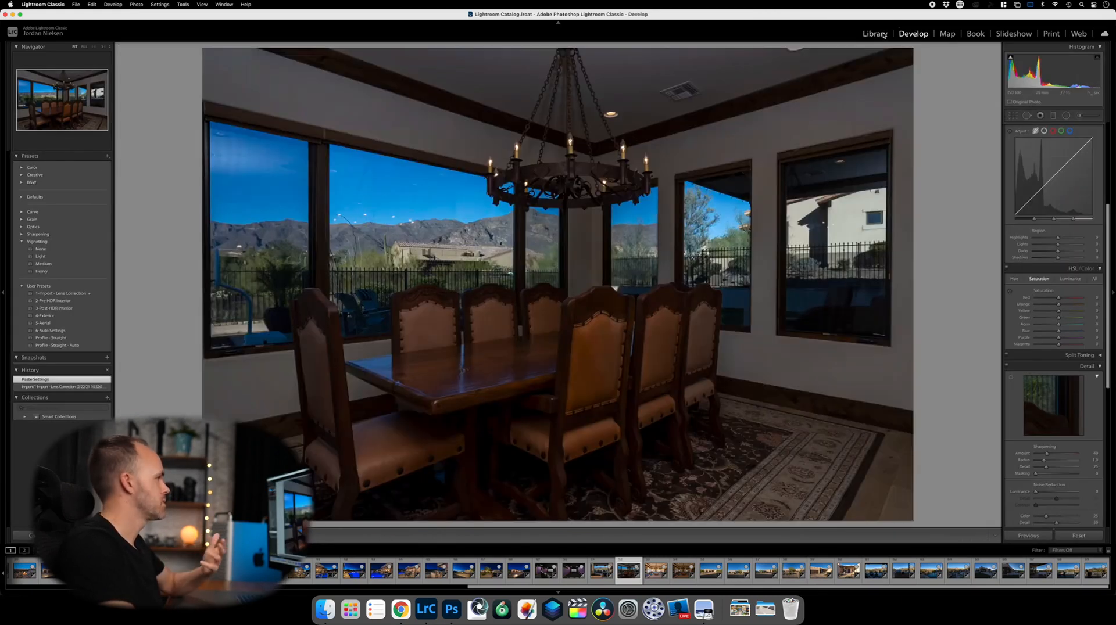
{"action": "left_click", "coordinate": [882, 34]}
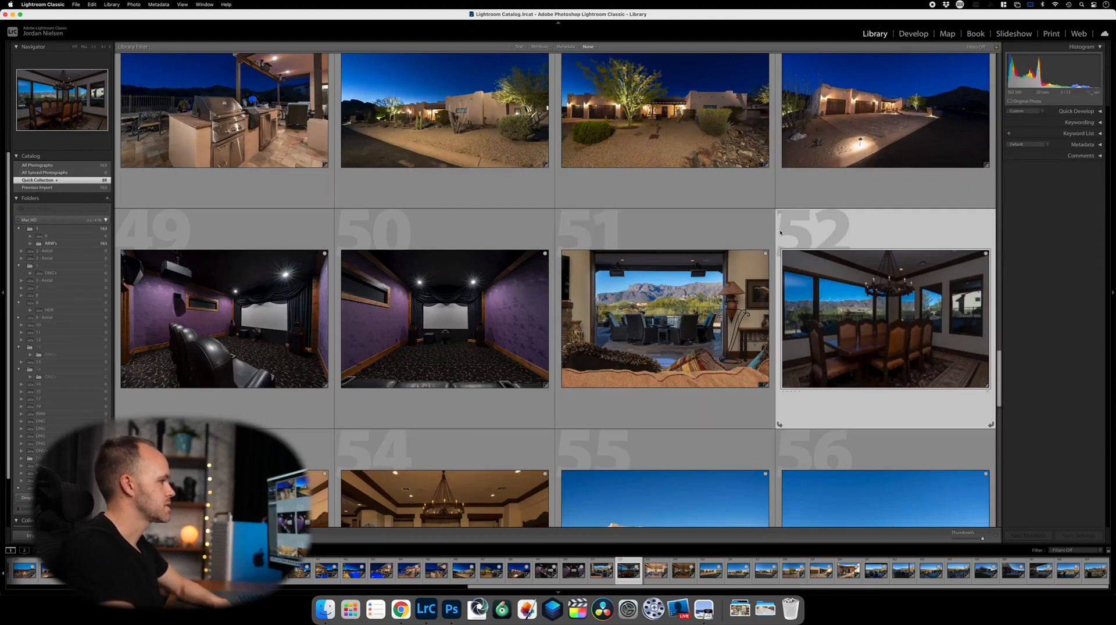
{"action": "left_click", "coordinate": [925, 33]}
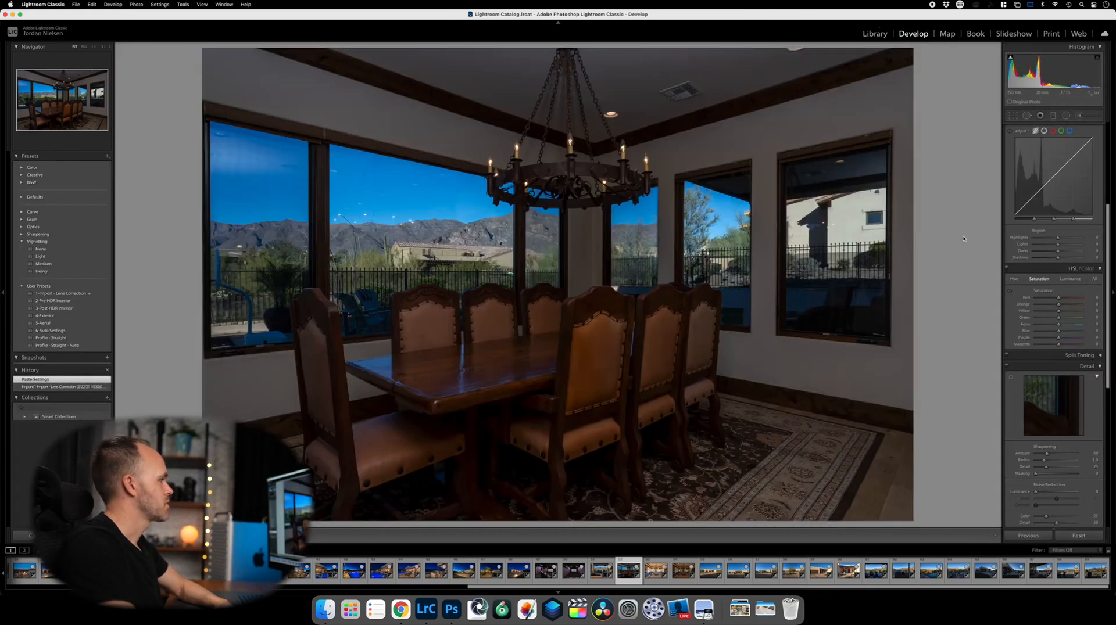
{"action": "scroll", "coordinate": [1044, 139], "scroll_direction": "up", "scroll_amount": 5}
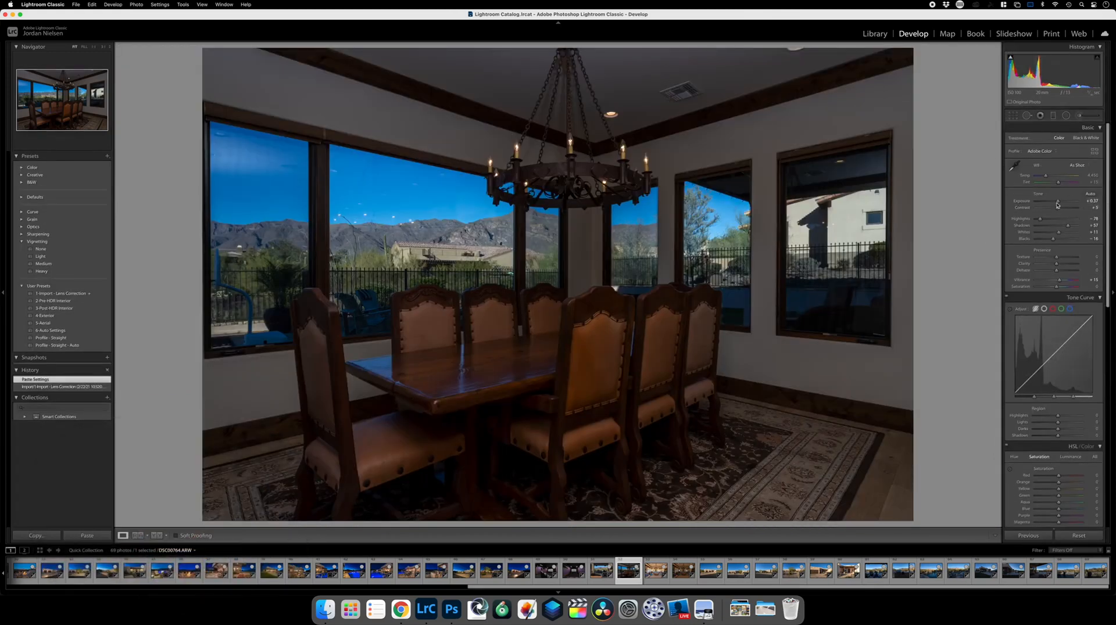
{"action": "left_click_drag", "start_coordinate": [1058, 201], "coordinate": [1032, 223]}
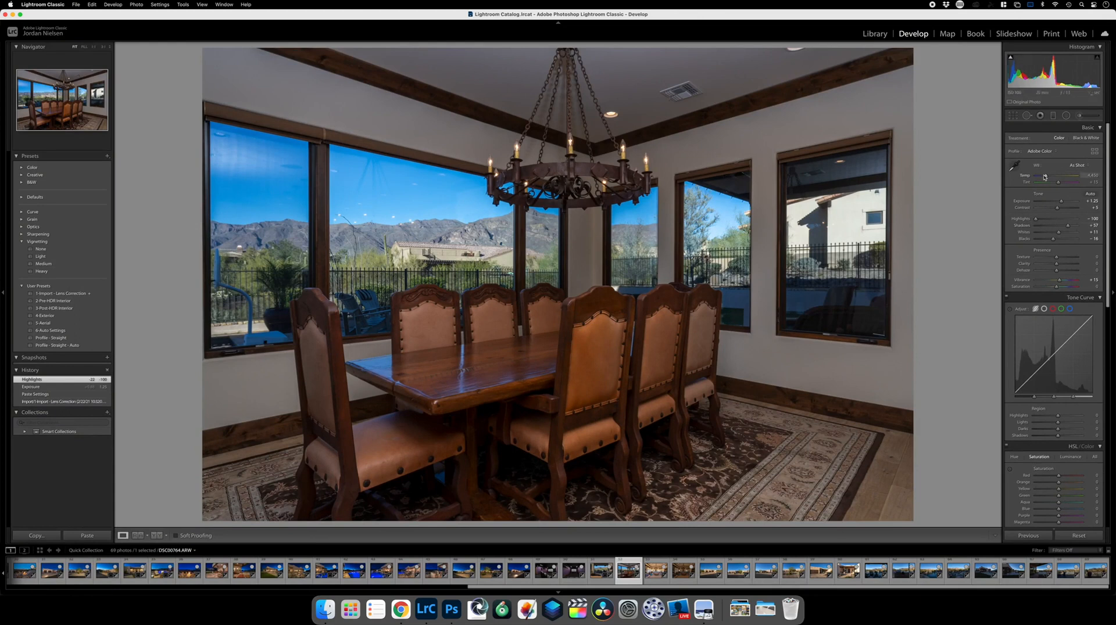
Adjust the dining room photo's white balance, settling on a color temperature of 4,671.
{"action": "left_click_drag", "start_coordinate": [1045, 178], "coordinate": [1047, 177]}
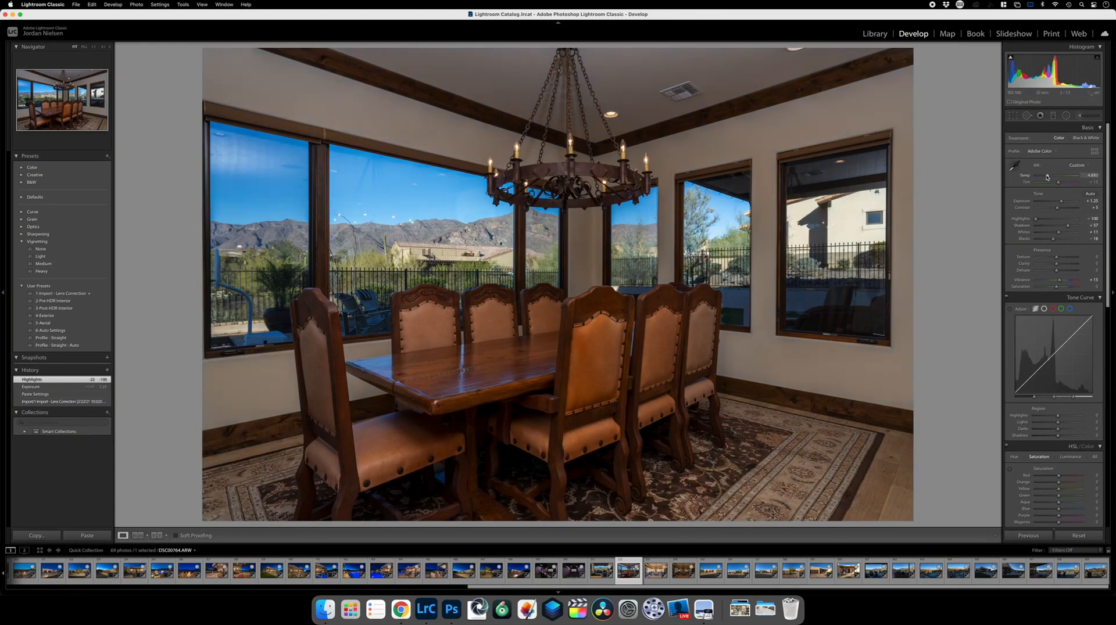
{"action": "left_click_drag", "start_coordinate": [1046, 178], "coordinate": [1044, 175]}
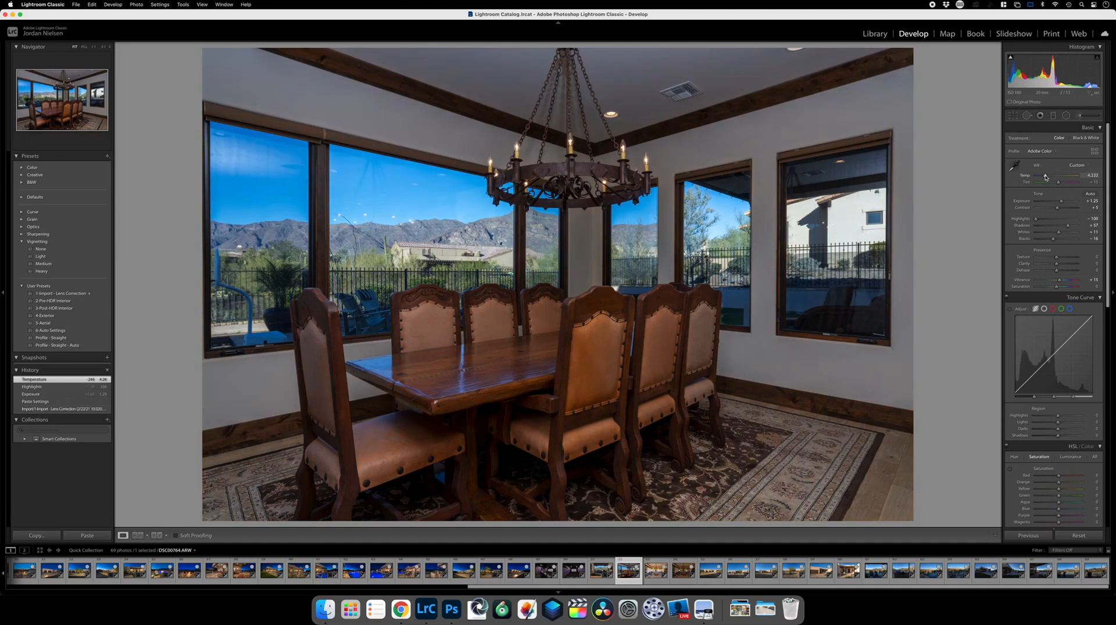
{"action": "left_click_drag", "start_coordinate": [1045, 177], "coordinate": [1045, 178]}
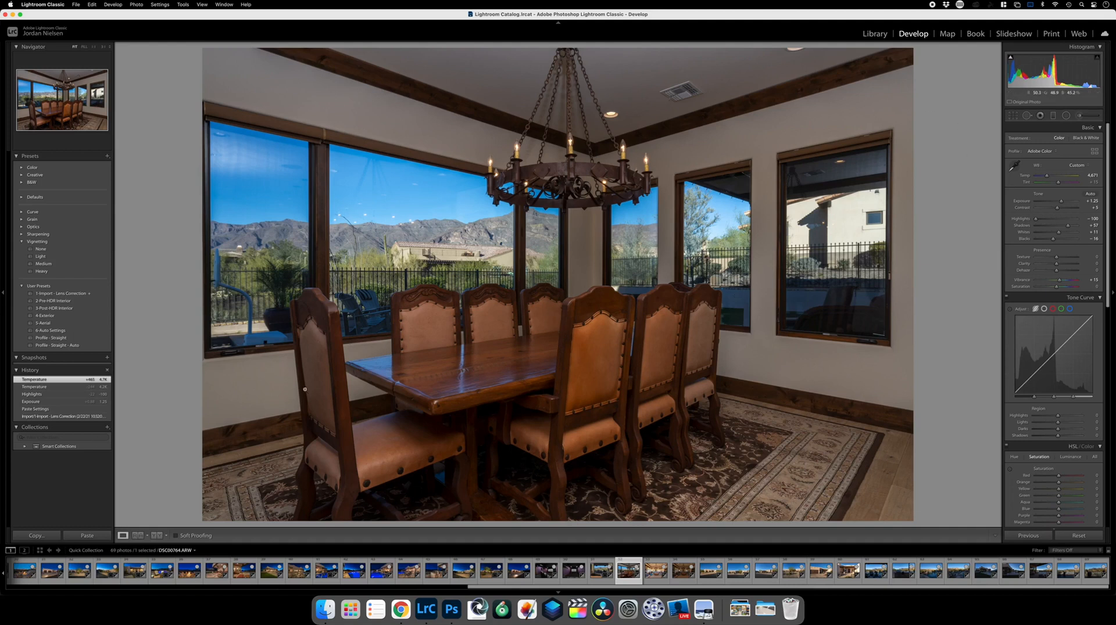
Try applying the dining room photo's copied settings to the following living room photo.
{"action": "left_click", "coordinate": [35, 534]}
{"action": "key", "text": "Return"}
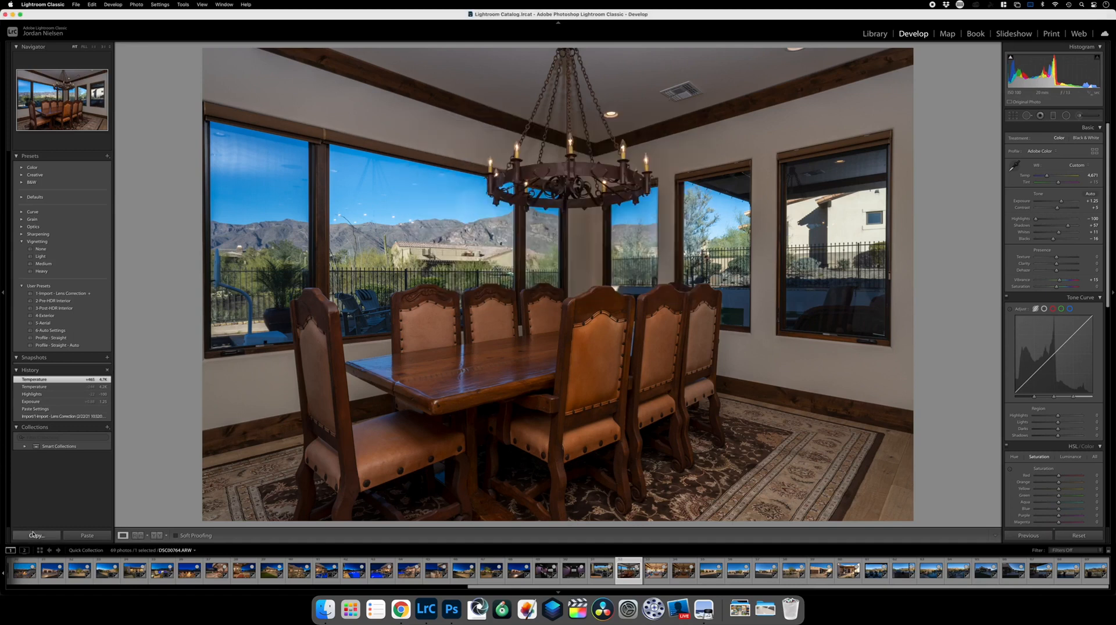
{"action": "key", "text": "Right"}
{"action": "left_click", "coordinate": [75, 535]}
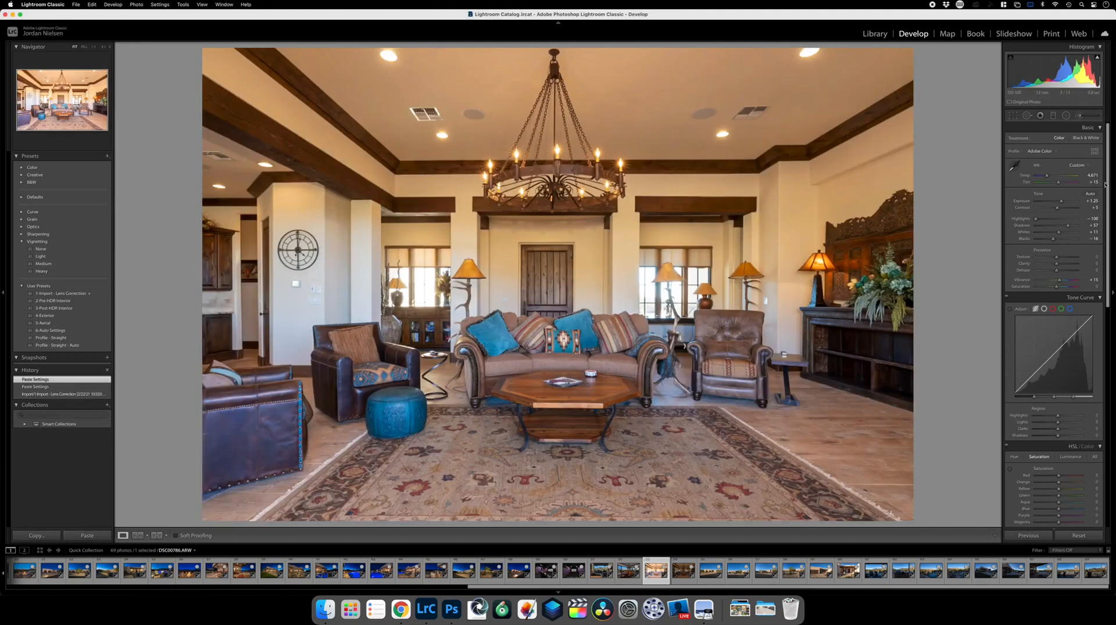
{"action": "key", "text": "super+z"}
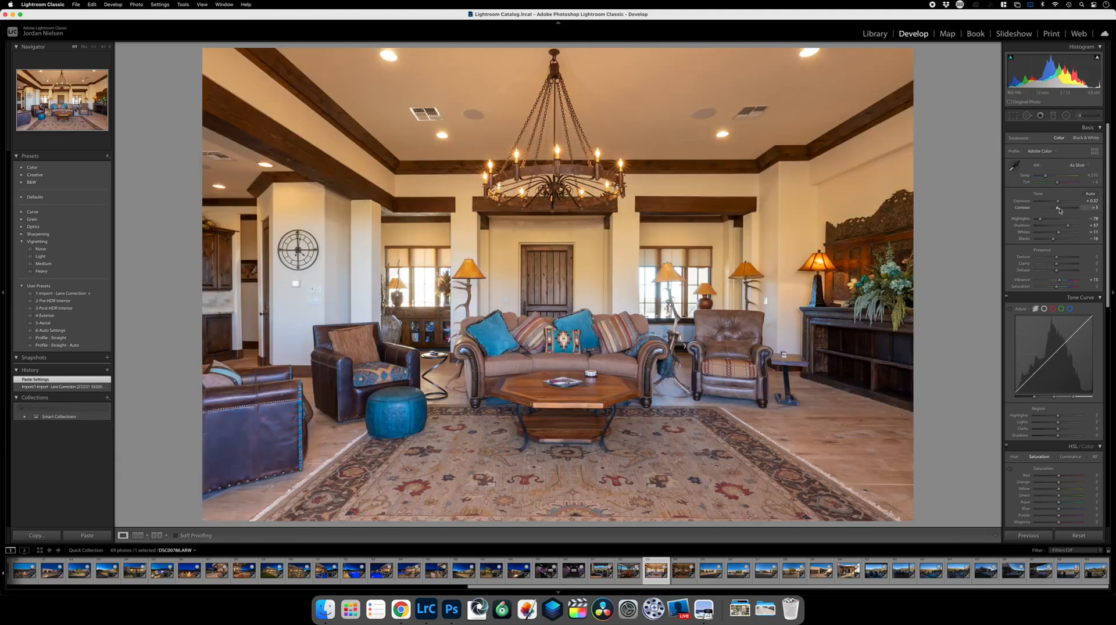
Set the brighter living room photo's exposure to -0.25 and compare it with the darker frame beside it.
{"action": "left_click_drag", "start_coordinate": [1057, 203], "coordinate": [1056, 205]}
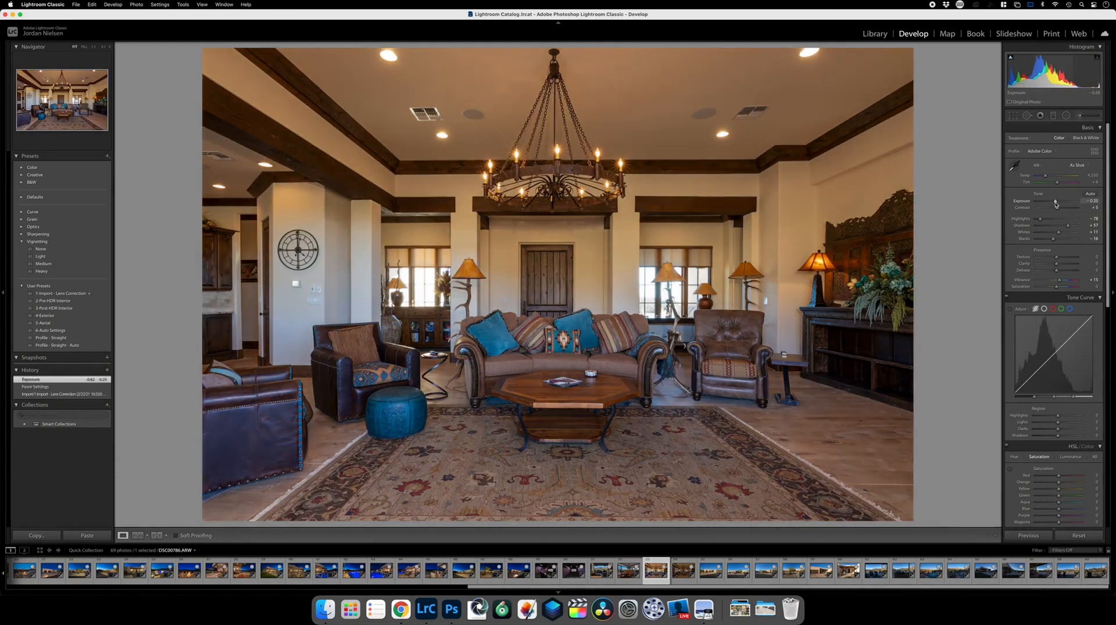
{"action": "key", "text": "super+z"}
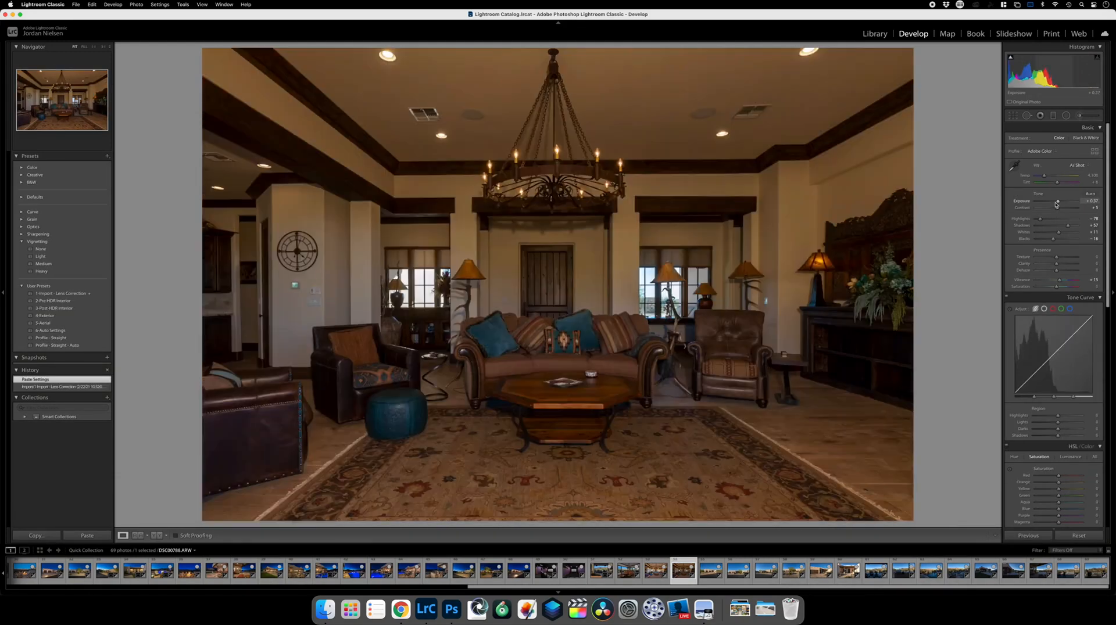
{"action": "key", "text": "super+shift+z"}
{"action": "key", "text": "Right"}
{"action": "key", "text": "Left"}
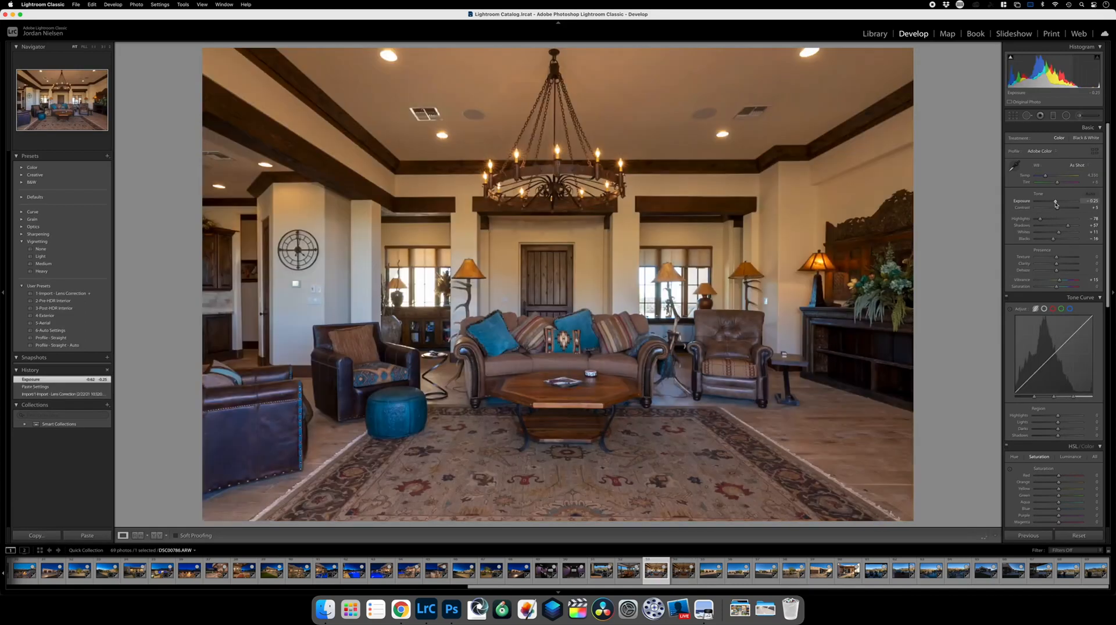
Try Auto white balance, highlights of -100 and a lower exposure on the darker living room frame.
{"action": "key", "text": "Right"}
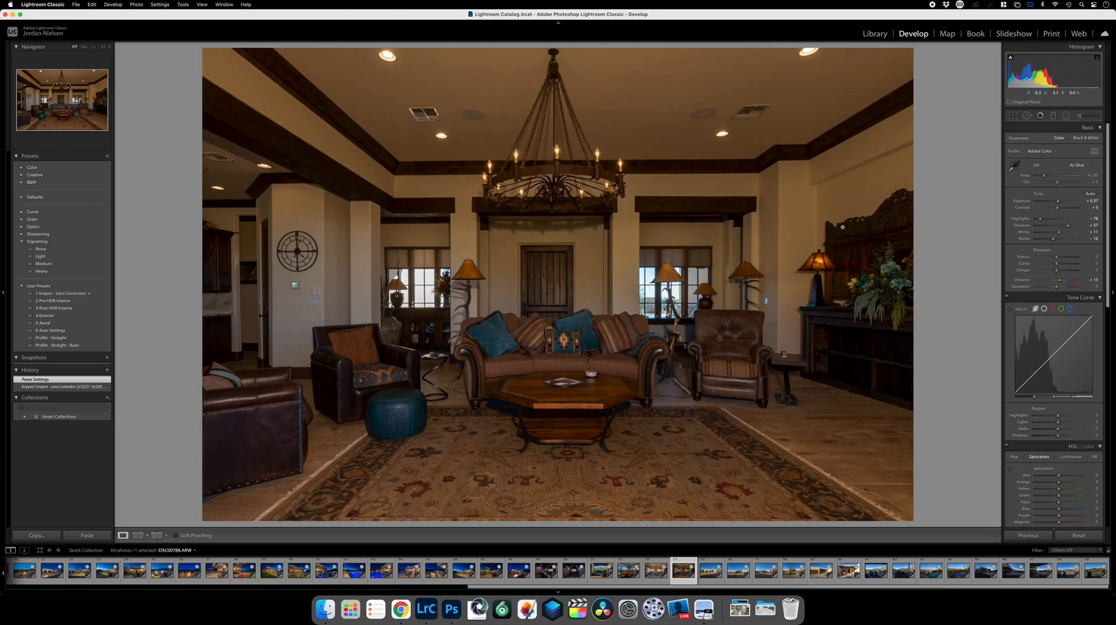
{"action": "left_click", "coordinate": [1075, 166]}
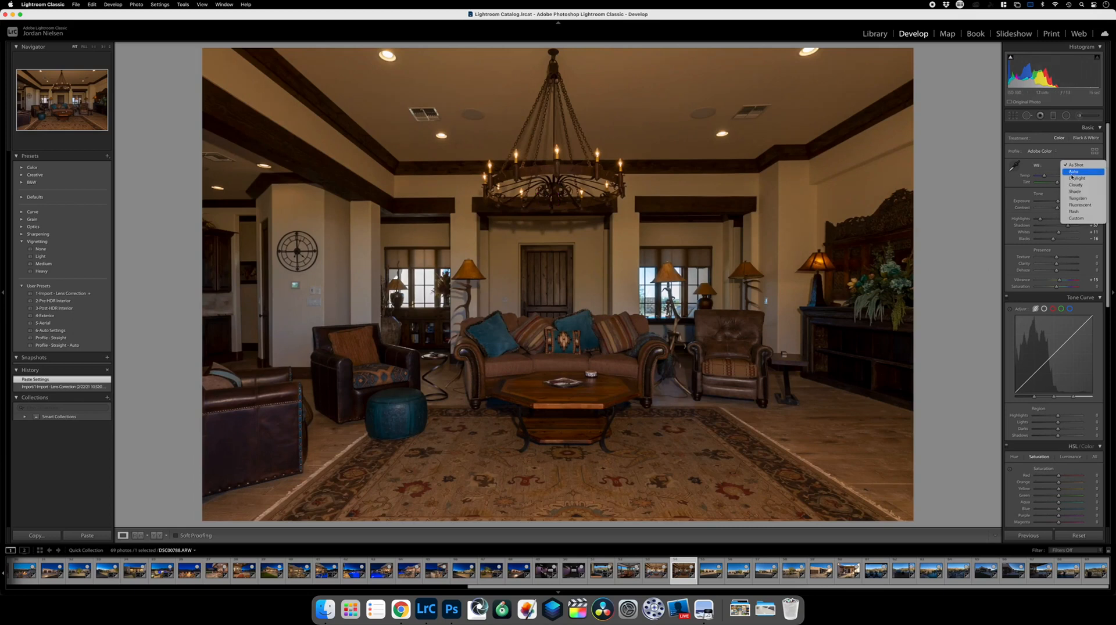
{"action": "left_click", "coordinate": [1072, 173]}
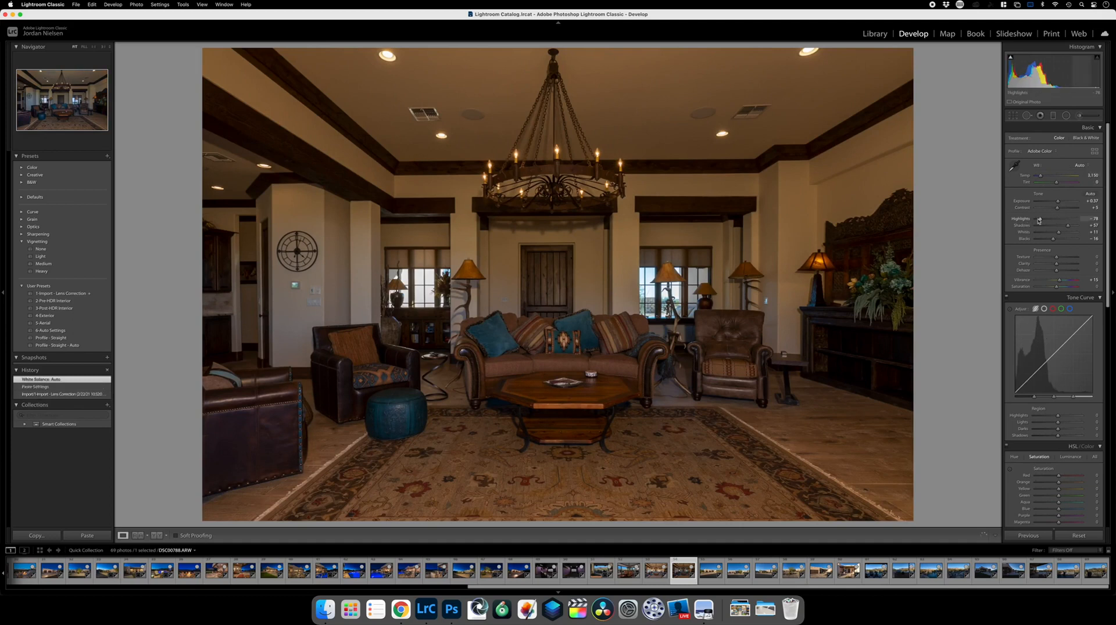
{"action": "left_click_drag", "start_coordinate": [1040, 220], "coordinate": [1033, 220]}
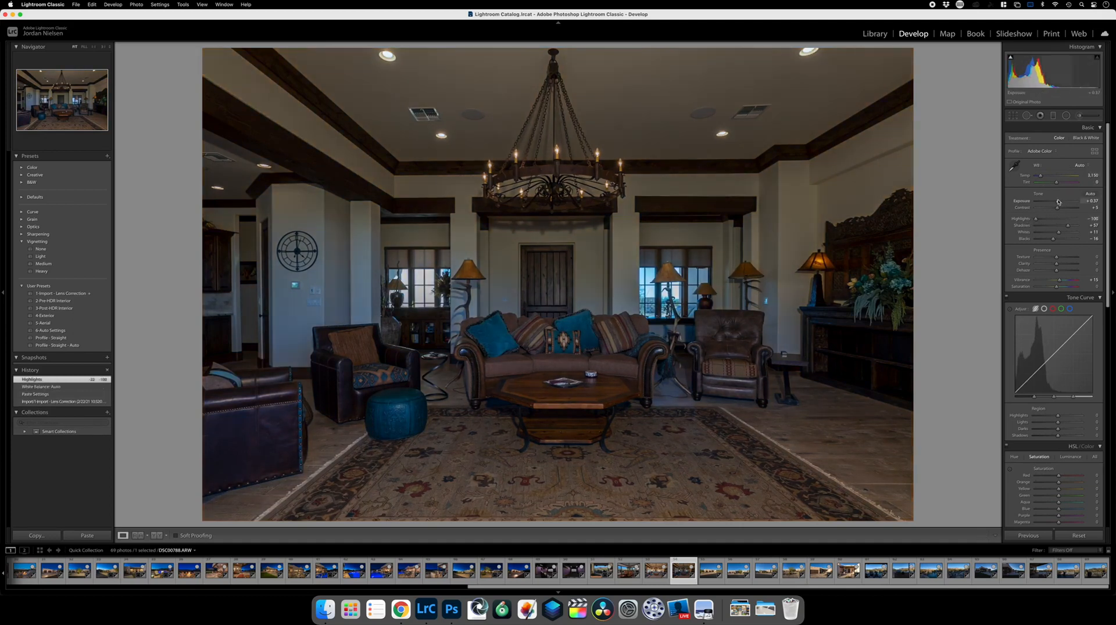
{"action": "left_click_drag", "start_coordinate": [1057, 203], "coordinate": [1057, 204]}
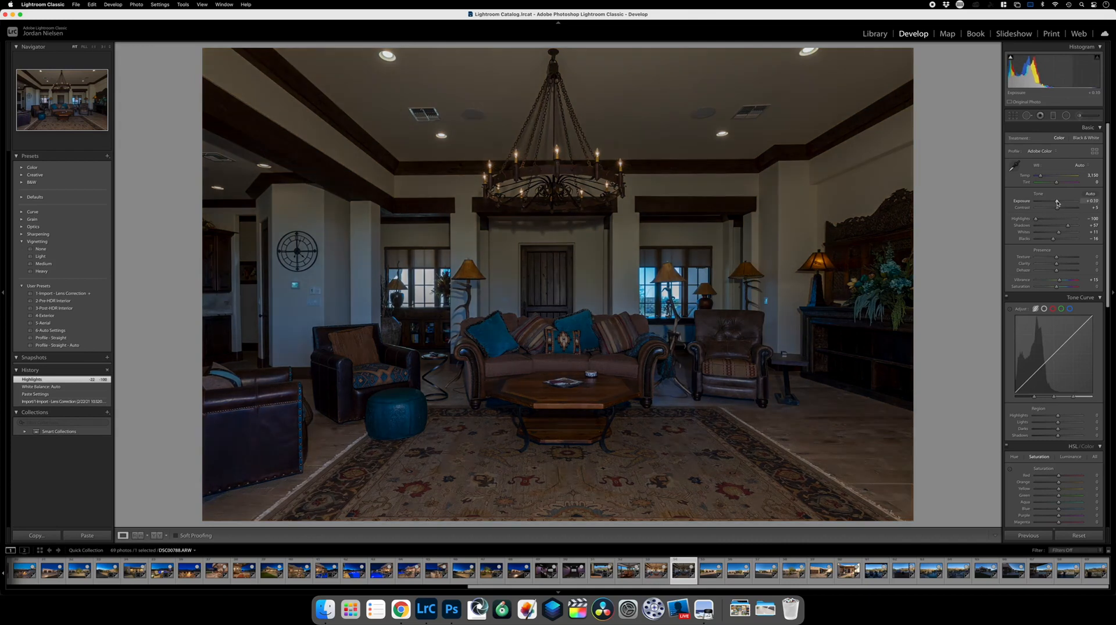
{"action": "mouse_move", "coordinate": [1035, 220]}
{"action": "left_mouse_down"}
{"action": "mouse_move", "coordinate": [1053, 221]}
{"action": "mouse_move", "coordinate": [1031, 221]}
{"action": "mouse_move", "coordinate": [1045, 203]}
{"action": "left_mouse_up"}
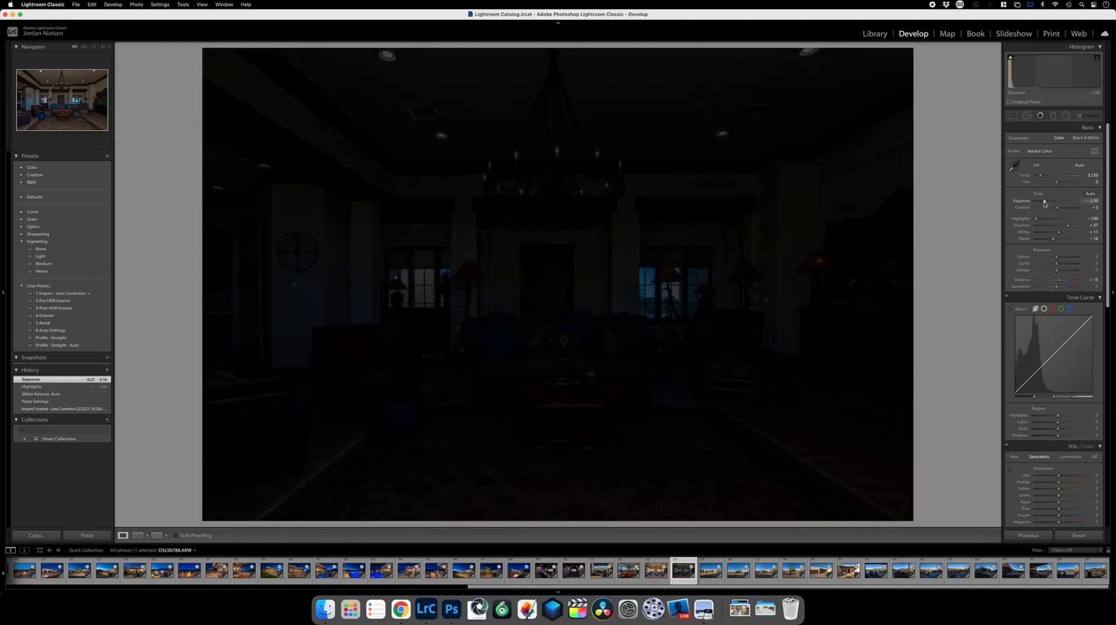
{"action": "left_click_drag", "start_coordinate": [1044, 203], "coordinate": [1055, 204]}
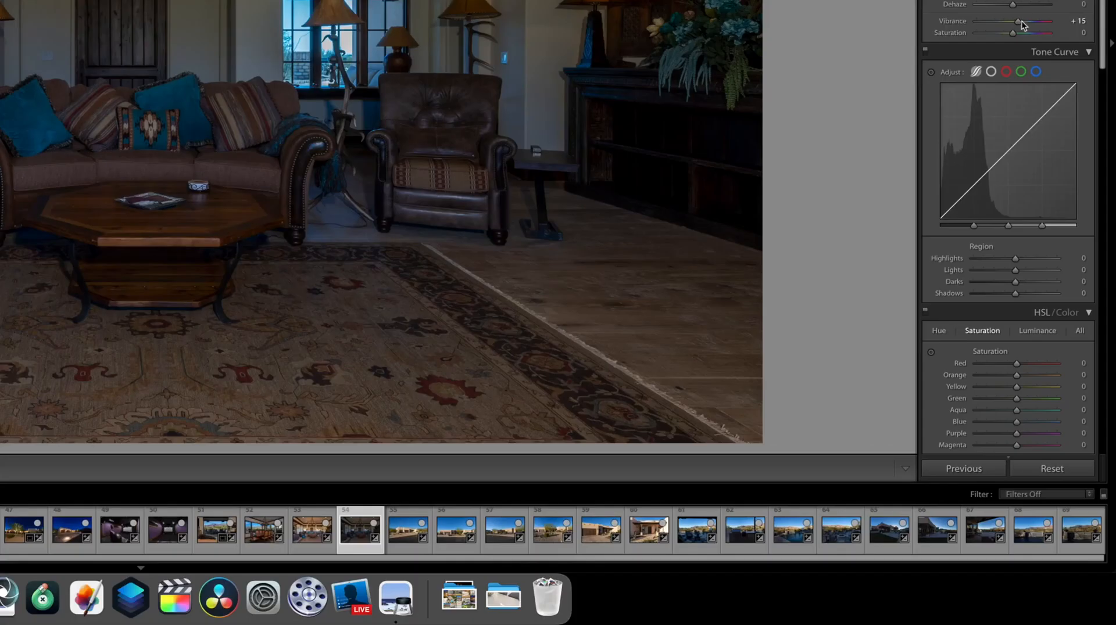
Reset the darker living room frame, apply automatic tone settings and compare it with the brighter frame.
{"action": "left_click", "coordinate": [1042, 462]}
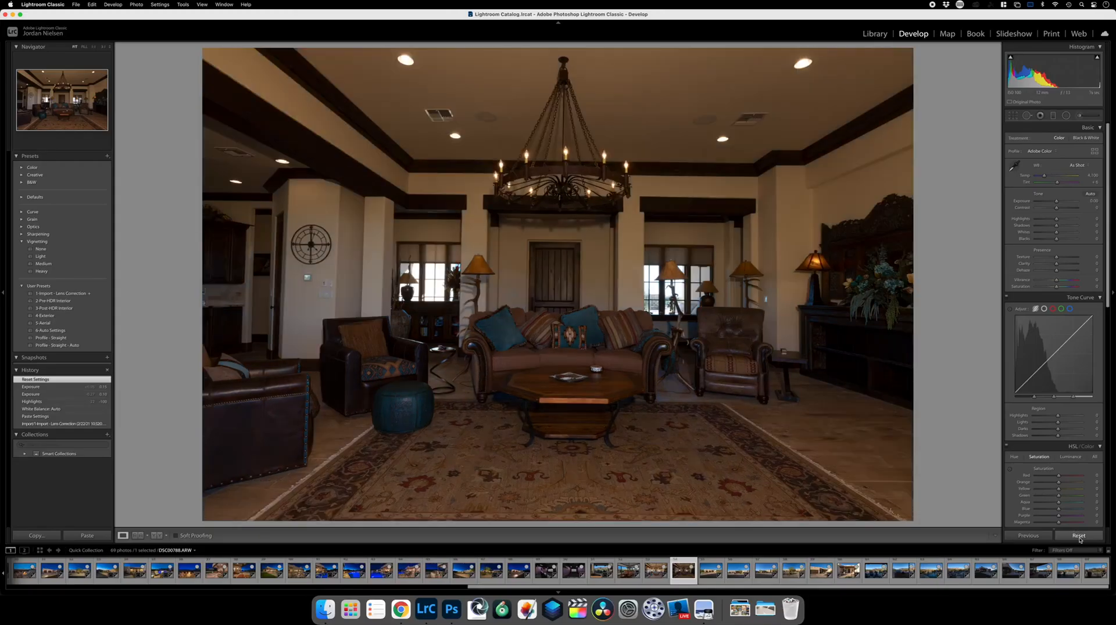
{"action": "left_click", "coordinate": [1090, 195]}
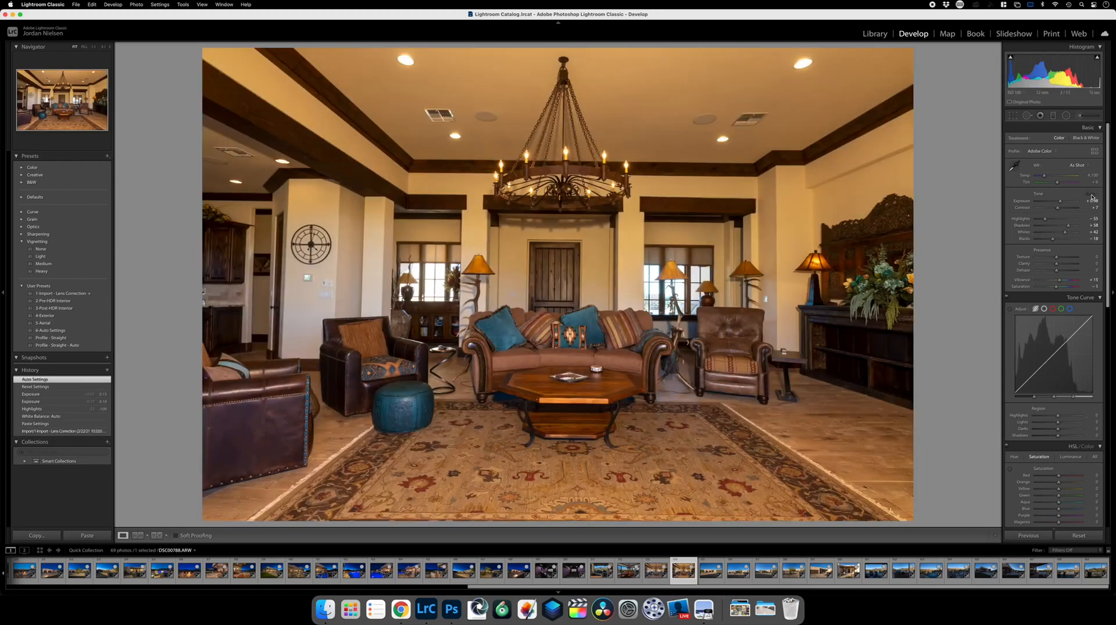
{"action": "key", "text": "Left"}
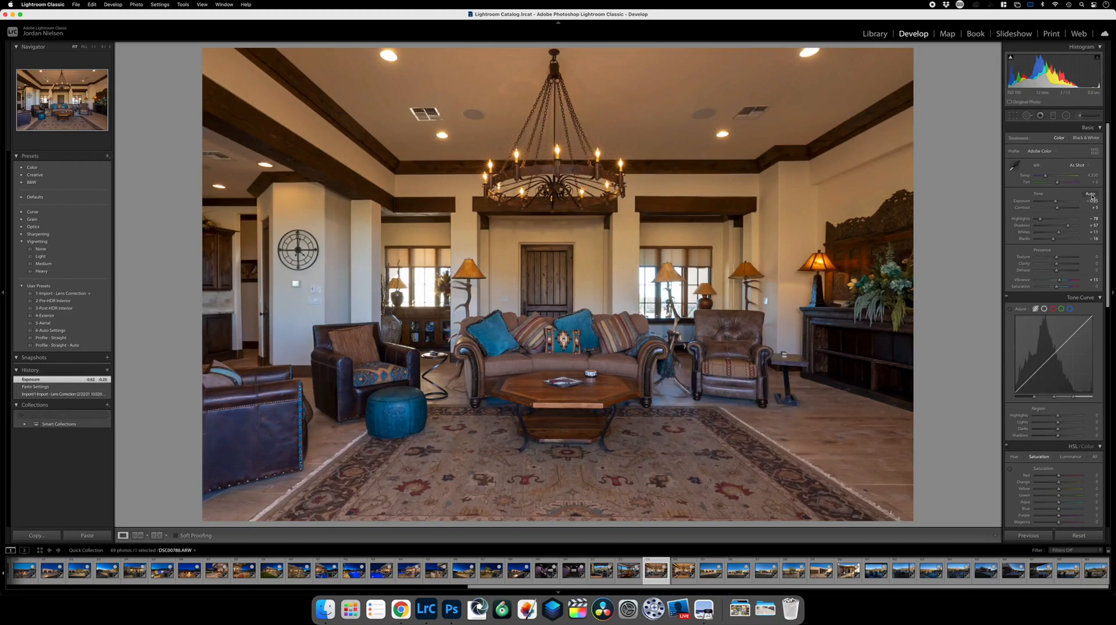
{"action": "key", "text": "Right"}
{"action": "key", "text": "Right"}
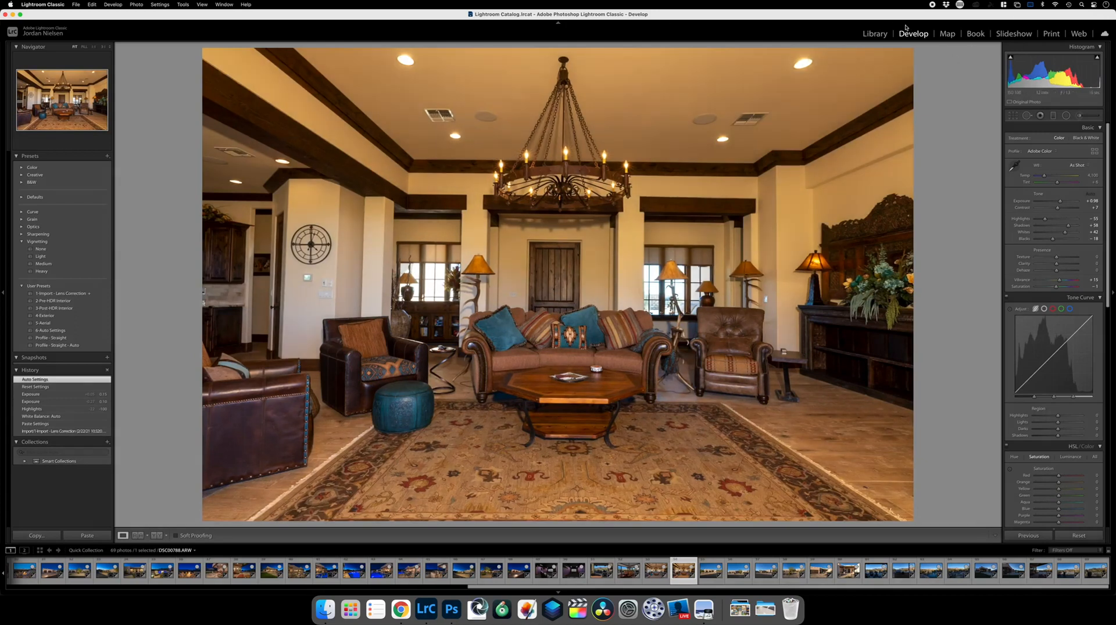
Compare the two living room frames with the earlier photos in a smaller-thumbnail grid and remove both from the Quick Collection.
{"action": "left_click", "coordinate": [878, 34]}
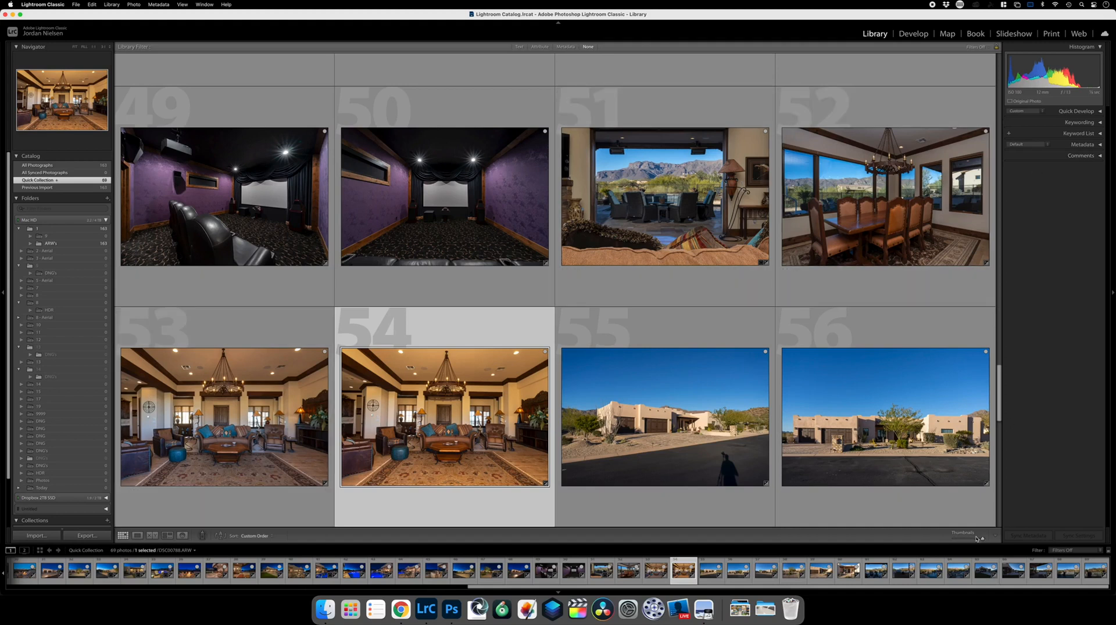
{"action": "left_click_drag", "start_coordinate": [977, 539], "coordinate": [972, 540]}
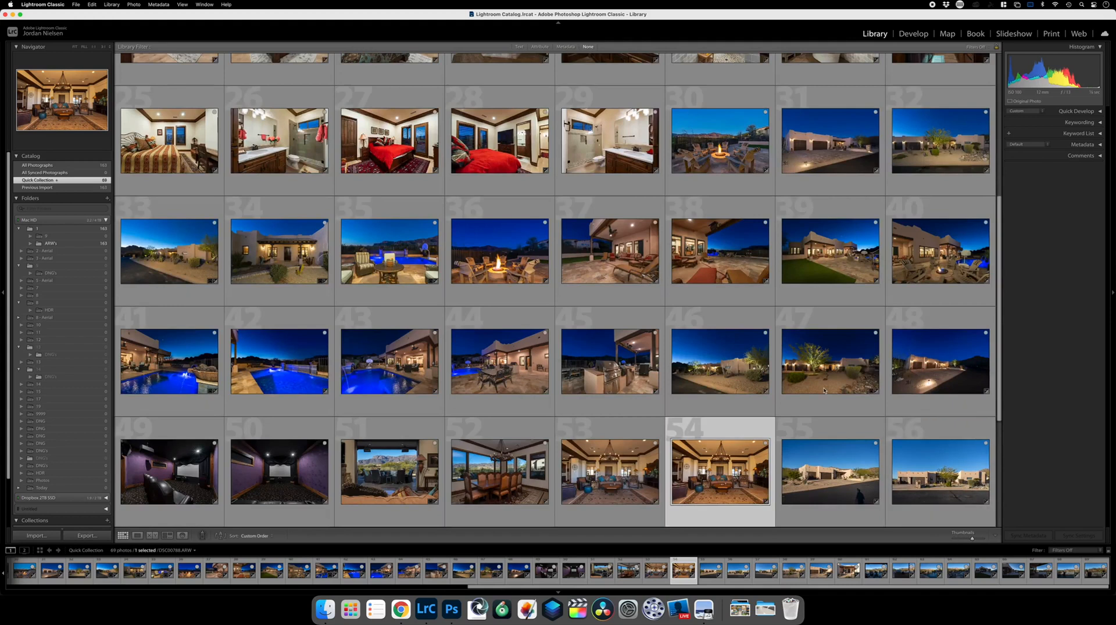
{"action": "scroll", "coordinate": [640, 273], "scroll_direction": "up", "scroll_amount": 5}
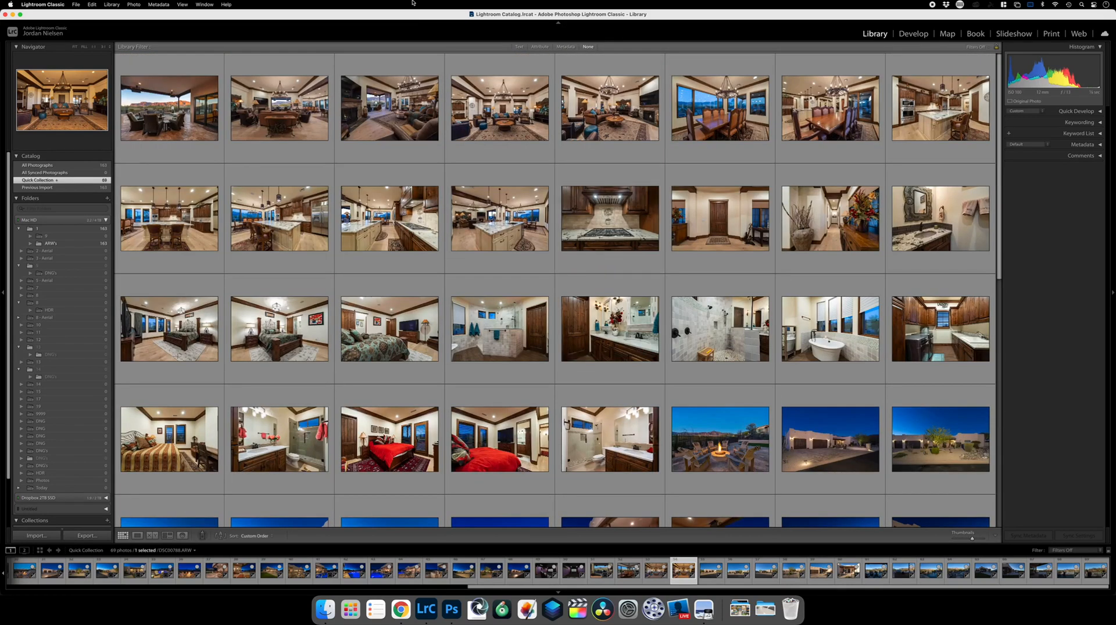
{"action": "left_click", "coordinate": [500, 111]}
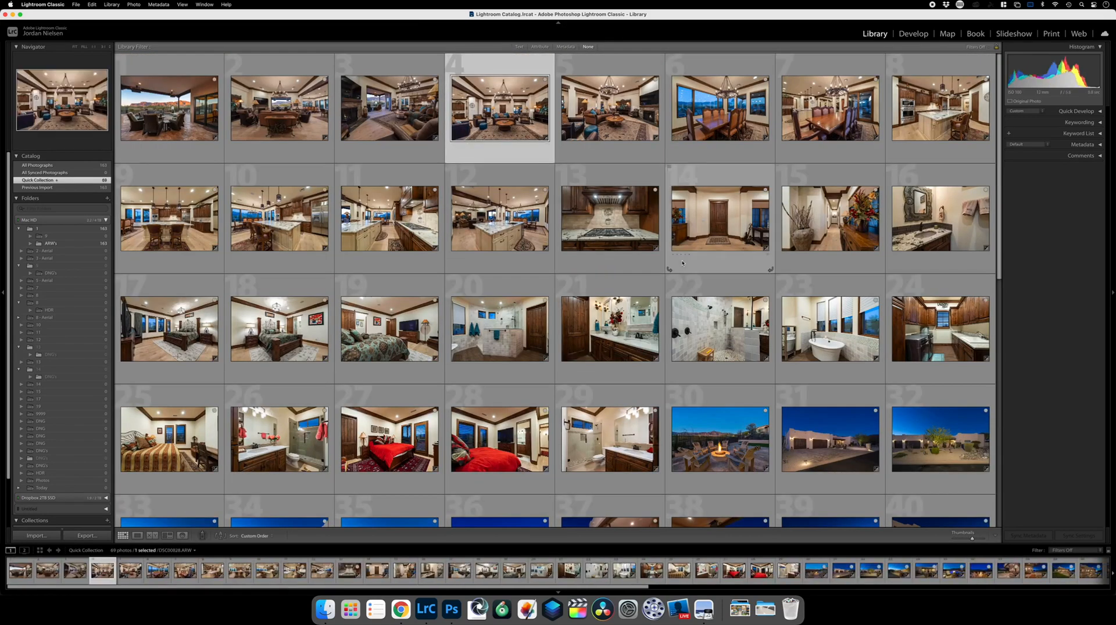
{"action": "scroll", "coordinate": [683, 262], "scroll_direction": "down", "scroll_amount": 8}
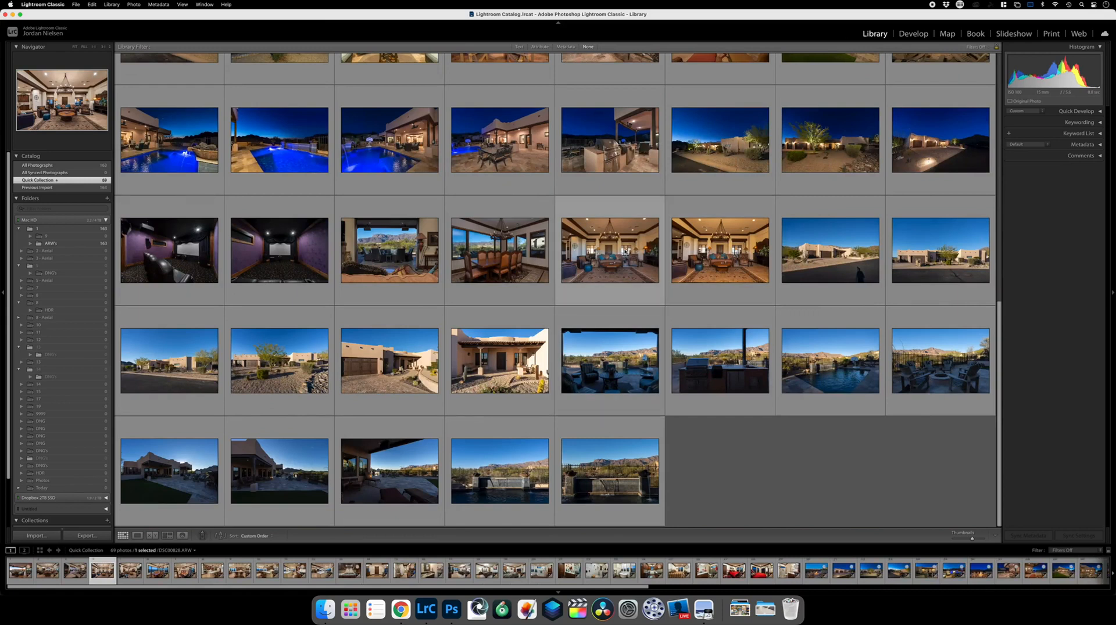
{"action": "left_click", "coordinate": [625, 252]}
{"action": "key", "text": "b"}
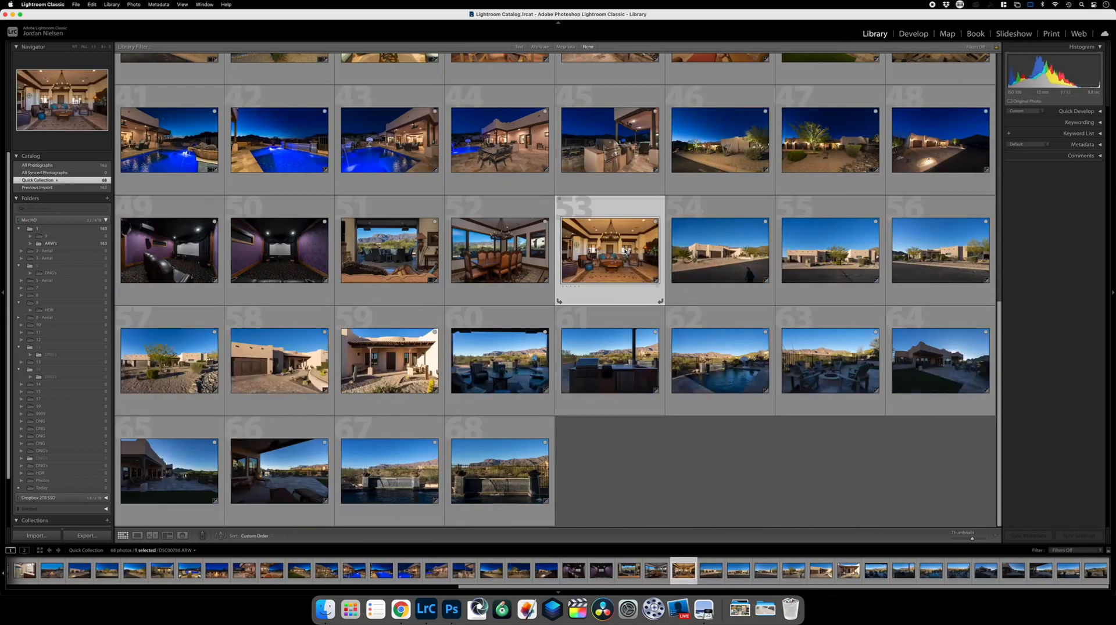
{"action": "key", "text": "b"}
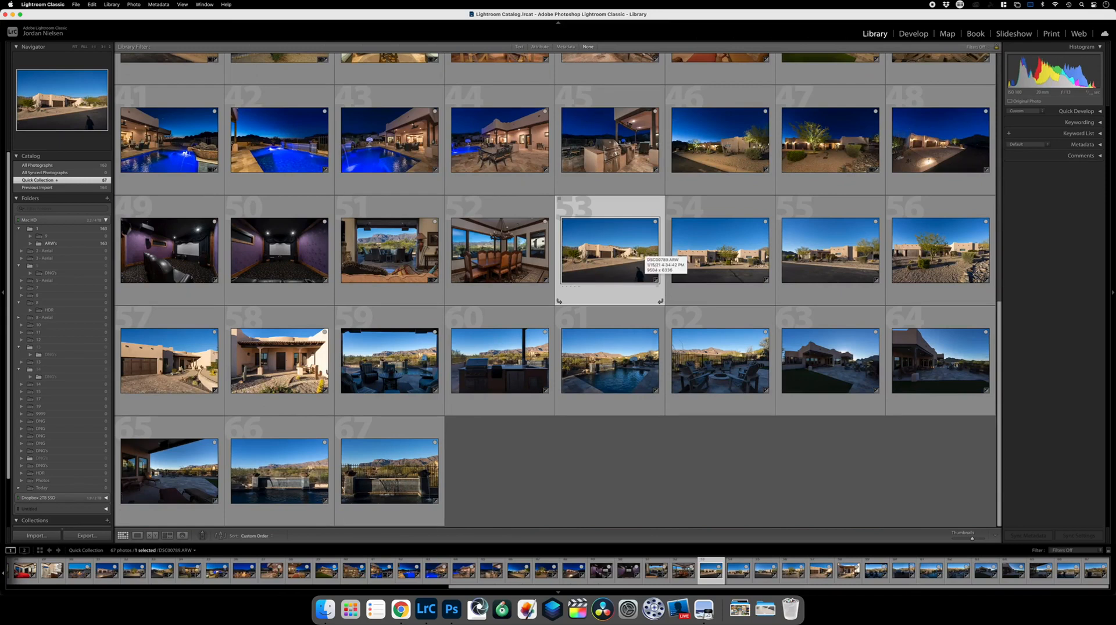
Open the daytime front exterior photo with the photographer's shadow for developing and set its exposure to -0.15.
{"action": "left_click", "coordinate": [913, 33]}
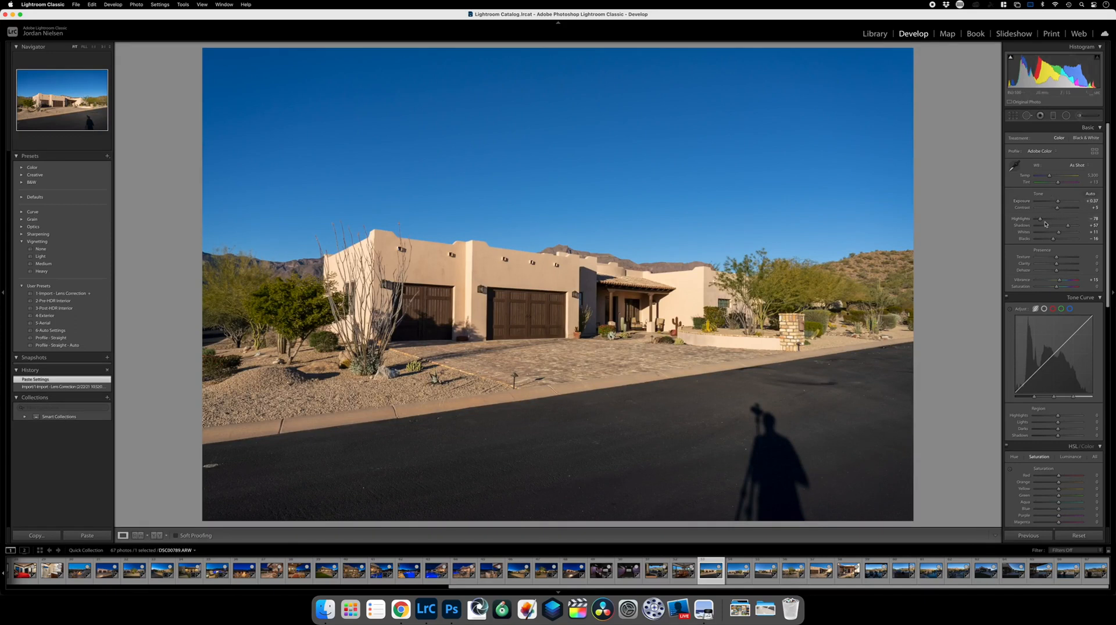
{"action": "left_click_drag", "start_coordinate": [1058, 202], "coordinate": [1055, 202]}
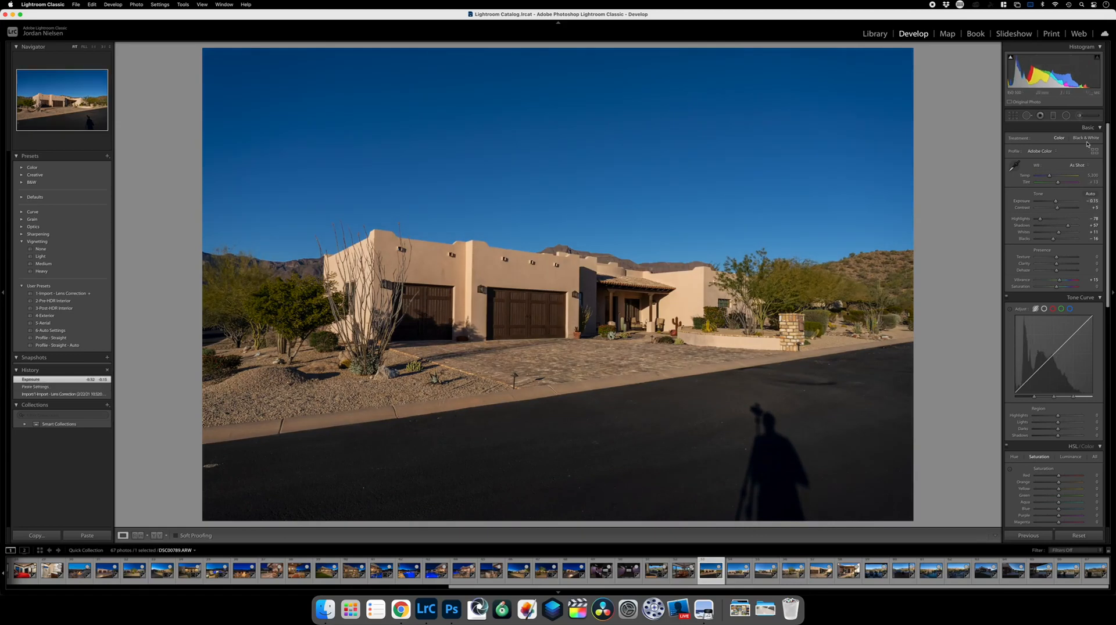
Brighten a spot on the daytime front exterior photo with the Adjustment Brush at an exposure of 0.20.
{"action": "left_click", "coordinate": [1081, 117]}
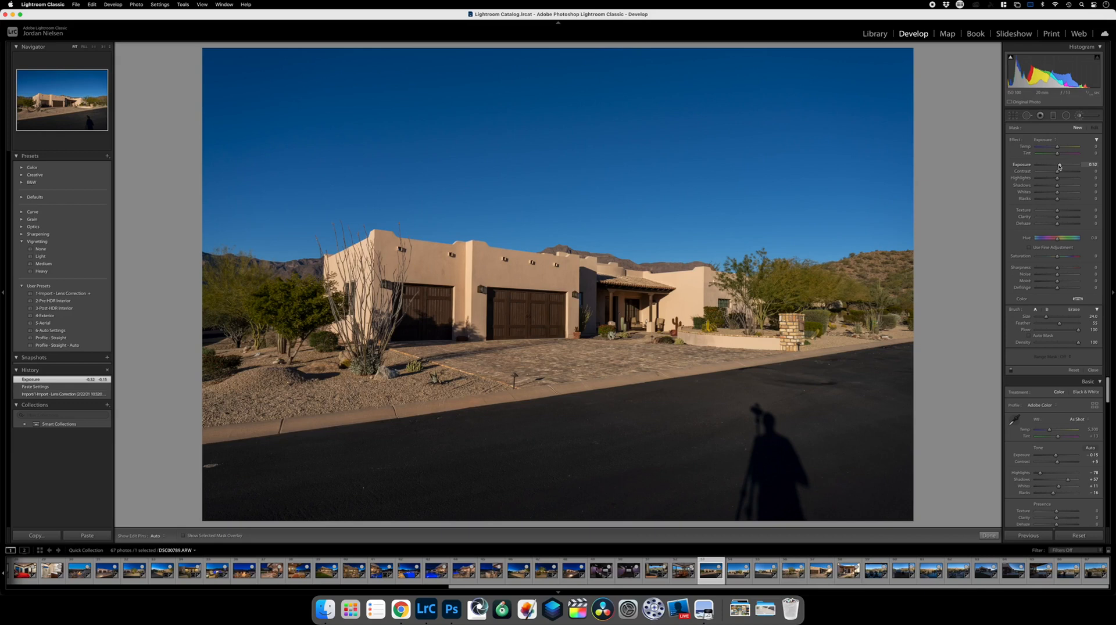
{"action": "left_click_drag", "start_coordinate": [1058, 167], "coordinate": [1056, 167]}
{"action": "key", "text": "h"}
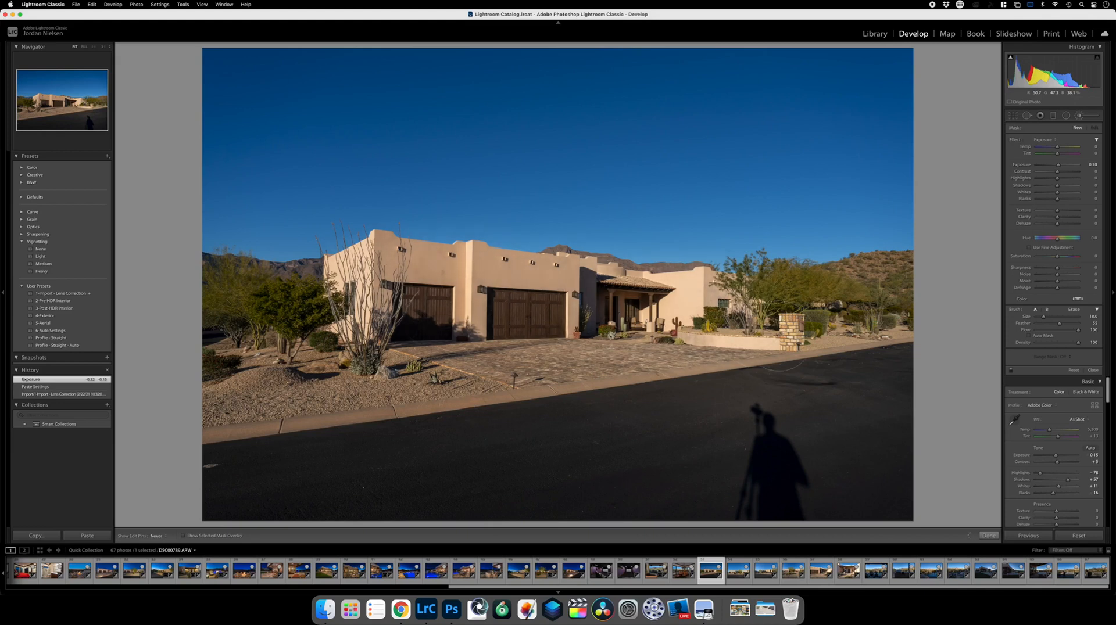
{"action": "left_click", "coordinate": [782, 364]}
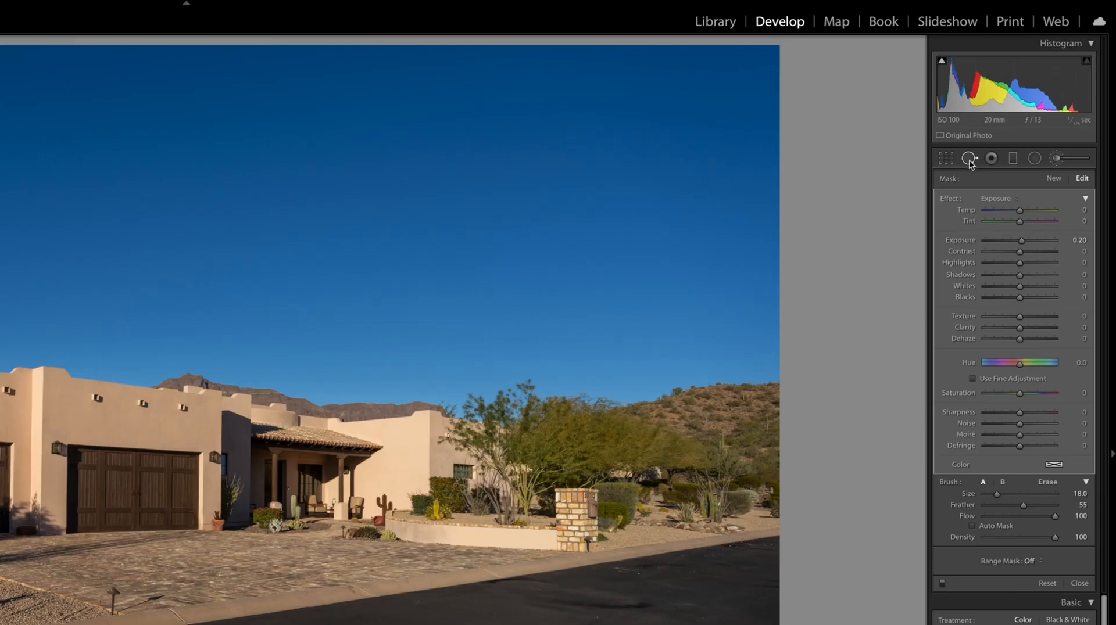
Remove the photographer's shadow from the road with Spot Removal heal strokes.
{"action": "left_click", "coordinate": [1026, 116]}
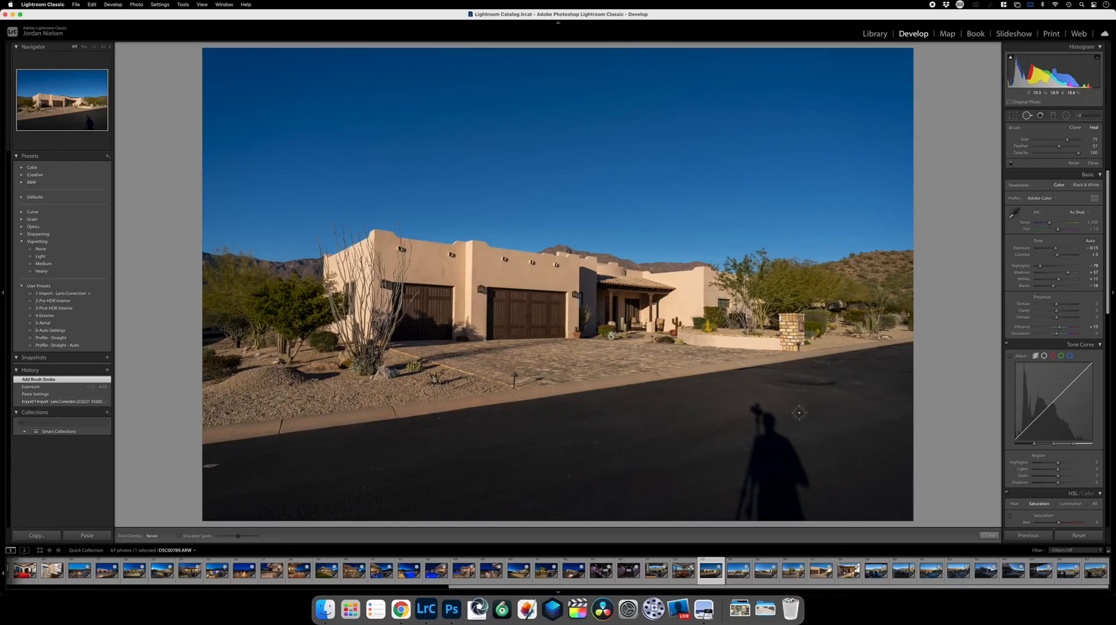
{"action": "scroll", "coordinate": [799, 413], "scroll_direction": "up", "scroll_amount": 3}
{"action": "mouse_move", "coordinate": [761, 407]}
{"action": "left_mouse_down"}
{"action": "mouse_move", "coordinate": [748, 486]}
{"action": "mouse_move", "coordinate": [767, 506]}
{"action": "mouse_move", "coordinate": [784, 497]}
{"action": "mouse_move", "coordinate": [793, 436]}
{"action": "mouse_move", "coordinate": [801, 474]}
{"action": "left_mouse_up"}
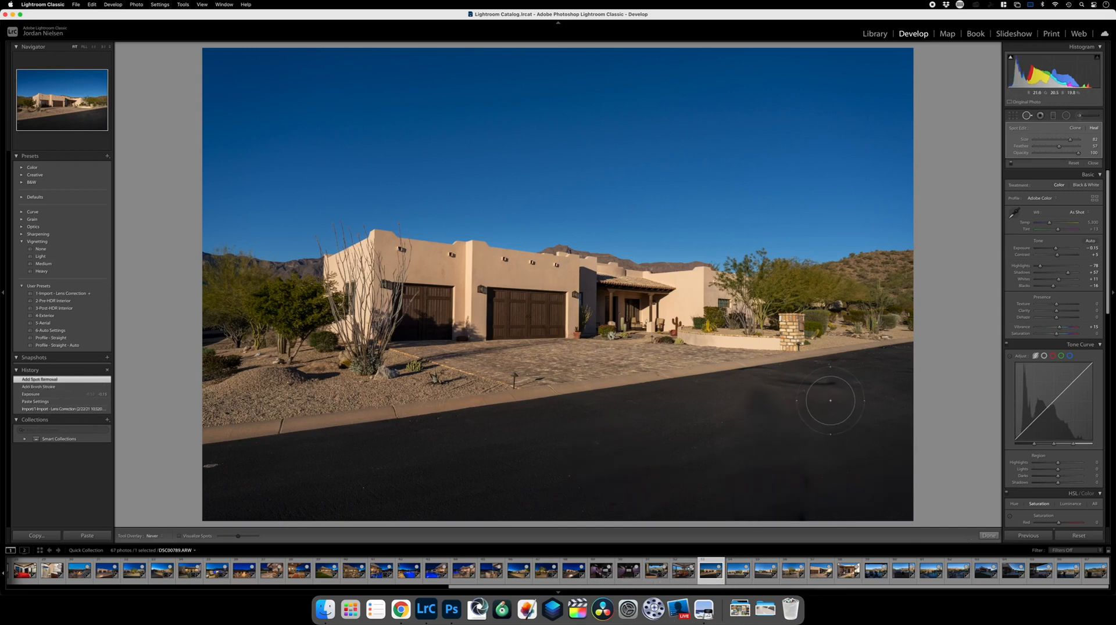
{"action": "scroll", "coordinate": [821, 409], "scroll_direction": "down", "scroll_amount": 4}
{"action": "left_click_drag", "start_coordinate": [836, 387], "coordinate": [749, 406]}
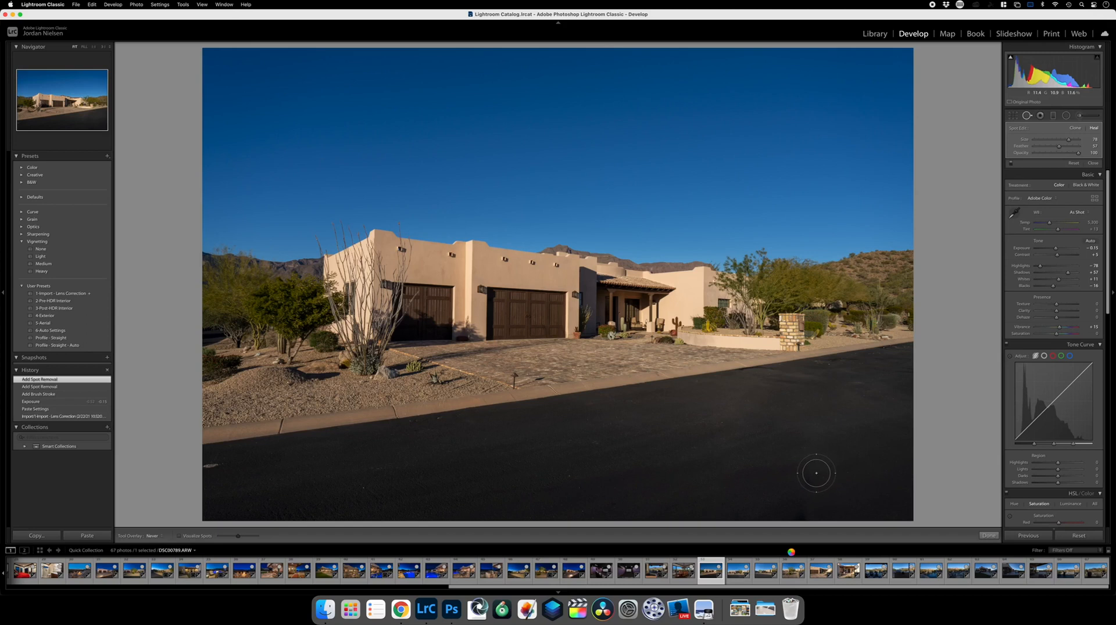
{"action": "left_click_drag", "start_coordinate": [816, 473], "coordinate": [790, 552]}
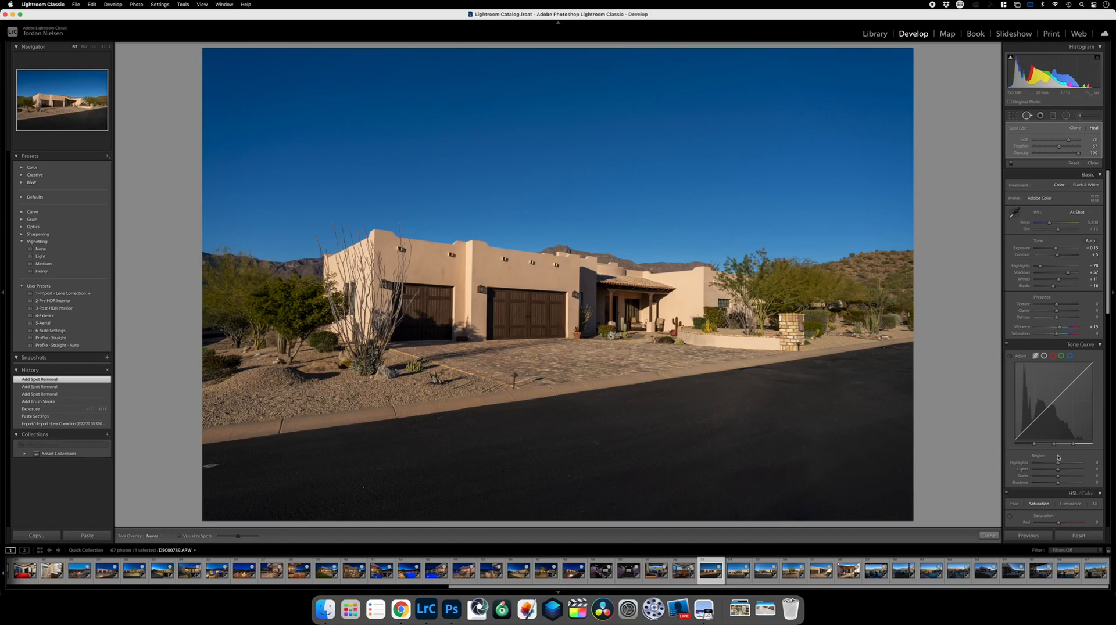
{"action": "left_click", "coordinate": [988, 535]}
Copy this photo's develop settings and paste them onto the next, straight-on front exterior photo.
{"action": "left_click", "coordinate": [51, 535]}
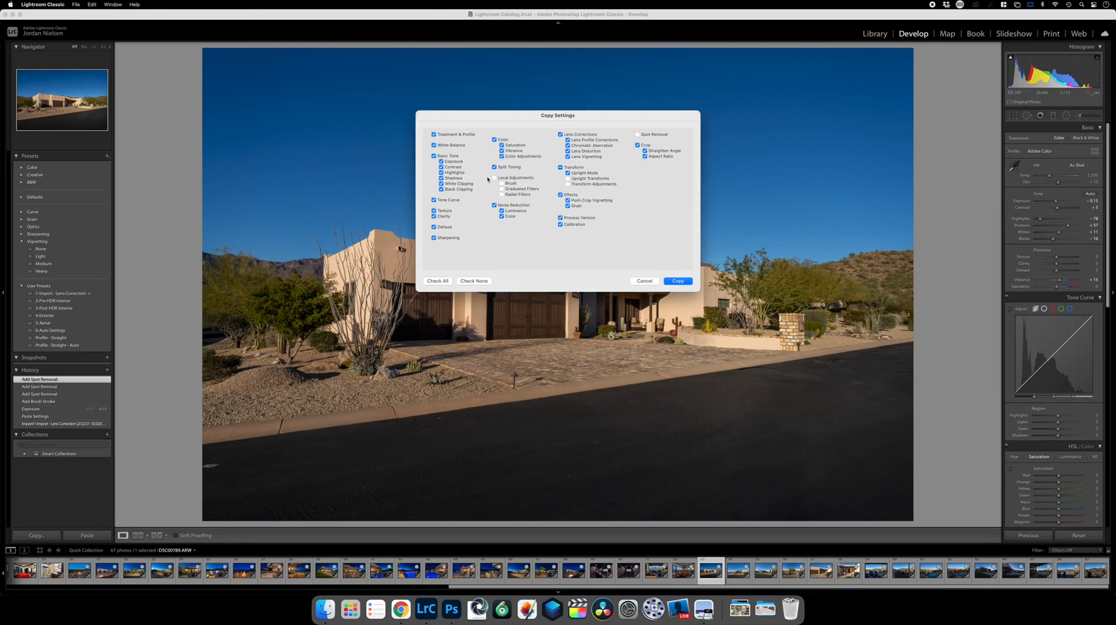
{"action": "key", "text": "Return"}
{"action": "key", "text": "Right"}
{"action": "key", "text": "super+shift+v"}
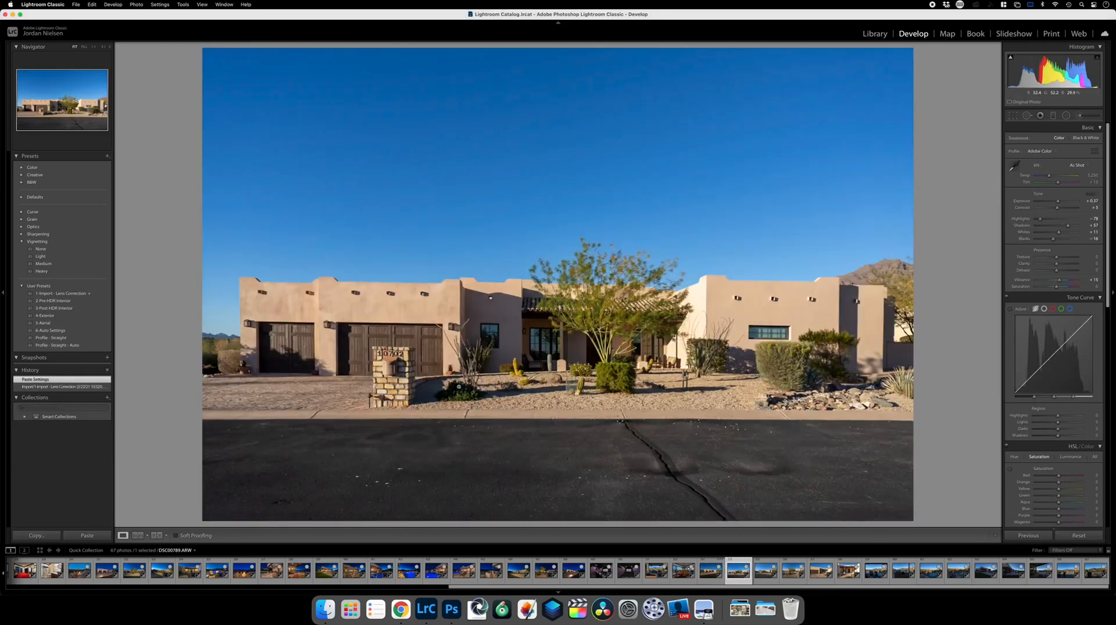
{"action": "left_click", "coordinate": [88, 535]}
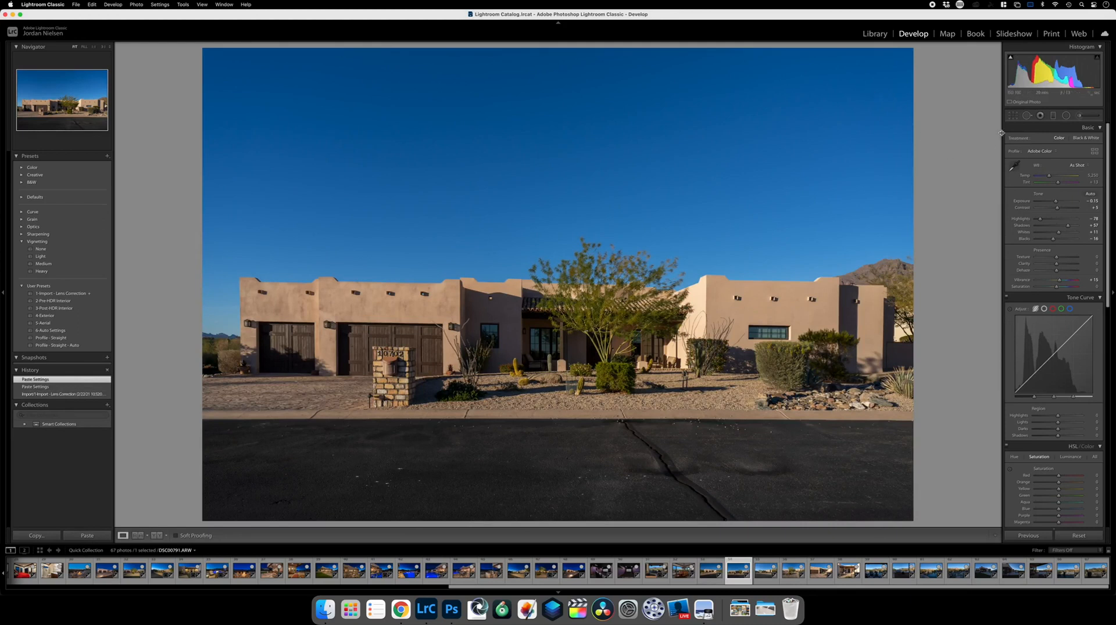
Brush a brighter exposure with highlights of -74 onto the shaded area by the shrubs on the house's right wing.
{"action": "left_click", "coordinate": [1080, 118]}
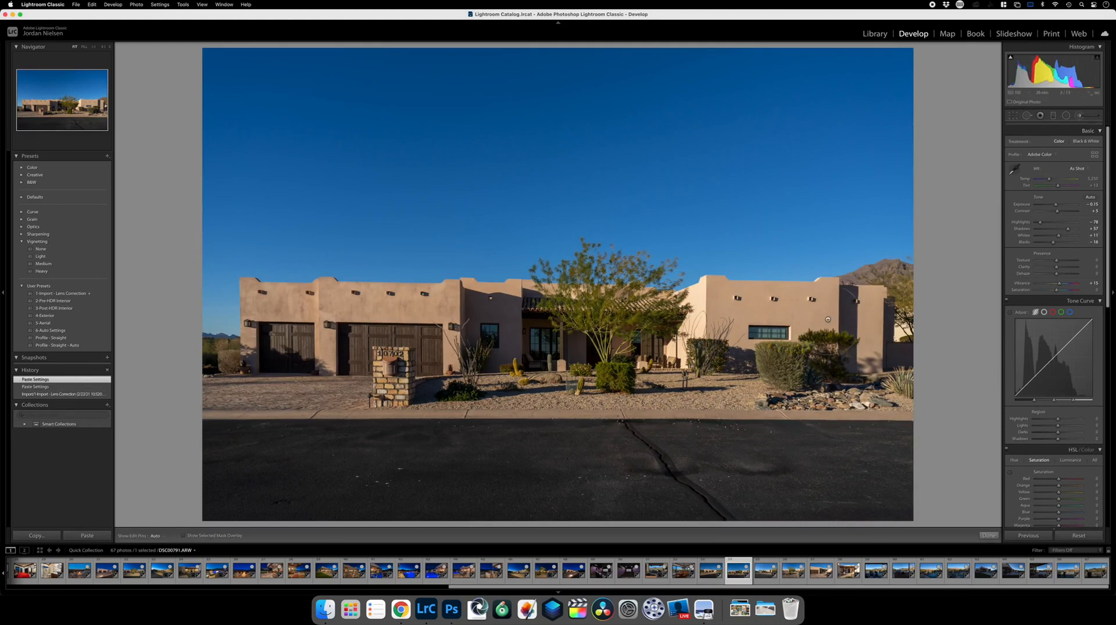
{"action": "key", "text": "h"}
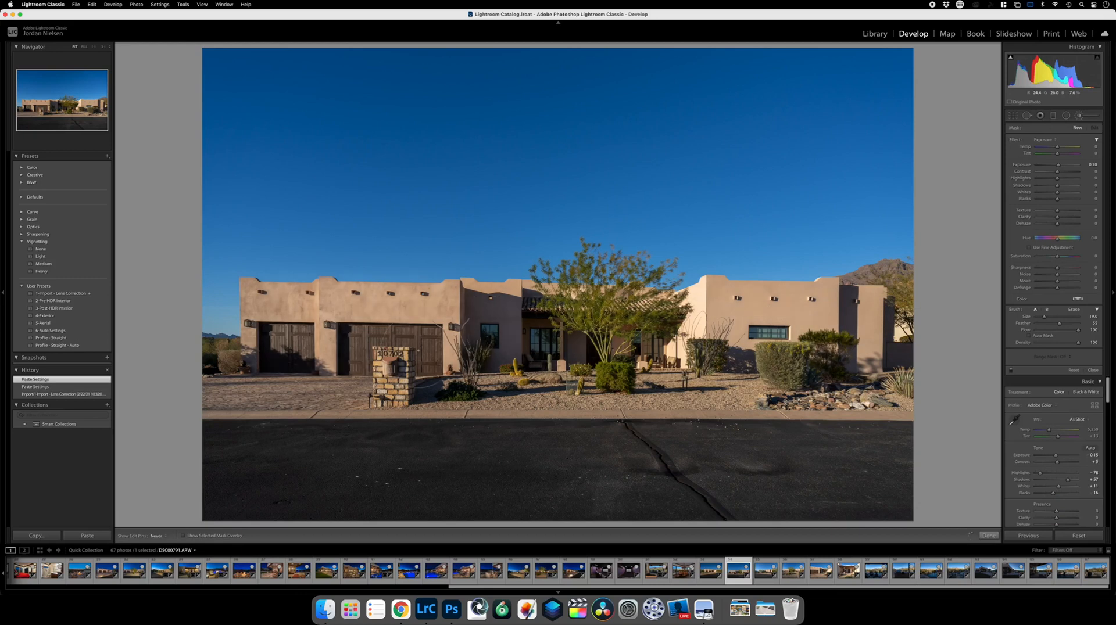
{"action": "left_click_drag", "start_coordinate": [831, 343], "coordinate": [840, 343]}
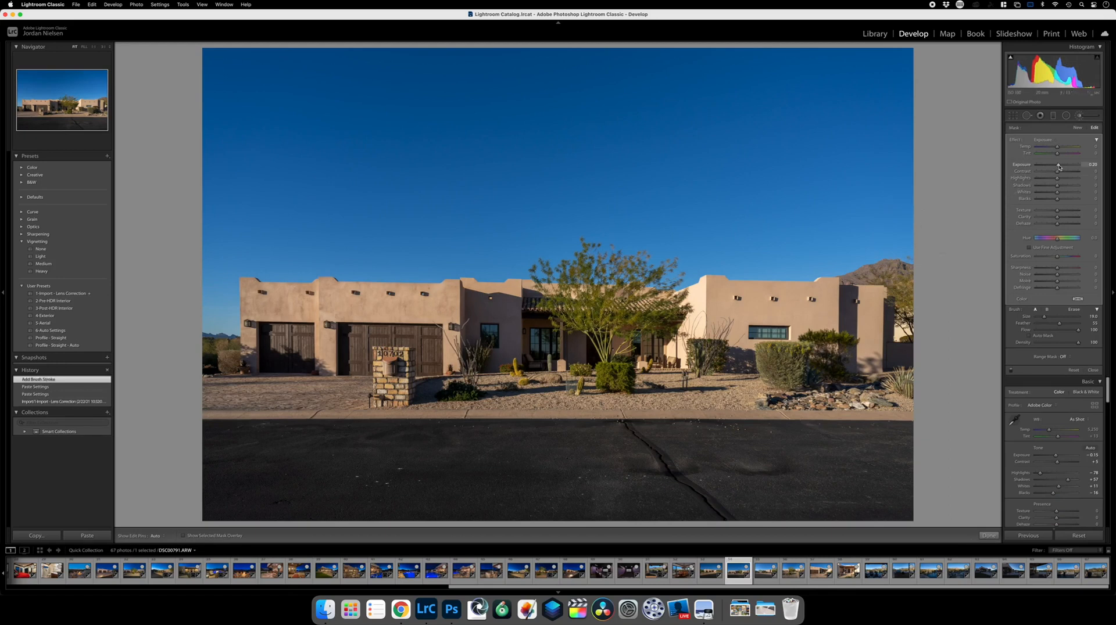
{"action": "left_click_drag", "start_coordinate": [1059, 166], "coordinate": [1059, 167]}
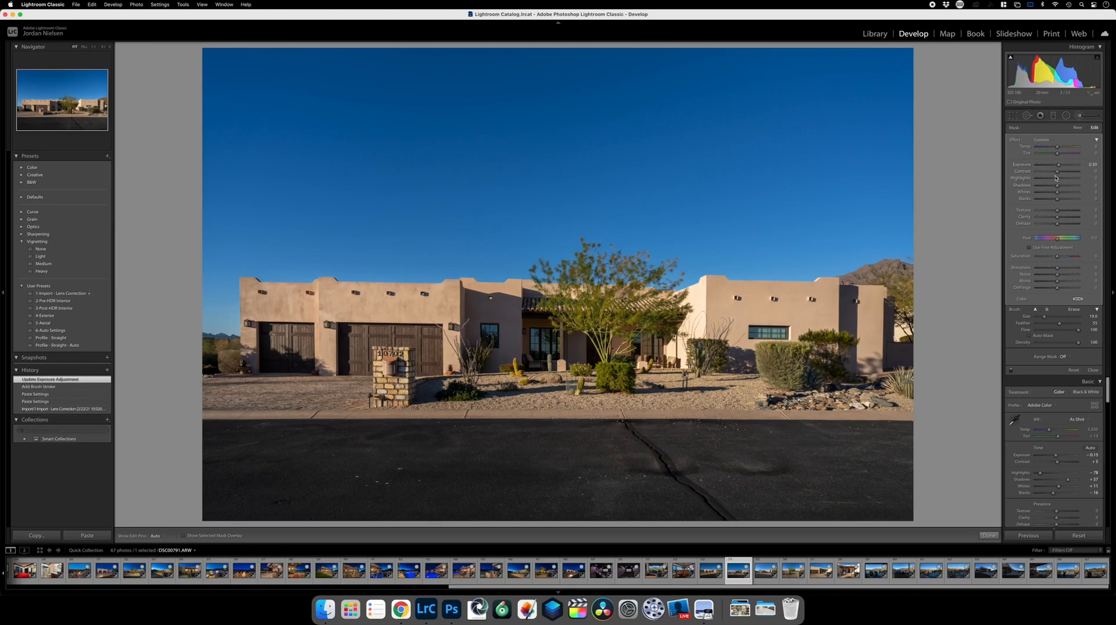
{"action": "left_click_drag", "start_coordinate": [1057, 178], "coordinate": [1041, 184]}
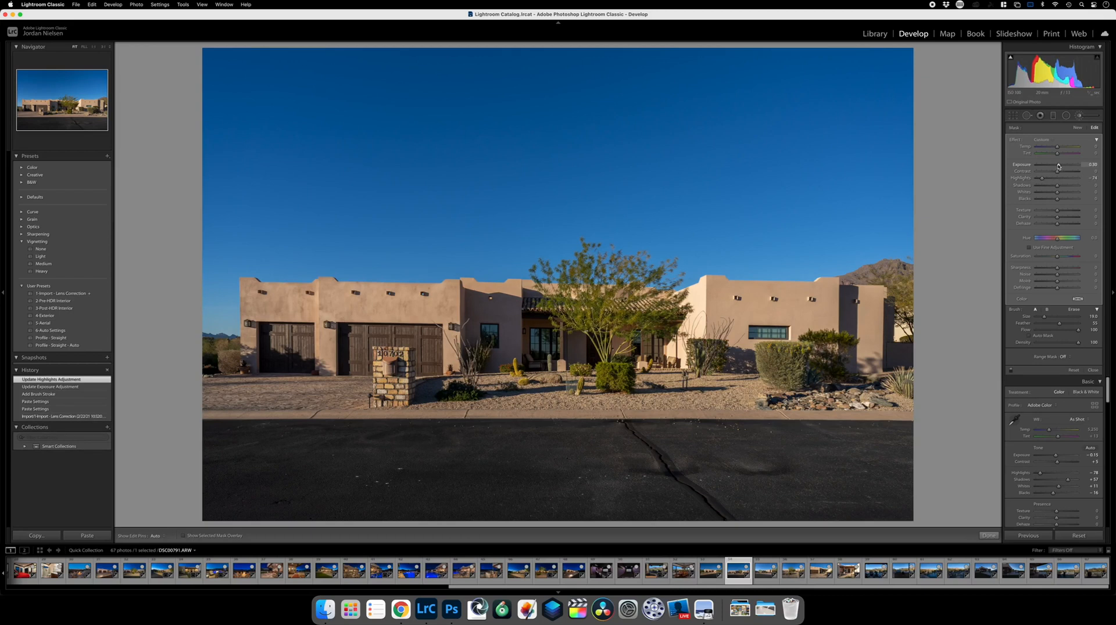
Copy the straight-on front photo's settings to the following angled street-view photo and compare the two.
{"action": "key", "text": "Right"}
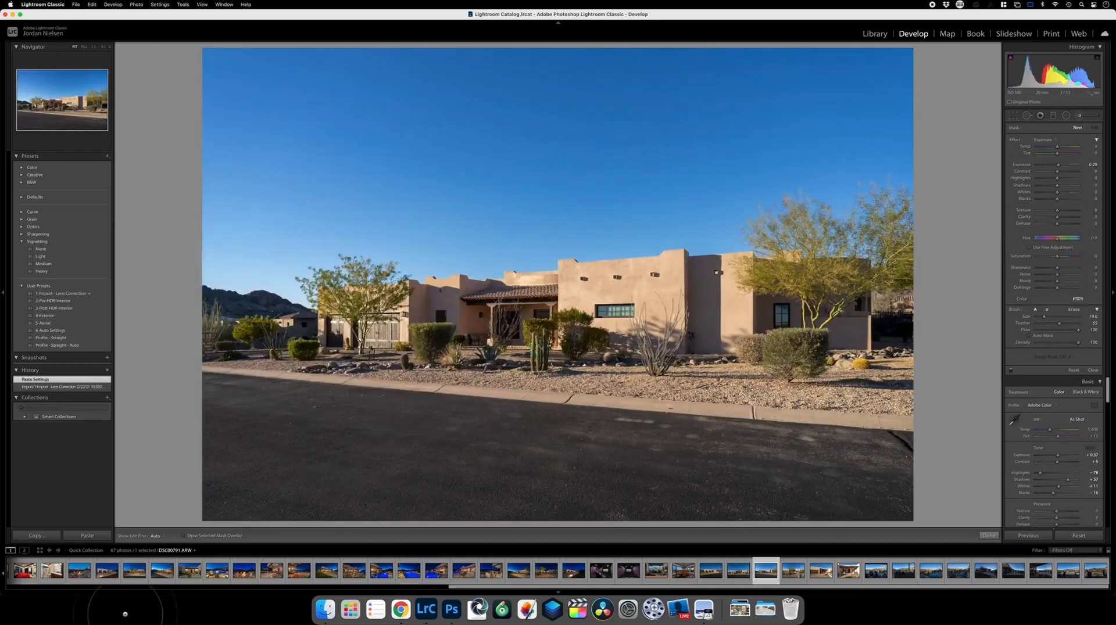
{"action": "key", "text": "Left"}
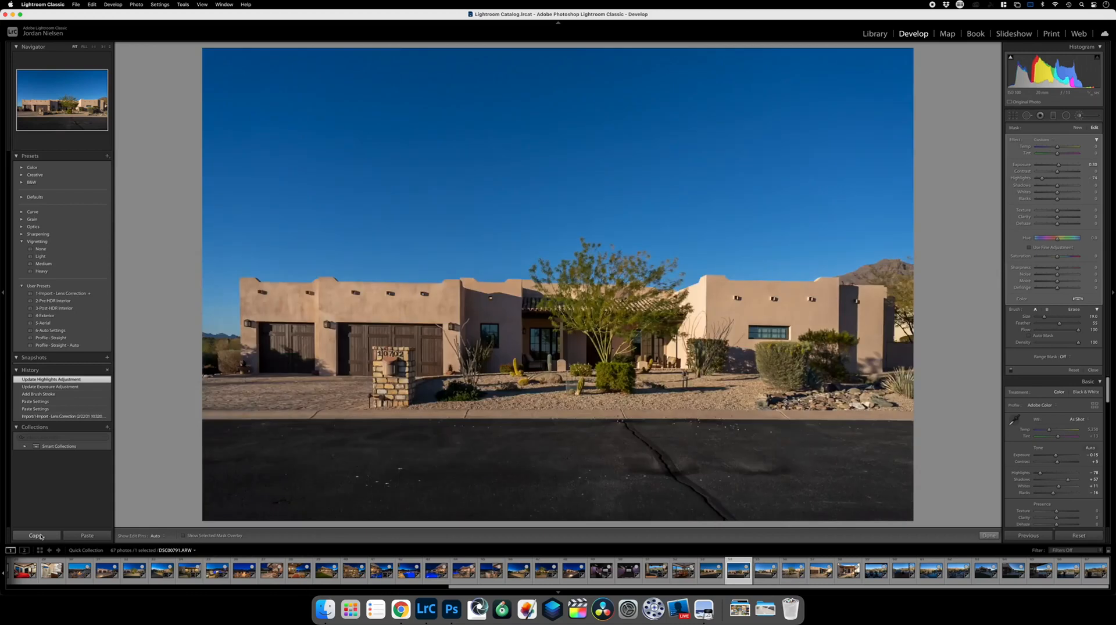
{"action": "left_click", "coordinate": [36, 536]}
{"action": "key", "text": "Return"}
{"action": "key", "text": "Right"}
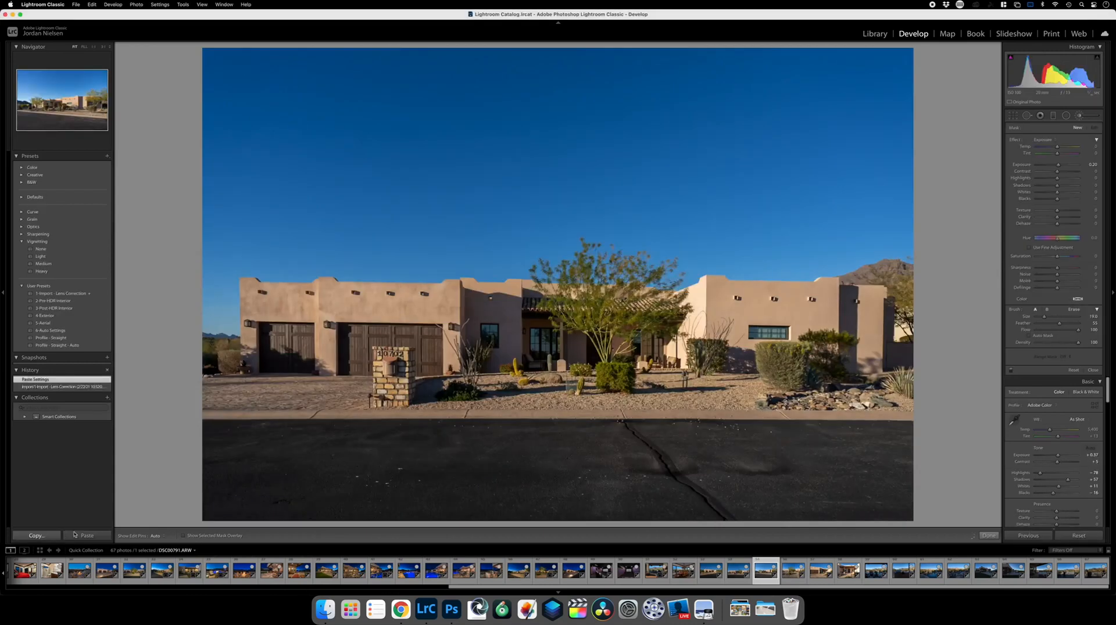
{"action": "left_click", "coordinate": [87, 536]}
{"action": "left_click", "coordinate": [89, 536]}
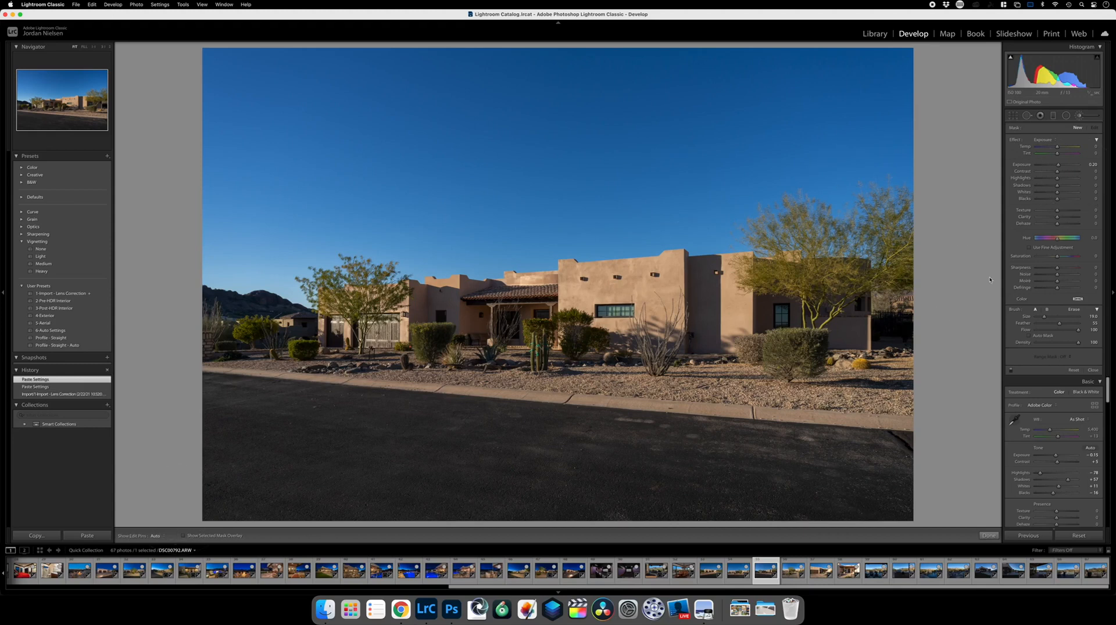
{"action": "key", "text": "Left"}
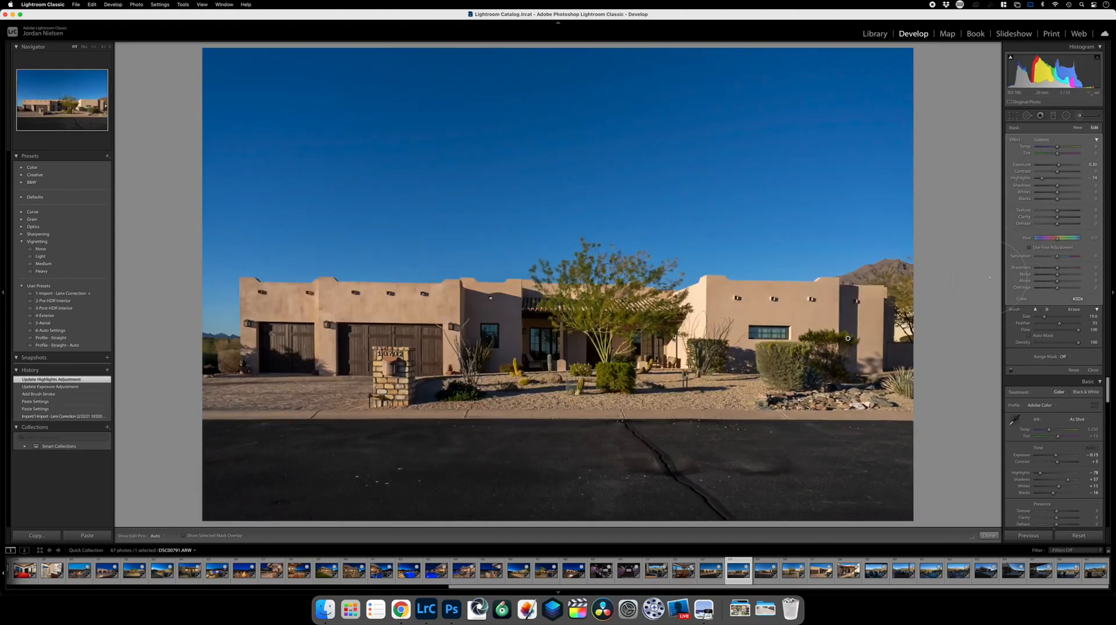
{"action": "key", "text": "Right"}
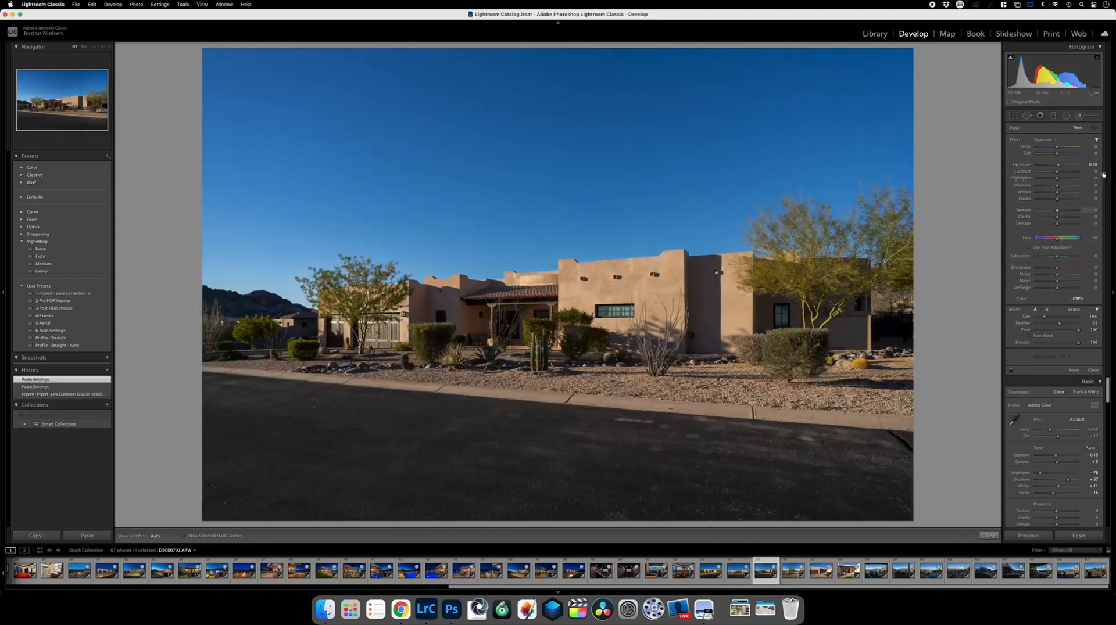
Paste the copied settings onto the gravel front yard photo and the garage driveway photo.
{"action": "key", "text": "Right"}
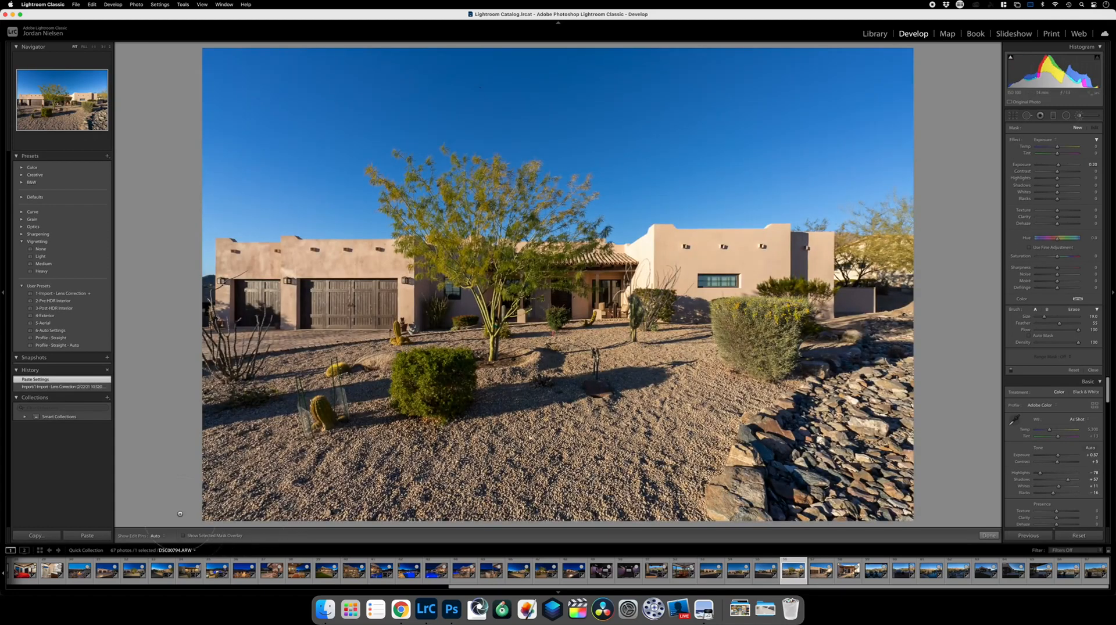
{"action": "left_click", "coordinate": [98, 532]}
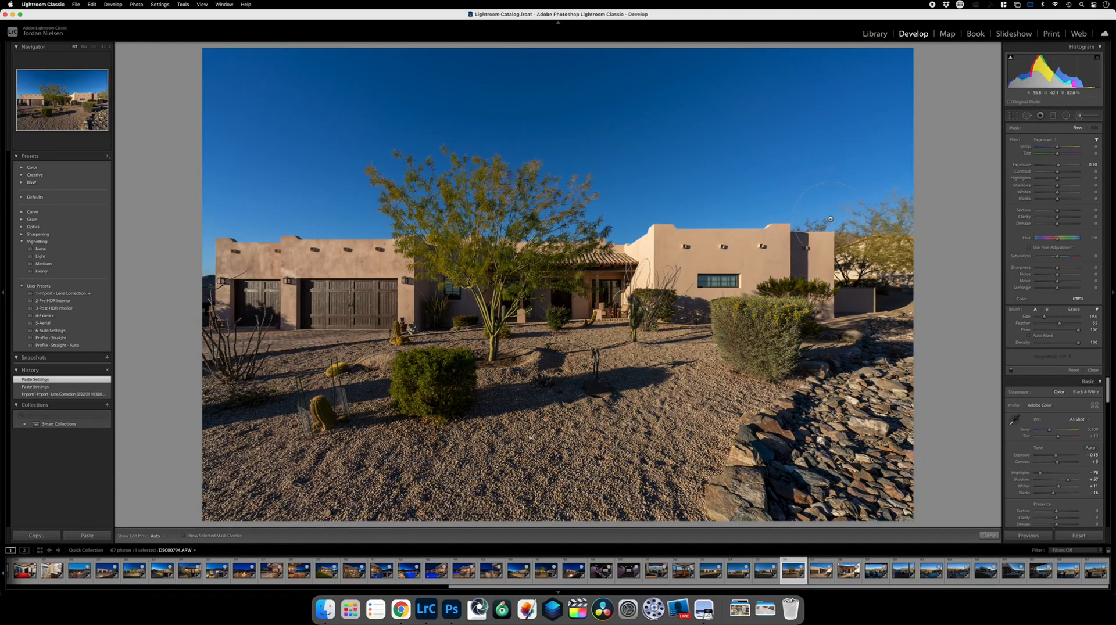
{"action": "key", "text": "Right"}
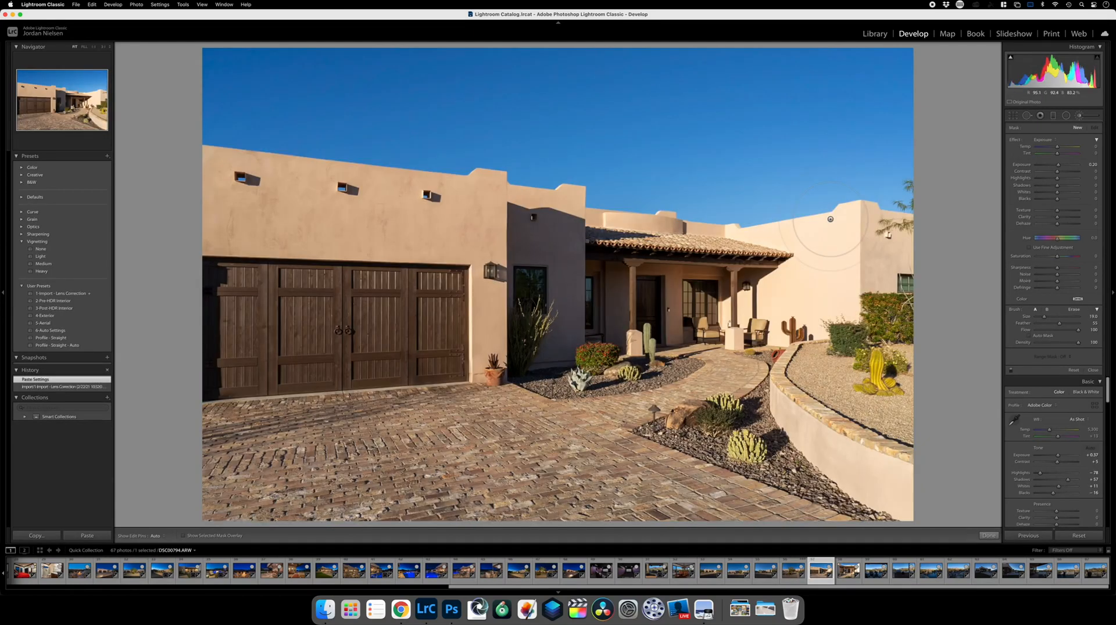
{"action": "left_click", "coordinate": [103, 536]}
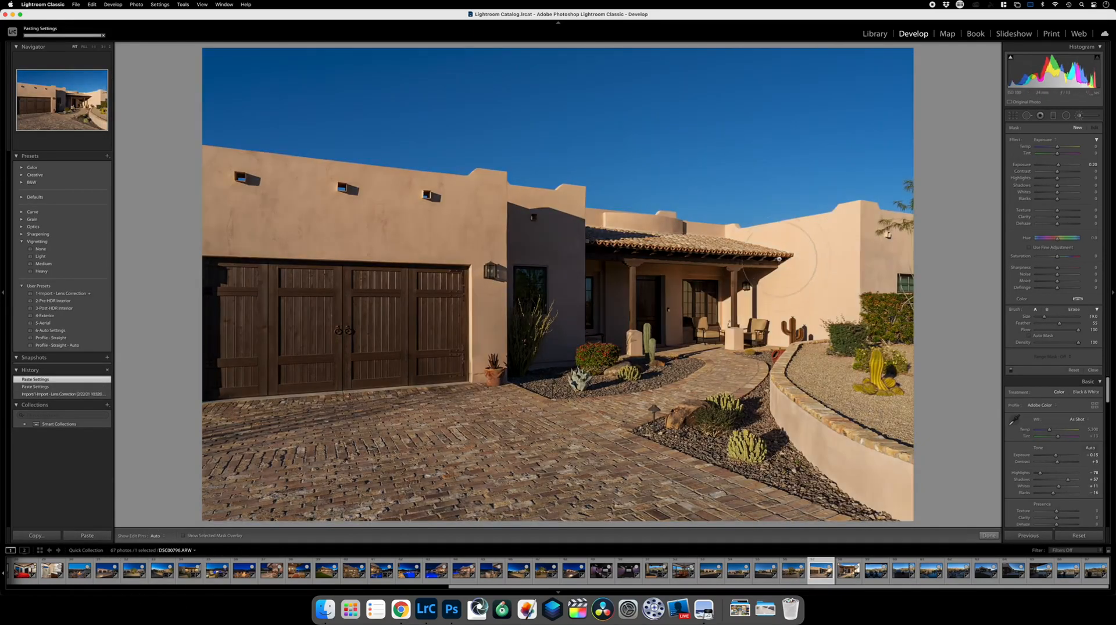
Brush an exposure adjustment over the shaded entry area of the garage driveway photo and raise the brush exposure slightly.
{"action": "key", "text": "h"}
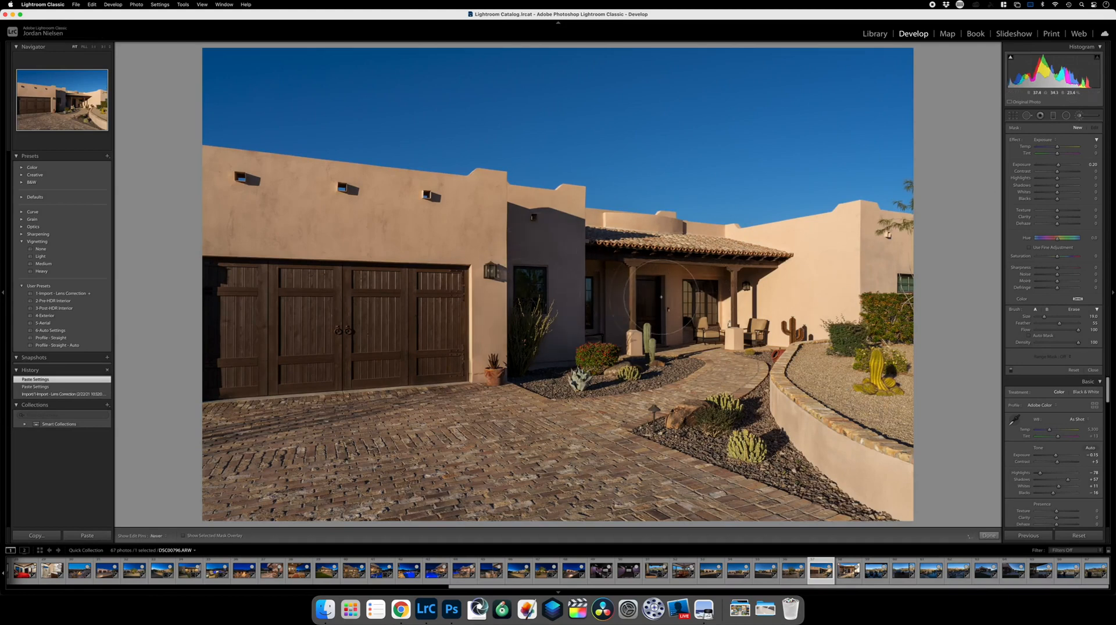
{"action": "mouse_move", "coordinate": [342, 229]}
{"action": "left_mouse_down"}
{"action": "mouse_move", "coordinate": [256, 222]}
{"action": "mouse_move", "coordinate": [204, 353]}
{"action": "mouse_move", "coordinate": [610, 288]}
{"action": "mouse_move", "coordinate": [241, 264]}
{"action": "mouse_move", "coordinate": [616, 305]}
{"action": "mouse_move", "coordinate": [651, 293]}
{"action": "left_mouse_up"}
{"action": "left_click_drag", "start_coordinate": [1059, 166], "coordinate": [1061, 166]}
Paste the copied settings onto the front porch photo and compare it with the previous photo.
{"action": "key", "text": "Right"}
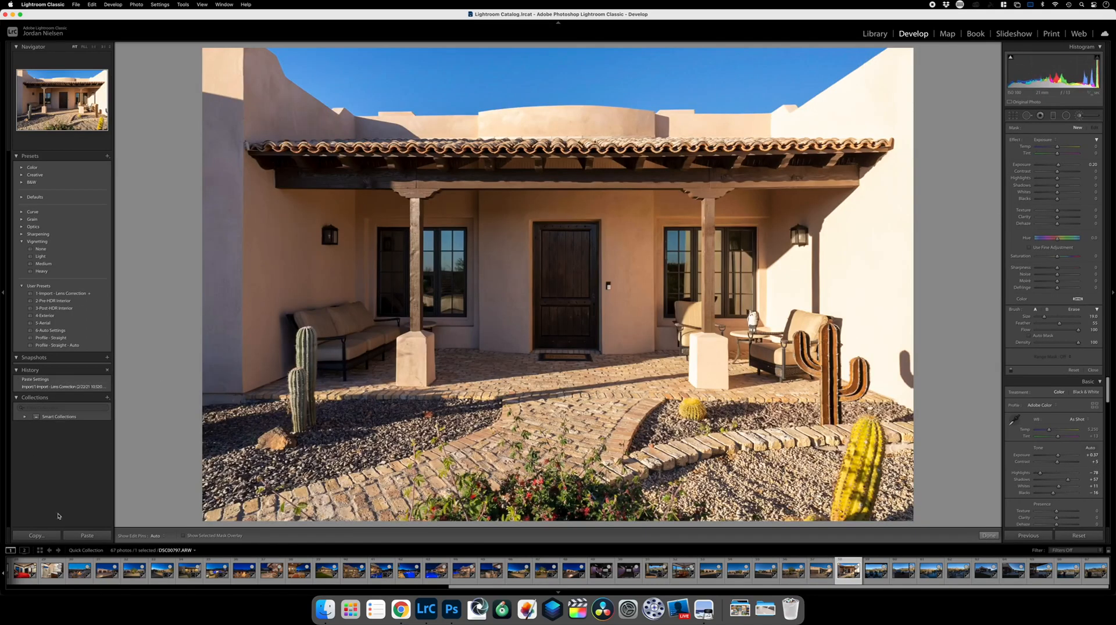
{"action": "left_click", "coordinate": [87, 535]}
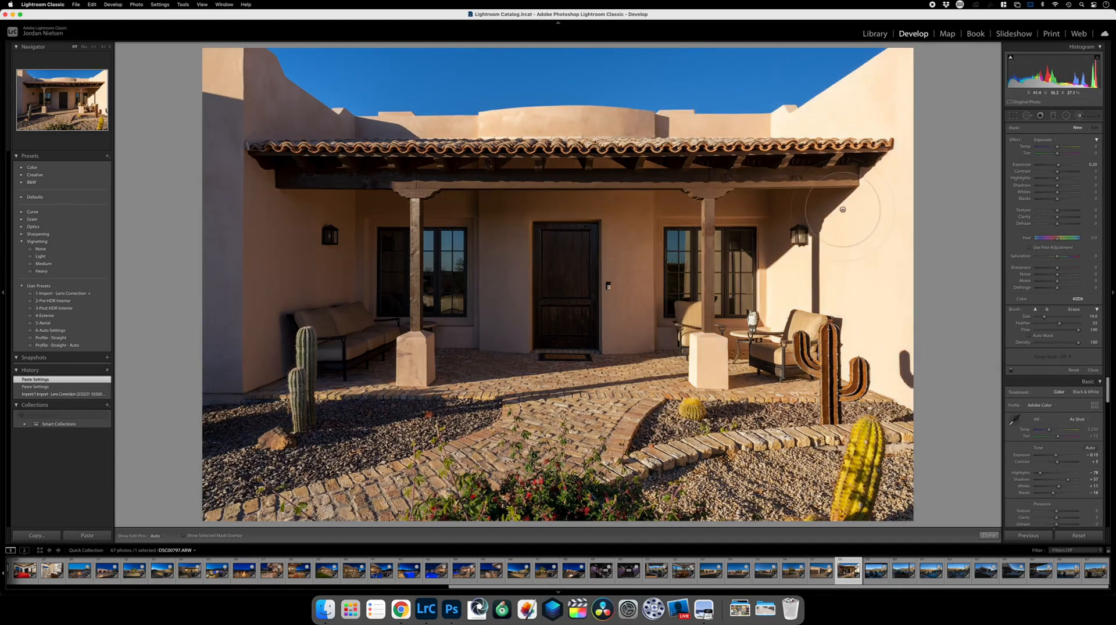
{"action": "key", "text": "Left"}
{"action": "key", "text": "Right"}
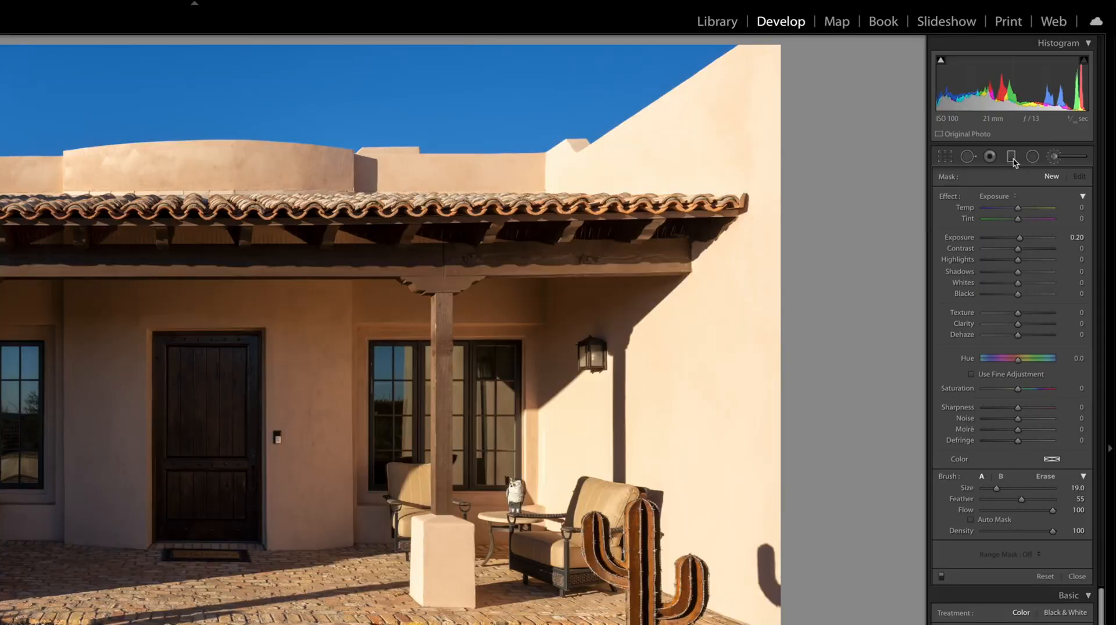
Darken the right side of the front porch photo with a graduated filter at -0.82 exposure, and set the photo's overall exposure to +0.10.
{"action": "left_click", "coordinate": [1054, 118]}
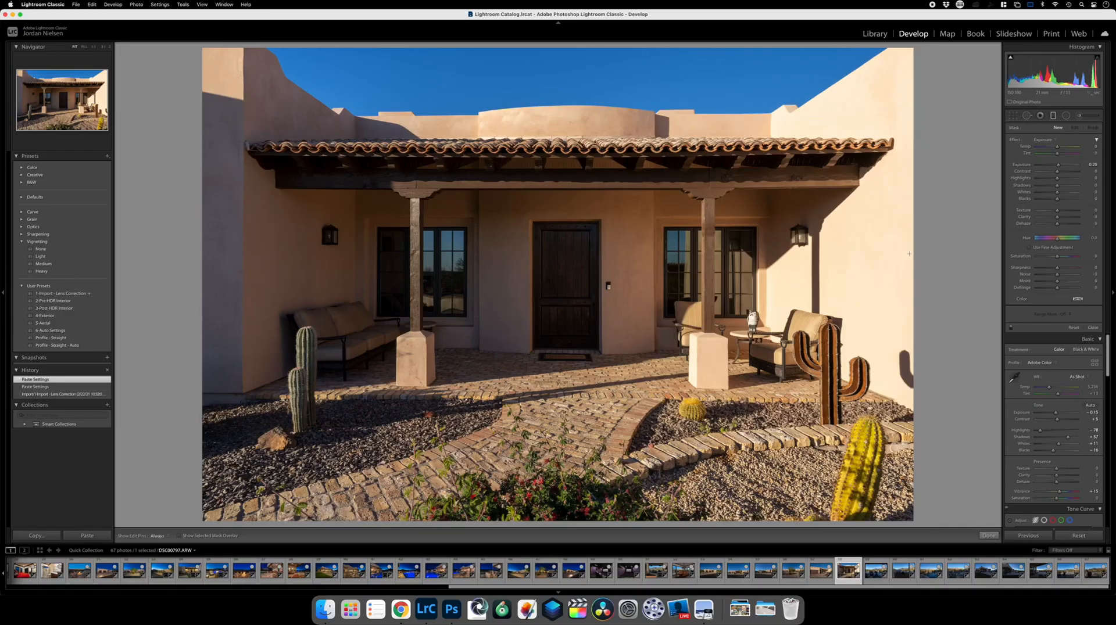
{"action": "left_click_drag", "start_coordinate": [791, 384], "coordinate": [368, 395]}
{"action": "left_click_drag", "start_coordinate": [663, 260], "coordinate": [550, 261]}
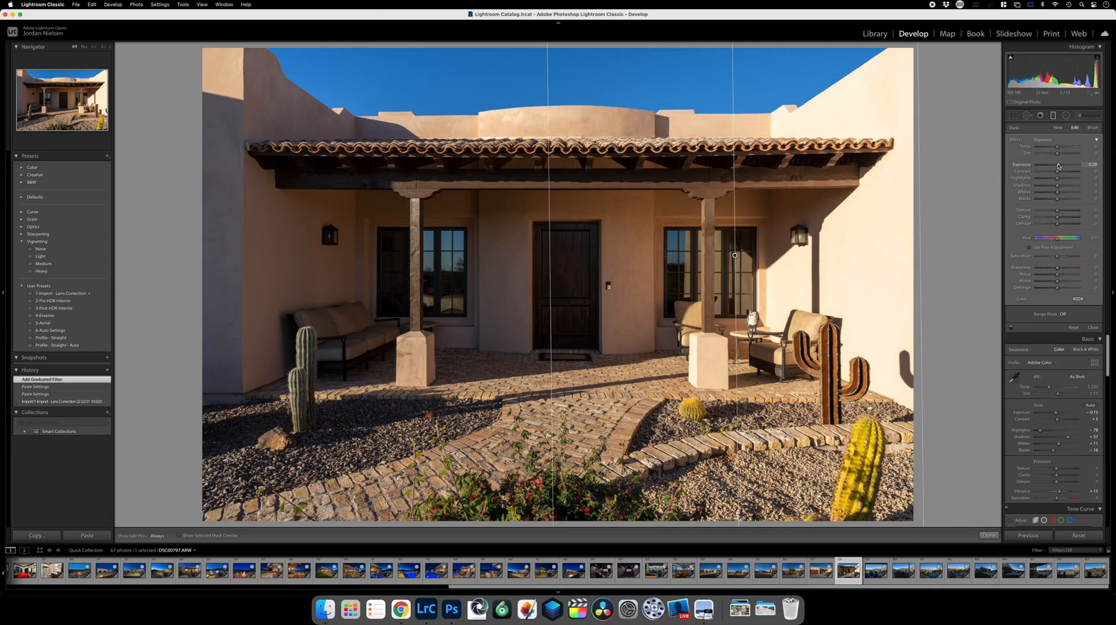
{"action": "left_click_drag", "start_coordinate": [1057, 166], "coordinate": [1053, 166]}
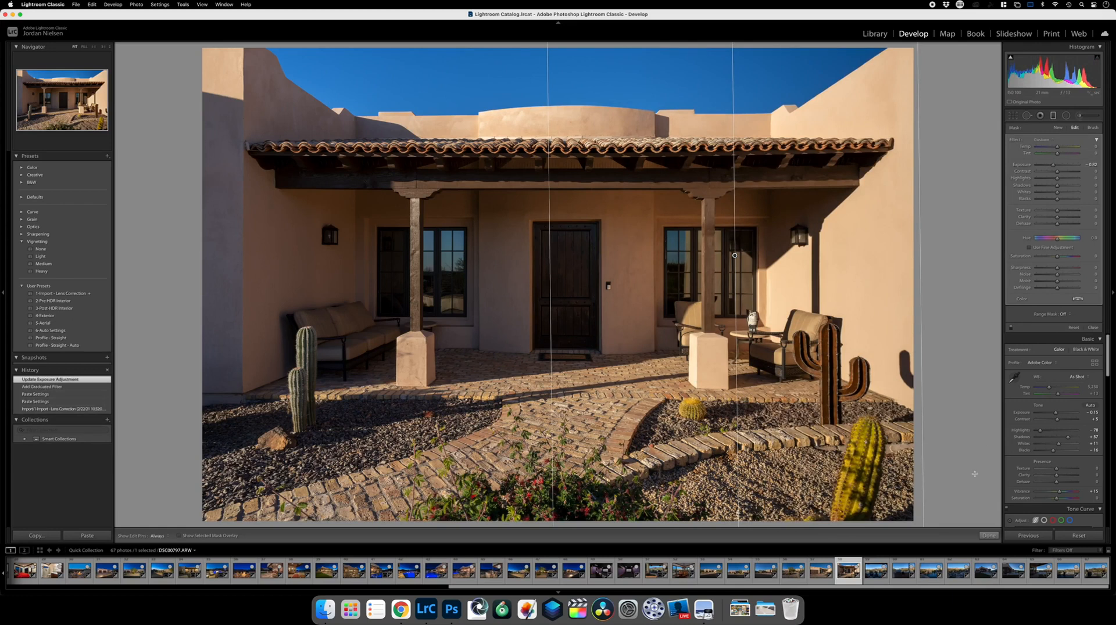
{"action": "left_click", "coordinate": [986, 535]}
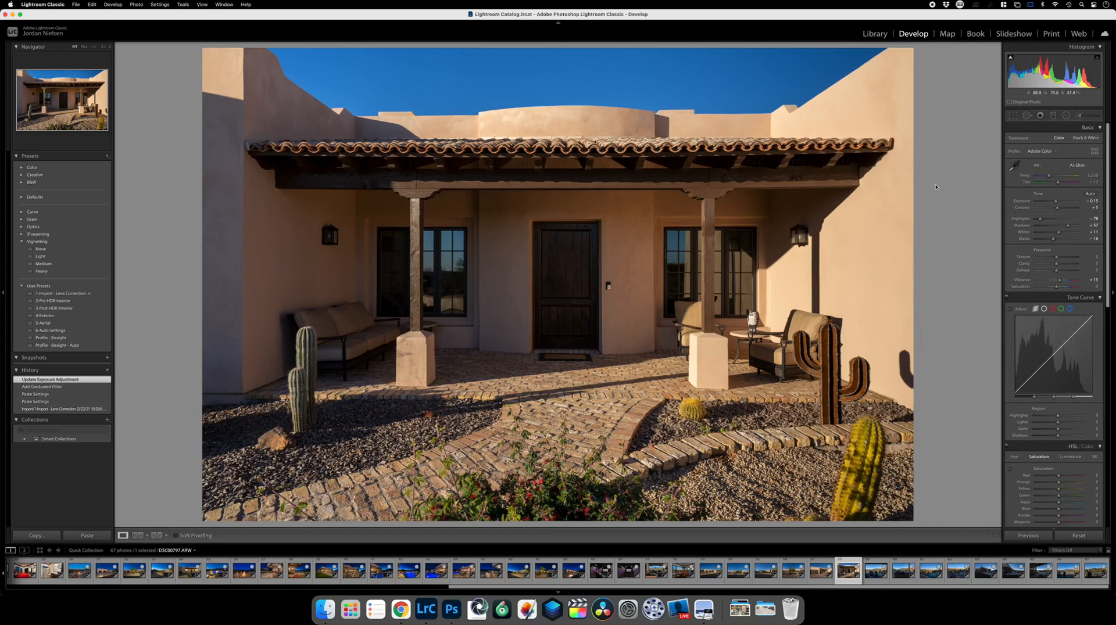
{"action": "left_click_drag", "start_coordinate": [1055, 203], "coordinate": [1056, 203]}
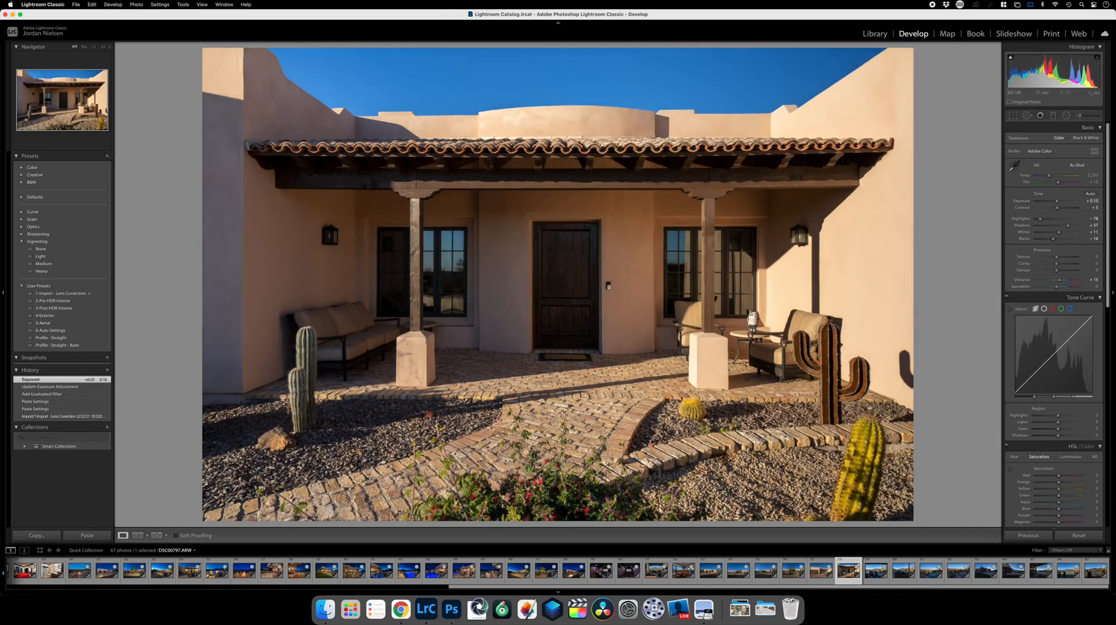
{"action": "key", "text": "Right"}
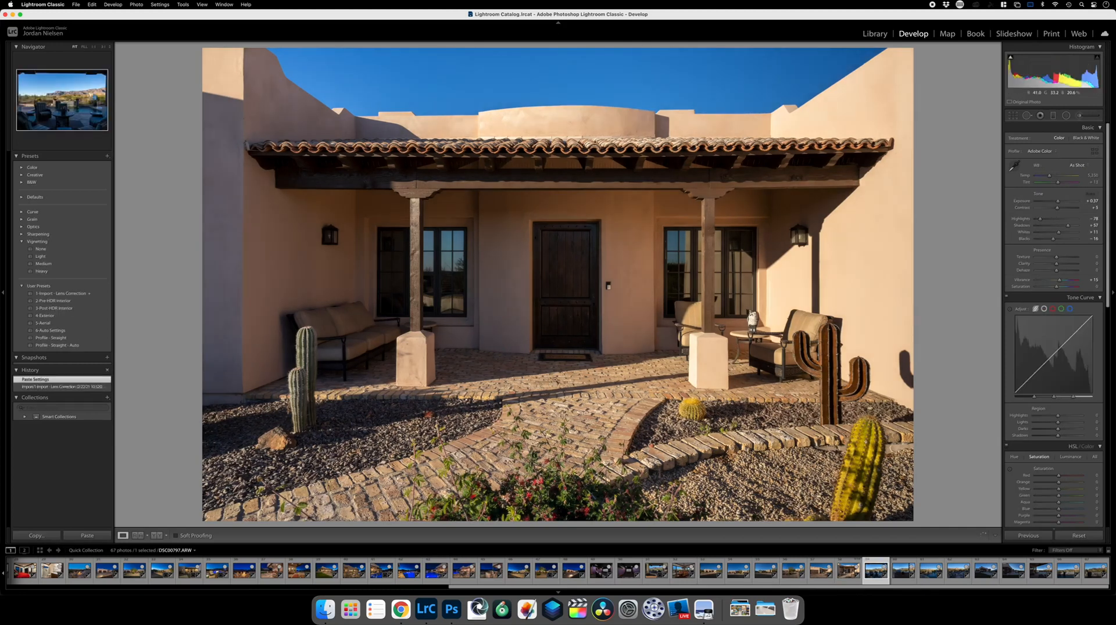
Move on to the covered patio photo with the pool view and set its overall exposure to 0.00.
{"action": "key", "text": "Right"}
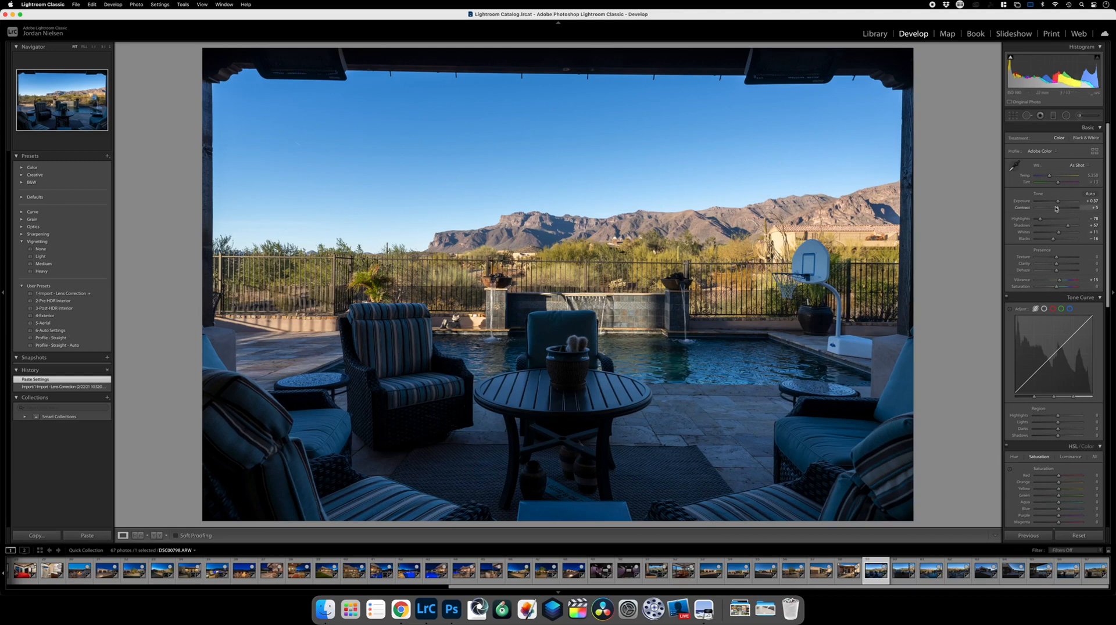
{"action": "key", "text": "Right"}
{"action": "key", "text": "Left"}
{"action": "left_click_drag", "start_coordinate": [1058, 202], "coordinate": [1057, 203]}
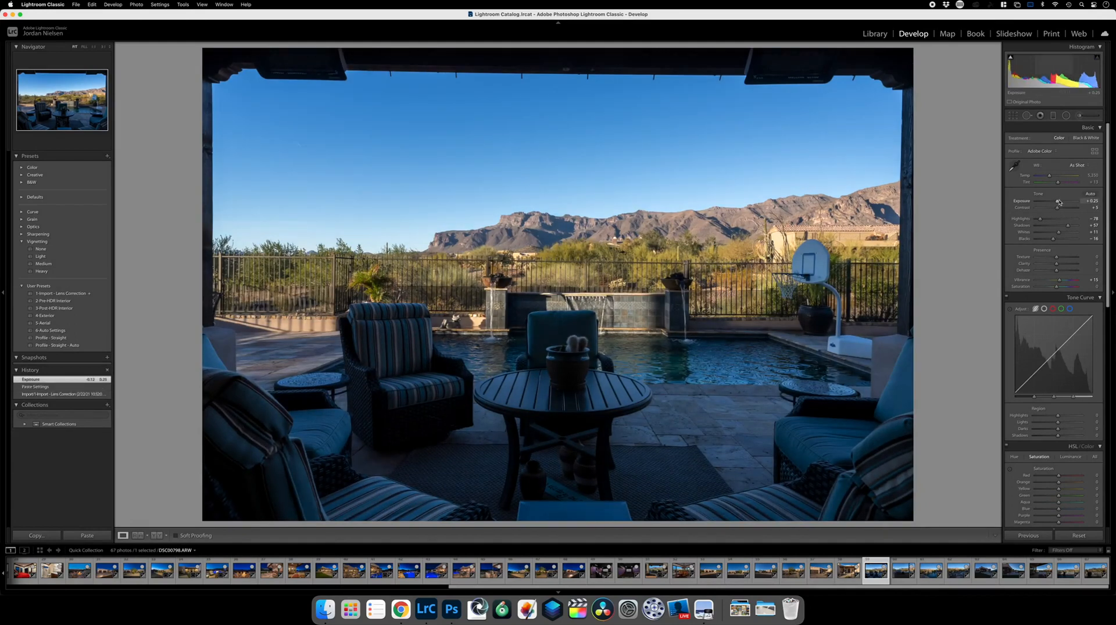
{"action": "left_click_drag", "start_coordinate": [1058, 203], "coordinate": [1056, 200]}
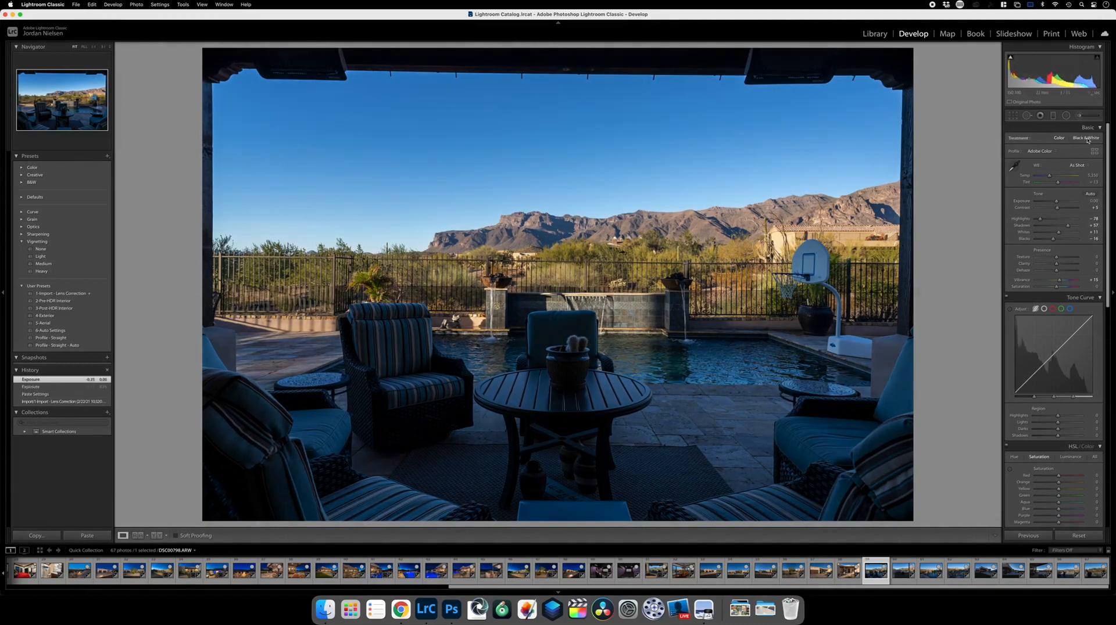
Brush over the shaded patio furniture and floor, raising the brush's exposure and warming its color temperature, and finish the adjustment.
{"action": "left_click", "coordinate": [1078, 116]}
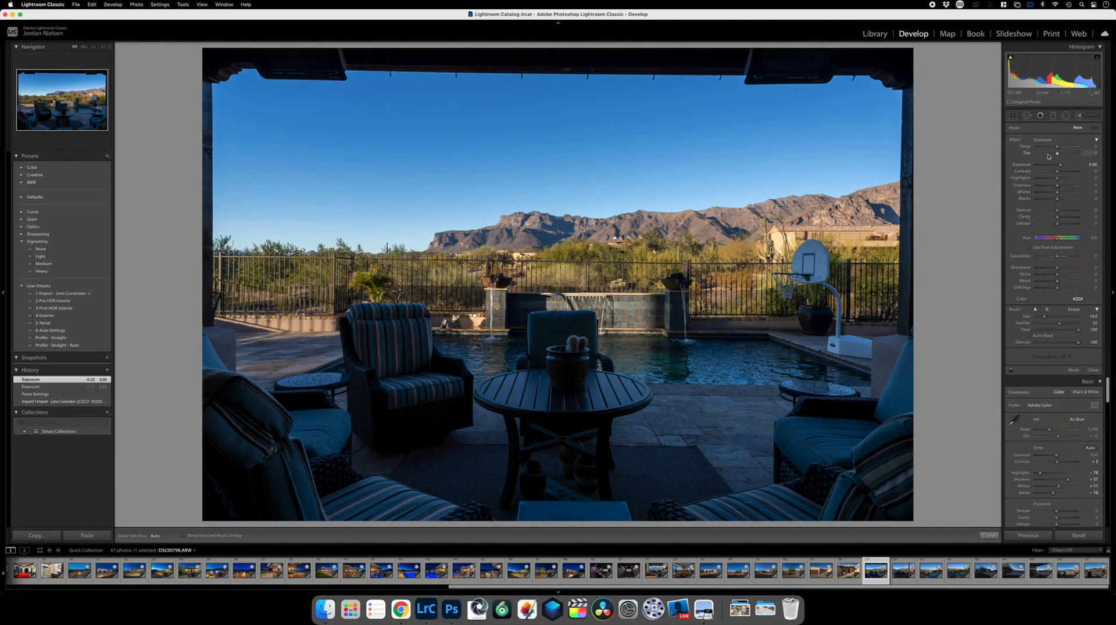
{"action": "left_click", "coordinate": [1062, 148]}
{"action": "scroll", "coordinate": [842, 443], "scroll_direction": "up", "scroll_amount": 6}
{"action": "mouse_move", "coordinate": [842, 444]}
{"action": "left_mouse_down"}
{"action": "mouse_move", "coordinate": [889, 415]}
{"action": "mouse_move", "coordinate": [698, 411]}
{"action": "mouse_move", "coordinate": [576, 430]}
{"action": "mouse_move", "coordinate": [213, 435]}
{"action": "mouse_move", "coordinate": [407, 477]}
{"action": "mouse_move", "coordinate": [611, 500]}
{"action": "mouse_move", "coordinate": [887, 456]}
{"action": "left_mouse_up"}
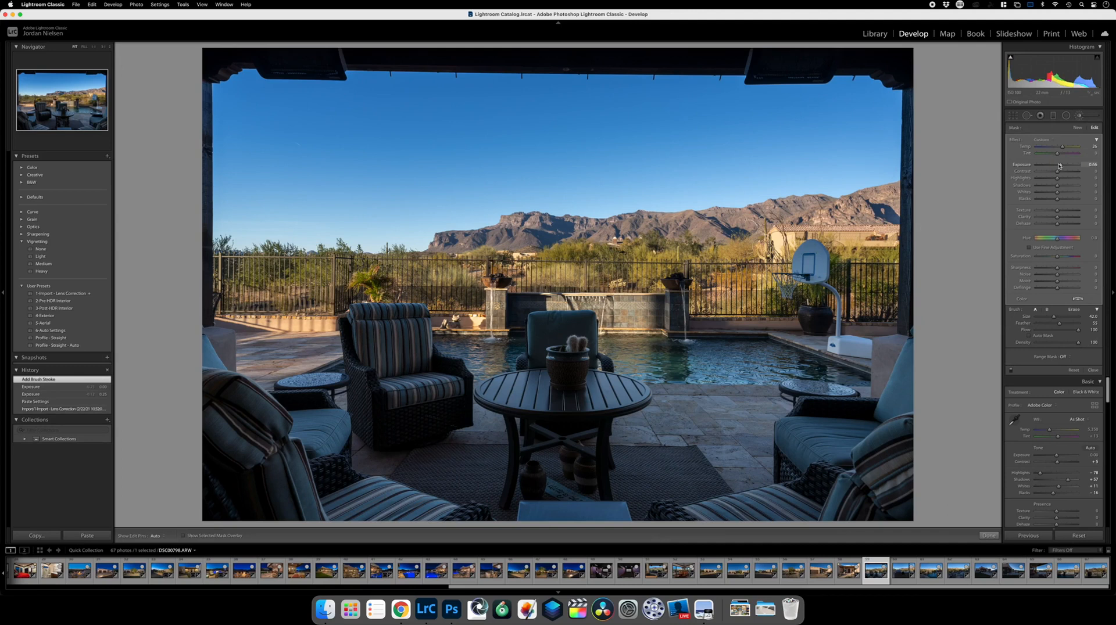
{"action": "left_click_drag", "start_coordinate": [1063, 166], "coordinate": [1067, 166]}
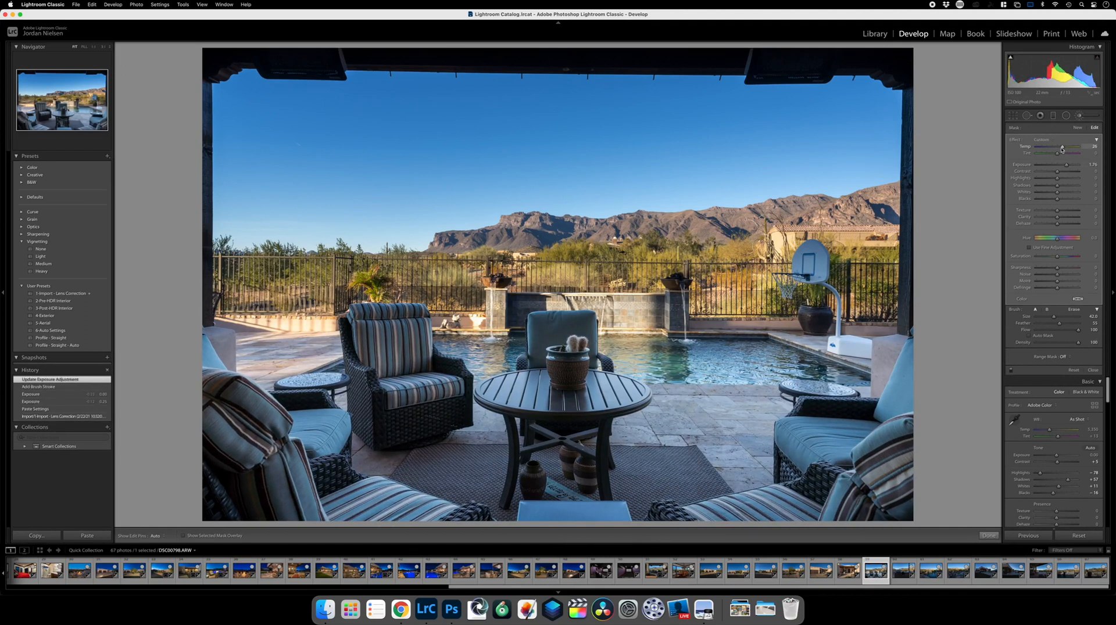
{"action": "left_click_drag", "start_coordinate": [1063, 149], "coordinate": [1074, 148]}
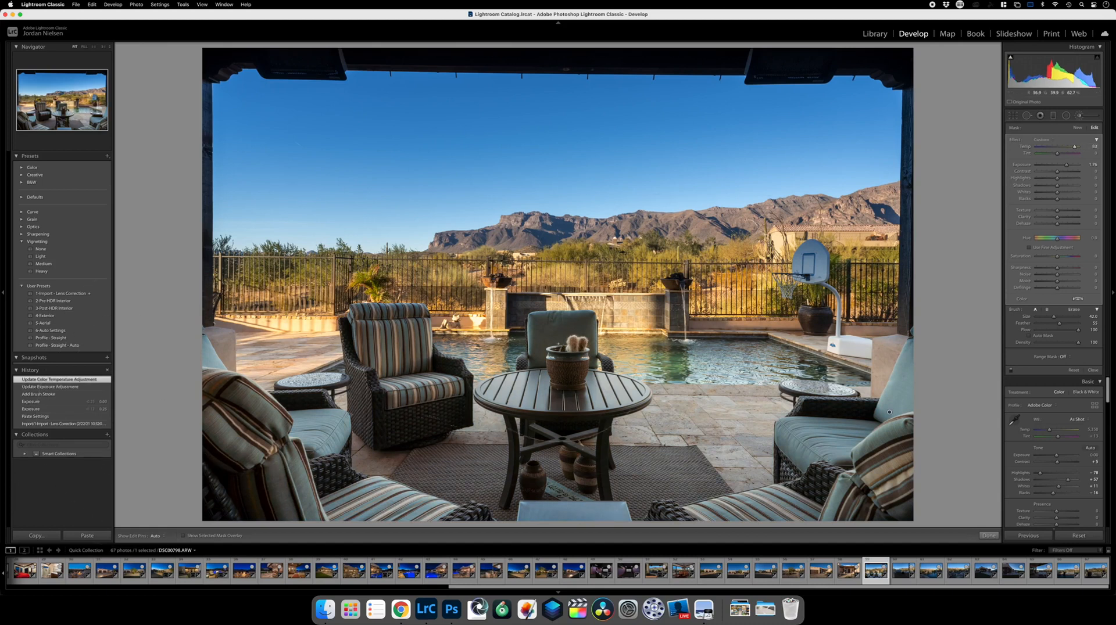
{"action": "scroll", "coordinate": [710, 365], "scroll_direction": "down", "scroll_amount": 3}
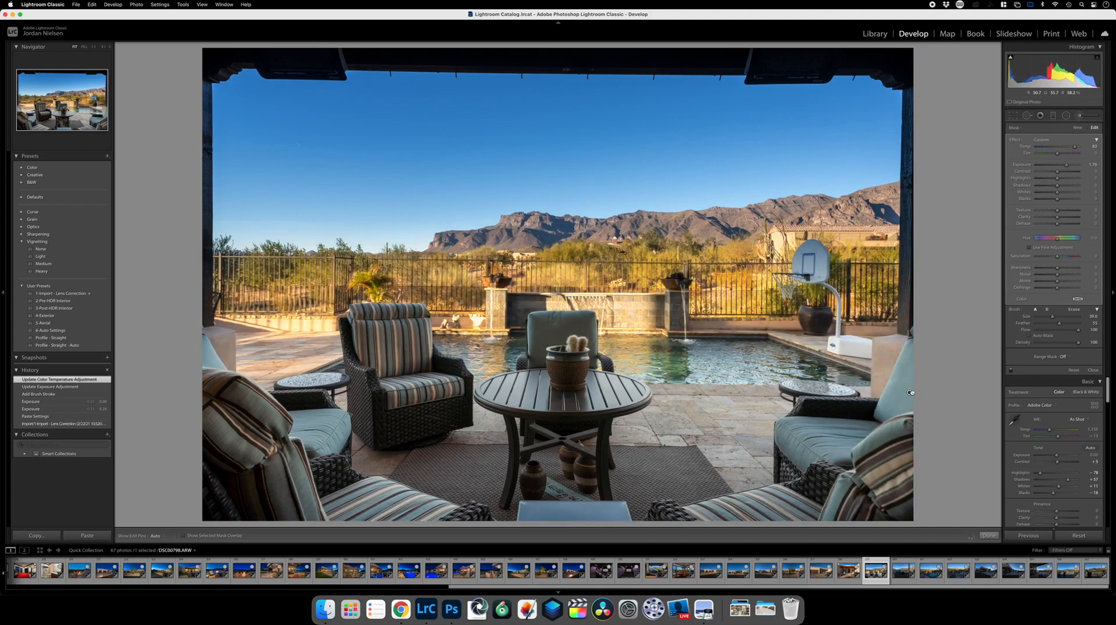
{"action": "left_click", "coordinate": [994, 538]}
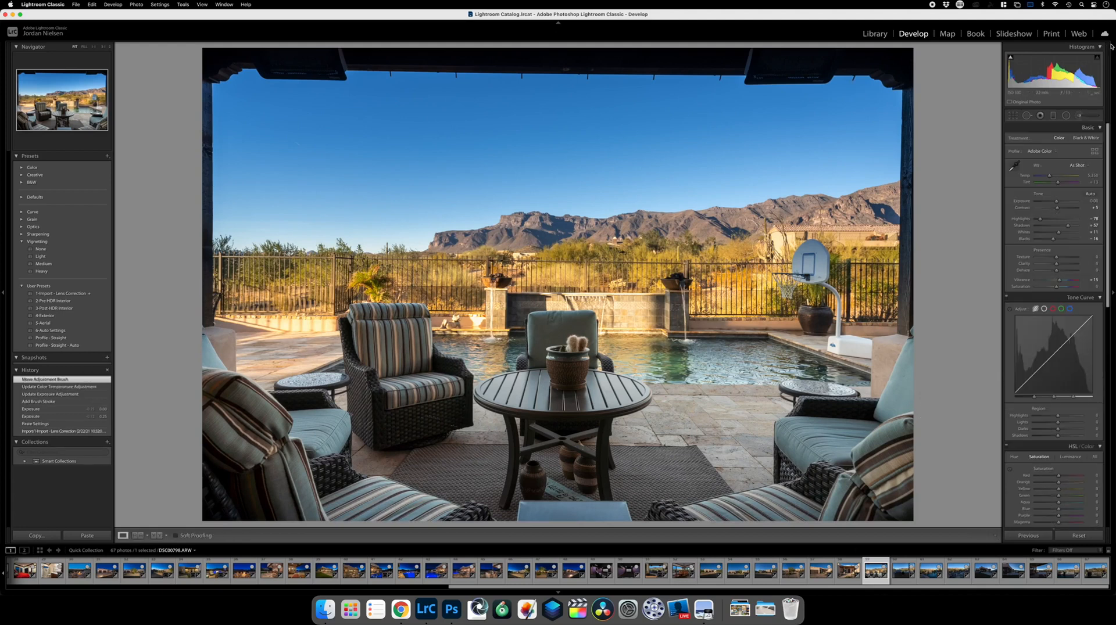
Brush a cooler adjustment with temperature -19 and neutral exposure over the sunlit desert plants and fence behind the pool.
{"action": "left_click", "coordinate": [1079, 116]}
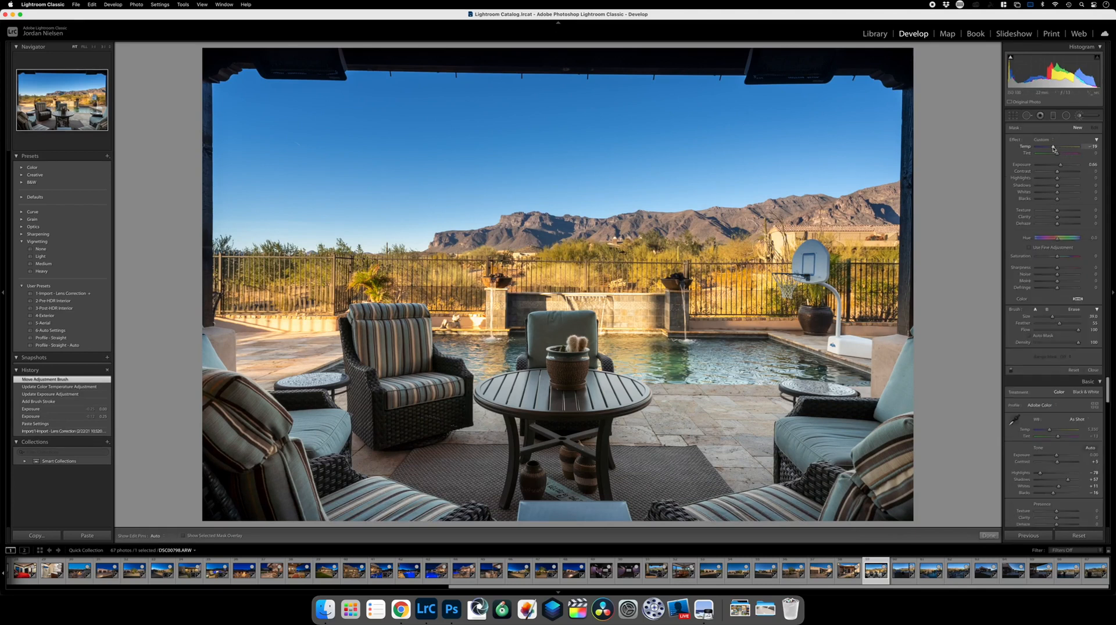
{"action": "scroll", "coordinate": [801, 285], "scroll_direction": "down", "scroll_amount": 4}
{"action": "key", "text": "h"}
{"action": "left_click_drag", "start_coordinate": [715, 279], "coordinate": [621, 274]}
{"action": "left_click_drag", "start_coordinate": [1053, 169], "coordinate": [1056, 166]}
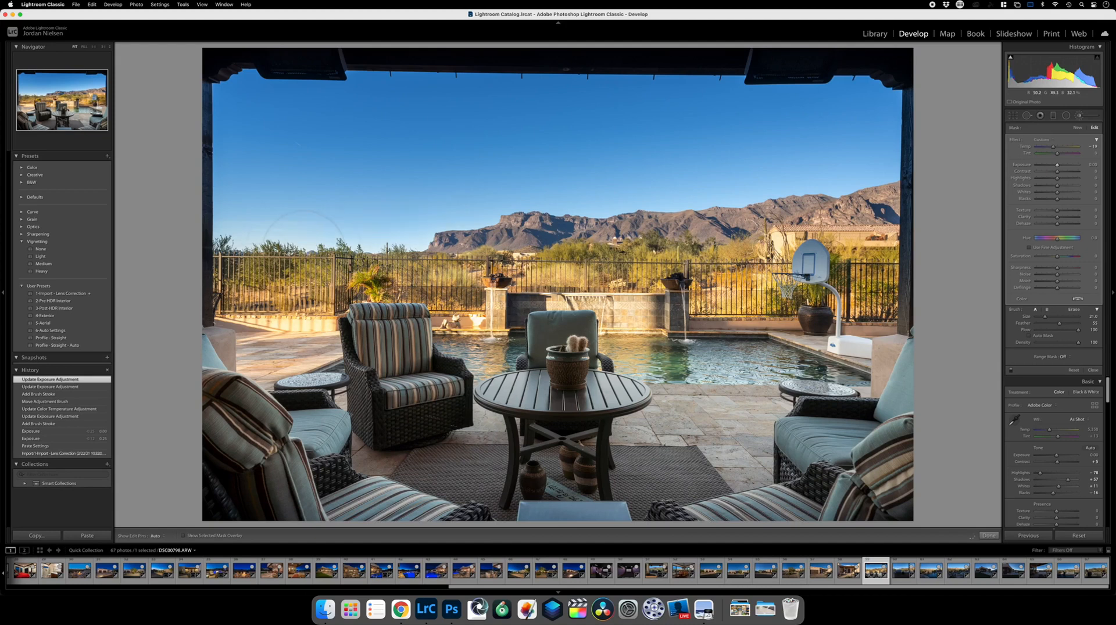
{"action": "left_click", "coordinate": [304, 251]}
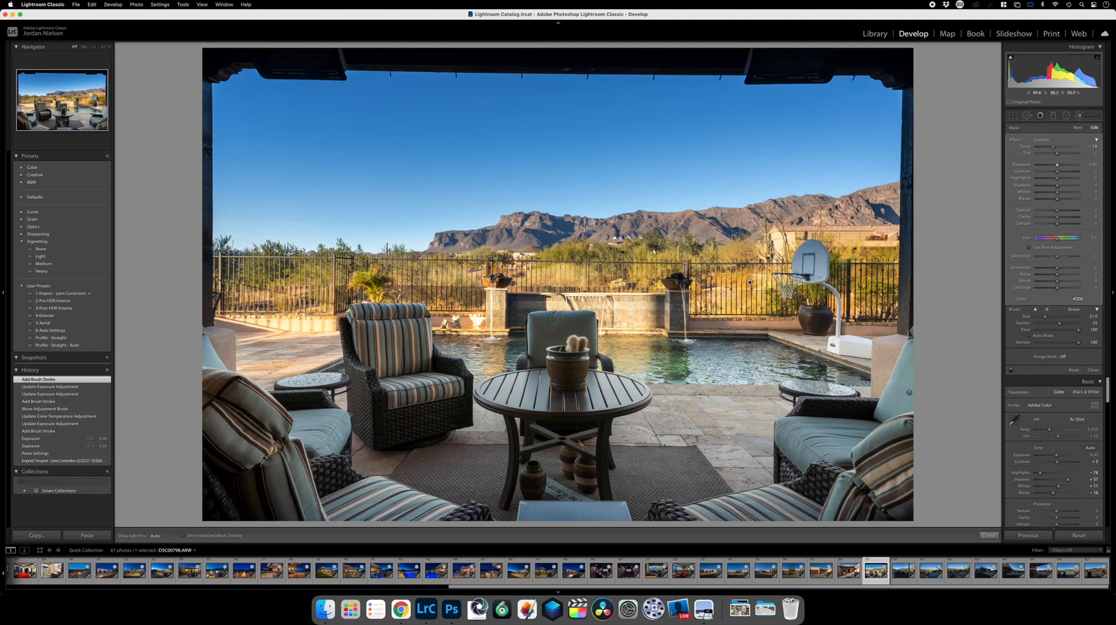
{"action": "left_click", "coordinate": [749, 282]}
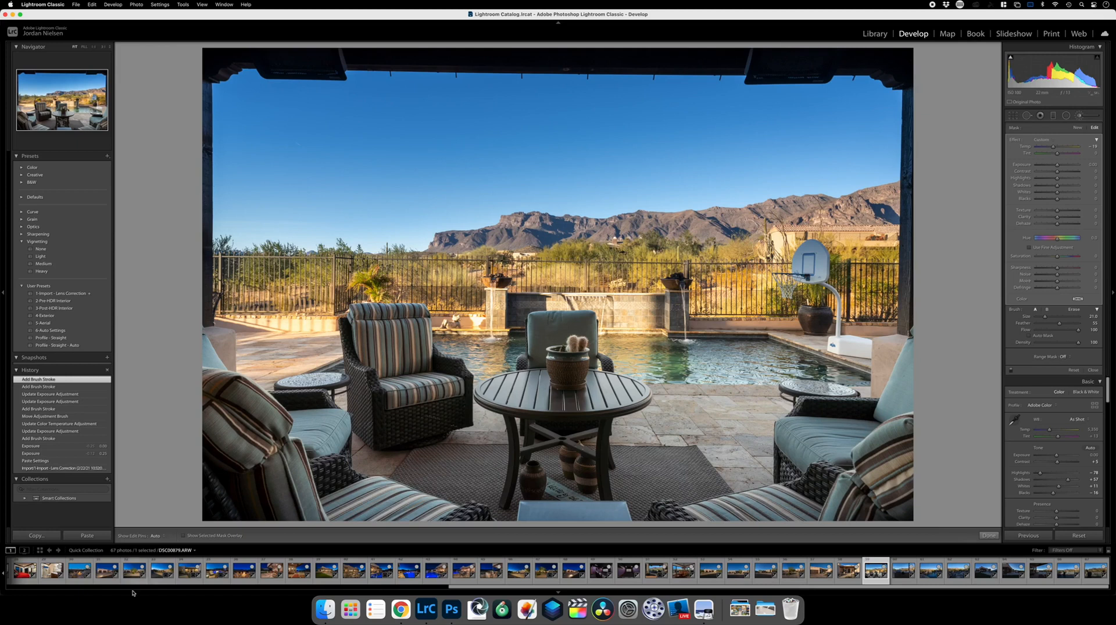
{"action": "left_click", "coordinate": [157, 536]}
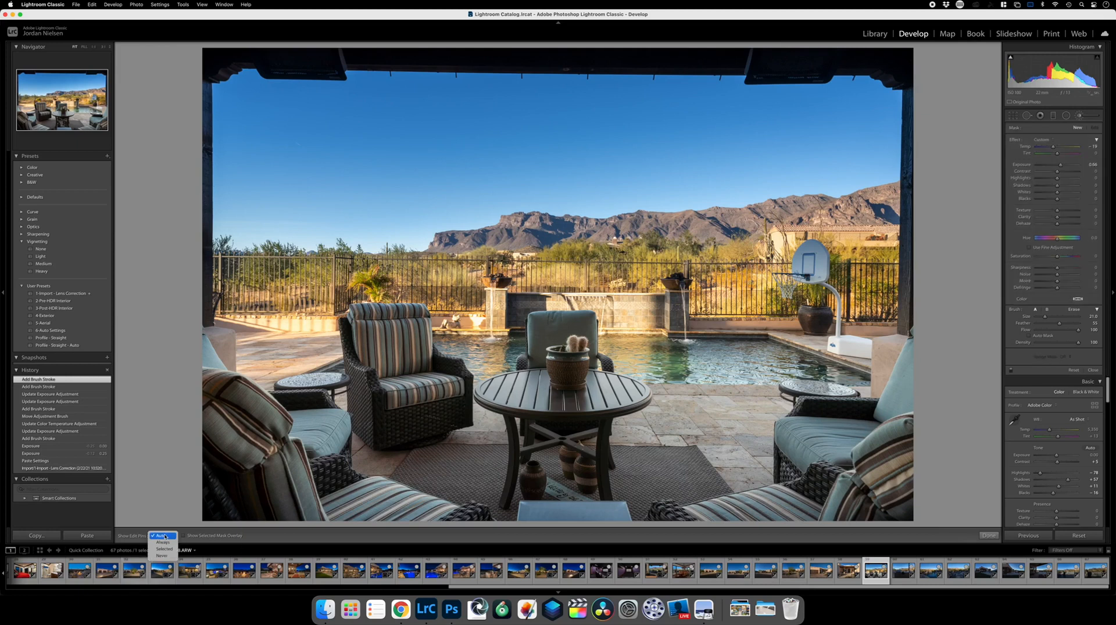
{"action": "left_click", "coordinate": [424, 541]}
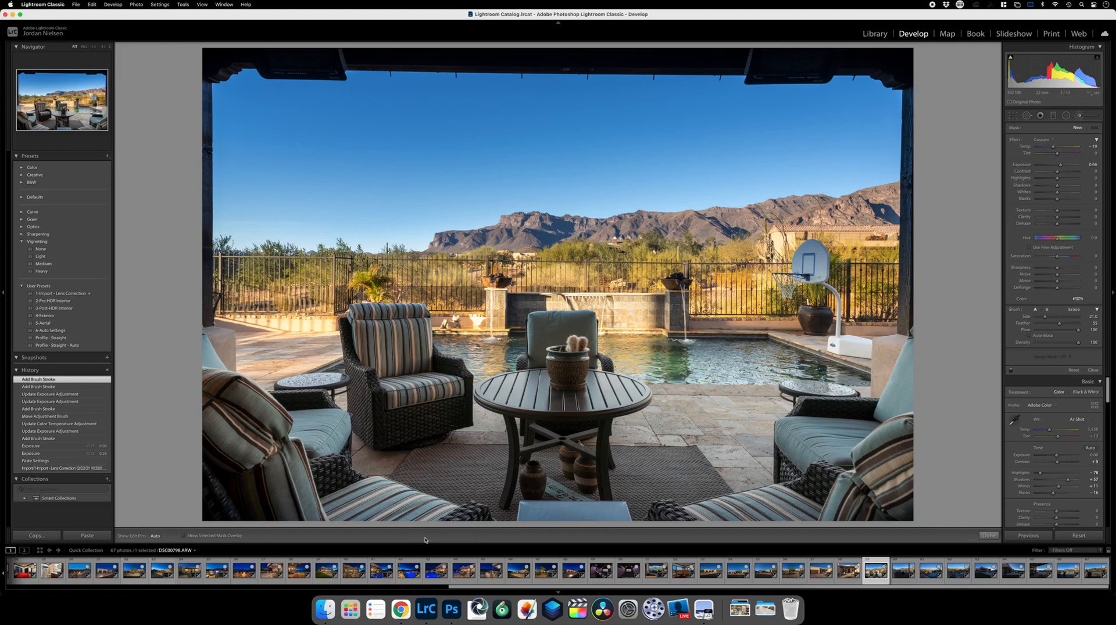
Copy the patio photo's settings including local adjustments and paste them onto the outdoor kitchen photo.
{"action": "key", "text": "Right"}
{"action": "key", "text": "Left"}
{"action": "left_click", "coordinate": [36, 536]}
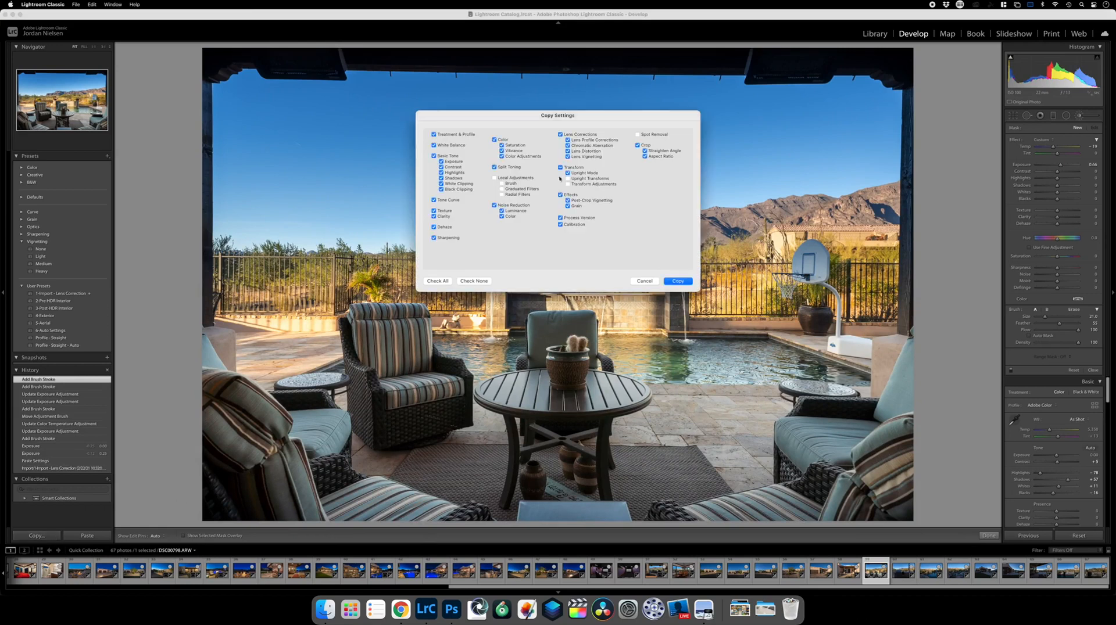
{"action": "left_click", "coordinate": [494, 178]}
{"action": "left_click", "coordinate": [679, 280]}
{"action": "key", "text": "Right"}
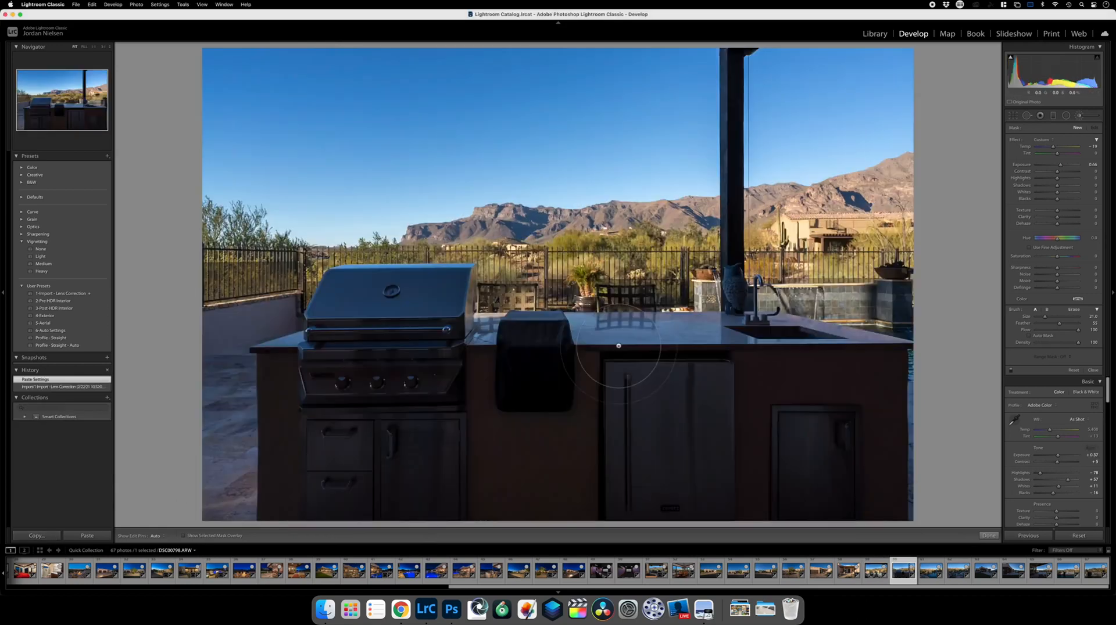
{"action": "left_click", "coordinate": [98, 535]}
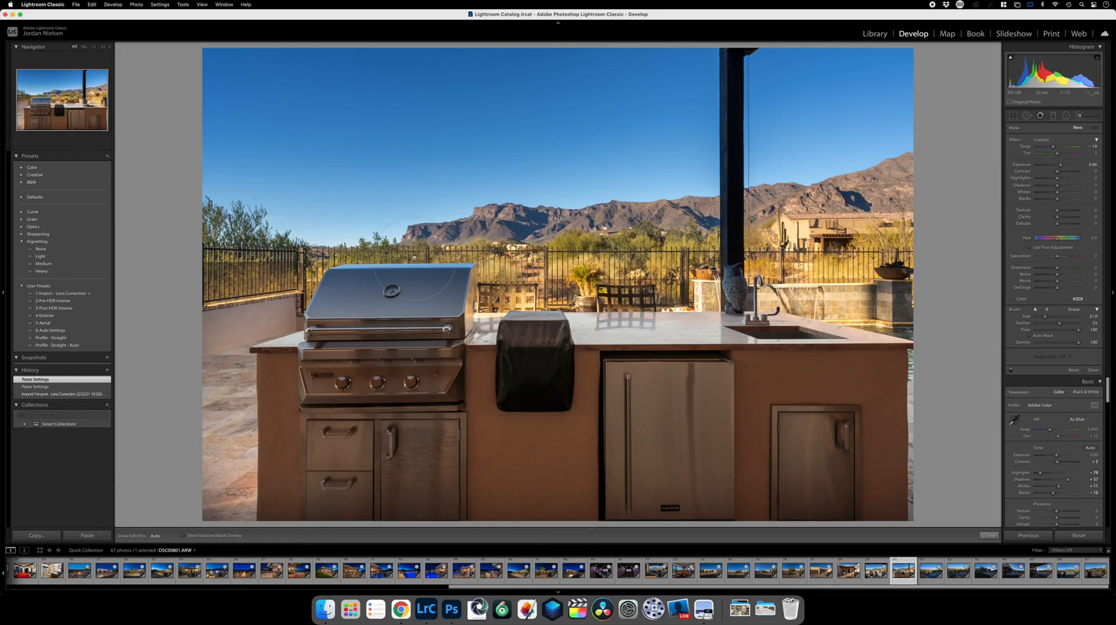
Inspect the pasted brush adjustment on the outdoor kitchen photo and reset all of that photo's settings.
{"action": "left_click", "coordinate": [908, 389]}
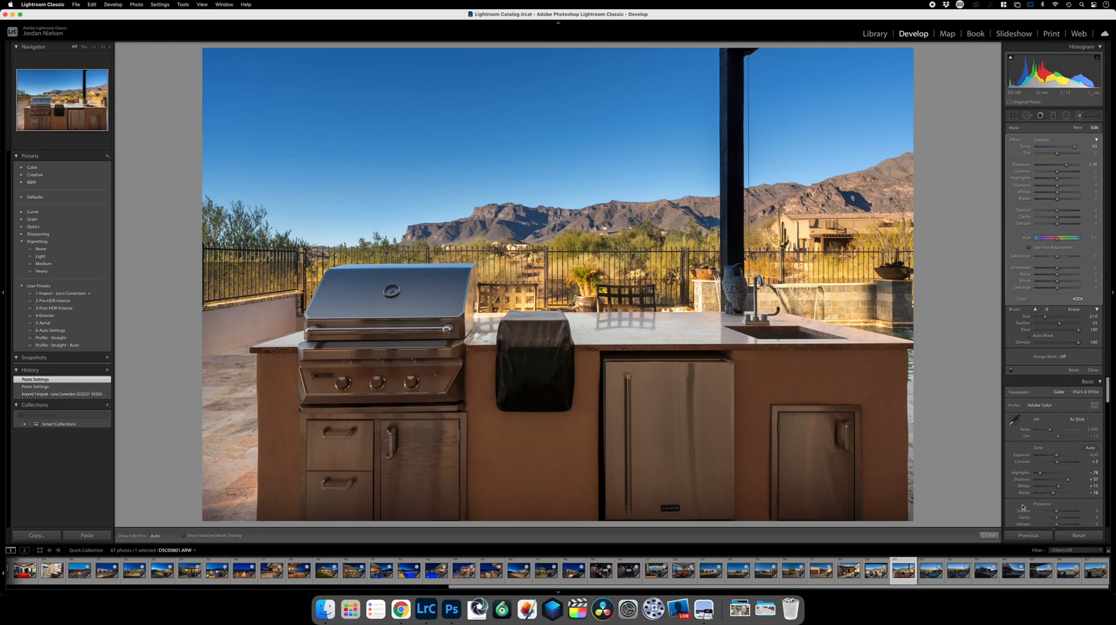
{"action": "key", "text": "Right"}
{"action": "key", "text": "Left"}
{"action": "left_click", "coordinate": [1083, 539]}
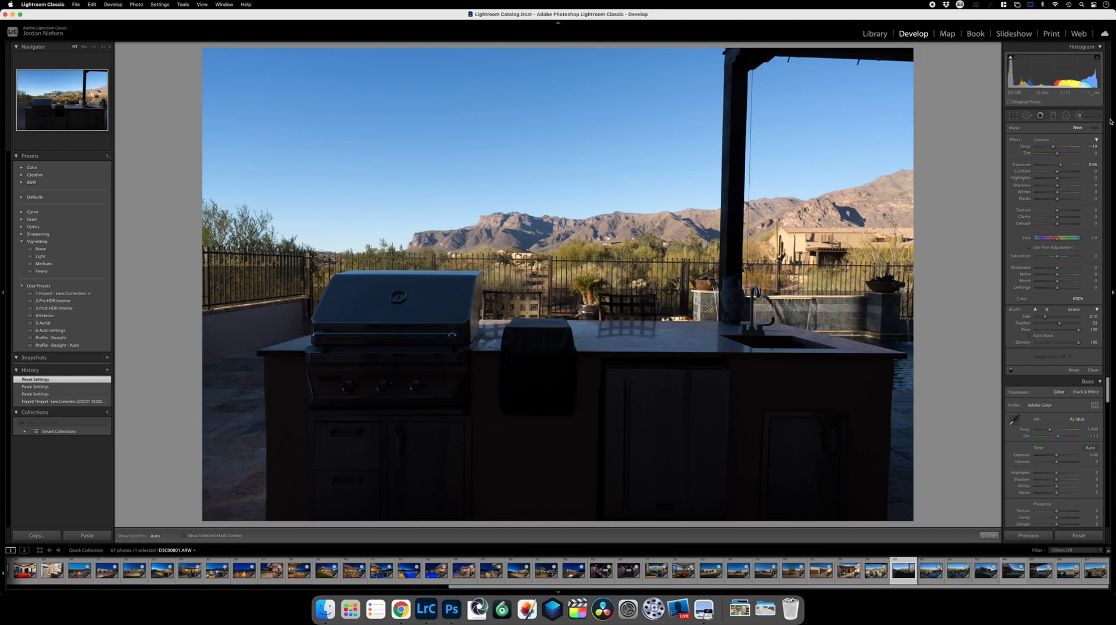
Apply Auto tone settings and the Auto Upright perspective correction to the outdoor kitchen photo.
{"action": "left_click", "coordinate": [1078, 116]}
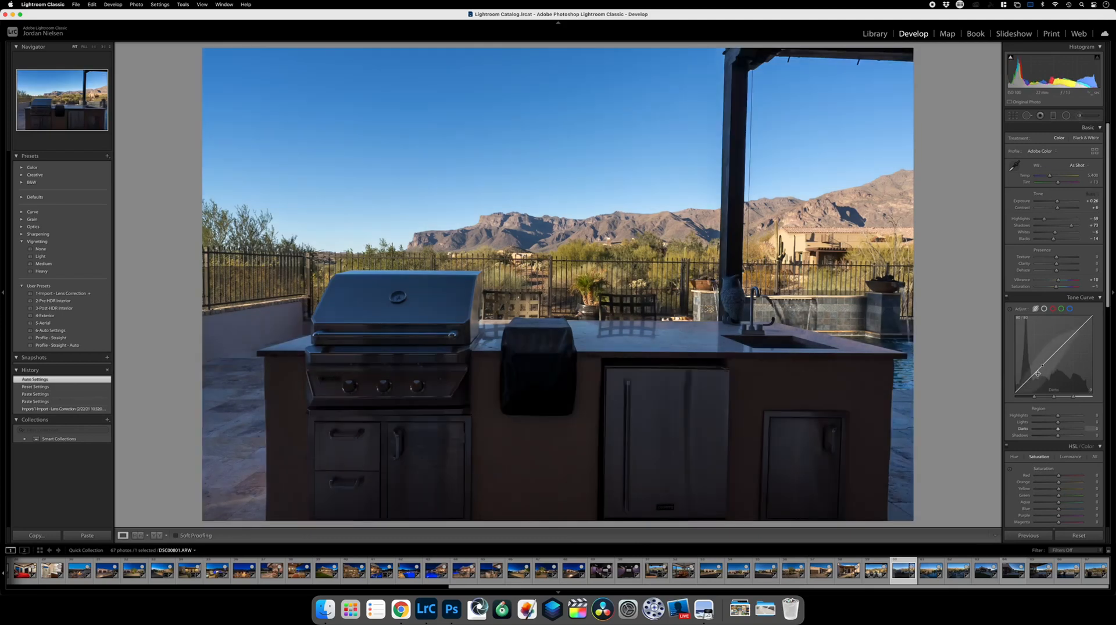
{"action": "scroll", "coordinate": [1044, 426], "scroll_direction": "down", "scroll_amount": 10}
{"action": "left_click", "coordinate": [1046, 508]}
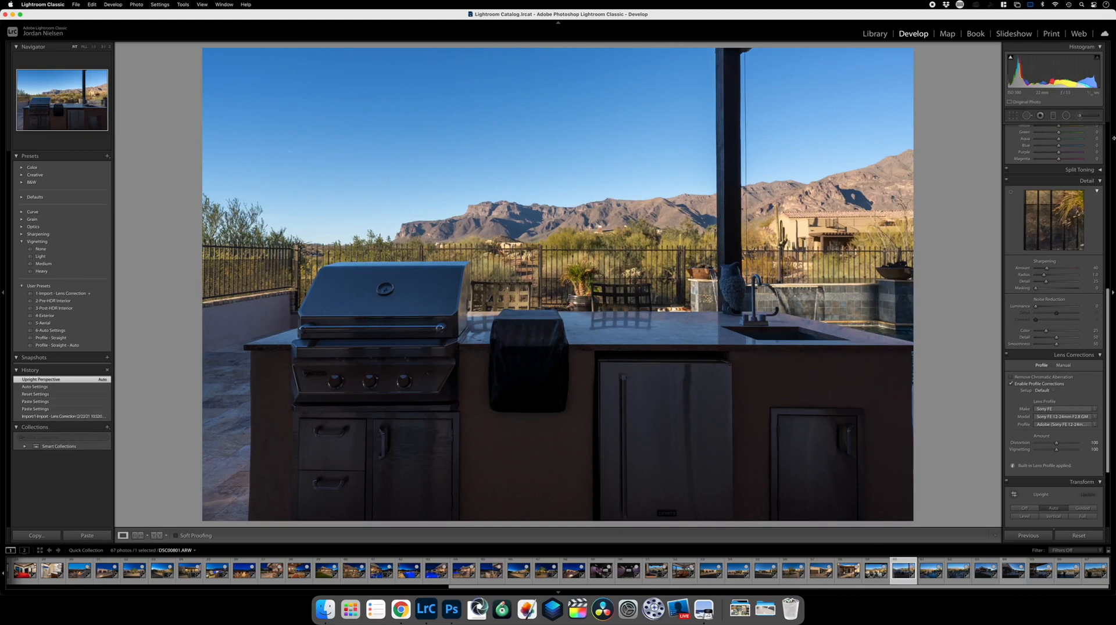
{"action": "scroll", "coordinate": [1082, 131], "scroll_direction": "up", "scroll_amount": 10}
Brush a brightening adjustment over the shaded grill and counter cabinets and warm the brush's color temperature.
{"action": "left_click", "coordinate": [1080, 116]}
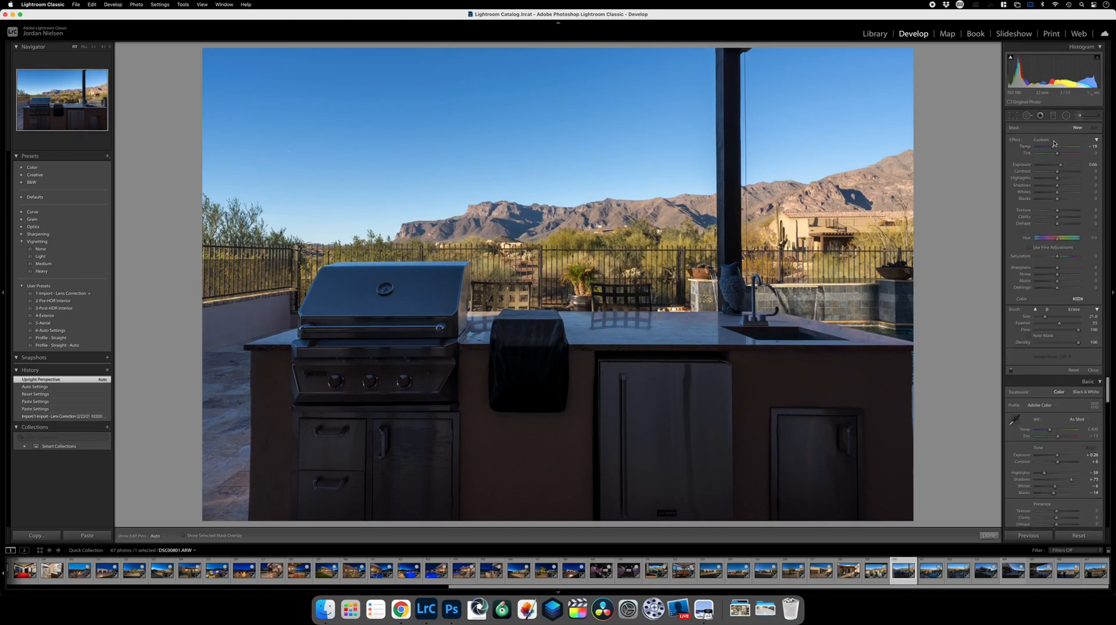
{"action": "scroll", "coordinate": [843, 406], "scroll_direction": "up", "scroll_amount": 5}
{"action": "scroll", "coordinate": [851, 425], "scroll_direction": "up", "scroll_amount": 1}
{"action": "mouse_move", "coordinate": [864, 451]}
{"action": "left_mouse_down"}
{"action": "mouse_move", "coordinate": [810, 430]}
{"action": "mouse_move", "coordinate": [407, 406]}
{"action": "mouse_move", "coordinate": [273, 384]}
{"action": "left_mouse_up"}
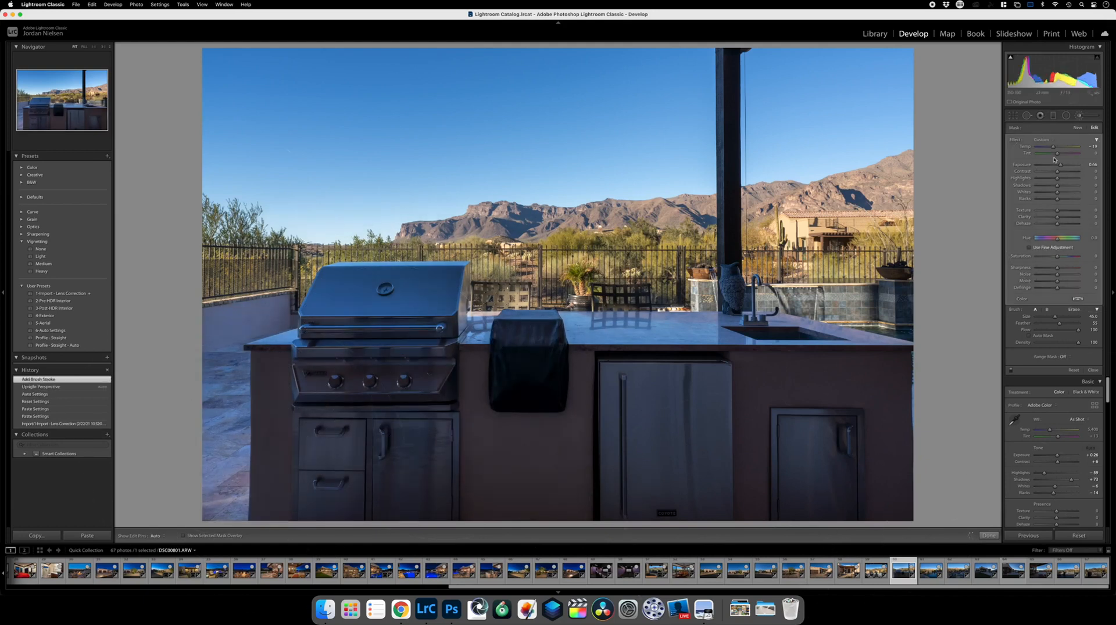
{"action": "left_click", "coordinate": [1069, 148]}
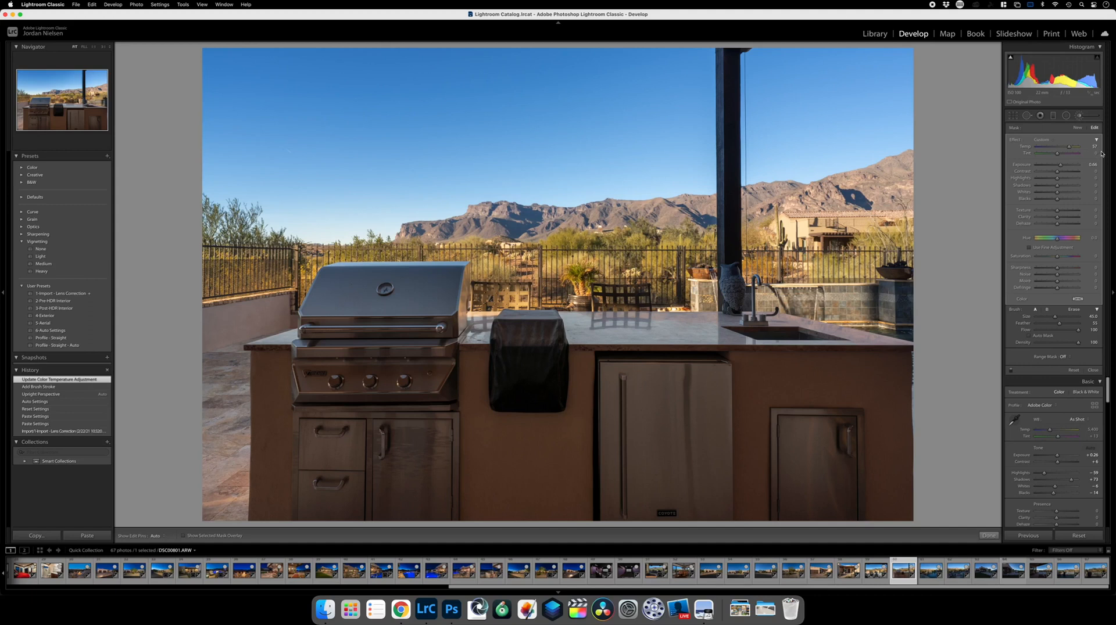
Boost the sky's blue saturation to +29 in the outdoor kitchen photo using targeted adjustment.
{"action": "scroll", "coordinate": [1035, 419], "scroll_direction": "down", "scroll_amount": 10}
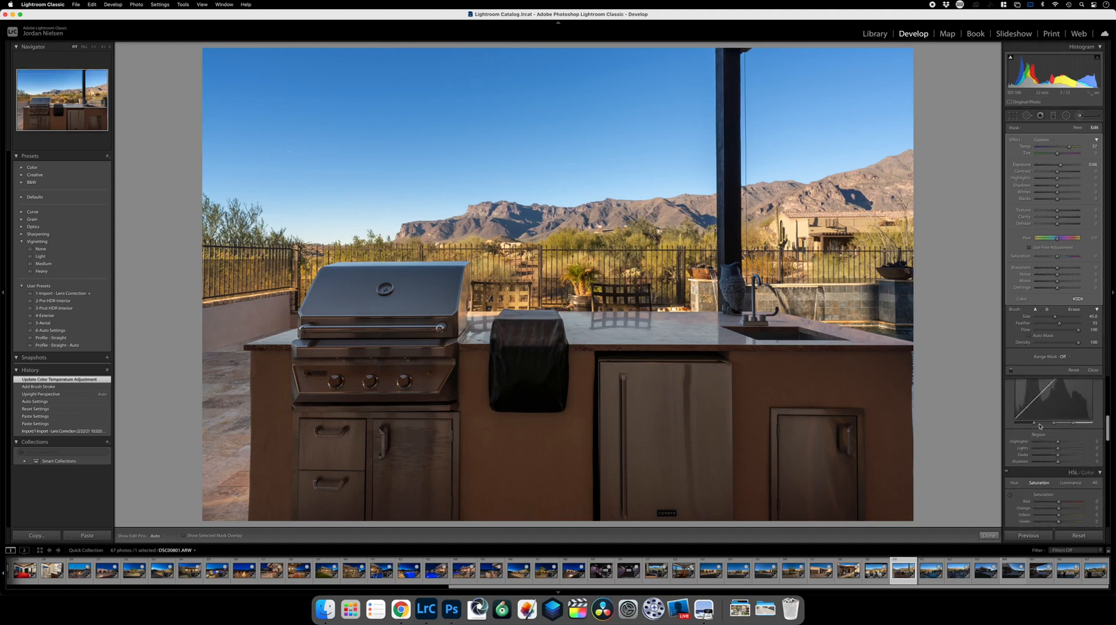
{"action": "left_click", "coordinate": [1079, 115]}
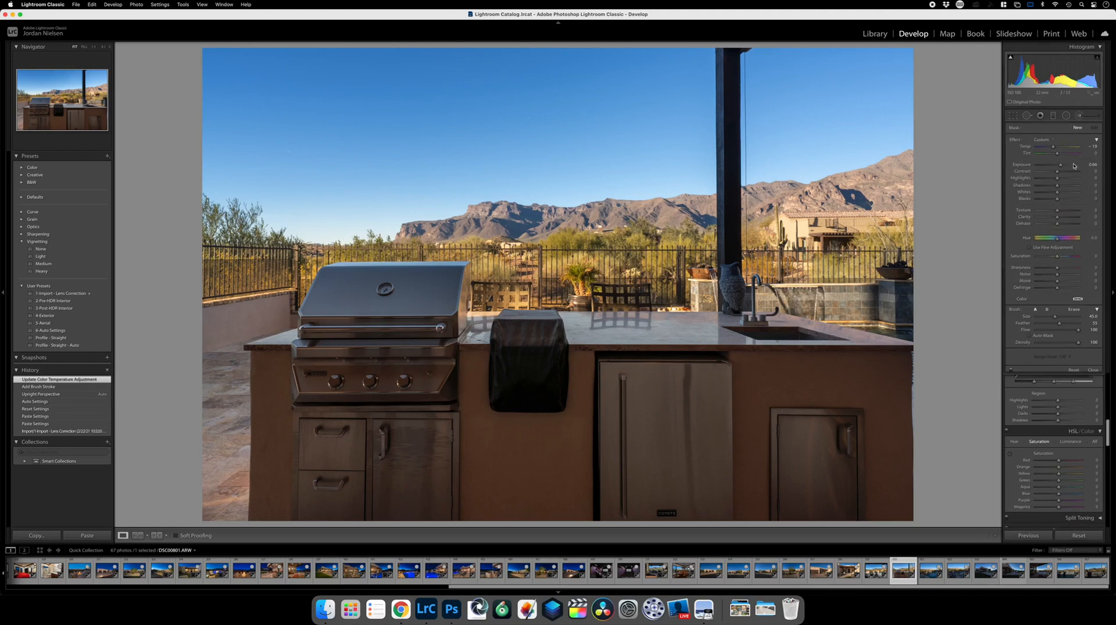
{"action": "scroll", "coordinate": [1032, 366], "scroll_direction": "down", "scroll_amount": 3}
{"action": "scroll", "coordinate": [1033, 366], "scroll_direction": "up", "scroll_amount": 3}
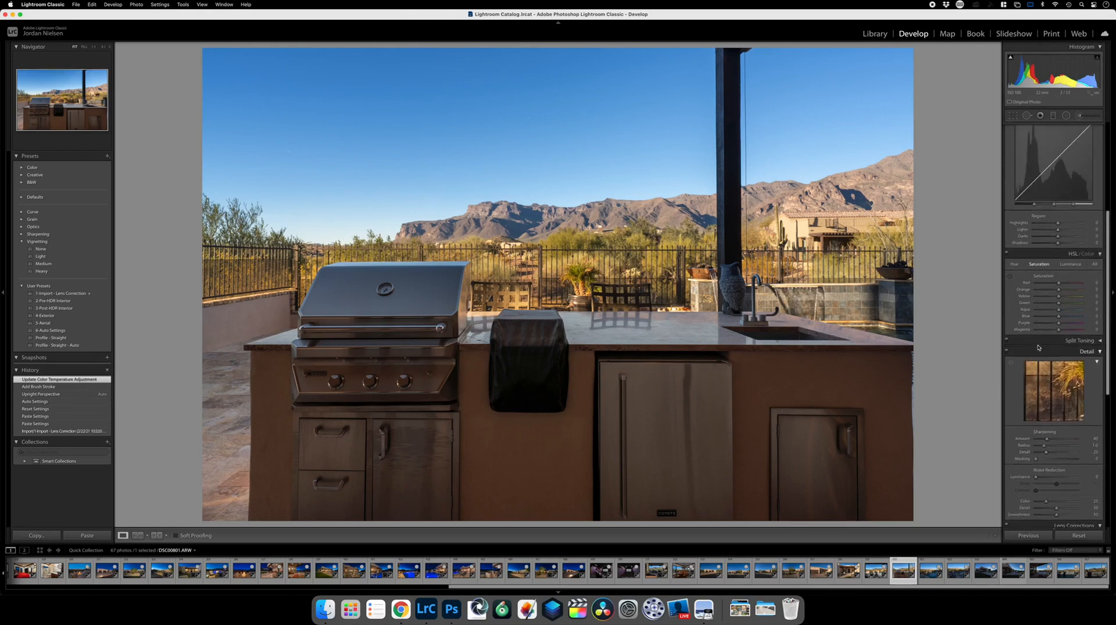
{"action": "left_click", "coordinate": [1009, 292]}
{"action": "mouse_move", "coordinate": [701, 167]}
{"action": "left_mouse_down"}
{"action": "mouse_move", "coordinate": [701, 131]}
{"action": "mouse_move", "coordinate": [701, 148]}
{"action": "left_mouse_up"}
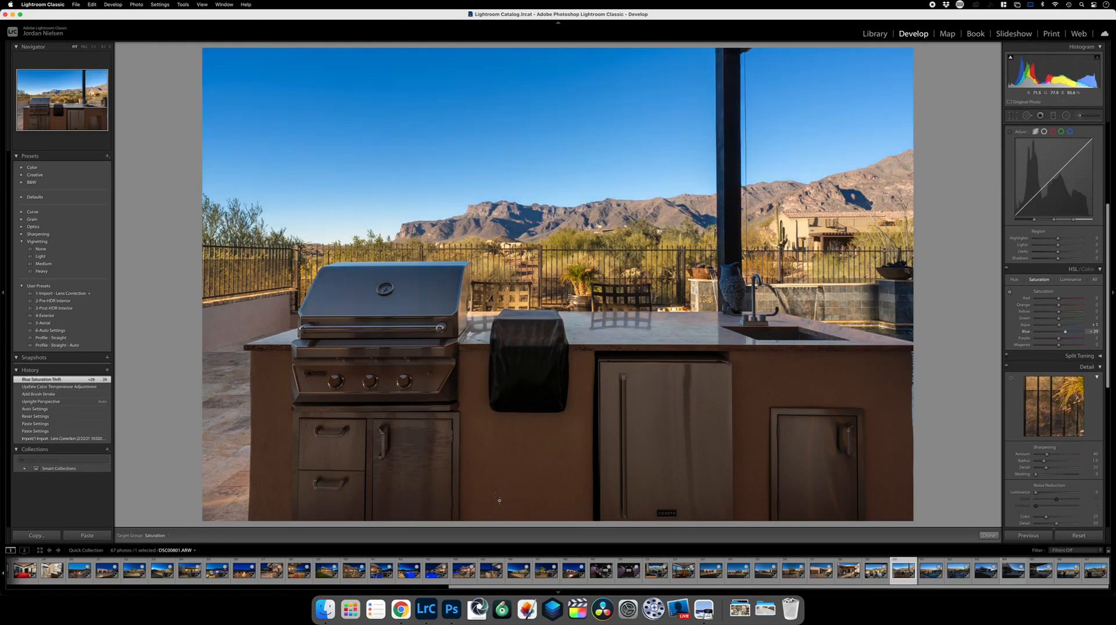
Copy the outdoor kitchen photo's settings without local adjustments and paste them onto the pool photo with the basketball hoop.
{"action": "left_click", "coordinate": [36, 535]}
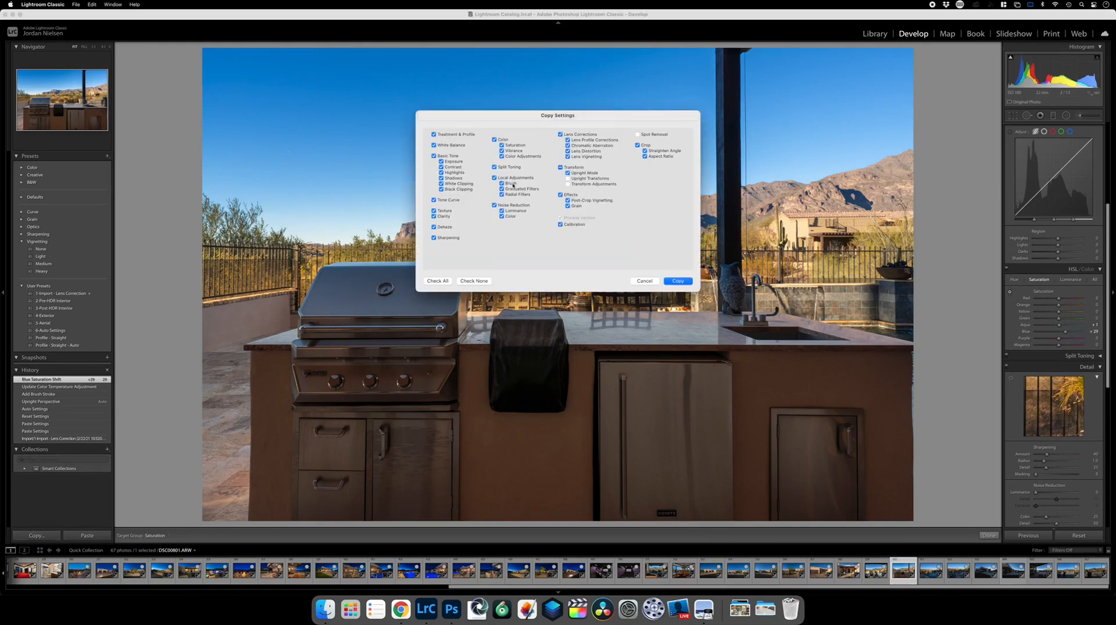
{"action": "left_click", "coordinate": [495, 178]}
{"action": "left_click", "coordinate": [677, 281]}
{"action": "key", "text": "Right"}
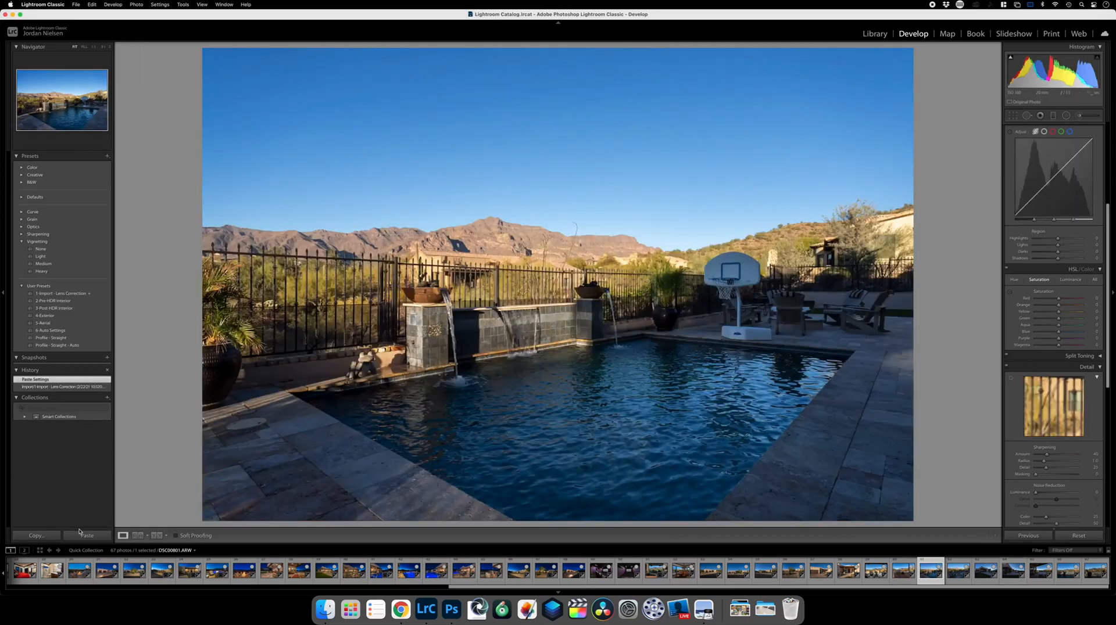
{"action": "left_click", "coordinate": [80, 535]}
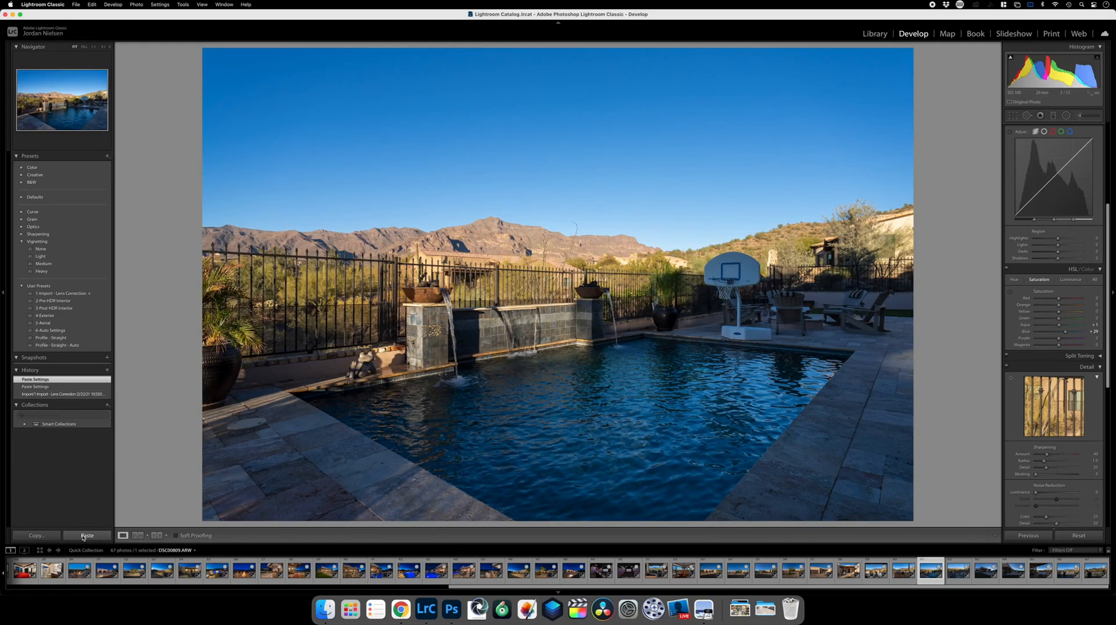
{"action": "left_click", "coordinate": [86, 535]}
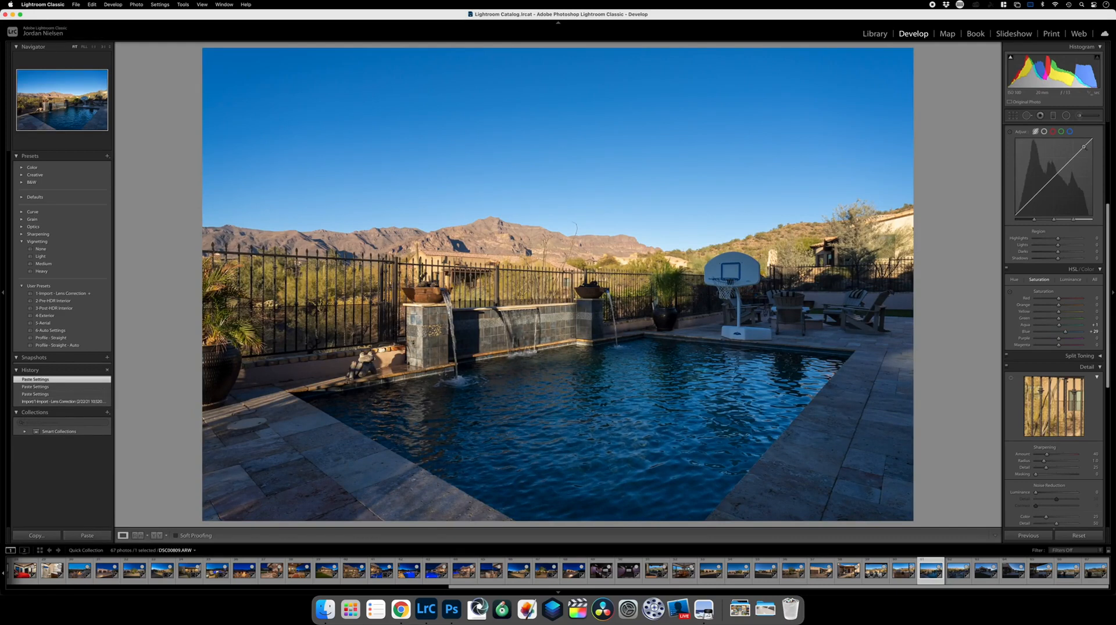
Brush the warm brightening adjustment over the pool and shaded paving, and raise the photo's vibrance to +25 and saturation to +4.
{"action": "scroll", "coordinate": [1086, 174], "scroll_direction": "up", "scroll_amount": 6}
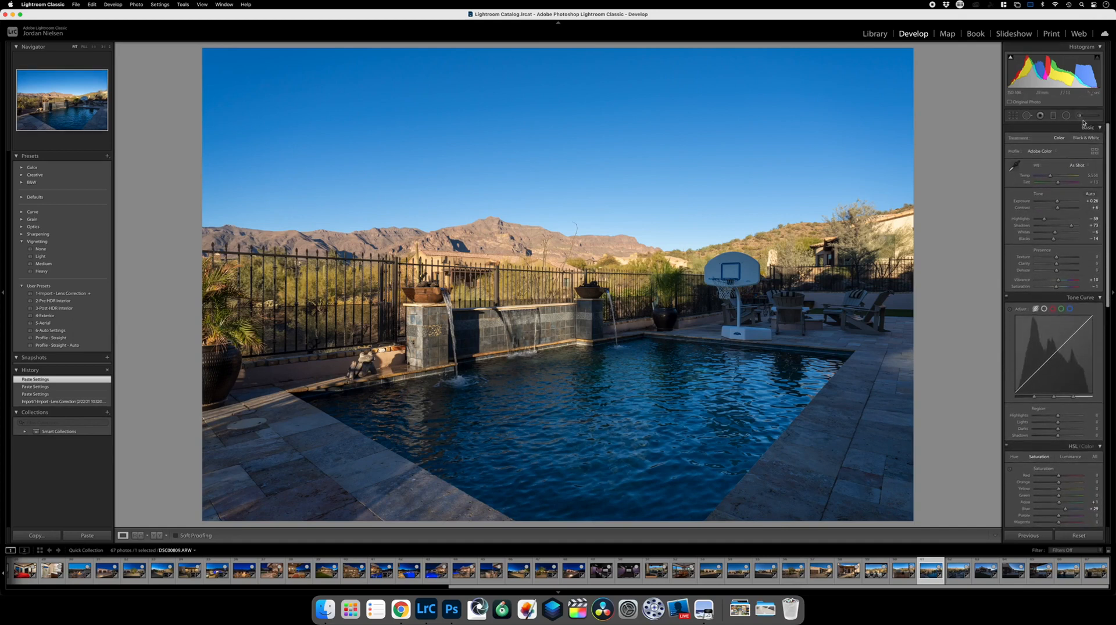
{"action": "left_click", "coordinate": [1081, 115]}
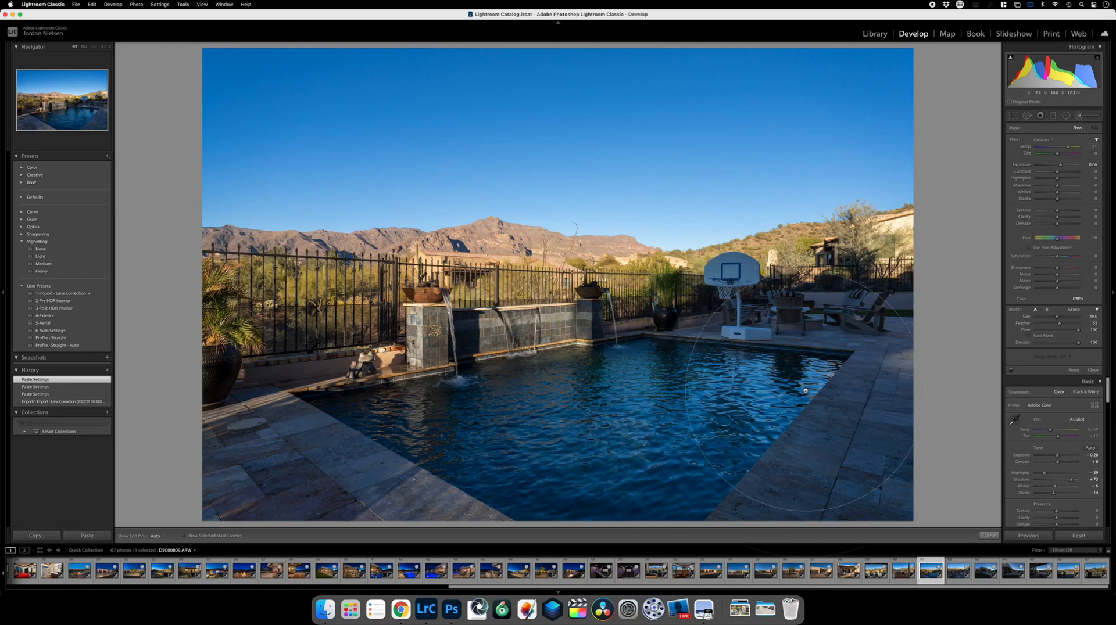
{"action": "scroll", "coordinate": [843, 384], "scroll_direction": "down", "scroll_amount": 1}
{"action": "mouse_move", "coordinate": [859, 364]}
{"action": "left_mouse_down"}
{"action": "mouse_move", "coordinate": [606, 423]}
{"action": "mouse_move", "coordinate": [389, 442]}
{"action": "mouse_move", "coordinate": [391, 465]}
{"action": "mouse_move", "coordinate": [776, 494]}
{"action": "mouse_move", "coordinate": [907, 488]}
{"action": "left_mouse_up"}
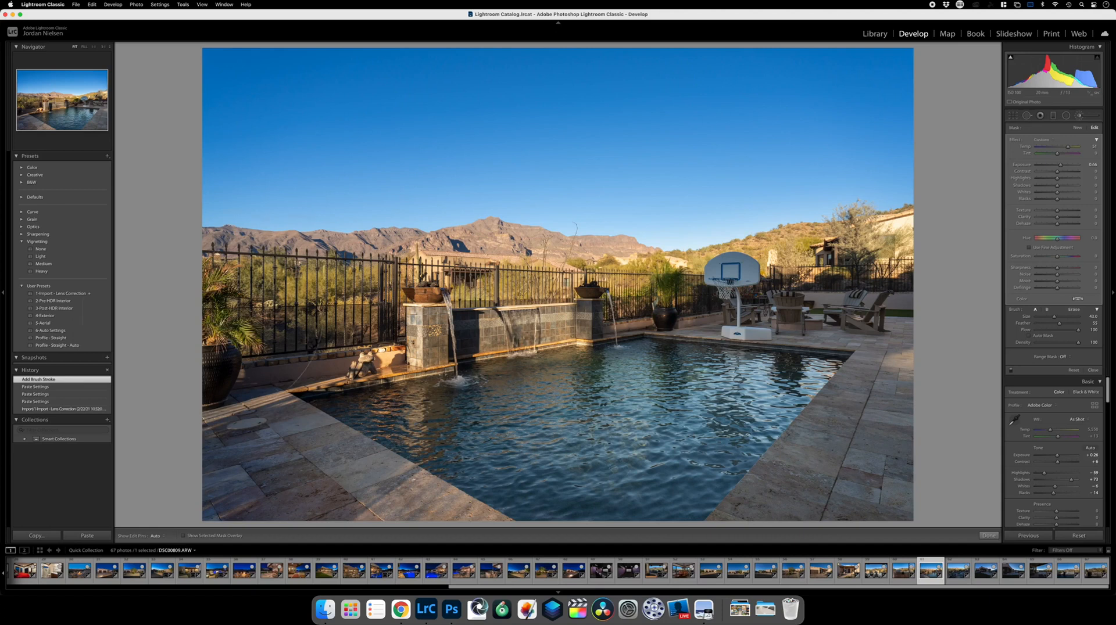
{"action": "left_click", "coordinate": [1081, 118]}
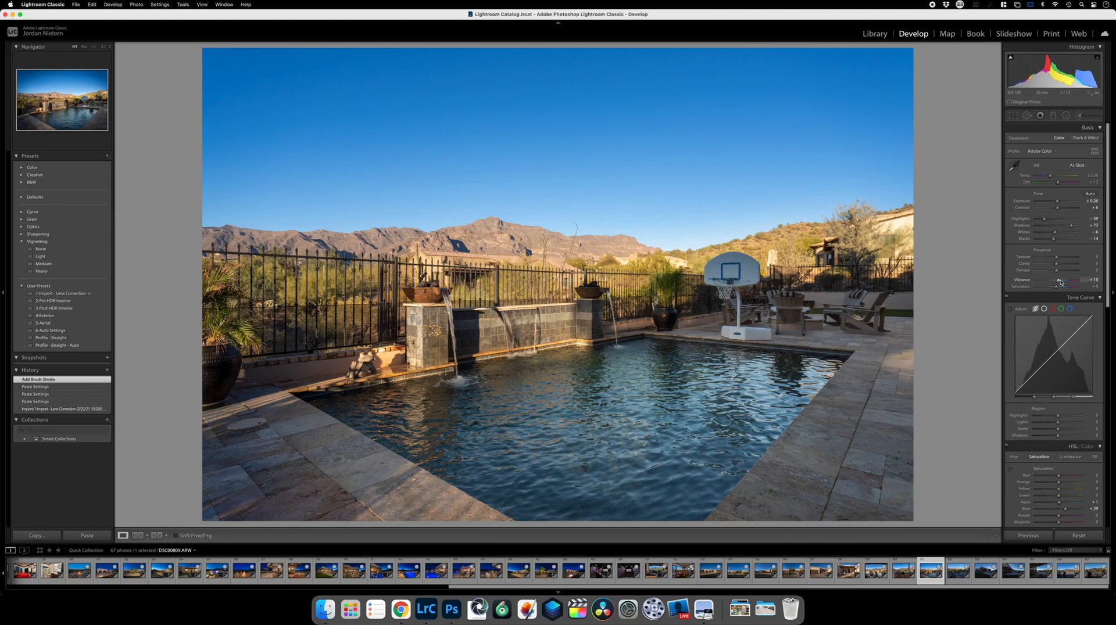
{"action": "left_click_drag", "start_coordinate": [1056, 289], "coordinate": [1060, 281]}
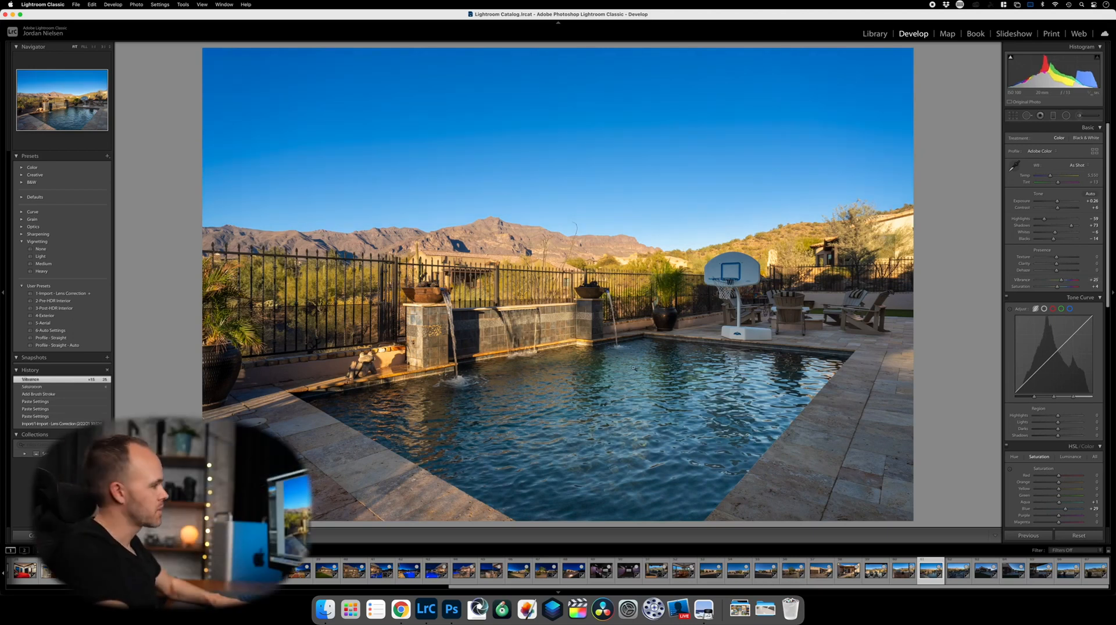
Copy the pool photo's settings and paste them onto the following photo of the fire pit and chairs.
{"action": "key", "text": "super+shift+c"}
{"action": "key", "text": "Return"}
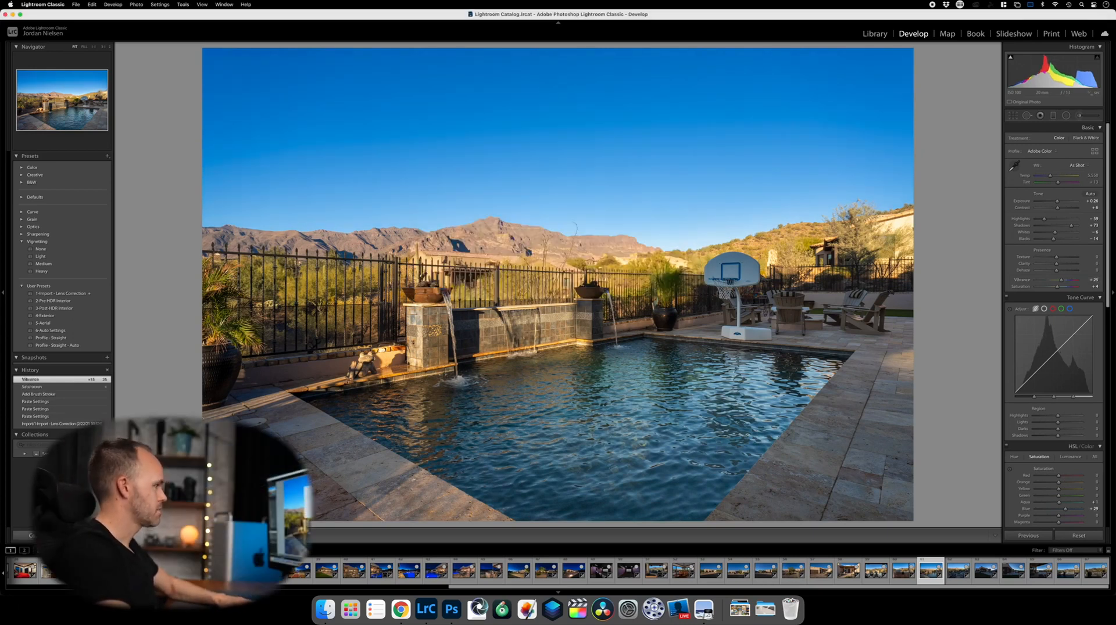
{"action": "key", "text": "Right"}
{"action": "key", "text": "super+shift+v"}
{"action": "key", "text": "super+shift+v"}
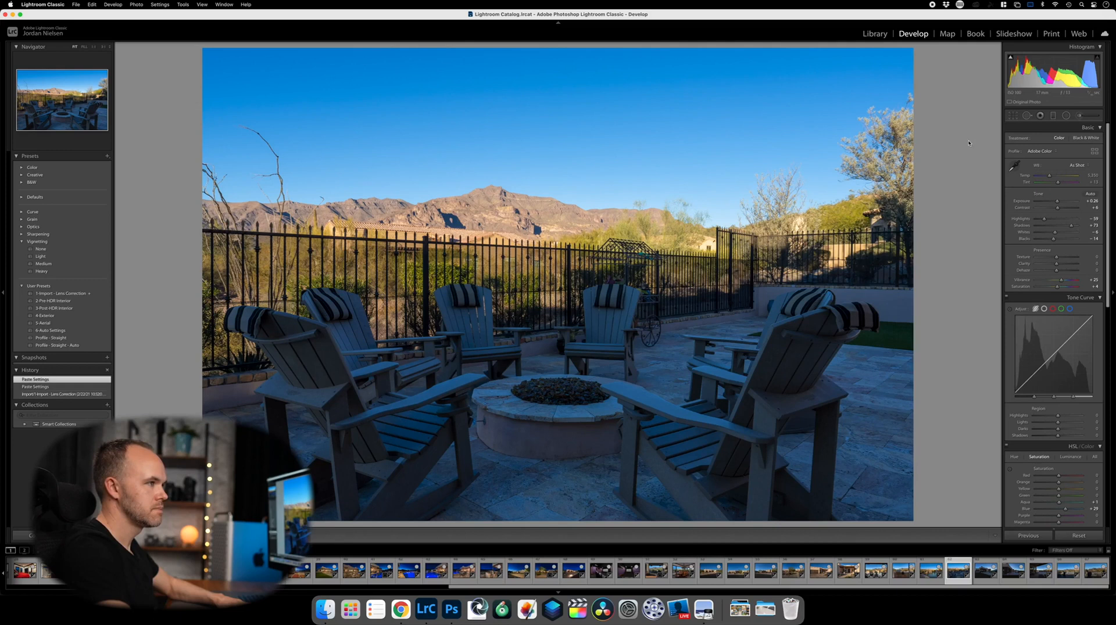
Brush the warm brightening adjustment over the shaded chairs, fire pit and patio paving.
{"action": "left_click", "coordinate": [1080, 118]}
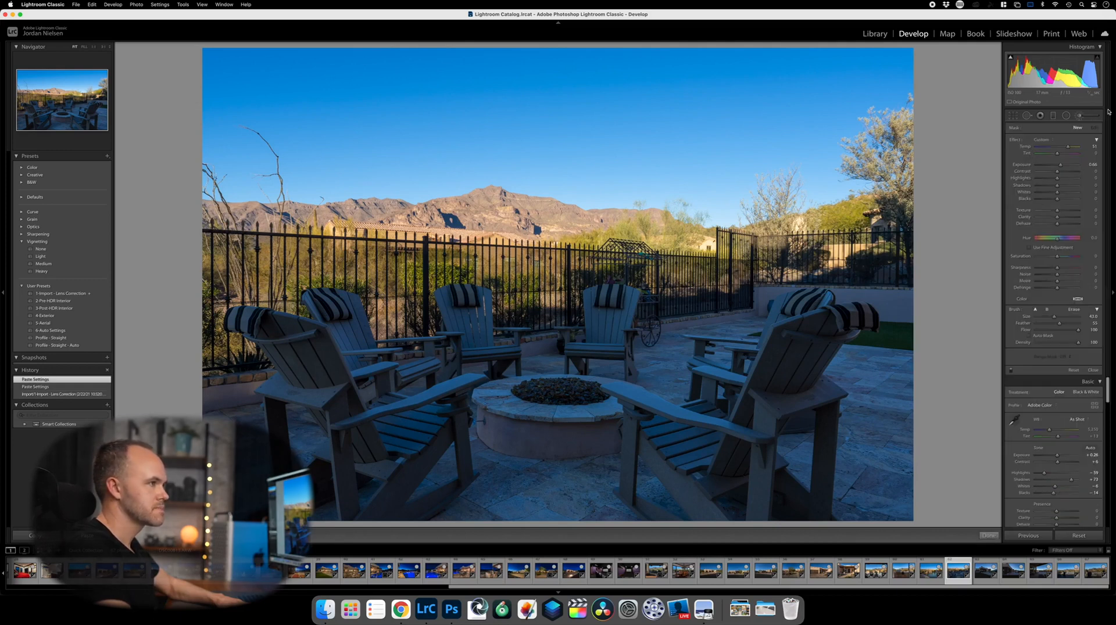
{"action": "left_click_drag", "start_coordinate": [813, 358], "coordinate": [394, 380]}
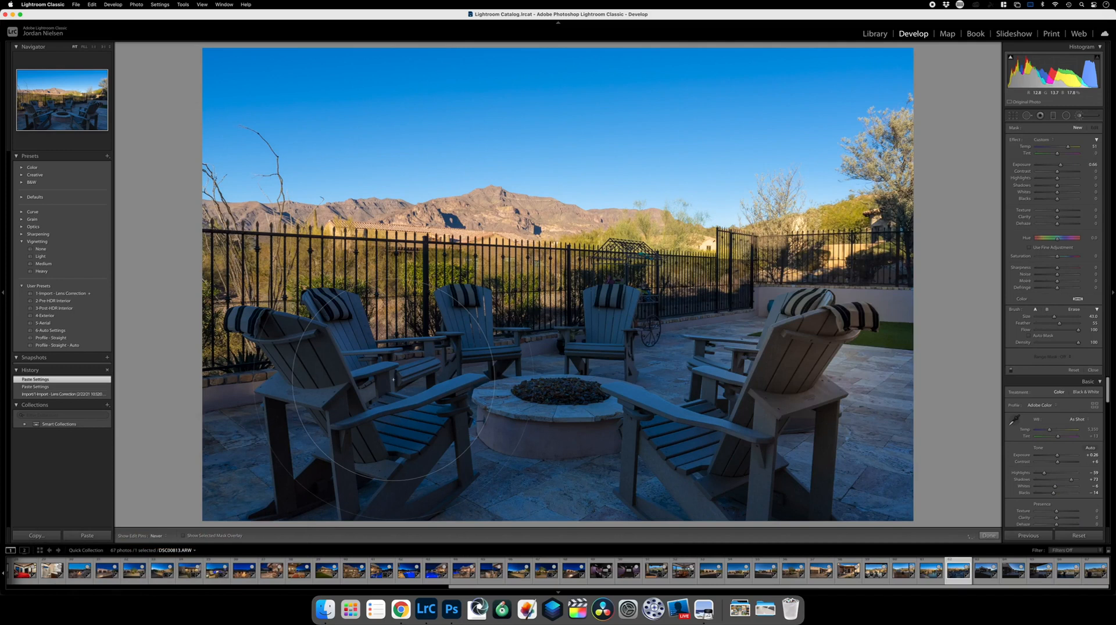
{"action": "left_click_drag", "start_coordinate": [393, 380], "coordinate": [567, 357]}
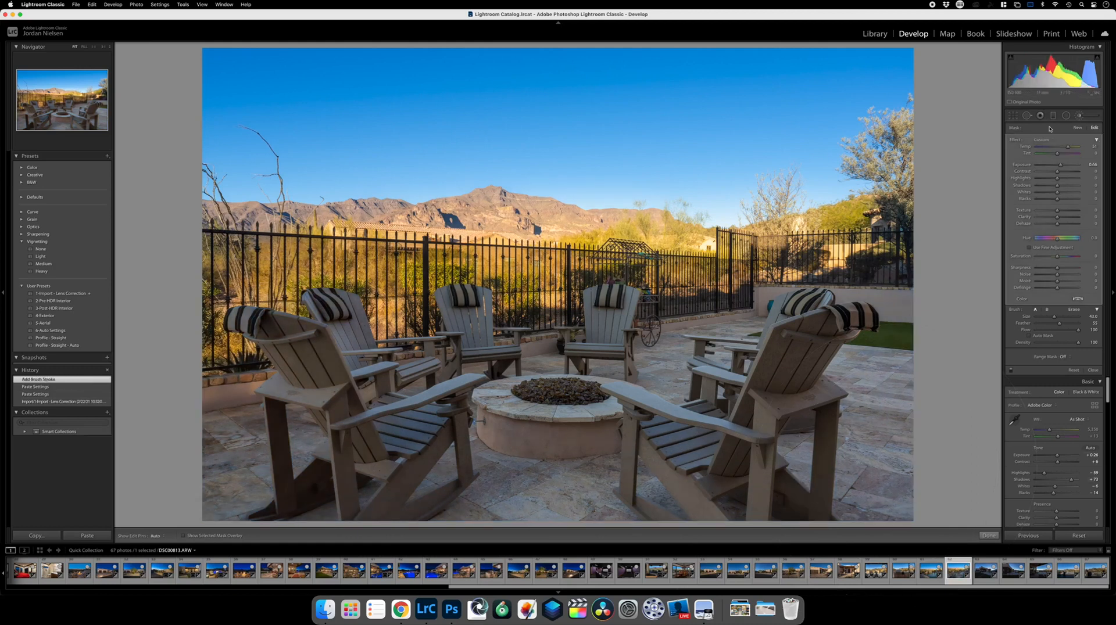
{"action": "left_click", "coordinate": [1078, 117]}
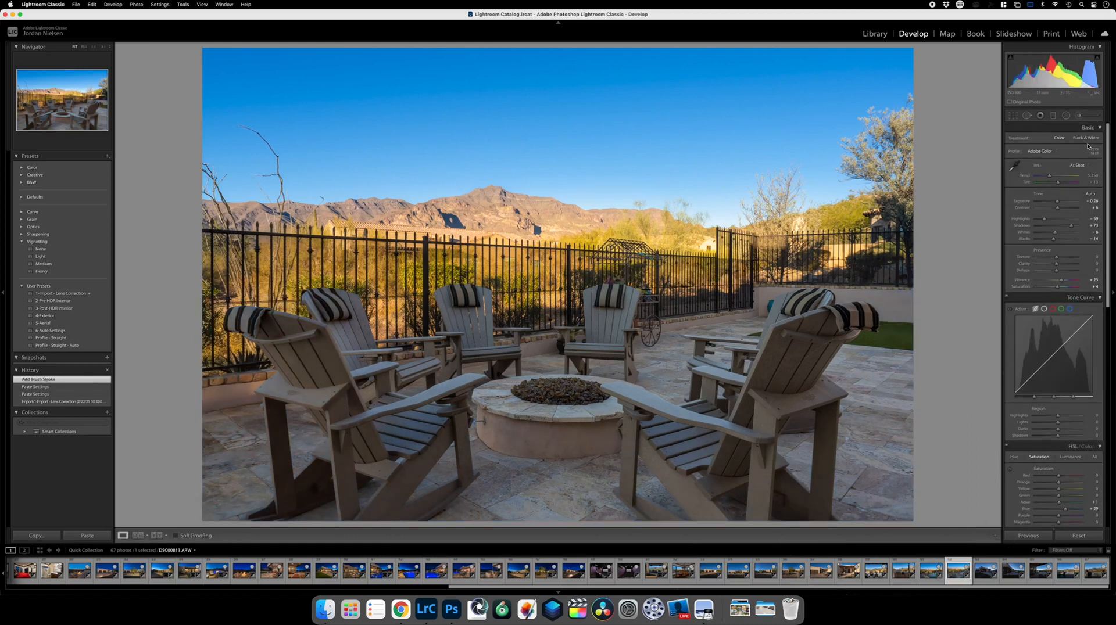
Set the fire pit photo's highlights to -100, exposure to +0.35 and vibrance to +22, and reduce orange and yellow saturation to -8 and -13.
{"action": "left_click_drag", "start_coordinate": [1044, 222], "coordinate": [1030, 223]}
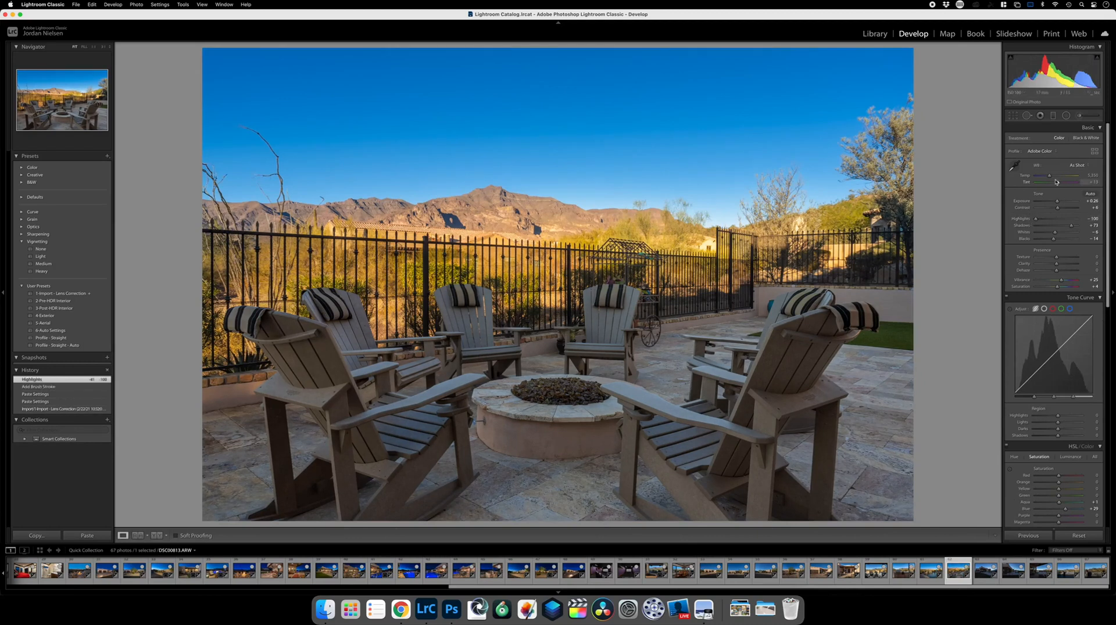
{"action": "left_click_drag", "start_coordinate": [1057, 203], "coordinate": [1058, 204]}
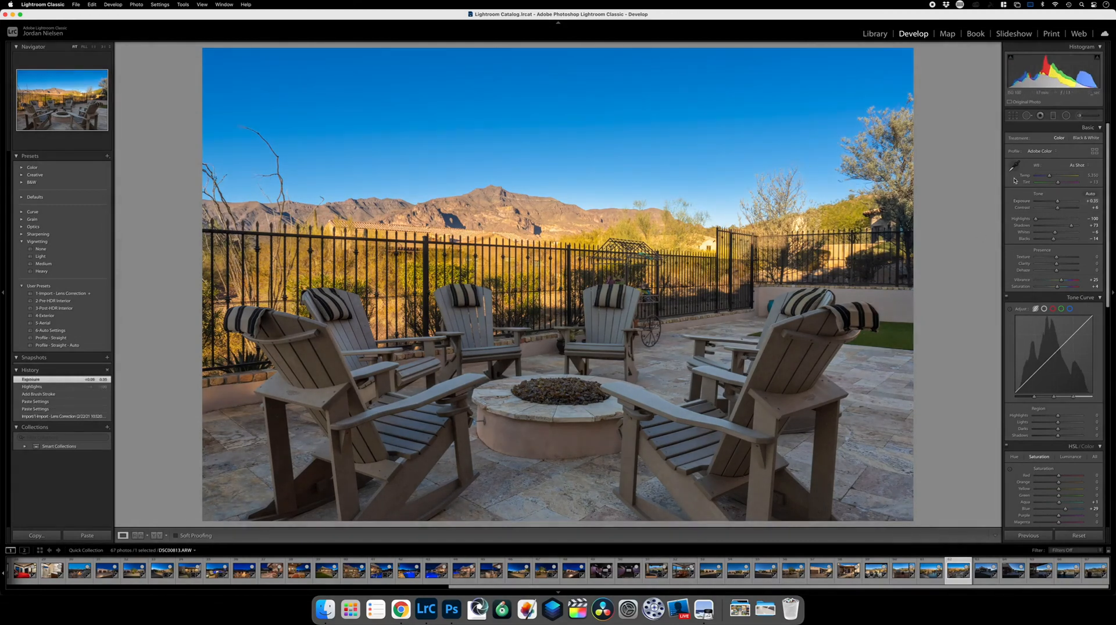
{"action": "left_click_drag", "start_coordinate": [1060, 282], "coordinate": [1061, 281]}
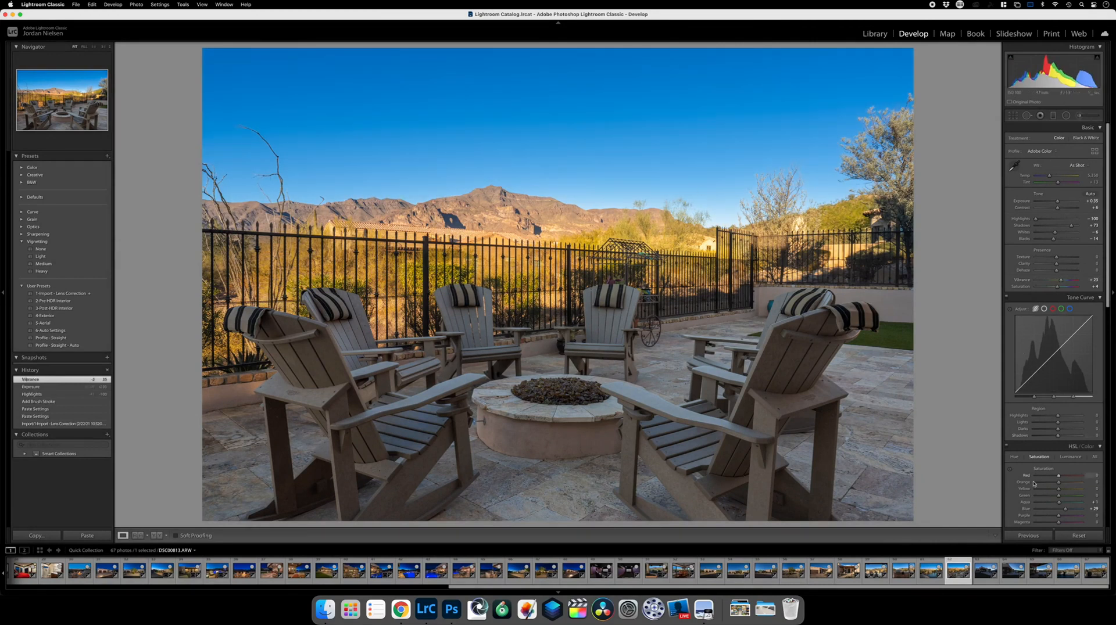
{"action": "left_click", "coordinate": [1009, 469]}
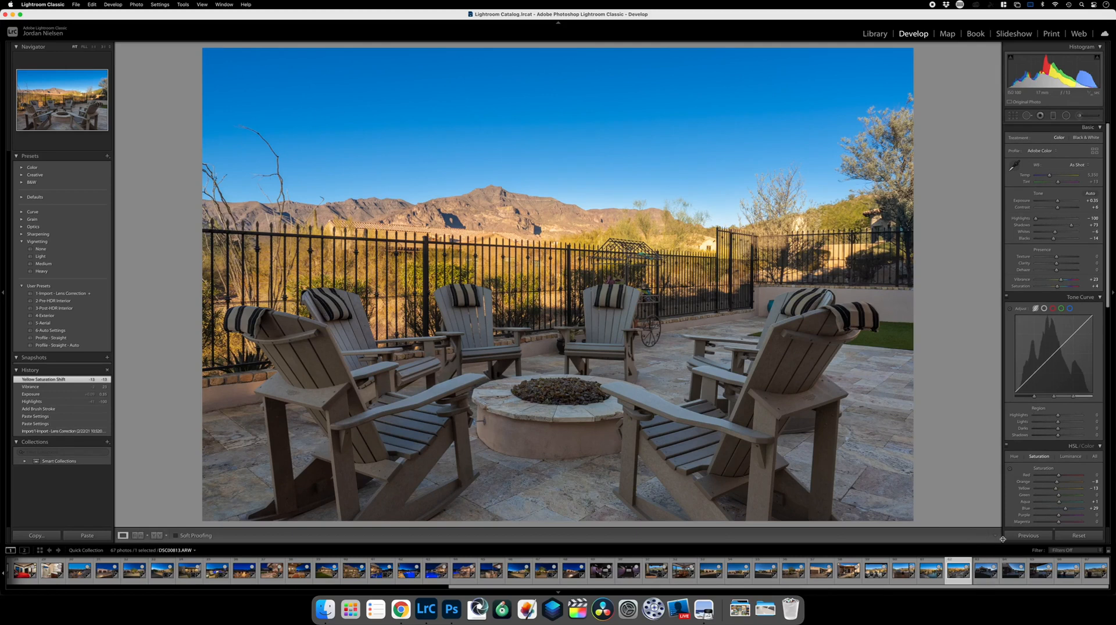
Raise the exposure of the backyard lawn and house photo to +1.40 and darken the sky's blue luminance to -24.
{"action": "key", "text": "Right"}
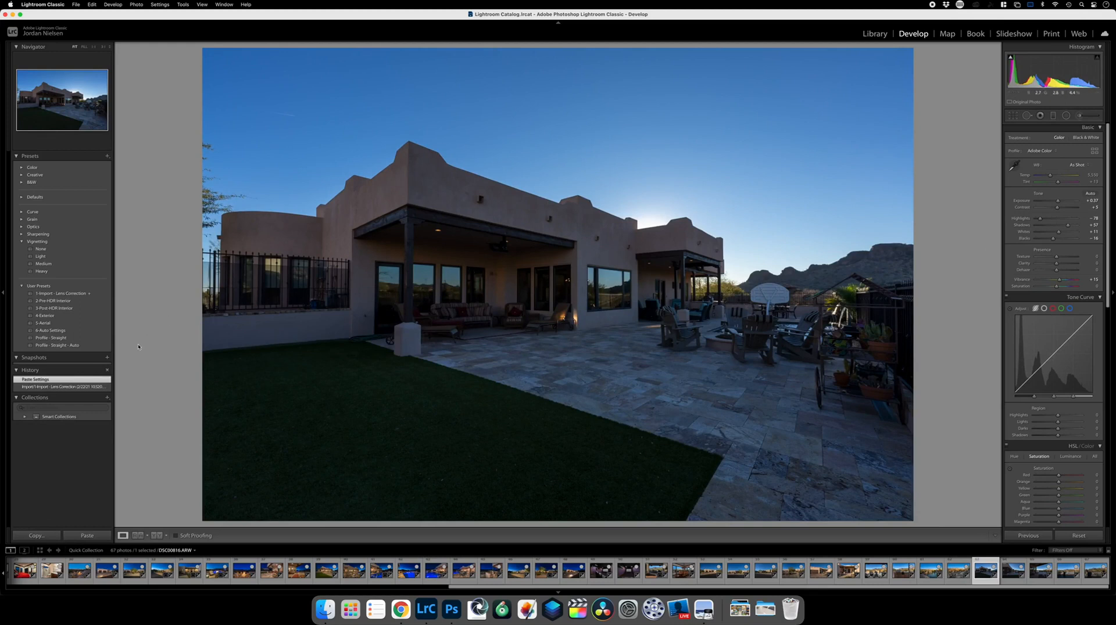
{"action": "scroll", "coordinate": [1022, 232], "scroll_direction": "up", "scroll_amount": 2}
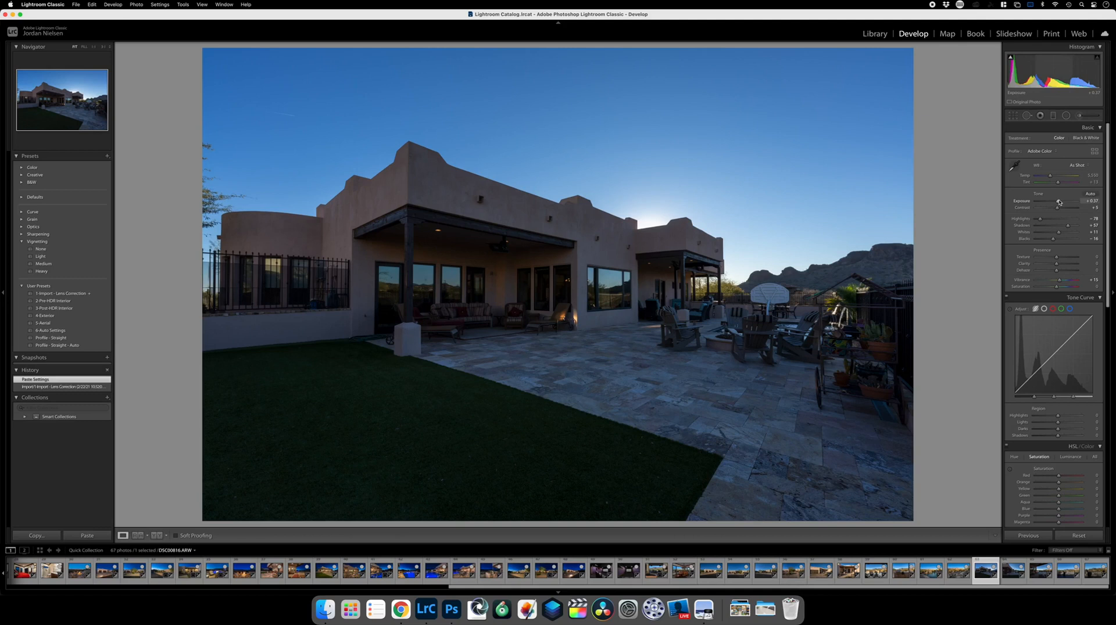
{"action": "left_click_drag", "start_coordinate": [1059, 202], "coordinate": [1062, 201]}
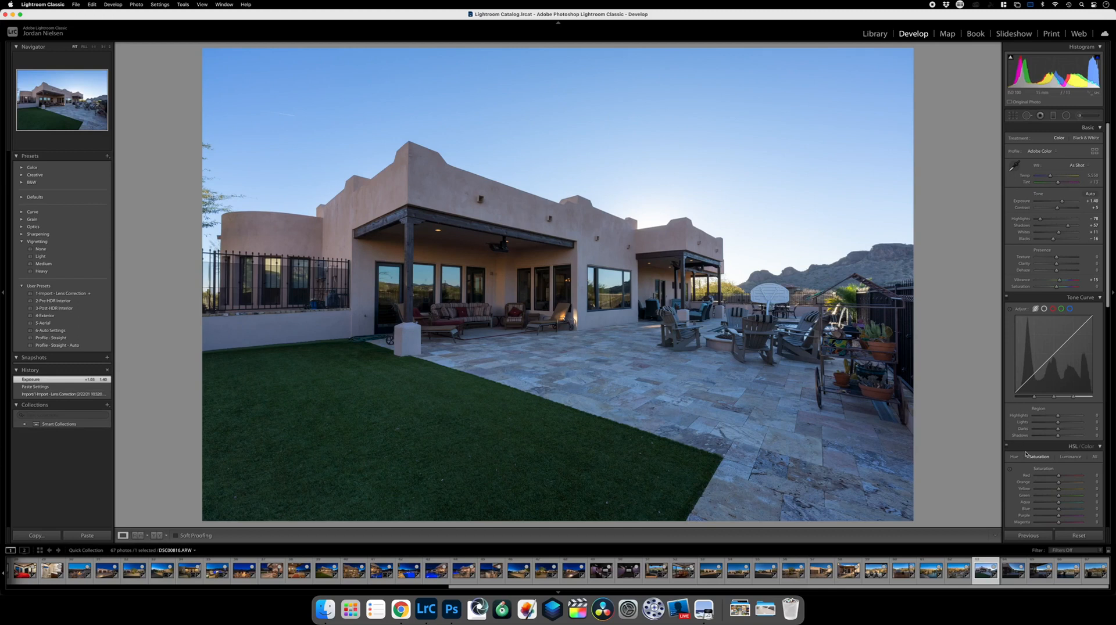
{"action": "left_click", "coordinate": [1070, 457]}
{"action": "left_click", "coordinate": [1009, 468]}
{"action": "left_click_drag", "start_coordinate": [743, 146], "coordinate": [743, 173]}
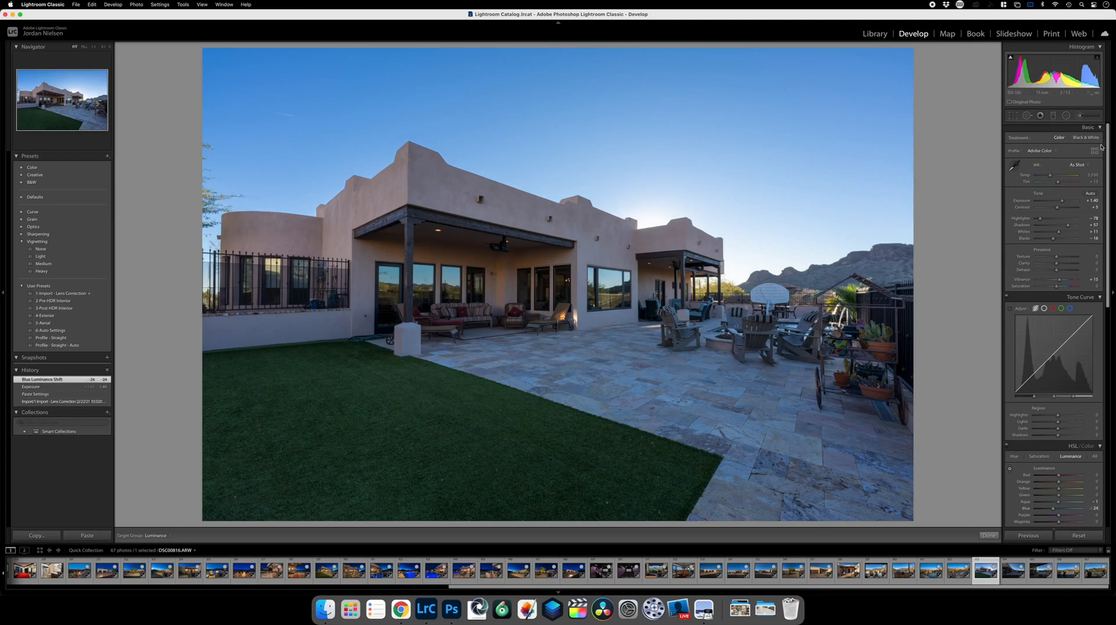
Warm the lawn and house photo to a temperature of 8,665, with vibrance at +53 and exposure at +1.50.
{"action": "left_click_drag", "start_coordinate": [1050, 176], "coordinate": [1060, 176]}
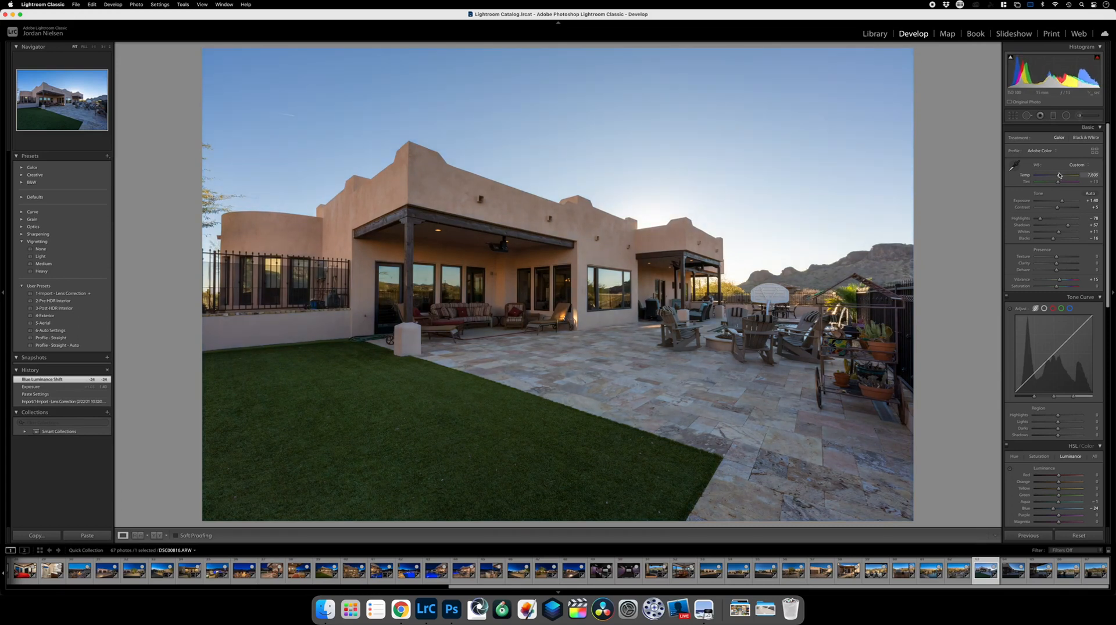
{"action": "left_click_drag", "start_coordinate": [1059, 175], "coordinate": [1061, 176]}
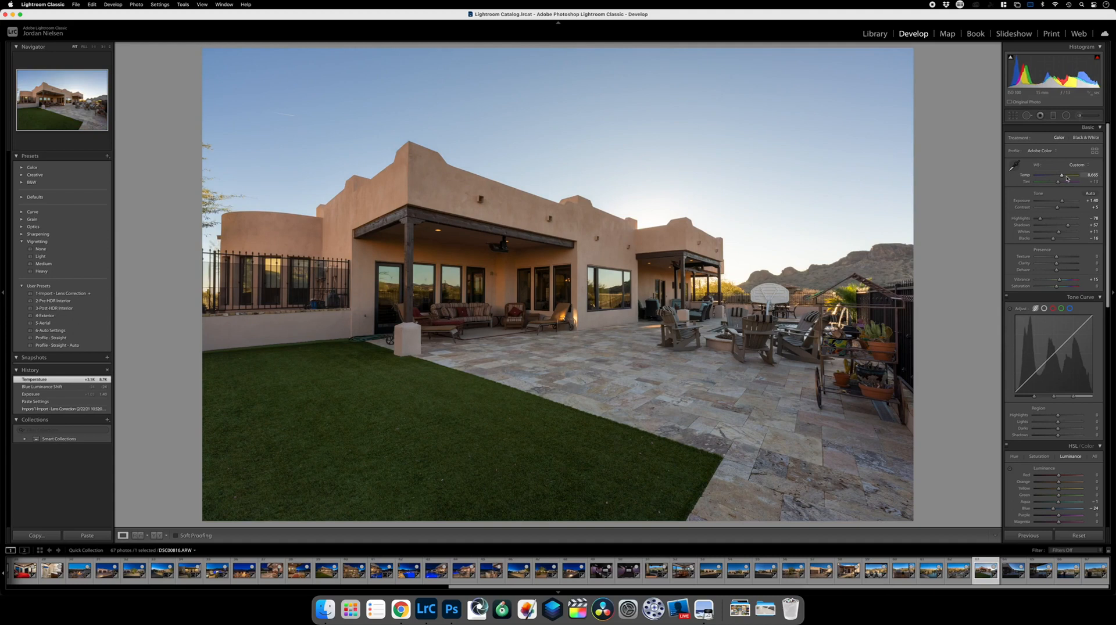
{"action": "left_click_drag", "start_coordinate": [1059, 282], "coordinate": [1067, 279]}
{"action": "left_click_drag", "start_coordinate": [1061, 202], "coordinate": [1062, 202]}
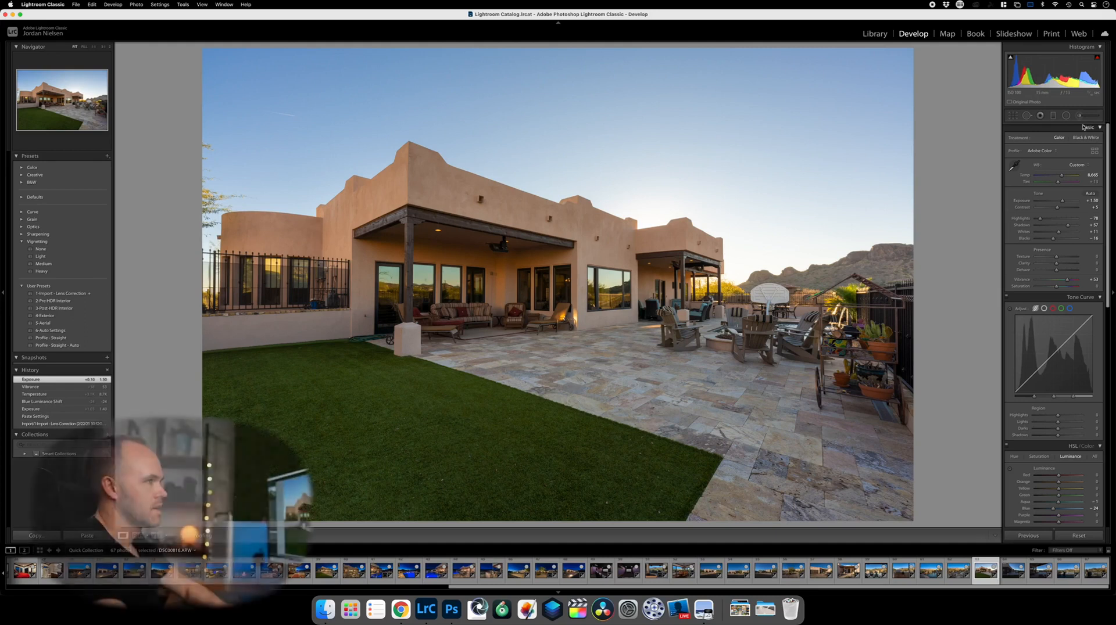
Add a cool temperature-only graduated filter from the sky down over the house, and cool it slightly more.
{"action": "left_click", "coordinate": [1053, 116]}
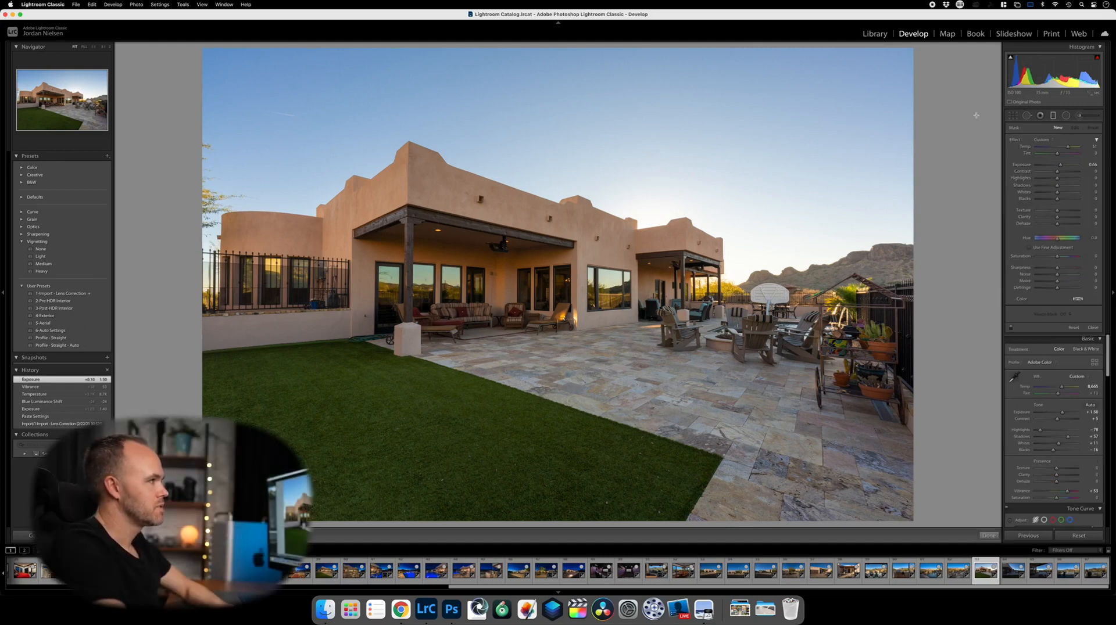
{"action": "left_click_drag", "start_coordinate": [1066, 148], "coordinate": [1050, 149]}
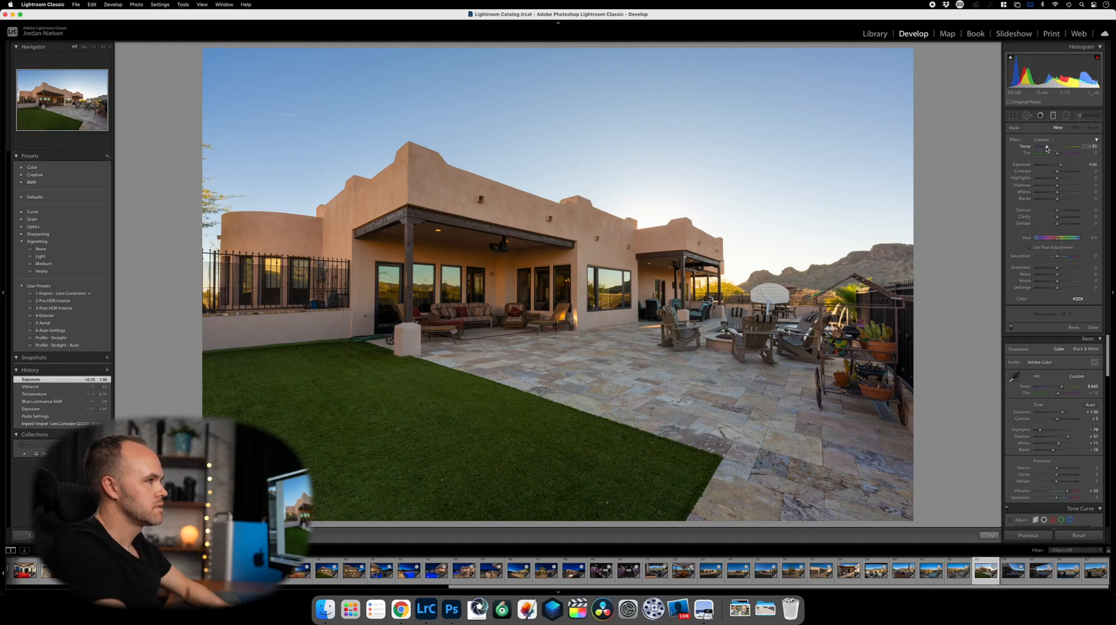
{"action": "left_click", "coordinate": [1044, 140]}
{"action": "left_click", "coordinate": [1048, 151]}
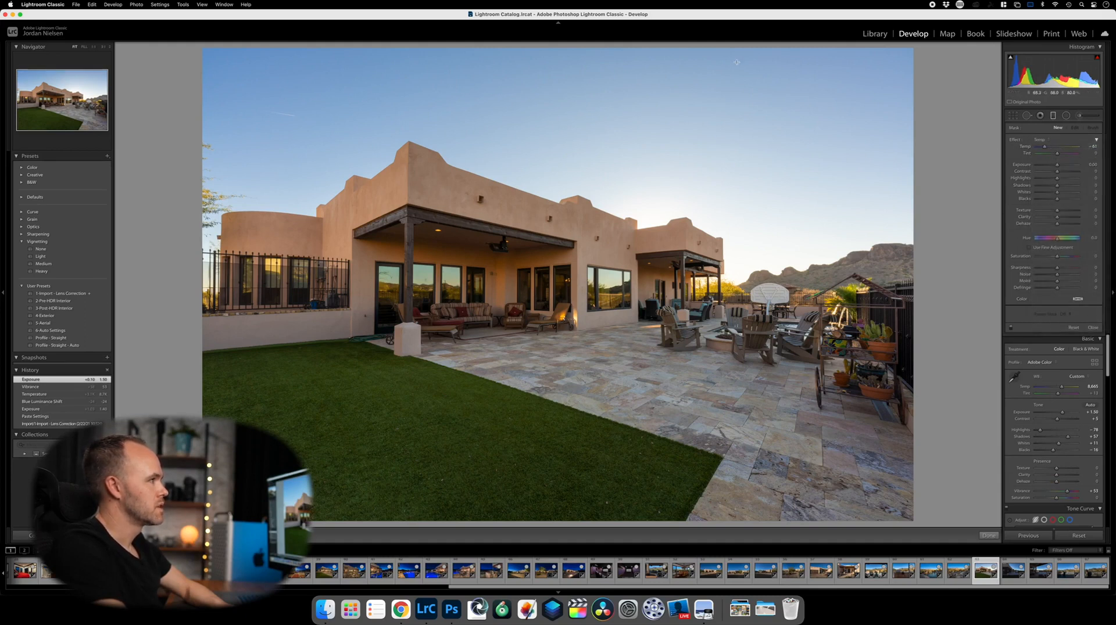
{"action": "left_click_drag", "start_coordinate": [648, 44], "coordinate": [589, 361]}
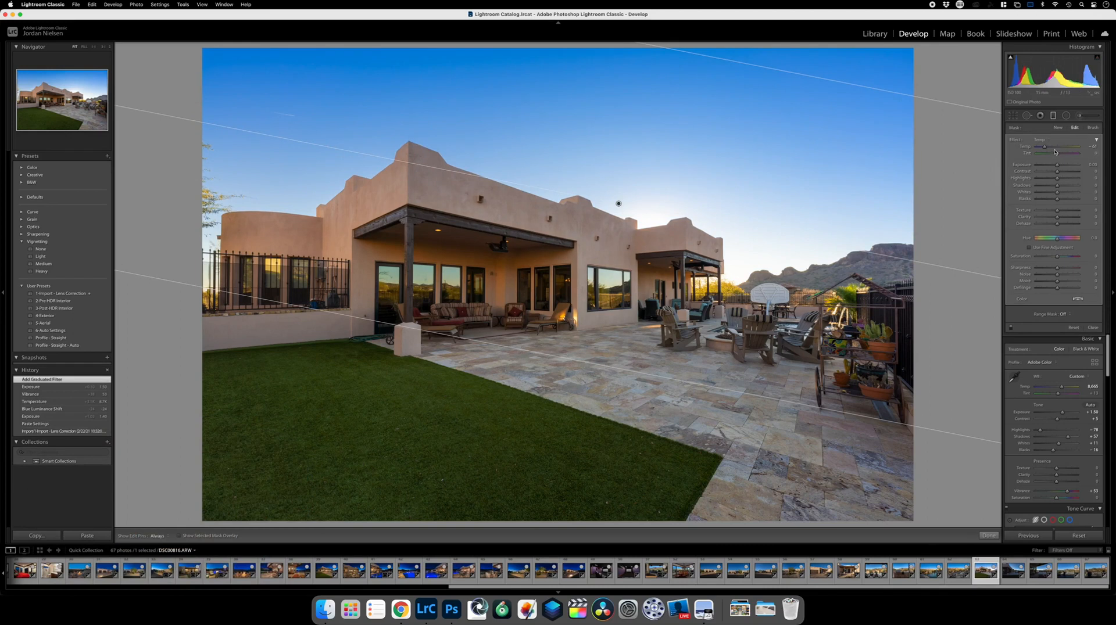
{"action": "left_click_drag", "start_coordinate": [1044, 148], "coordinate": [1042, 154]}
{"action": "left_click", "coordinate": [988, 535]}
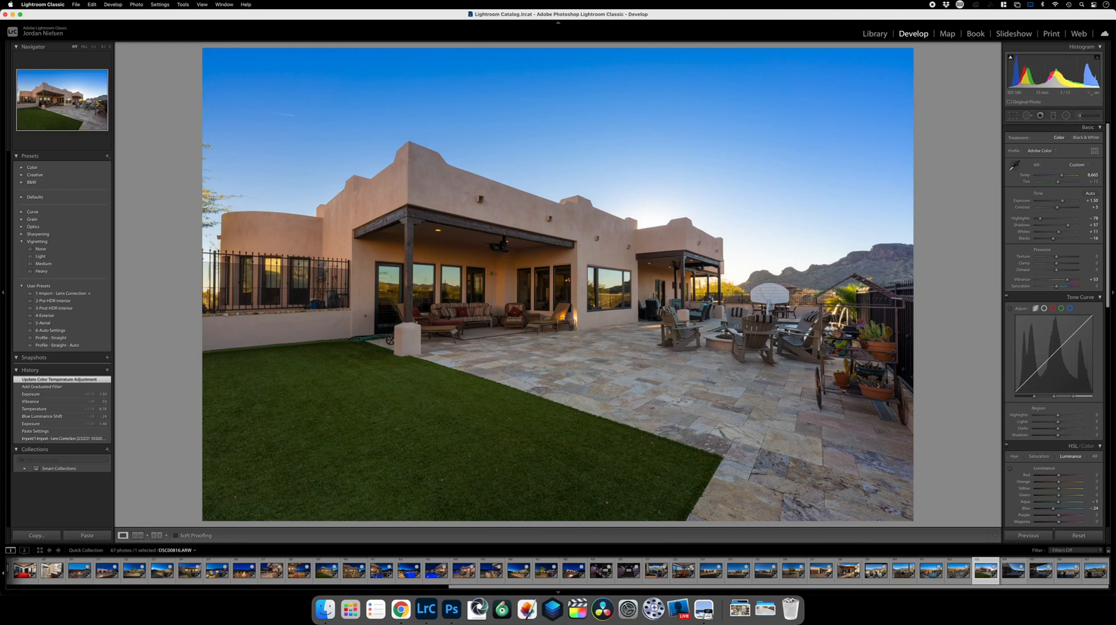
Compare the lawn and house photo before and after editing in a left/right view, and return to the single-photo view.
{"action": "left_click", "coordinate": [147, 536]}
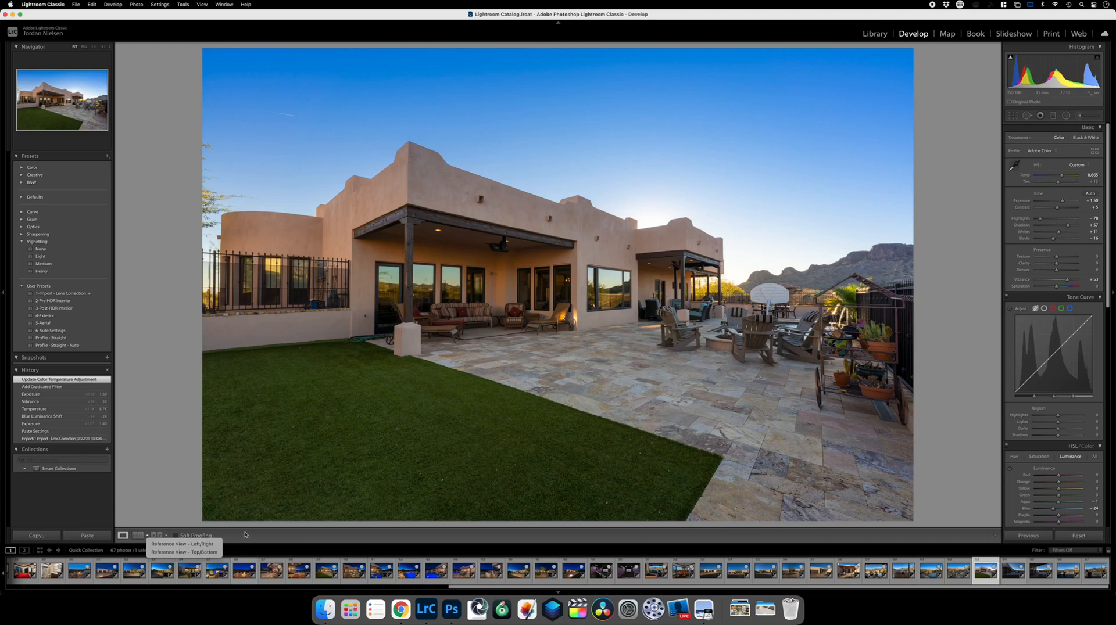
{"action": "left_click", "coordinate": [245, 535]}
{"action": "left_click", "coordinate": [167, 536]}
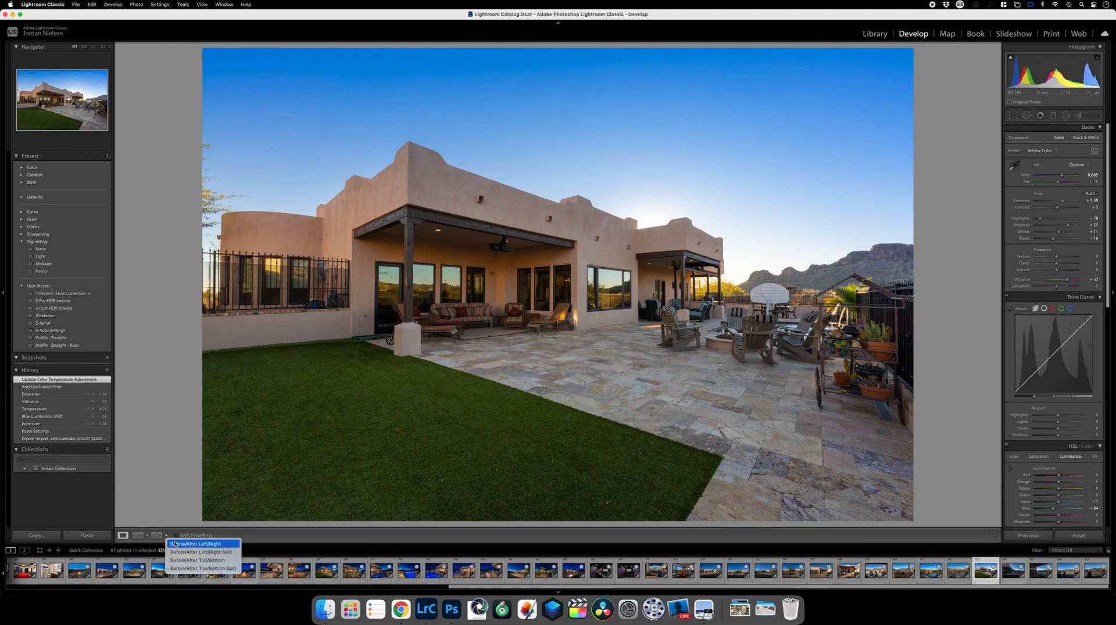
{"action": "left_click", "coordinate": [174, 543]}
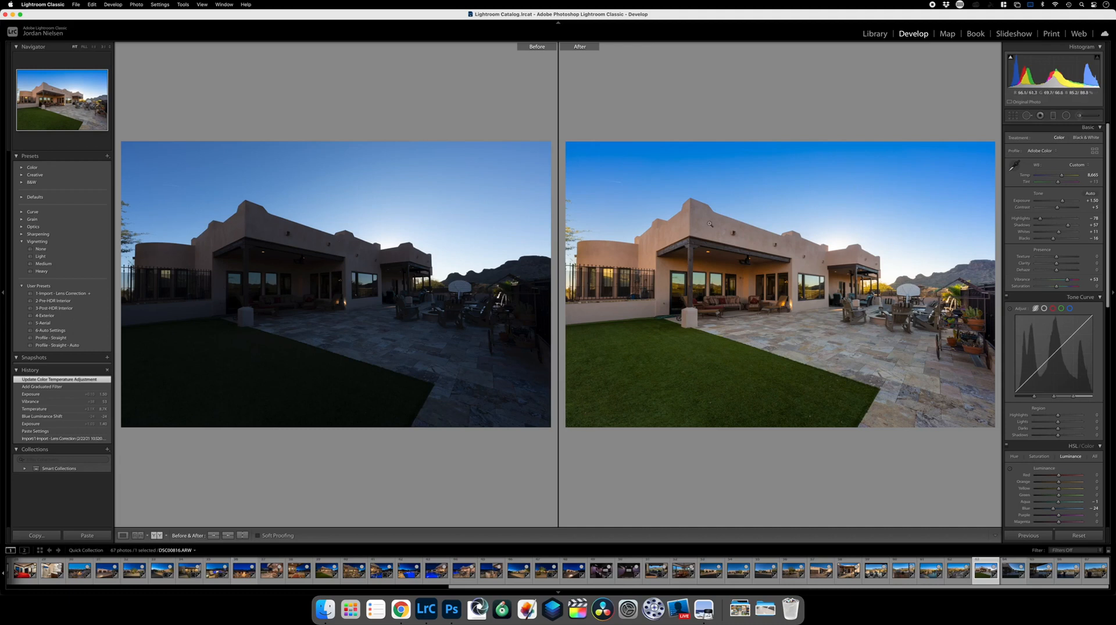
{"action": "left_click", "coordinate": [167, 536]}
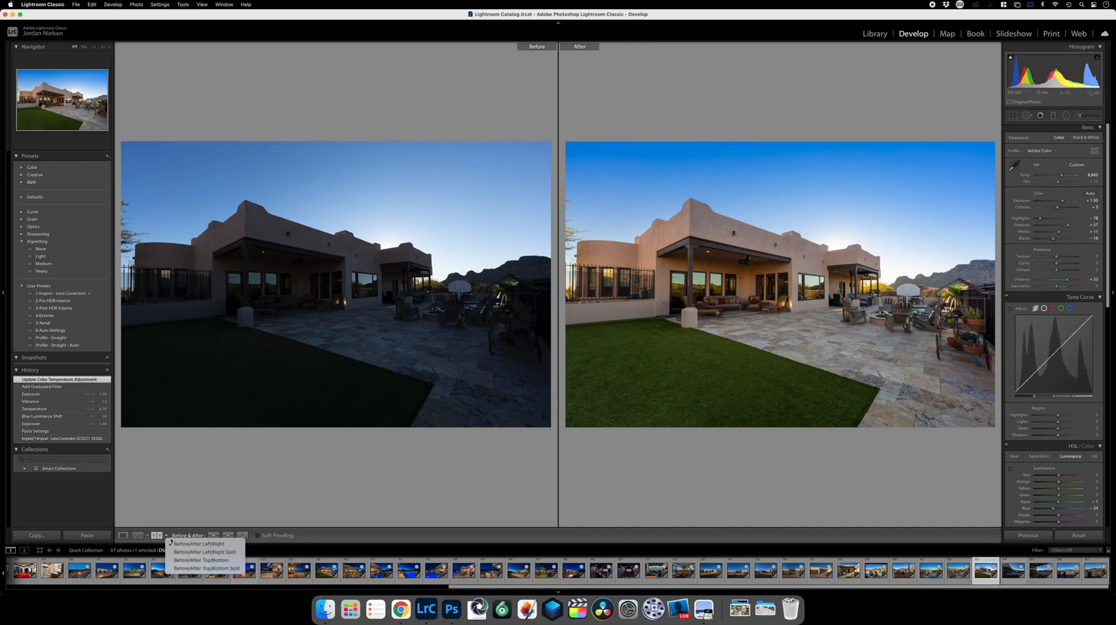
{"action": "left_click", "coordinate": [171, 543]}
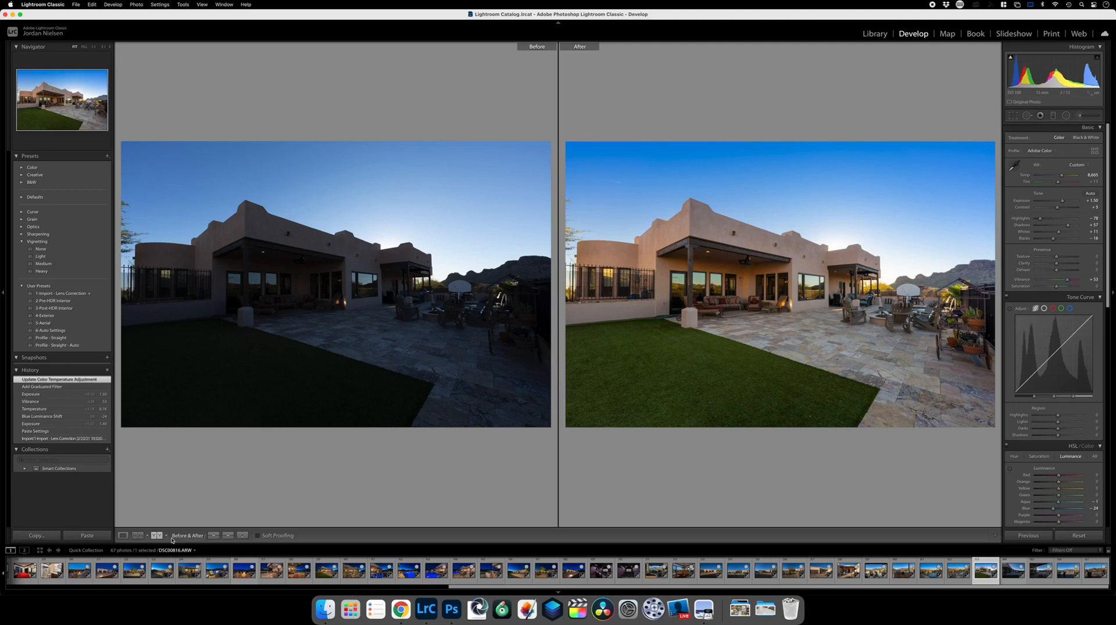
{"action": "left_click", "coordinate": [123, 535]}
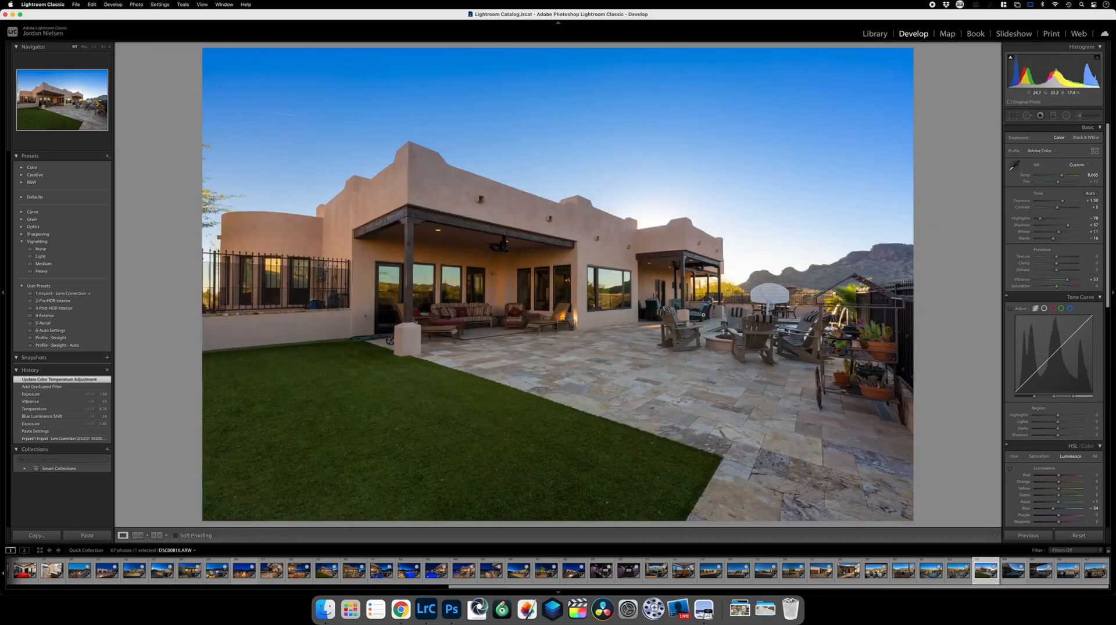
{"action": "key", "text": "Right"}
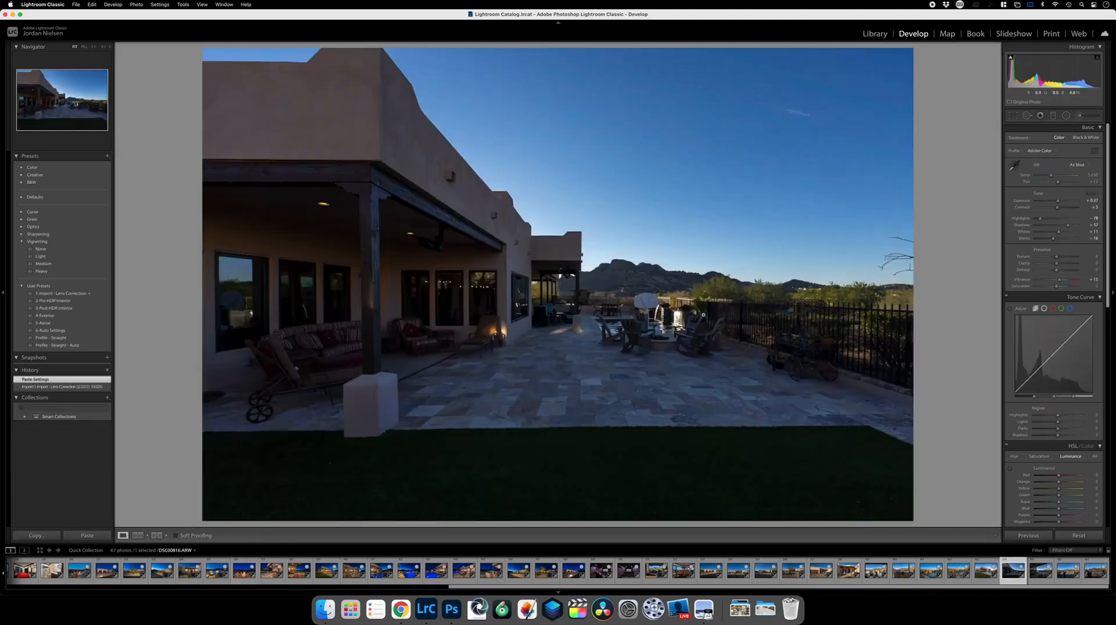
{"action": "key", "text": "Left"}
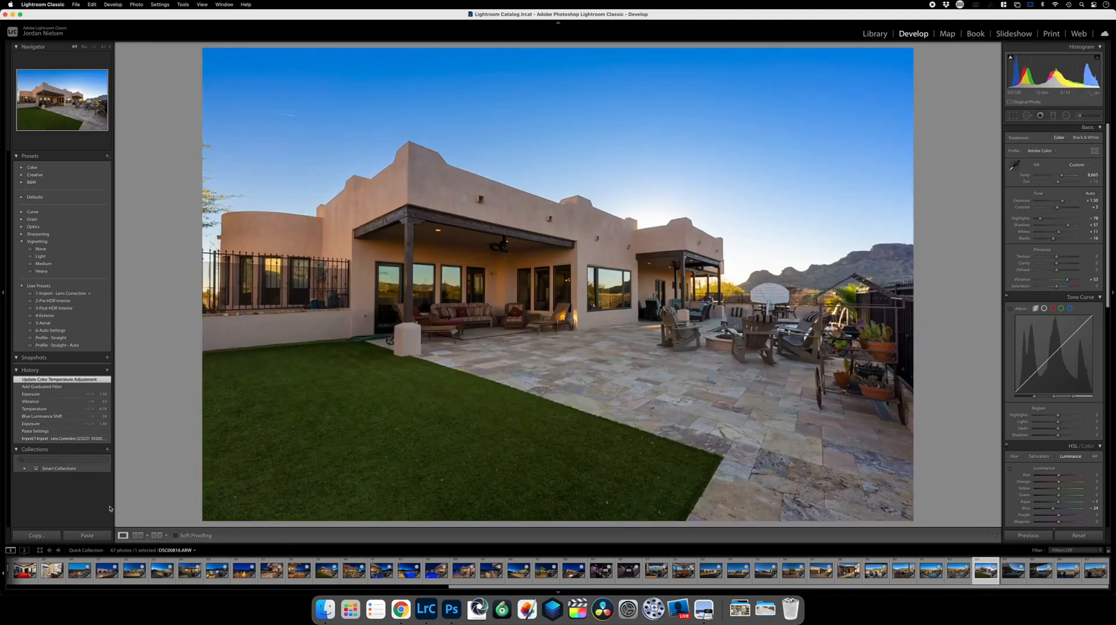
Copy the lawn and house photo's develop settings, paste them onto the neighbouring patio photo, and open the covered patio lounge-chair photo.
{"action": "left_click", "coordinate": [36, 536]}
{"action": "left_click", "coordinate": [494, 178]}
{"action": "left_click", "coordinate": [678, 282]}
{"action": "key", "text": "Right"}
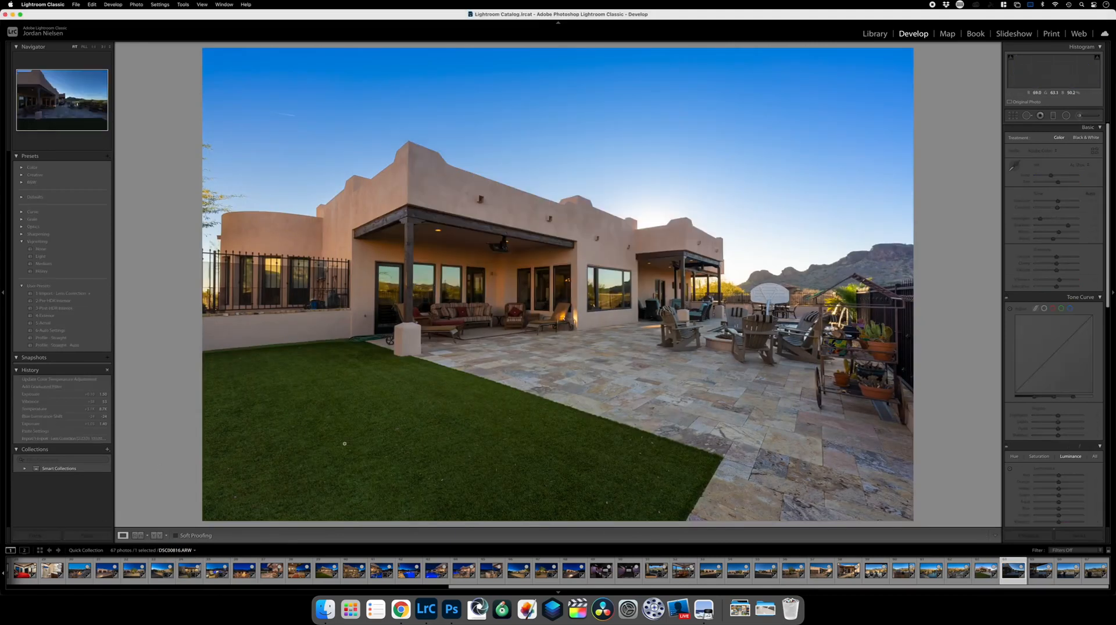
{"action": "left_click", "coordinate": [87, 536]}
{"action": "left_click", "coordinate": [87, 536]}
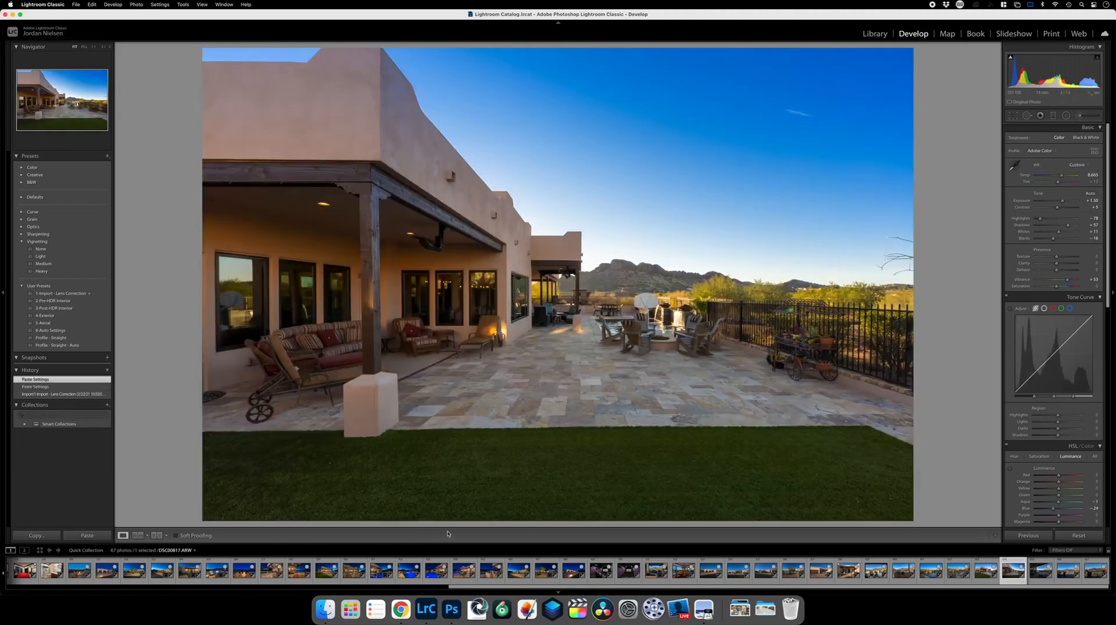
{"action": "key", "text": "Right"}
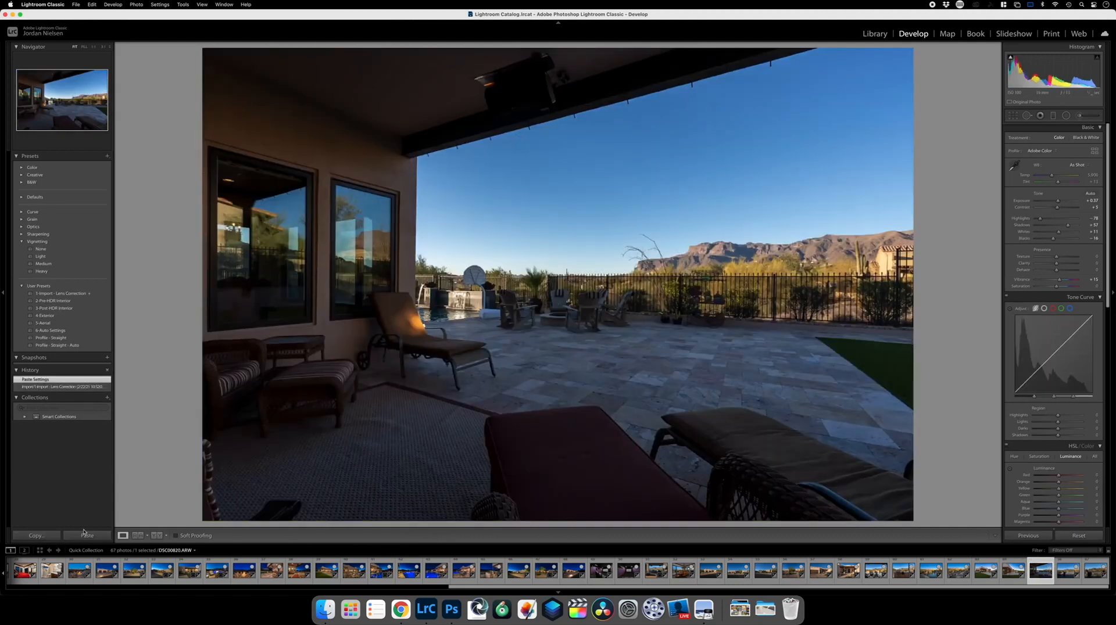
Try pasting the copied settings onto the covered patio lounge-chair photo, and undo the paste.
{"action": "left_click", "coordinate": [86, 534]}
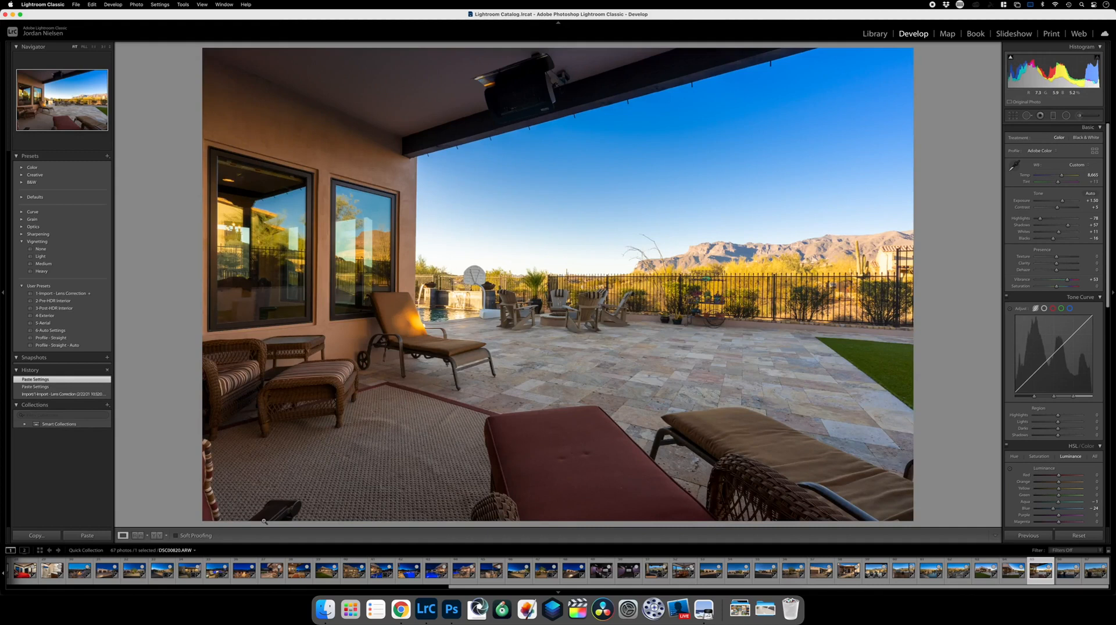
{"action": "key", "text": "super+z"}
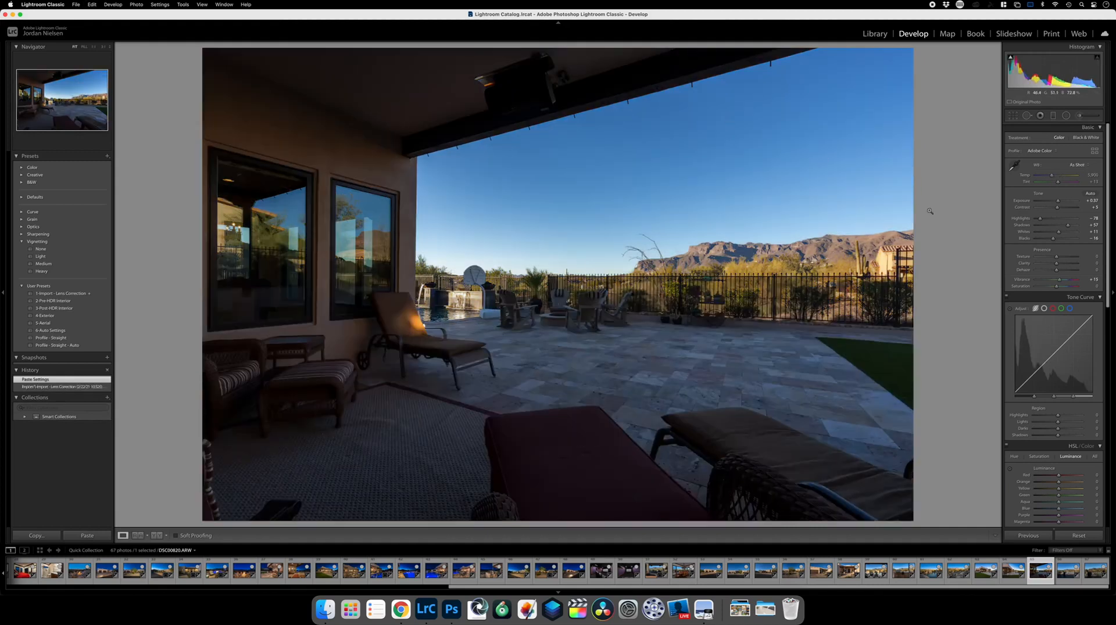
Set the covered patio photo's shadows to +100, exposure to +1.05 and temperature to 8,352.
{"action": "left_click_drag", "start_coordinate": [1068, 226], "coordinate": [1107, 224]}
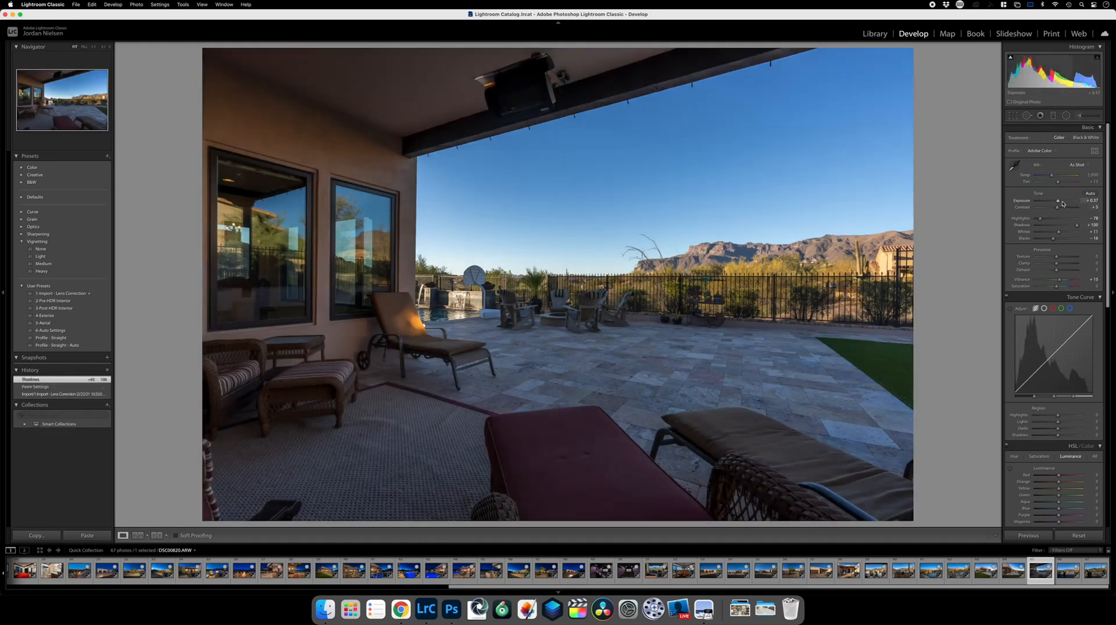
{"action": "left_click_drag", "start_coordinate": [1058, 203], "coordinate": [1060, 203]}
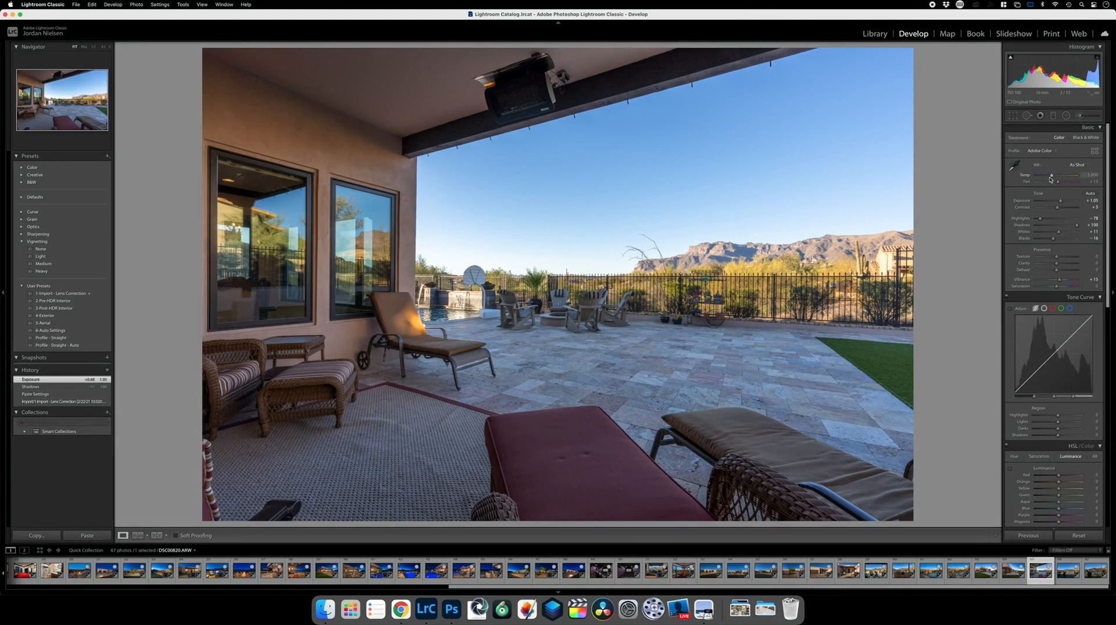
{"action": "left_click_drag", "start_coordinate": [1051, 176], "coordinate": [1060, 176]}
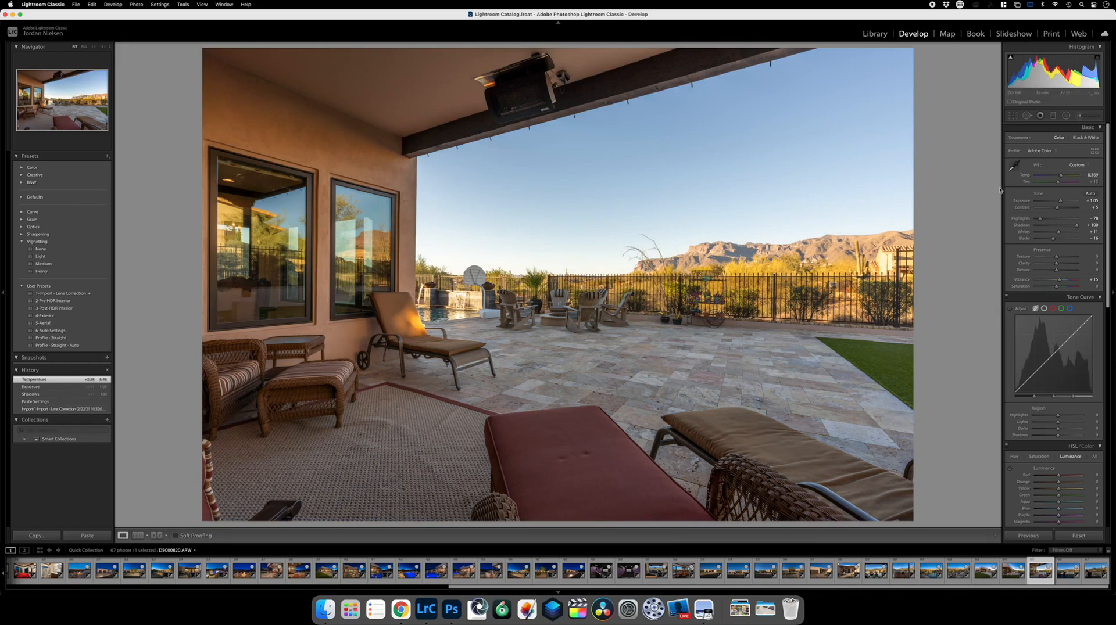
{"action": "left_click_drag", "start_coordinate": [1061, 176], "coordinate": [1061, 177]}
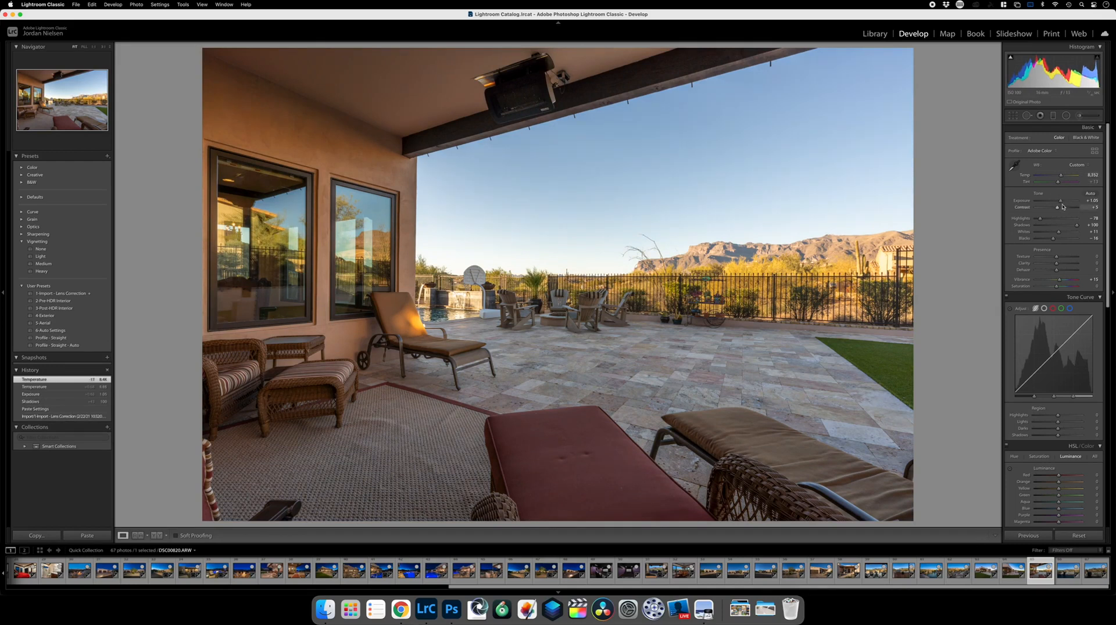
{"action": "left_click_drag", "start_coordinate": [1062, 203], "coordinate": [1061, 203]}
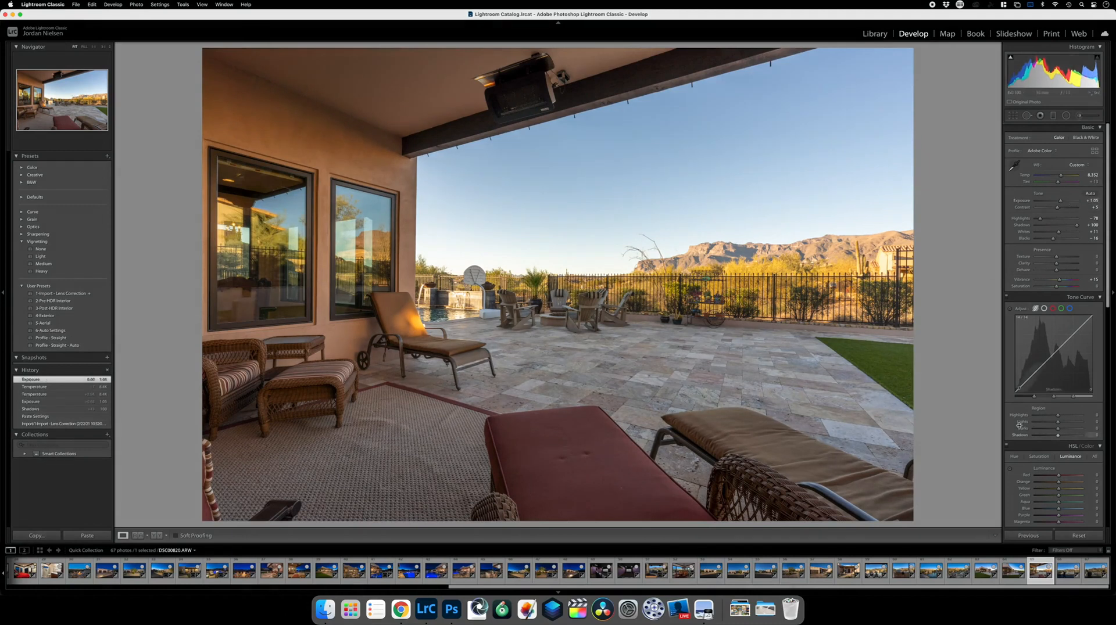
Try darkening the covered patio photo's sky through the blue luminance, and undo the change.
{"action": "scroll", "coordinate": [1069, 415], "scroll_direction": "down", "scroll_amount": 2}
{"action": "scroll", "coordinate": [1070, 415], "scroll_direction": "down", "scroll_amount": 3}
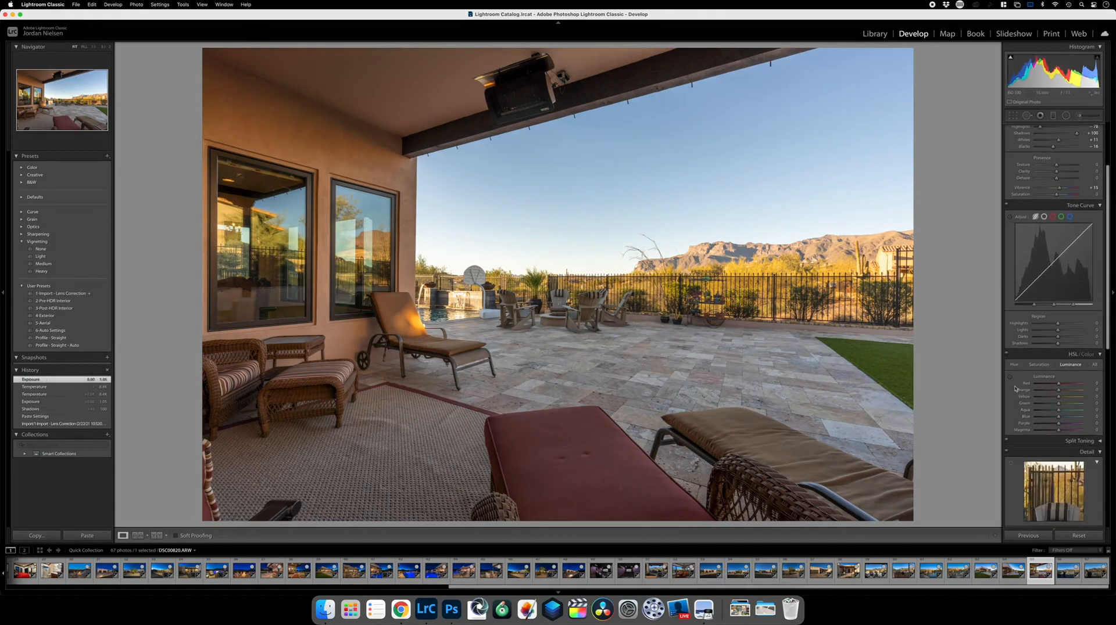
{"action": "left_click", "coordinate": [1010, 376]}
{"action": "left_click_drag", "start_coordinate": [877, 54], "coordinate": [878, 113]}
{"action": "left_click_drag", "start_coordinate": [807, 125], "coordinate": [807, 115]}
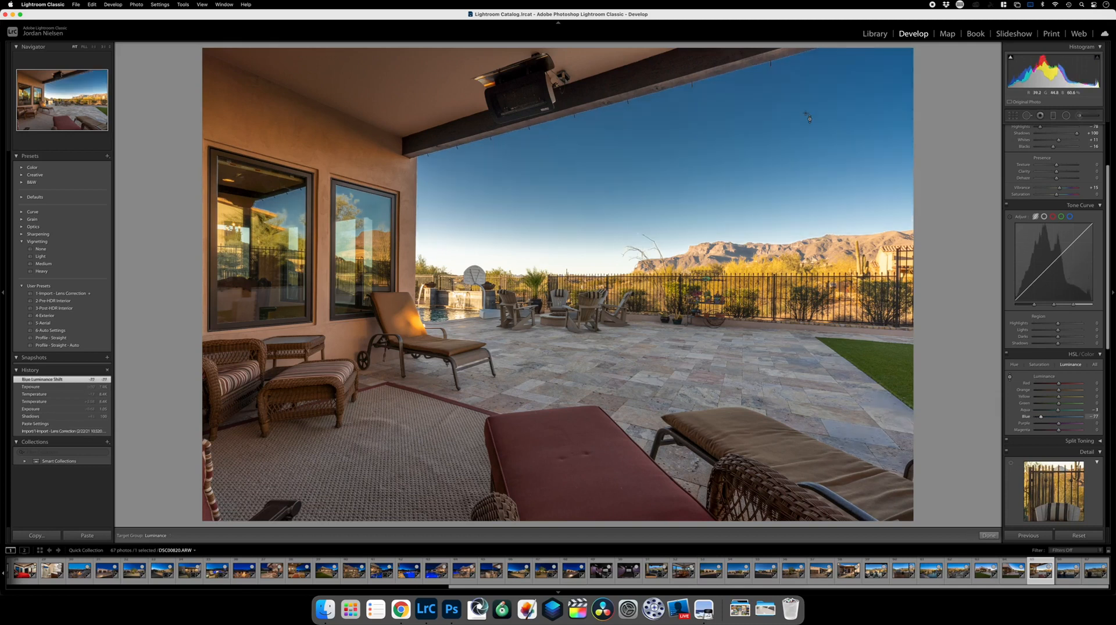
{"action": "key", "text": "super+z"}
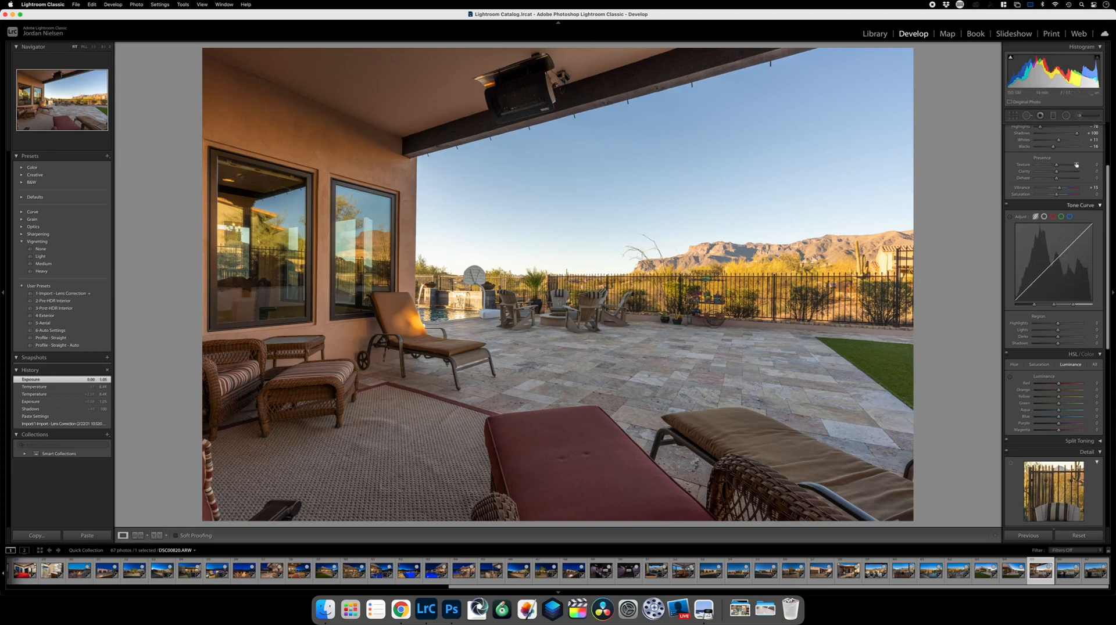
Crop the covered patio photo at its original aspect ratio to cut out the ceiling heater, shifting the frame toward the yard.
{"action": "left_click", "coordinate": [1013, 118]}
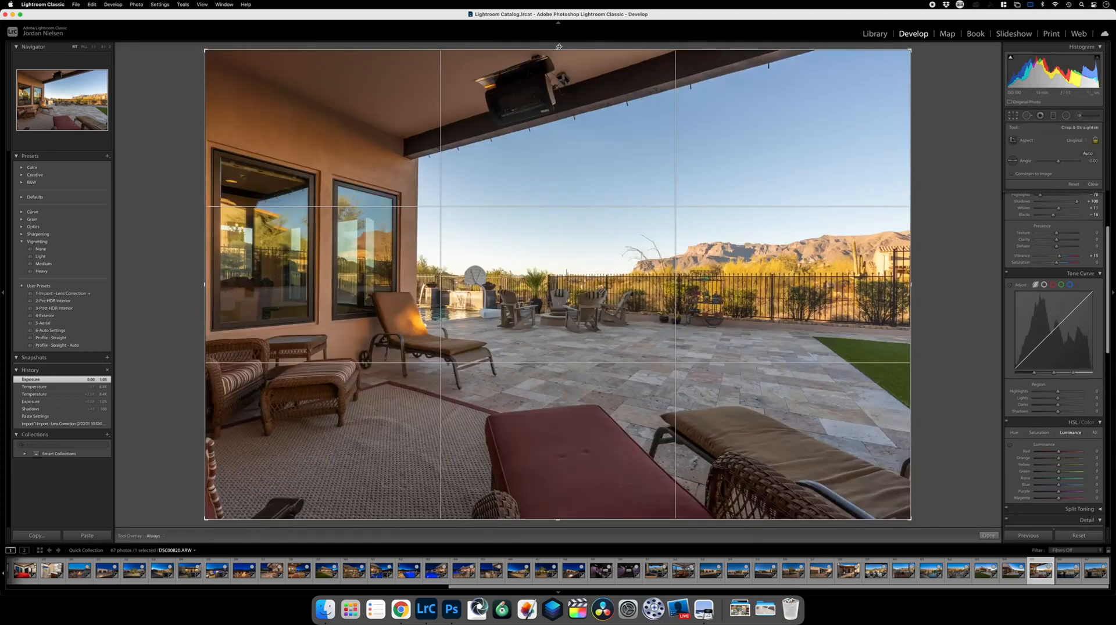
{"action": "left_click_drag", "start_coordinate": [556, 49], "coordinate": [555, 82]}
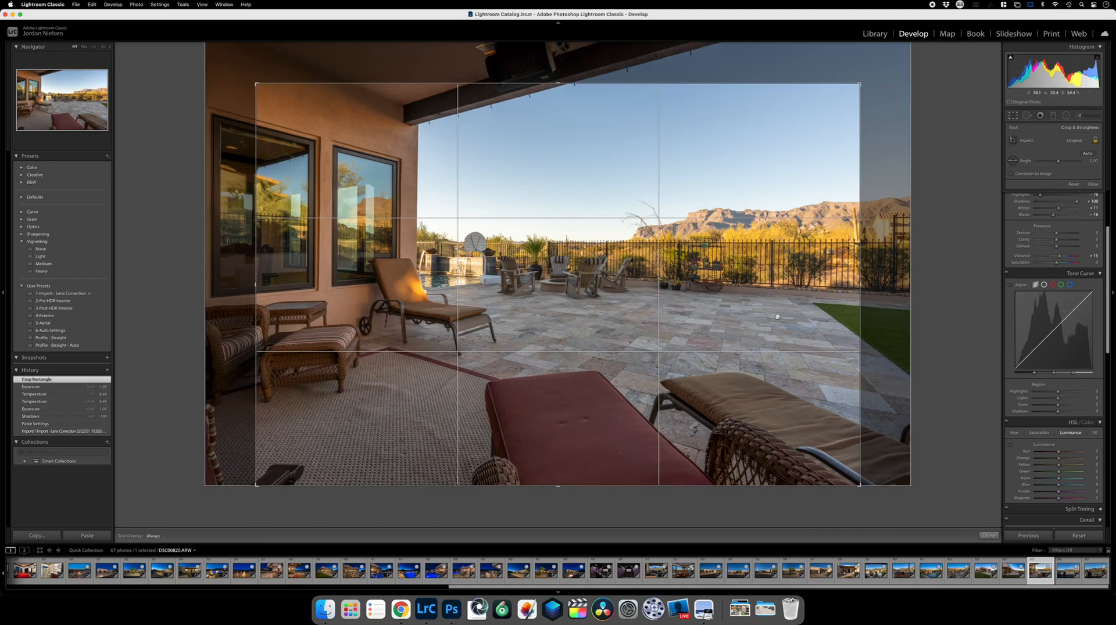
{"action": "left_click_drag", "start_coordinate": [777, 316], "coordinate": [753, 316]}
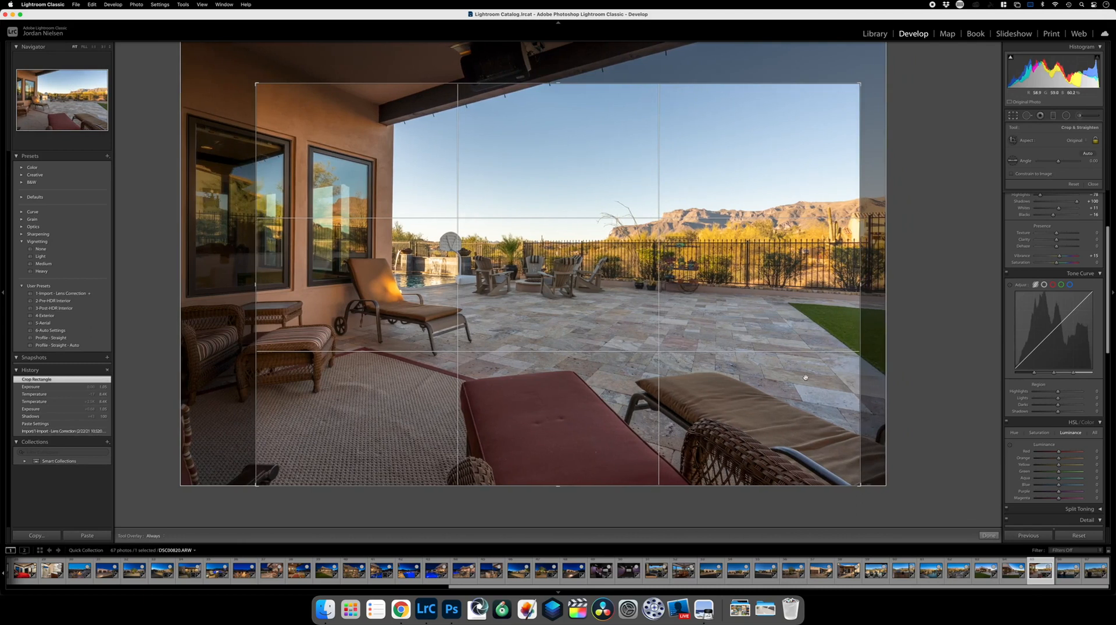
{"action": "left_click", "coordinate": [990, 535]}
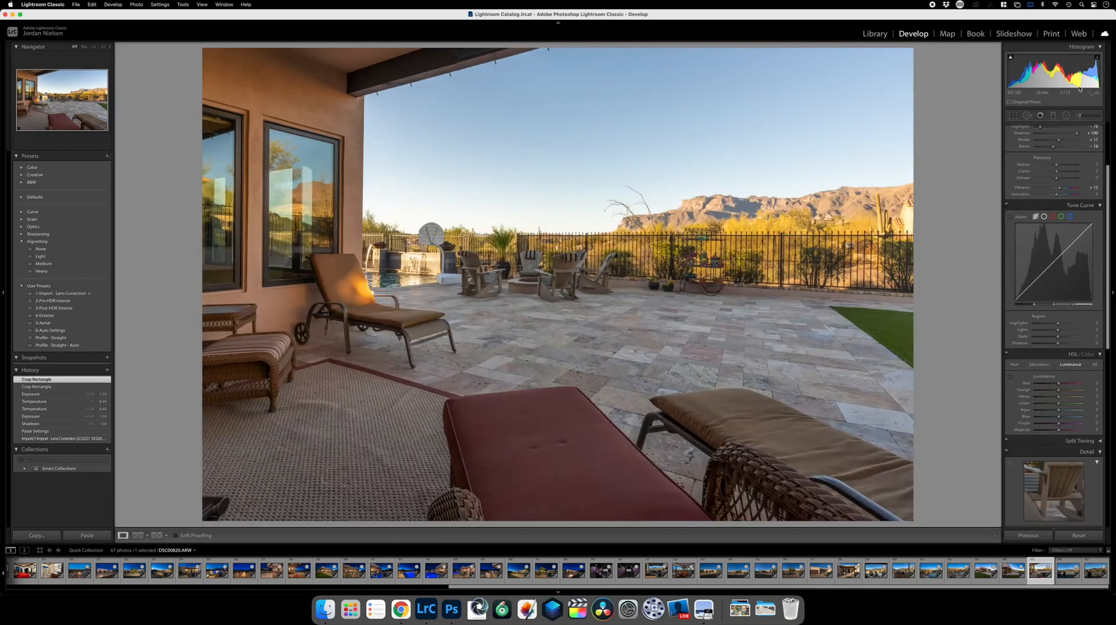
Add a graduated filter from the sky down over the patio with its temperature at -100.
{"action": "left_click", "coordinate": [1055, 116]}
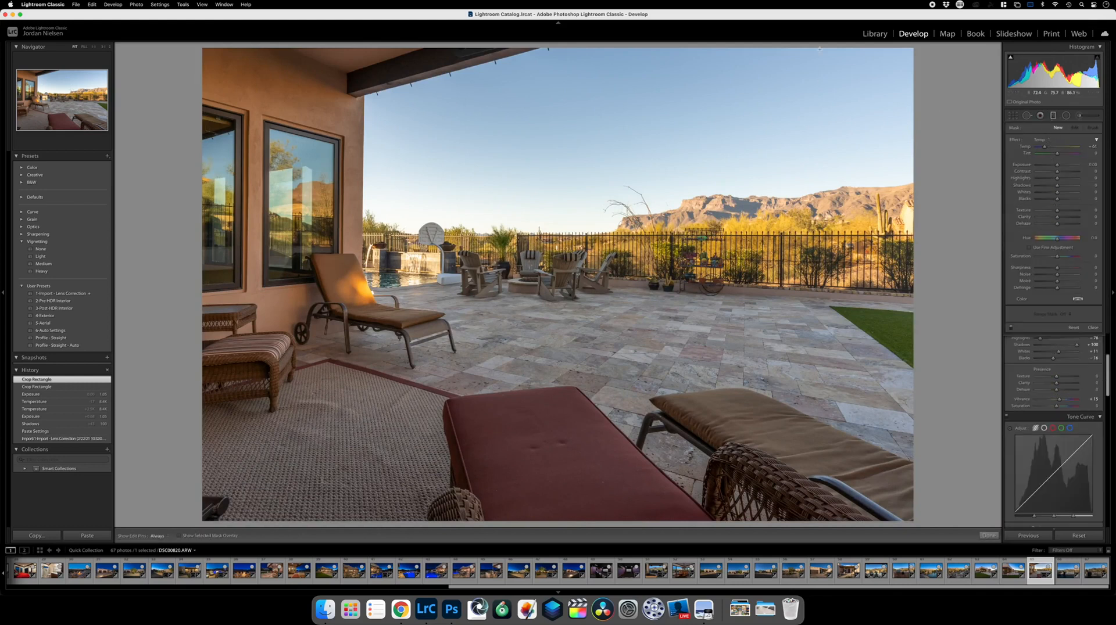
{"action": "left_click_drag", "start_coordinate": [813, 51], "coordinate": [779, 336]}
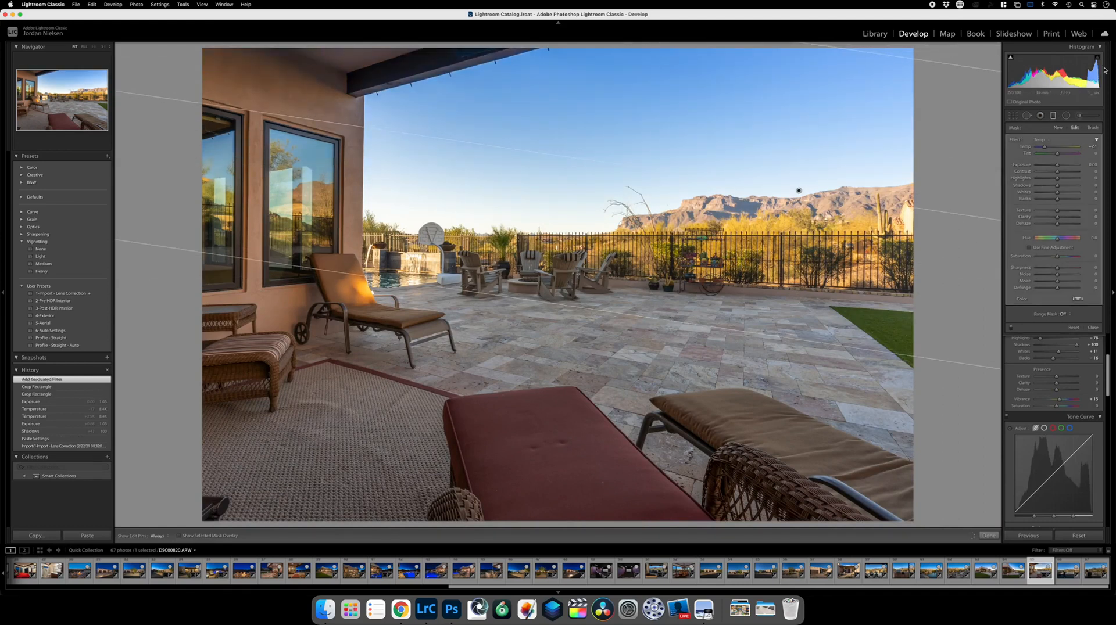
{"action": "left_click_drag", "start_coordinate": [1044, 147], "coordinate": [1032, 150]}
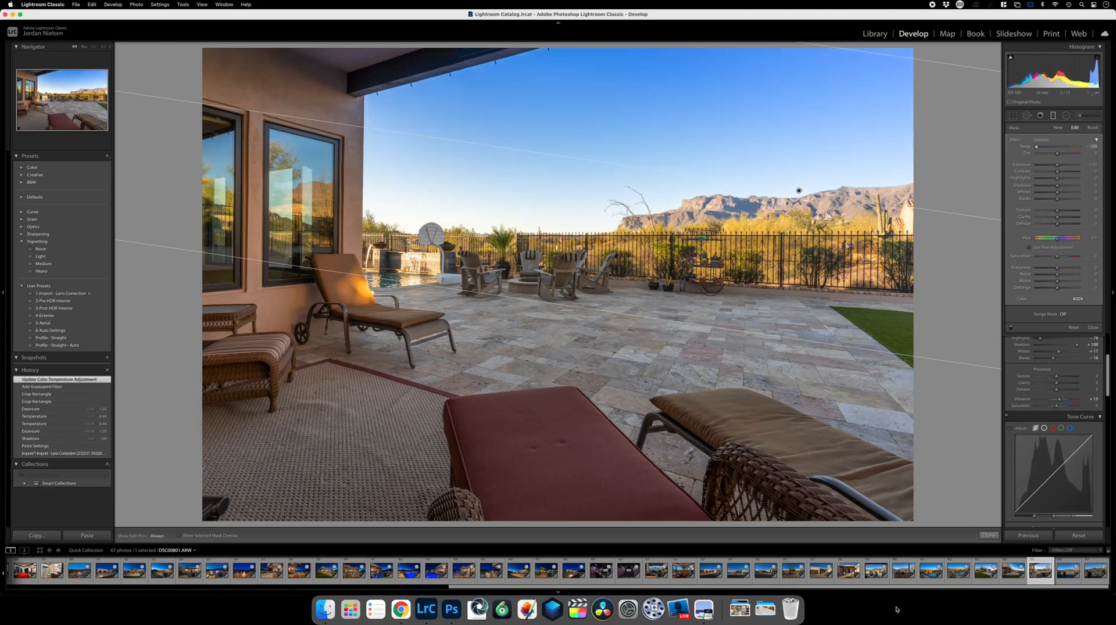
{"action": "left_click", "coordinate": [986, 536]}
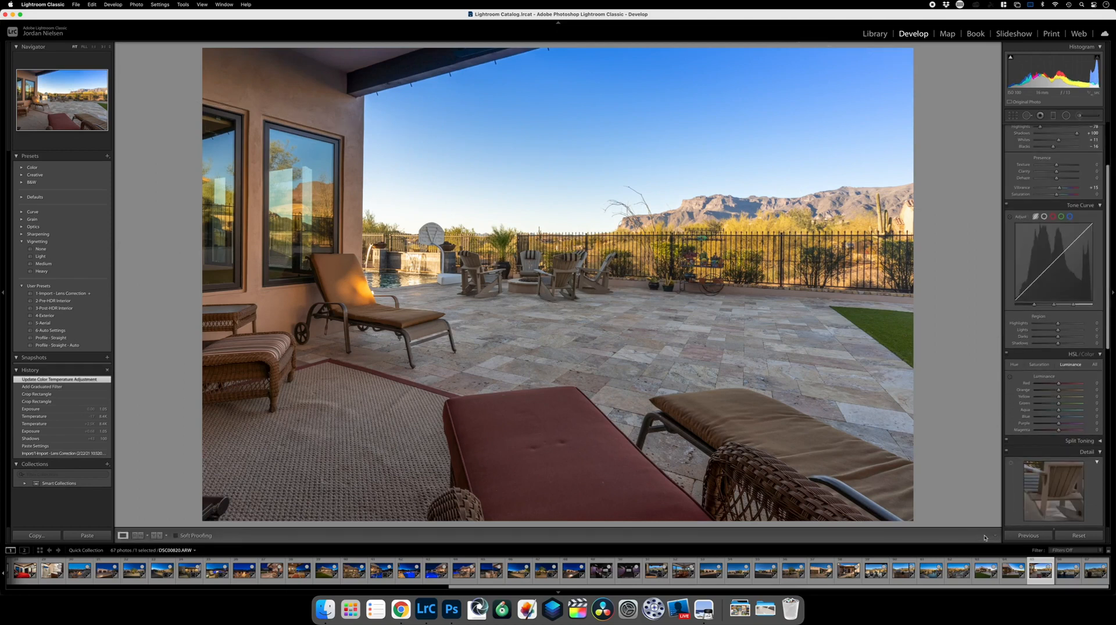
Set the pool waterfall photo's exposure to +0.40, highlights to -89, shadows to +100, vibrance to +49 and saturation to -1.
{"action": "key", "text": "Right"}
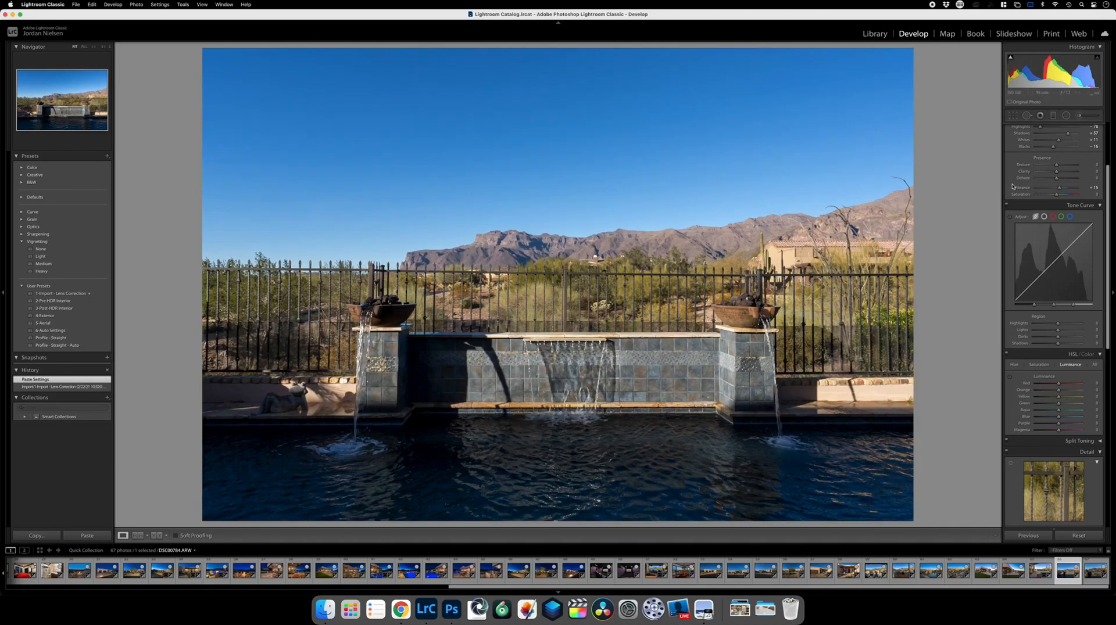
{"action": "scroll", "coordinate": [1011, 187], "scroll_direction": "up", "scroll_amount": 6}
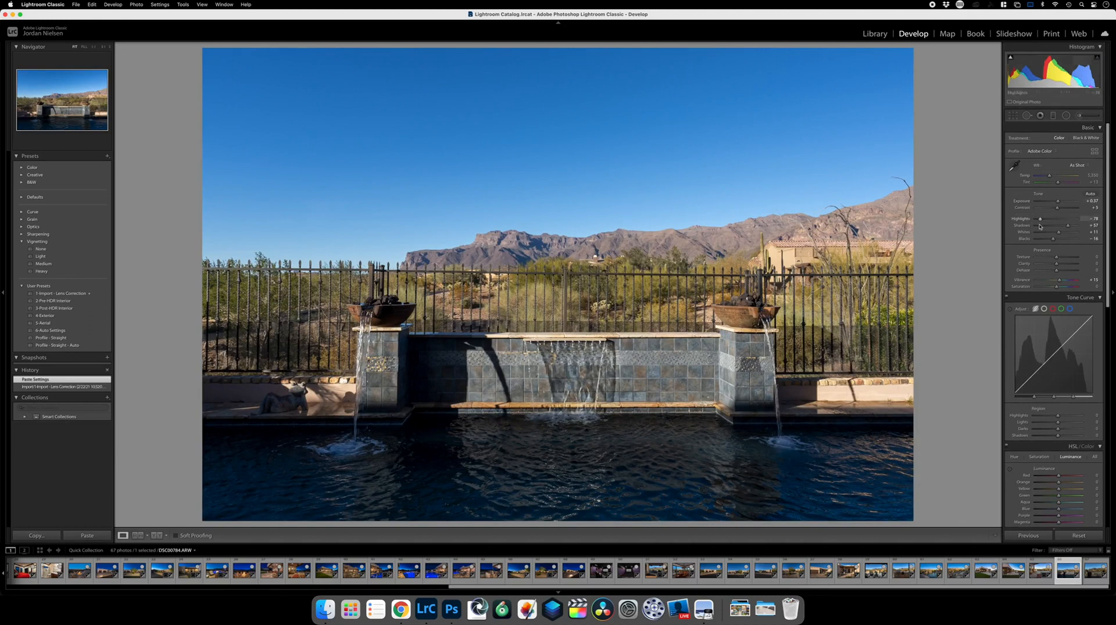
{"action": "left_click_drag", "start_coordinate": [1040, 220], "coordinate": [1050, 181]}
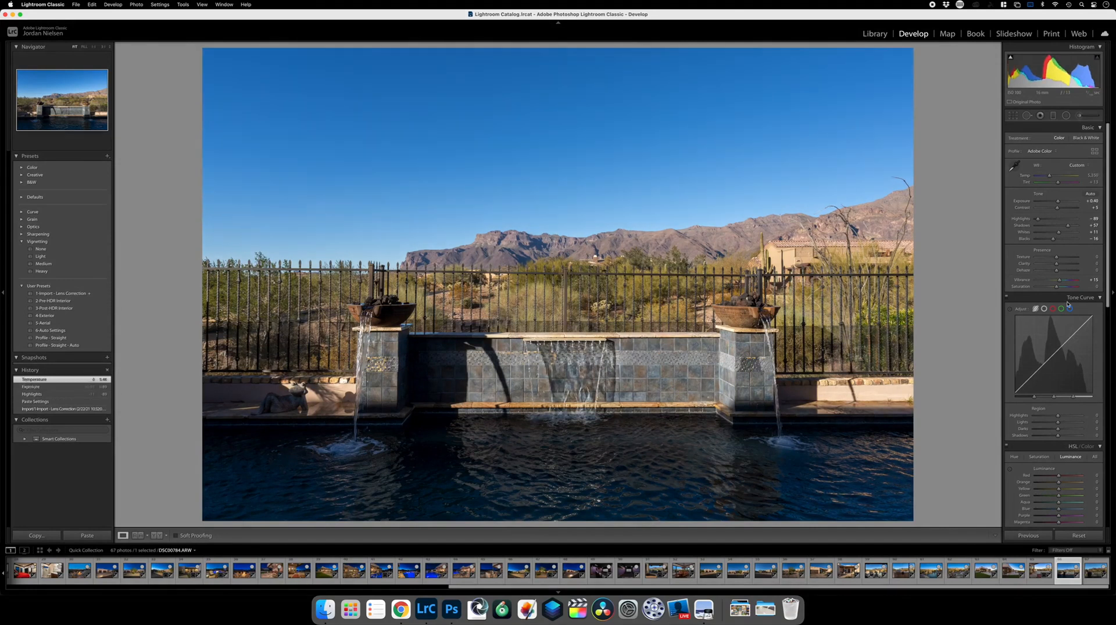
{"action": "left_click_drag", "start_coordinate": [1058, 281], "coordinate": [1066, 282]}
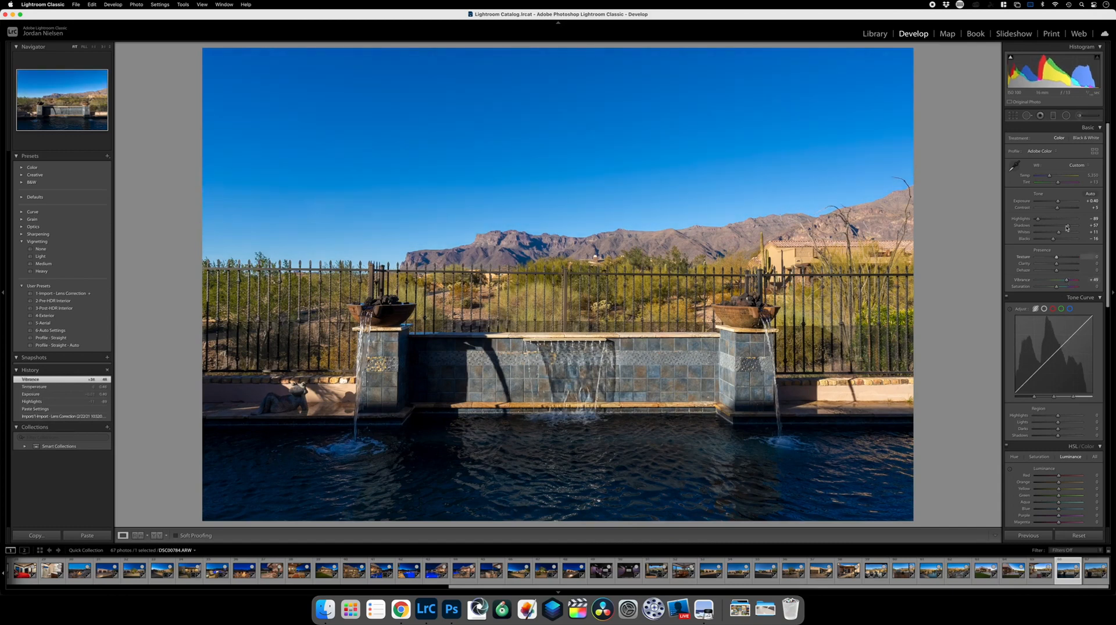
{"action": "left_click_drag", "start_coordinate": [1067, 227], "coordinate": [1082, 227]}
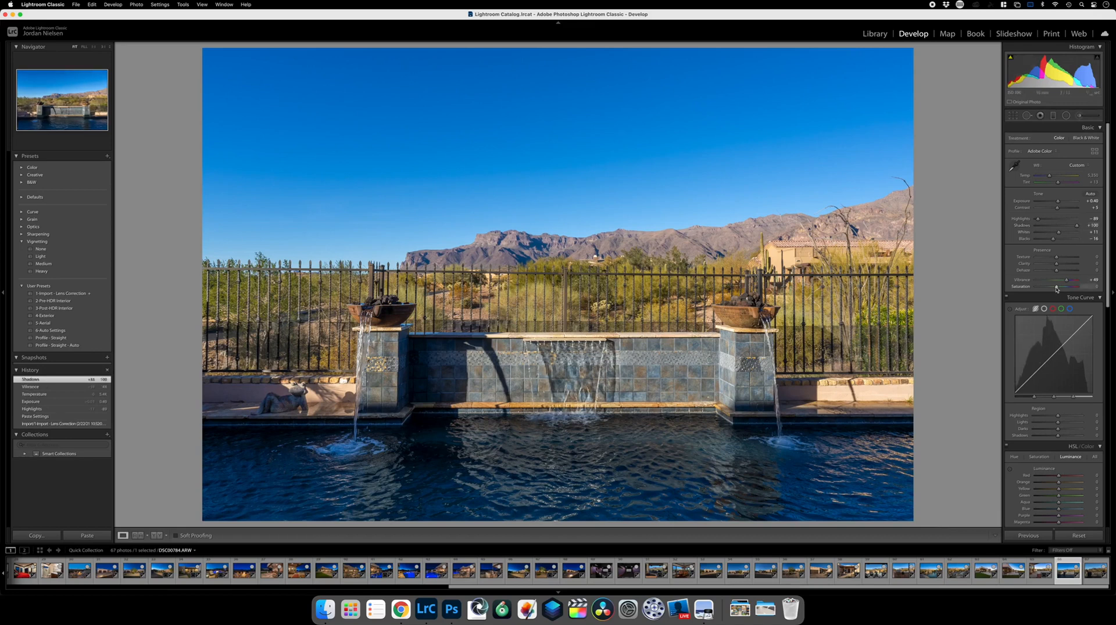
{"action": "left_click_drag", "start_coordinate": [1056, 287], "coordinate": [1056, 288]}
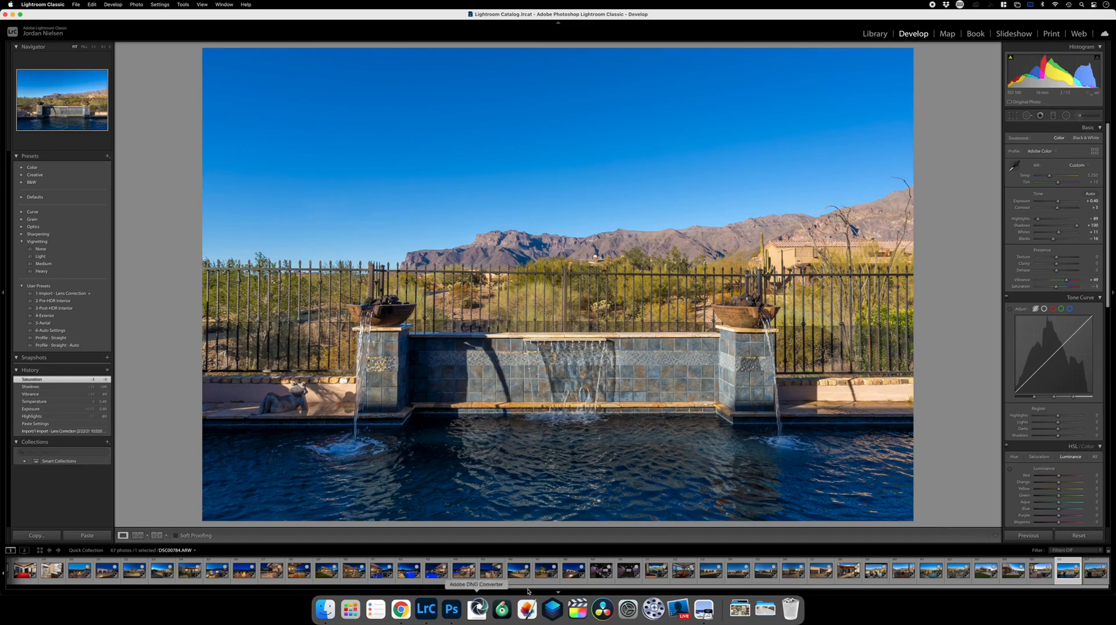
Copy the pool waterfall photo's settings and paste them onto the closer waterfall photo that follows.
{"action": "left_click", "coordinate": [36, 535]}
{"action": "key", "text": "Return"}
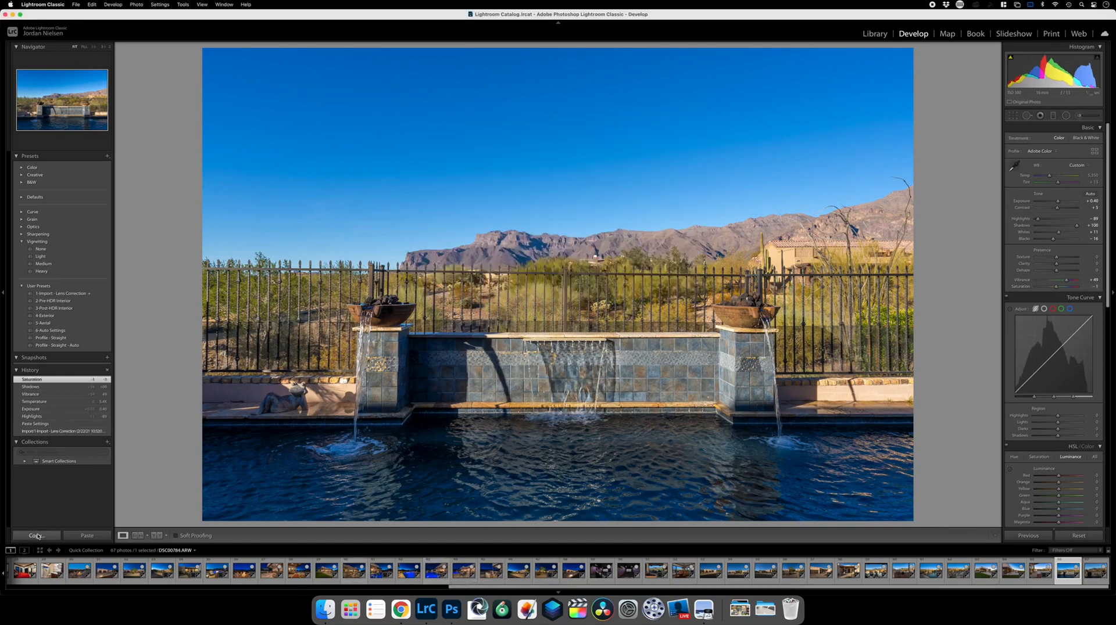
{"action": "key", "text": "Right"}
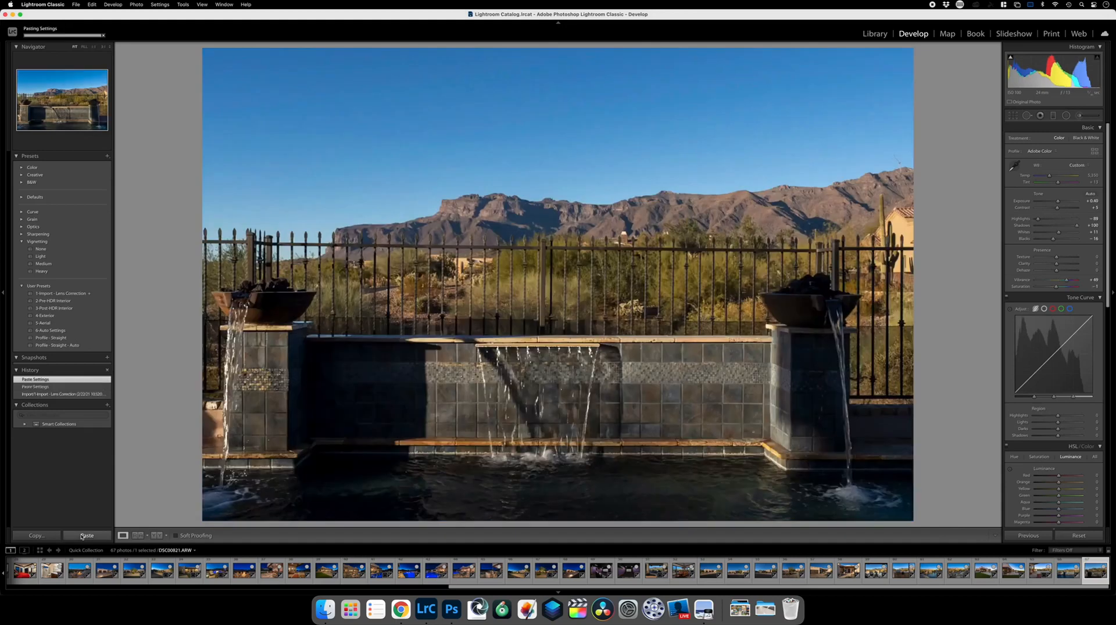
{"action": "left_click", "coordinate": [82, 535]}
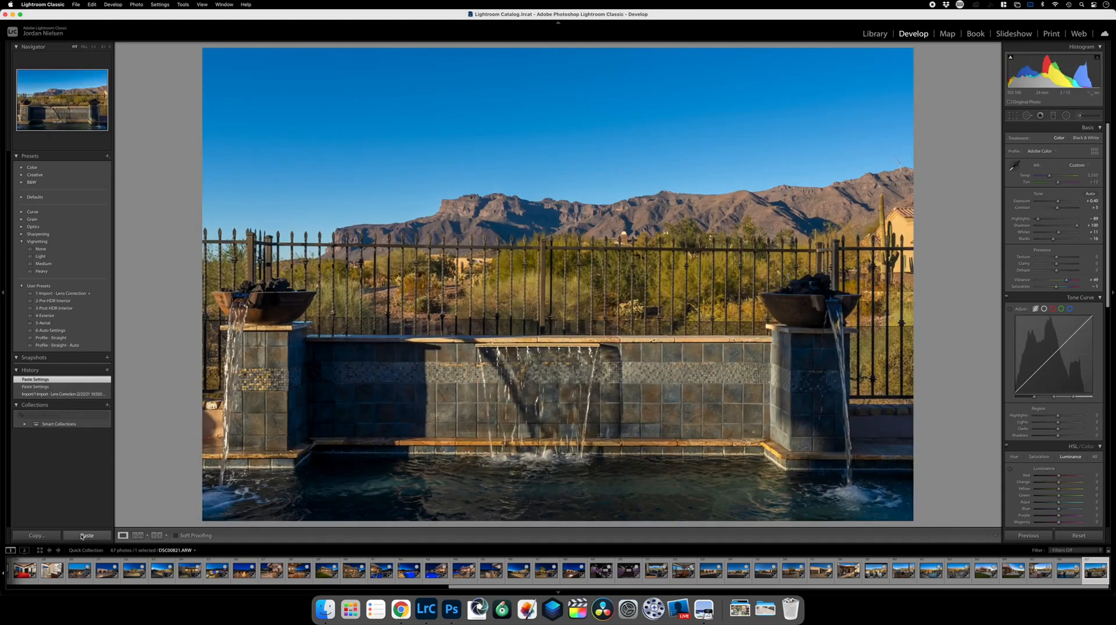
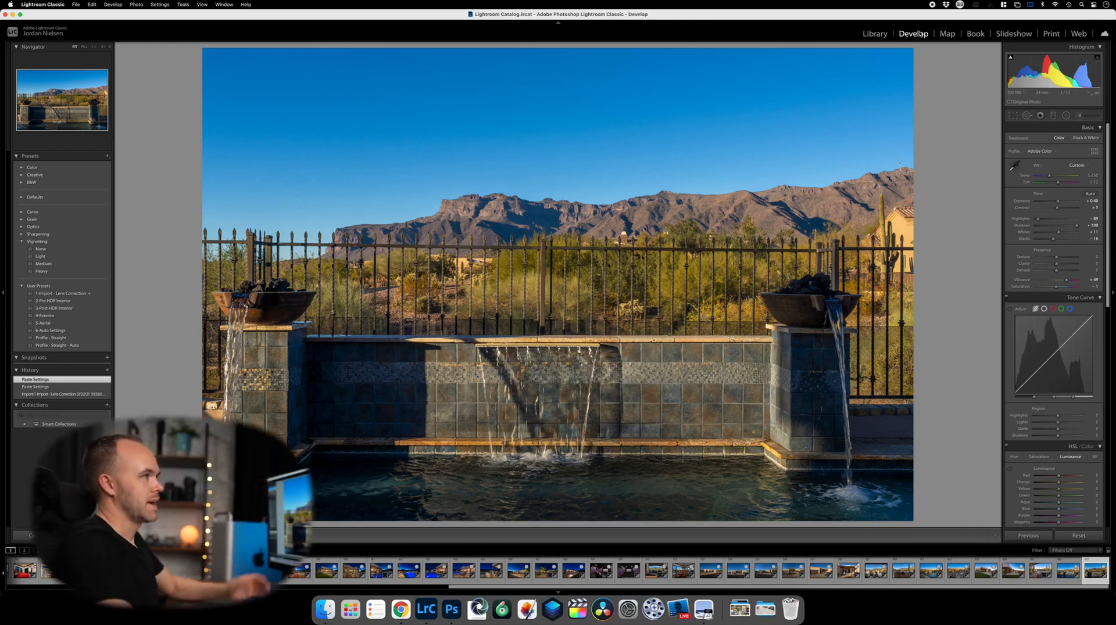
Enlarge the thumbnails in the library grid and check the daytime, twilight and interior photos for consistent color and tone.
{"action": "left_click", "coordinate": [875, 34]}
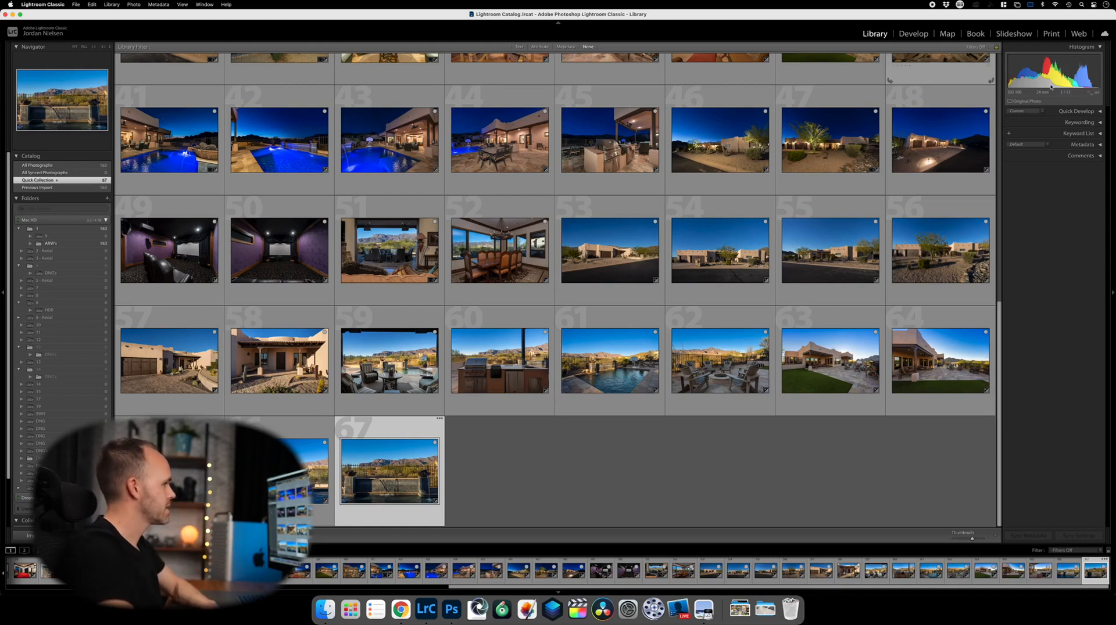
{"action": "left_click", "coordinate": [966, 541]}
{"action": "left_click_drag", "start_coordinate": [967, 541], "coordinate": [976, 537]}
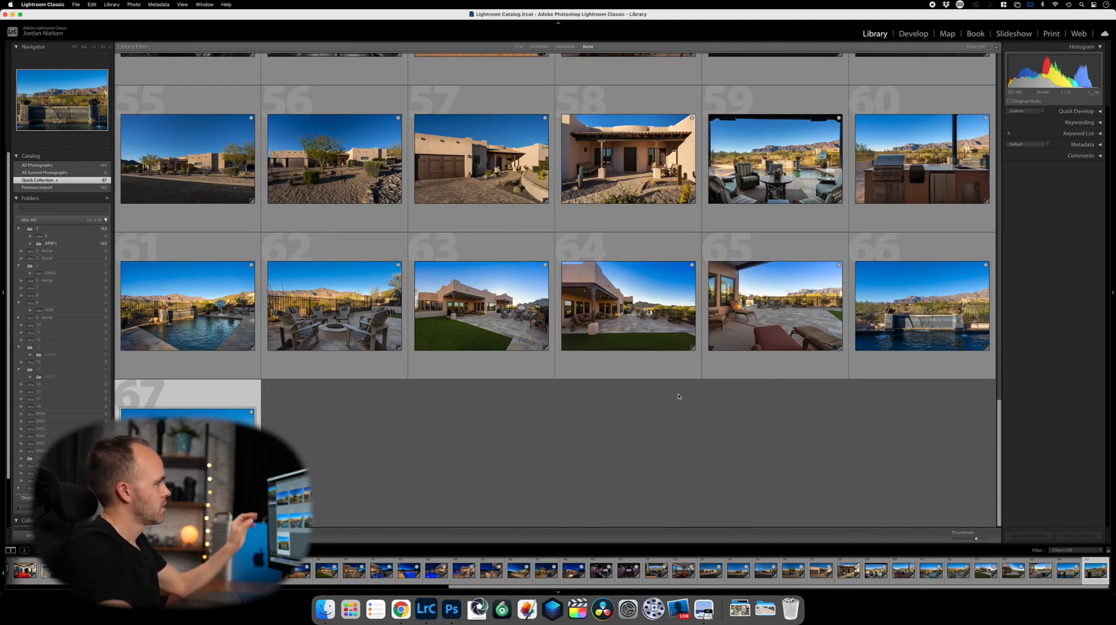
{"action": "scroll", "coordinate": [681, 400], "scroll_direction": "up", "scroll_amount": 2}
{"action": "scroll", "coordinate": [682, 400], "scroll_direction": "up", "scroll_amount": 8}
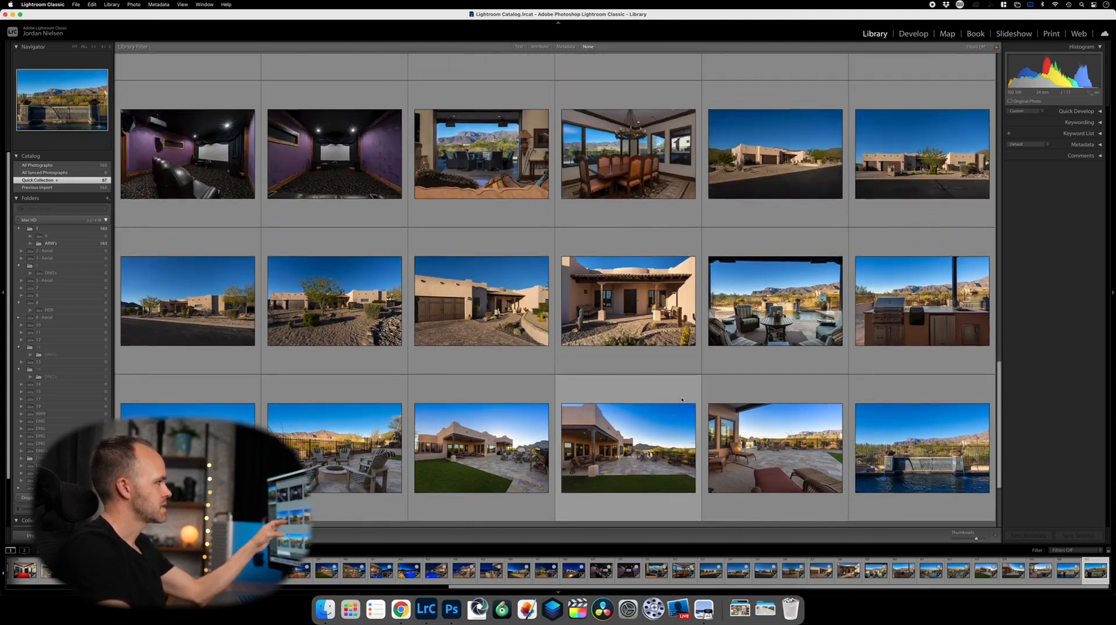
{"action": "scroll", "coordinate": [681, 400], "scroll_direction": "up", "scroll_amount": 5}
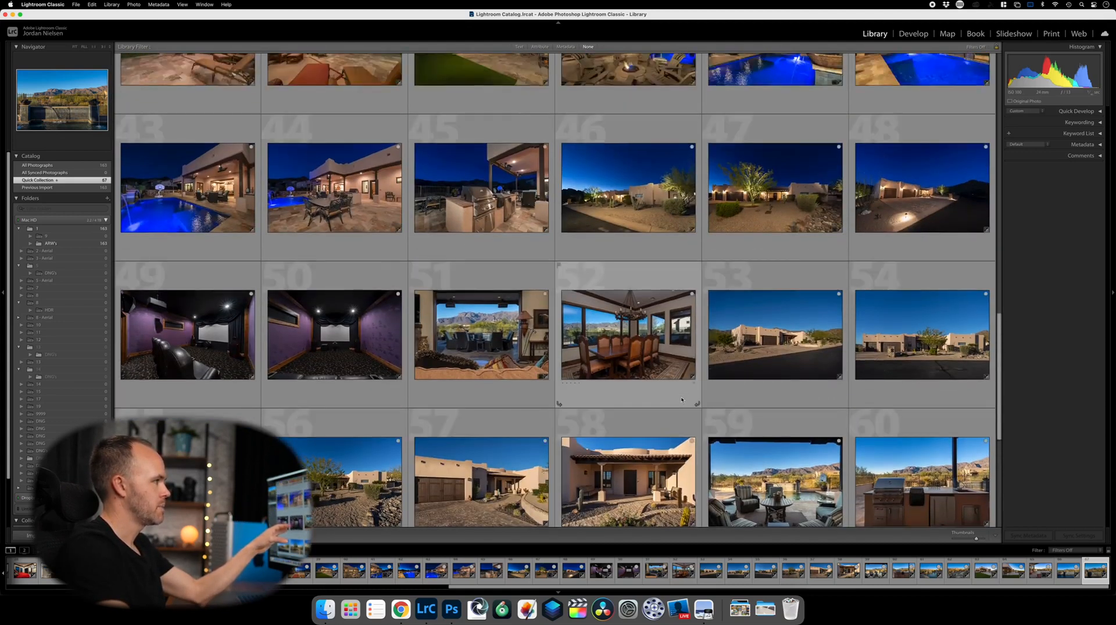
{"action": "scroll", "coordinate": [682, 400], "scroll_direction": "up", "scroll_amount": 3}
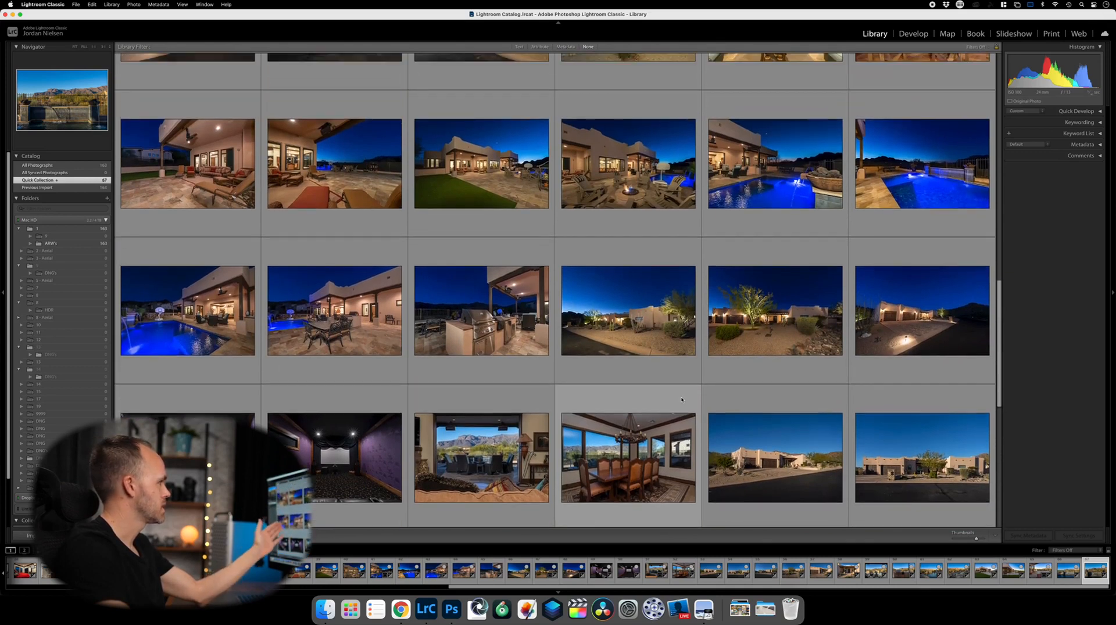
{"action": "scroll", "coordinate": [682, 399], "scroll_direction": "up", "scroll_amount": 2}
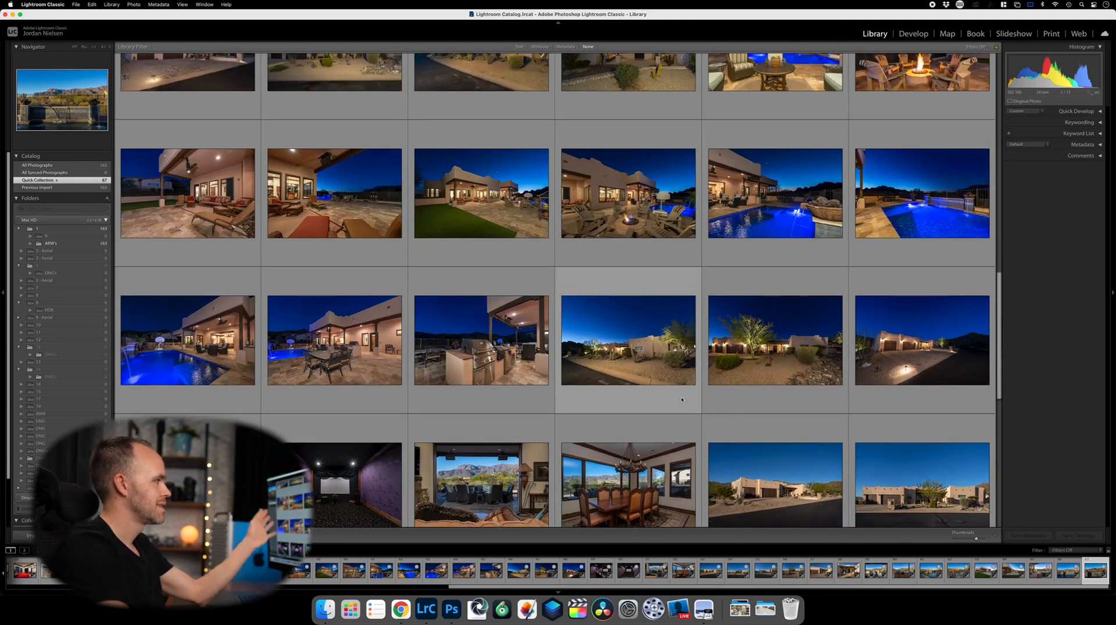
{"action": "scroll", "coordinate": [682, 400], "scroll_direction": "up", "scroll_amount": 5}
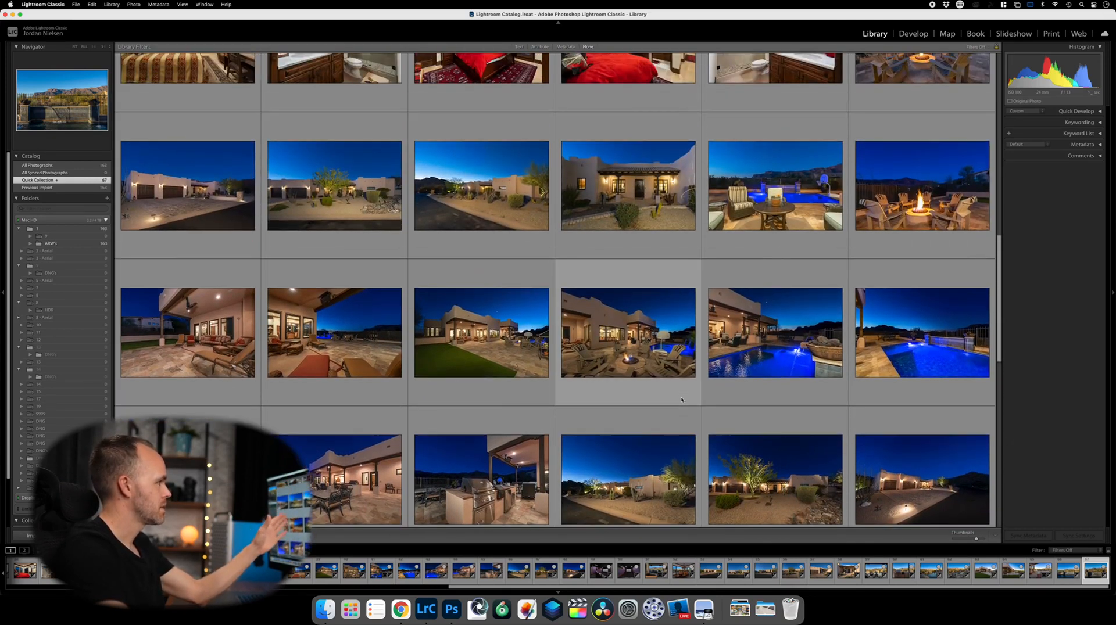
{"action": "scroll", "coordinate": [681, 399], "scroll_direction": "up", "scroll_amount": 1}
{"action": "scroll", "coordinate": [681, 399], "scroll_direction": "up", "scroll_amount": 1}
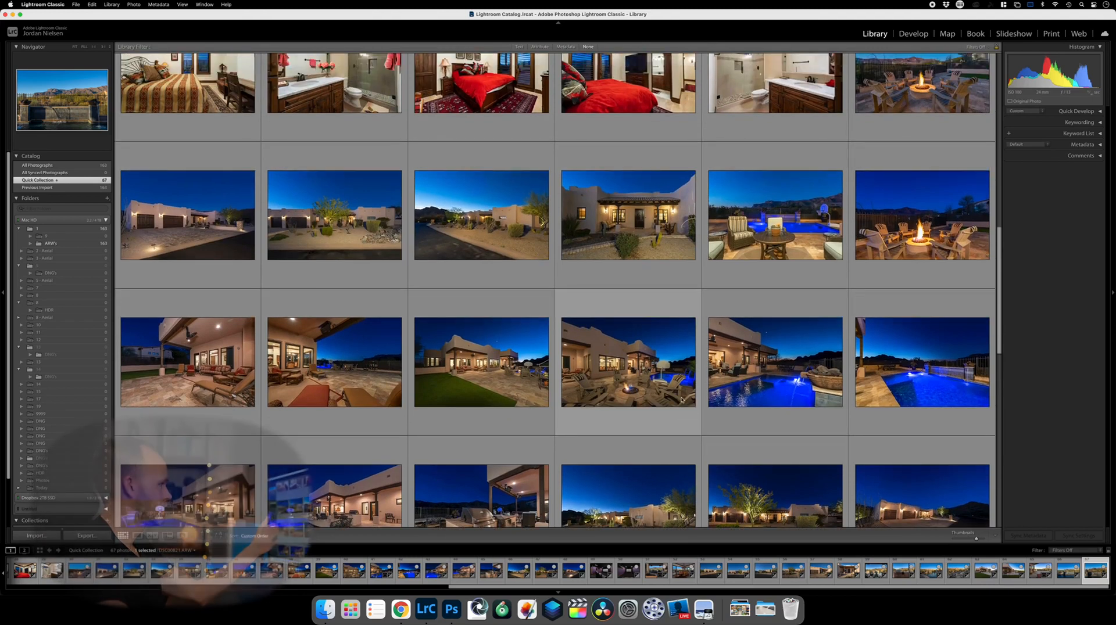
Set the tint of the twilight front entry photo to 0 and return to the library grid.
{"action": "left_click", "coordinate": [604, 235]}
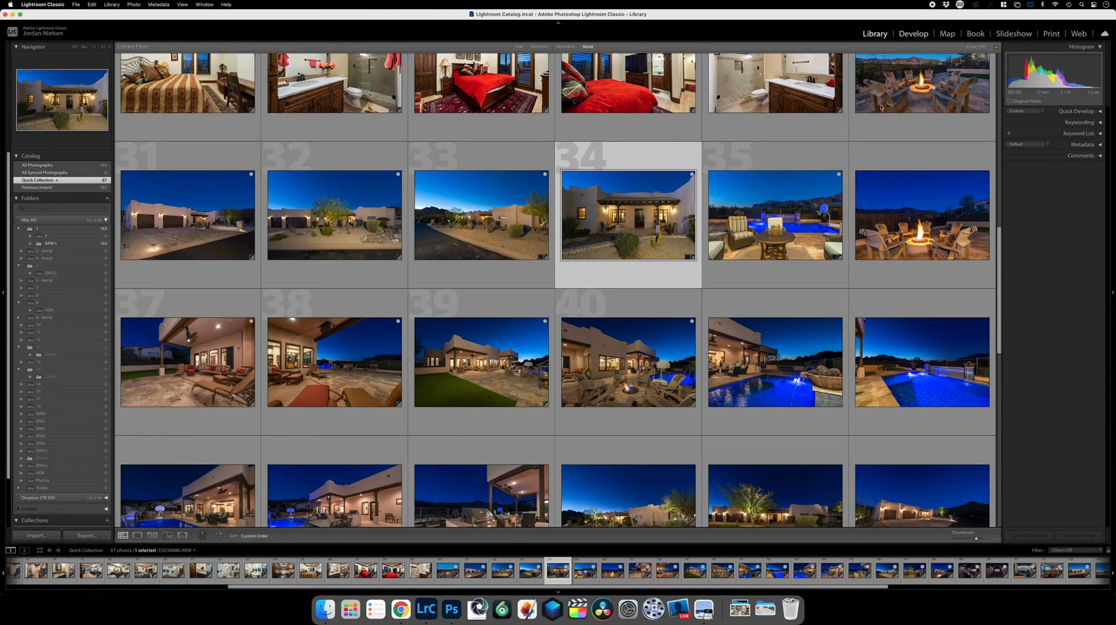
{"action": "key", "text": "d"}
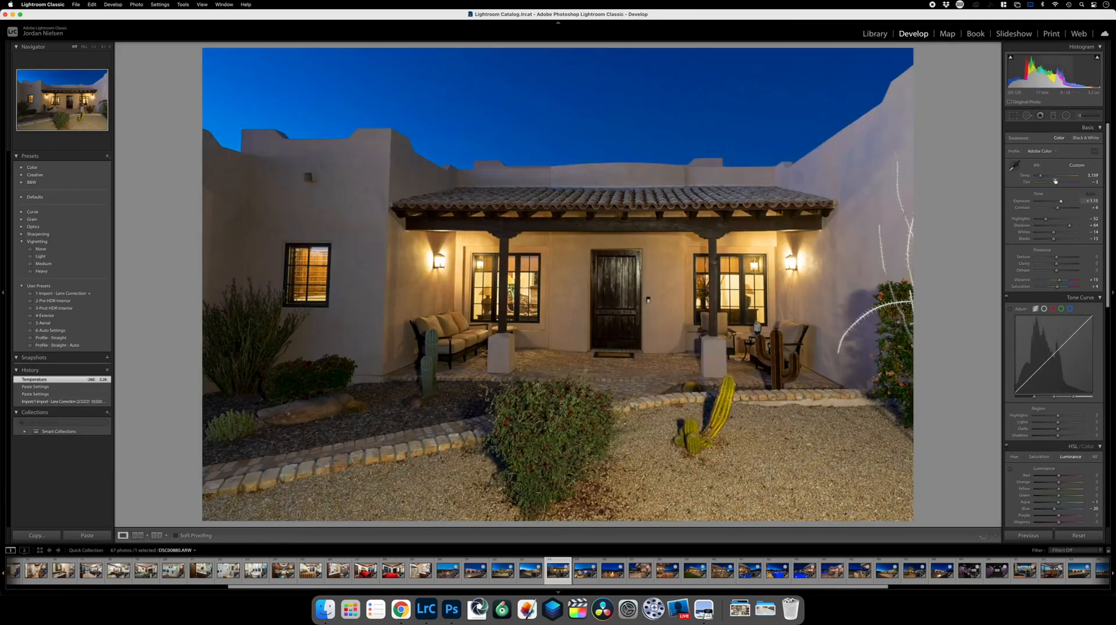
{"action": "left_click", "coordinate": [1097, 182]}
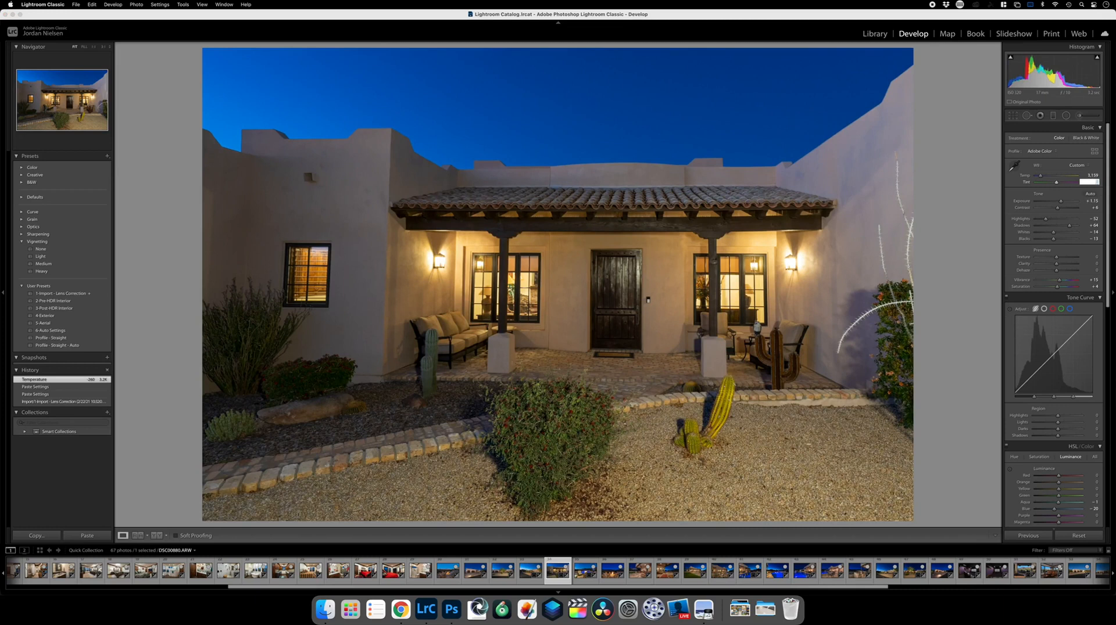
{"action": "type", "text": "0"}
{"action": "key", "text": "Return"}
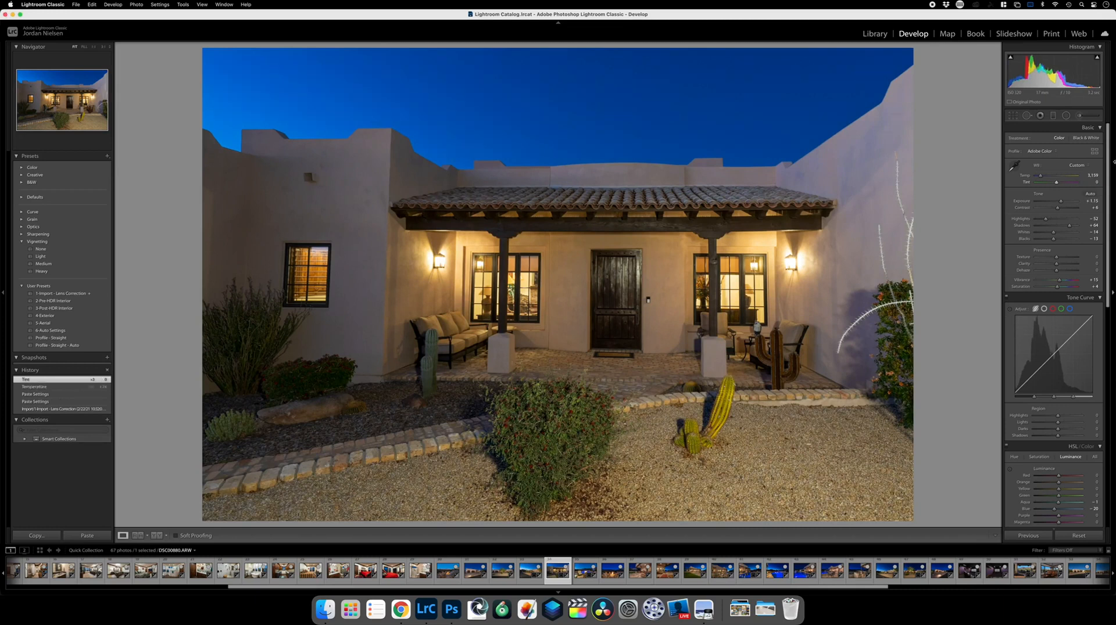
{"action": "left_click", "coordinate": [876, 35]}
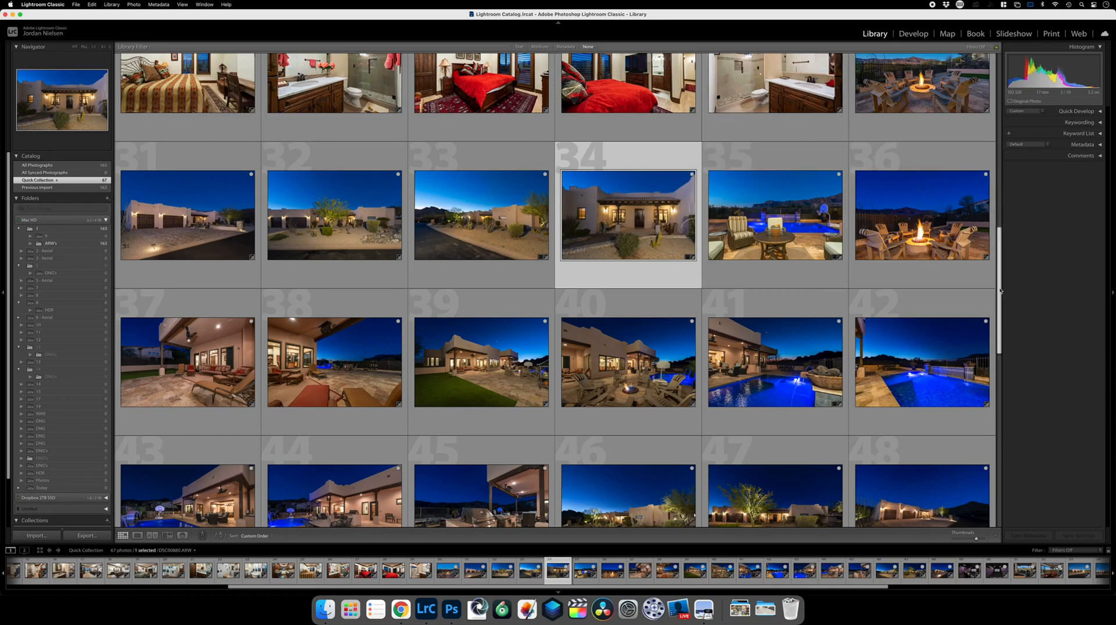
Set the tint of the twilight garage and driveway photo to +4 and return to the library grid.
{"action": "scroll", "coordinate": [997, 290], "scroll_direction": "up", "scroll_amount": 2}
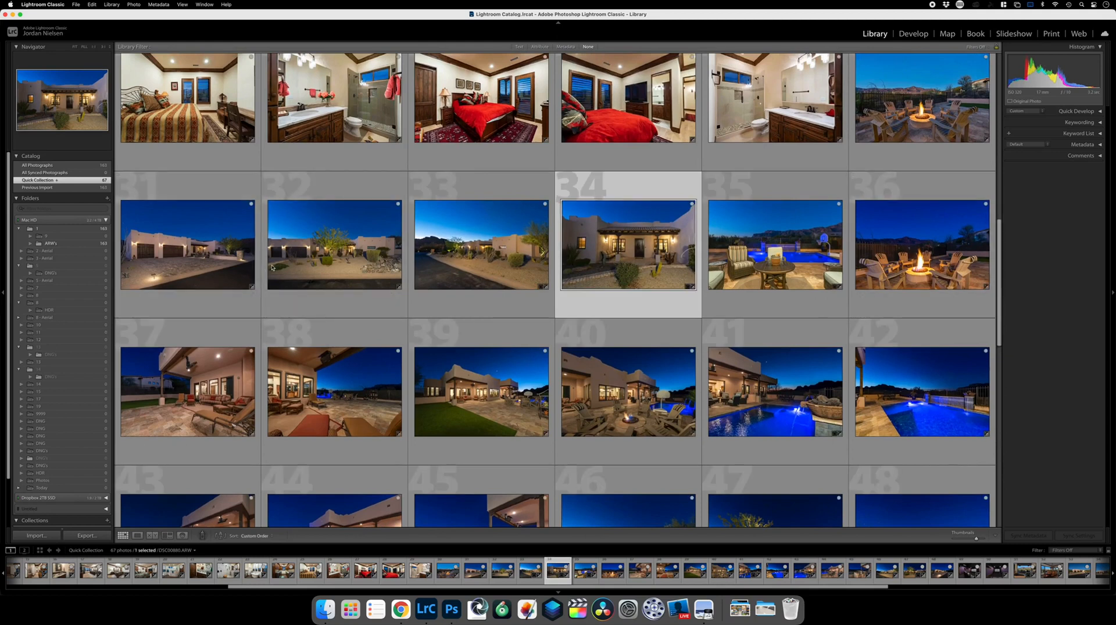
{"action": "left_click", "coordinate": [199, 248]}
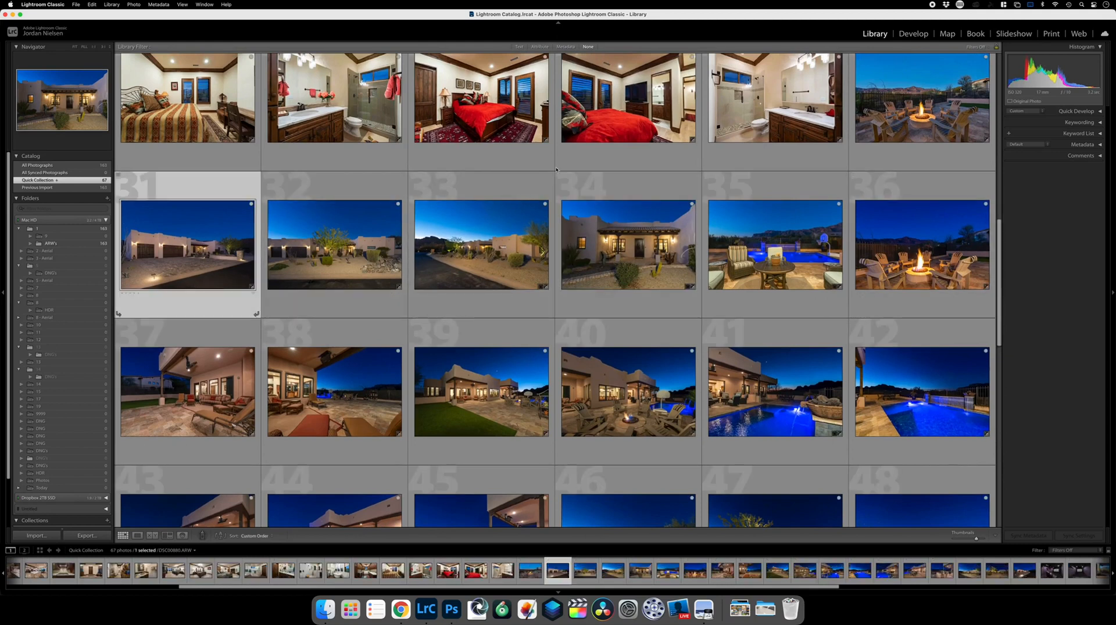
{"action": "left_click", "coordinate": [913, 34]}
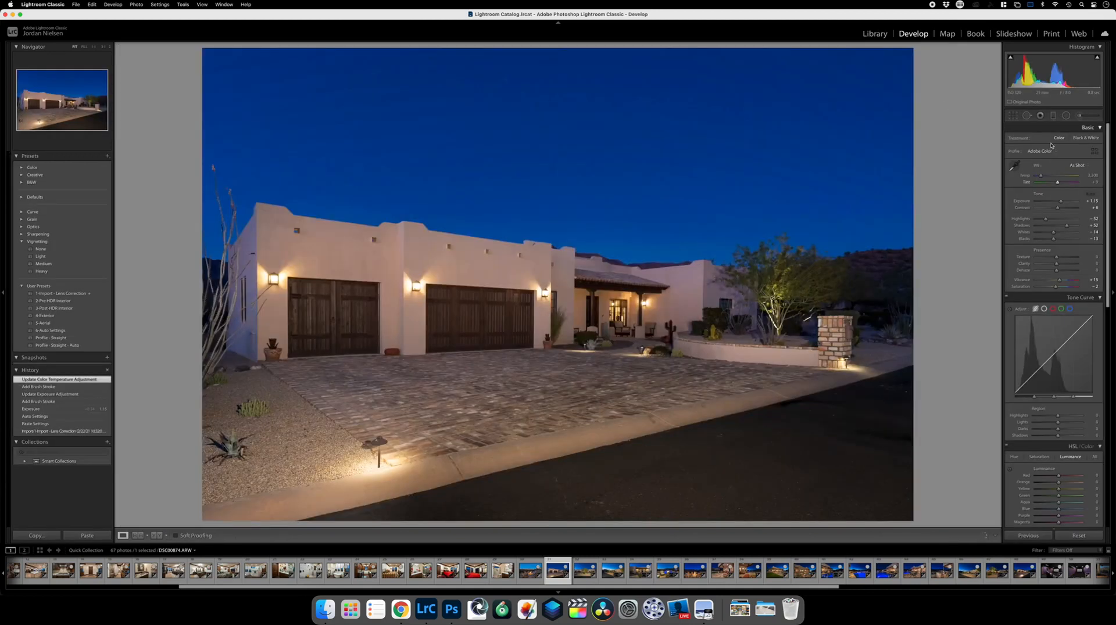
{"action": "left_click", "coordinate": [1093, 182]}
{"action": "type", "text": "4"}
{"action": "key", "text": "Return"}
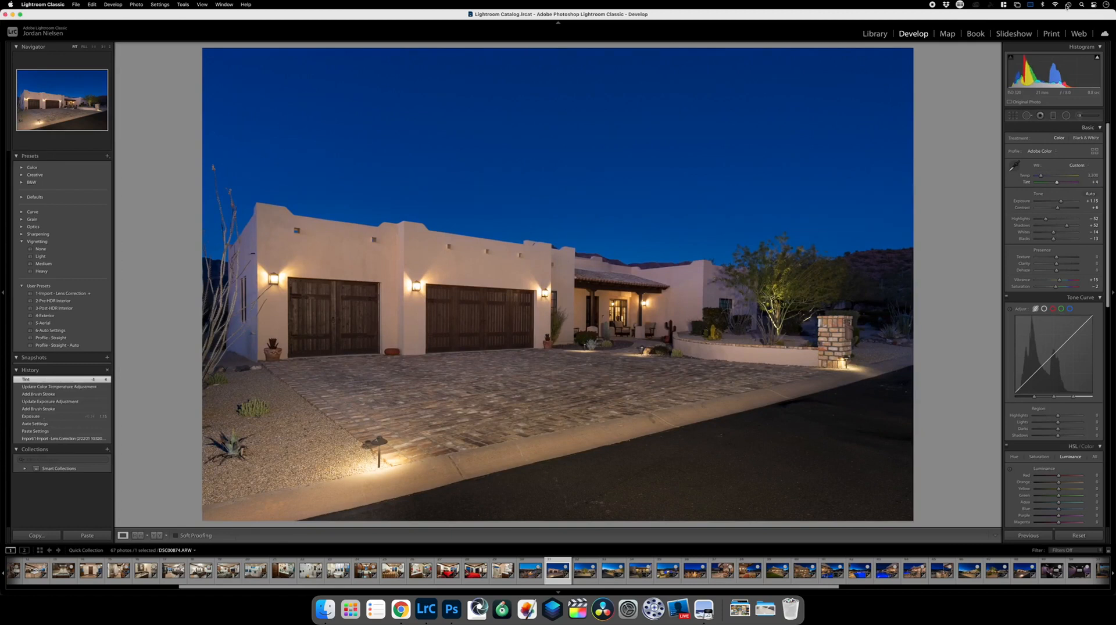
{"action": "left_click", "coordinate": [874, 34]}
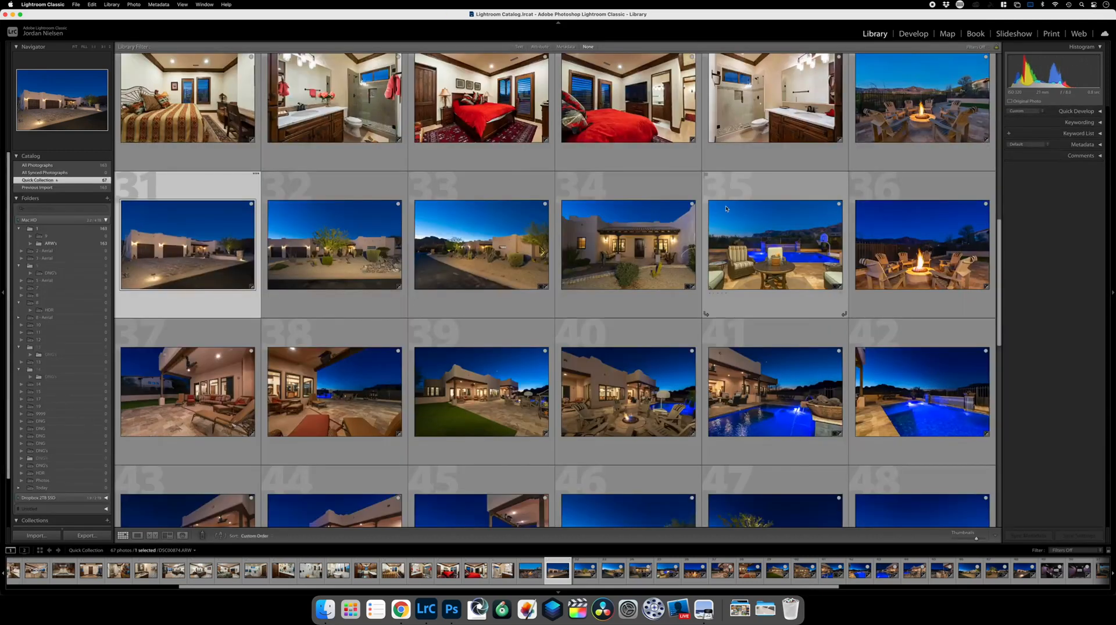
Look through the whole photo collection from the first interiors to the daytime exteriors, checking the consistency and order of the finished edits.
{"action": "scroll", "coordinate": [726, 209], "scroll_direction": "up", "scroll_amount": 1}
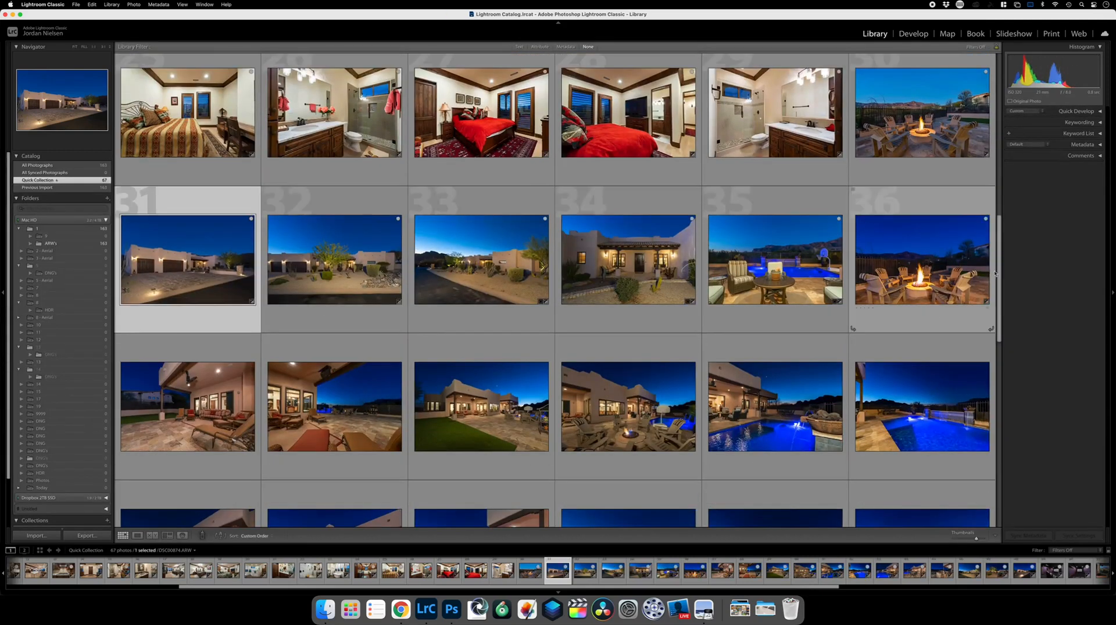
{"action": "left_click_drag", "start_coordinate": [999, 263], "coordinate": [1016, 94]}
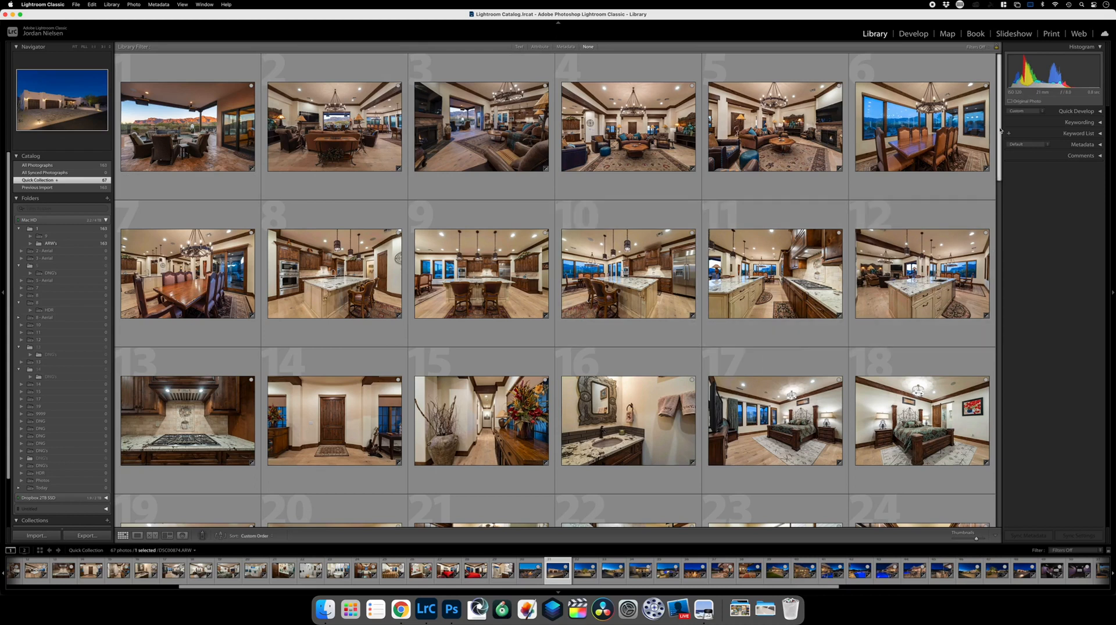
{"action": "left_click_drag", "start_coordinate": [1000, 131], "coordinate": [972, 450]}
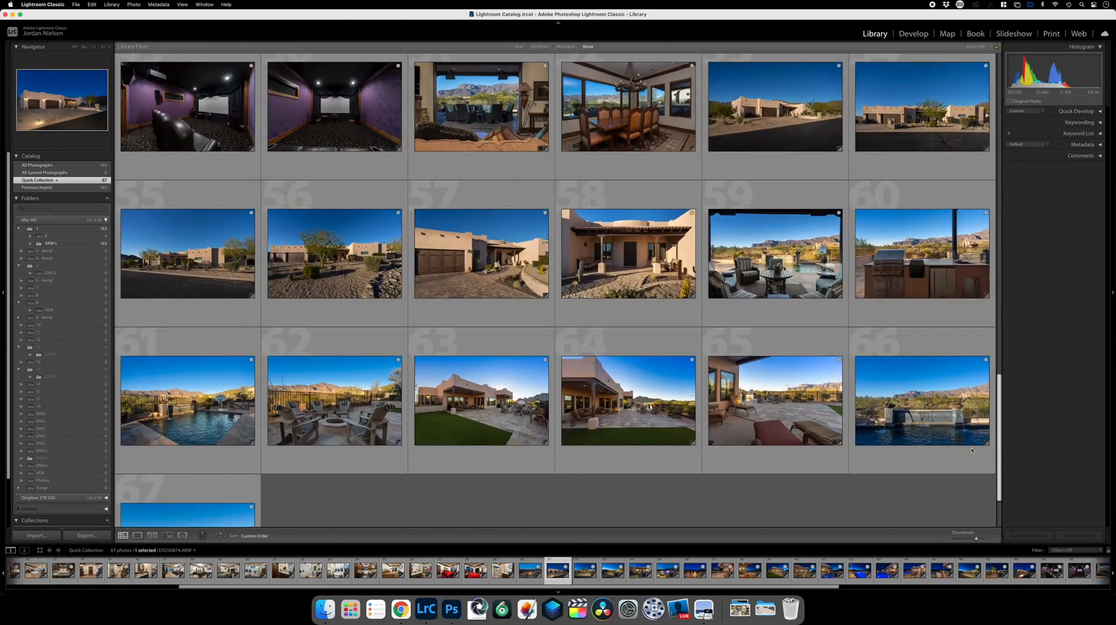
{"action": "left_click_drag", "start_coordinate": [972, 450], "coordinate": [974, 448]}
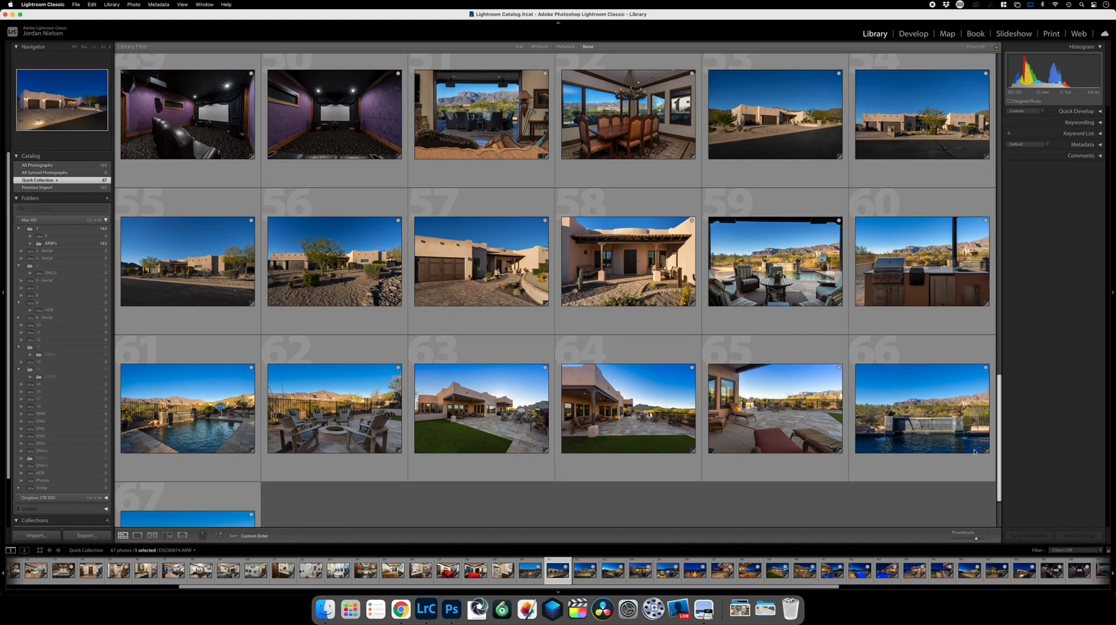
{"action": "scroll", "coordinate": [973, 452], "scroll_direction": "down", "scroll_amount": 1}
{"action": "scroll", "coordinate": [987, 413], "scroll_direction": "up", "scroll_amount": 5}
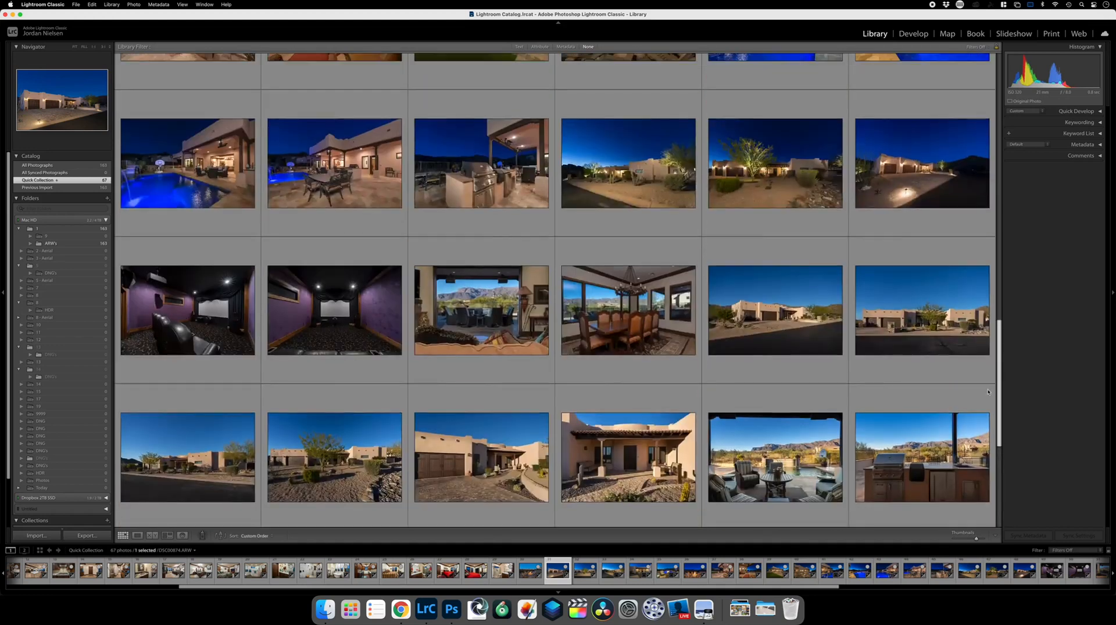
{"action": "scroll", "coordinate": [991, 365], "scroll_direction": "up", "scroll_amount": 5}
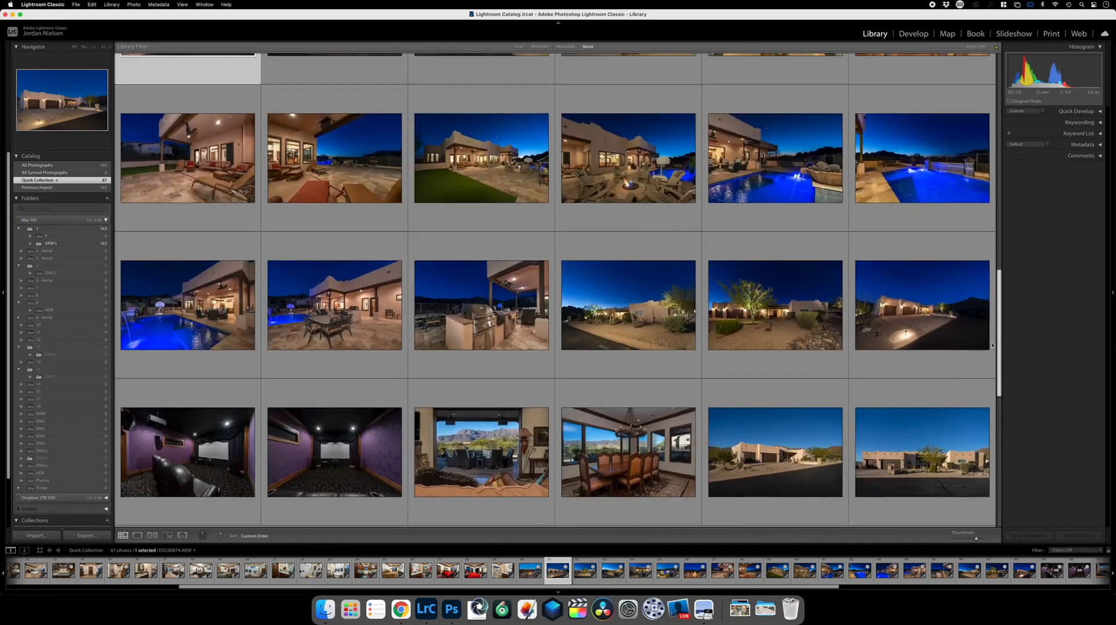
{"action": "left_click_drag", "start_coordinate": [994, 320], "coordinate": [1003, 77]}
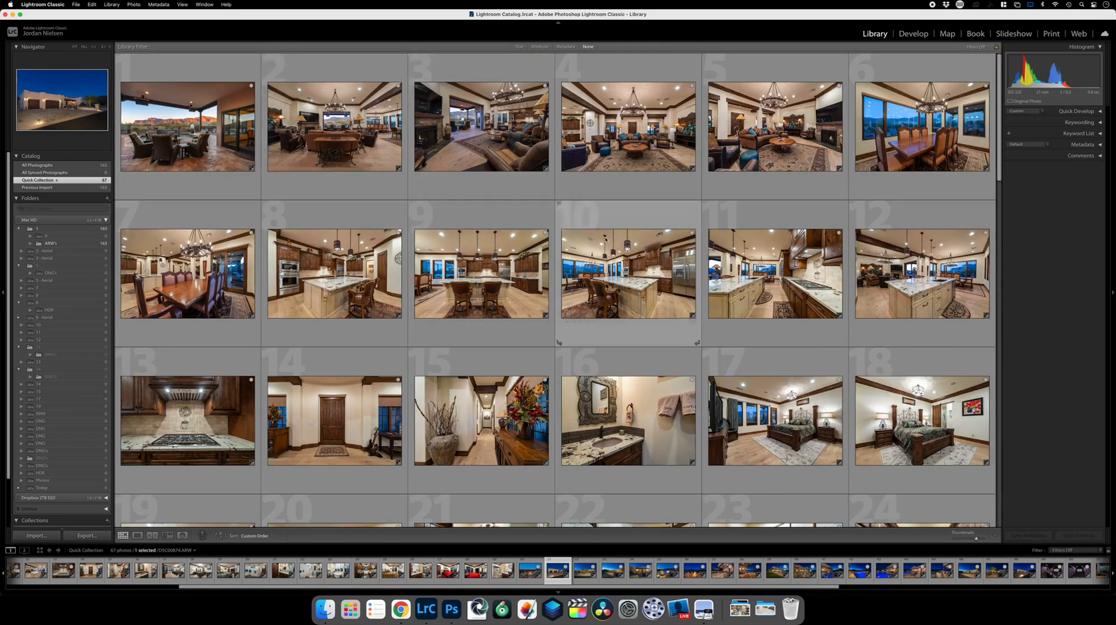
{"action": "scroll", "coordinate": [903, 336], "scroll_direction": "down", "scroll_amount": 8}
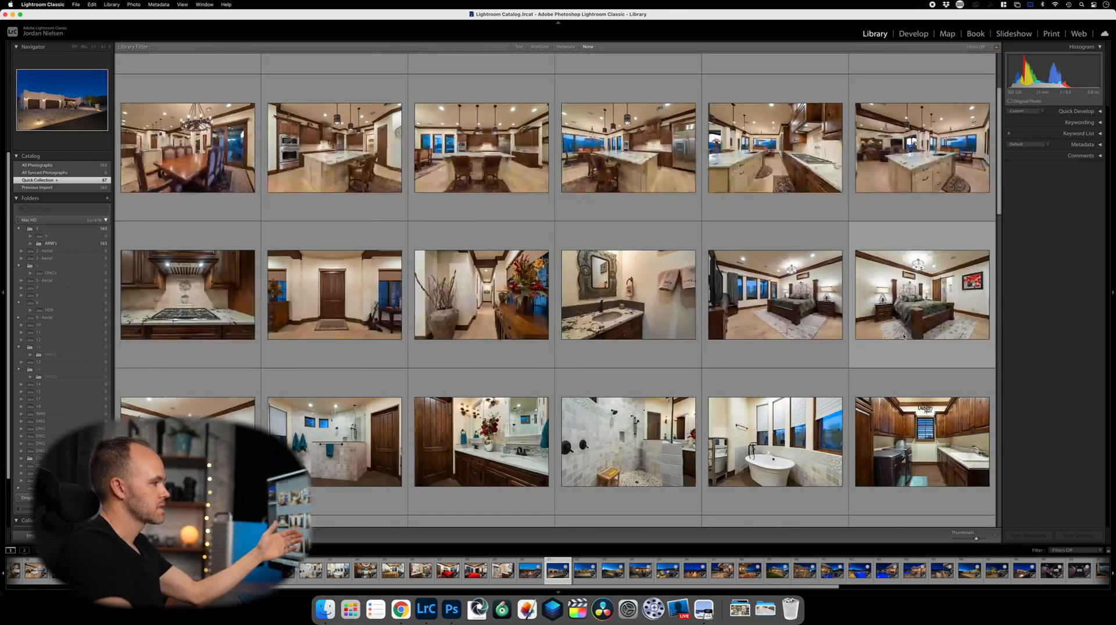
{"action": "scroll", "coordinate": [903, 335], "scroll_direction": "down", "scroll_amount": 3}
{"action": "scroll", "coordinate": [904, 337], "scroll_direction": "up", "scroll_amount": 15}
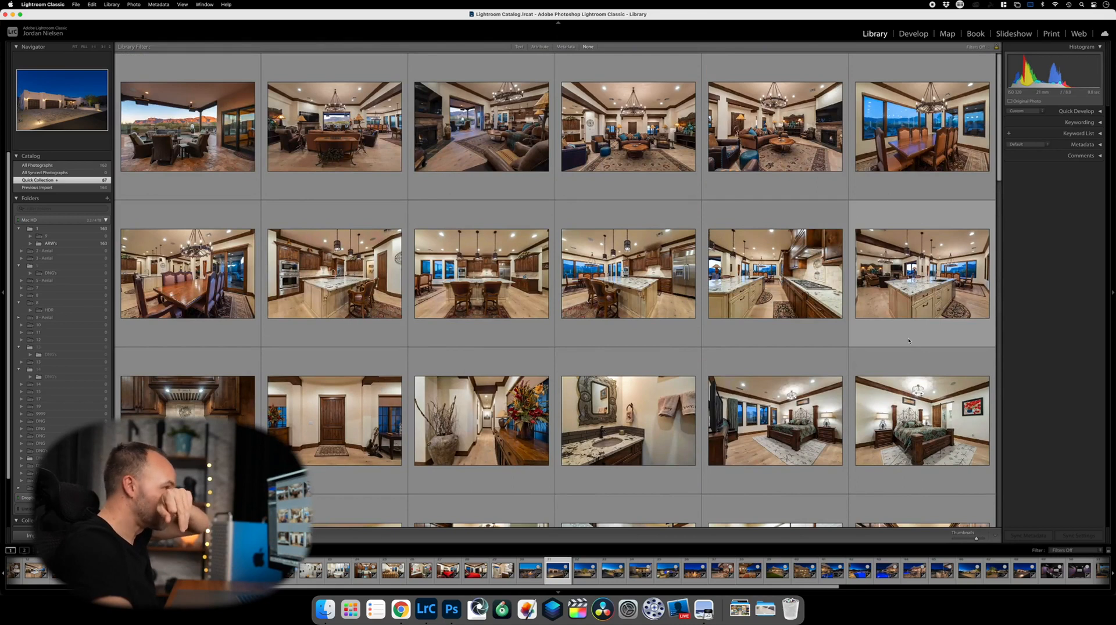
{"action": "key", "text": "j"}
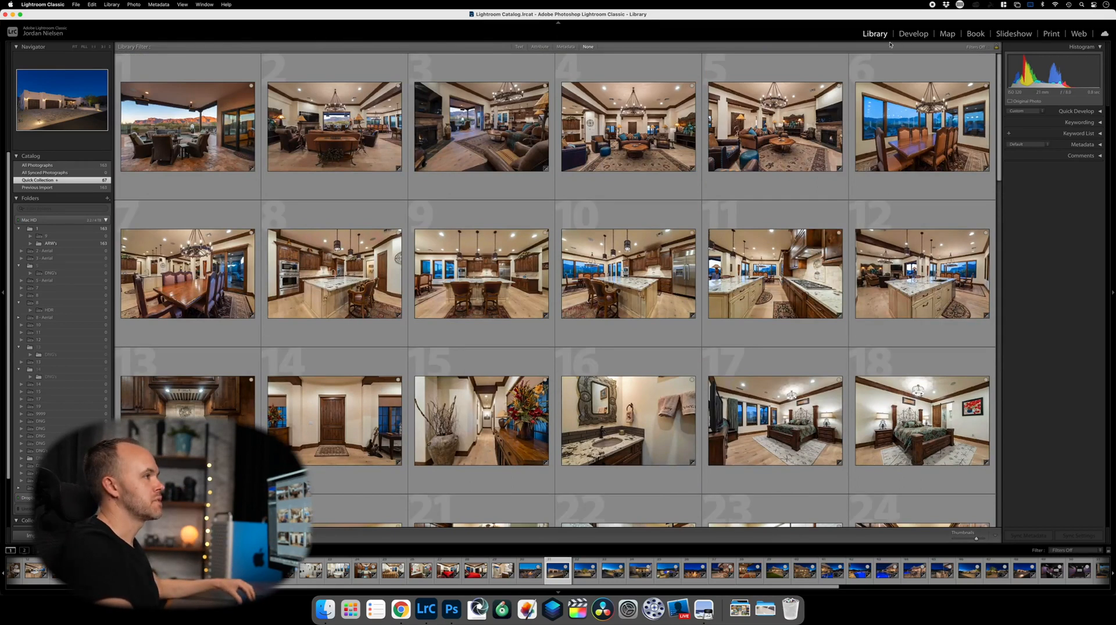
{"action": "left_click", "coordinate": [912, 35]}
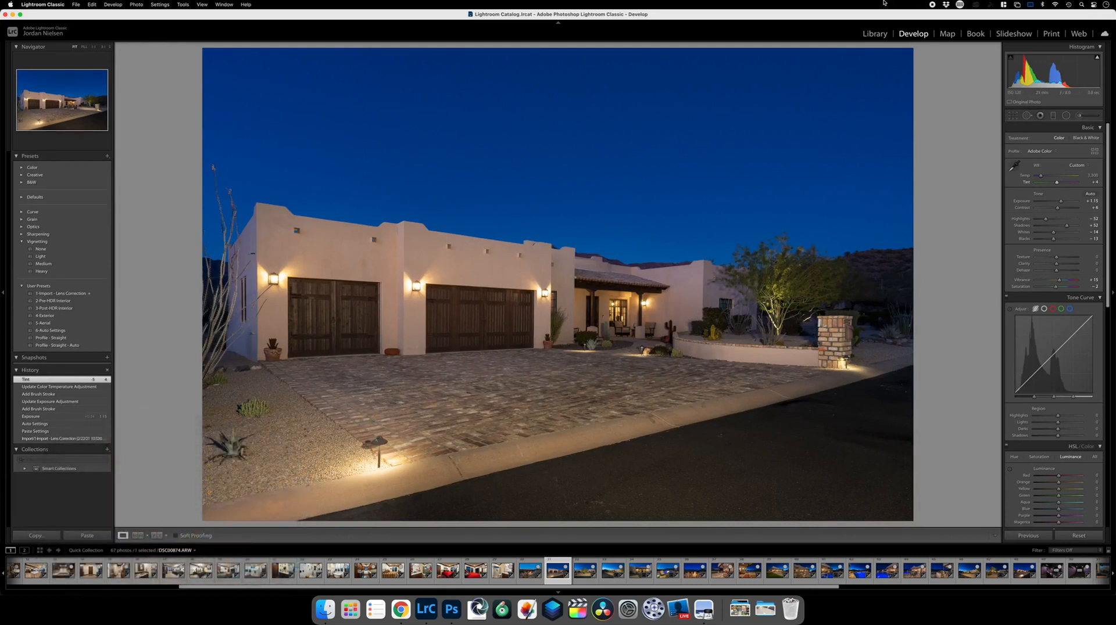
{"action": "left_click", "coordinate": [875, 33]}
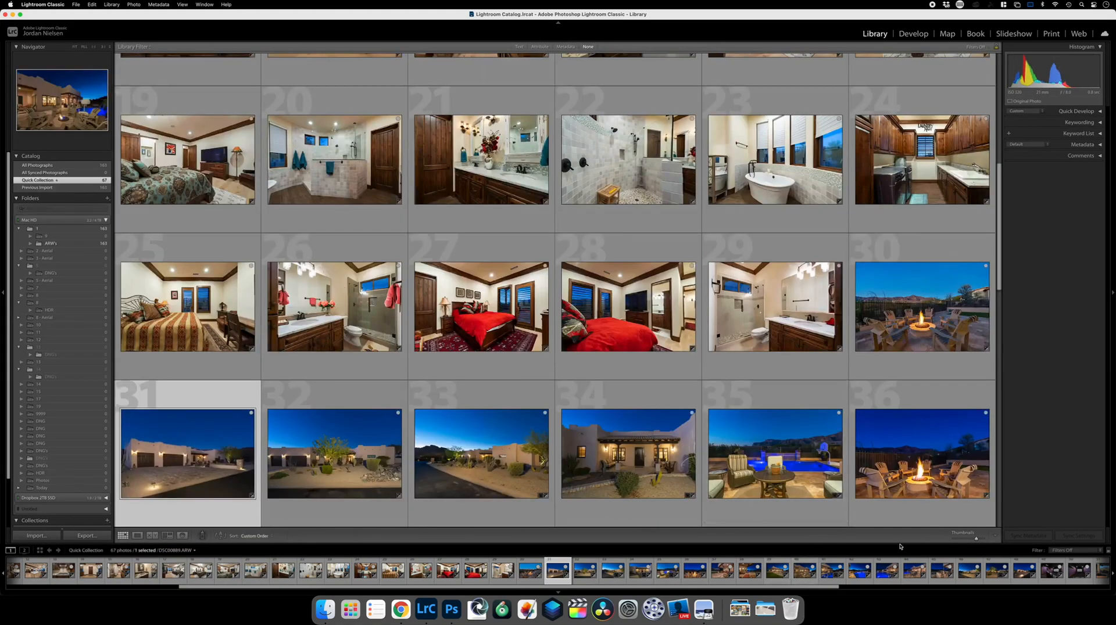
Shrink the thumbnails to fit the whole collection and move the four twilight front exterior photos, 31 to 34, to the start.
{"action": "left_click", "coordinate": [966, 539]}
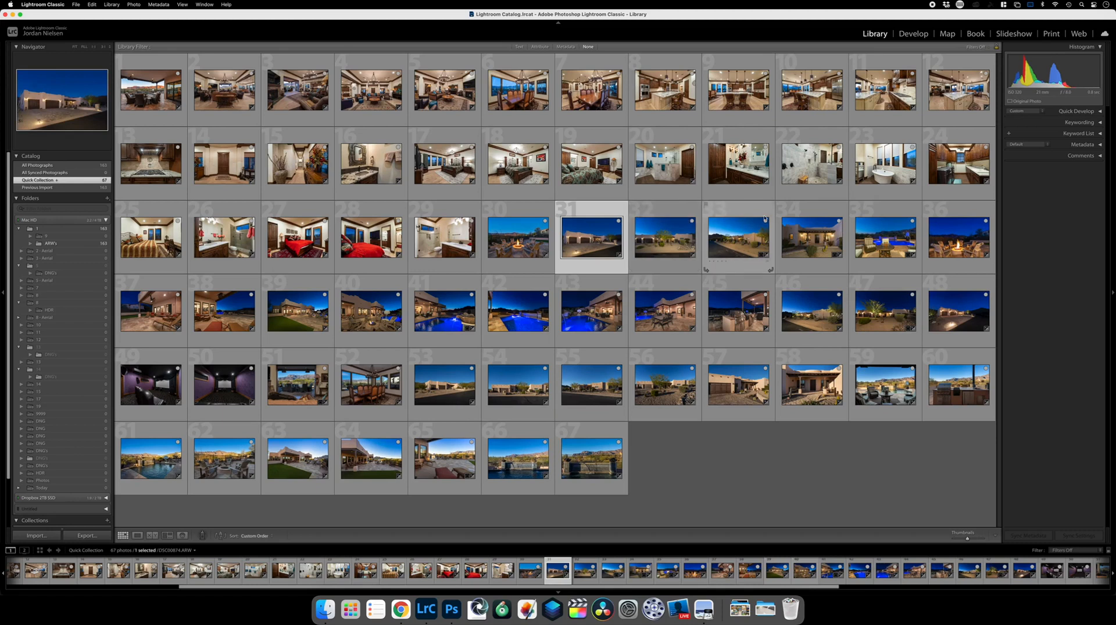
{"action": "left_click", "coordinate": [788, 212], "text": "shift"}
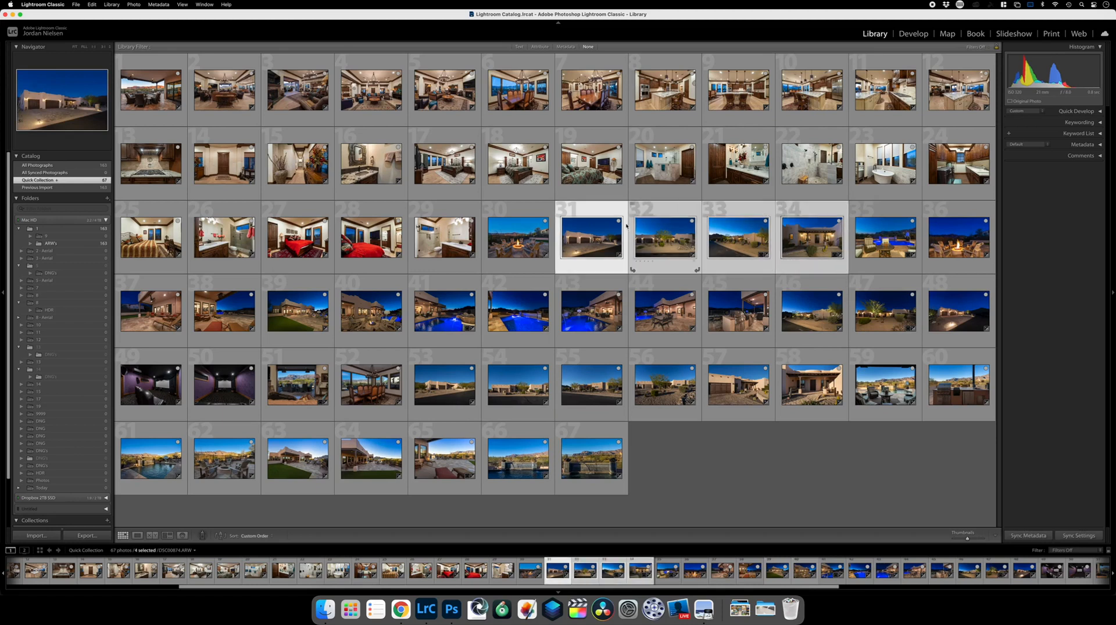
{"action": "left_click_drag", "start_coordinate": [580, 242], "coordinate": [118, 88]}
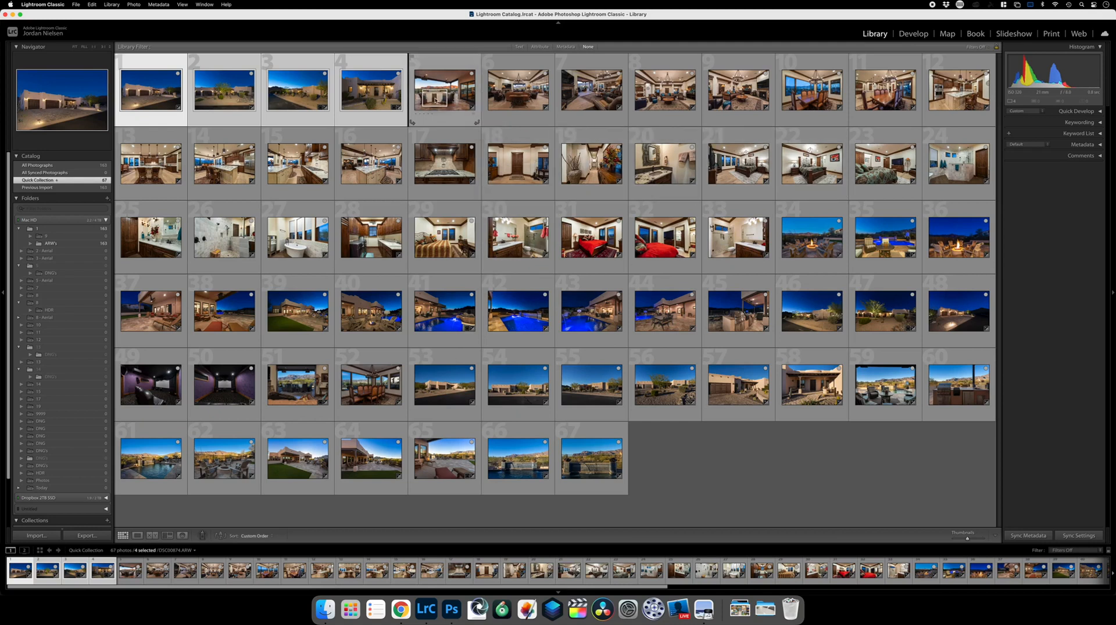
Place the interior front door photo directly after the four twilight exteriors and move the covered patio dining photo to the collection's end.
{"action": "left_click_drag", "start_coordinate": [456, 113], "coordinate": [456, 113]}
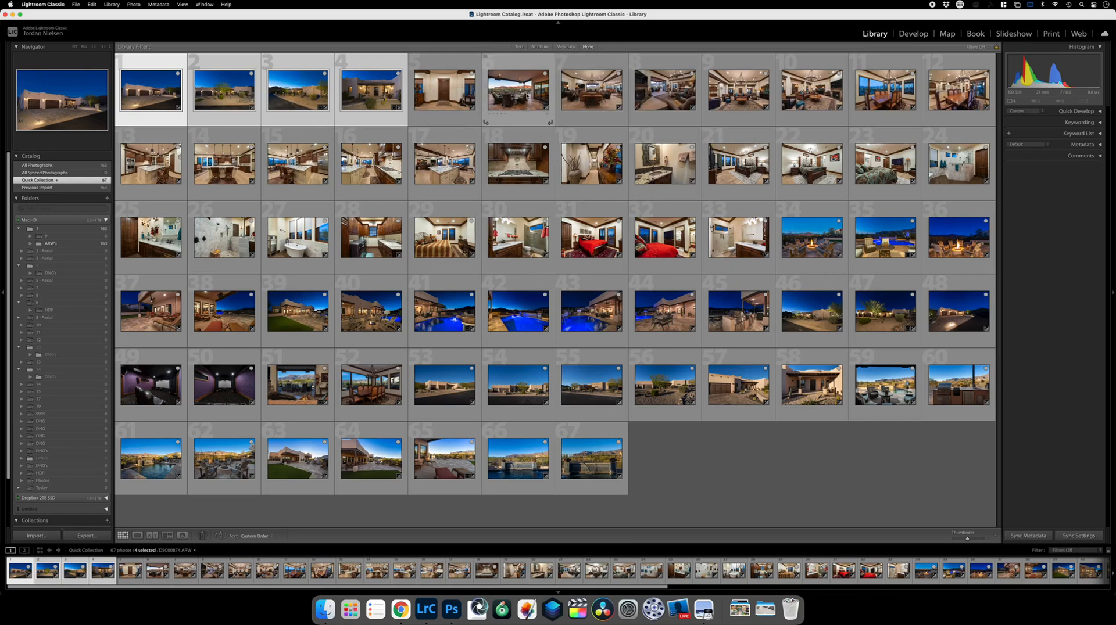
{"action": "left_click_drag", "start_coordinate": [529, 104], "coordinate": [651, 456]}
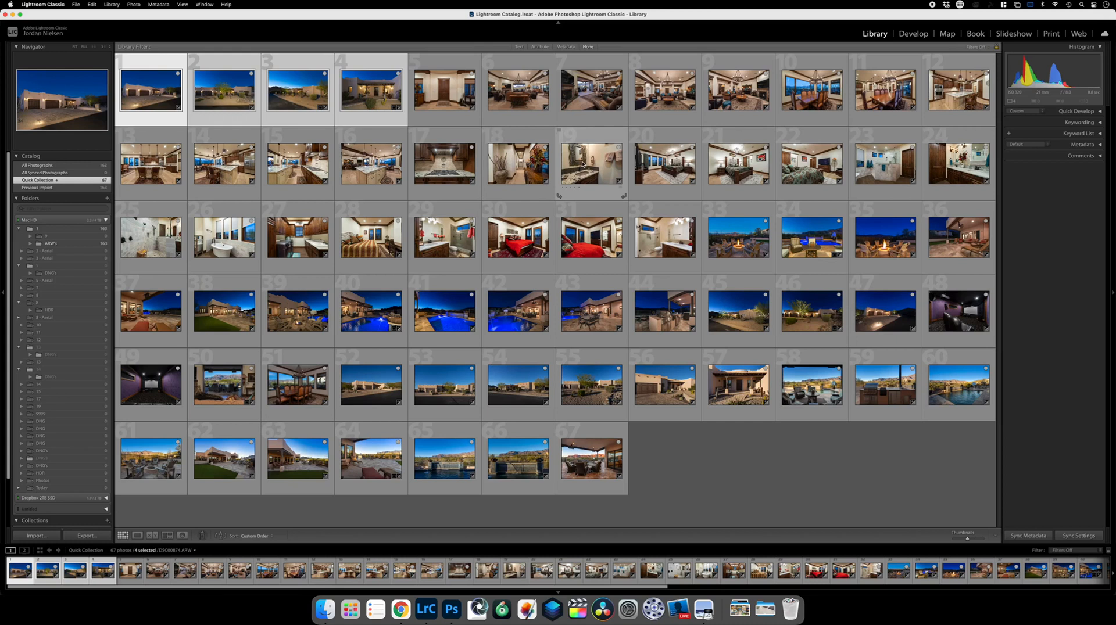
Move the dark-vanity bathroom photo to position 26 and place the two purple home theater photos directly after it.
{"action": "left_click_drag", "start_coordinate": [583, 165], "coordinate": [262, 239]}
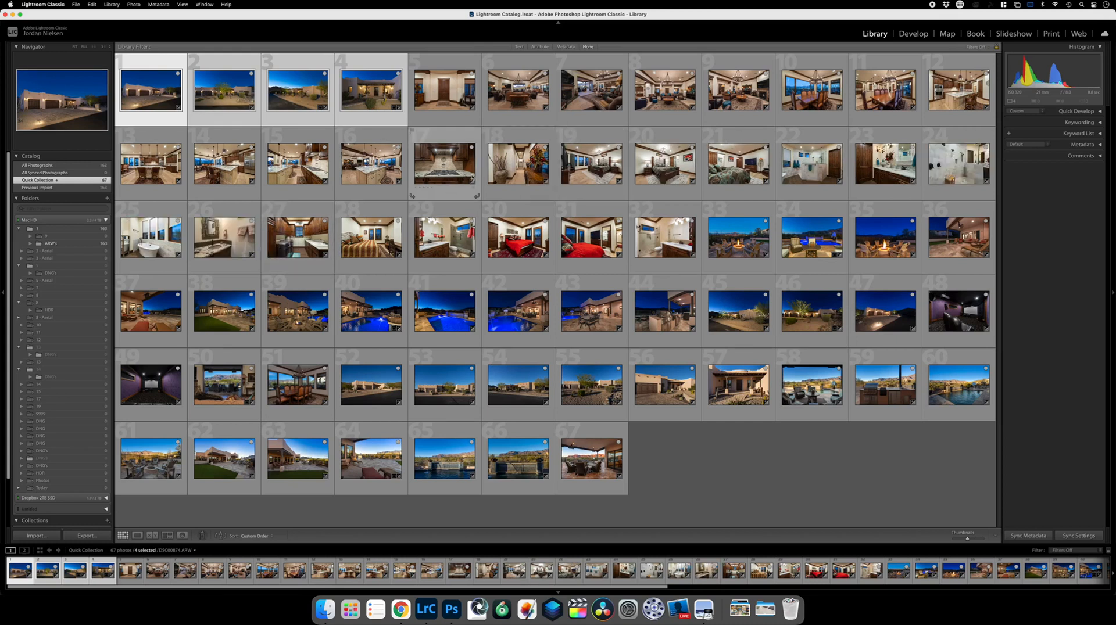
{"action": "left_click_drag", "start_coordinate": [156, 383], "coordinate": [263, 246]}
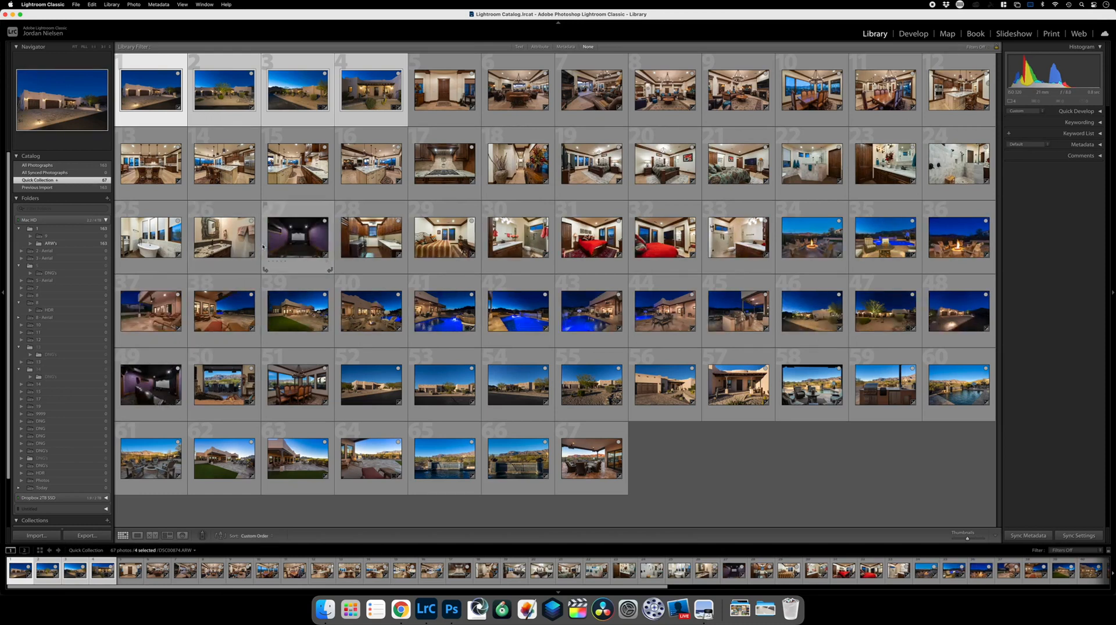
{"action": "left_click_drag", "start_coordinate": [154, 384], "coordinate": [263, 247]}
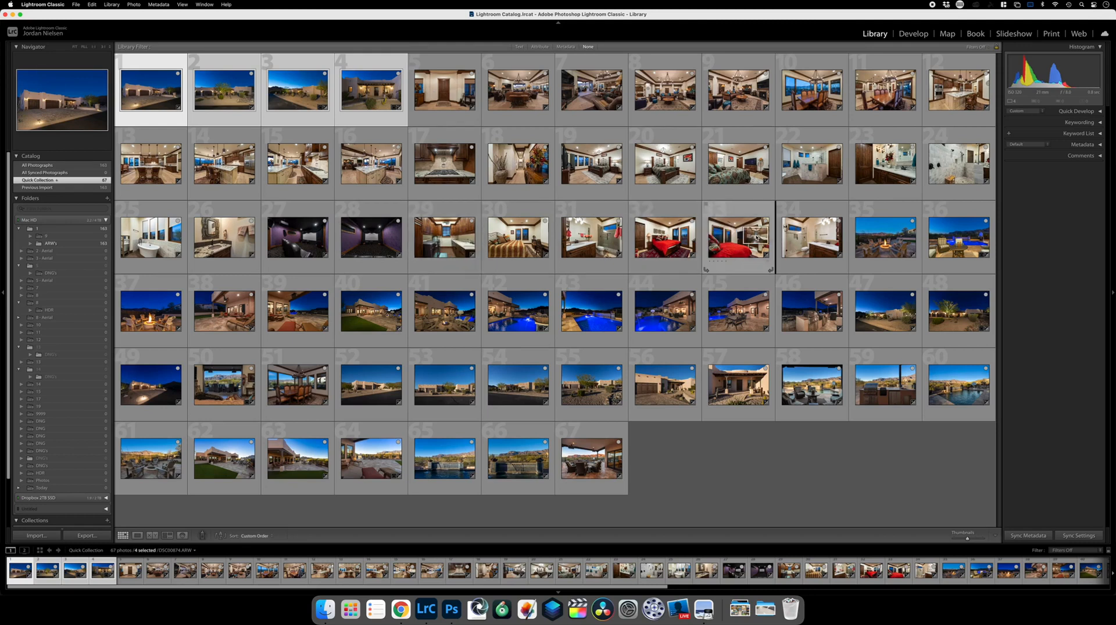
Move the wood-cabinet sink room photo to position 34 and place the seven twilight backyard photos, 40 to 46, directly after it.
{"action": "left_click_drag", "start_coordinate": [826, 233], "coordinate": [783, 258]}
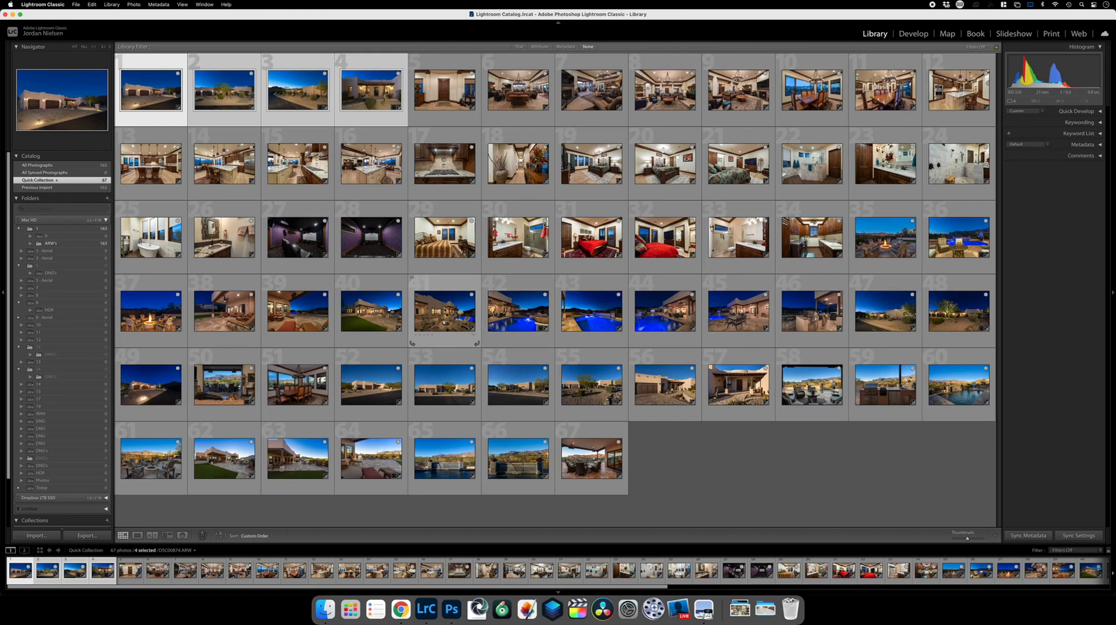
{"action": "left_click", "coordinate": [369, 319]}
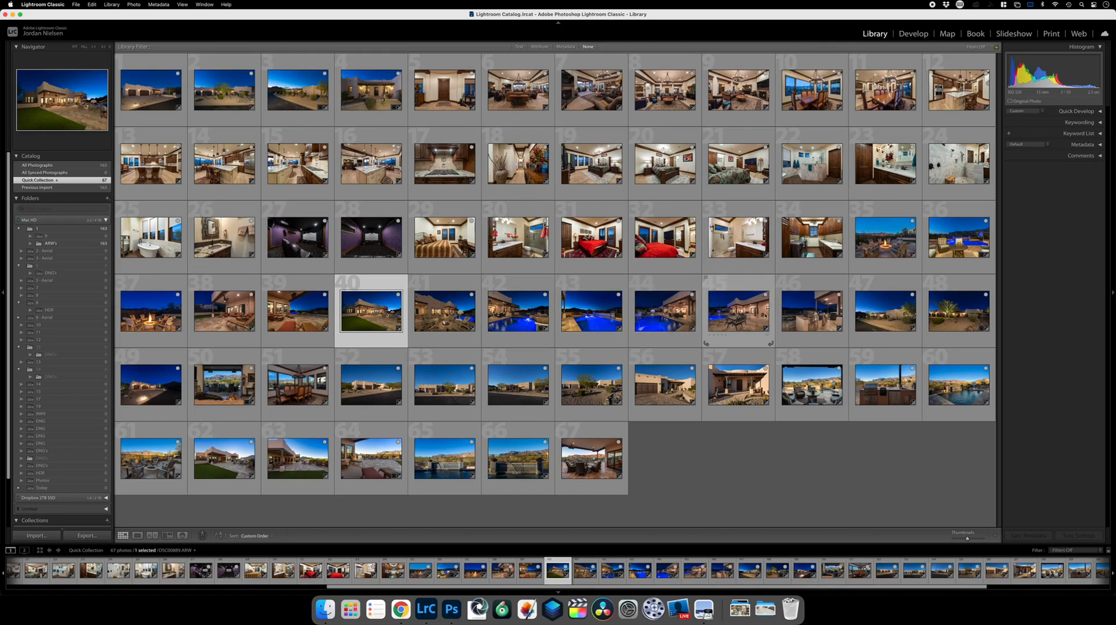
{"action": "left_click", "coordinate": [812, 317], "text": "shift"}
{"action": "left_click_drag", "start_coordinate": [812, 317], "coordinate": [832, 256]}
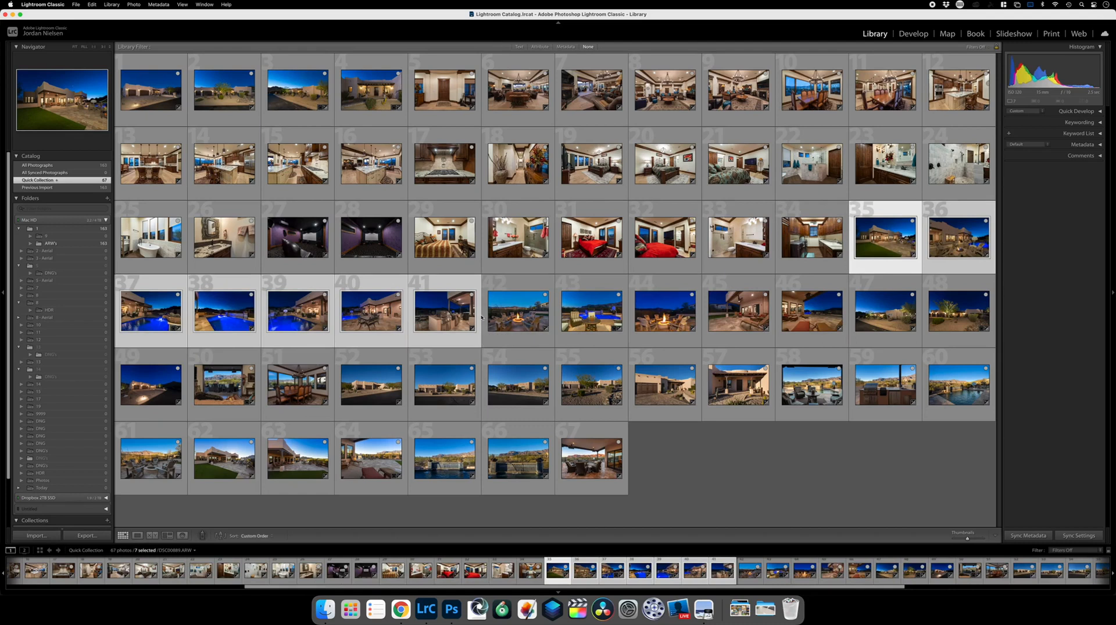
Place the two twilight covered patio lounge photos directly before the fire pit photos, at positions 42 and 43.
{"action": "left_click", "coordinate": [516, 316]}
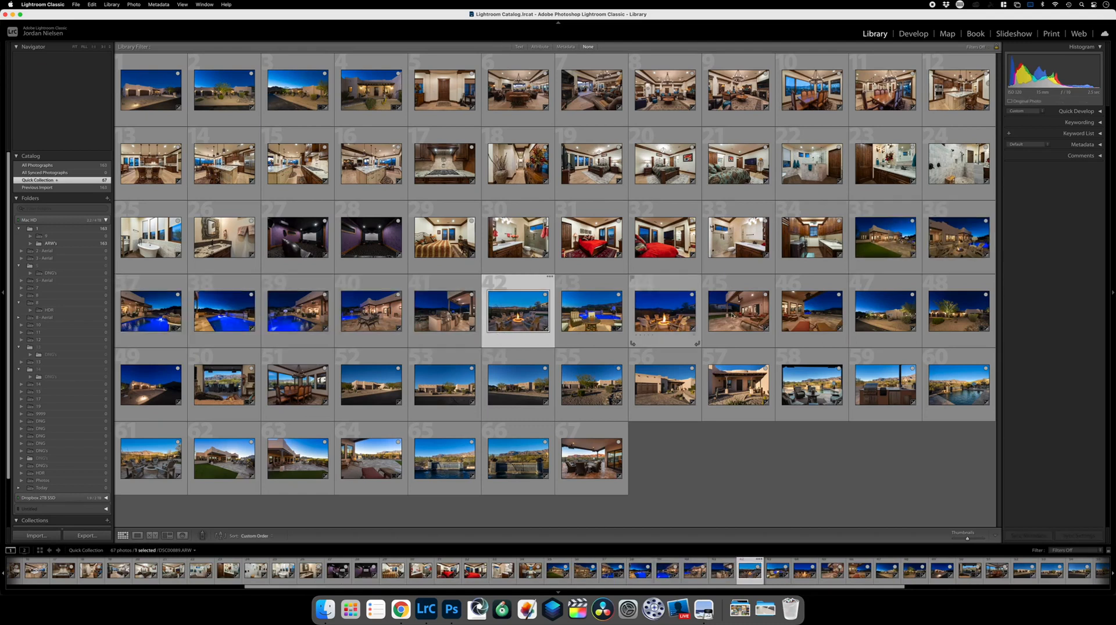
{"action": "left_click", "coordinate": [738, 311]}
{"action": "left_click", "coordinate": [807, 312]}
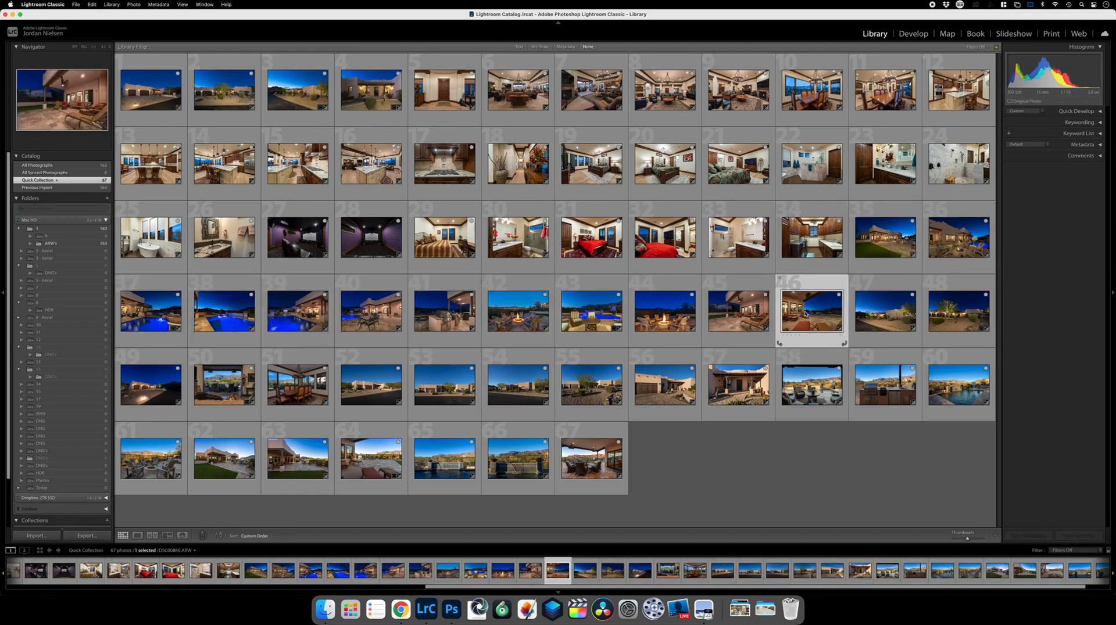
{"action": "left_click_drag", "start_coordinate": [445, 324], "coordinate": [483, 320]}
{"action": "left_click_drag", "start_coordinate": [796, 313], "coordinate": [559, 324]}
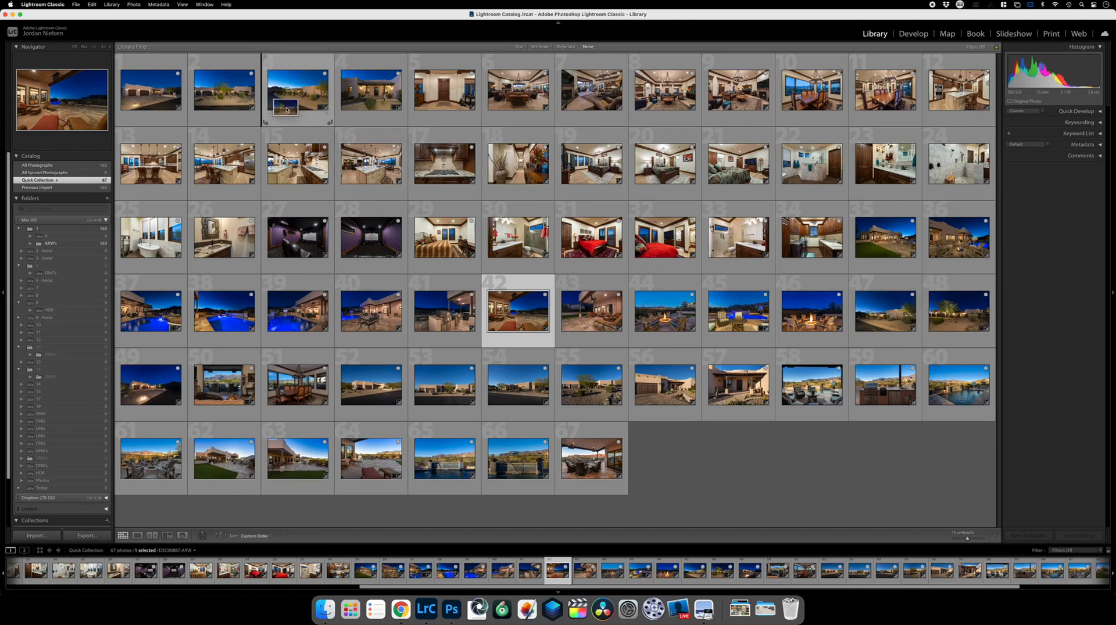
Move the twilight tree and street views to positions 3 and 5, and the darker fire pit photo to position 46.
{"action": "left_click_drag", "start_coordinate": [286, 110], "coordinate": [286, 109]}
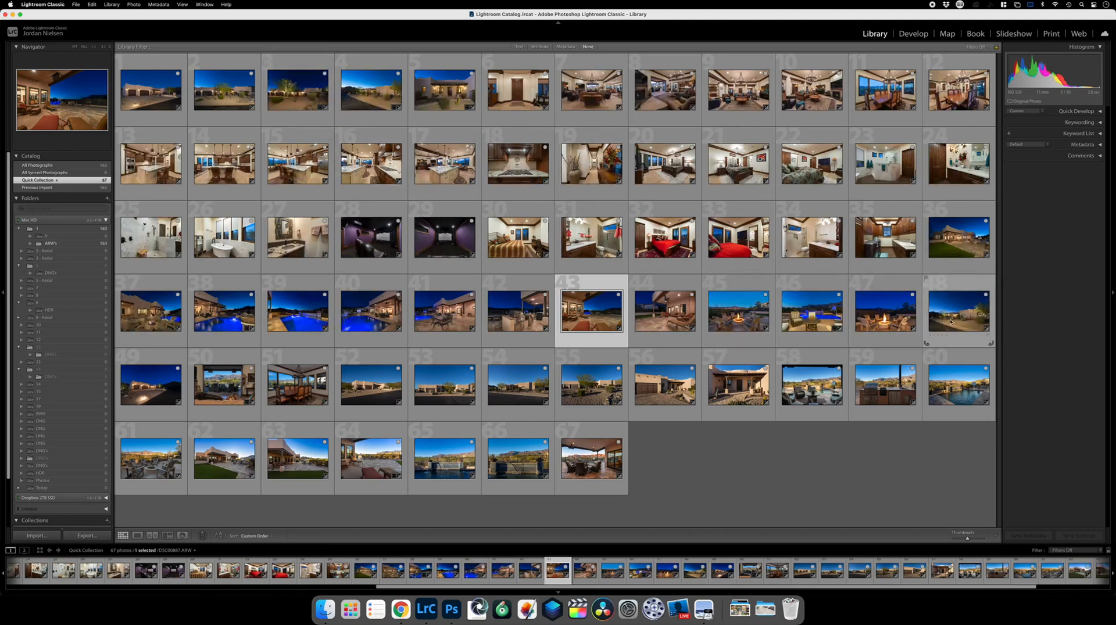
{"action": "left_click_drag", "start_coordinate": [964, 320], "coordinate": [433, 103]}
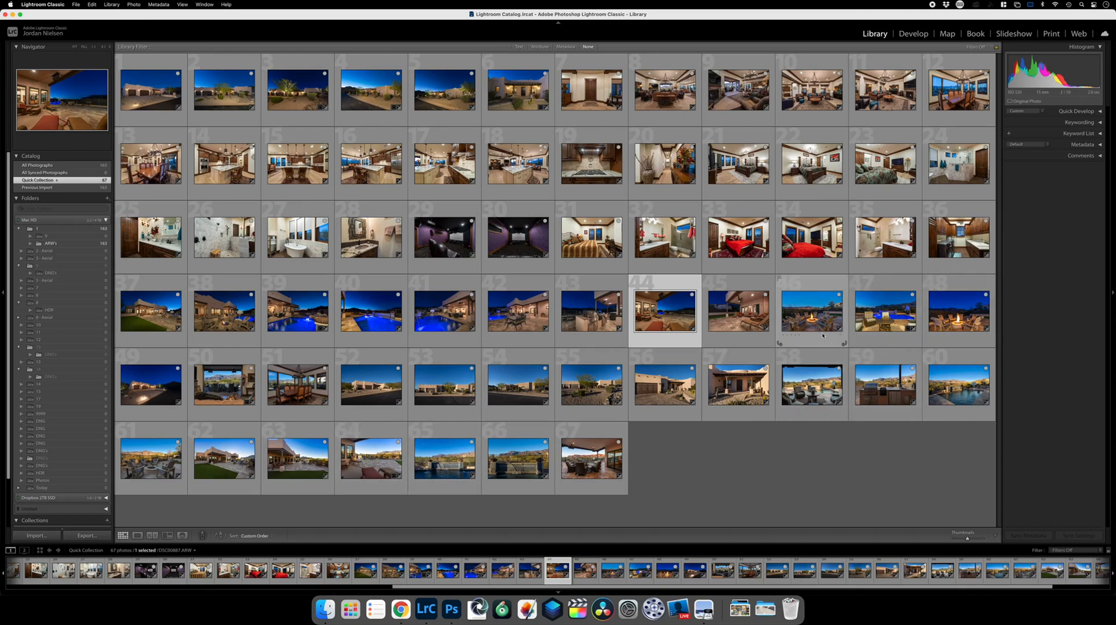
{"action": "left_click_drag", "start_coordinate": [950, 314], "coordinate": [690, 317]}
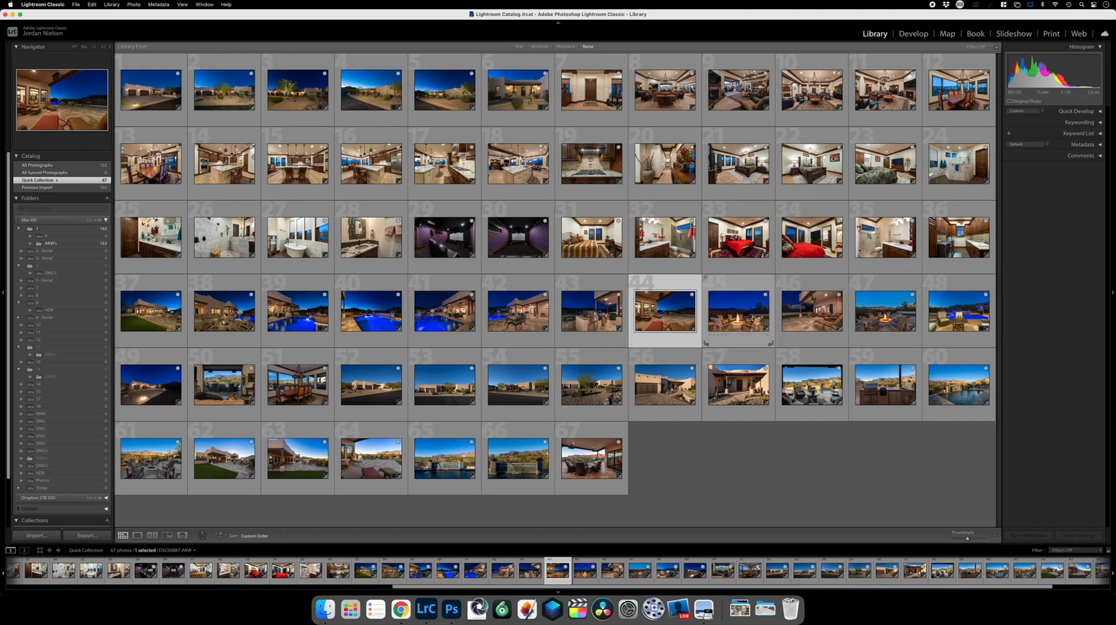
{"action": "left_click_drag", "start_coordinate": [727, 318], "coordinate": [847, 333]}
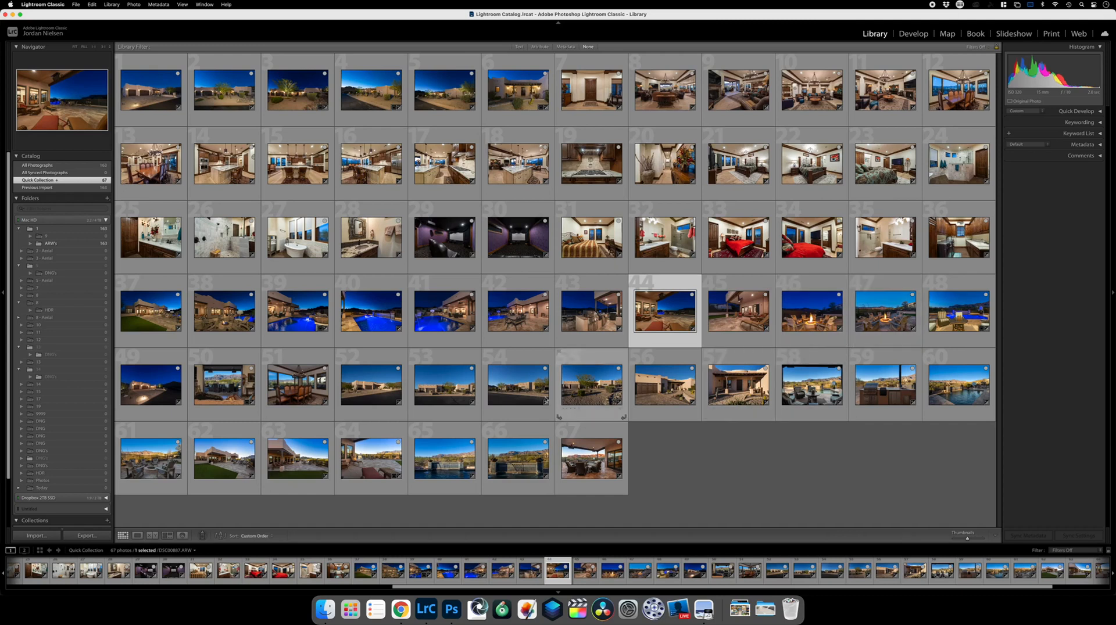
Move the remaining twilight garage photo to position 2 and the living room photo with the mountain view to position 10.
{"action": "left_click_drag", "start_coordinate": [145, 397], "coordinate": [187, 90]}
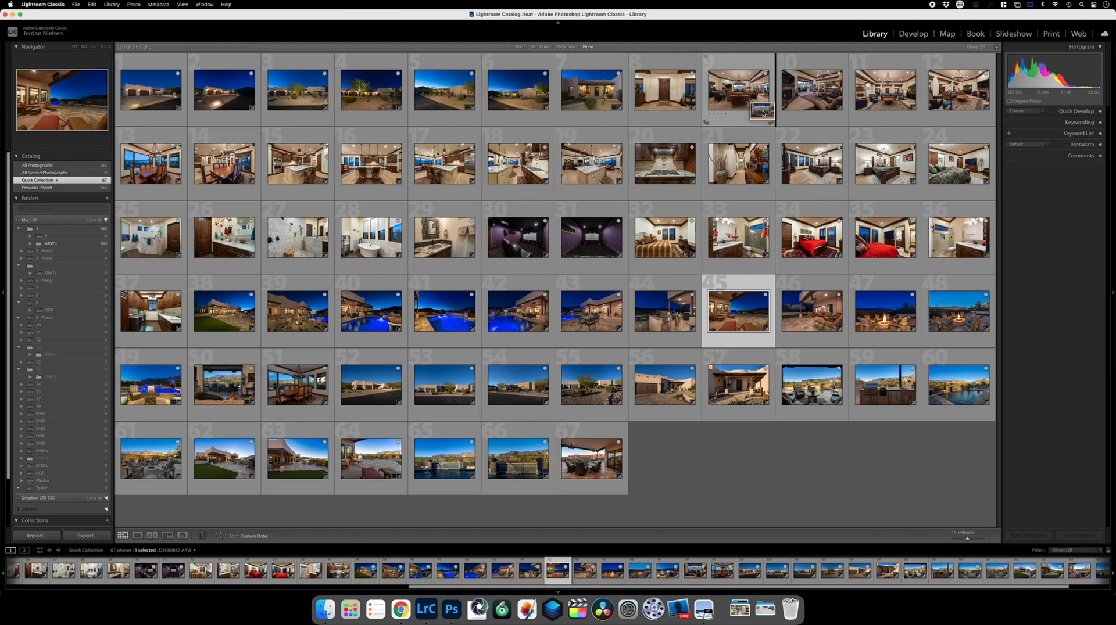
{"action": "left_click_drag", "start_coordinate": [738, 129], "coordinate": [738, 129]}
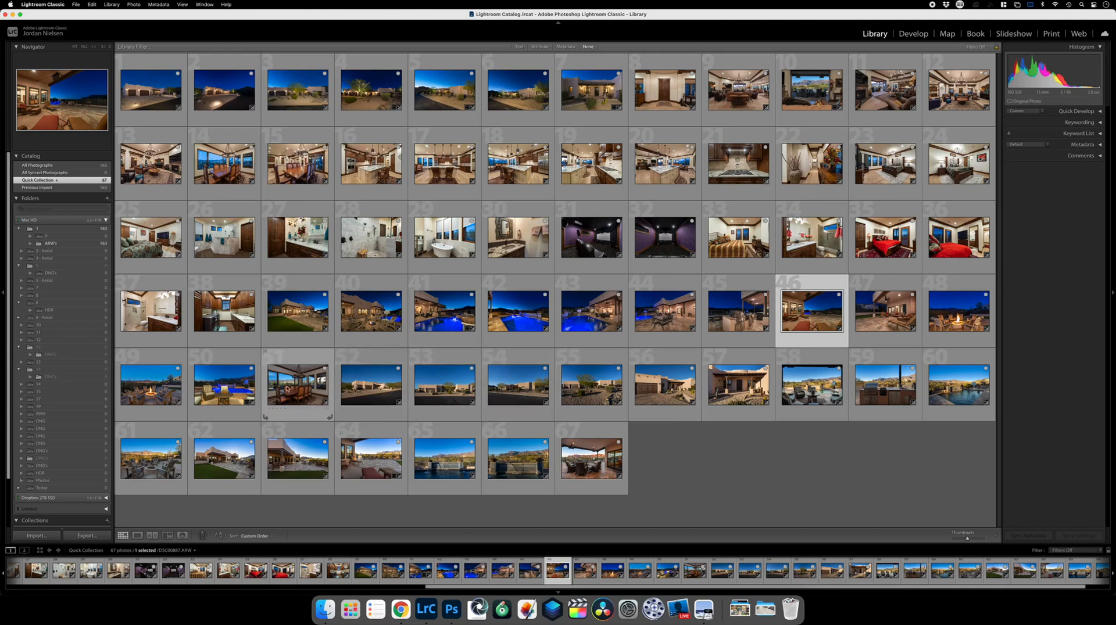
Move the daytime dining room photo from position 51 to the end of the collection.
{"action": "left_click_drag", "start_coordinate": [303, 390], "coordinate": [333, 381]}
{"action": "left_click", "coordinate": [300, 392]}
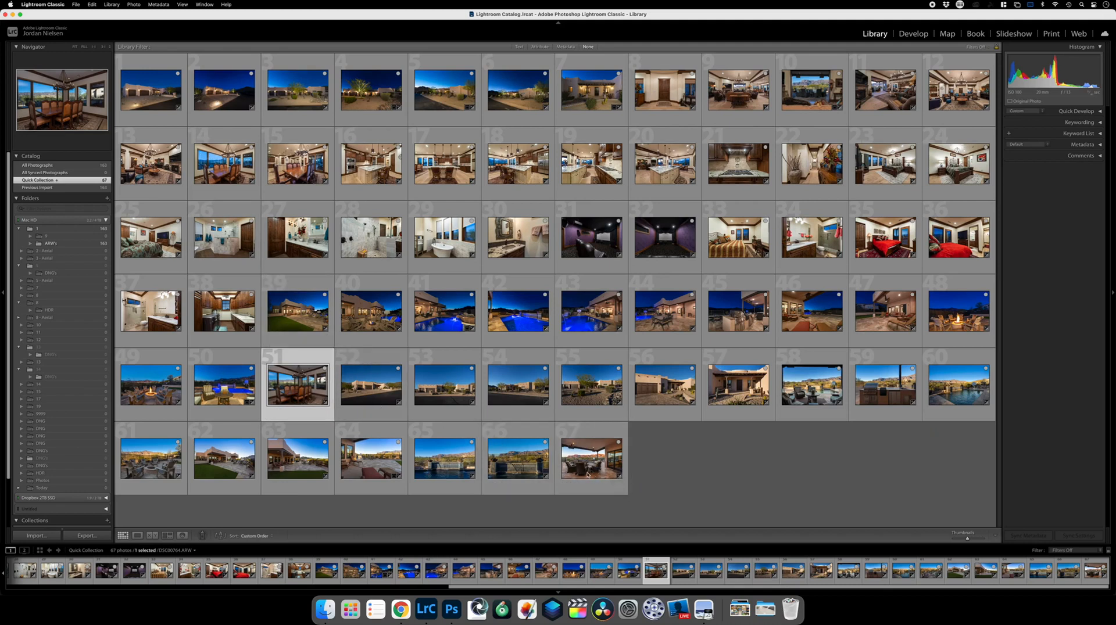
{"action": "left_click_drag", "start_coordinate": [587, 474], "coordinate": [588, 471]}
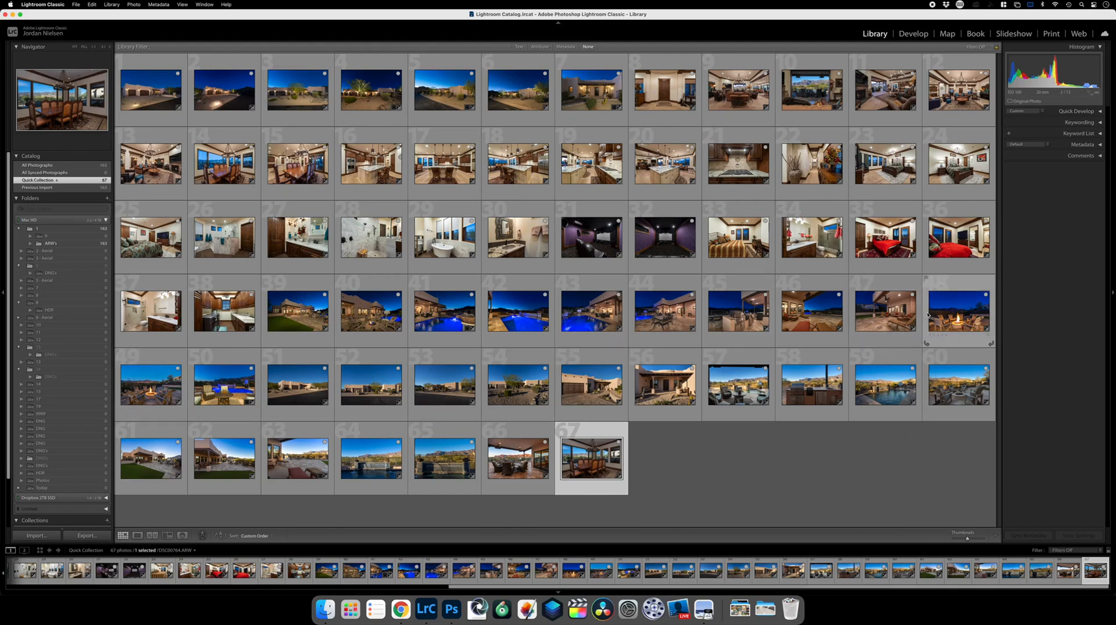
Remove the twilight pool seating photo from the Quick Collection and move the brighter dusk fire pit photo to the end.
{"action": "left_click", "coordinate": [173, 398]}
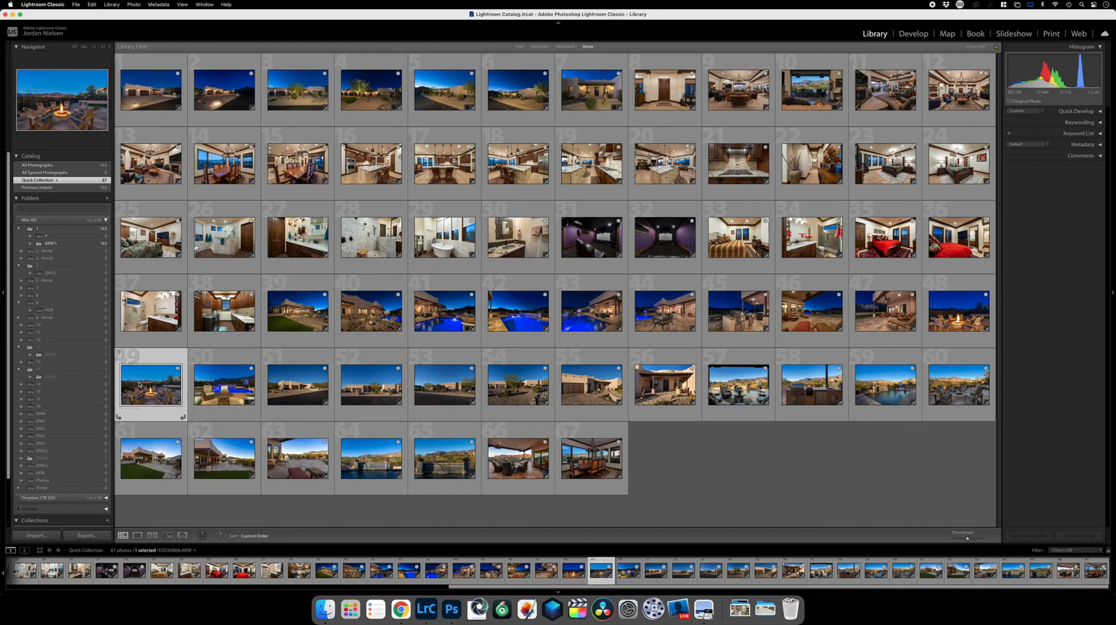
{"action": "left_click", "coordinate": [235, 395]}
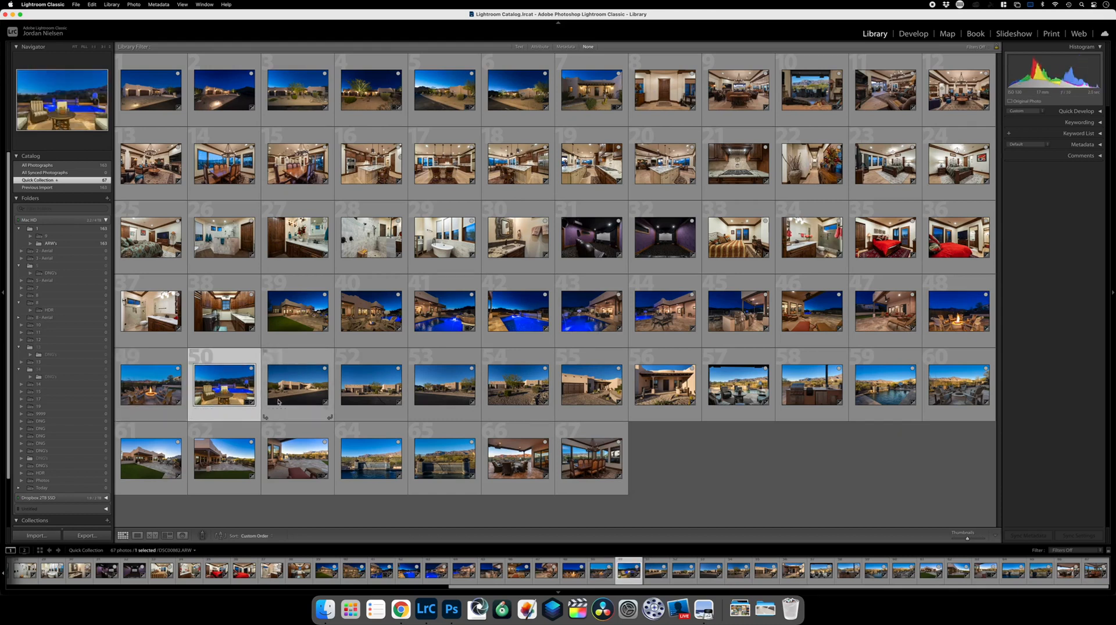
{"action": "key", "text": "b"}
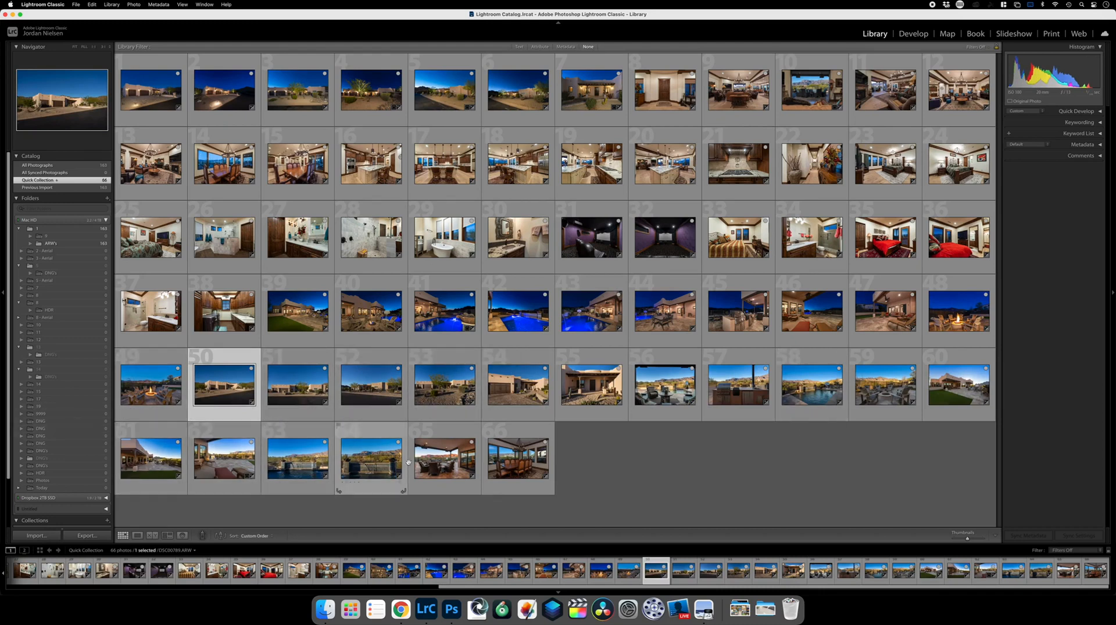
{"action": "left_click_drag", "start_coordinate": [158, 389], "coordinate": [549, 450]}
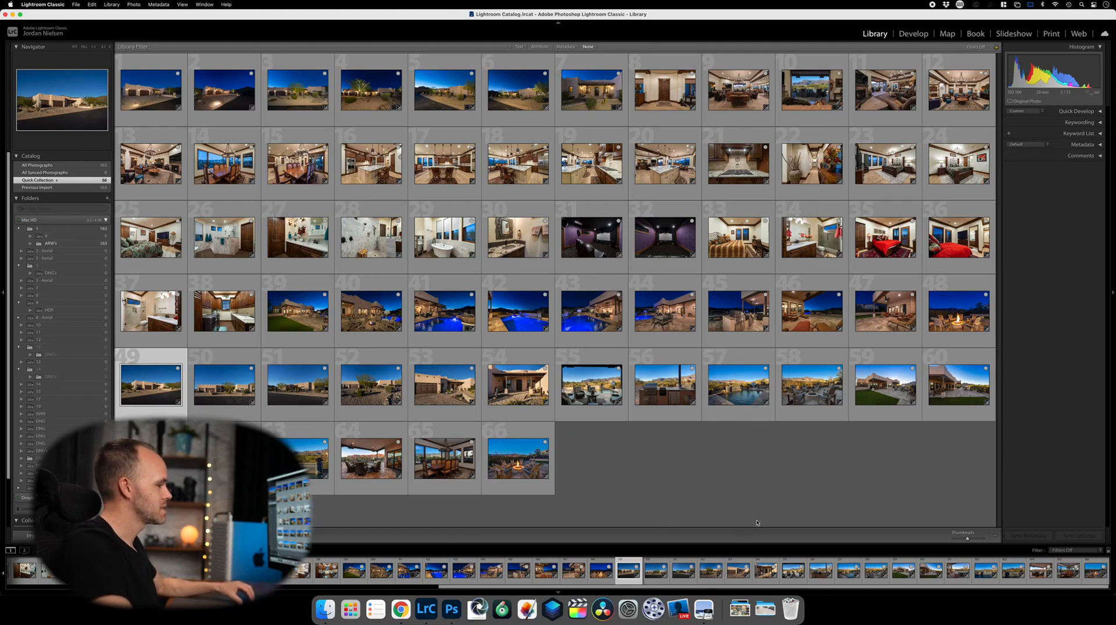
Enlarge the thumbnails to compare the twilight front exteriors and remove photo 5, the brighter street view, from the Quick Collection.
{"action": "left_click_drag", "start_coordinate": [967, 538], "coordinate": [974, 540]}
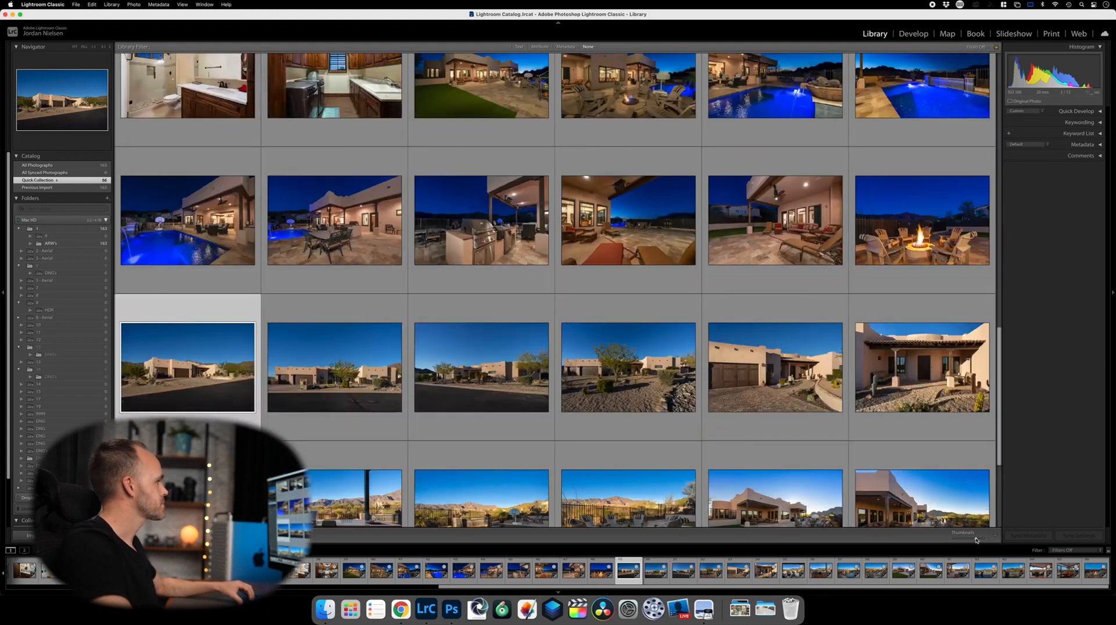
{"action": "left_click", "coordinate": [982, 538]}
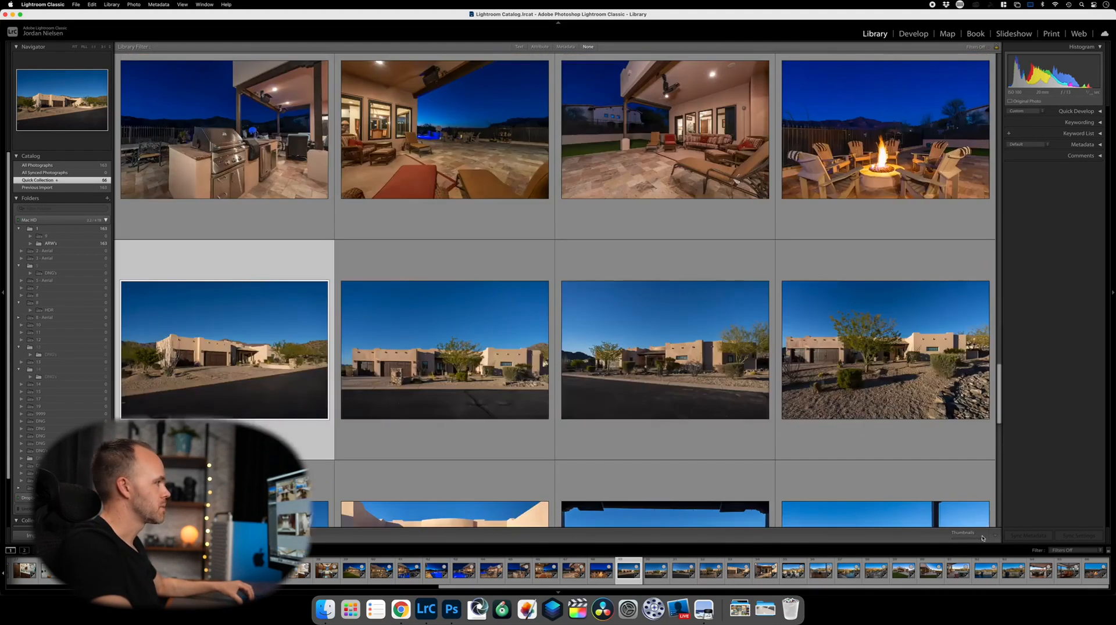
{"action": "scroll", "coordinate": [701, 294], "scroll_direction": "up", "scroll_amount": 10}
{"action": "scroll", "coordinate": [701, 293], "scroll_direction": "up", "scroll_amount": 5}
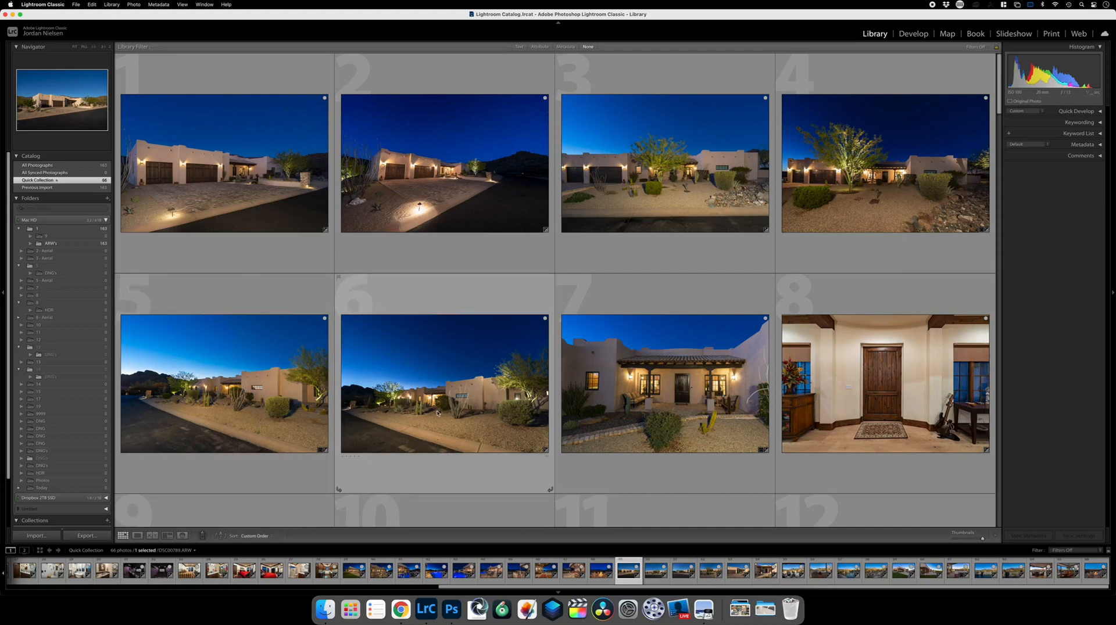
{"action": "left_click", "coordinate": [290, 391]}
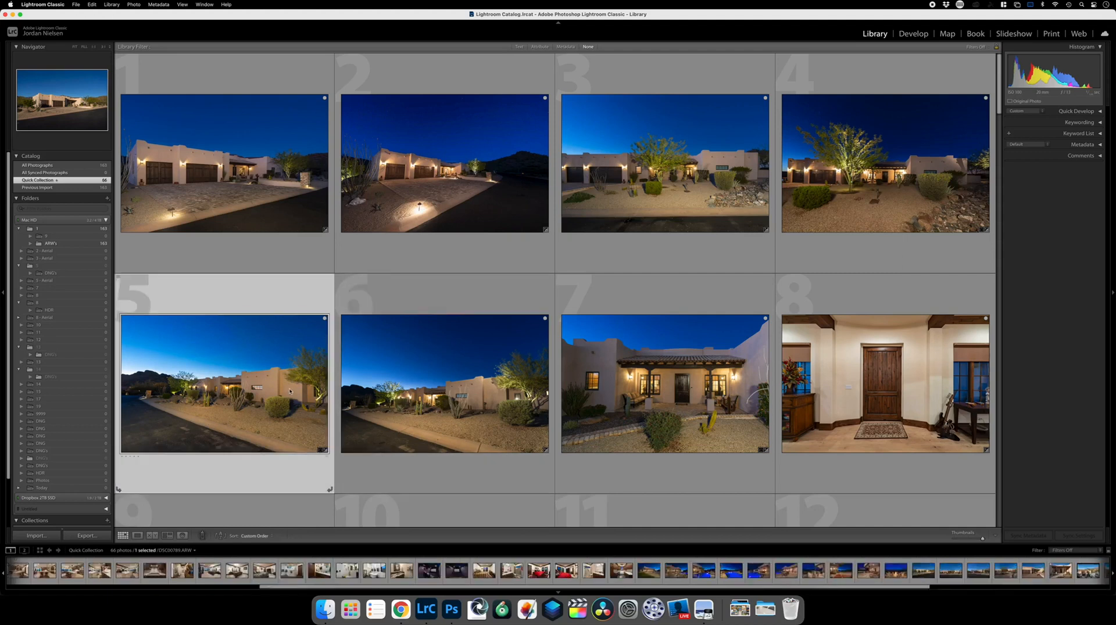
{"action": "key", "text": "b"}
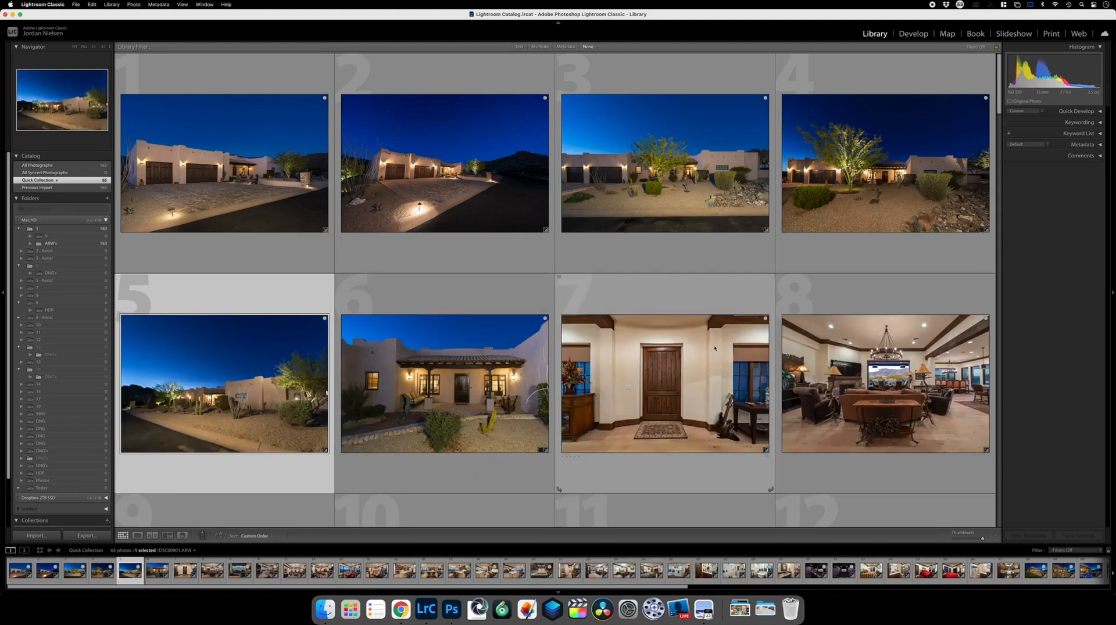
Shrink the thumbnails to fit the whole collection and move the brighter twilight front photo at position 3 to the end.
{"action": "left_click", "coordinate": [975, 540]}
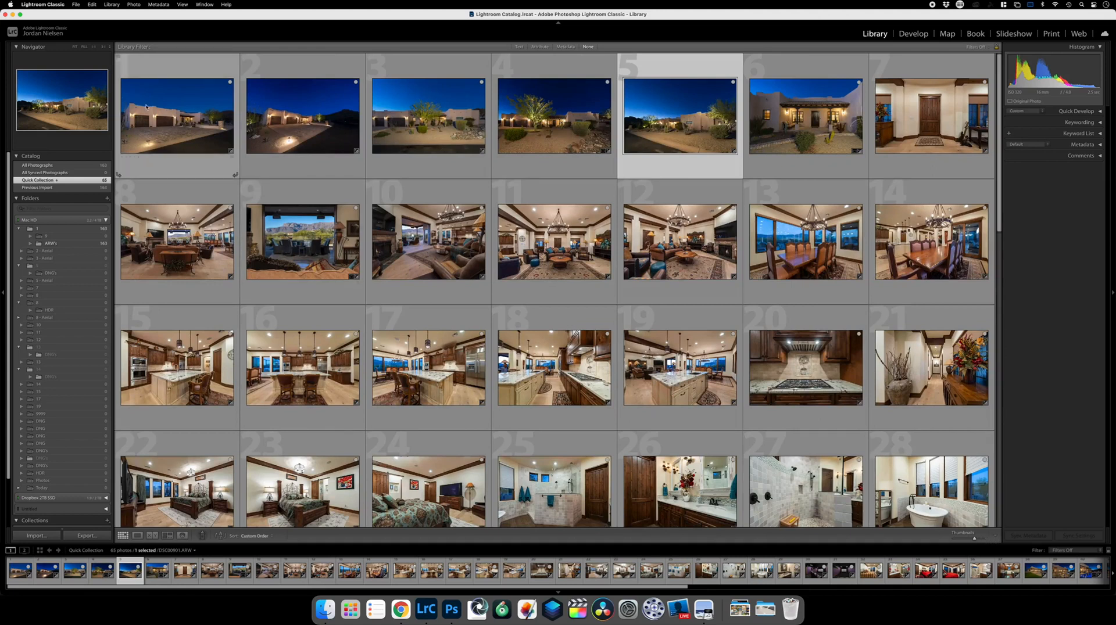
{"action": "left_click", "coordinate": [339, 101]}
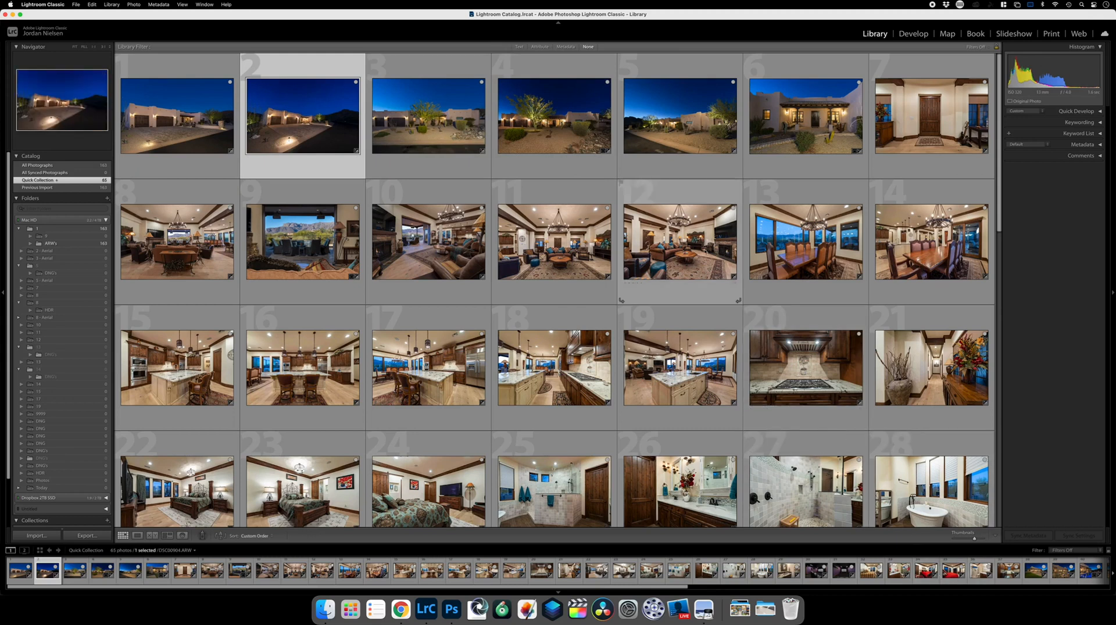
{"action": "left_click", "coordinate": [595, 135]}
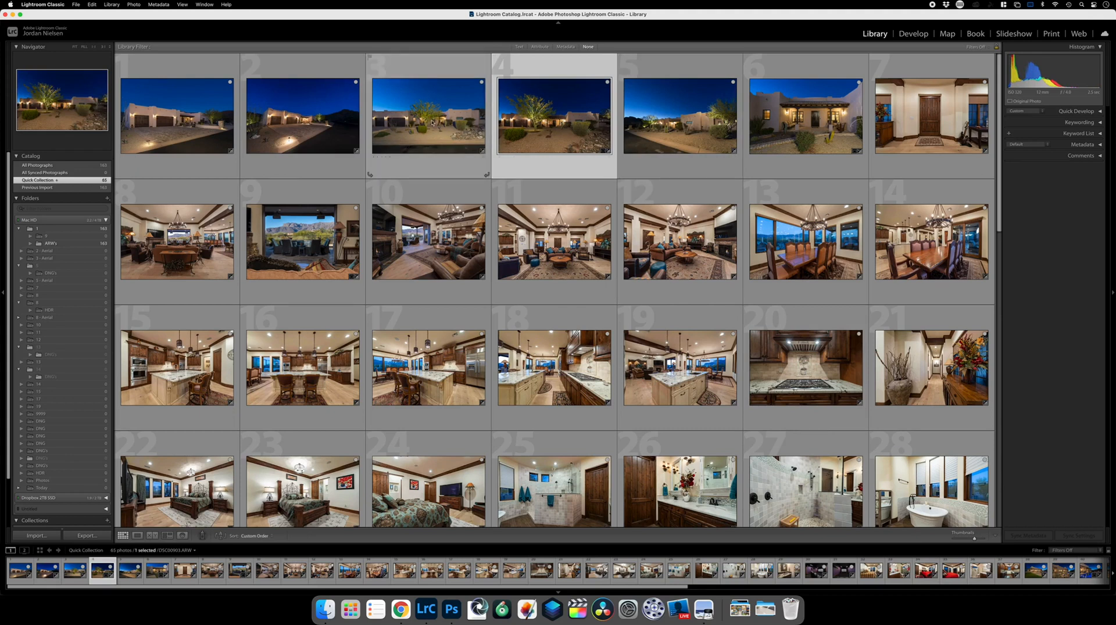
{"action": "left_click_drag", "start_coordinate": [974, 539], "coordinate": [965, 538]}
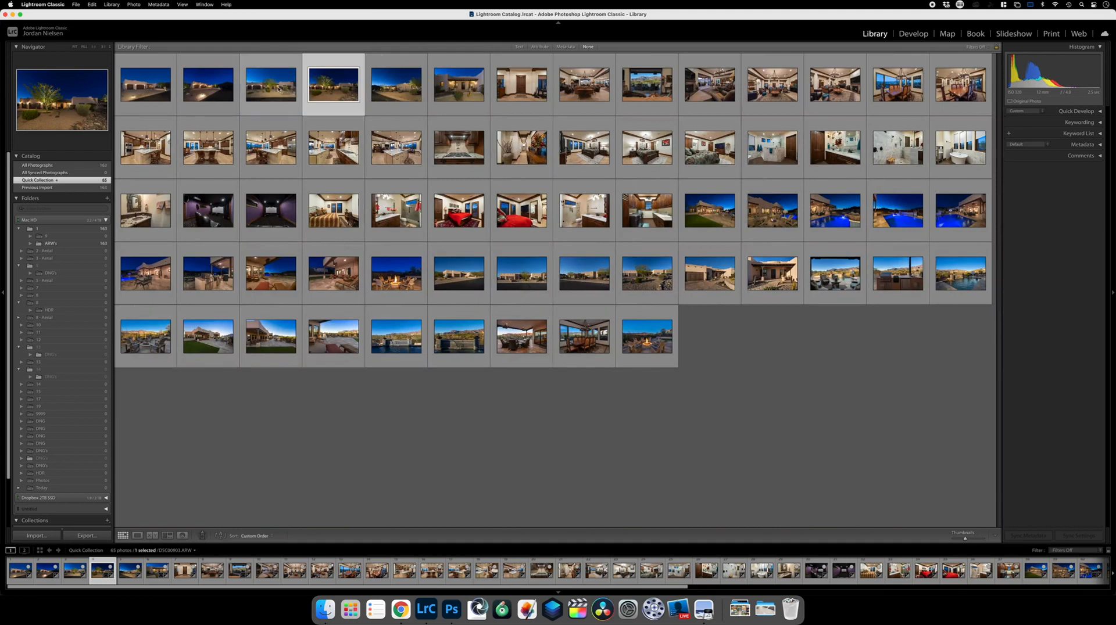
{"action": "left_click_drag", "start_coordinate": [648, 326], "coordinate": [651, 324]}
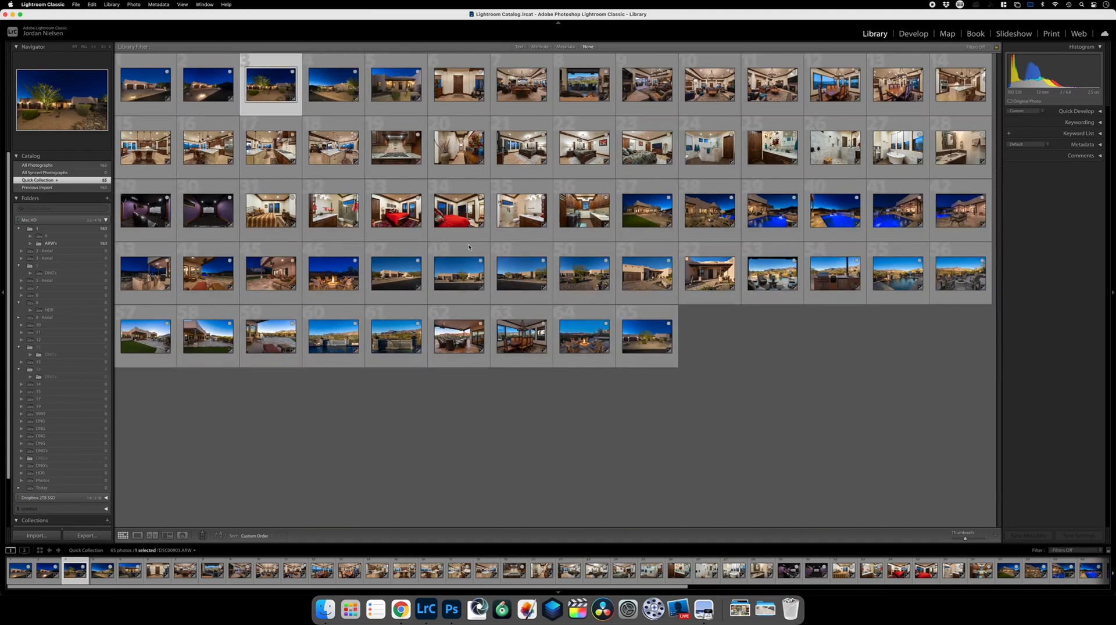
Open the twilight driveway photo at position 2 for developing, try Auto Upright on it and switch Upright back off.
{"action": "left_click", "coordinate": [208, 86]}
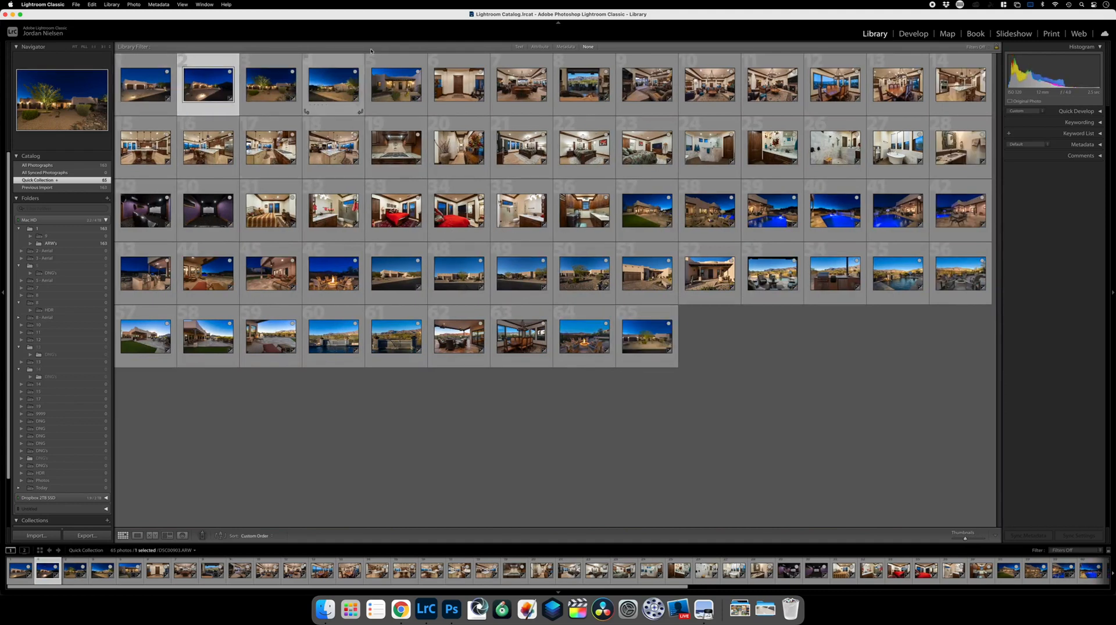
{"action": "left_click", "coordinate": [911, 34]}
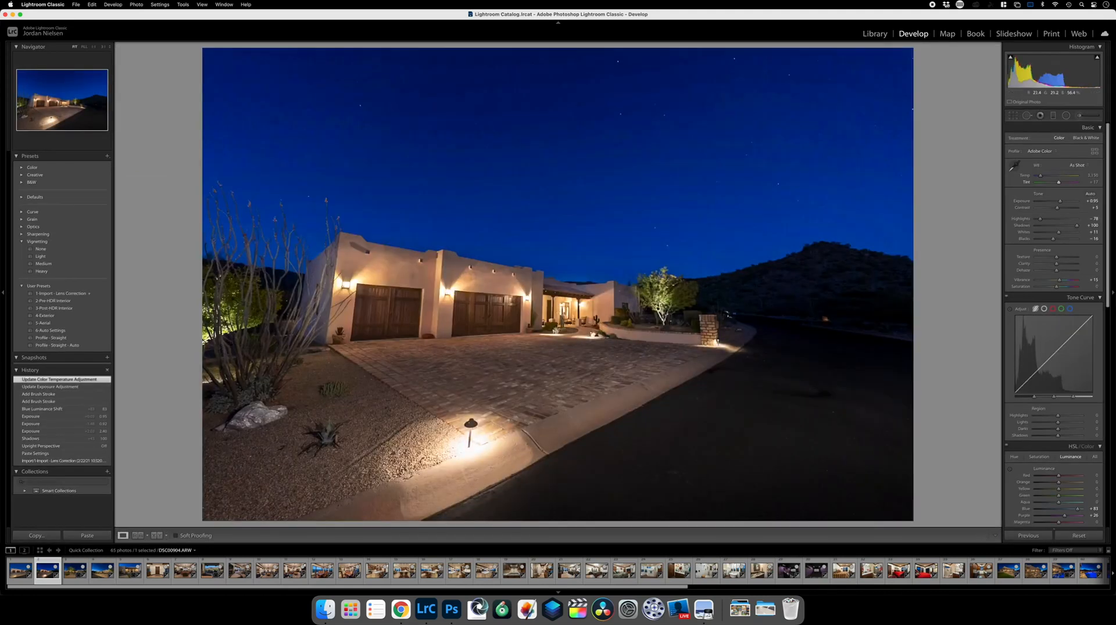
{"action": "scroll", "coordinate": [1014, 440], "scroll_direction": "down", "scroll_amount": 12}
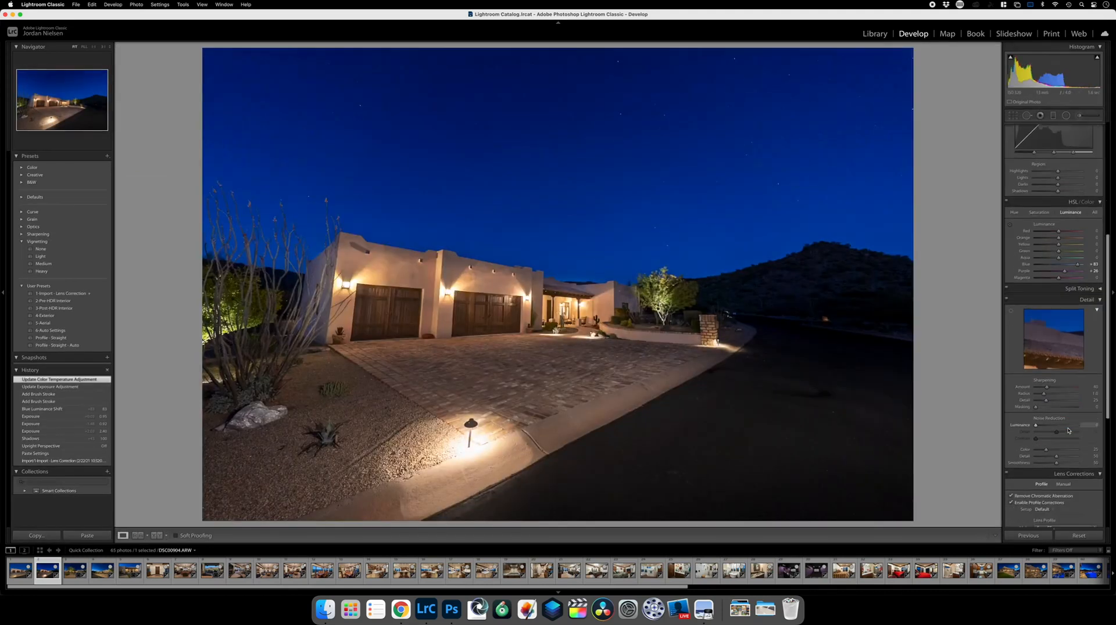
{"action": "scroll", "coordinate": [1067, 430], "scroll_direction": "down", "scroll_amount": 5}
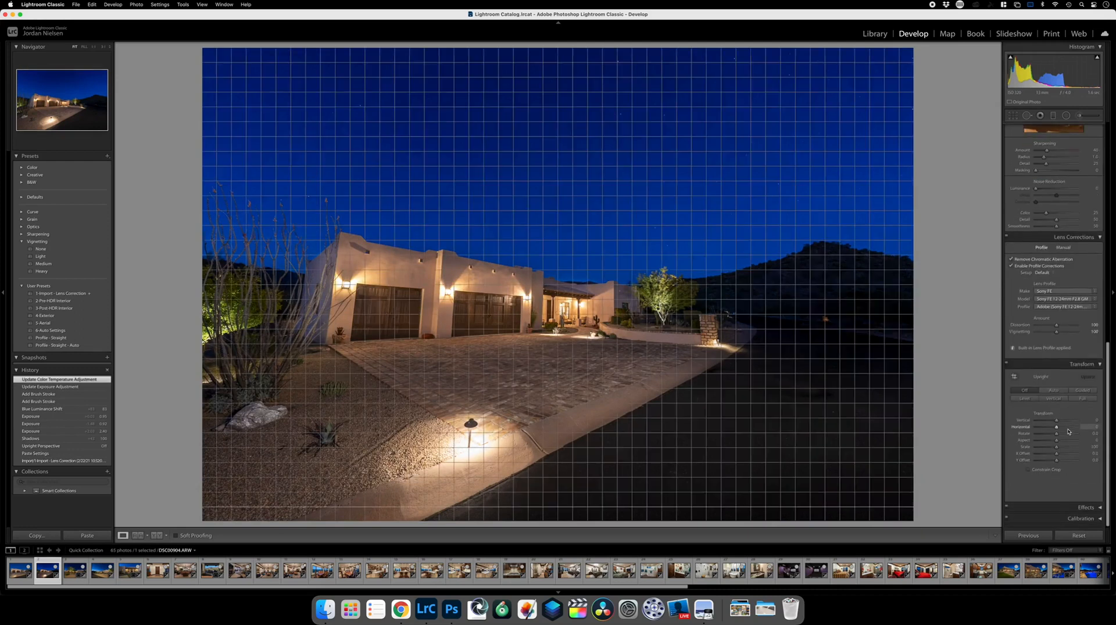
{"action": "left_click", "coordinate": [1055, 391]}
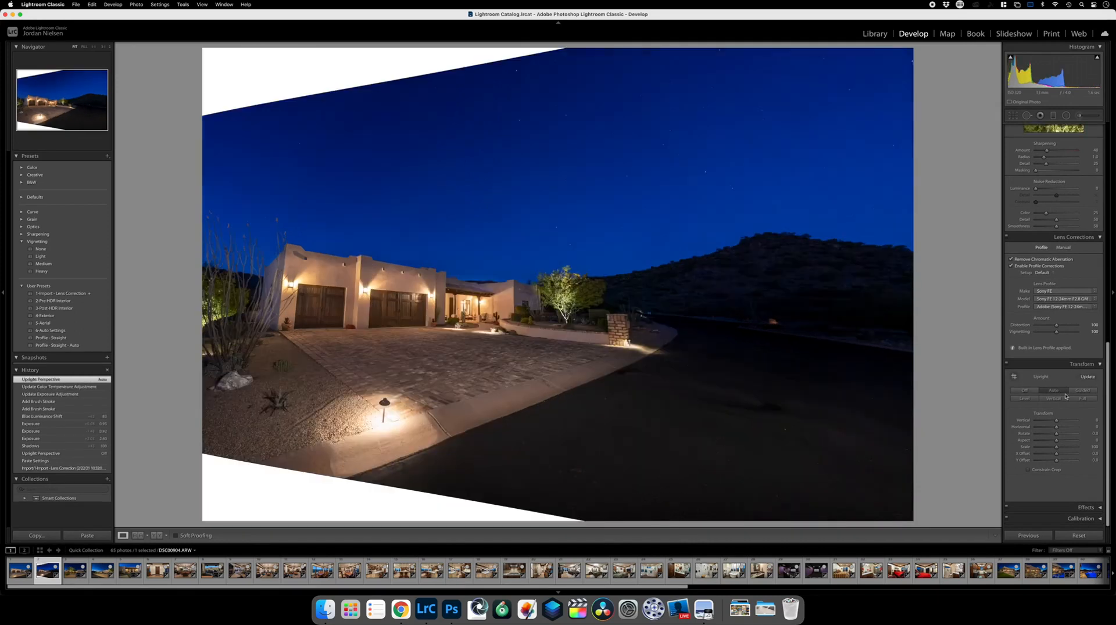
{"action": "left_click", "coordinate": [1023, 391]}
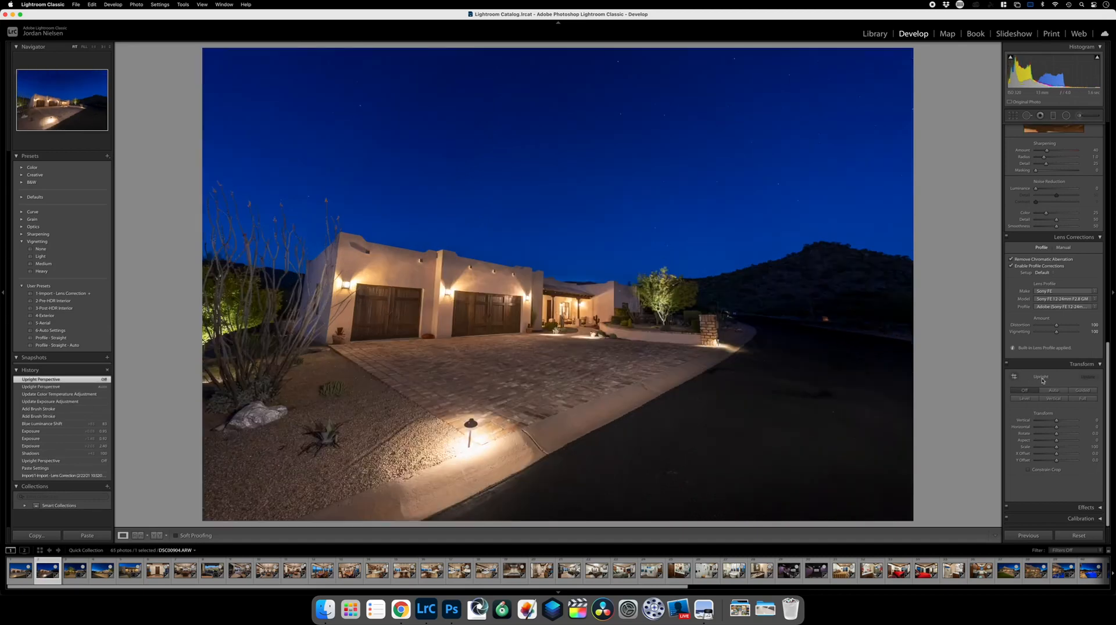
Correct the driveway photo's perspective manually with Vertical about -13, Horizontal +1 and Rotate about -3.4.
{"action": "left_click_drag", "start_coordinate": [1057, 421], "coordinate": [1060, 433]}
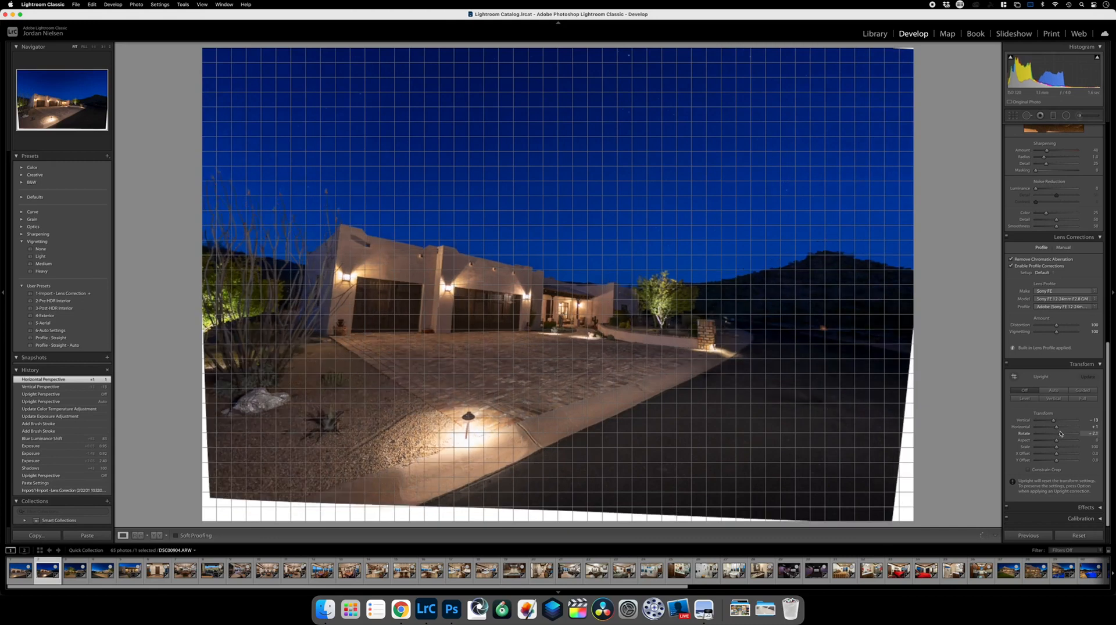
{"action": "left_click_drag", "start_coordinate": [1062, 433], "coordinate": [1050, 435]}
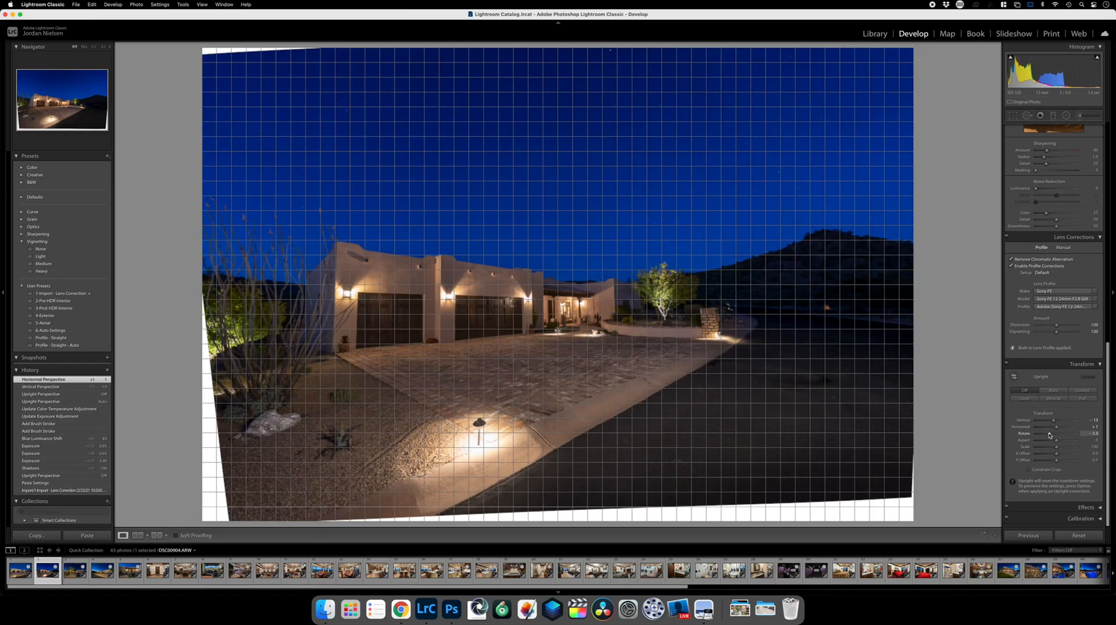
{"action": "left_click_drag", "start_coordinate": [1049, 435], "coordinate": [1050, 436]}
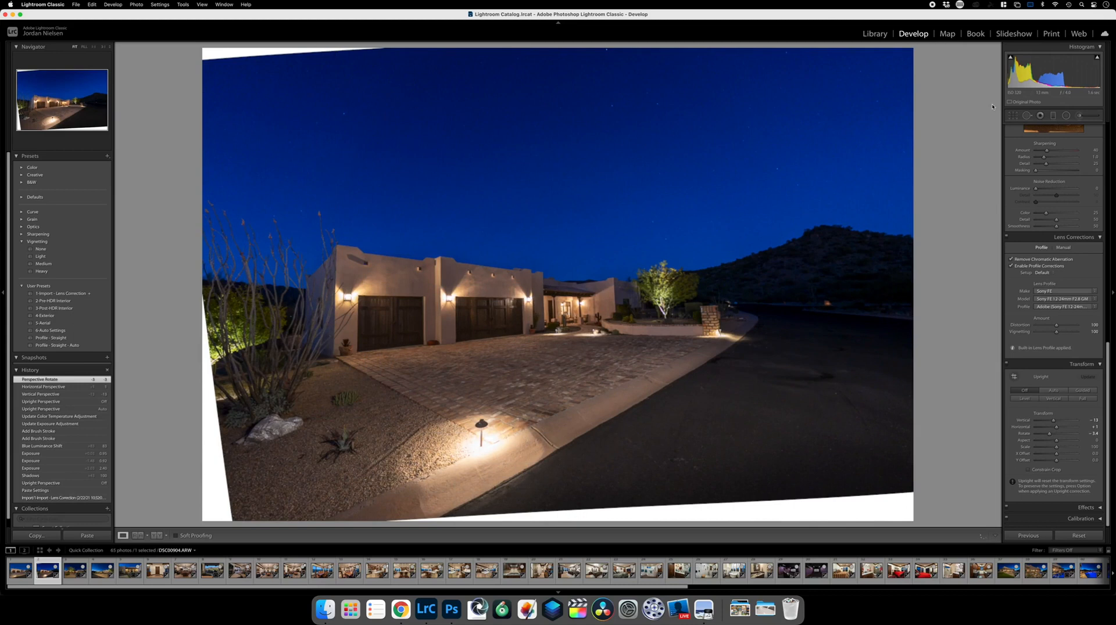
Crop the driveway photo inward from its upper and lower edges to exclude the blank white borders.
{"action": "left_click", "coordinate": [1012, 116]}
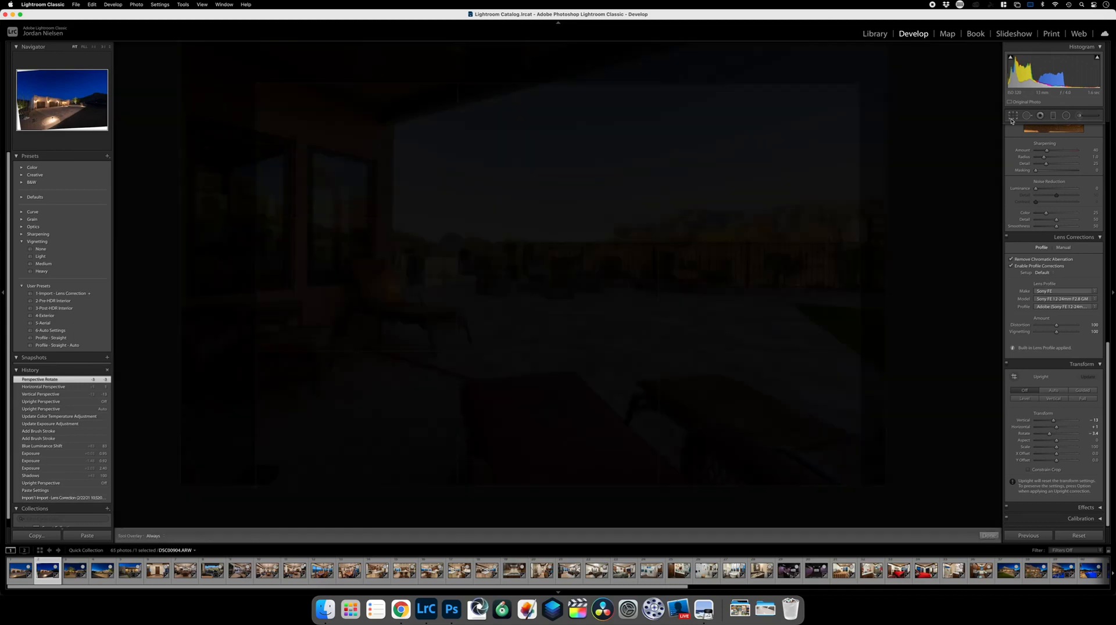
{"action": "left_click_drag", "start_coordinate": [556, 47], "coordinate": [558, 75]}
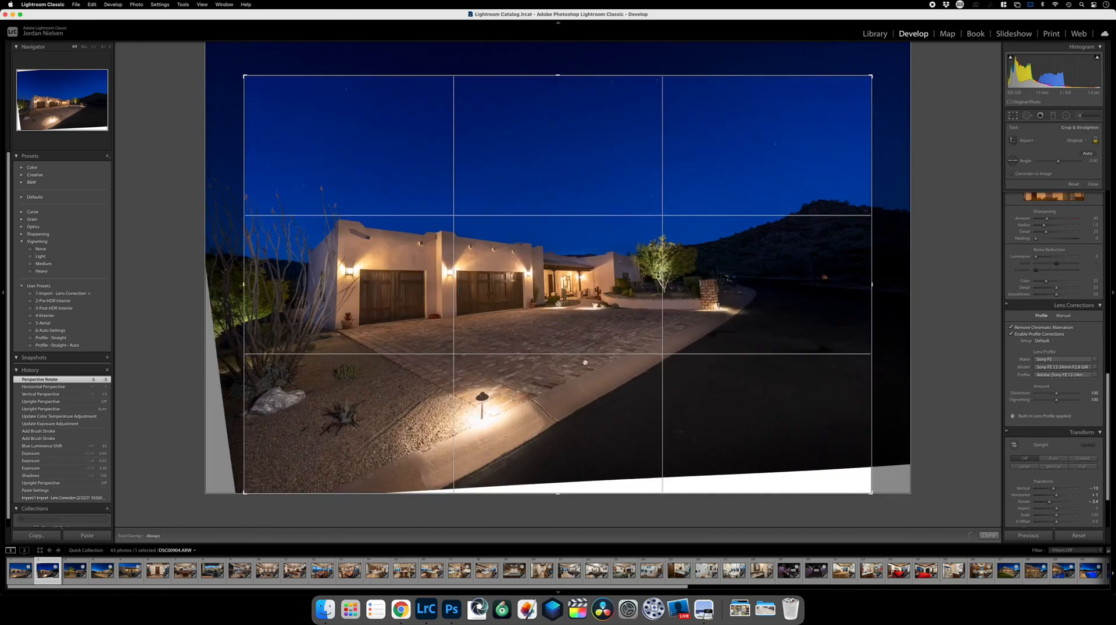
{"action": "left_click_drag", "start_coordinate": [558, 493], "coordinate": [559, 481]}
{"action": "left_click", "coordinate": [560, 479]}
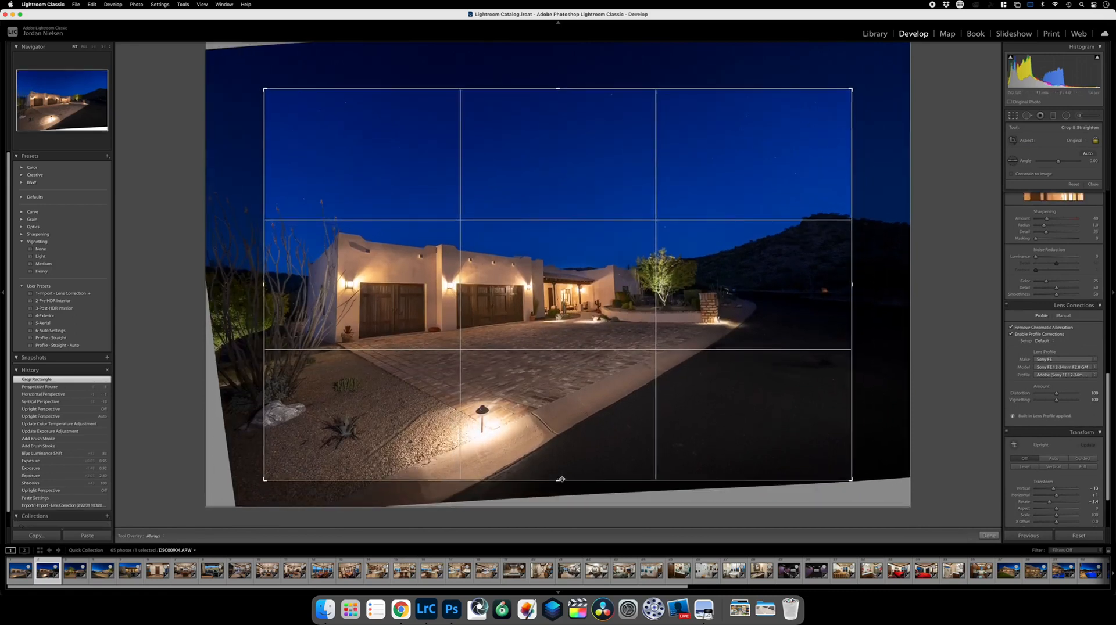
{"action": "left_click", "coordinate": [988, 536]}
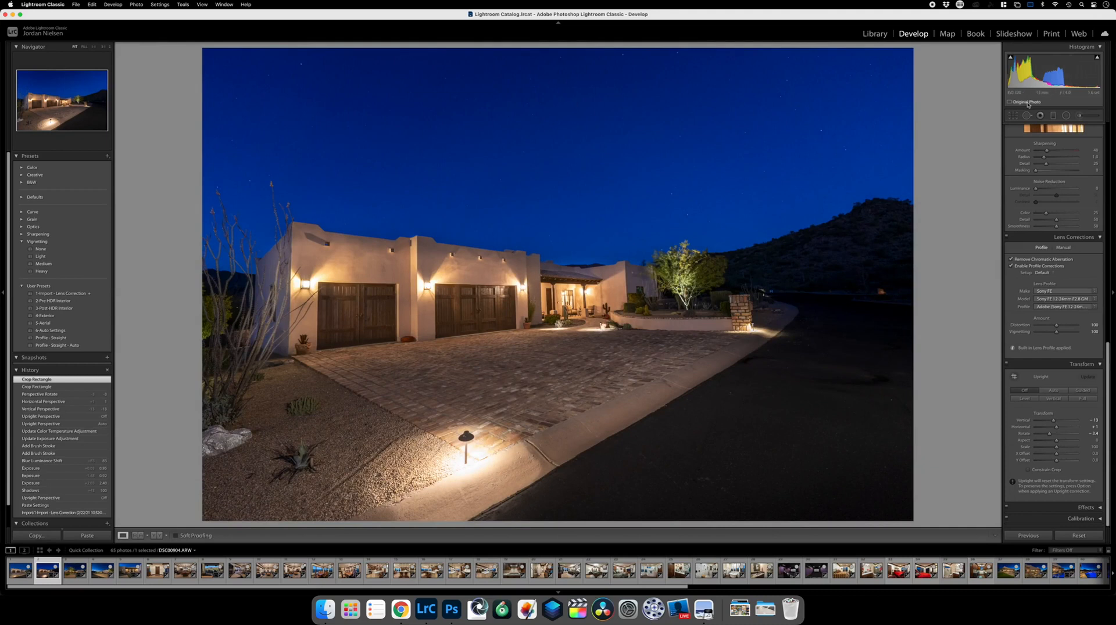
Rotate the driveway photo within its crop by about 2 degrees to level the house.
{"action": "left_click", "coordinate": [1011, 117]}
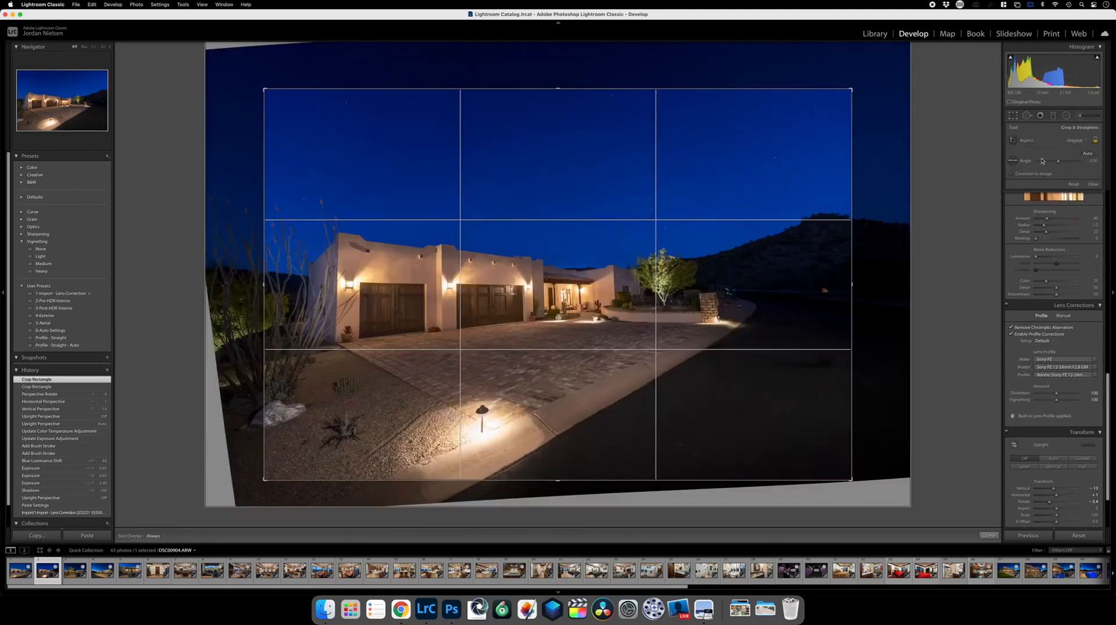
{"action": "left_click_drag", "start_coordinate": [1059, 162], "coordinate": [1060, 159]}
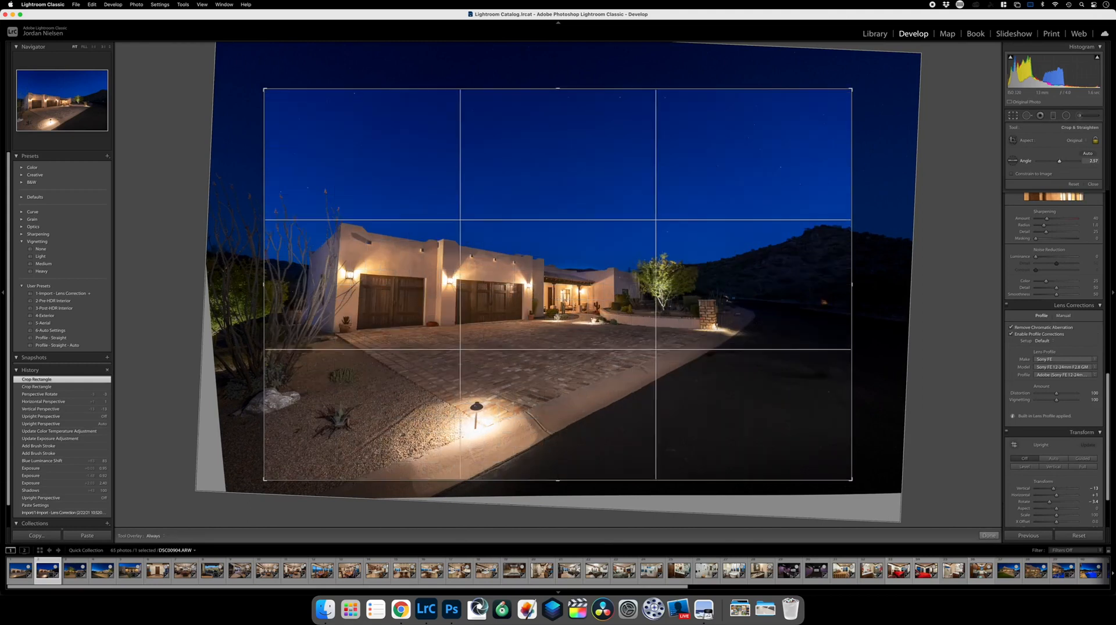
{"action": "left_click", "coordinate": [992, 537]}
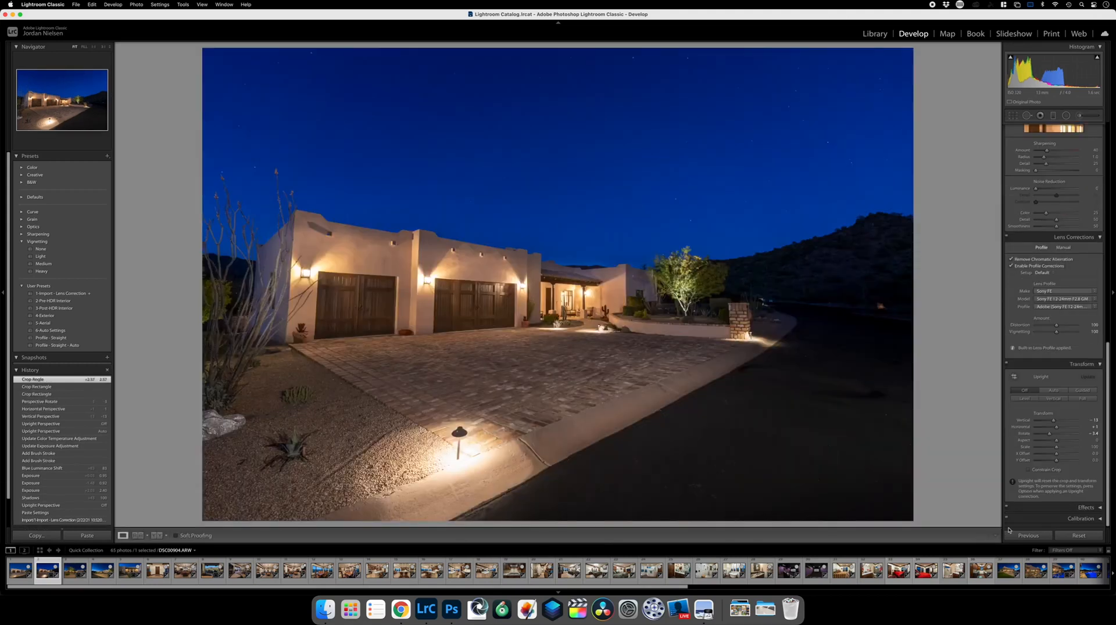
Return to the Library grid, enlarge the thumbnails and remove the twilight driveway photo at position 1 from the Quick Collection.
{"action": "left_click", "coordinate": [875, 34]}
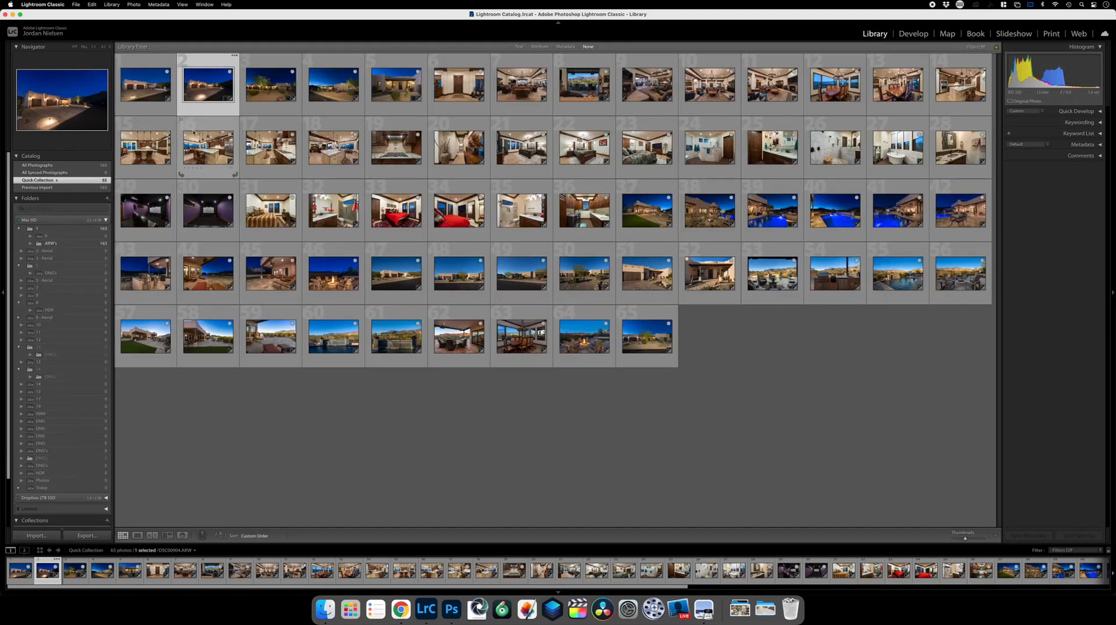
{"action": "left_click", "coordinate": [140, 81]}
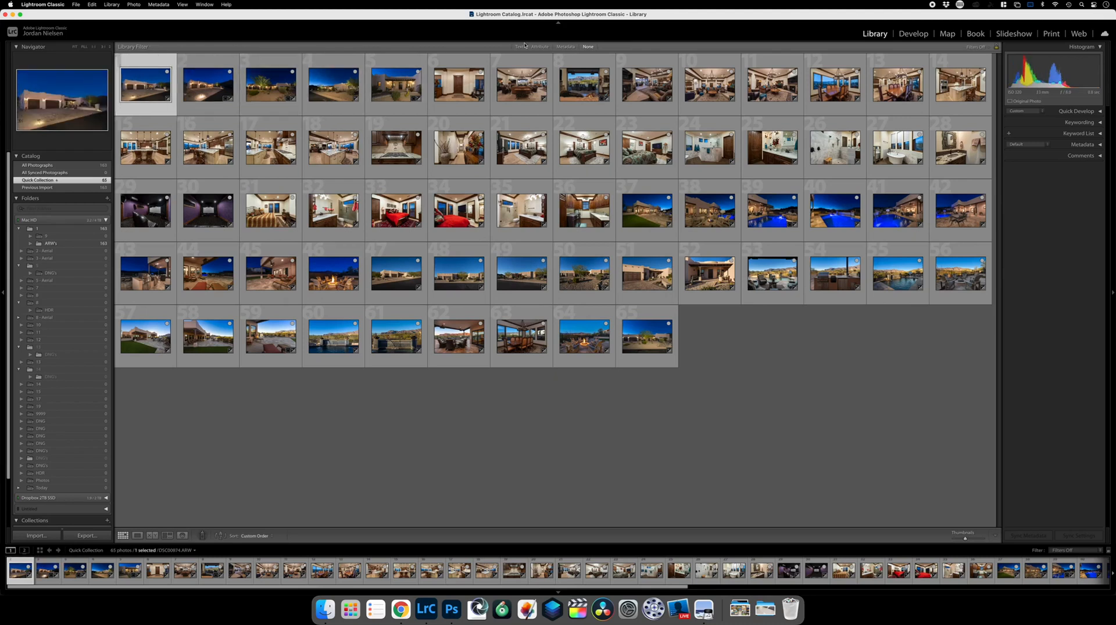
{"action": "left_click", "coordinate": [979, 539]}
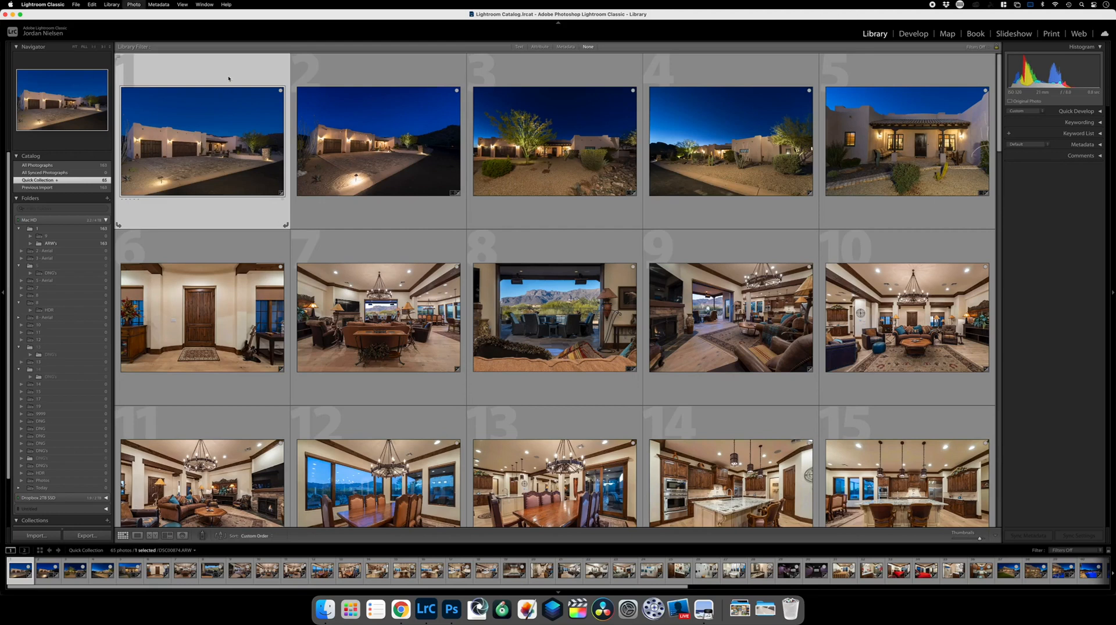
{"action": "key", "text": "b"}
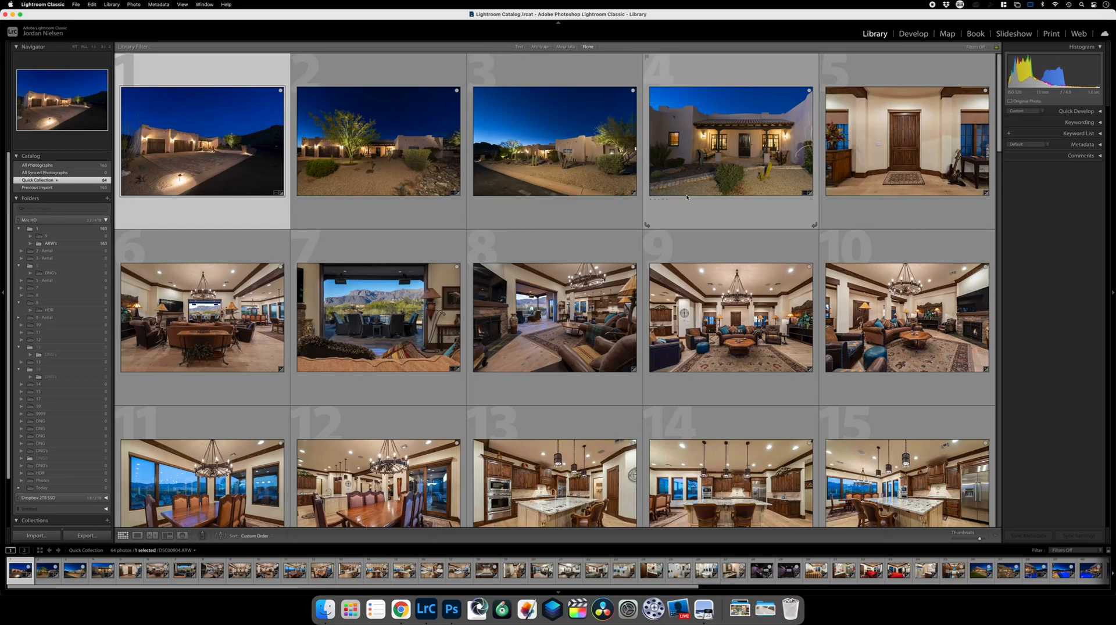
Remove the twilight front exterior at position 64, the last photo, from the Quick Collection.
{"action": "scroll", "coordinate": [686, 197], "scroll_direction": "down", "scroll_amount": 2}
{"action": "scroll", "coordinate": [686, 199], "scroll_direction": "down", "scroll_amount": 20}
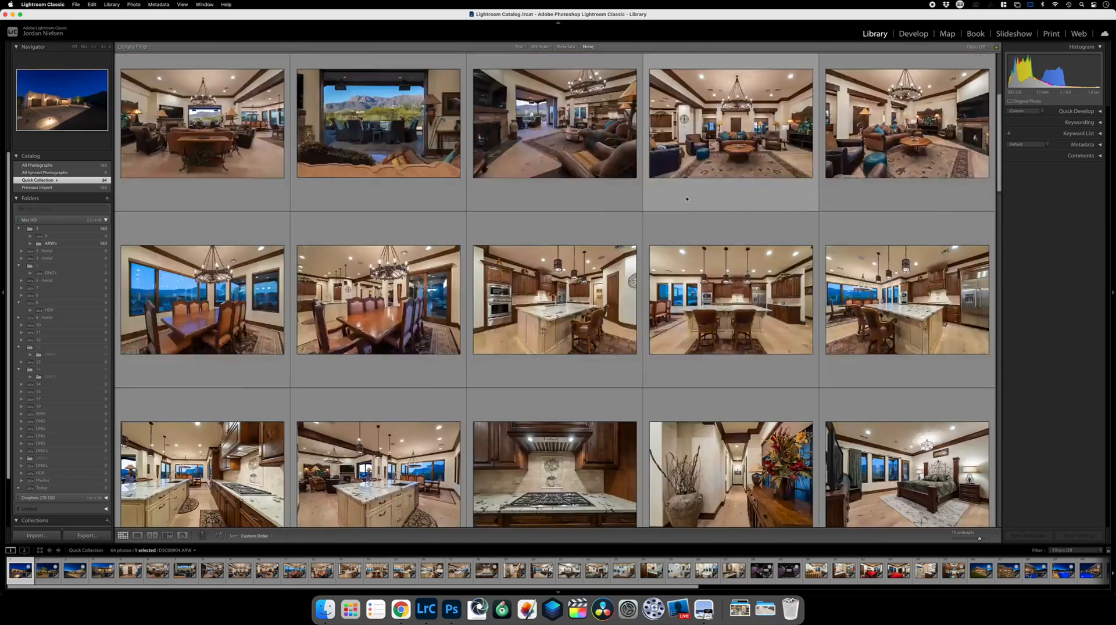
{"action": "scroll", "coordinate": [687, 199], "scroll_direction": "down", "scroll_amount": 20}
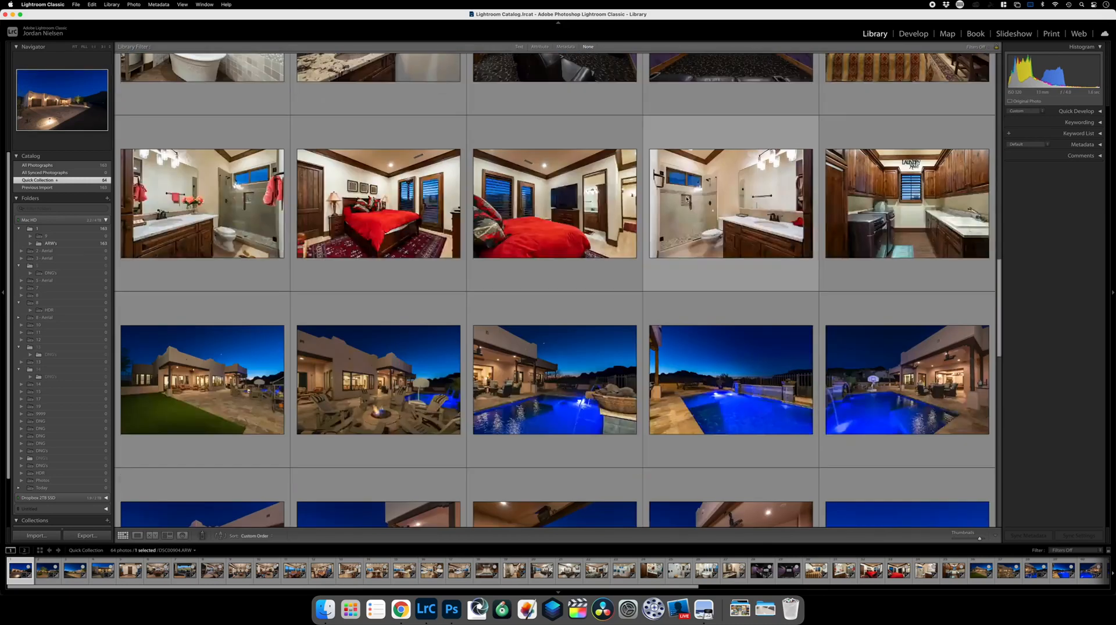
{"action": "scroll", "coordinate": [687, 199], "scroll_direction": "down", "scroll_amount": 20}
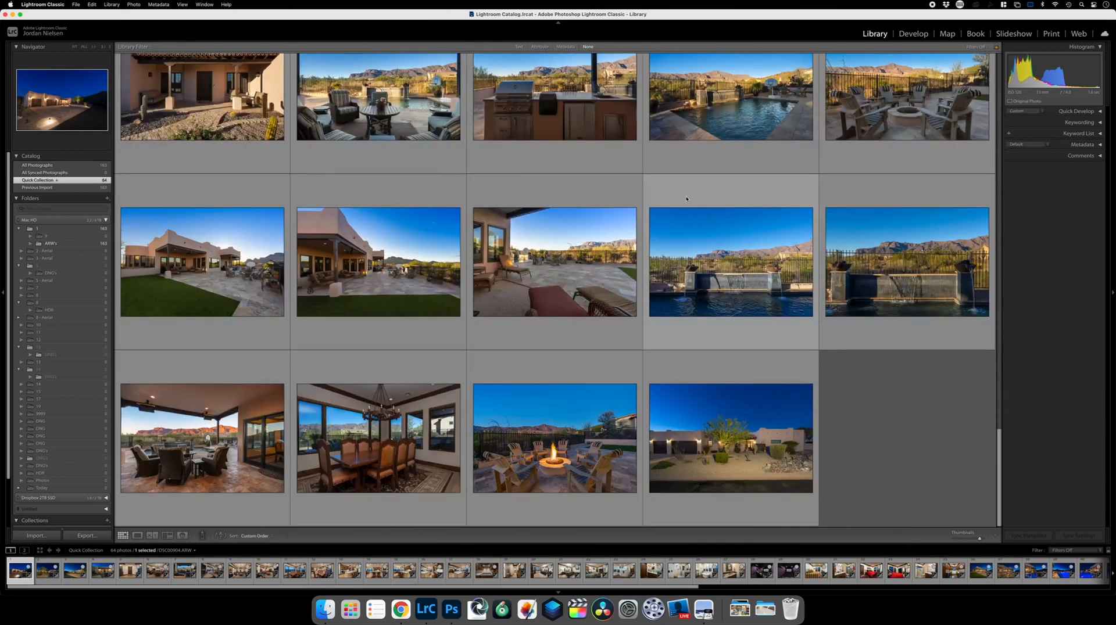
{"action": "left_click", "coordinate": [743, 369]}
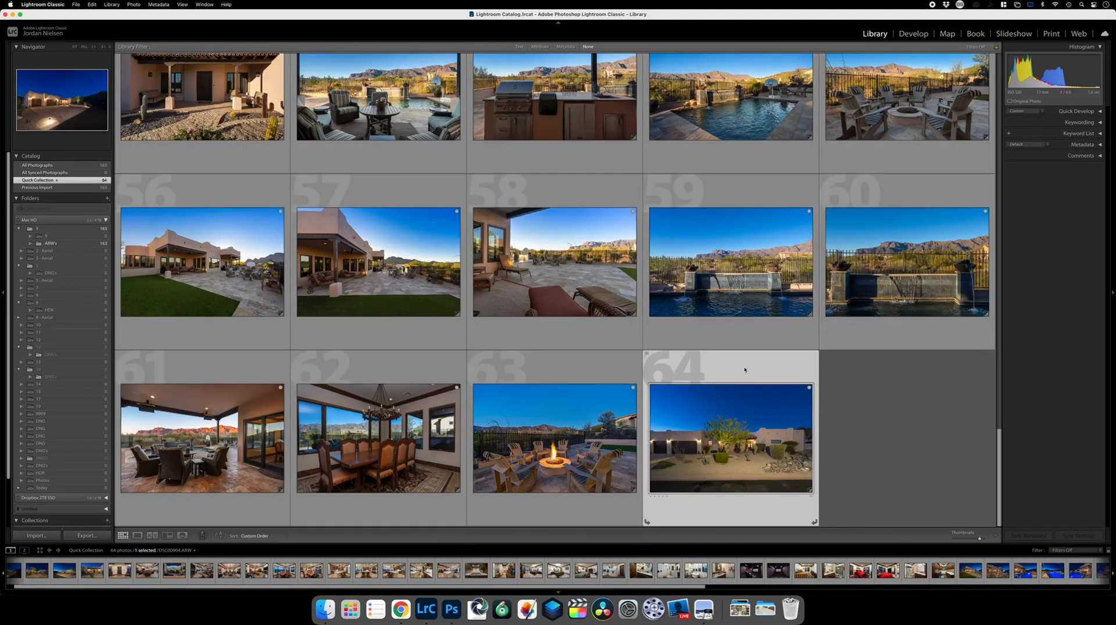
{"action": "key", "text": "b"}
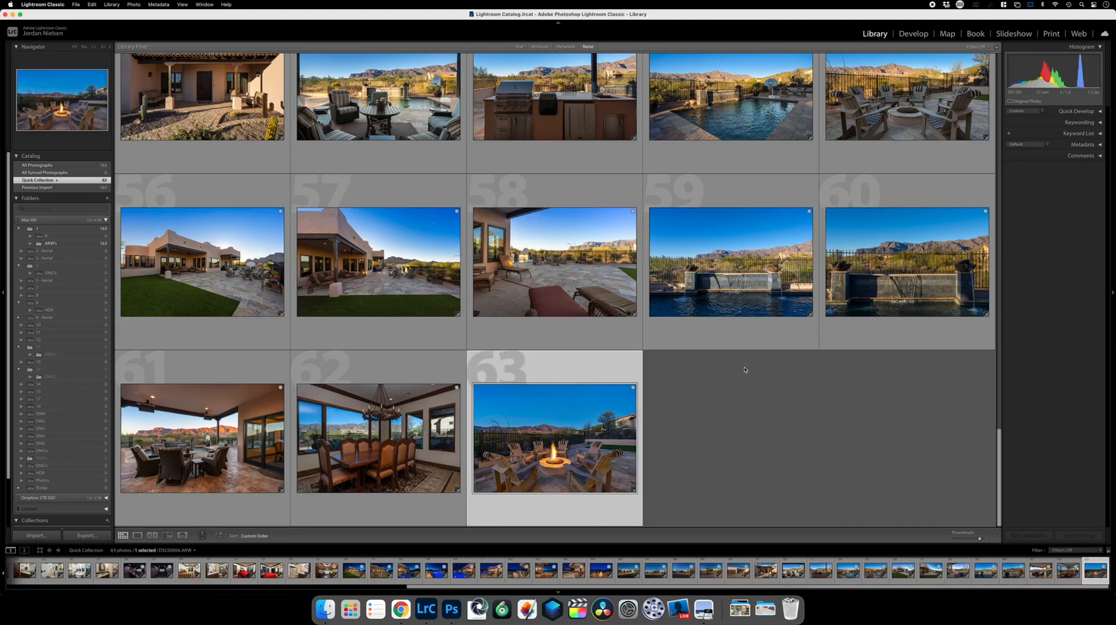
Select all photos in the Quick Collection and open the export settings for them.
{"action": "scroll", "coordinate": [744, 369], "scroll_direction": "up", "scroll_amount": 5}
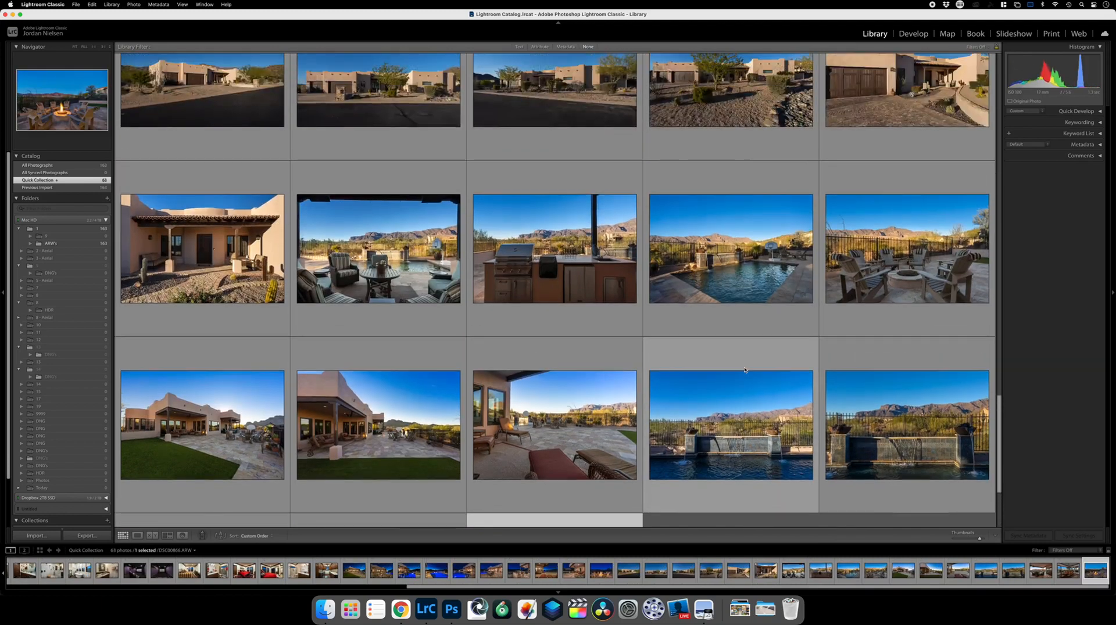
{"action": "scroll", "coordinate": [744, 370], "scroll_direction": "up", "scroll_amount": 10}
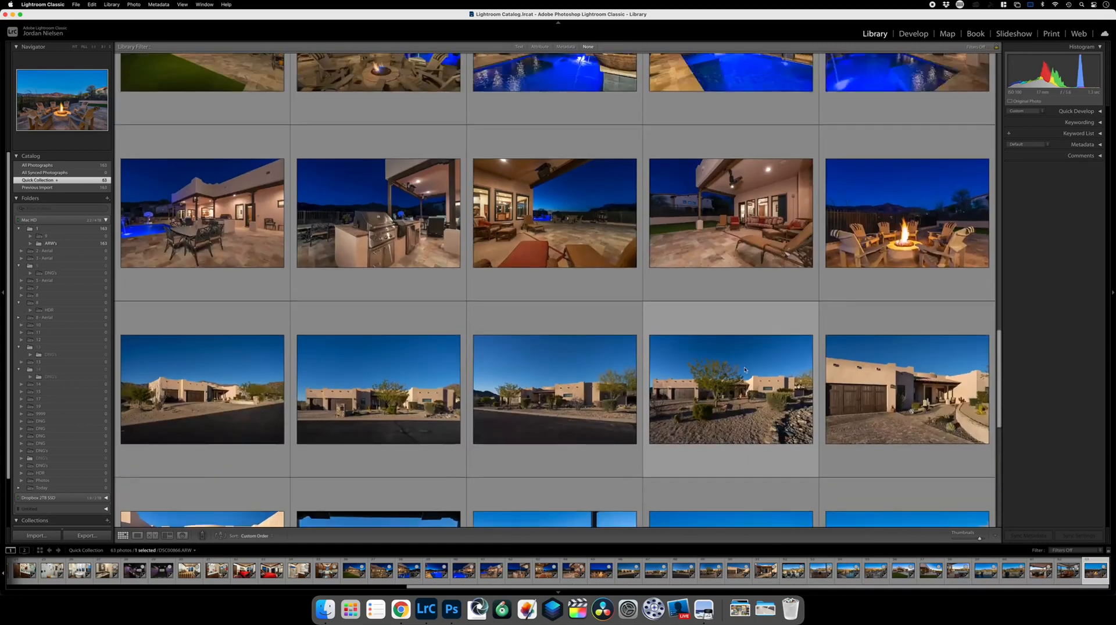
{"action": "scroll", "coordinate": [745, 369], "scroll_direction": "up", "scroll_amount": 20}
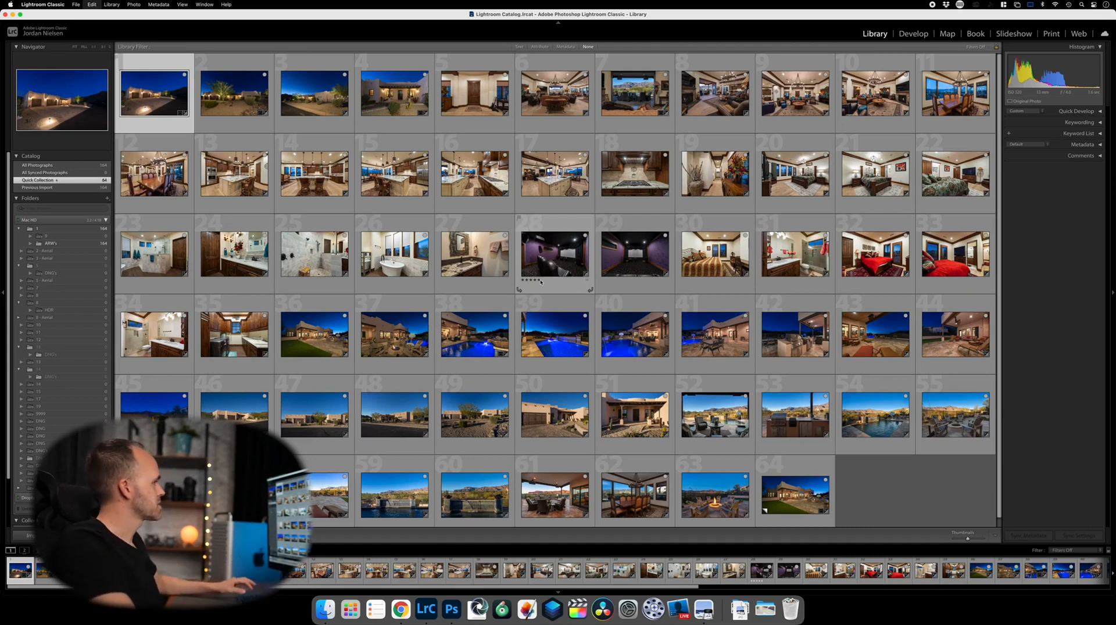
{"action": "key", "text": "super+a"}
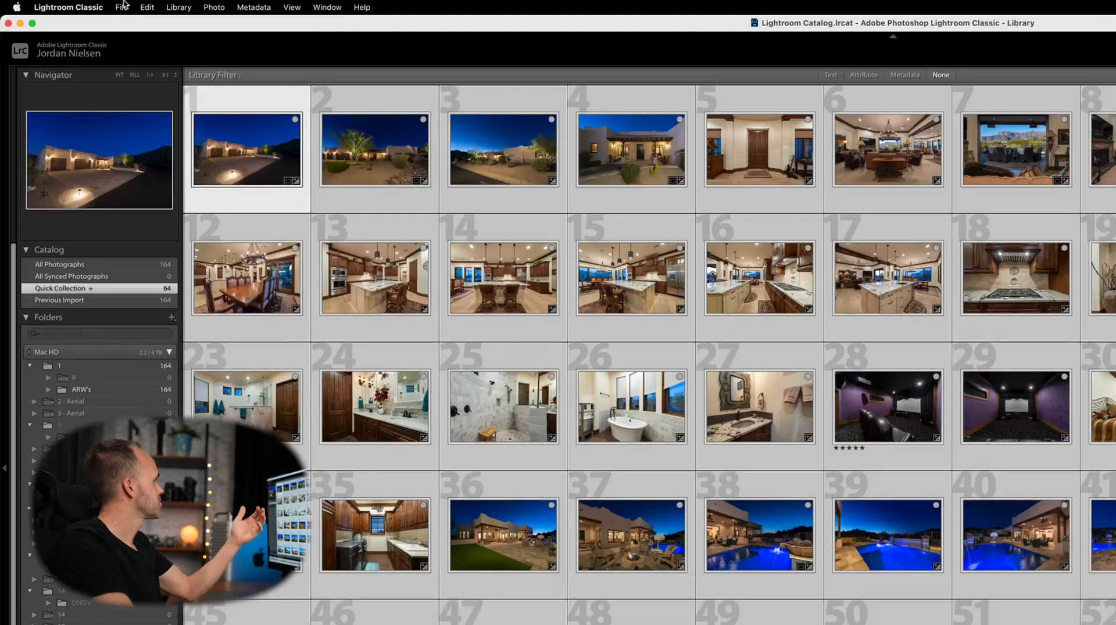
{"action": "left_click", "coordinate": [76, 4]}
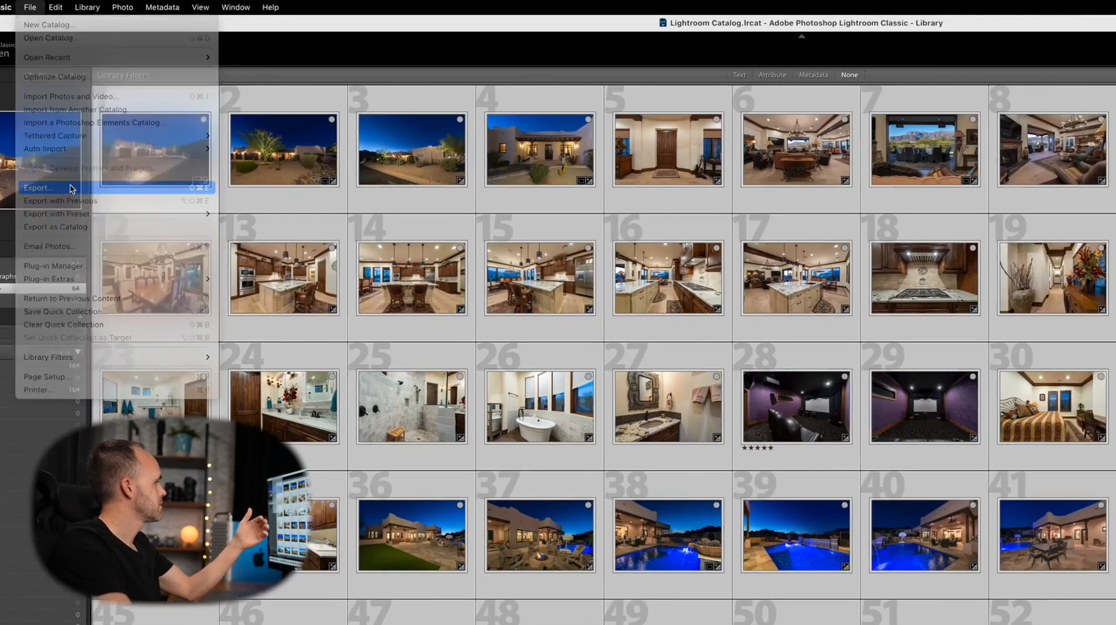
{"action": "left_click", "coordinate": [163, 186]}
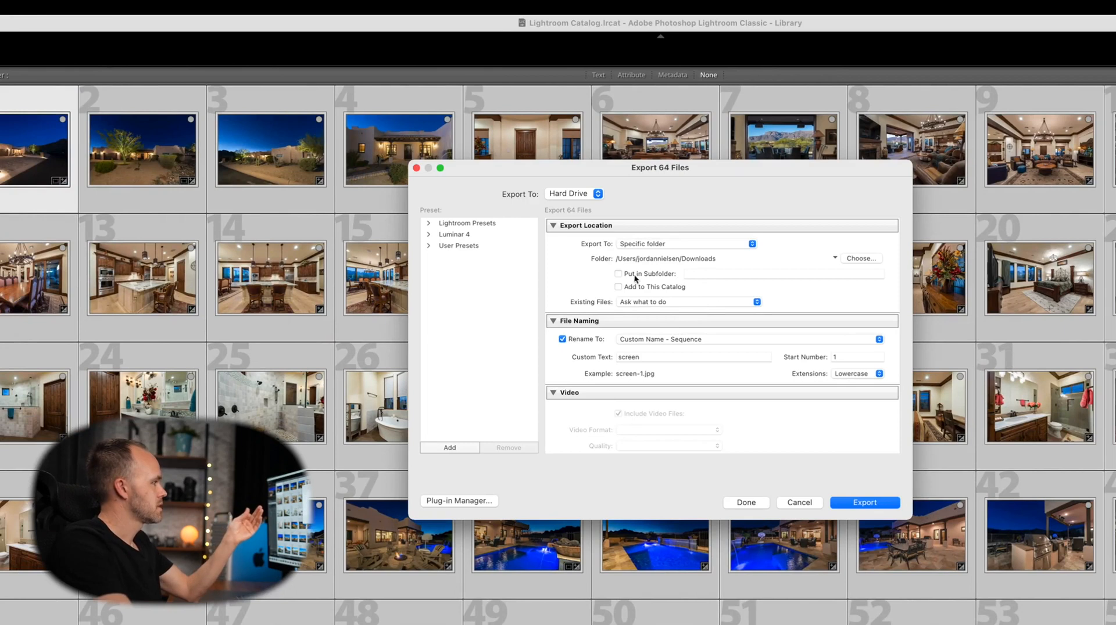
Export into a subfolder named Gold Canyon and set the custom file name text to Gold Canyon.
{"action": "left_click", "coordinate": [705, 275]}
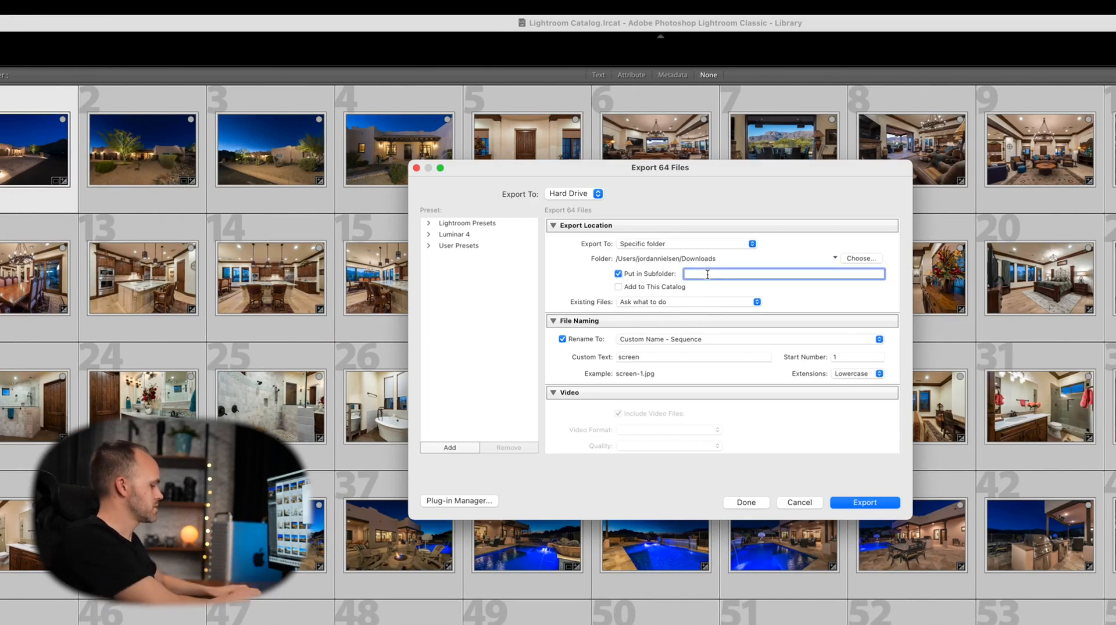
{"action": "type", "text": "Gold Canyon"}
{"action": "key", "text": "Tab"}
{"action": "type", "text": "Canyon"}
{"action": "key", "text": "BackSpace"}
{"action": "key", "text": "BackSpace"}
{"action": "key", "text": "BackSpace"}
{"action": "type", "text": "Gold Canyon"}
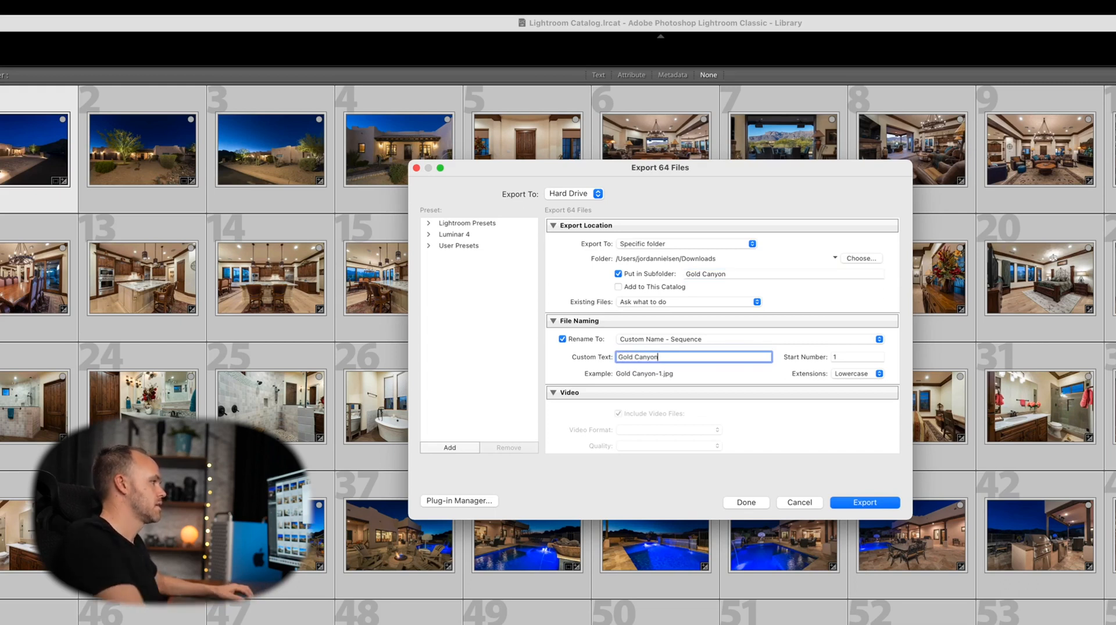
Enable resize to fit for the exported JPEGs, with the long edge at 2,048 pixels.
{"action": "scroll", "coordinate": [777, 374], "scroll_direction": "down", "scroll_amount": 10}
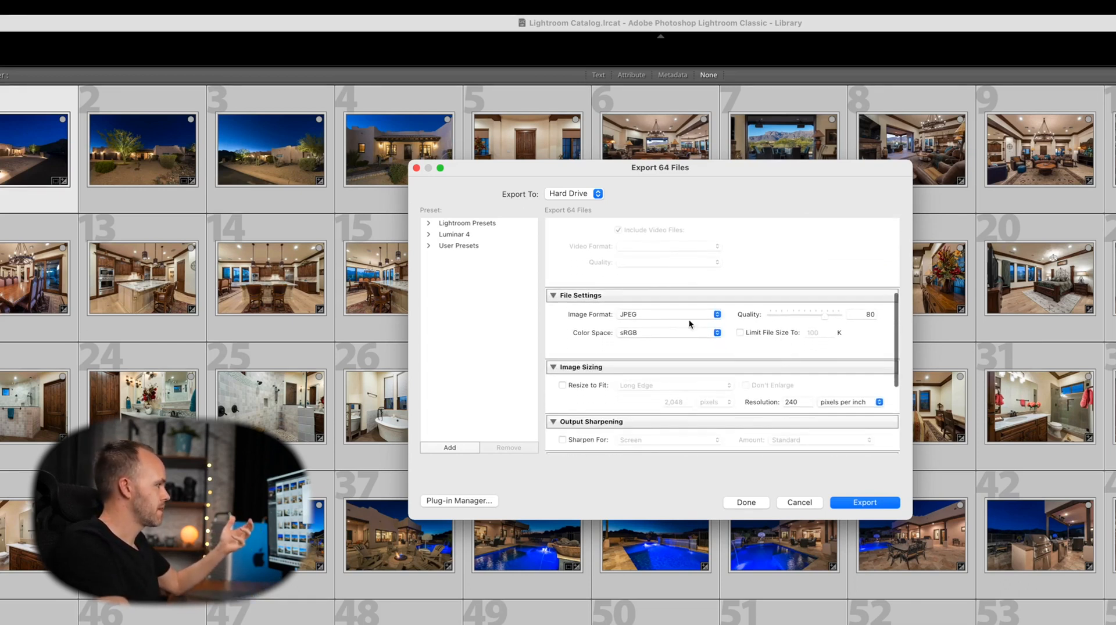
{"action": "scroll", "coordinate": [700, 322], "scroll_direction": "down", "scroll_amount": 2}
{"action": "scroll", "coordinate": [678, 372], "scroll_direction": "down", "scroll_amount": 3}
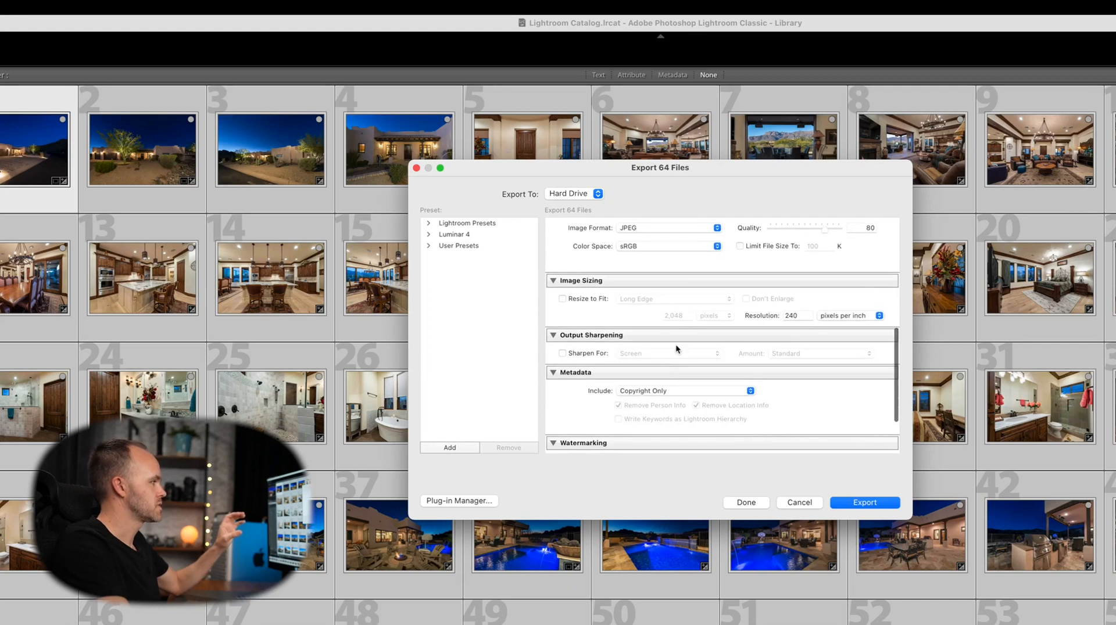
{"action": "left_click", "coordinate": [563, 299]}
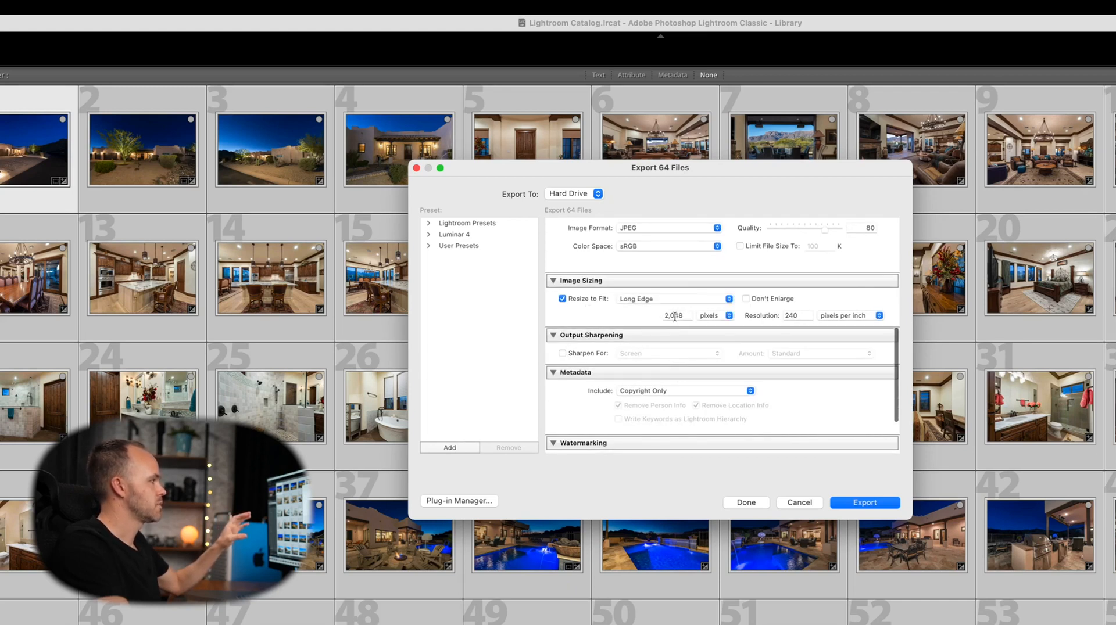
Create a folder named Gold Canyon inside Downloads, choose it as the export destination and export the photos.
{"action": "scroll", "coordinate": [820, 315], "scroll_direction": "up", "scroll_amount": 12}
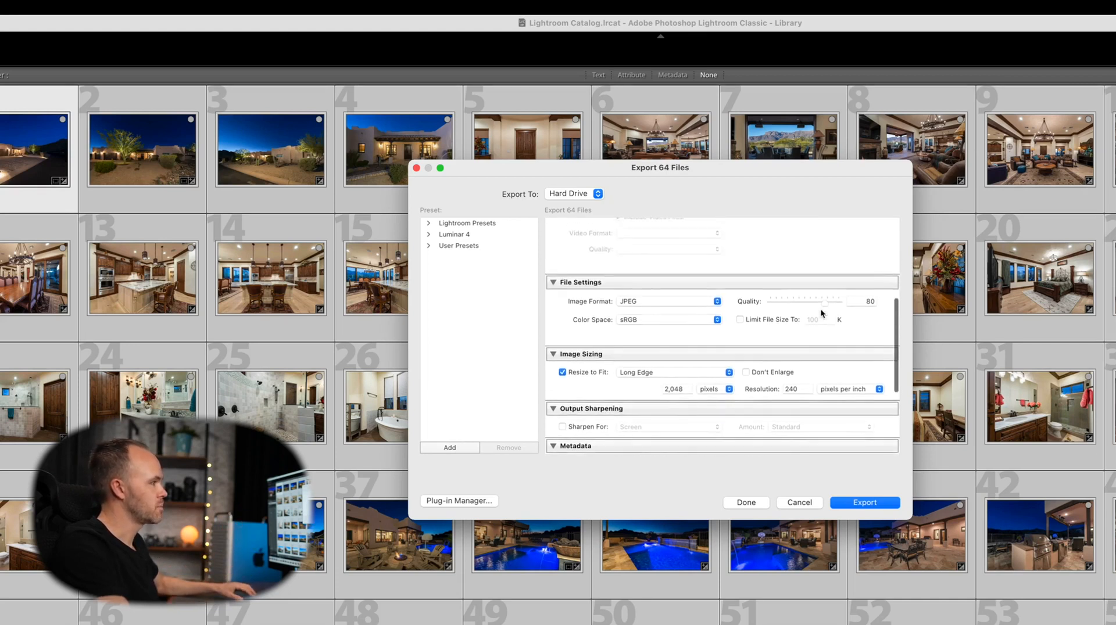
{"action": "scroll", "coordinate": [820, 315], "scroll_direction": "up", "scroll_amount": 2}
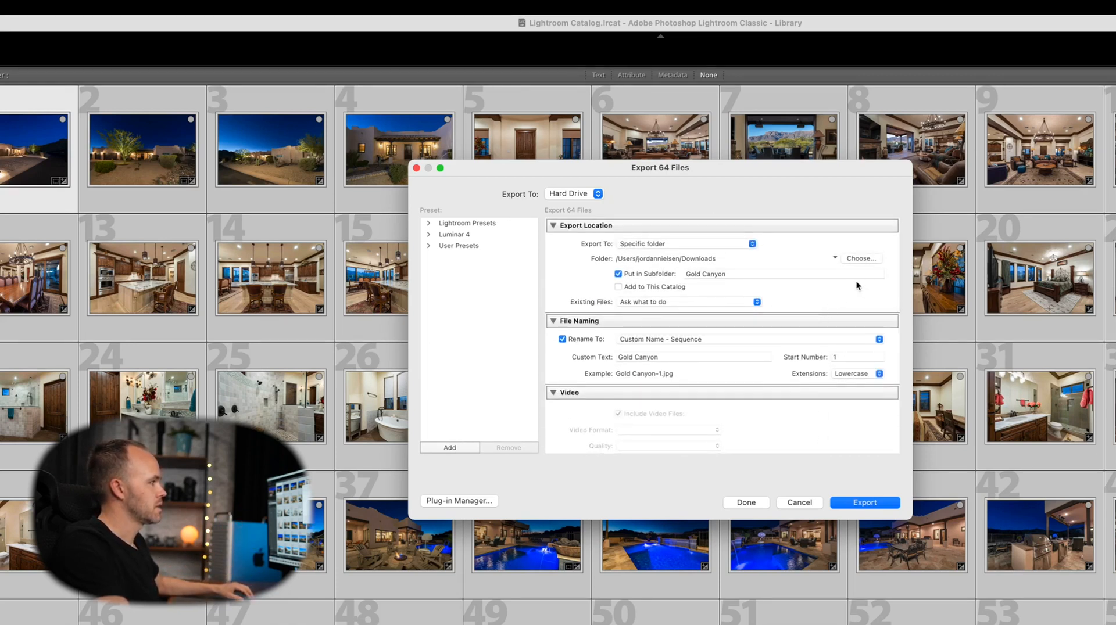
{"action": "left_click", "coordinate": [864, 260]}
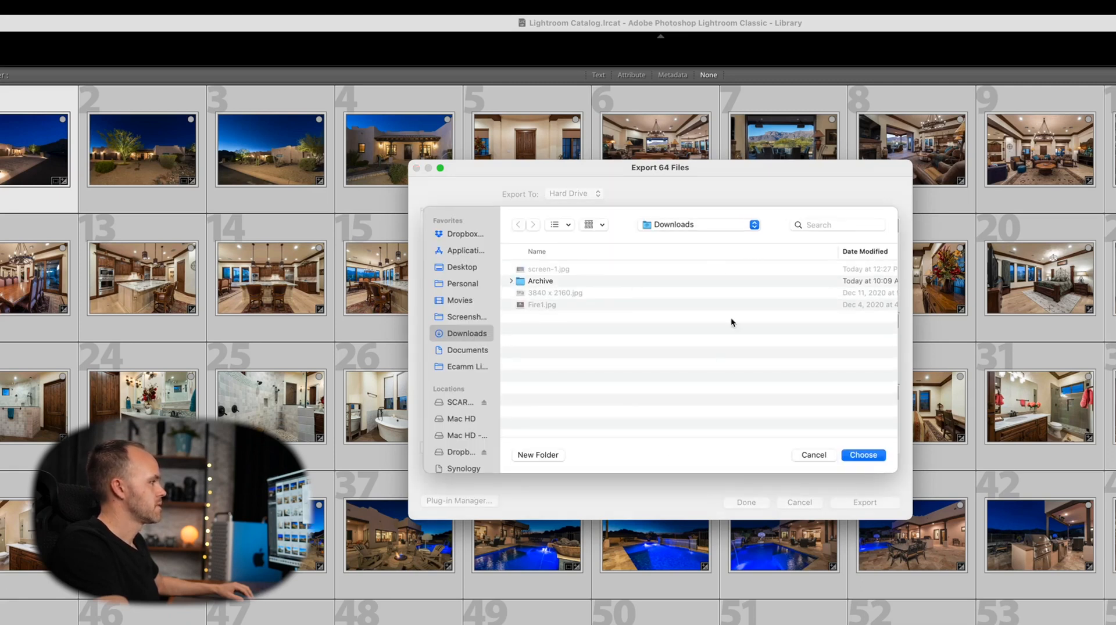
{"action": "left_click", "coordinate": [556, 454]}
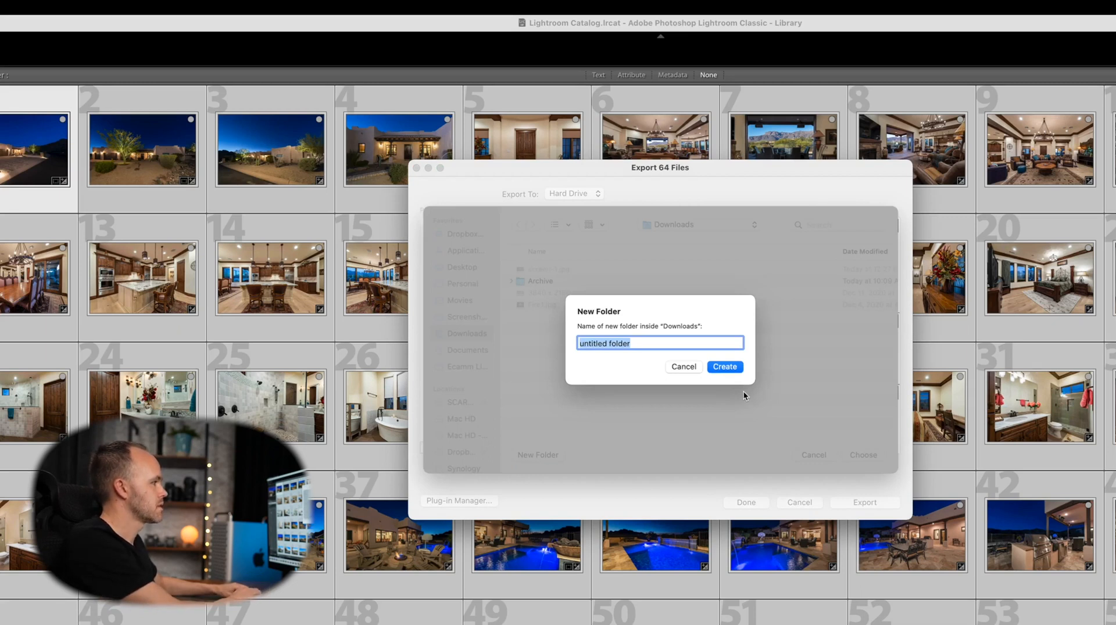
{"action": "type", "text": "Gold Canyon"}
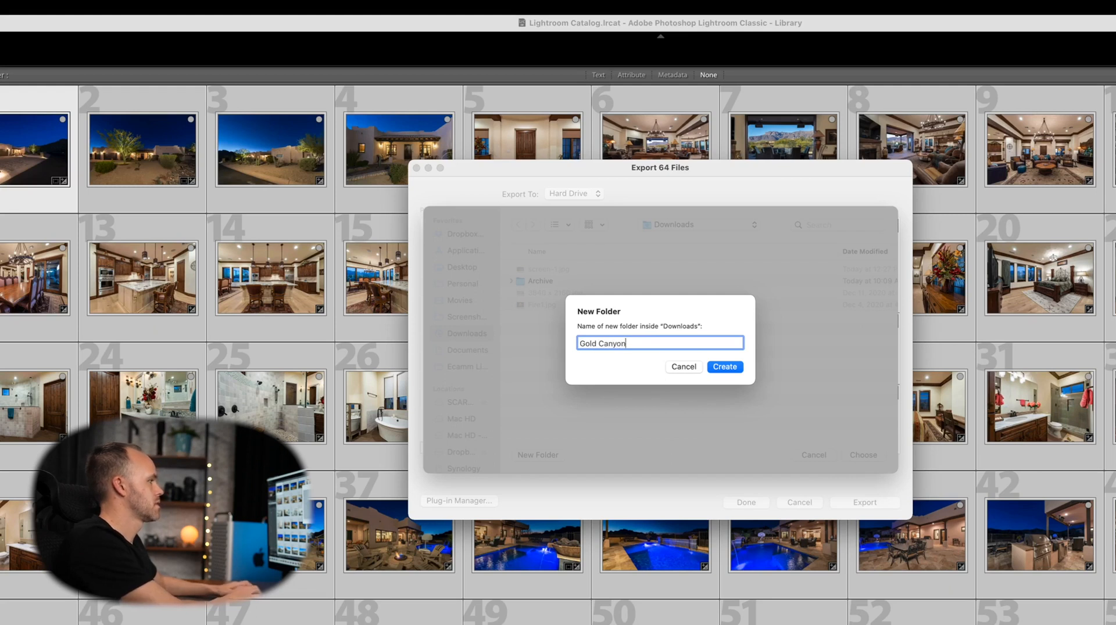
{"action": "key", "text": "Return"}
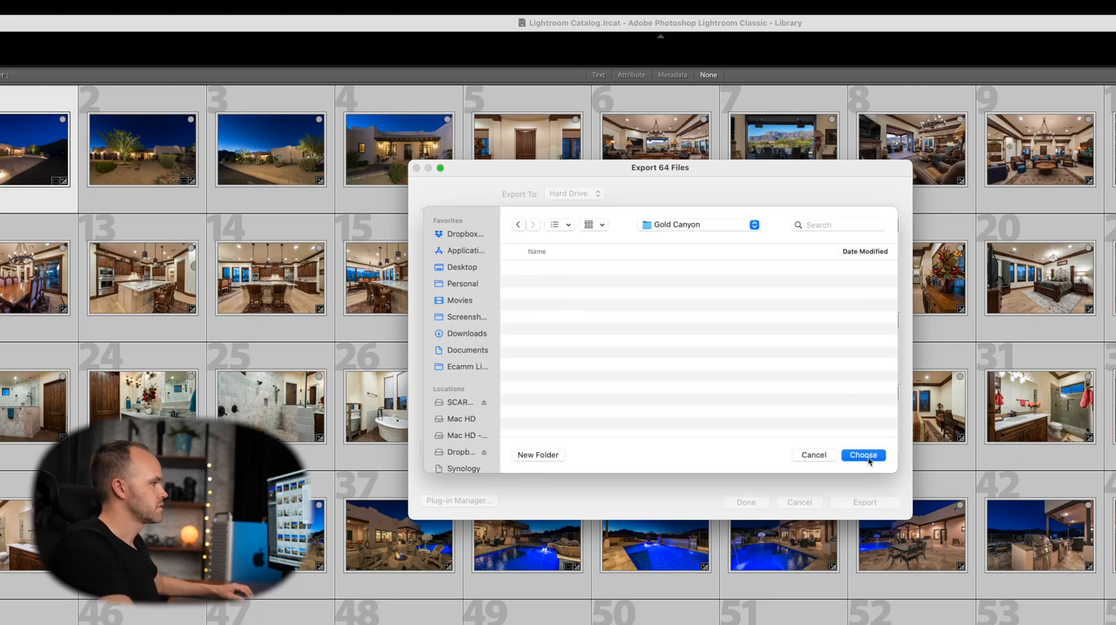
{"action": "left_click", "coordinate": [866, 457]}
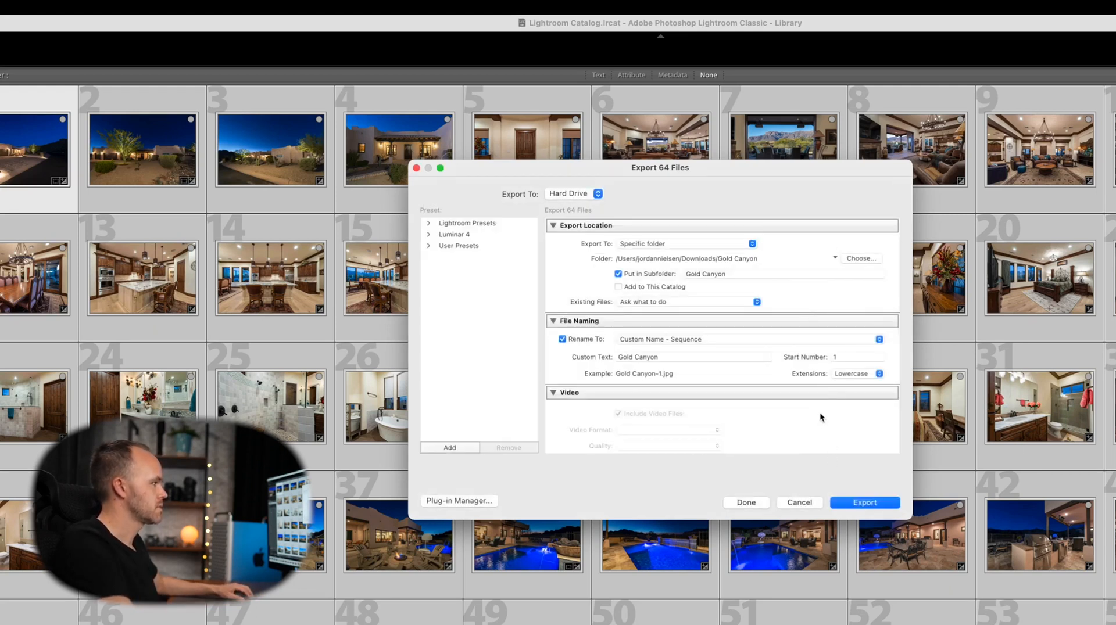
{"action": "scroll", "coordinate": [821, 417], "scroll_direction": "down", "scroll_amount": 3}
{"action": "left_click", "coordinate": [864, 502]}
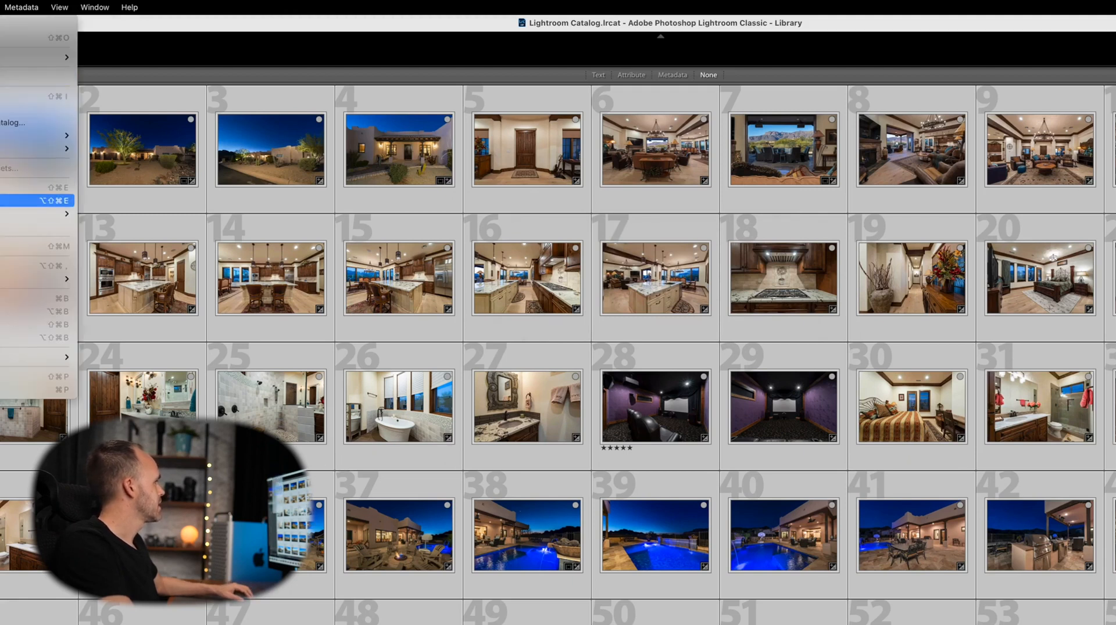
Reopen the export settings for the same photos and set the subfolder name to Ful Res.
{"action": "key", "text": "shift+super+e"}
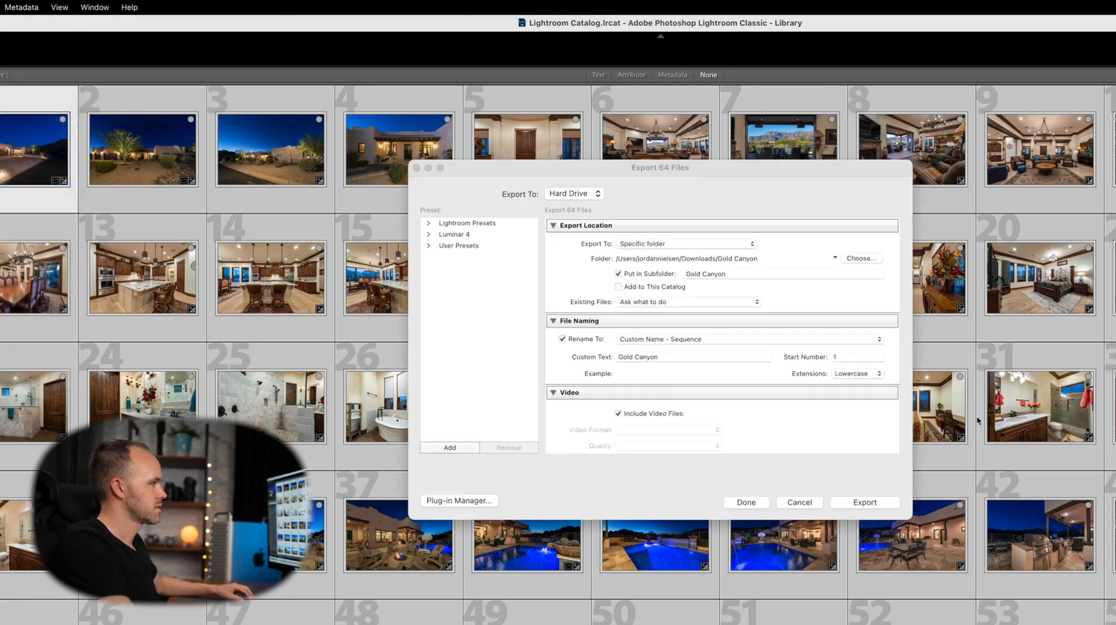
{"action": "scroll", "coordinate": [741, 379], "scroll_direction": "down", "scroll_amount": 3}
{"action": "scroll", "coordinate": [740, 376], "scroll_direction": "down", "scroll_amount": 2}
{"action": "scroll", "coordinate": [740, 375], "scroll_direction": "up", "scroll_amount": 5}
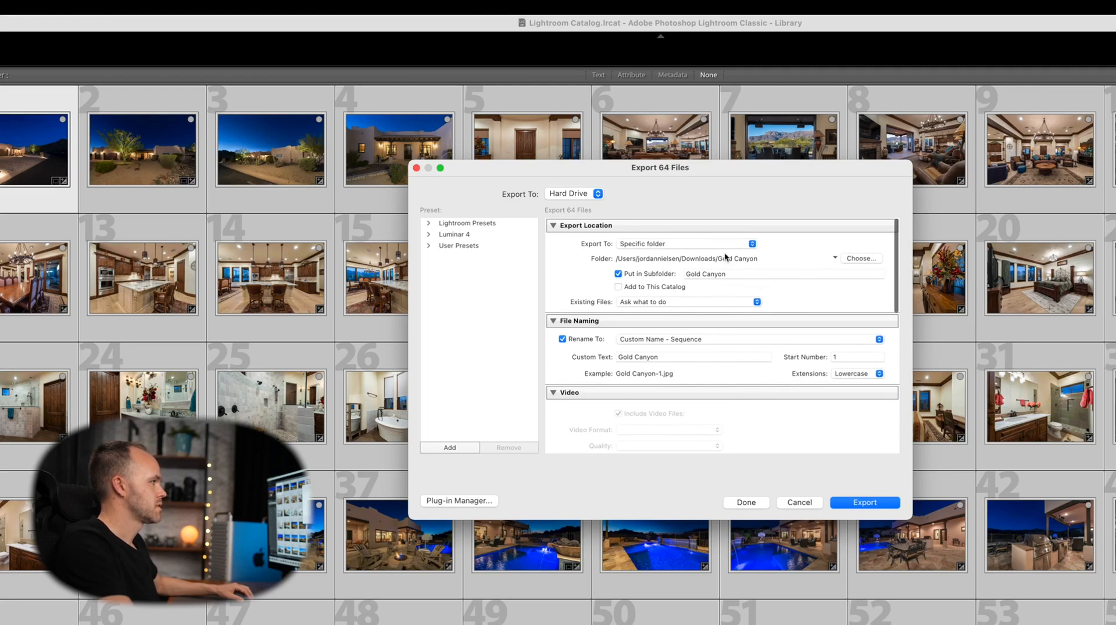
{"action": "left_click", "coordinate": [733, 273]}
{"action": "type", "text": "Ful Res"}
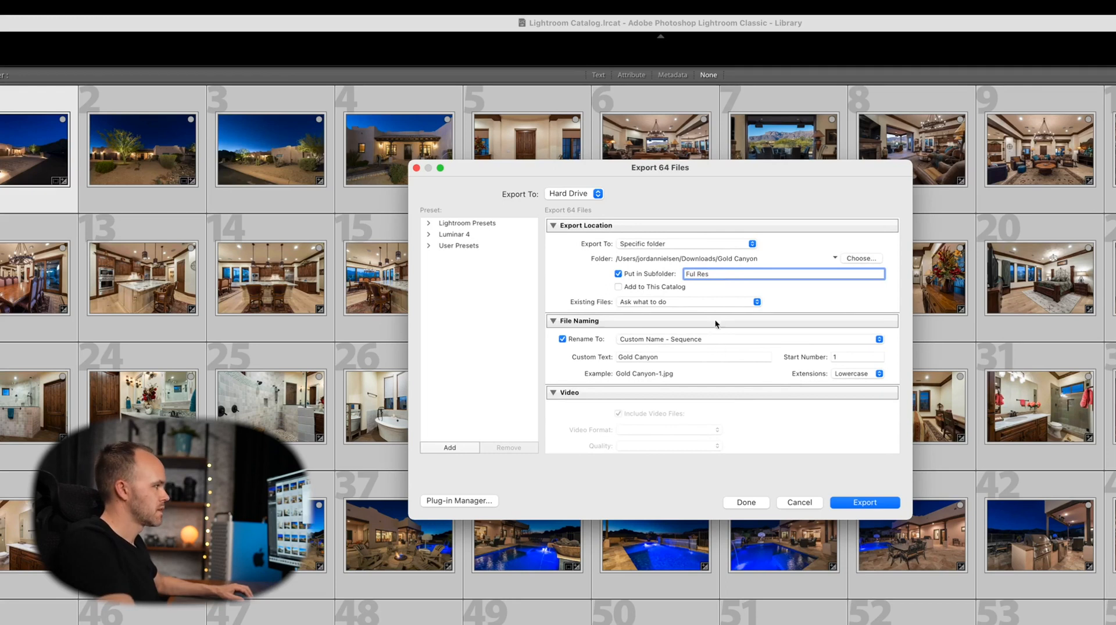
Turn off resize to fit and export the photos as full-size JPEGs.
{"action": "scroll", "coordinate": [722, 358], "scroll_direction": "down", "scroll_amount": 2}
{"action": "scroll", "coordinate": [722, 357], "scroll_direction": "down", "scroll_amount": 3}
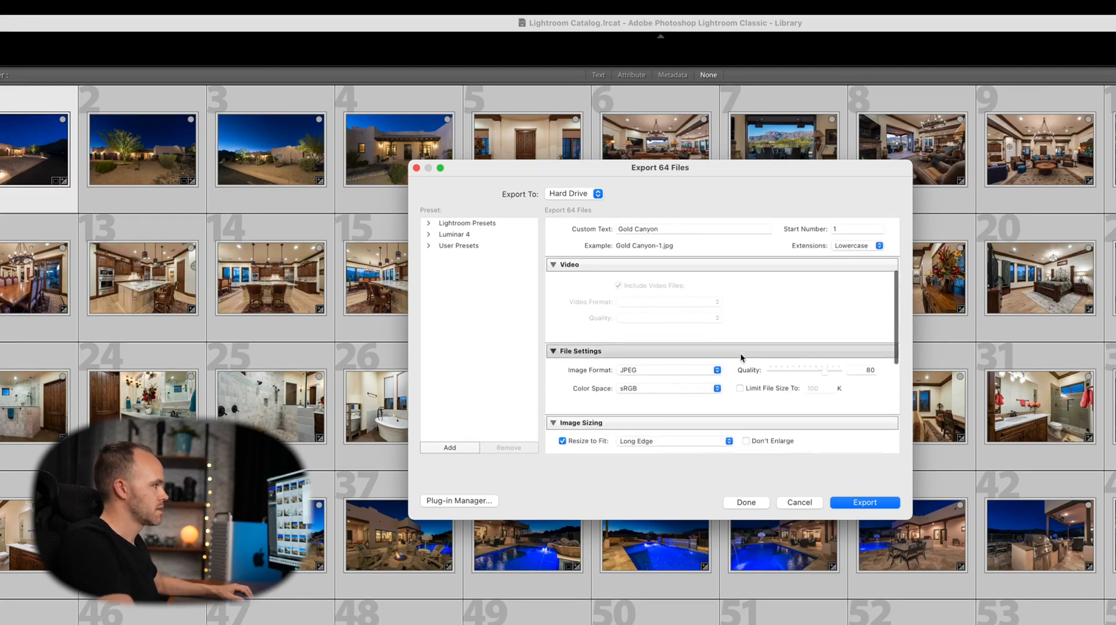
{"action": "scroll", "coordinate": [657, 433], "scroll_direction": "down", "scroll_amount": 1}
{"action": "left_click", "coordinate": [560, 419]}
{"action": "scroll", "coordinate": [735, 351], "scroll_direction": "down", "scroll_amount": 7}
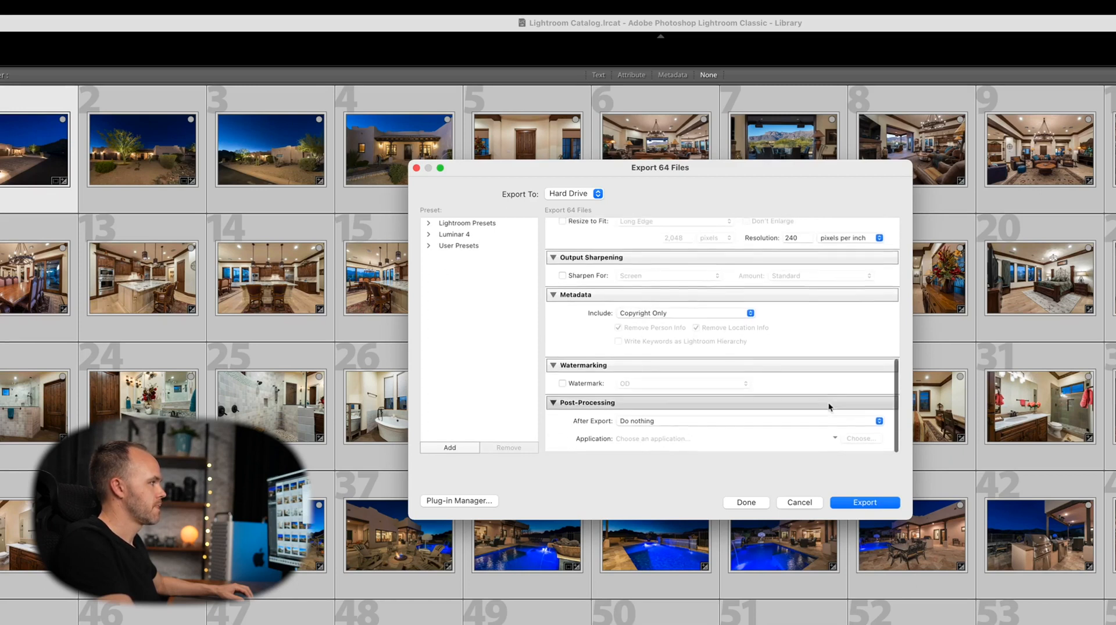
{"action": "left_click", "coordinate": [865, 504]}
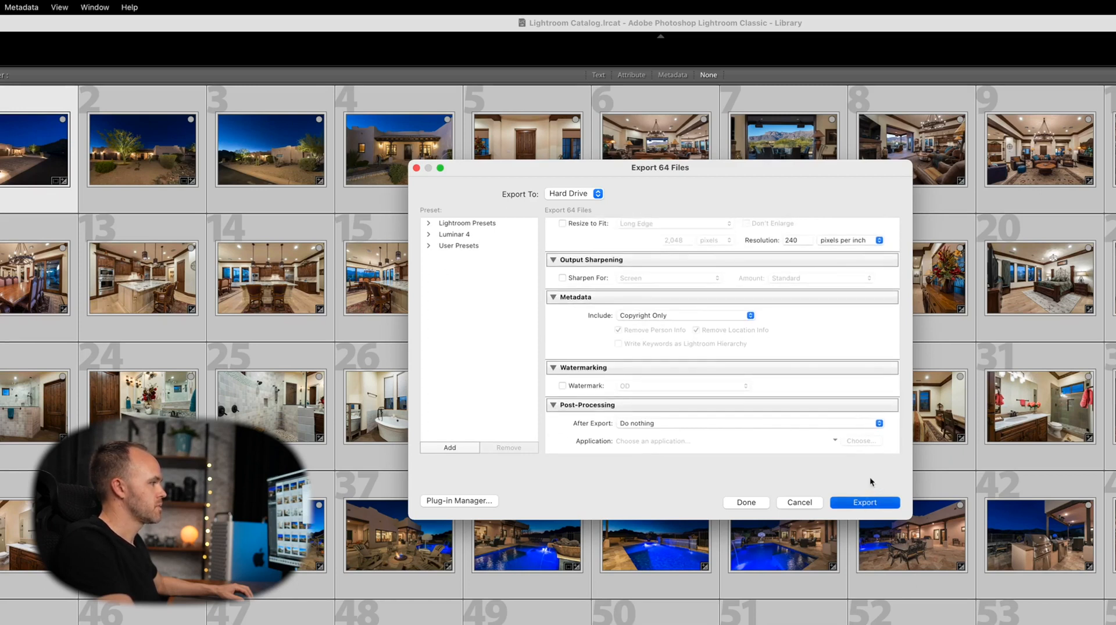